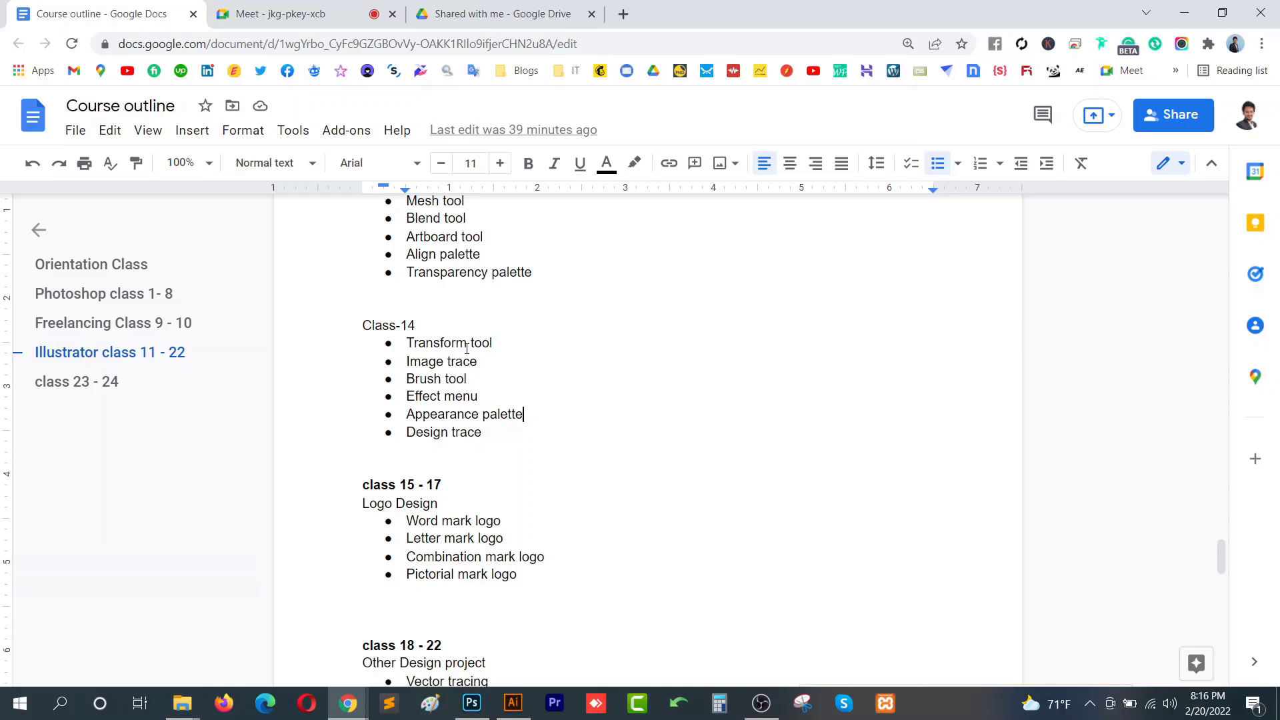
- Switch to Illustrator and delete the black circle from the artboard
left_click(513, 703)
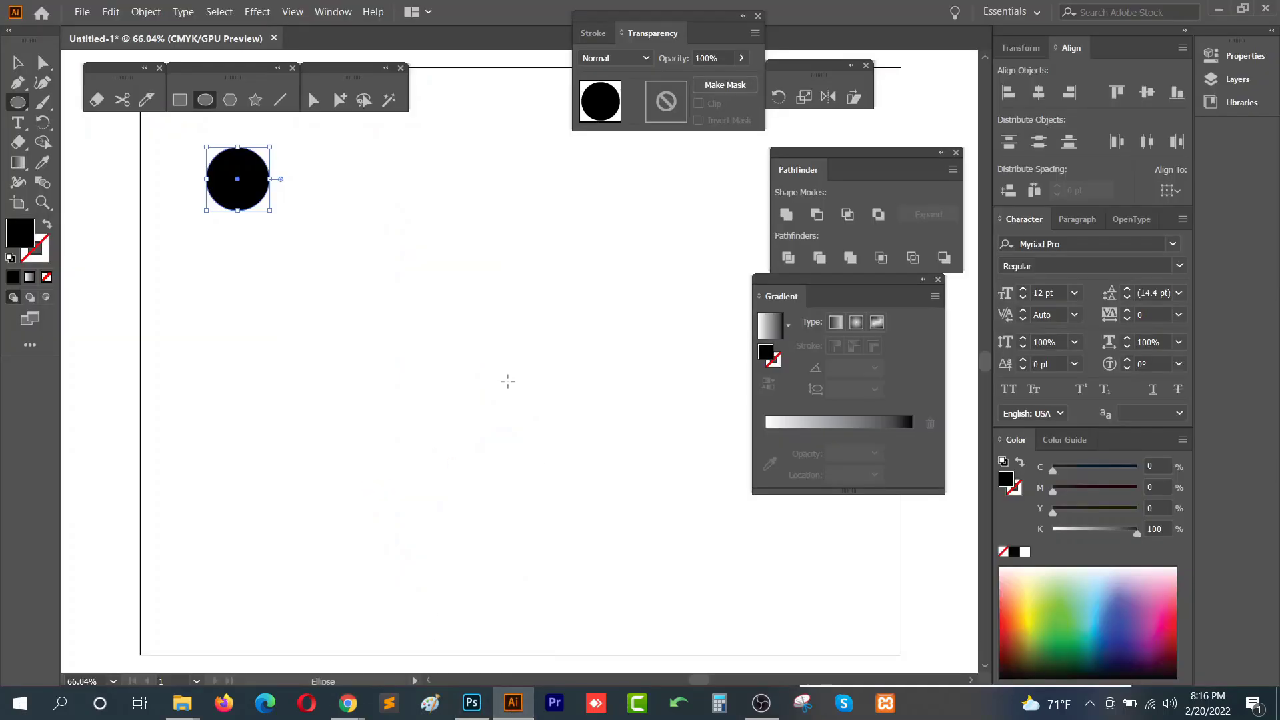
key("v")
left_click_drag(330, 154, 207, 244)
key("Delete")
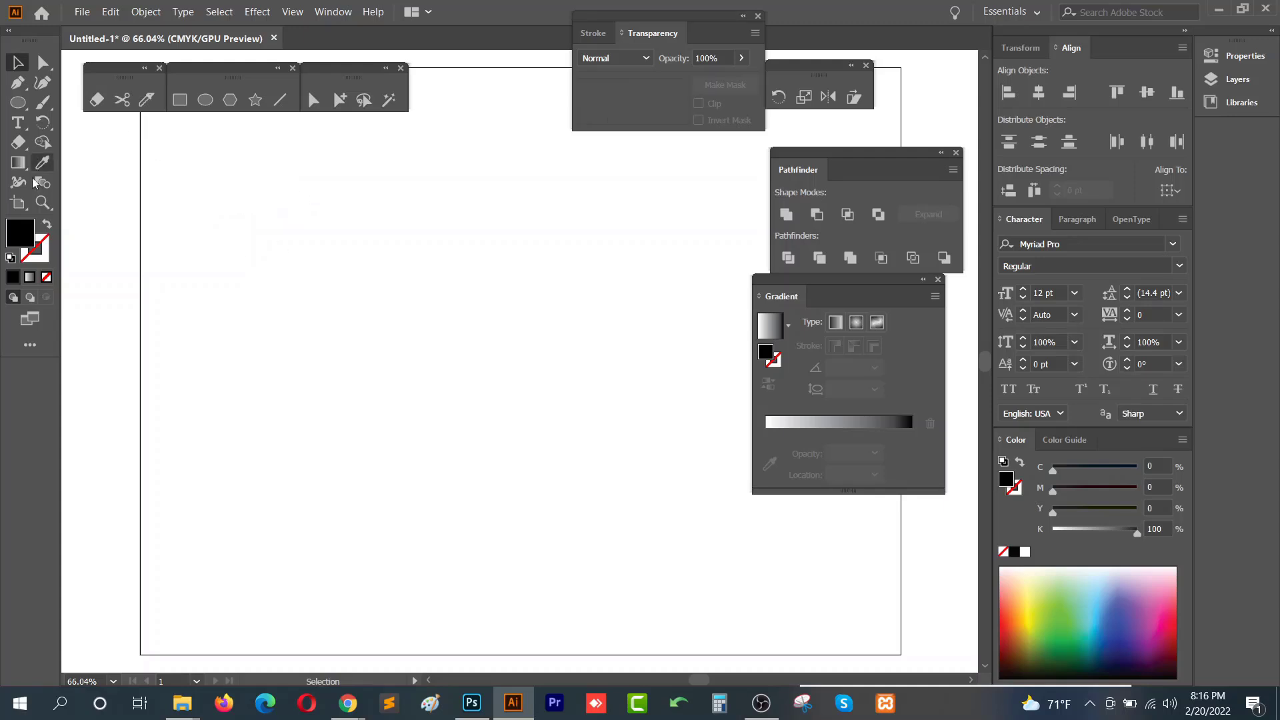
- Close the Gradient and Transparency panels and draw a black rectangle about 316 by 255 pt
left_click(180, 99)
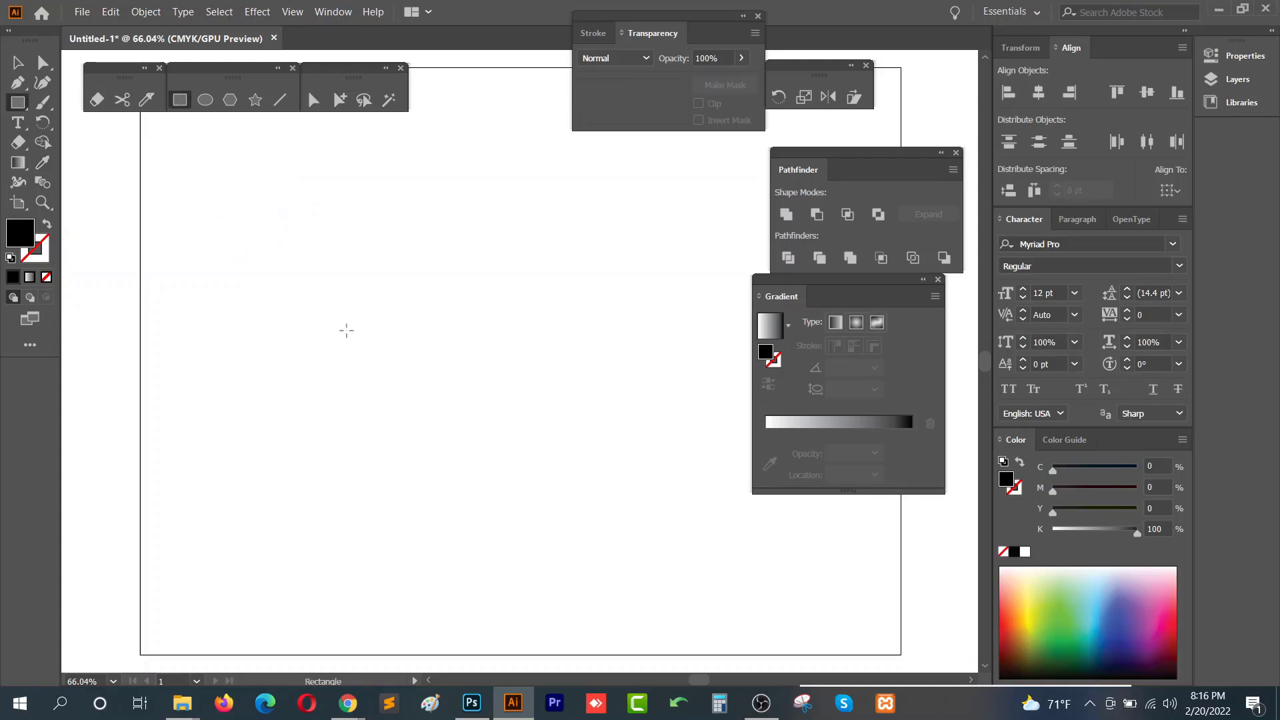
left_click(938, 279)
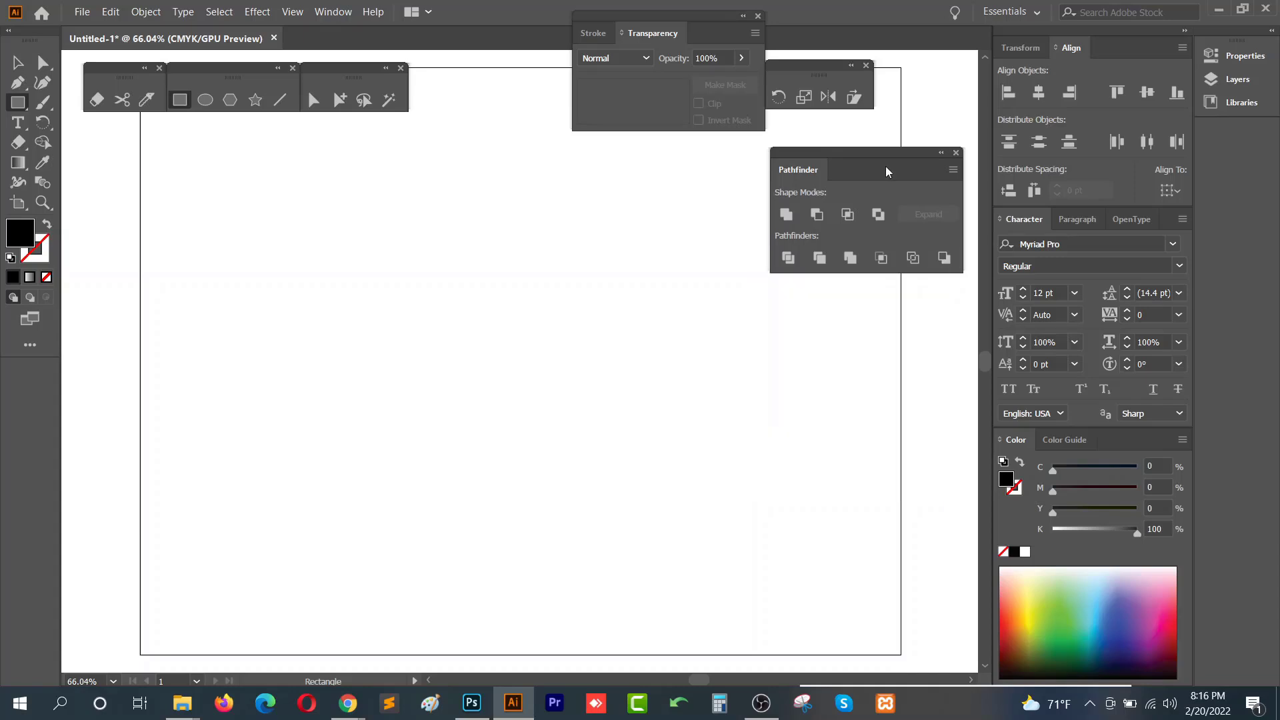
left_click(757, 15)
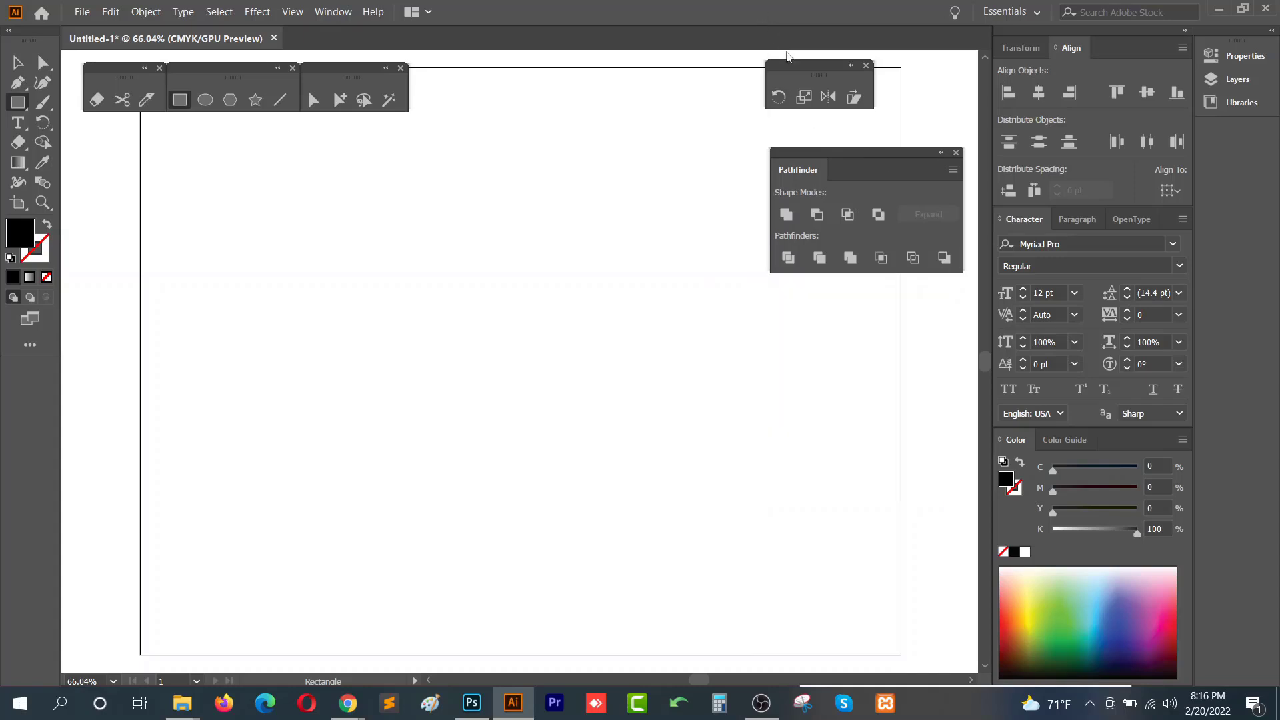
mouse_move(252, 206)
left_mouse_down()
mouse_move(474, 423)
mouse_move(557, 451)
left_mouse_up()
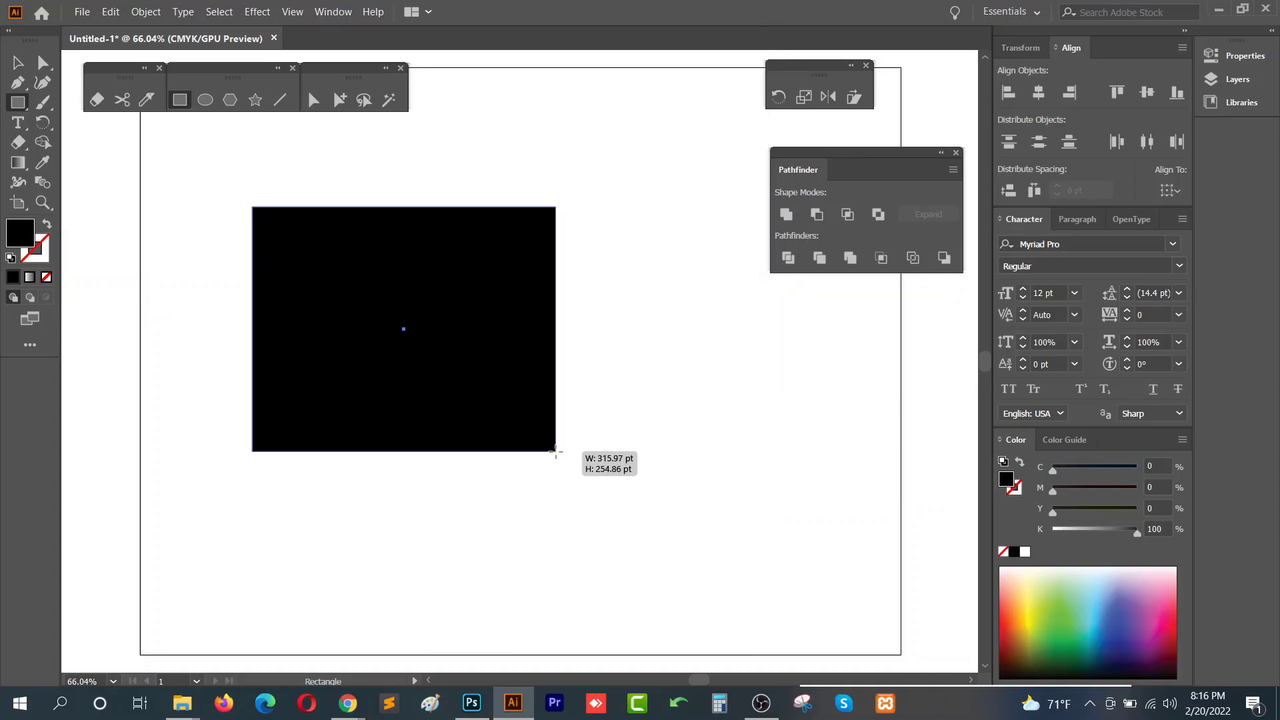
- Zoom out and move the rectangle onto the upper part of the artboard
left_click(18, 64)
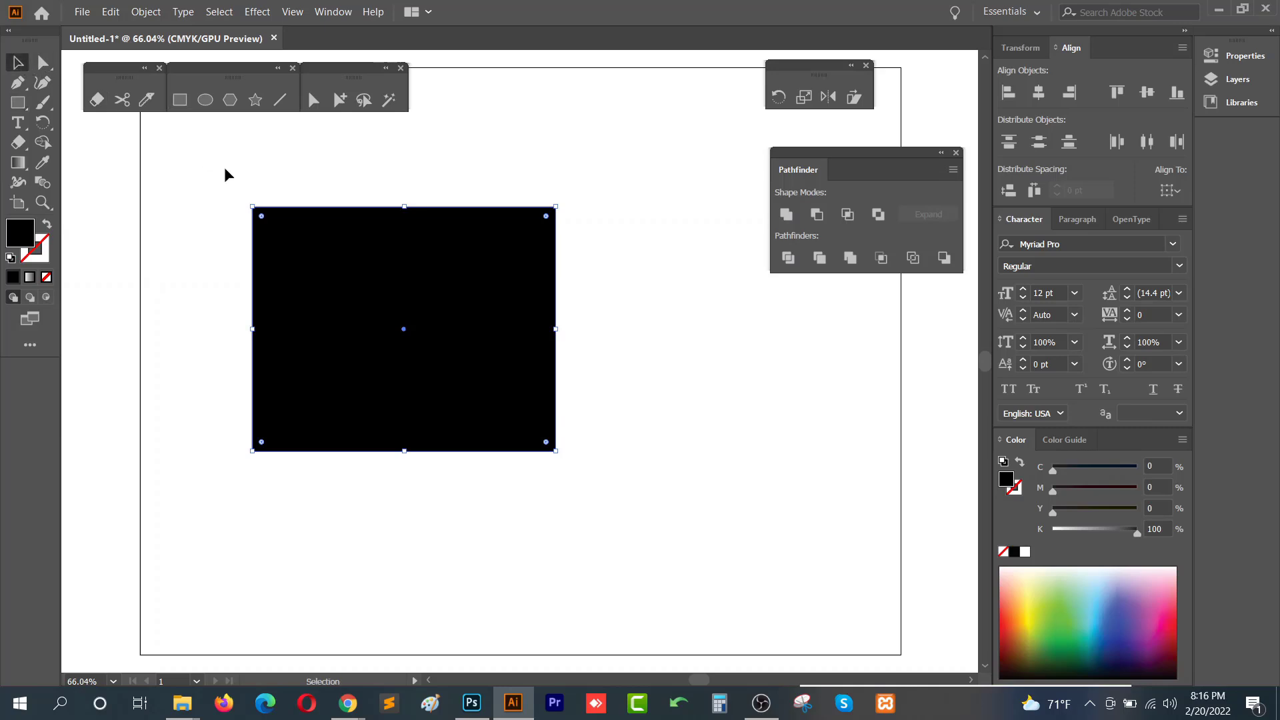
left_click_drag(602, 169, 258, 469)
scroll(537, 206, "down", 2)
left_click_drag(454, 192, 417, 250)
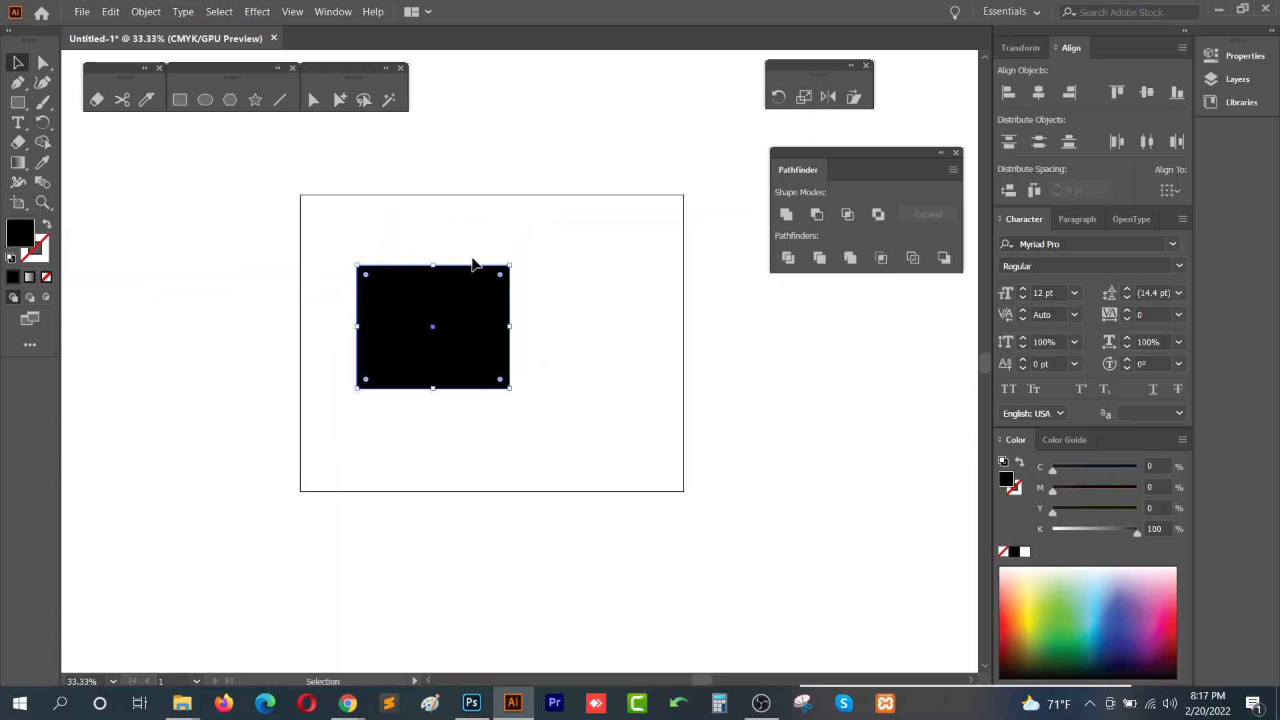
- Widen the rectangle and move it toward the artboard's center
left_click_drag(512, 265, 572, 232)
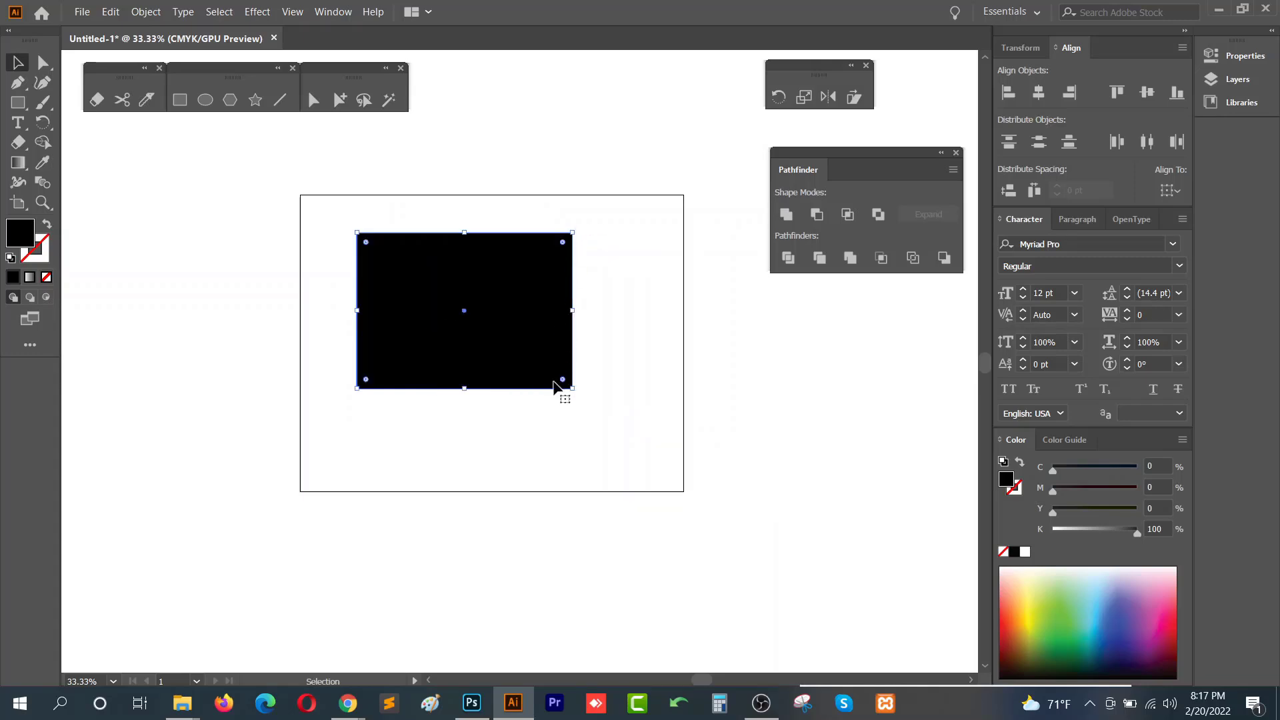
left_click_drag(574, 388, 514, 377)
key("ctrl+z")
left_click_drag(479, 297, 526, 331)
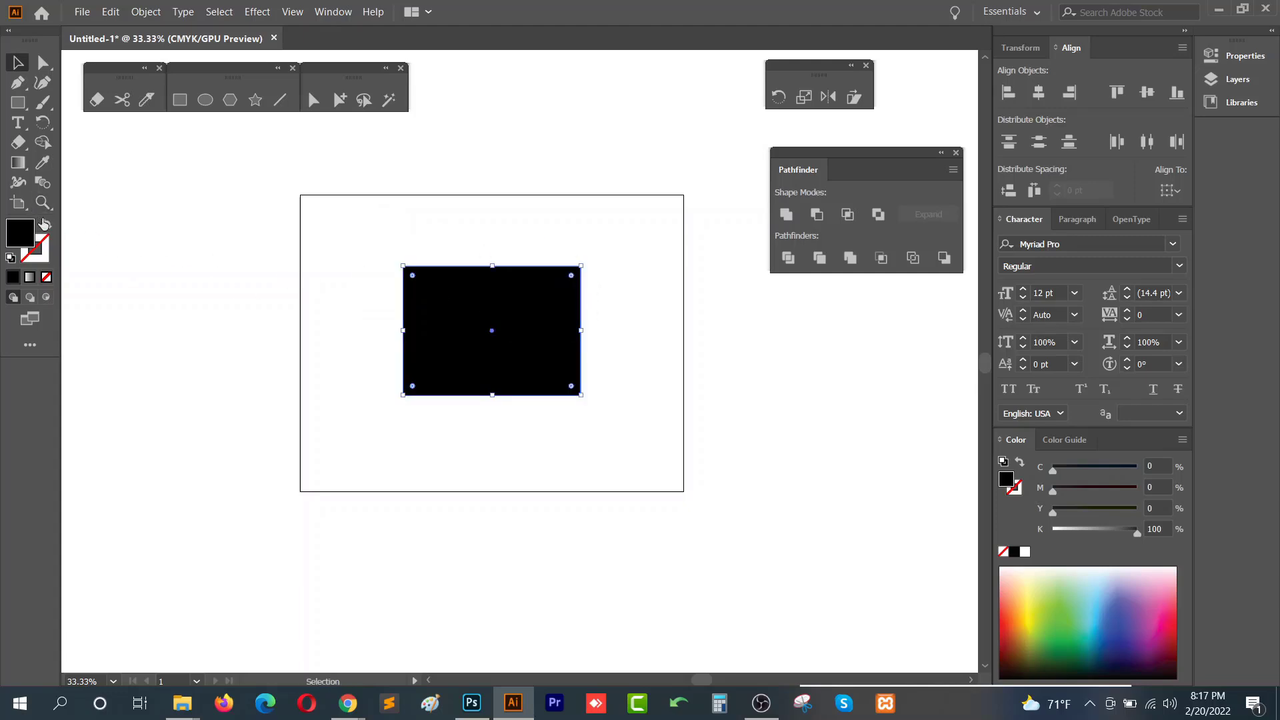
- Enlarge the rectangle by pulling its top-left and bottom-right corners with the Free Transform tool
left_click(27, 212)
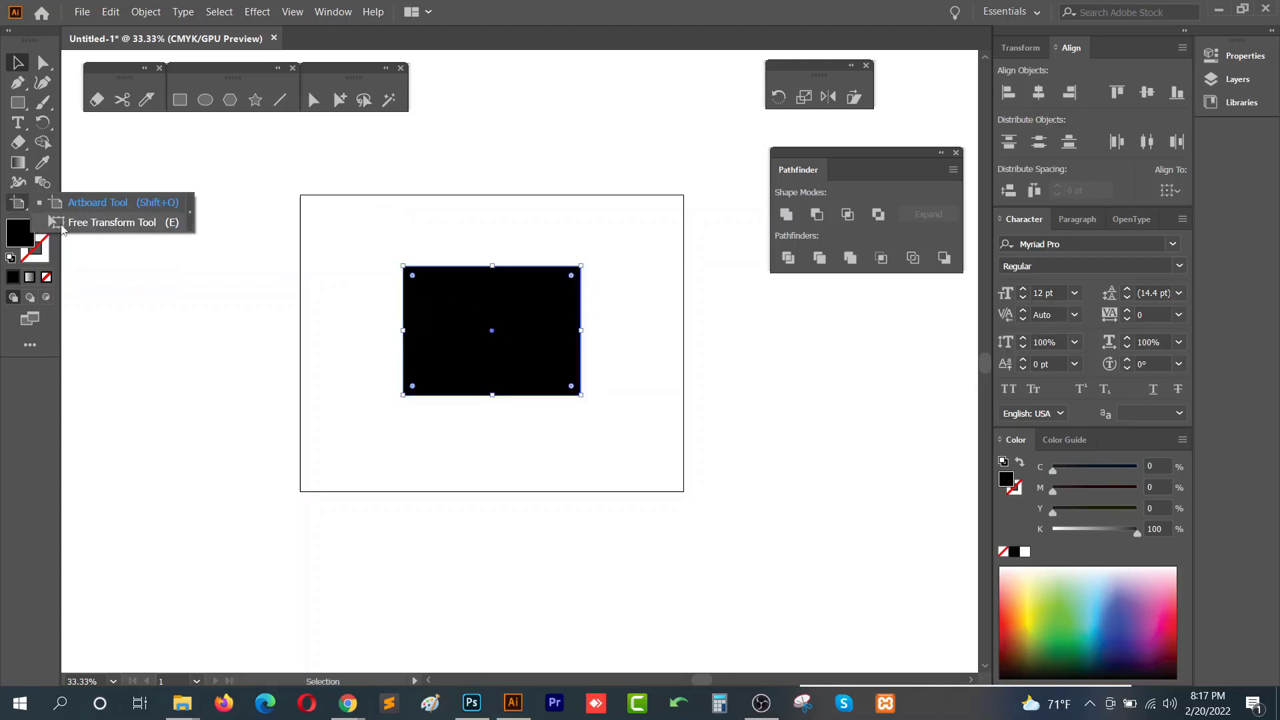
left_click(134, 227)
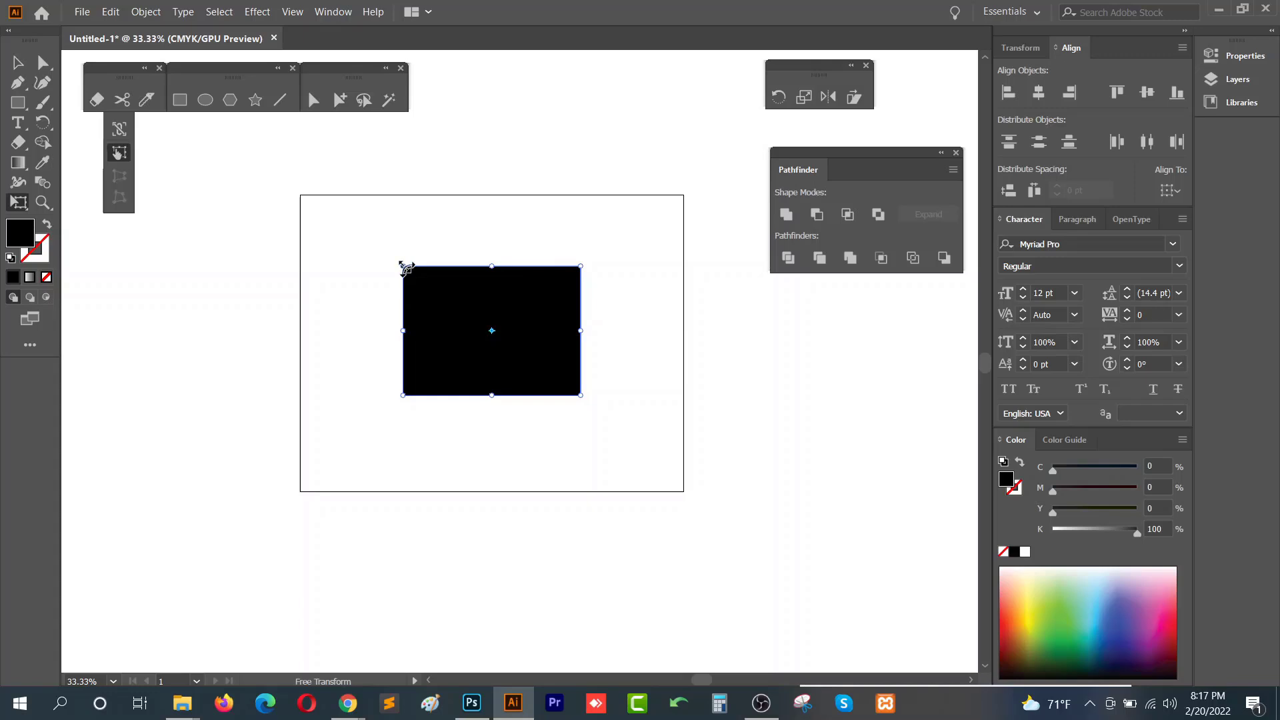
left_click_drag(403, 267, 340, 243)
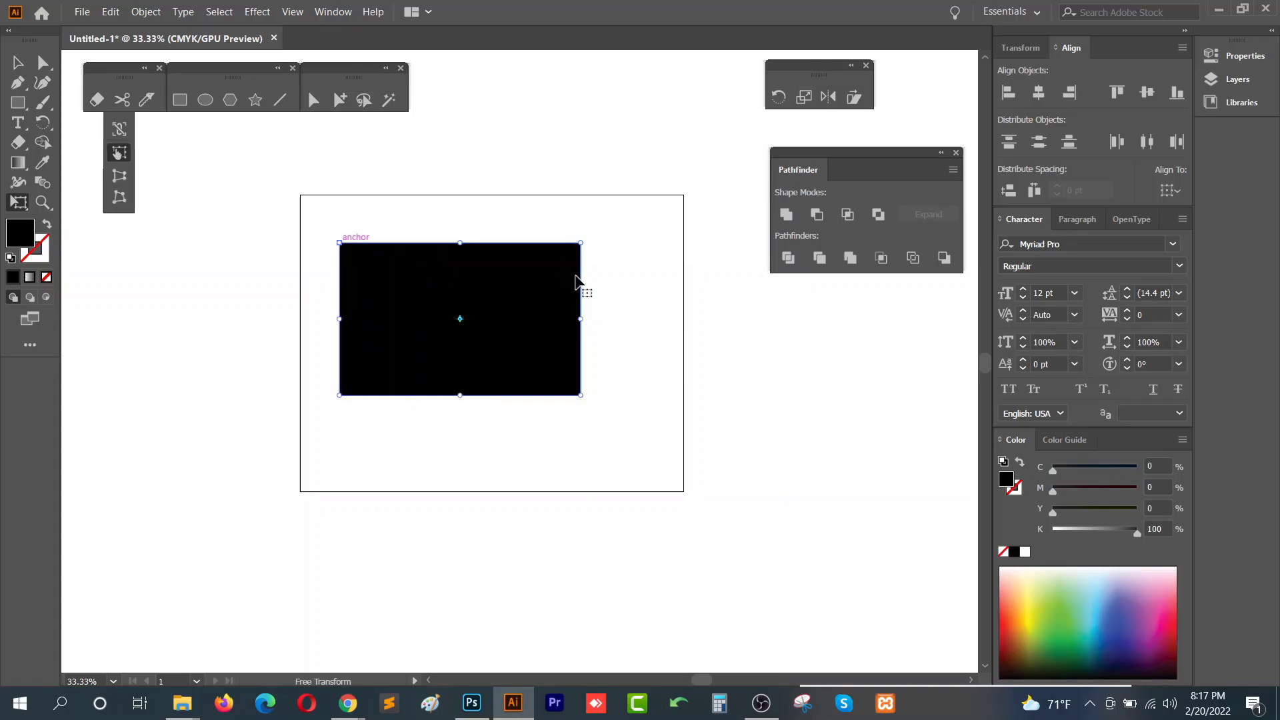
left_click_drag(580, 392, 613, 457)
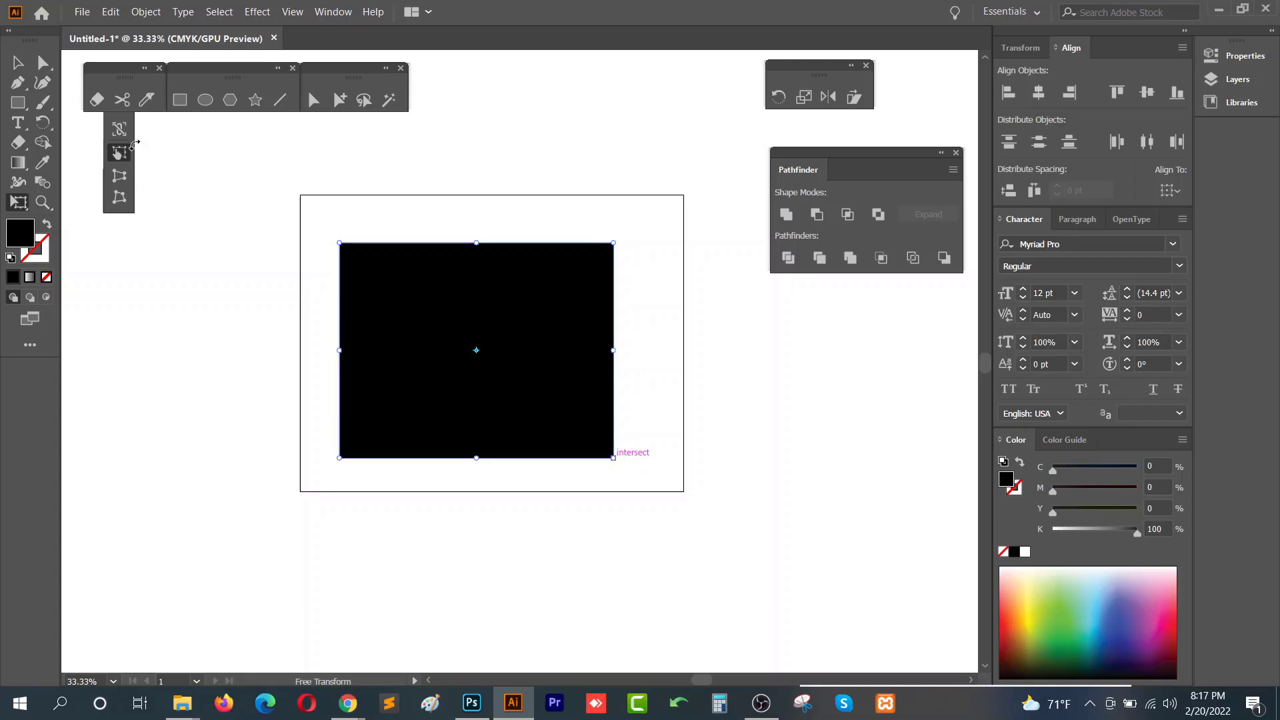
- Move the floating tool panels aside and enable Constrain in the Free Transform widget
left_click_drag(112, 60, 257, 66)
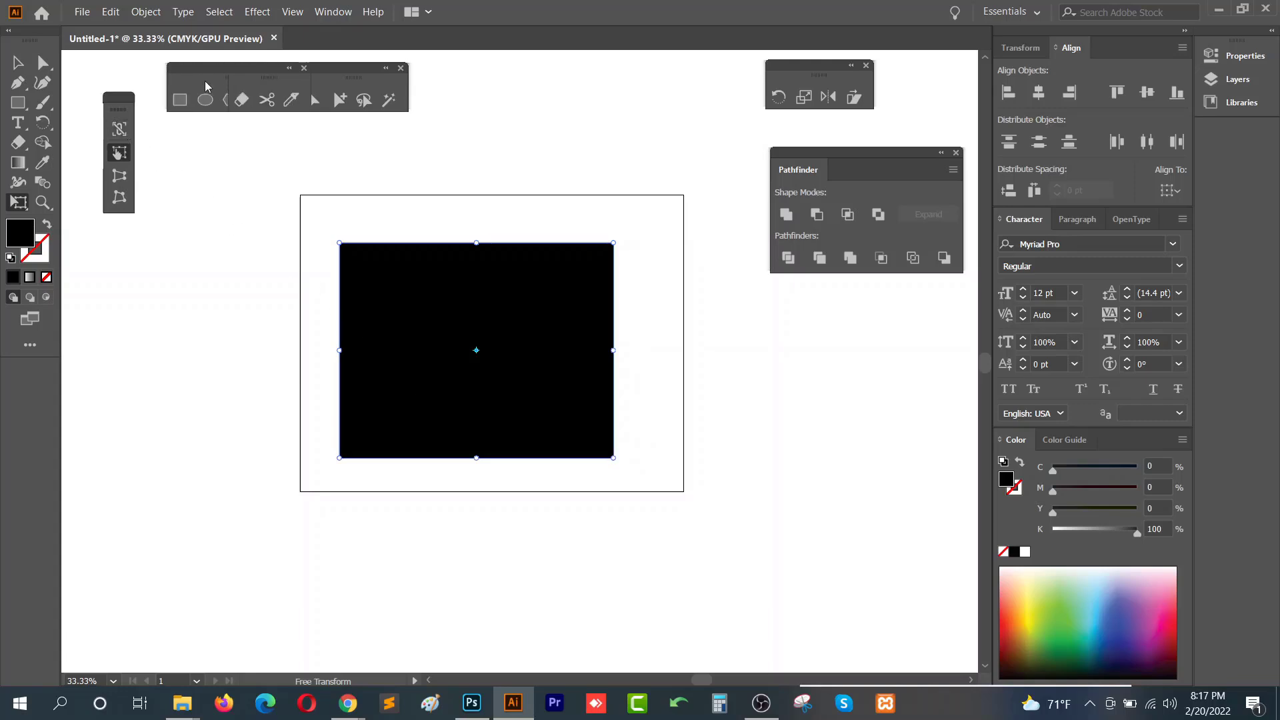
mouse_move(120, 103)
left_mouse_down()
mouse_move(527, 135)
mouse_move(543, 87)
left_mouse_up()
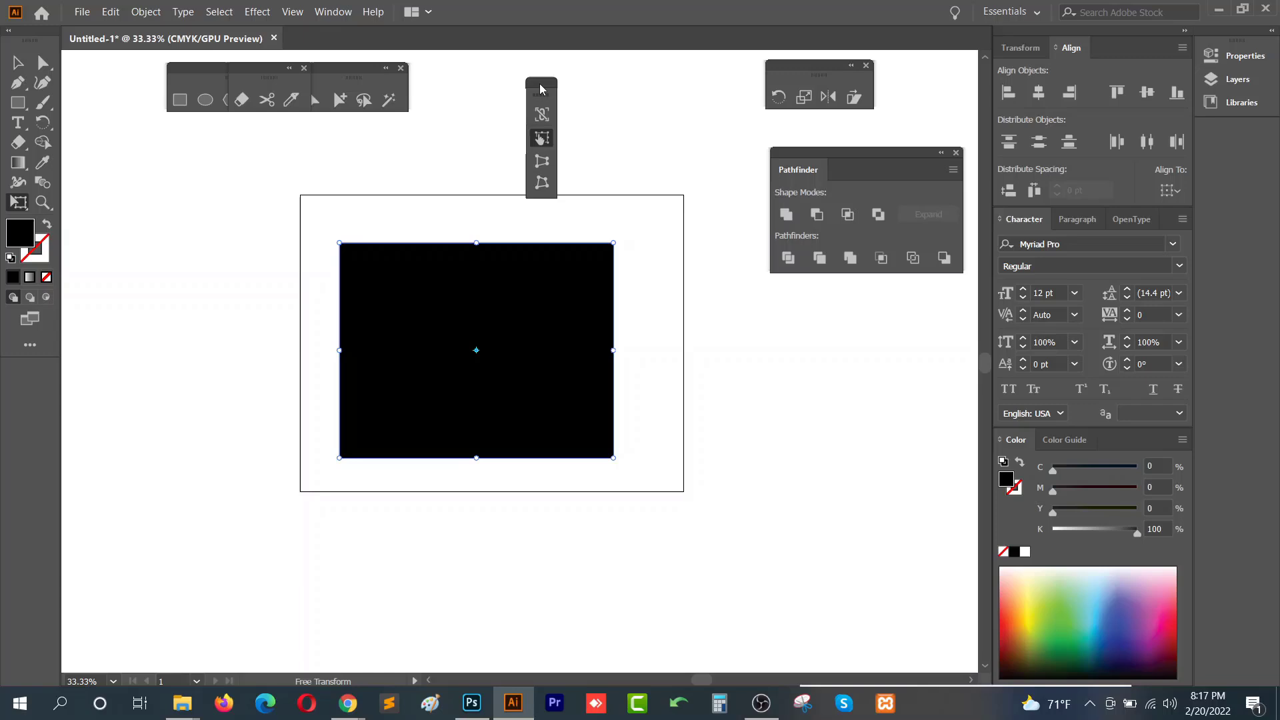
left_click(541, 117)
- Scale the rectangle proportionally from its corner and lower its top edge slightly
left_click_drag(610, 456, 582, 373)
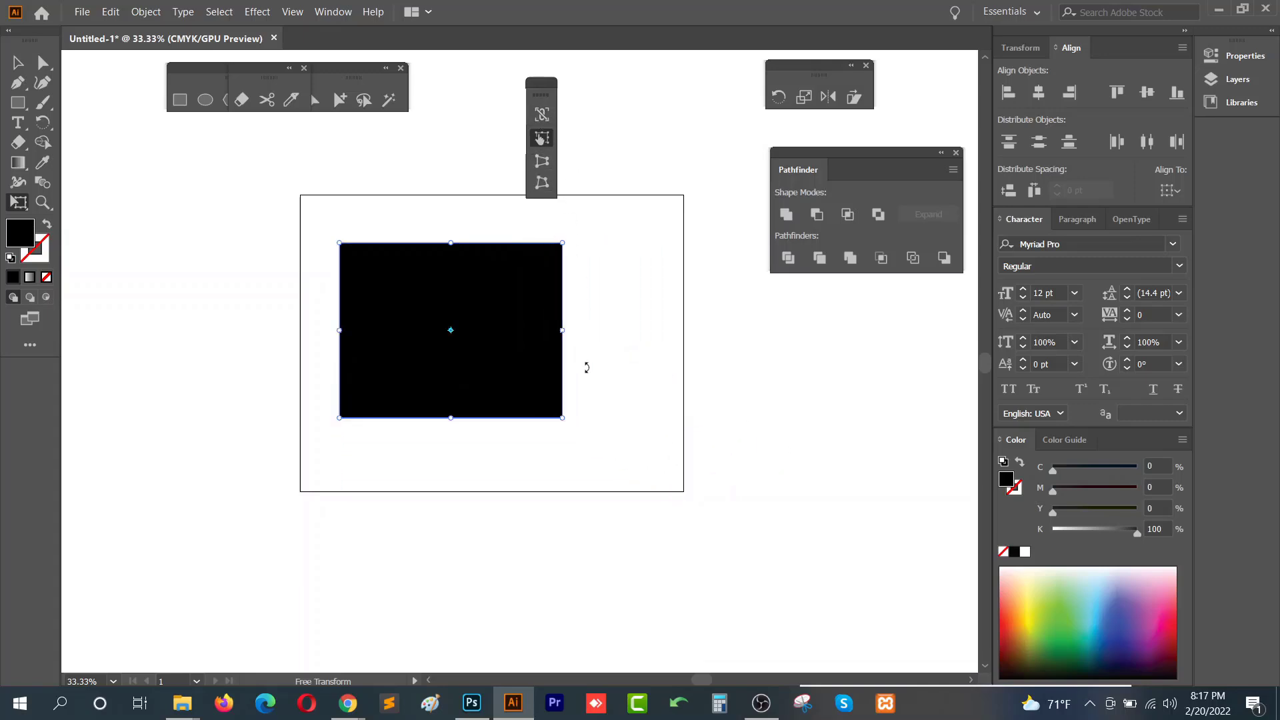
left_click_drag(562, 418, 610, 454)
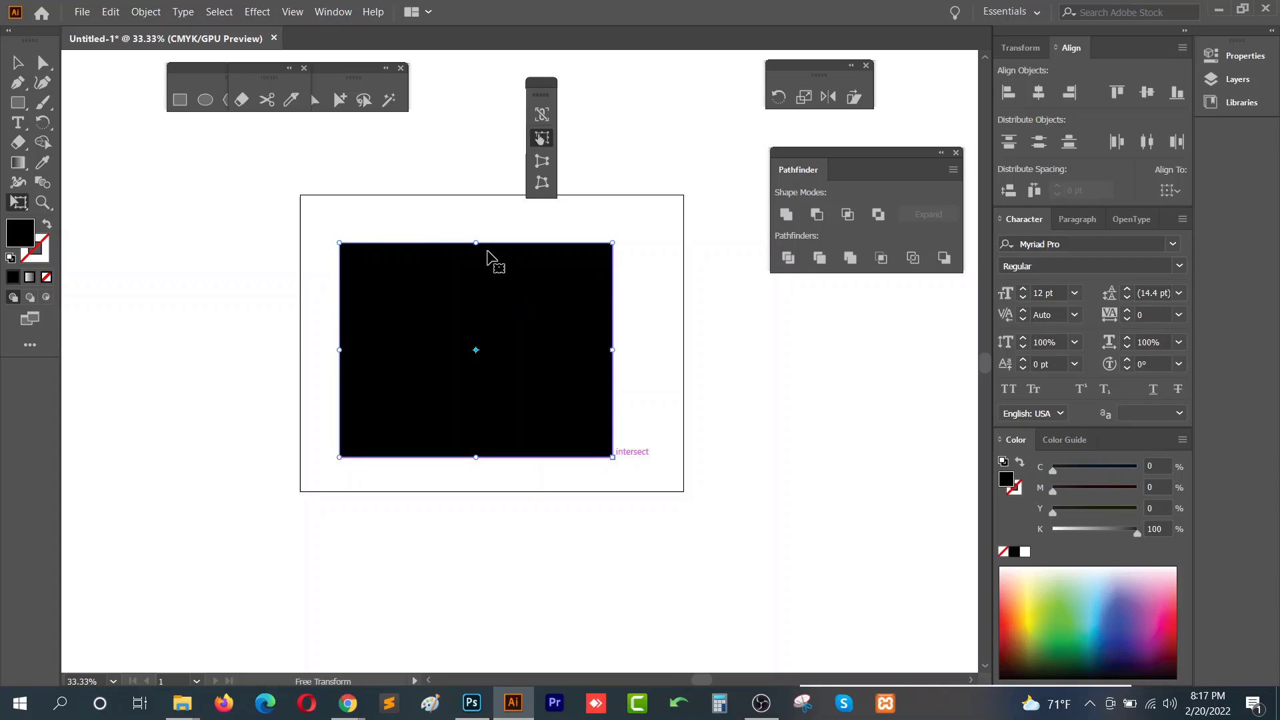
left_click_drag(476, 242, 476, 270)
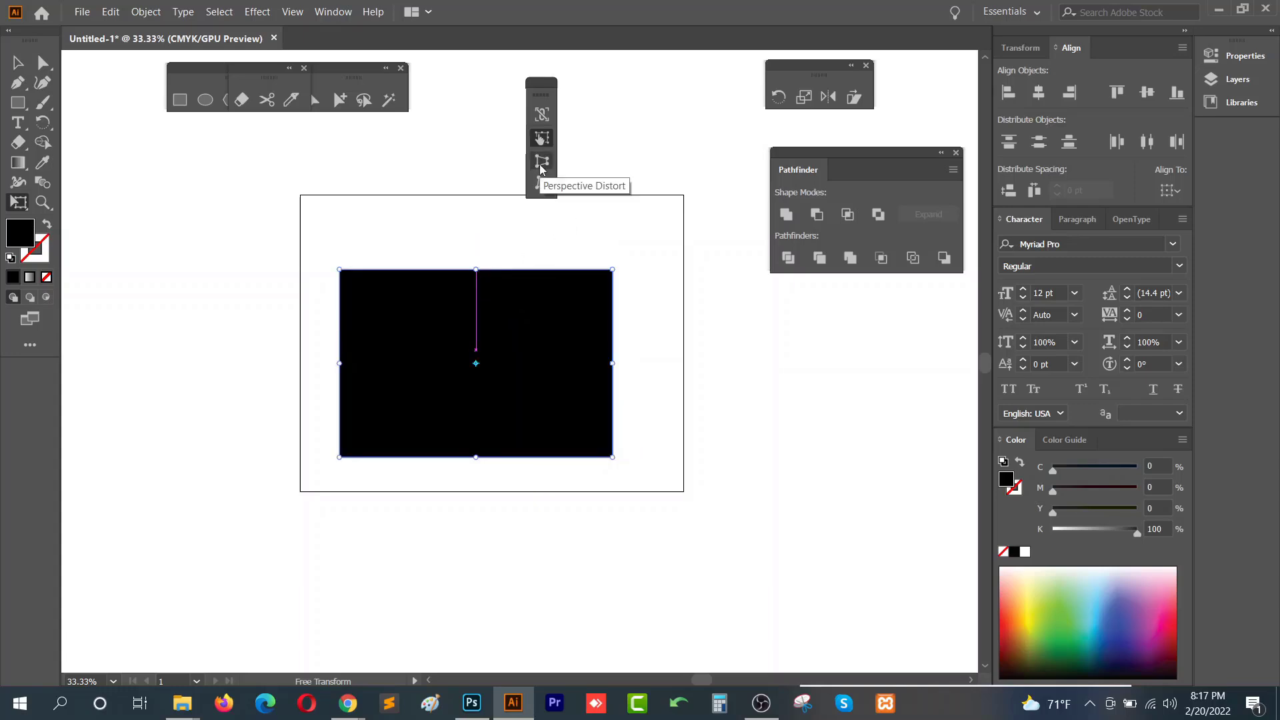
- Try Perspective Distort on the rectangle's top corners, then delete the distorted shape
left_click(542, 162)
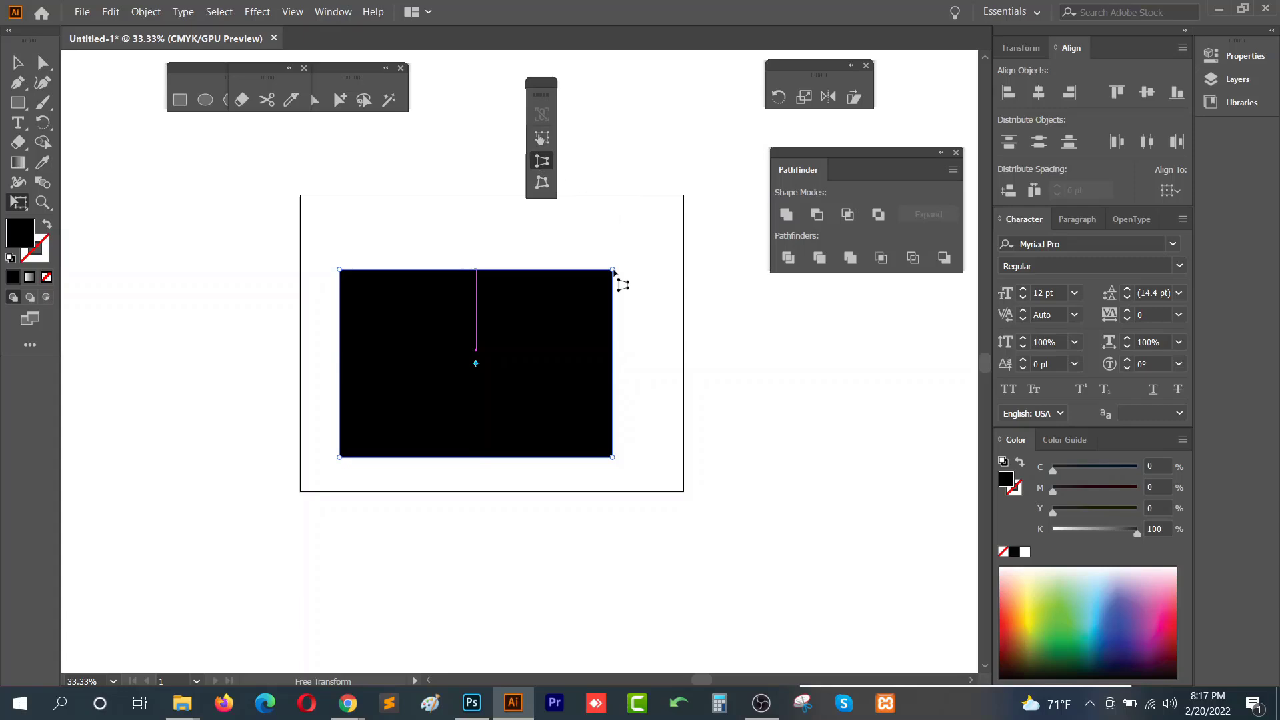
left_click_drag(614, 272, 565, 267)
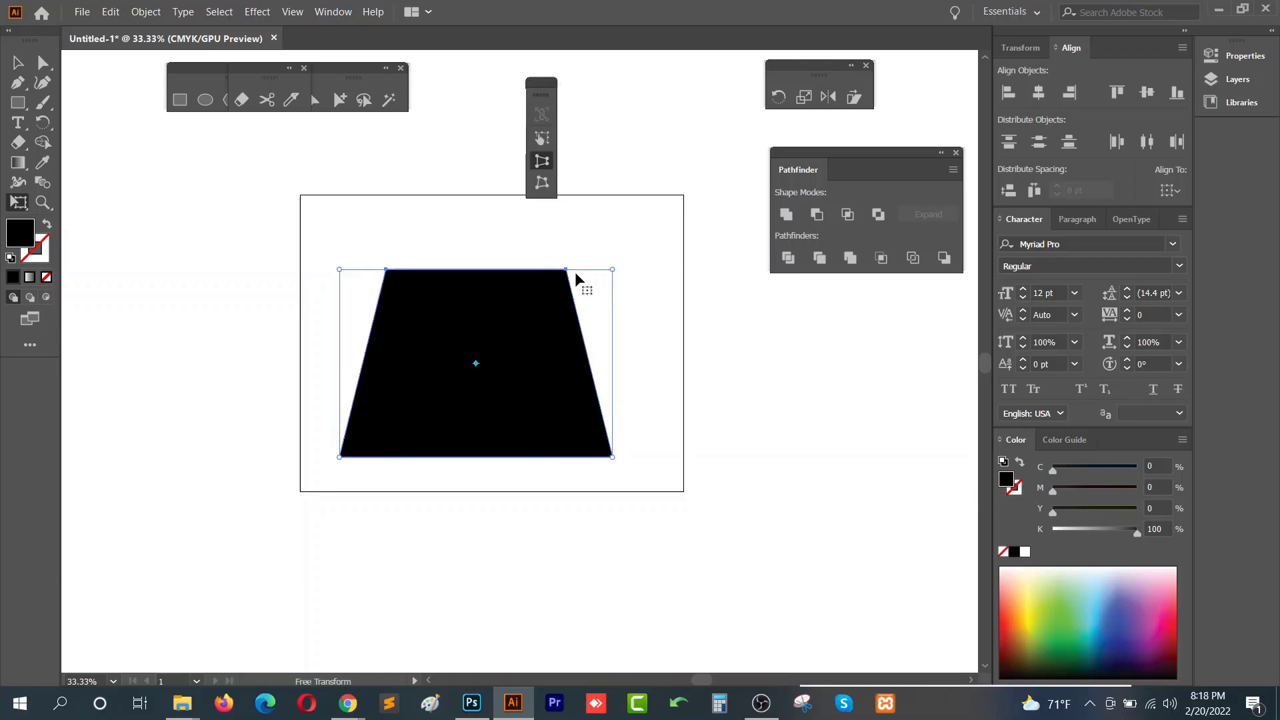
left_click_drag(580, 278, 710, 269)
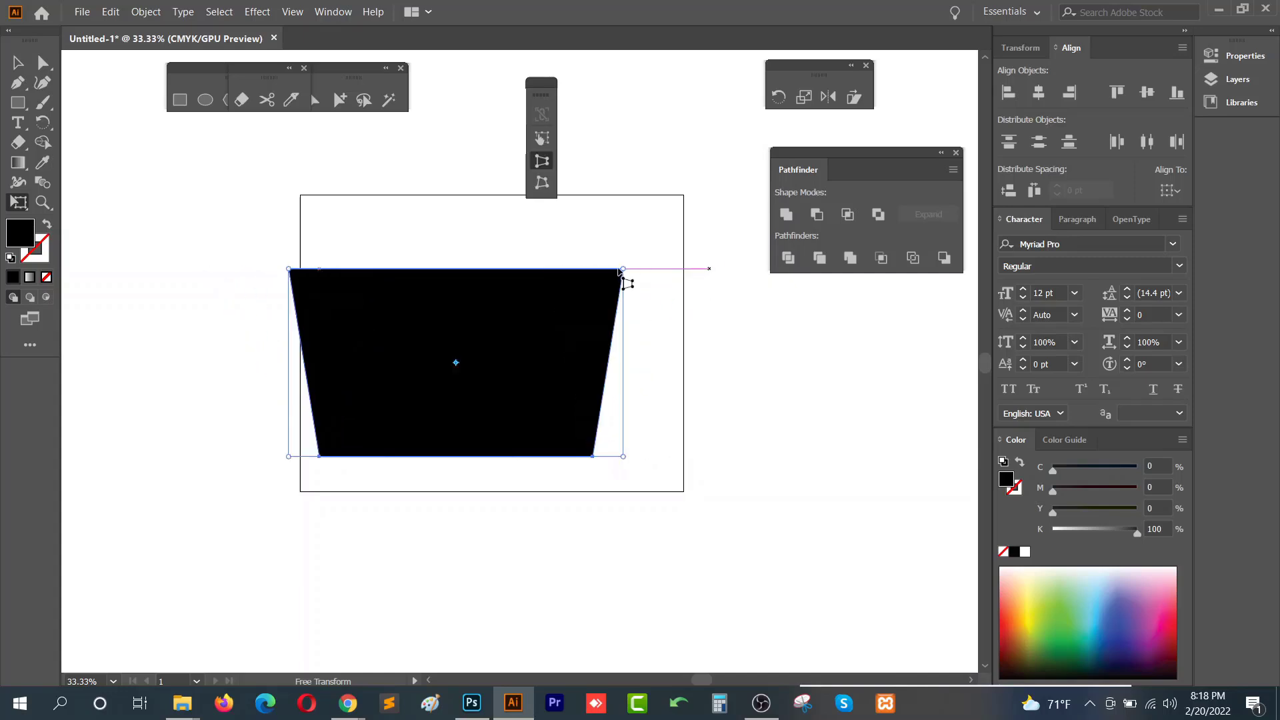
left_click_drag(627, 275, 624, 180)
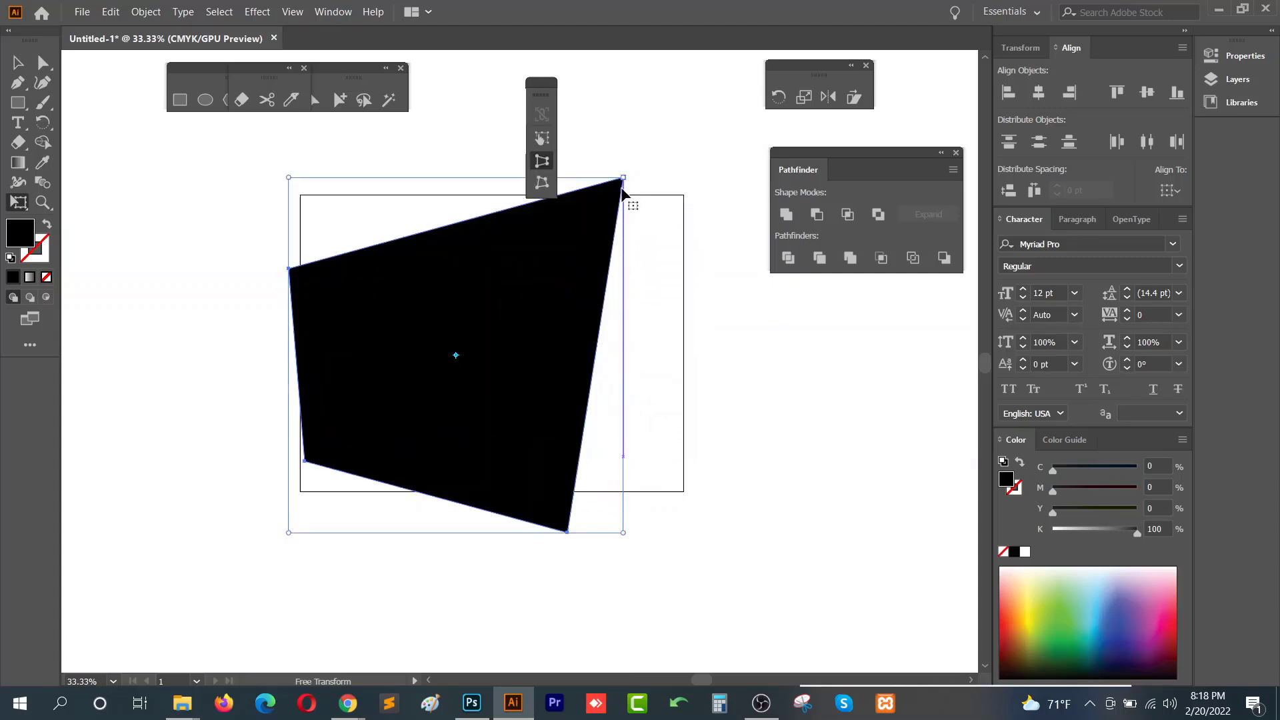
key("Delete")
- Draw a new rectangle and apply Perspective Distort by raising its top-right corner
left_click(182, 100)
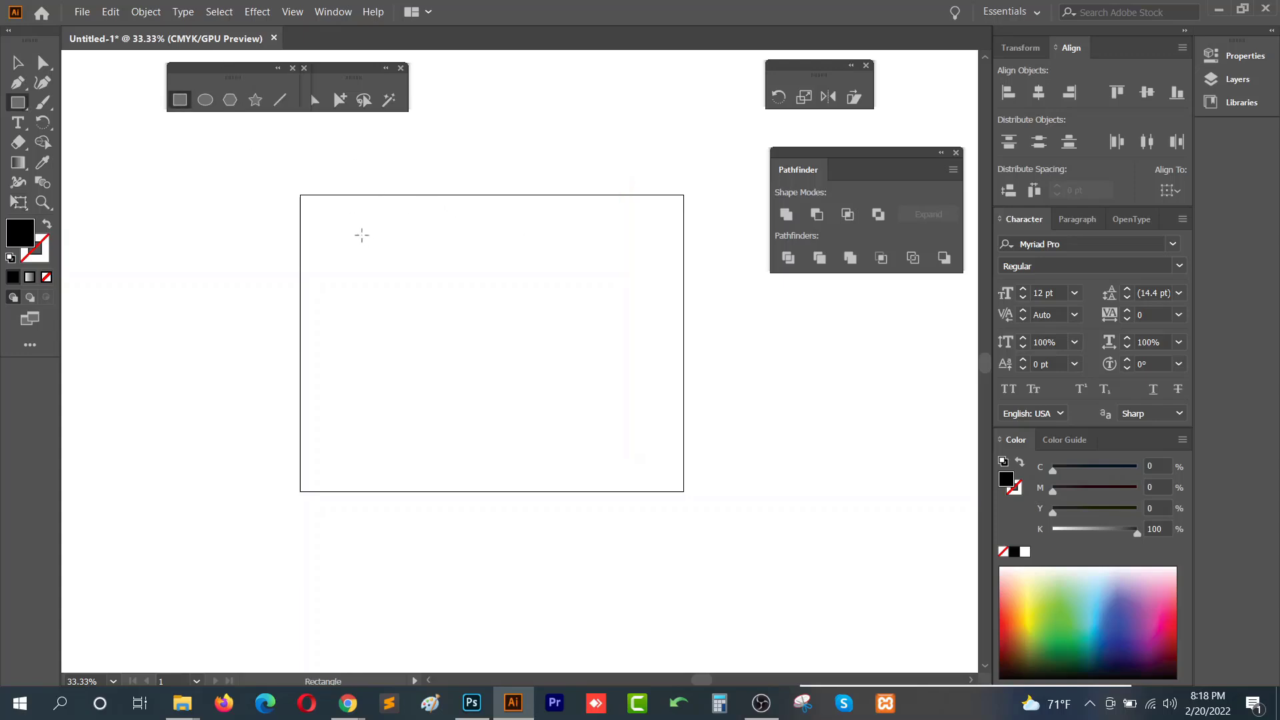
left_click_drag(362, 236, 538, 357)
left_click(22, 206)
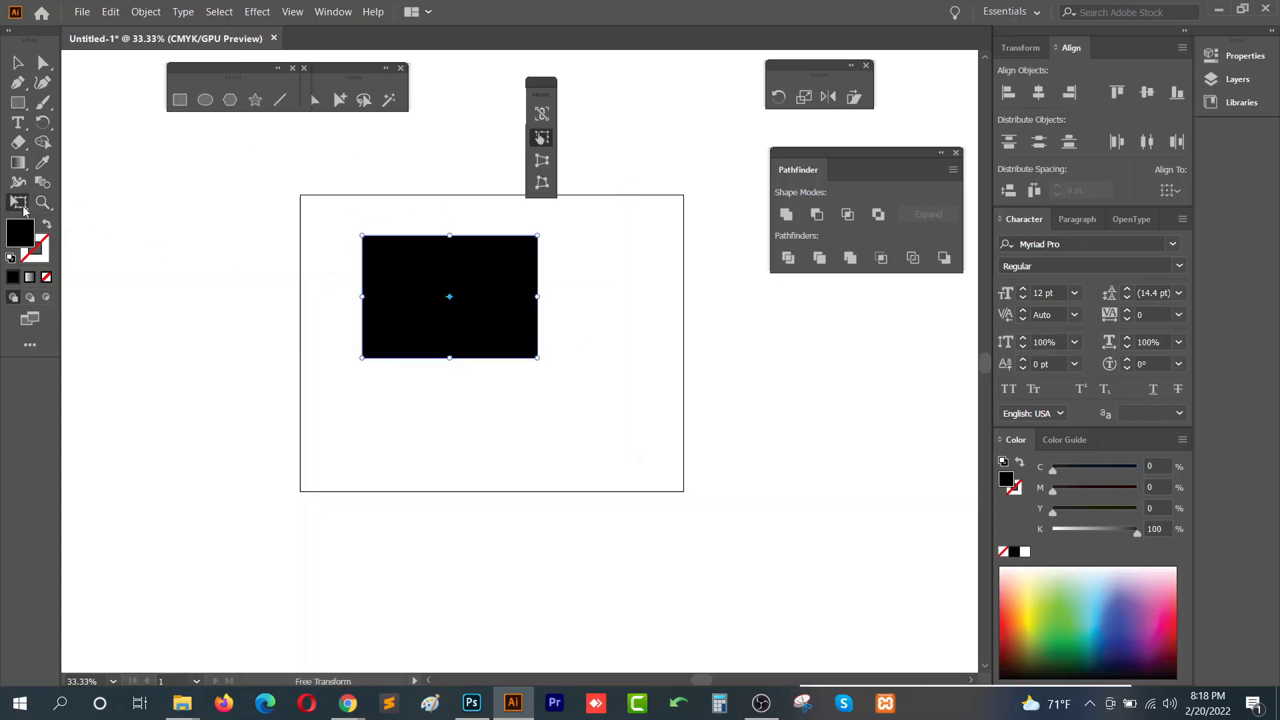
left_click(542, 160)
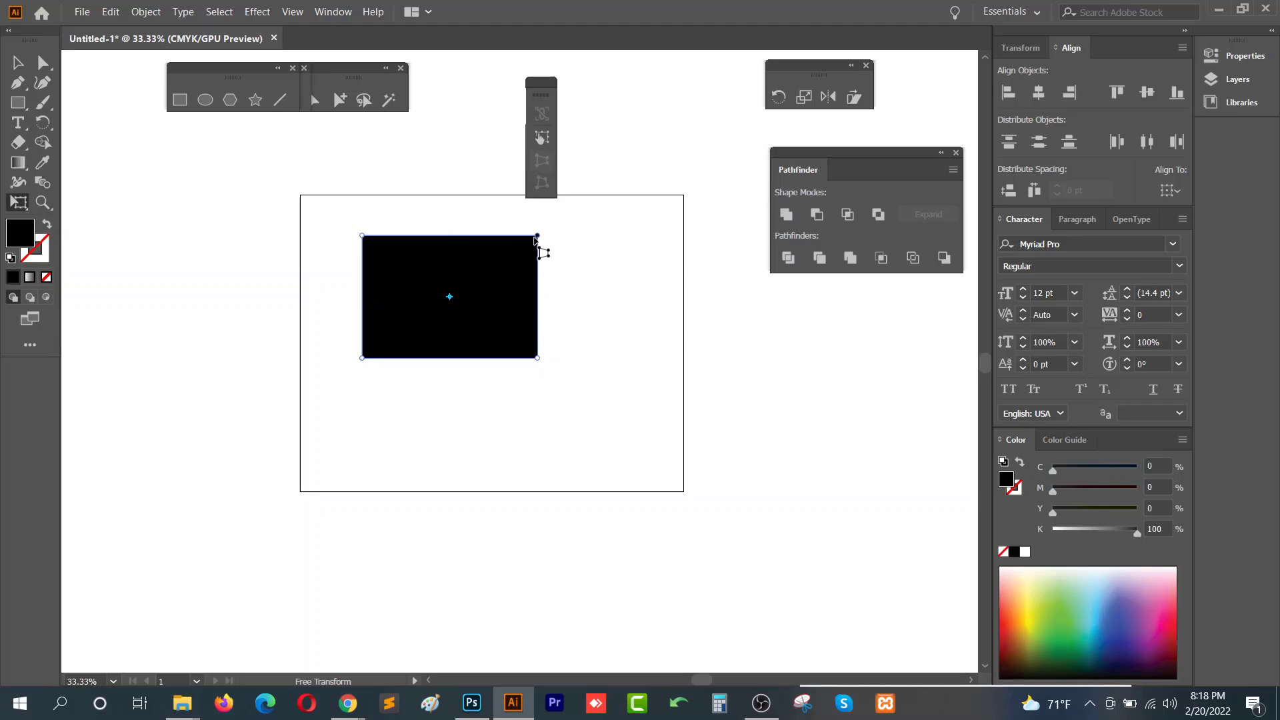
left_click_drag(538, 236, 537, 214)
key("v")
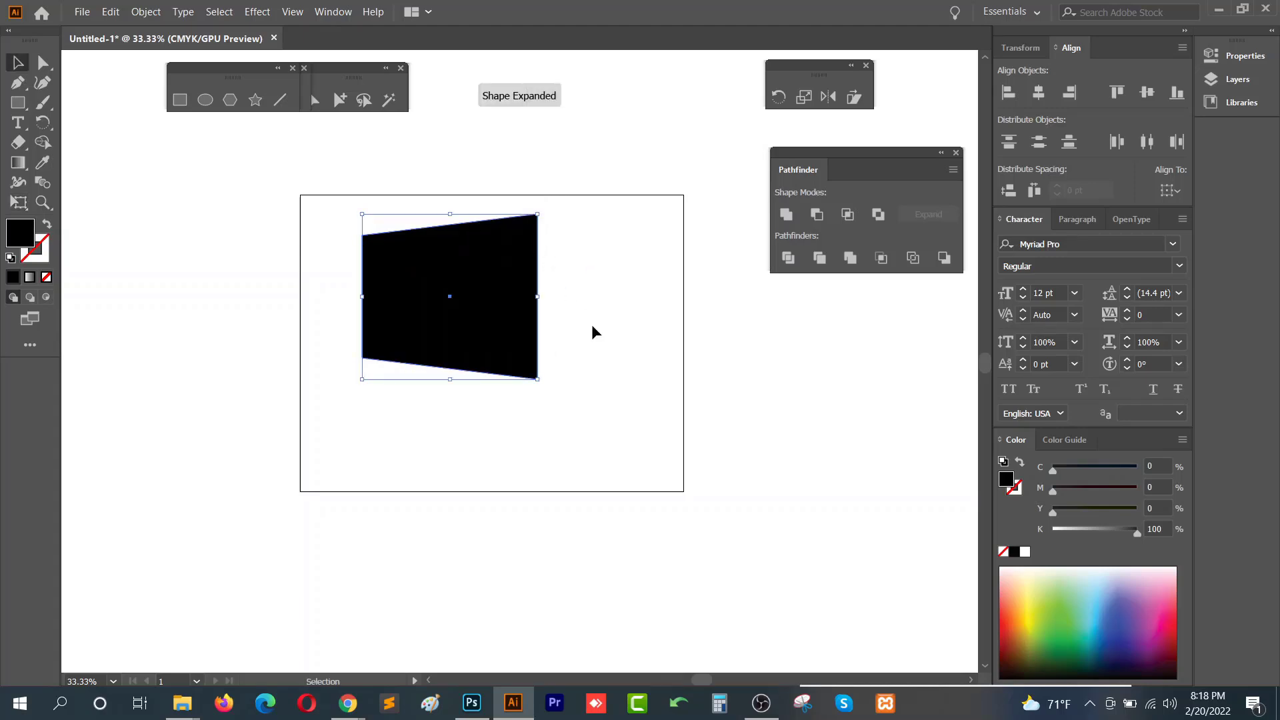
- Duplicate the distorted shape and place the copy overlapping it to the right
left_click(591, 324)
left_click_drag(454, 324, 520, 362)
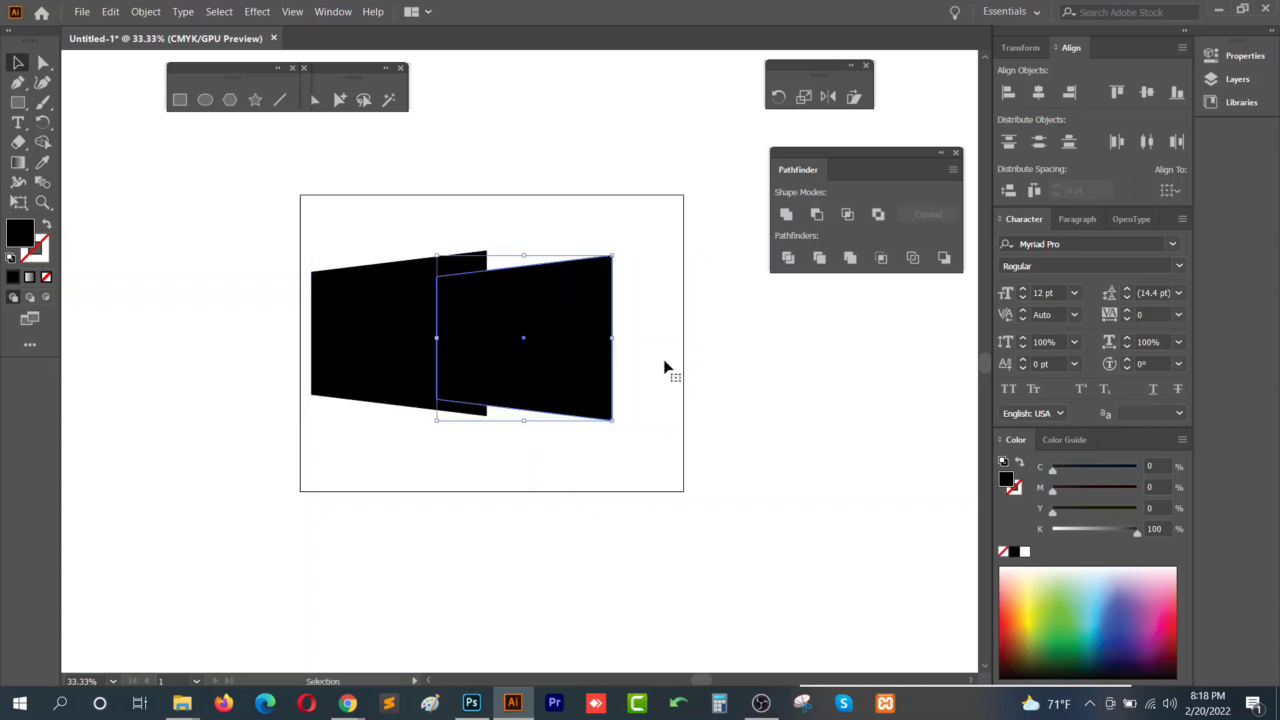
left_click_drag(543, 303, 592, 238)
left_click(18, 202)
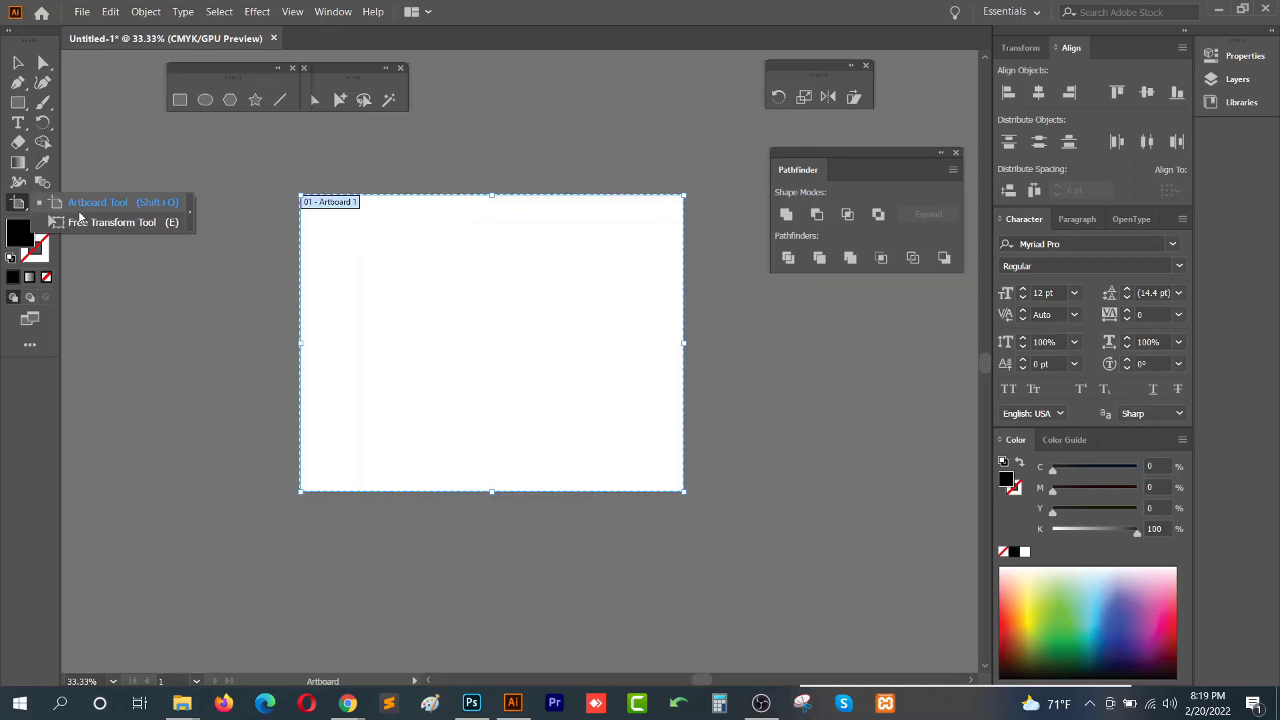
left_click(145, 223)
left_click(18, 202)
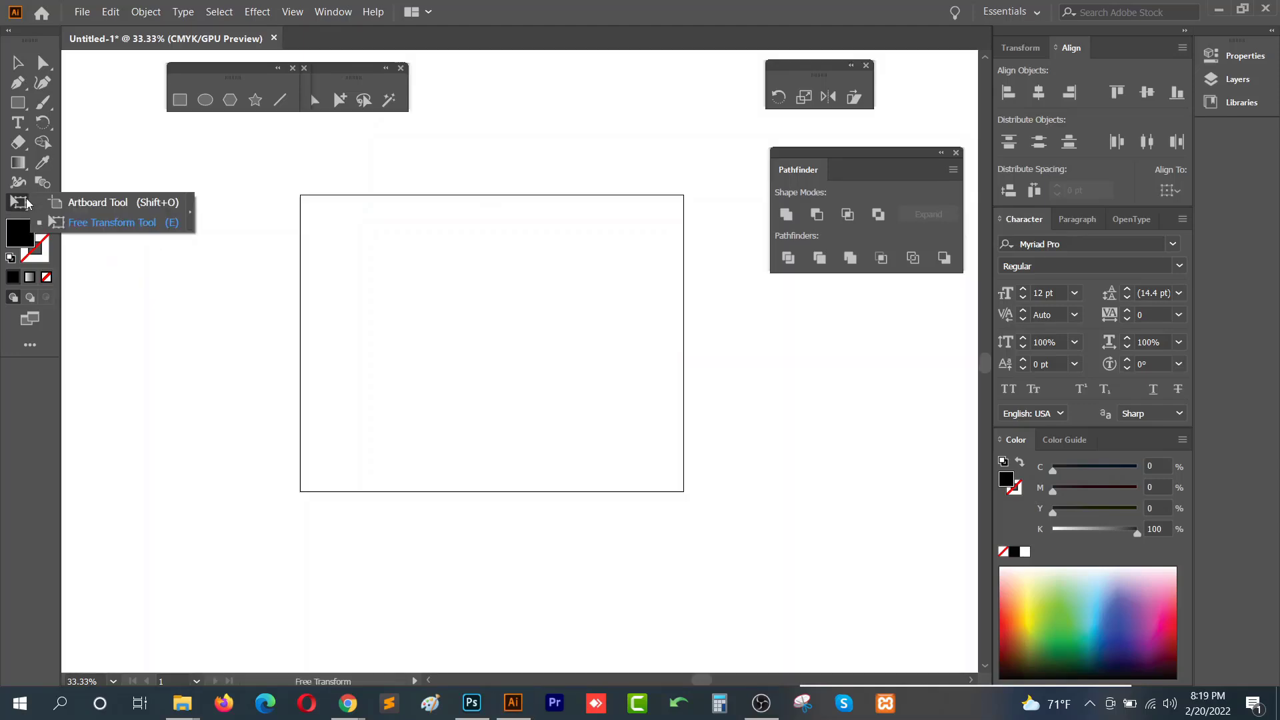
left_click(109, 202)
left_click(26, 61)
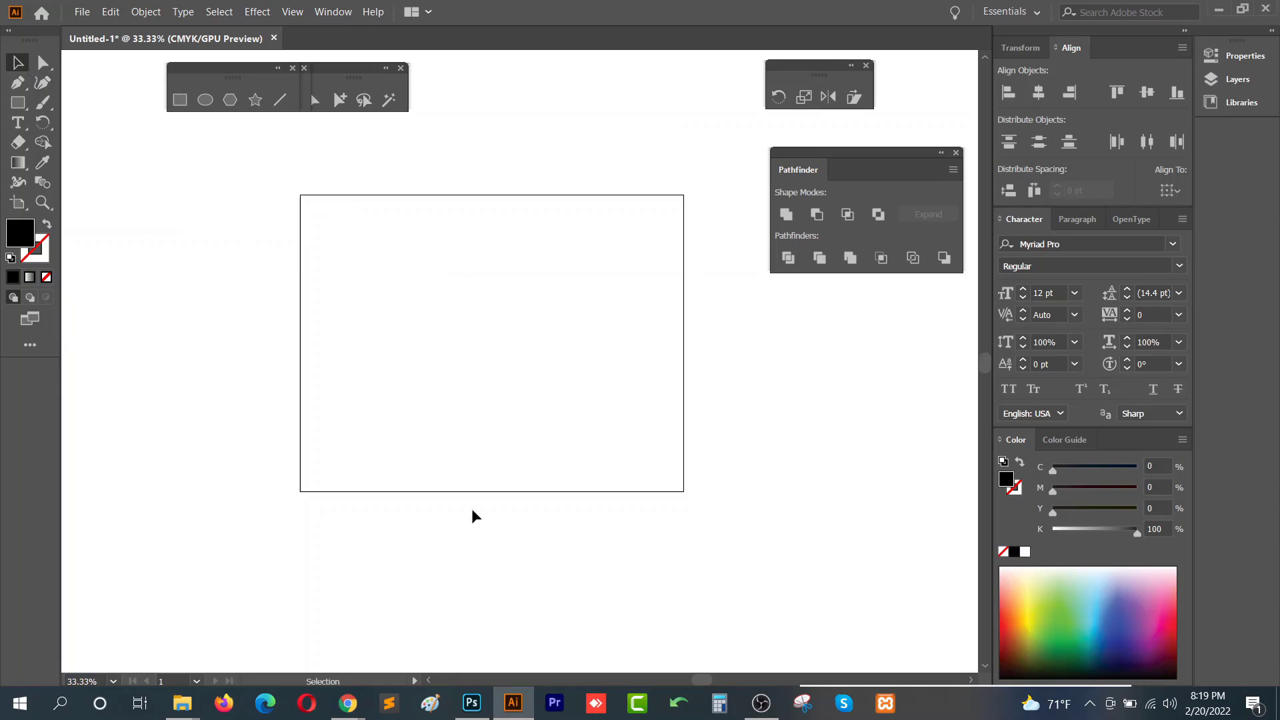
- Switch to the course outline document, review the Class-14 topic list, and return to Illustrator
mouse_move(360, 717)
left_click(299, 664)
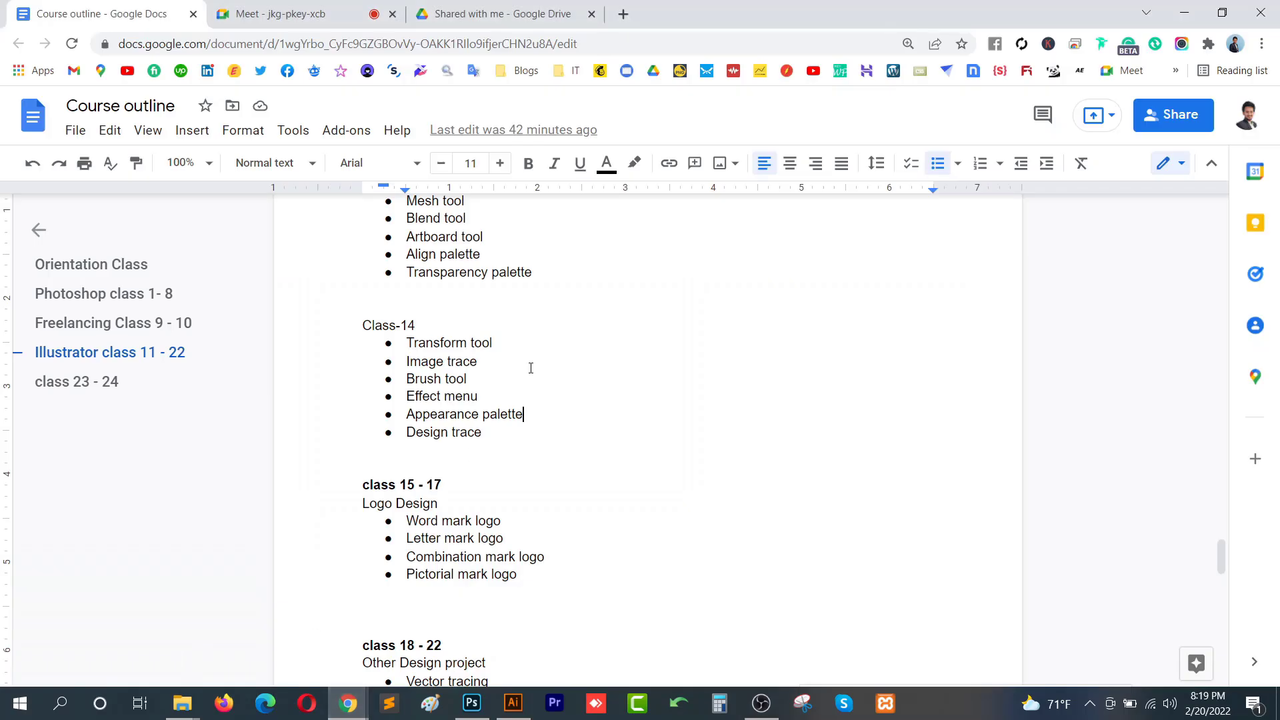
left_click_drag(470, 364, 408, 361)
left_click(531, 360)
left_click(1184, 13)
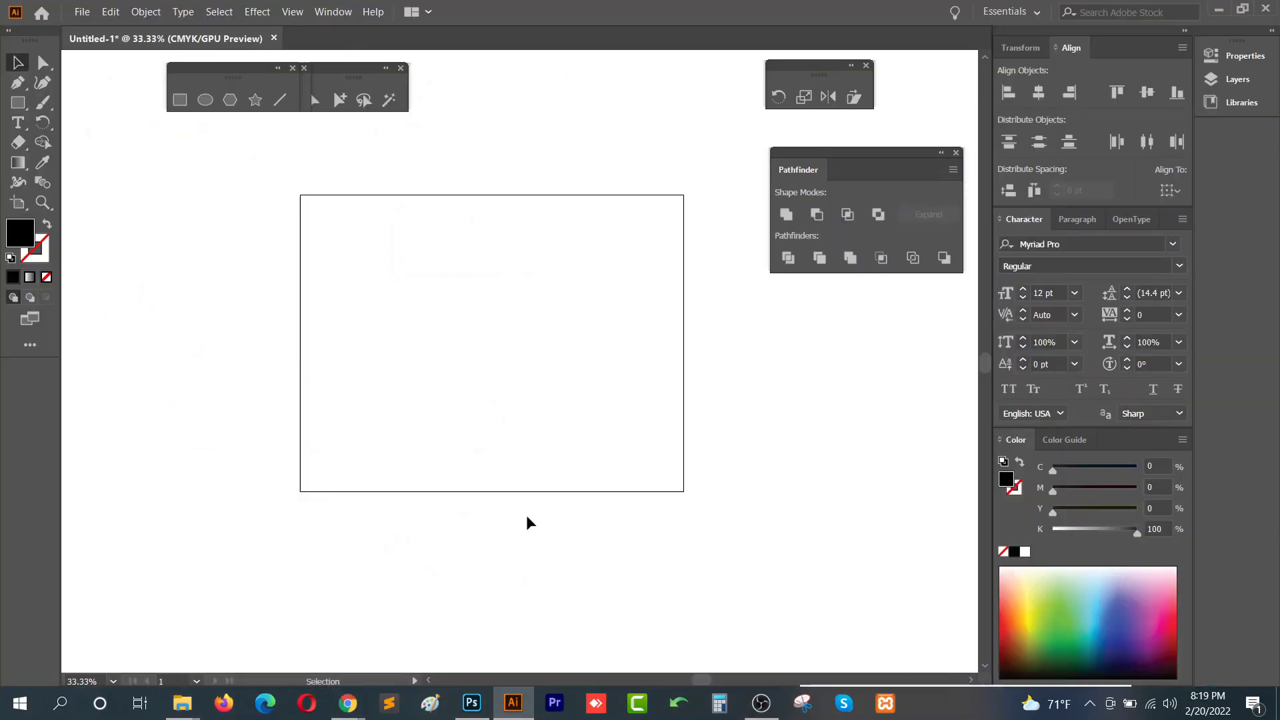
- Open the Class 14 folder and place the kisspng sport logo image into the Illustrator document
left_click(182, 703)
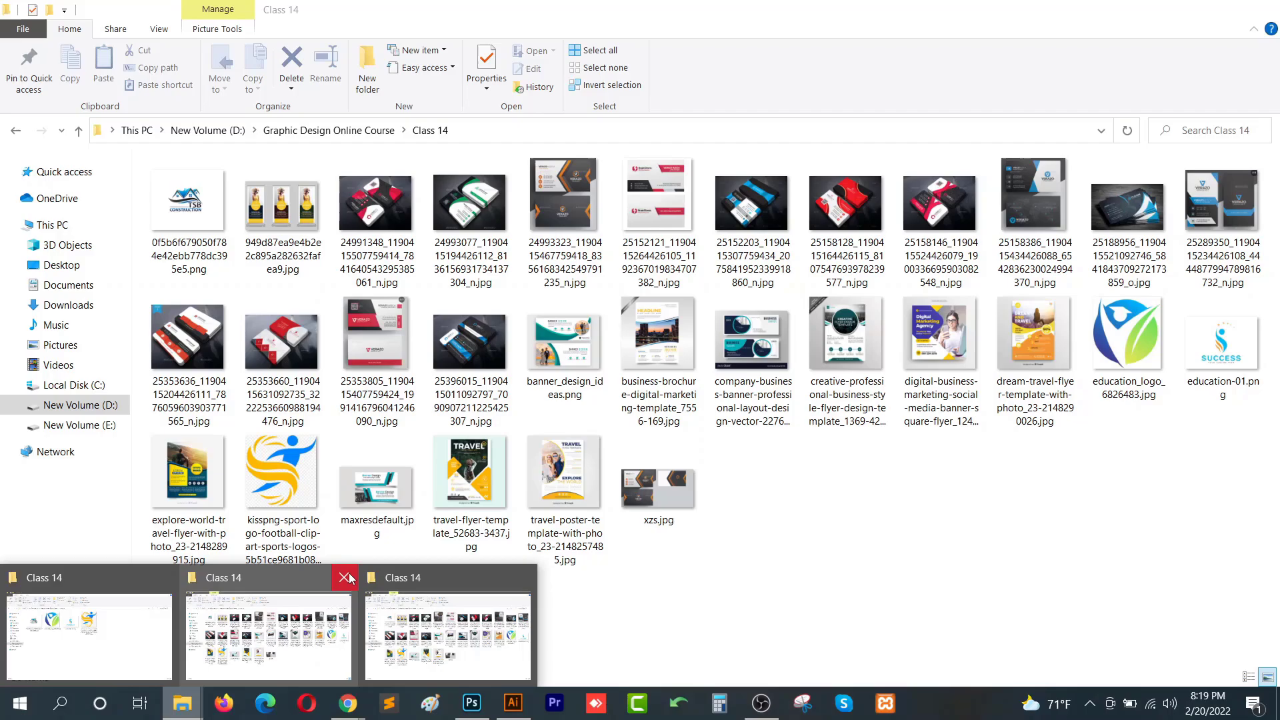
left_click(344, 578)
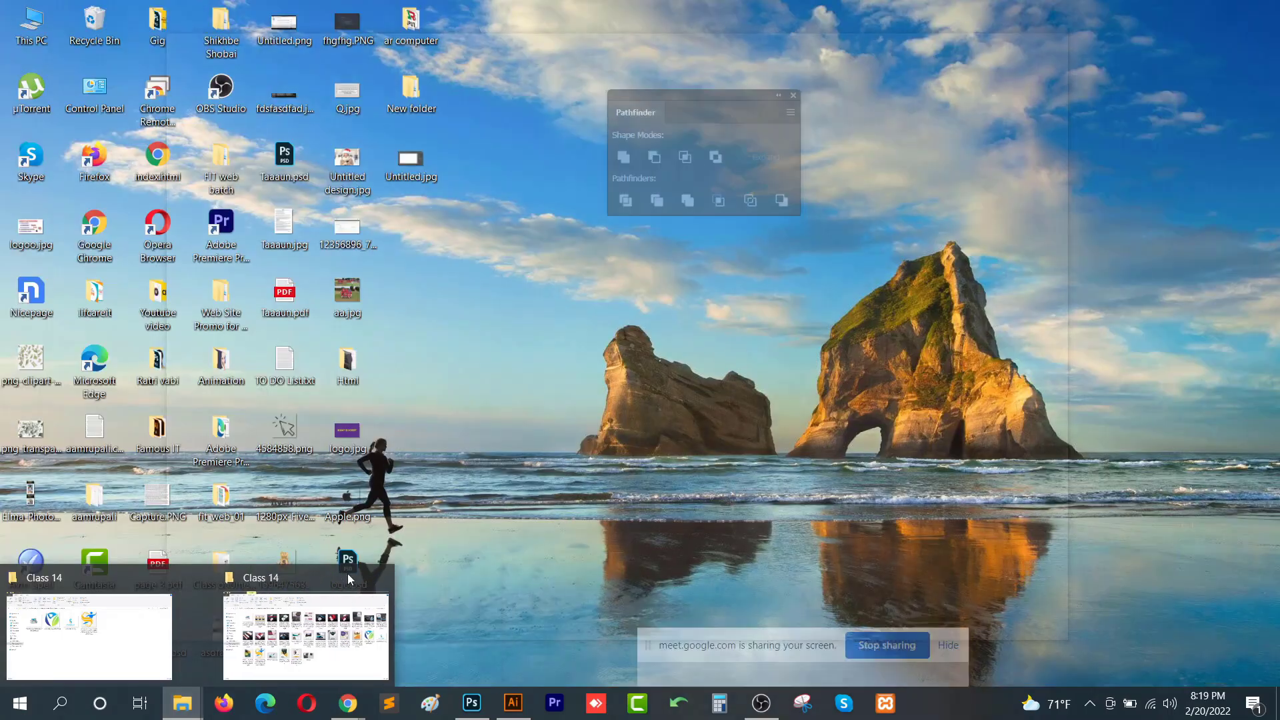
left_click(343, 578)
left_click(180, 627)
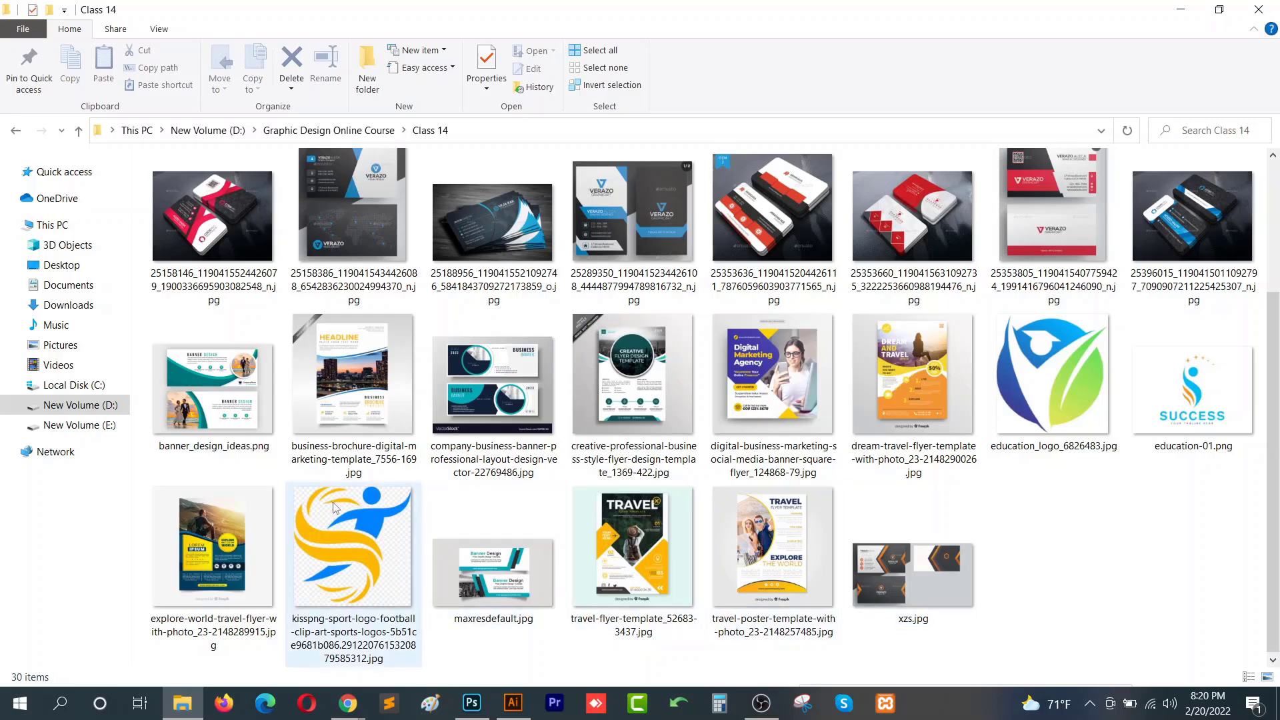
left_click(396, 546)
left_click_drag(397, 545, 431, 275)
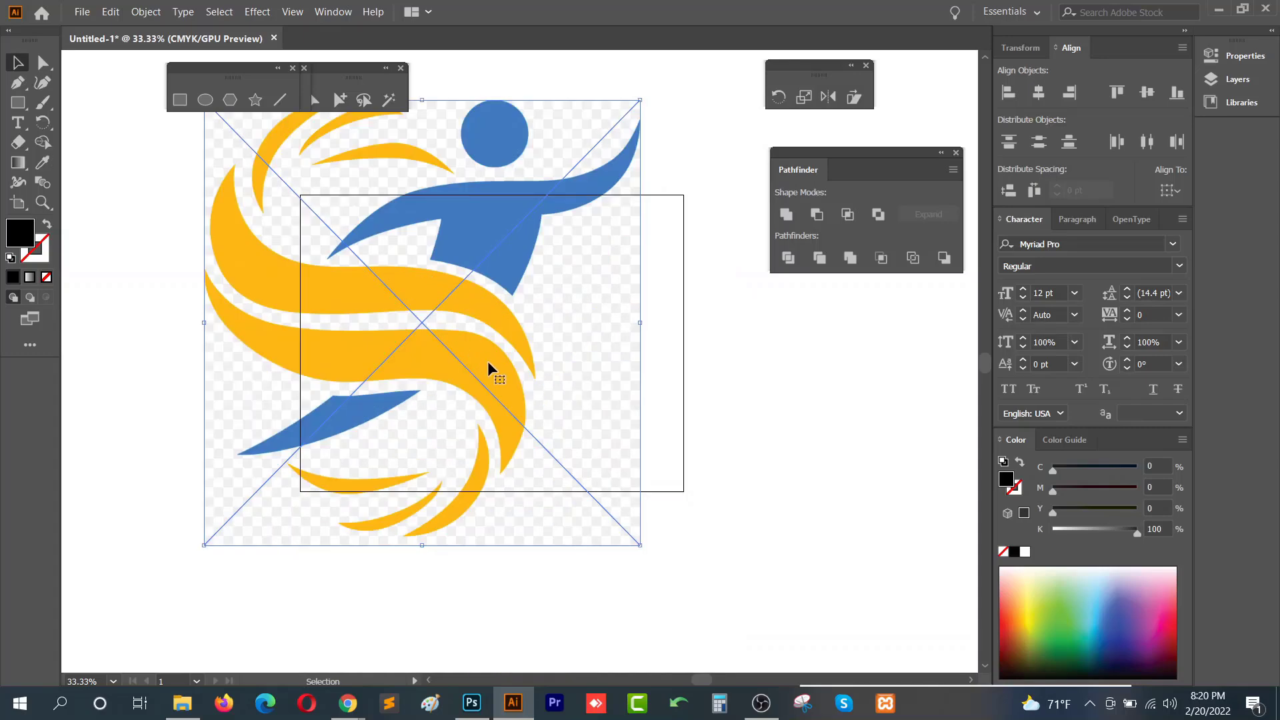
- Move the placed logo image so it sits beside the rectangle
left_click_drag(489, 362, 505, 421)
scroll(494, 423, "down", 1)
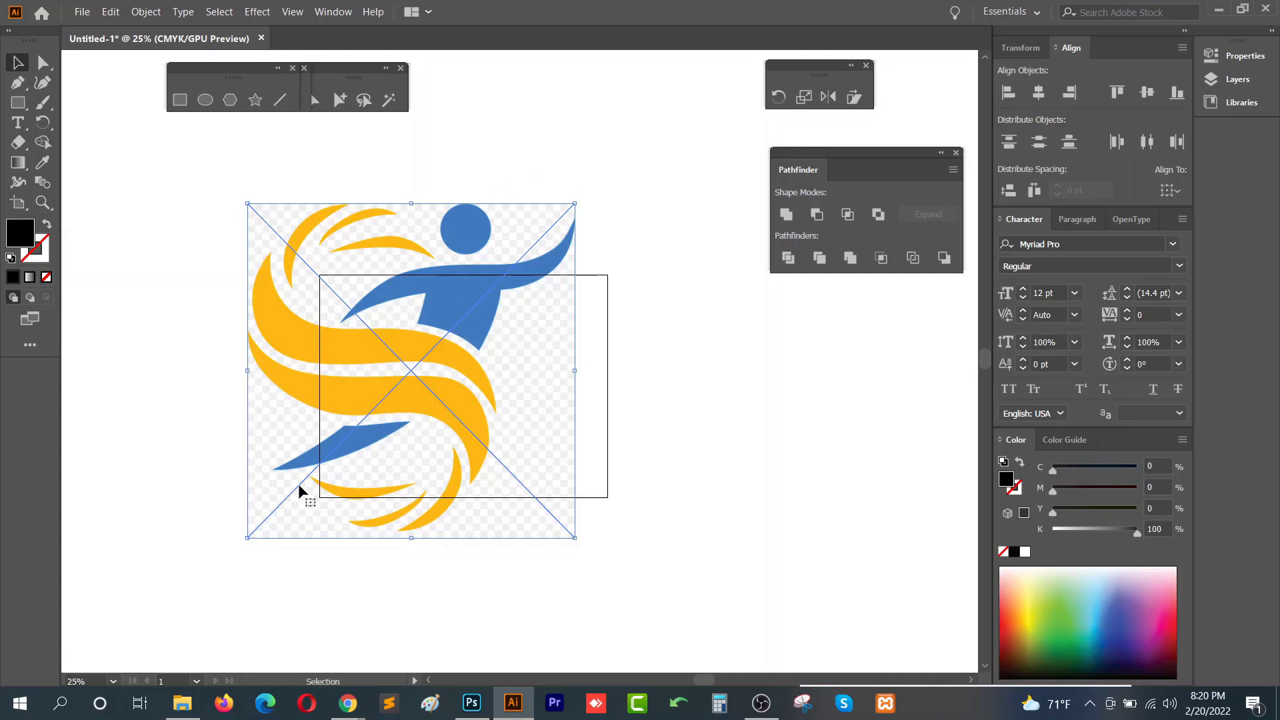
left_click_drag(472, 466, 263, 457)
left_click_drag(184, 440, 409, 430)
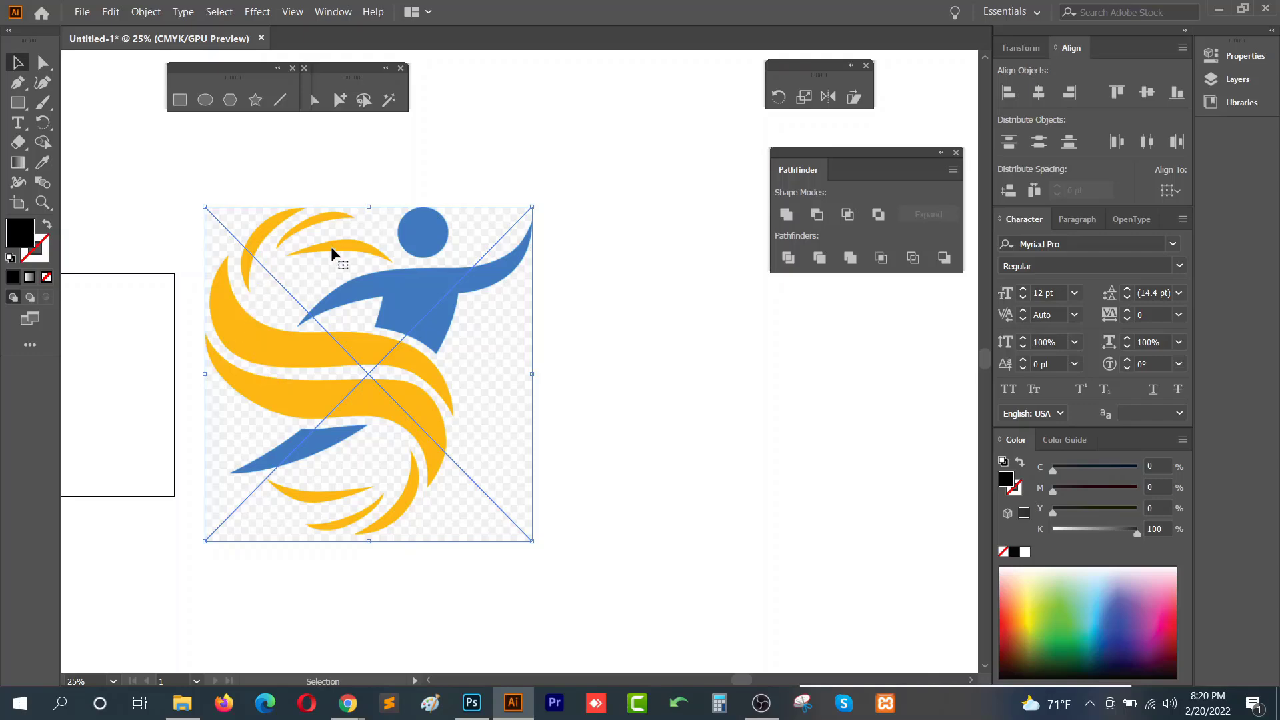
left_click_drag(592, 252, 218, 560)
- Select the placed logo image and embed it in the document
left_click(182, 704)
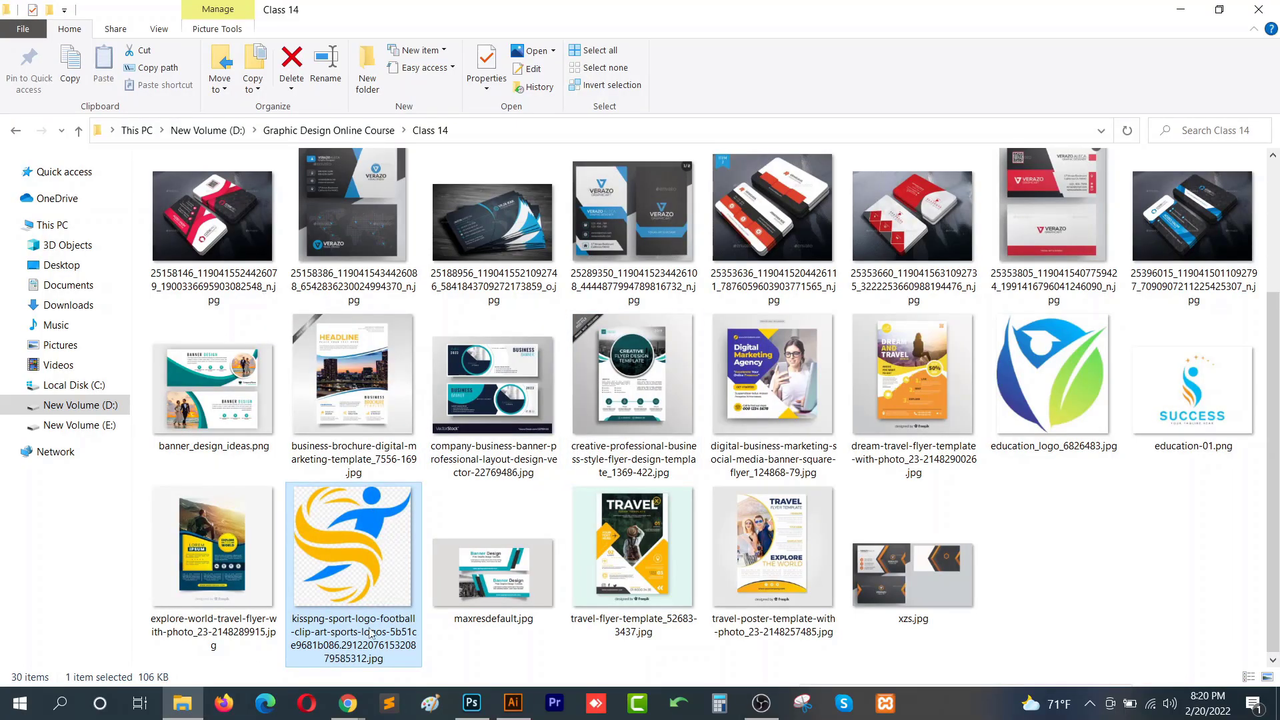
left_click(512, 705)
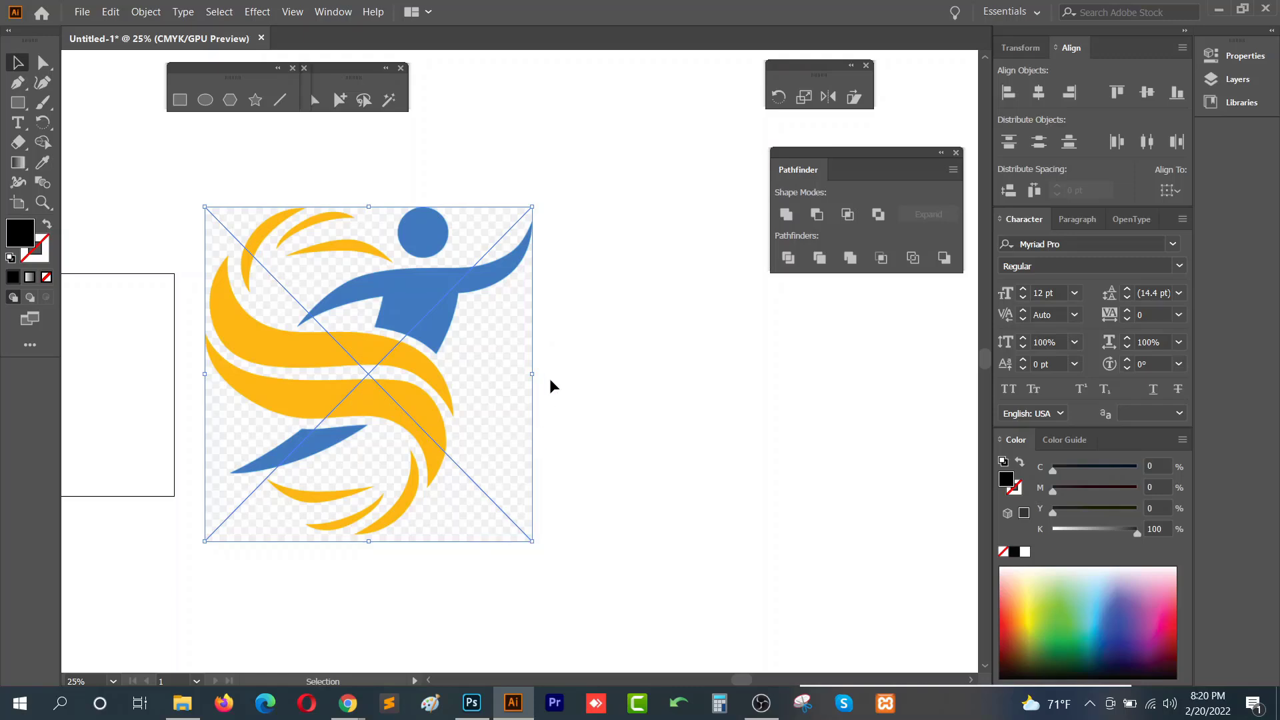
left_click(555, 246)
left_click(302, 446)
left_click_drag(597, 208, 120, 637)
left_click(1247, 57)
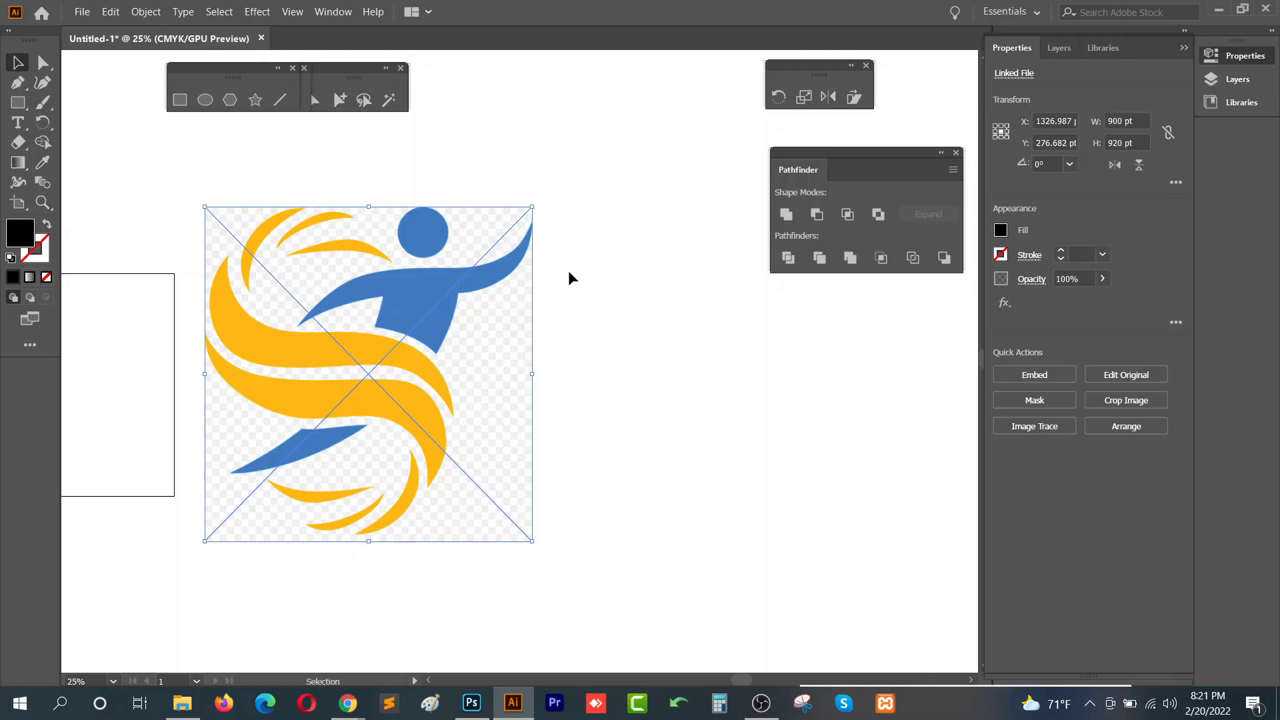
left_click_drag(630, 181, 197, 593)
key("ctrl+2")
left_click(182, 704)
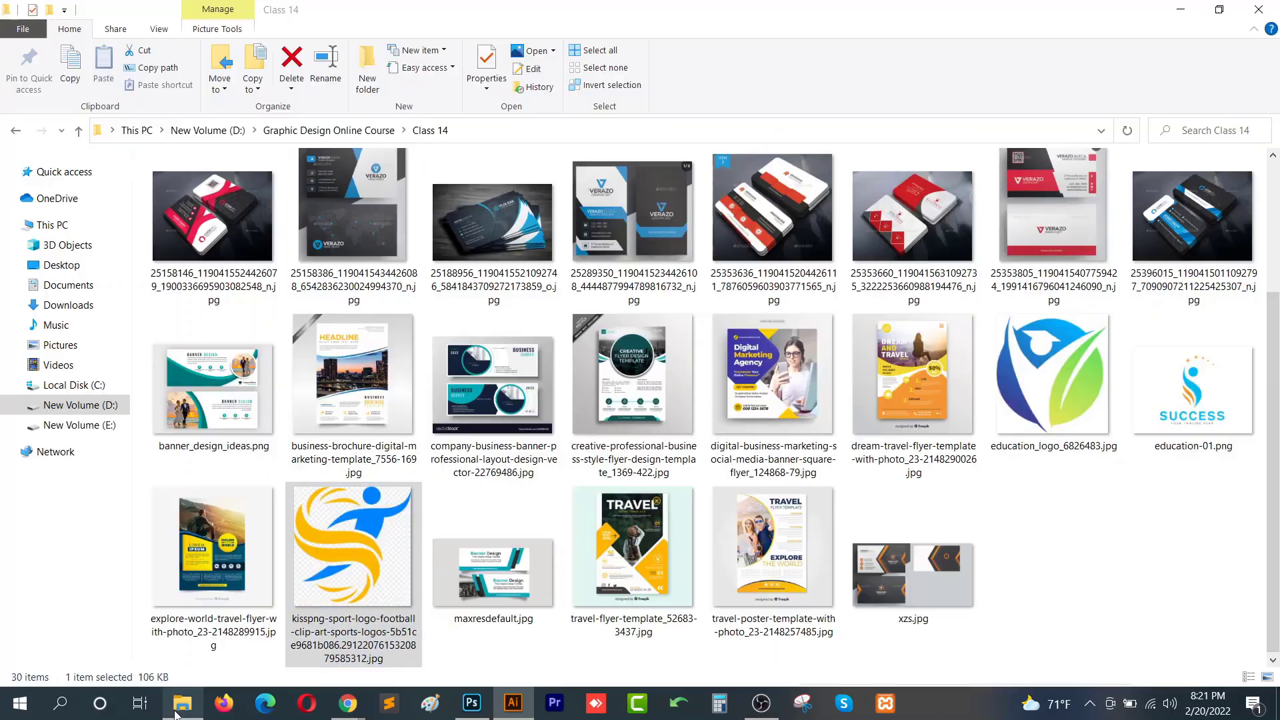
left_click(513, 703)
left_click(508, 299)
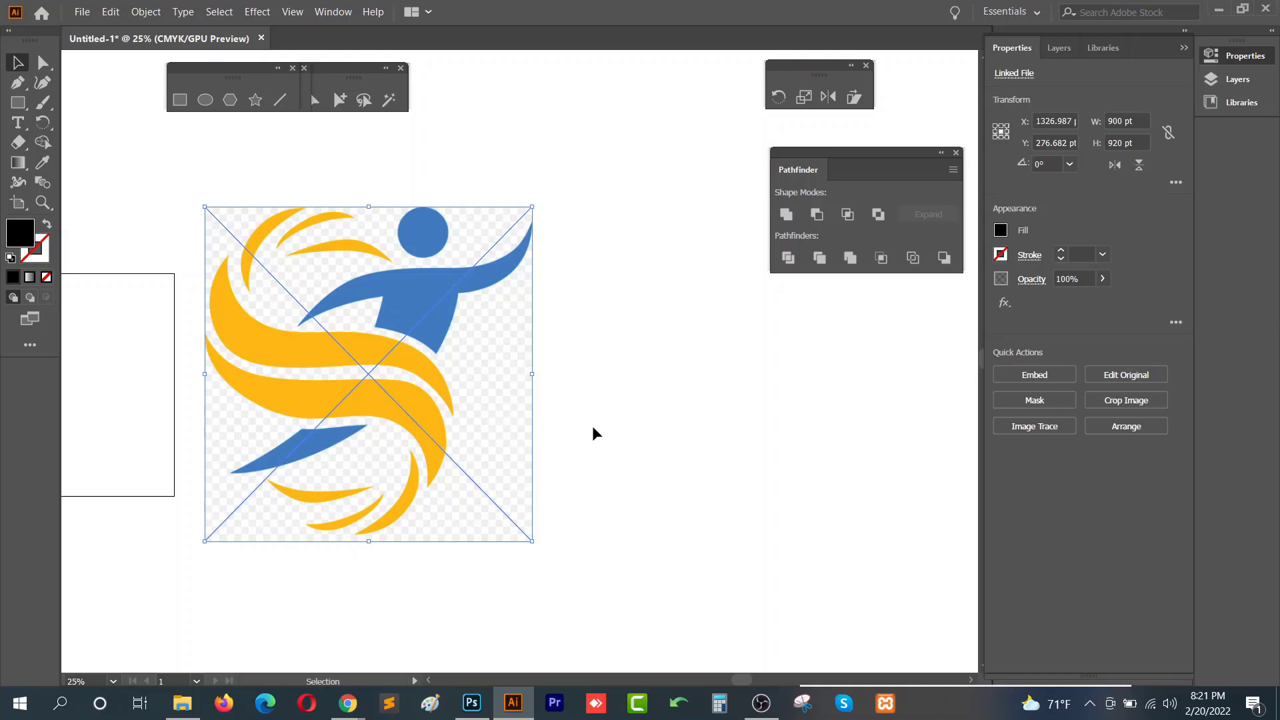
left_click(1036, 375)
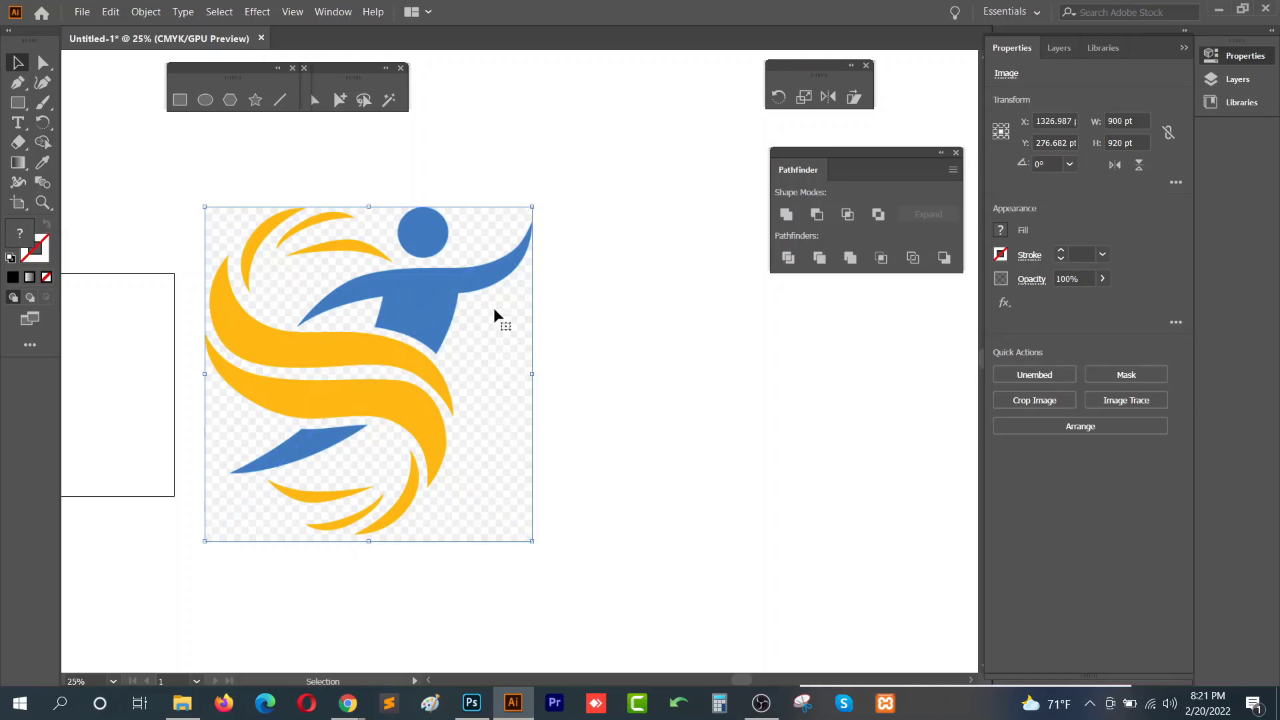
- Move the embedded logo image further to the right of the rectangle
left_click(614, 150)
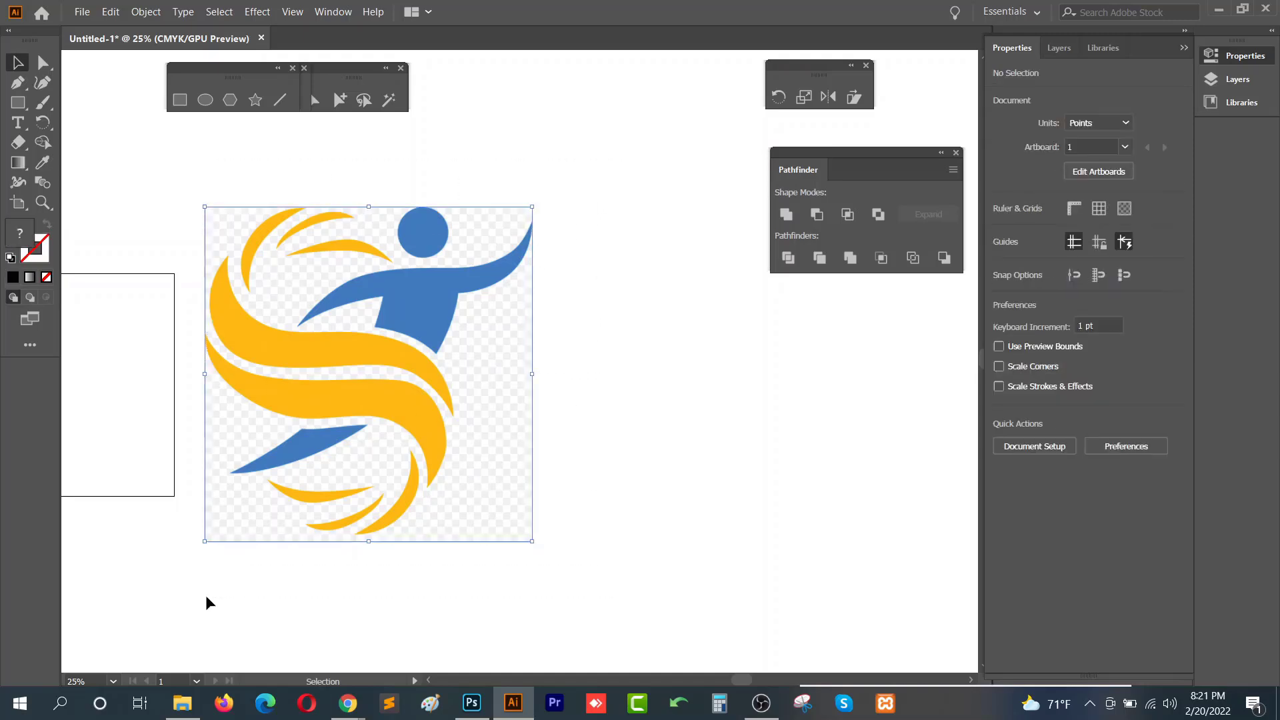
left_click(409, 393)
left_click_drag(423, 410, 556, 401)
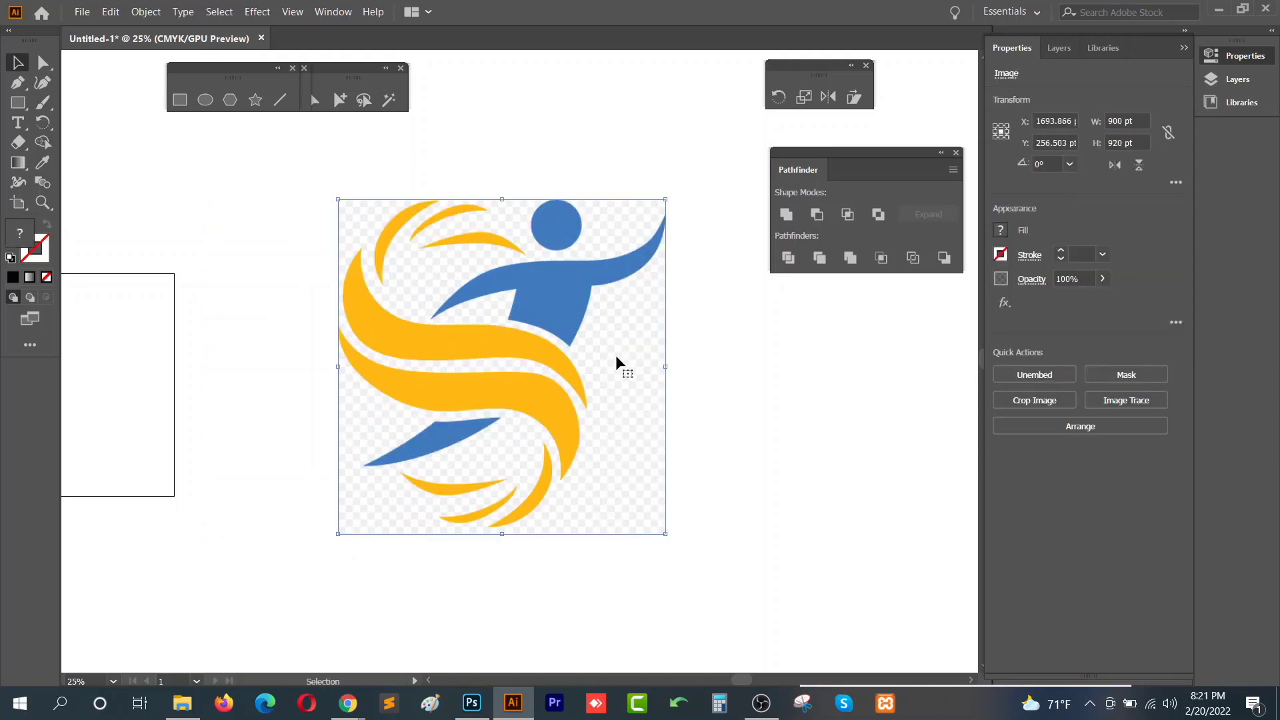
left_click_drag(615, 355, 550, 375)
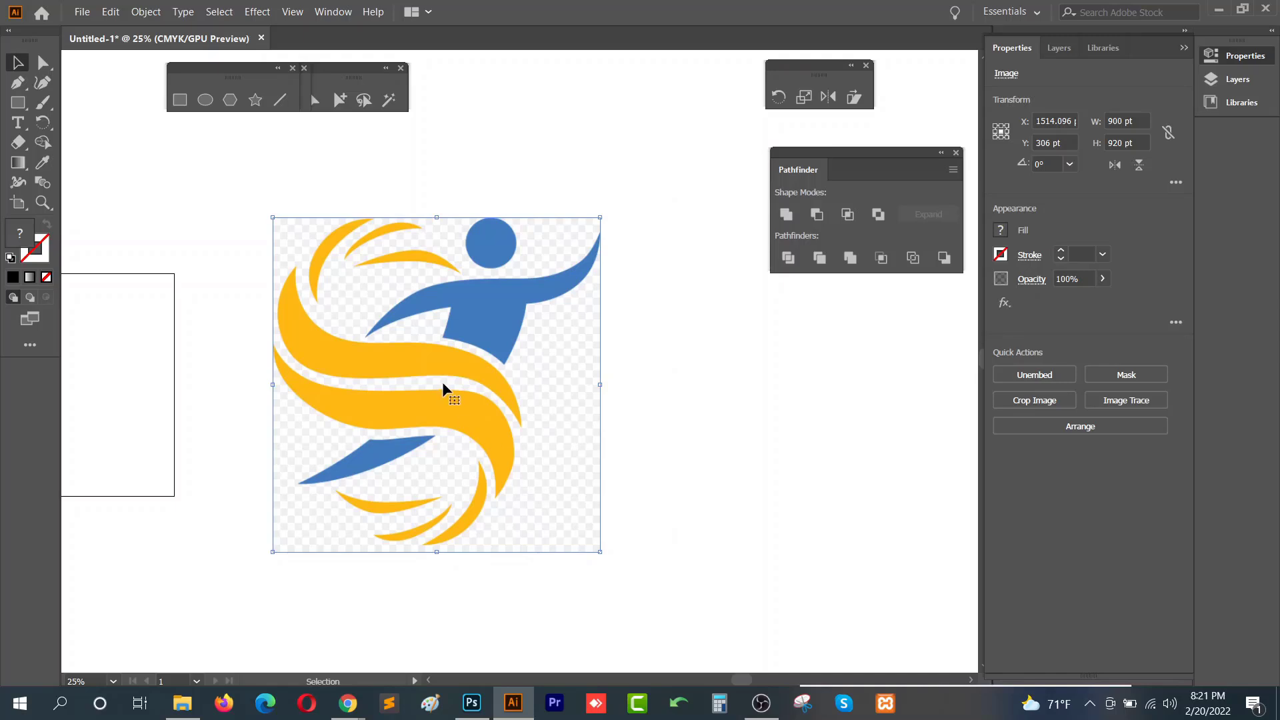
left_click(640, 399)
- Zoom in closely to inspect the logo image's edges and detail
scroll(458, 378, "up", 1)
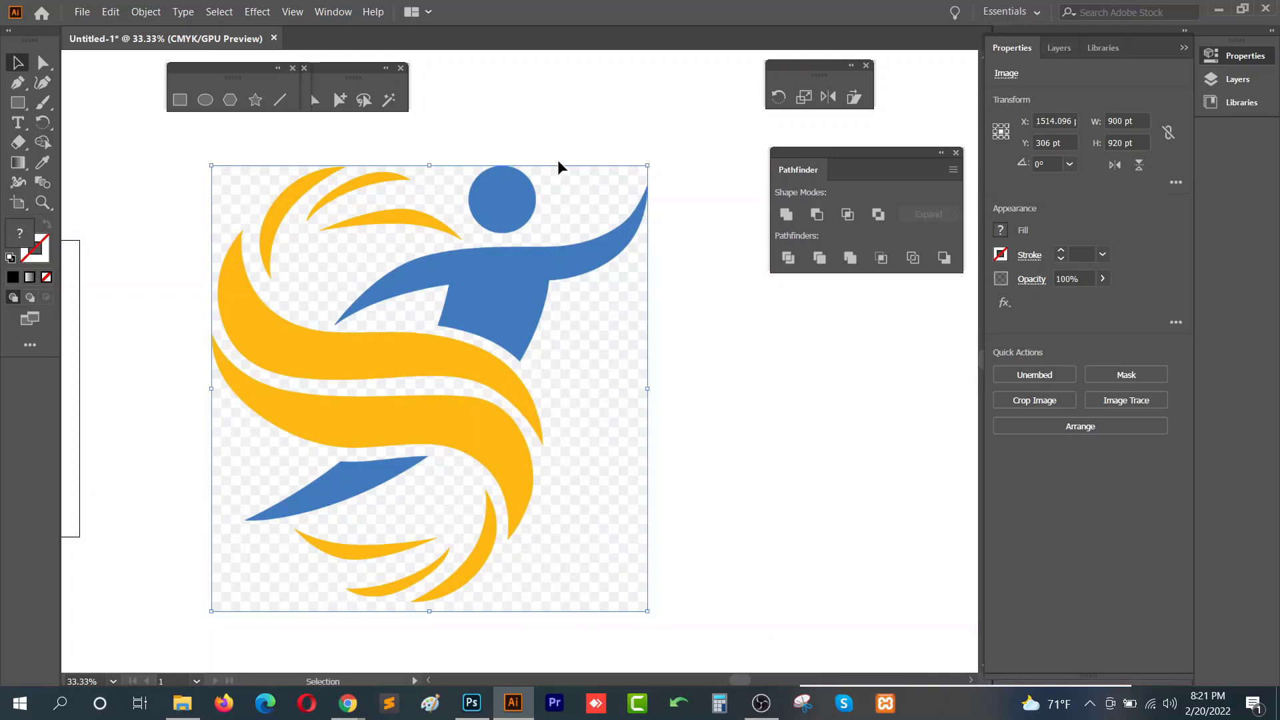
scroll(563, 262, "up", 10)
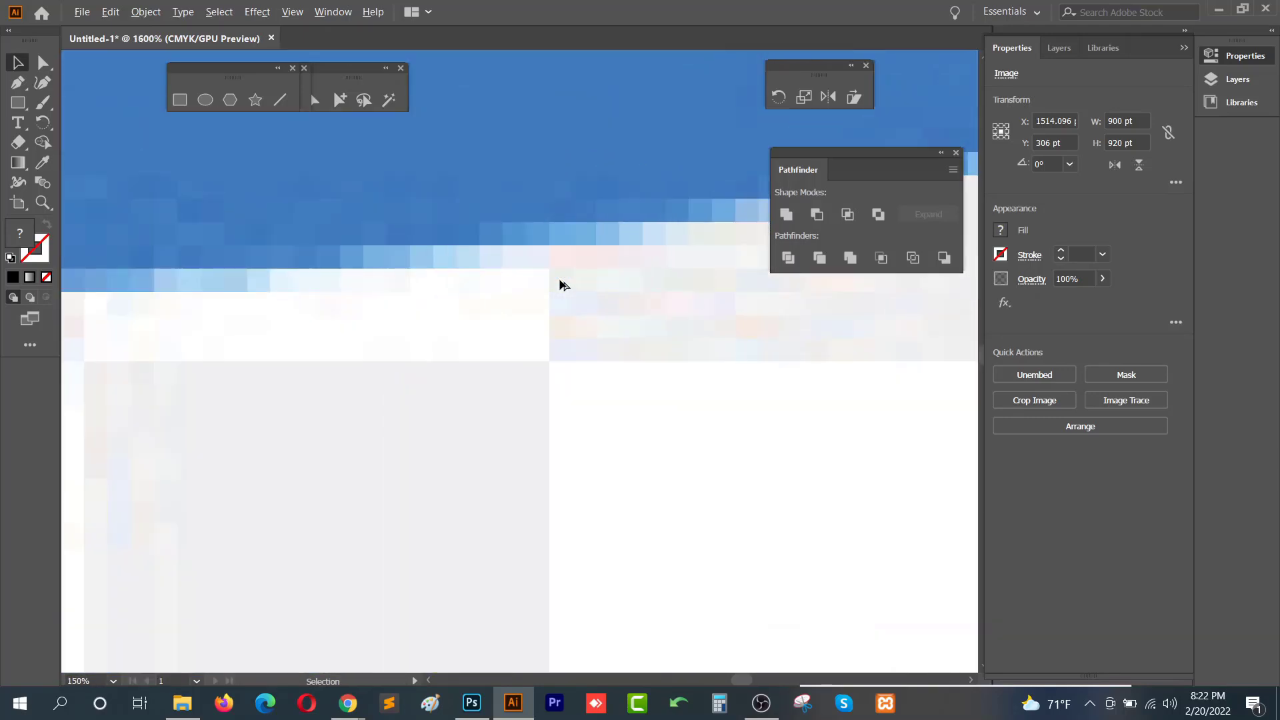
scroll(357, 311, "down", 12)
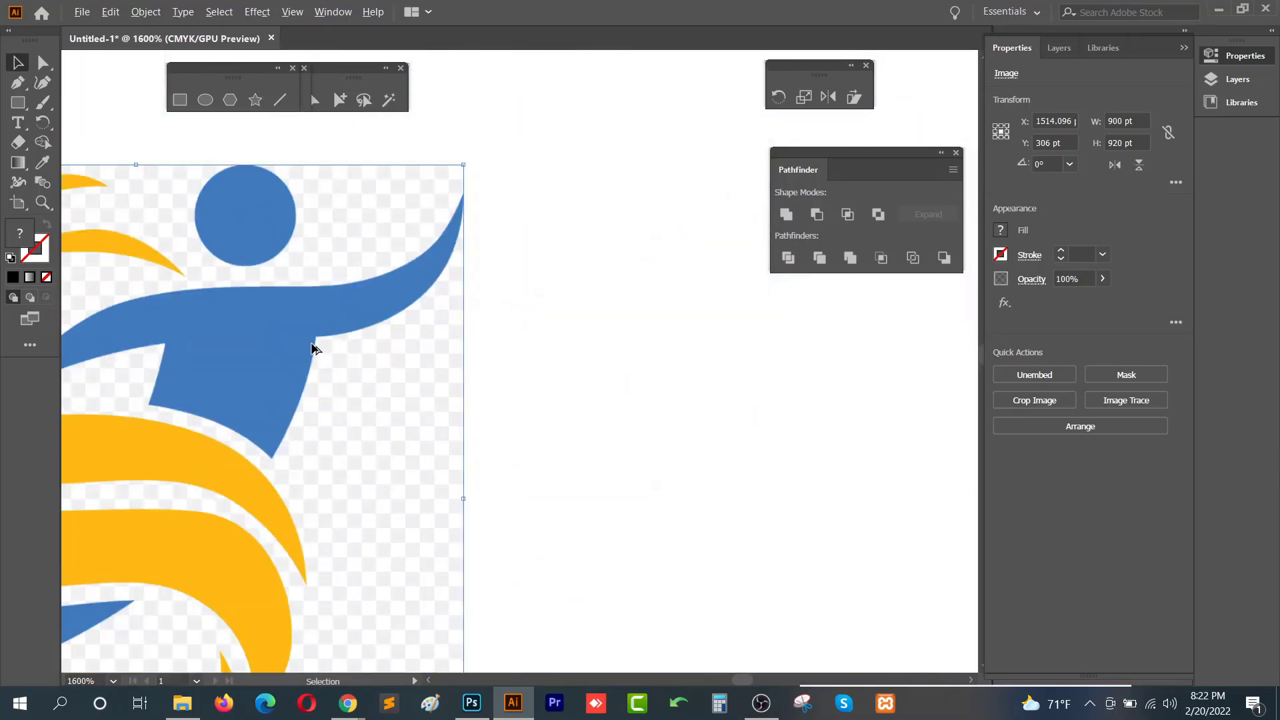
scroll(434, 354, "up", 6)
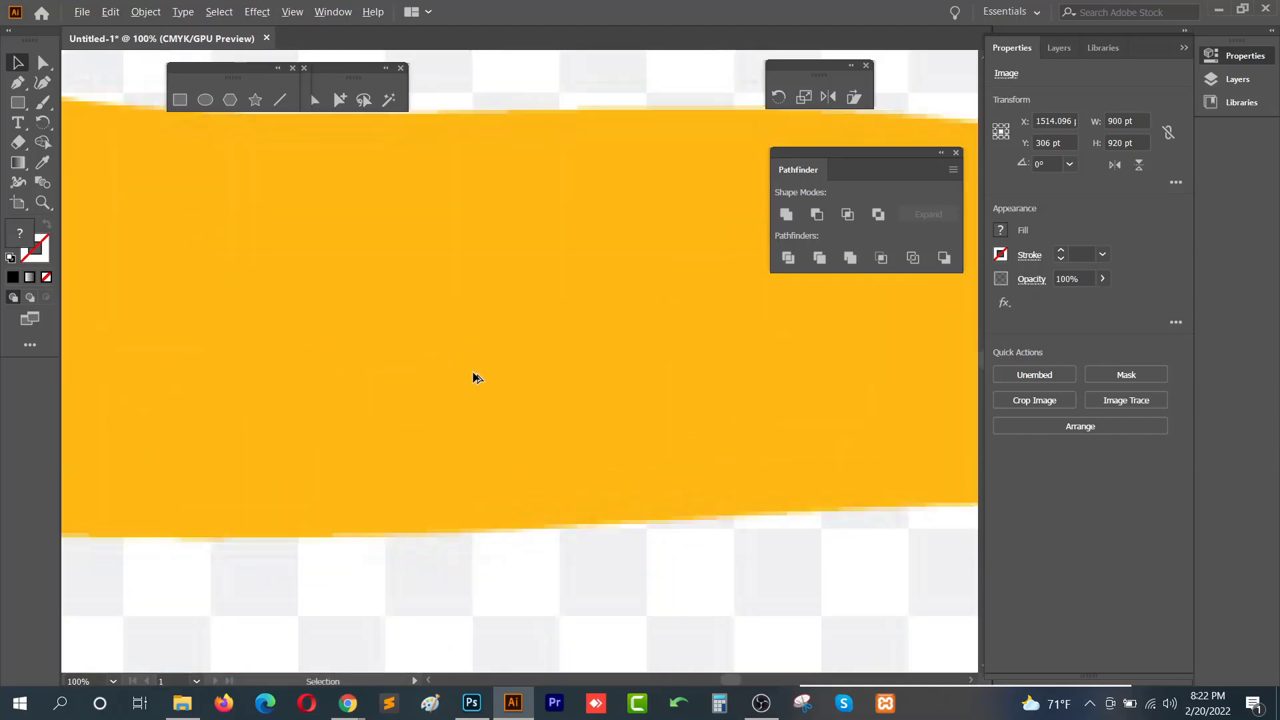
scroll(474, 377, "down", 4)
scroll(519, 340, "down", 2)
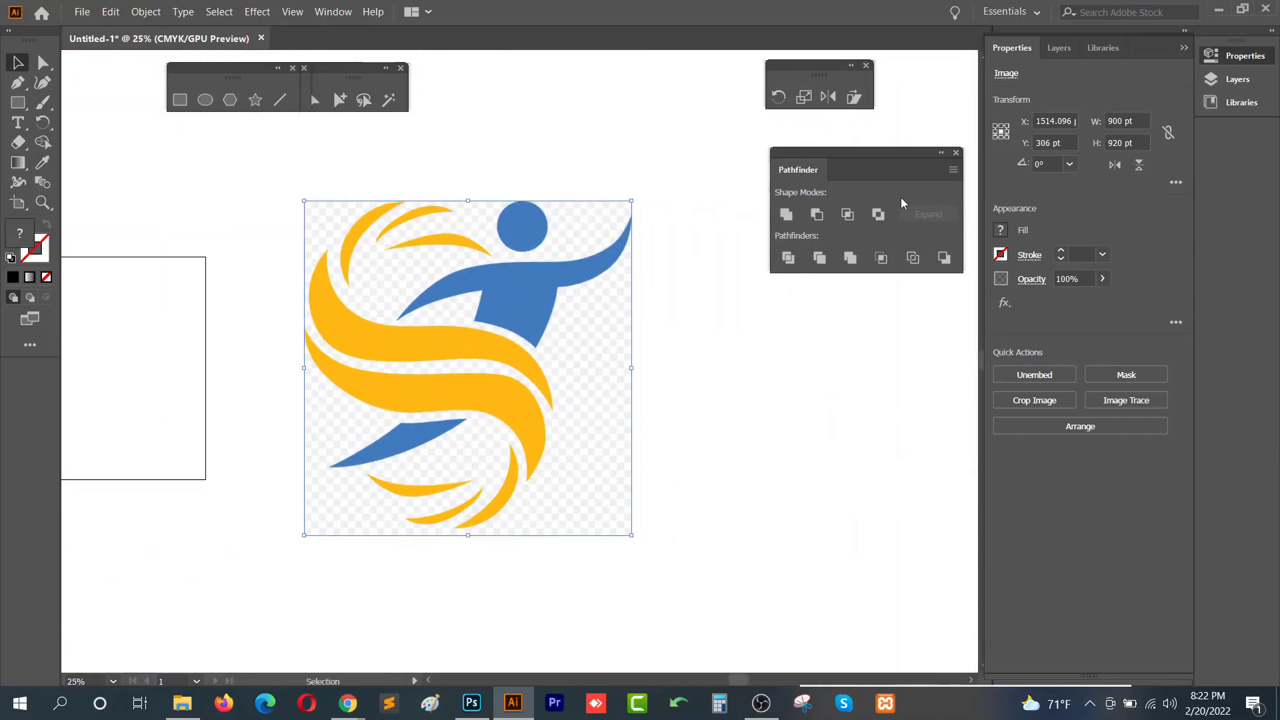
- Move the Pathfinder panel away from the artwork and adjust the logo image's position next to the rectangle
left_click_drag(899, 154, 617, 15)
left_click(1244, 56)
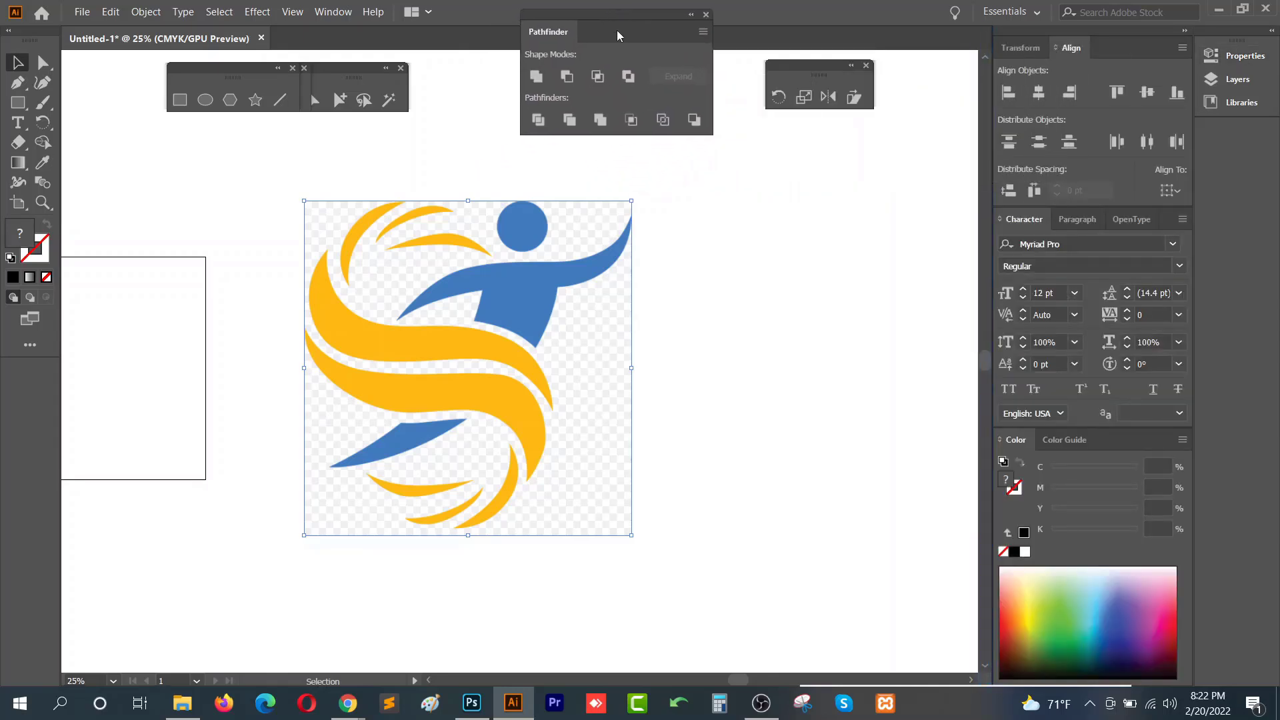
left_click_drag(552, 371, 525, 353)
scroll(557, 408, "down", 4)
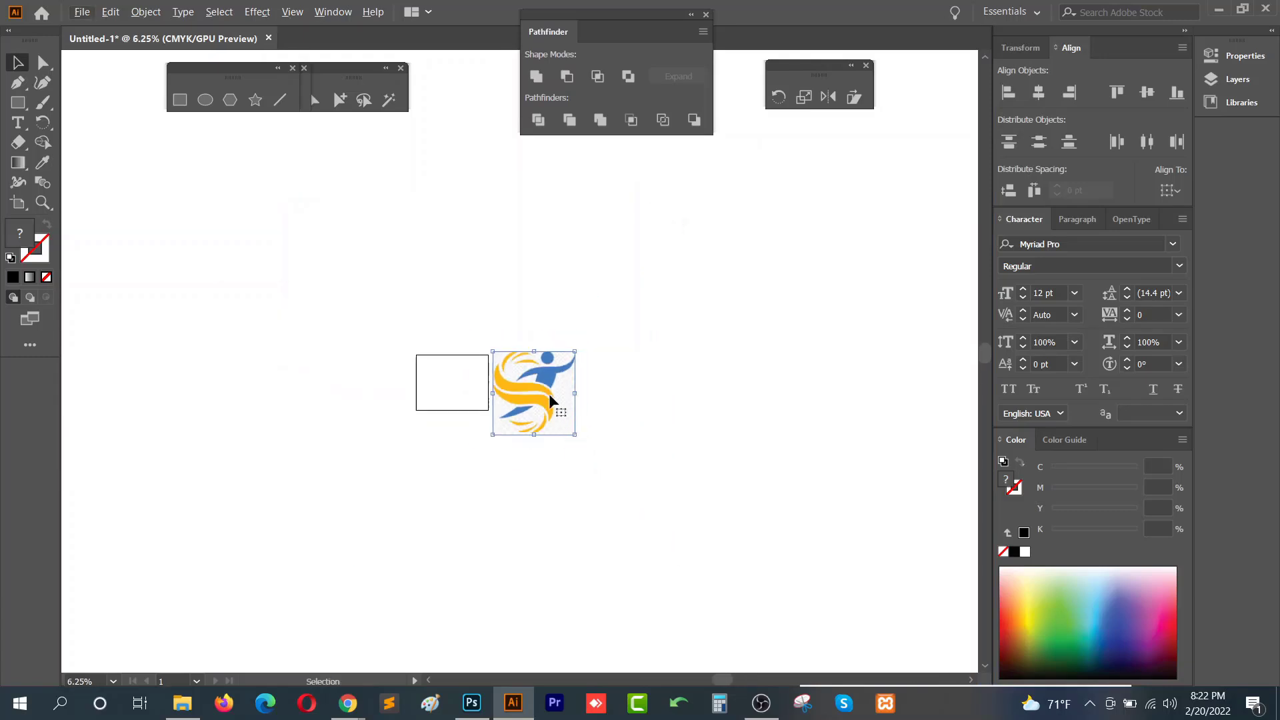
scroll(549, 394, "up", 4)
scroll(600, 462, "down", 2)
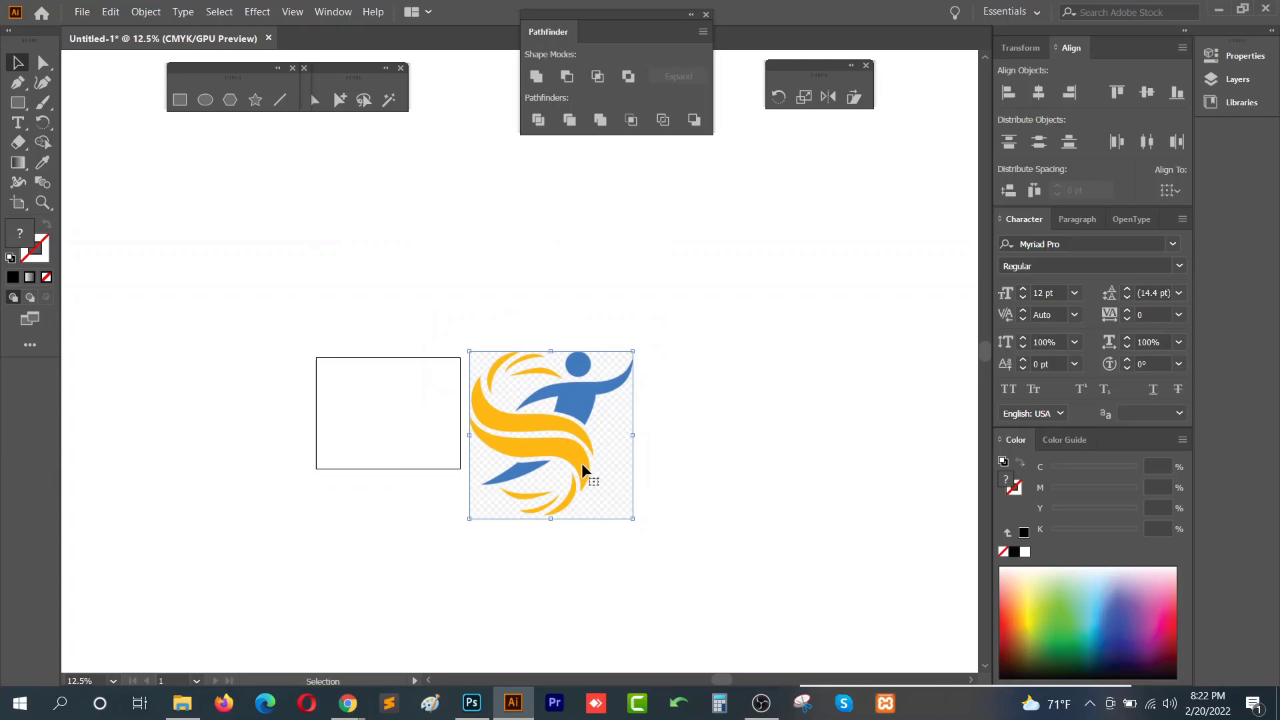
scroll(581, 462, "up", 1)
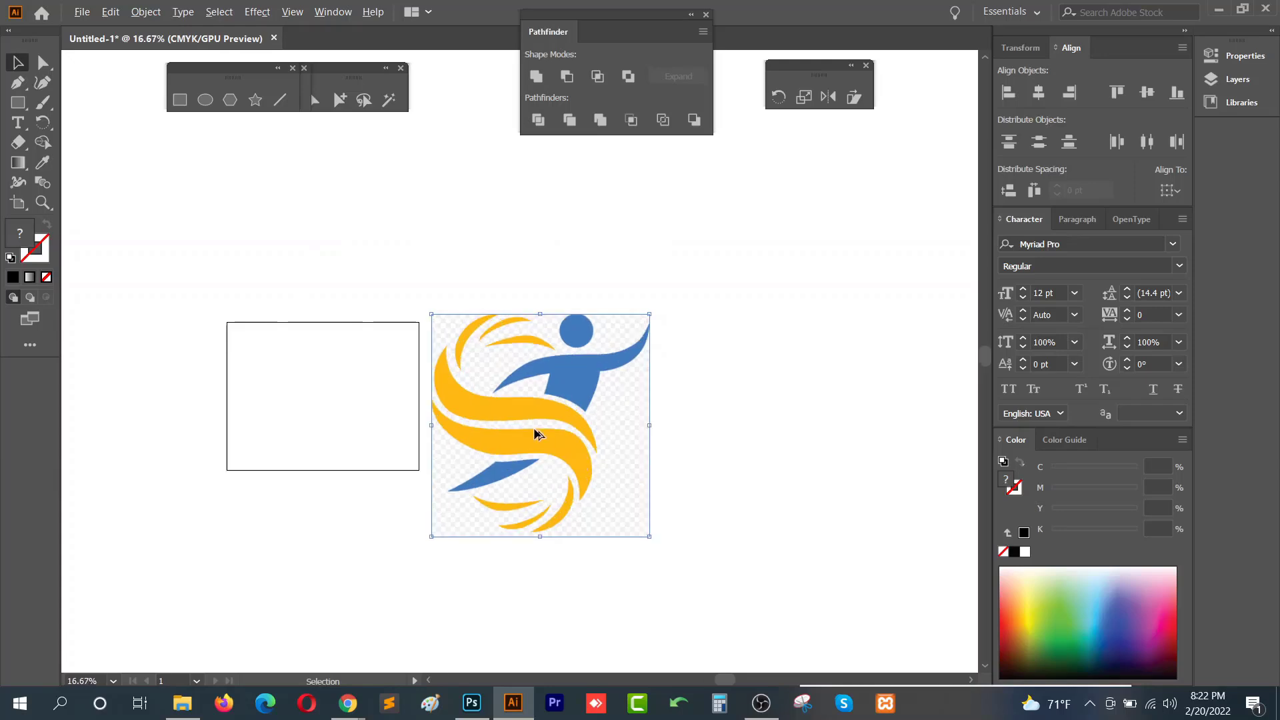
left_click_drag(572, 380, 578, 342)
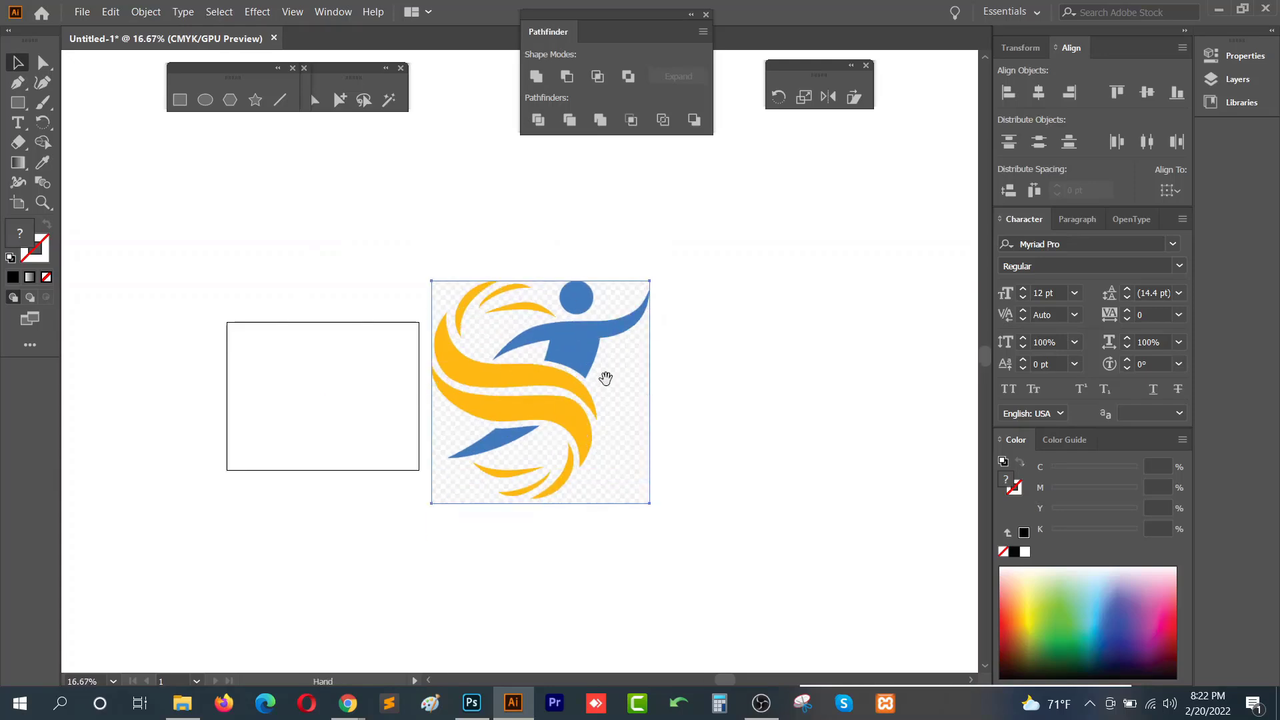
left_click_drag(608, 382, 522, 374)
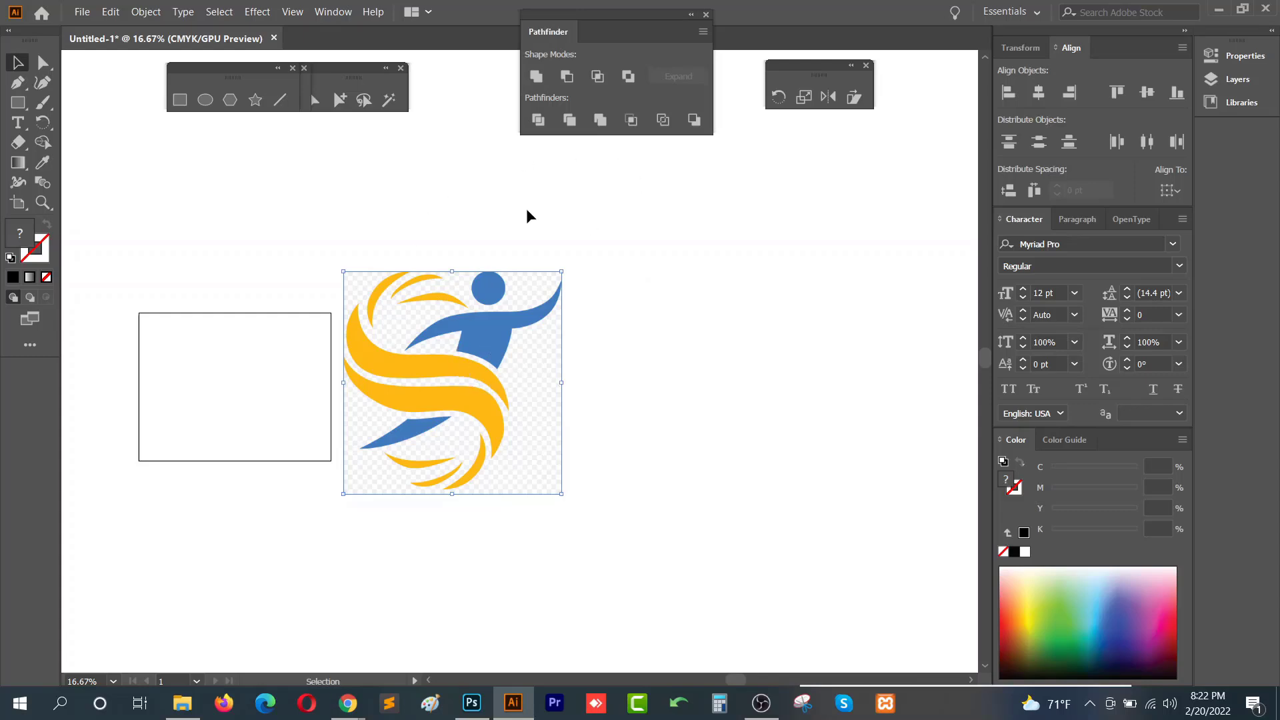
scroll(454, 386, "up", 1)
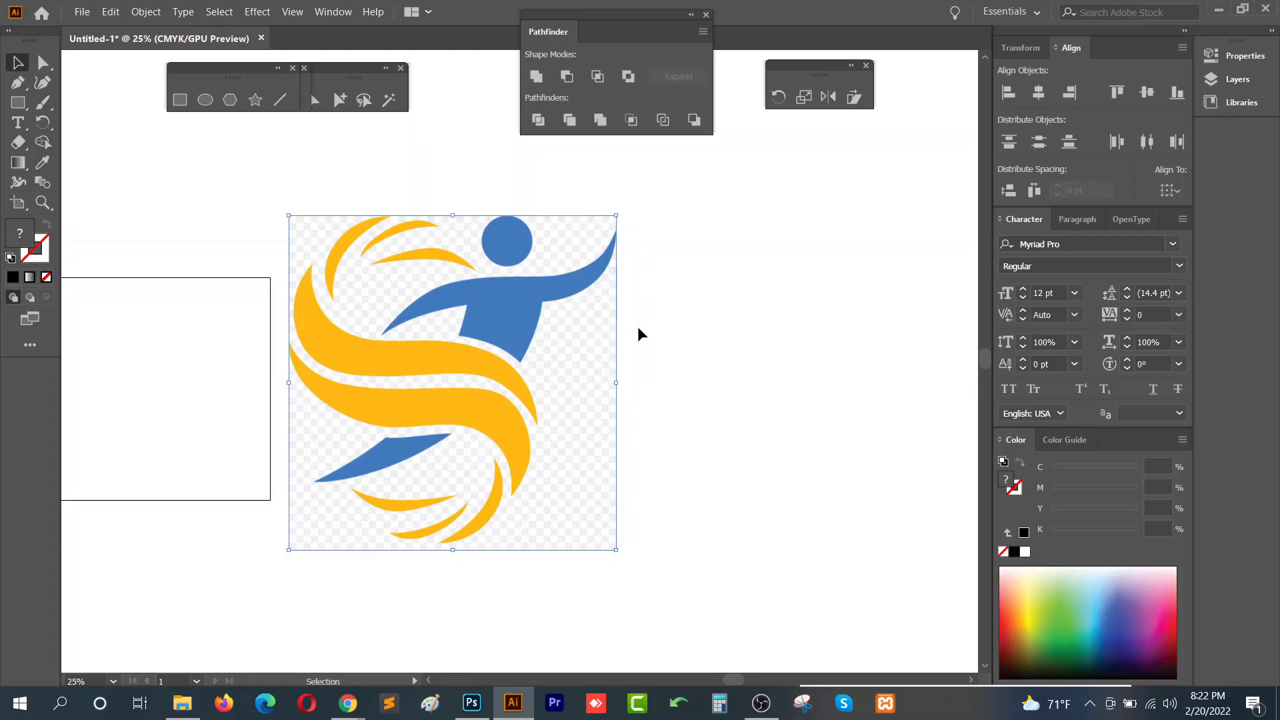
left_click_drag(637, 326, 673, 318)
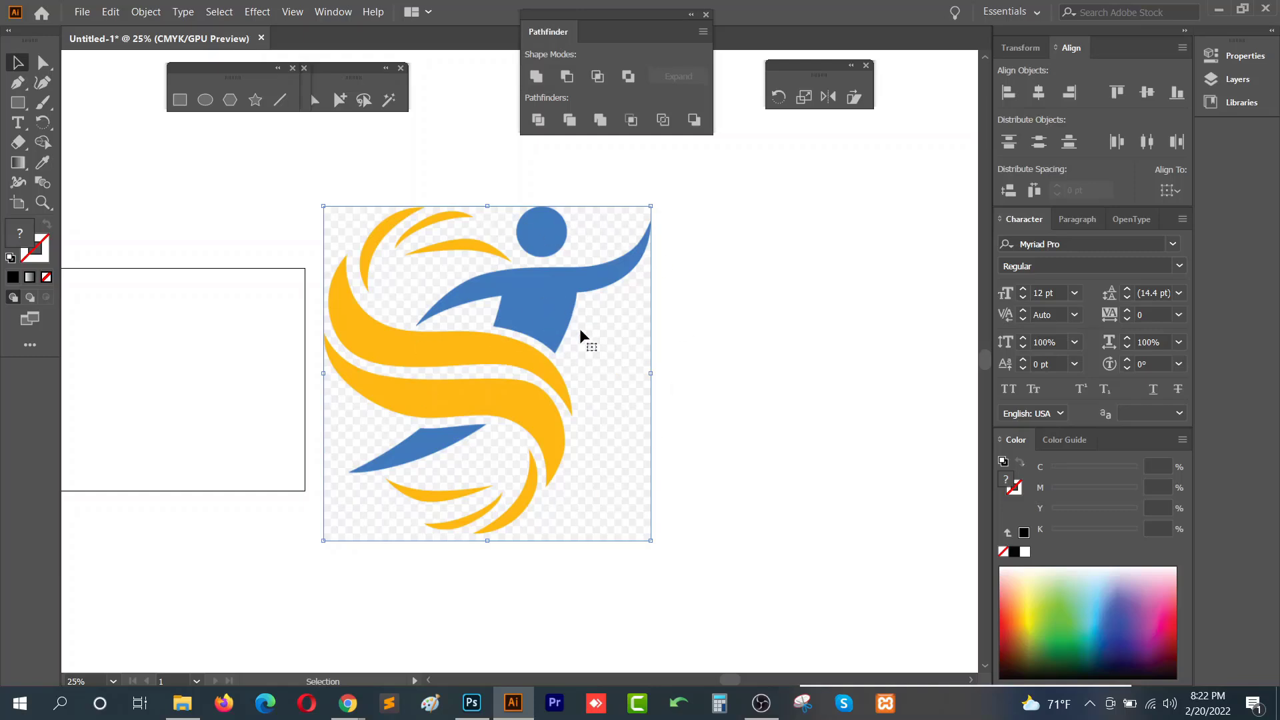
key("space")
left_click_drag(724, 375, 580, 354)
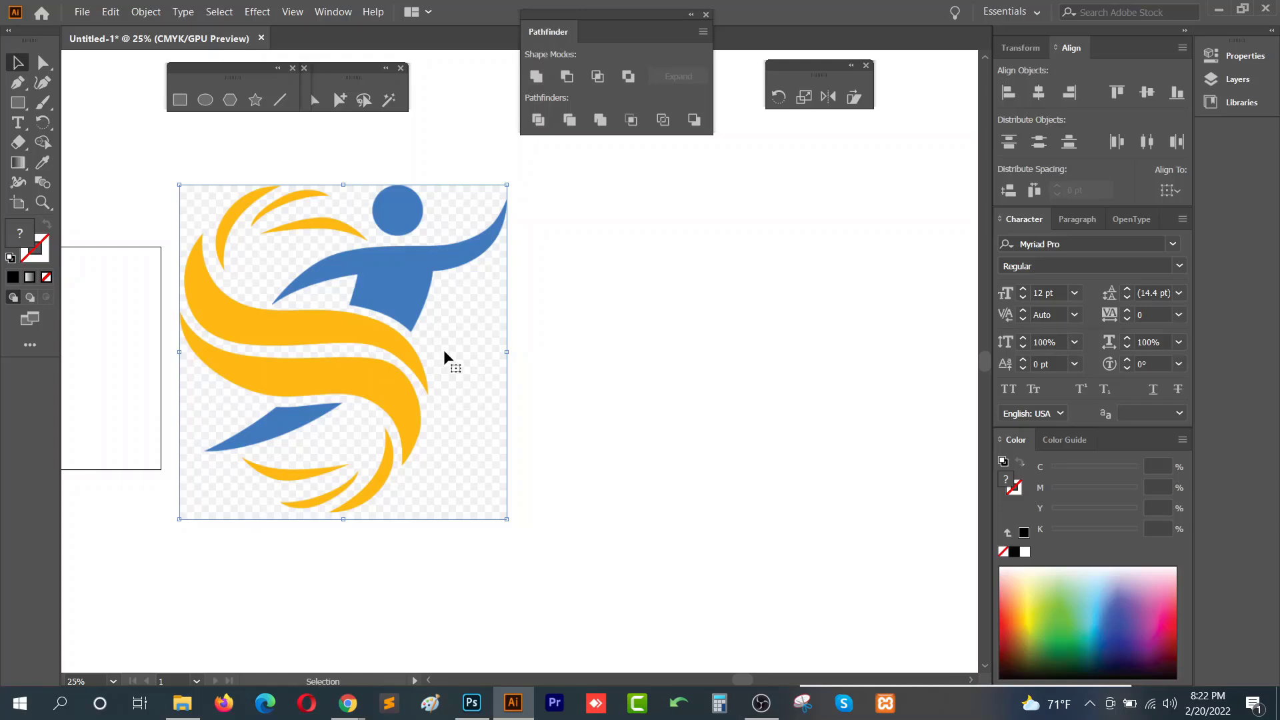
left_click_drag(386, 290, 425, 351)
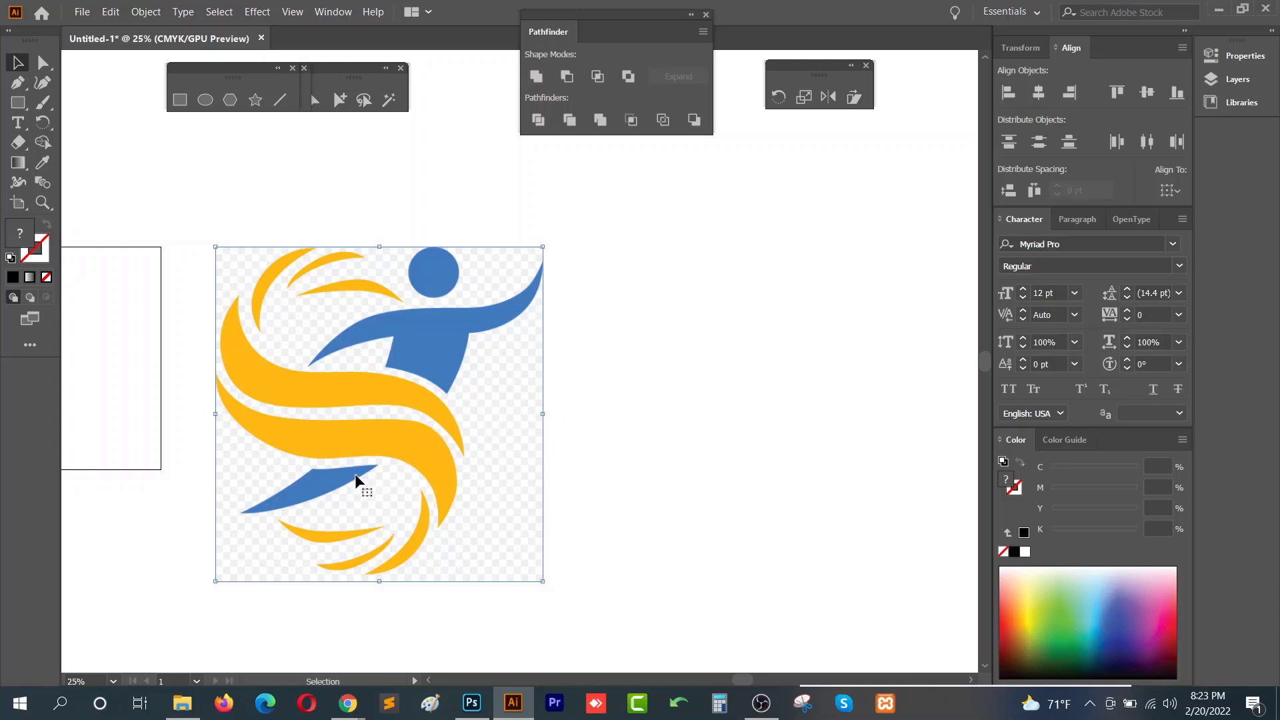
scroll(384, 419, "up", 1)
left_click_drag(394, 227, 436, 217)
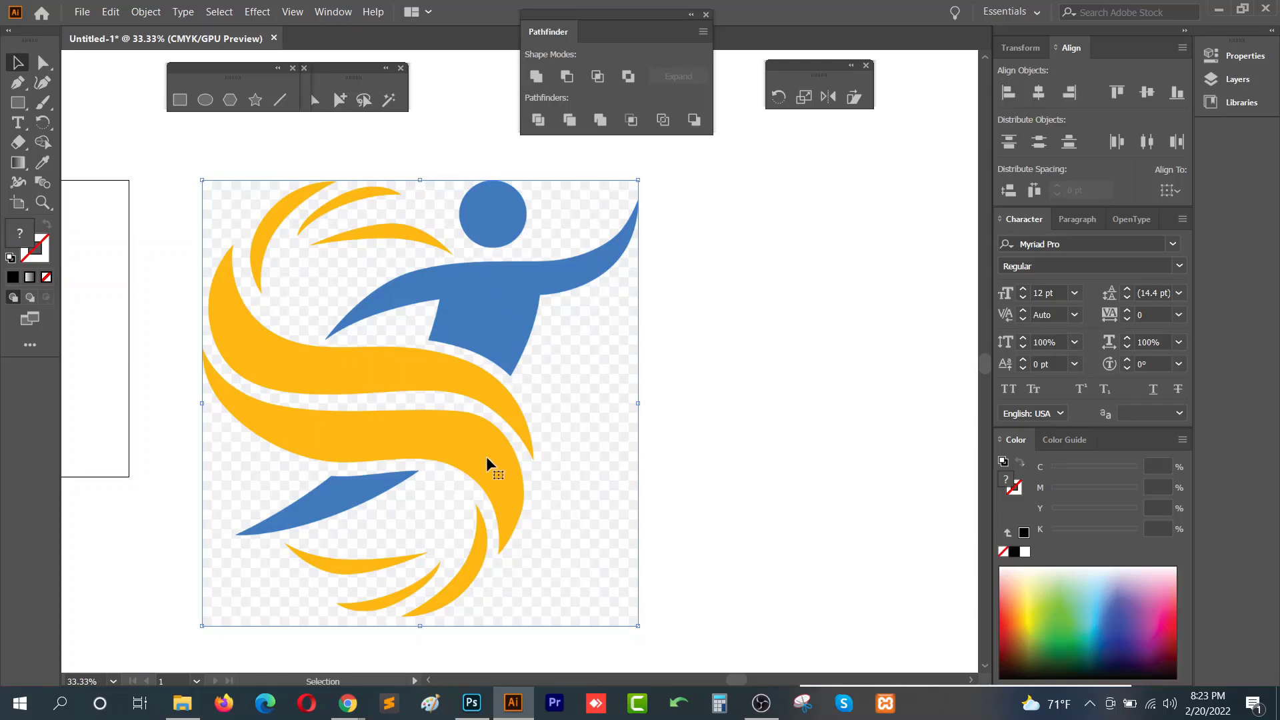
- Zoom in and out to examine the logo image at different magnifications
key("ctrl+1")
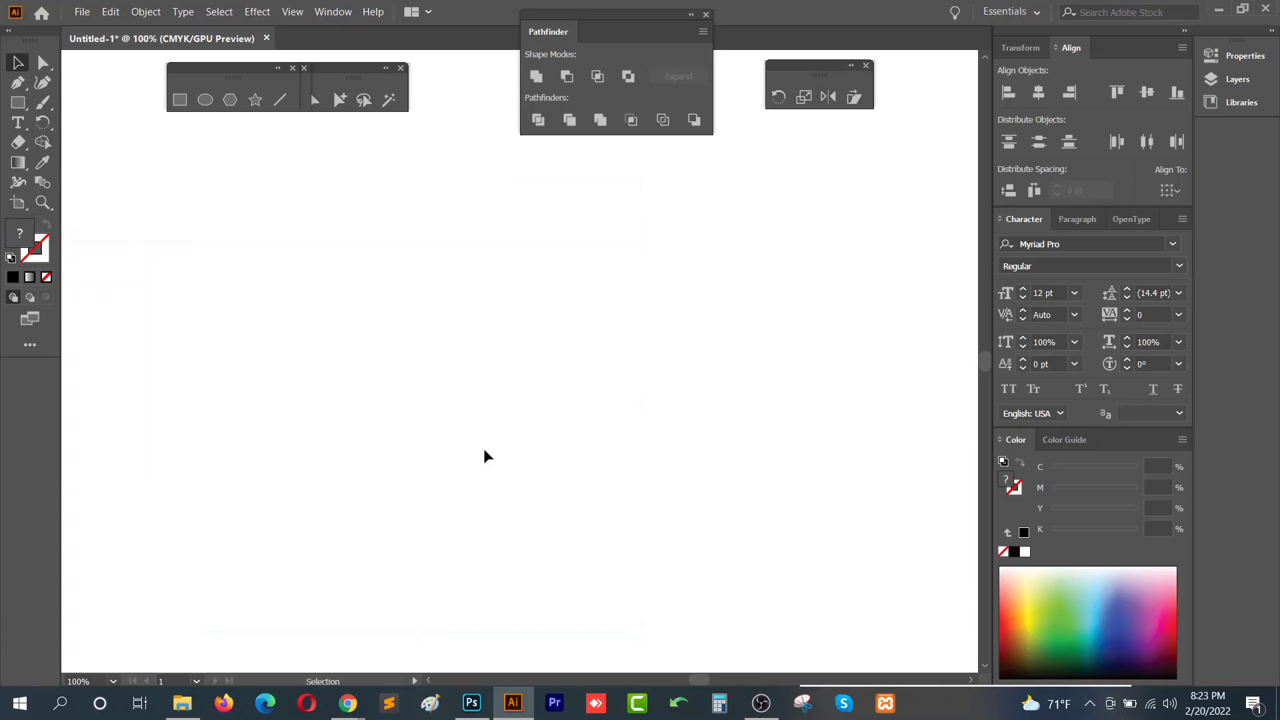
scroll(585, 422, "down", 5)
left_click_drag(789, 443, 554, 391)
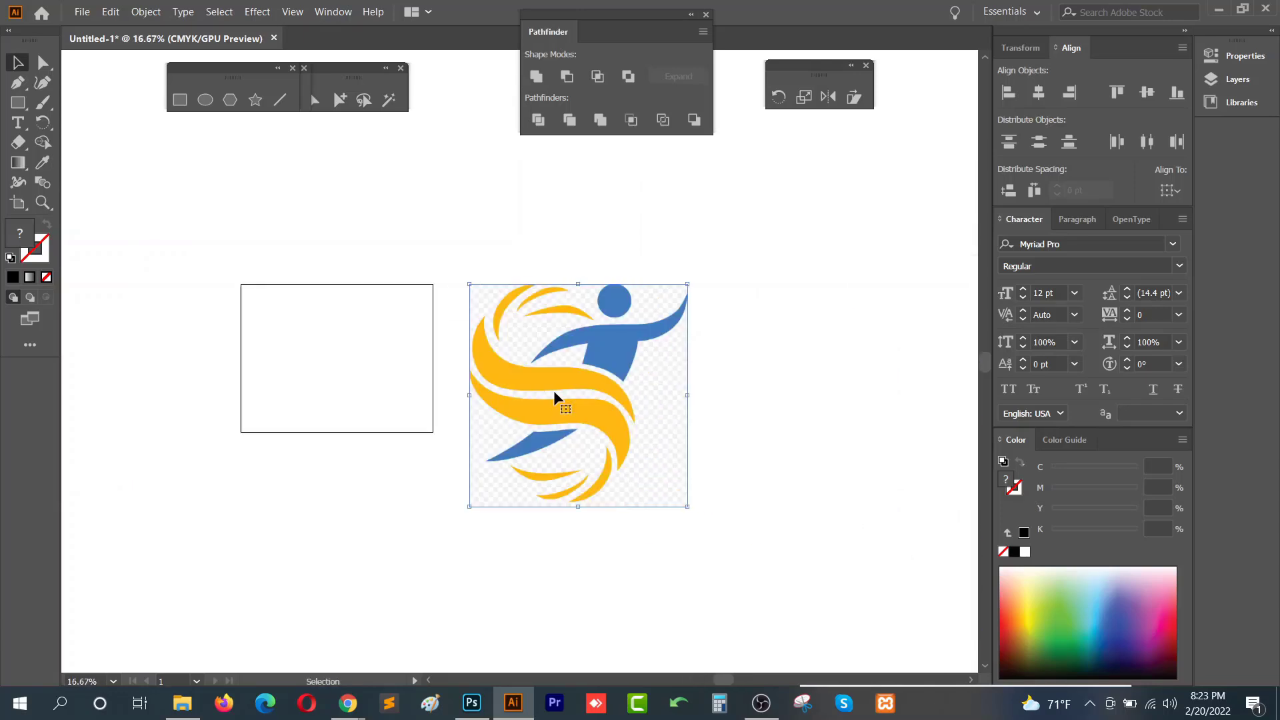
key("ctrl+1")
key("alt+space")
left_click_drag(844, 438, 262, 408)
left_click_drag(820, 410, 284, 404)
scroll(495, 398, "down", 2)
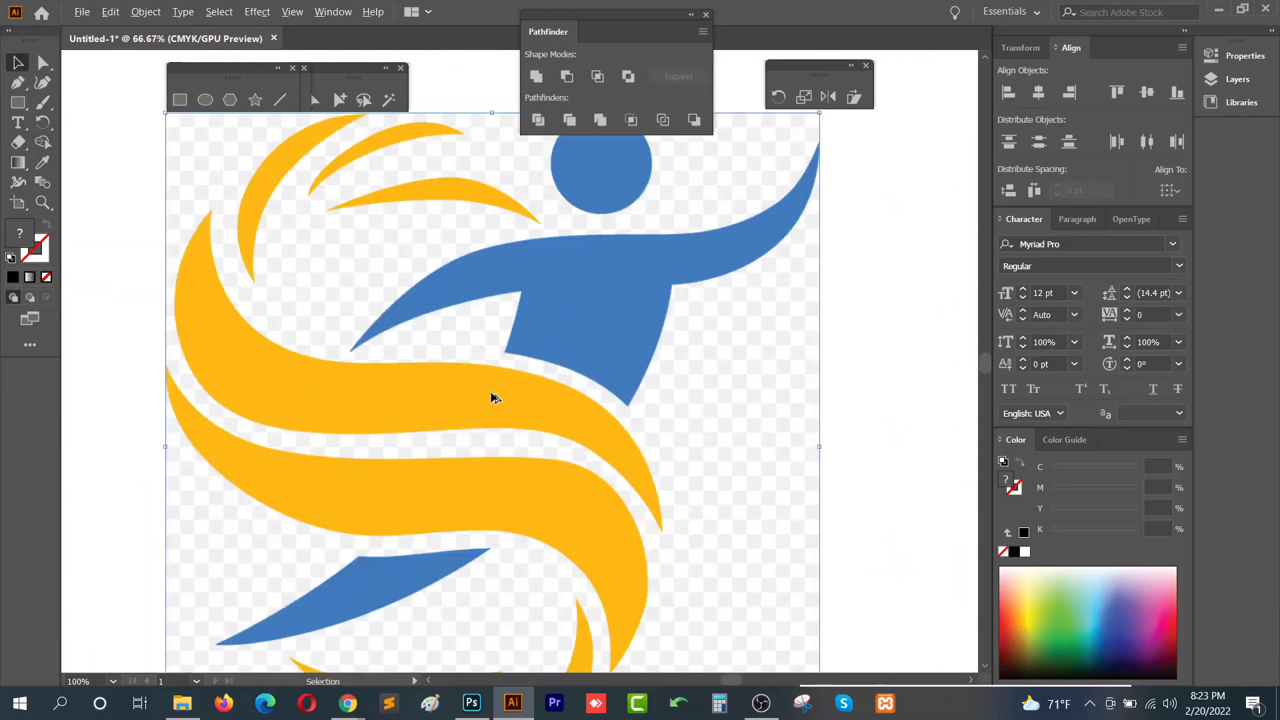
scroll(492, 395, "up", 1)
scroll(480, 346, "up", 1)
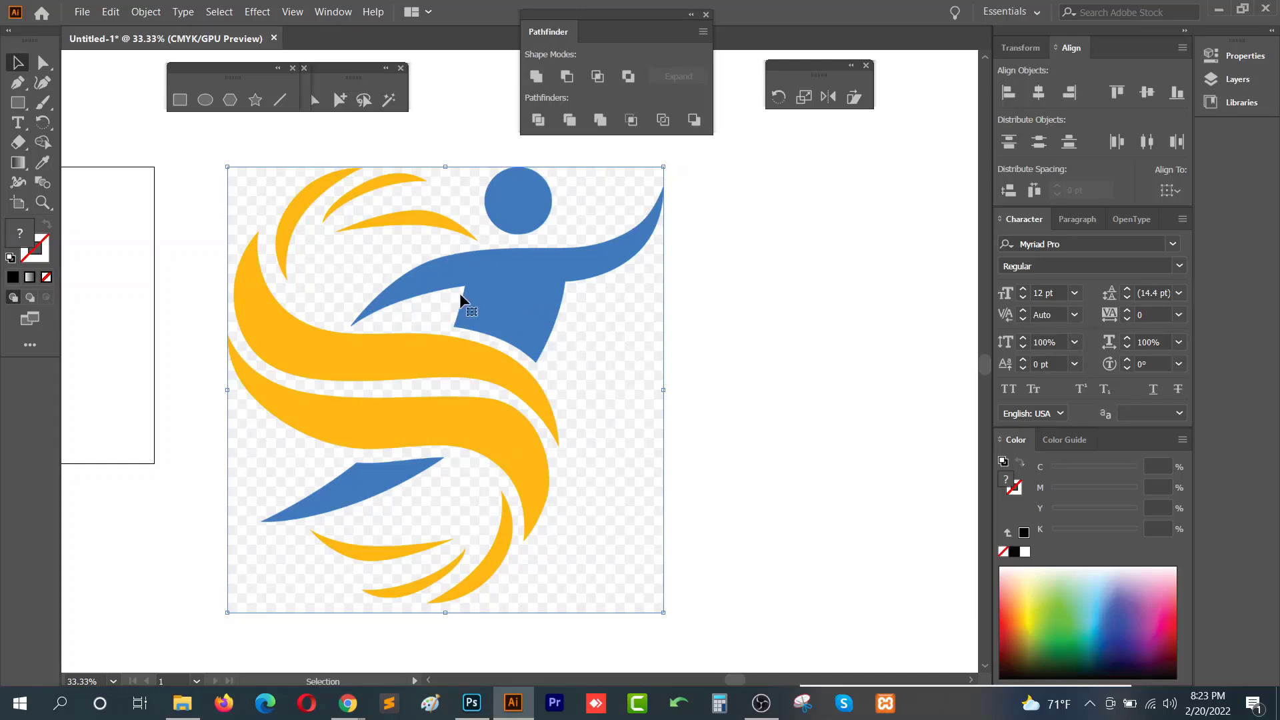
- Open the Properties panel for the selected logo image
left_click(111, 12)
mouse_move(146, 12)
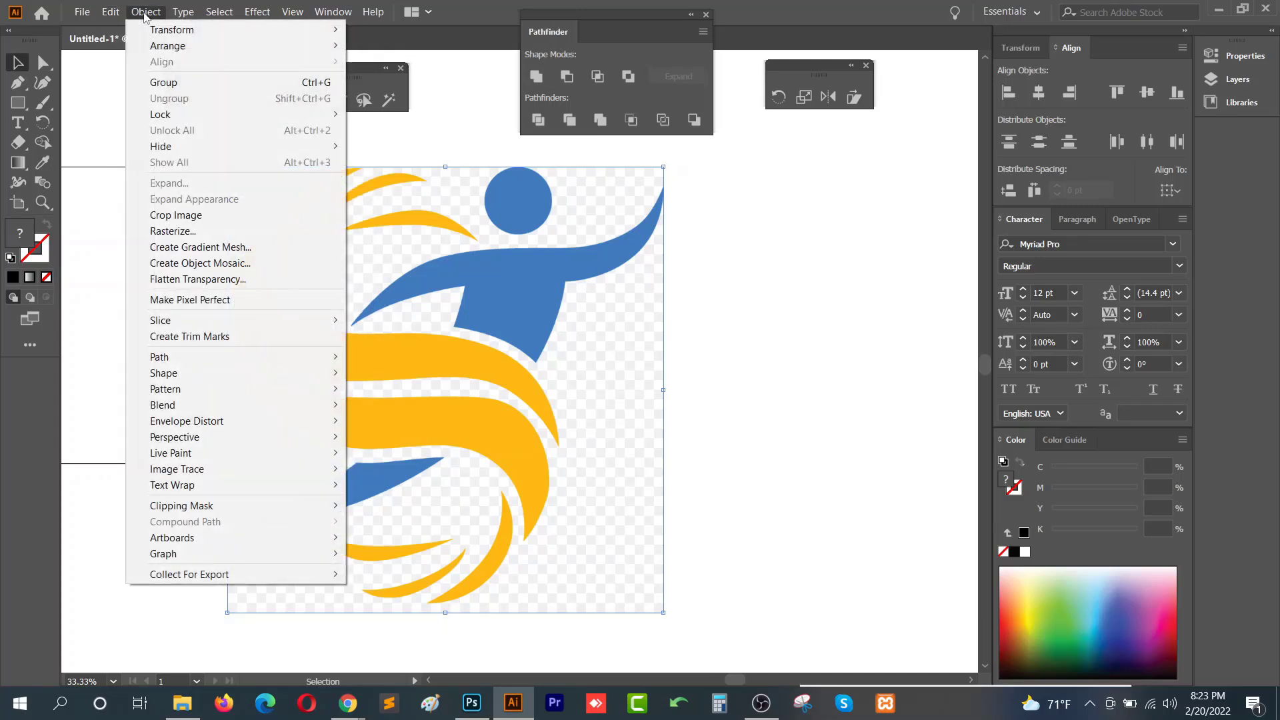
mouse_move(214, 471)
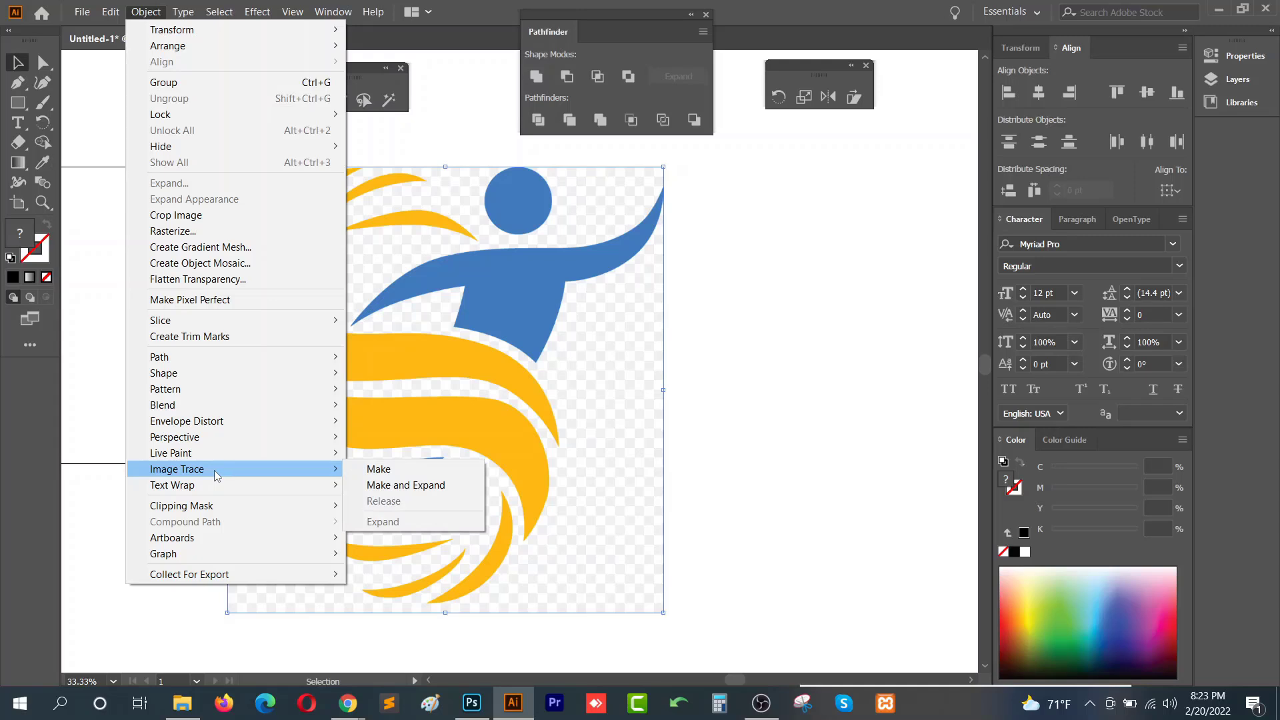
left_click(1238, 55)
left_click(1238, 55)
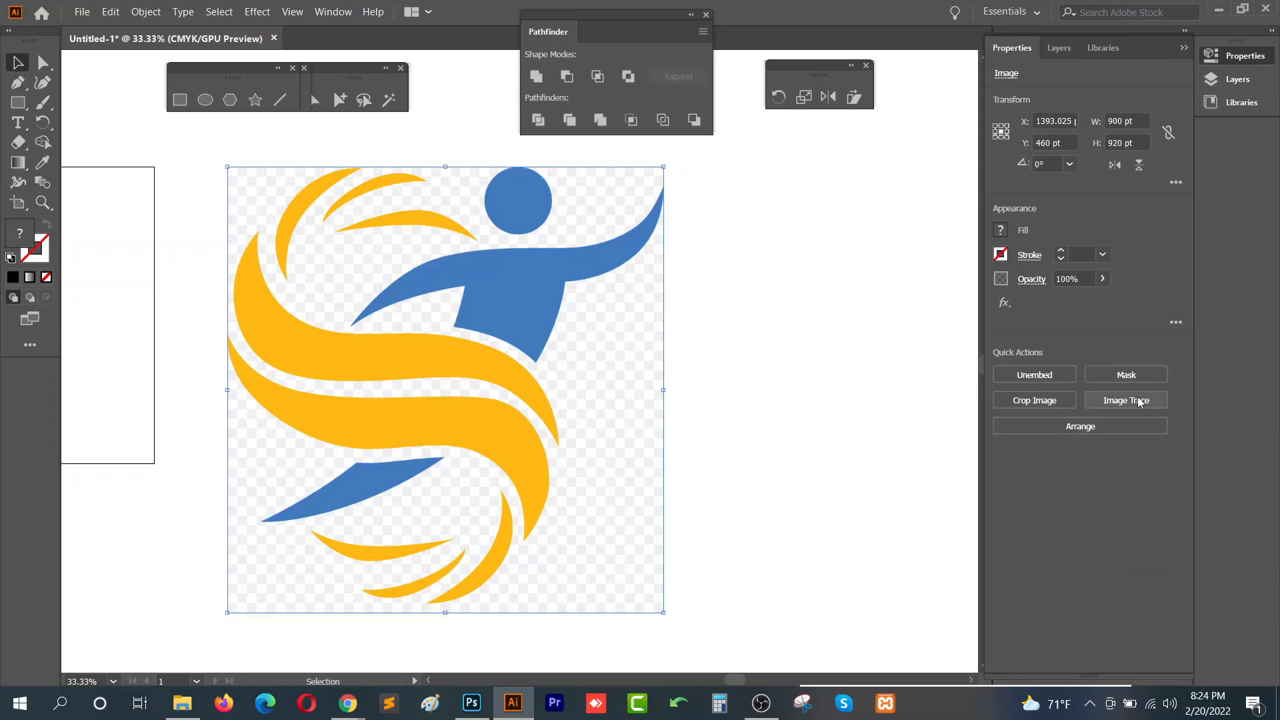
- Open the Image Trace panel and place it beside the artwork
left_click(334, 11)
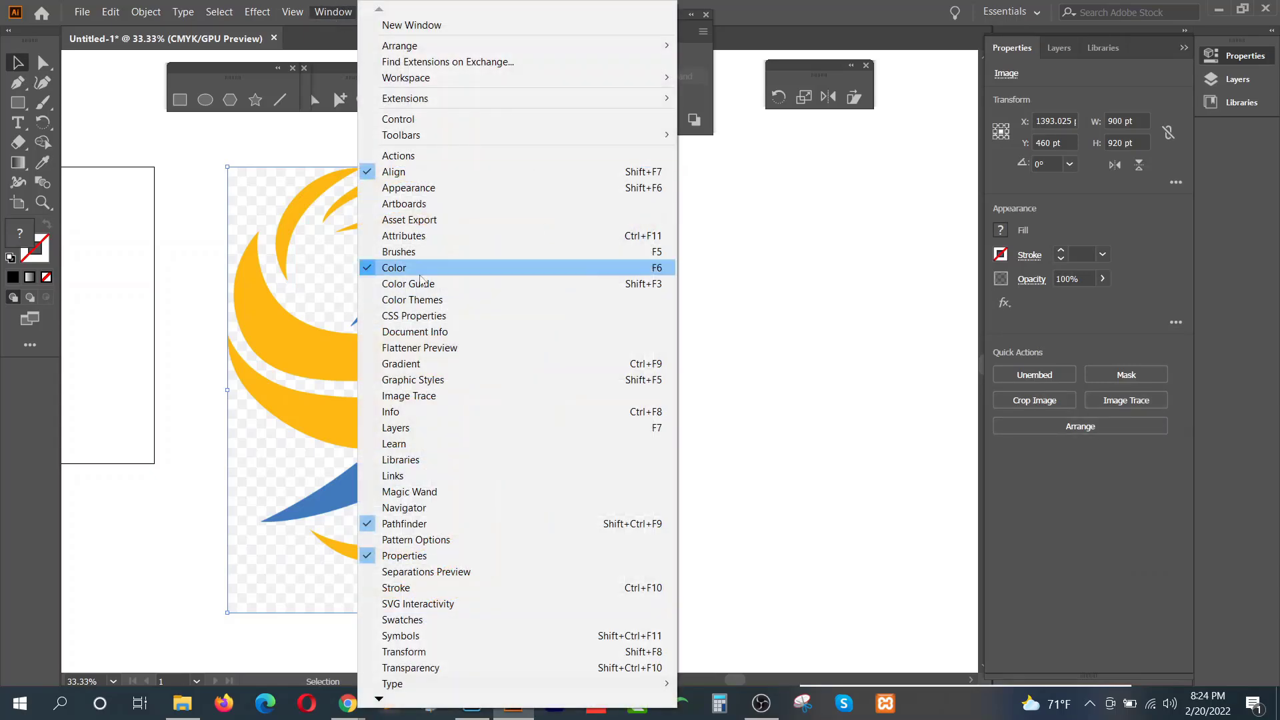
left_click(439, 398)
mouse_move(486, 427)
left_mouse_down()
mouse_move(786, 280)
mouse_move(905, 130)
mouse_move(875, 122)
left_mouse_up()
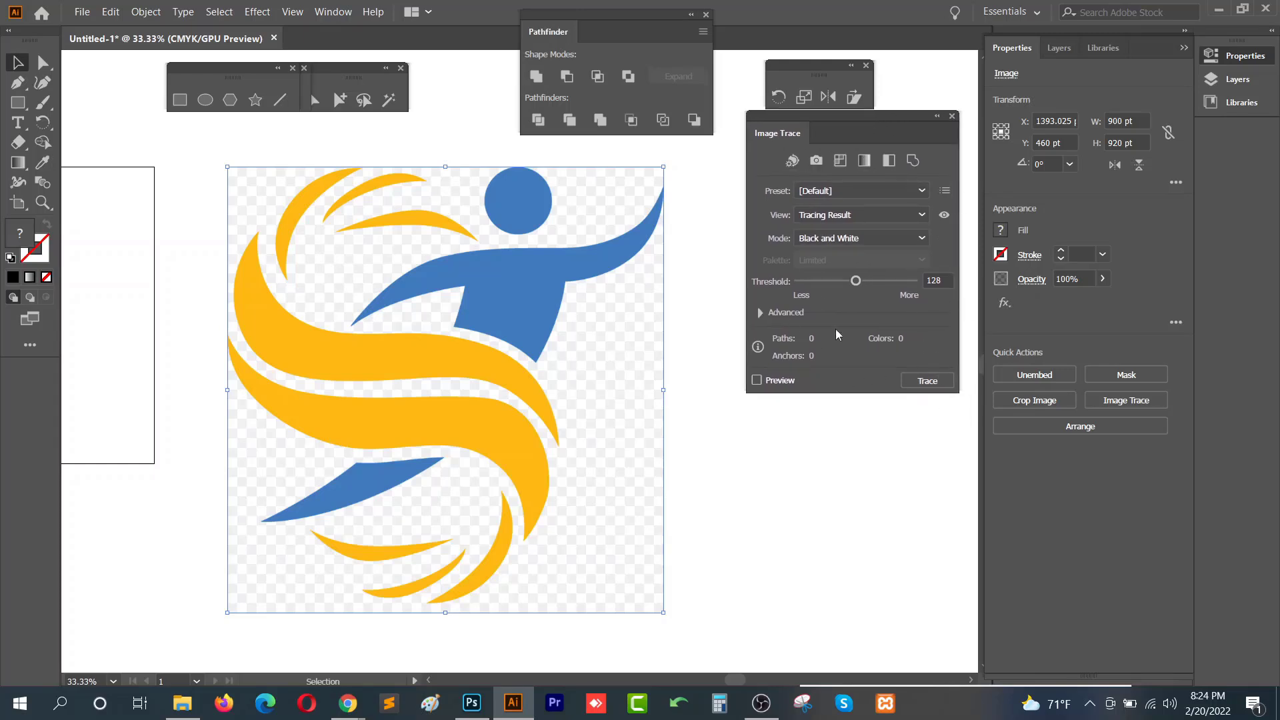
- Trace the logo image with the default Black and White mode and undo the trace
left_click(927, 385)
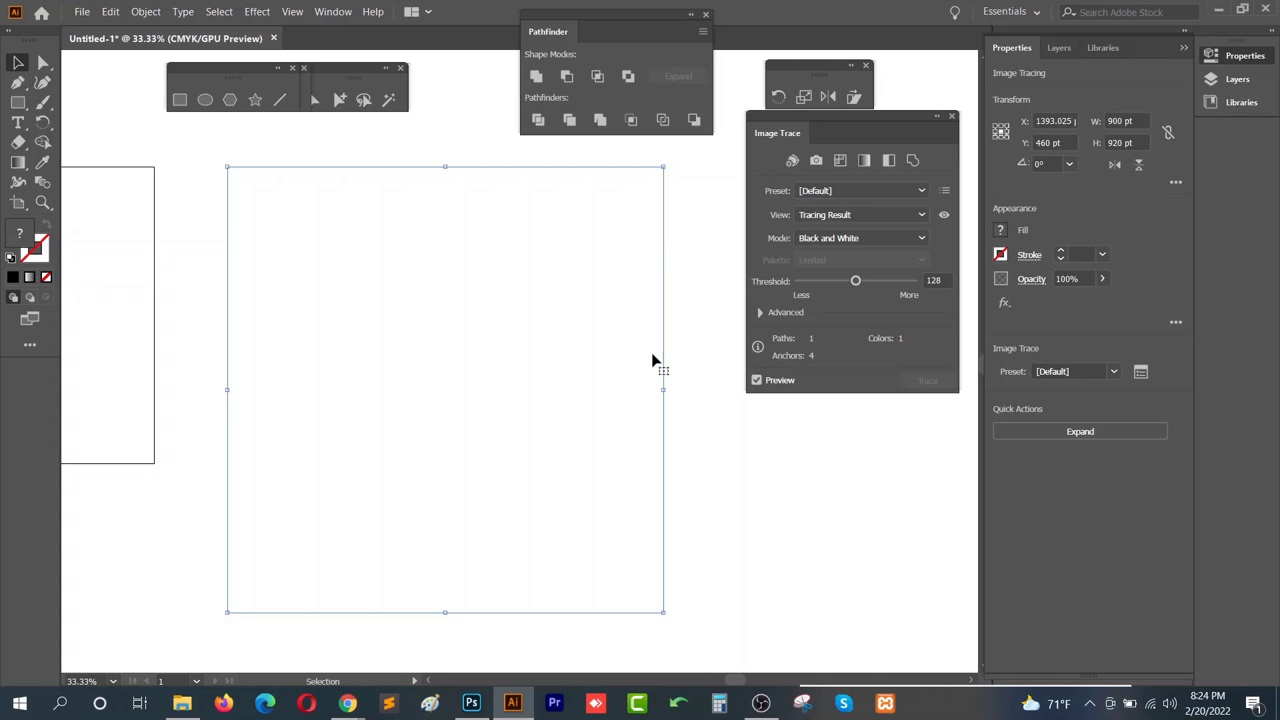
key("ctrl+z")
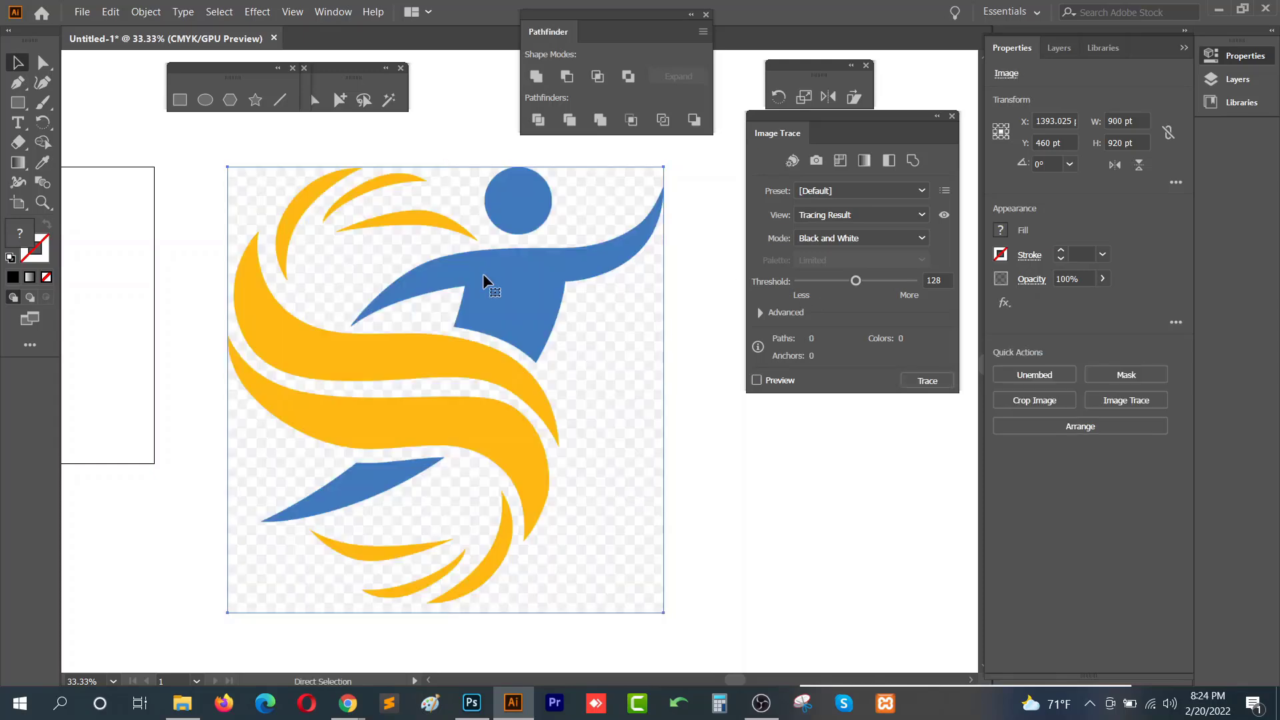
- Set the trace mode to Color and trace the logo image
left_click(921, 241)
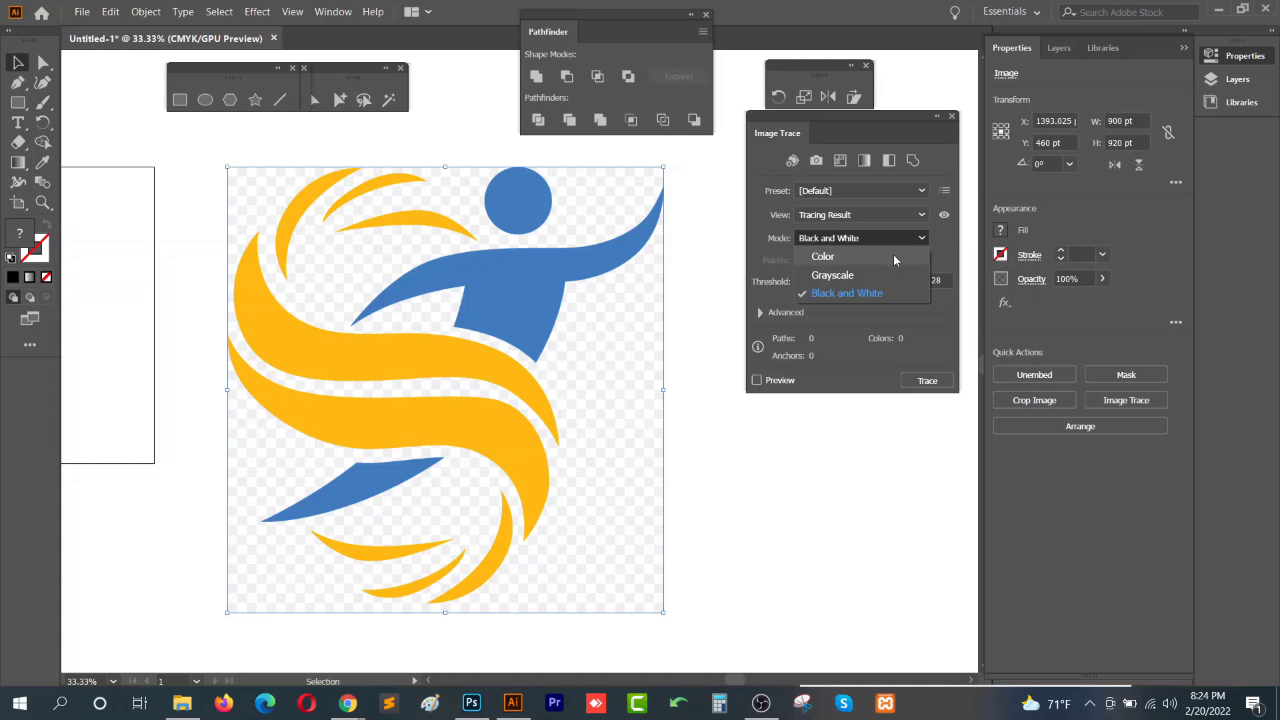
left_click(894, 256)
left_click(927, 382)
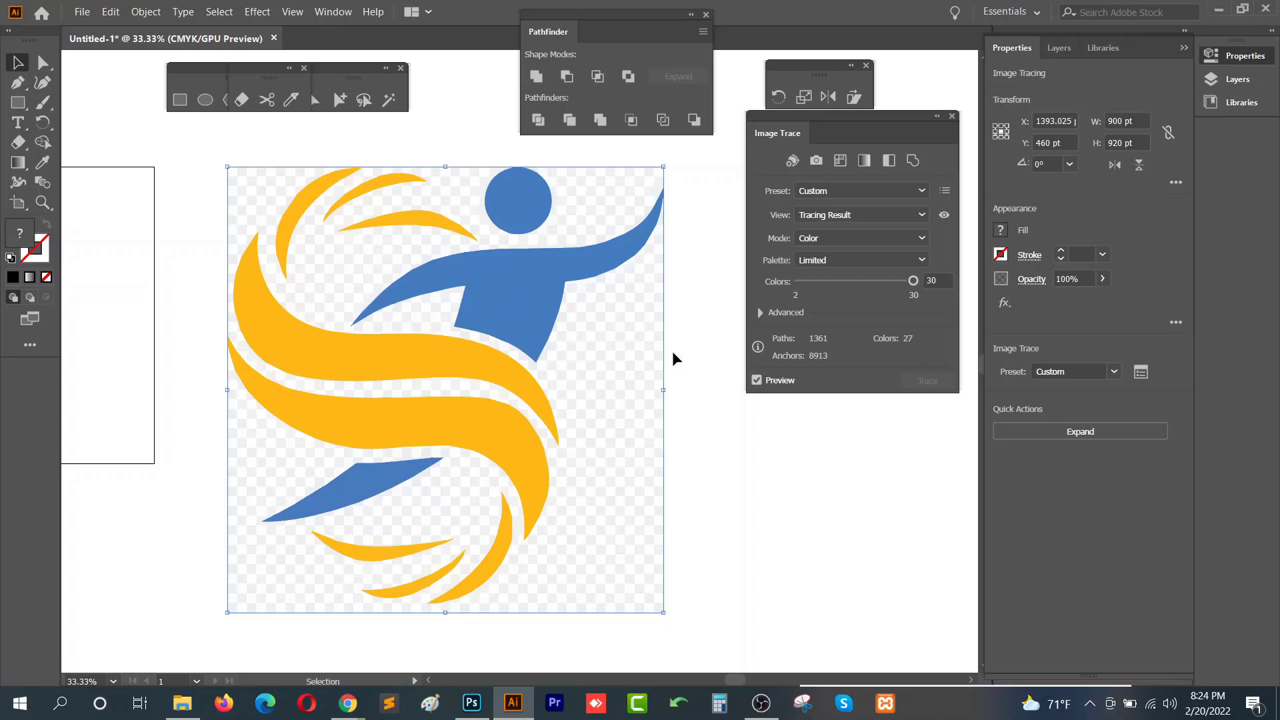
- Expand the tracing result of the logo into paths
left_click(670, 257)
left_click(596, 274)
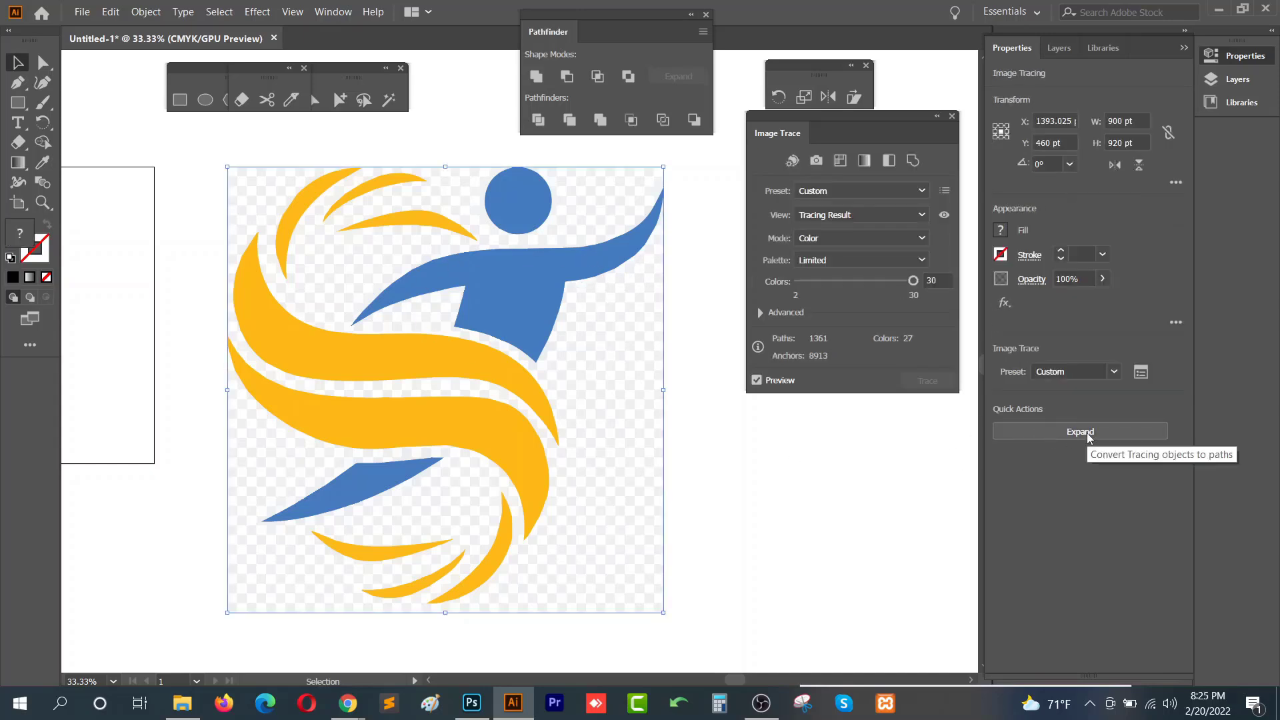
left_click(672, 317)
left_click(532, 326)
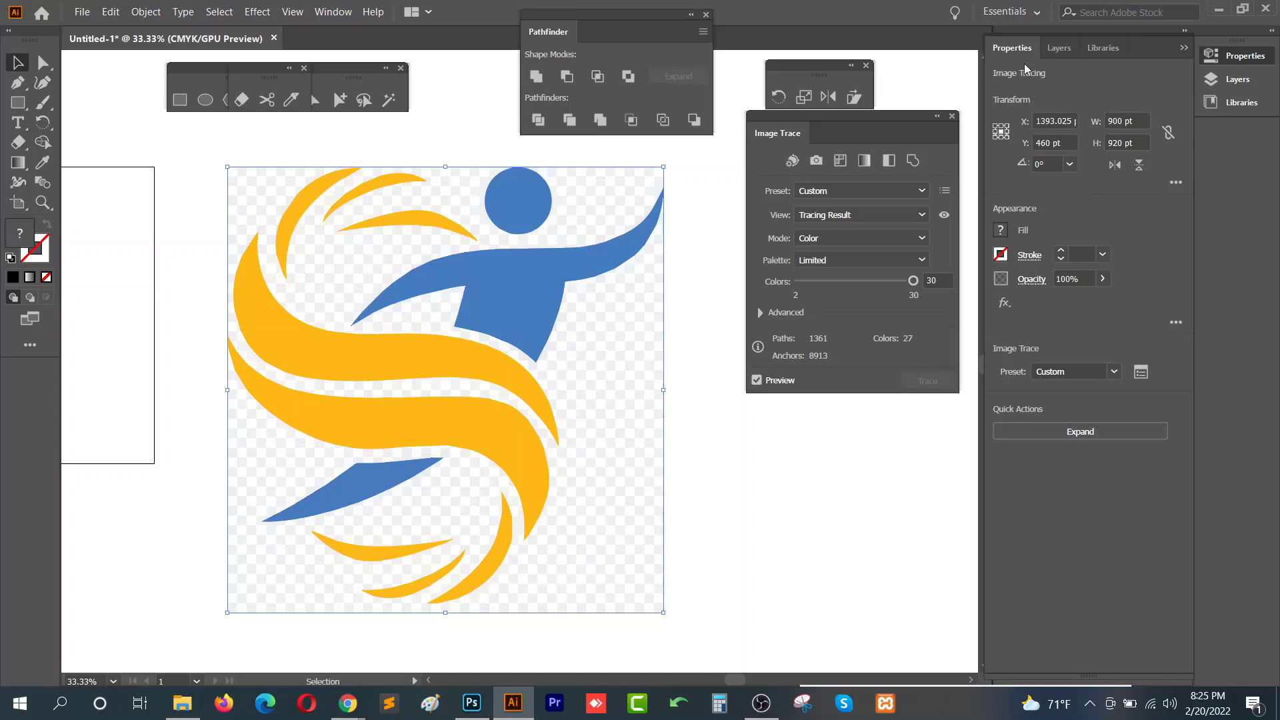
left_click(1081, 432)
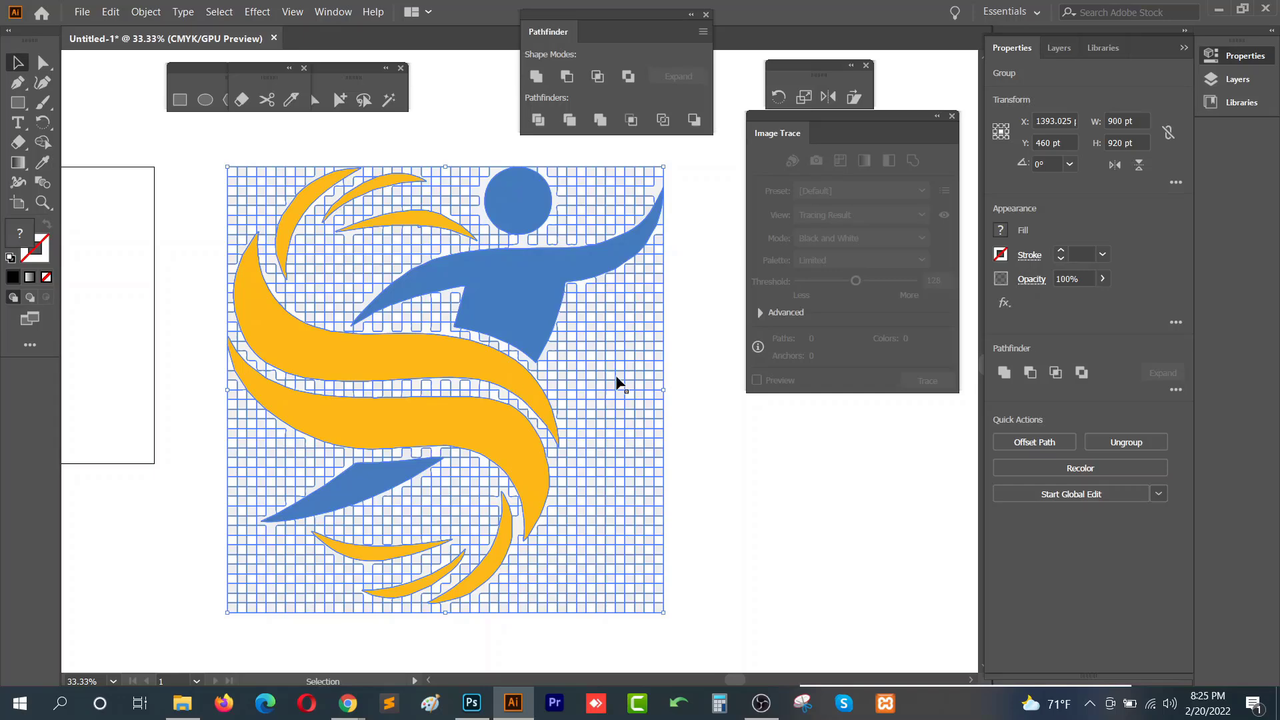
- Move the expanded traced logo group closer to the rectangle
left_click(710, 364)
scroll(637, 403, "up", 4)
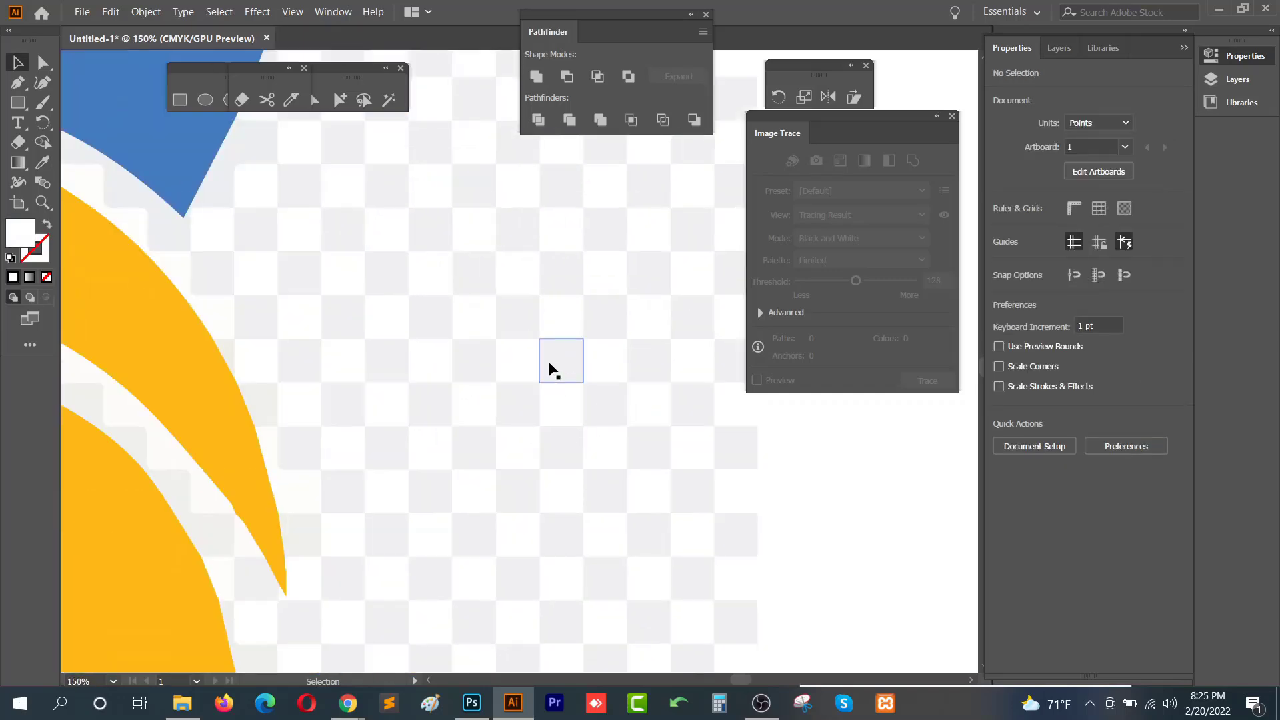
scroll(563, 381, "up", 4)
scroll(571, 380, "down", 4)
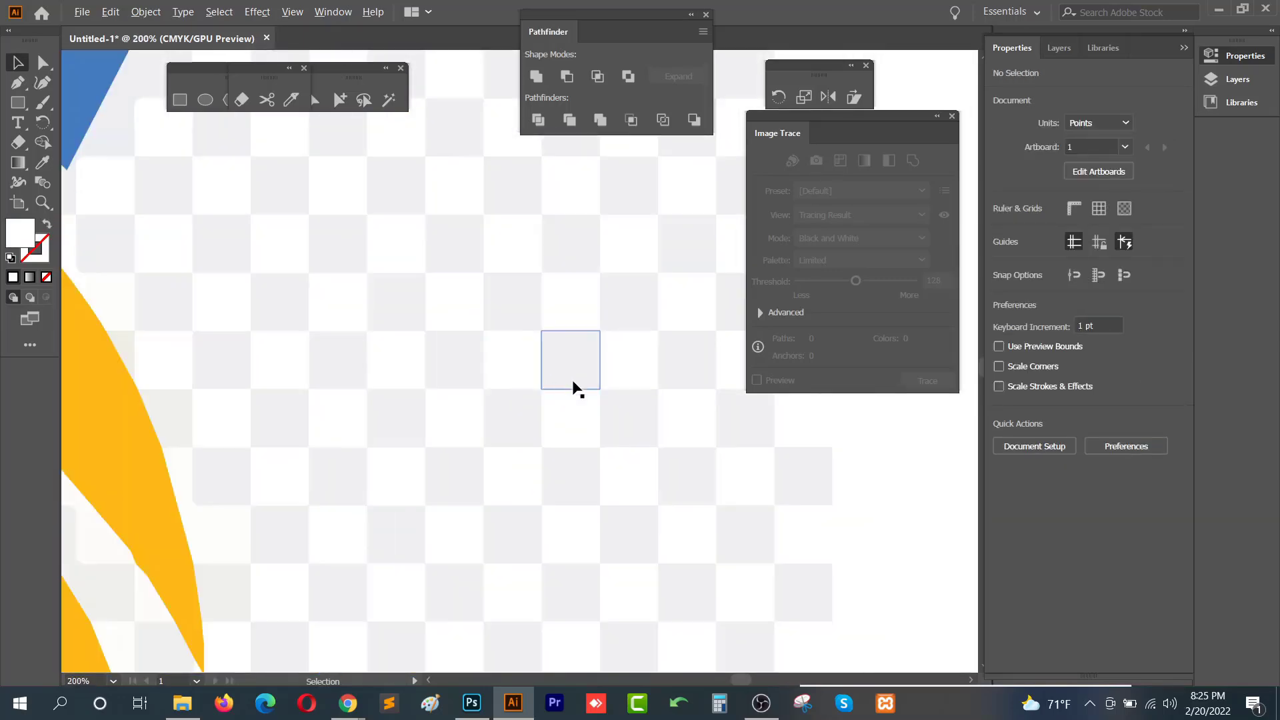
left_click(533, 406)
scroll(534, 406, "down", 4)
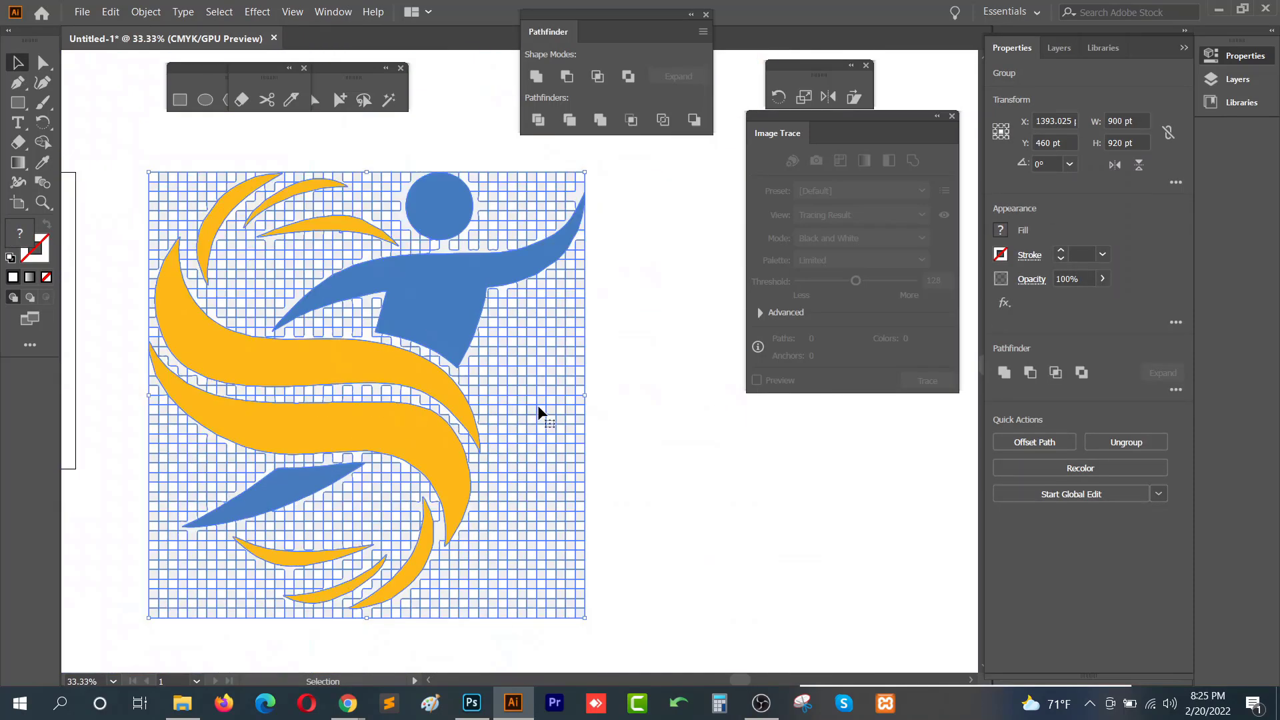
scroll(538, 414, "down", 2)
mouse_move(549, 409)
left_mouse_down()
mouse_move(384, 363)
mouse_move(651, 367)
left_mouse_up()
left_click_drag(533, 334, 451, 331)
- Ungroup the expanded traced logo
right_click(453, 332)
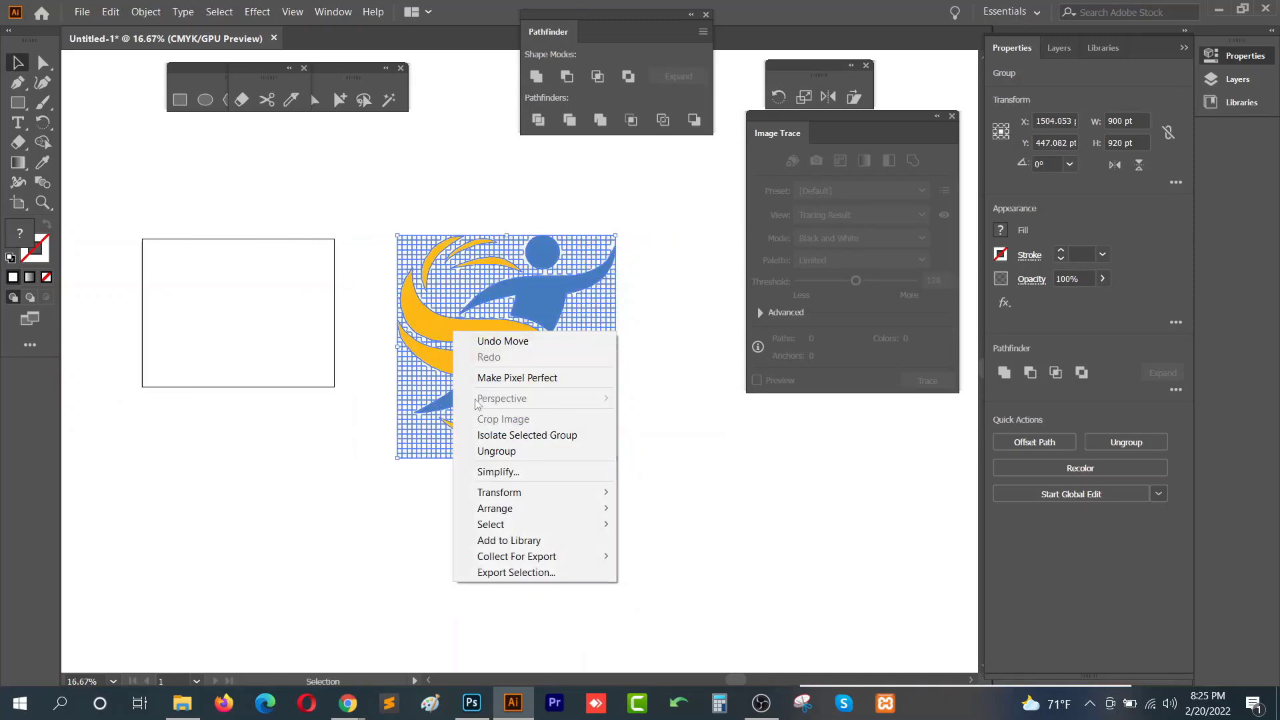
left_click(495, 450)
left_click(587, 473)
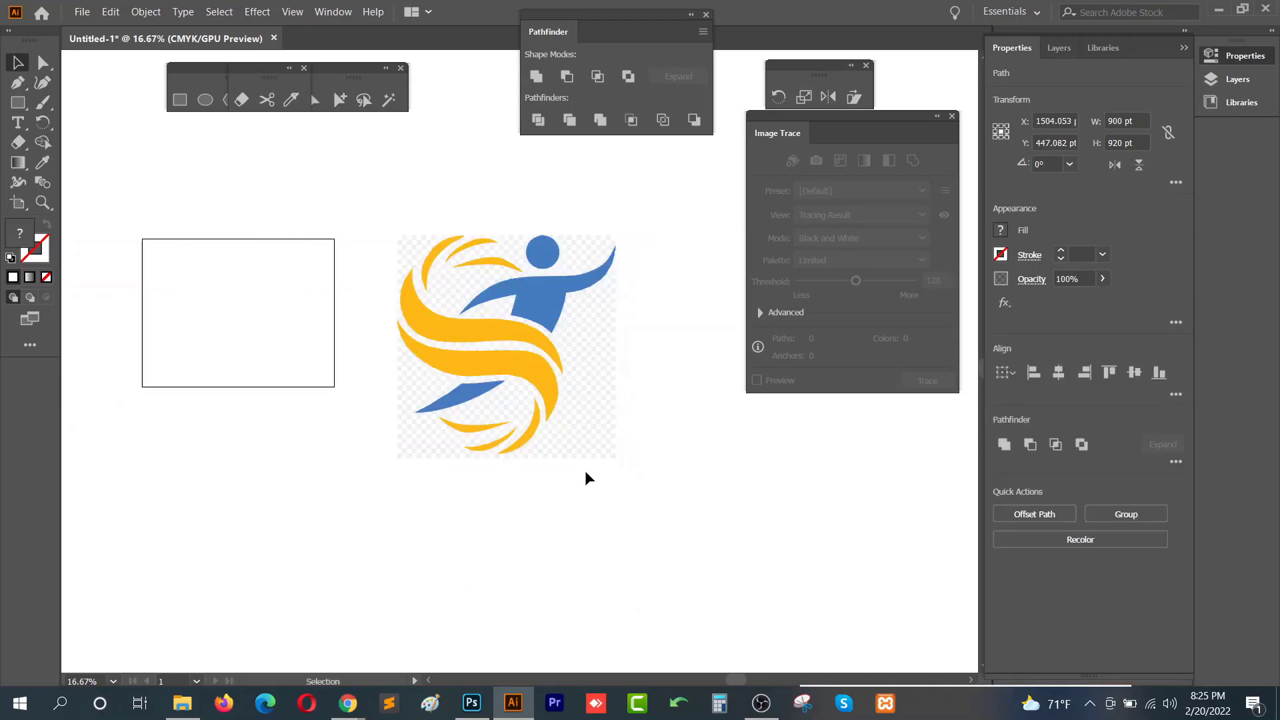
- Try moving the blue figure's head and body pieces apart, then undo both moves
scroll(544, 454, "up", 1)
left_click_drag(548, 367, 515, 473)
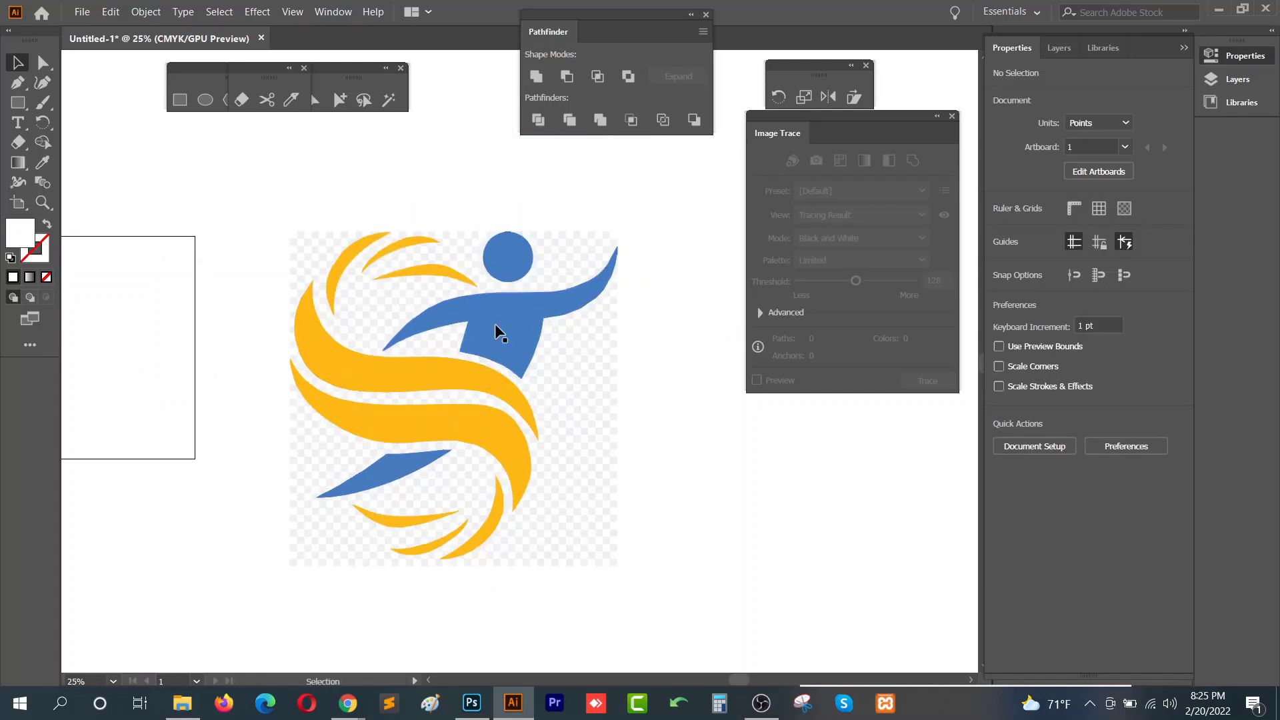
left_click(517, 351)
left_click_drag(517, 351, 474, 157)
left_click_drag(484, 225, 483, 382)
left_click_drag(509, 428, 519, 224)
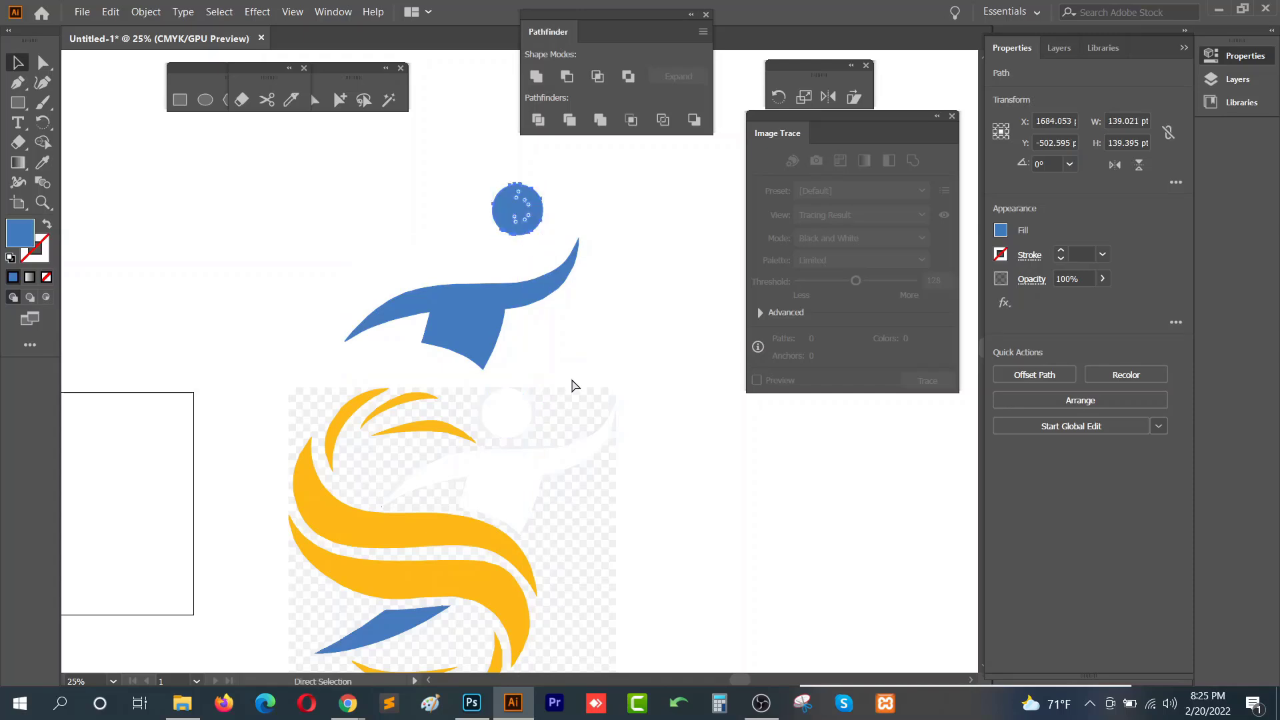
key("ctrl+z")
key("ctrl+z")
- Select all the coloured logo pieces together and move them away from the background grid
left_click_drag(591, 508, 617, 369)
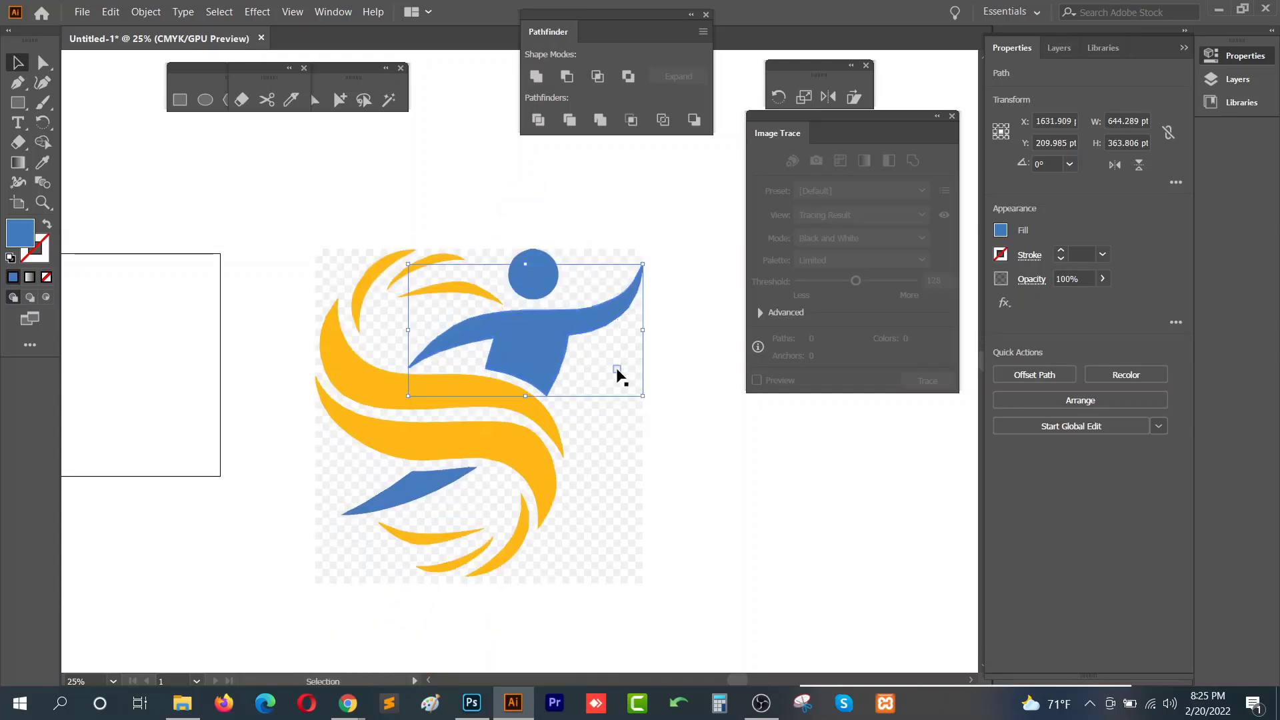
left_click(534, 280, "shift")
left_click(470, 287, "shift")
left_click(442, 261, "shift")
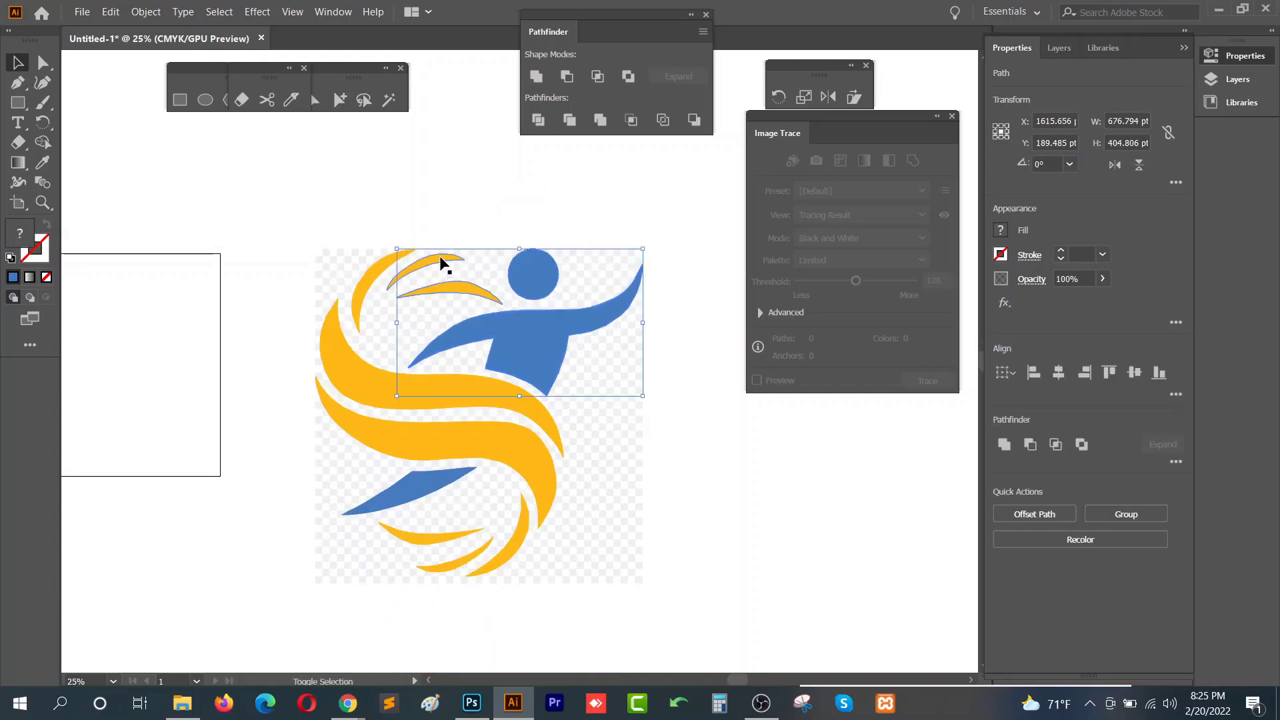
left_click(379, 274, "shift")
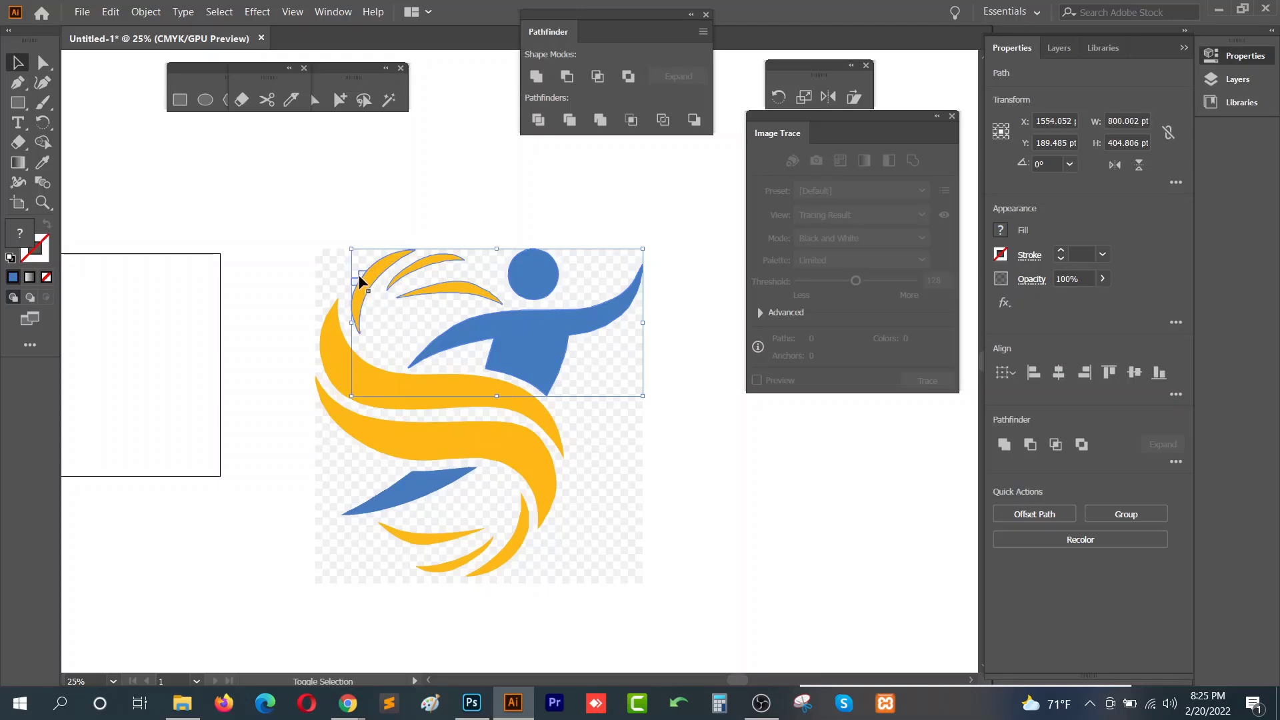
left_click(349, 365, "shift")
left_click(374, 400, "shift")
left_click(413, 483, "shift")
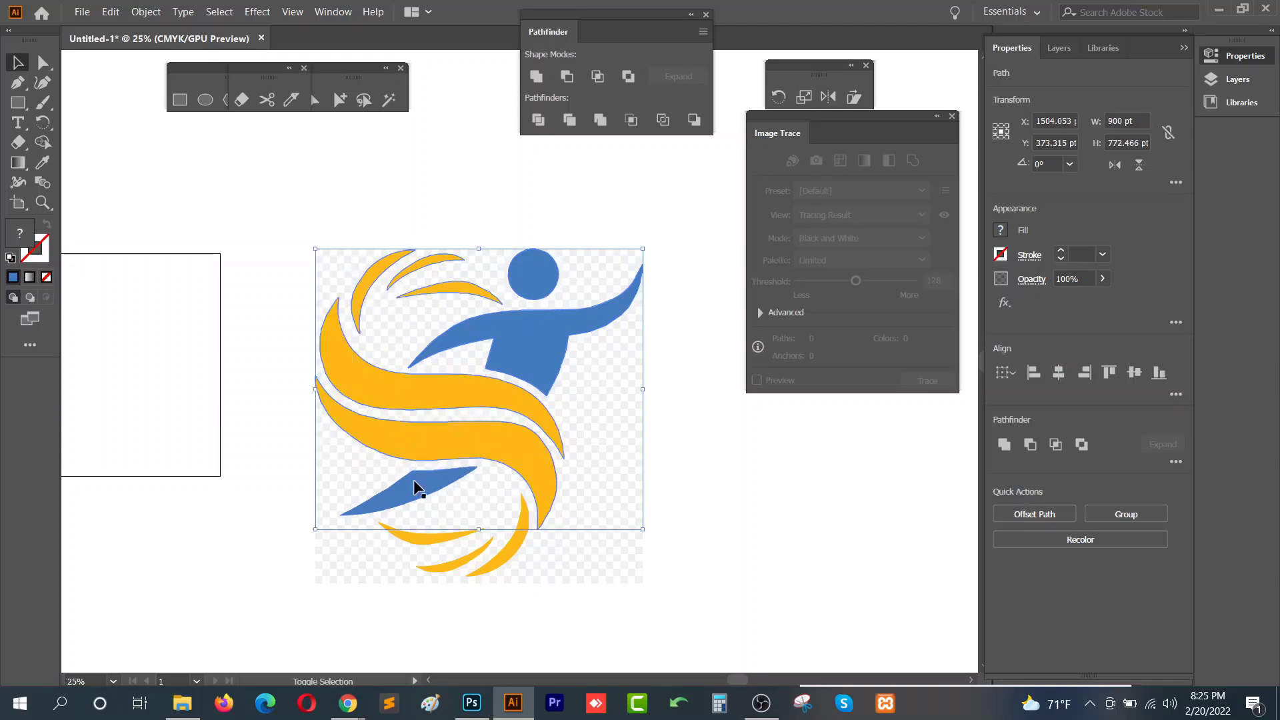
left_click(426, 539, "shift")
left_click(450, 561, "shift")
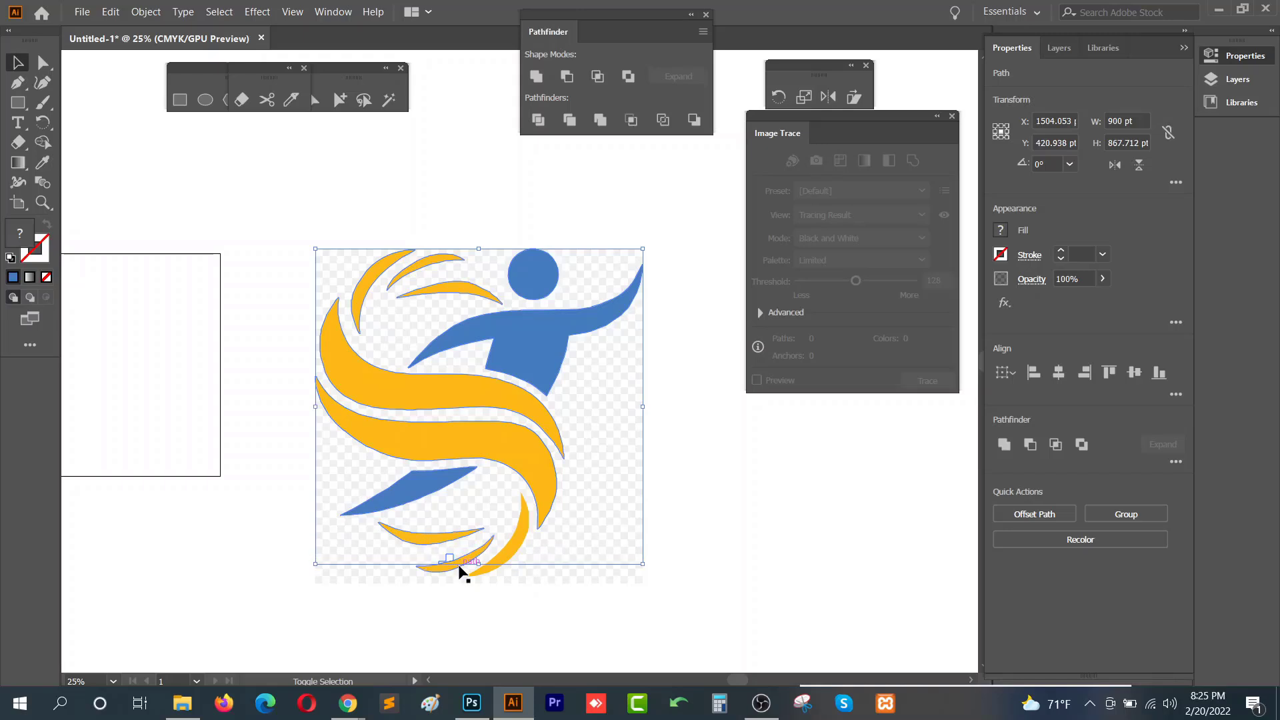
left_click(509, 559, "shift")
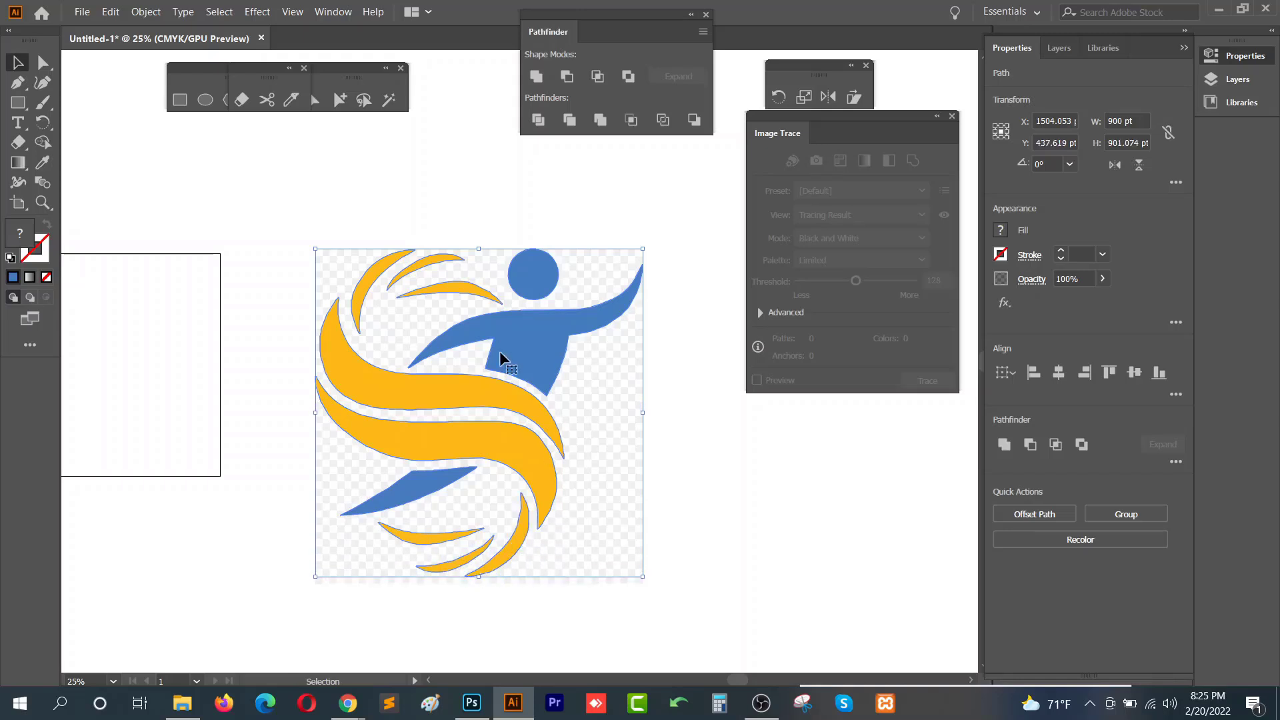
scroll(592, 280, "down", 3)
left_click_drag(557, 303, 271, 292)
- Delete the leftover white background grid of the trace
scroll(625, 394, "up", 2)
scroll(624, 400, "up", 4)
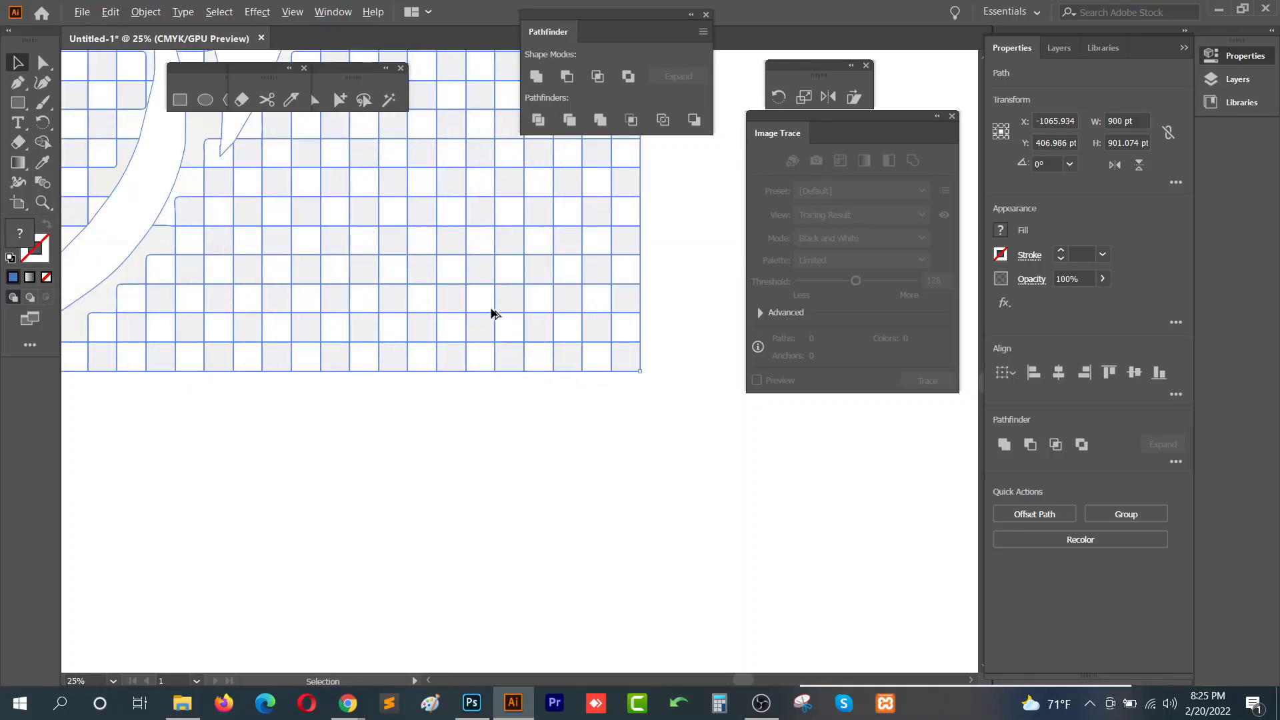
scroll(429, 360, "up", 3)
scroll(371, 347, "down", 8)
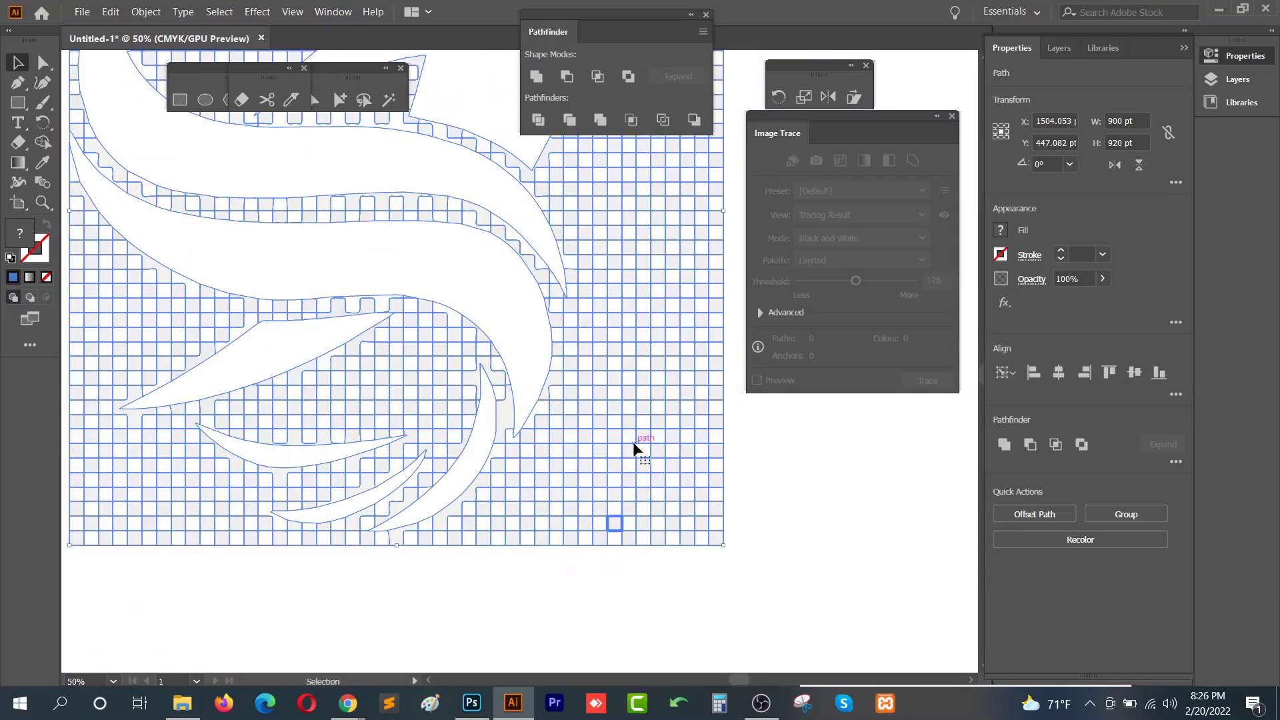
key("Delete")
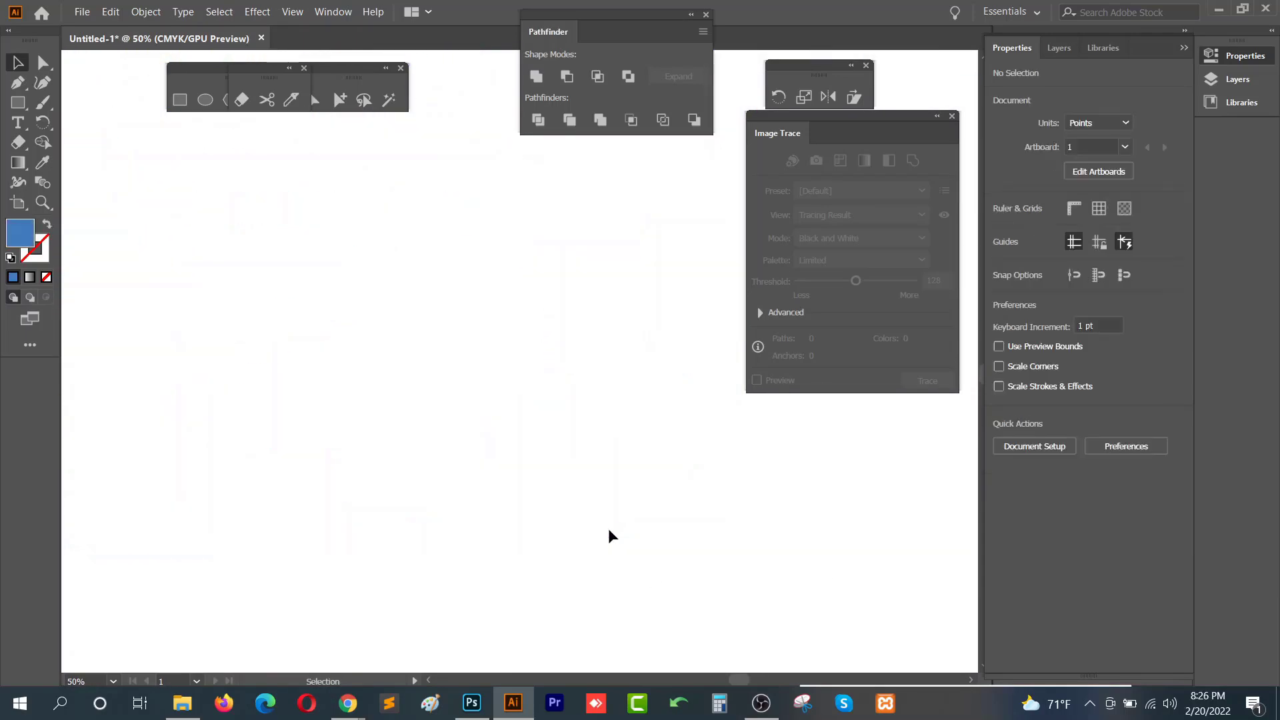
- Select the whole traced logo
scroll(609, 528, "down", 4)
left_click_drag(398, 504, 767, 437)
left_click_drag(595, 244, 356, 527)
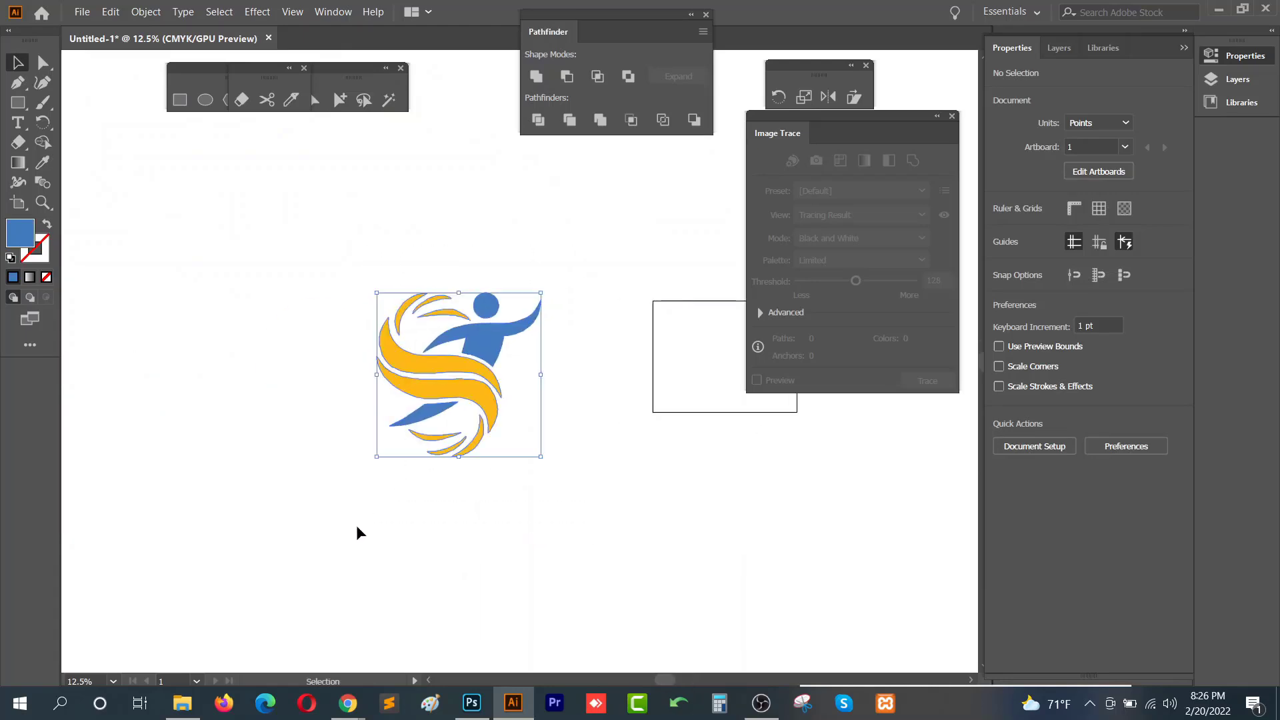
- Zoom in to inspect the blue figure of the traced logo
scroll(469, 374, "up", 1)
scroll(469, 373, "up", 1)
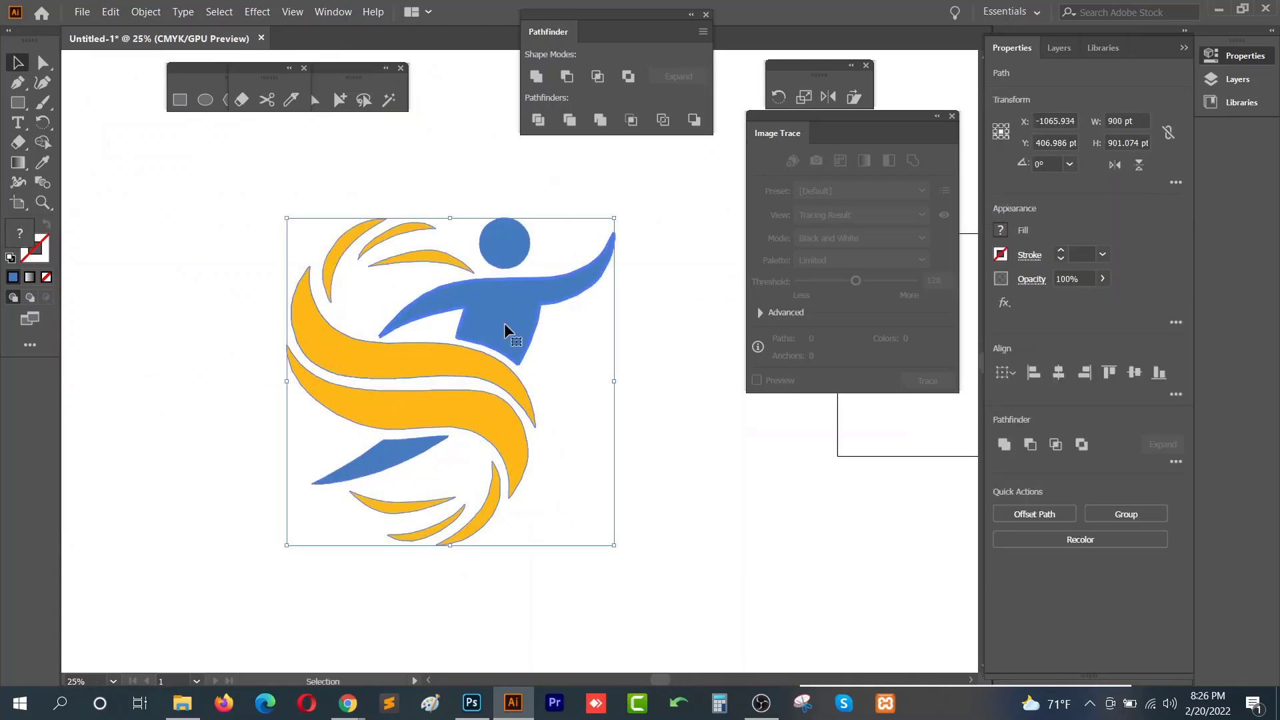
scroll(505, 326, "up", 2)
left_click(578, 326)
scroll(419, 254, "up", 2)
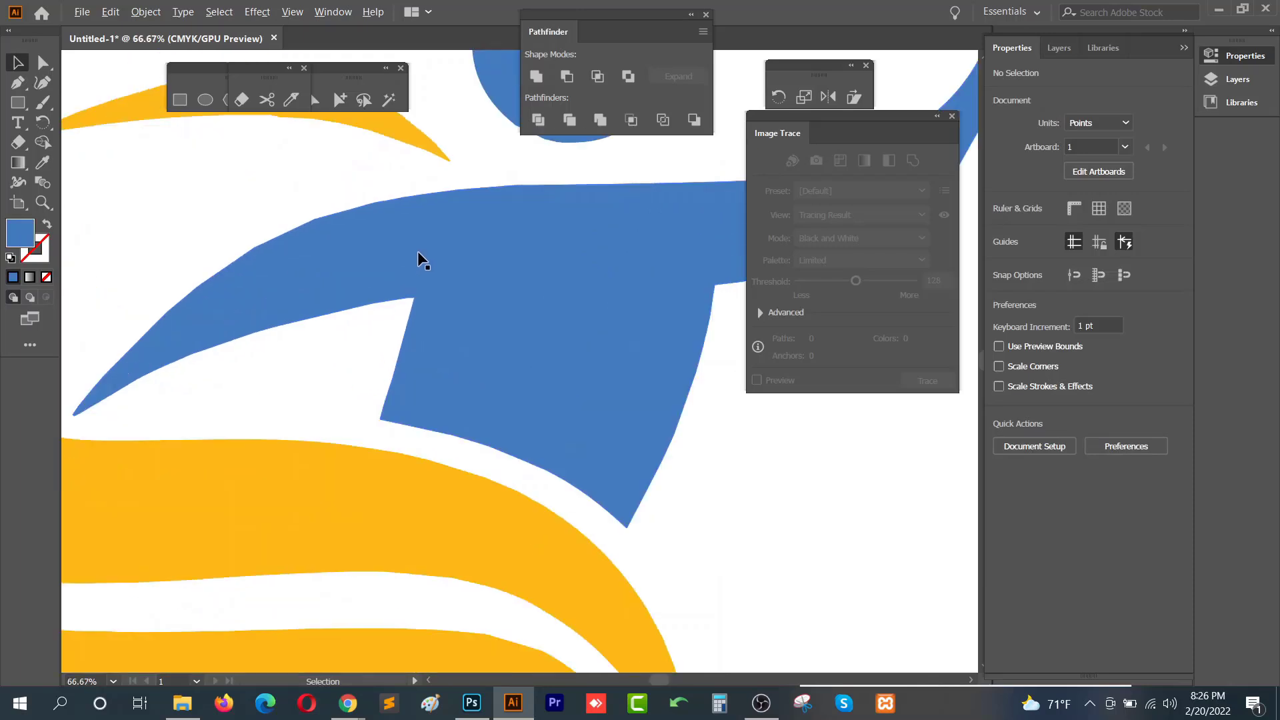
left_click_drag(504, 194, 517, 296)
scroll(538, 380, "down", 2)
- Try moving an anchor point on the blue figure's outline with Direct Selection, then undo it
key("a")
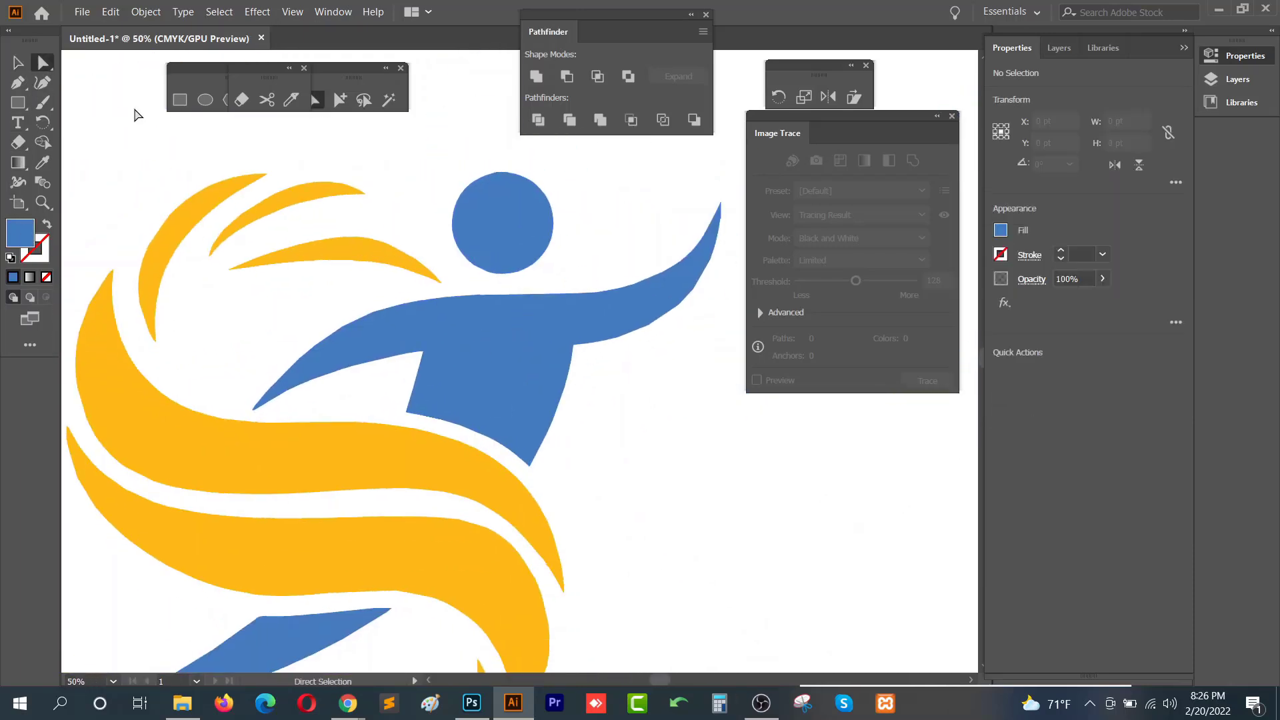
left_click(563, 397)
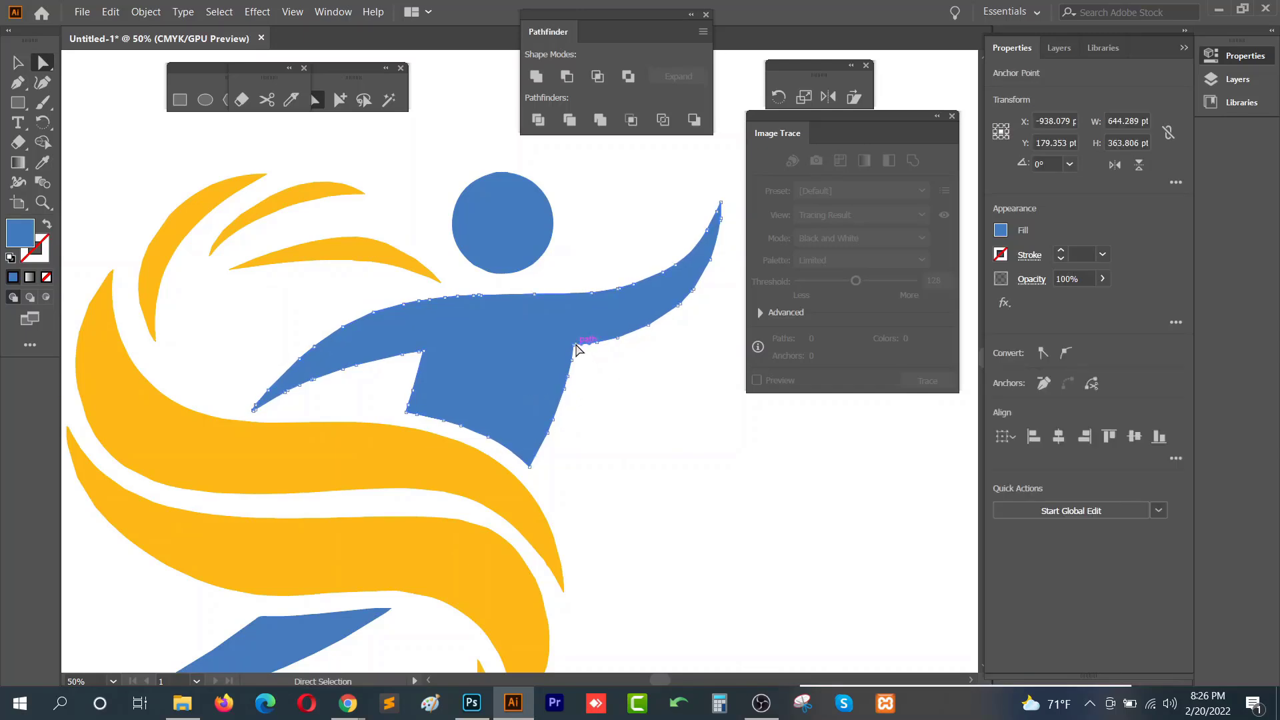
left_click_drag(576, 345, 613, 369)
key("ctrl+z")
- Select the large yellow swoosh and switch back to the Selection tool
left_click_drag(589, 577, 671, 386)
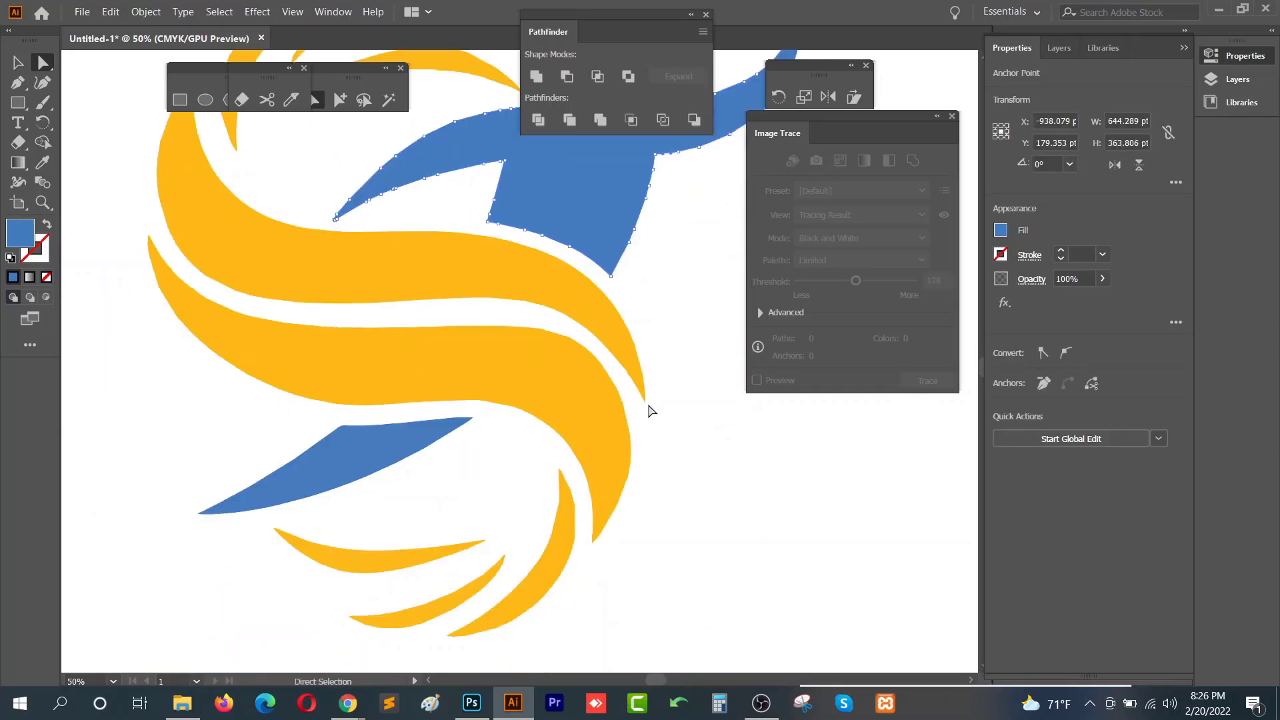
left_click(647, 403)
scroll(667, 389, "down", 3)
key("v")
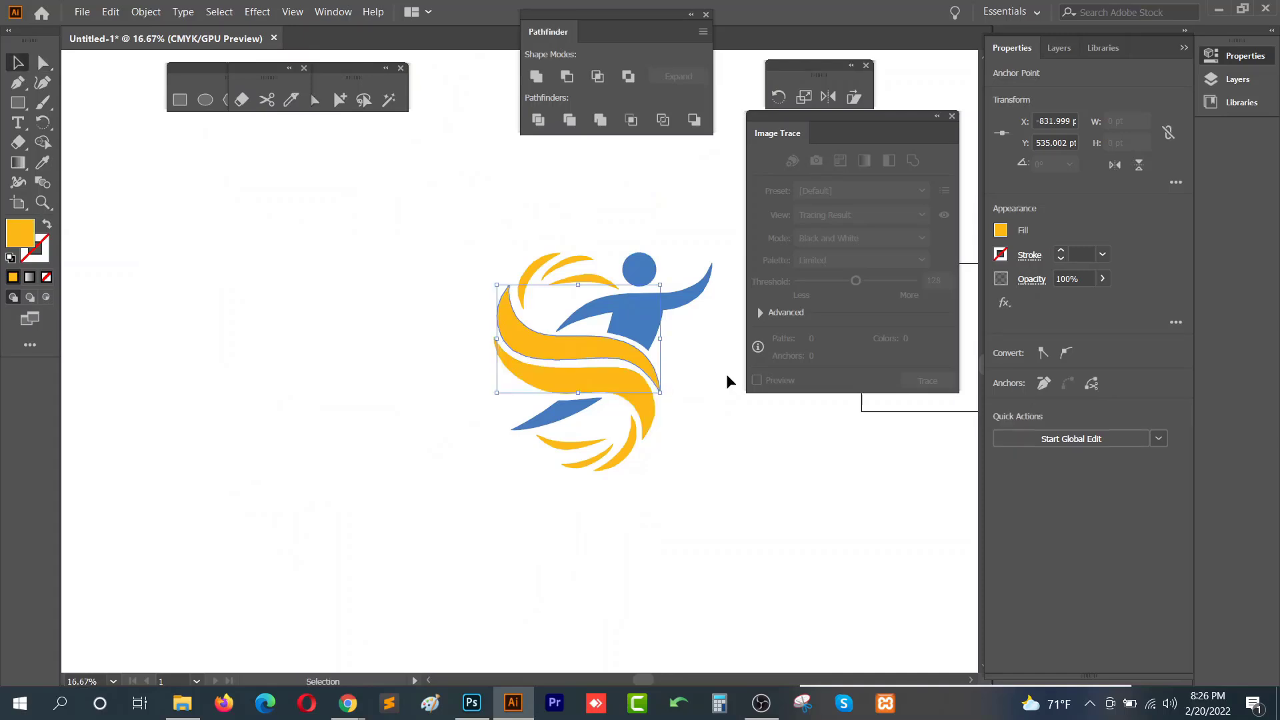
- Scale the whole traced logo up to a much larger size on the artboard
left_click(727, 379)
scroll(703, 422, "right", 3)
left_click_drag(264, 230, 580, 553)
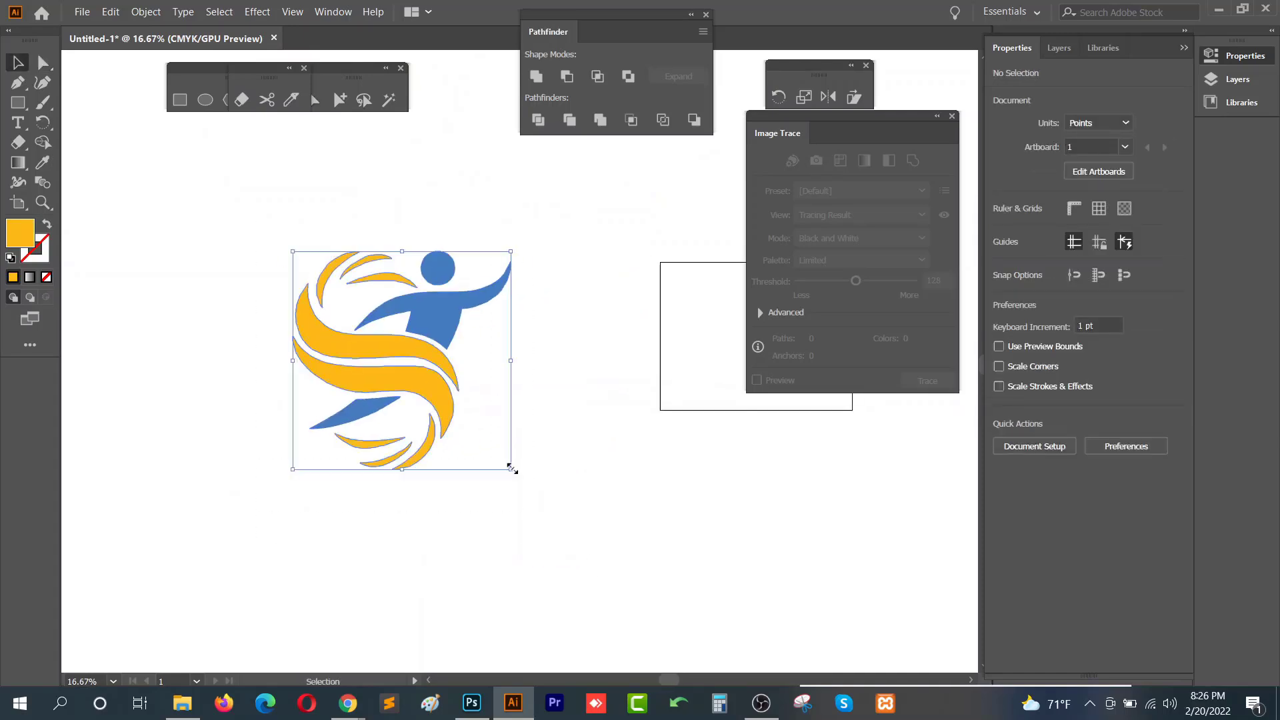
scroll(511, 469, "down", 3)
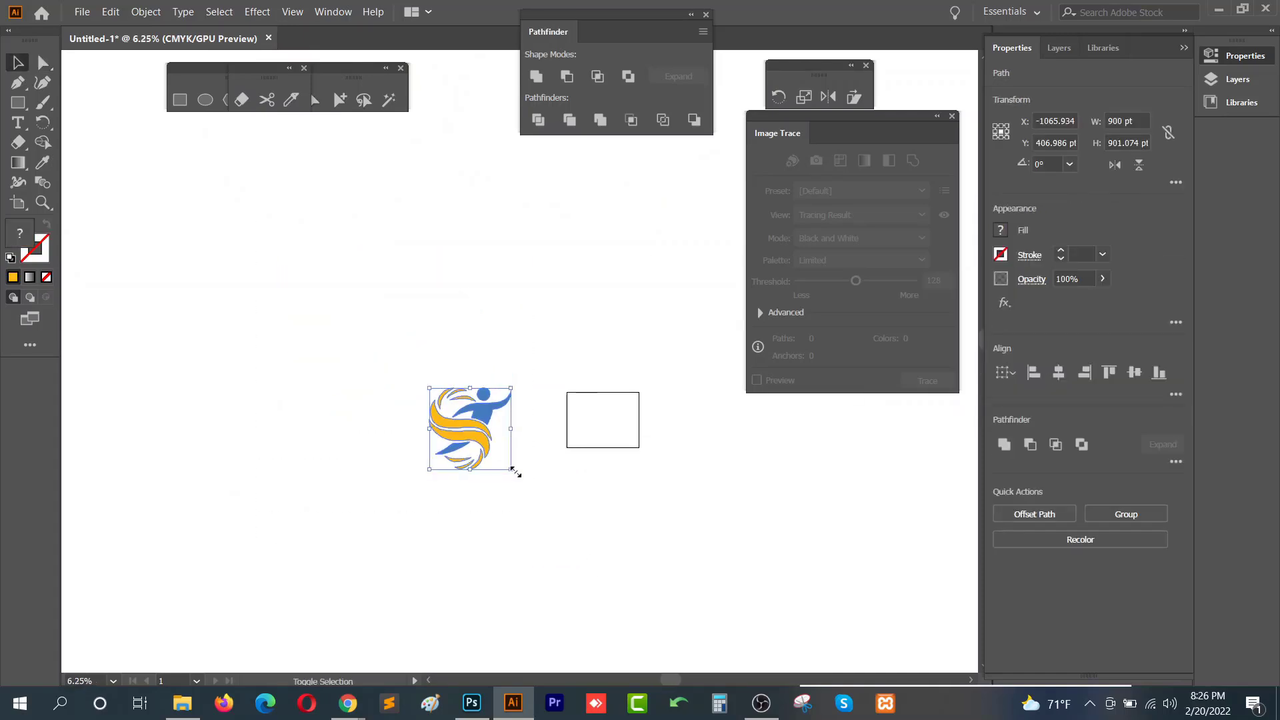
left_click_drag(511, 468, 788, 635)
left_click(678, 491)
key("ctrl+z")
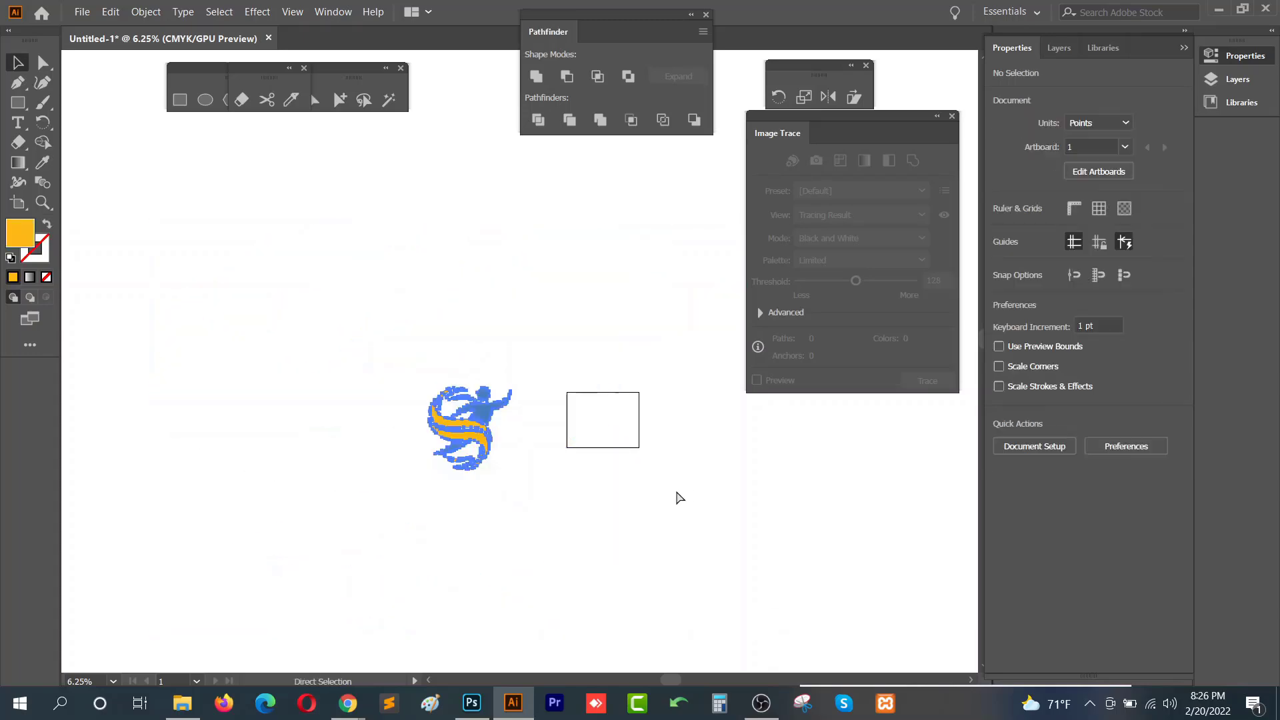
left_click_drag(511, 469, 630, 589)
left_click_drag(493, 407, 554, 393)
left_click(526, 388)
- Zoom and pan around the enlarged logo to examine the edges of the traced yellow and blue shapes
scroll(429, 329, "up", 1)
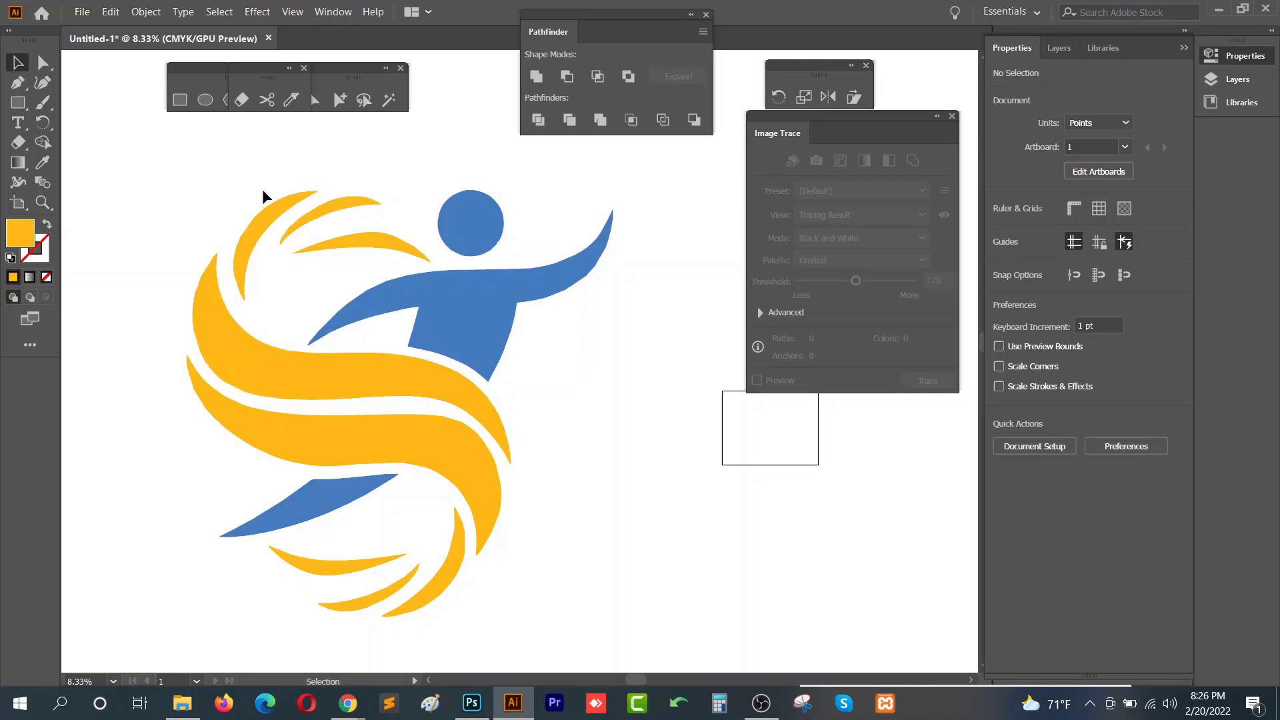
scroll(545, 267, "up", 3)
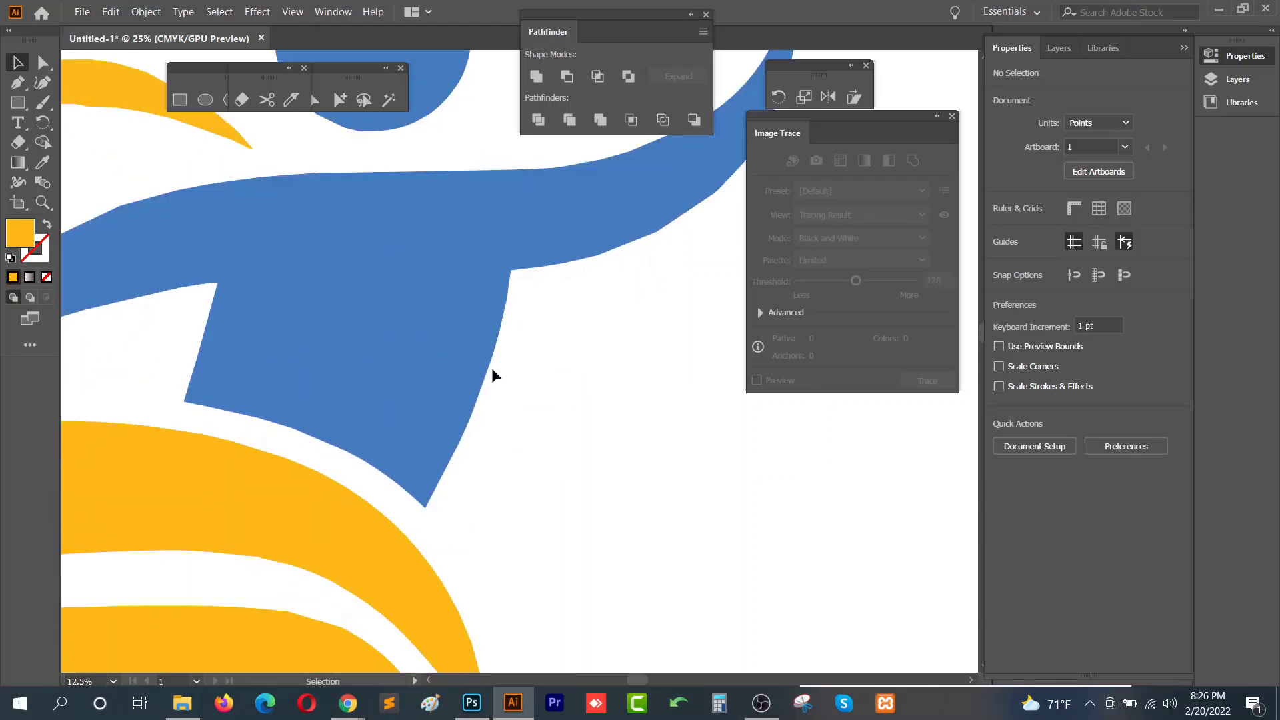
left_click_drag(483, 184, 239, 350)
scroll(375, 398, "up", 1)
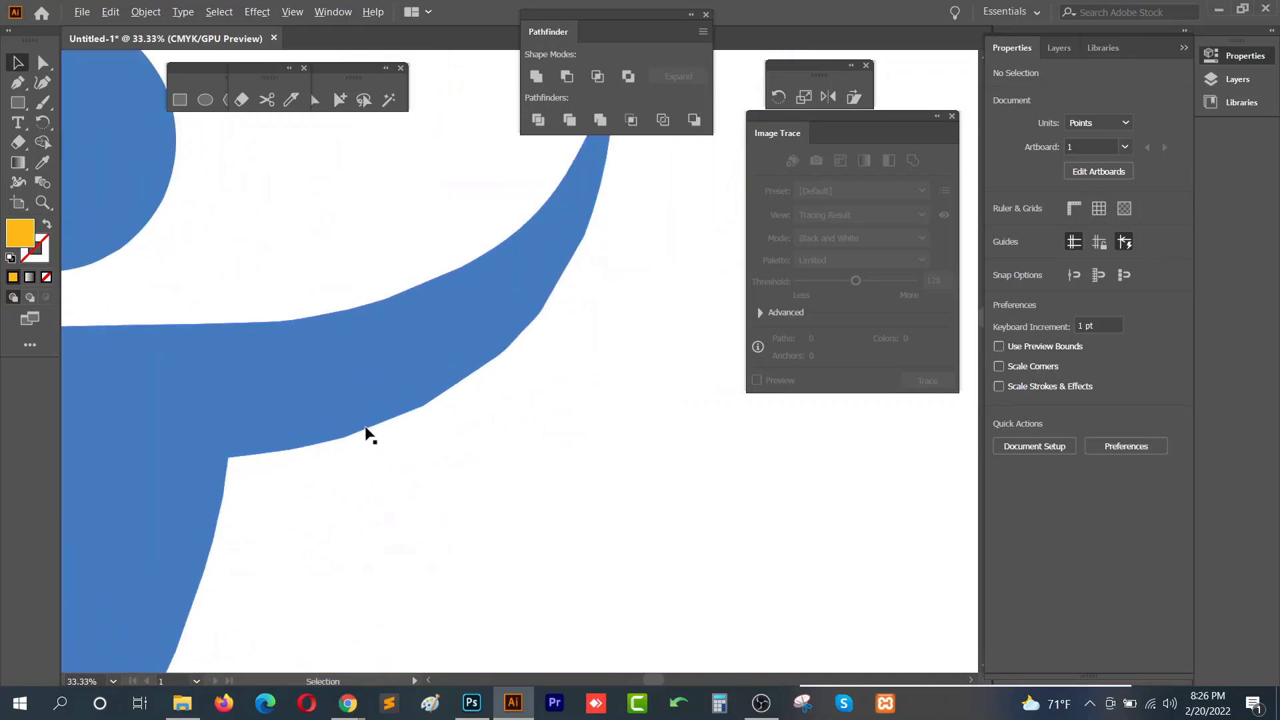
left_click_drag(560, 289, 515, 391)
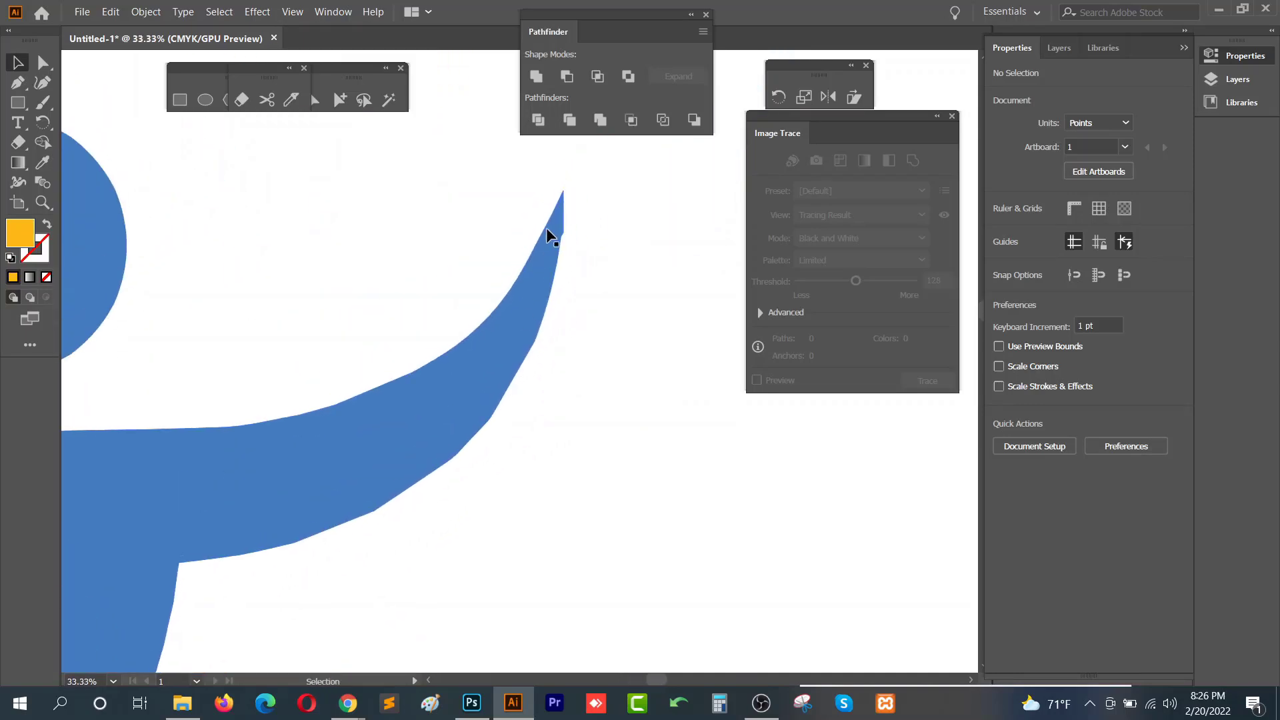
scroll(461, 479, "up", 3)
left_click_drag(370, 559, 626, 422)
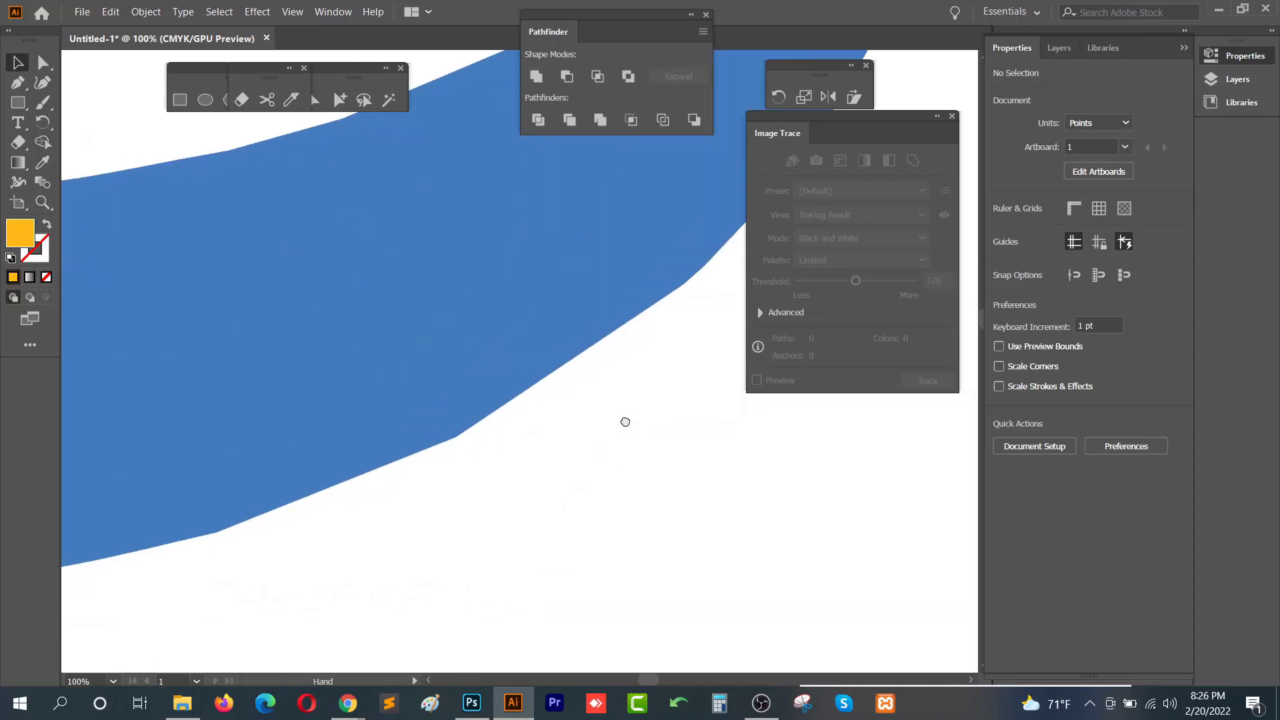
scroll(589, 450, "down", 3)
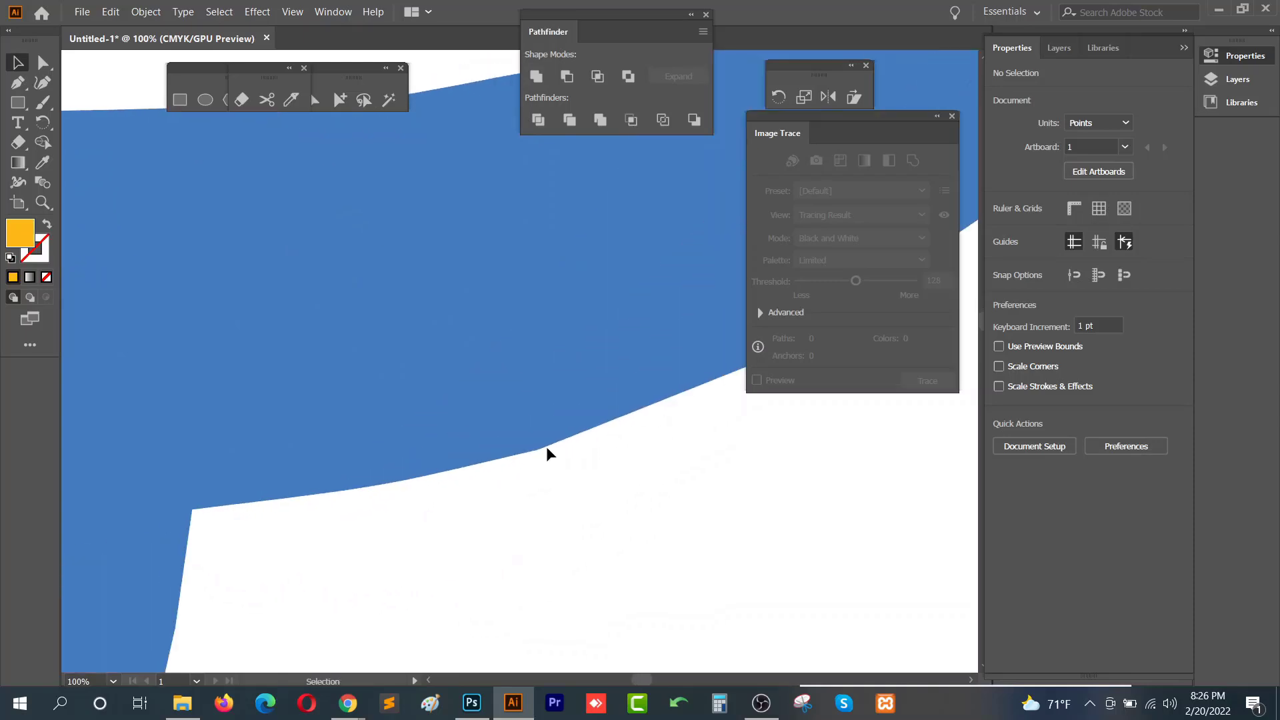
left_click_drag(546, 446, 651, 443)
scroll(174, 220, "up", 1)
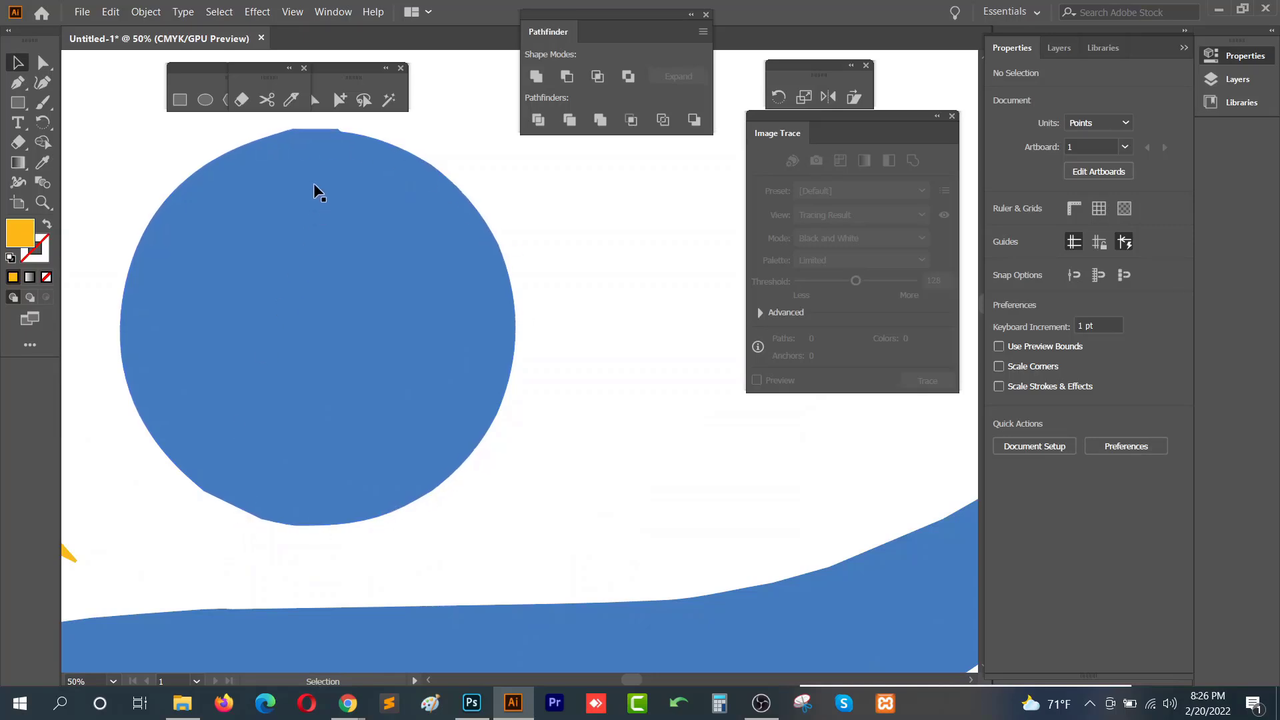
scroll(293, 133, "up", 1)
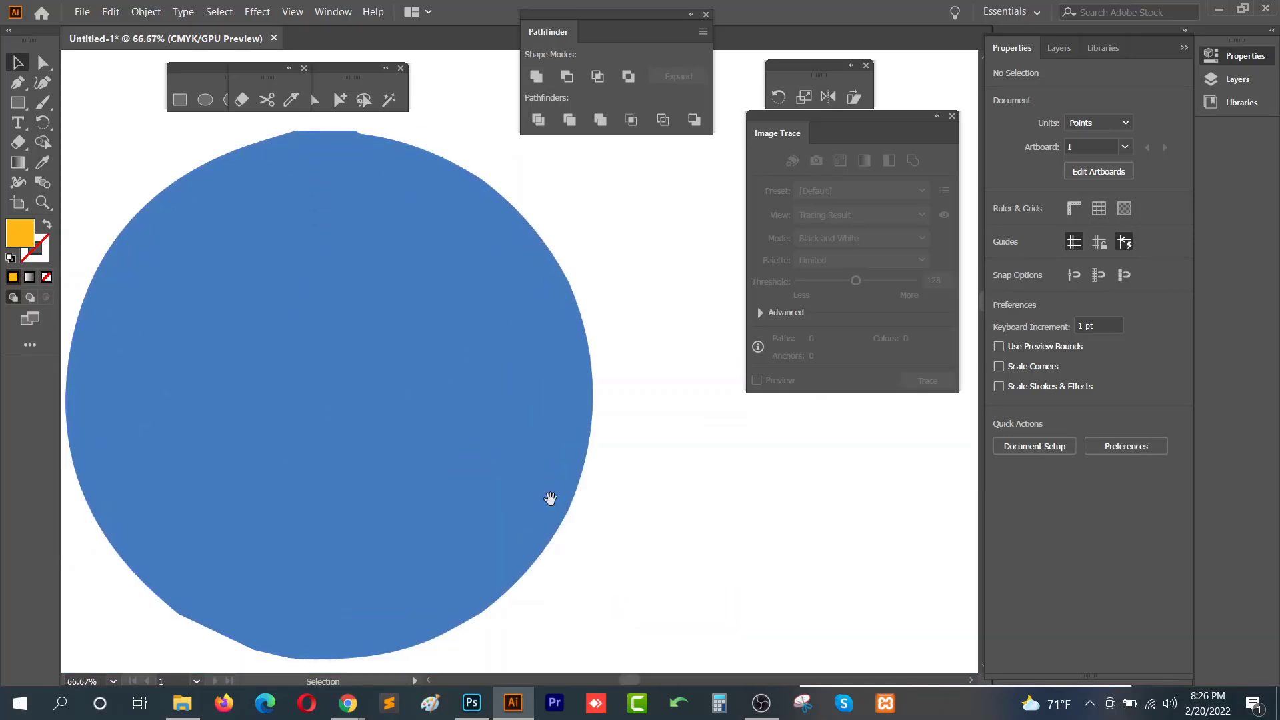
left_click_drag(487, 555, 541, 519)
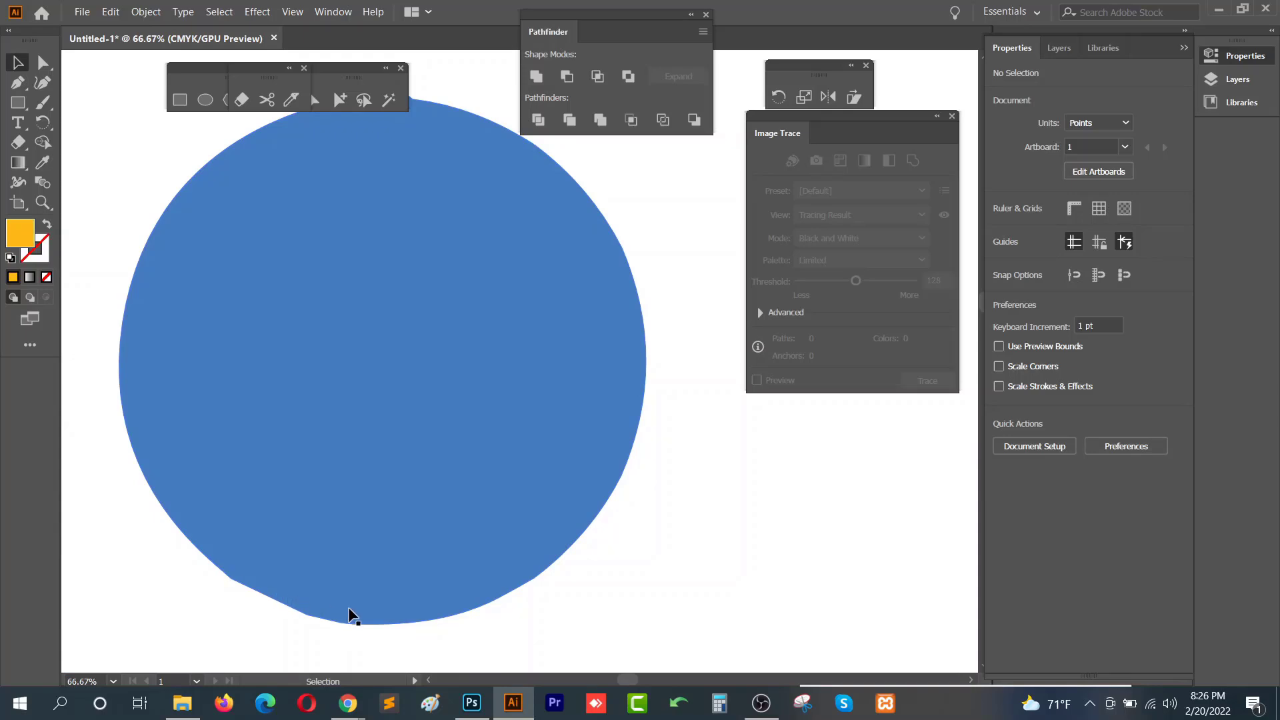
scroll(360, 589, "down", 3)
left_click_drag(366, 575, 723, 466)
scroll(480, 470, "up", 2)
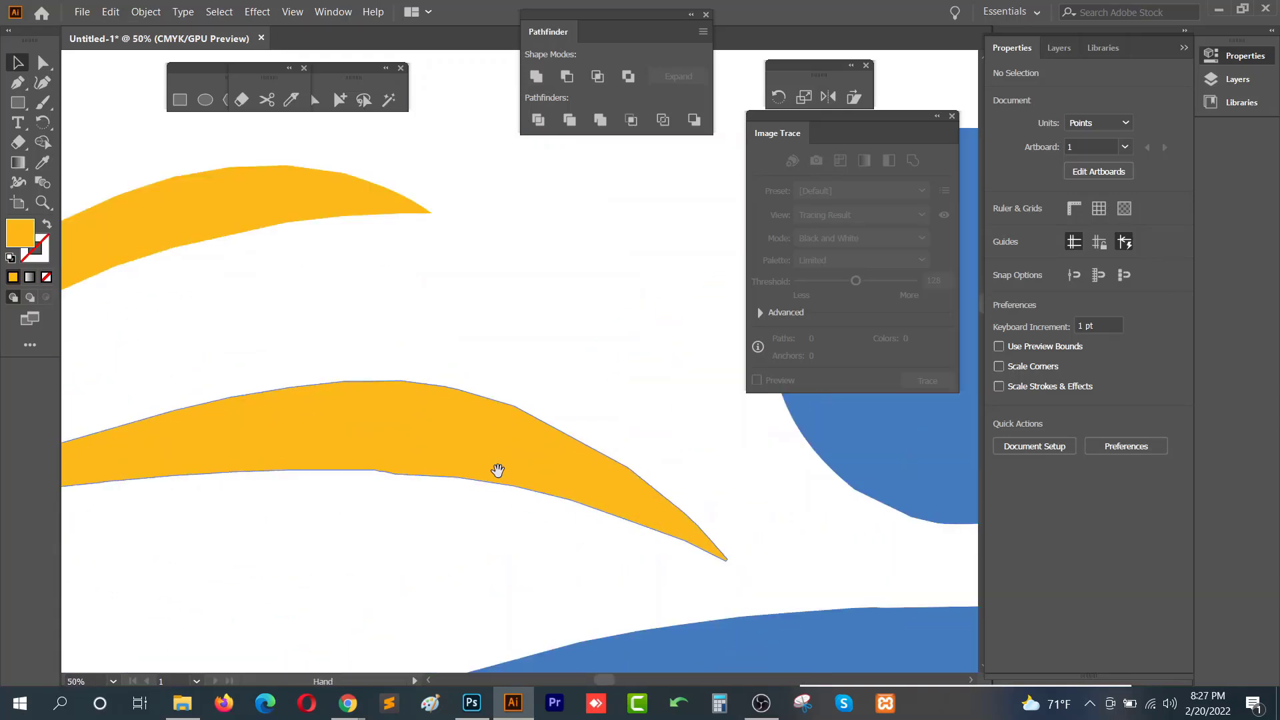
mouse_move(498, 470)
left_mouse_down()
mouse_move(715, 443)
mouse_move(726, 462)
left_mouse_up()
left_click_drag(332, 463, 619, 445)
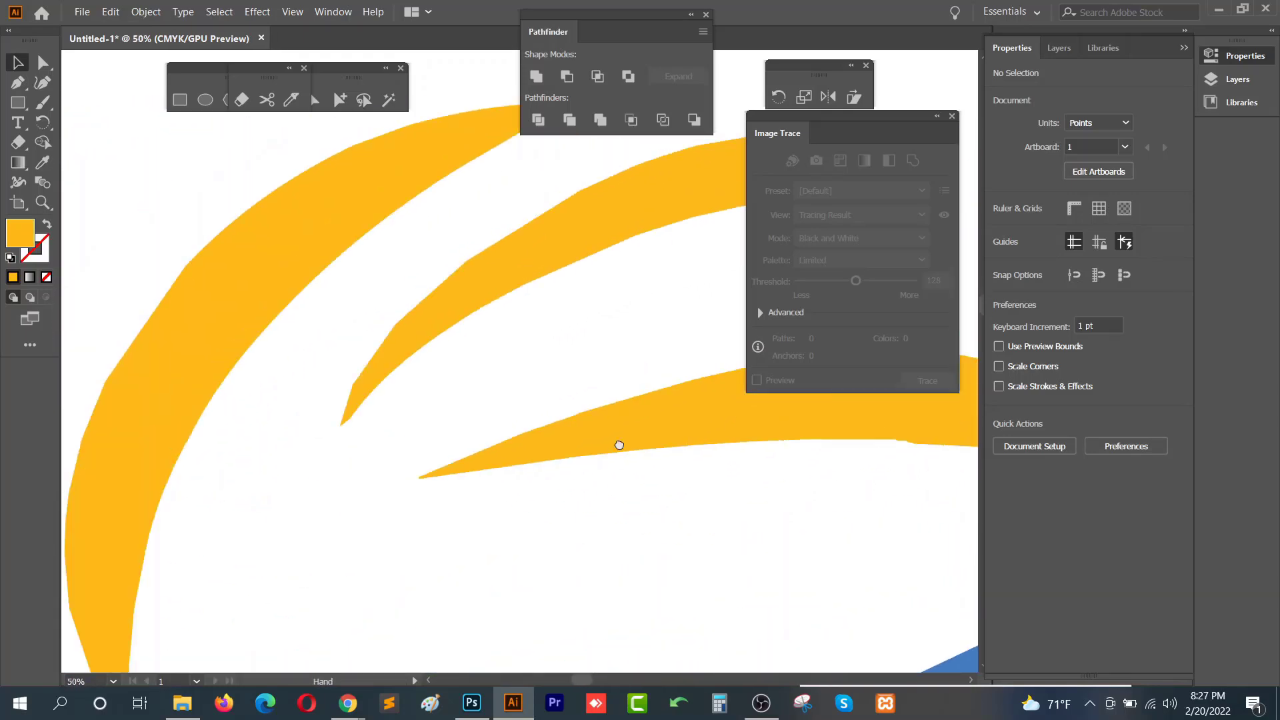
scroll(620, 446, "down", 1)
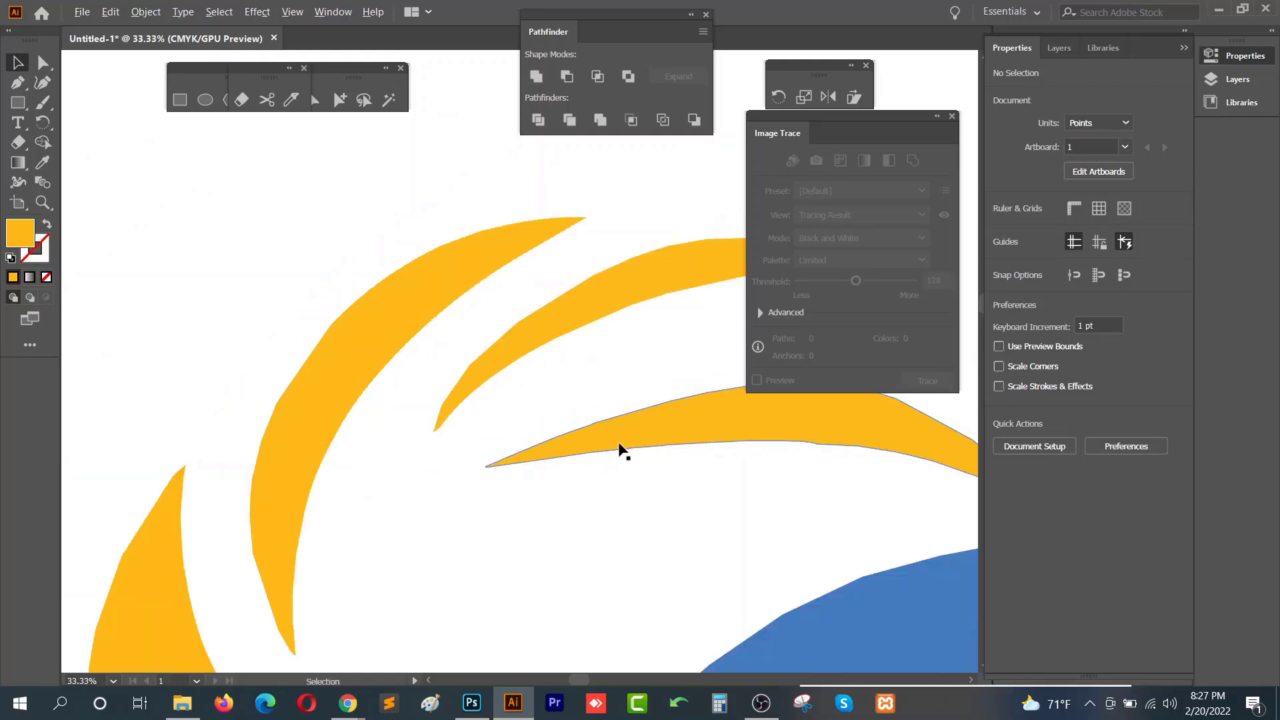
mouse_move(499, 492)
left_mouse_down()
mouse_move(418, 458)
mouse_move(321, 305)
left_mouse_up()
scroll(417, 455, "down", 2)
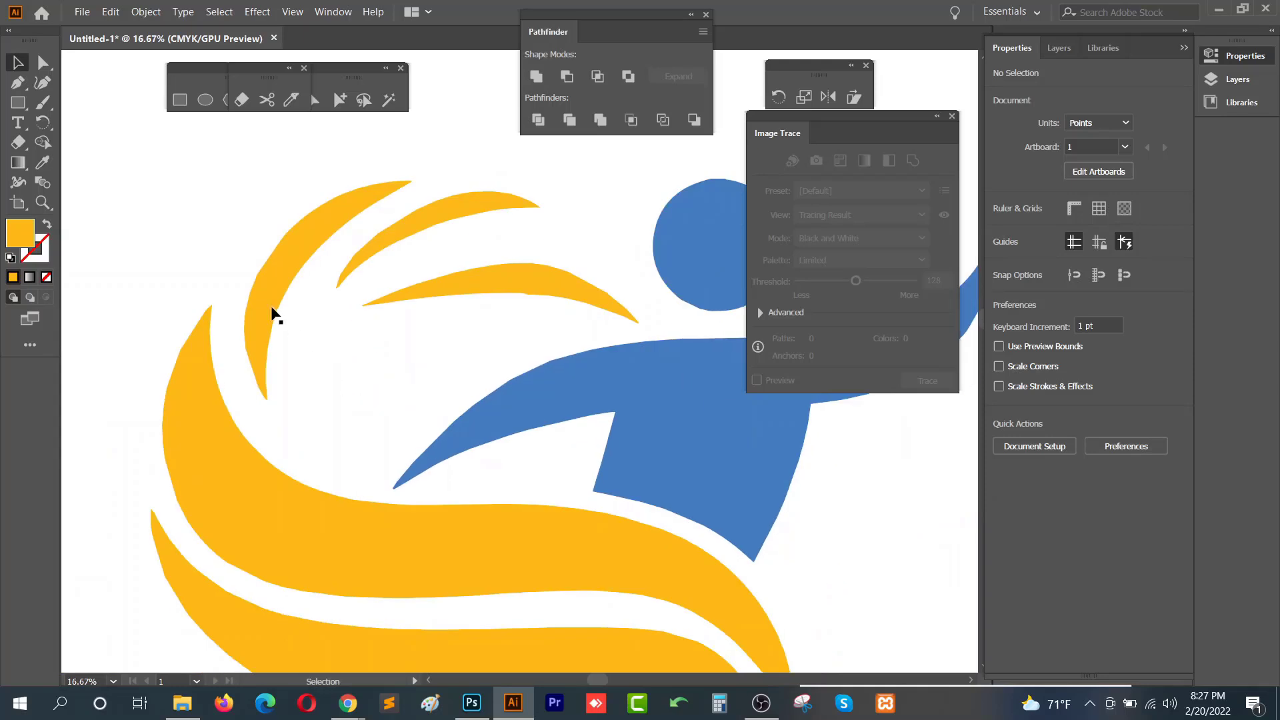
scroll(294, 293, "up", 2)
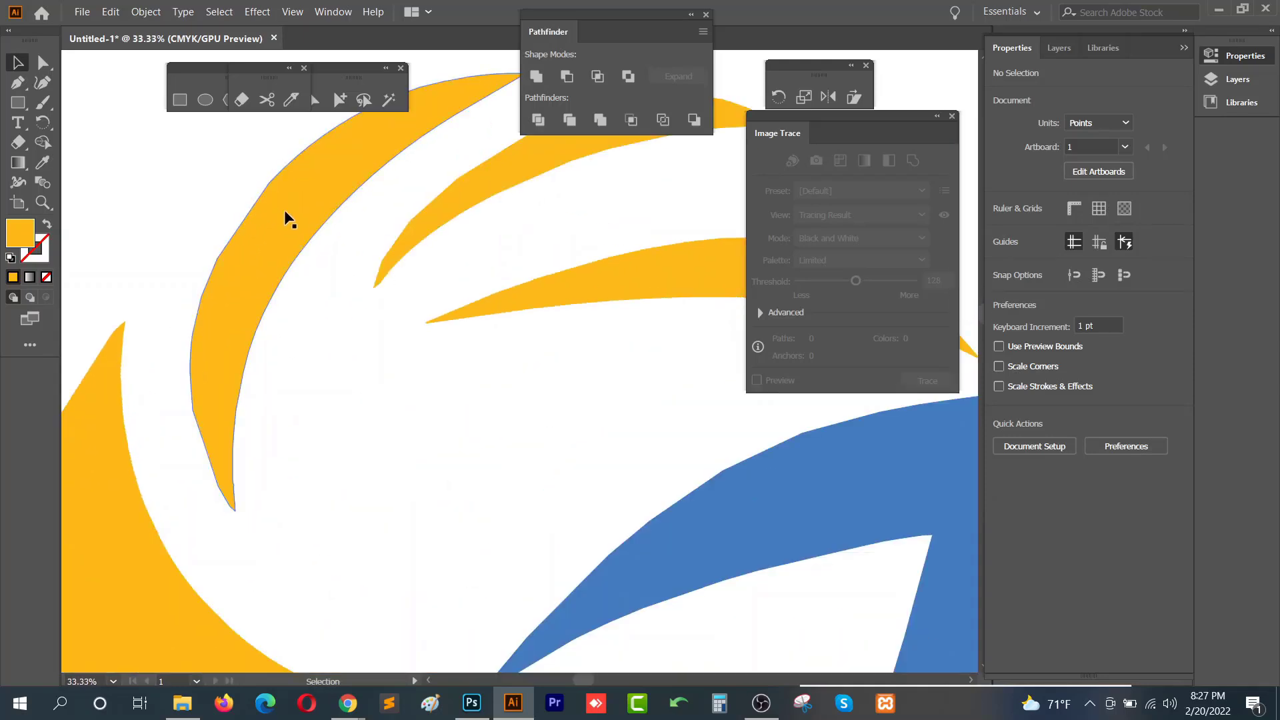
key("space")
scroll(420, 289, "up", 1)
scroll(326, 286, "up", 2)
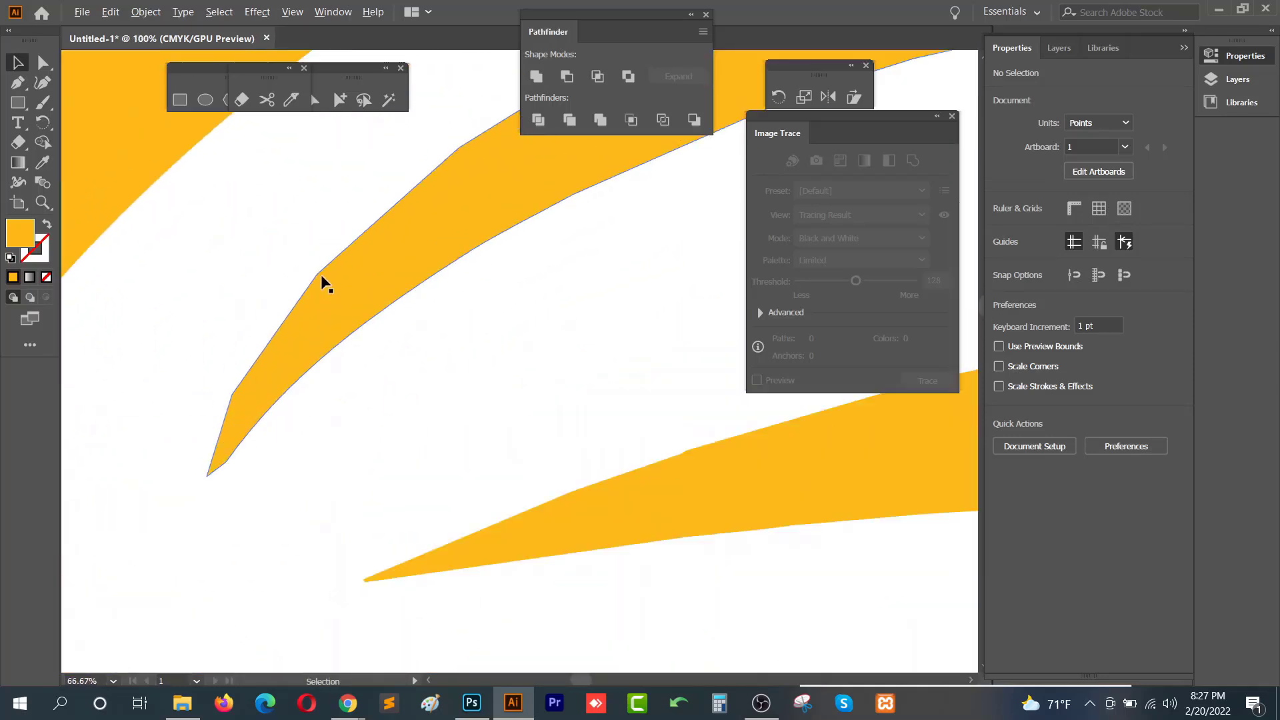
scroll(280, 453, "down", 6)
left_click_drag(607, 567, 533, 353)
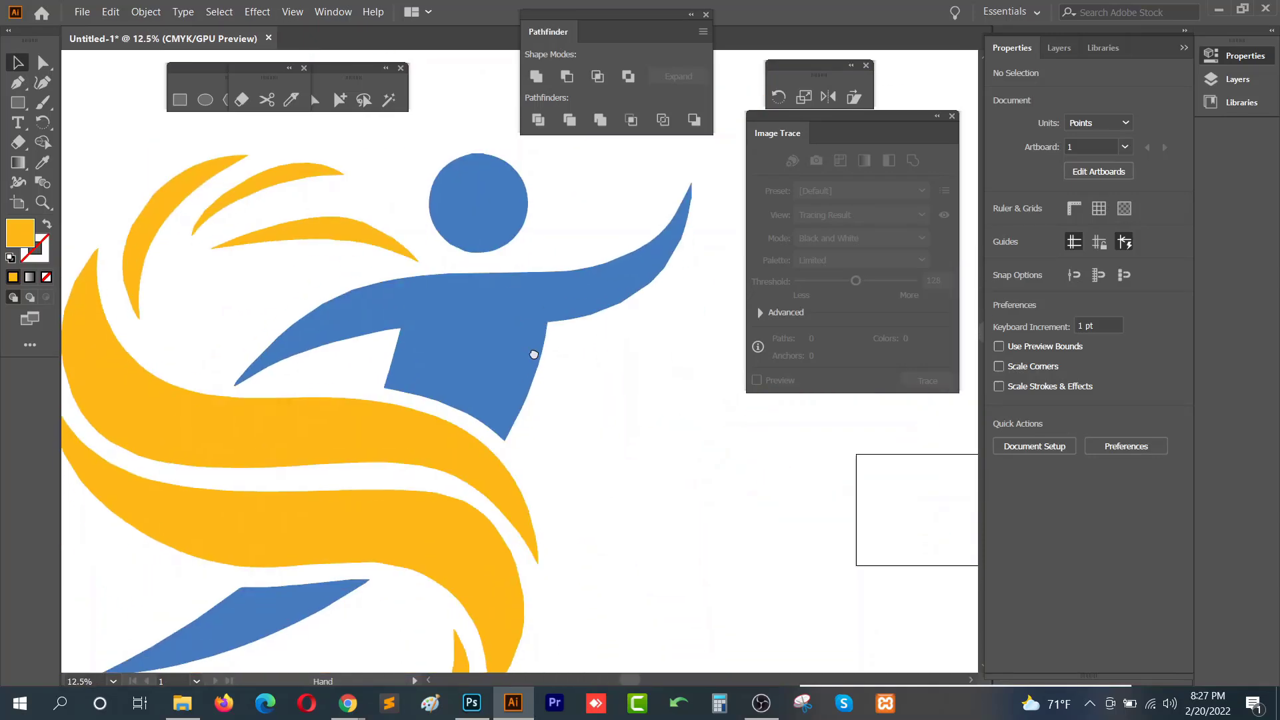
left_click_drag(551, 517, 577, 432)
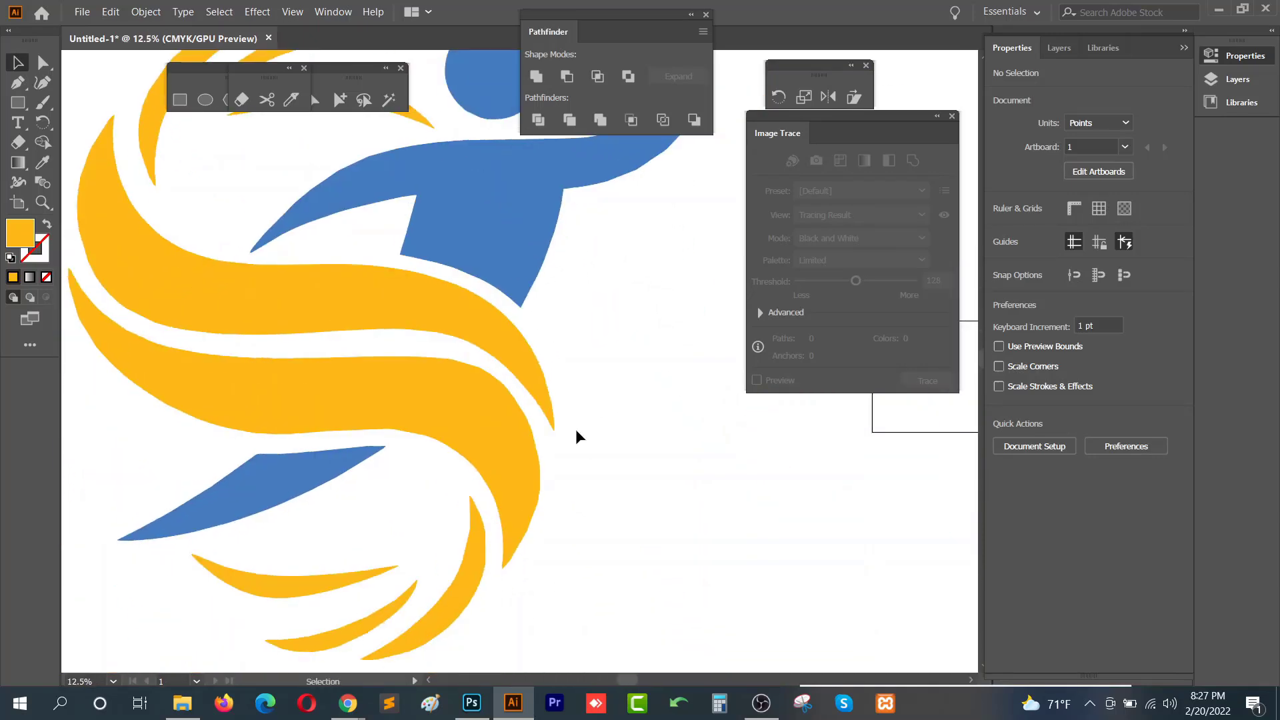
- Switch to File Explorer and bring education_logo.jpg from the Class 14 folder into the document beside the first logo
left_click(182, 703)
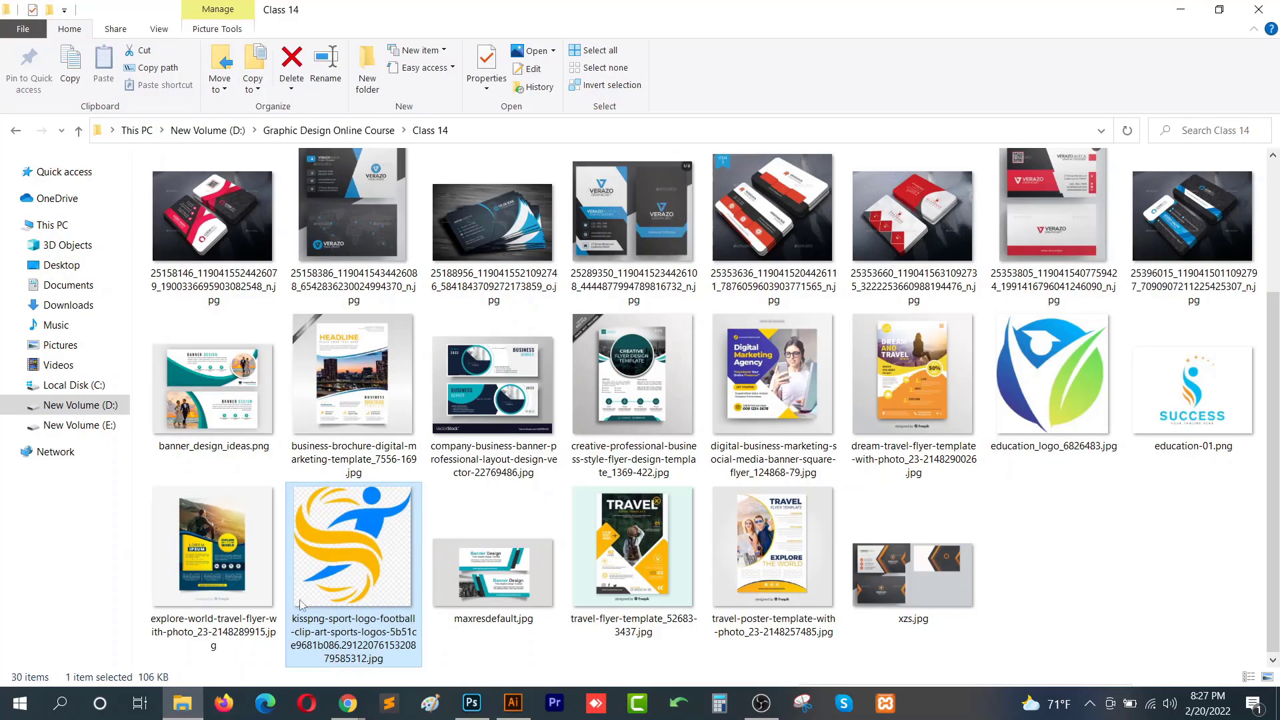
left_click_drag(1054, 380, 674, 407)
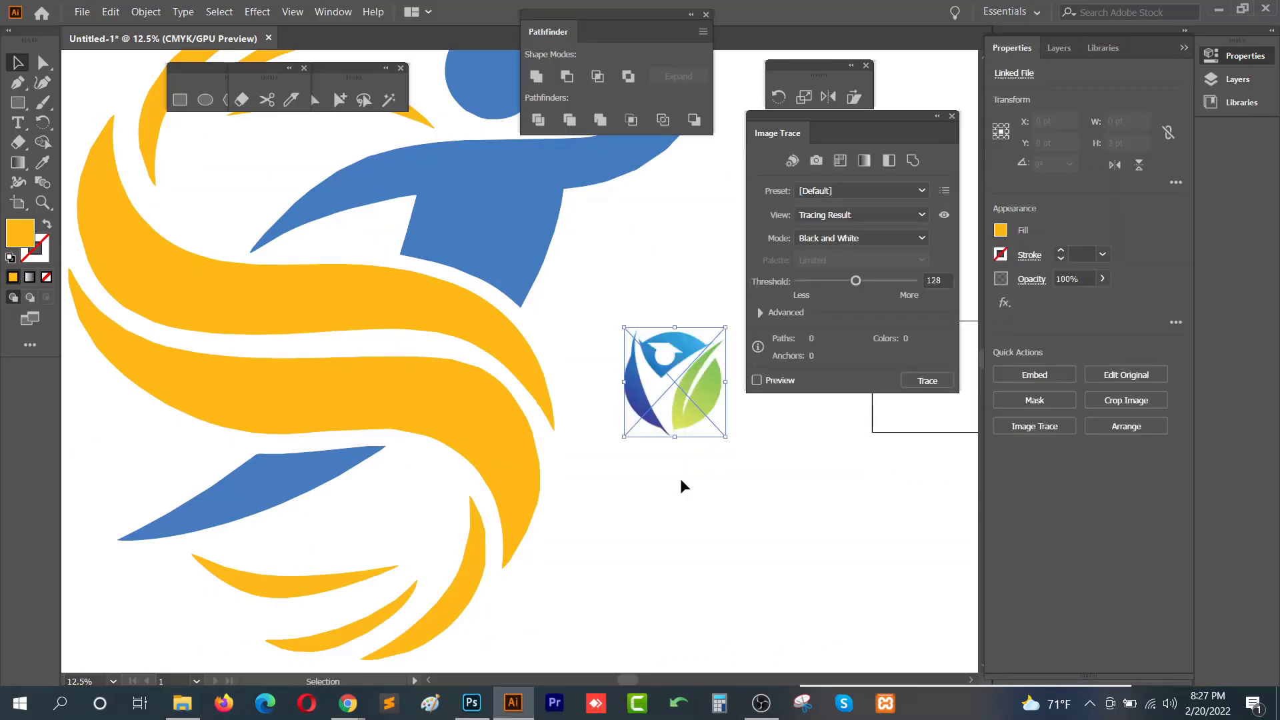
left_click_drag(683, 484, 588, 319)
- Embed the placed education logo and trace it with Image Trace in Color mode
scroll(588, 318, "up", 6)
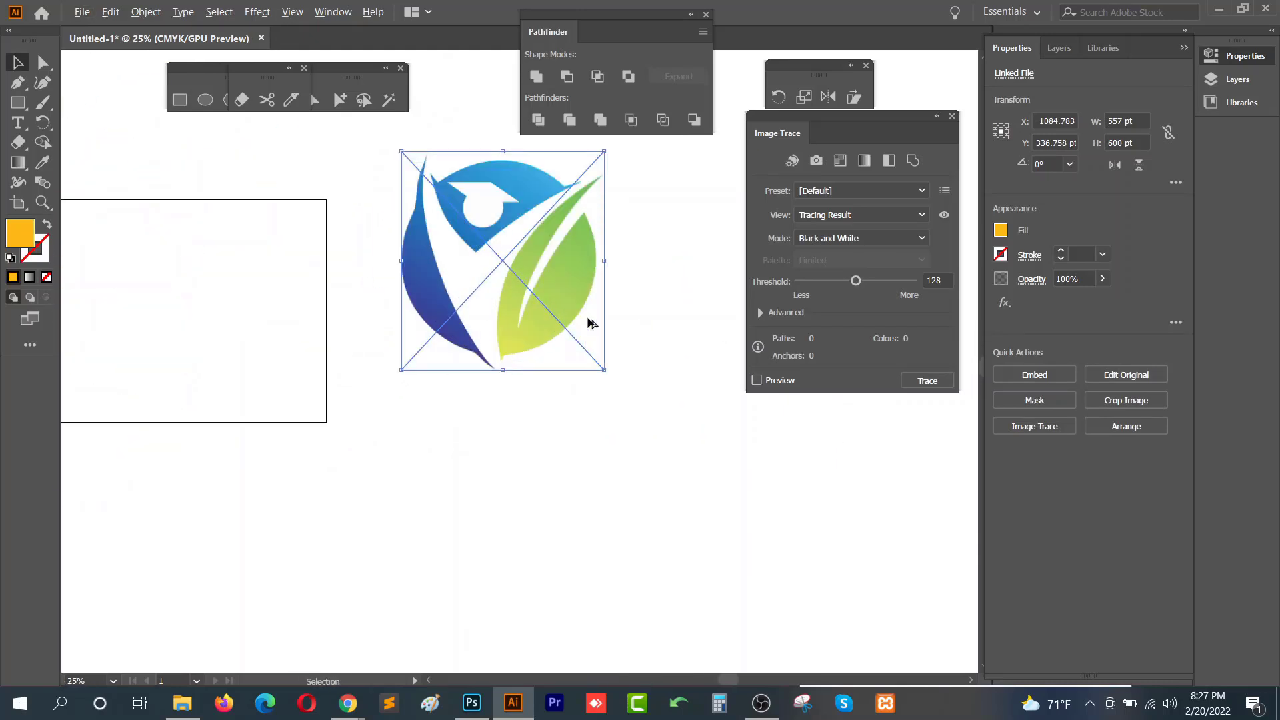
left_click_drag(532, 274, 575, 365)
left_click(1035, 375)
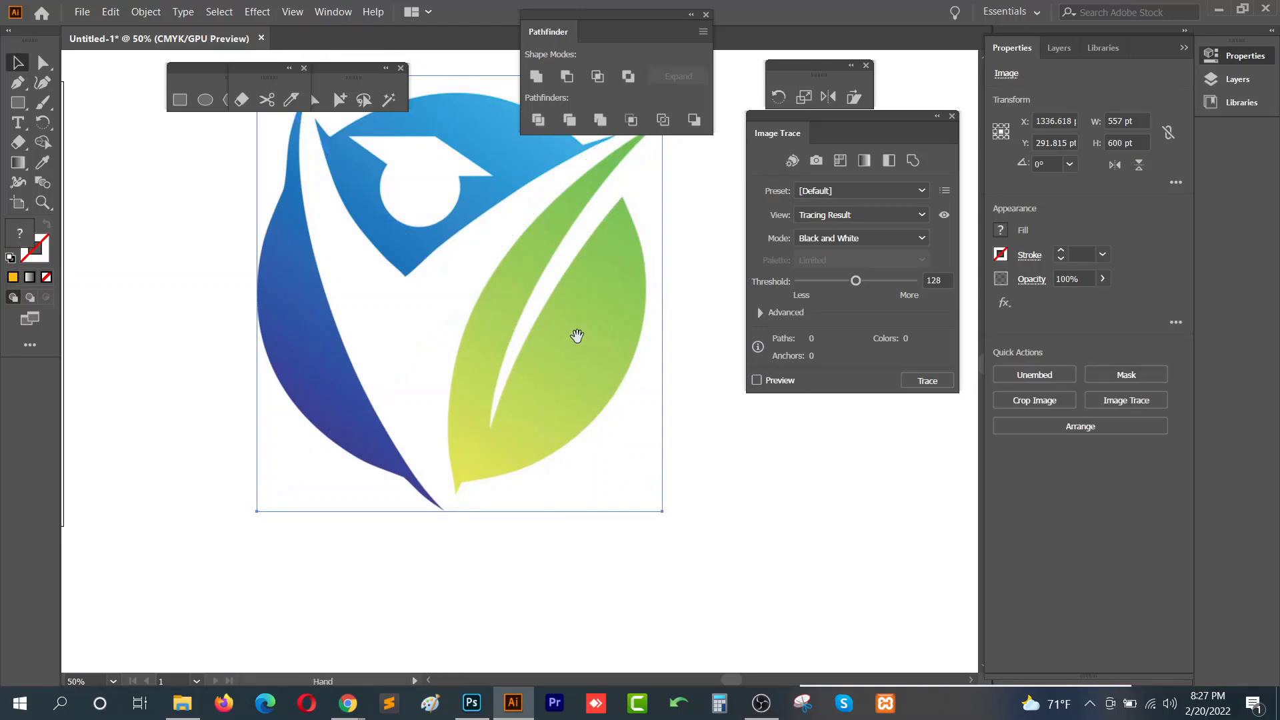
left_click(907, 238)
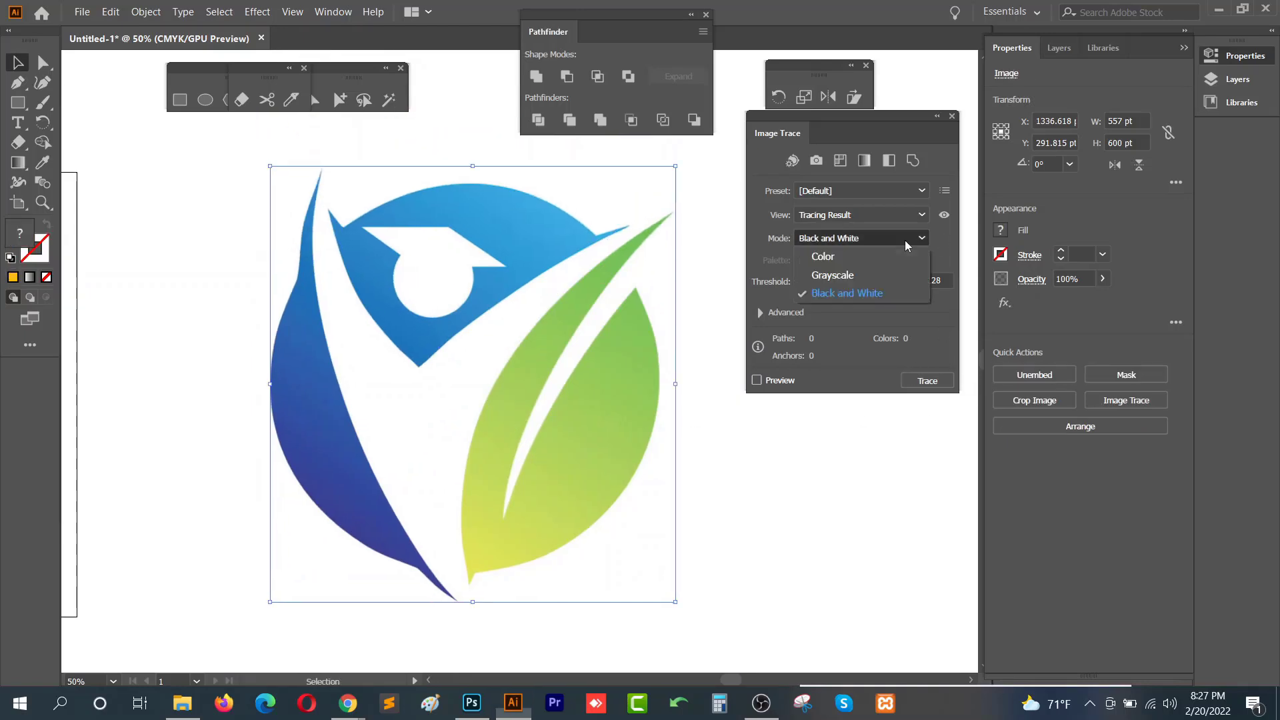
left_click(863, 257)
left_click(927, 381)
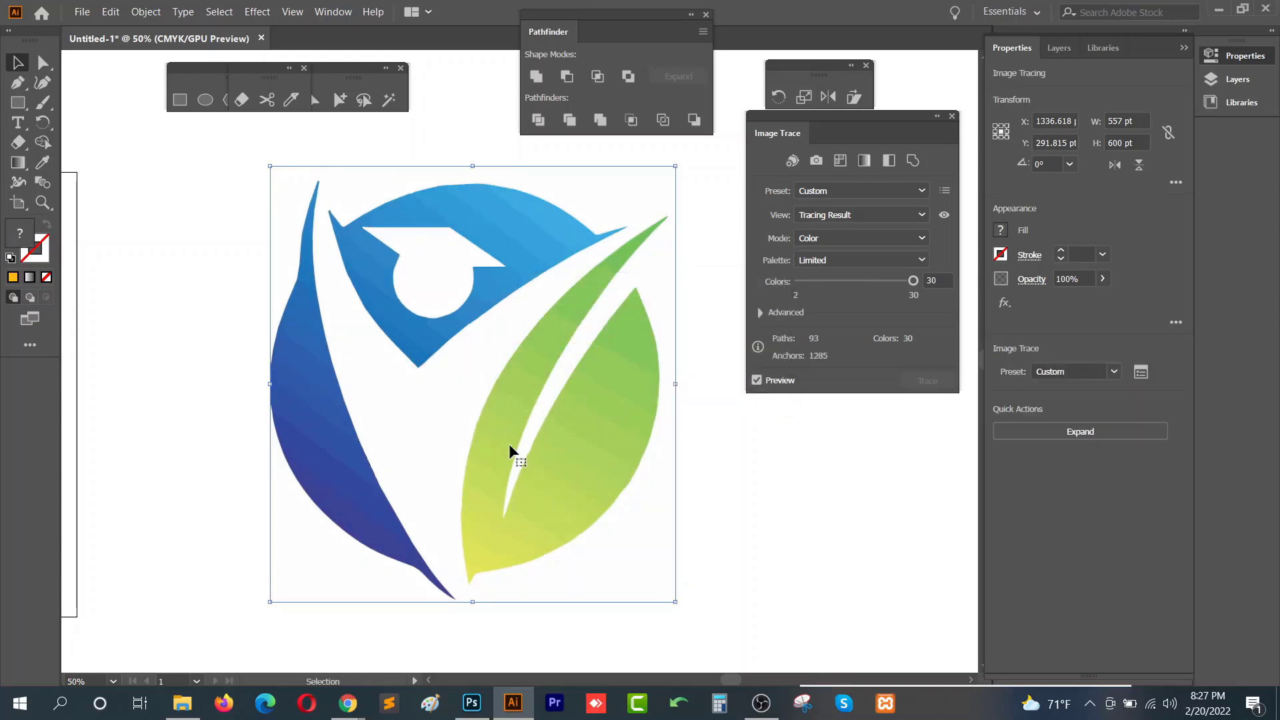
- Expand the tracing result of the education logo and ungroup the resulting paths
key("alt")
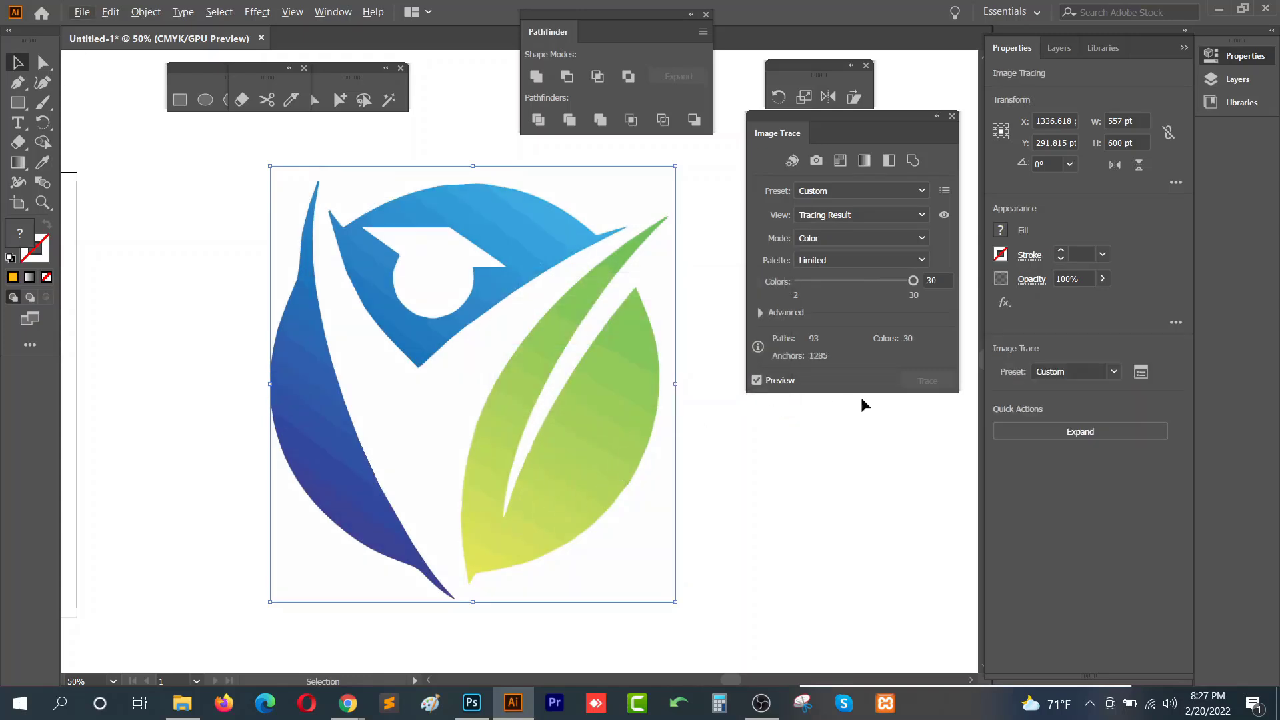
left_click(1106, 433)
right_click(598, 478)
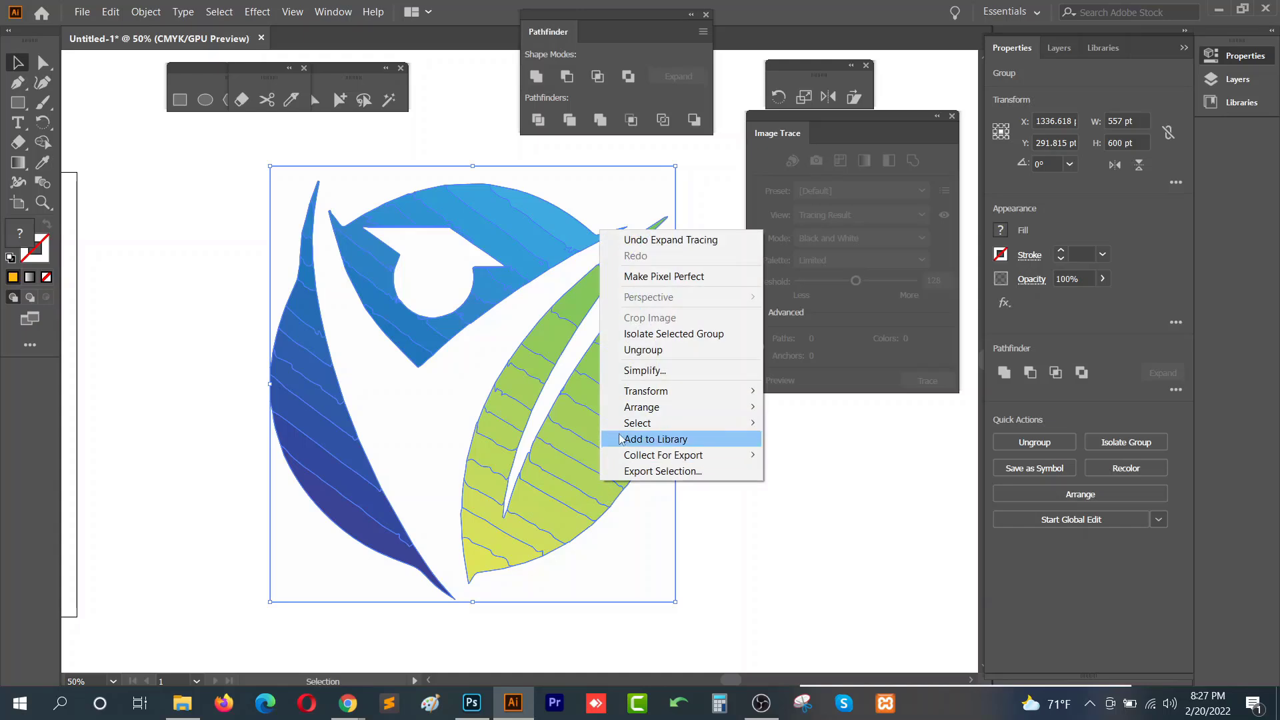
left_click(660, 350)
- Try dragging individual traced pieces of the green leaf apart, then undo the moves
scroll(522, 559, "up", 2)
scroll(522, 559, "up", 2)
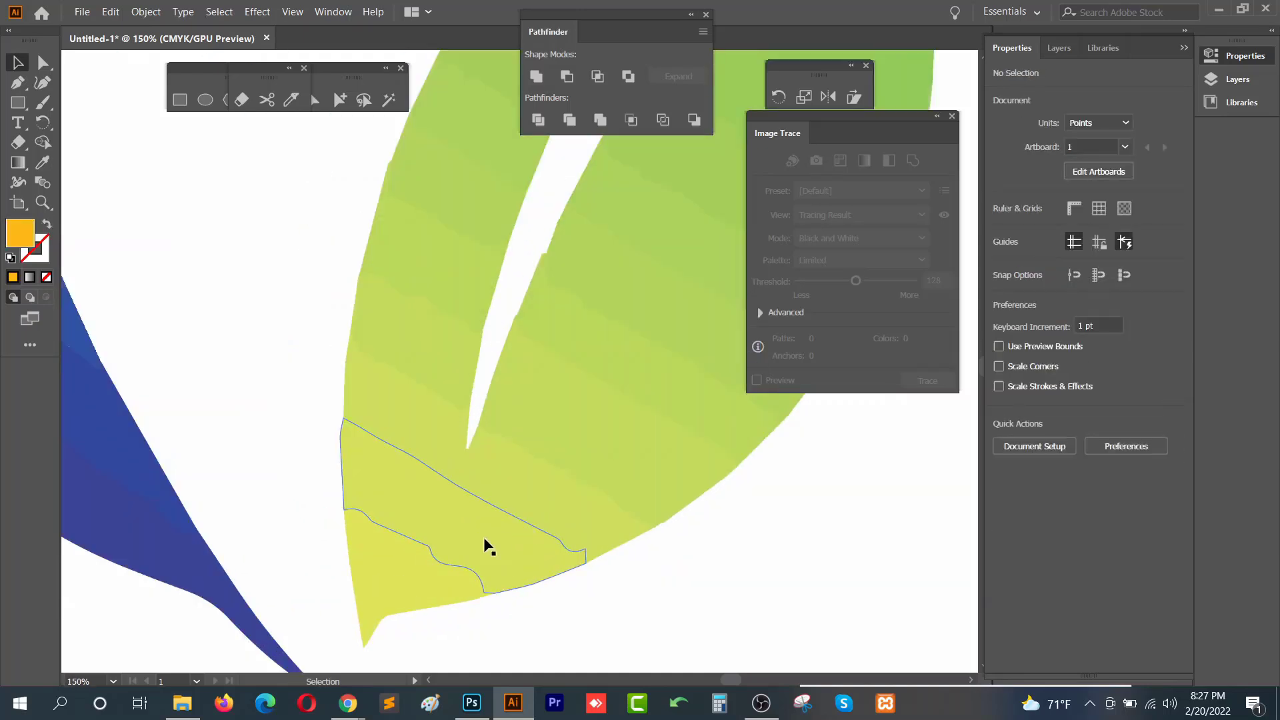
left_click(419, 589)
key("space")
left_click_drag(457, 558, 362, 572)
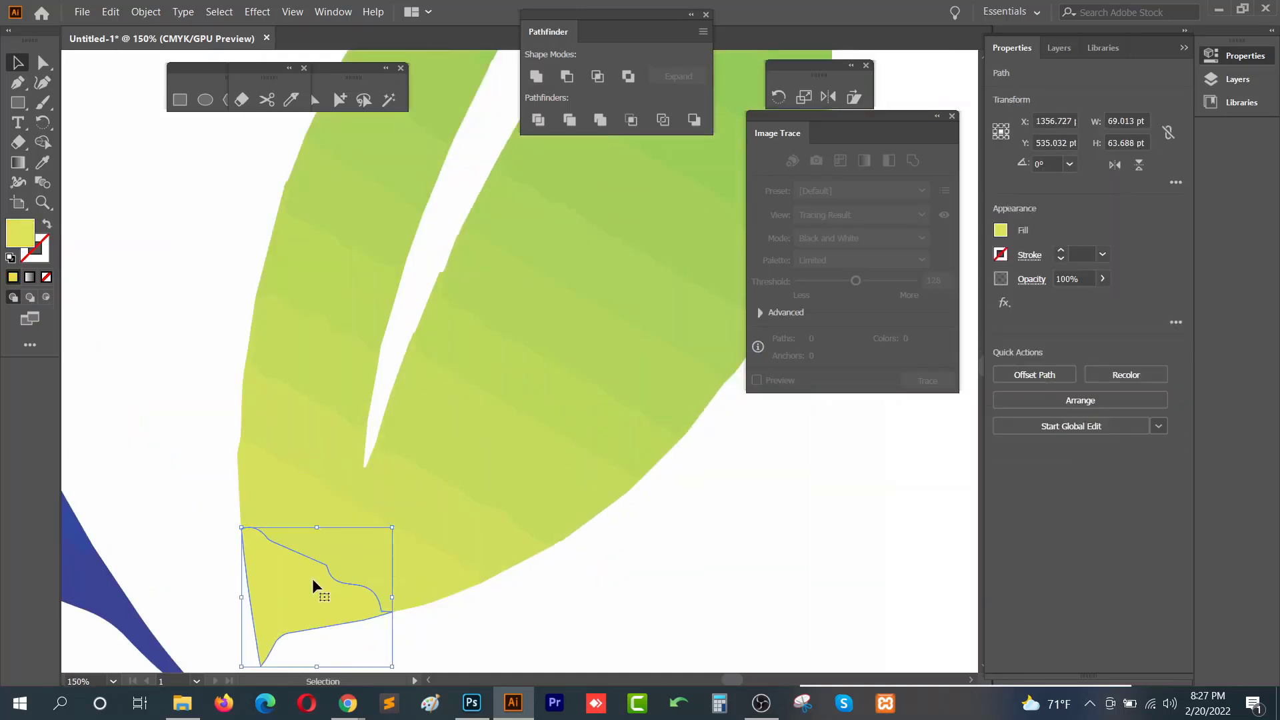
scroll(312, 578, "down", 1)
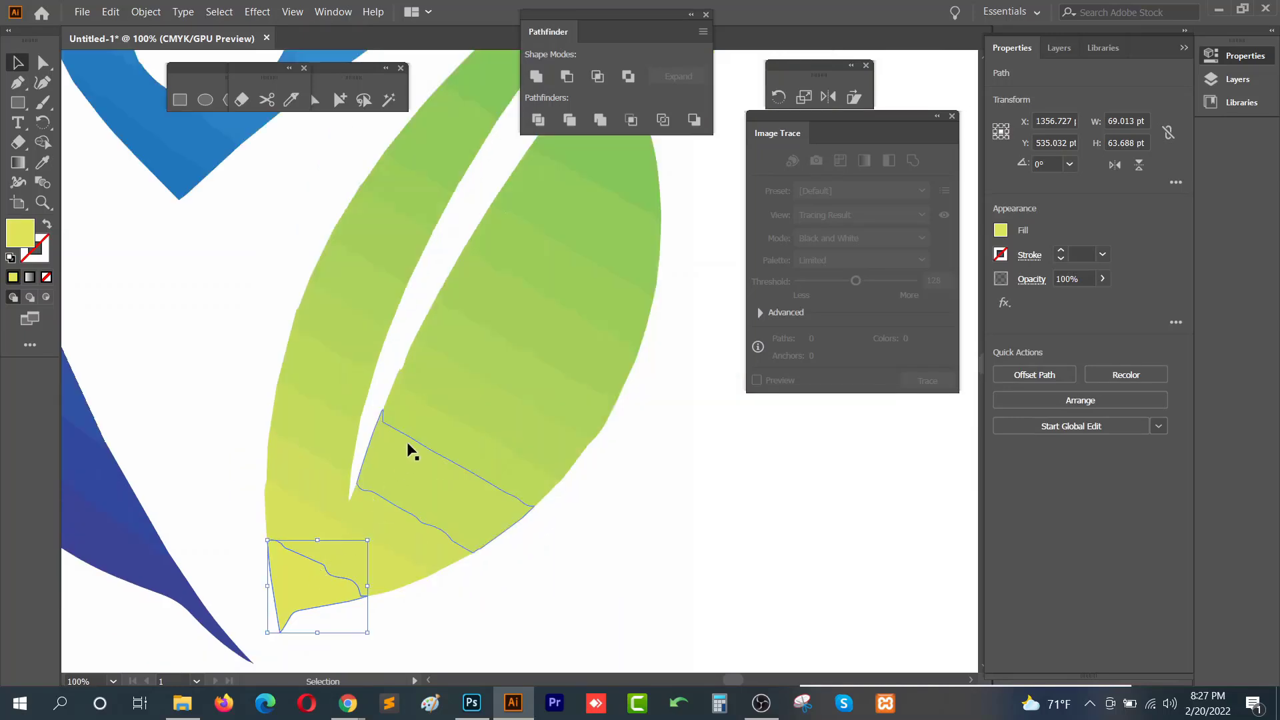
left_click(373, 526)
left_click(412, 486)
left_click_drag(448, 436, 634, 519)
left_click_drag(541, 406, 603, 435)
left_click_drag(559, 348, 618, 379)
left_click_drag(575, 276, 623, 316)
key("ctrl+z")
key("ctrl+z")
key("ctrl+z")
key("ctrl+z")
key("ctrl+z")
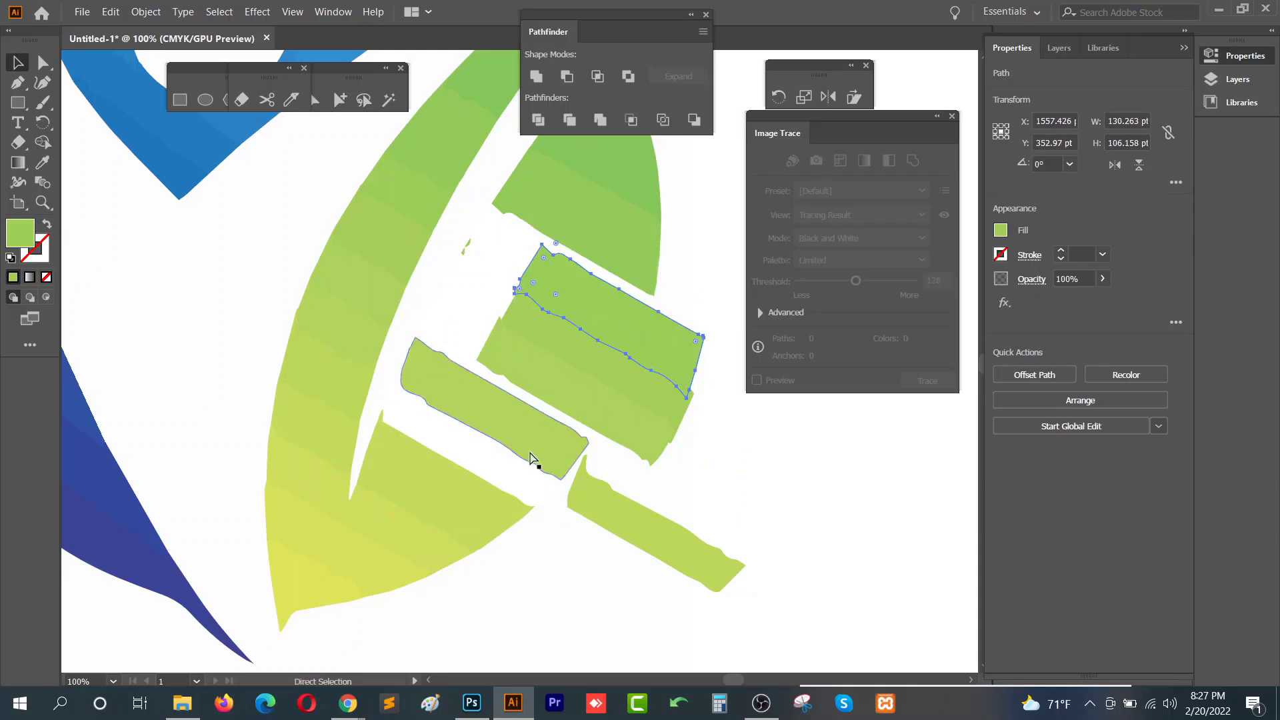
- Select the logo's compound path and display its anchor points with Direct Selection
left_click(562, 535)
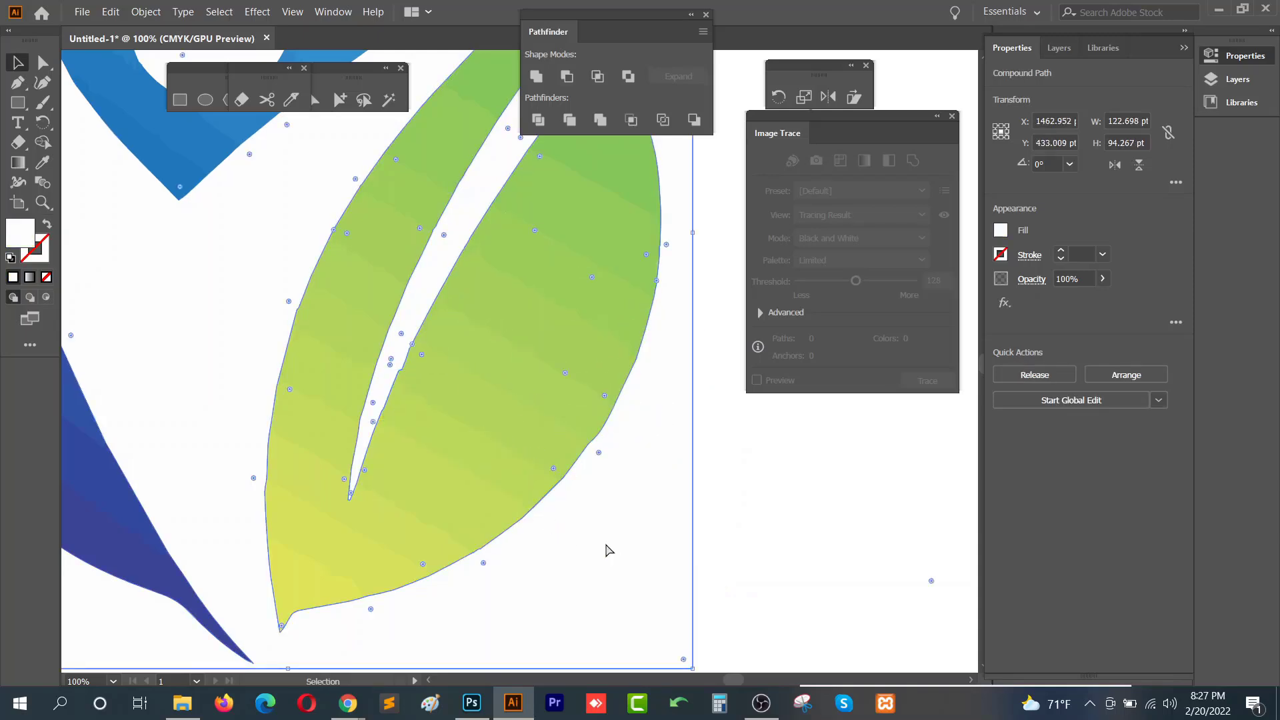
scroll(539, 452, "down", 2)
left_click_drag(582, 451, 564, 481)
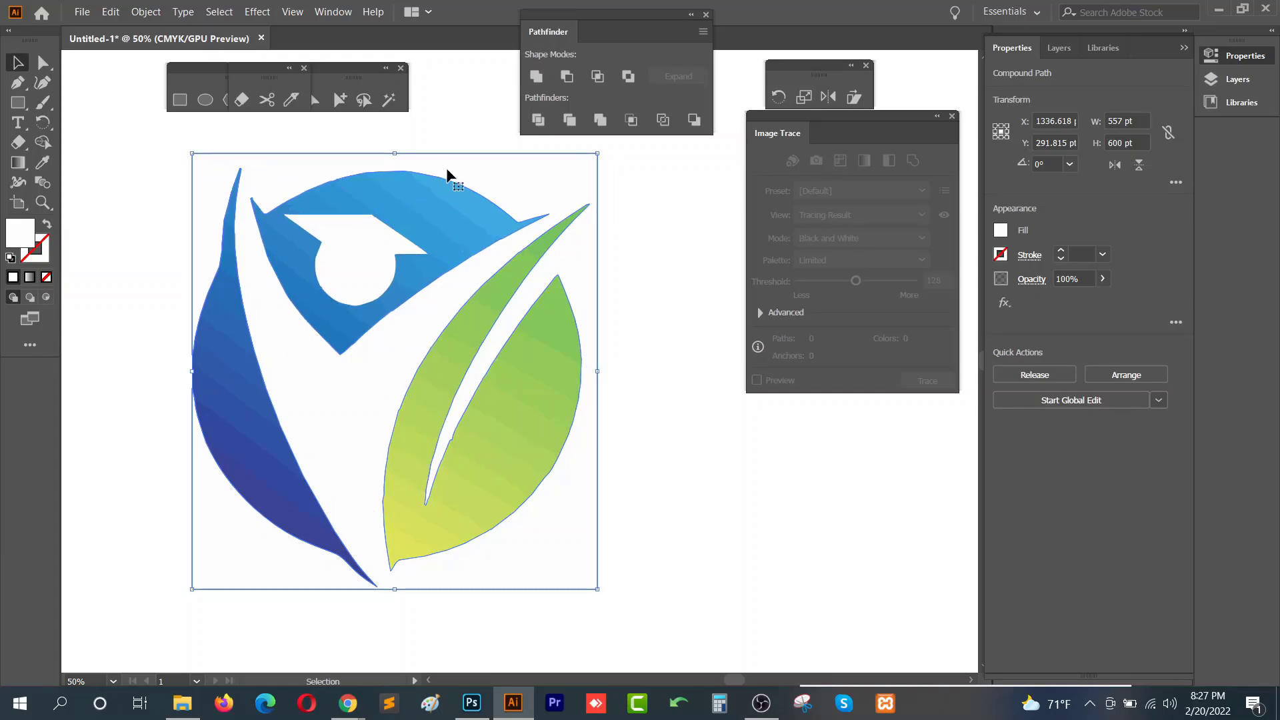
left_click_drag(449, 178, 446, 211)
left_click_drag(527, 281, 556, 314)
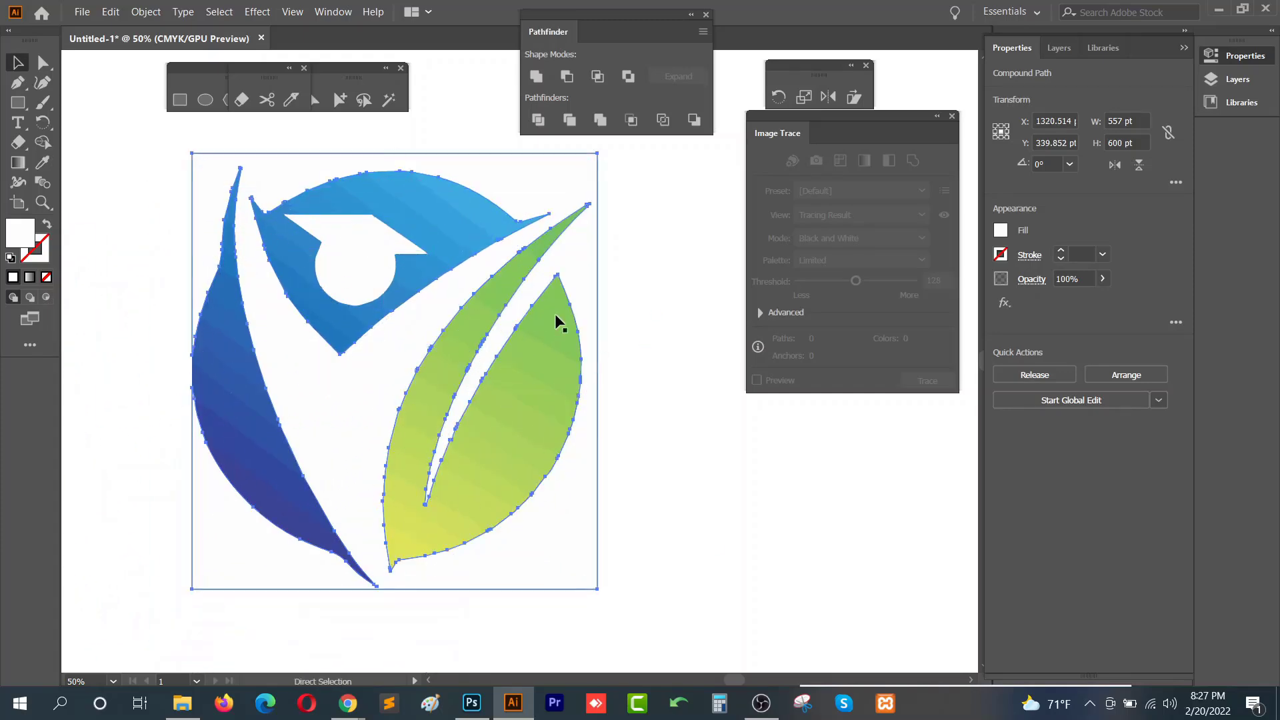
- Delete the traced education logo from the canvas
scroll(579, 400, "down", 2)
left_click_drag(608, 351, 606, 387)
scroll(605, 307, "down", 1)
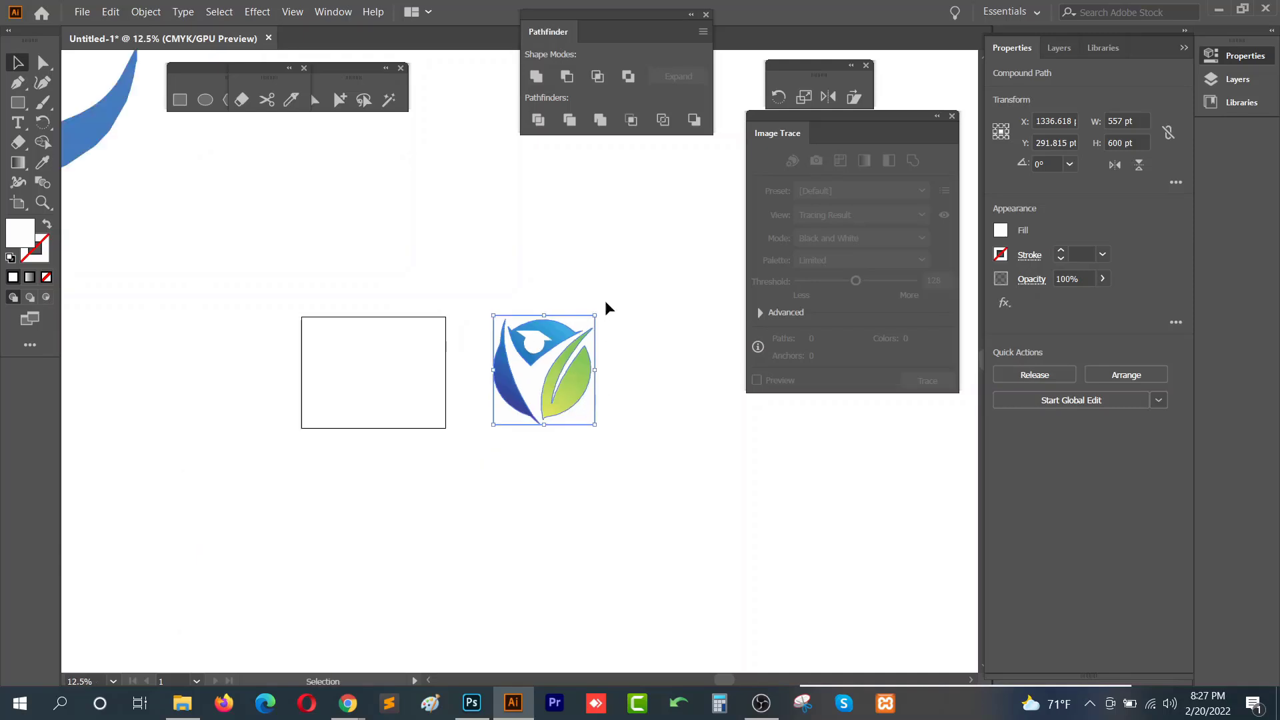
left_click_drag(634, 258, 446, 505)
key("Delete")
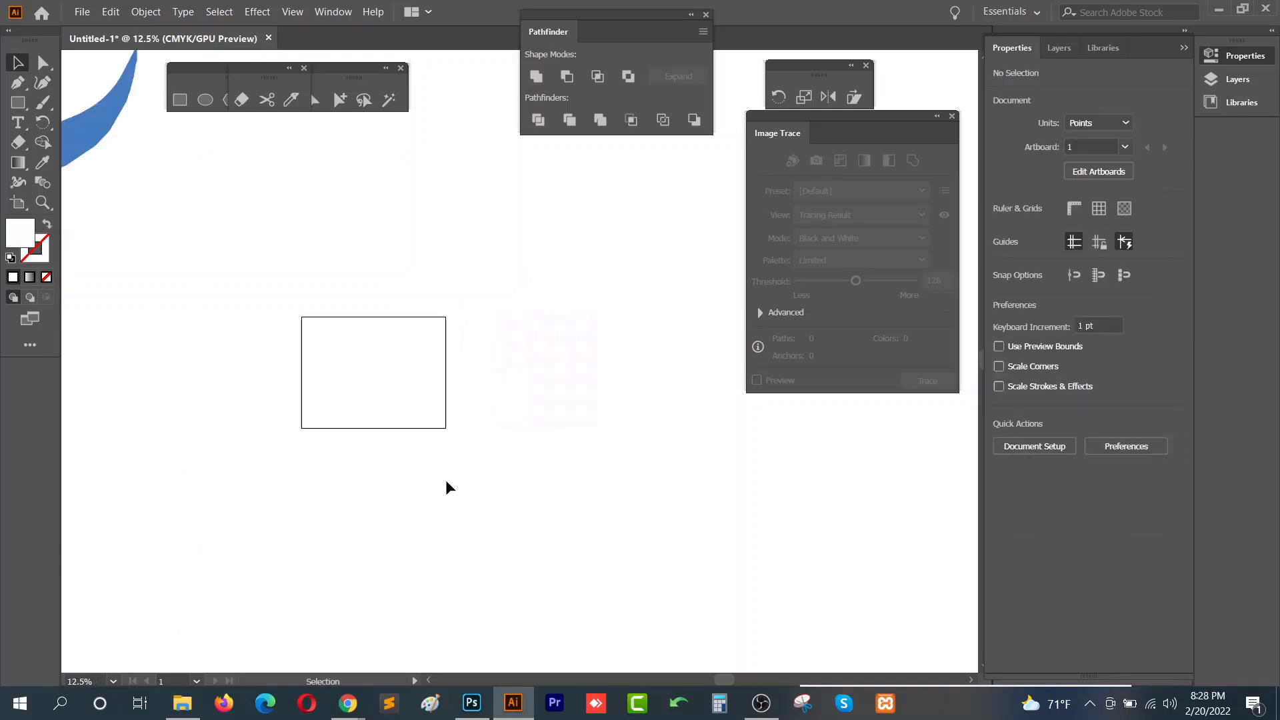
- Select the whole sport logo artwork and delete it from the canvas
left_click_drag(432, 443, 623, 543)
scroll(398, 511, "down", 1)
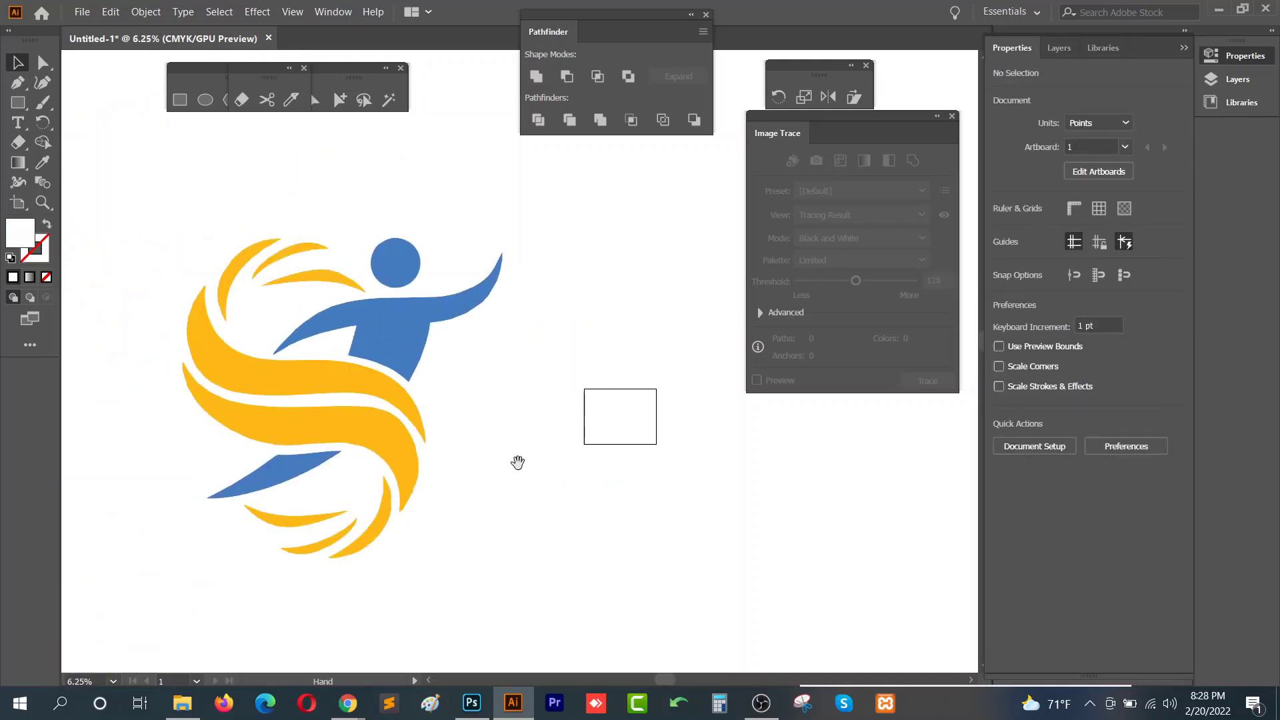
left_click_drag(573, 181, 160, 595)
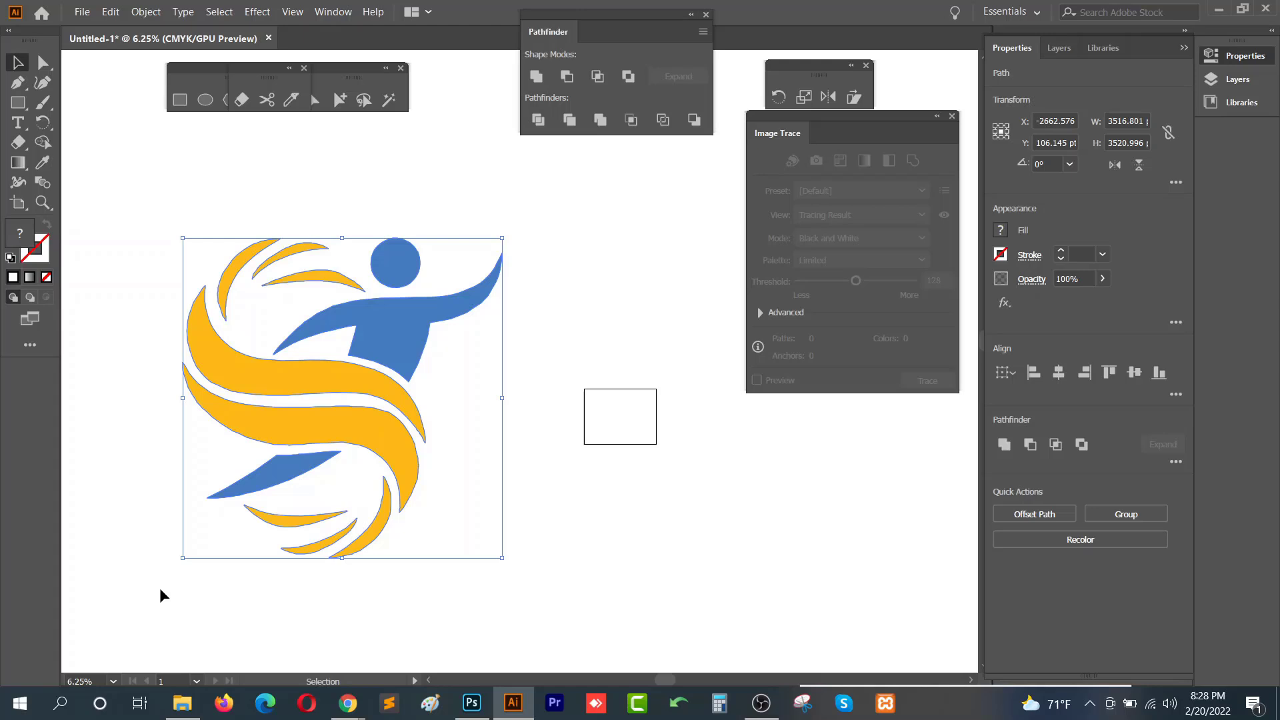
left_click(162, 383)
left_click_drag(156, 241, 586, 564)
key("Delete")
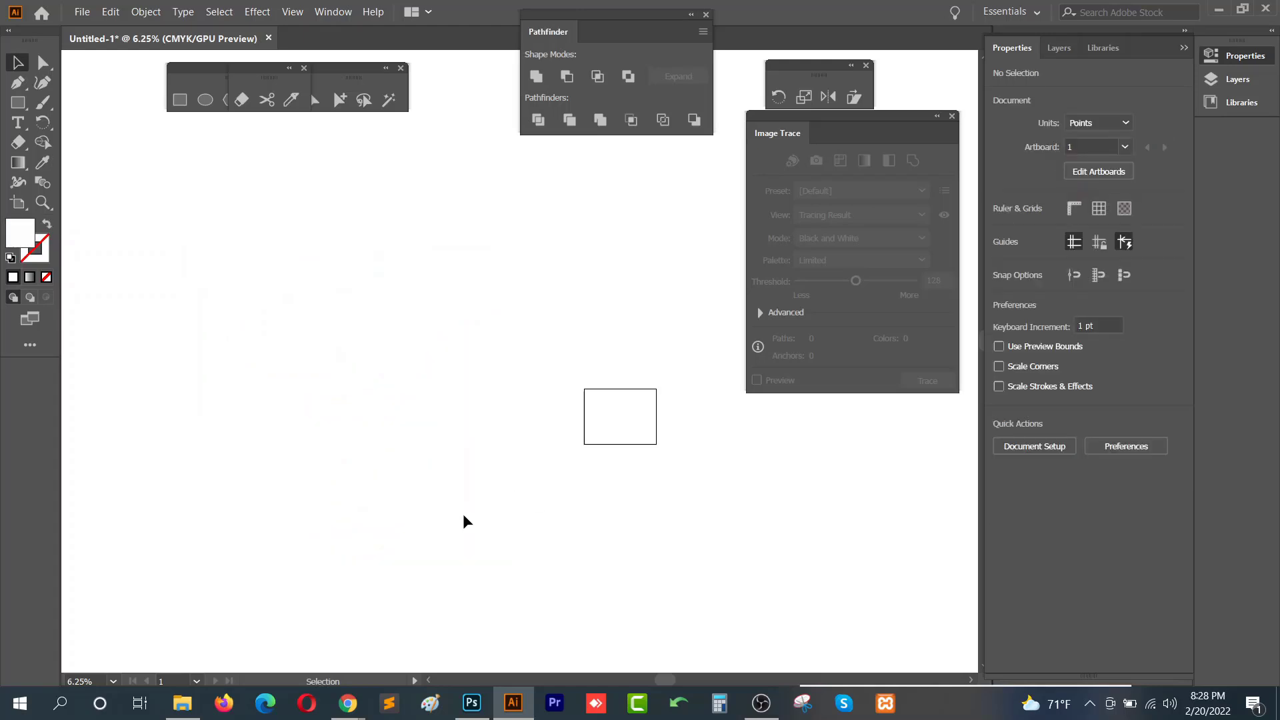
- Rearrange the floating tool panel and move the Image Trace panel beside the artboard
scroll(576, 456, "up", 4)
left_click_drag(704, 294, 367, 380)
scroll(367, 377, "up", 1)
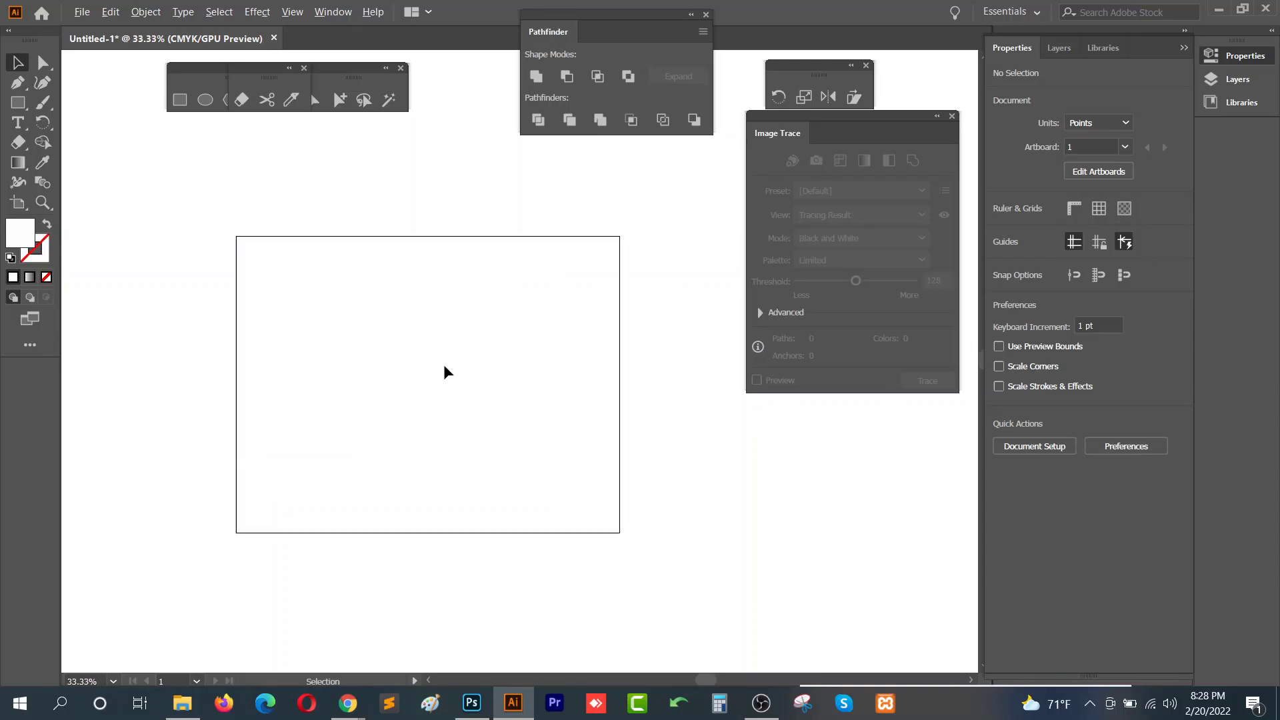
scroll(443, 364, "up", 1)
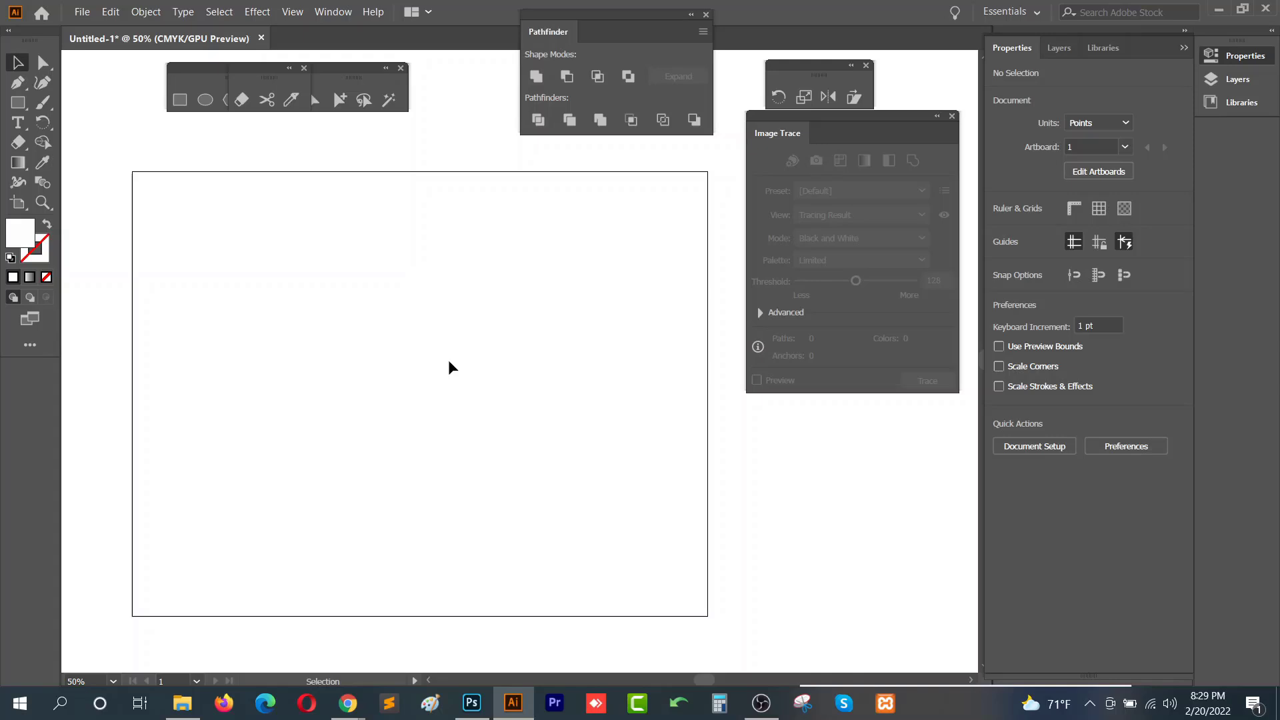
left_click_drag(256, 80, 437, 83)
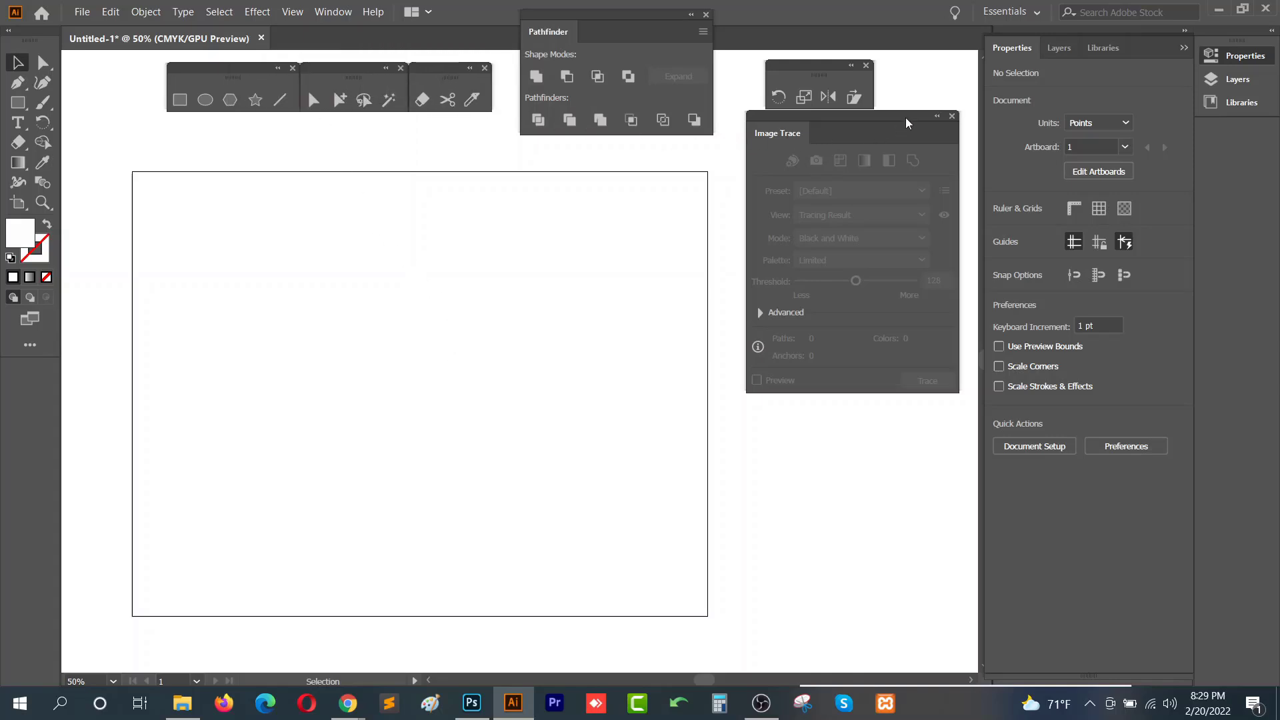
left_click_drag(905, 117, 1033, 66)
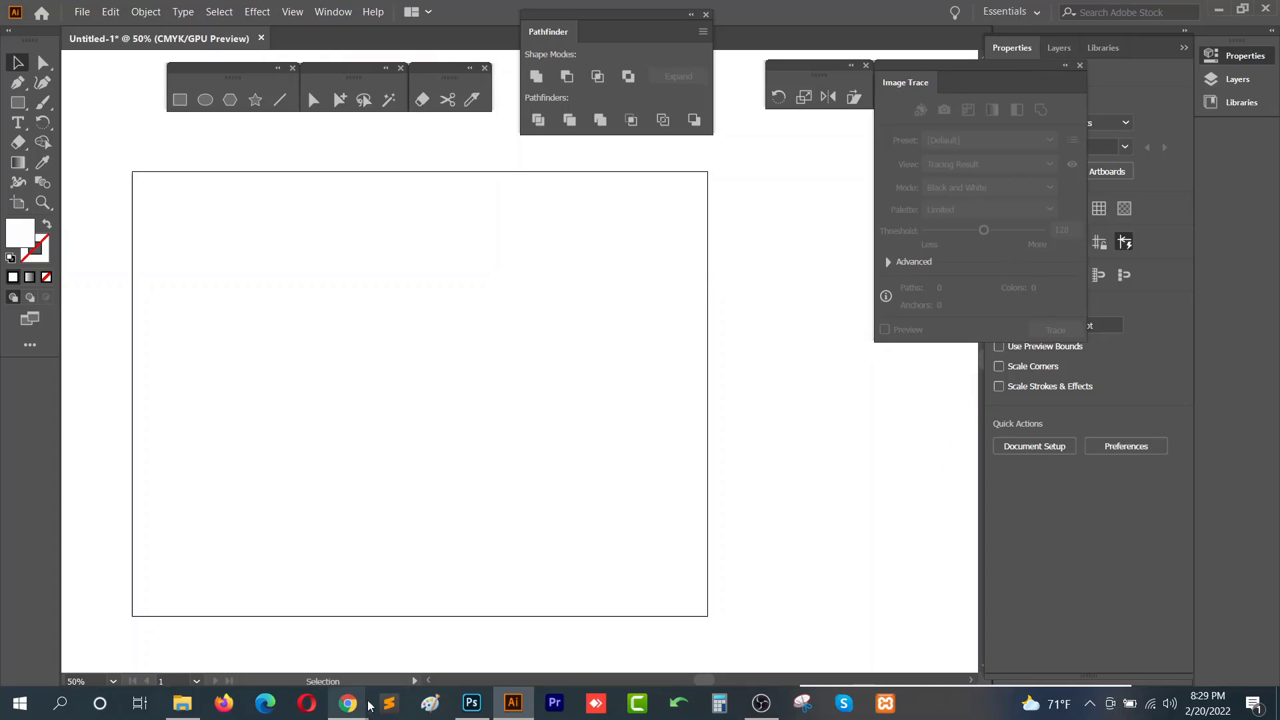
mouse_move(348, 703)
left_click(252, 634)
left_click(323, 16)
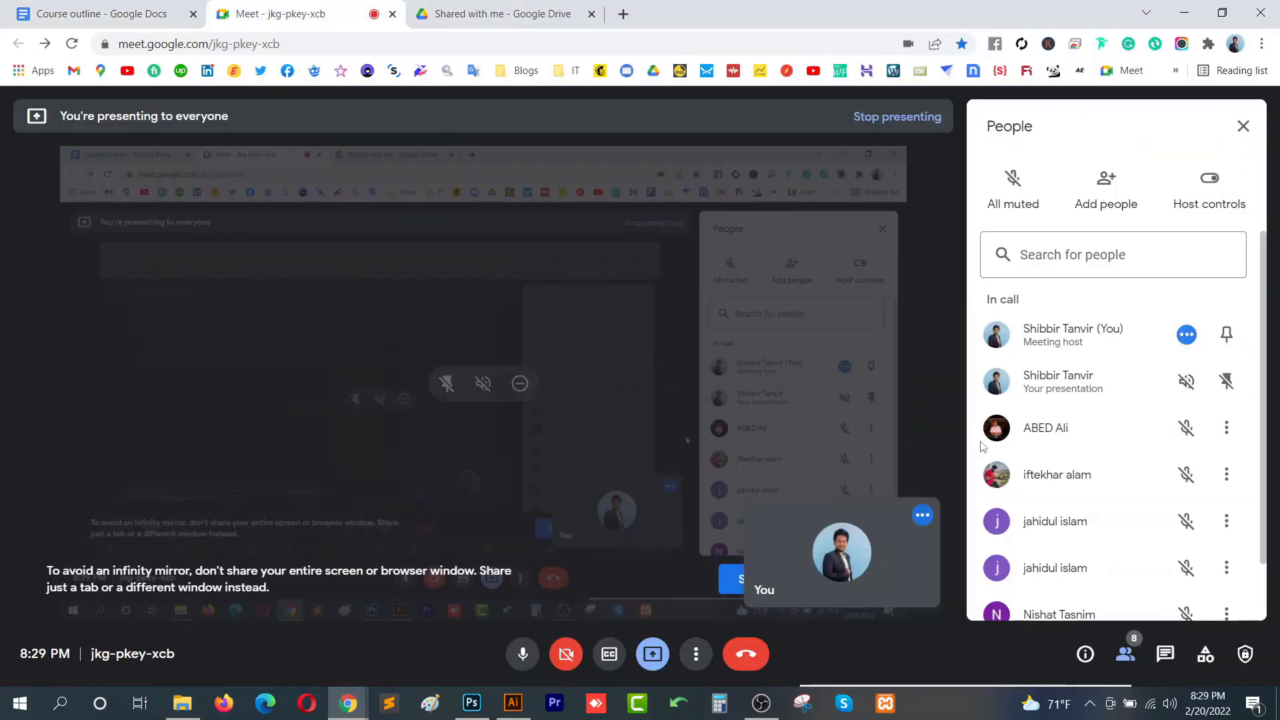
scroll(1115, 442, "down", 2)
scroll(1115, 442, "up", 2)
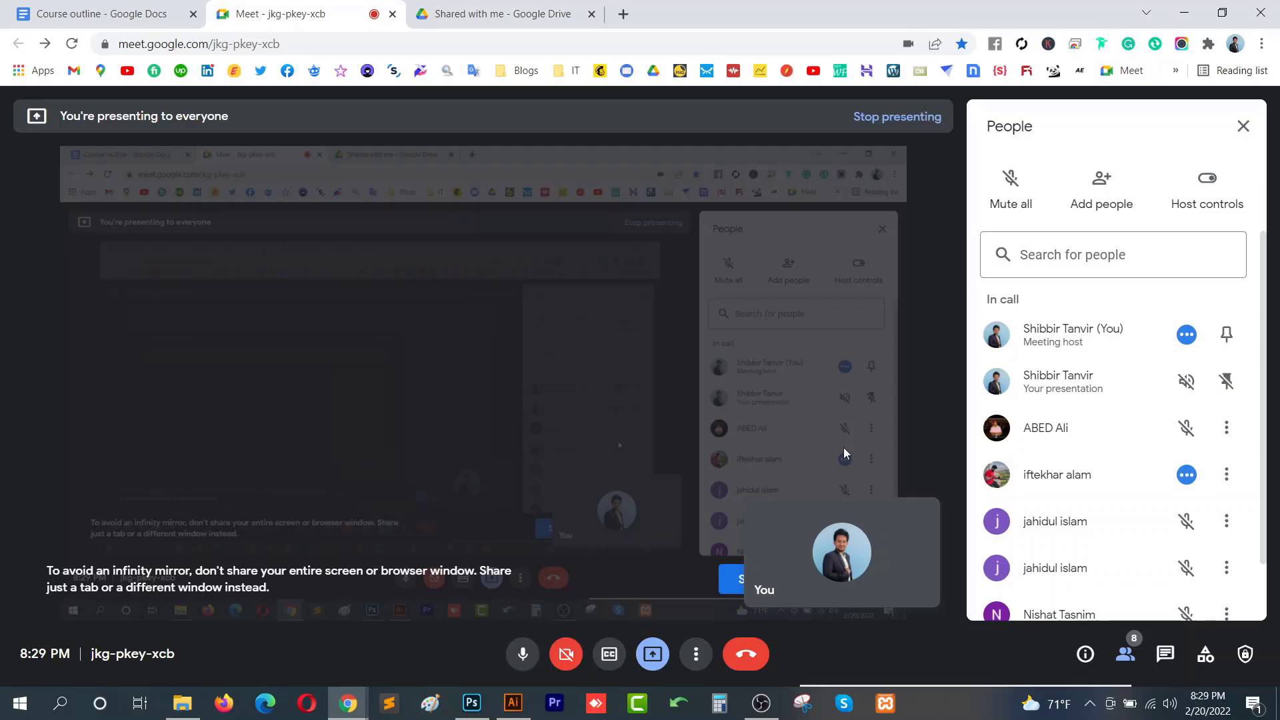
left_click(503, 706)
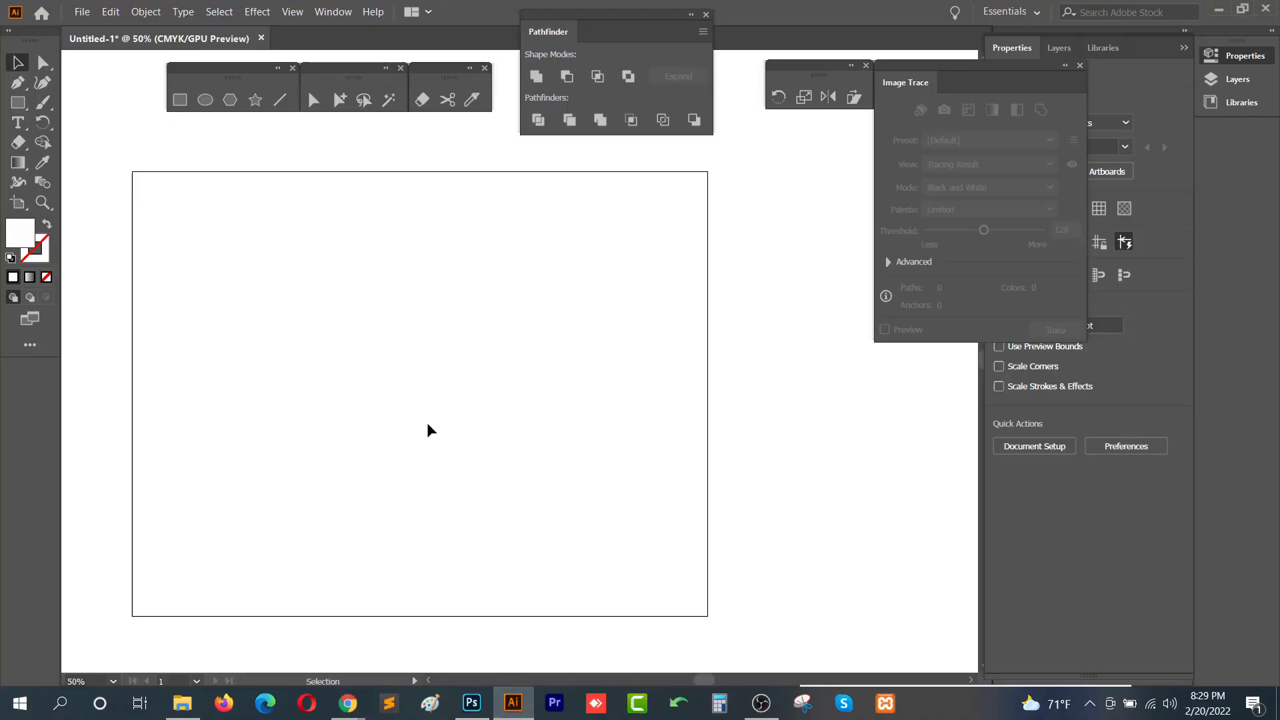
- Bring education_logo_6826483.jpg from the Class 14 folder onto the artboard and place it
left_click(184, 704)
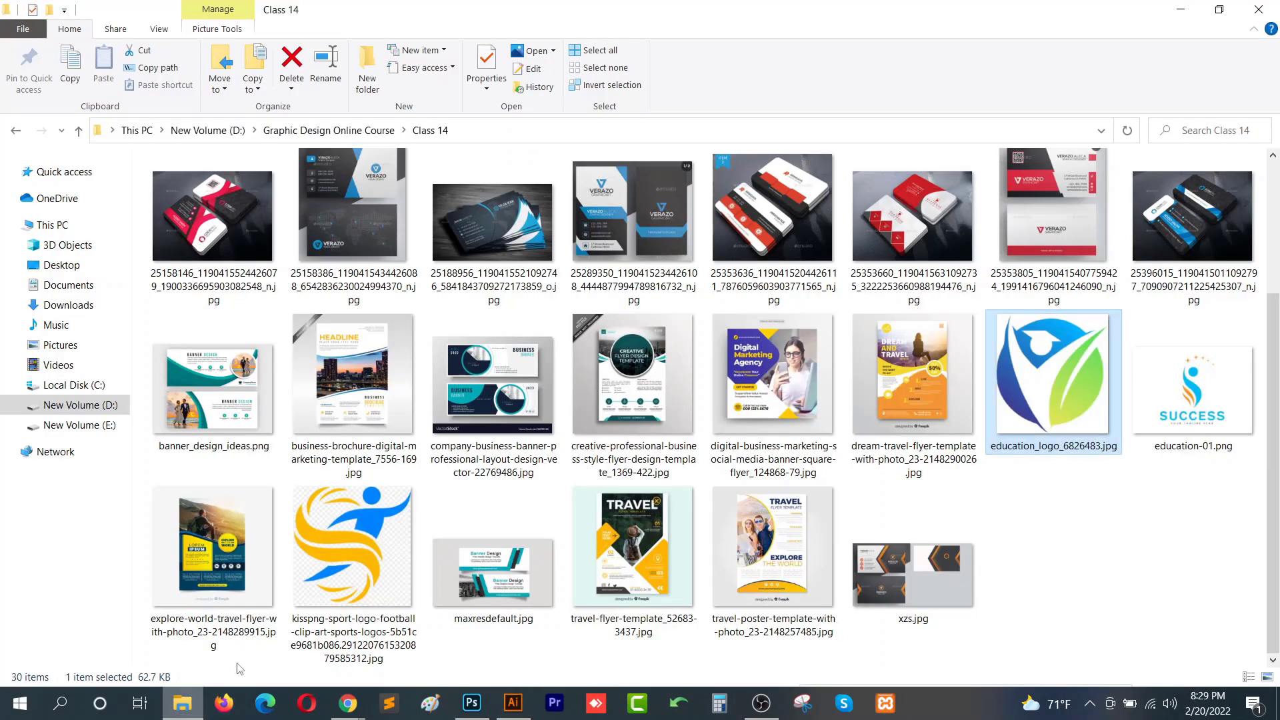
left_click(323, 557)
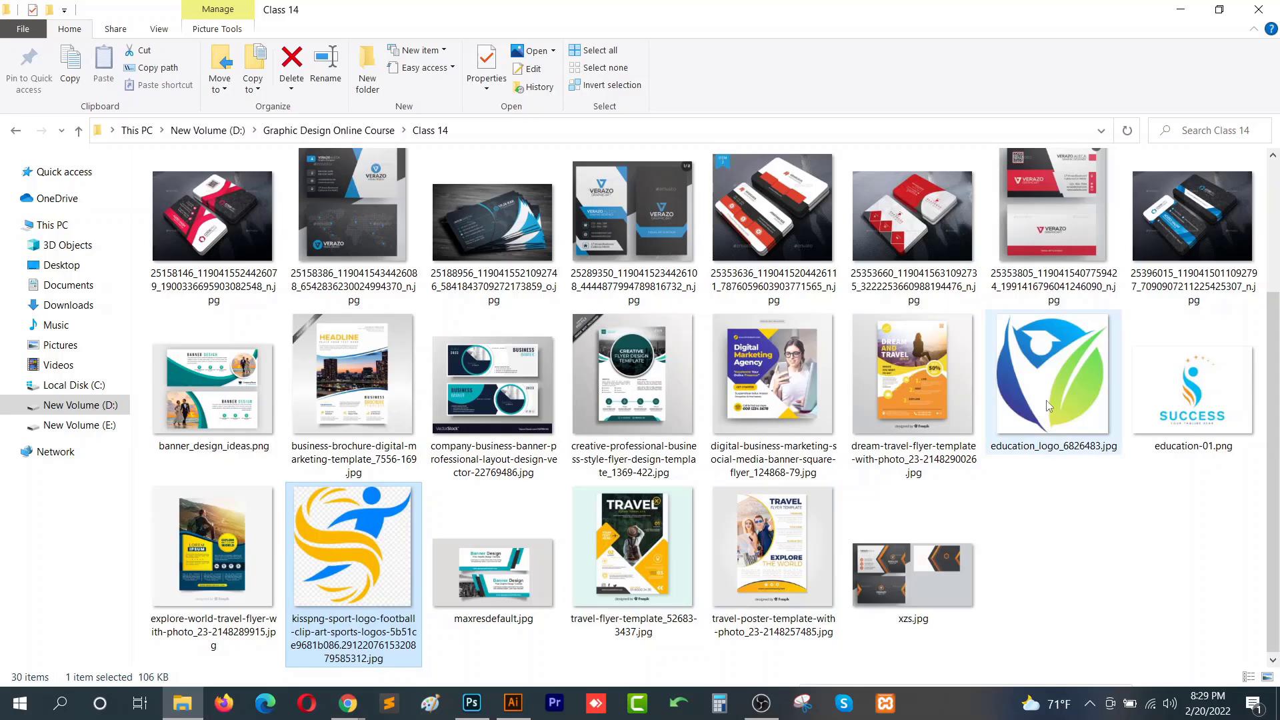
left_click_drag(1049, 407, 477, 459)
left_click_drag(463, 412, 407, 307)
left_click_drag(601, 487, 601, 487)
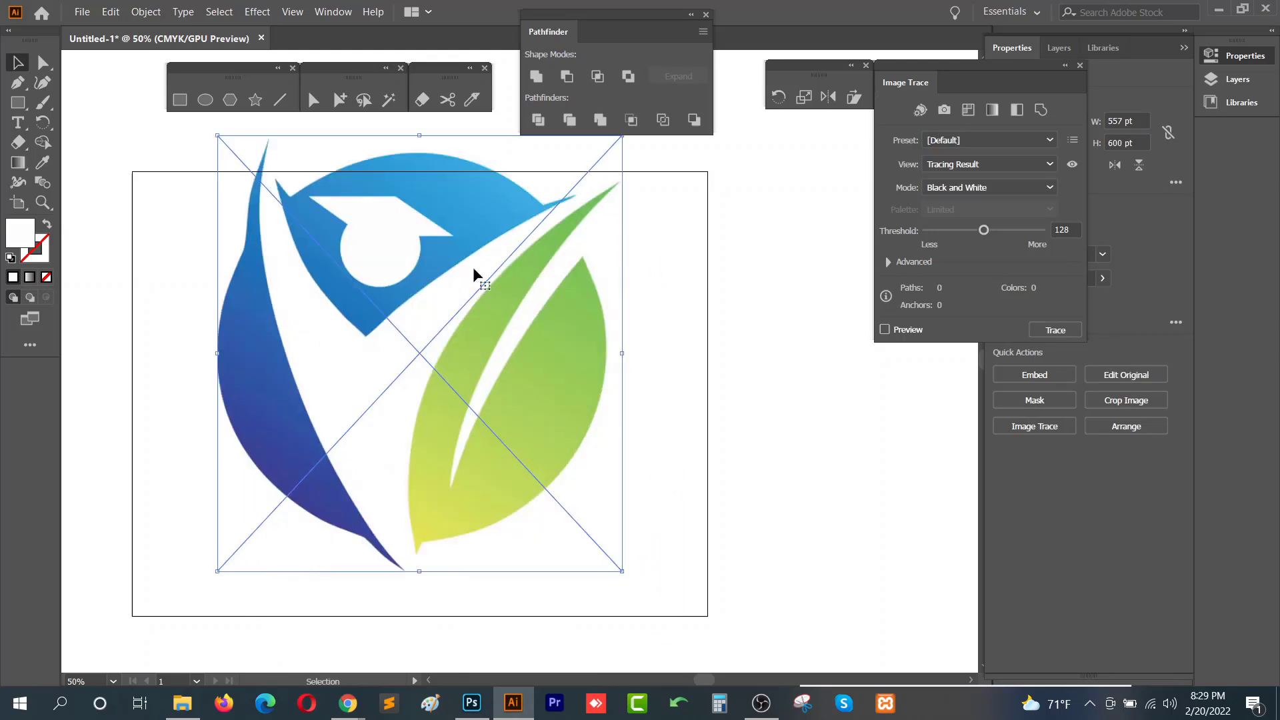
- Embed the placed education logo and center it within the artboard
left_click(1035, 375)
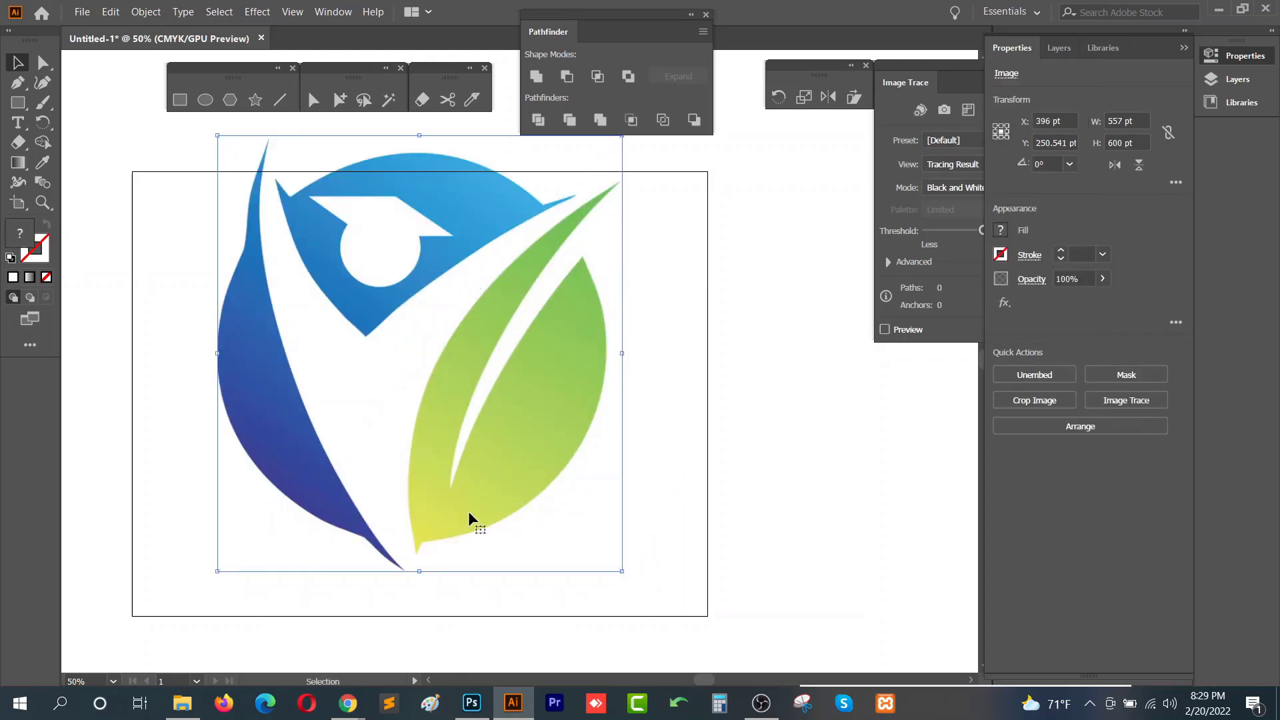
left_click_drag(497, 442, 483, 476)
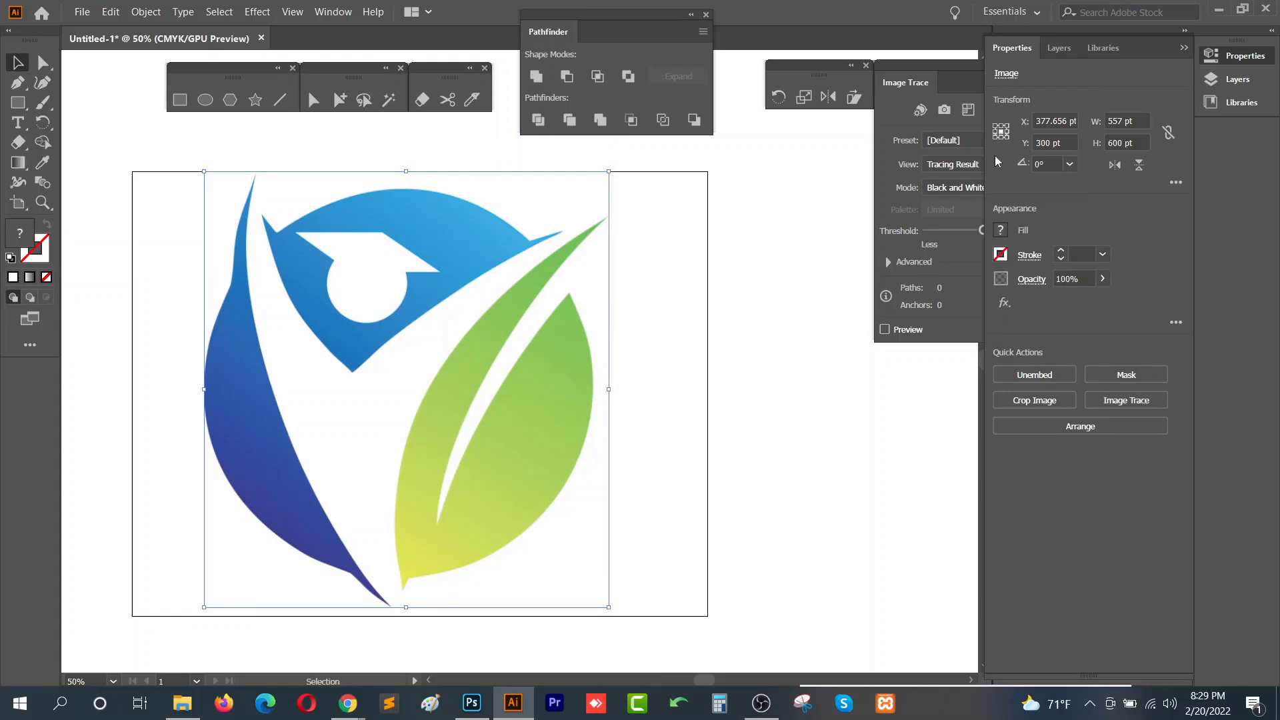
left_click_drag(959, 72, 849, 82)
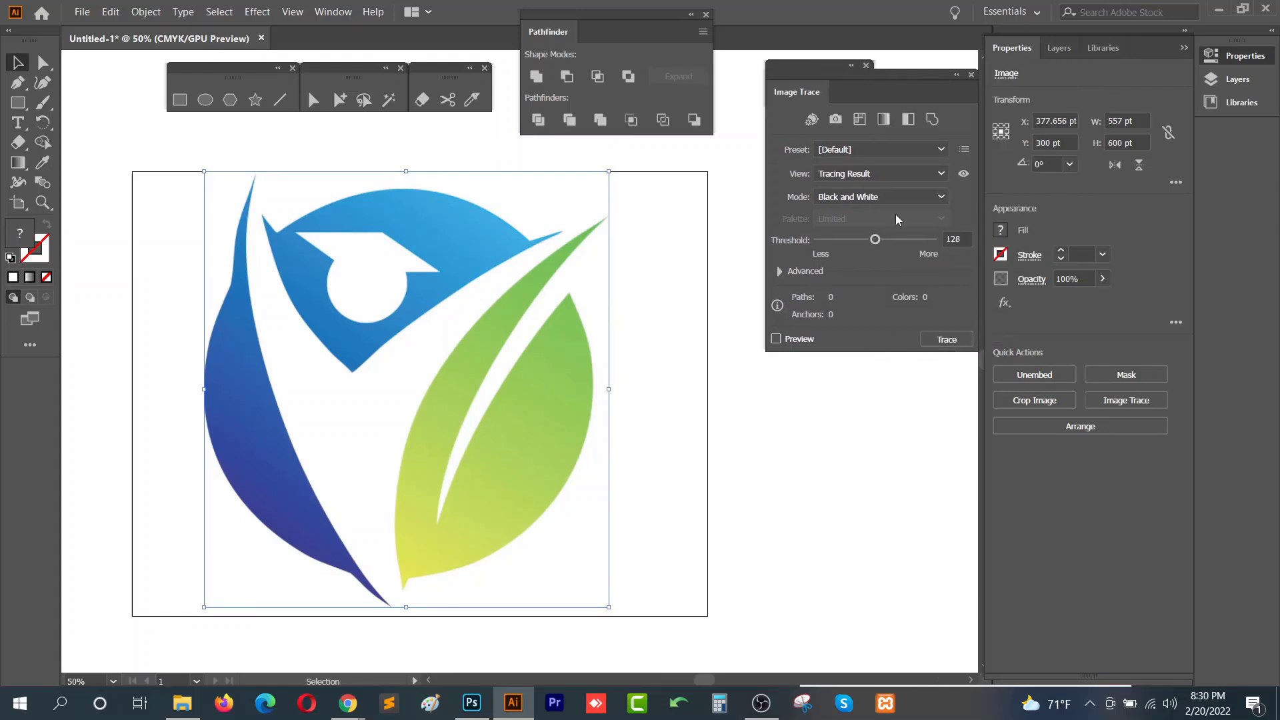
- Trace the education logo with Image Trace in Color mode and expand the tracing result
left_click(894, 196)
left_click(875, 216)
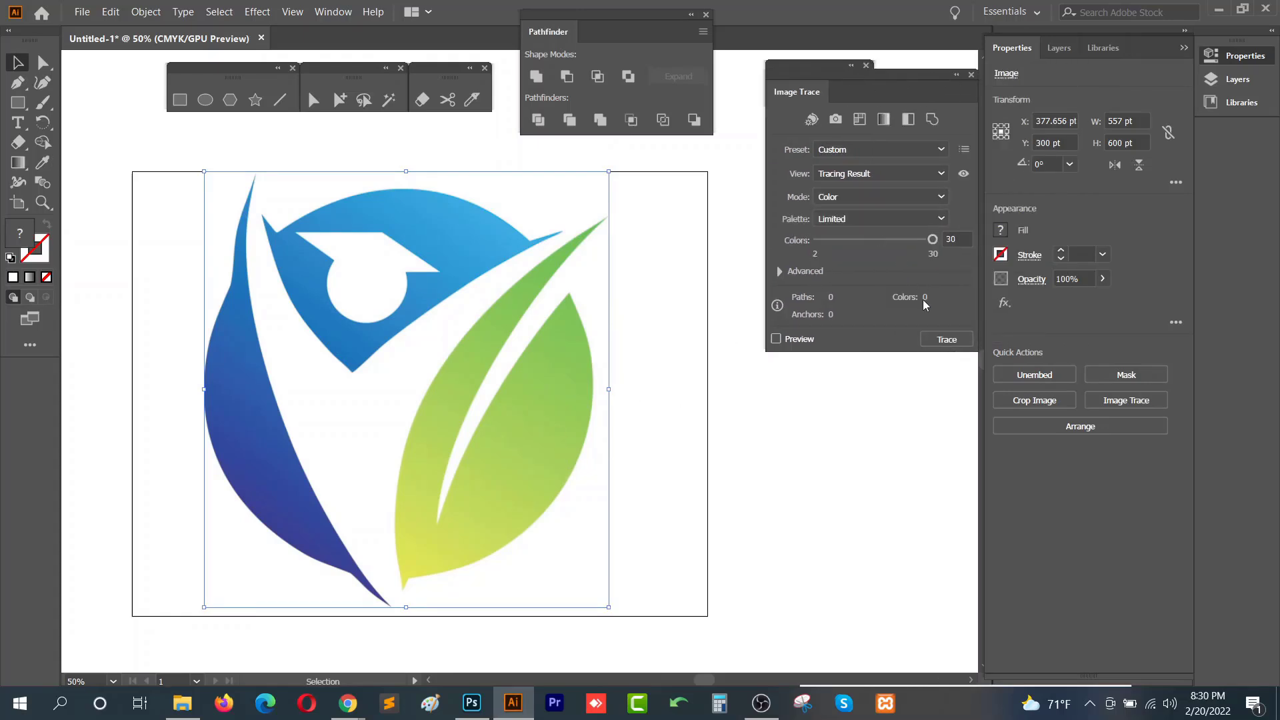
left_click(950, 343)
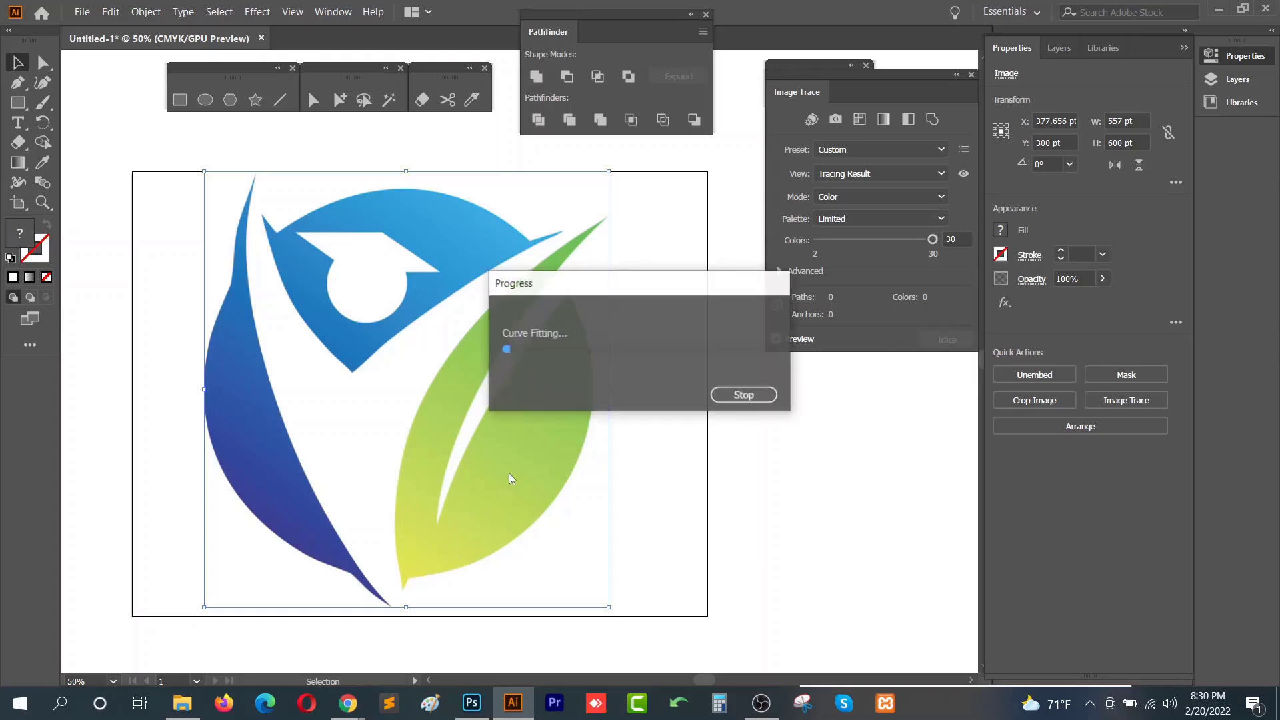
left_click(1078, 431)
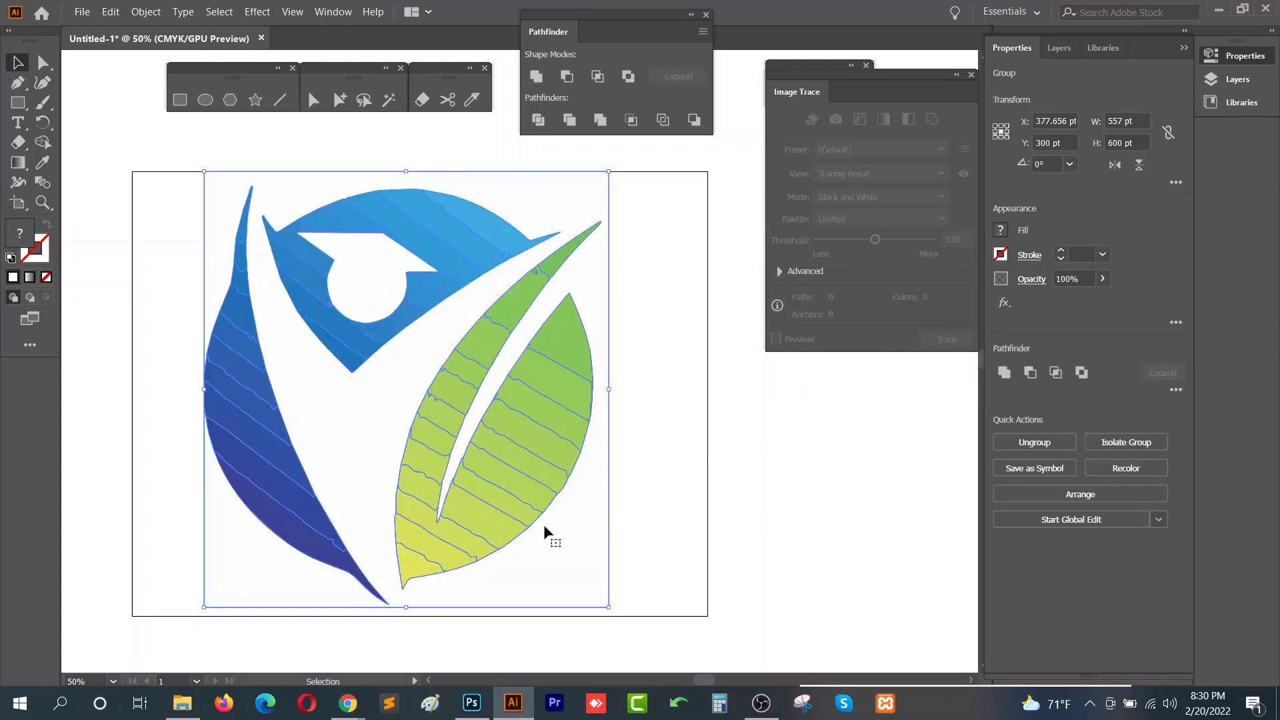
- Select the expanded education logo group and delete it
left_click(684, 452)
left_click(507, 483)
right_click(538, 454)
left_click(656, 223)
left_click(261, 580)
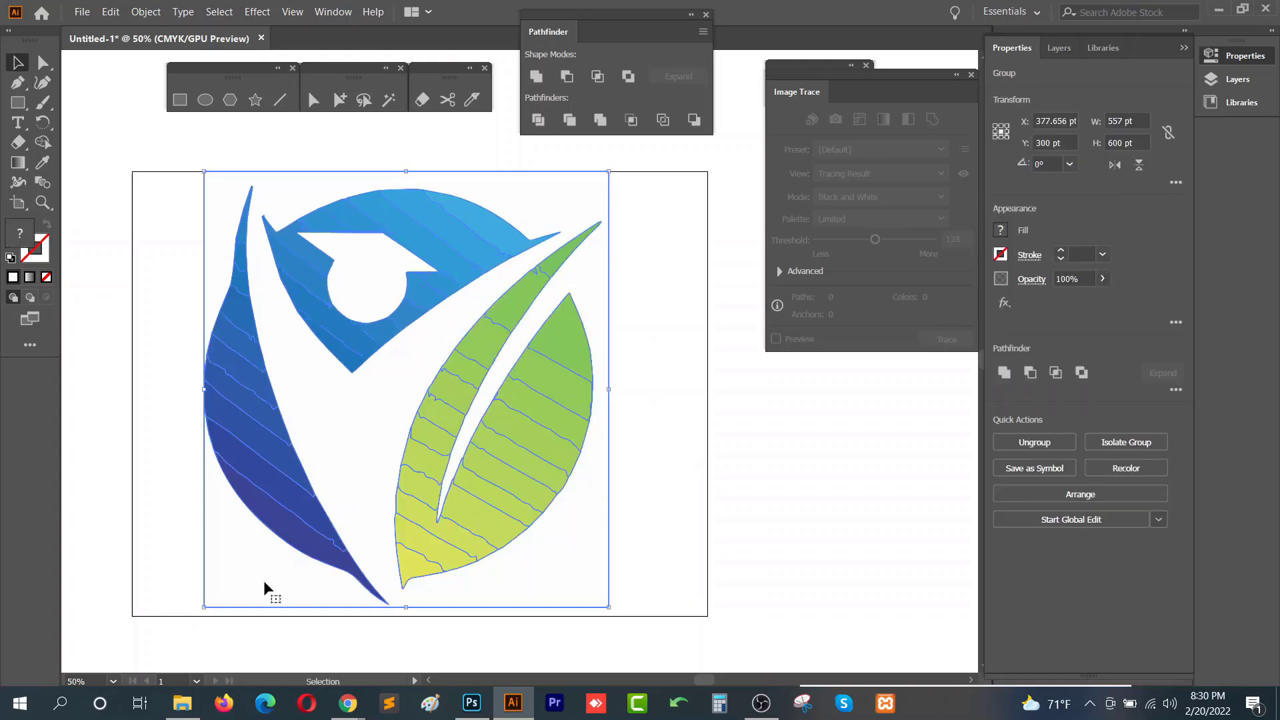
key("Delete")
- Switch to the Course outline document and highlight the Brush tool item in the Class-14 list
mouse_move(347, 700)
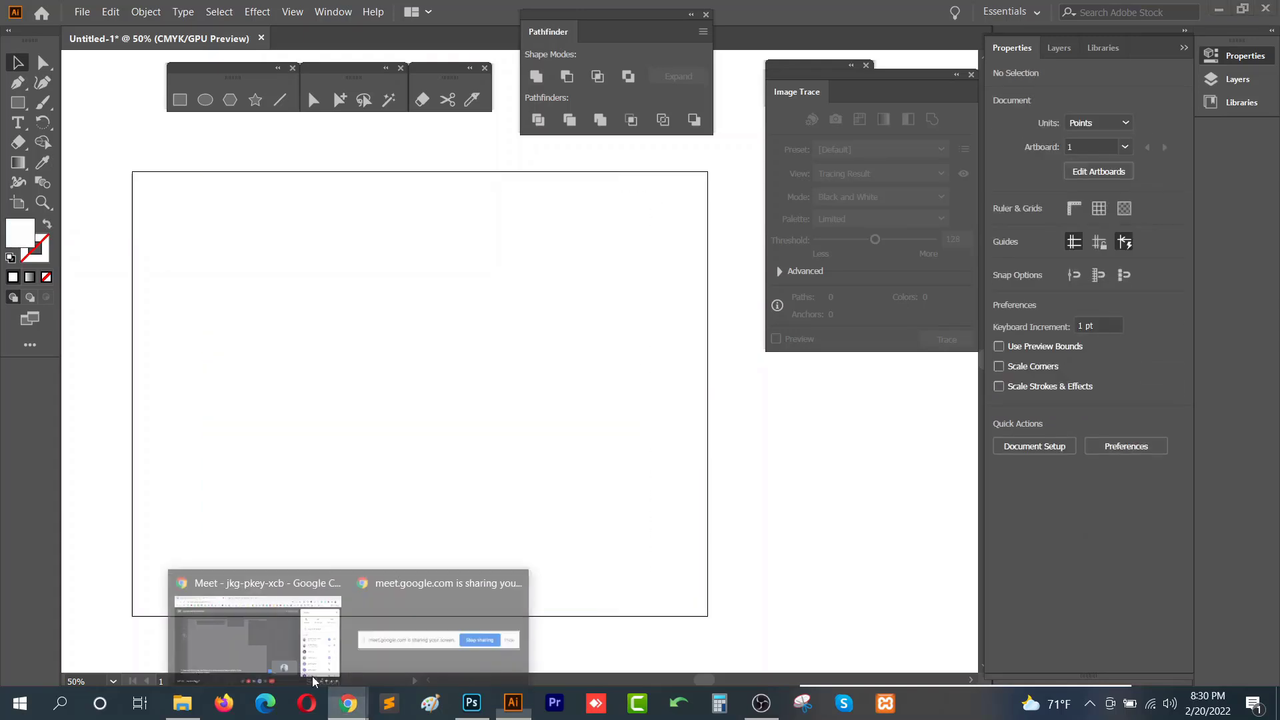
left_click(313, 681)
left_click(108, 9)
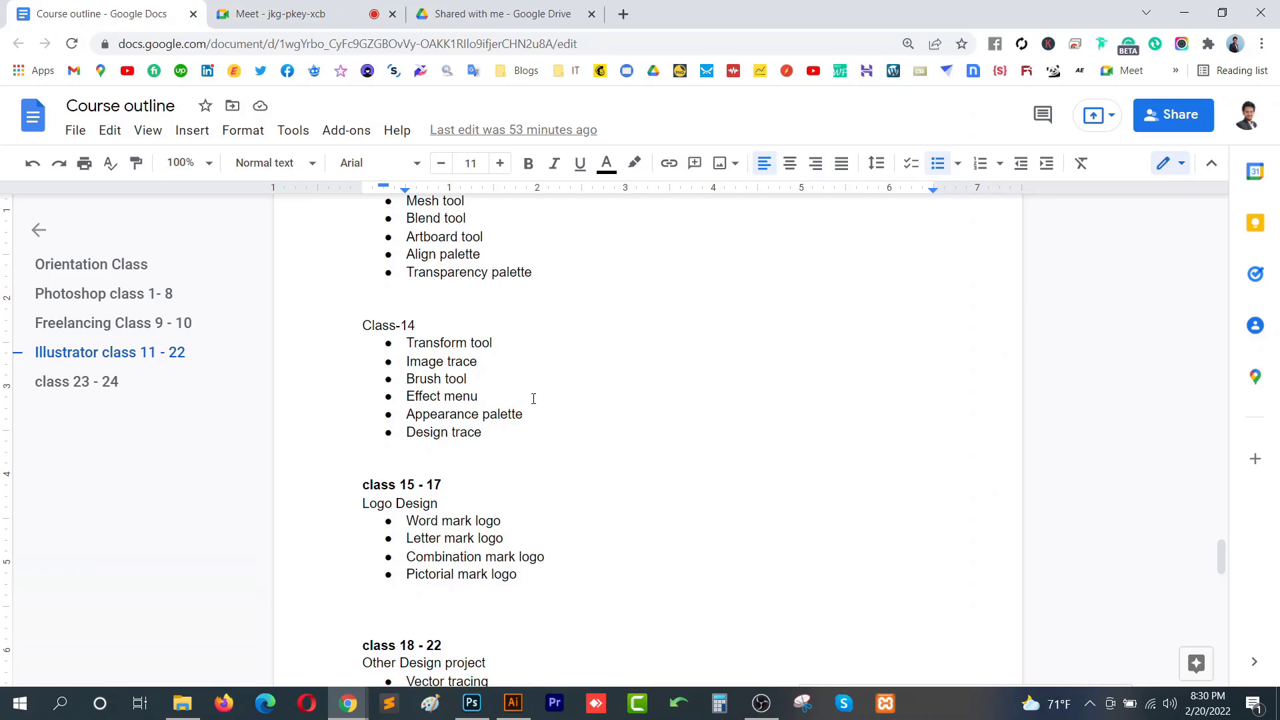
left_click(478, 397)
left_click_drag(476, 379, 409, 381)
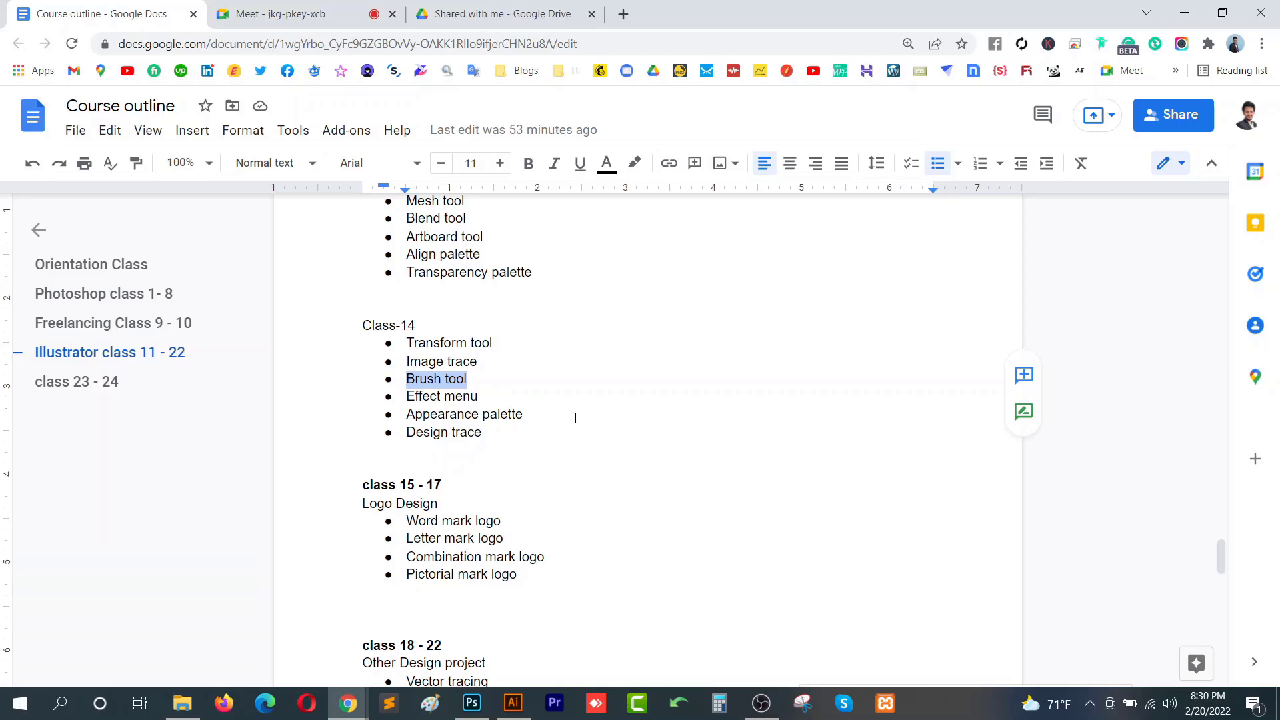
left_click(1184, 12)
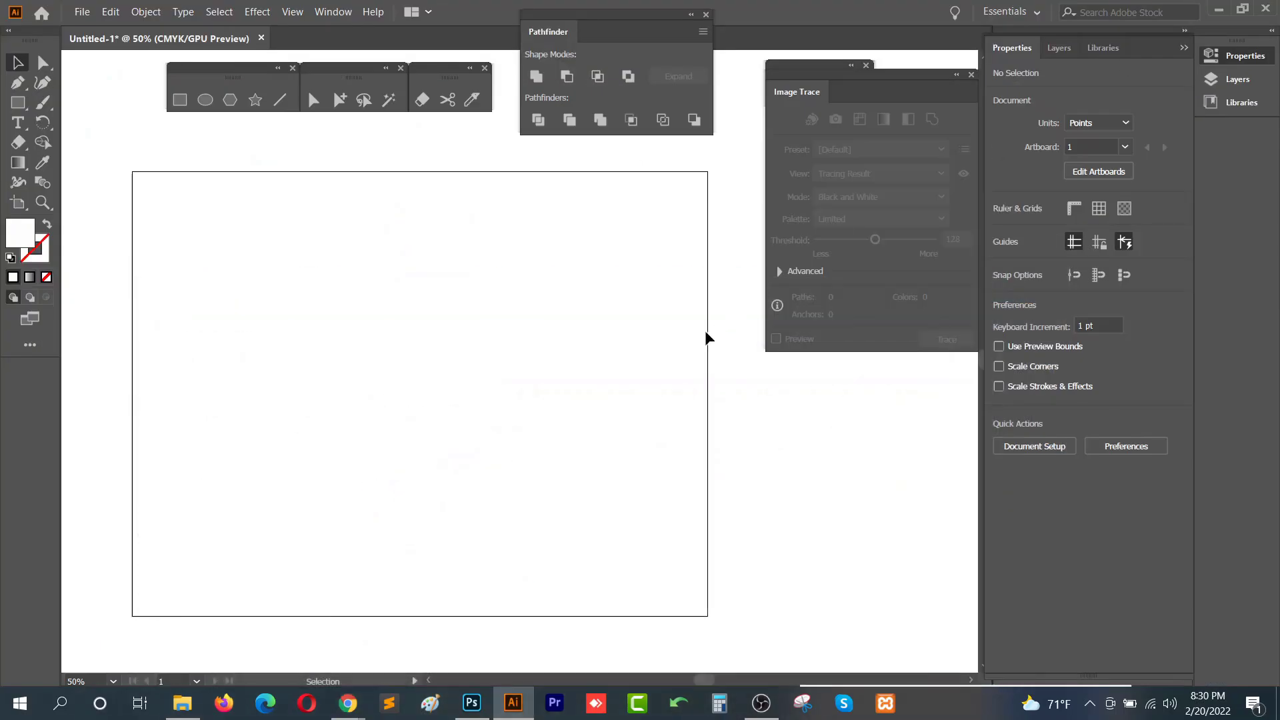
- Close the Image Trace panel and select the Paintbrush tool
left_click(971, 75)
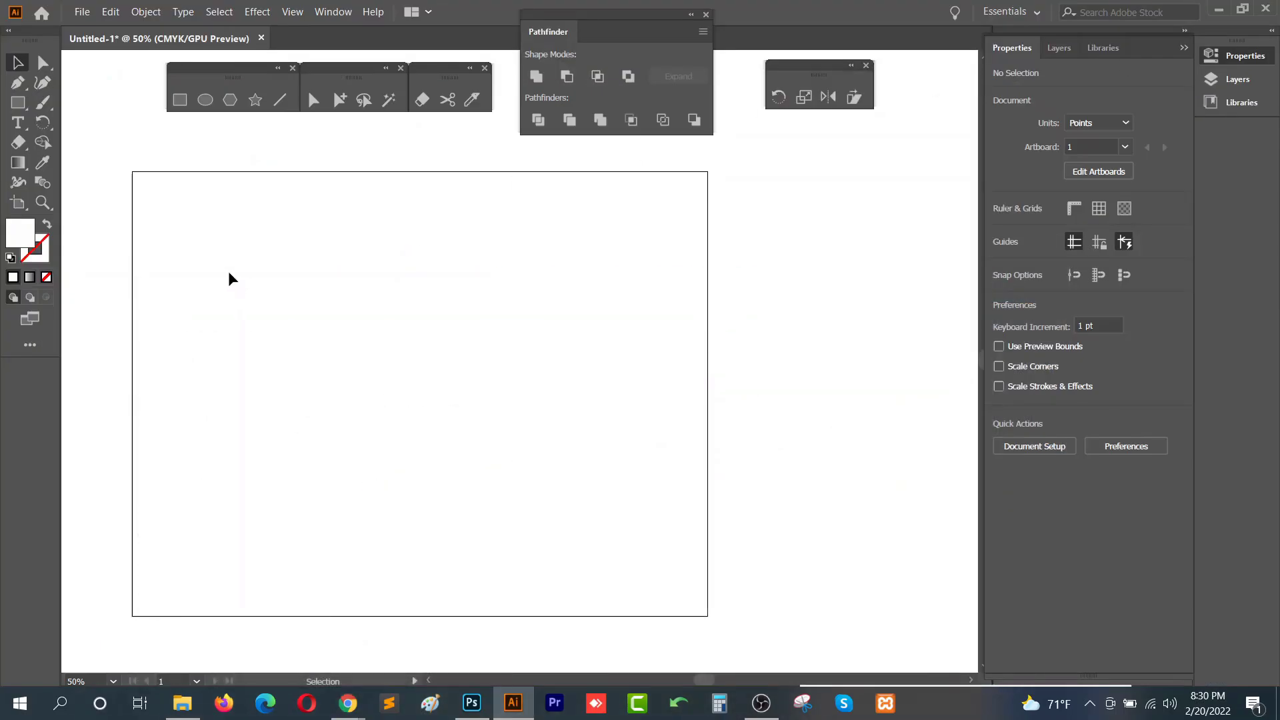
right_click(44, 102)
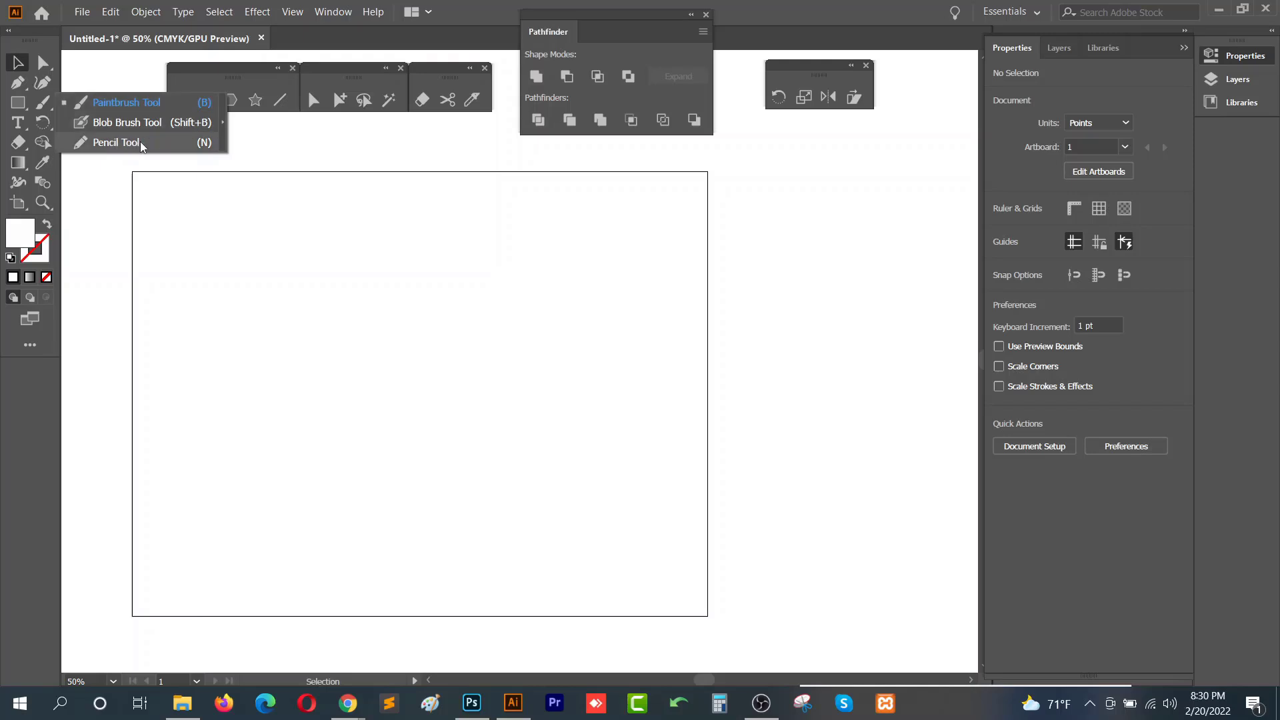
left_click(138, 103)
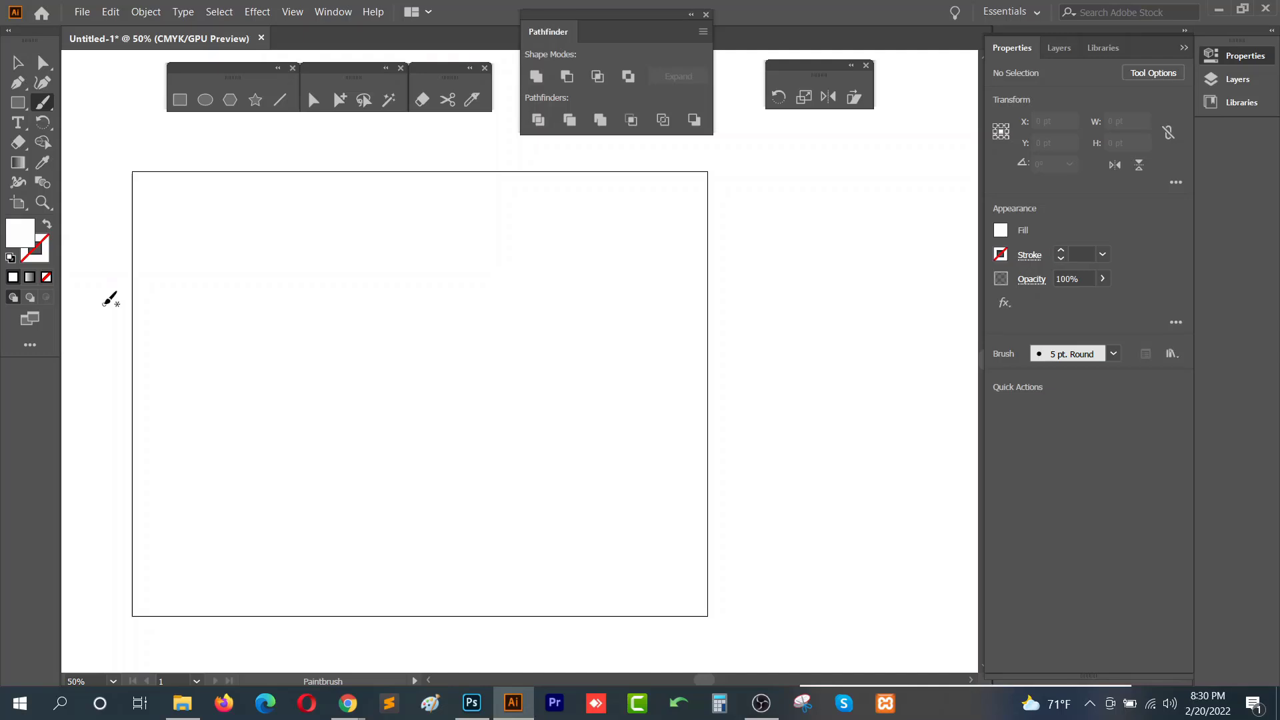
- Set the fill color to green #008C00 in the Color Picker
double_click(27, 237)
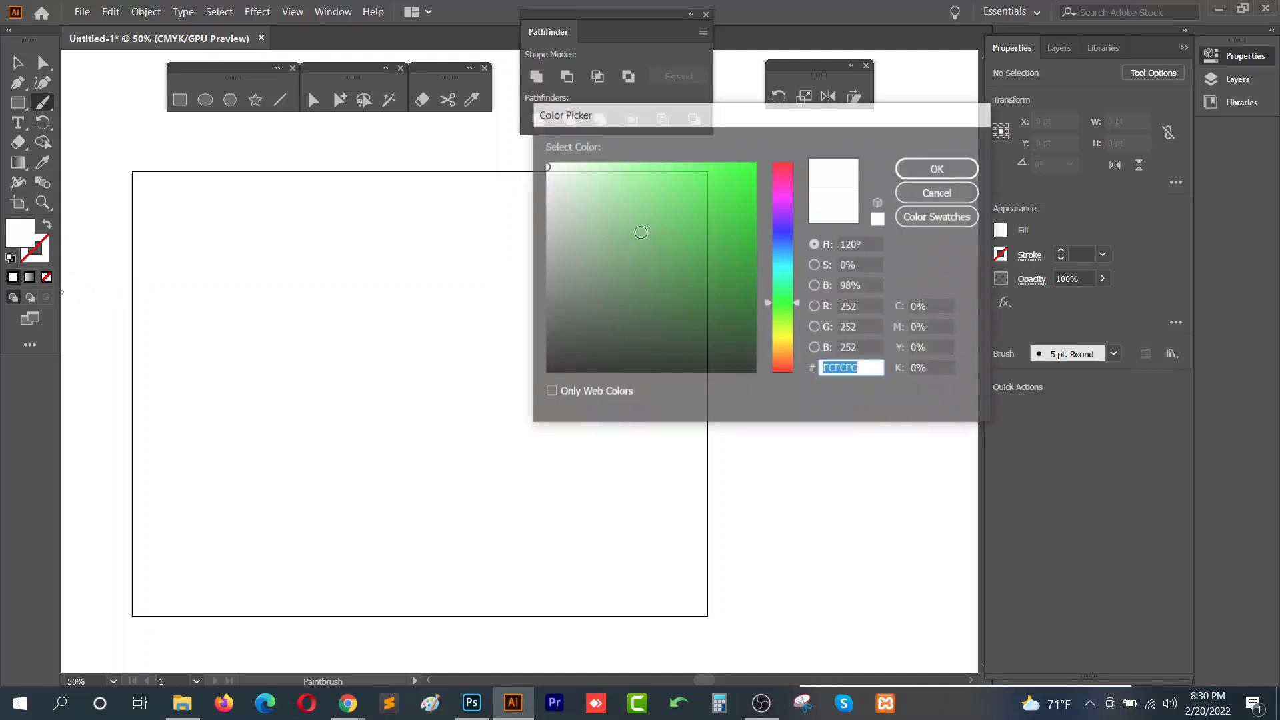
left_click_drag(744, 216, 755, 258)
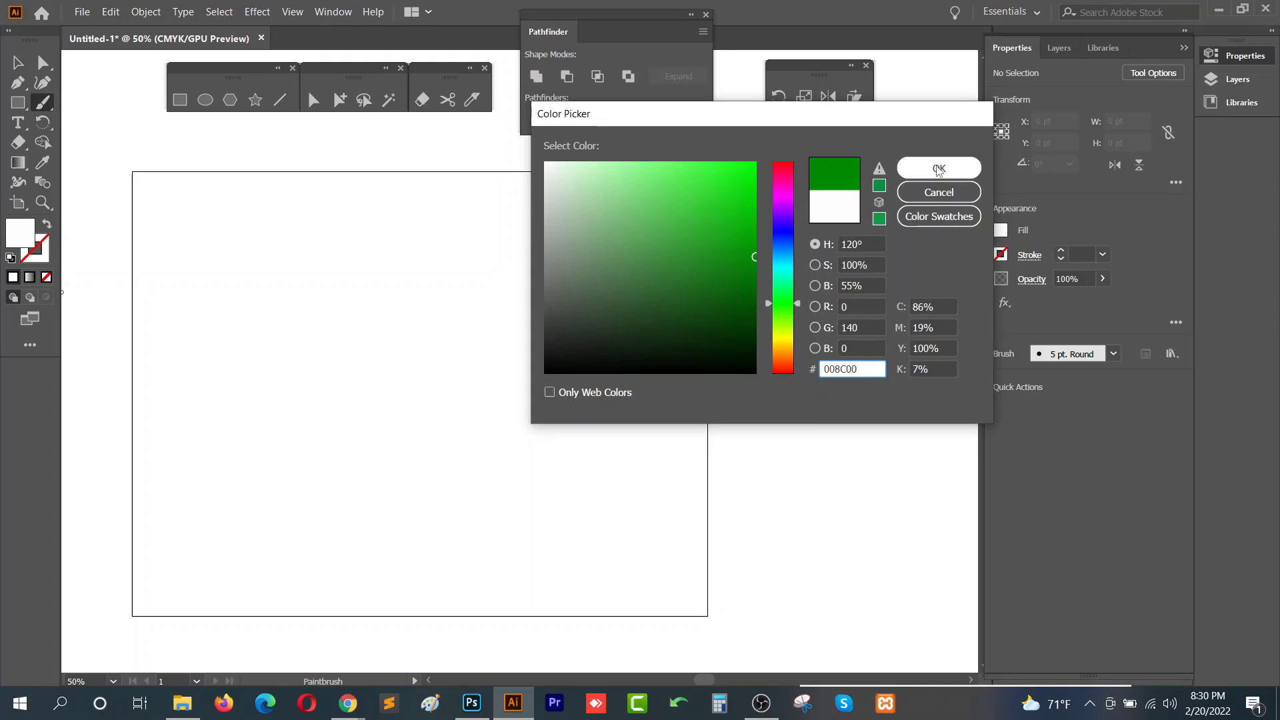
left_click(939, 170)
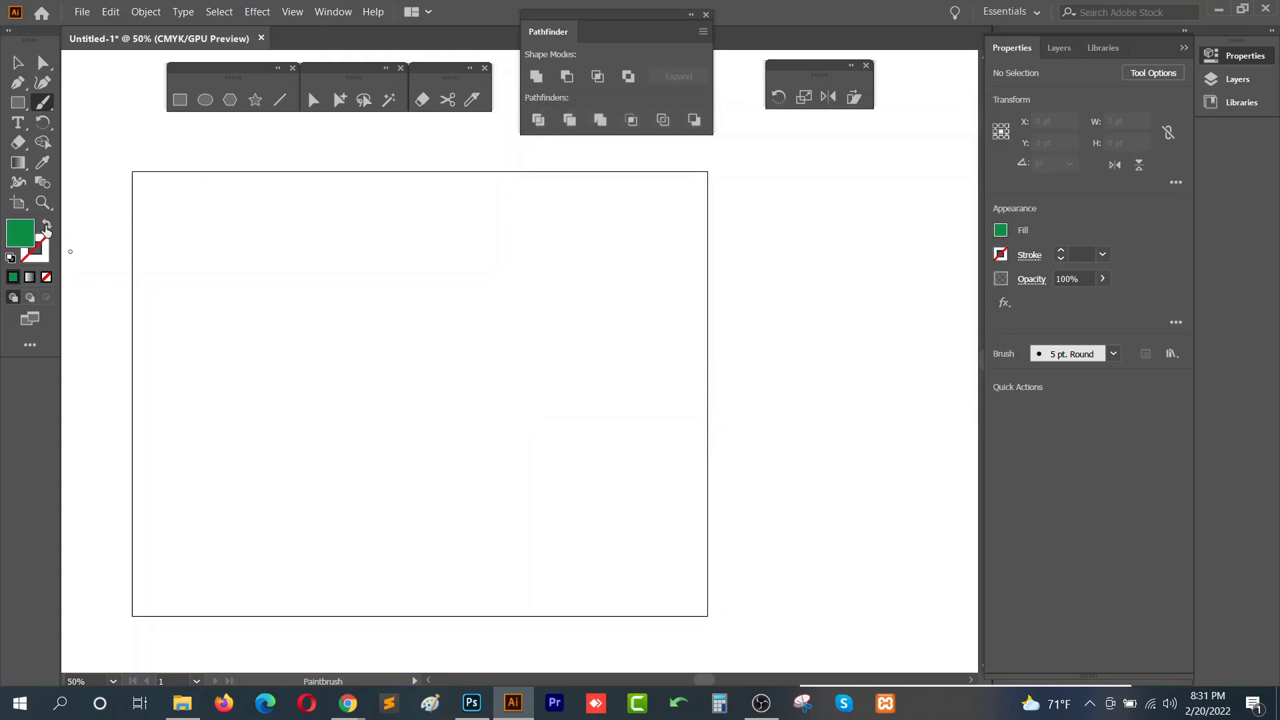
- Draw a green S-shaped curve on the artboard with the Paintbrush tool
right_click(42, 107)
left_click(104, 103)
mouse_move(385, 208)
left_mouse_down()
mouse_move(358, 214)
mouse_move(306, 266)
mouse_move(360, 398)
mouse_move(251, 481)
left_mouse_up()
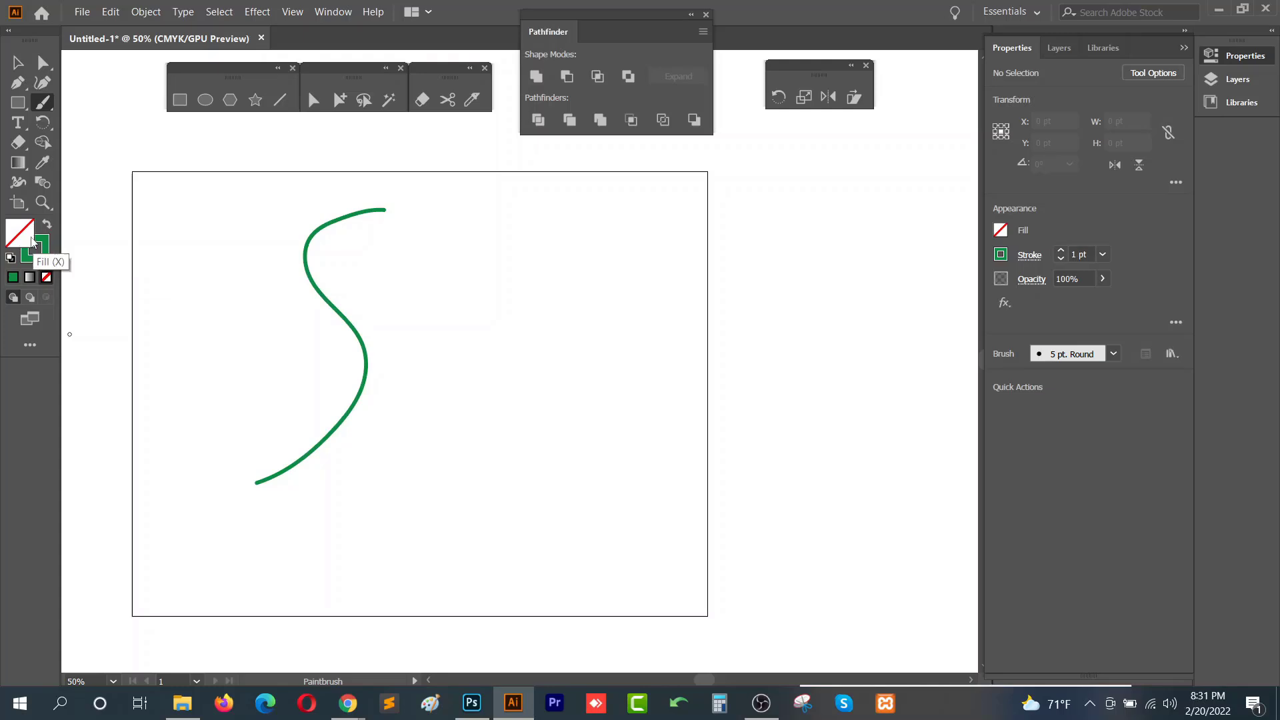
- Select the green S curve and increase its stroke weight using the stroke weight arrows
left_click(19, 64)
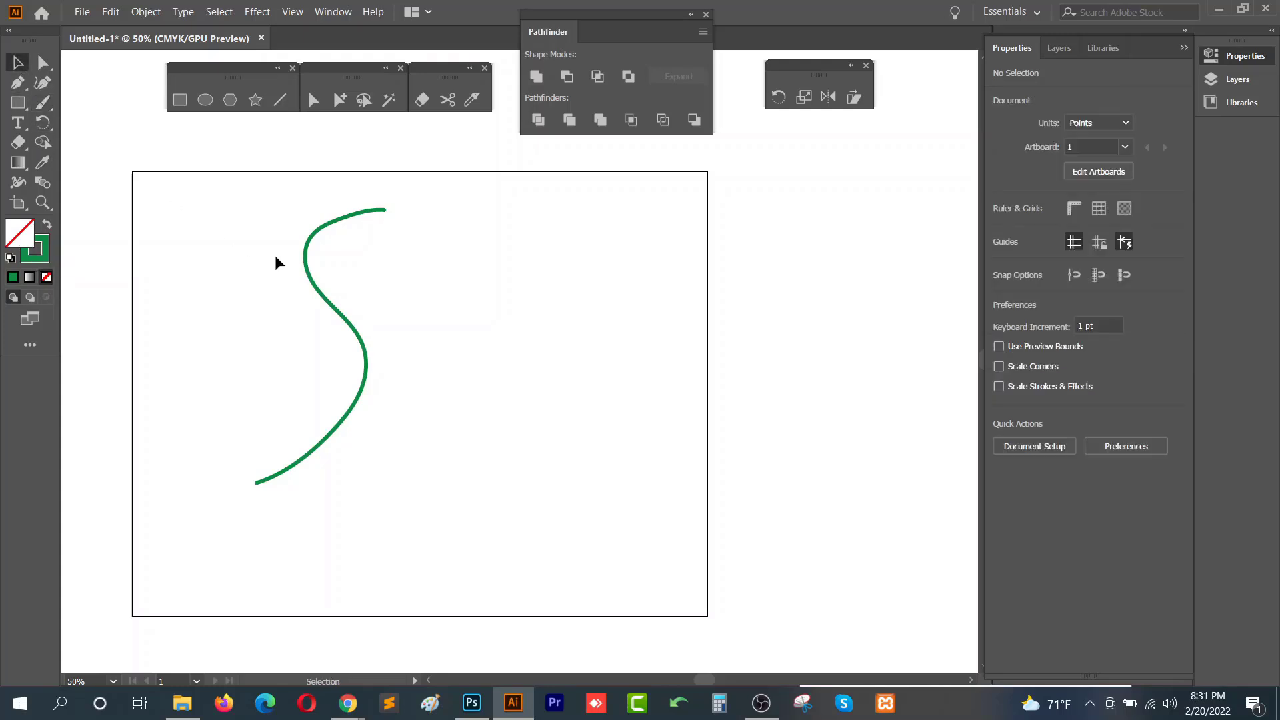
left_click(364, 368)
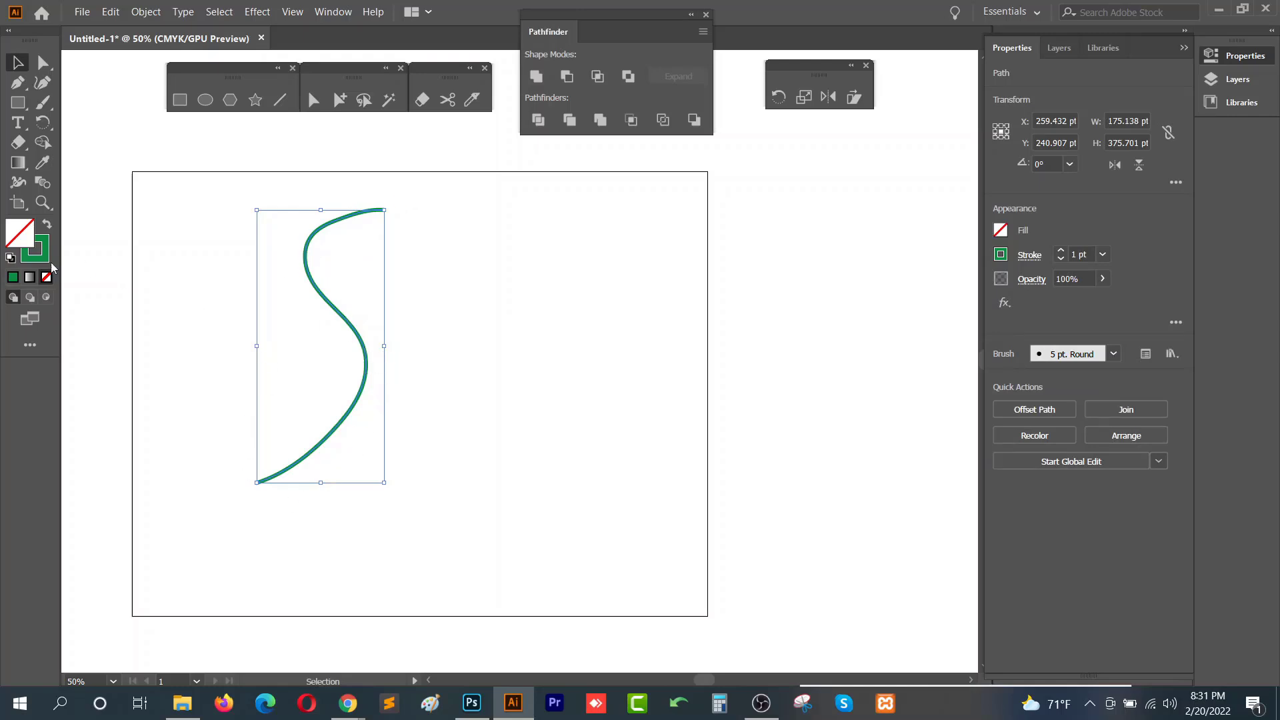
left_click(1081, 255)
key("Up")
key("Up")
key("Up")
key("Up")
key("Up")
key("Up")
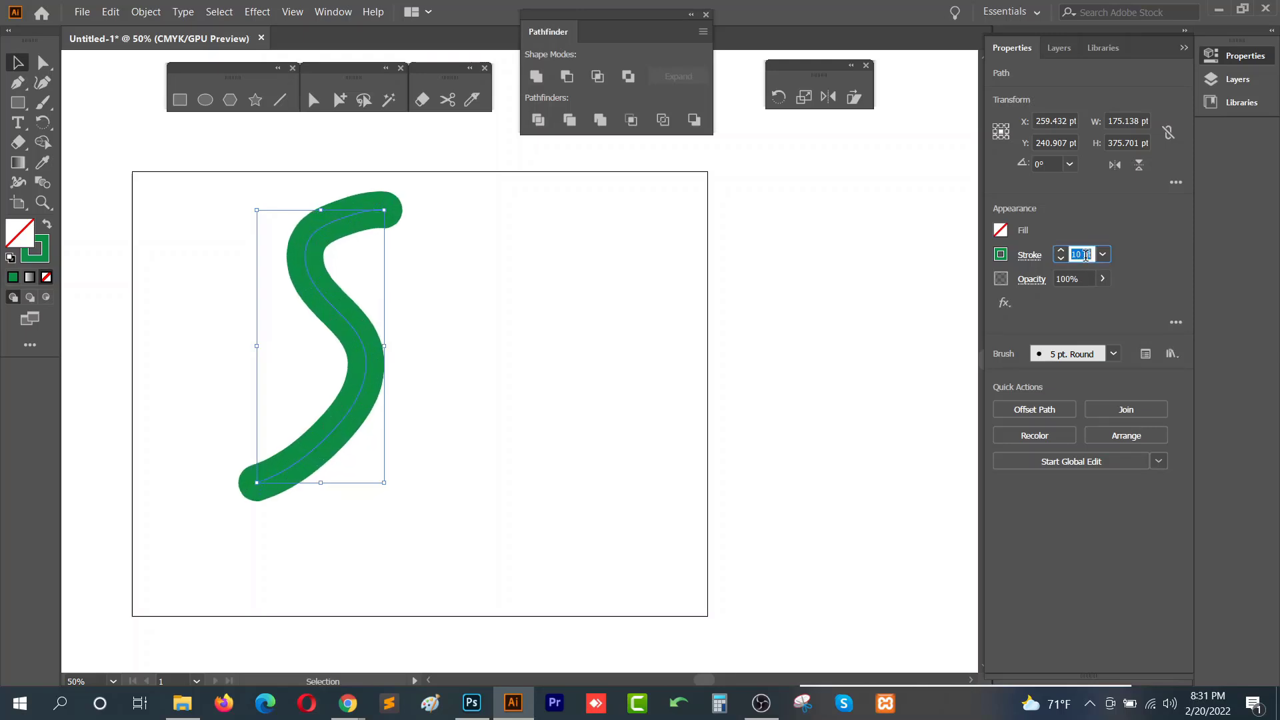
key("Down")
key("Down")
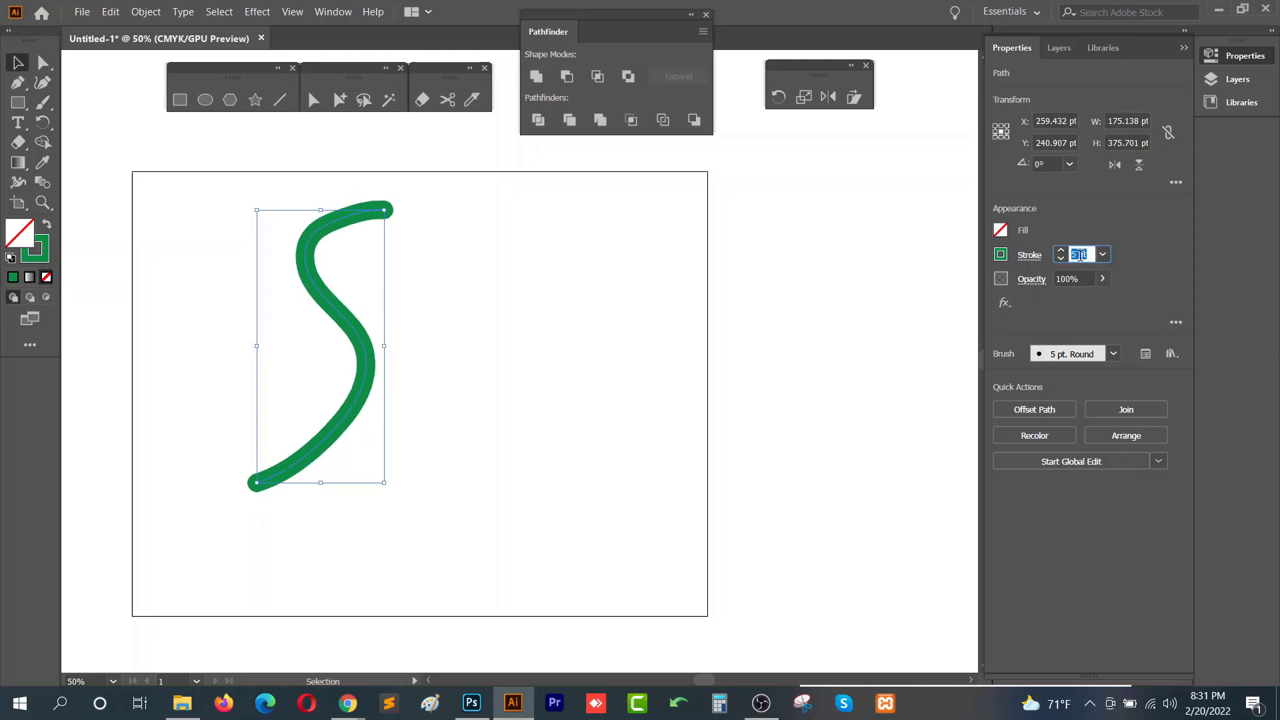
left_click(484, 228)
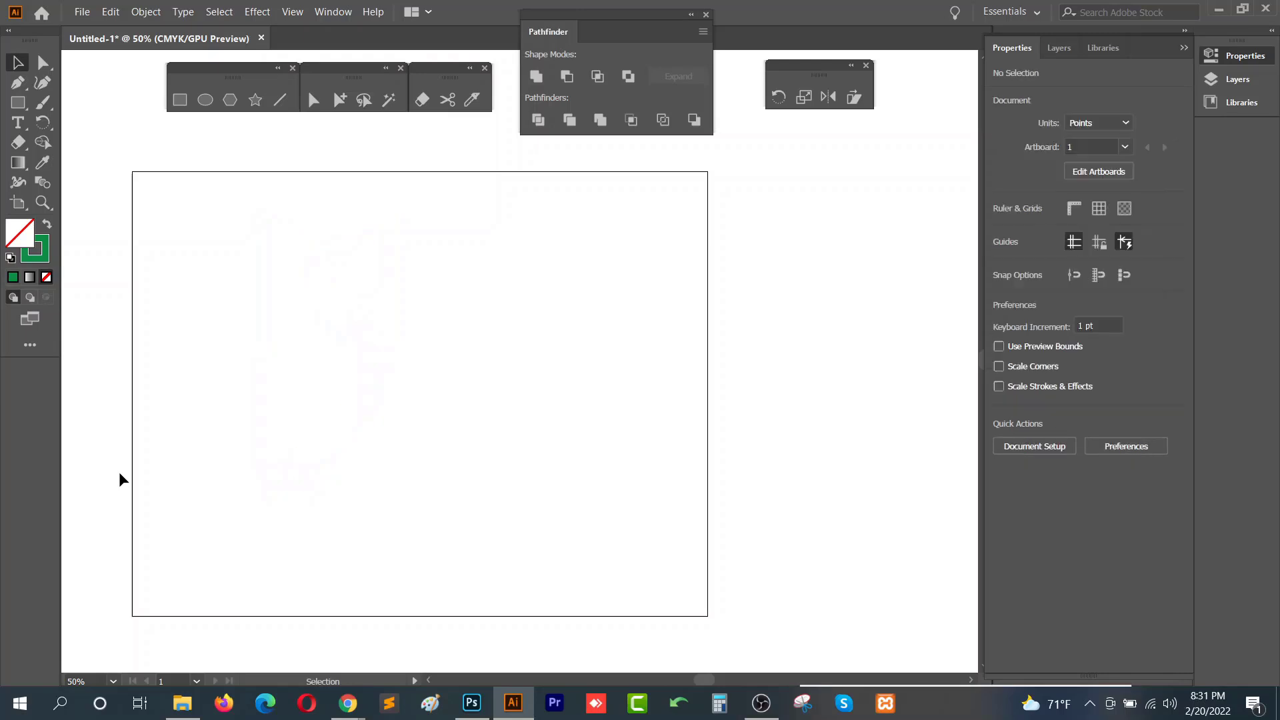
- Open the Brushes panel and draw a thick green S-shaped stroke with the Paintbrush tool
left_click(332, 13)
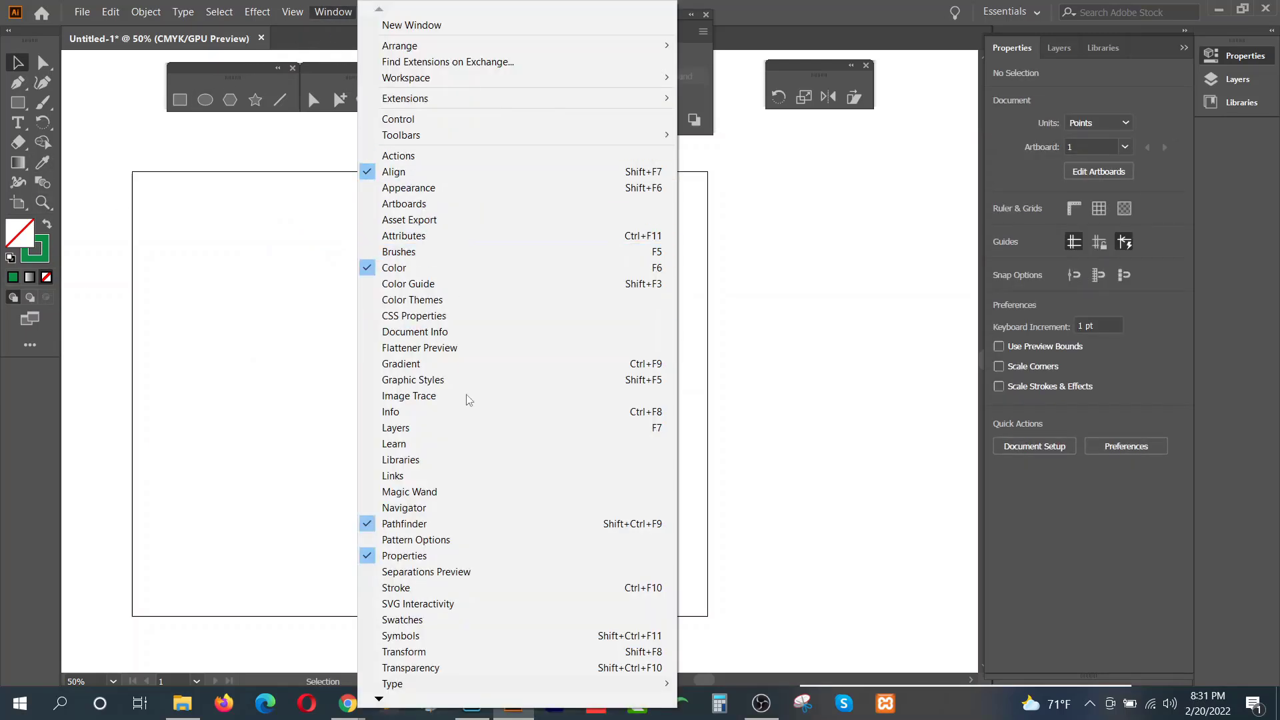
left_click(440, 252)
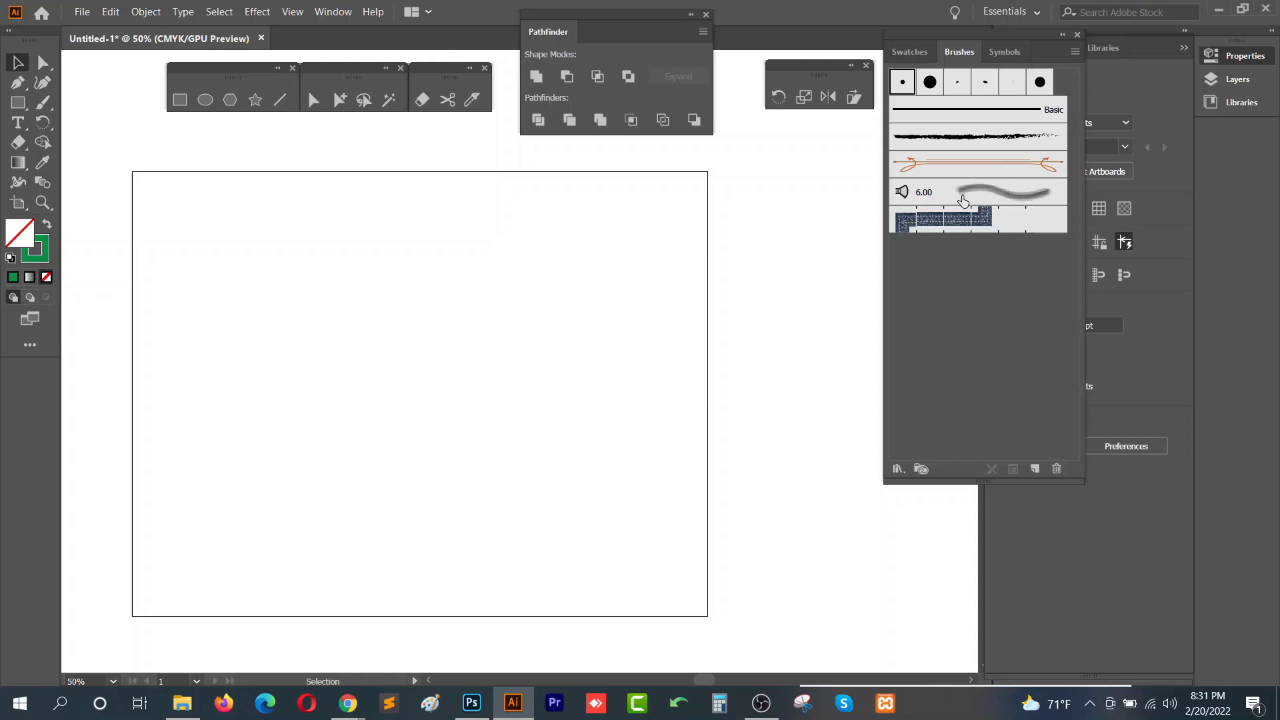
left_click(44, 104)
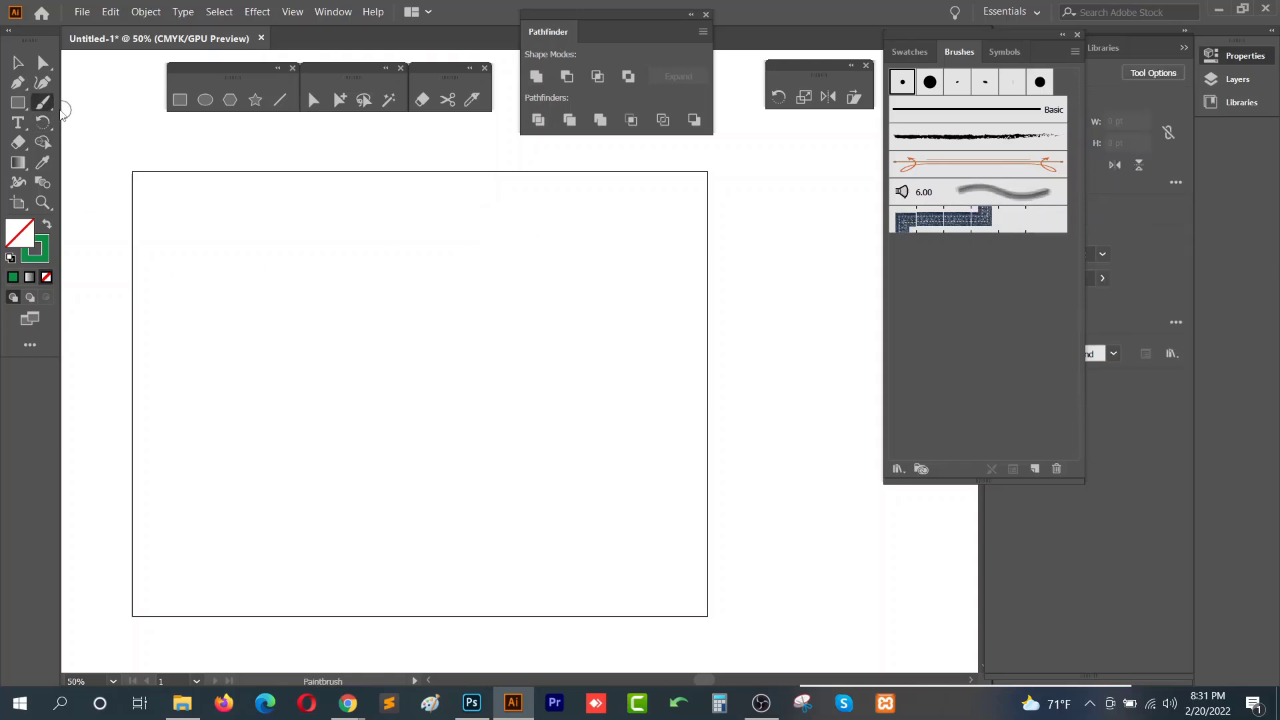
left_click(44, 104)
mouse_move(447, 201)
left_mouse_down()
mouse_move(362, 288)
mouse_move(334, 442)
left_mouse_up()
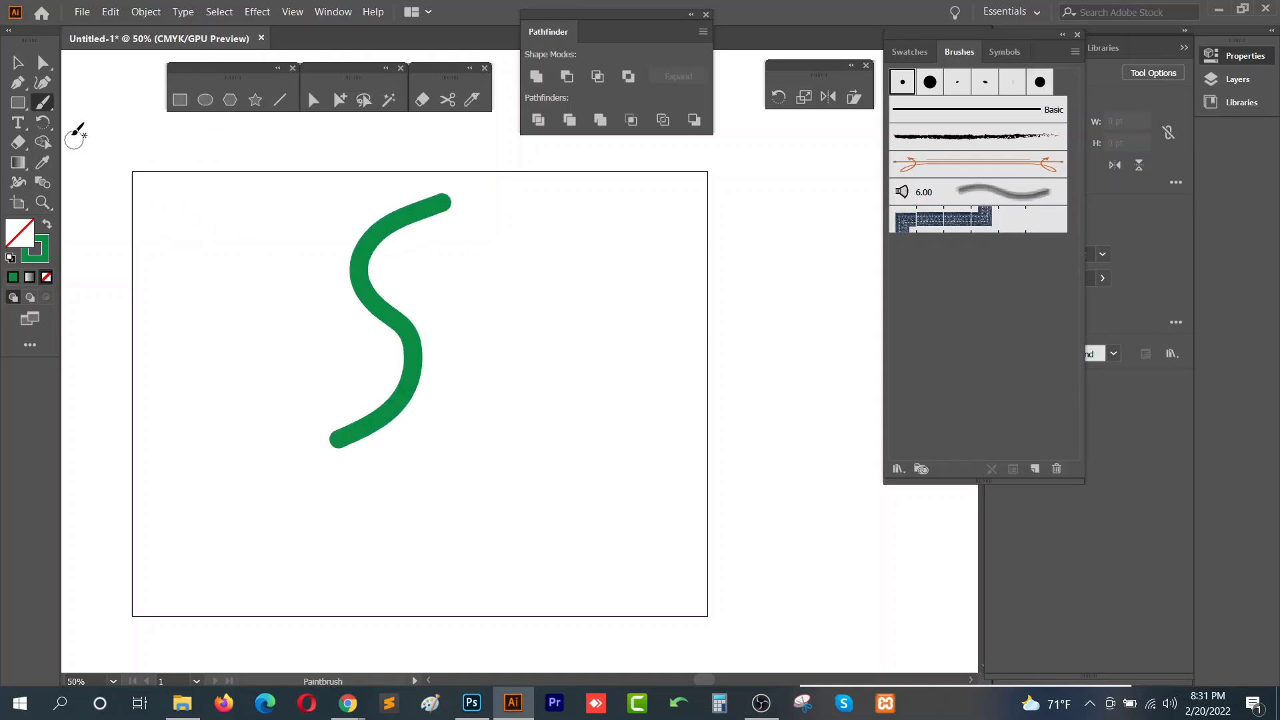
- Draw a second green stroke diagonally across the S curve
left_click(44, 104)
left_click(131, 111)
mouse_move(1009, 33)
left_mouse_down()
mouse_move(847, 38)
mouse_move(865, 42)
left_mouse_up()
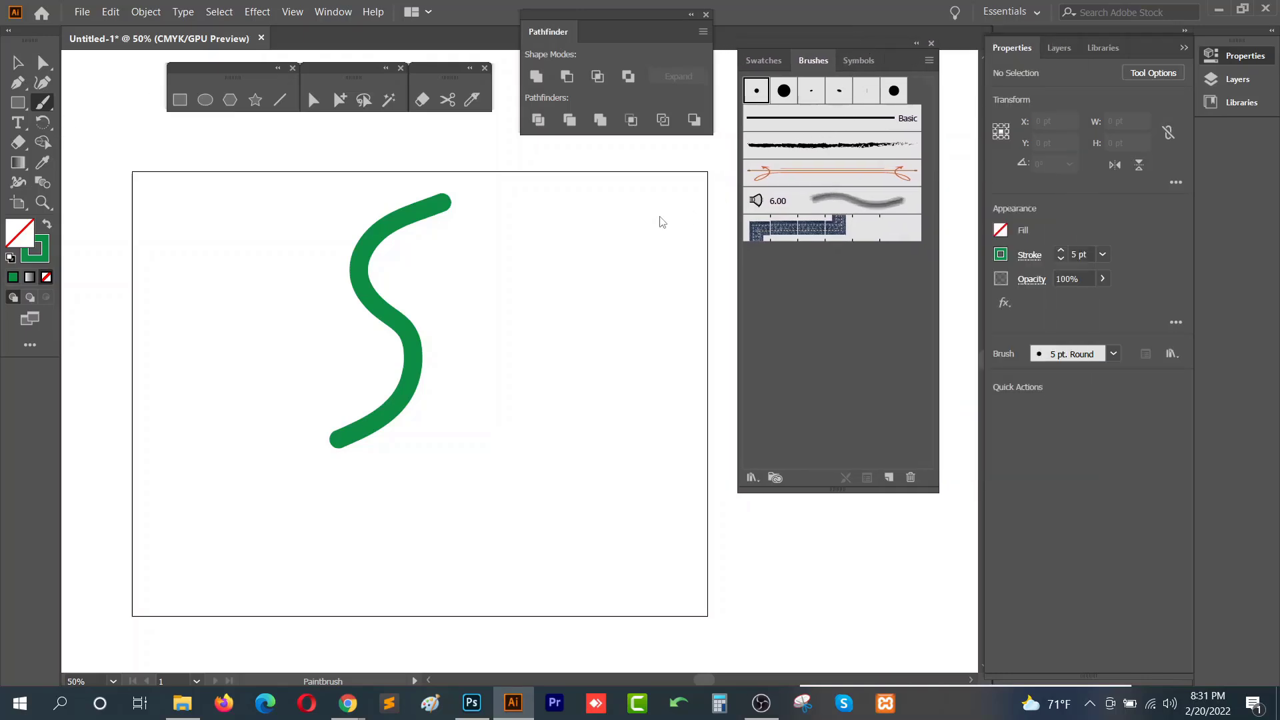
mouse_move(492, 263)
left_mouse_down()
mouse_move(358, 309)
mouse_move(270, 362)
left_mouse_up()
- Select both strokes and change their stroke color to light blue #00CFFF in the Color Picker
key("v")
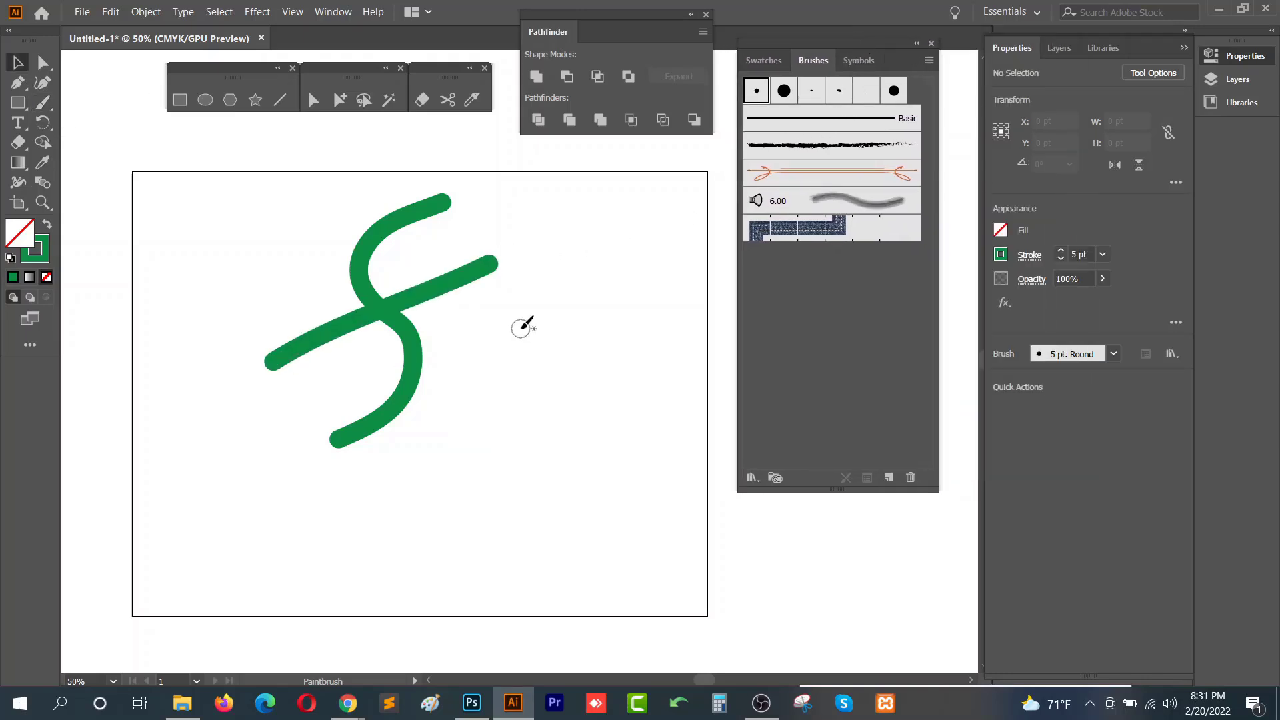
scroll(386, 285, "up", 3)
left_click_drag(327, 406, 327, 408)
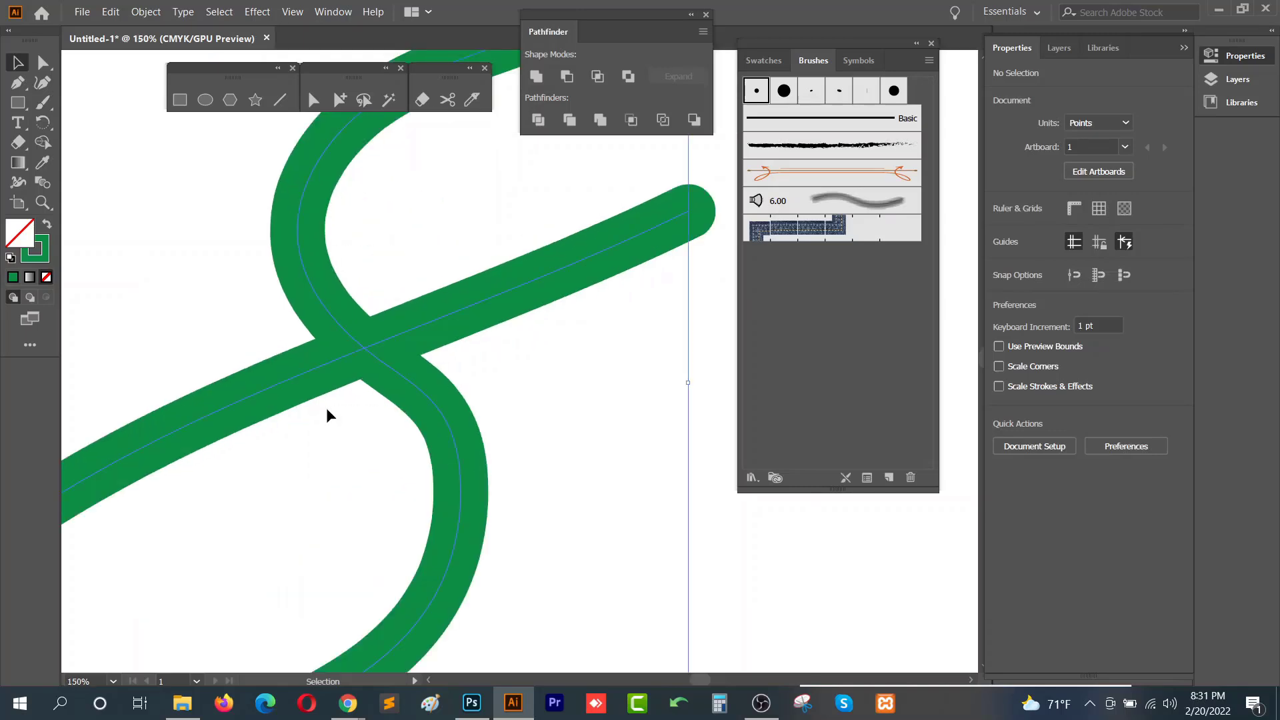
scroll(327, 405, "down", 3)
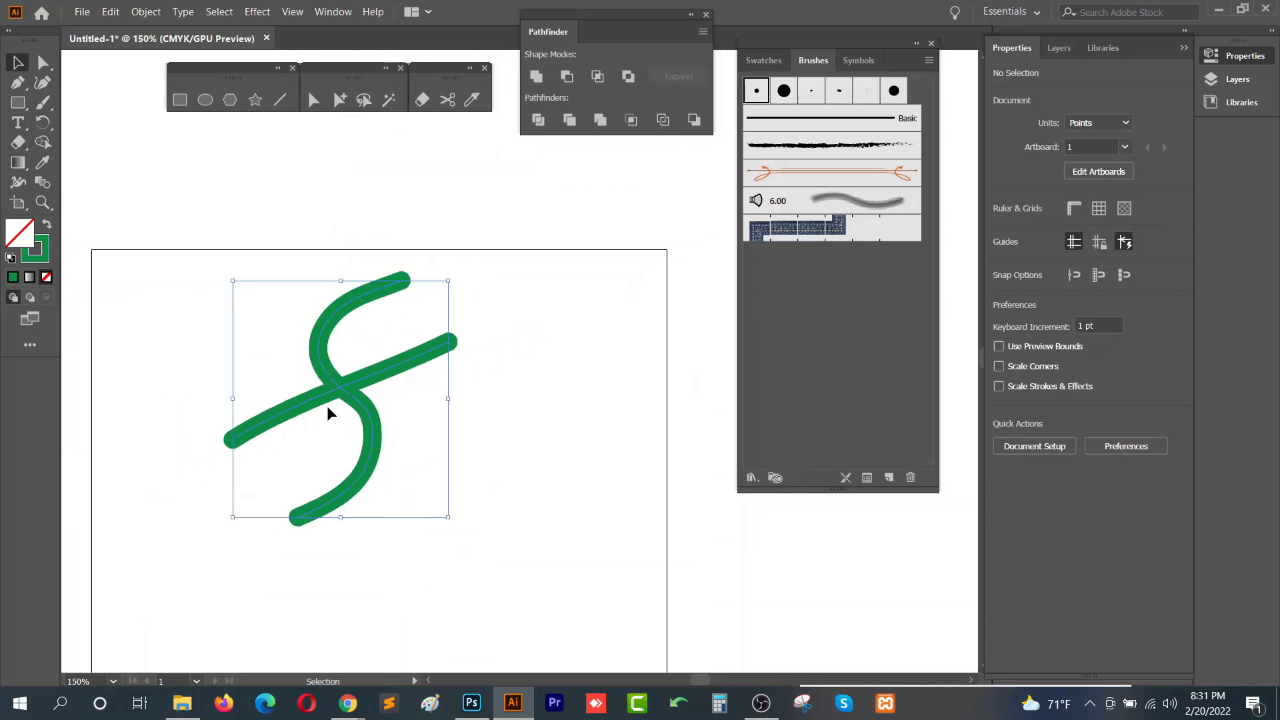
left_click(39, 261)
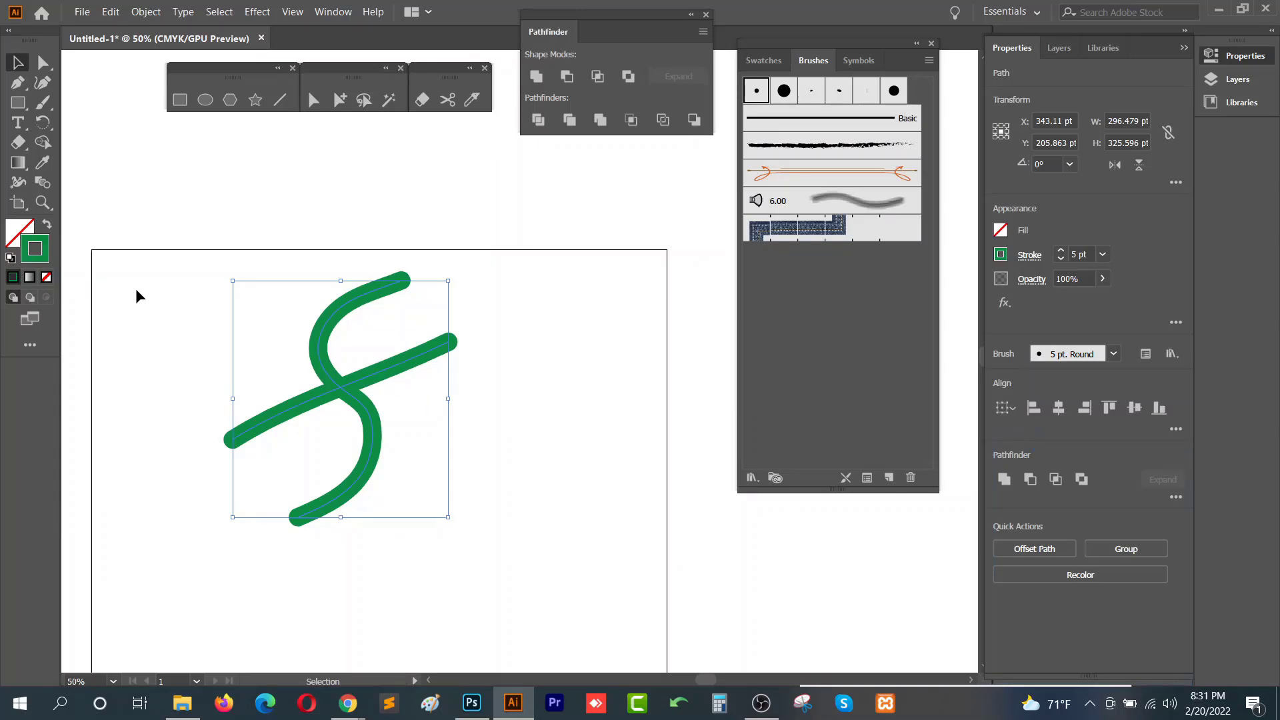
double_click(41, 254)
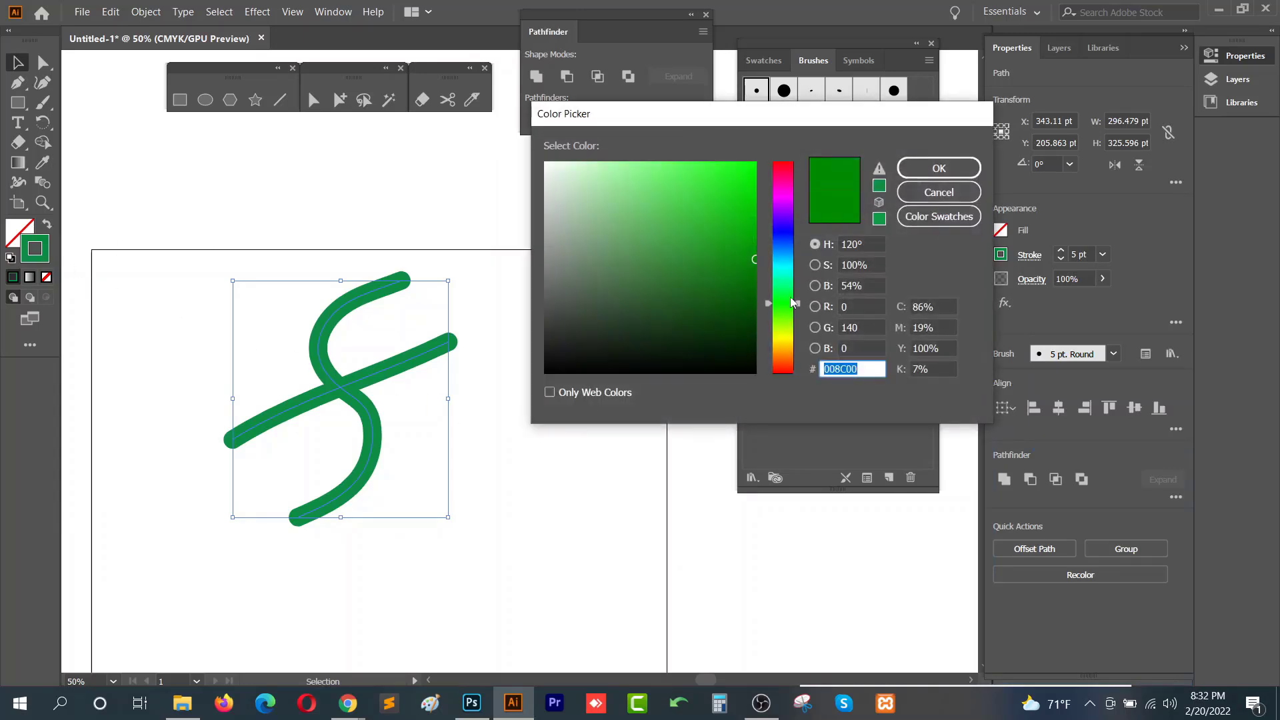
left_click_drag(794, 302, 791, 260)
left_click(755, 164)
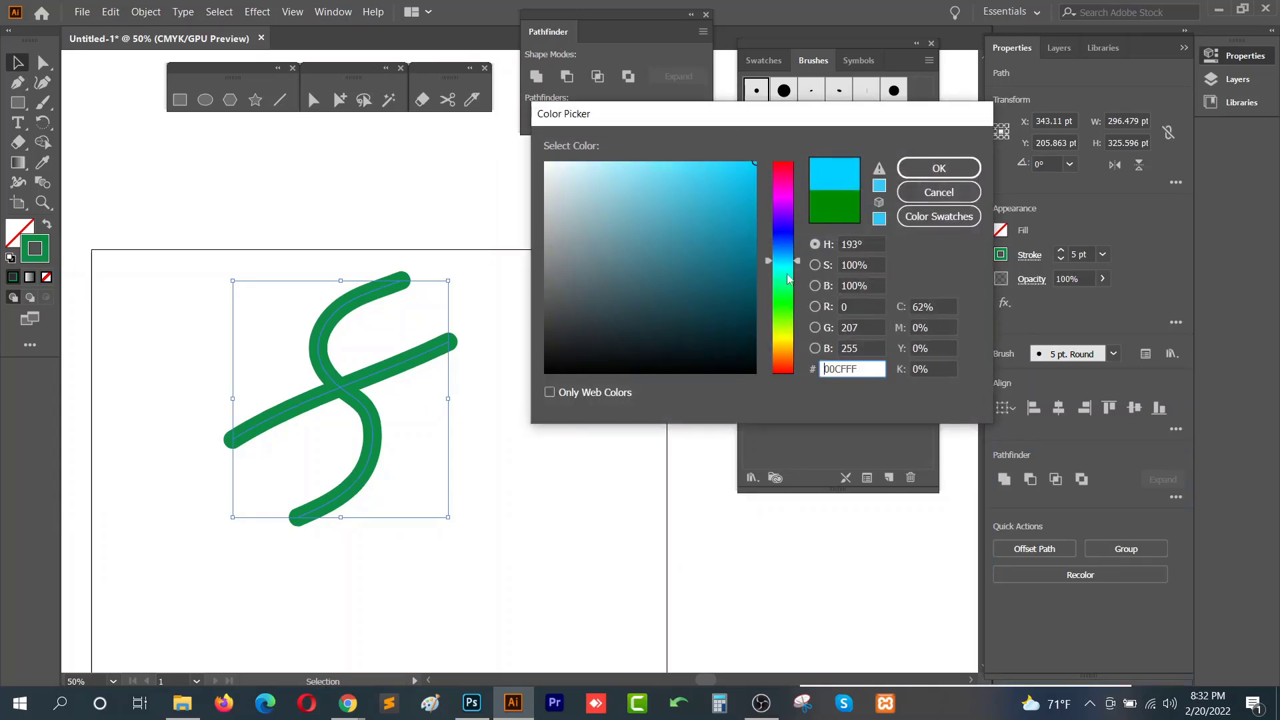
left_click(939, 168)
- Select both blue strokes and delete them
left_click(472, 358)
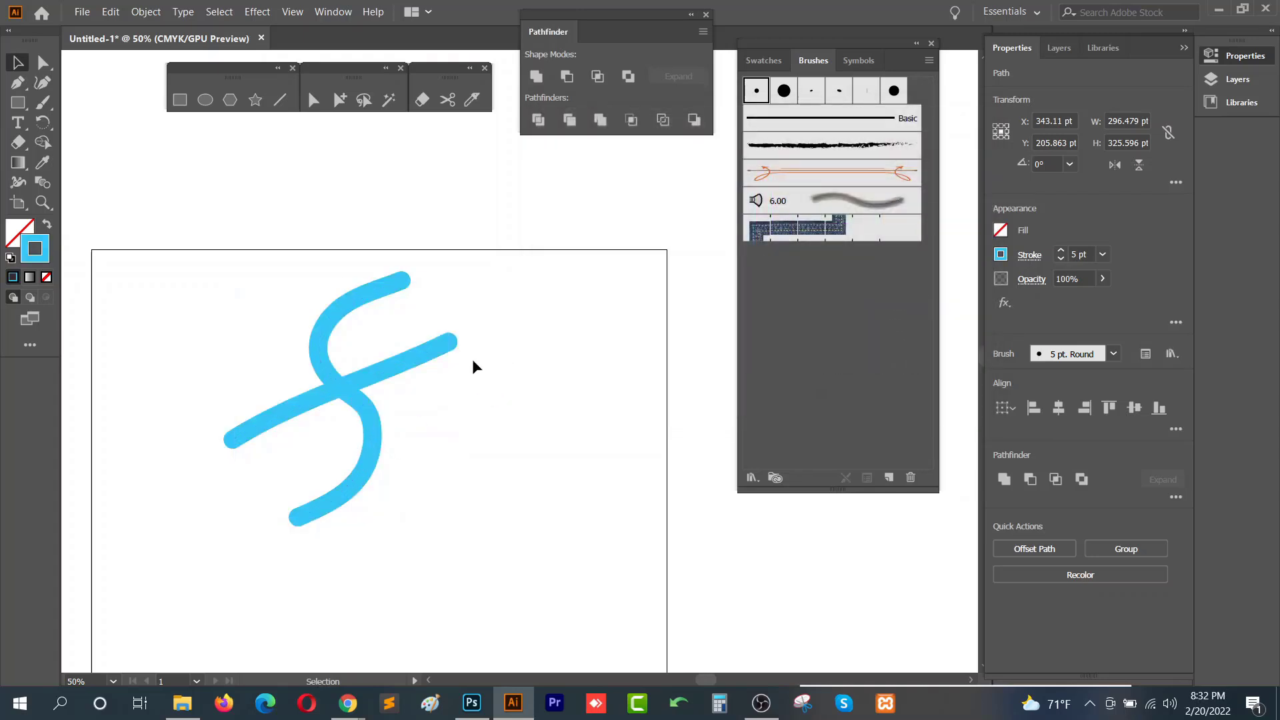
left_click_drag(483, 284, 140, 508)
left_click(503, 308)
left_click_drag(504, 310, 250, 505)
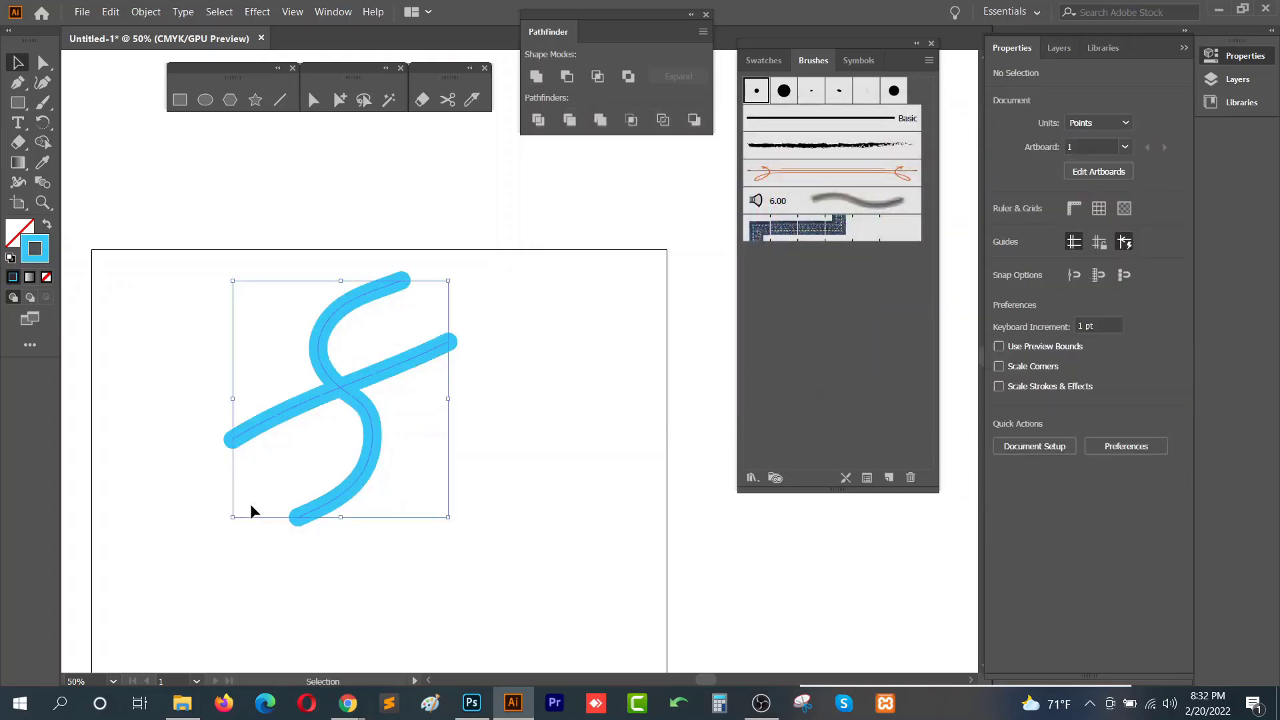
key("Delete")
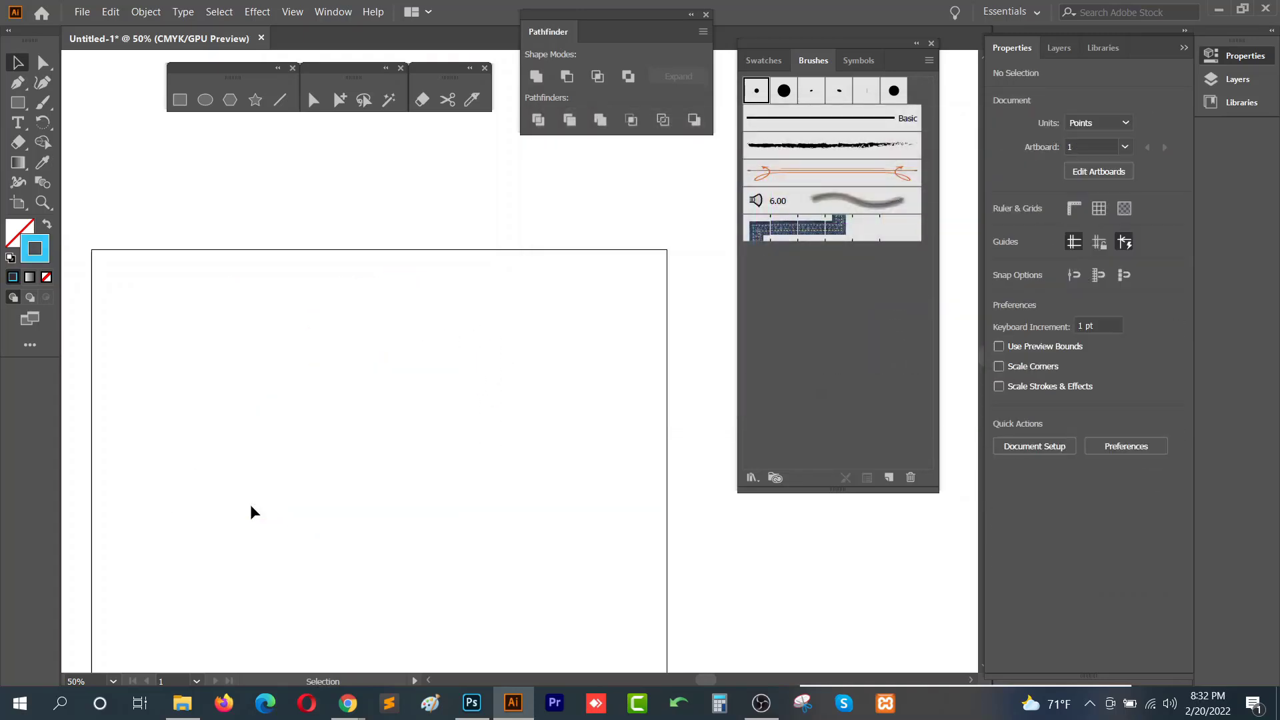
- Draw two blue S-shaped strokes side by side with the Paintbrush tool
left_click(42, 102)
mouse_move(373, 283)
left_mouse_down()
mouse_move(340, 419)
mouse_move(213, 537)
left_mouse_up()
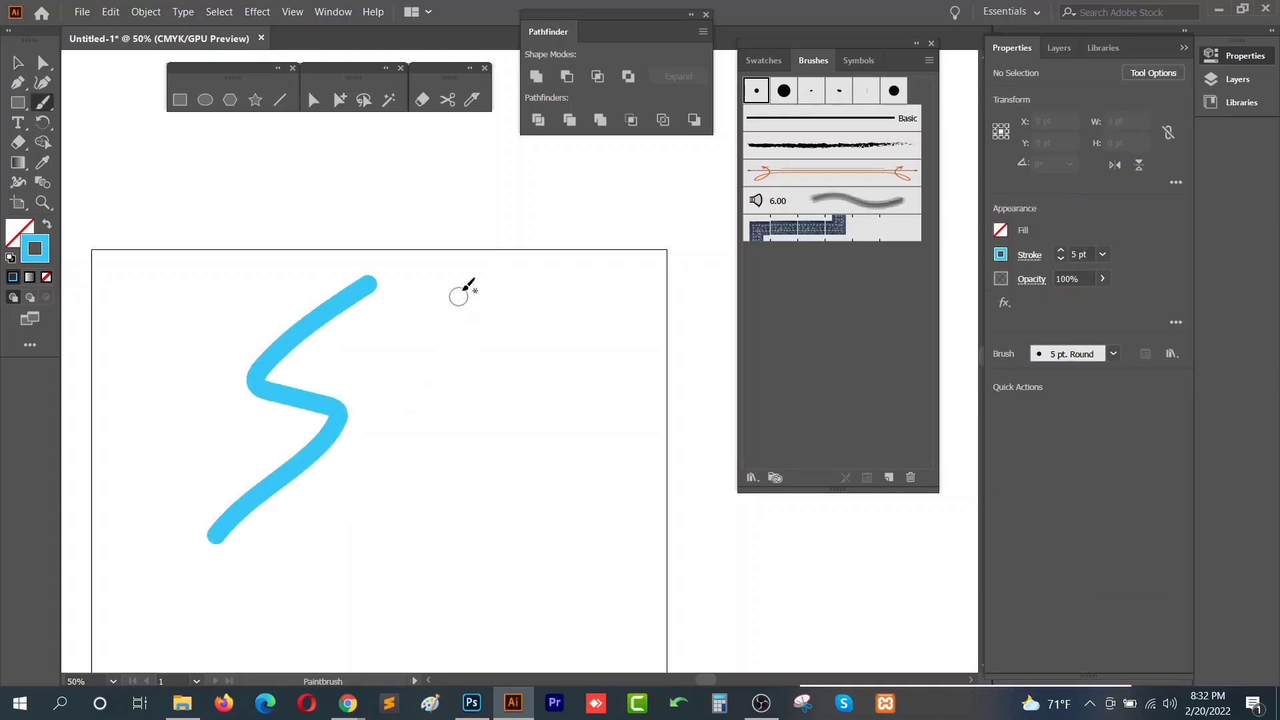
mouse_move(466, 287)
left_mouse_down()
mouse_move(506, 448)
mouse_move(442, 523)
left_mouse_up()
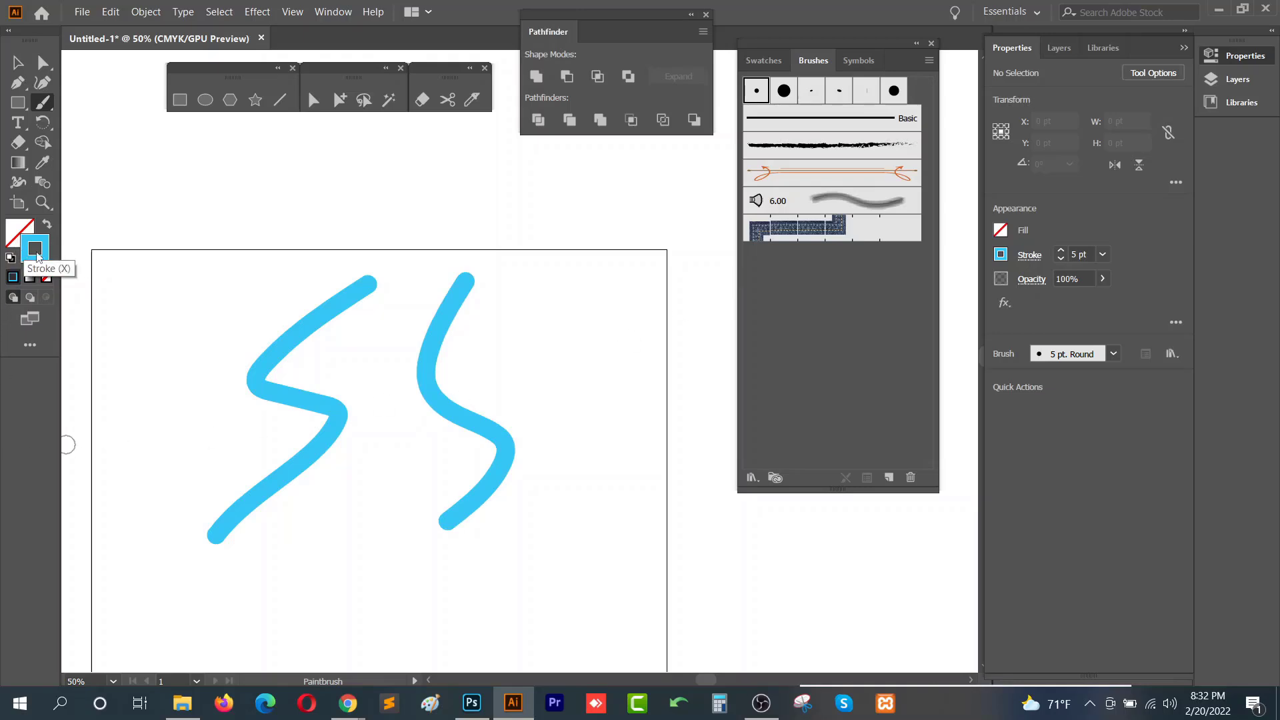
- Select the left blue stroke, undoing an accidental drag
left_click(18, 62)
left_click(285, 364)
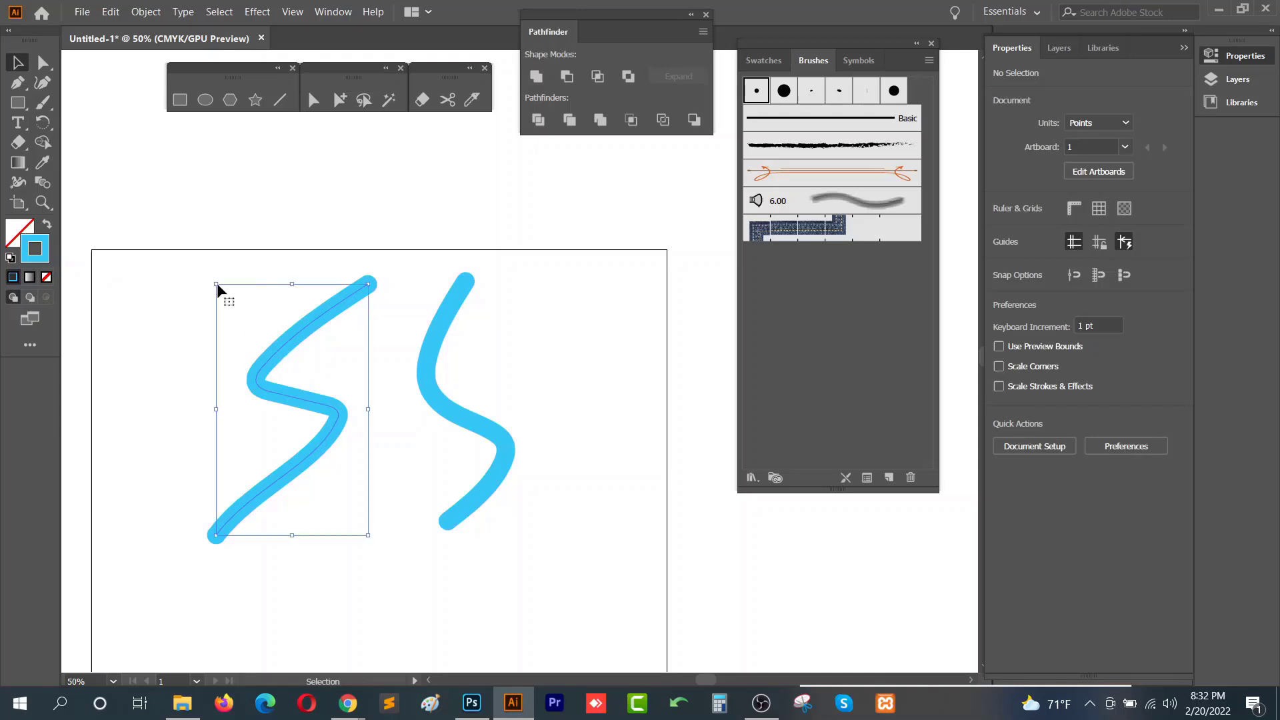
left_click_drag(217, 285, 528, 409)
key("a")
key("ctrl+z")
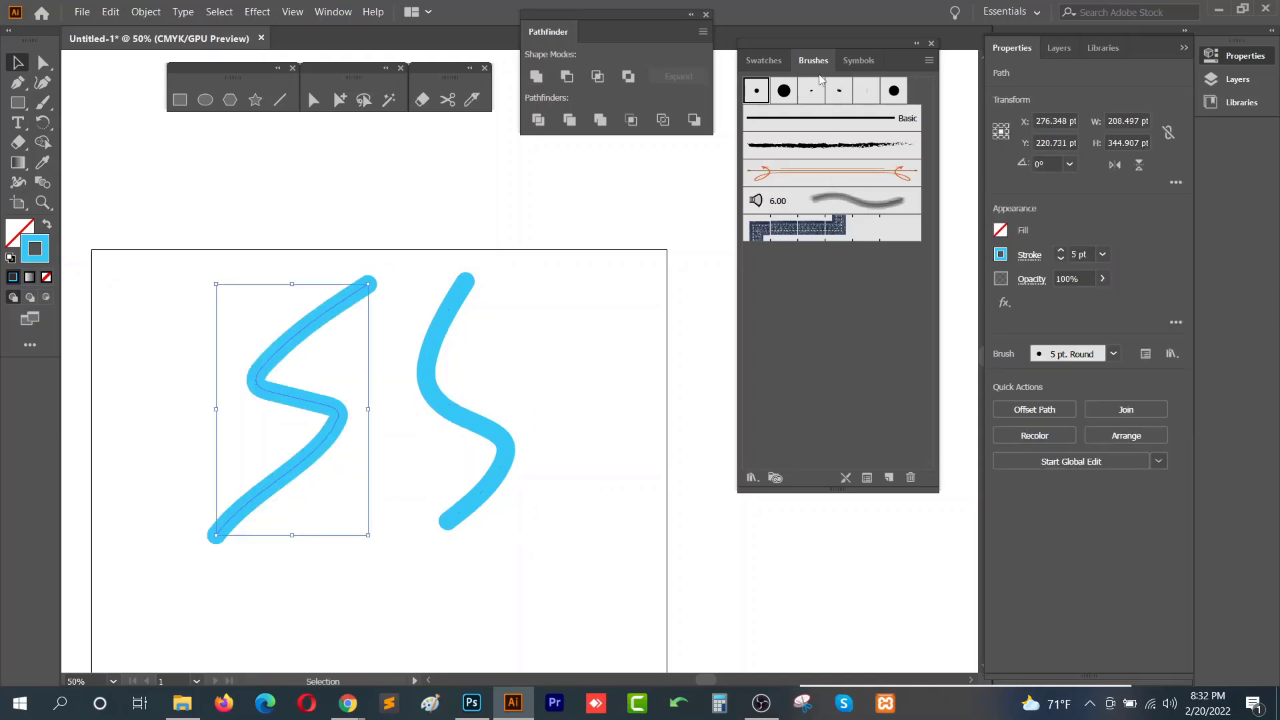
- Apply several brushes from the Brushes panel to the left stroke, ending with the rough charcoal brush
left_click(784, 91)
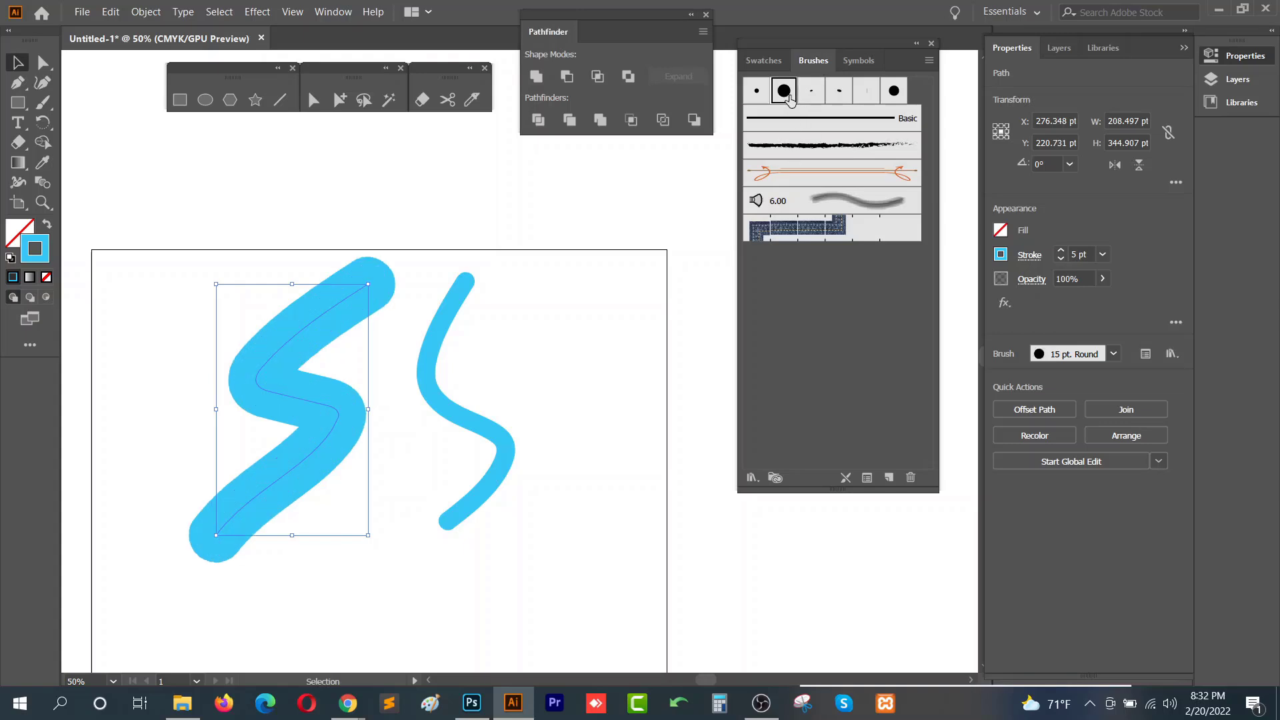
left_click(812, 92)
left_click(839, 94)
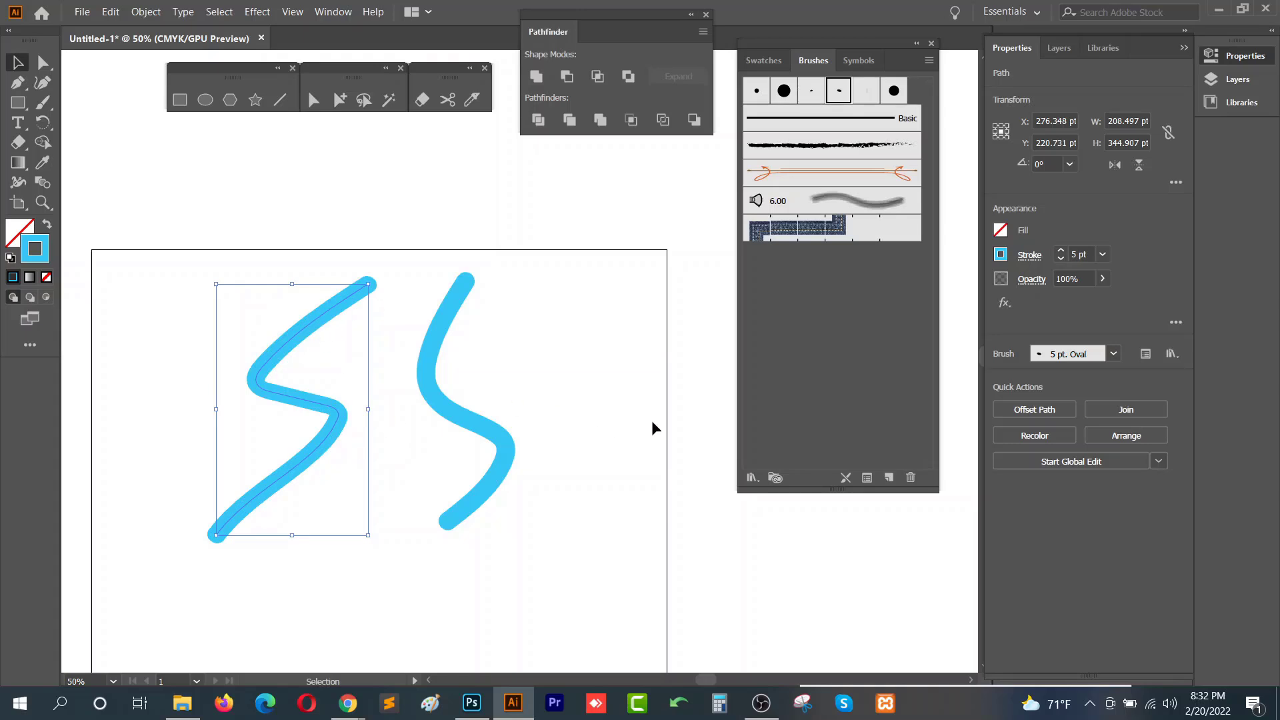
left_click(855, 146)
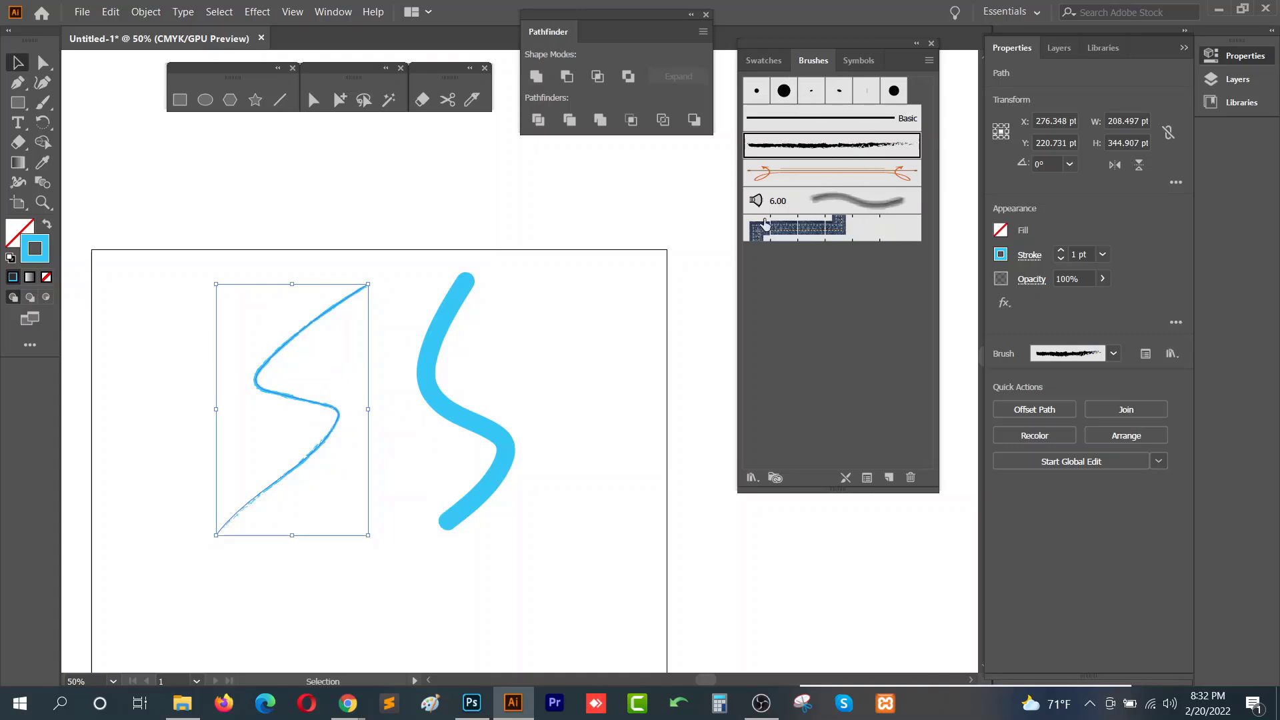
- Set the left stroke's weight to 5 pt
left_click(1080, 255)
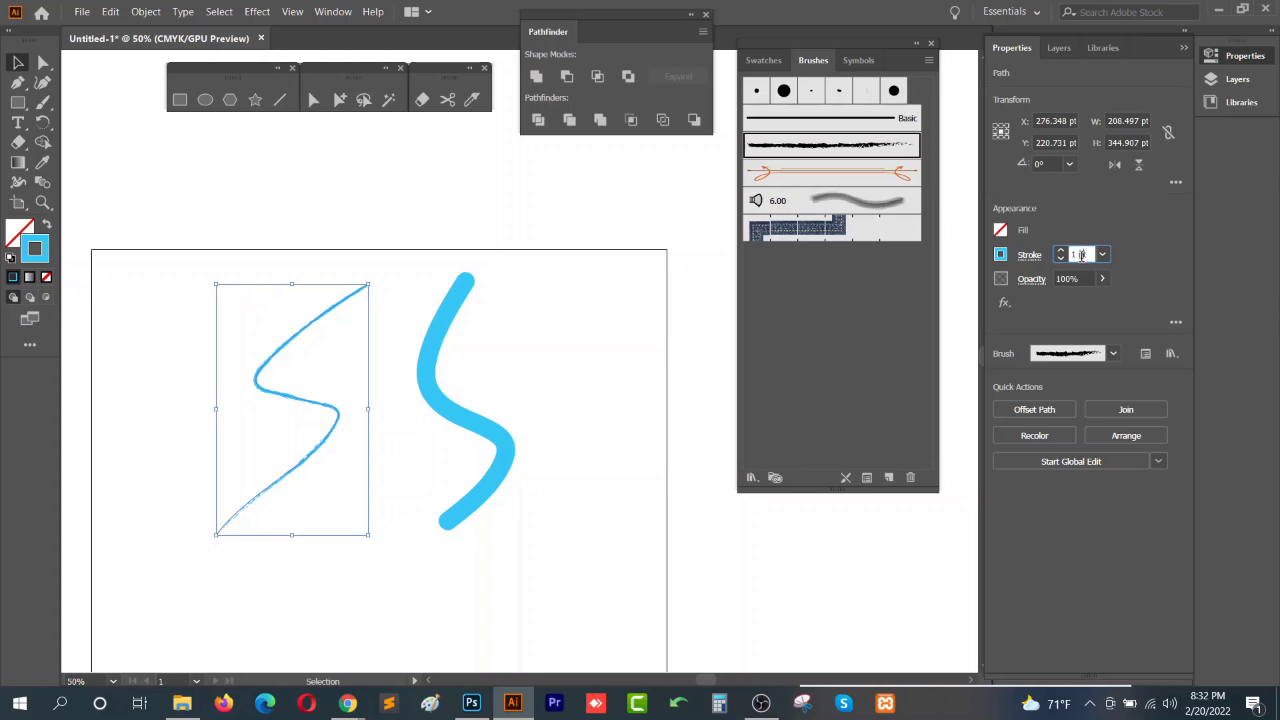
type("5")
key("Return")
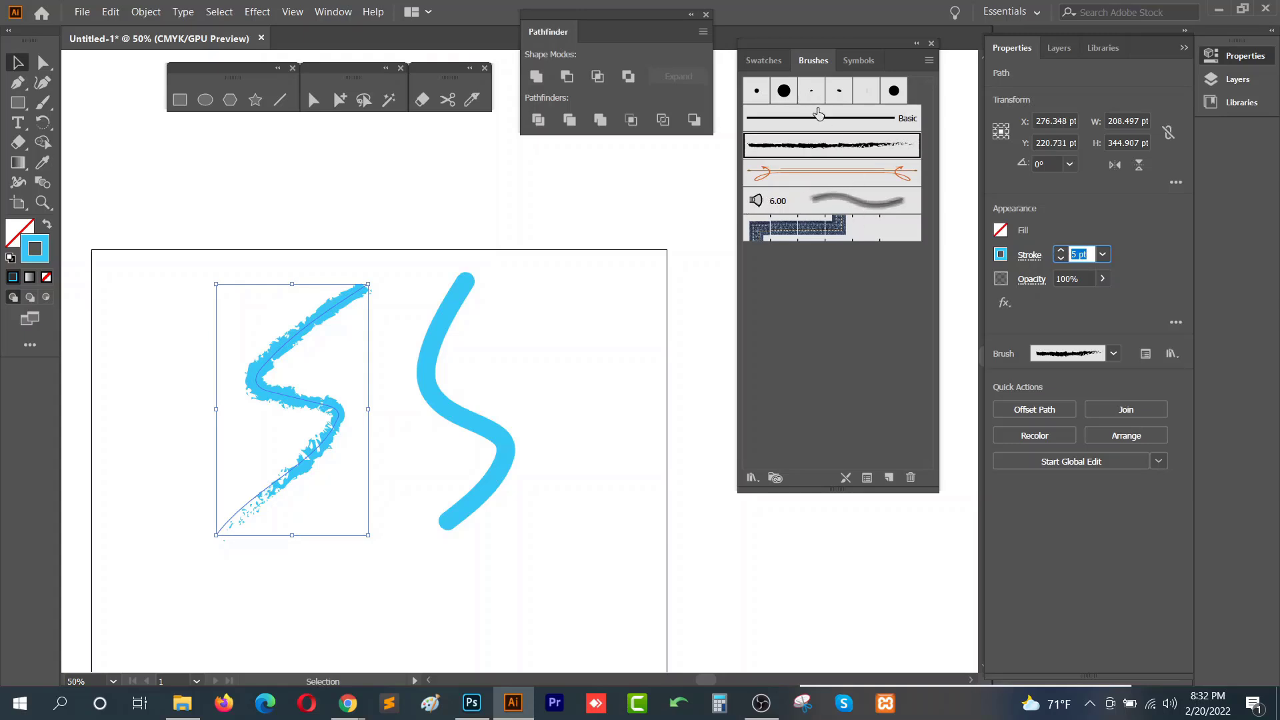
- Try the border pattern brush on the left stroke and open the brush libraries menu
left_click(808, 241)
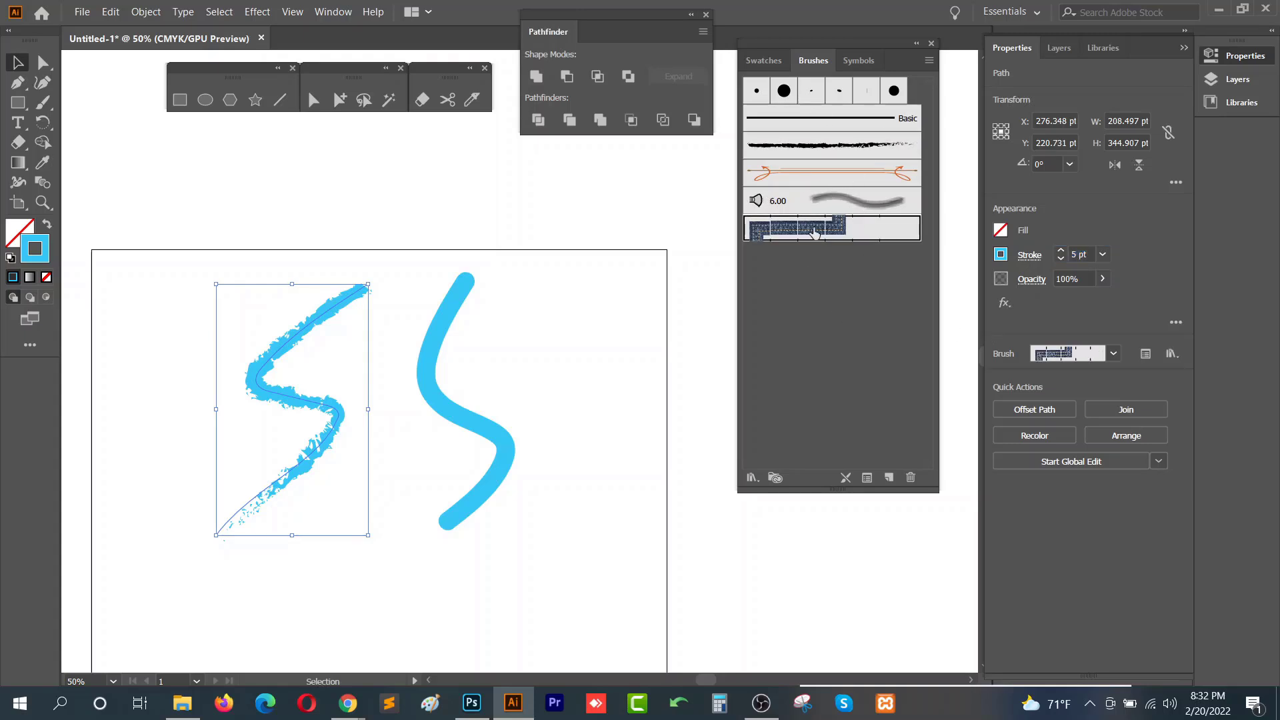
left_click(751, 478)
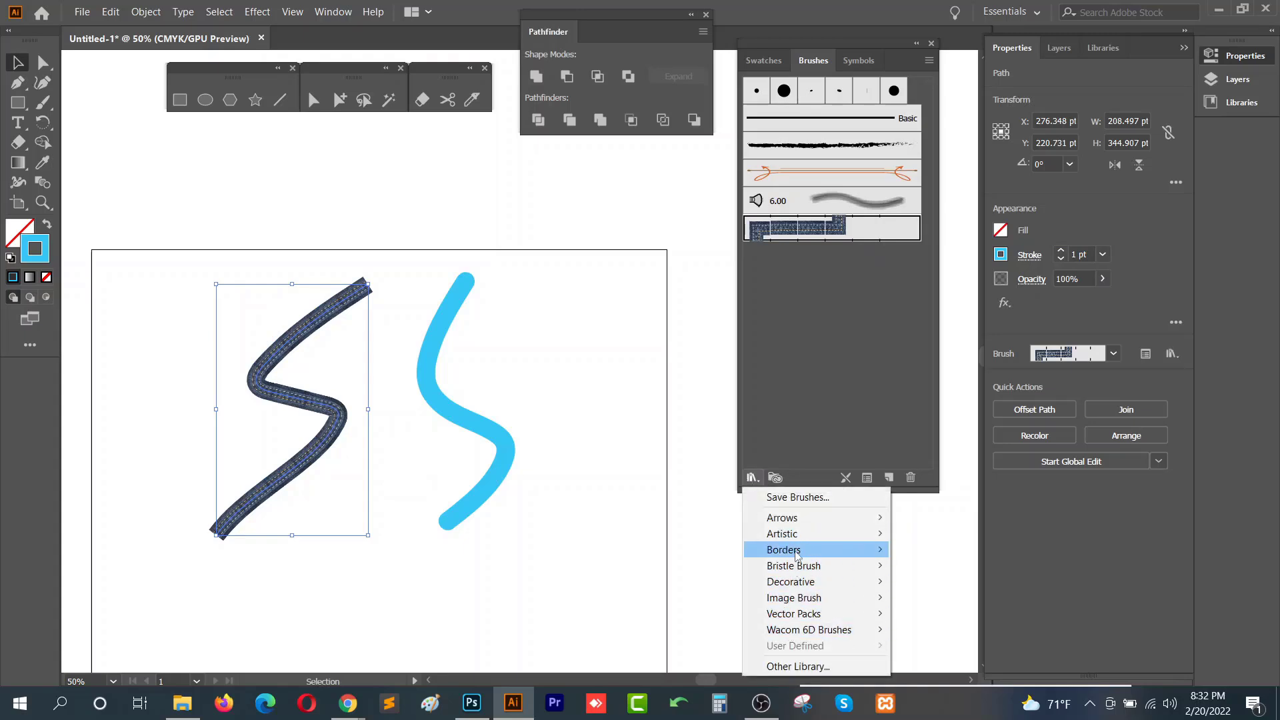
left_click(832, 438)
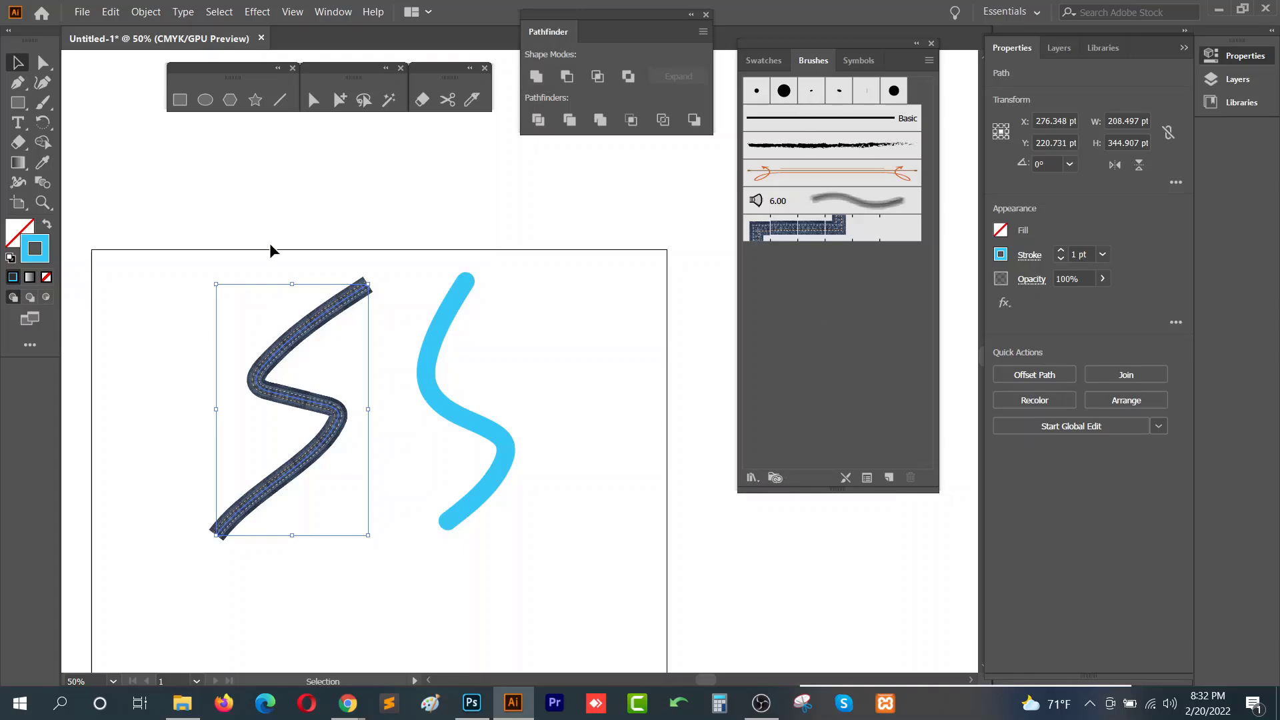
- Delete both strokes and undo the deletion and the pattern brush change
left_click_drag(197, 269, 595, 502)
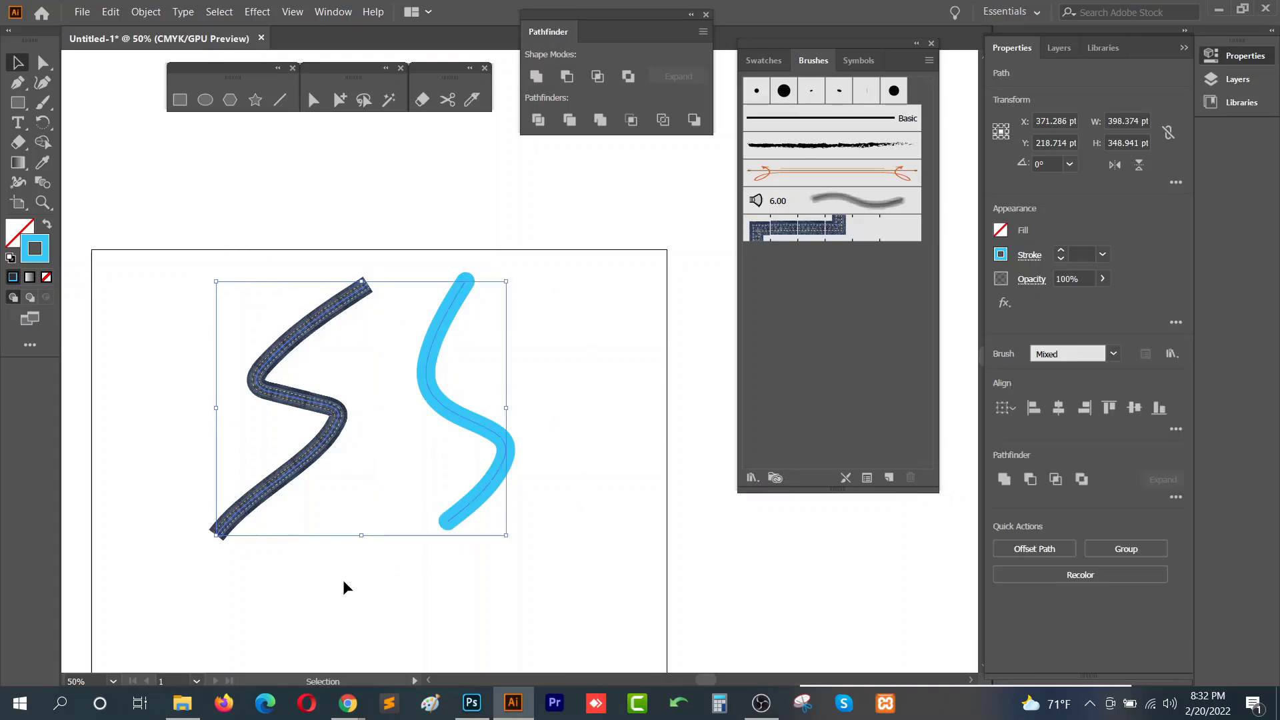
left_click_drag(260, 274, 639, 557)
key("Delete")
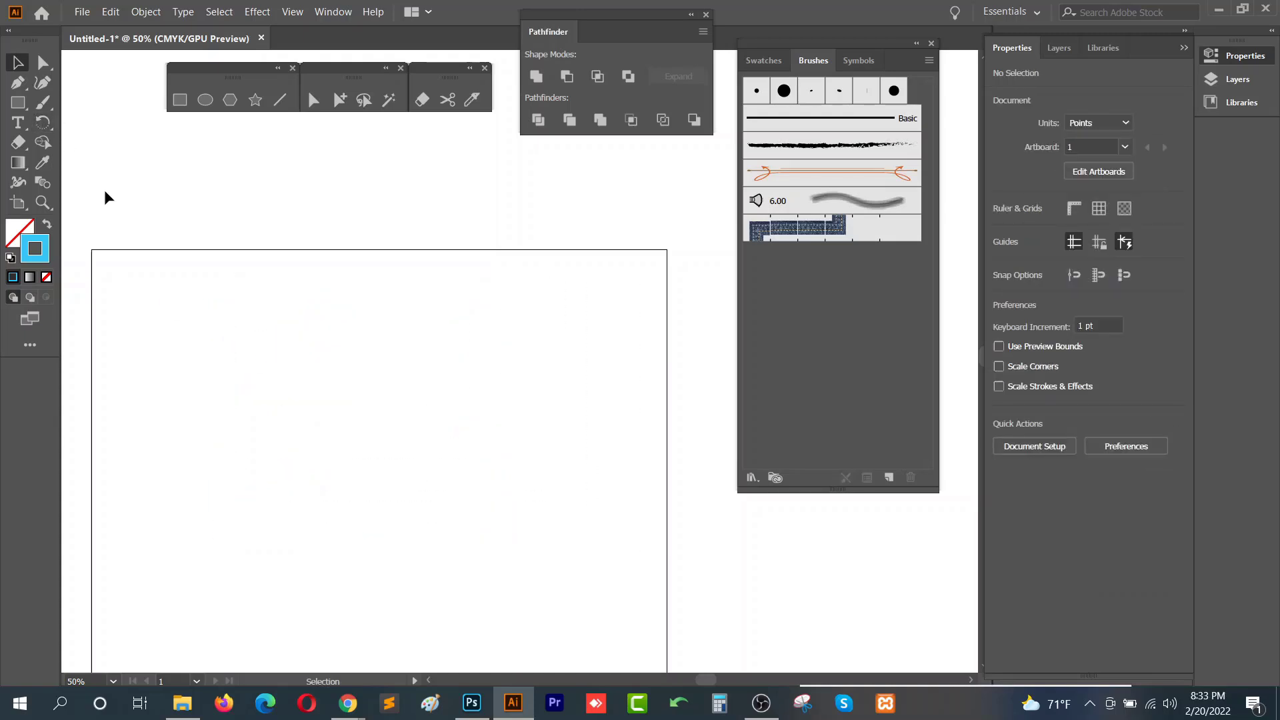
key("ctrl+z")
key("ctrl+z")
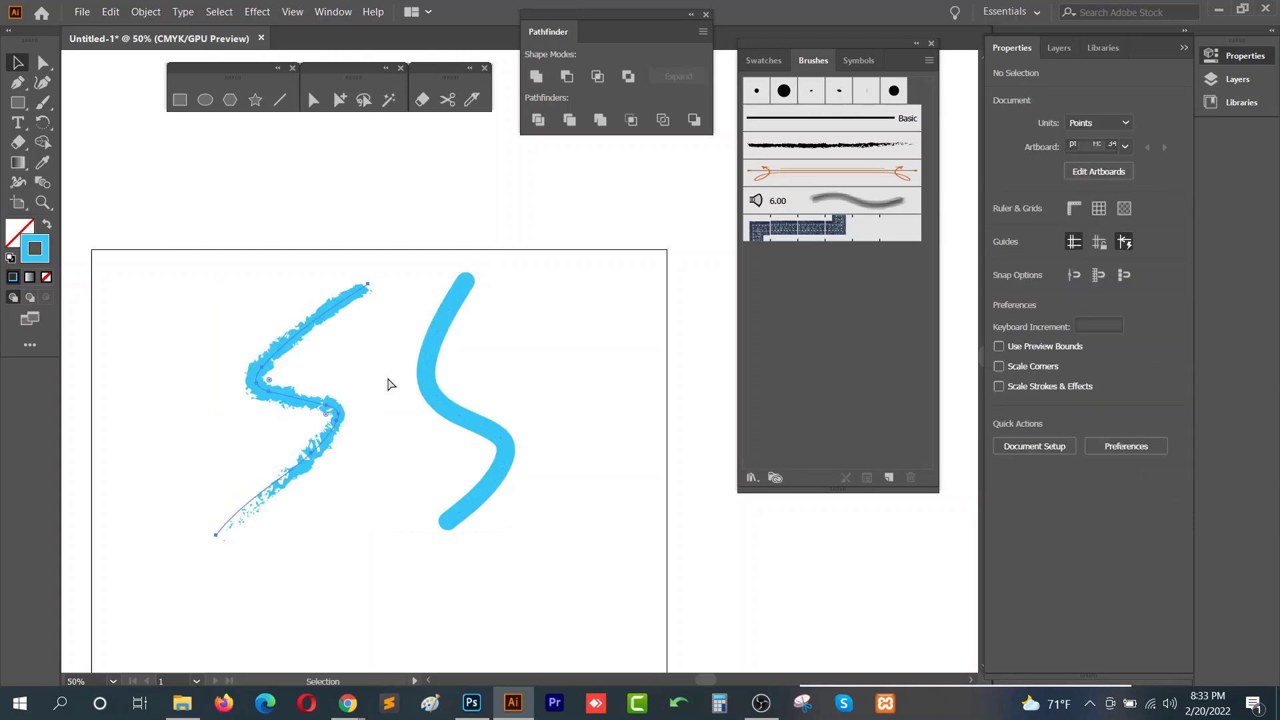
- Select the left charcoal stroke and increase its stroke weight to 13 pt
left_click_drag(306, 229, 287, 428)
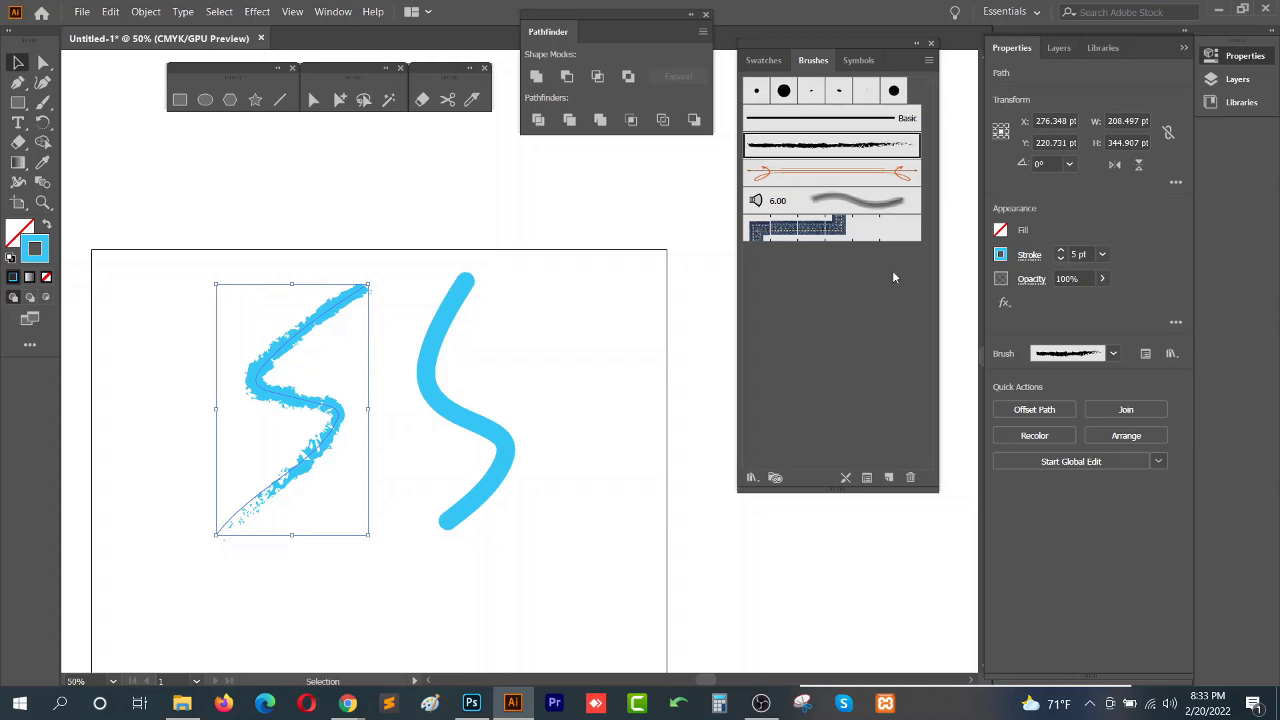
left_click(1084, 253)
scroll(1084, 252, "up", 8)
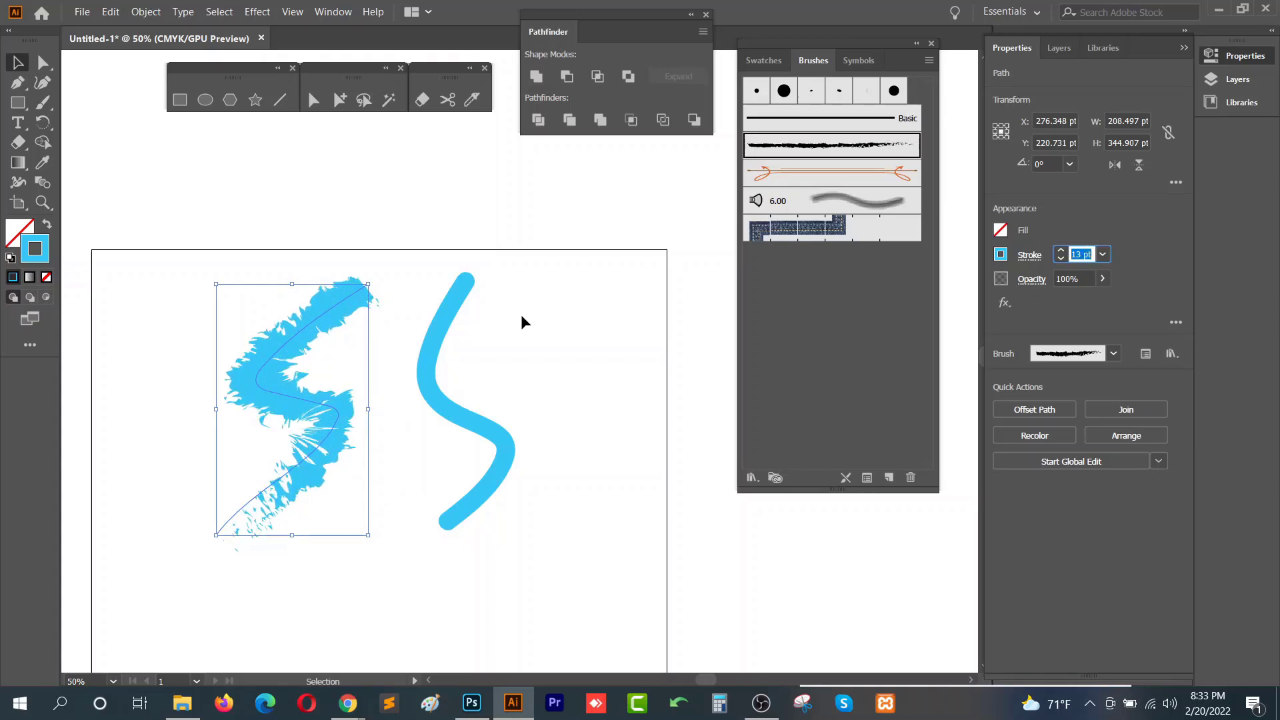
- Select both brush strokes and delete them
left_click_drag(140, 267, 588, 586)
key("Delete")
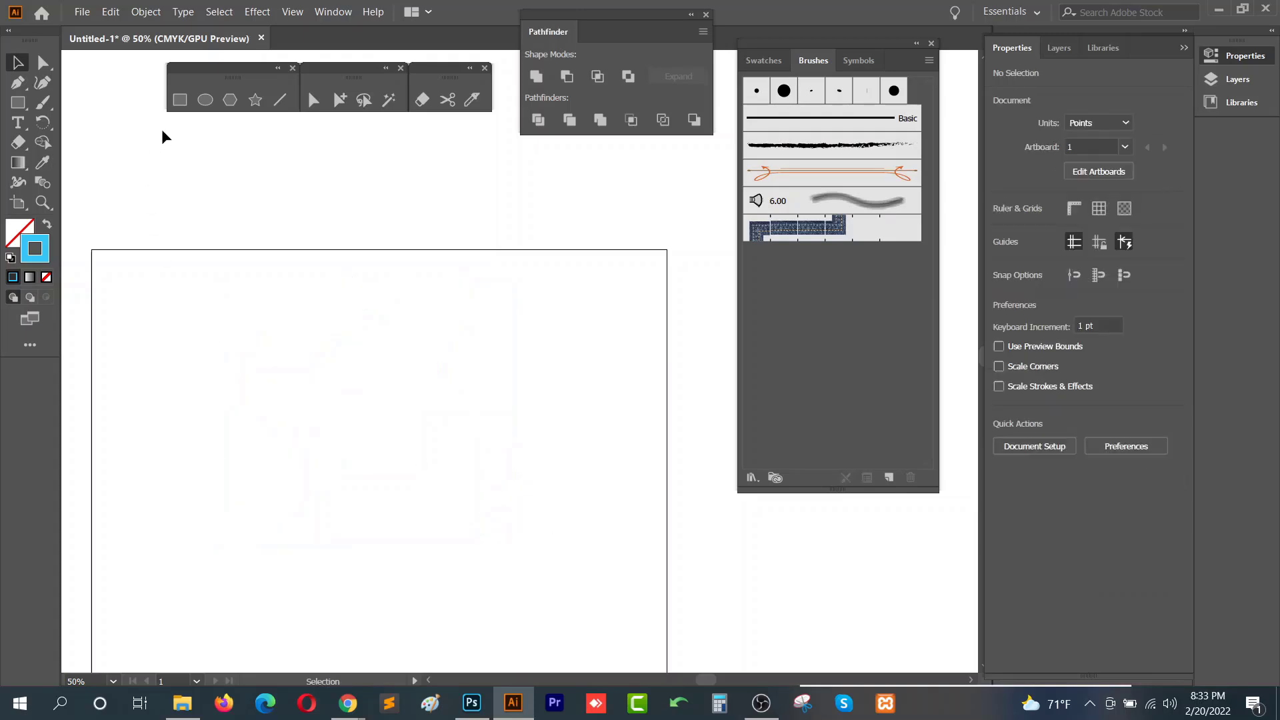
- Draw a circle about 385 pt in diameter with the Ellipse tool
left_click(205, 100)
mouse_move(210, 309)
left_mouse_down()
mouse_move(575, 614)
mouse_move(539, 553)
mouse_move(492, 518)
left_mouse_up()
left_click(18, 62)
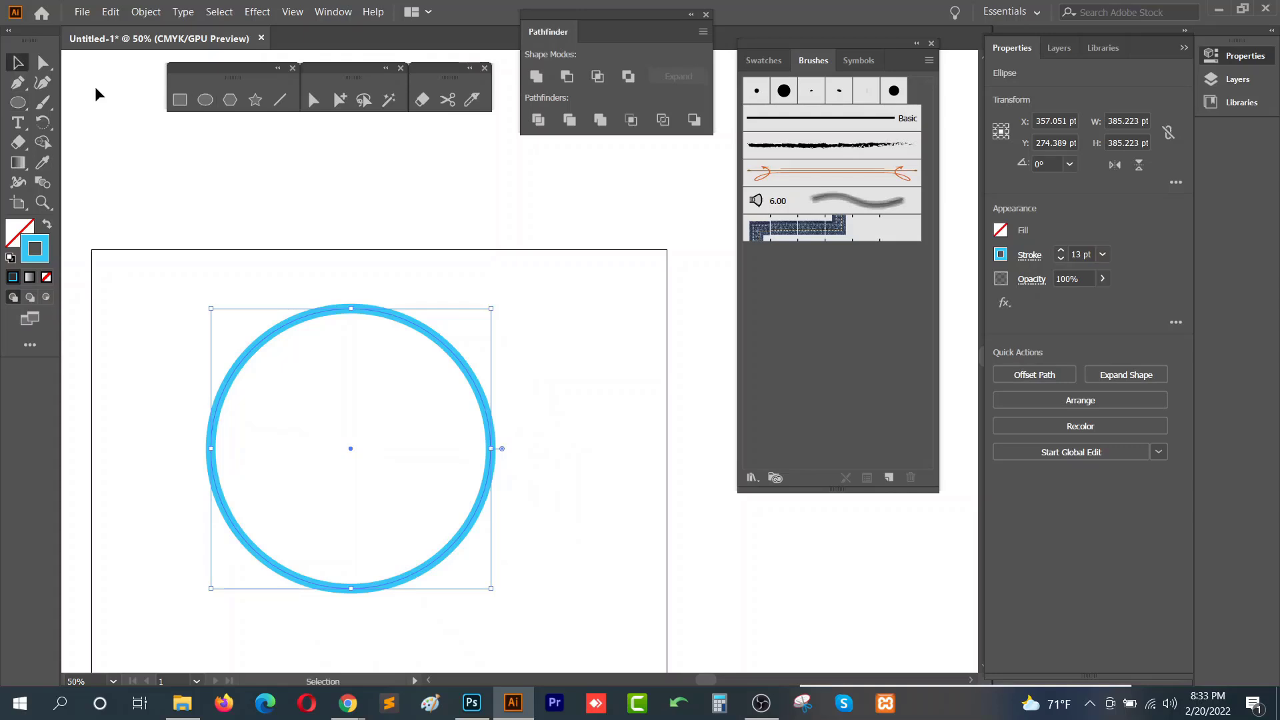
- Apply the denim pattern brush and then the 6.00 bristle brush to the circle, raising its stroke weight
left_click(855, 235)
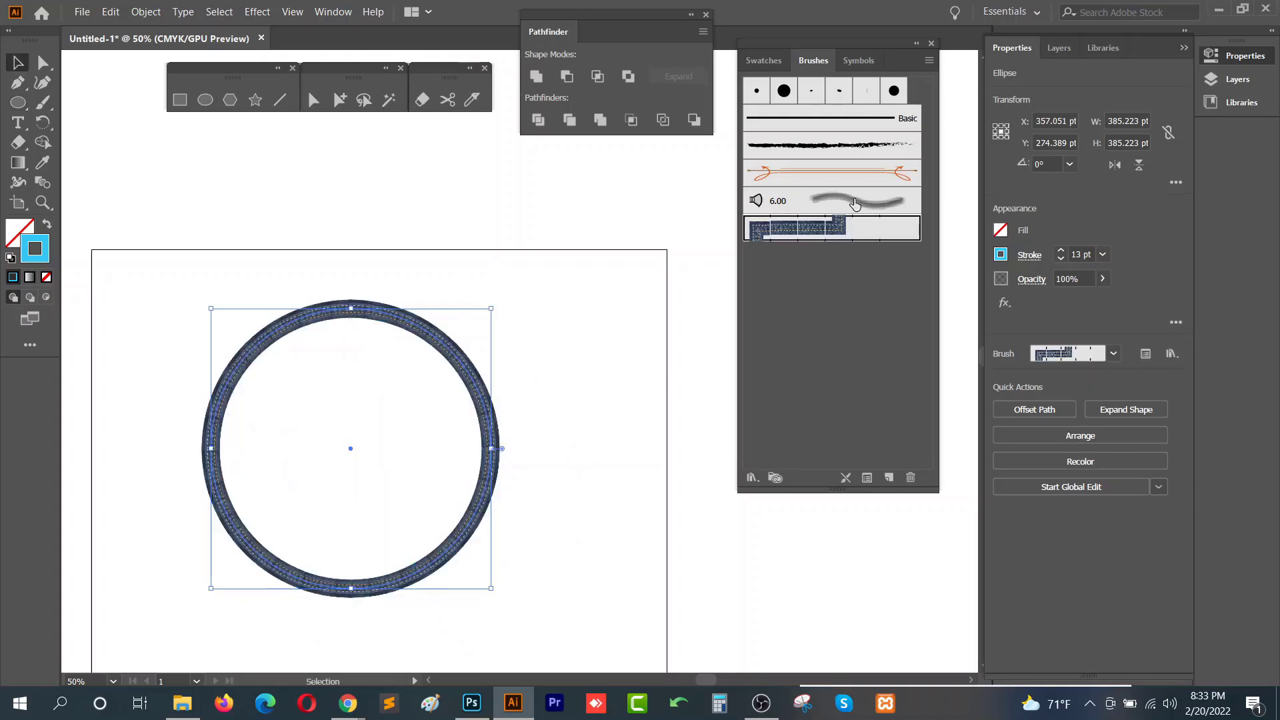
left_click(857, 202)
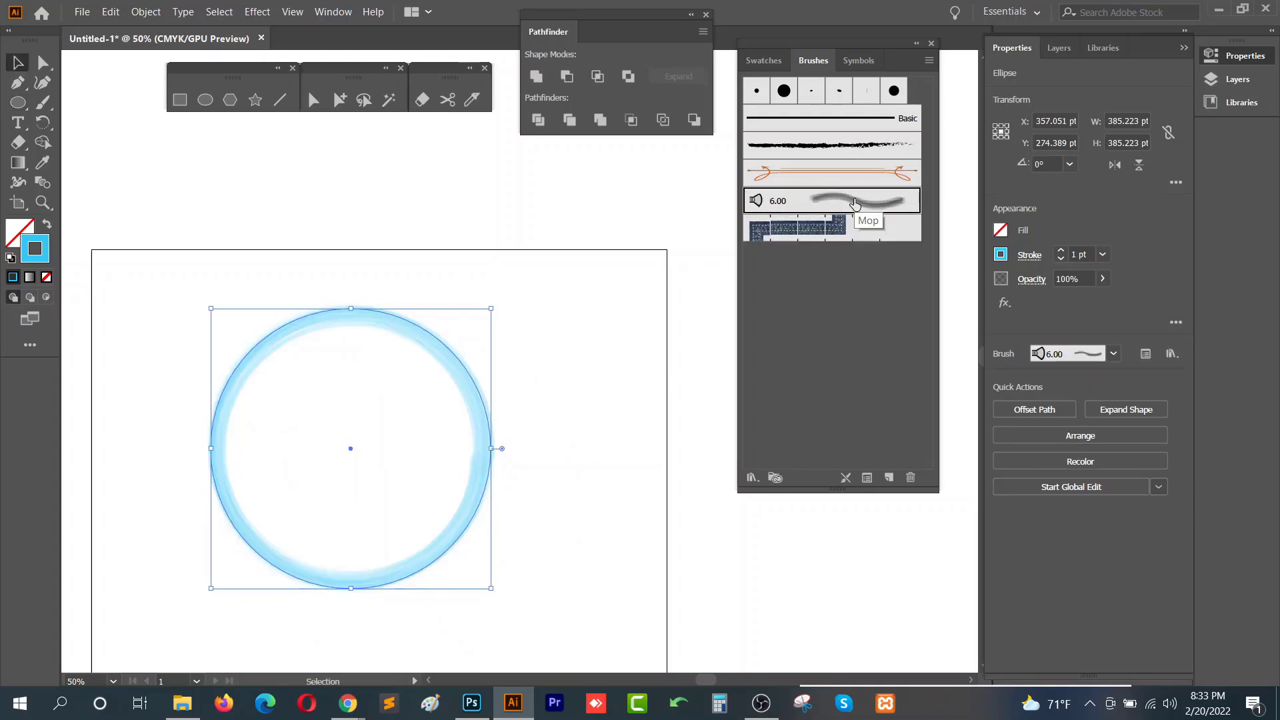
left_click(1082, 254)
key("Up")
key("Up")
key("Up")
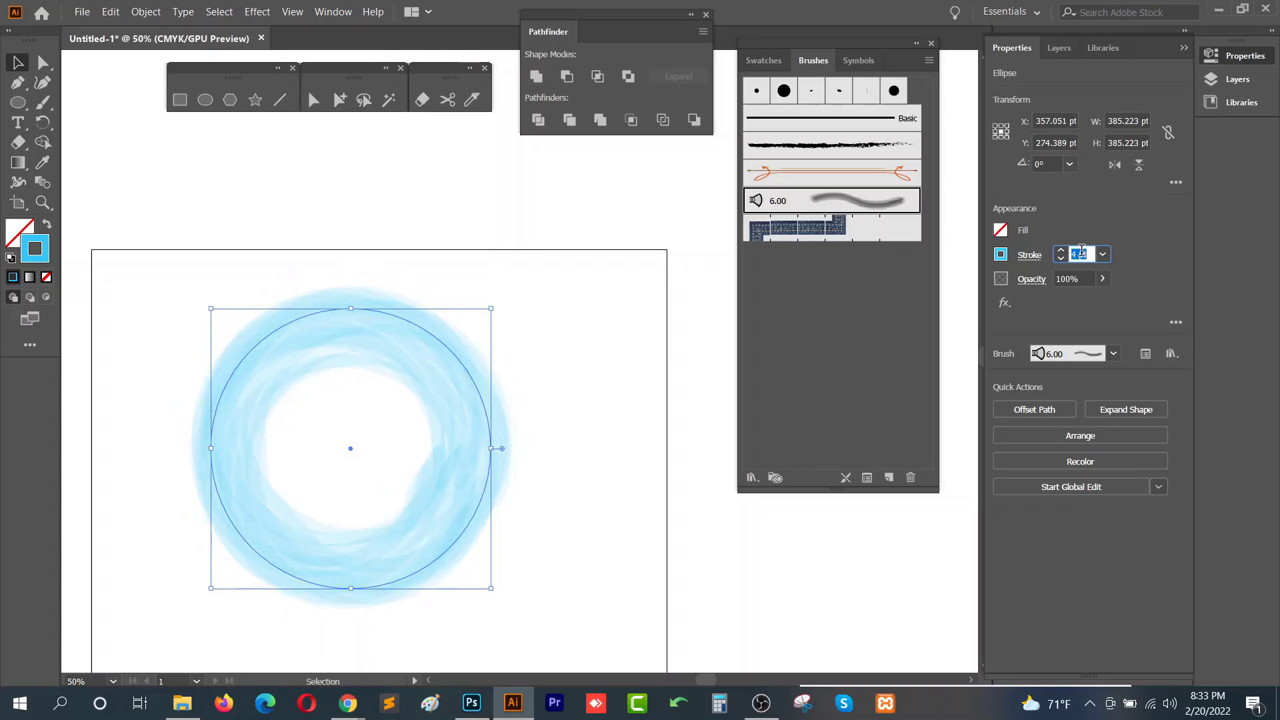
- Reapply the denim pattern brush to the circle and set its stroke weight to 6 pt
left_click(819, 234)
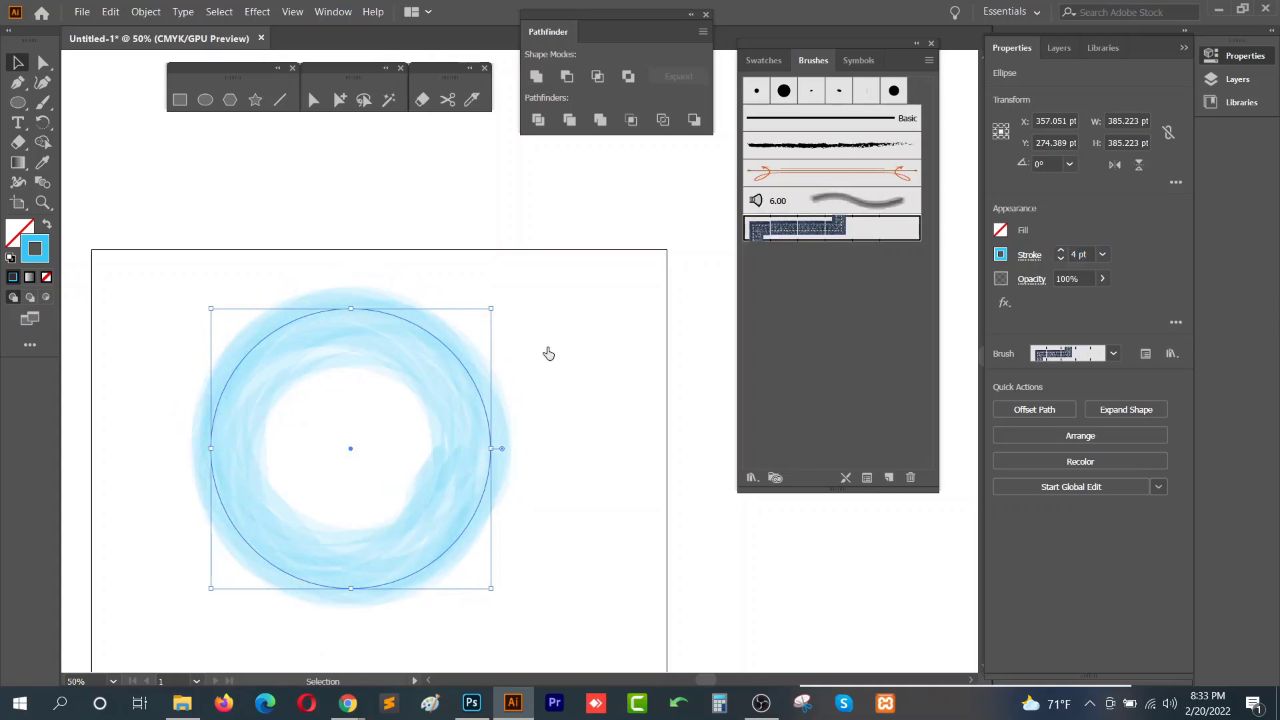
left_click(1082, 254)
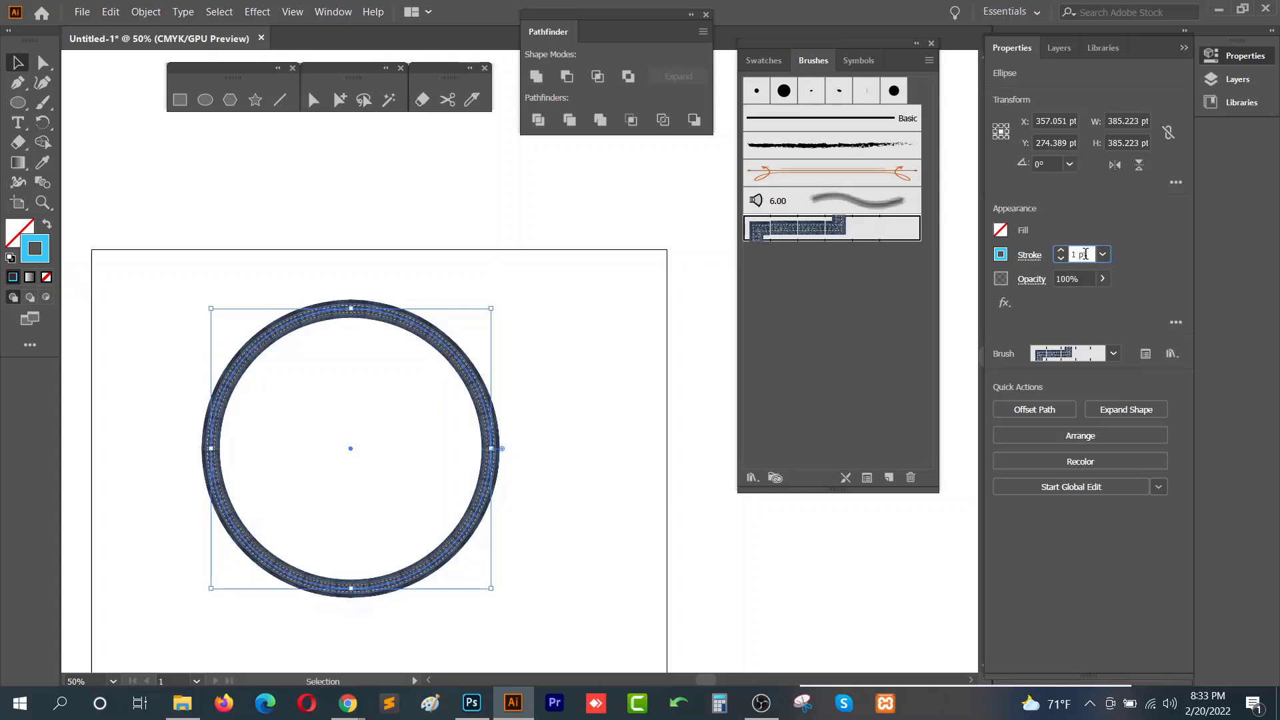
type("5")
key("Return")
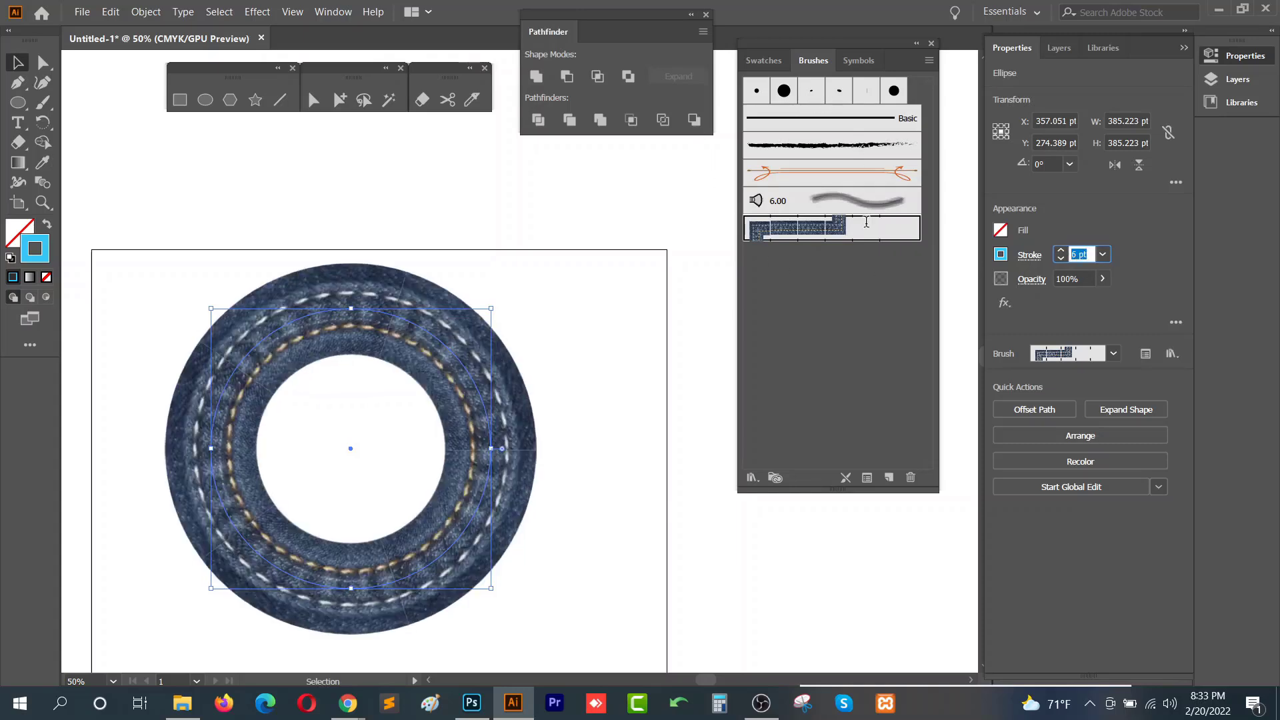
- Open the Arrows_Special brush library and enlarge its panel to show more arrows
left_click(752, 478)
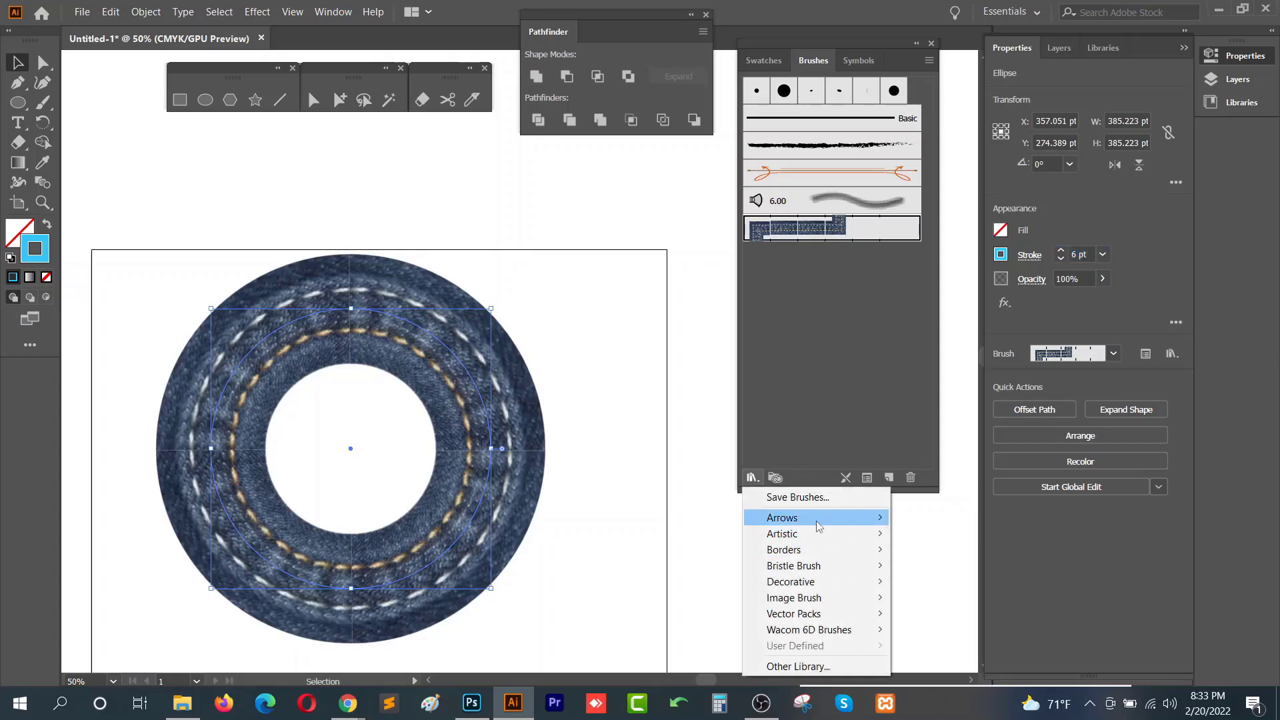
mouse_move(819, 527)
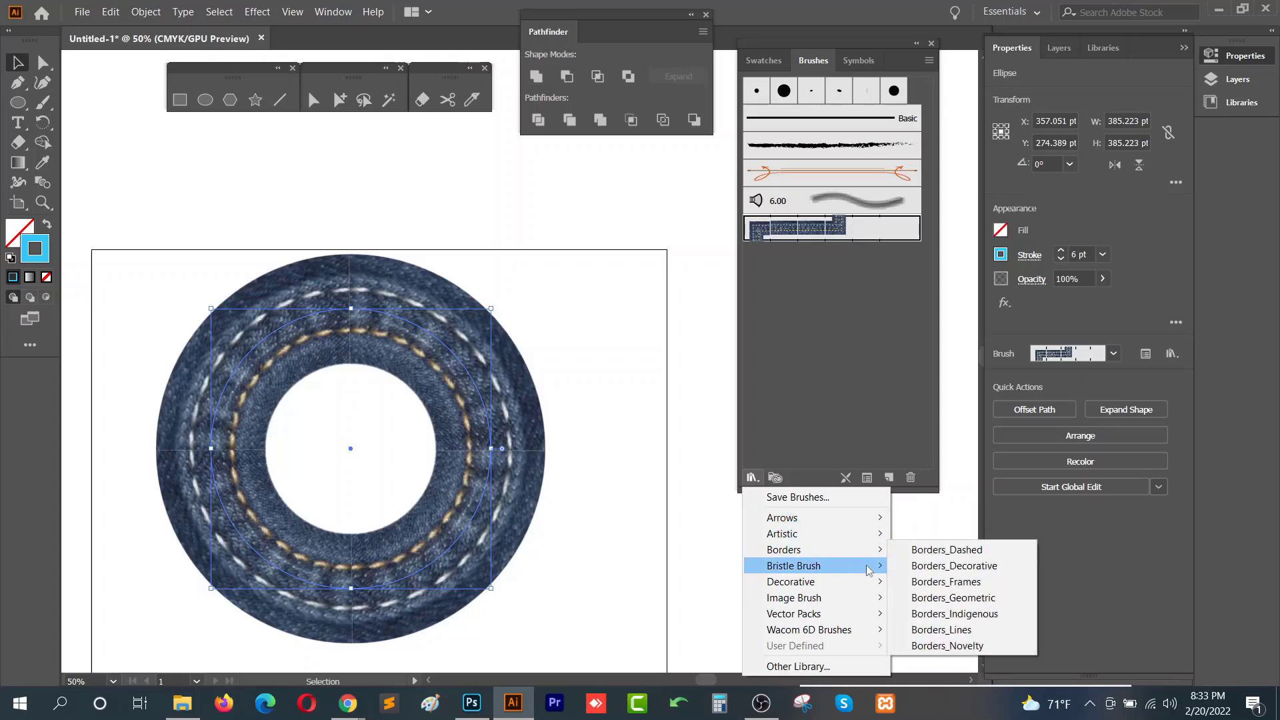
mouse_move(860, 588)
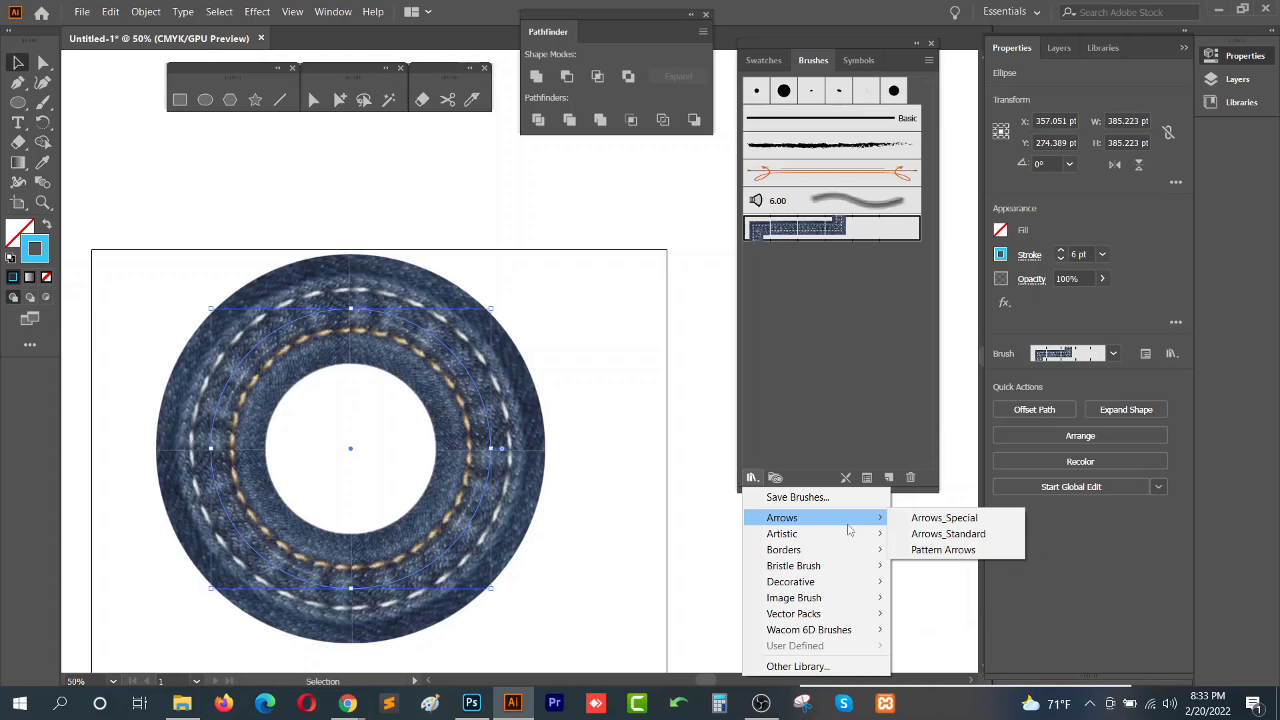
left_click(1009, 523)
mouse_move(654, 325)
left_mouse_down()
mouse_move(733, 66)
mouse_move(872, 29)
mouse_move(1067, 15)
mouse_move(987, 33)
left_mouse_up()
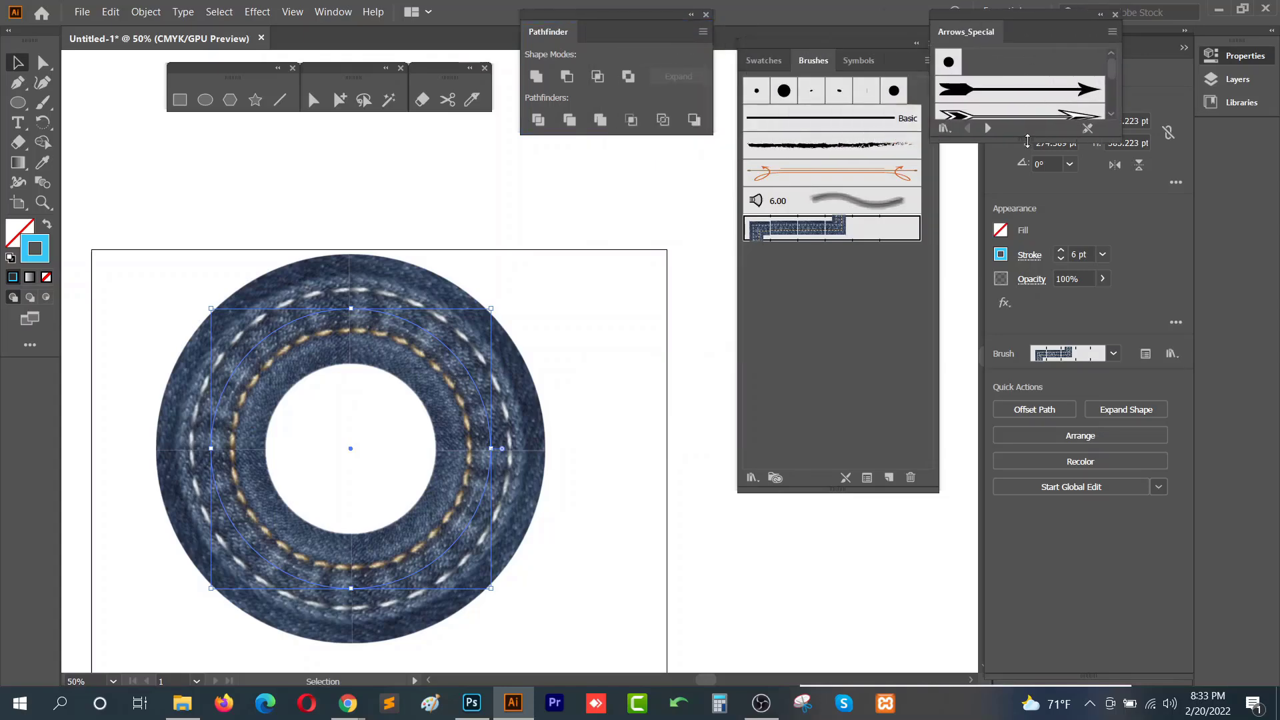
left_click_drag(1027, 141, 1027, 575)
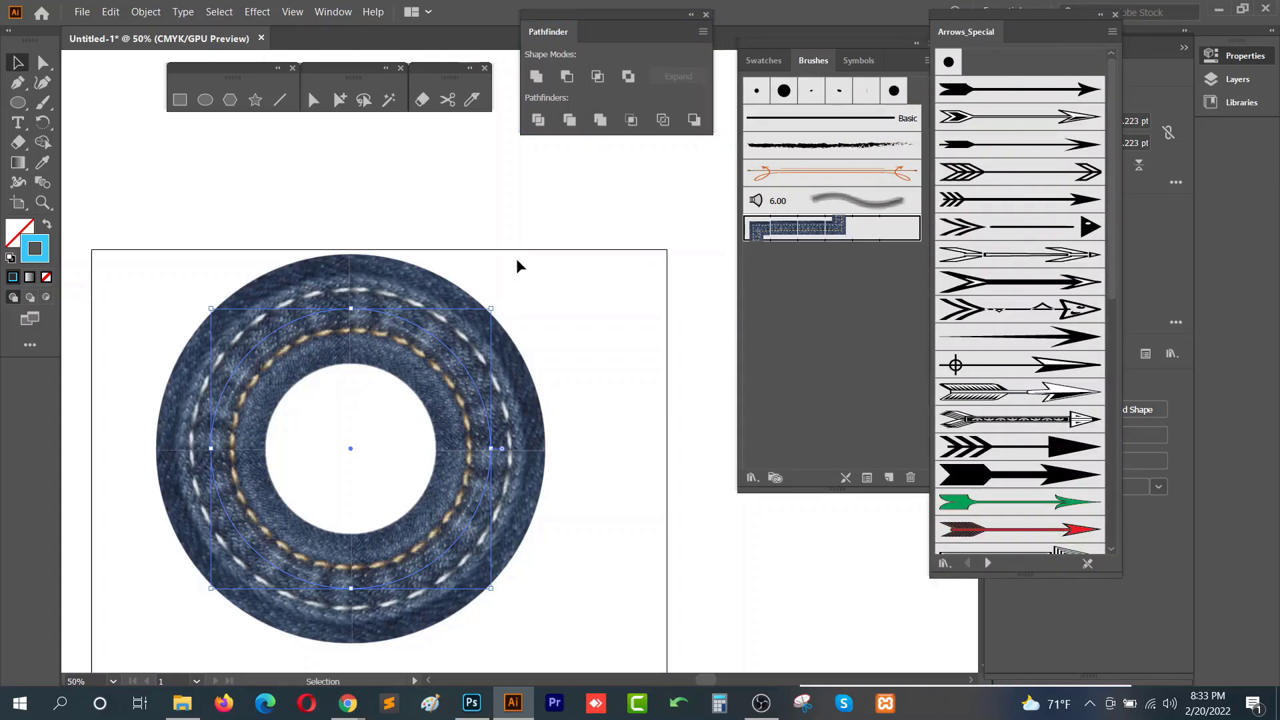
- Select the circle and delete it
left_click(371, 459)
left_click_drag(266, 308, 373, 322)
key("Delete")
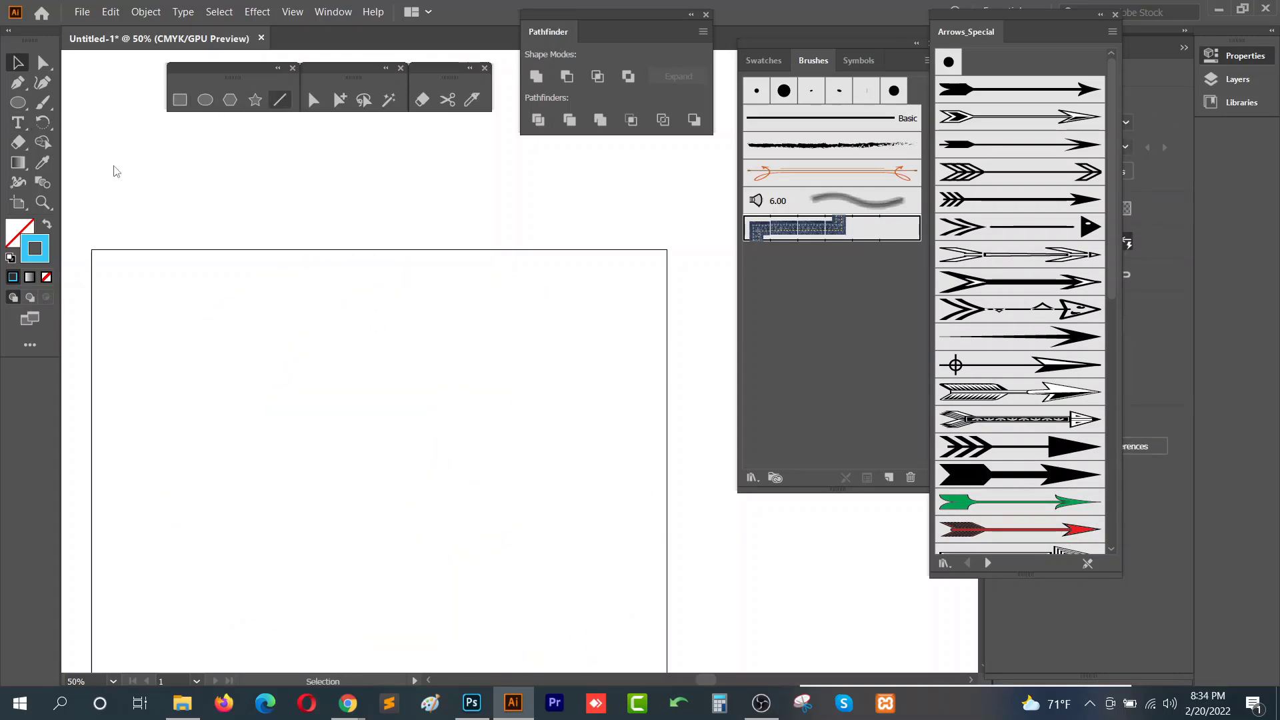
- Draw a horizontal straight line about 580 pt long with the Line Segment tool
key("backslash")
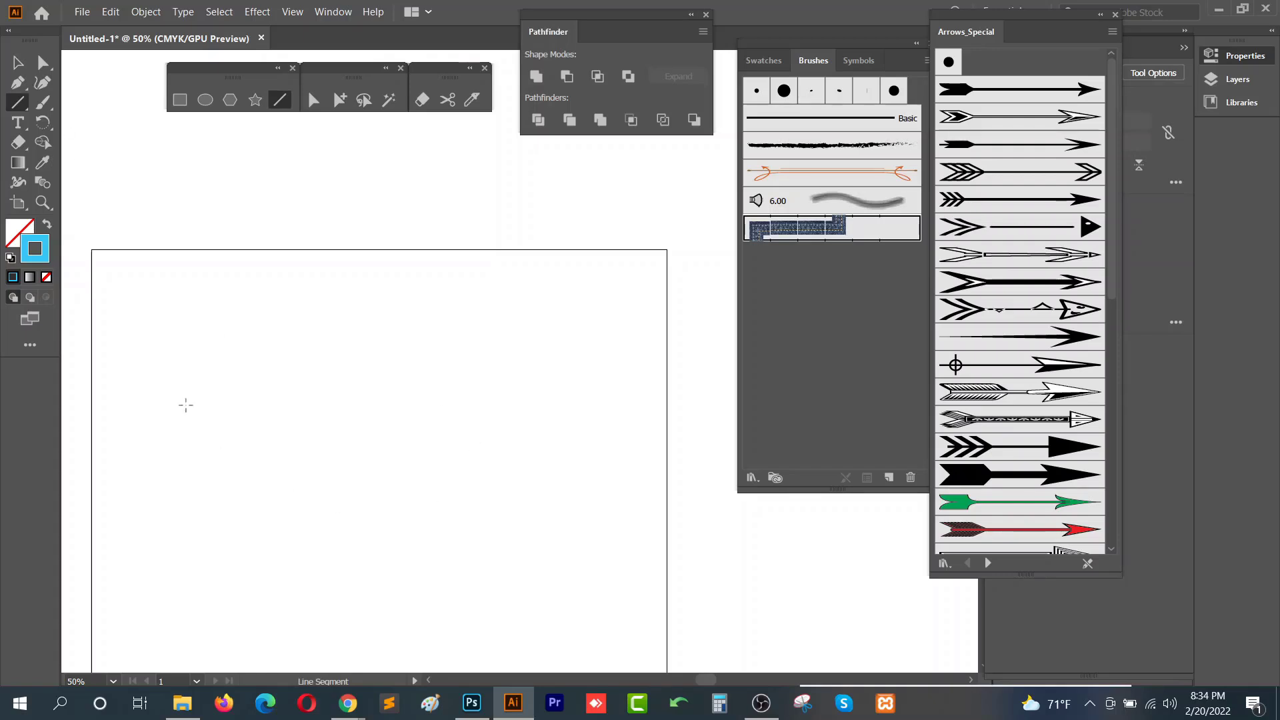
left_click_drag(179, 373, 603, 373)
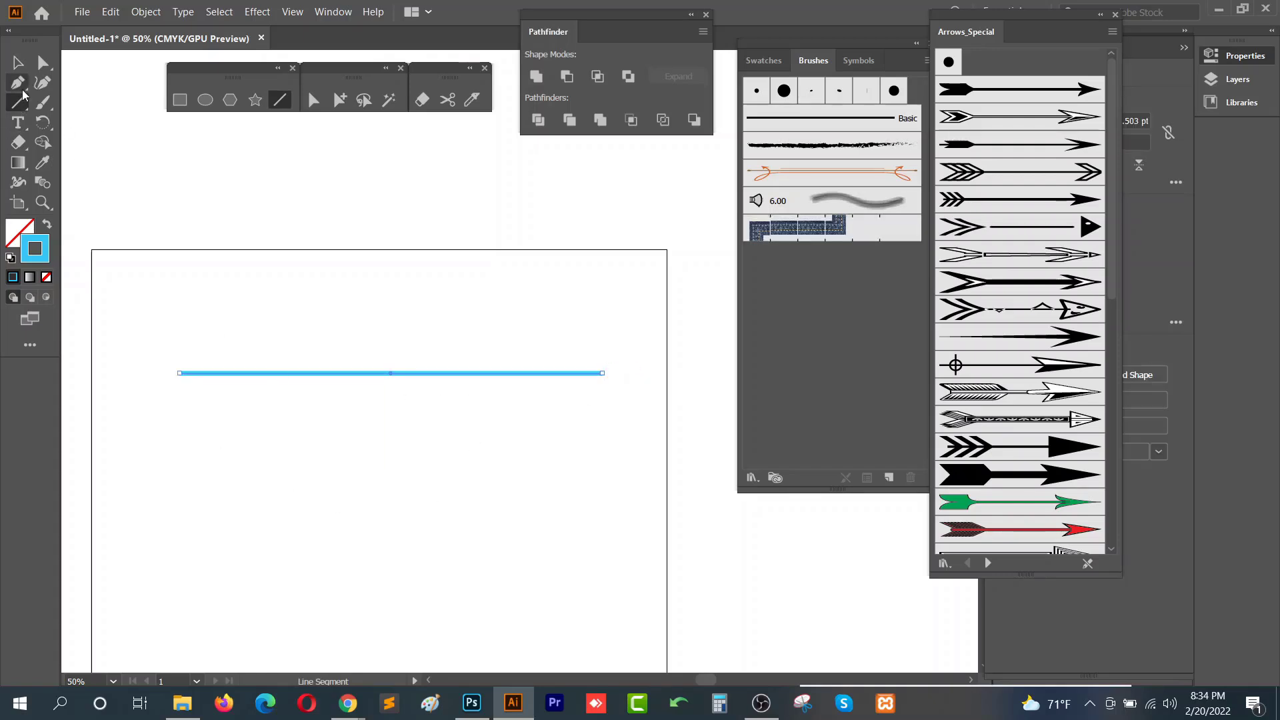
left_click(18, 65)
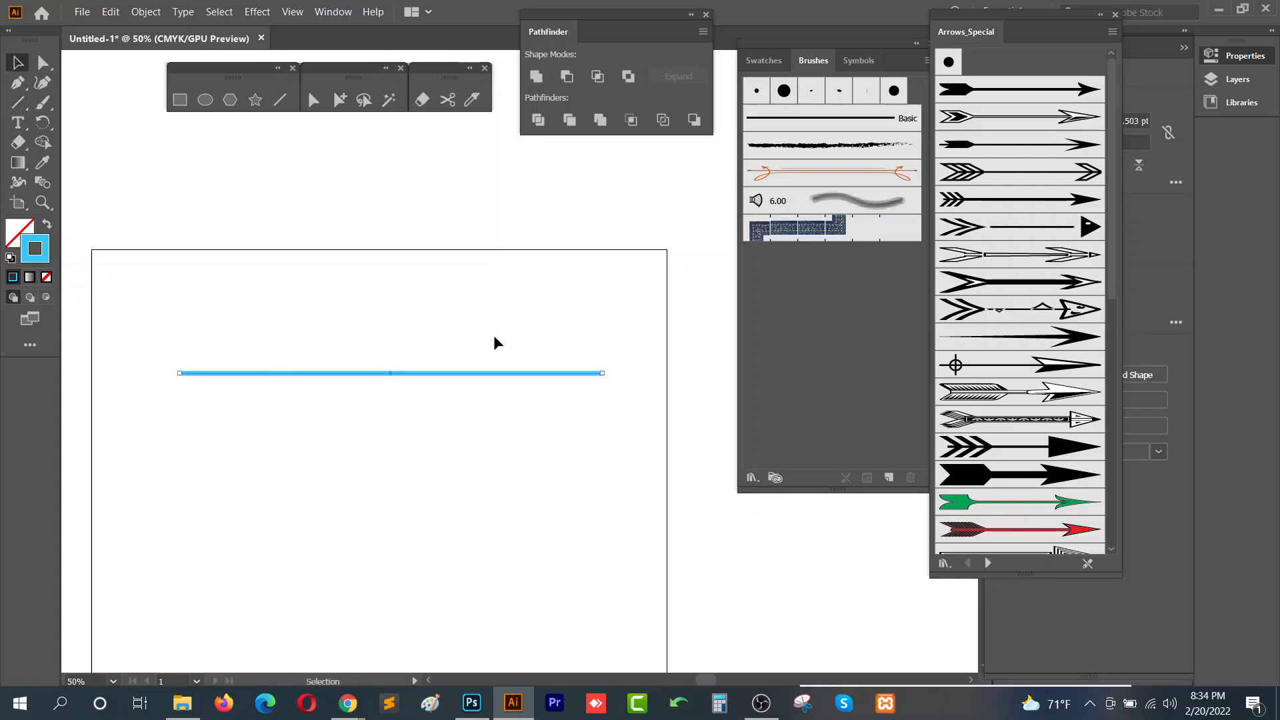
- Draw an S-shaped curve below the line with the Pen tool
left_click(281, 100)
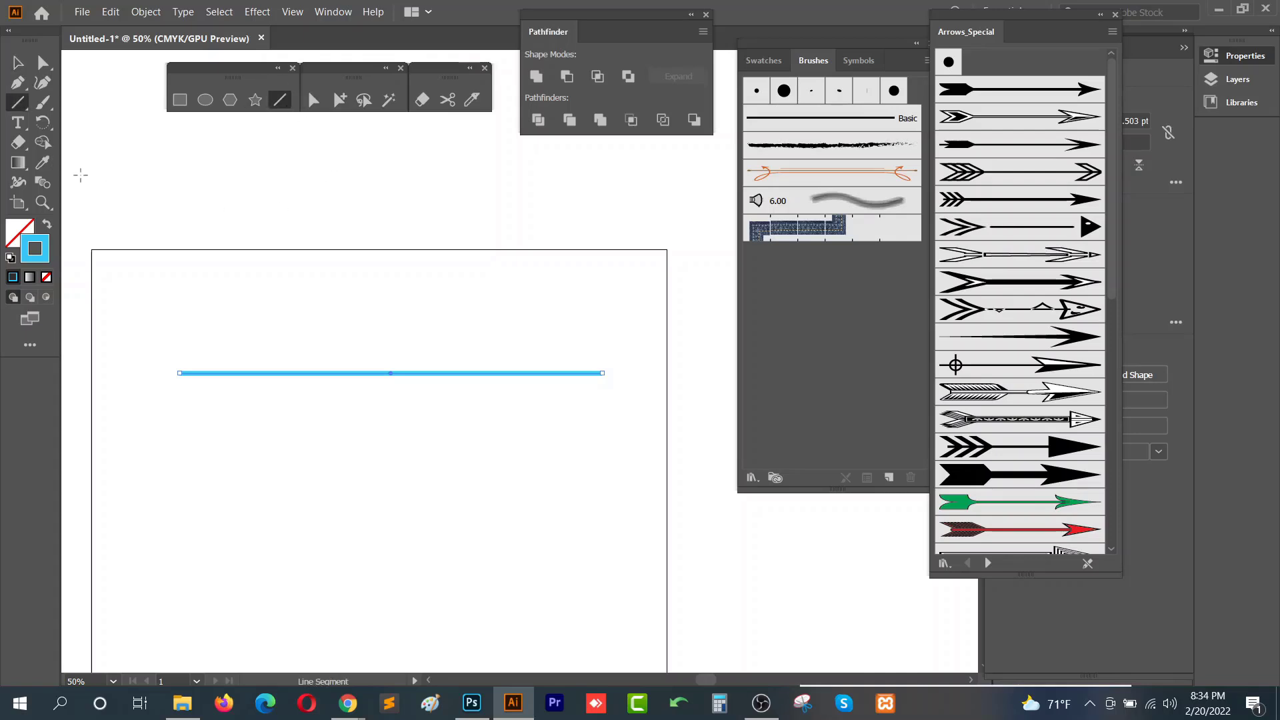
left_click(19, 83)
mouse_move(176, 310)
left_mouse_down()
mouse_move(177, 443)
mouse_move(383, 532)
left_mouse_up()
left_click_drag(283, 613, 327, 596)
left_click(18, 62)
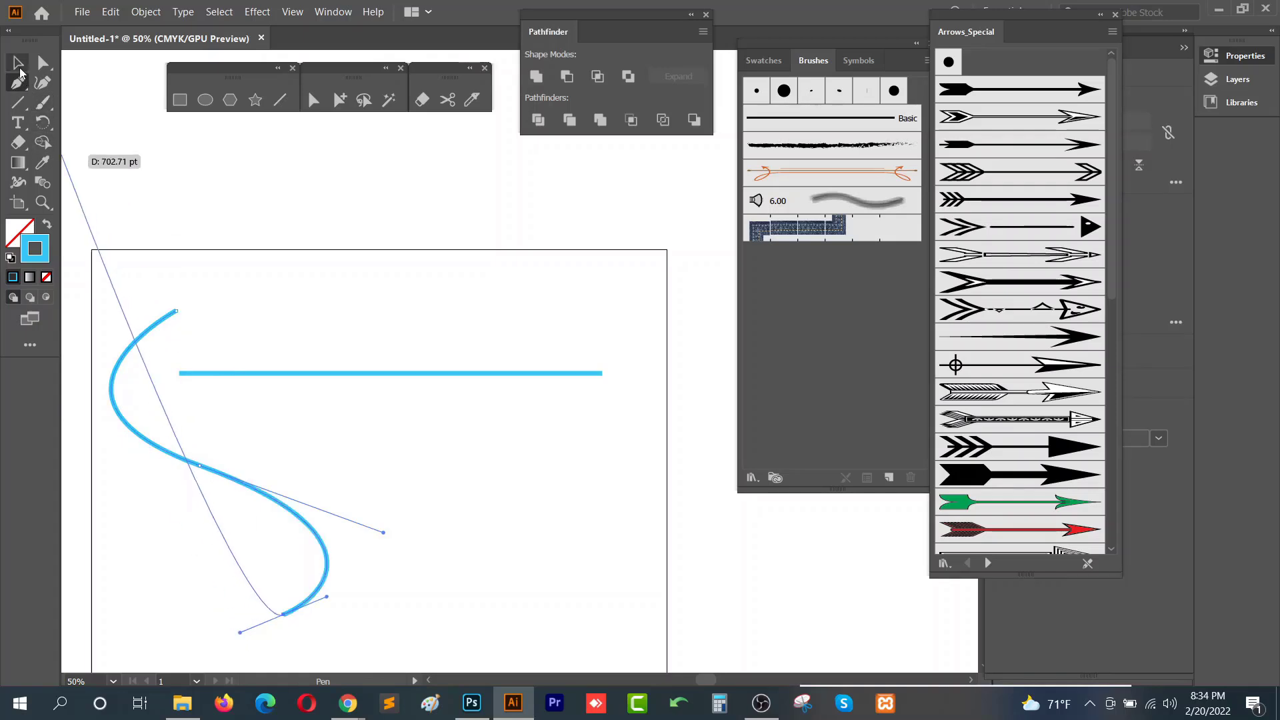
- Move the straight line higher and the S-curve lower on the artboard
left_click(434, 345)
left_click(429, 373)
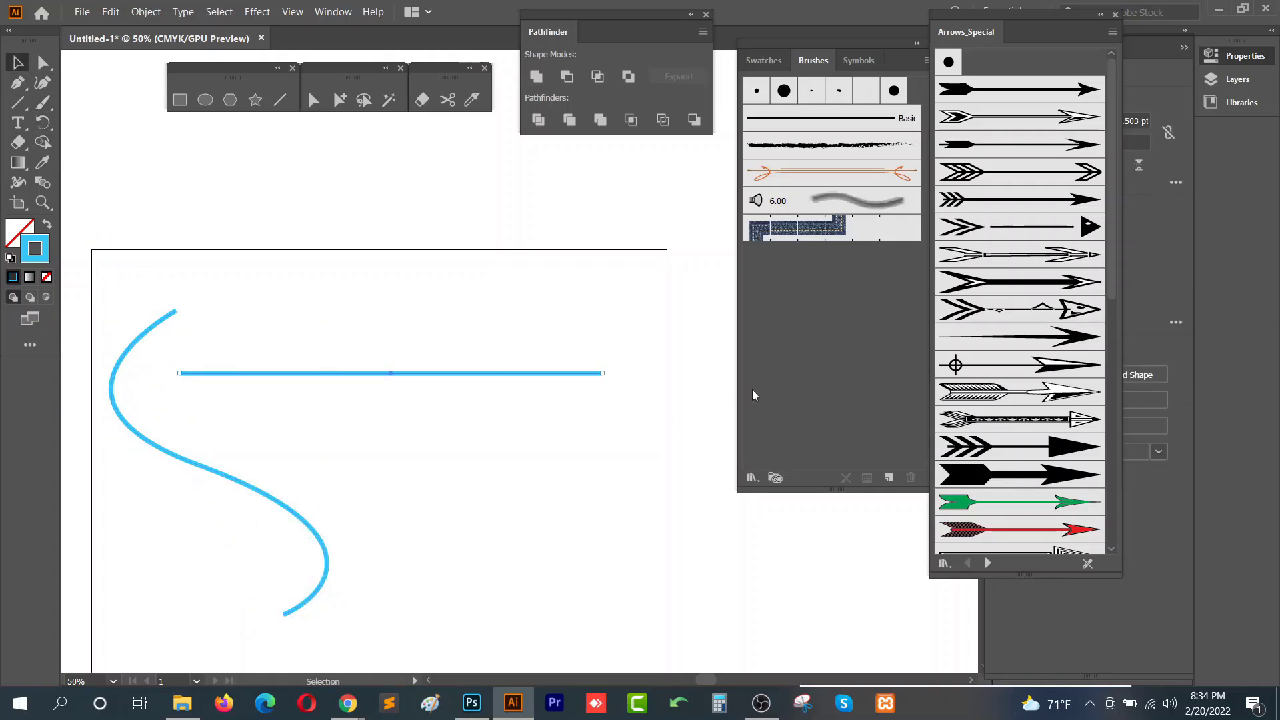
left_click_drag(353, 373, 419, 310)
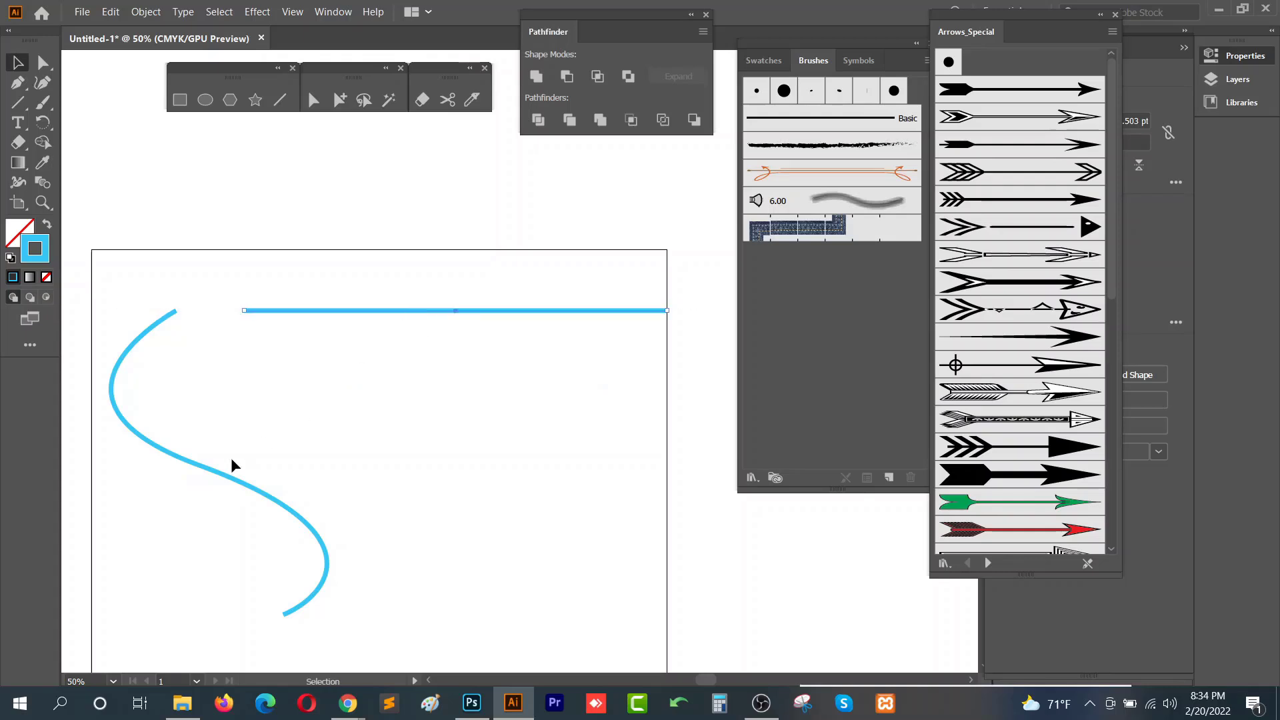
left_click_drag(230, 479, 227, 512)
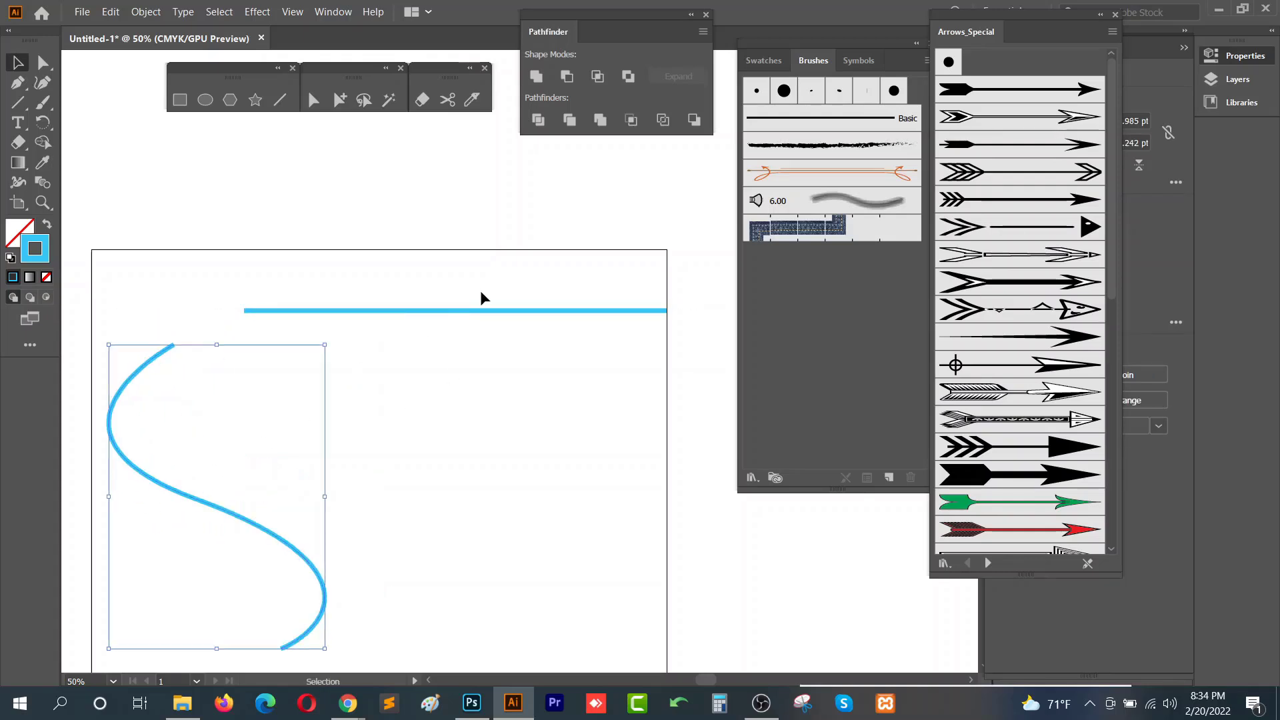
- Apply a feathered arrow brush from Arrows_Special to the straight line and rearrange the brush panels
left_click(484, 310)
left_click(1084, 200)
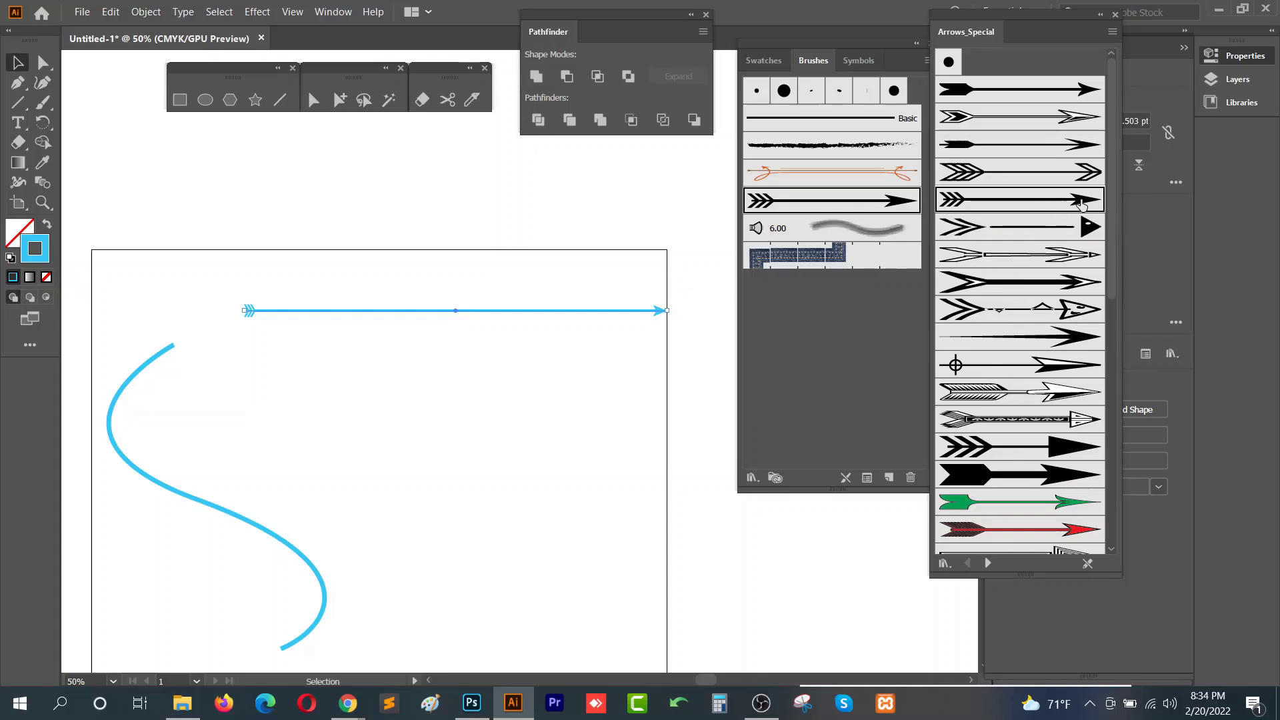
left_click_drag(1021, 31, 159, 53)
left_click_drag(897, 43, 926, 56)
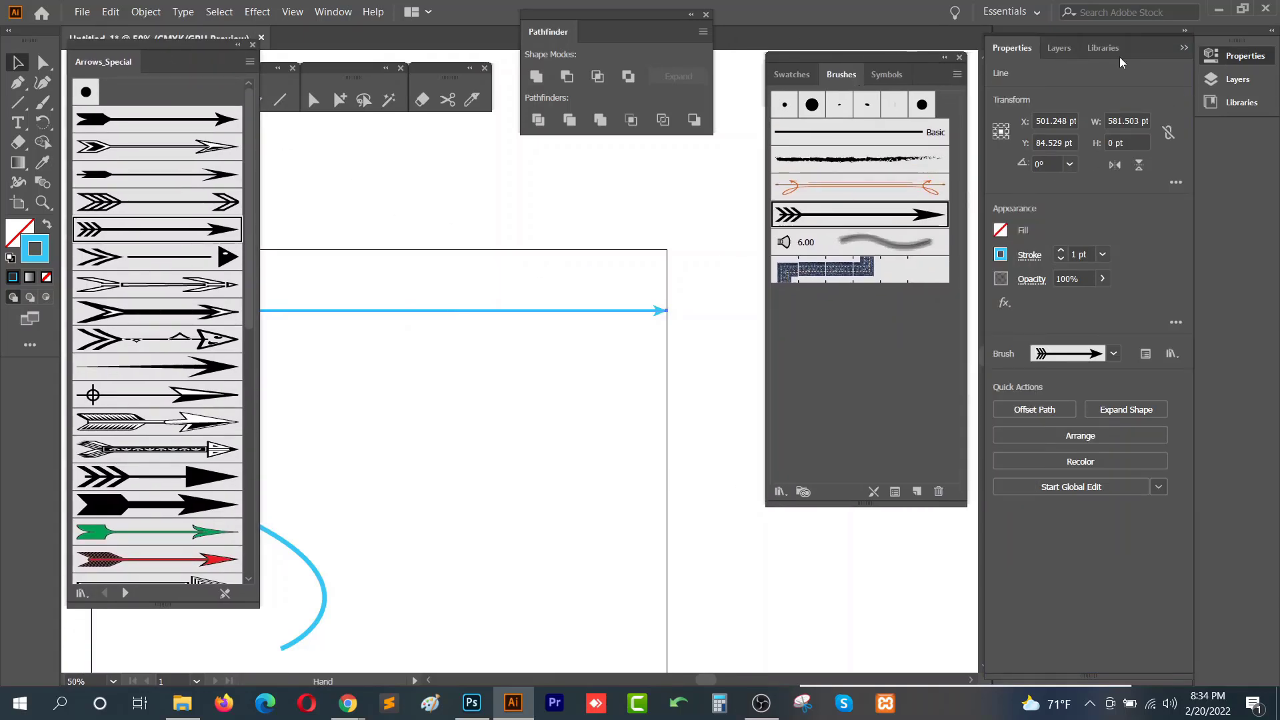
- Set the arrow line's stroke weight to 3 pt
left_click_drag(457, 368, 543, 337)
left_click(1080, 256)
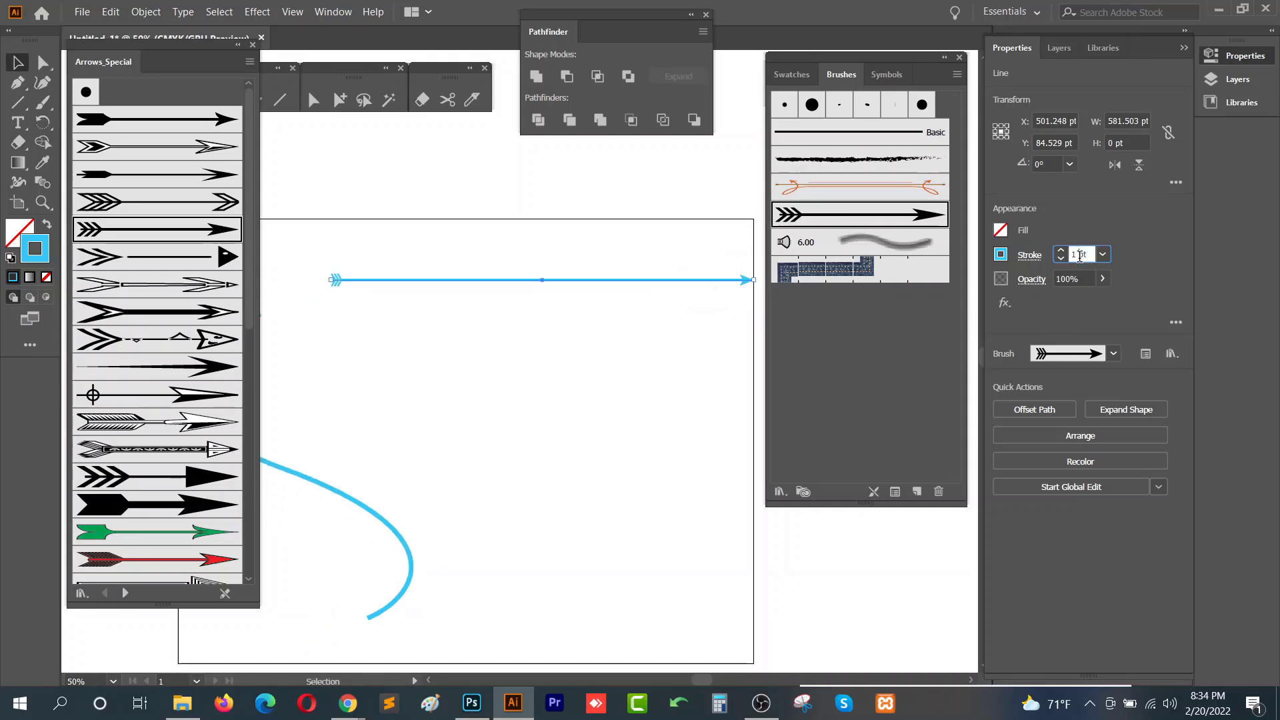
scroll(1080, 256, "up", 2)
- Try several Arrows_Special brushes on the line, ending with the green 3D arrow
left_click(179, 252)
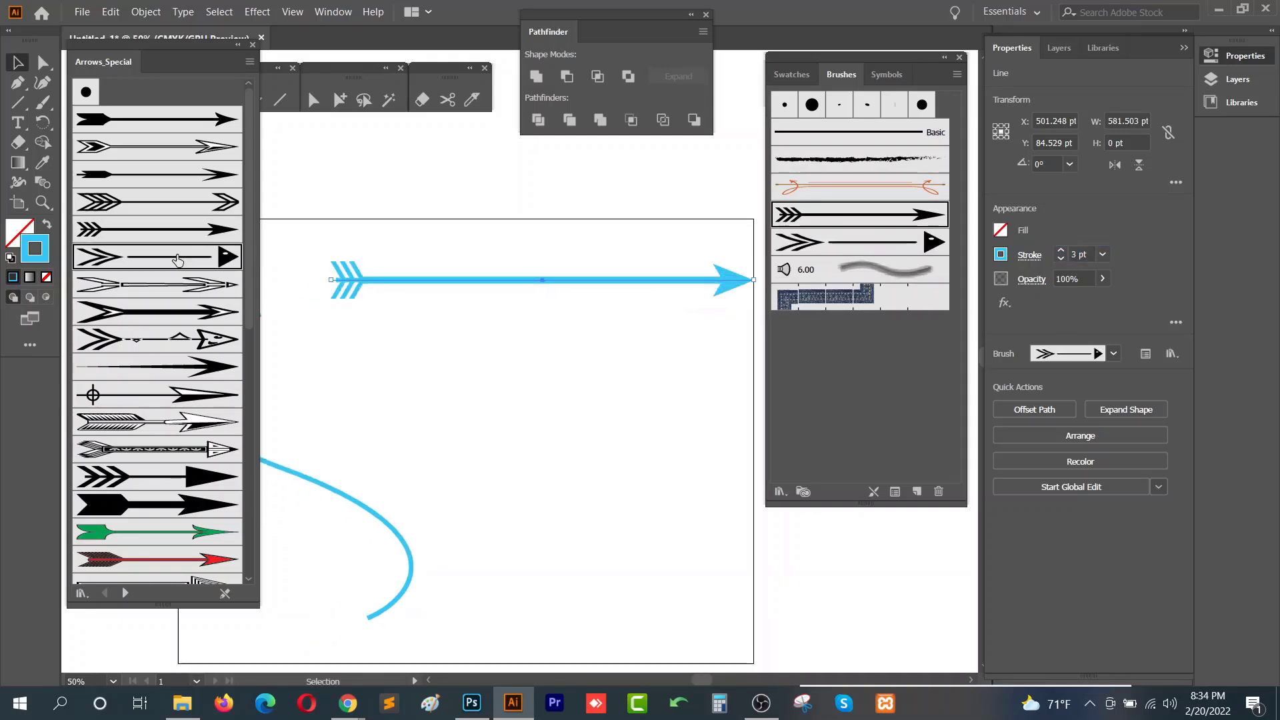
left_click(178, 285)
left_click(181, 366)
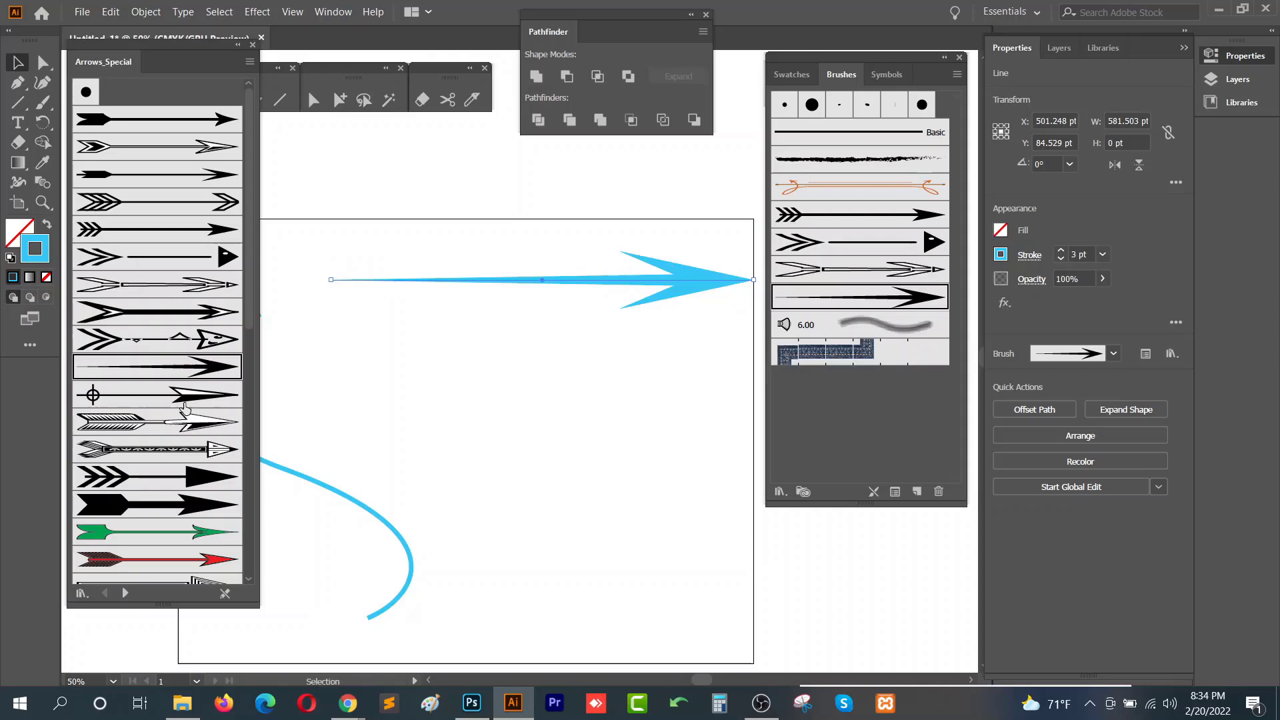
left_click(178, 507)
scroll(161, 557, "down", 5)
left_click(160, 507)
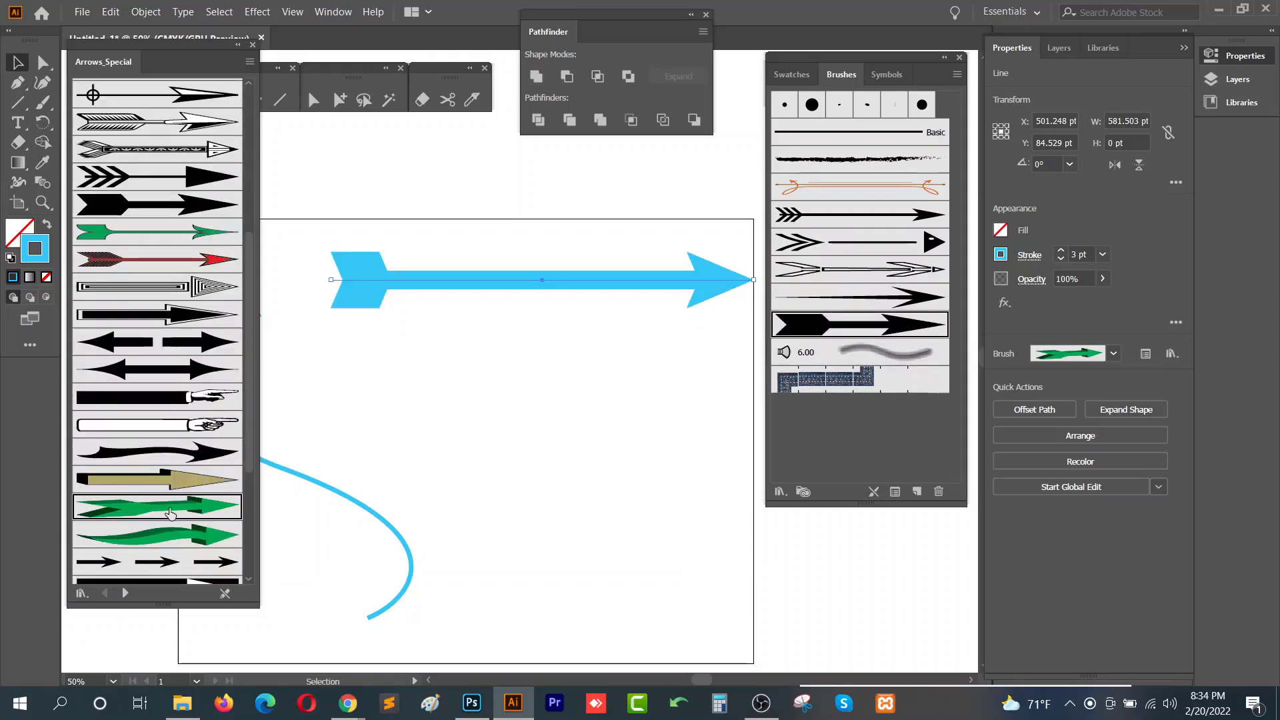
scroll(170, 513, "down", 5)
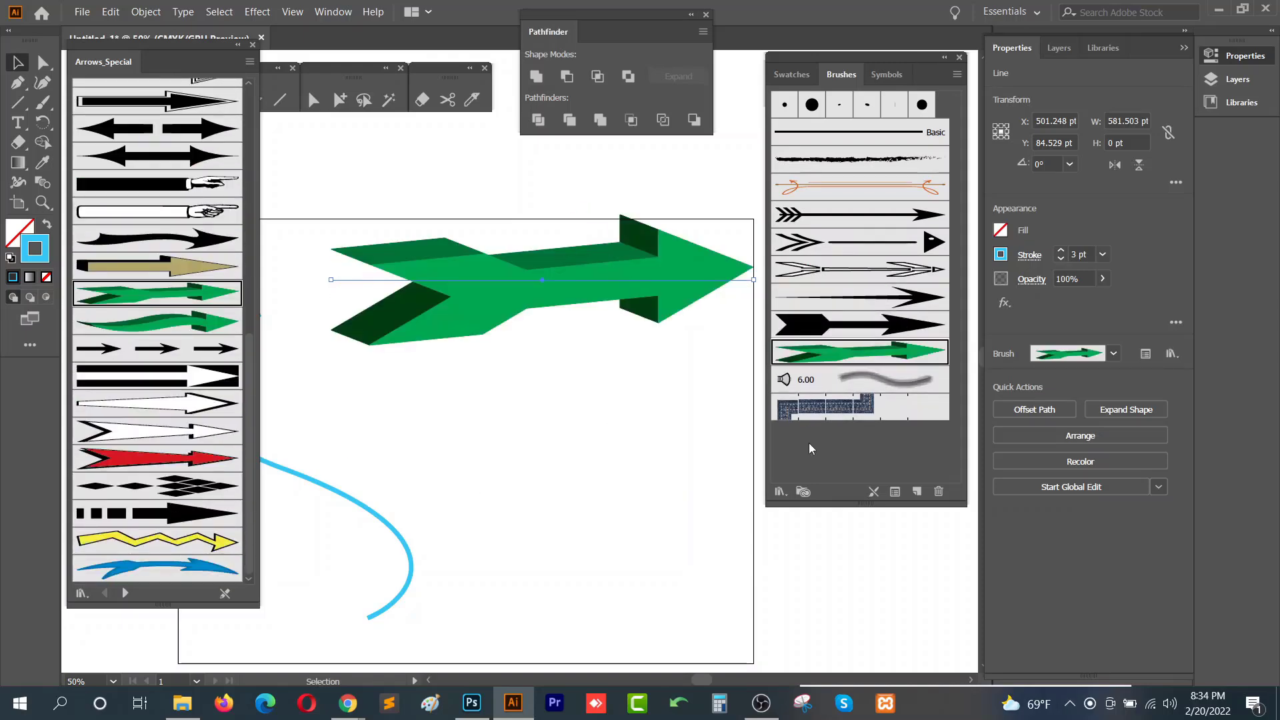
- Open the Artistic_Calligraphic brush library and apply its 30 pt calligraphic brush to the line
left_click(788, 492)
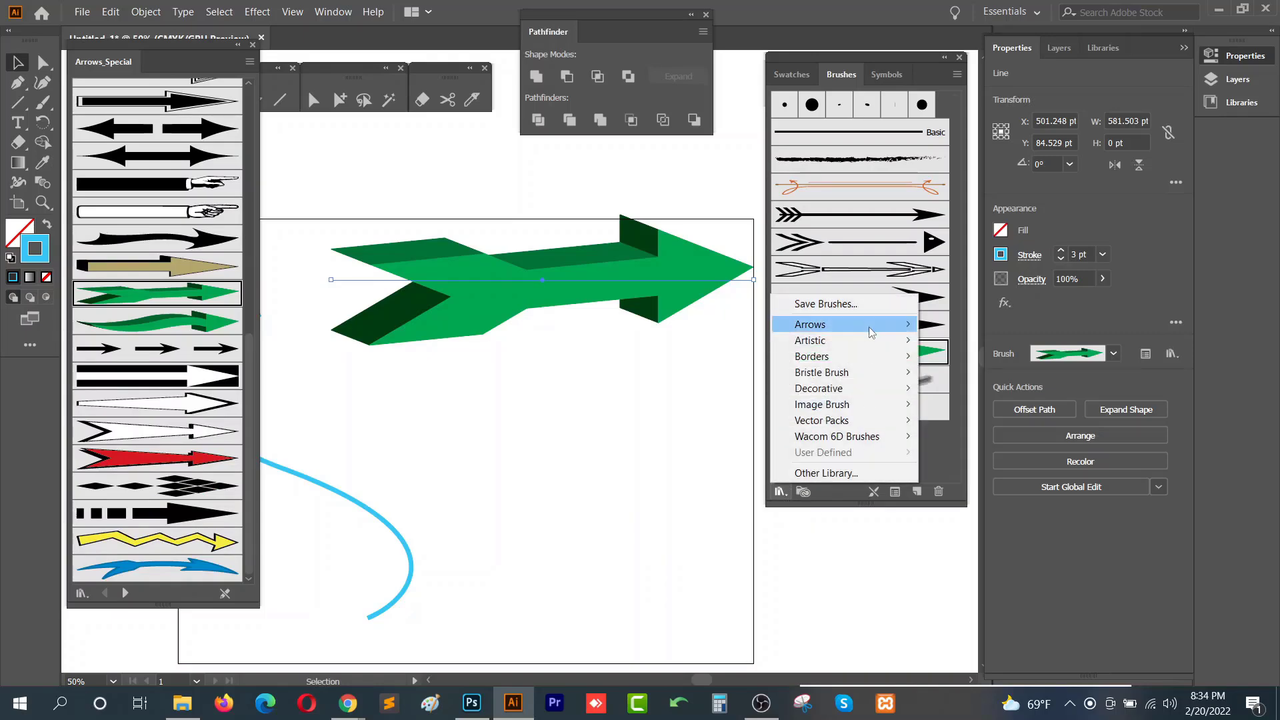
mouse_move(900, 333)
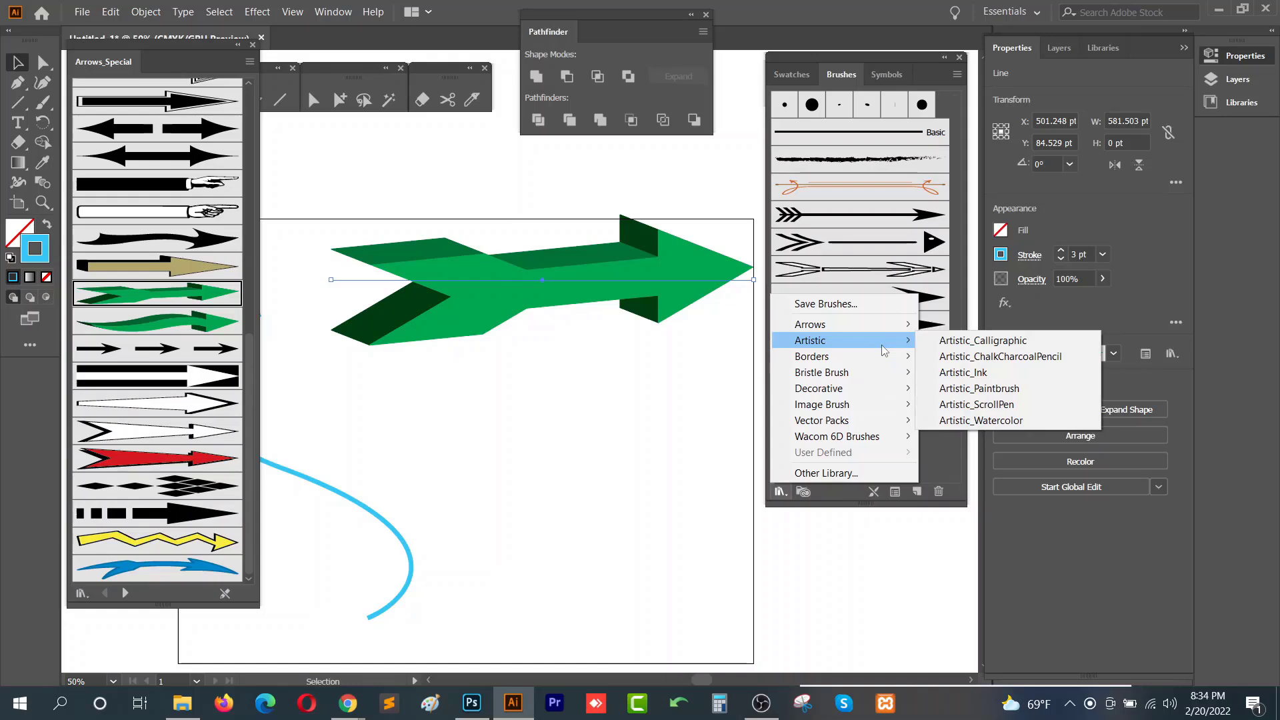
left_click(993, 341)
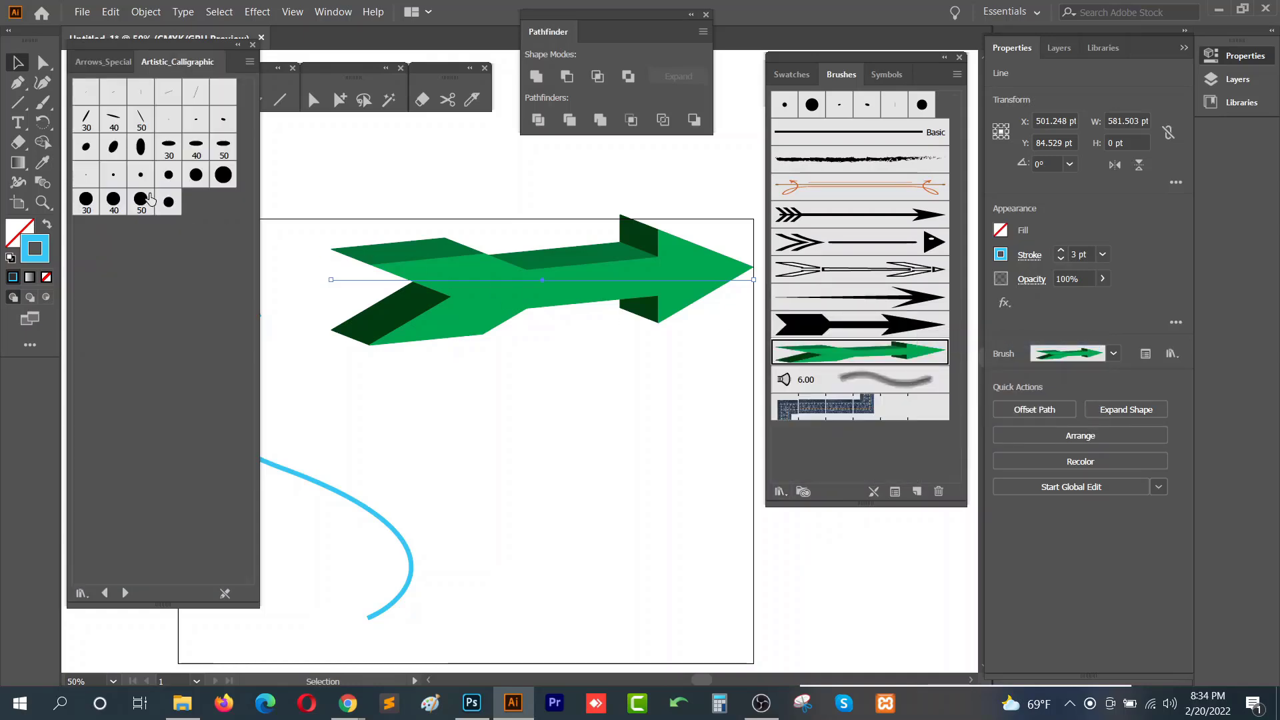
left_click(115, 120)
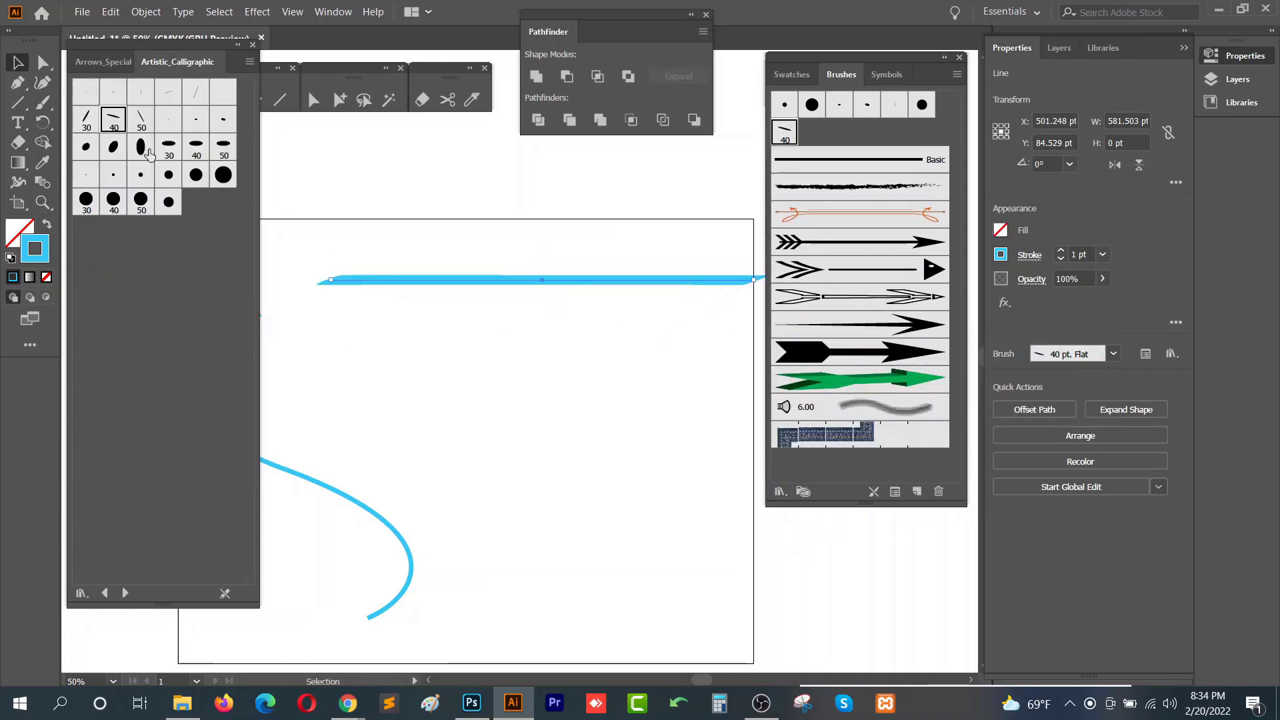
left_click(82, 120)
- Move the S-curve to the right and set its stroke weight to 16 pt
mouse_move(381, 517)
left_mouse_down()
mouse_move(655, 518)
mouse_move(632, 545)
left_mouse_up()
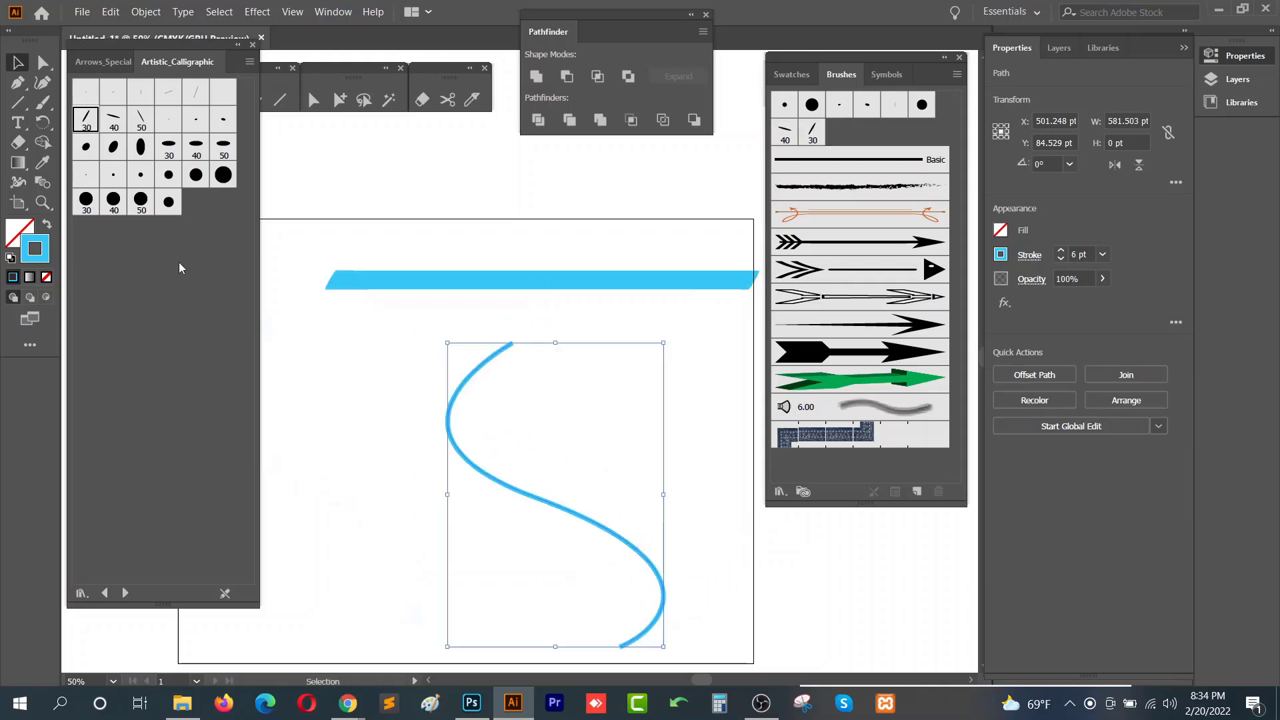
left_click(1080, 255)
scroll(1080, 255, "up", 10)
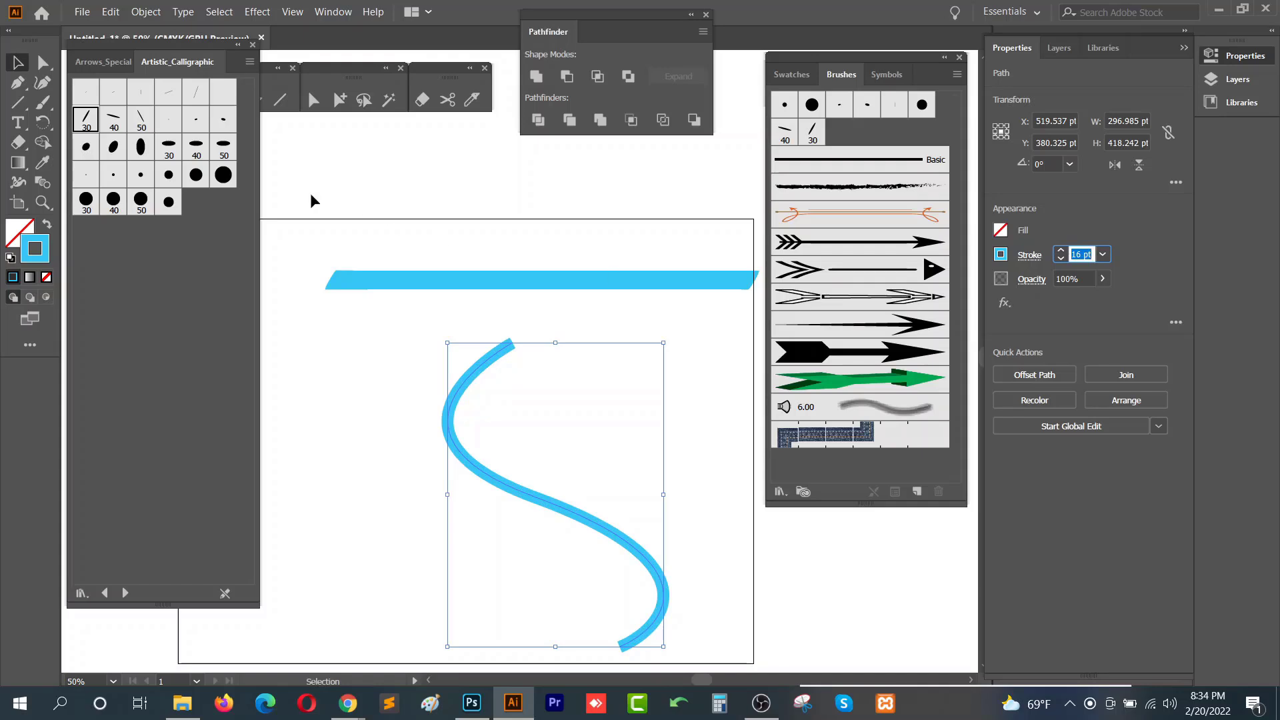
- Try several Artistic_Calligraphic brushes on the S-curve, ending with the 20 pt Round brush
left_click(140, 120)
left_click(114, 120)
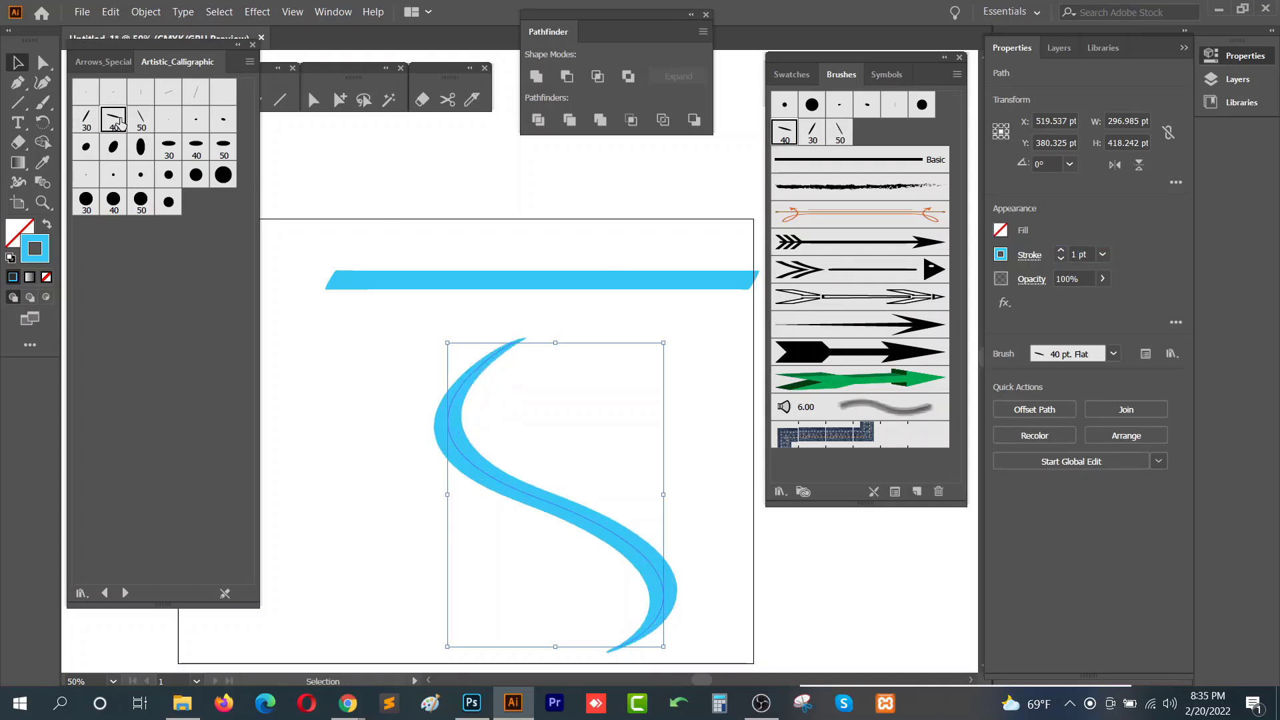
left_click(196, 91)
left_click(170, 95)
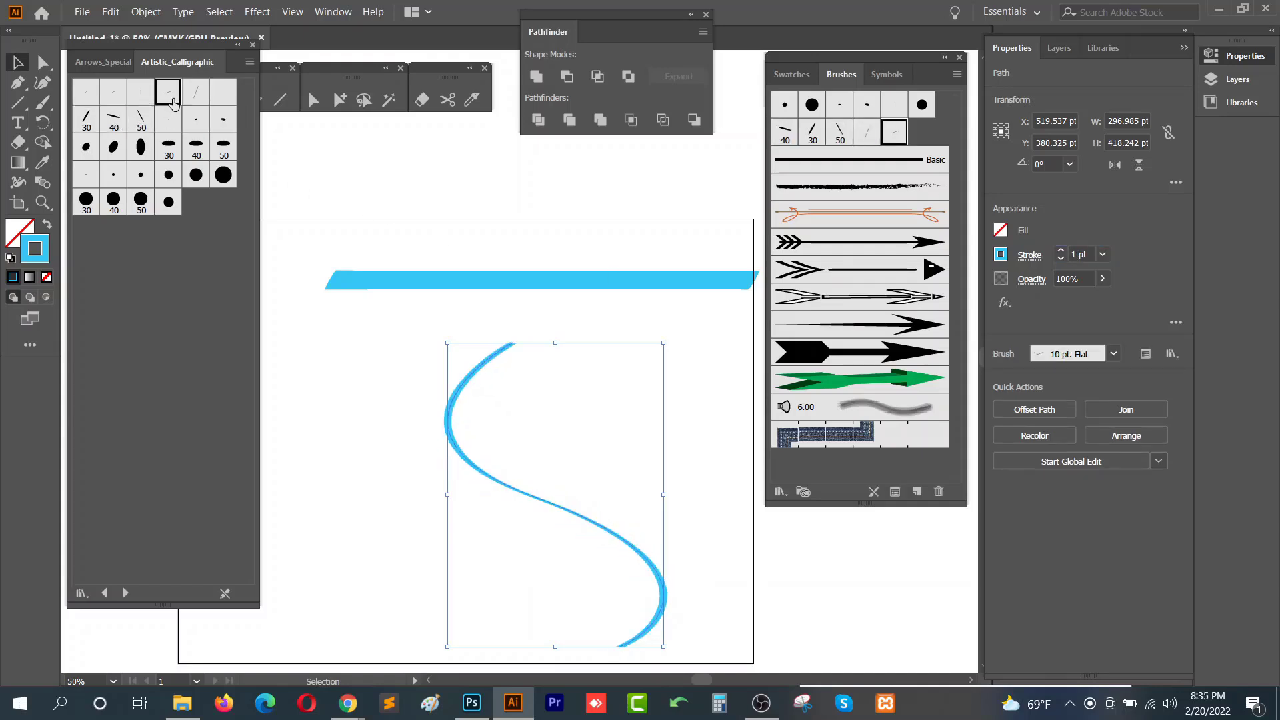
left_click(141, 120)
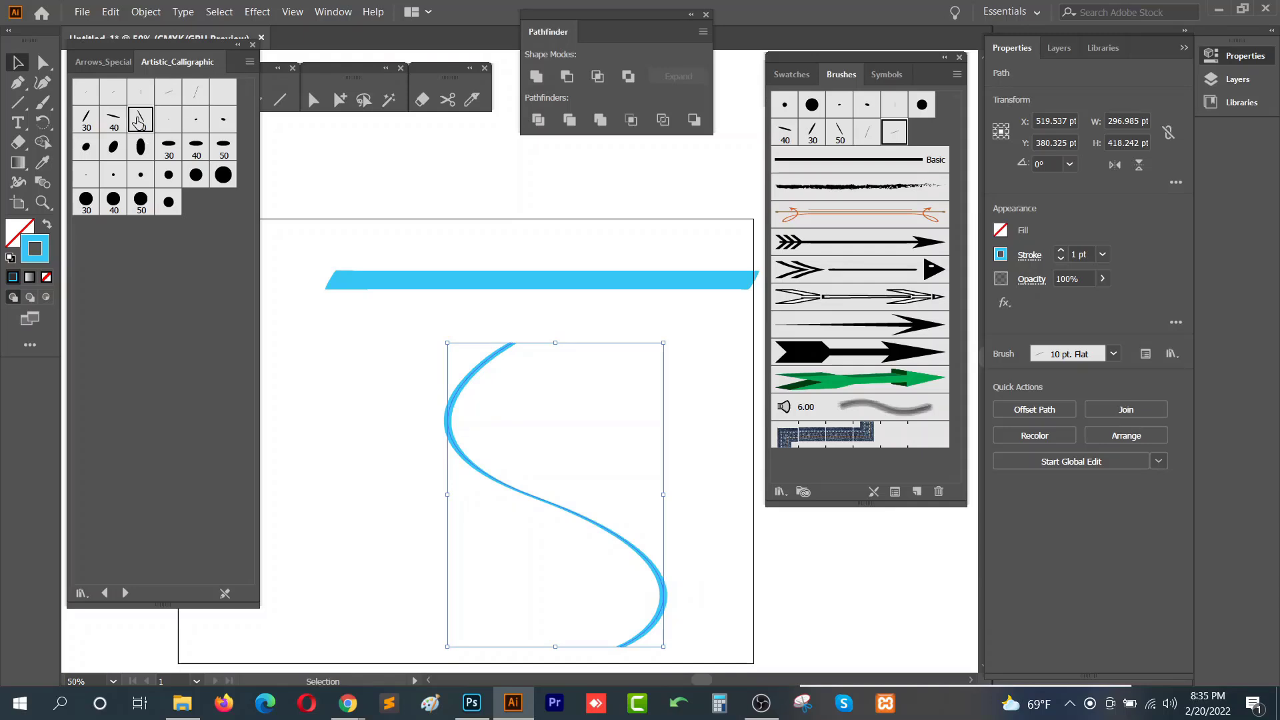
left_click(198, 98)
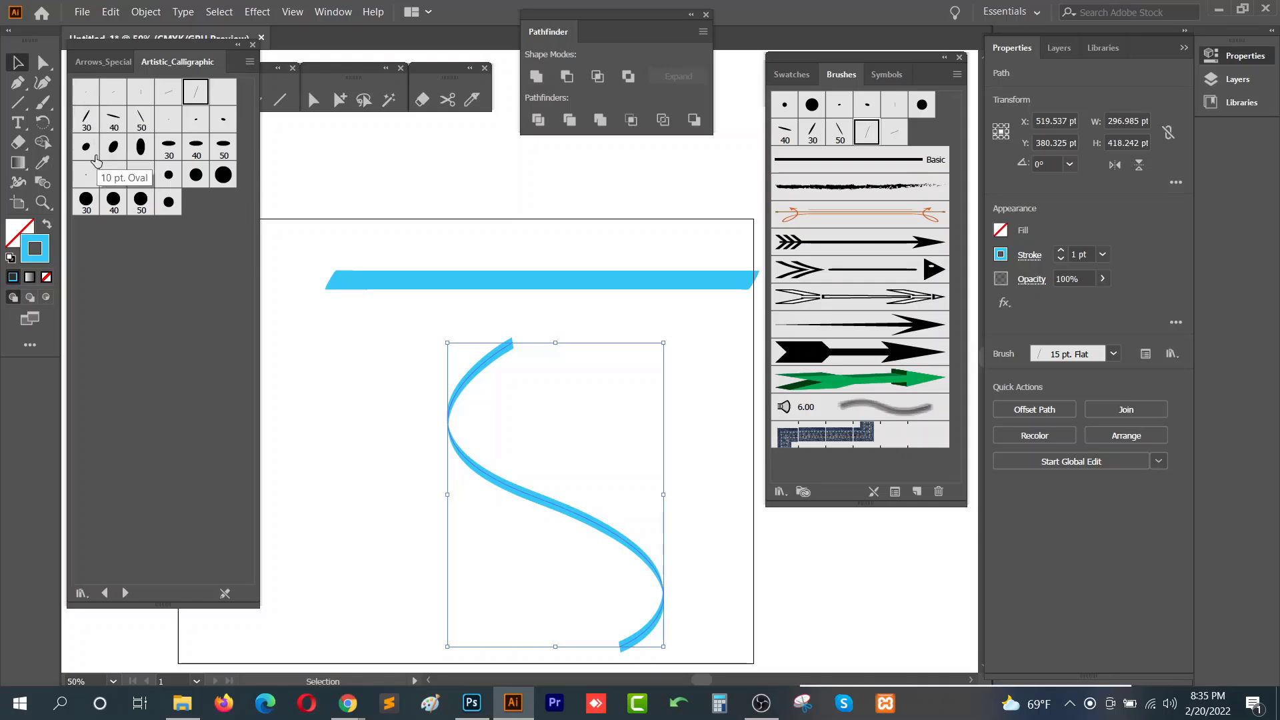
left_click(223, 176)
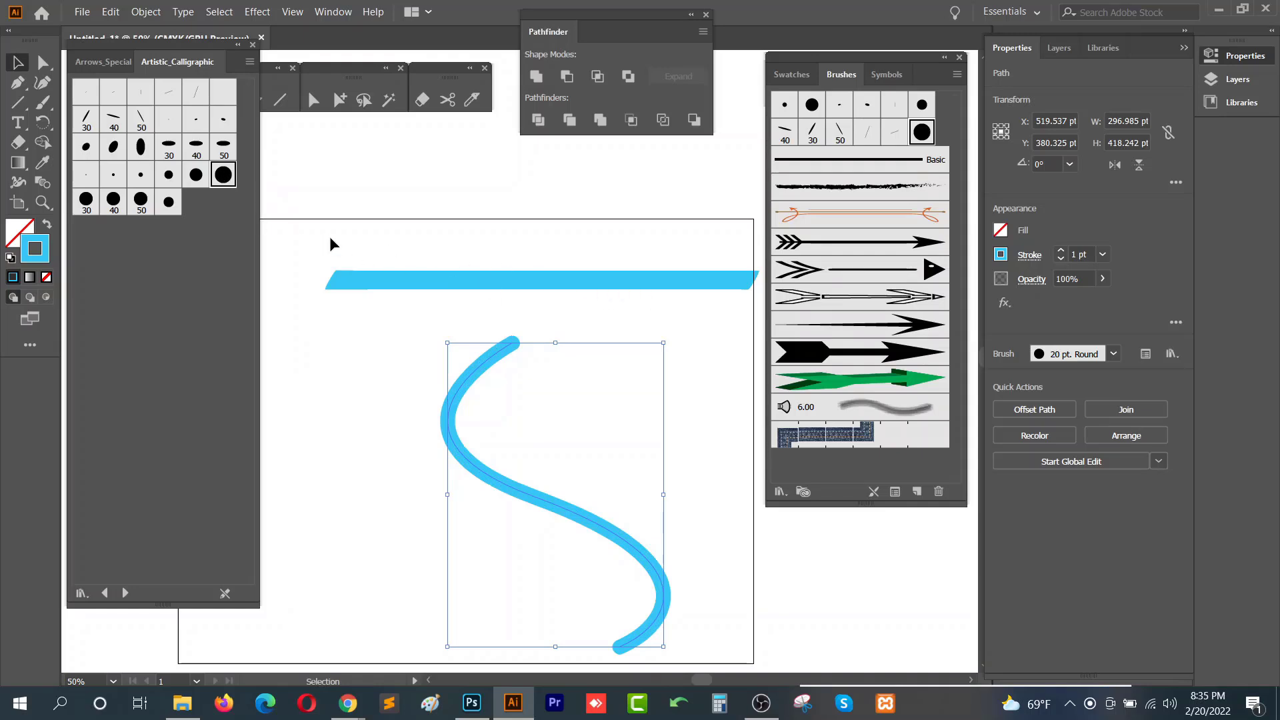
- Edit the 20 pt Round brush's options to a 122° angle, lower roundness and 33 pt size, applying changes to existing strokes
double_click(918, 133)
mouse_move(592, 206)
left_mouse_down()
mouse_move(927, 64)
mouse_move(902, 57)
left_mouse_up()
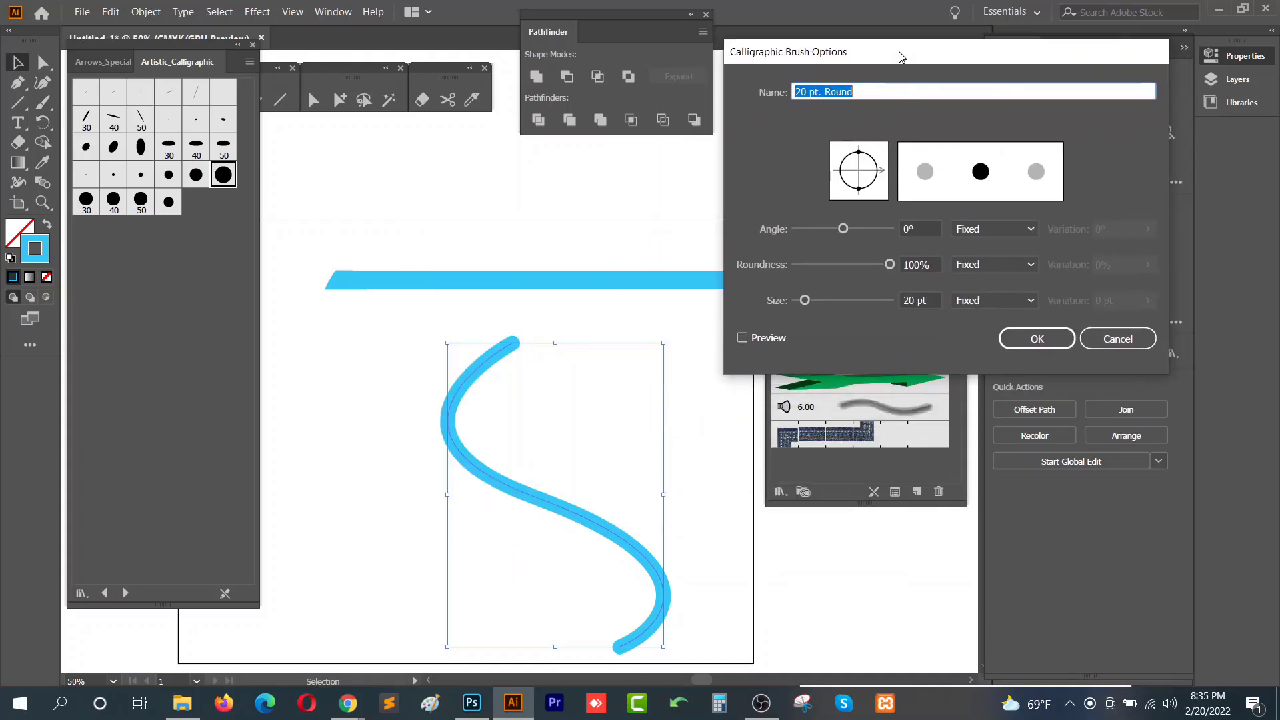
left_click_drag(844, 230, 858, 265)
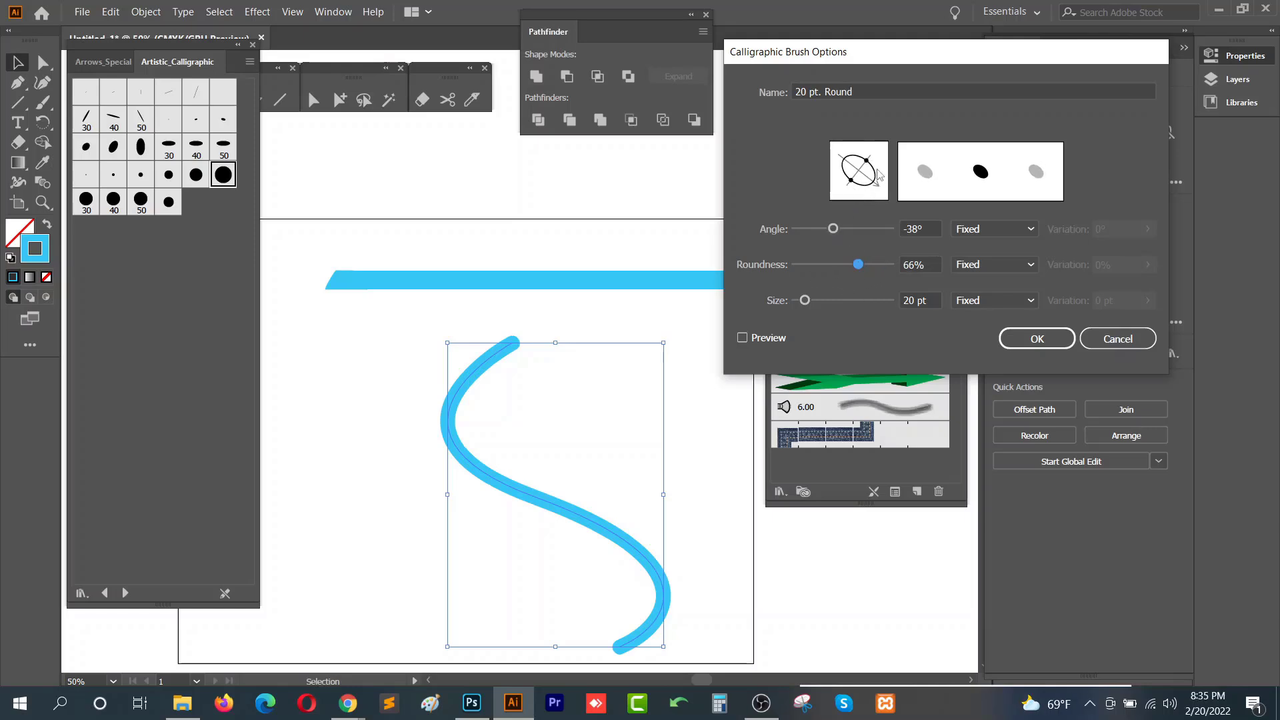
left_click_drag(805, 300, 810, 301)
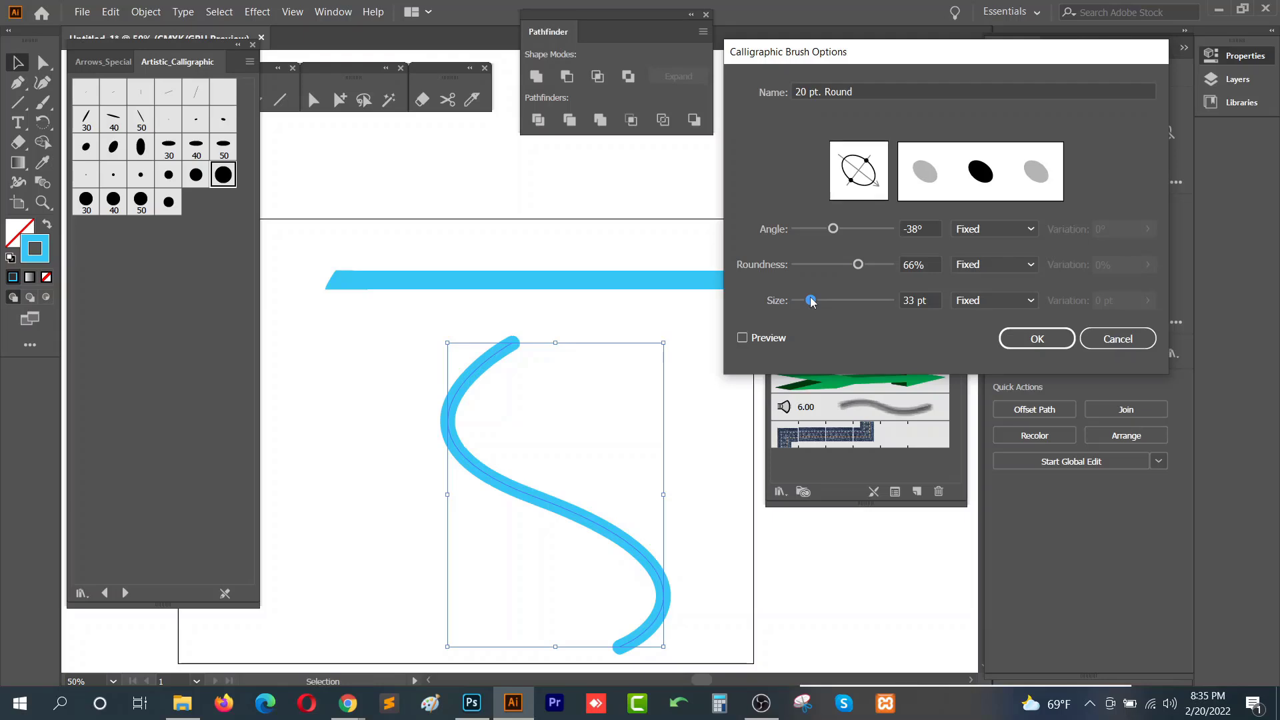
mouse_move(859, 264)
left_mouse_down()
mouse_move(843, 264)
mouse_move(858, 230)
mouse_move(882, 230)
mouse_move(834, 264)
left_mouse_up()
mouse_move(884, 230)
left_mouse_down()
mouse_move(863, 230)
mouse_move(876, 231)
left_mouse_up()
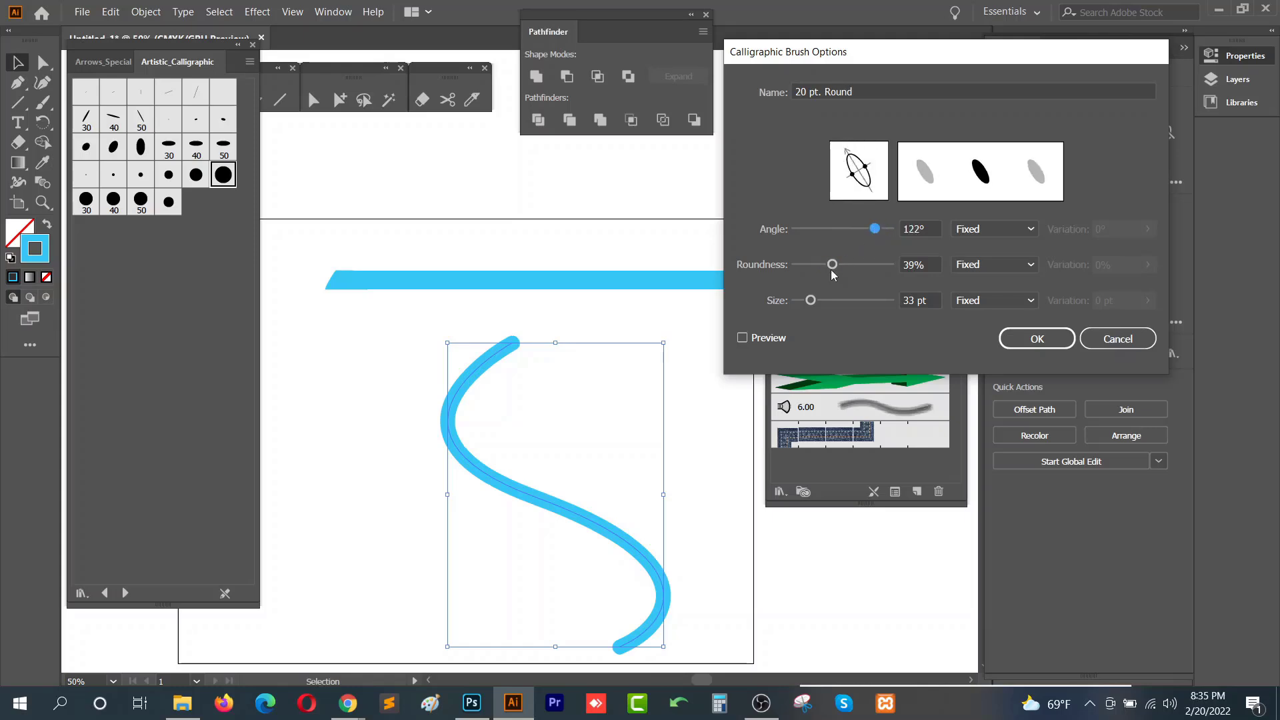
left_click_drag(832, 267, 810, 267)
left_click(1004, 340)
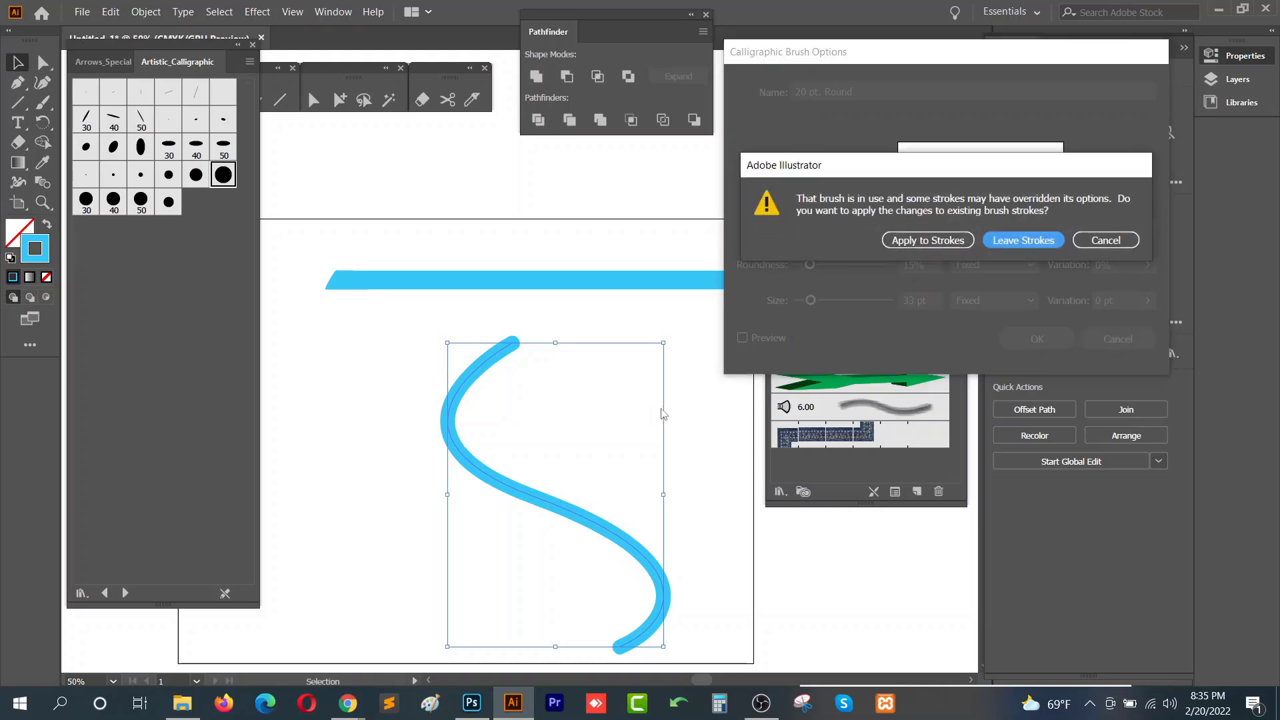
left_click(947, 241)
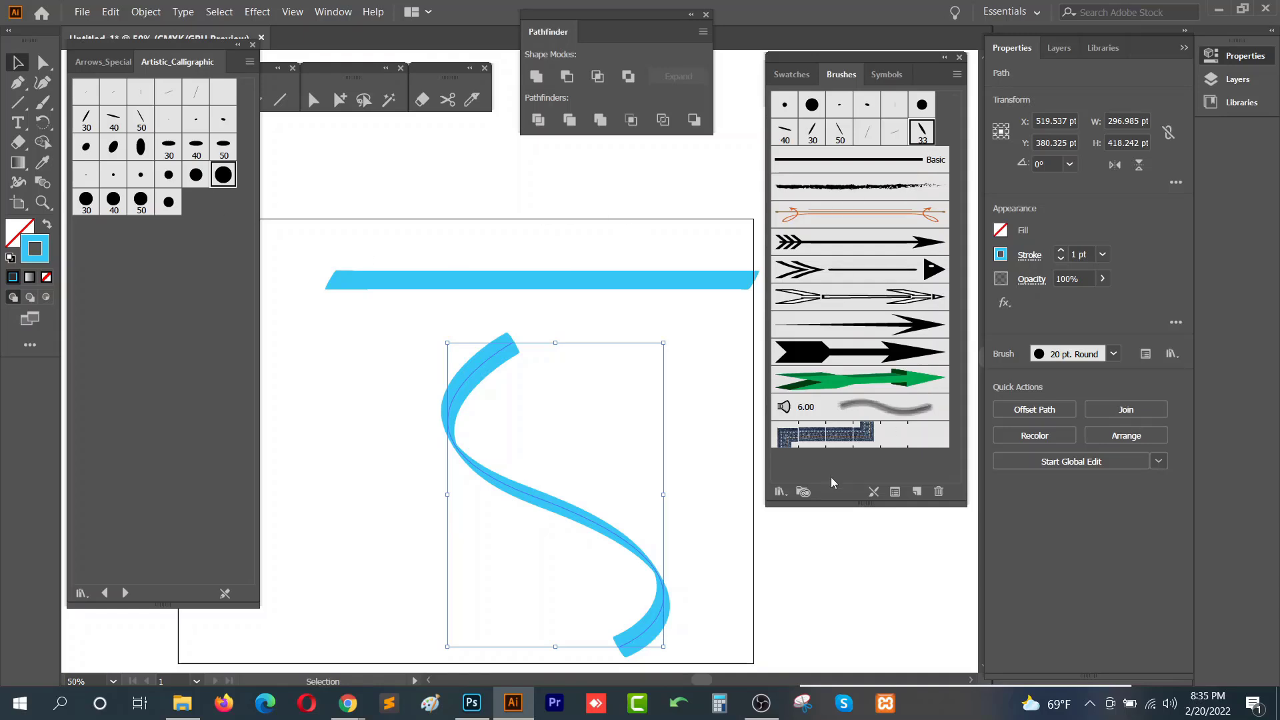
- Open the Borders_Dashed brush library
left_click(781, 492)
mouse_move(864, 382)
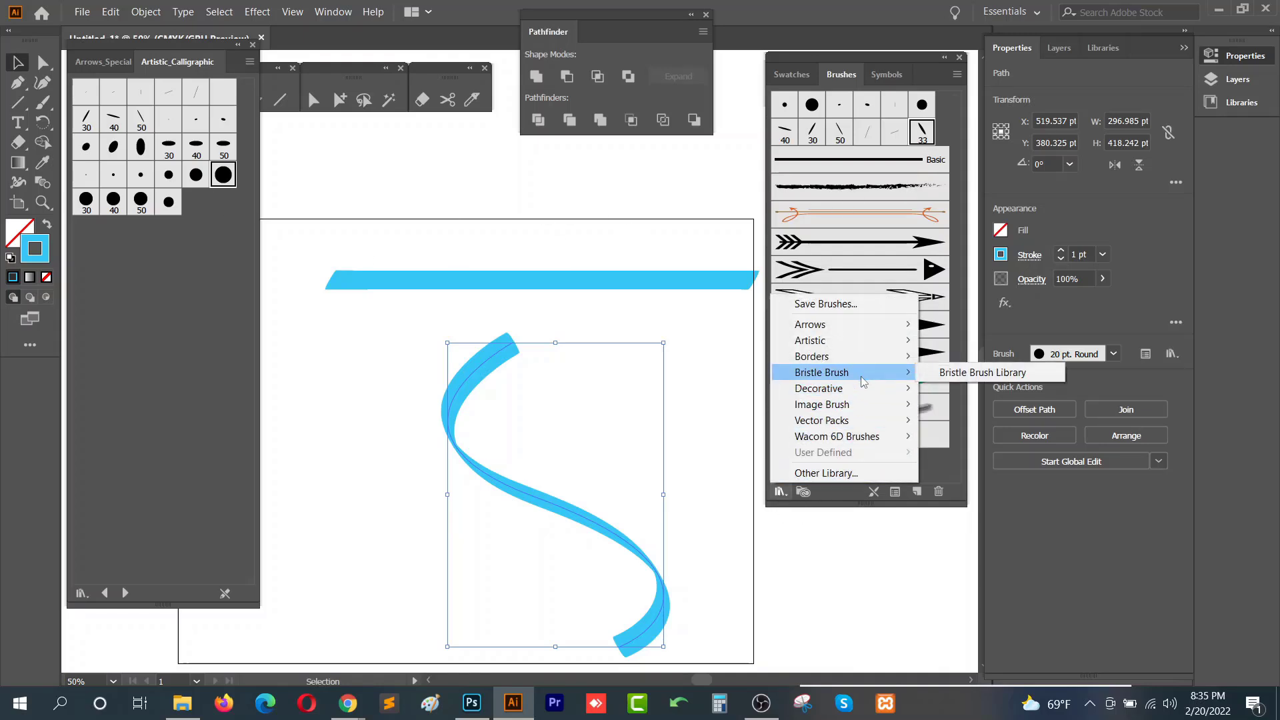
mouse_move(861, 356)
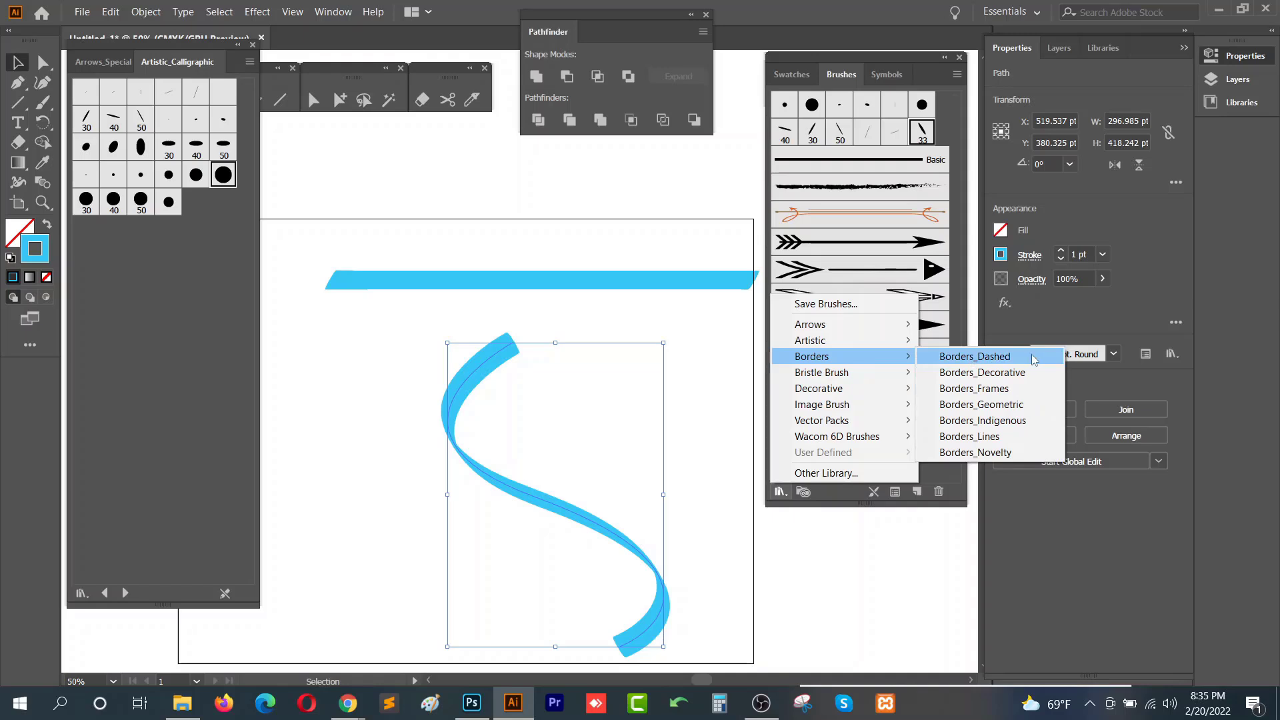
left_click(1034, 359)
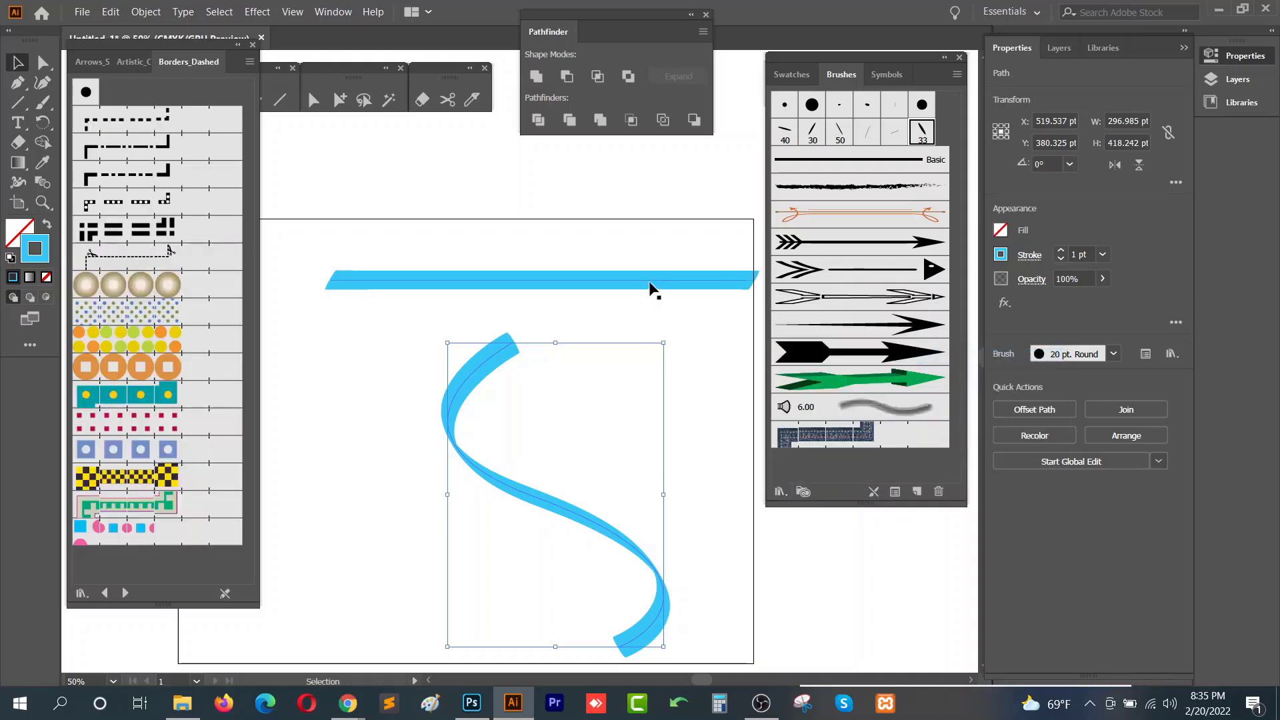
- Select and delete all the artwork on the artboard
left_click_drag(619, 198, 403, 573)
key("Delete")
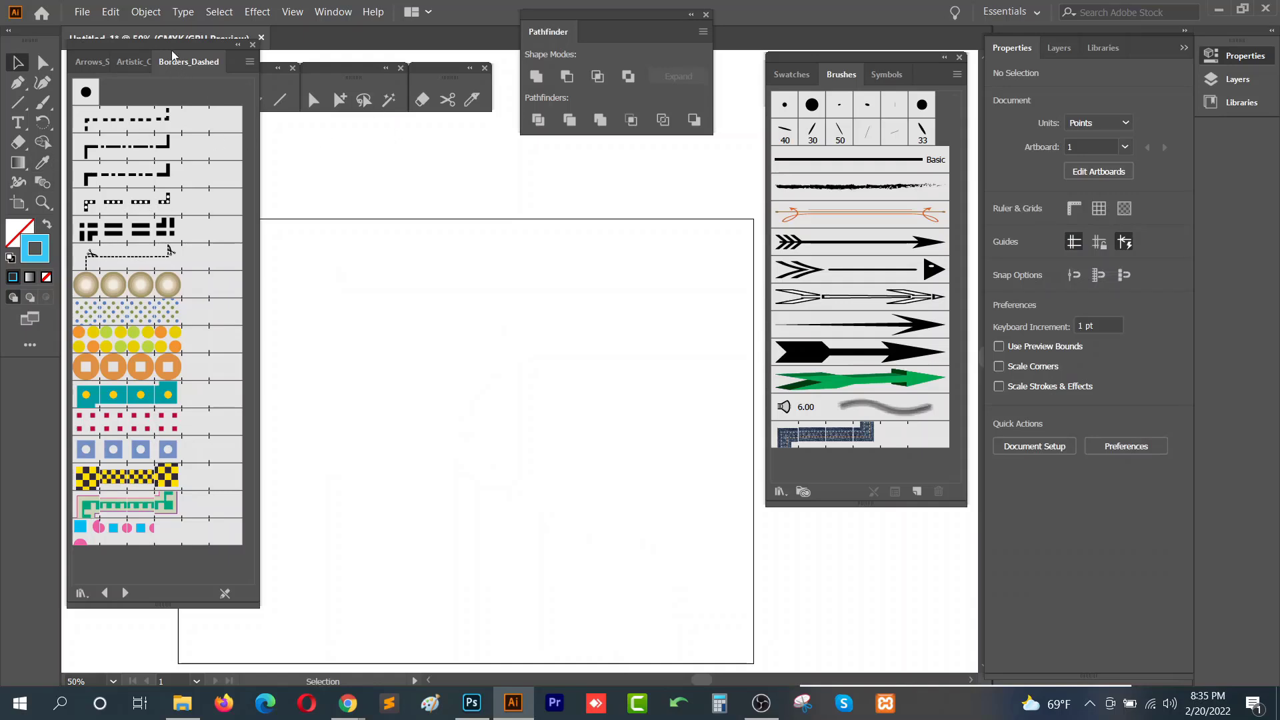
- Draw a rectangle about 520 by 353 pt on the artboard with the Rectangle tool
left_click_drag(173, 55, 180, 132)
key("l")
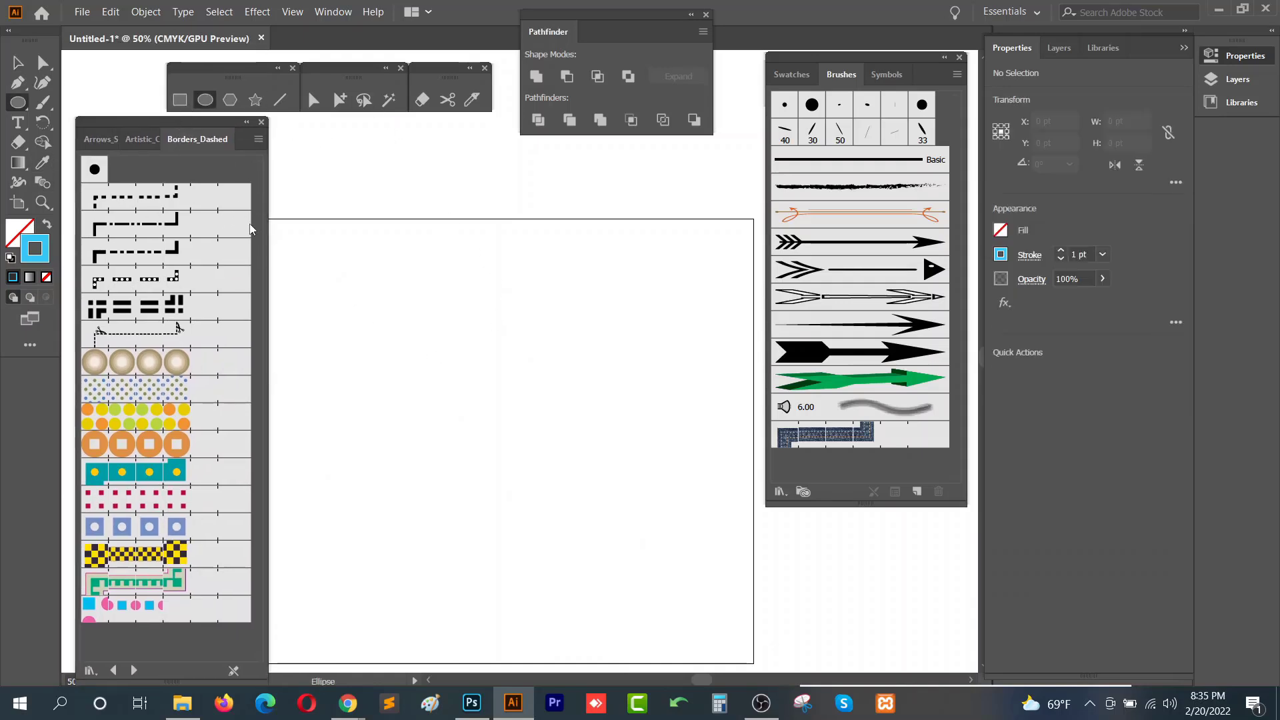
key("m")
left_click_drag(344, 308, 721, 564)
- Try several Borders_Dashed brushes on the rectangle, ending with the gold bead border
left_click(160, 398)
left_click(160, 362)
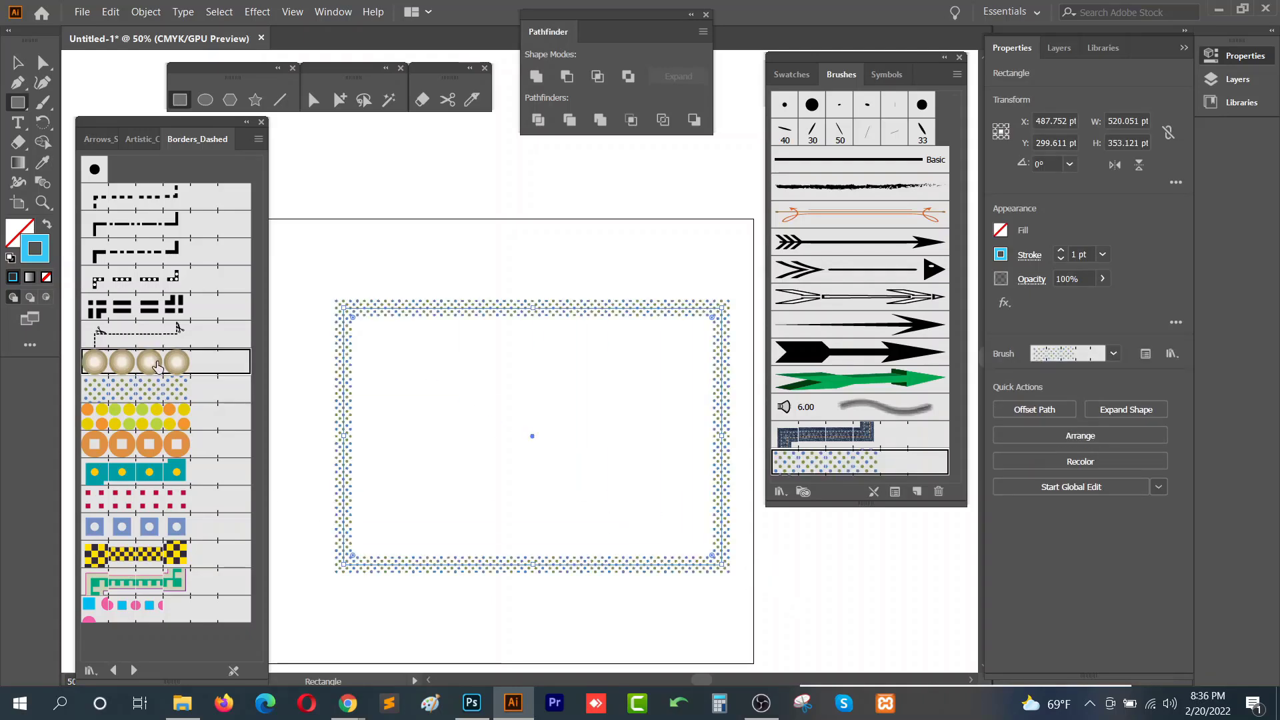
left_click(151, 416)
left_click(149, 445)
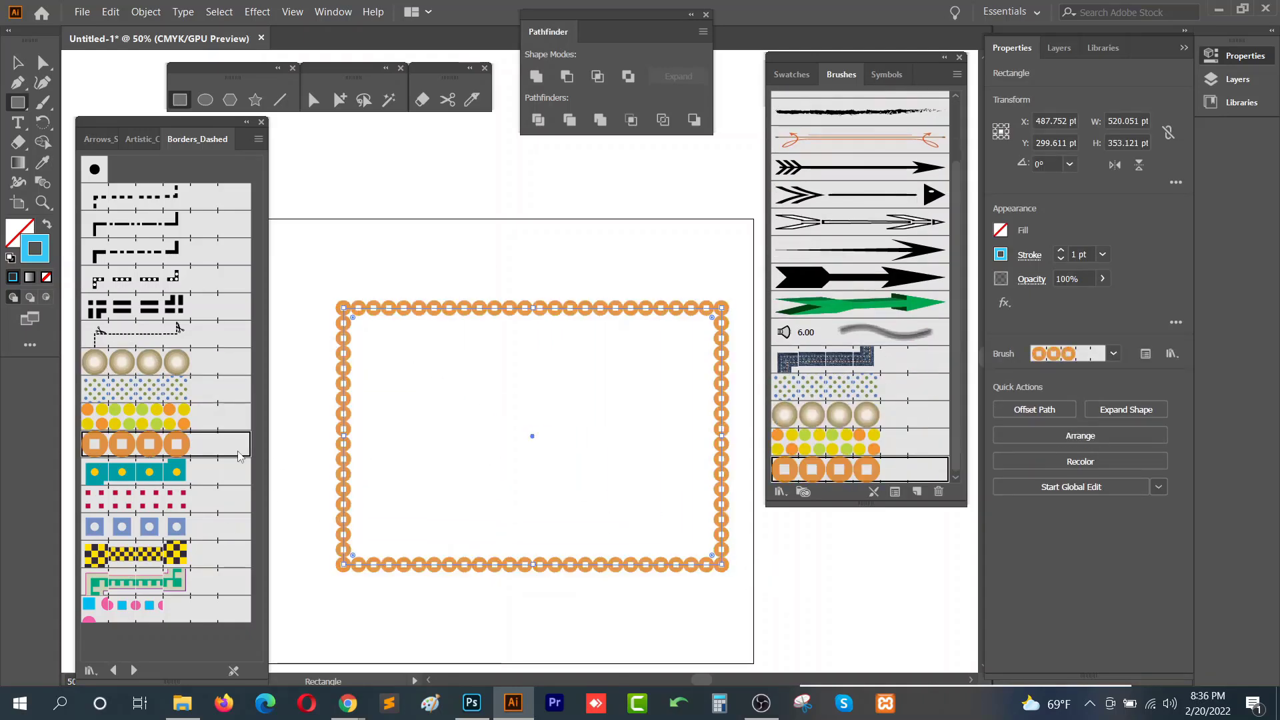
left_click(153, 499)
left_click(160, 527)
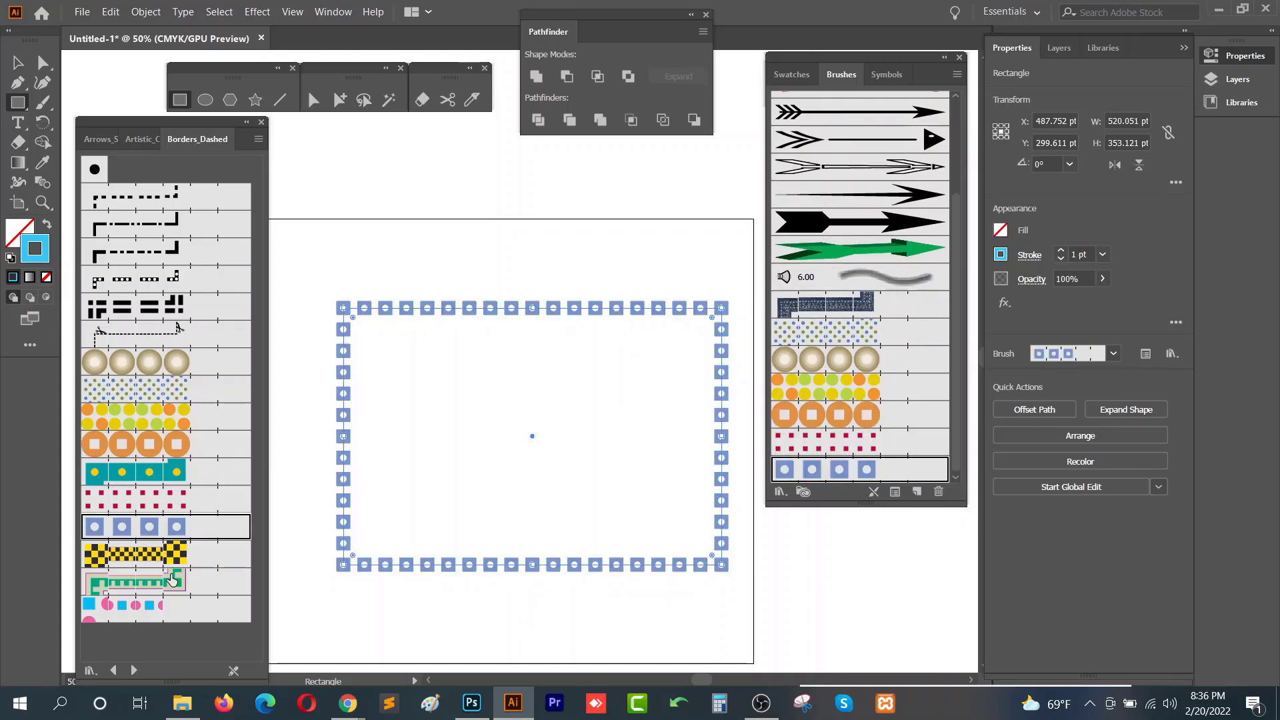
left_click(172, 579)
left_click(173, 605)
left_click(175, 528)
left_click(179, 417)
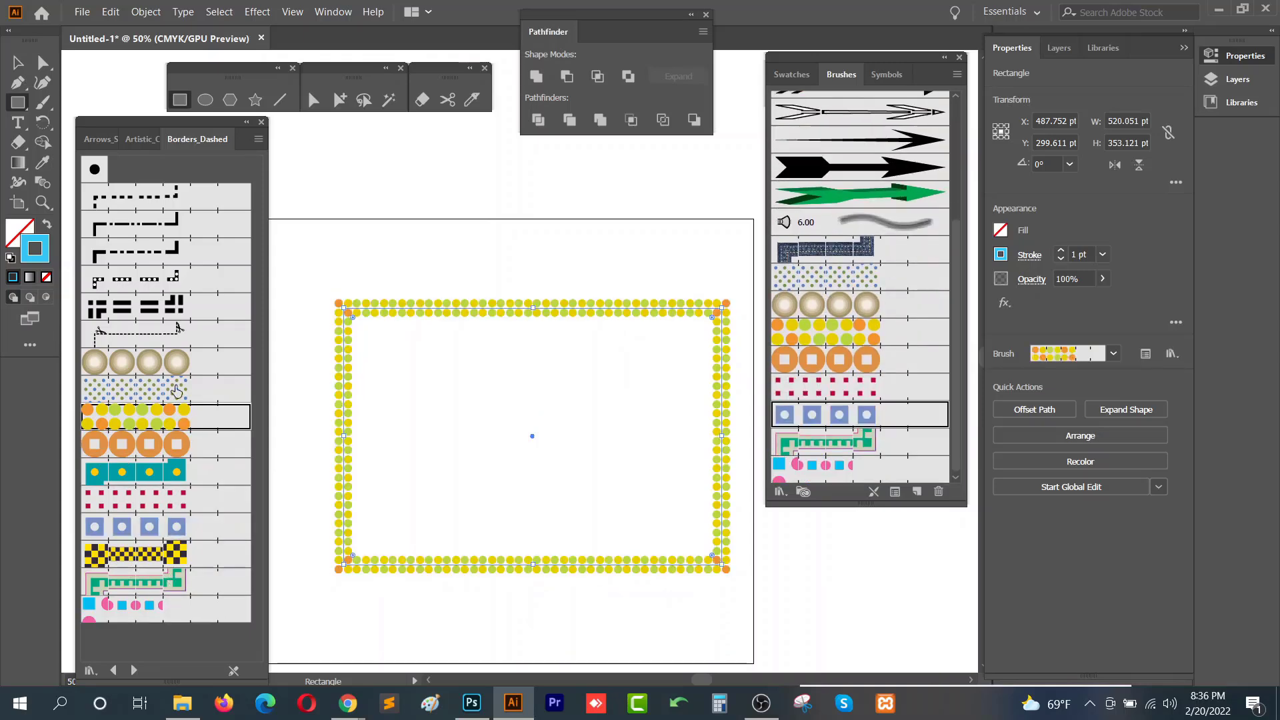
left_click(172, 220)
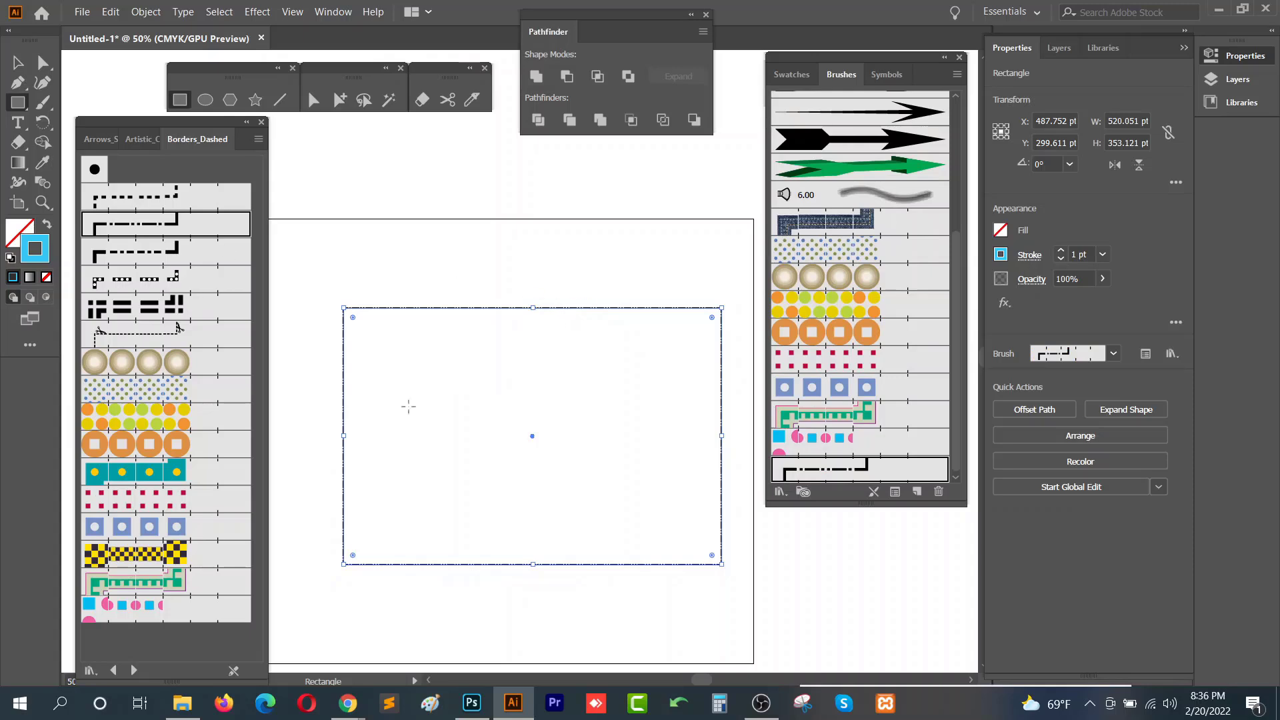
left_click(200, 389)
left_click(194, 361)
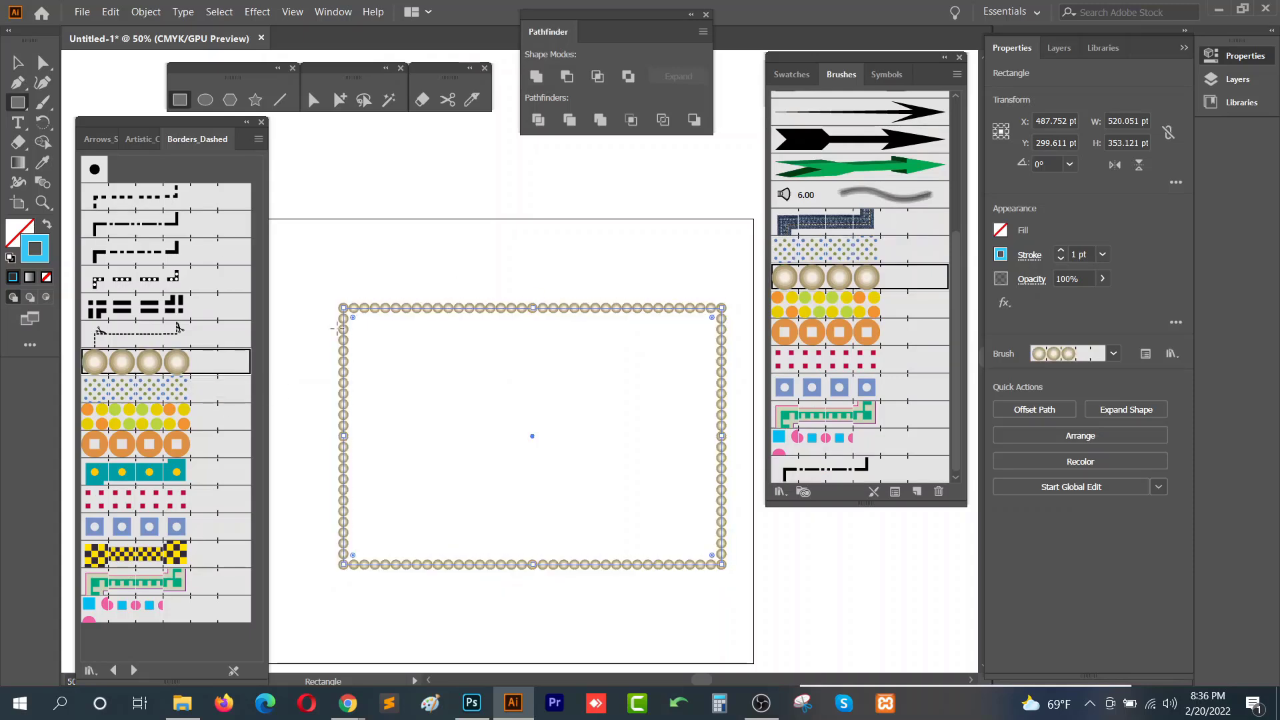
- Switch to the Borders_Decorative library and try its brushes on the rectangle, ending with the purple ornamental border
left_click(134, 671)
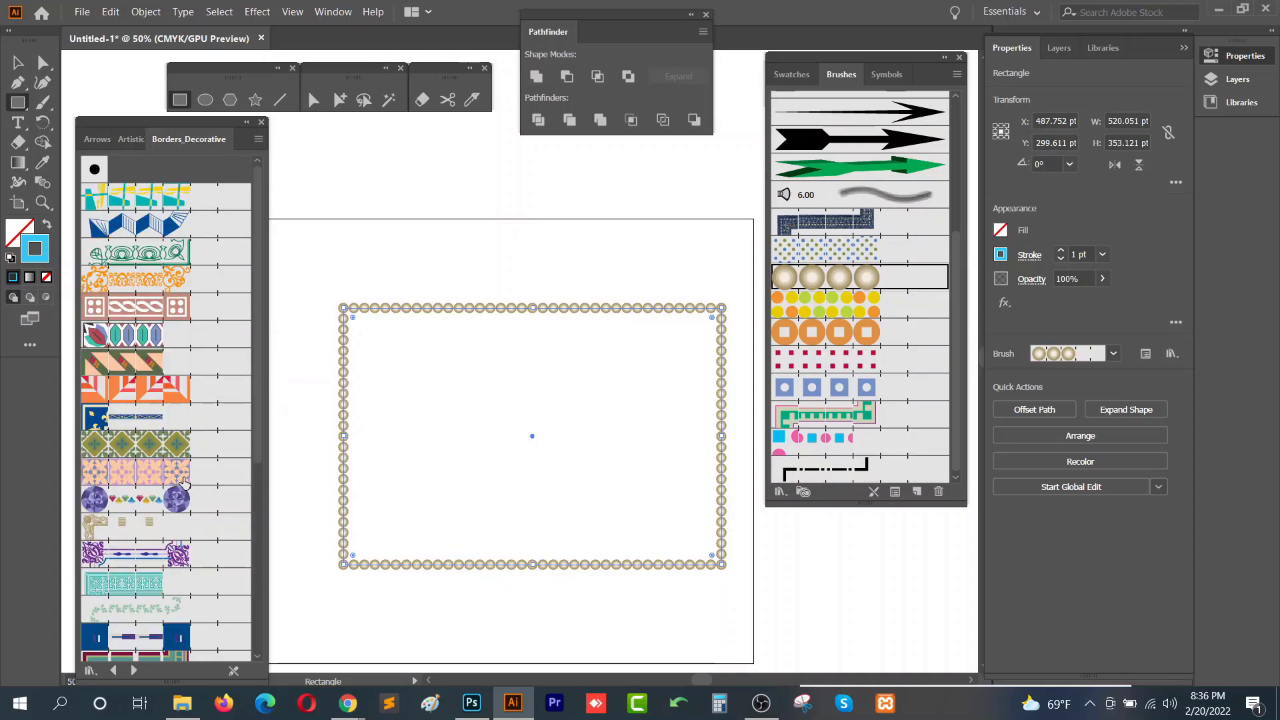
left_click(180, 472)
left_click(180, 444)
left_click(180, 389)
left_click(179, 335)
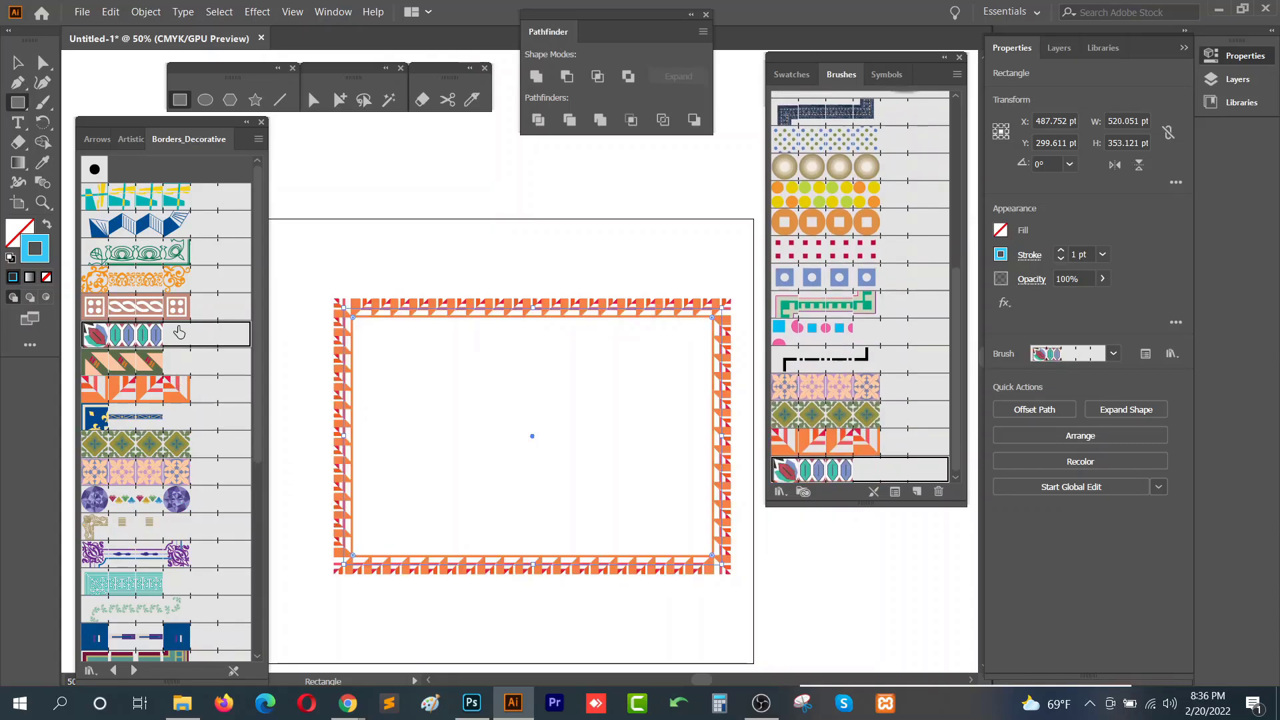
left_click(192, 319)
left_click(175, 281)
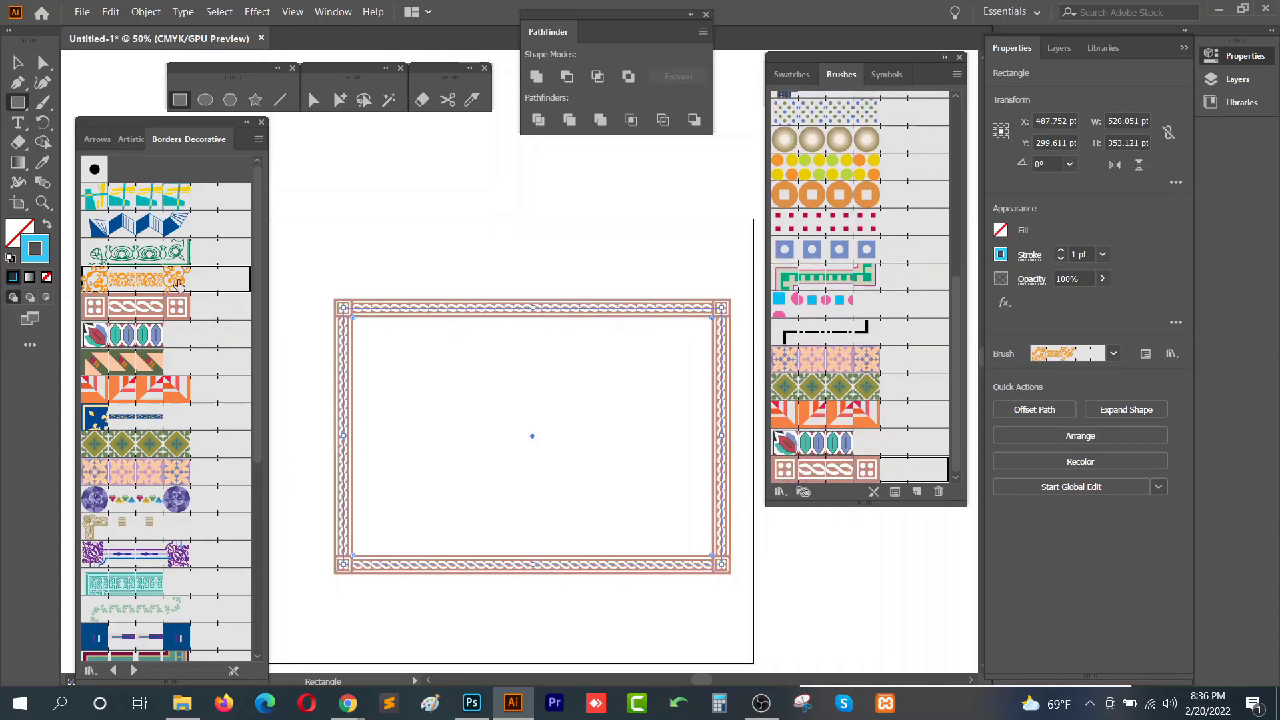
left_click(193, 256)
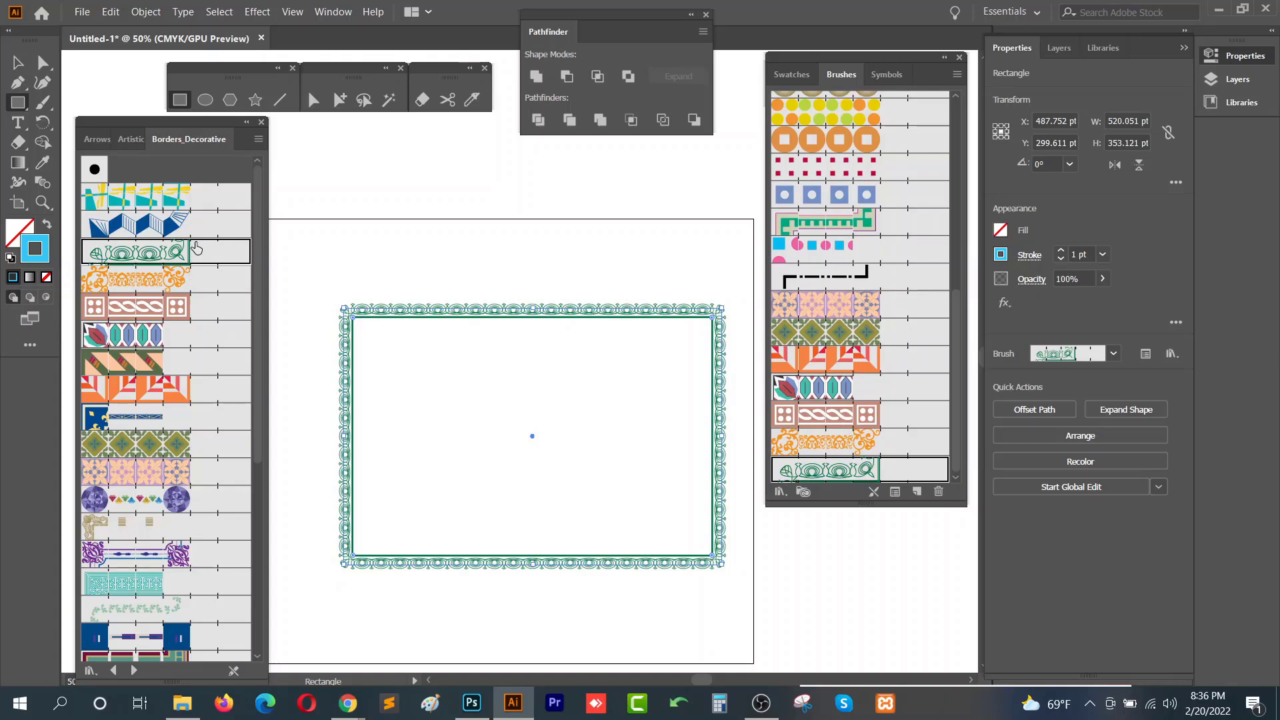
left_click(193, 225)
left_click(193, 197)
left_click(194, 535)
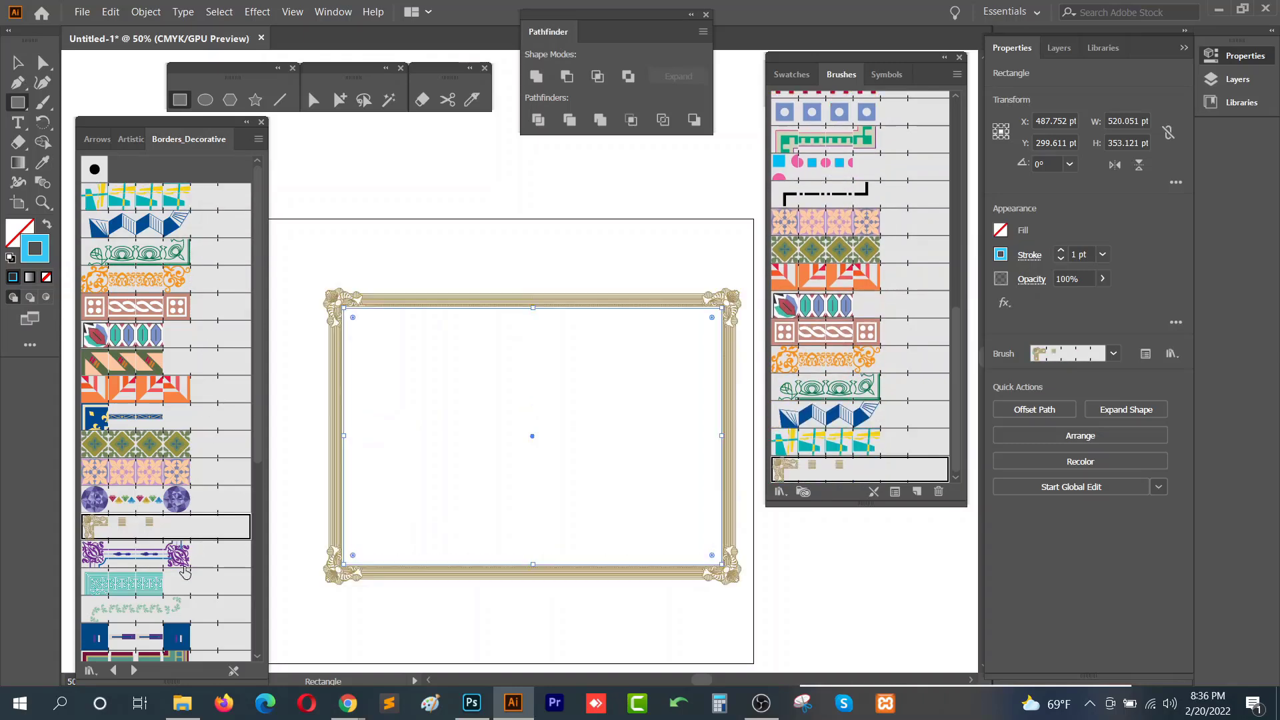
left_click(194, 554)
- Close the brush library panel, then select and delete the rectangle
left_click(18, 66)
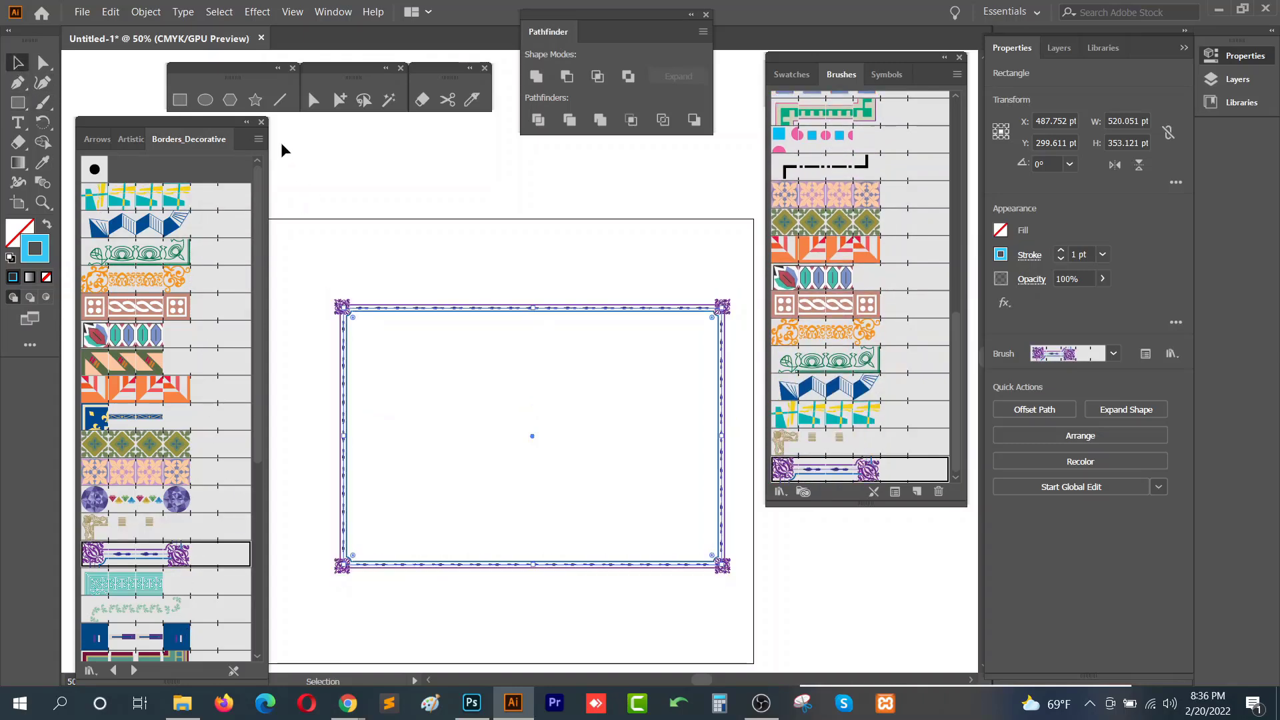
left_click(262, 122)
left_click_drag(655, 258, 341, 474)
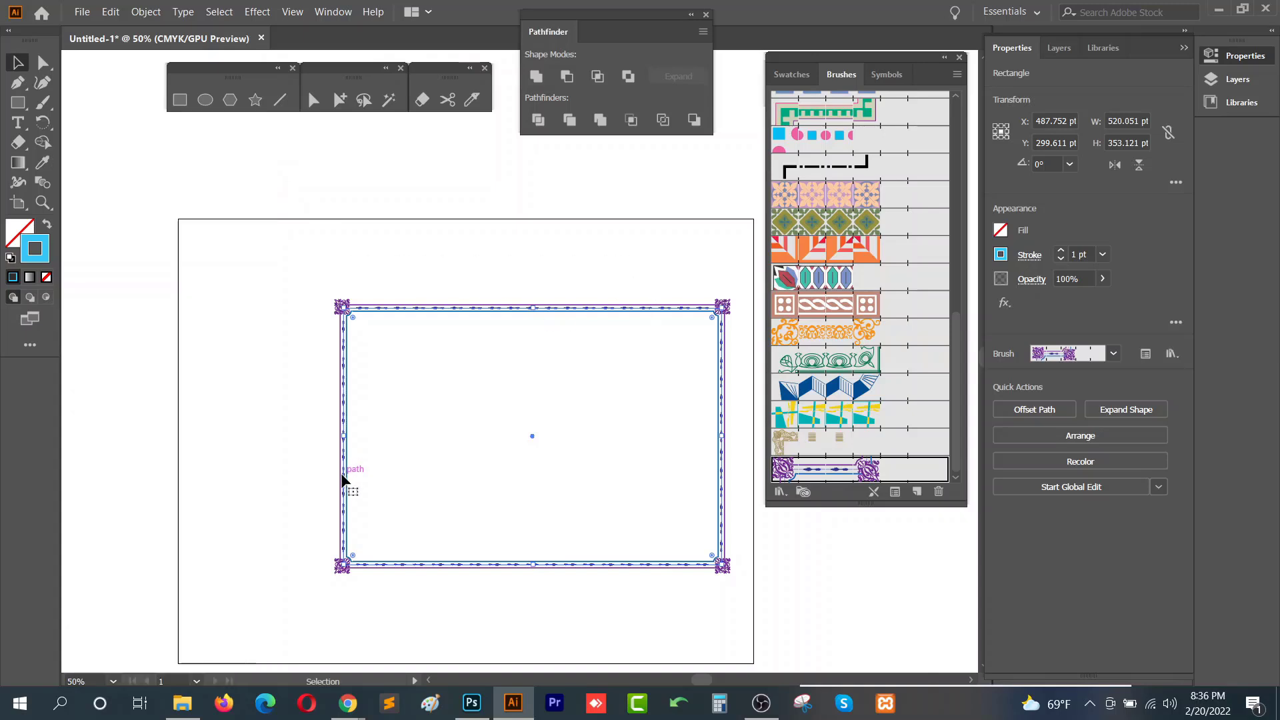
key("Delete")
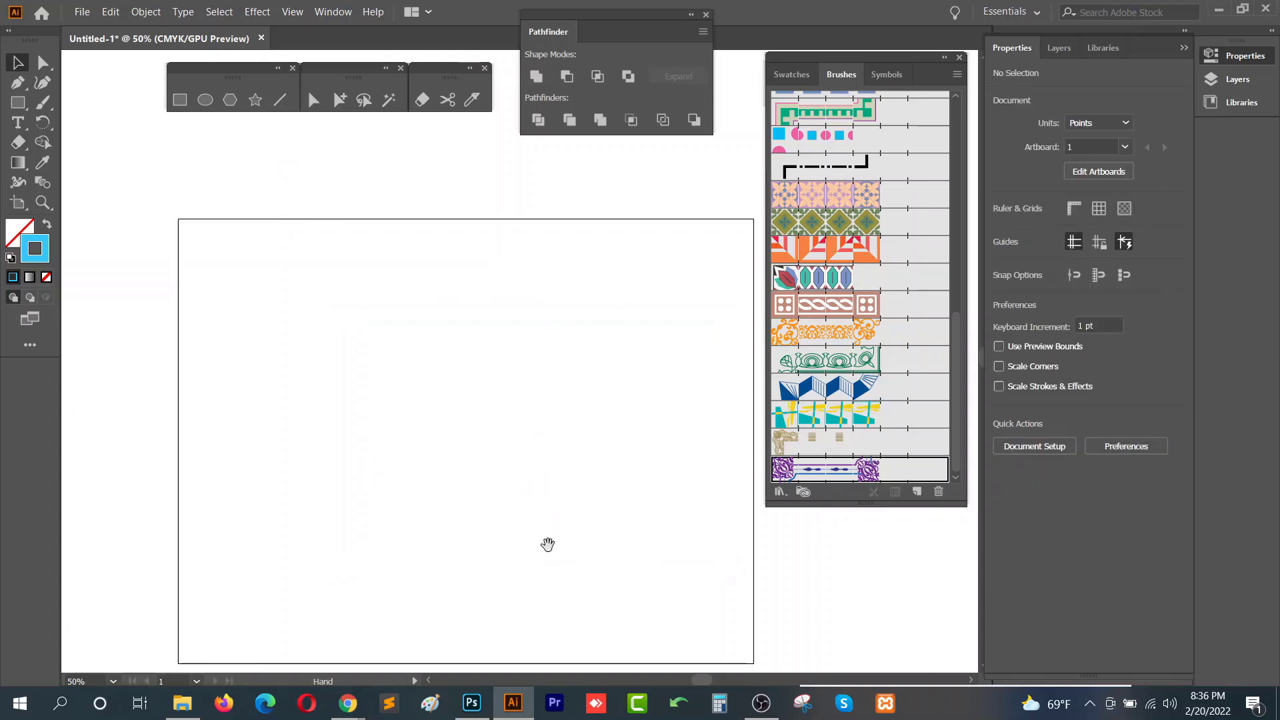
- Open the New Brush dialog from the Brushes panel
left_click_drag(547, 543, 506, 496)
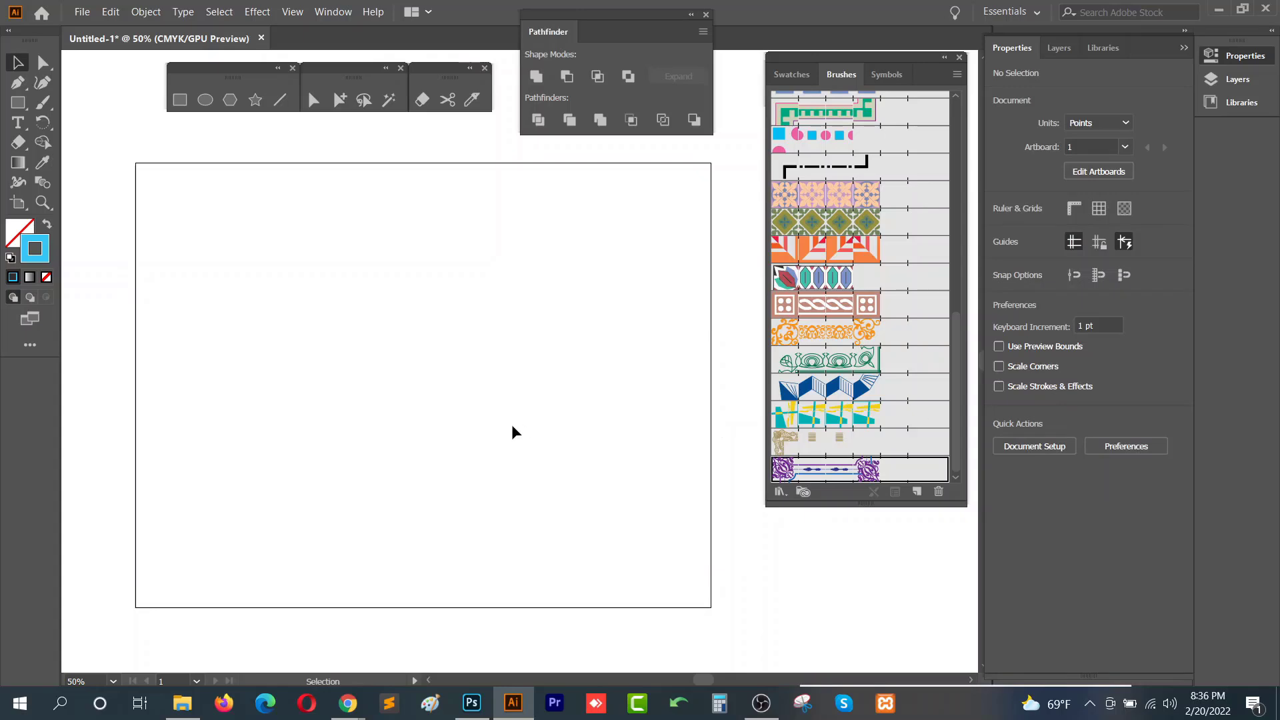
scroll(877, 419, "up", 15)
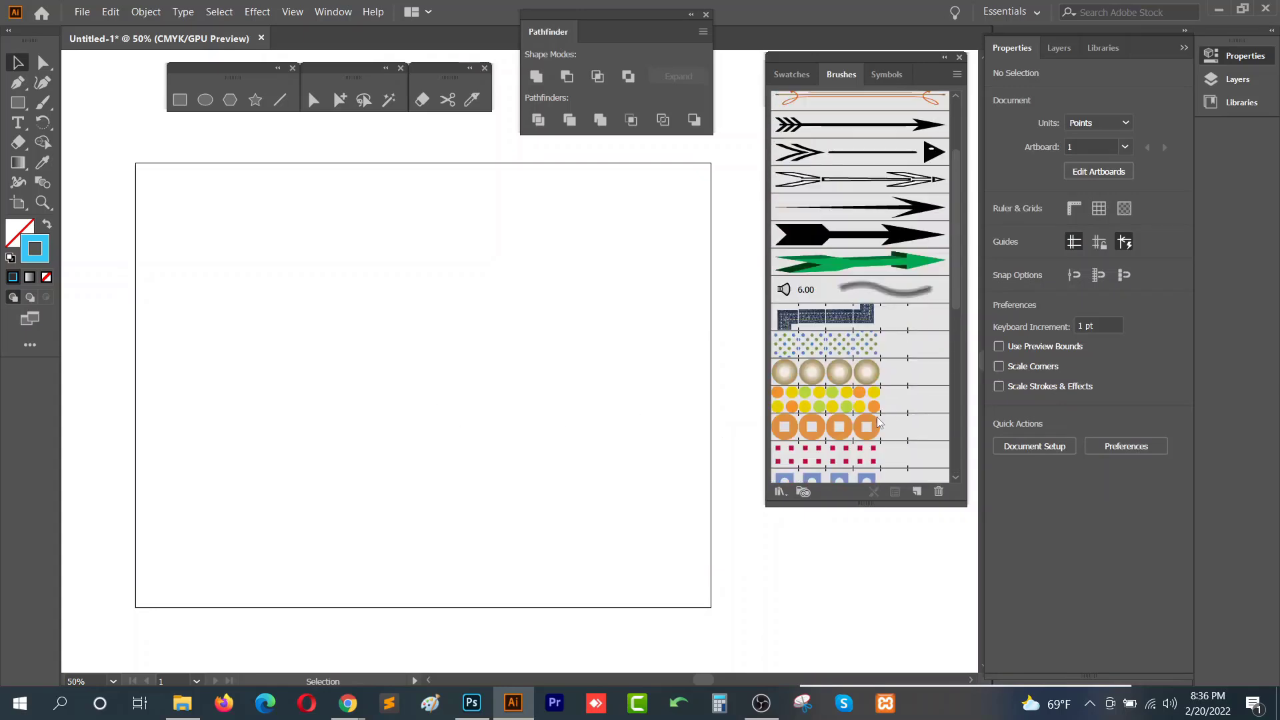
left_click(783, 499)
left_click(783, 500)
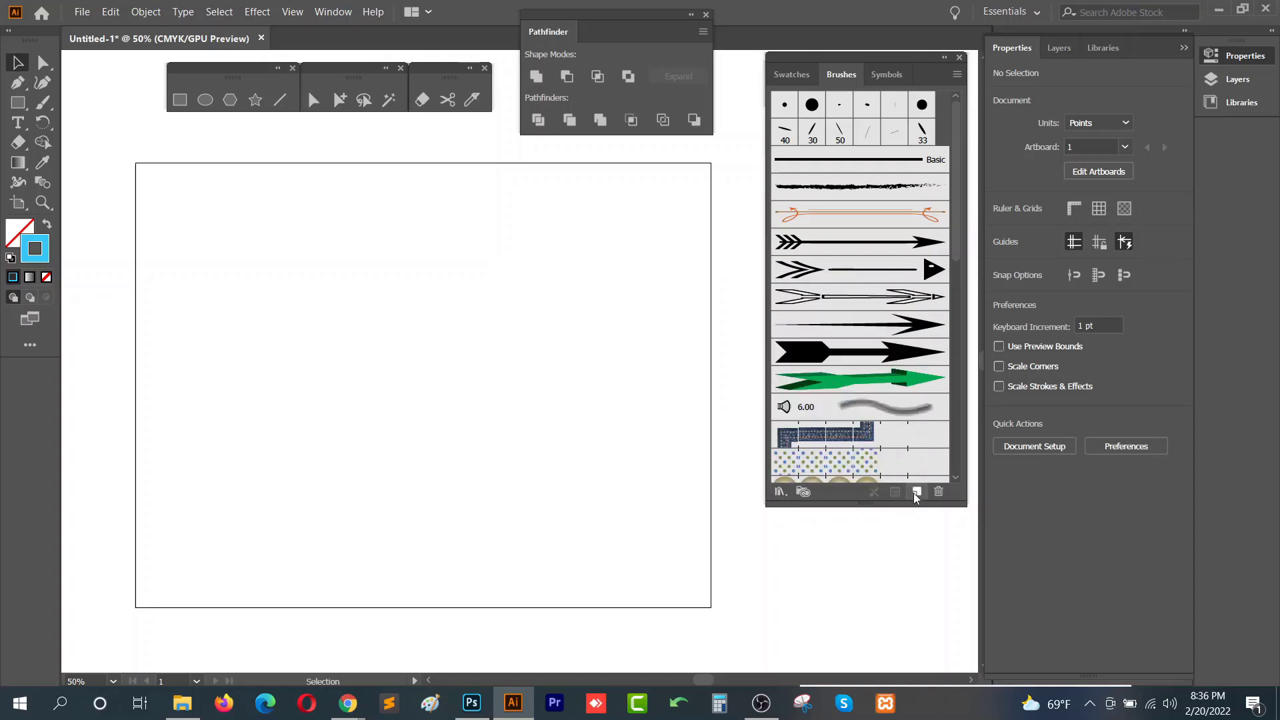
left_click(917, 493)
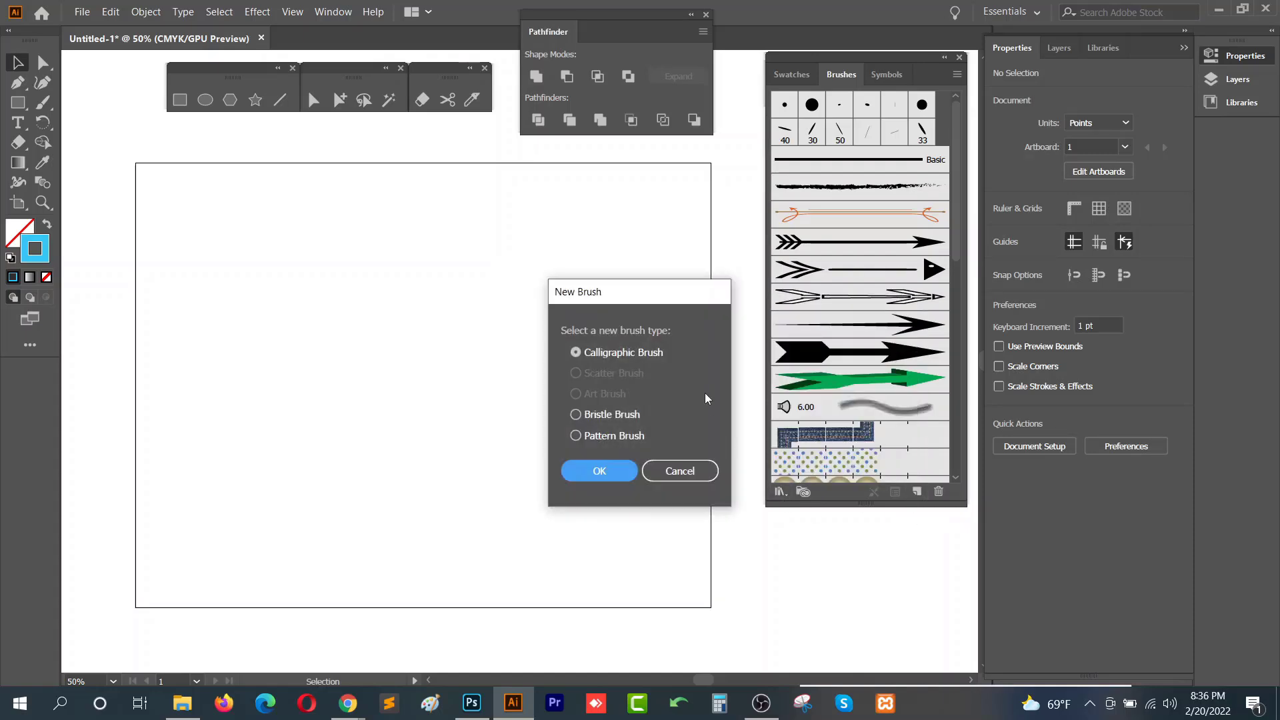
left_click_drag(643, 291, 654, 200)
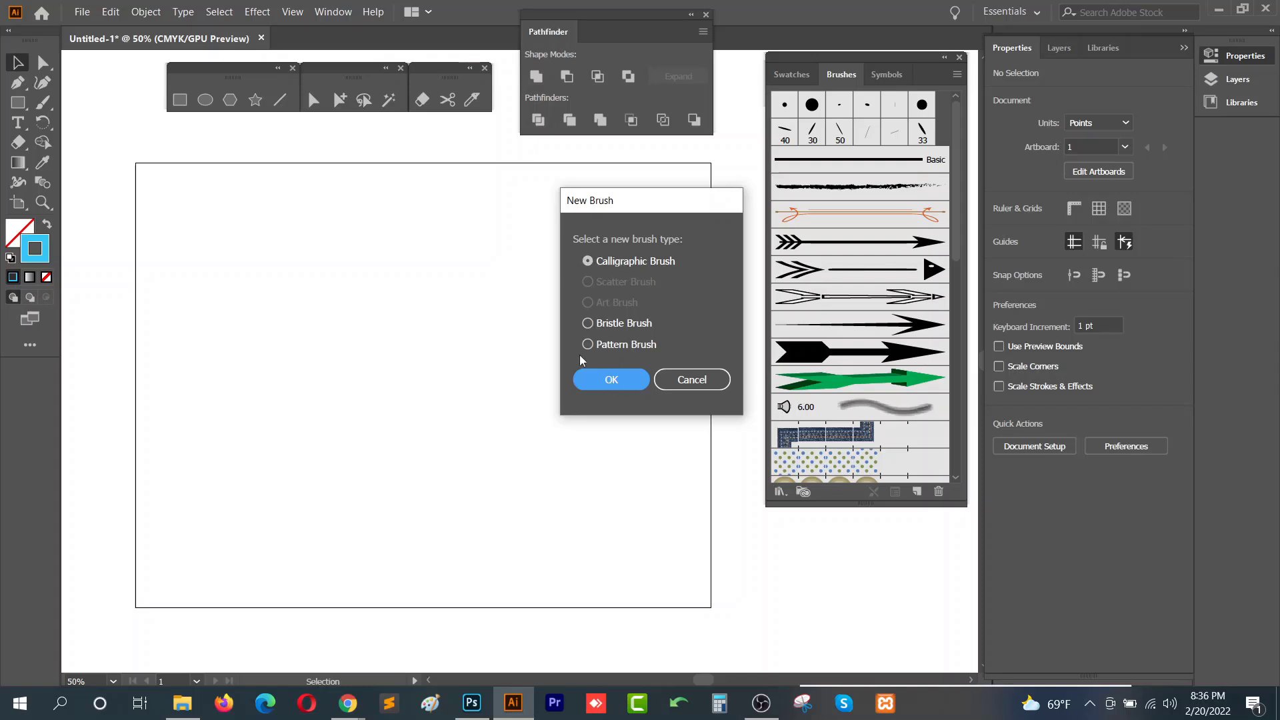
left_click(691, 392)
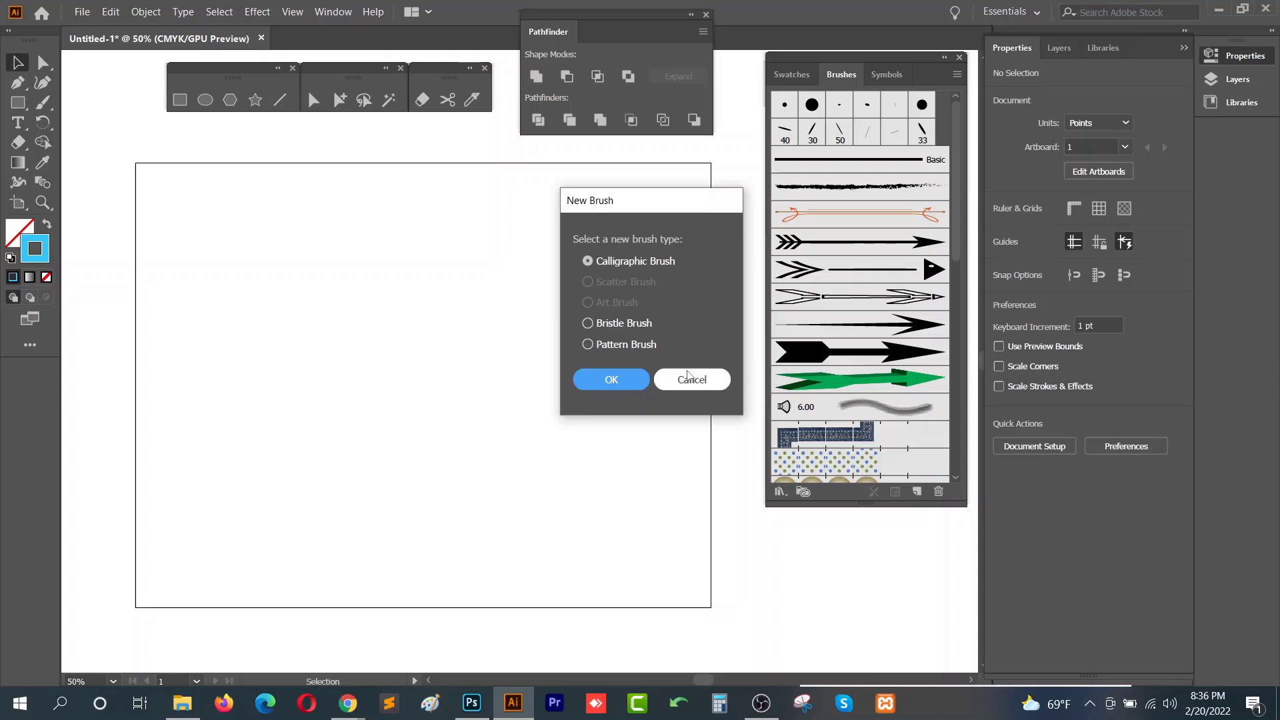
left_click(917, 493)
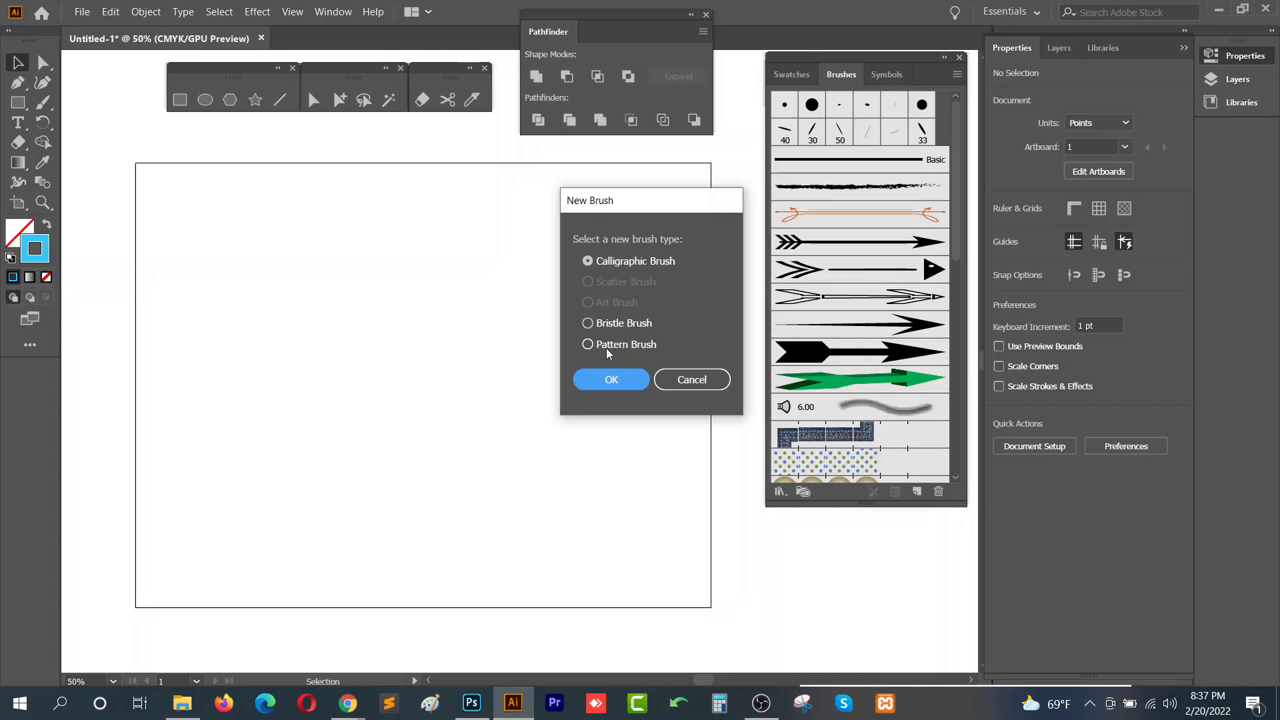
left_click(690, 388)
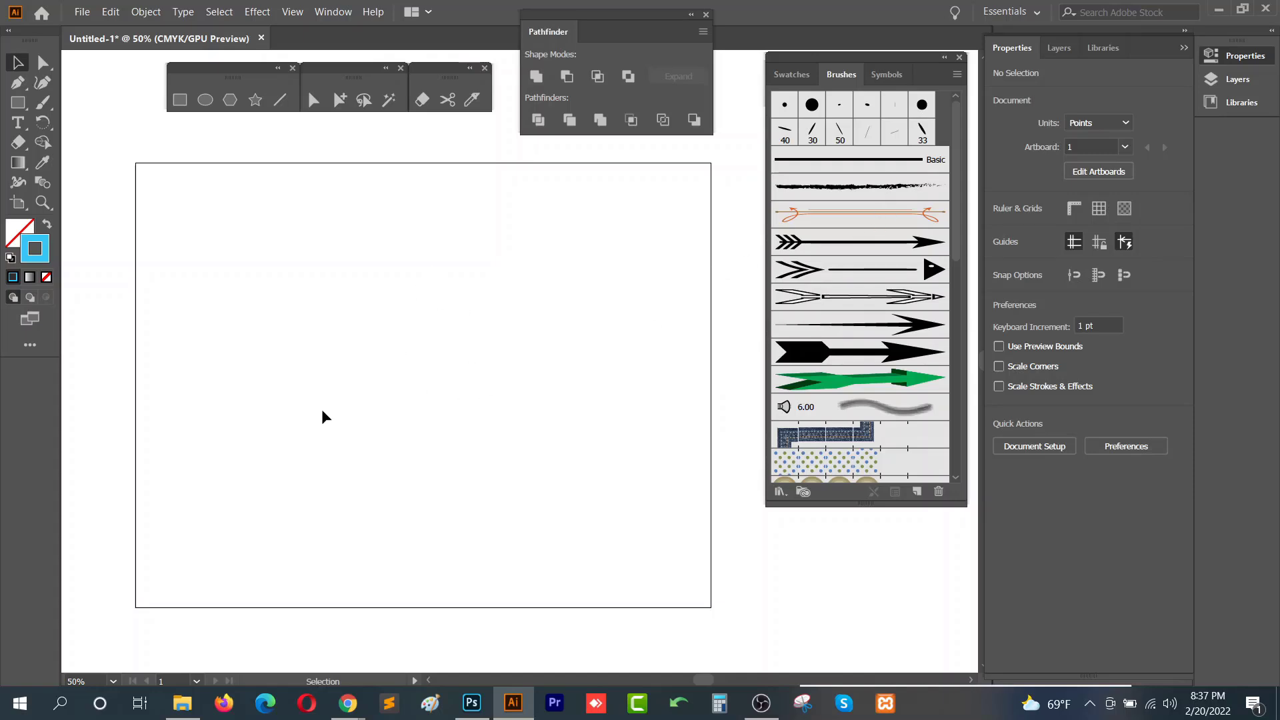
left_click(918, 492)
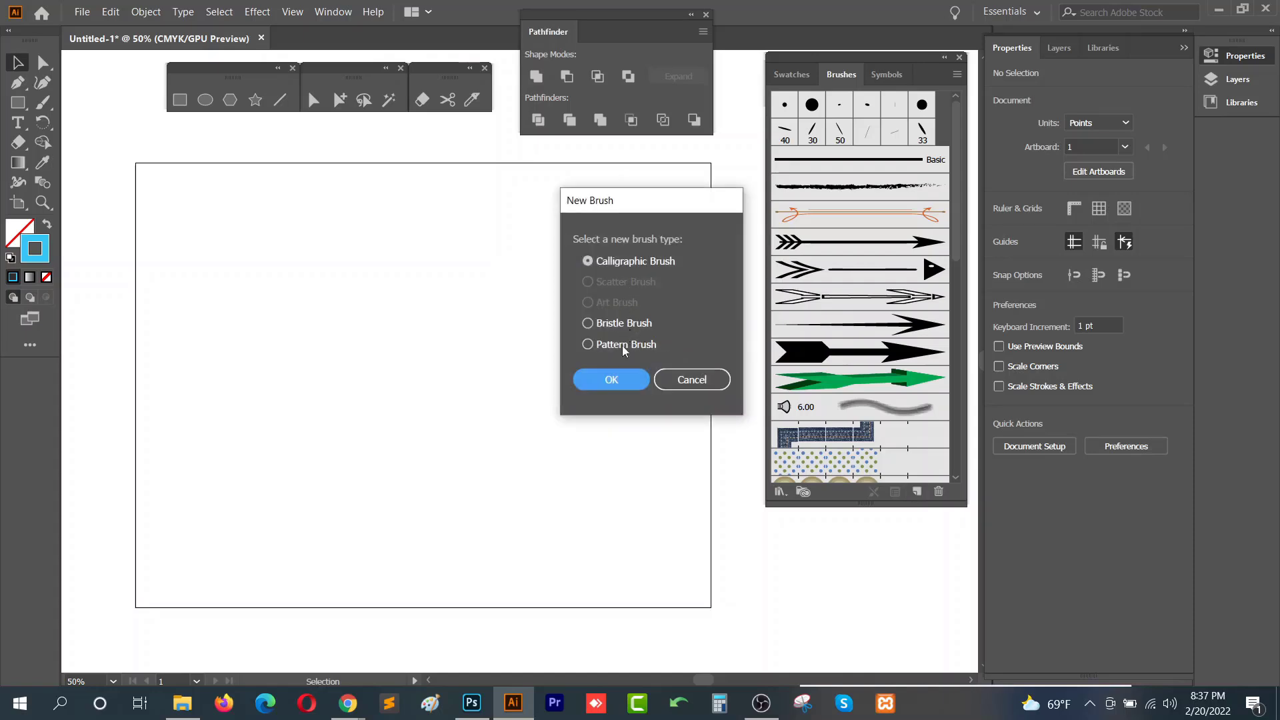
left_click(703, 387)
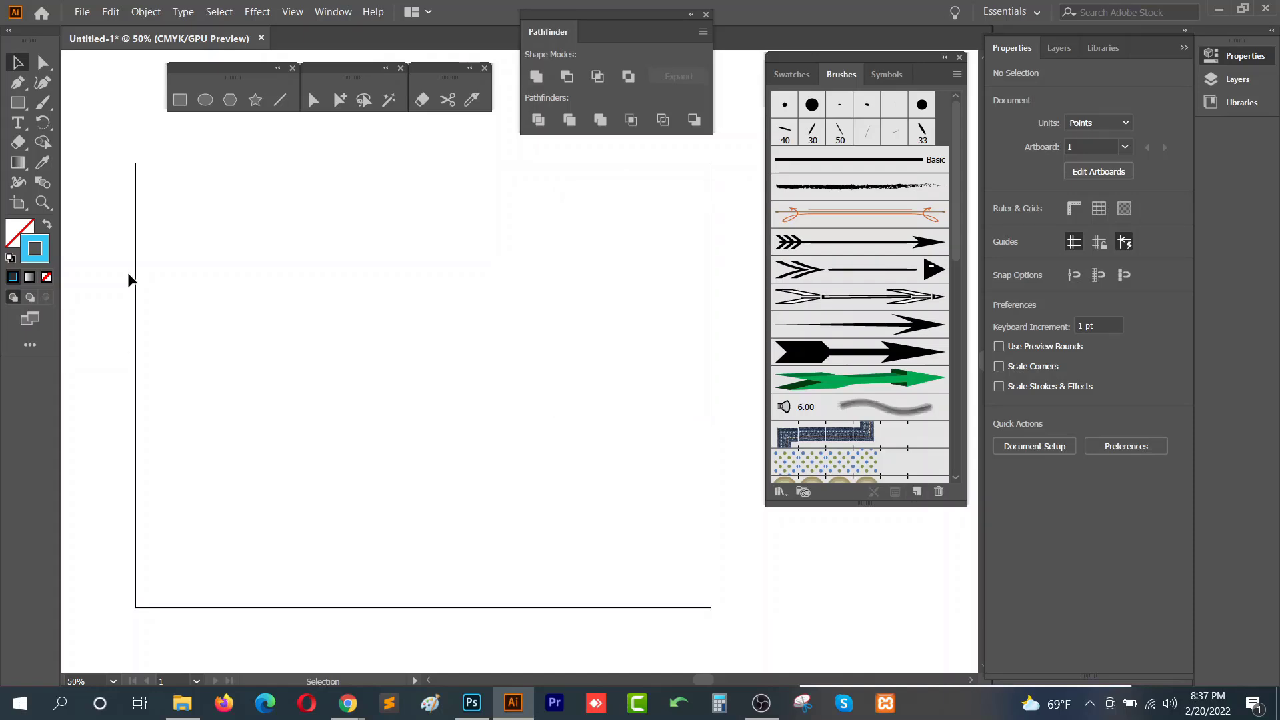
- Draw an ellipse about 270 by 79 pt and swap its fill and stroke to give it a blue fill
left_click(204, 99)
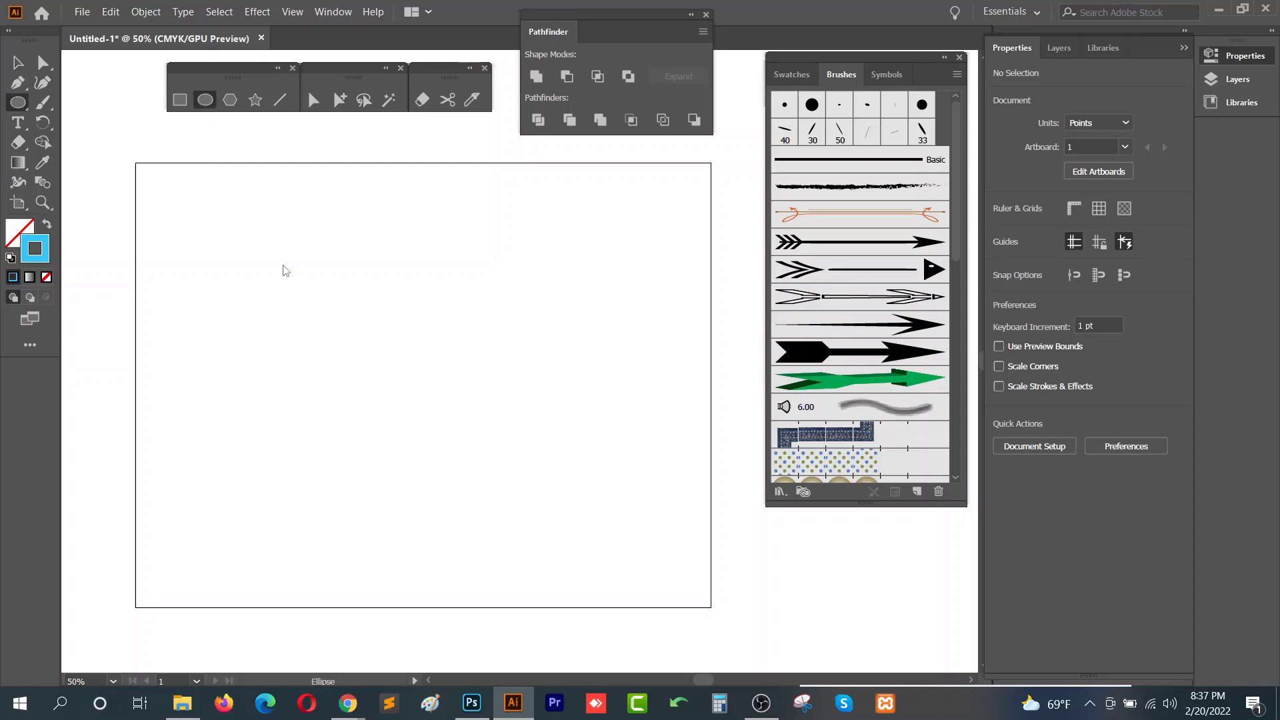
left_click_drag(259, 278, 454, 335)
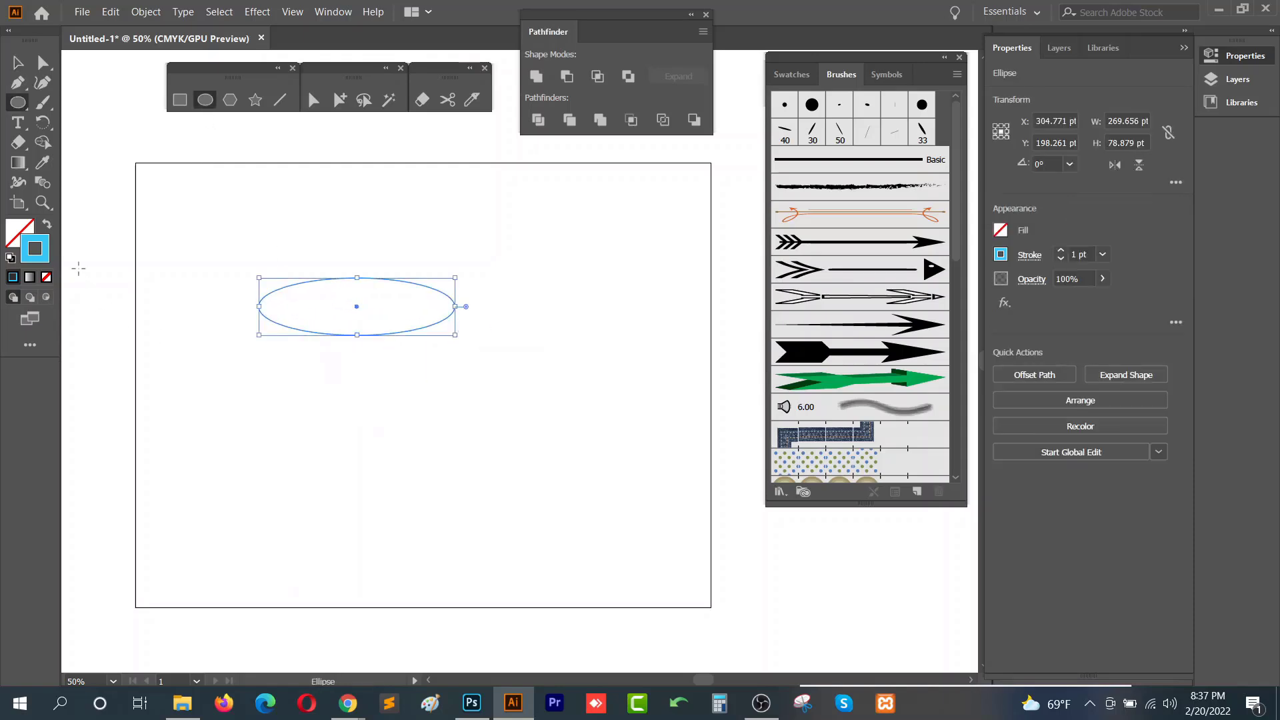
left_click(46, 226)
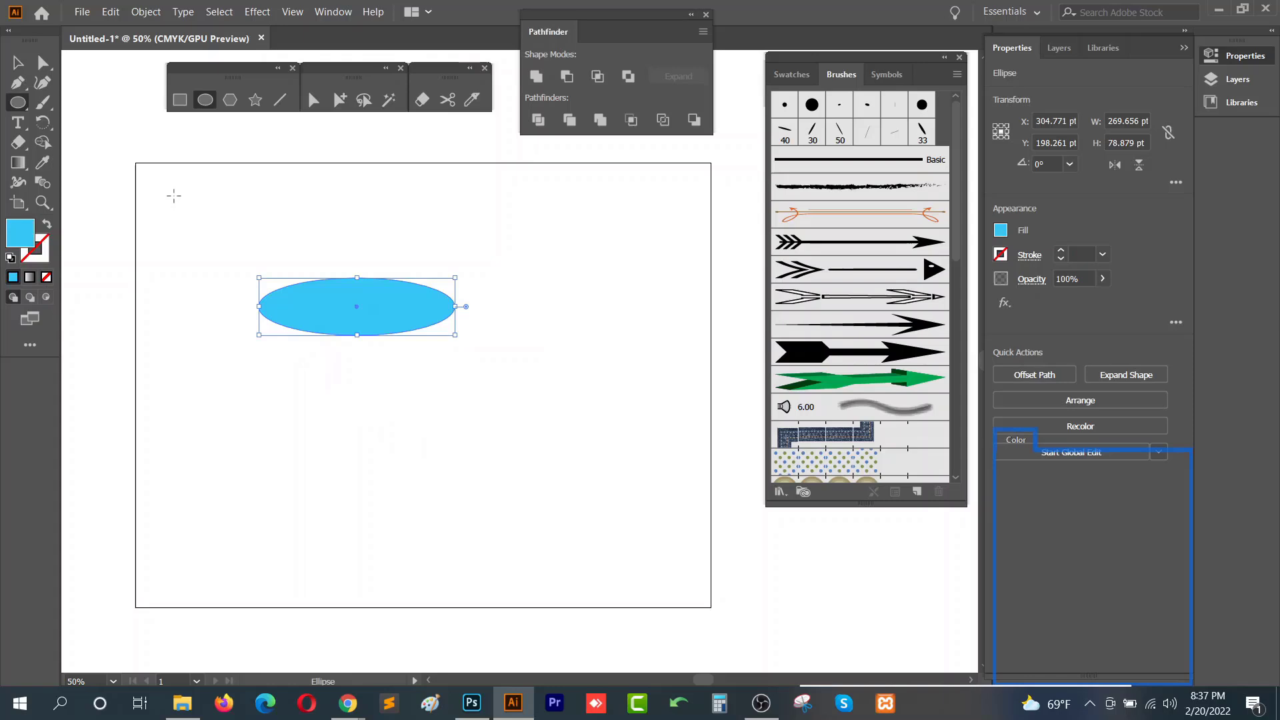
- Convert the ellipse's left and right anchor points to corners to make a pointed shape
left_click(43, 64)
left_click_drag(231, 280, 280, 339)
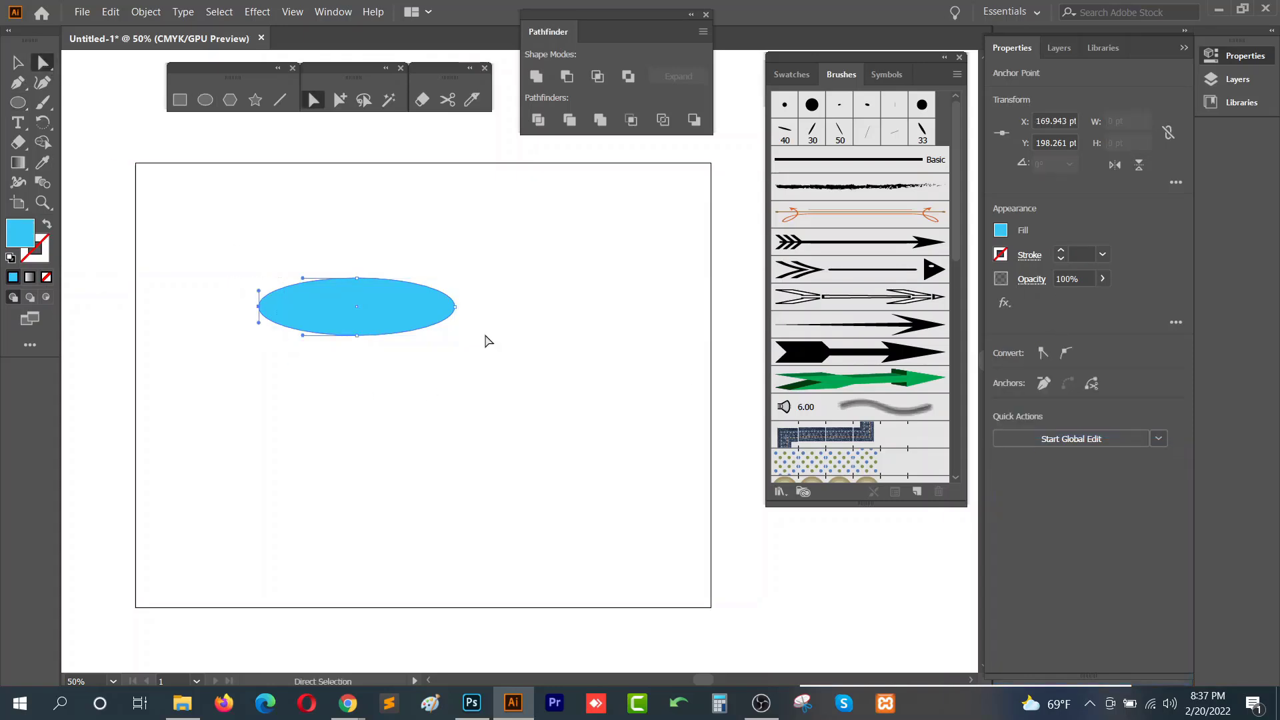
left_click(1044, 353)
left_click_drag(474, 275, 437, 328)
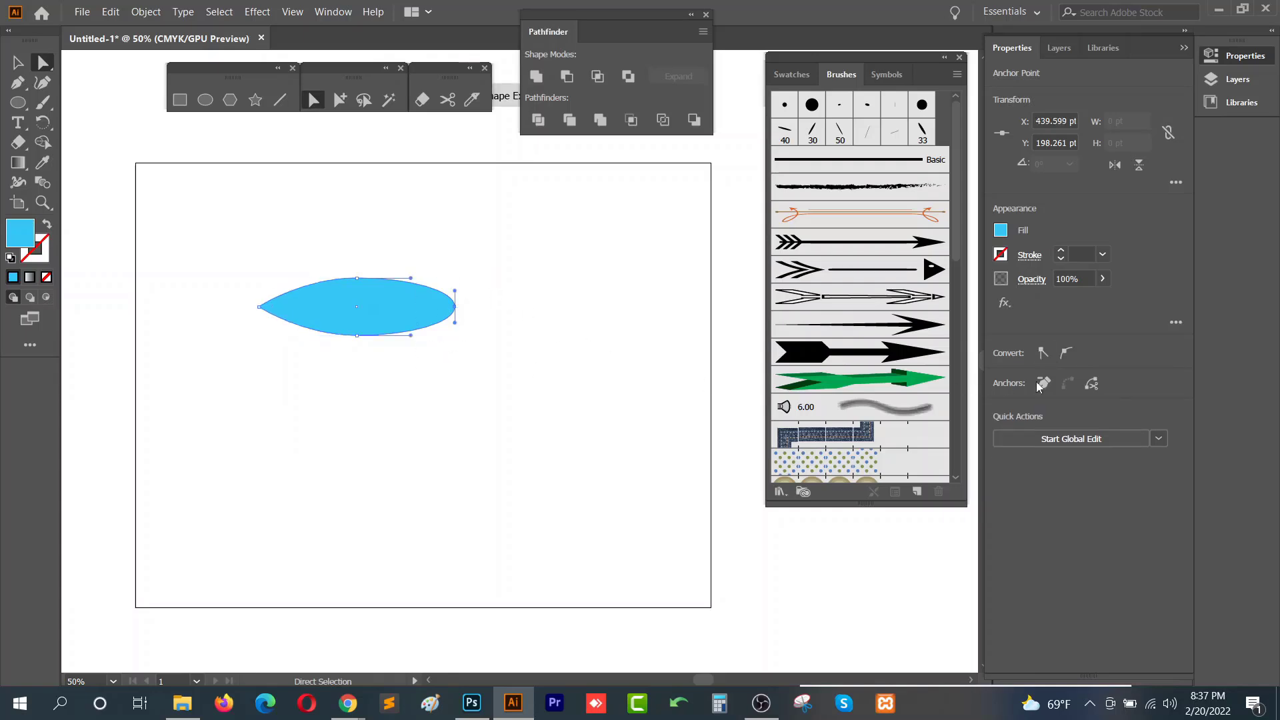
left_click(1044, 353)
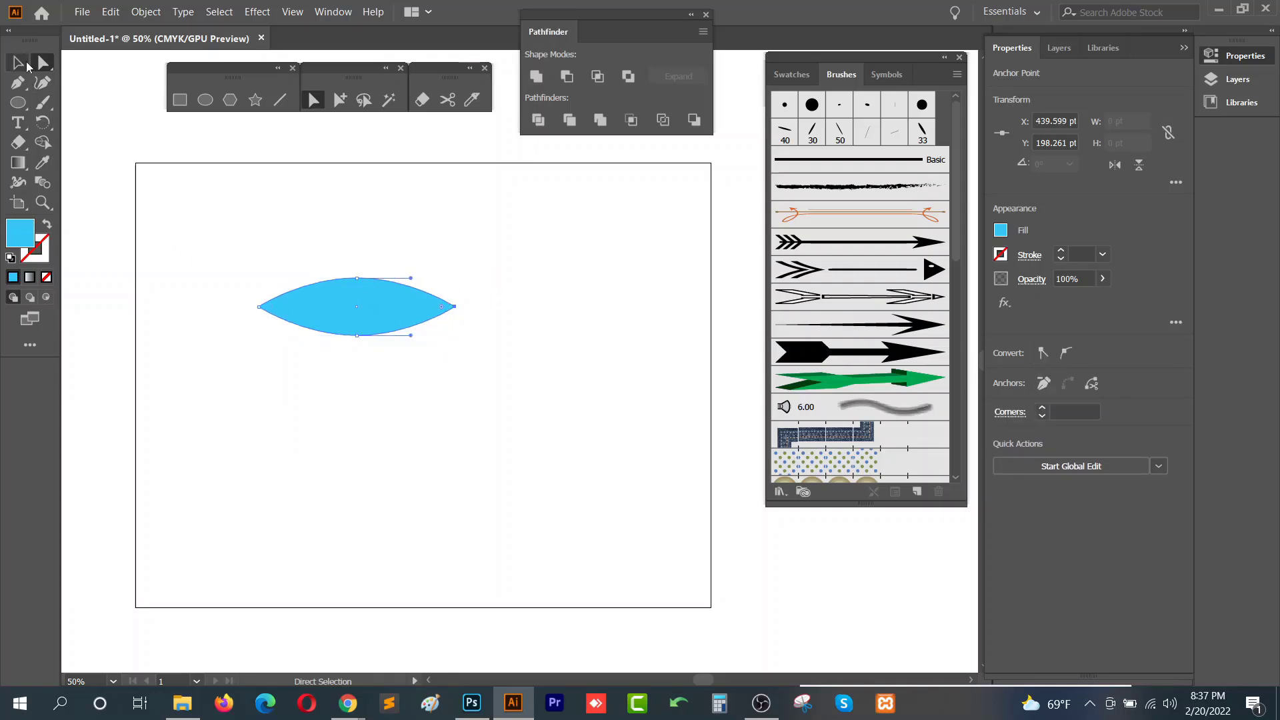
- Flatten the pointed shape to about 20 pt tall and define it as a new Art Brush with default options
left_click(18, 63)
mouse_move(357, 278)
left_mouse_down()
mouse_move(357, 321)
mouse_move(371, 332)
mouse_move(744, 256)
mouse_move(890, 168)
left_mouse_up()
left_click(372, 358)
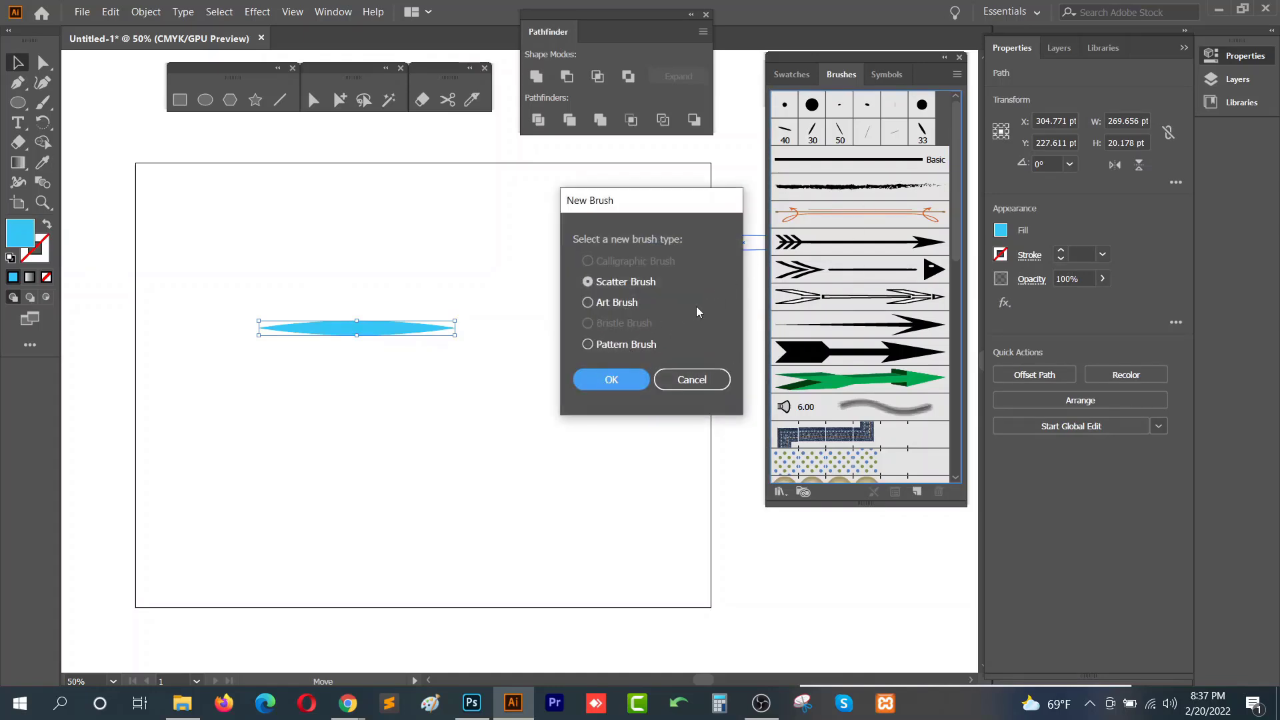
left_click_drag(605, 212, 593, 192)
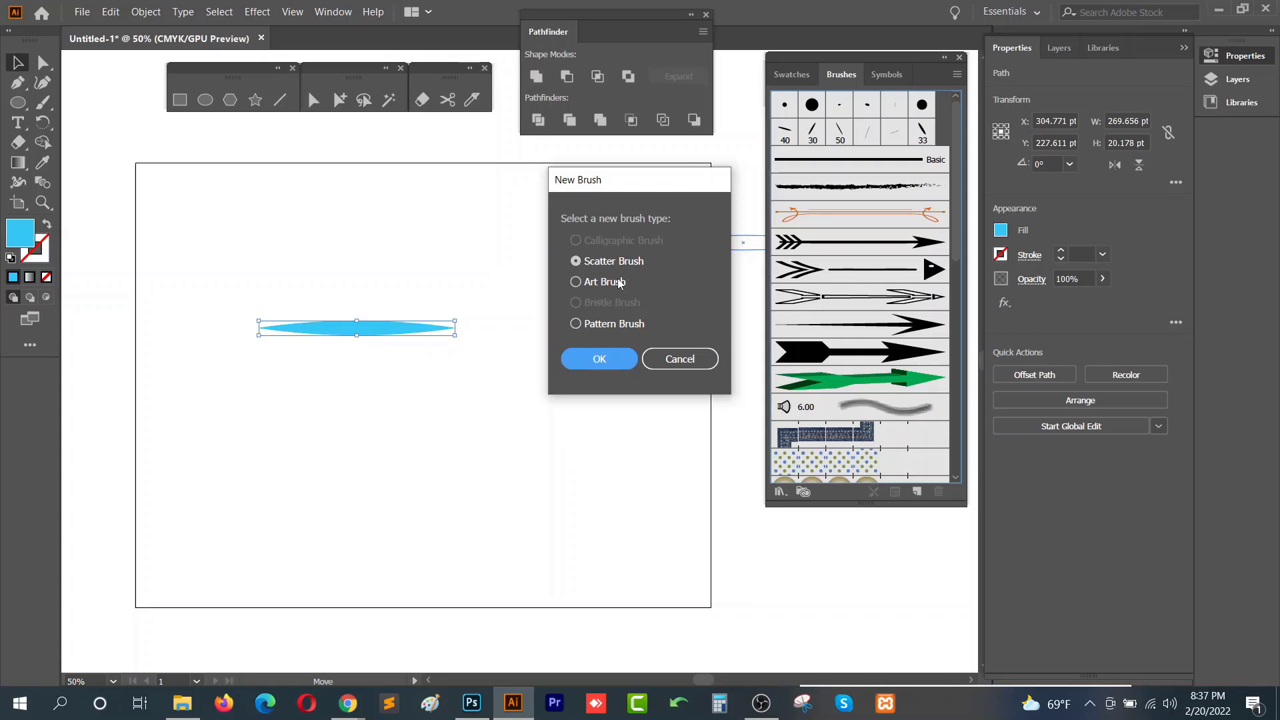
left_click(579, 283)
left_click(594, 360)
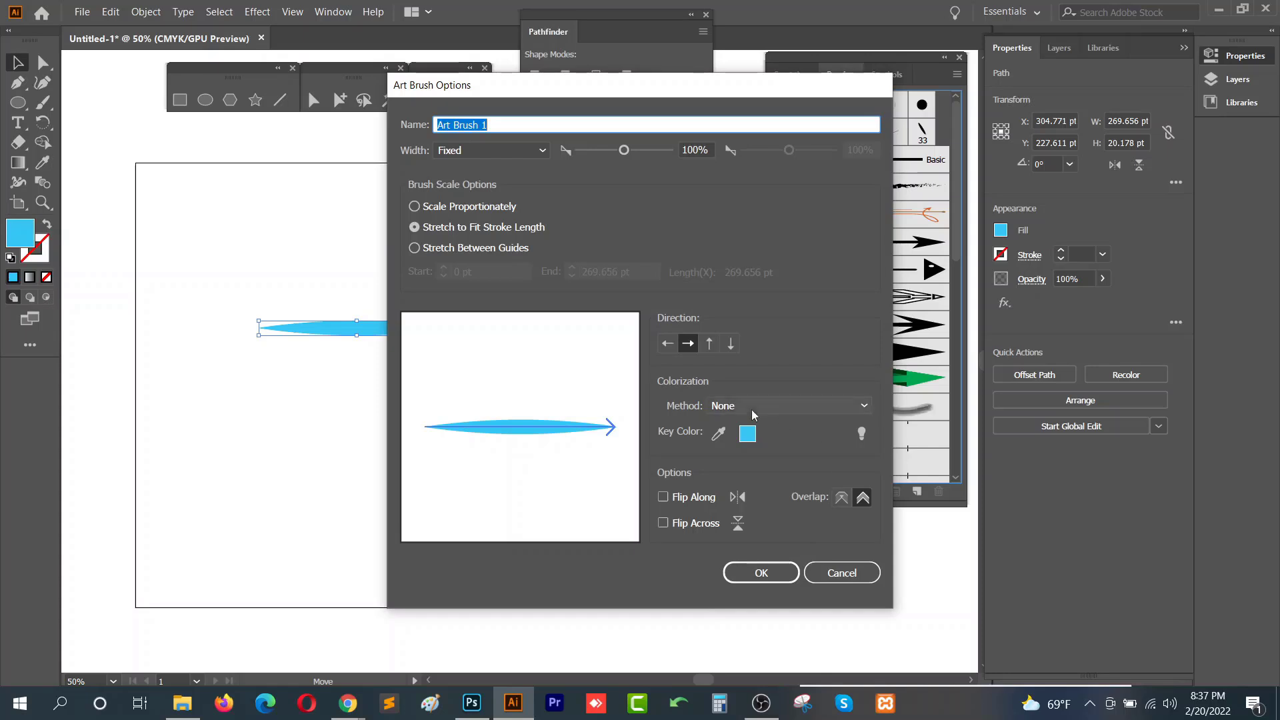
left_click(773, 575)
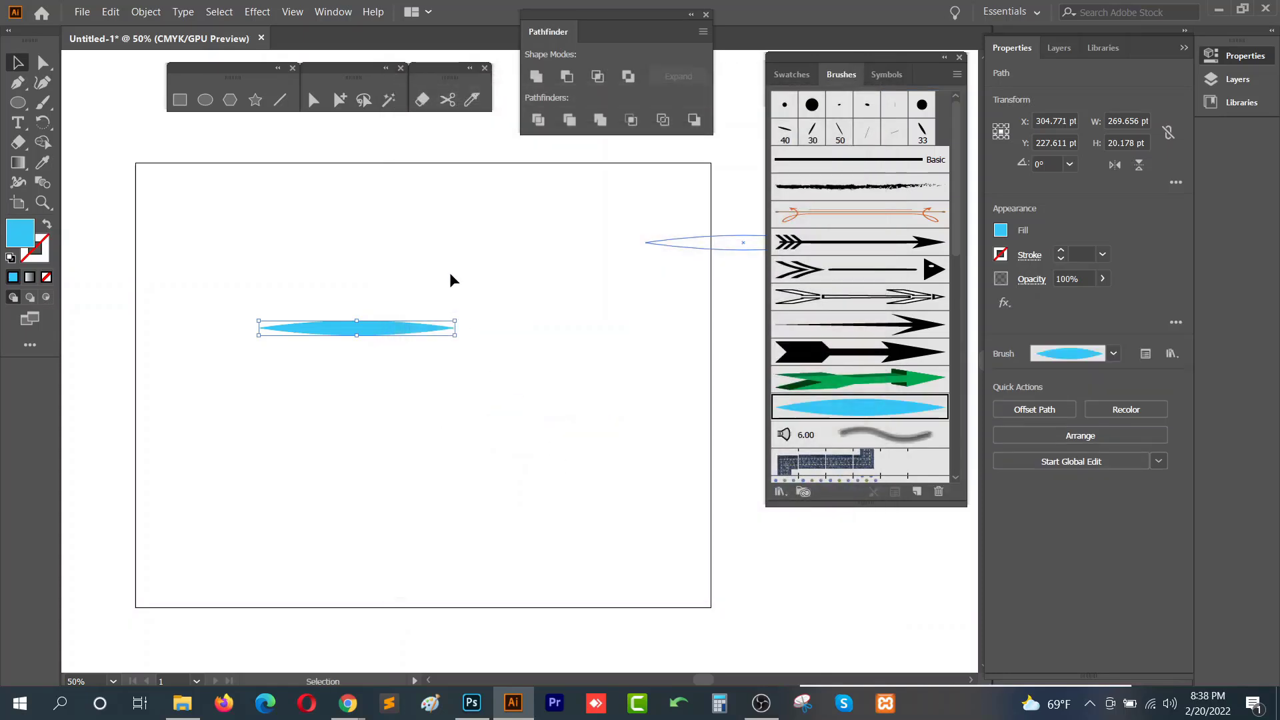
- Delete the source shape from the artboard
left_click(395, 327)
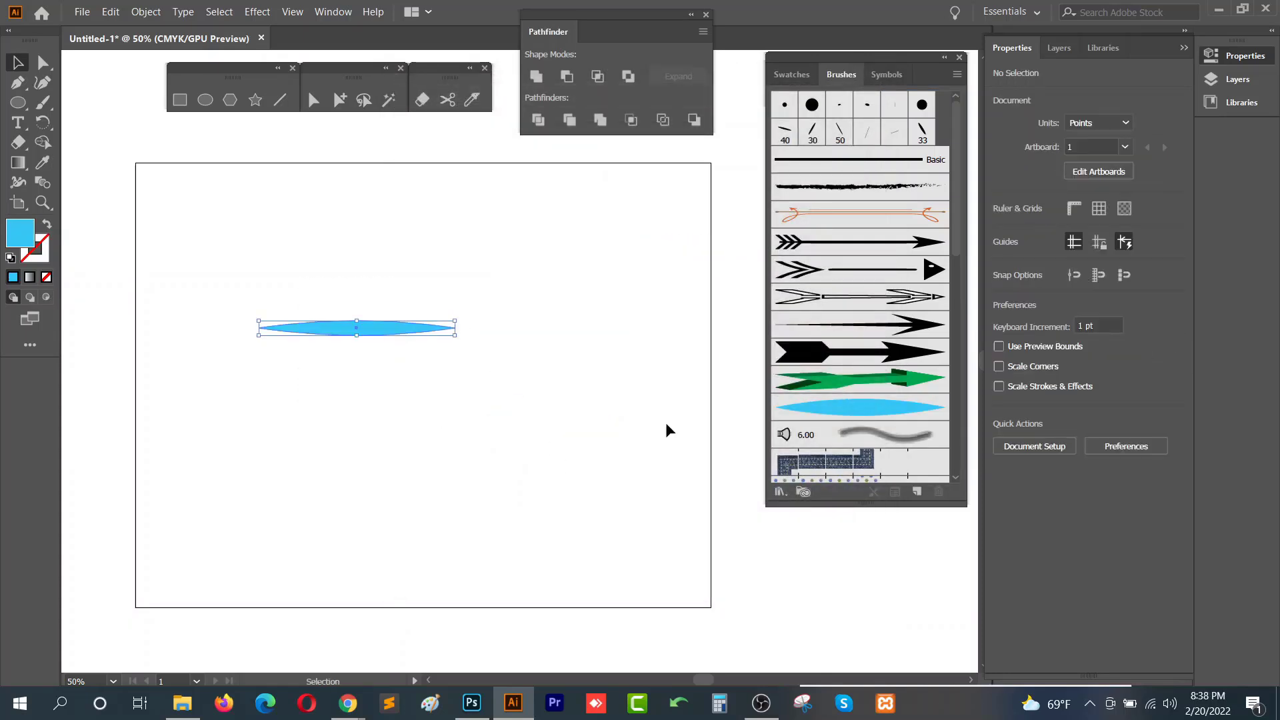
key("Delete")
- Paint several curved strokes across the artboard with the new blue Art Brush using the Paintbrush tool
left_click(884, 411)
scroll(891, 419, "down", 3)
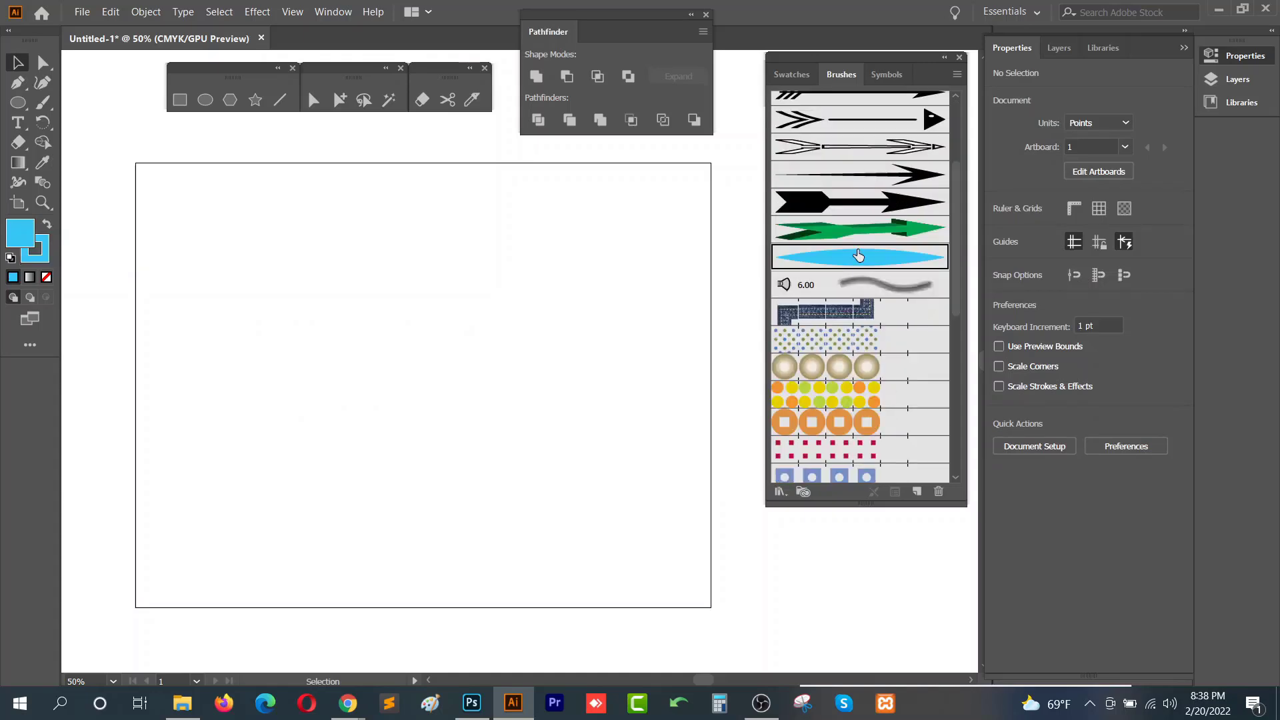
left_click(41, 106)
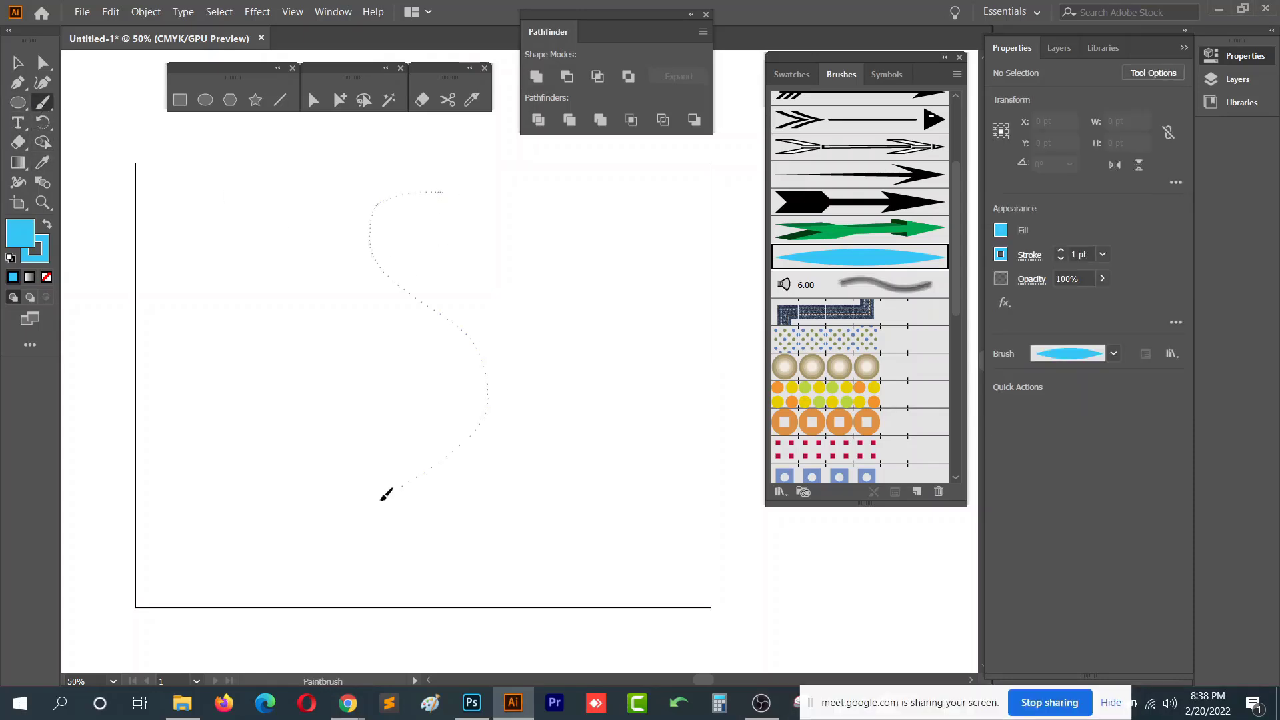
left_click_drag(522, 586, 524, 585)
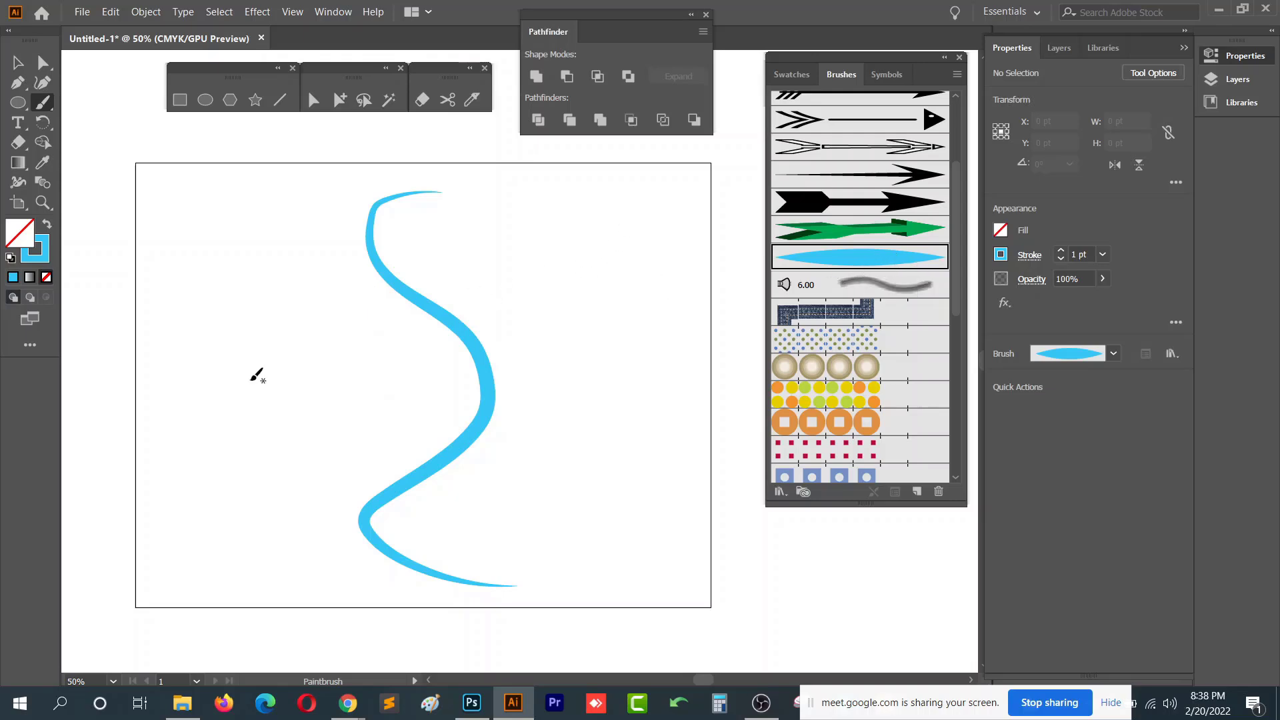
left_click_drag(229, 199, 231, 201)
left_click_drag(588, 346, 601, 403)
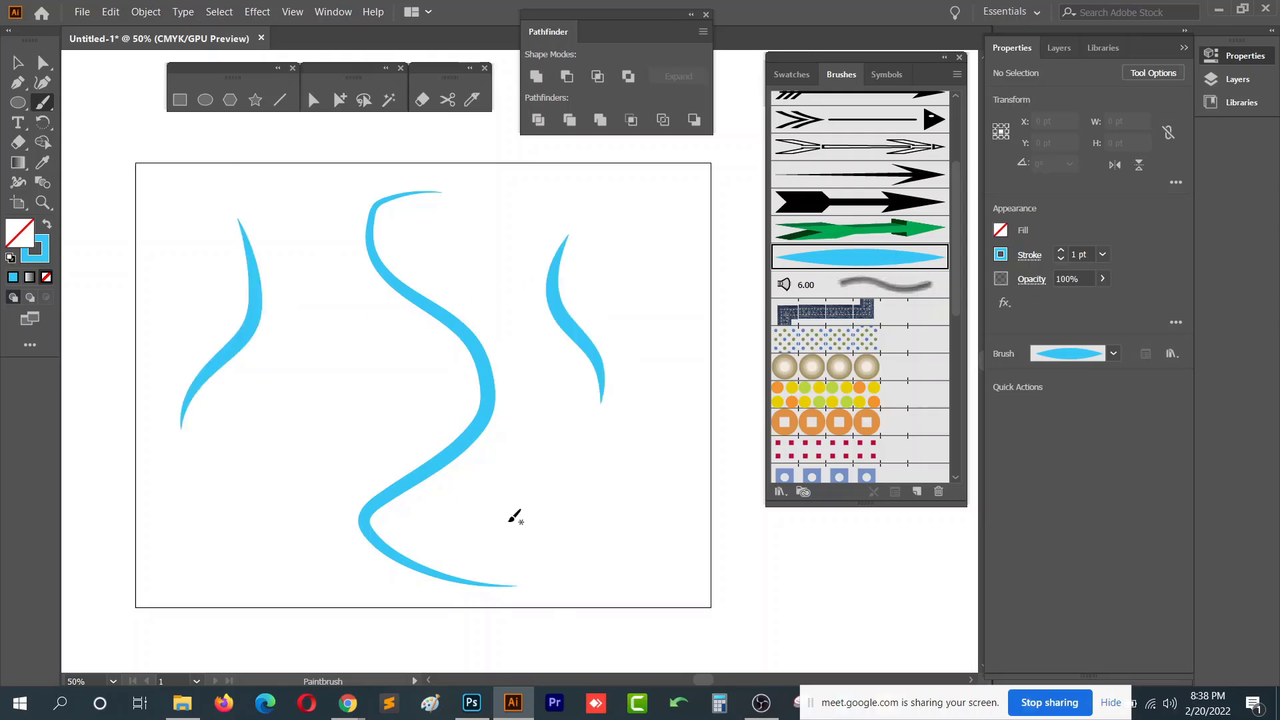
left_click_drag(531, 421, 501, 329)
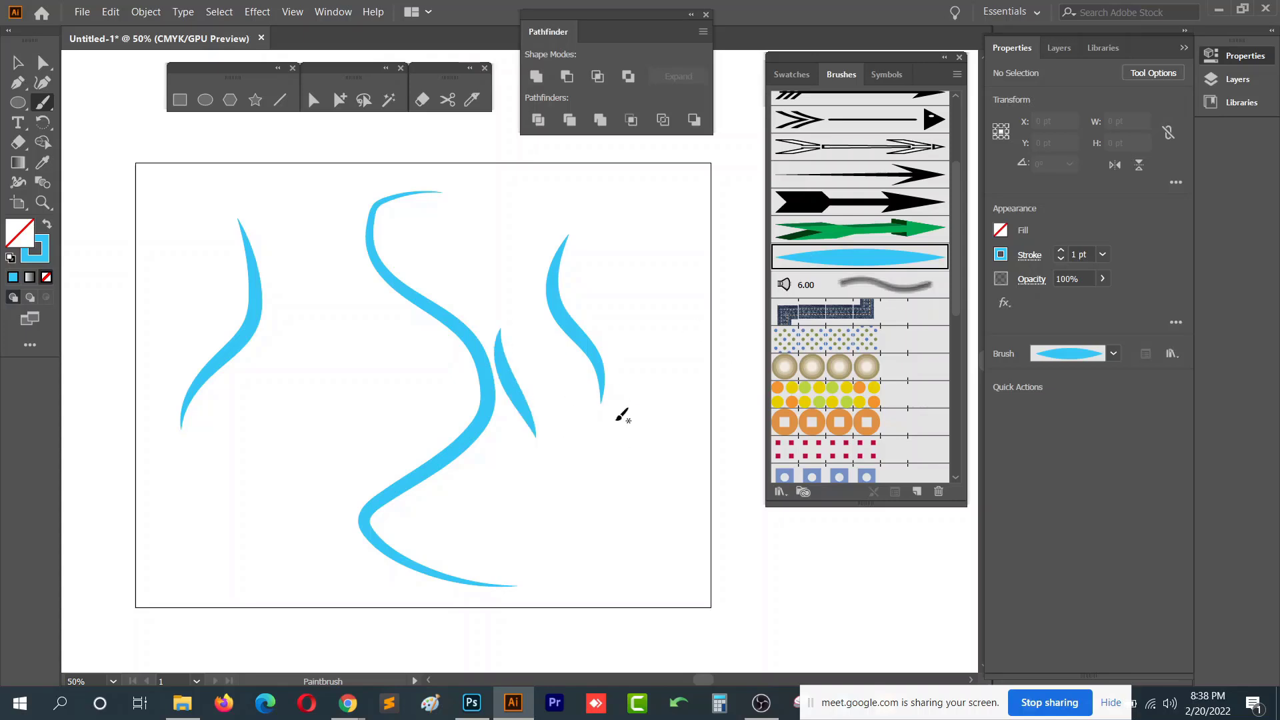
mouse_move(585, 419)
left_mouse_down()
mouse_move(504, 256)
mouse_move(466, 313)
left_mouse_up()
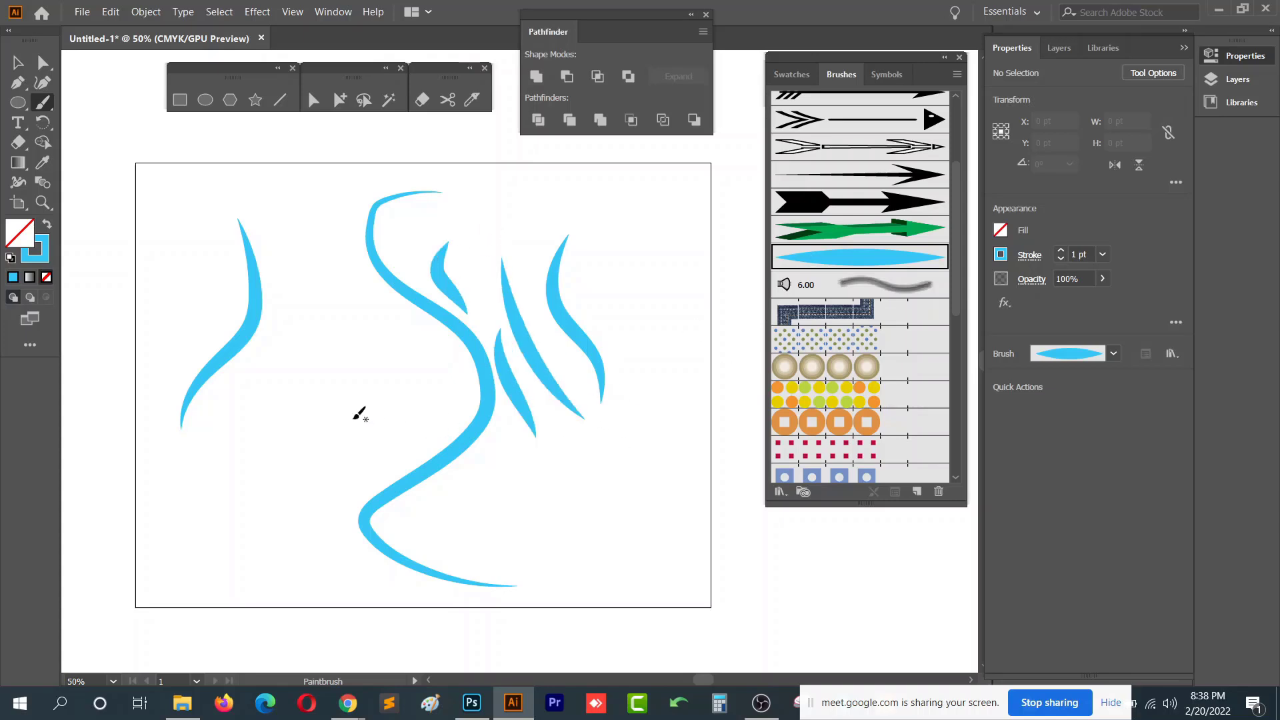
left_click_drag(276, 465, 290, 336)
- Select all the painted strokes and delete them
key("v")
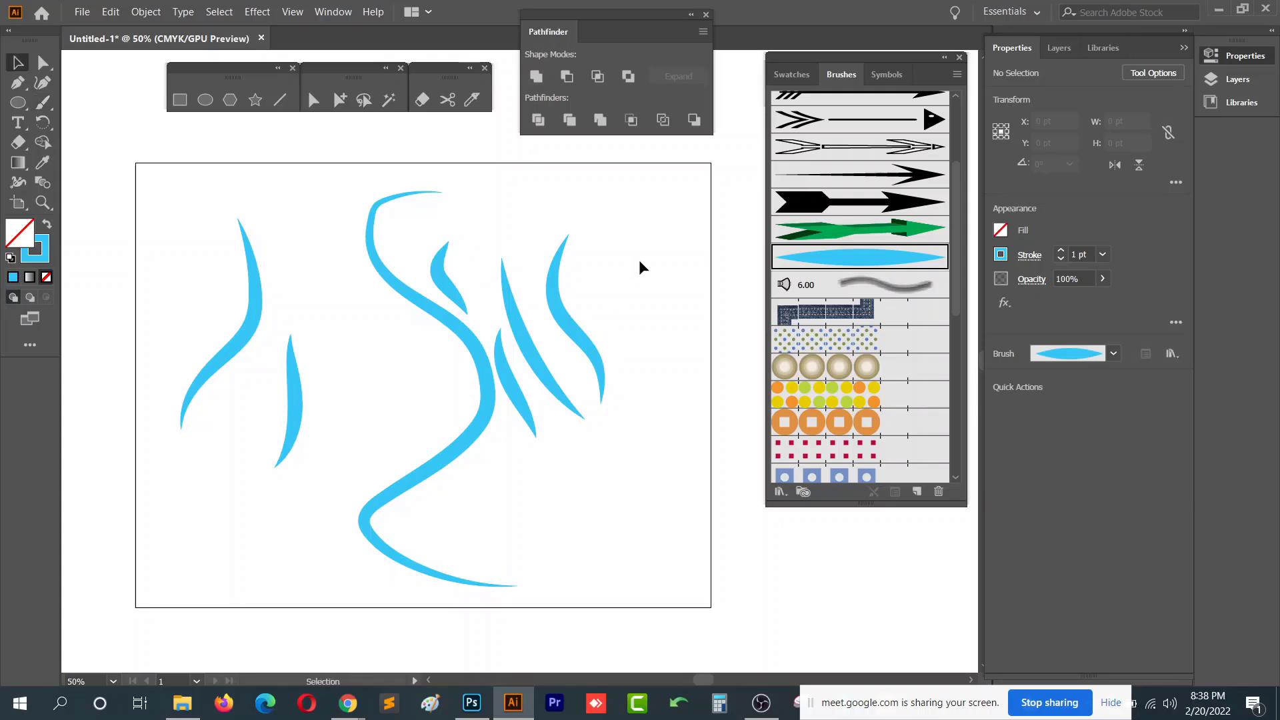
left_click_drag(640, 266, 136, 520)
key("Delete")
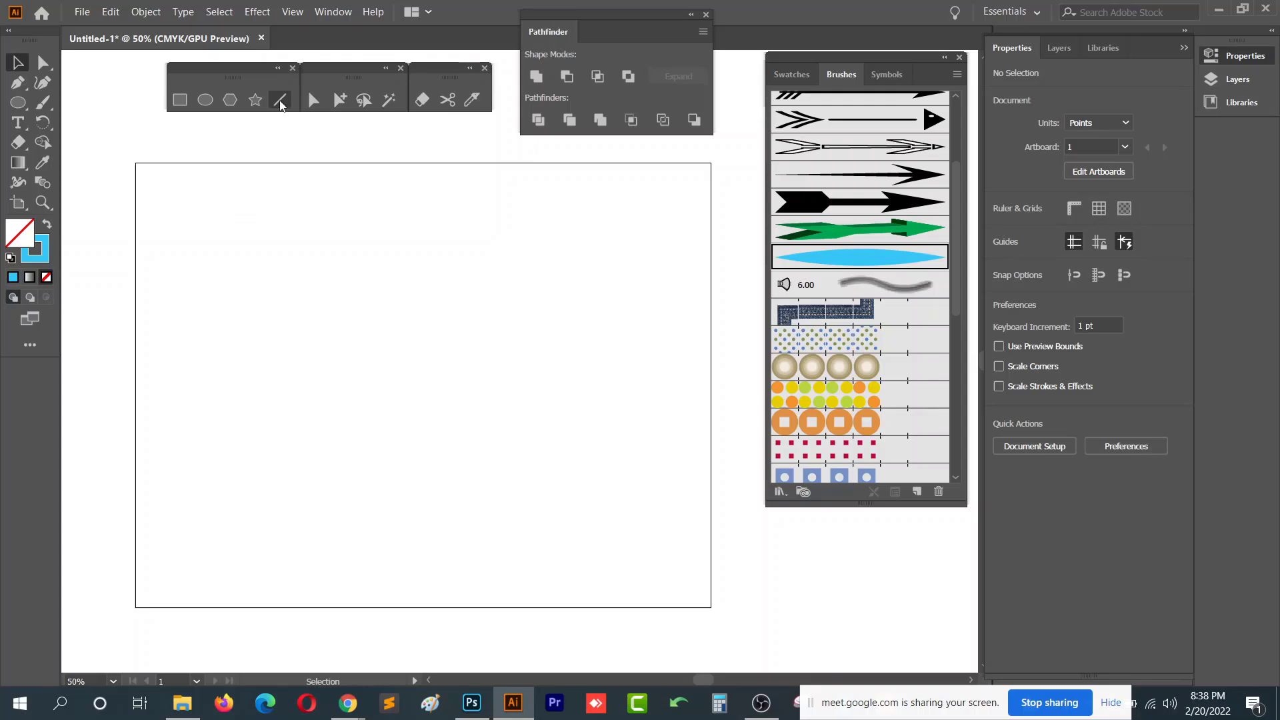
- Draw a tall thin rectangle about 18 by 160 pt as a trunk and swap it to a filled shape
left_click(179, 100)
left_click_drag(390, 311, 405, 425)
left_click(46, 225)
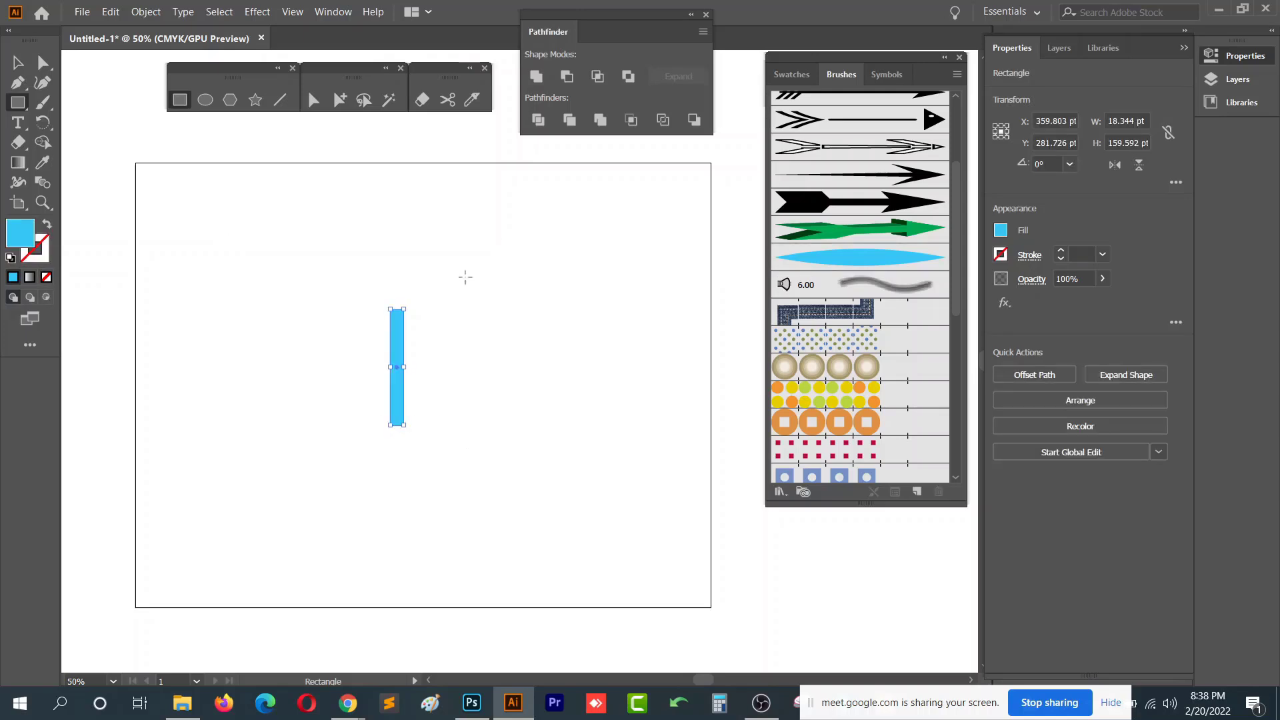
- Set the rectangle's fill colour to brown #6B2B00
double_click(20, 233)
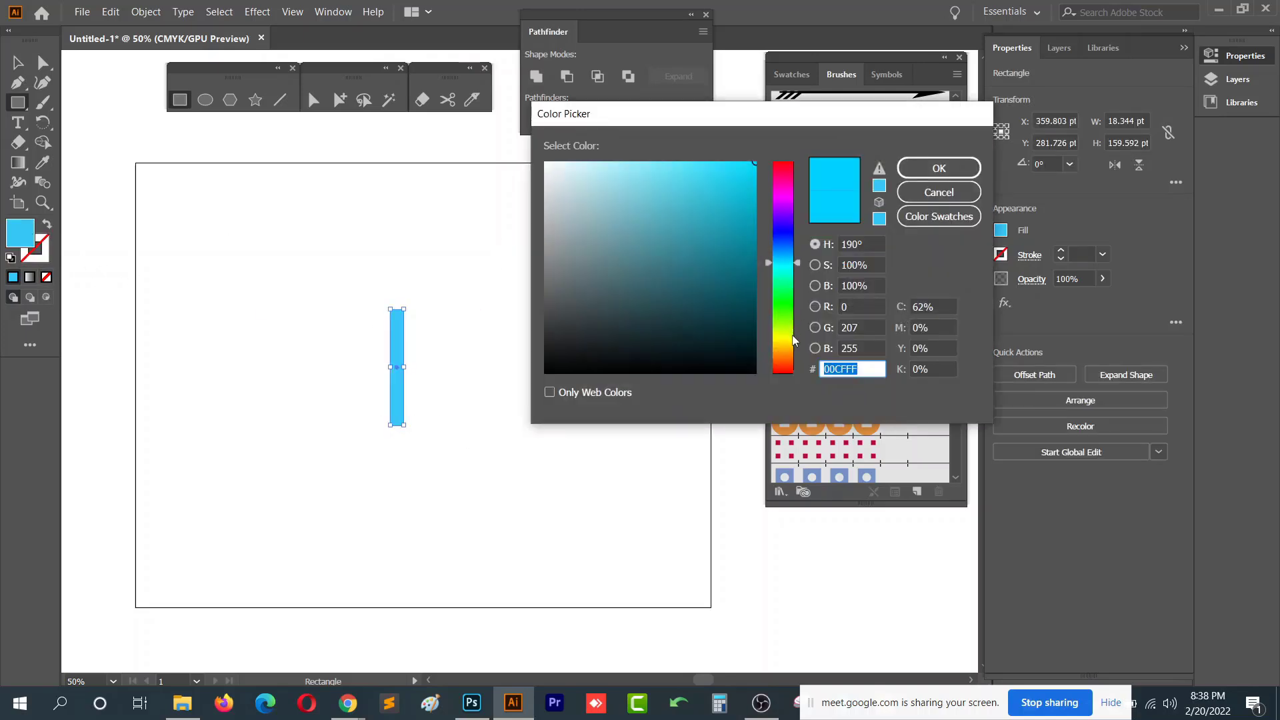
left_click_drag(794, 340, 785, 359)
mouse_move(737, 283)
left_mouse_down()
mouse_move(760, 266)
mouse_move(763, 284)
left_mouse_up()
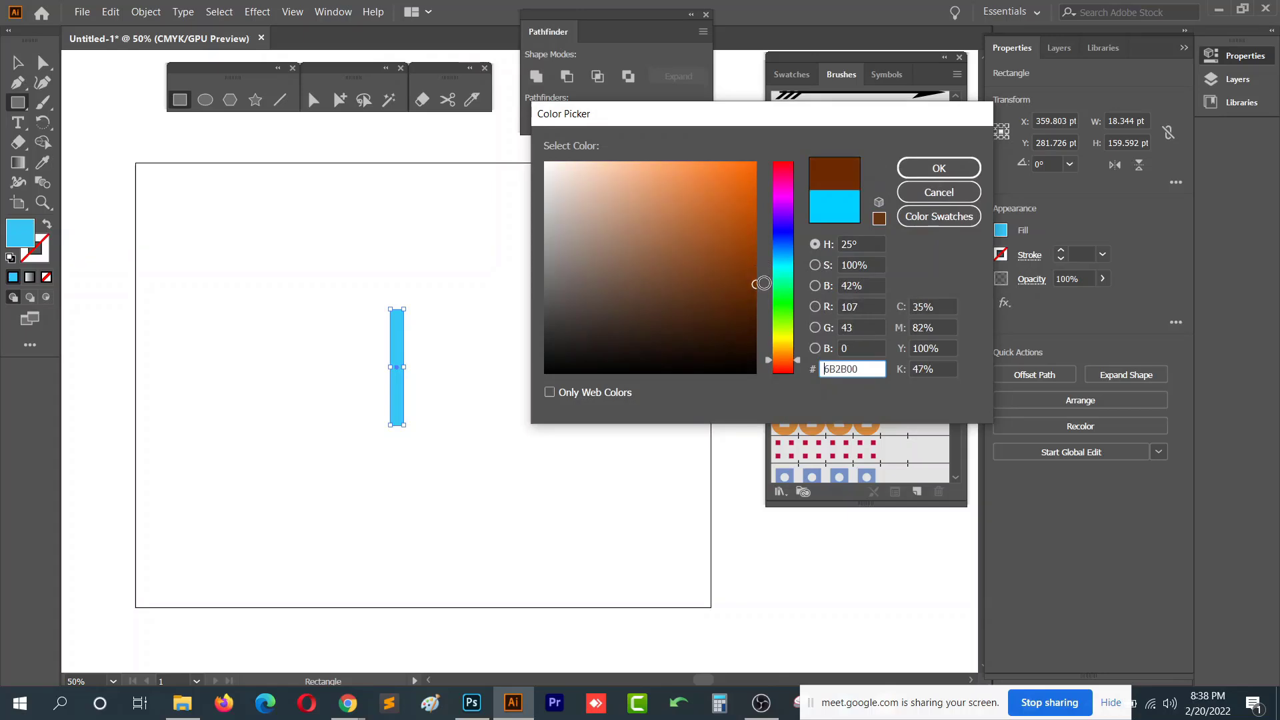
left_click(939, 169)
- Draw an ellipse about 36 by 75 pt to the right of the trunk
scroll(400, 358, "up", 4)
left_click_drag(387, 331, 329, 485)
left_click(205, 100)
left_click_drag(525, 268, 629, 488)
- Convert the ellipse's top anchor point to a corner to shape it into a teardrop leaf
key("a")
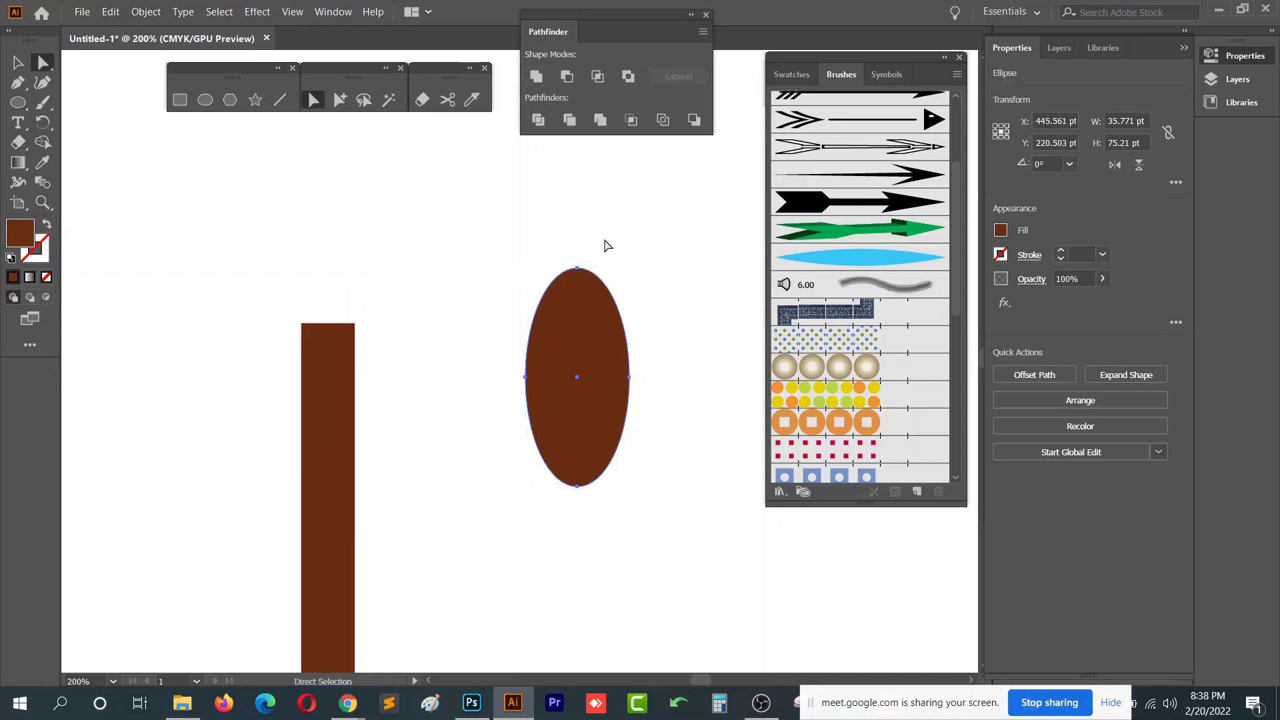
left_click(577, 268)
left_click(1044, 352)
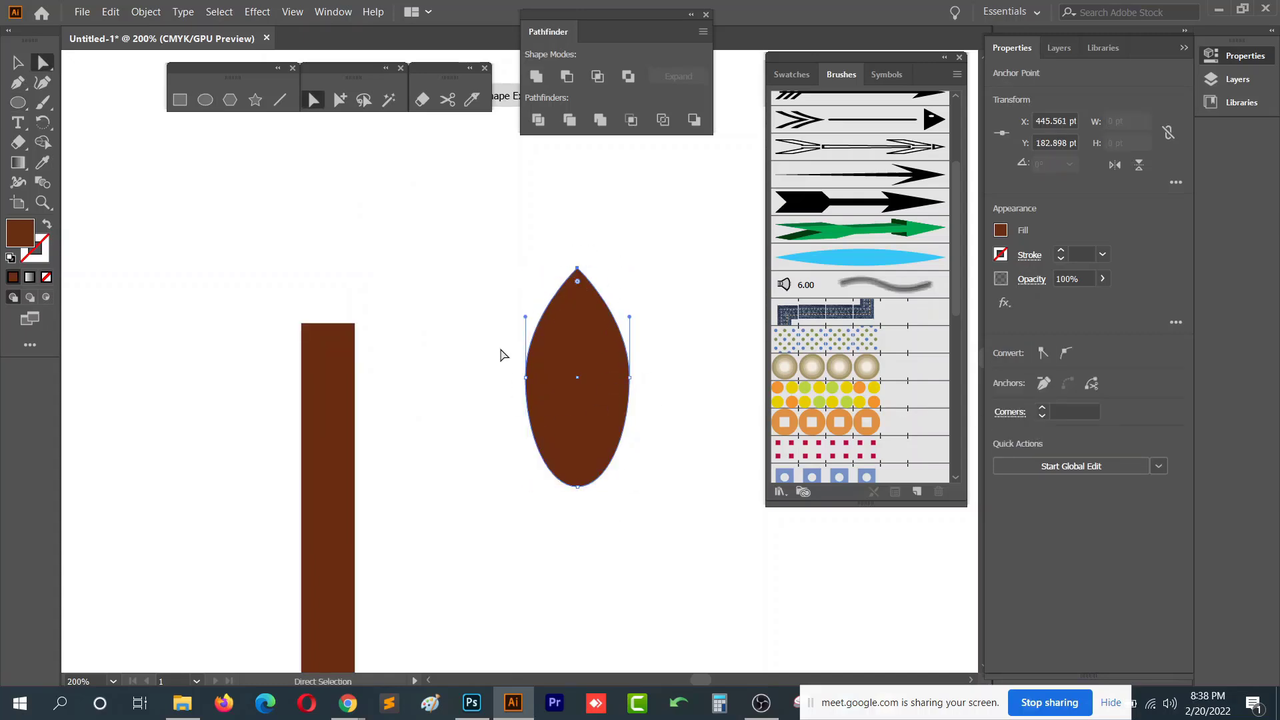
left_click_drag(501, 350, 630, 393)
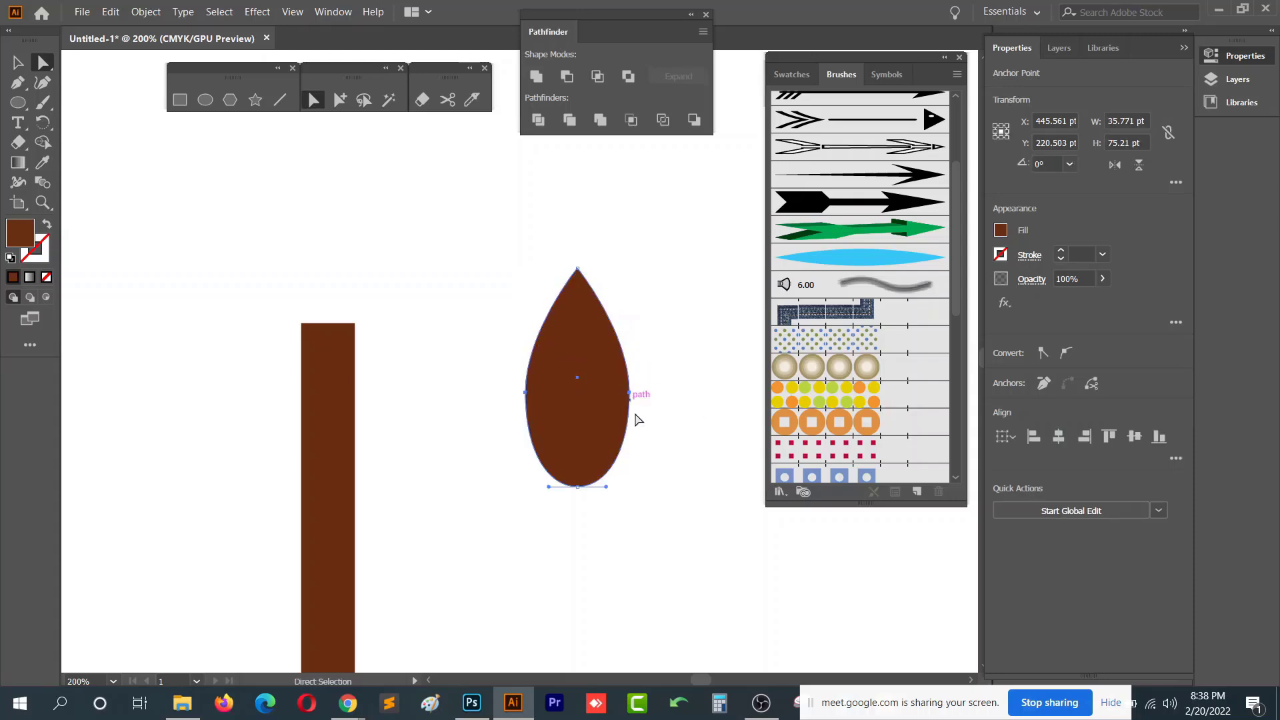
left_click(663, 474)
key("v")
left_click(592, 395)
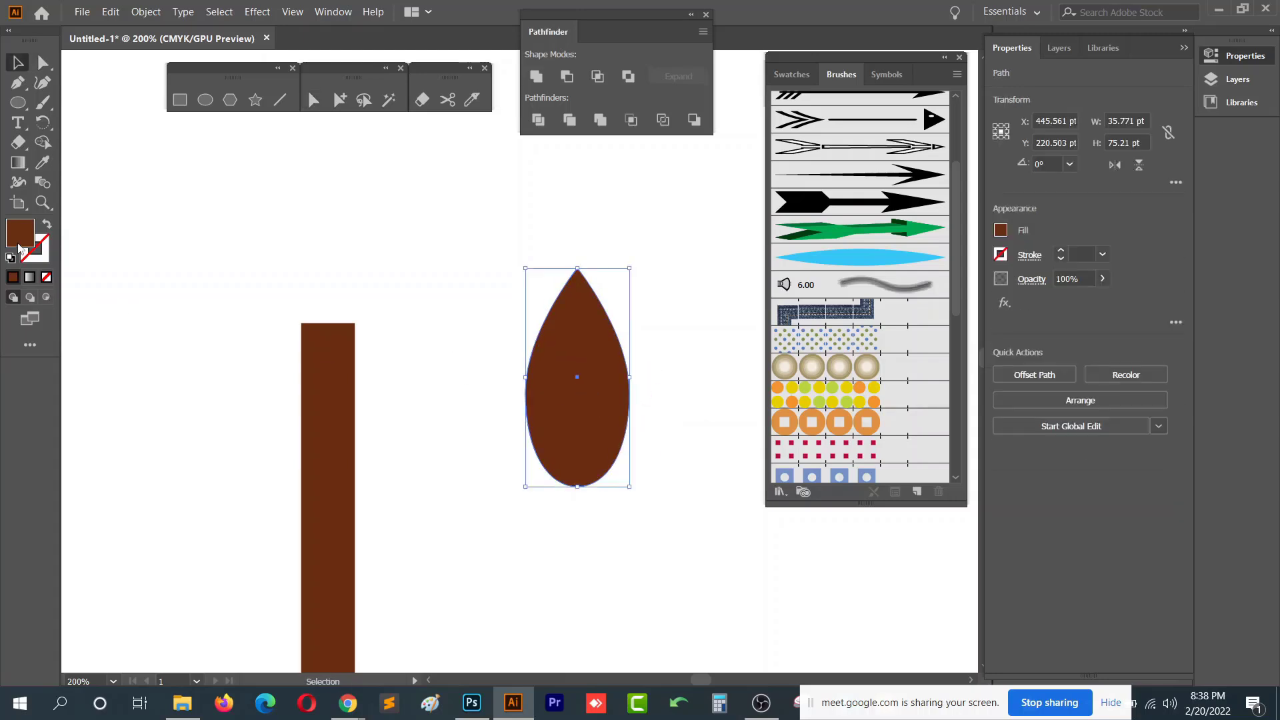
- Change the leaf's fill colour to green
double_click(20, 234)
left_click(792, 324)
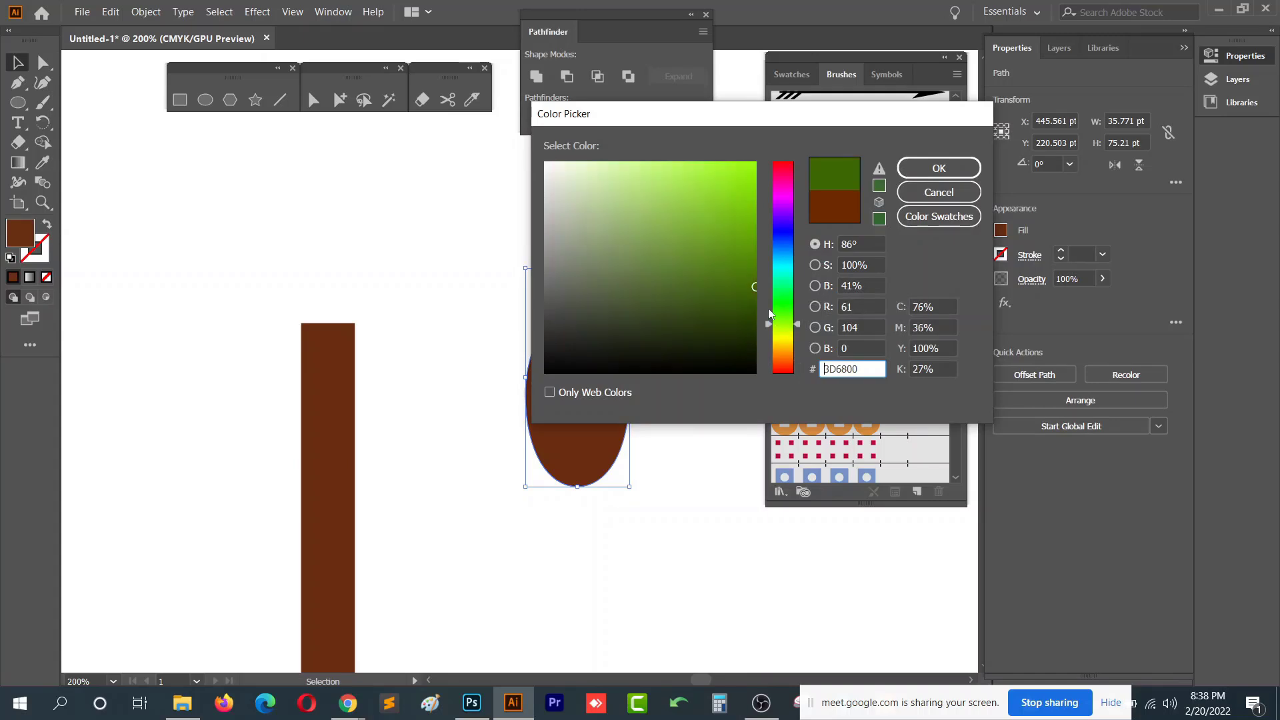
left_click_drag(741, 274, 757, 253)
left_click_drag(796, 318, 798, 312)
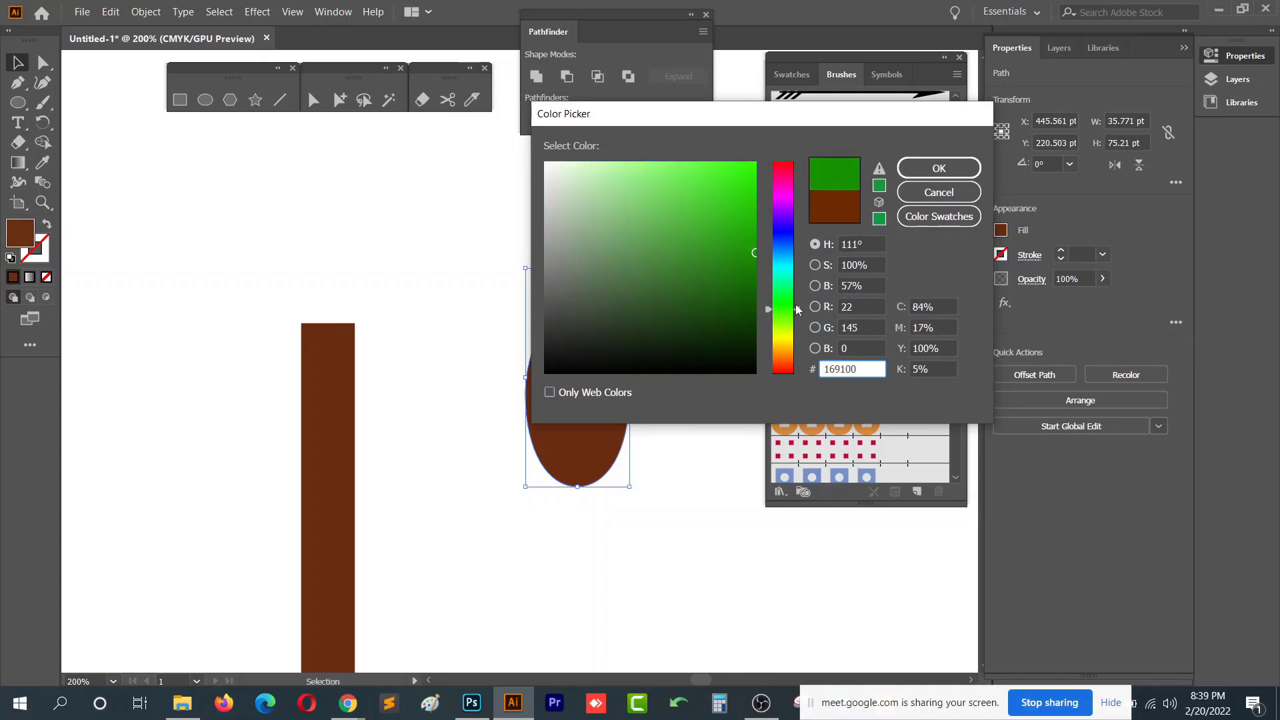
mouse_move(752, 255)
left_mouse_down()
mouse_move(761, 235)
mouse_move(761, 246)
left_mouse_up()
left_click(944, 170)
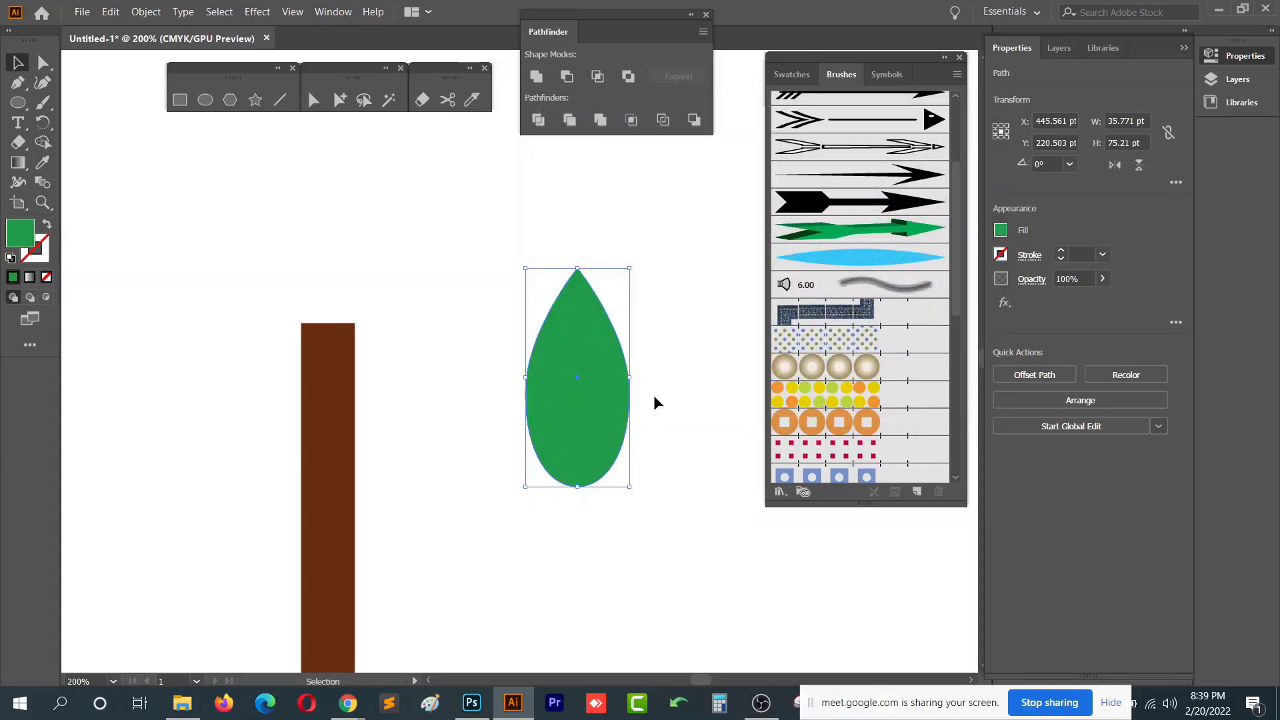
- Rotate the leaf to 315° and position it beside the trunk
left_click_drag(631, 491, 609, 396)
scroll(578, 429, "down", 1)
scroll(610, 396, "down", 2)
left_click(578, 438)
left_click_drag(567, 471, 564, 454)
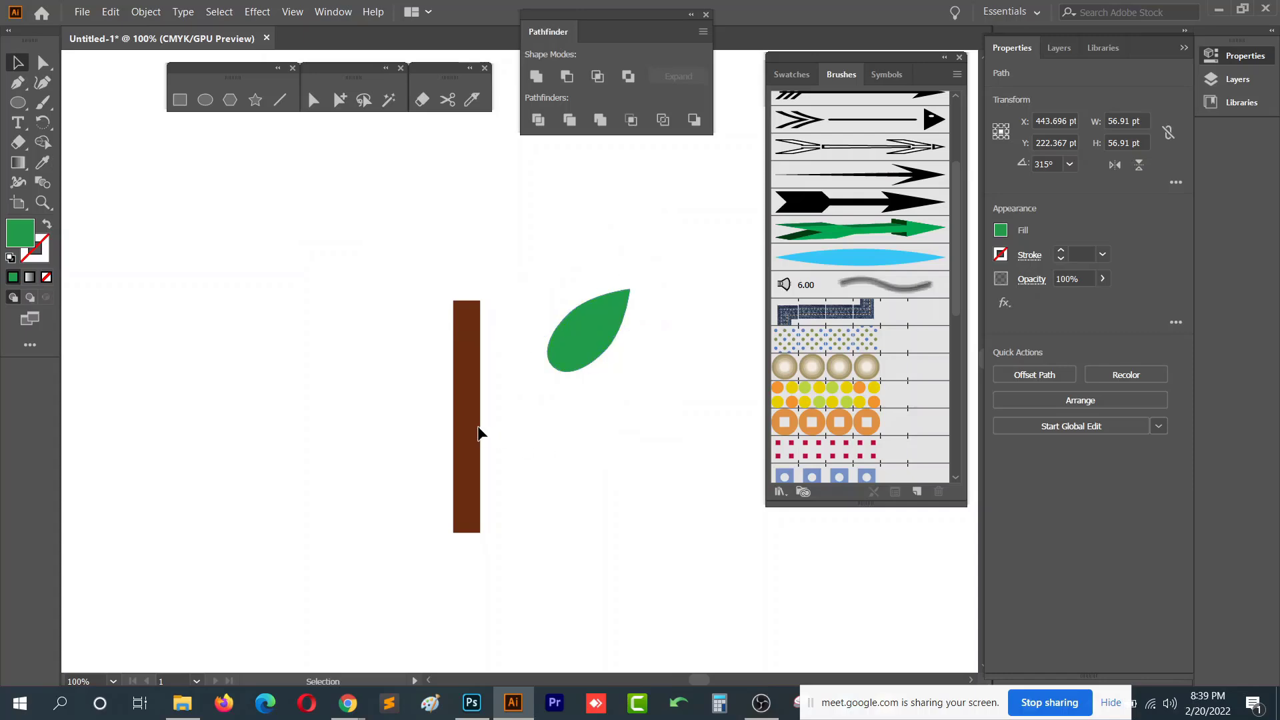
- Scale the leaf down to about 43 pt and move it against the trunk
left_click(478, 417)
left_click_drag(478, 418, 468, 420)
left_click_drag(540, 369, 496, 374)
left_click_drag(559, 339, 534, 350)
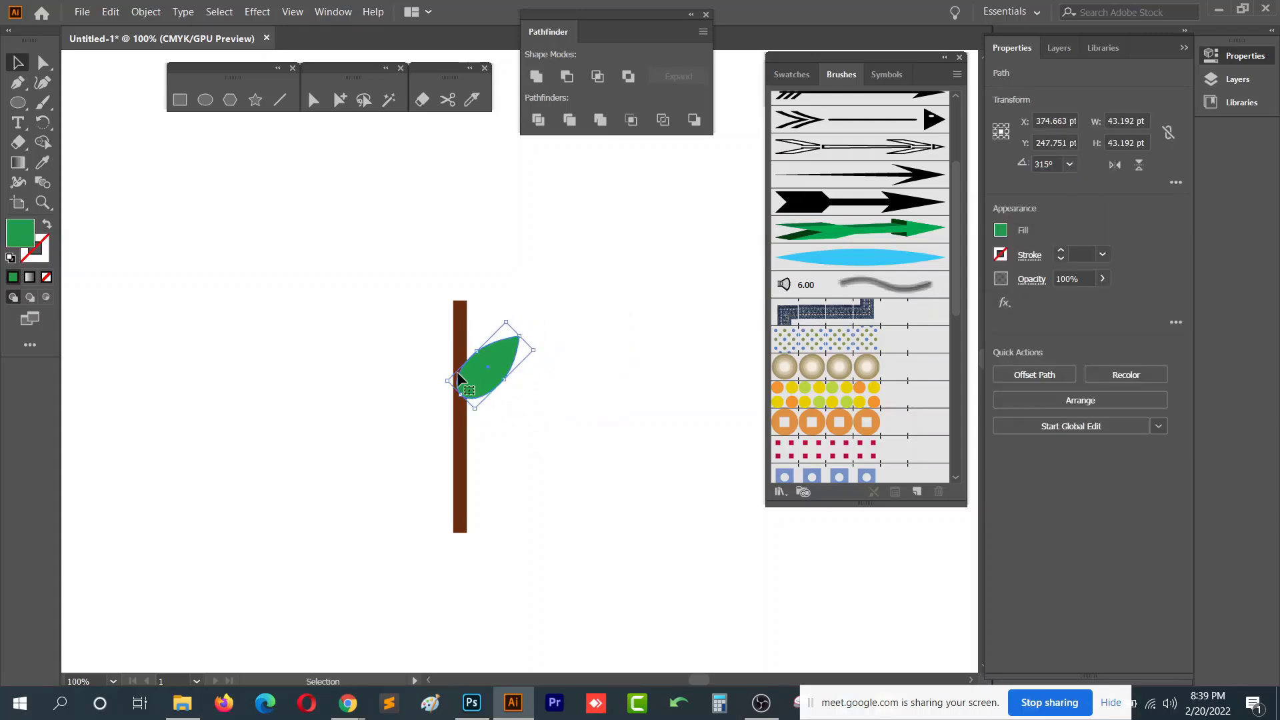
- Set the leaf's fill colour to 05A02D
double_click(27, 242)
left_click(750, 240)
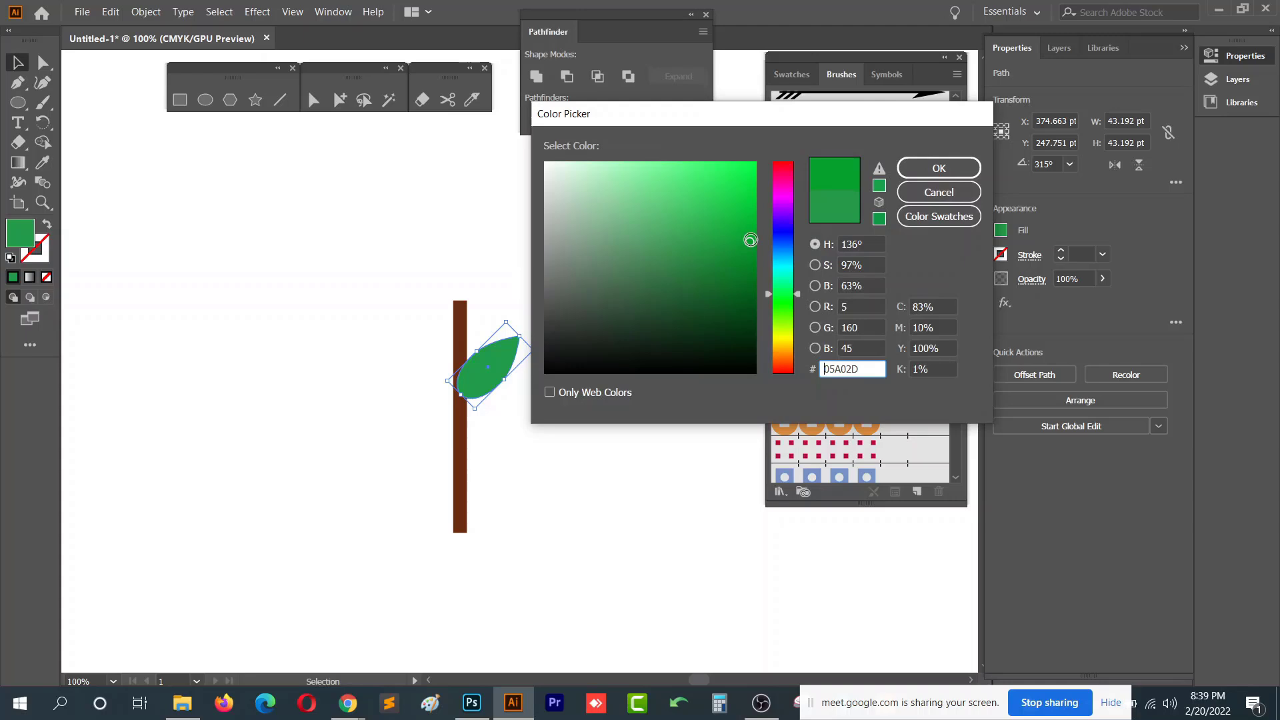
left_click(934, 168)
- Adjust the leaf's position so its base touches the trunk's right edge
left_click(633, 305)
scroll(494, 386, "up", 1)
mouse_move(484, 350)
left_mouse_down()
mouse_move(485, 332)
mouse_move(483, 362)
mouse_move(485, 344)
mouse_move(502, 348)
left_mouse_up()
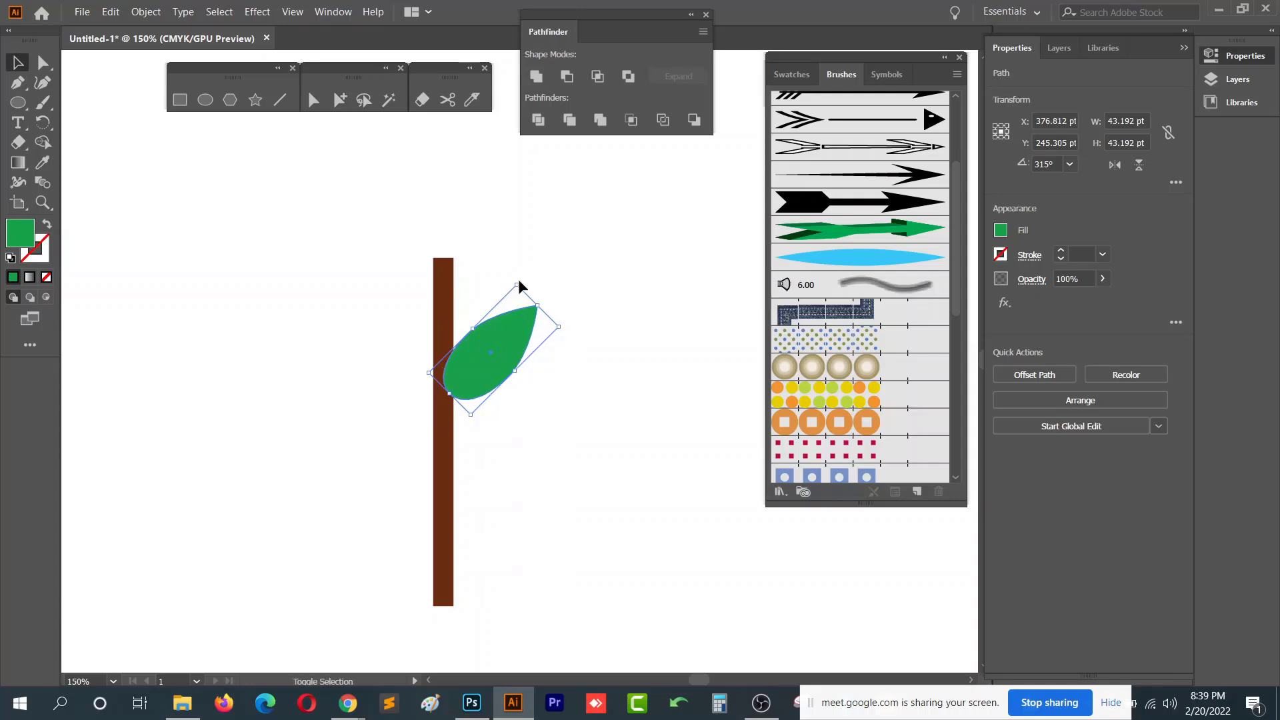
left_click_drag(517, 285, 509, 308)
left_click(526, 390)
left_click_drag(483, 366, 474, 354)
- Narrow the trunk rectangle to about 7 pt wide
left_click(449, 321)
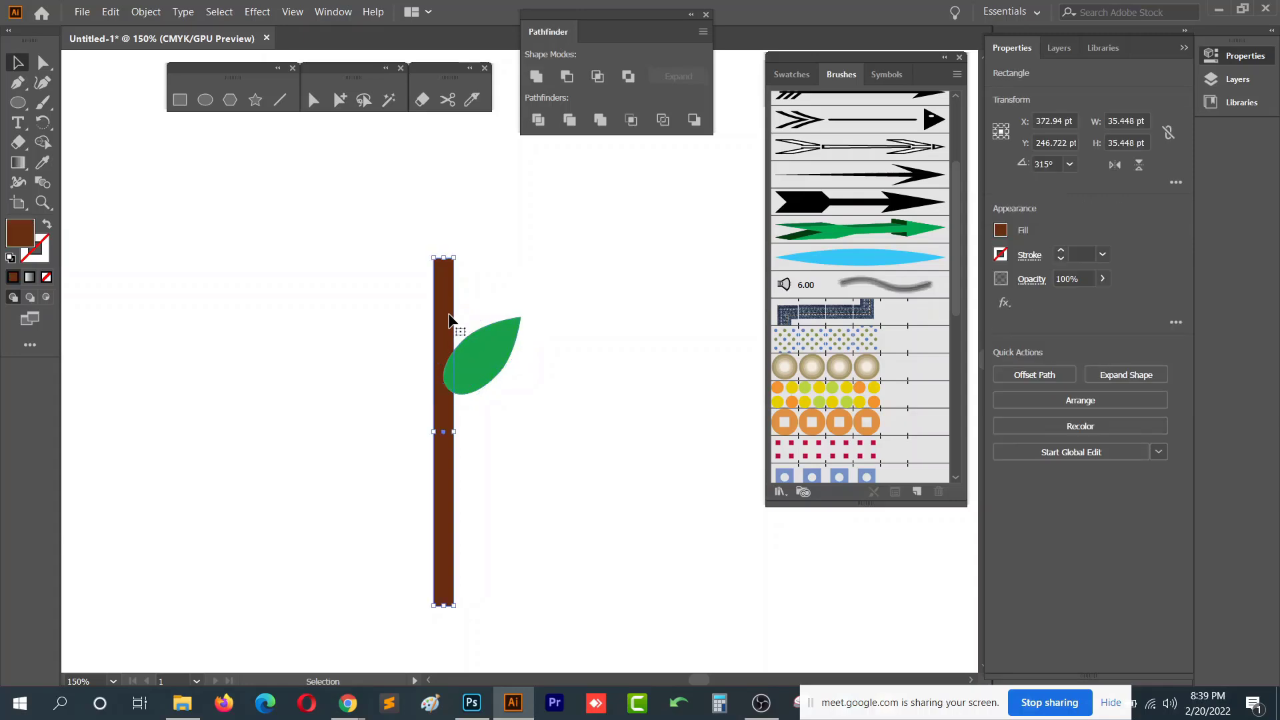
left_click_drag(434, 432, 439, 433)
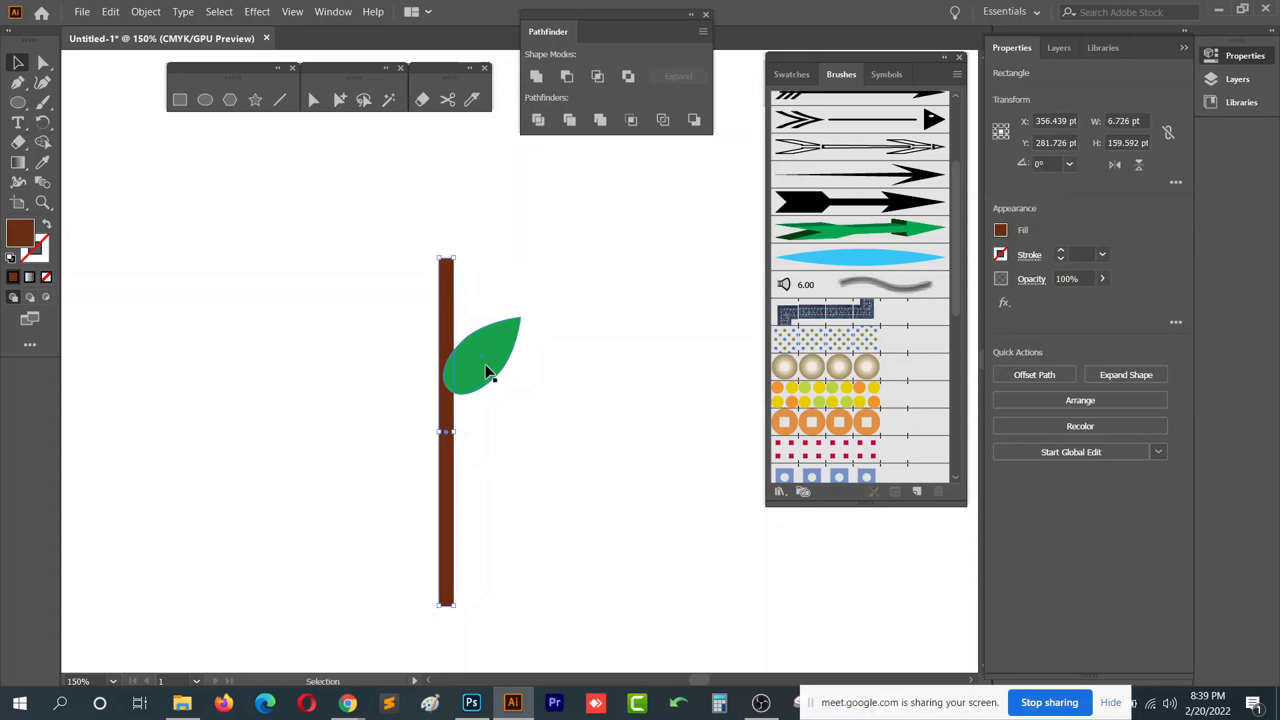
- Duplicate the leaf lower down the trunk, then copy both leaves to the trunk's left side
left_click_drag(486, 363, 483, 494)
left_click_drag(543, 298, 421, 514)
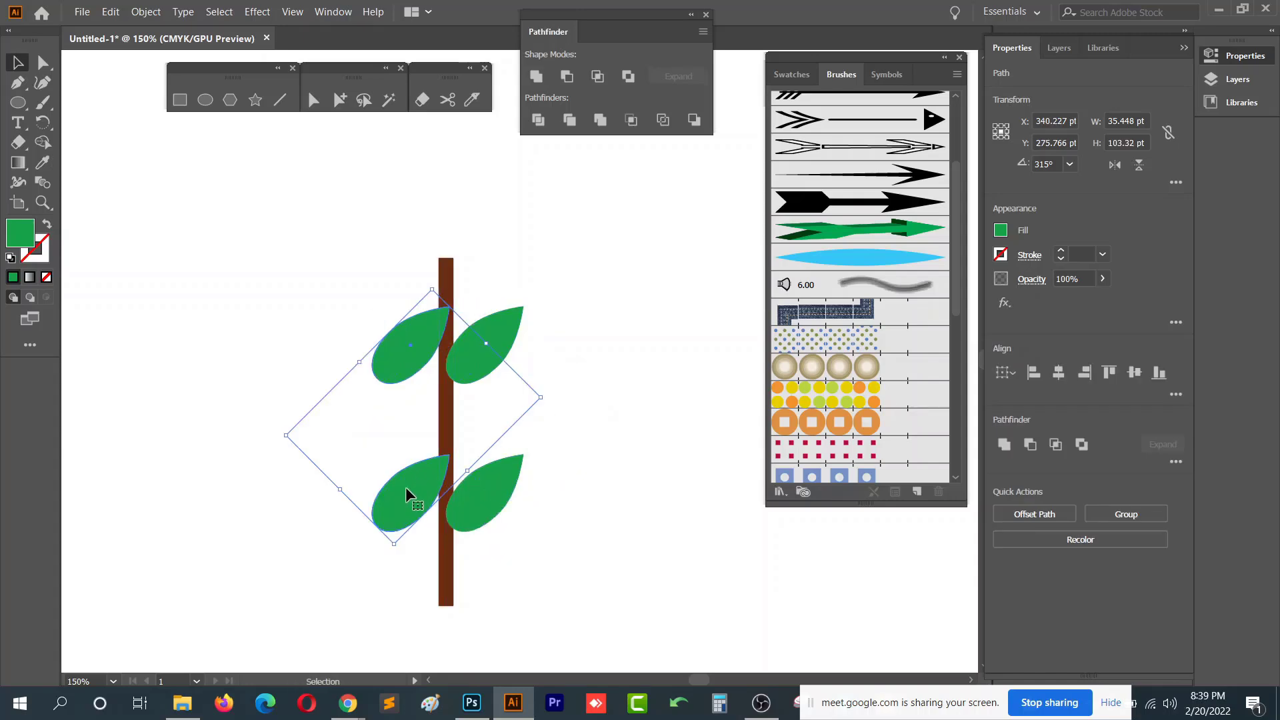
- Reflect the left-side leaves across the vertical axis and lower them slightly to stagger them
right_click(409, 494)
mouse_move(501, 400)
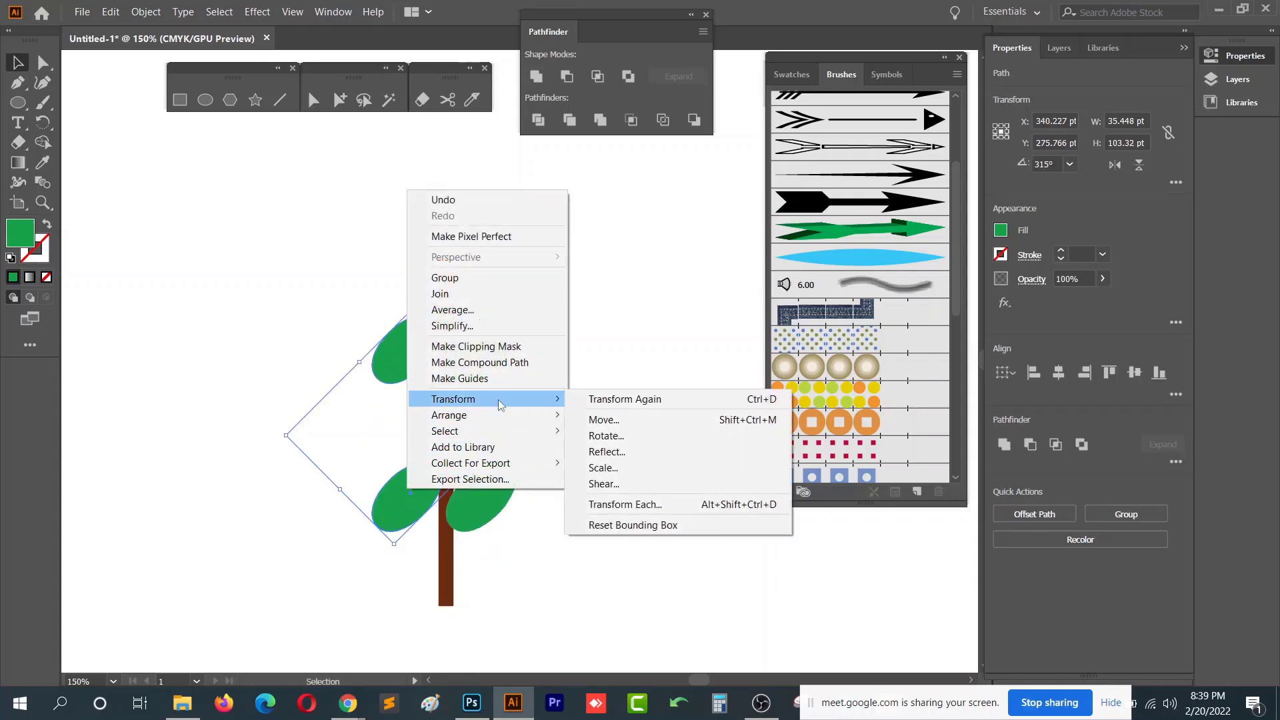
left_click(673, 452)
left_click(725, 384)
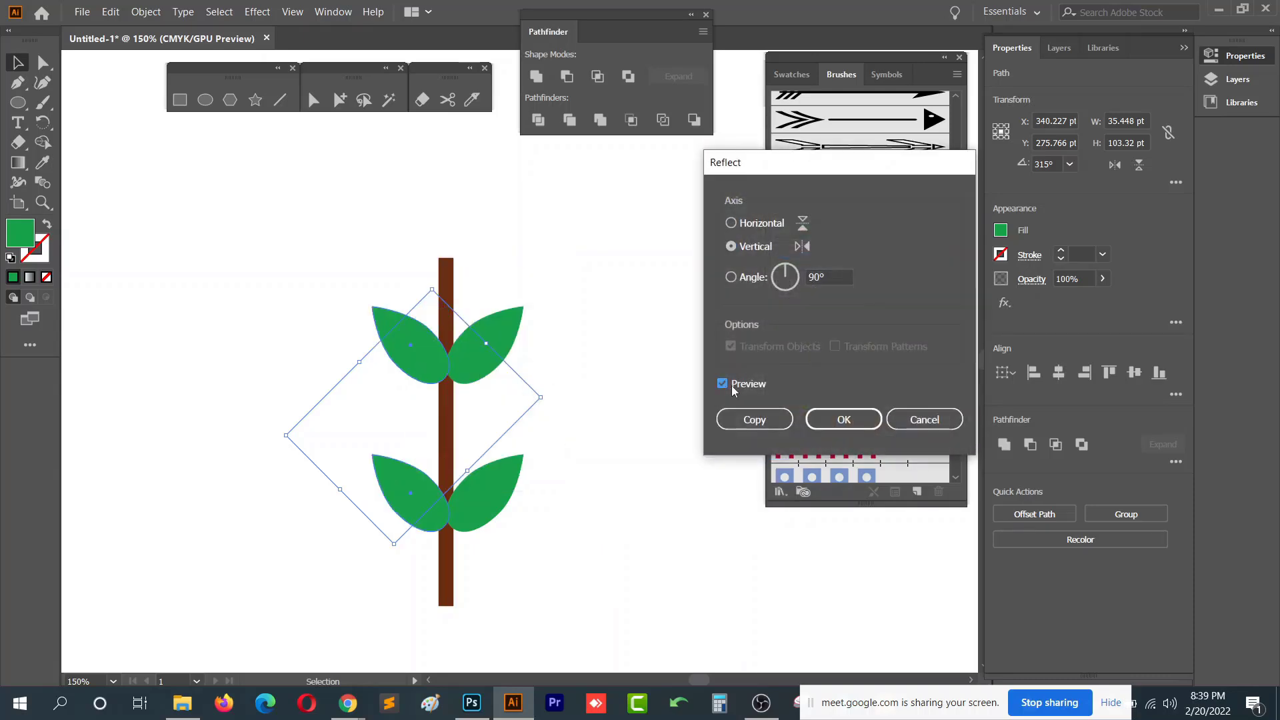
left_click(842, 414)
left_click_drag(432, 402, 434, 427)
- Shift the trunk slightly downward so it extends below the bottom leaves
left_click(475, 604)
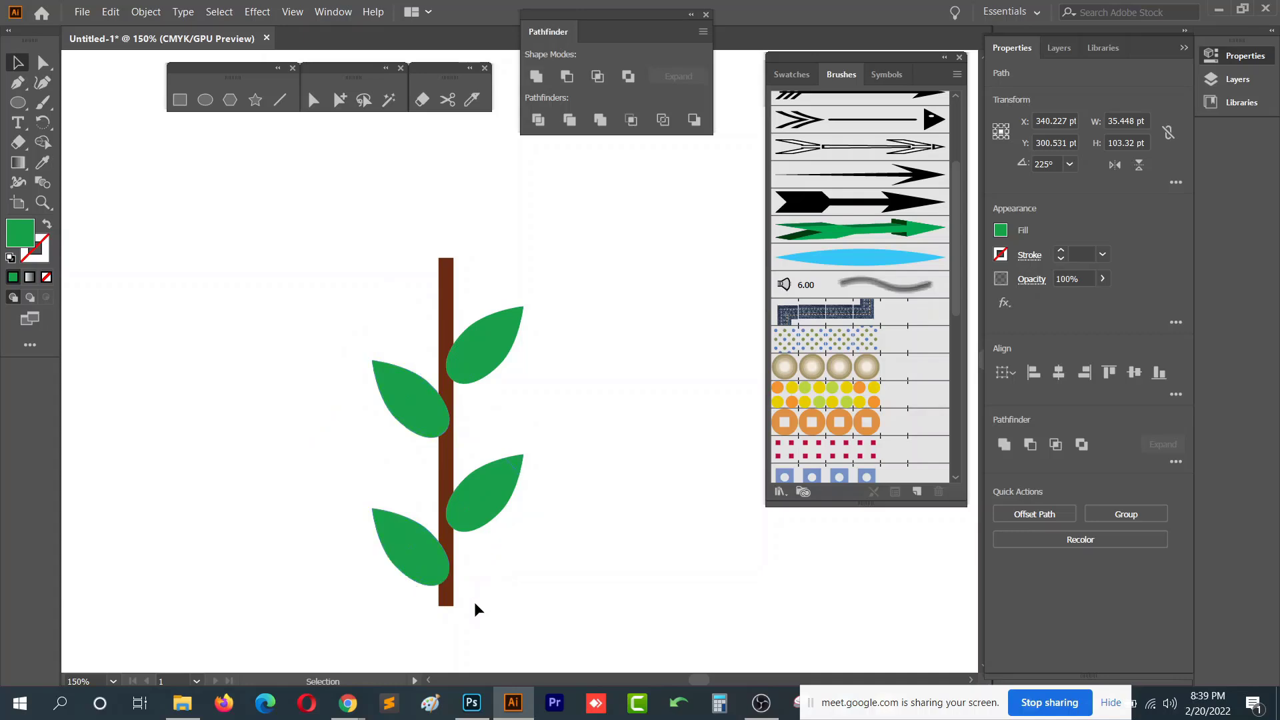
mouse_move(453, 602)
left_mouse_down()
mouse_move(452, 632)
mouse_move(457, 598)
mouse_move(454, 608)
left_mouse_up()
left_click(516, 558)
left_click(536, 533)
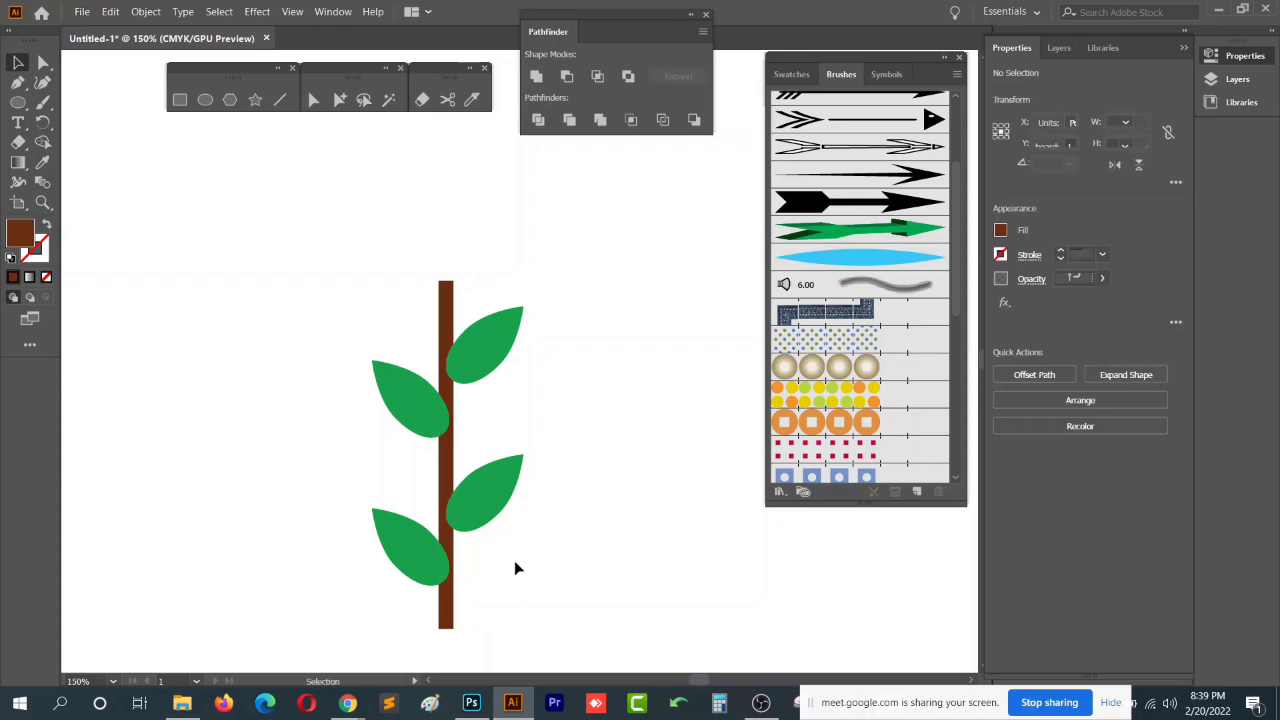
- Nudge the two right-hand leaves slightly upward along the trunk
scroll(517, 564, "down", 1)
left_click(534, 555)
left_click(485, 471)
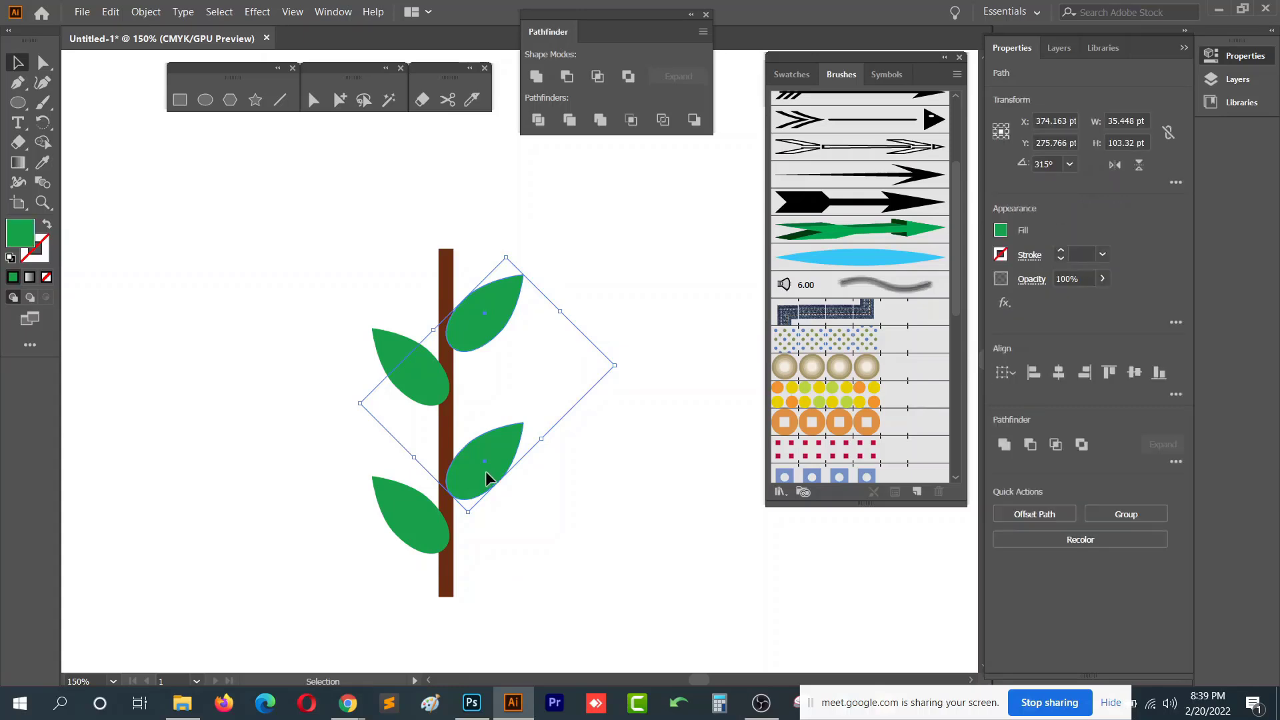
left_click(605, 499)
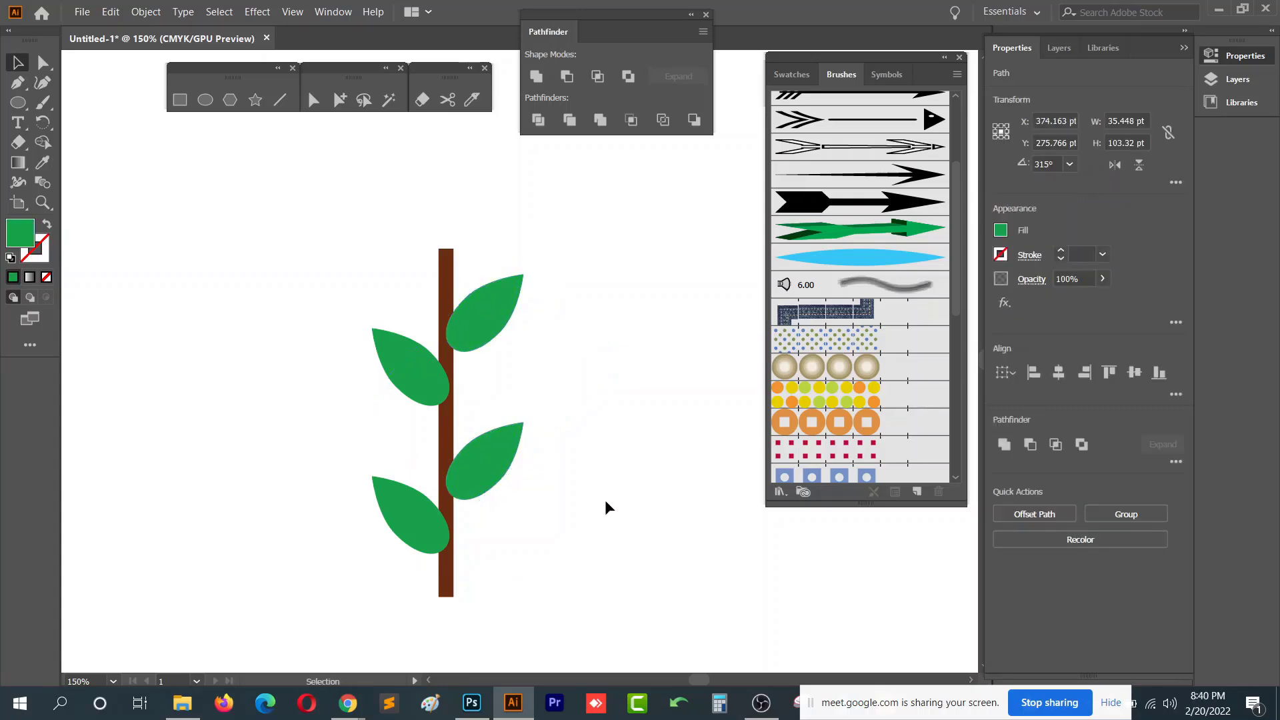
scroll(604, 460, "down", 1)
left_click_drag(530, 455, 530, 444)
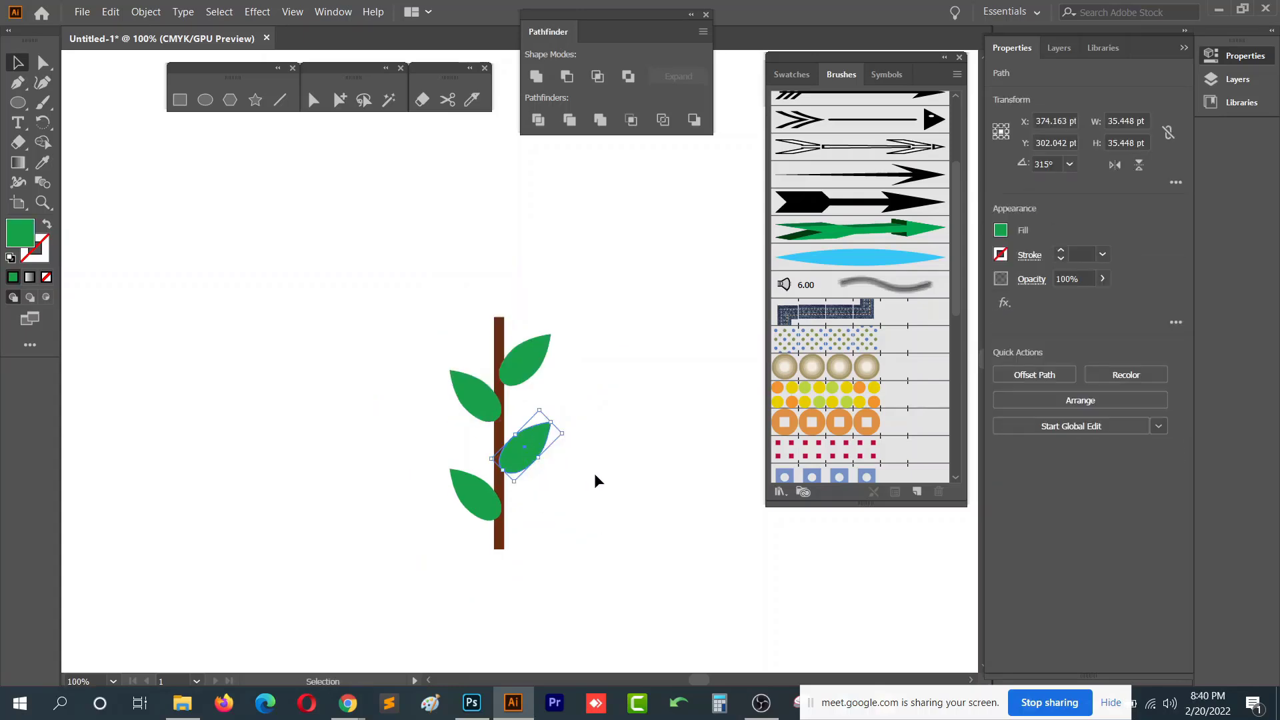
left_click(594, 500)
left_click_drag(517, 361, 520, 351)
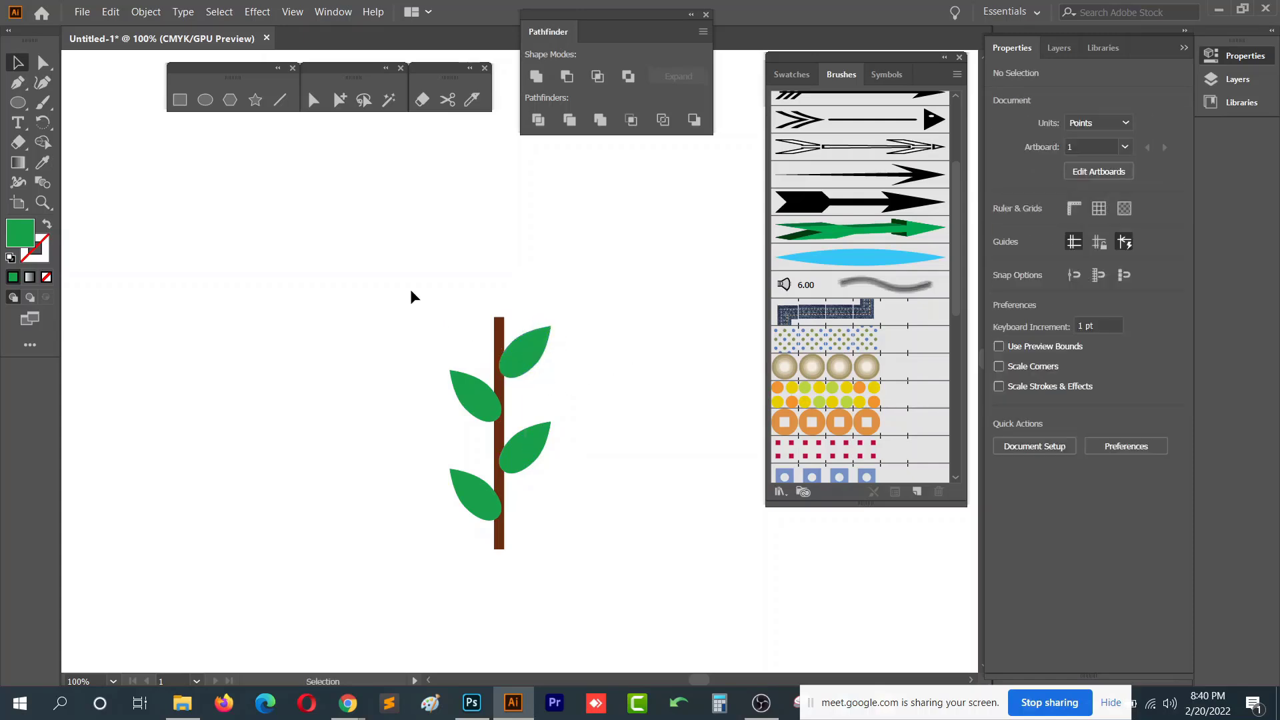
- Select the whole tree and save it as a new Pattern Brush with default options
left_click_drag(413, 292, 563, 495)
scroll(627, 575, "down", 2)
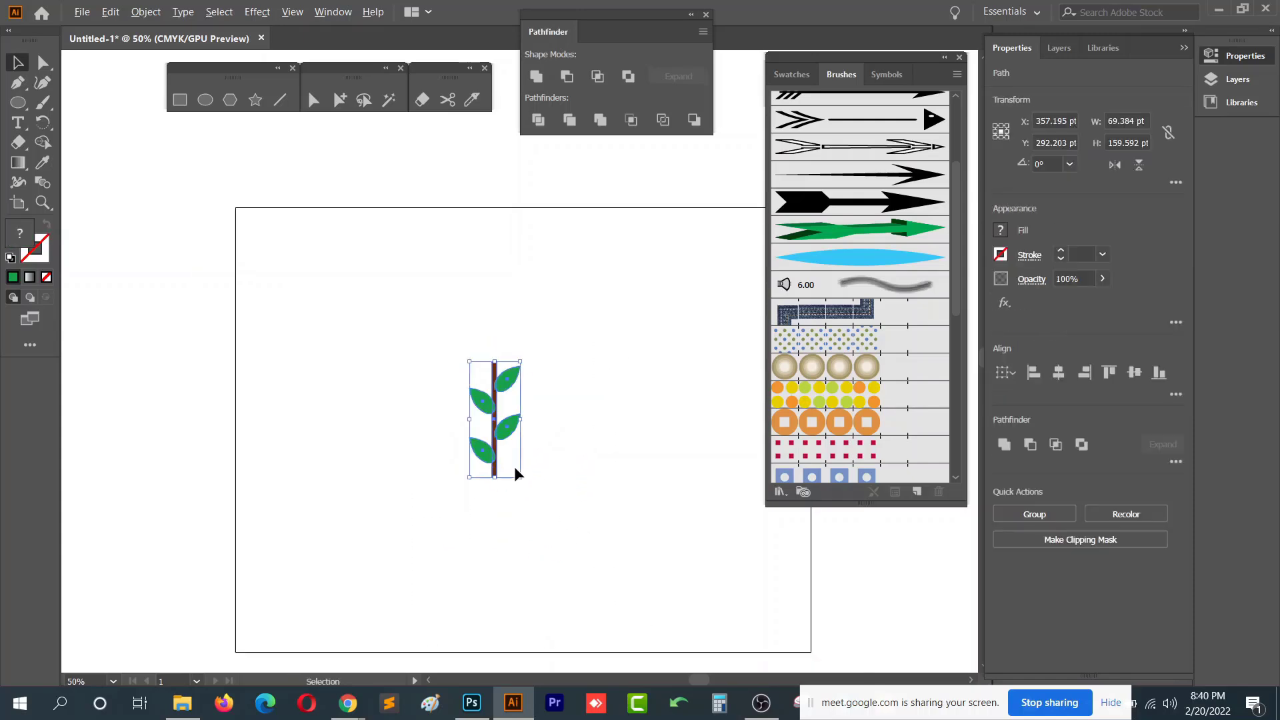
scroll(518, 472, "up", 1)
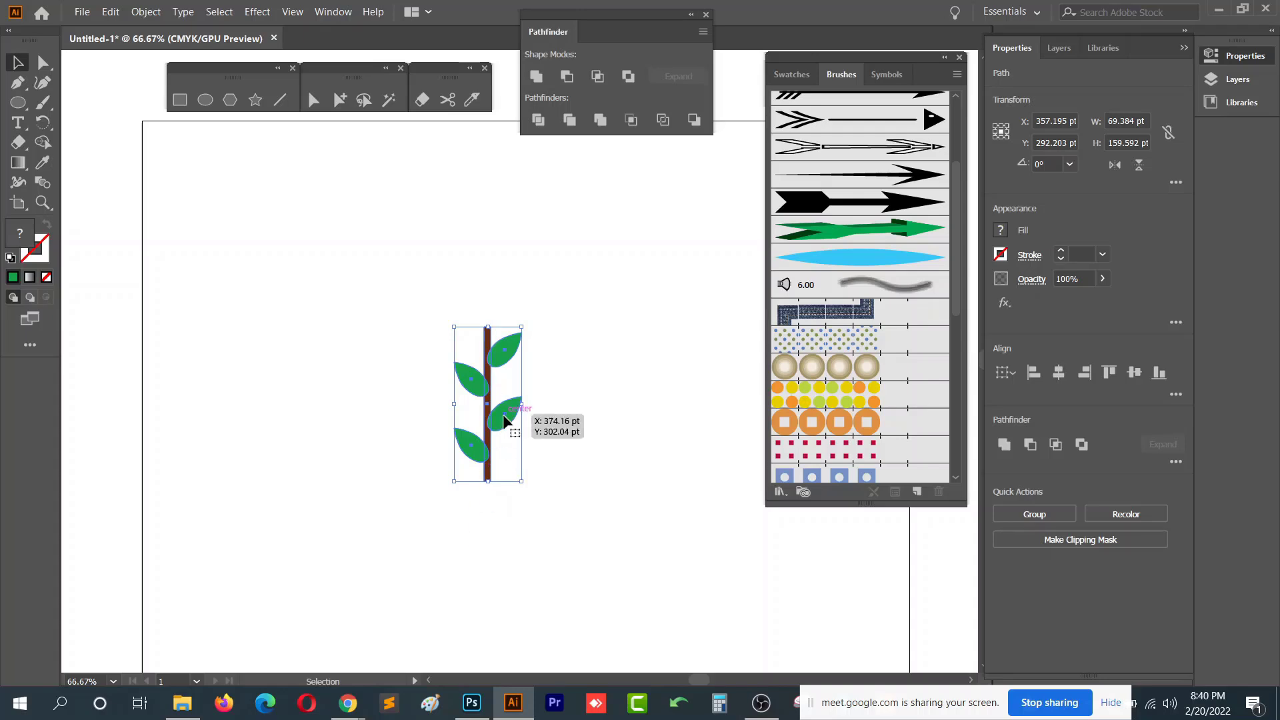
mouse_move(505, 420)
left_mouse_down()
mouse_move(705, 339)
mouse_move(857, 307)
left_mouse_up()
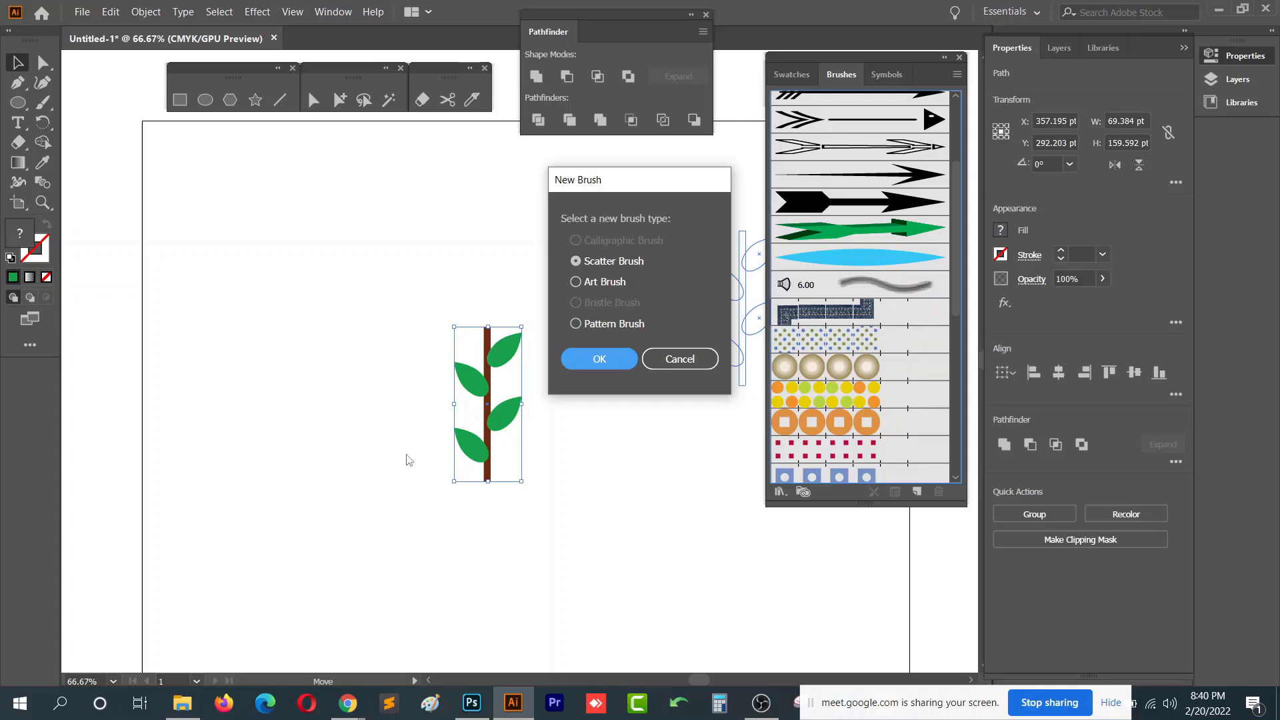
left_click(576, 324)
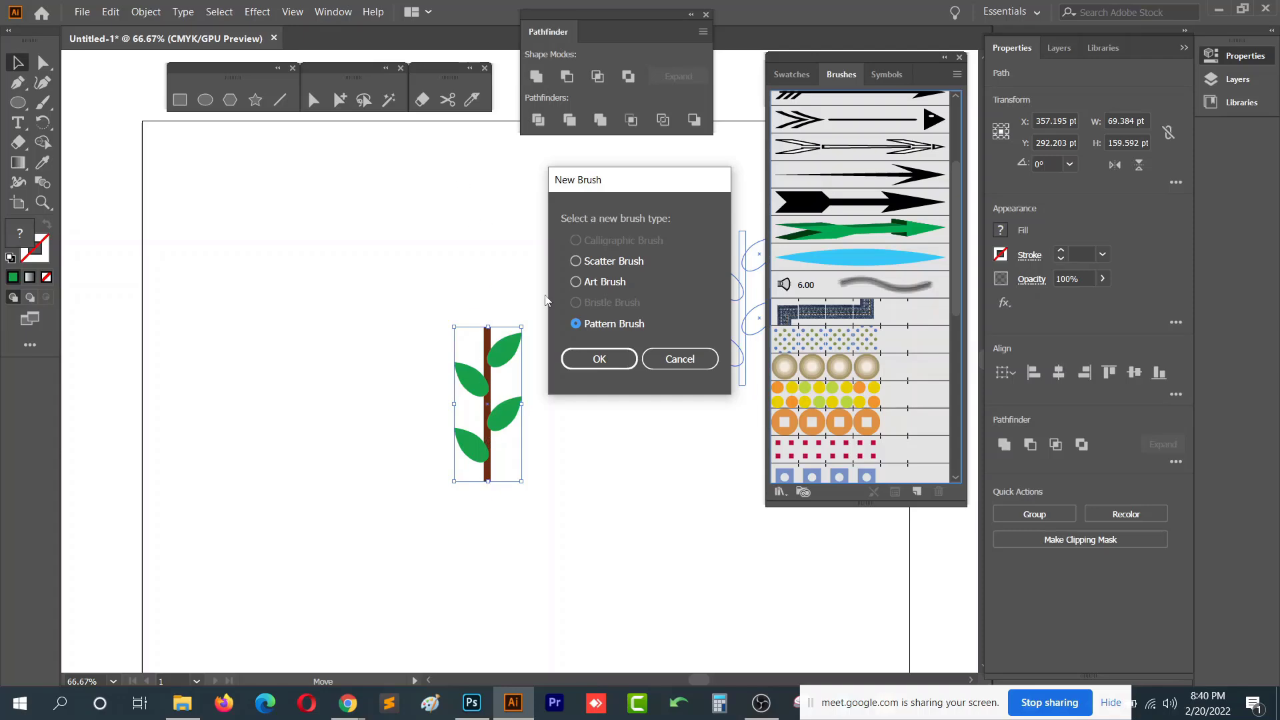
left_click(600, 360)
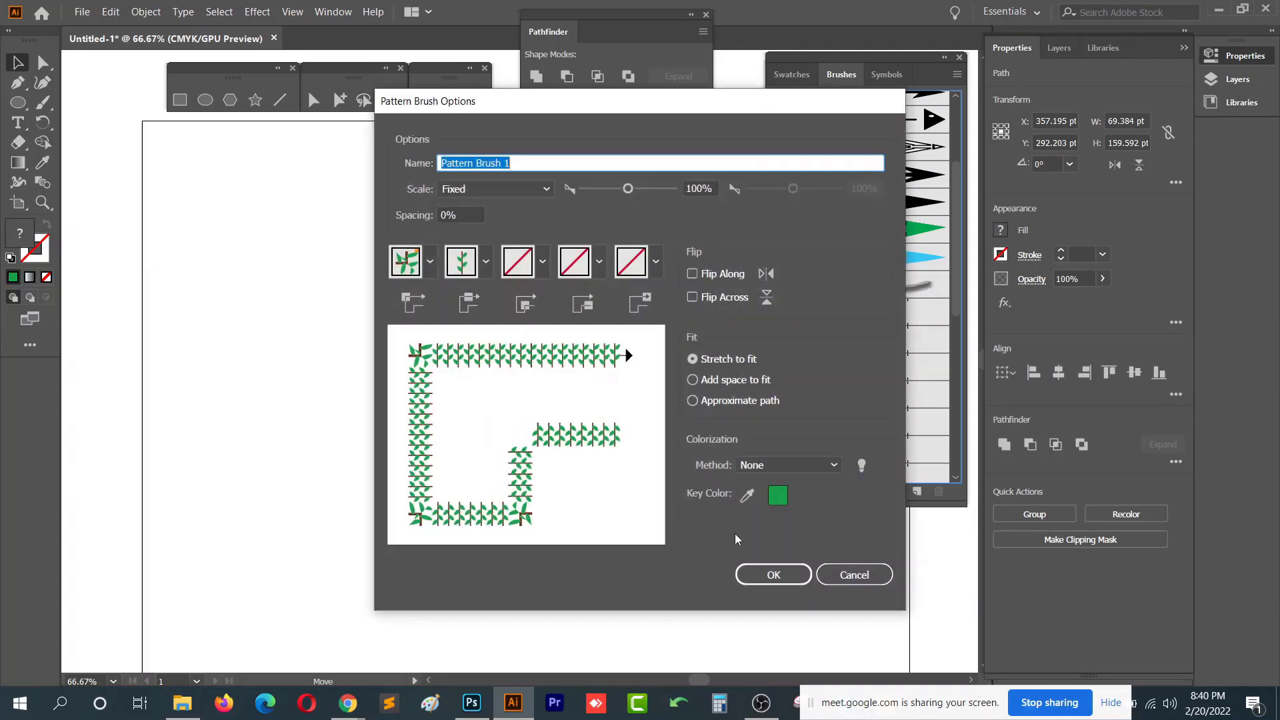
left_click(772, 577)
mouse_move(484, 286)
left_mouse_down()
mouse_move(599, 591)
mouse_move(427, 605)
left_mouse_up()
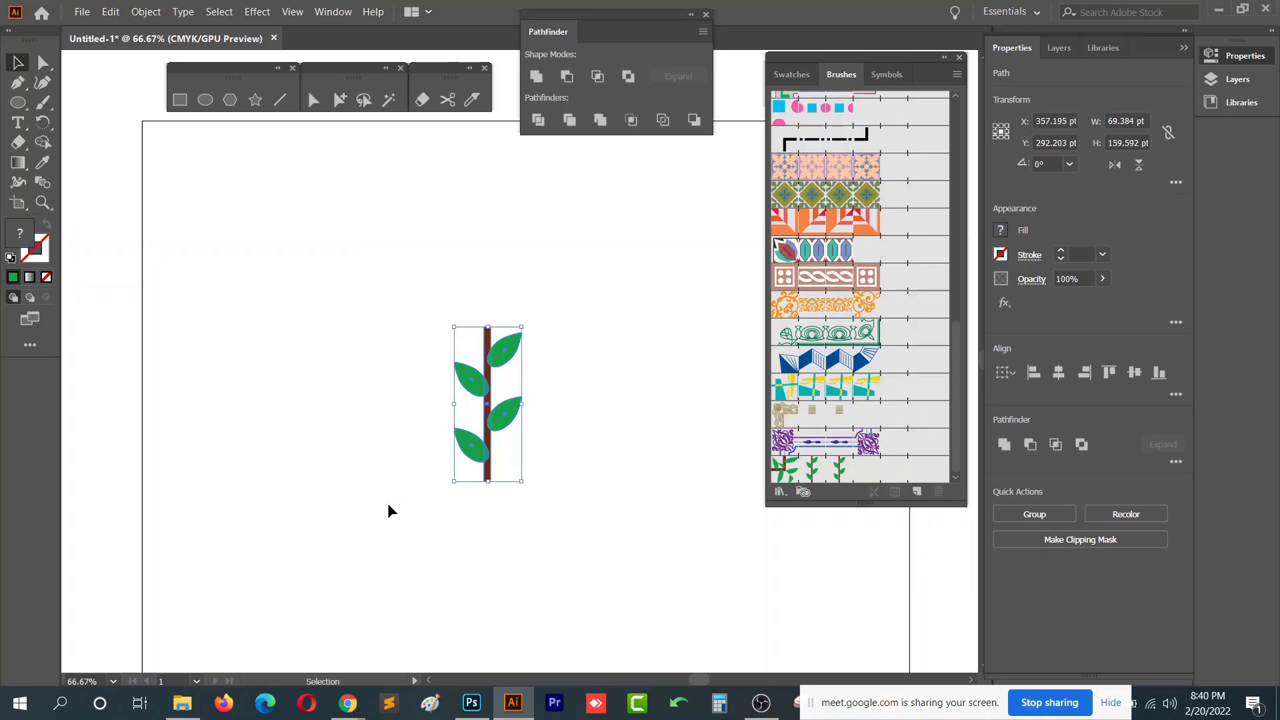
key("Delete")
scroll(851, 459, "down", 1)
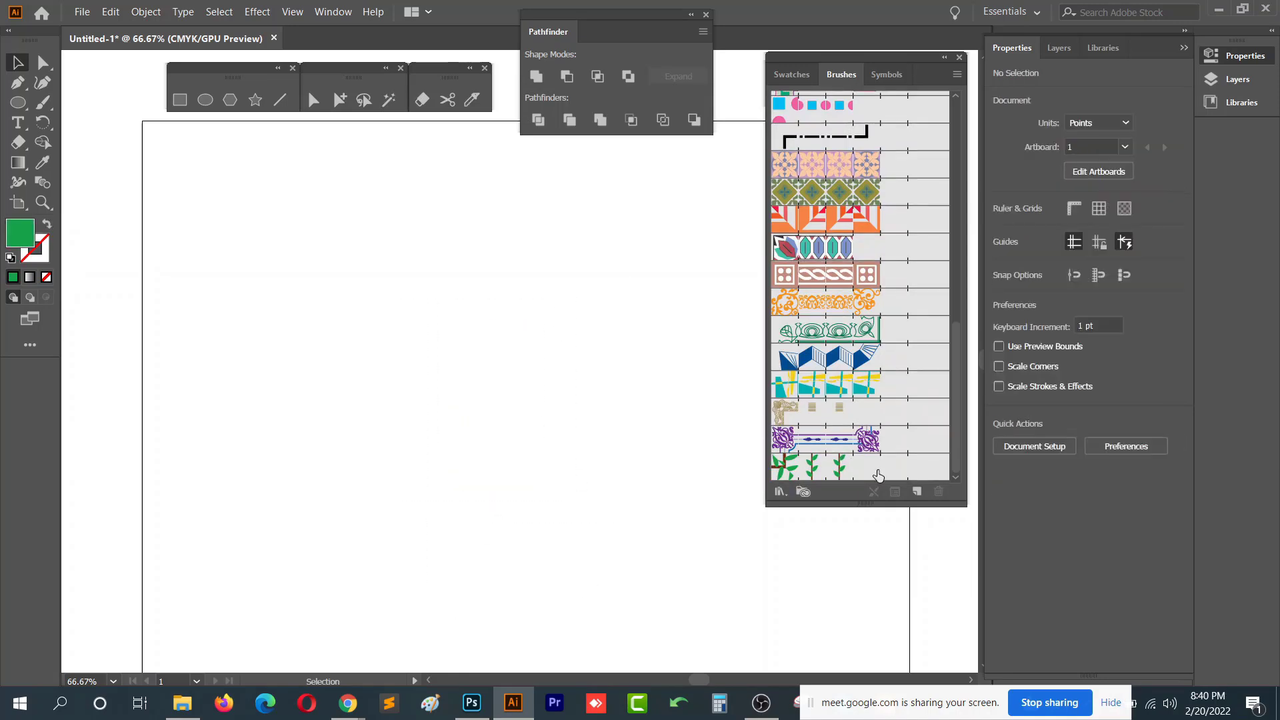
left_click(878, 476)
key("ctrl+z")
key("ctrl+z")
- Rotate the tree to lie horizontally and save it as a second Pattern Brush
left_click_drag(537, 328, 631, 497)
mouse_move(500, 409)
left_mouse_down()
mouse_move(766, 394)
mouse_move(765, 382)
left_mouse_up()
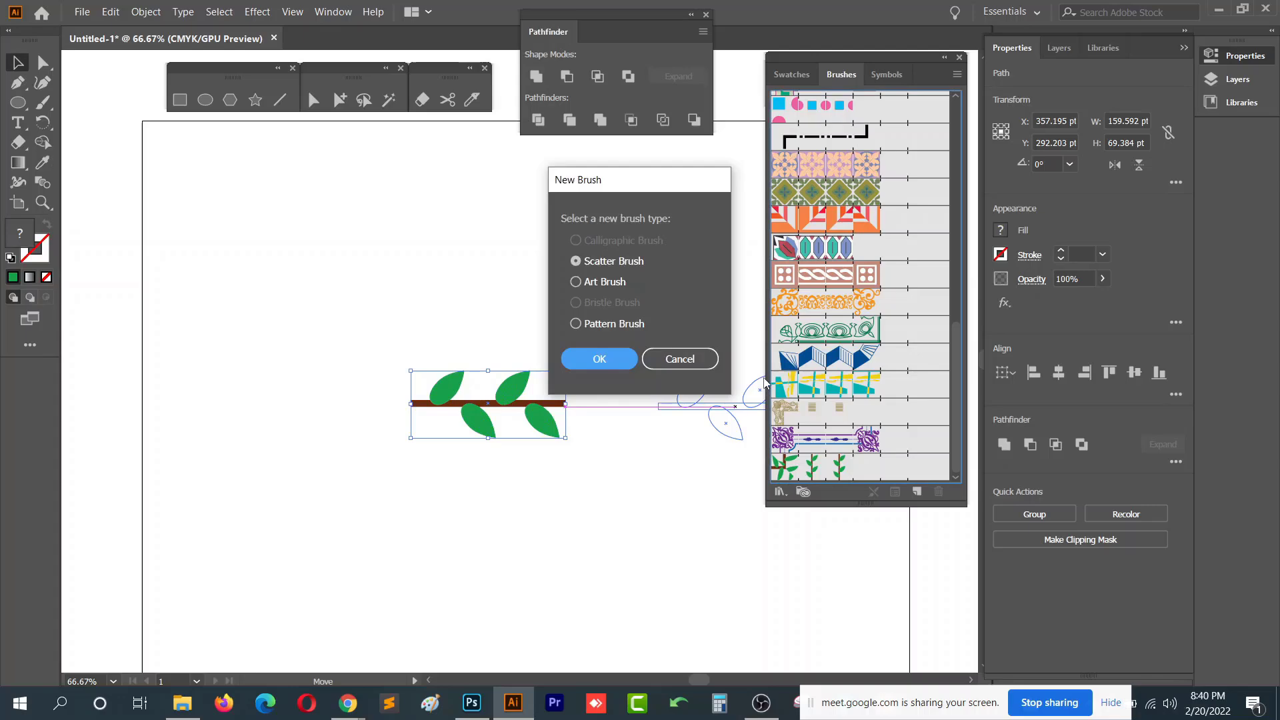
left_click(614, 325)
left_click(602, 358)
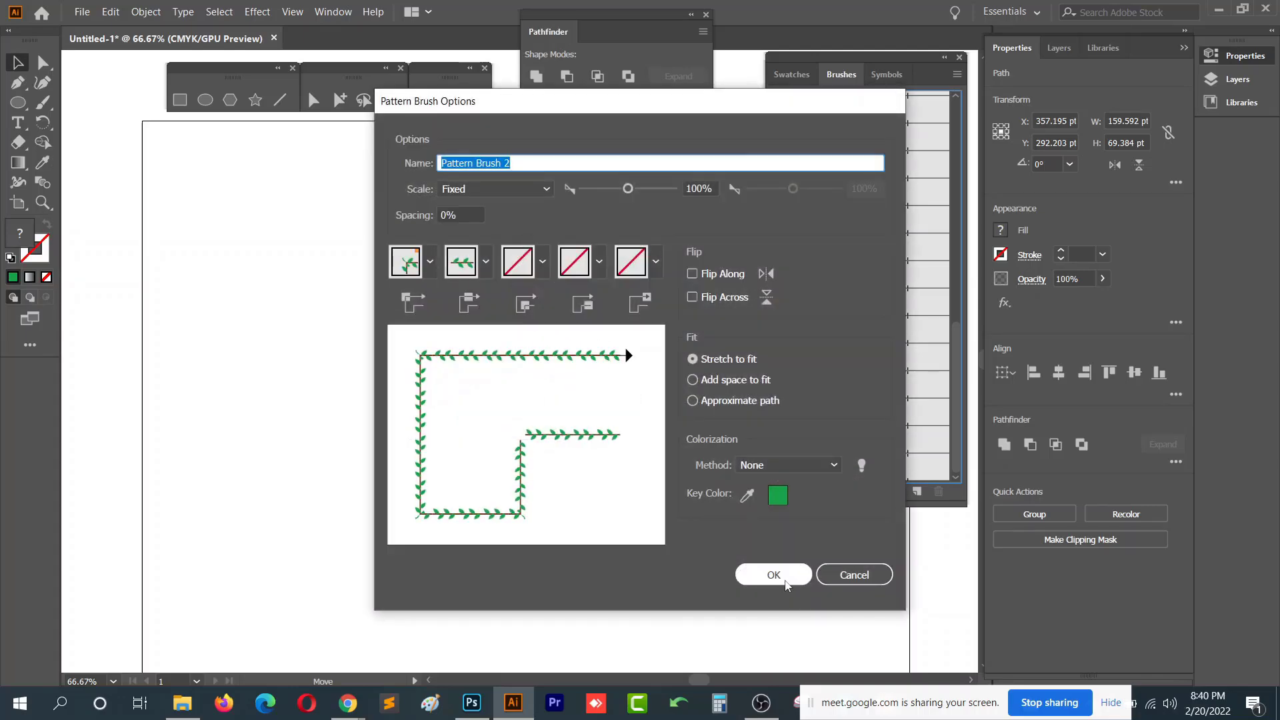
left_click(745, 573)
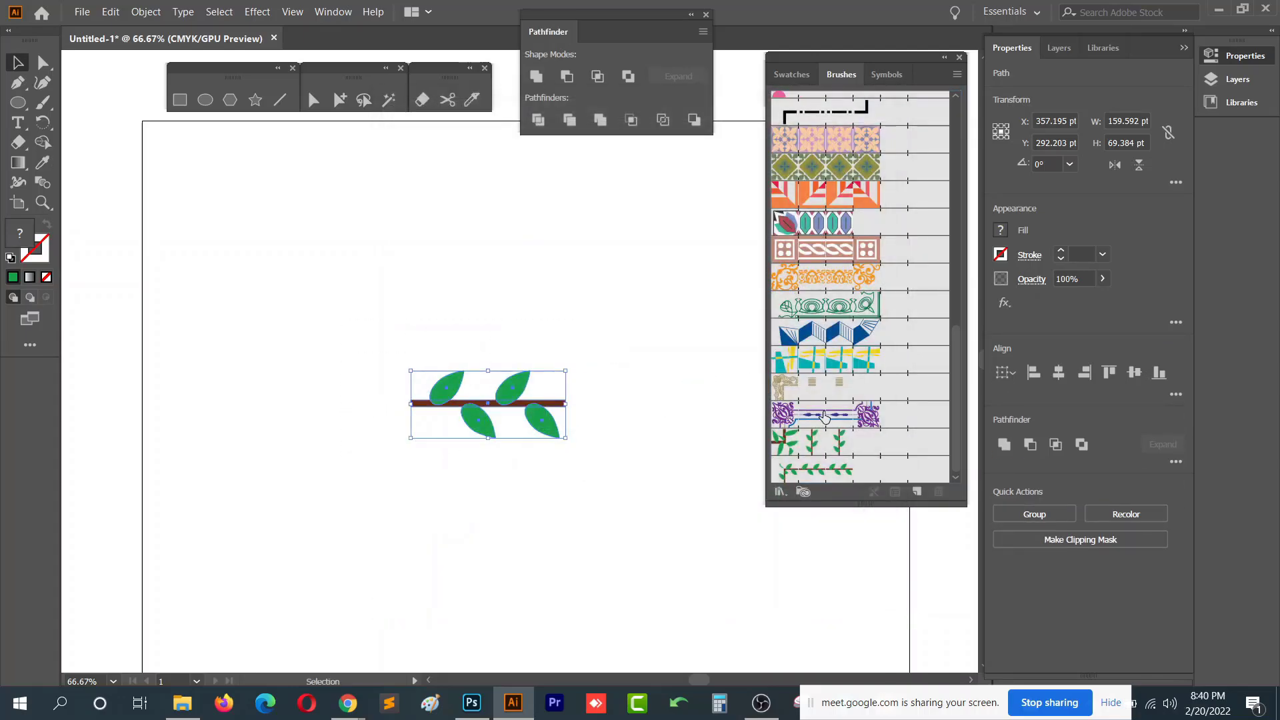
- Delete the tree and paint two curving vine strokes with the new leaf pattern brush
key("Delete")
left_click(800, 467)
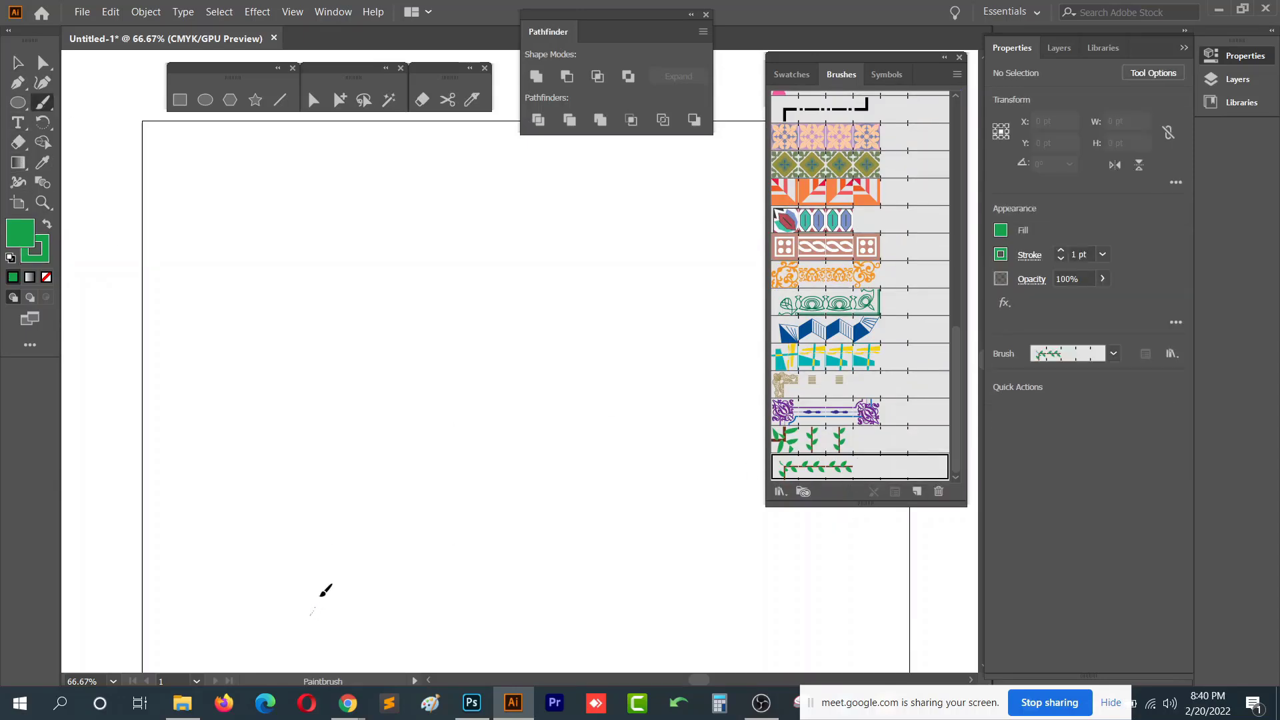
left_click_drag(321, 595, 353, 327)
left_click_drag(548, 208, 549, 204)
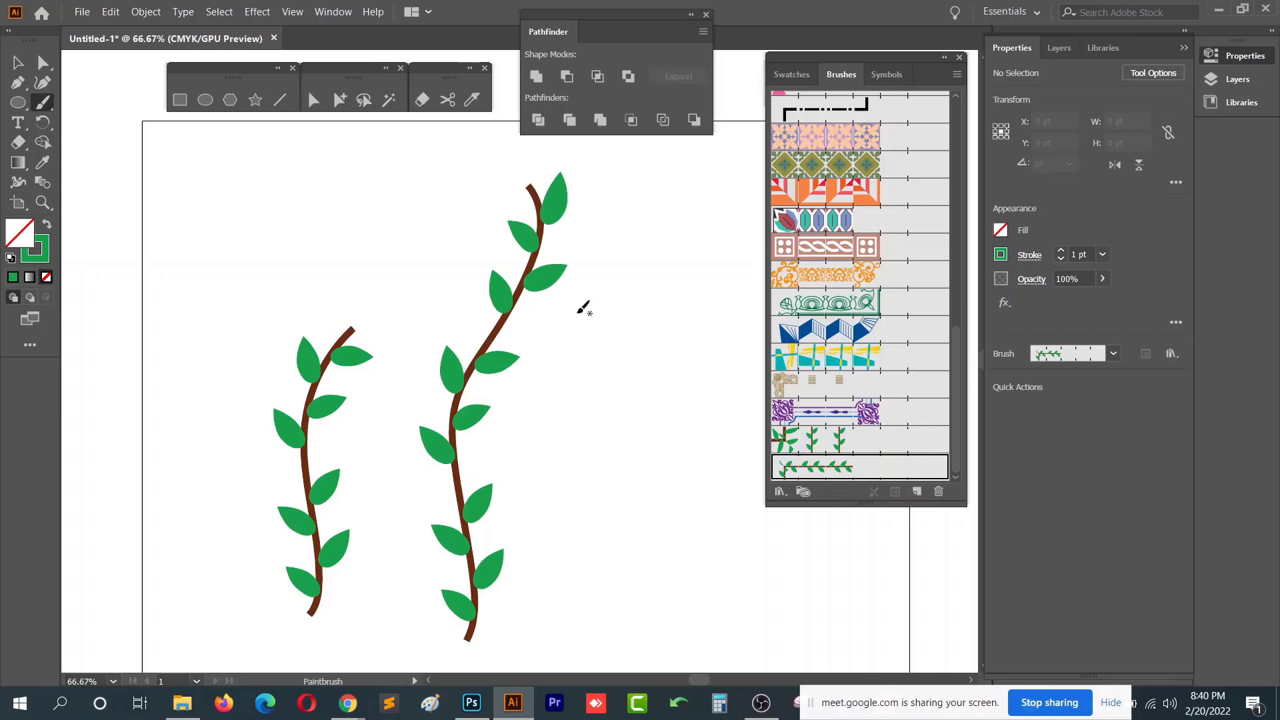
- Paint three more vine strokes of varying heights across the artboard with the leaf brush
scroll(590, 397, "down", 4)
left_click_drag(610, 355, 612, 237)
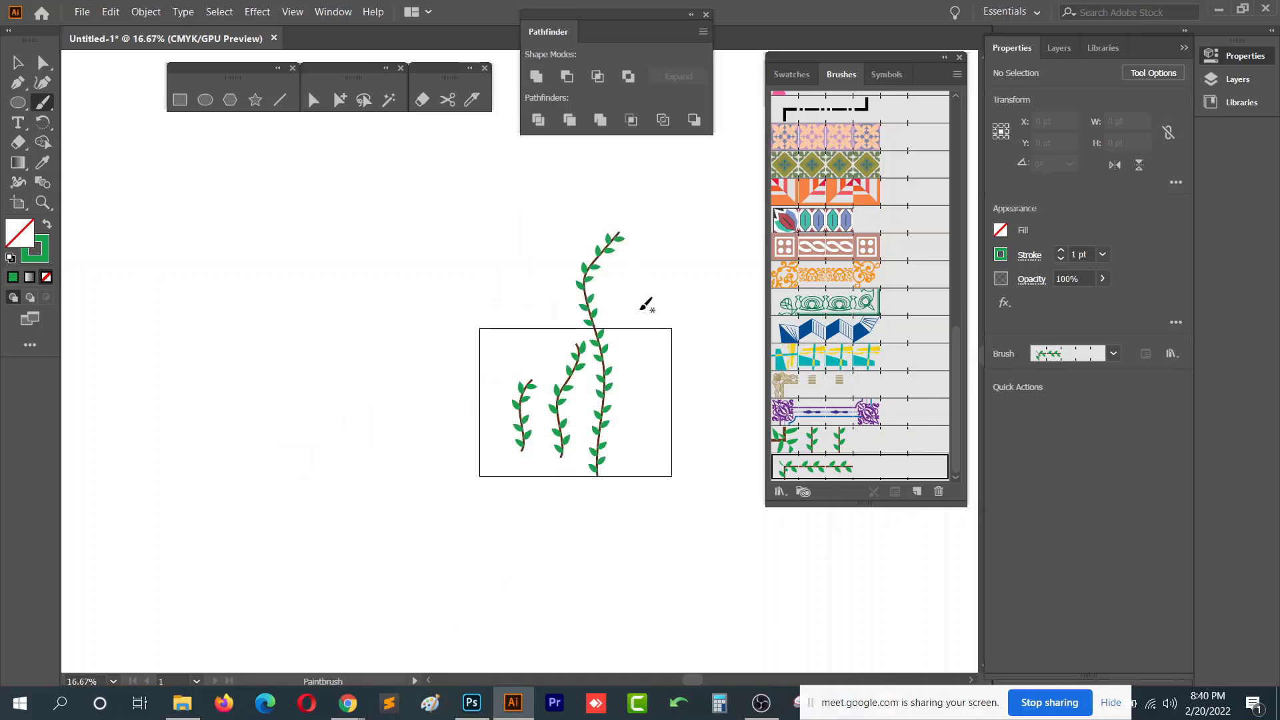
scroll(640, 474, "up", 2)
key("space")
left_click_drag(617, 387, 575, 474)
scroll(575, 474, "up", 3)
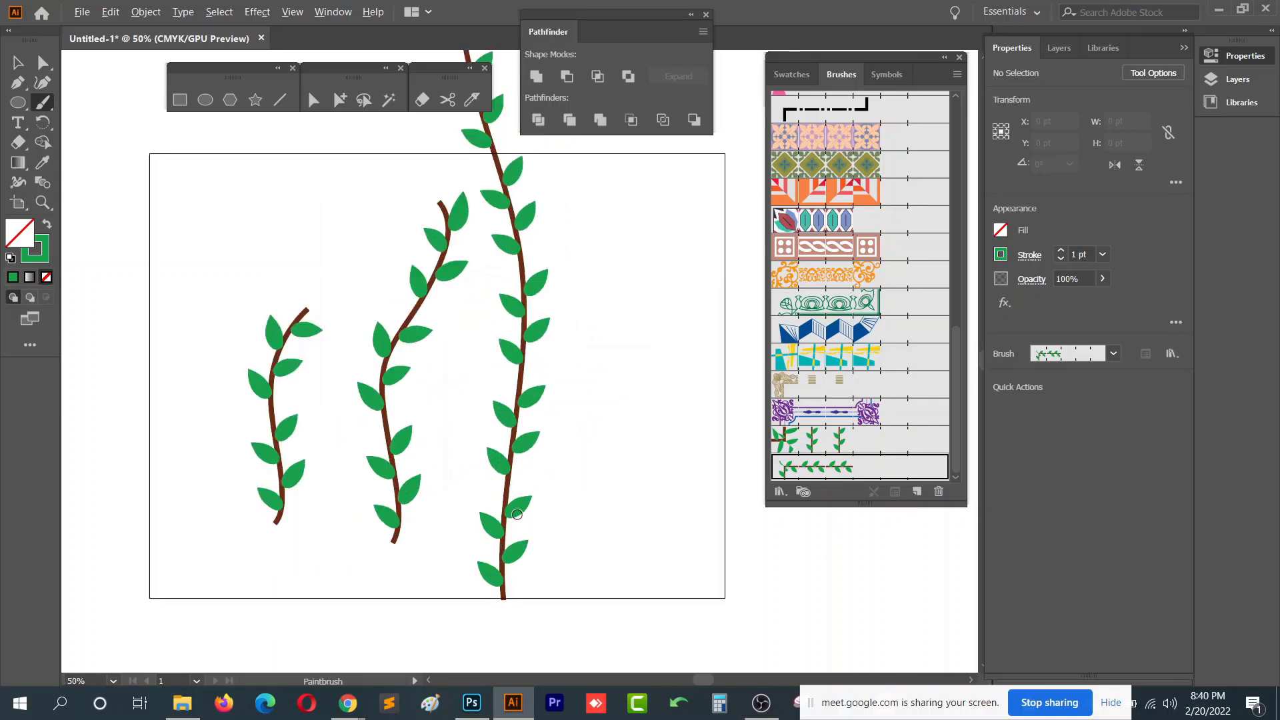
left_click_drag(493, 586, 469, 526)
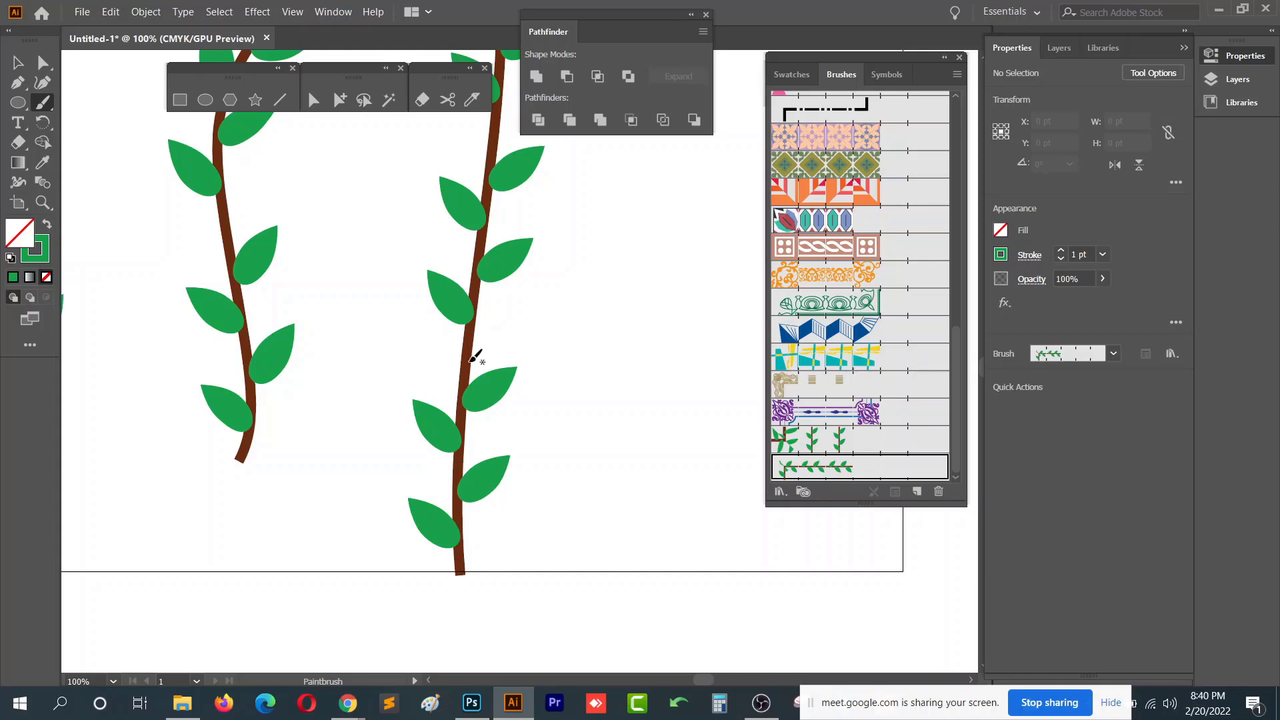
left_click_drag(565, 413, 572, 520)
scroll(571, 520, "down", 2)
left_click_drag(604, 561, 526, 572)
left_click_drag(556, 620, 515, 308)
mouse_move(608, 540)
left_mouse_down()
mouse_move(575, 285)
mouse_move(611, 223)
left_mouse_up()
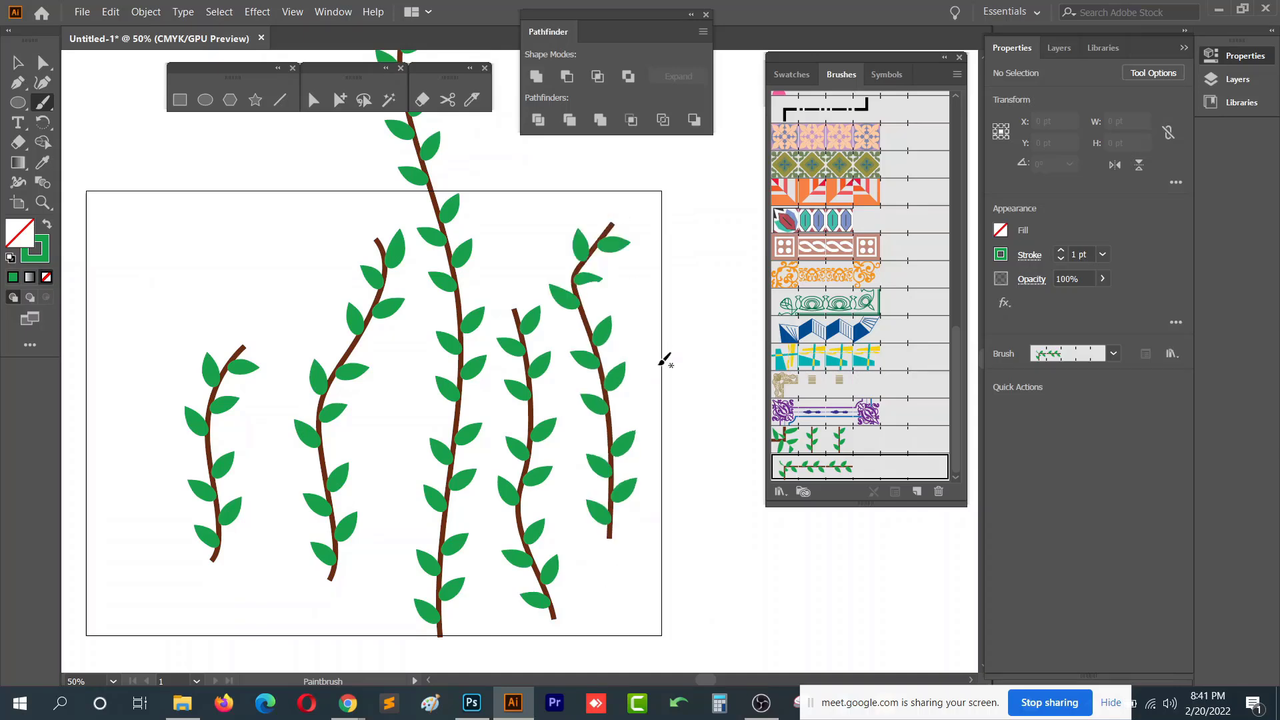
- Select all the vines and delete them
key("v")
scroll(678, 338, "down", 2)
left_click_drag(679, 308, 306, 487)
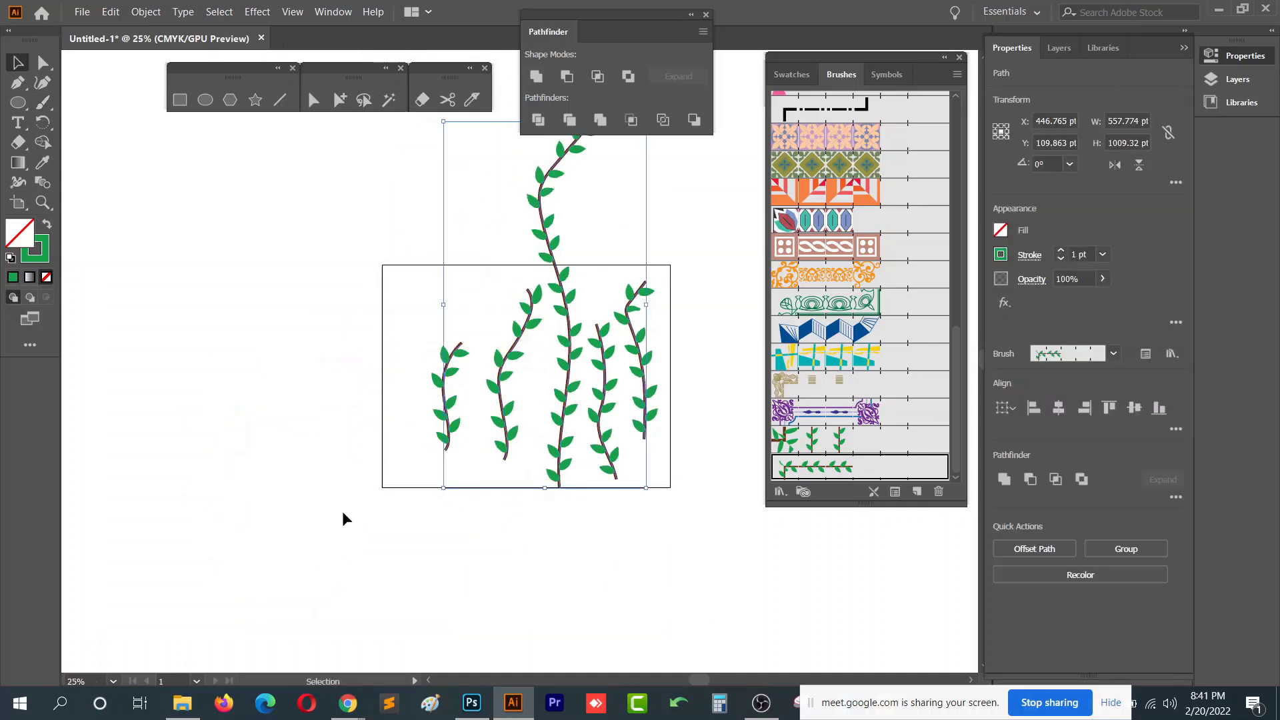
key("Delete")
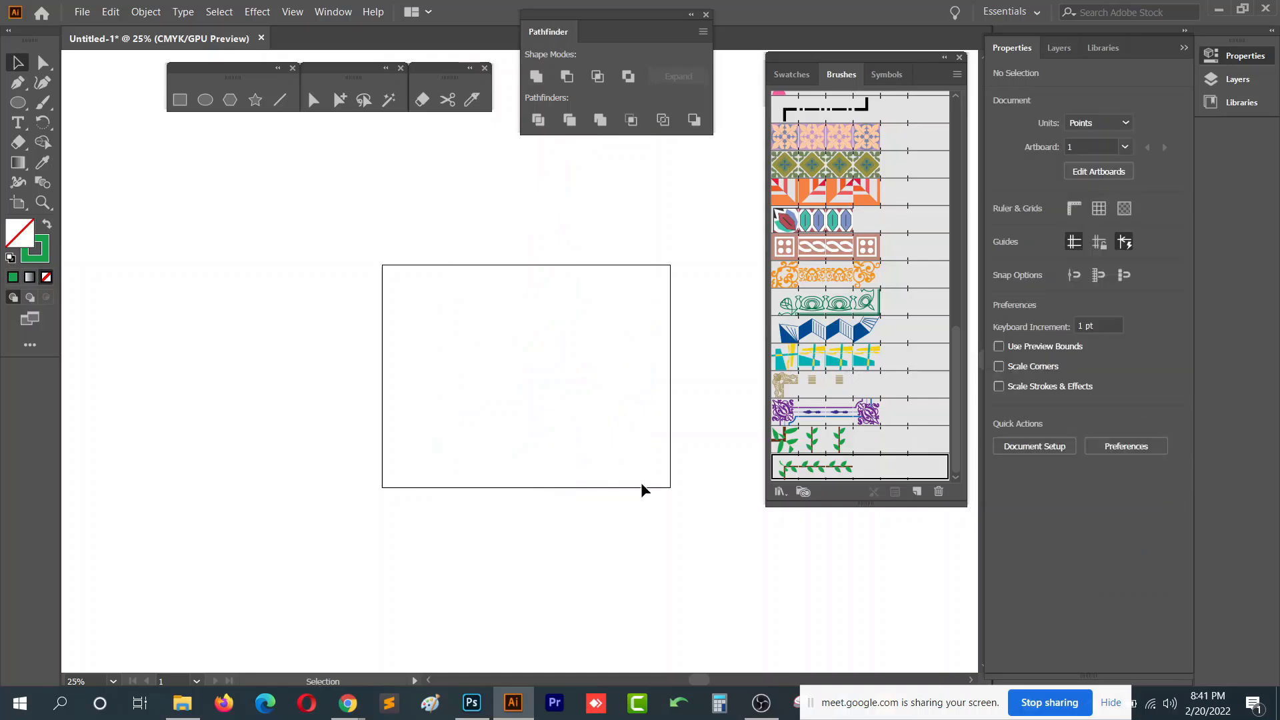
- Close the Brushes panel and undo the vine deletion
left_click(960, 57)
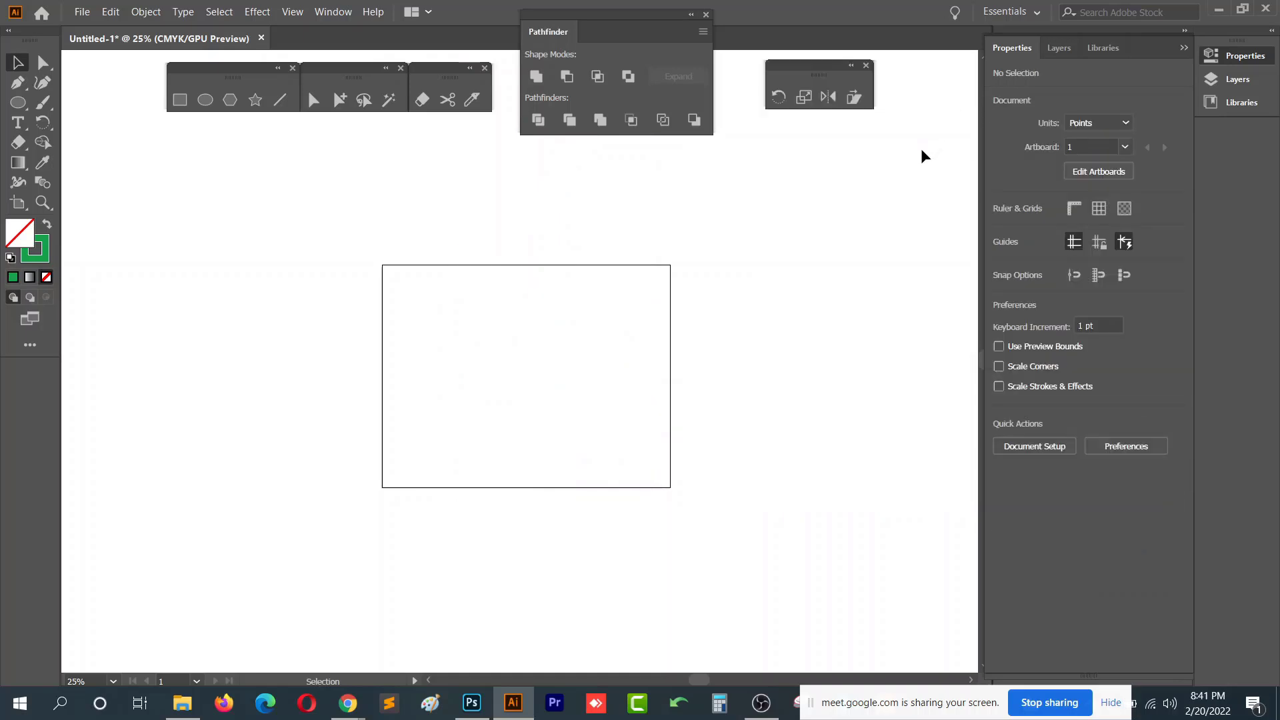
key("ctrl+z")
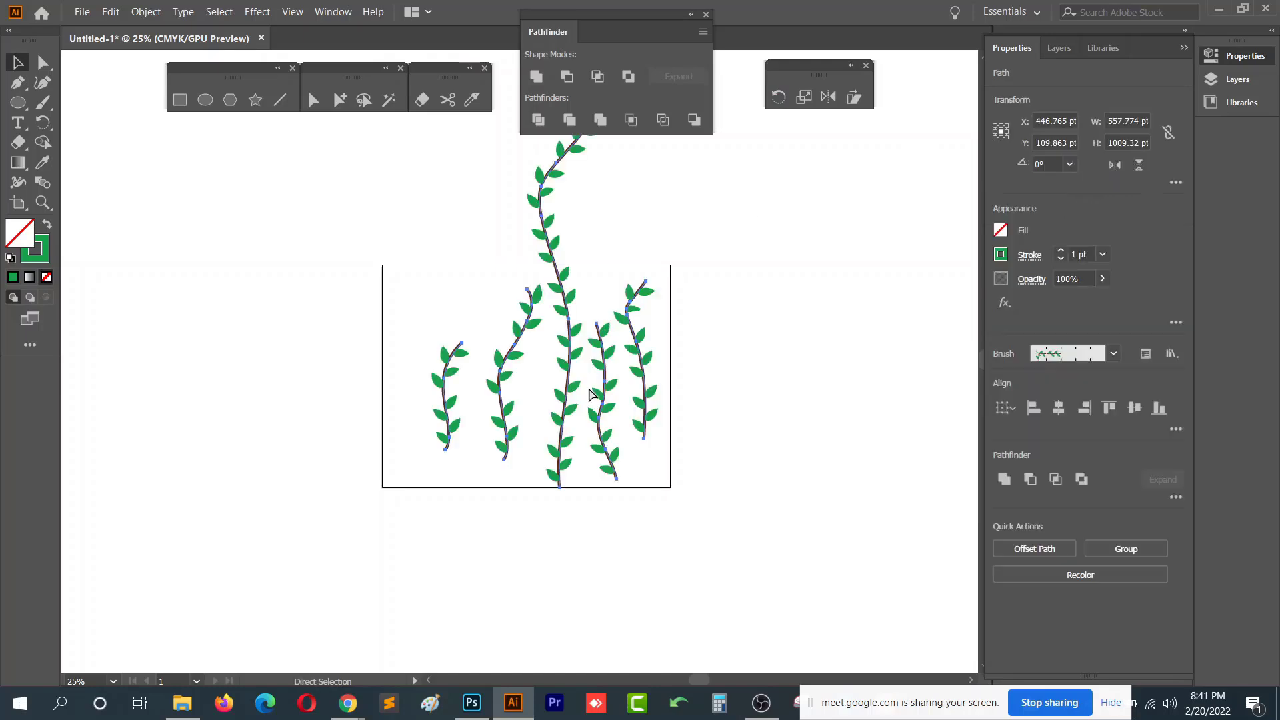
left_click(406, 427)
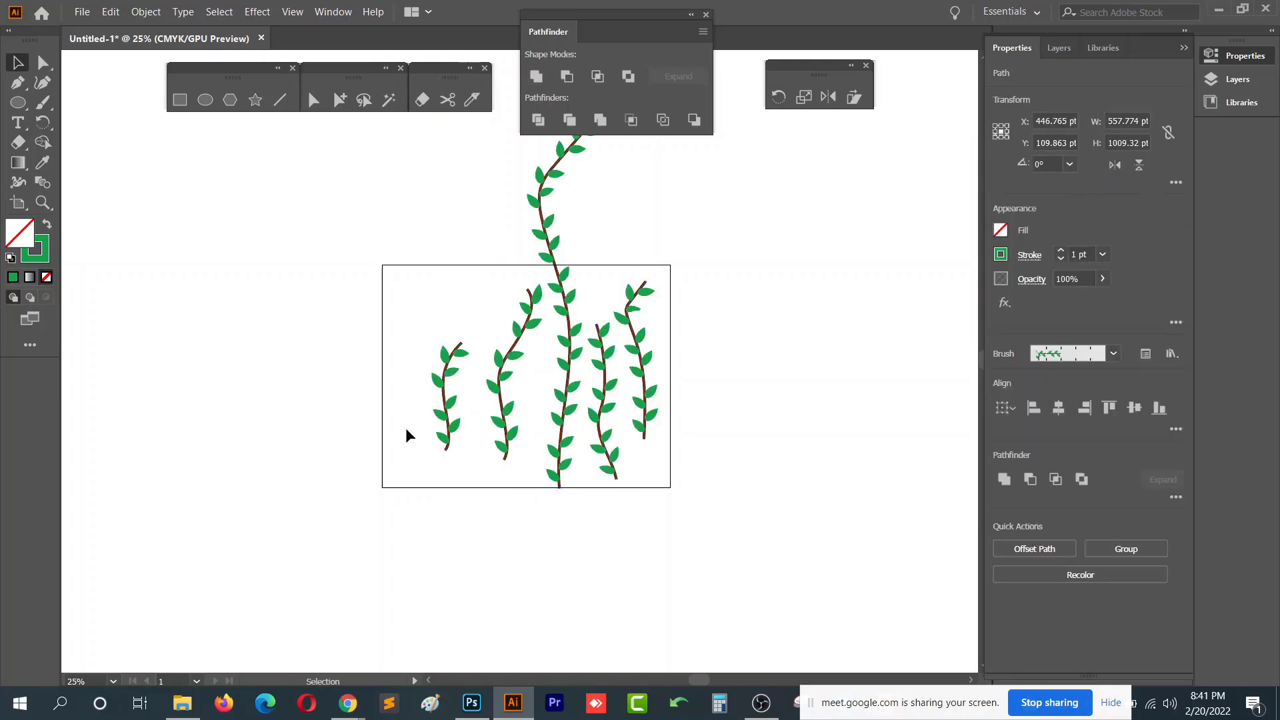
- Undo the recent changes back to the single leaf-branch motif
key("ctrl+z")
key("ctrl+z")
key("ctrl+z")
key("ctrl+z")
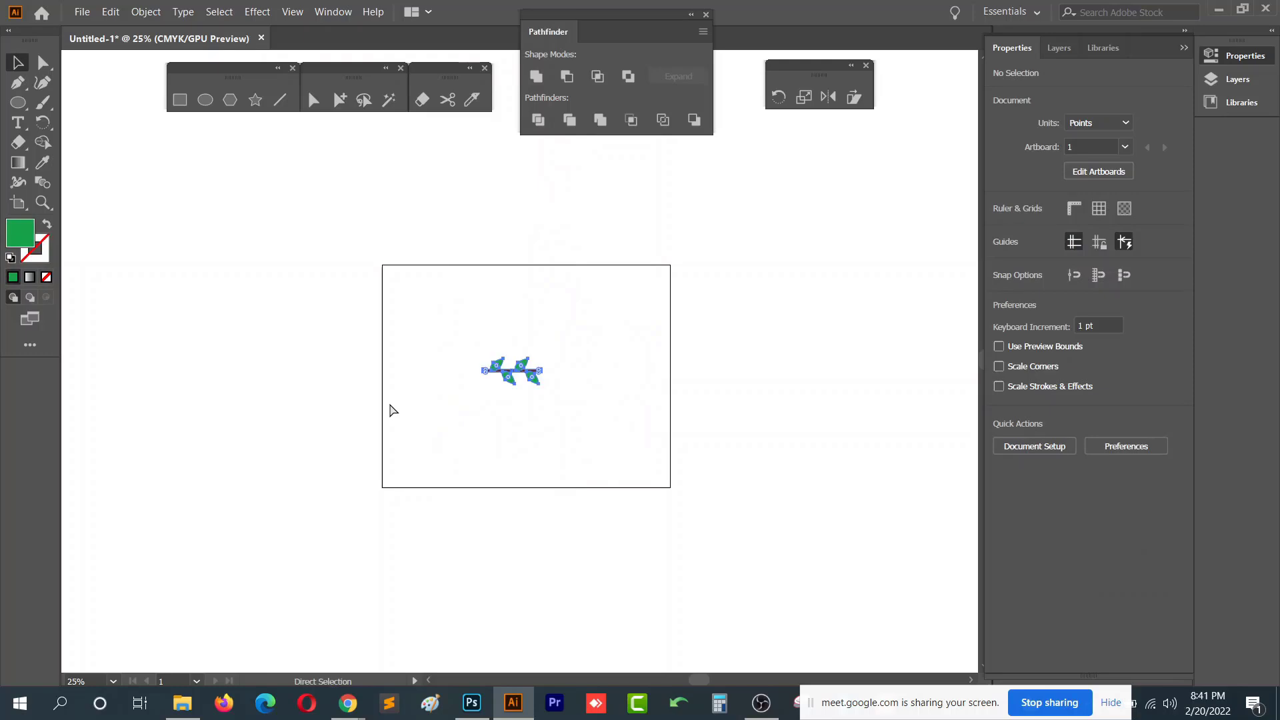
left_click_drag(442, 308, 605, 435)
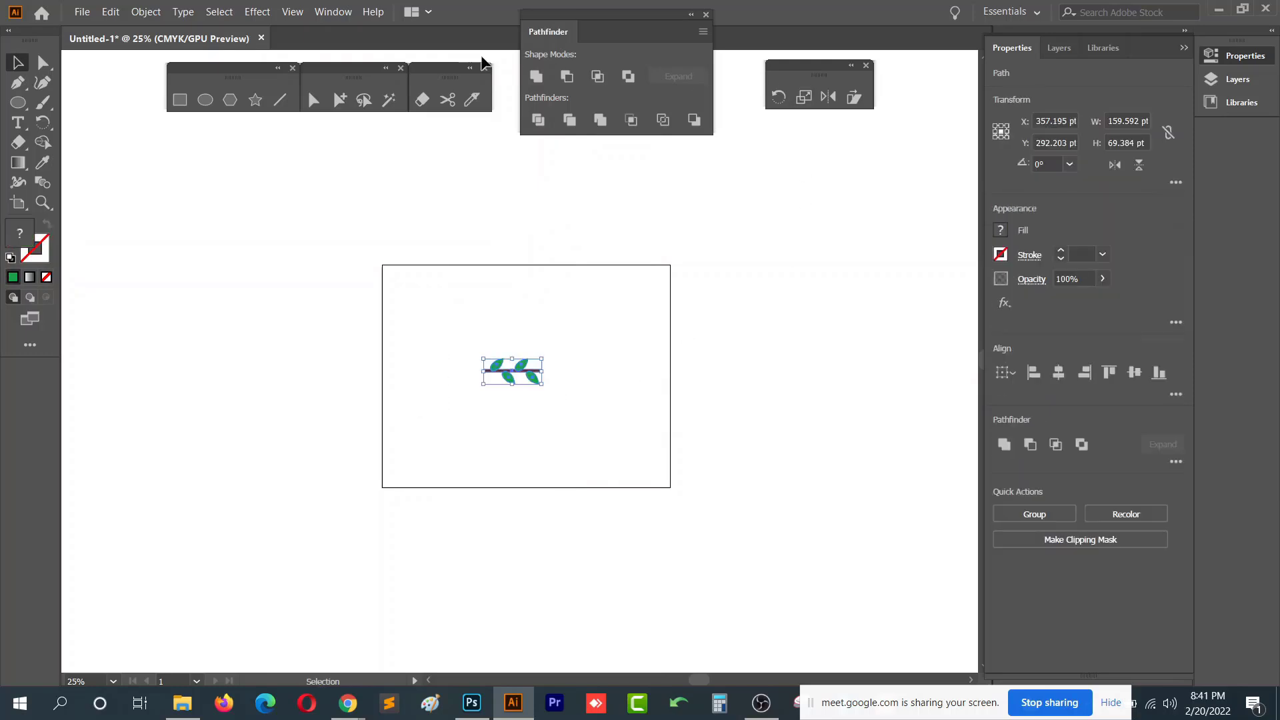
key("F5")
mouse_move(530, 383)
left_mouse_down()
mouse_move(714, 373)
mouse_move(781, 387)
left_mouse_up()
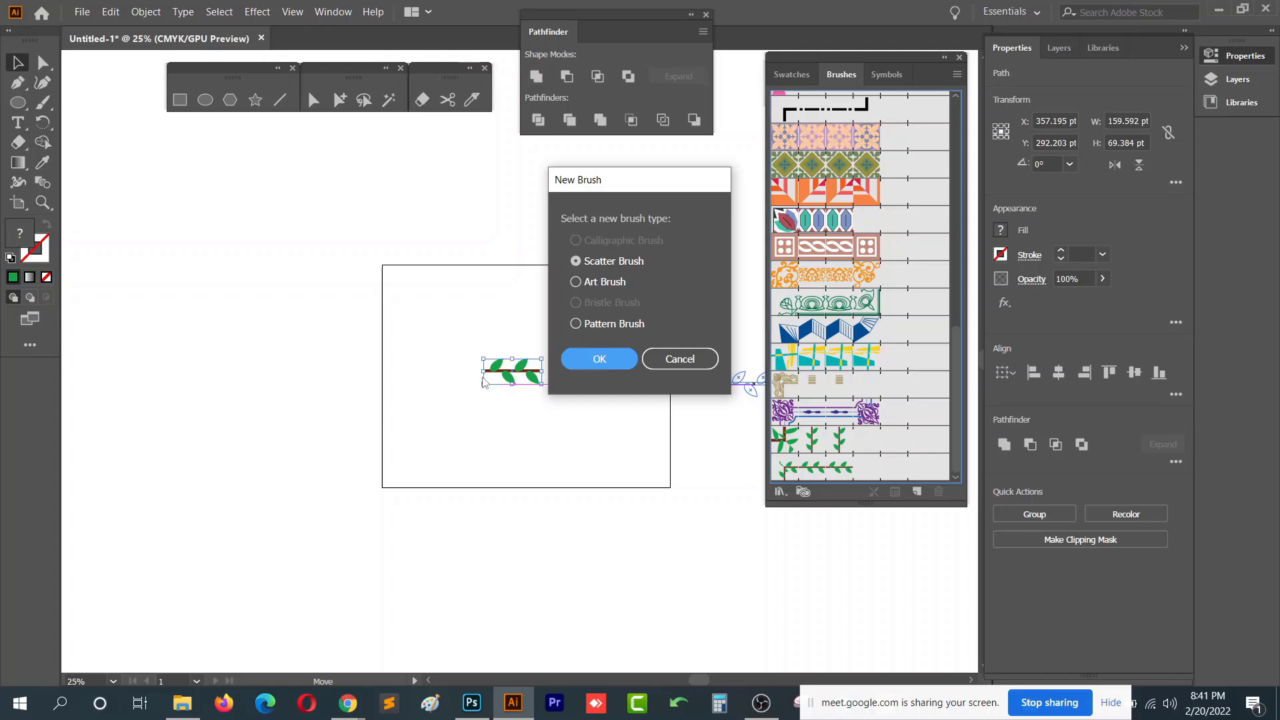
left_click(600, 360)
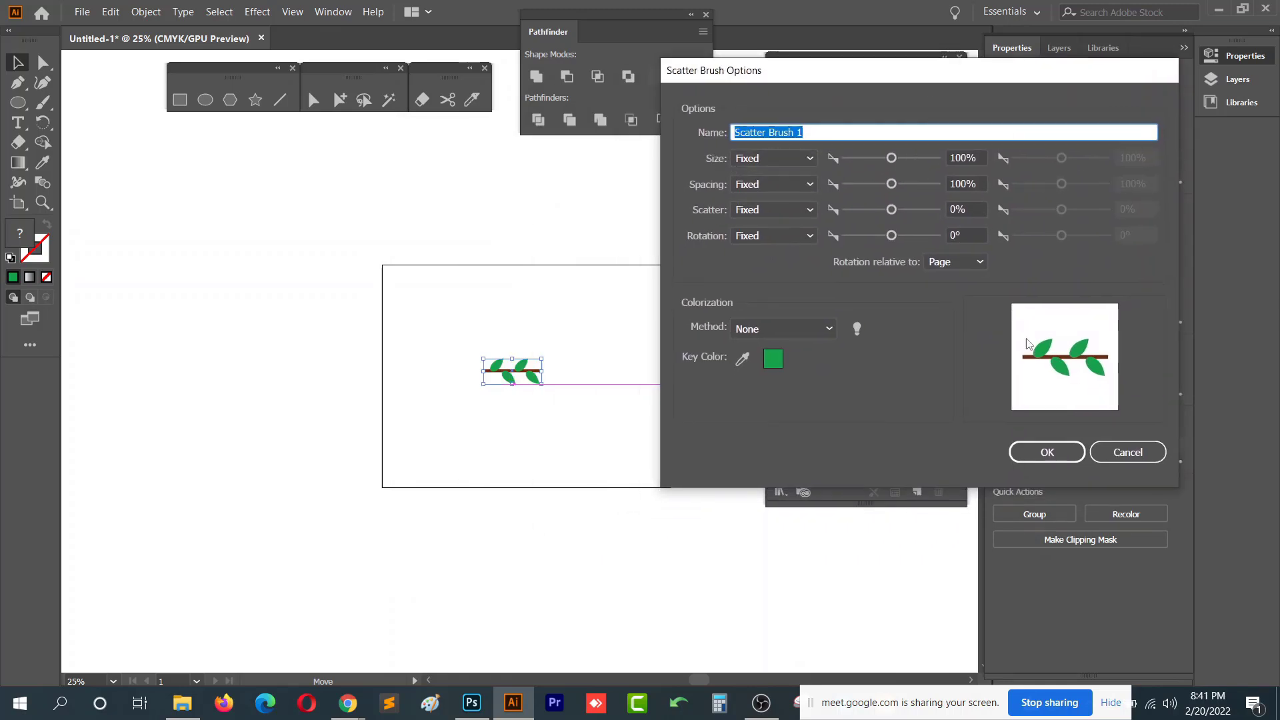
left_click(1135, 458)
- Turn the leaf branch into a new art brush with default options and delete the original branch
left_click_drag(530, 374, 780, 360)
left_click(598, 284)
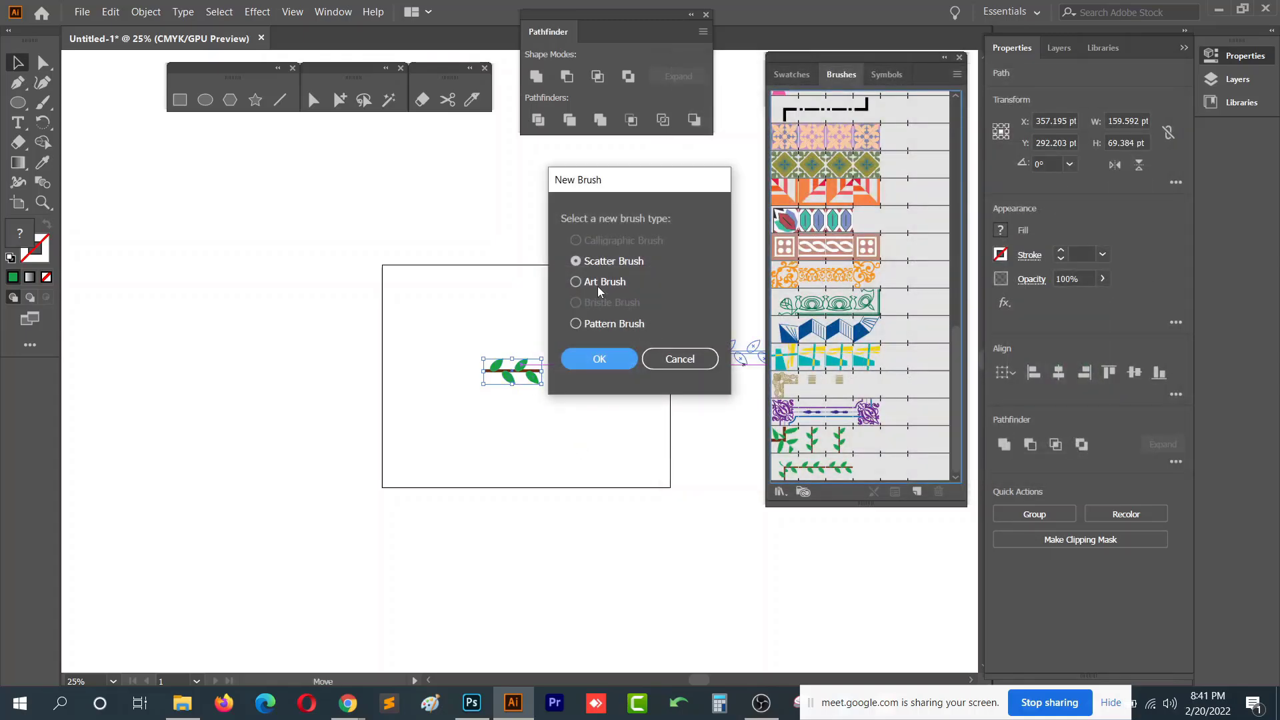
left_click(600, 359)
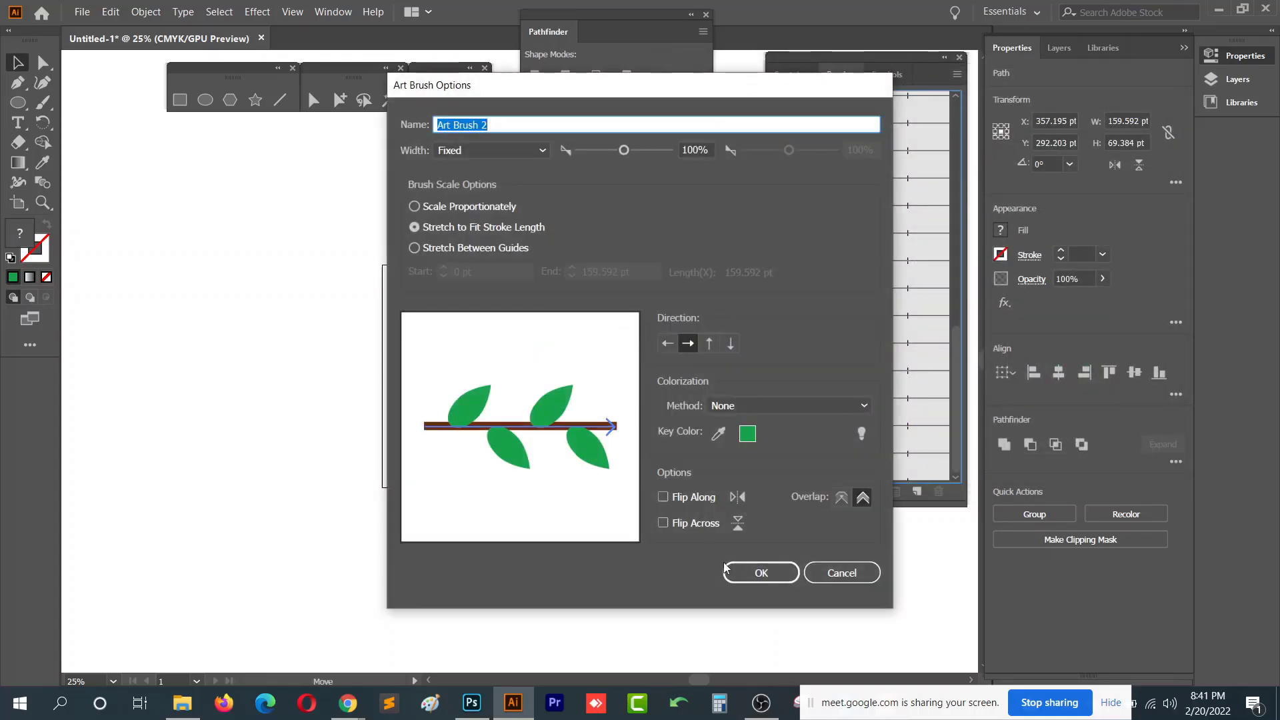
key("Return")
key("Delete")
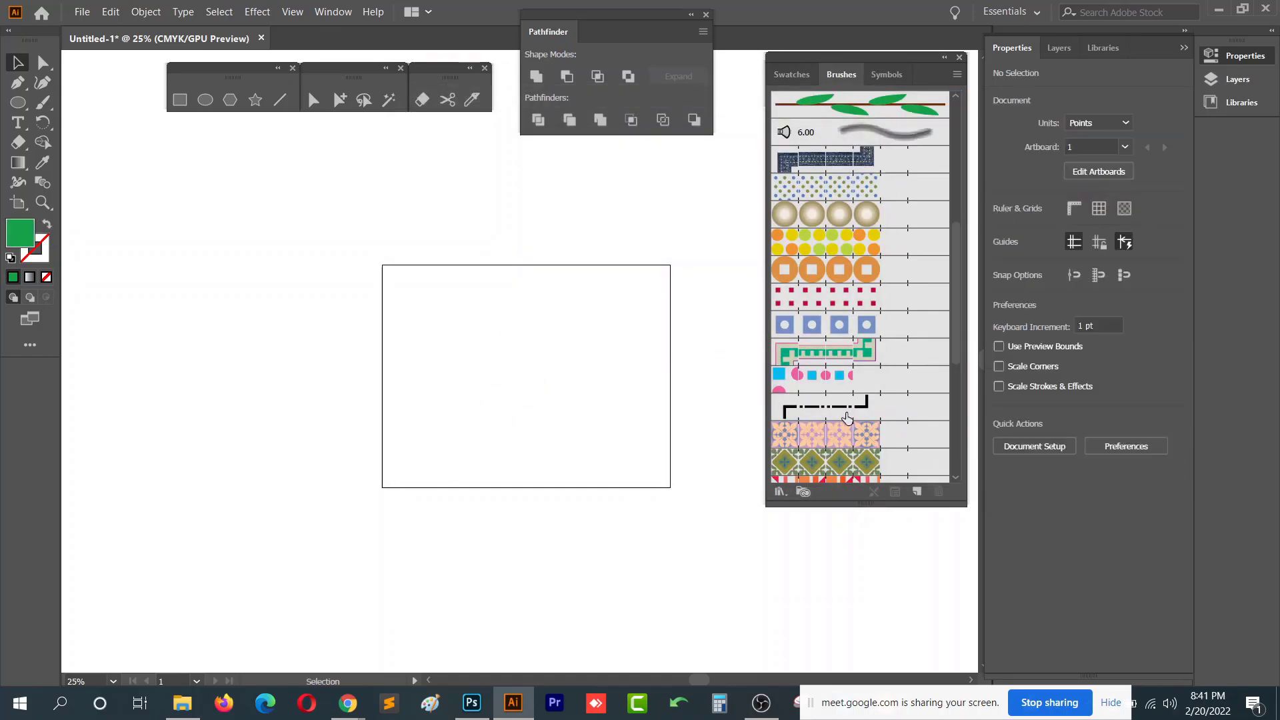
- Select the new leaf art brush and paint two curving leafy strokes with the Paintbrush
scroll(865, 412, "down", 3)
scroll(865, 407, "up", 5)
left_click(827, 212)
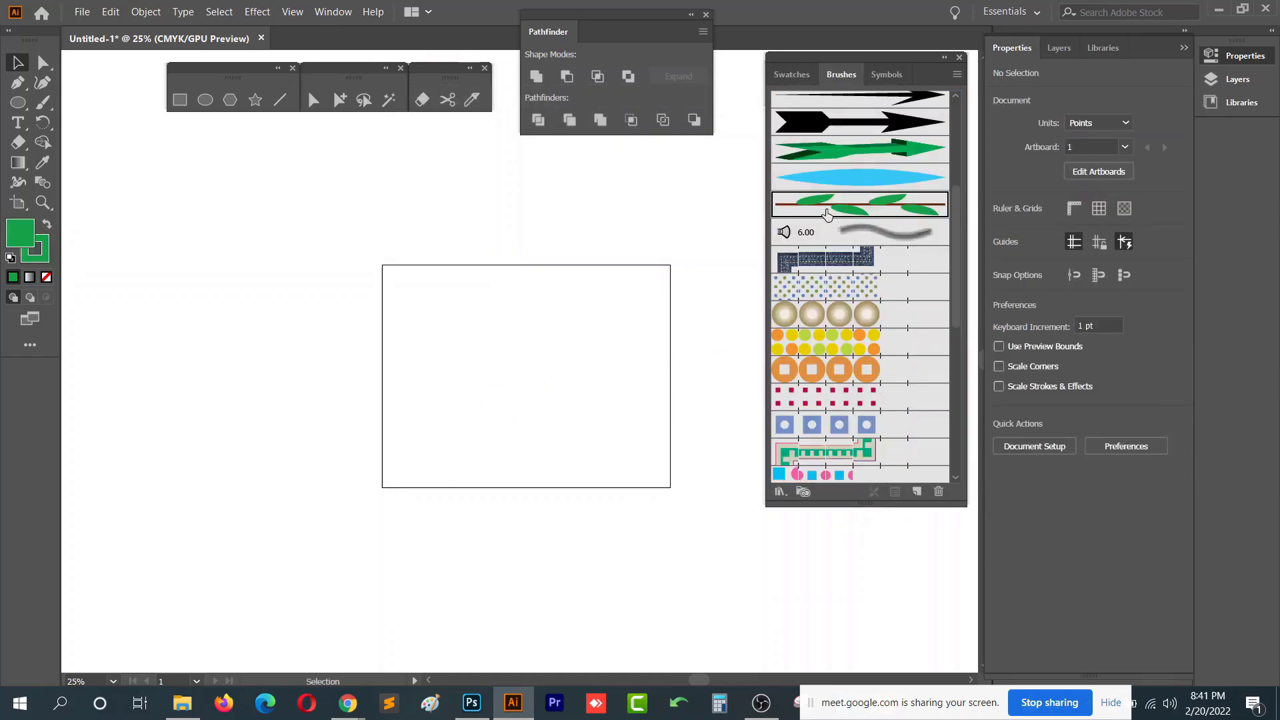
left_click(43, 104)
left_click_drag(486, 289, 444, 447)
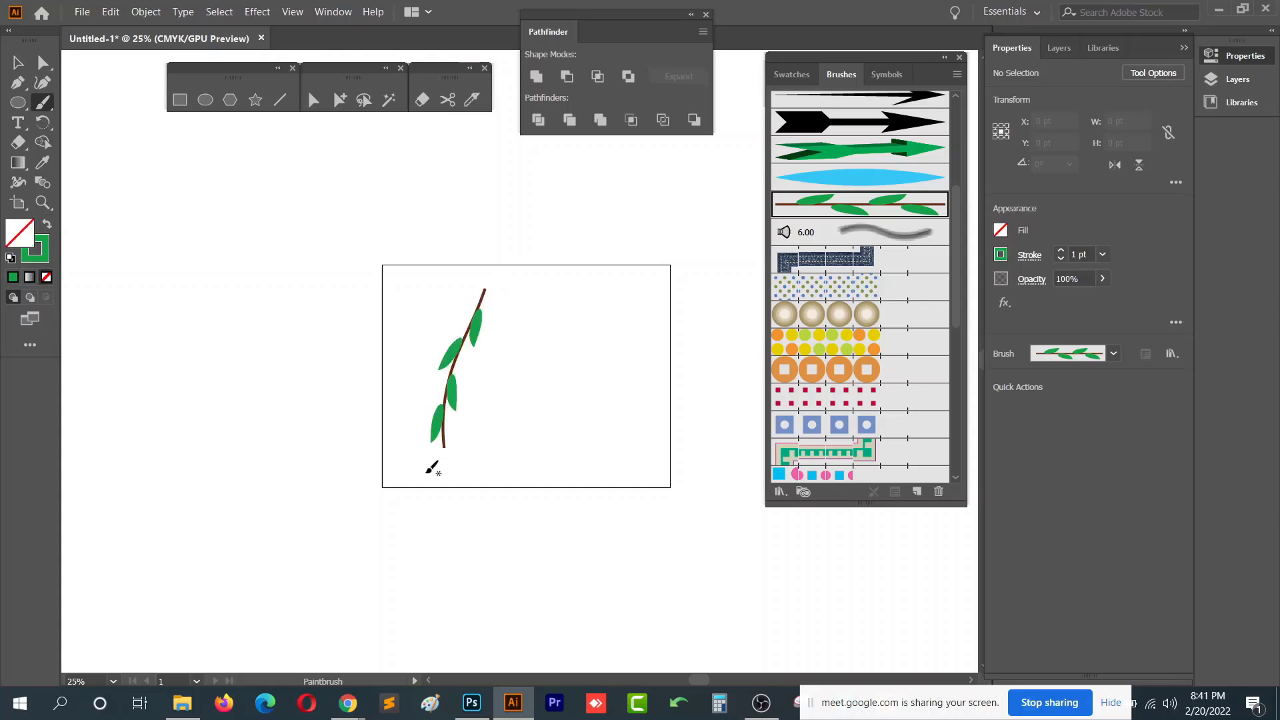
mouse_move(593, 287)
left_mouse_down()
mouse_move(512, 472)
mouse_move(482, 459)
mouse_move(569, 222)
left_mouse_up()
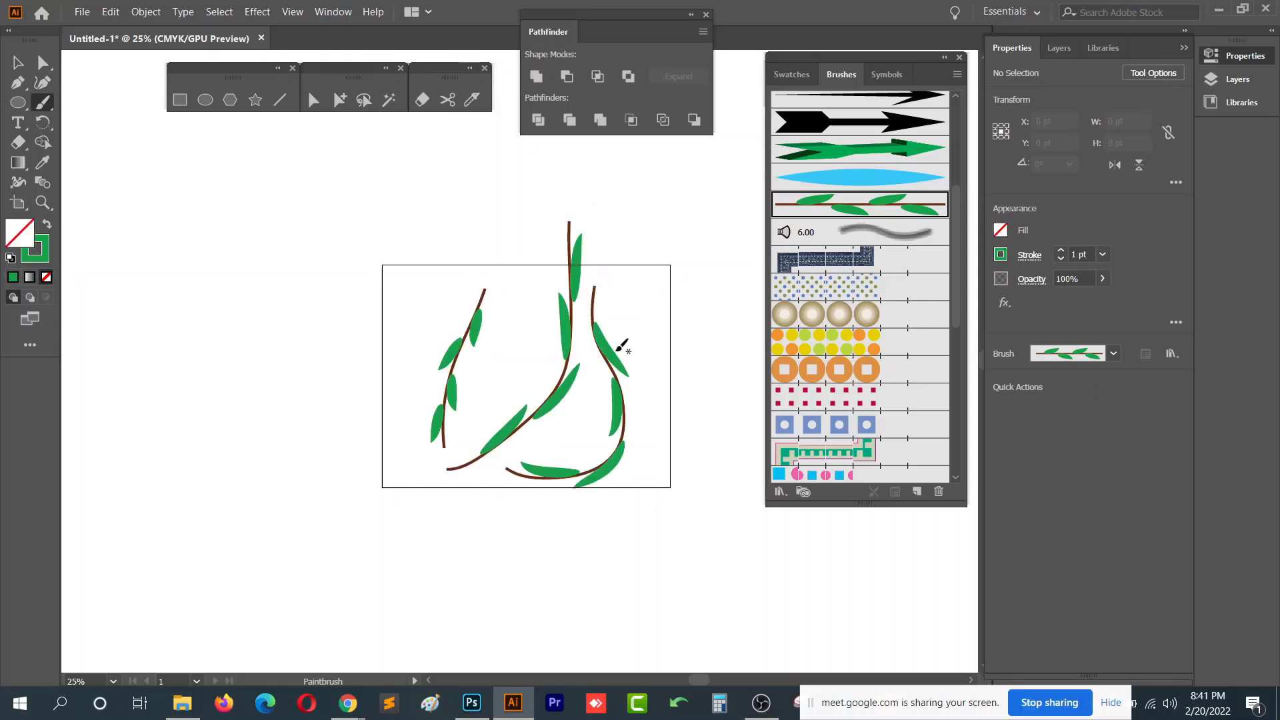
- Select the painted leafy strokes and delete them
key("v")
mouse_move(659, 226)
left_mouse_down()
mouse_move(317, 566)
mouse_move(343, 596)
left_mouse_up()
key("Delete")
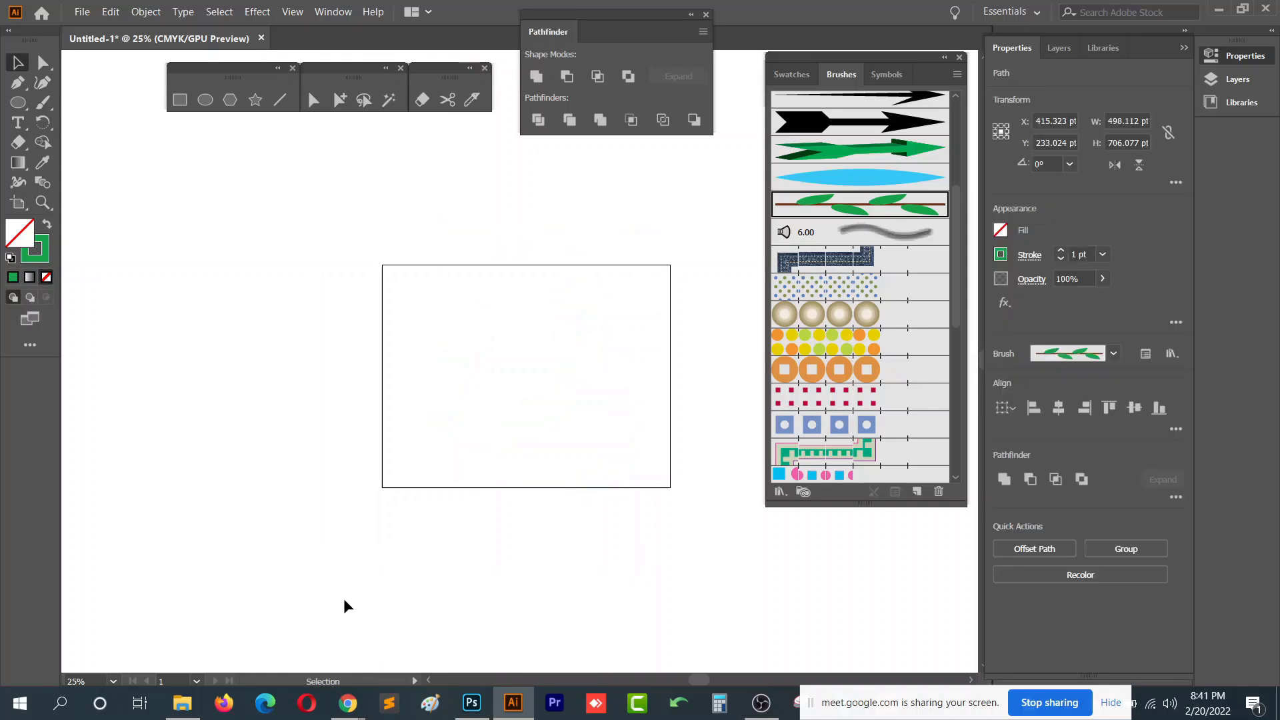
- Draw a small star about 33 pt wide with a green fill
left_click(256, 100)
mouse_move(497, 346)
left_mouse_down()
mouse_move(512, 353)
mouse_move(502, 344)
left_mouse_up()
left_click(46, 225)
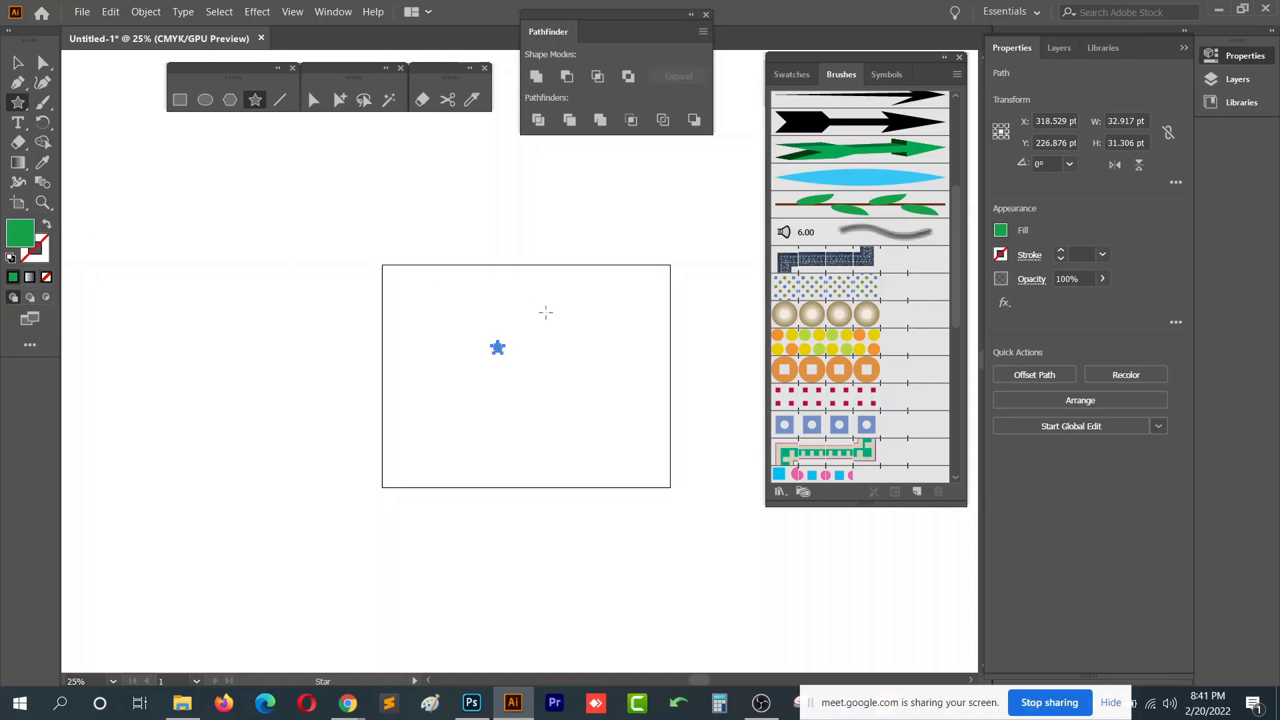
- Create a new scatter brush from the star and set its size to 40%
scroll(561, 340, "up", 2)
key("v")
left_click(523, 392)
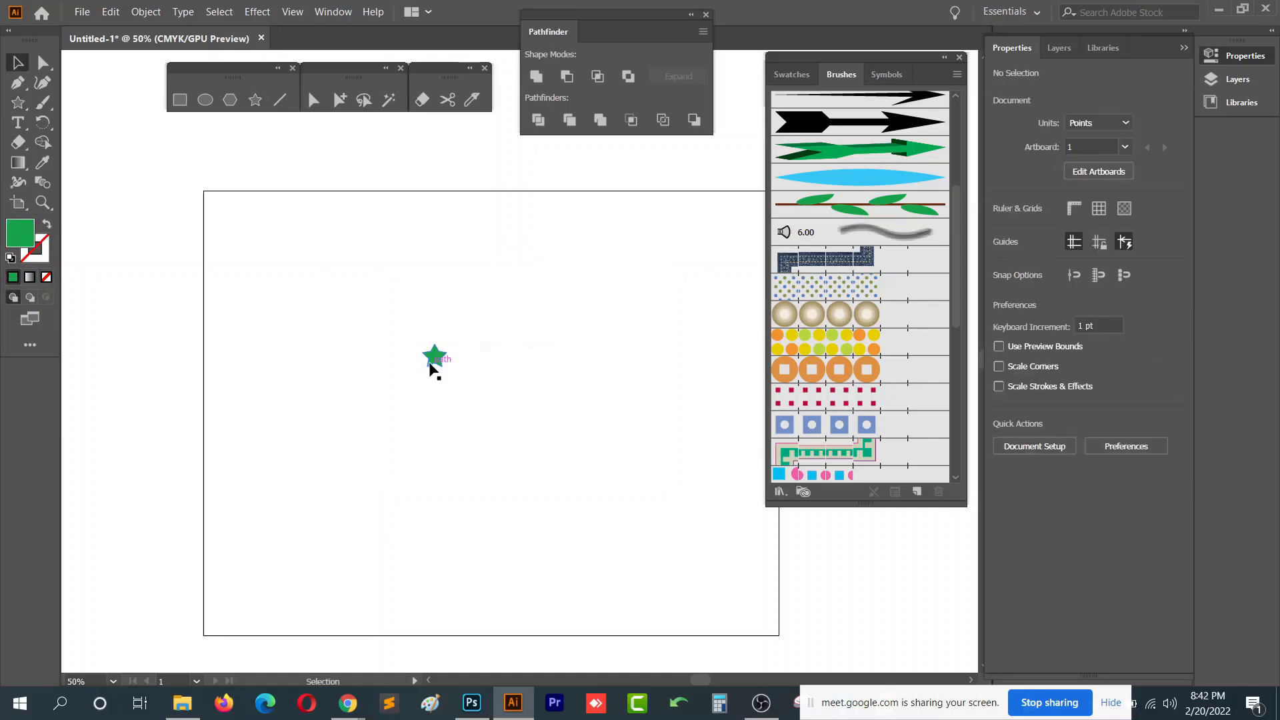
mouse_move(434, 358)
left_mouse_down()
mouse_move(356, 311)
mouse_move(890, 208)
left_mouse_up()
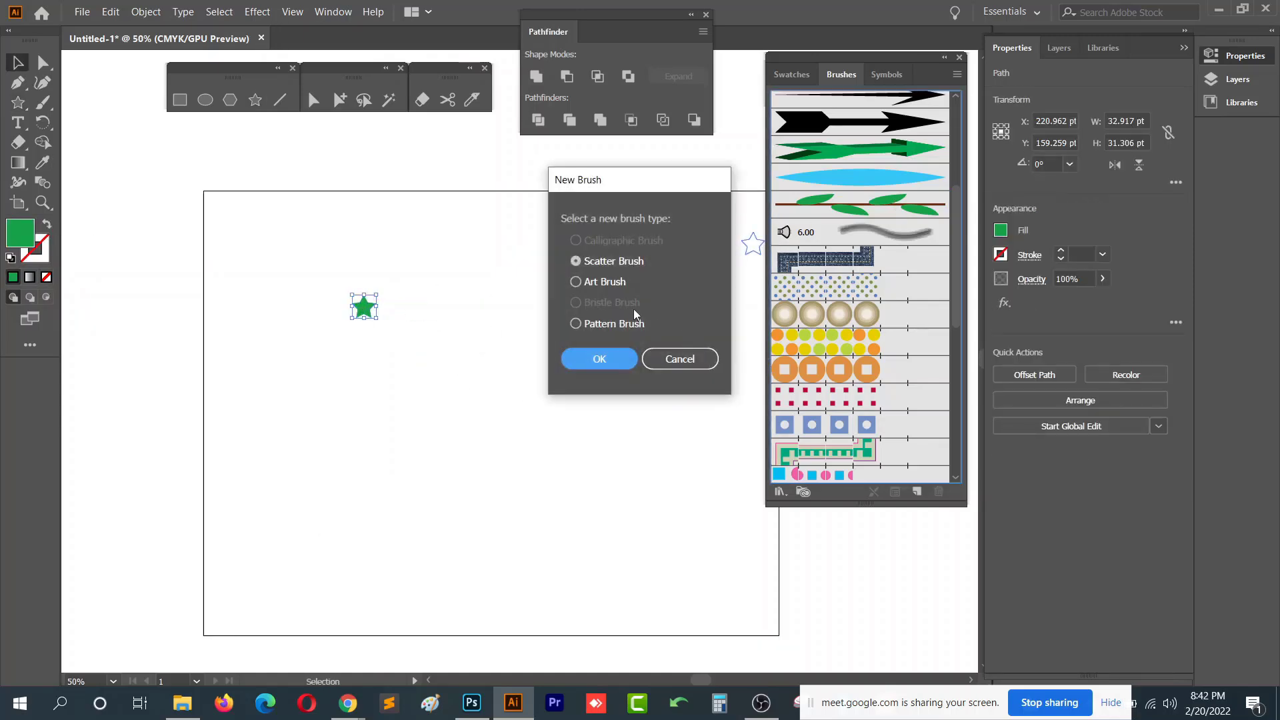
left_click(611, 363)
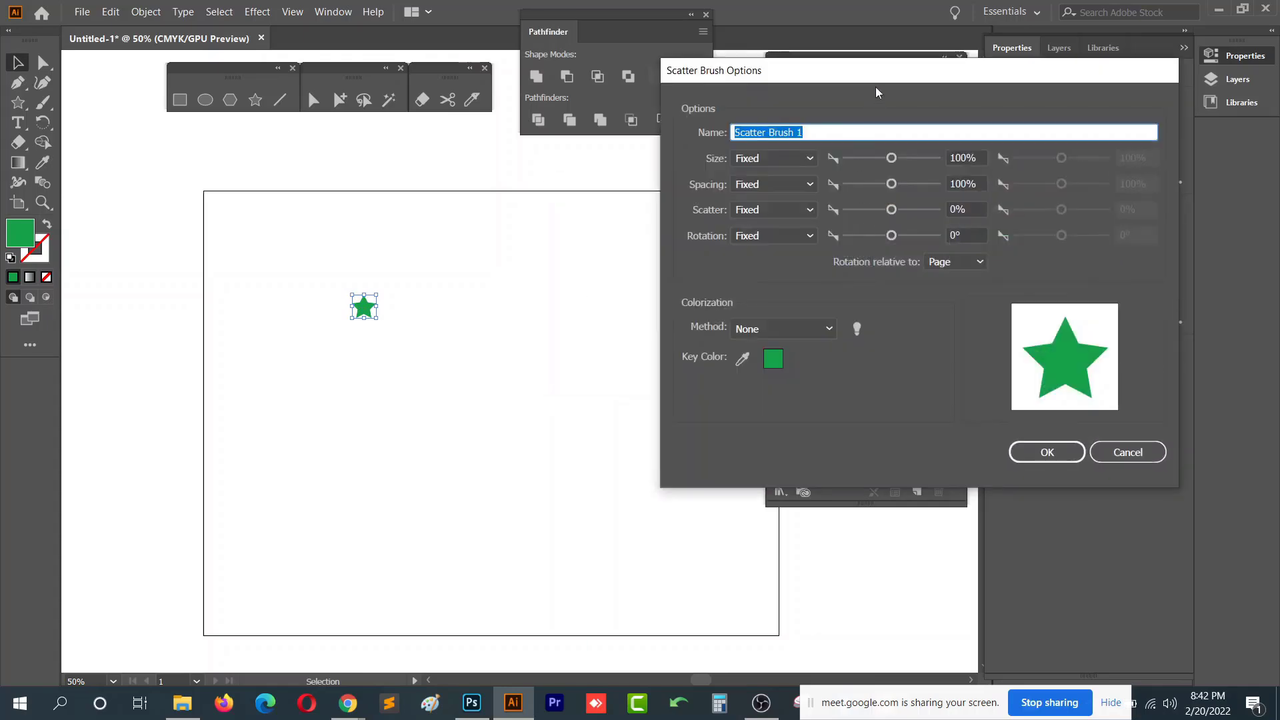
left_click_drag(875, 88, 756, 68)
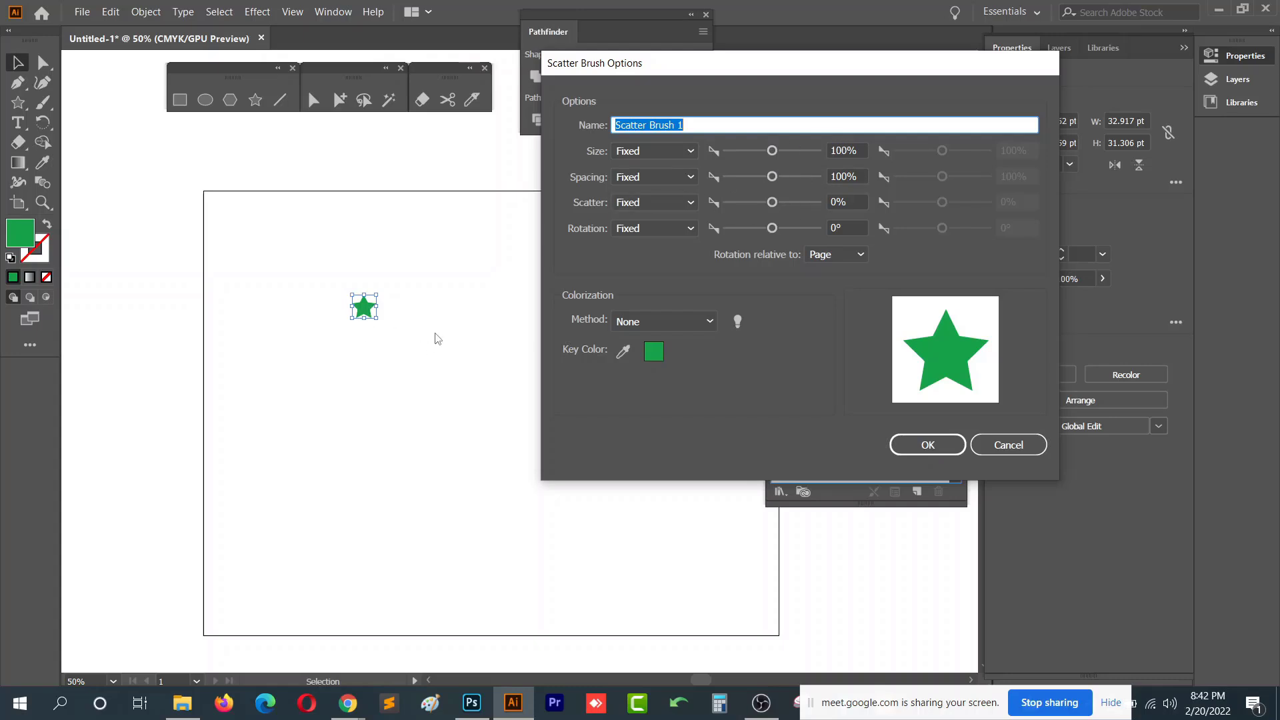
left_click_drag(611, 66, 782, 39)
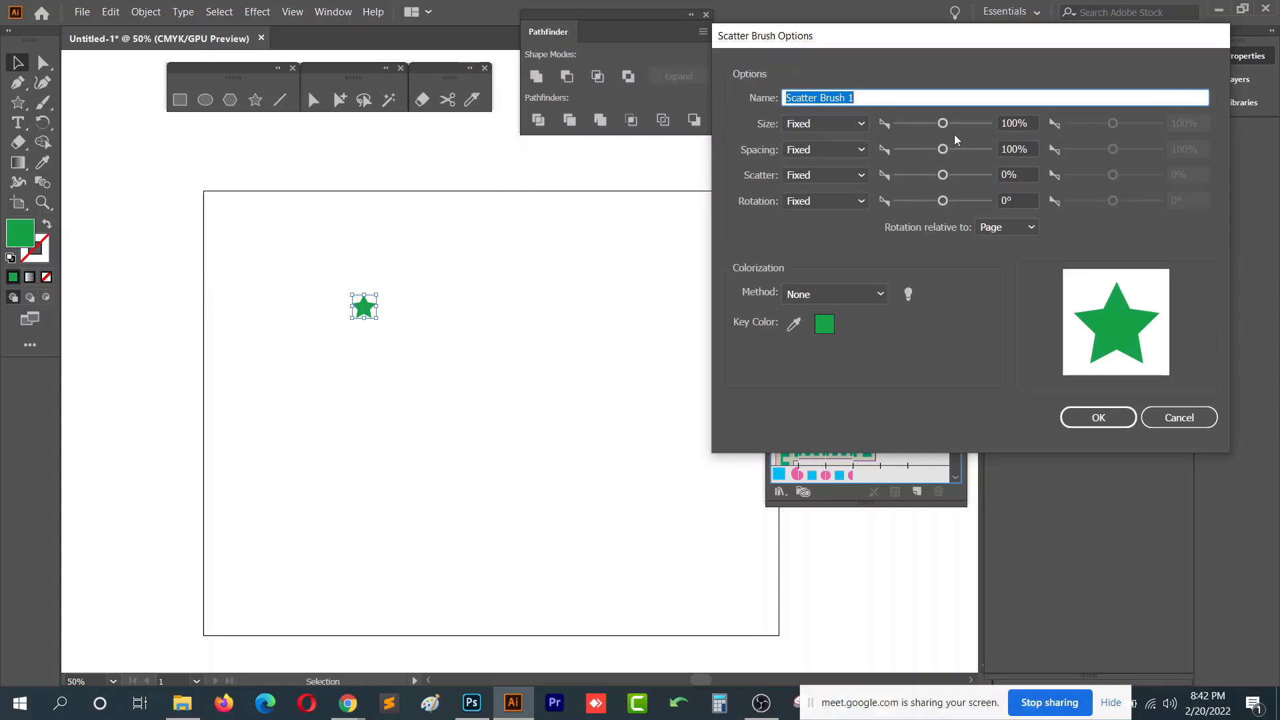
left_click_drag(943, 124, 918, 125)
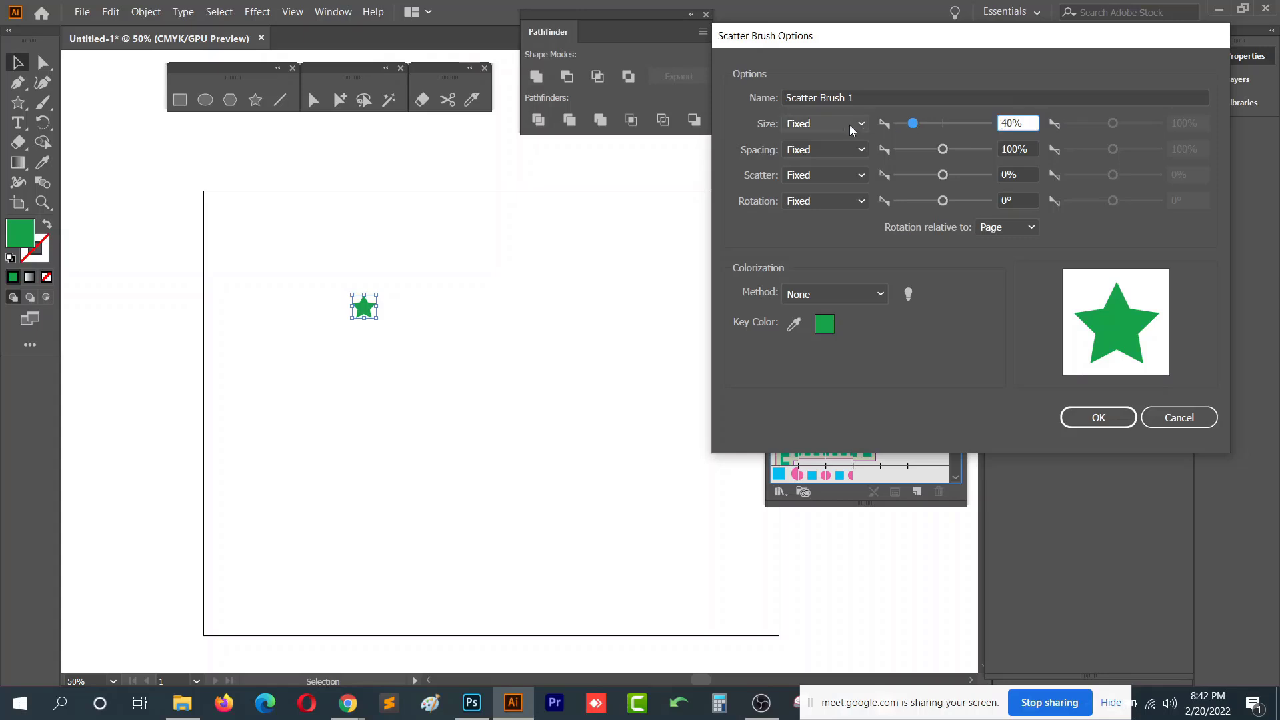
- Set the brush's Size and Spacing to Random, with spacing at 50%
left_click(814, 126)
left_click(829, 163)
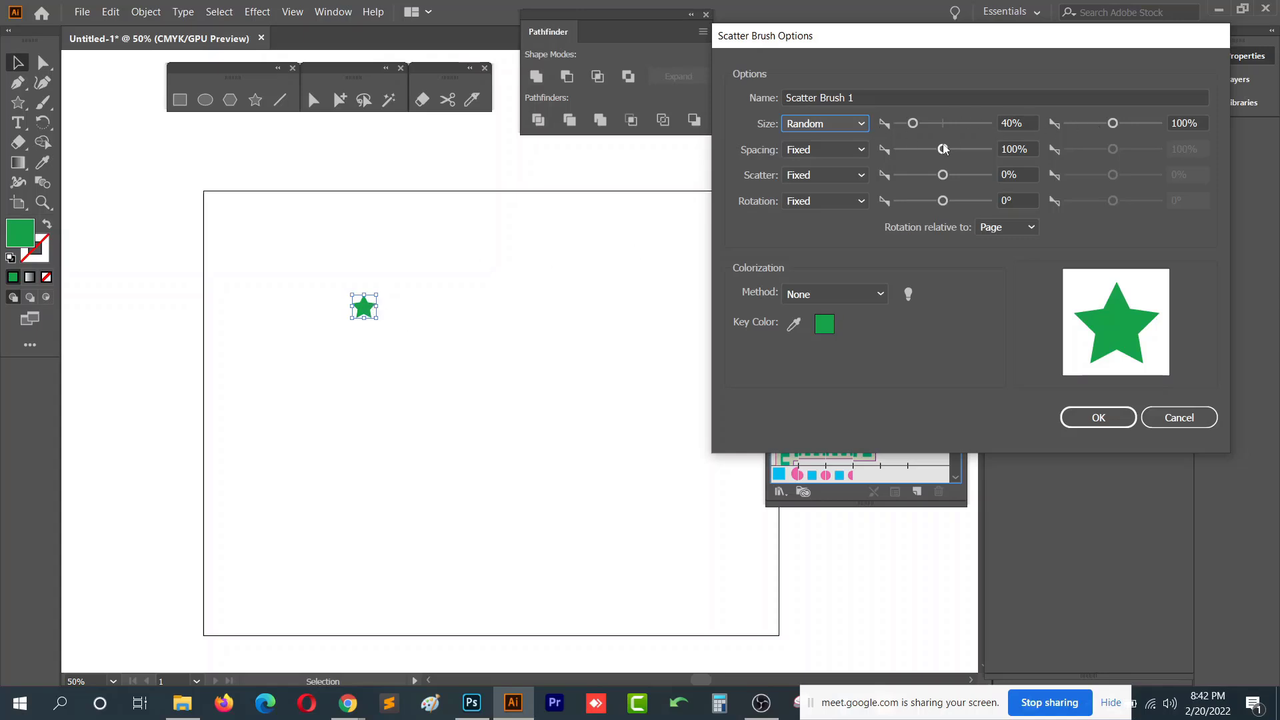
left_click(830, 148)
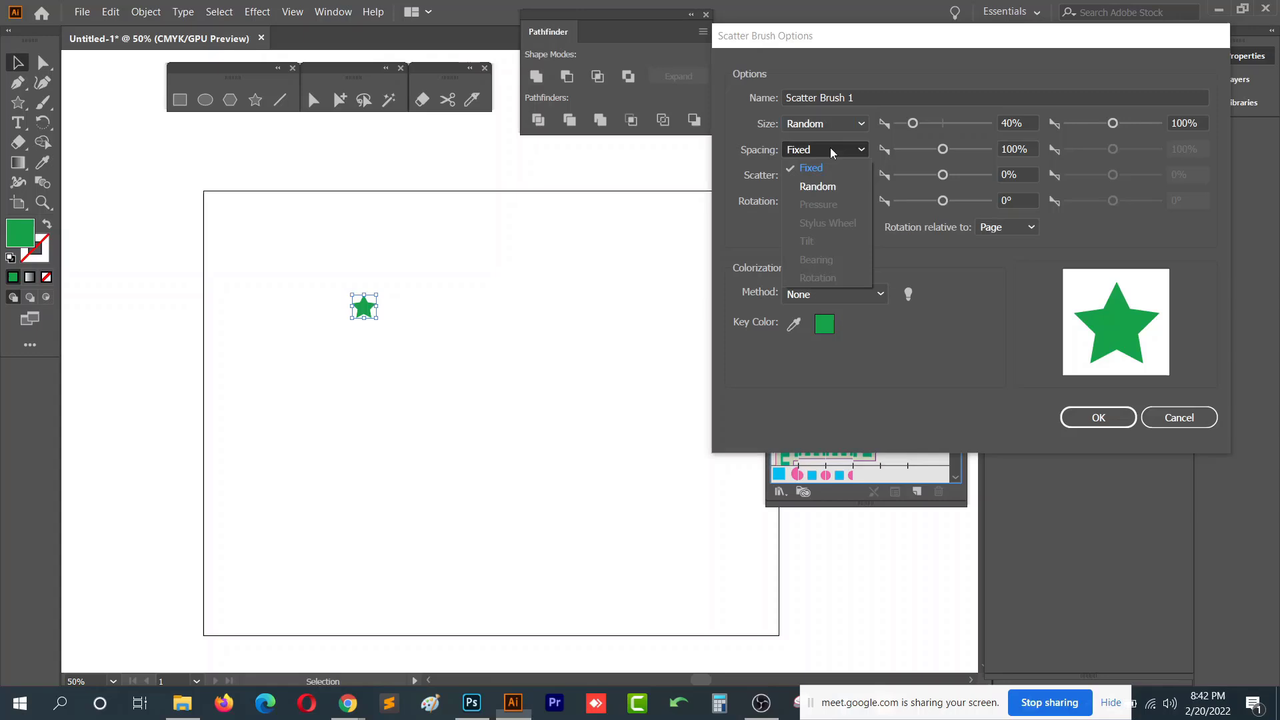
left_click(829, 187)
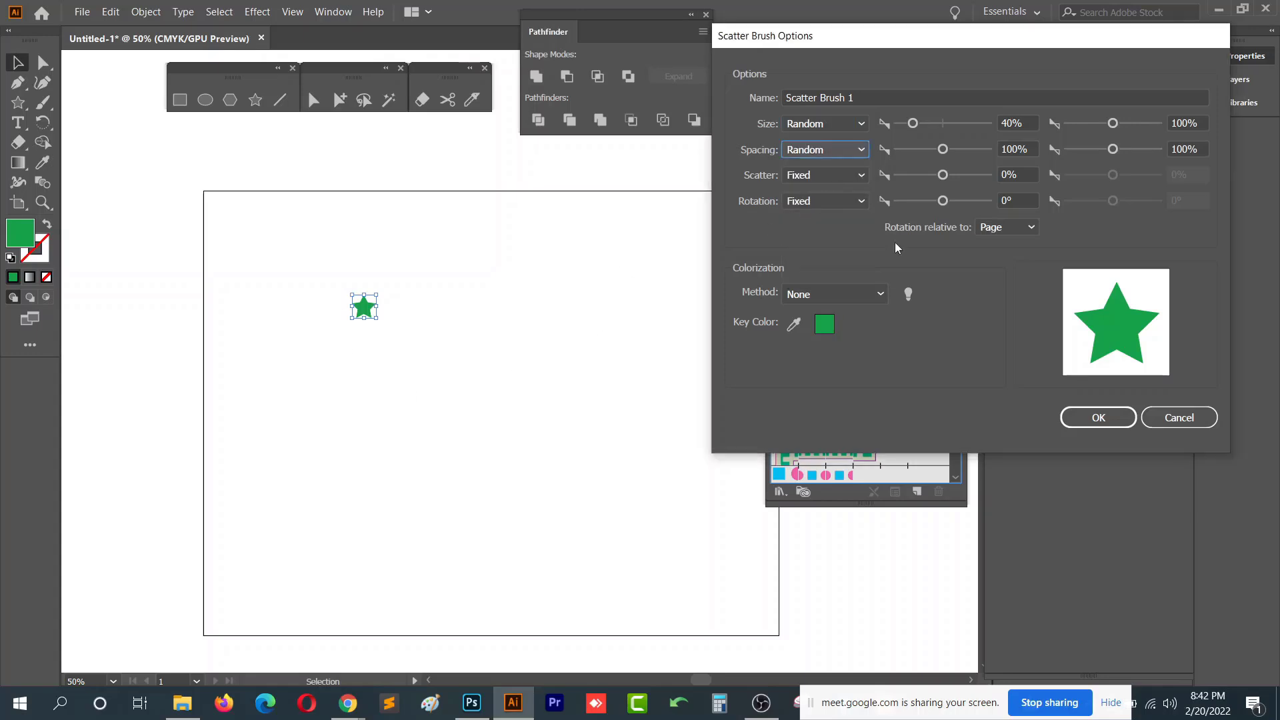
left_click_drag(943, 149, 926, 151)
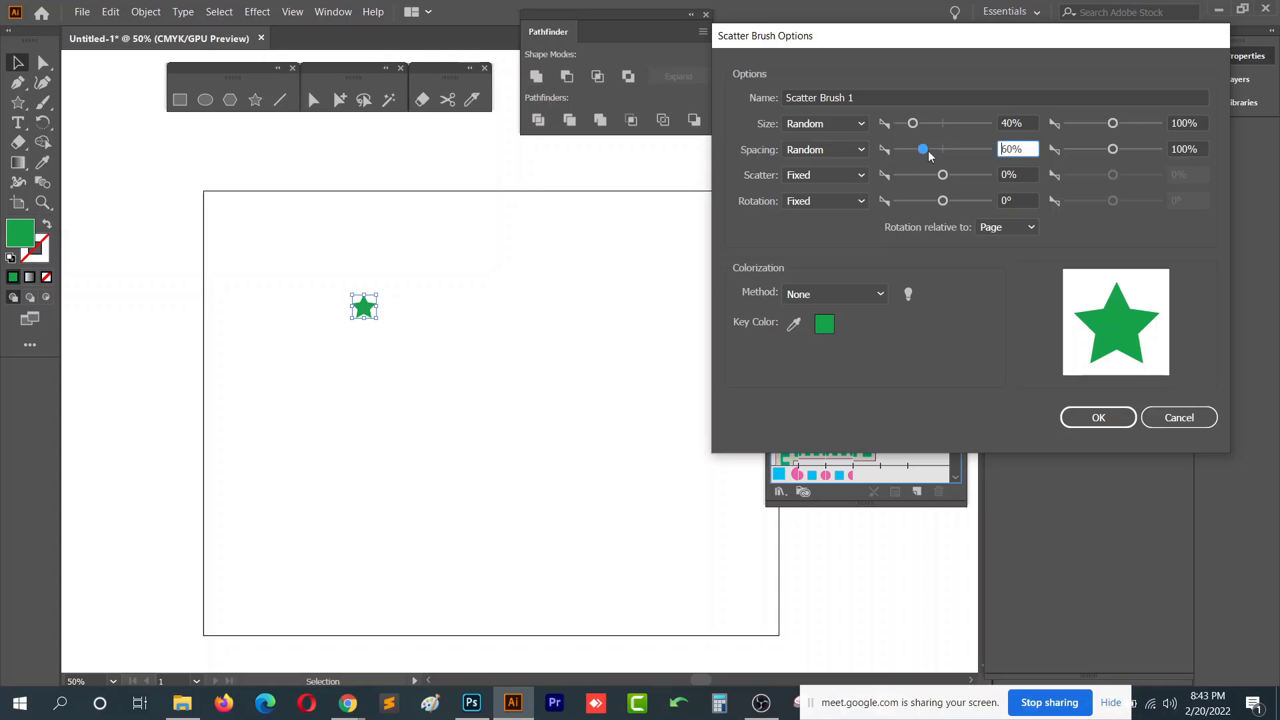
left_click_drag(929, 151, 926, 156)
double_click(1024, 148)
- Set Scatter to Random at -474% and Rotation to Random at -75°
left_click_drag(943, 176, 923, 176)
left_click(833, 174)
left_click(833, 216)
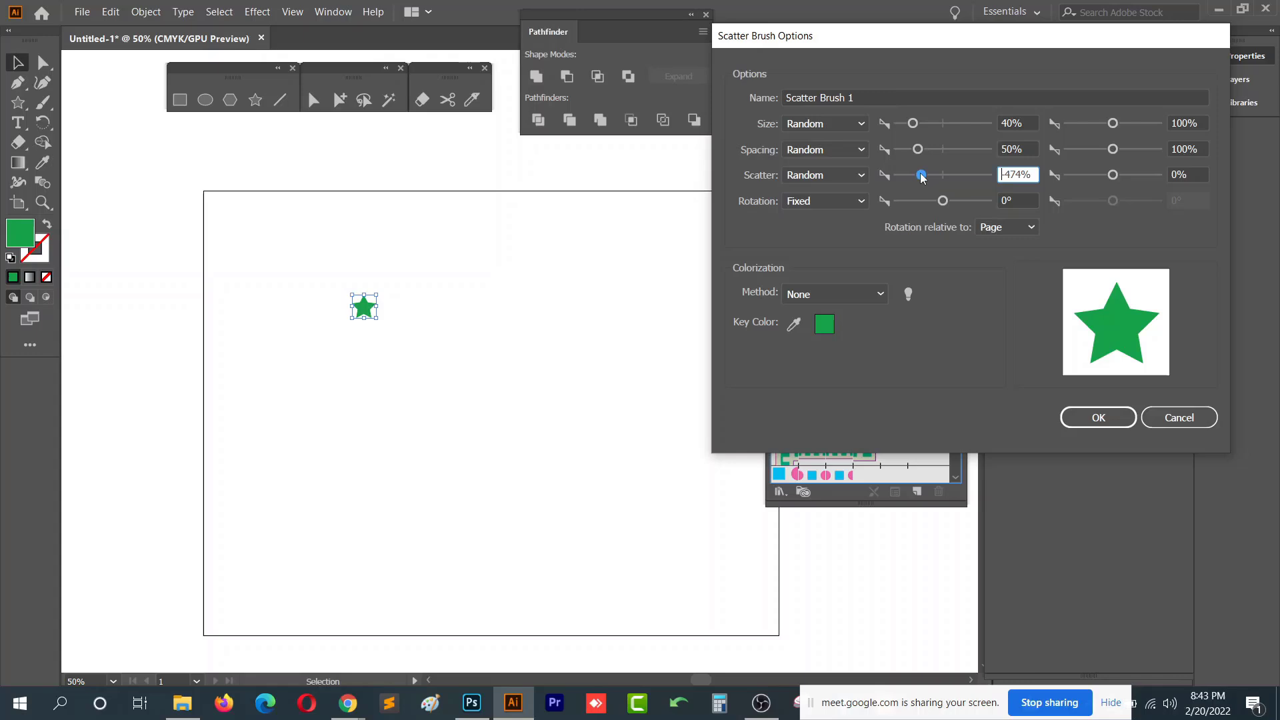
left_click(835, 203)
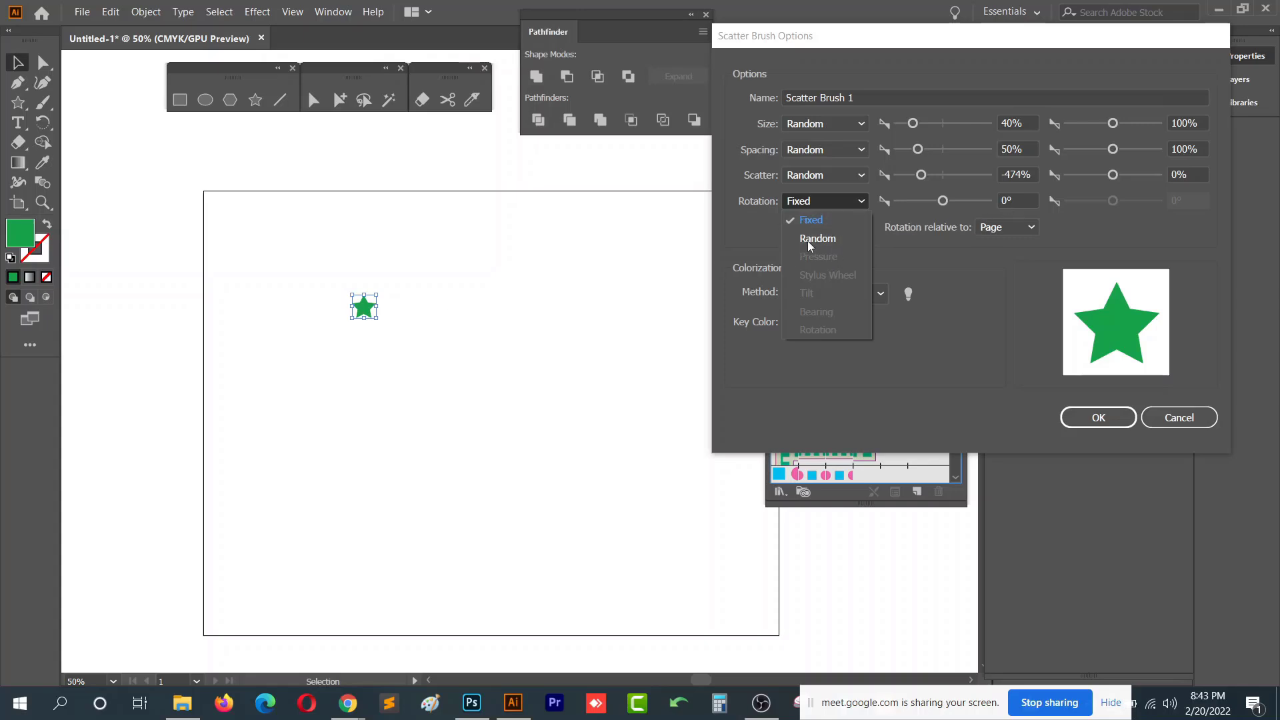
left_click(847, 236)
left_click_drag(942, 206, 926, 208)
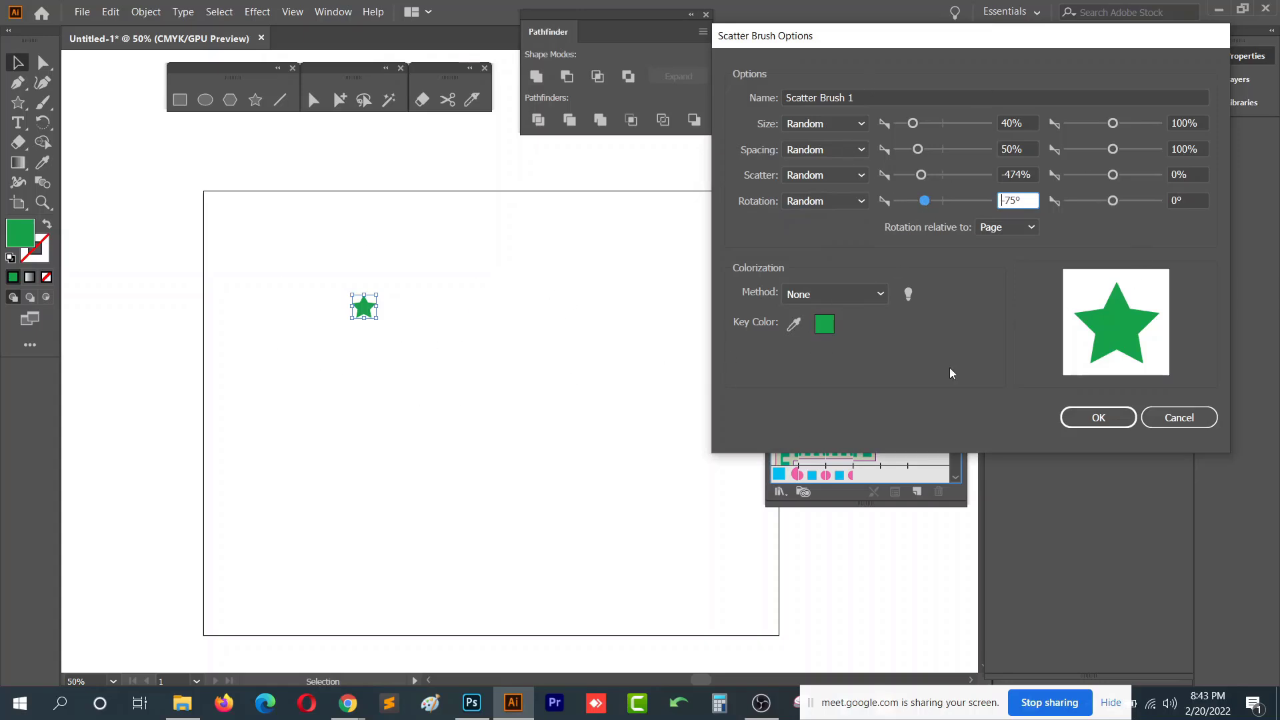
- Confirm the star scatter brush and apply it to the selected star
left_click(1109, 425)
left_click(786, 107)
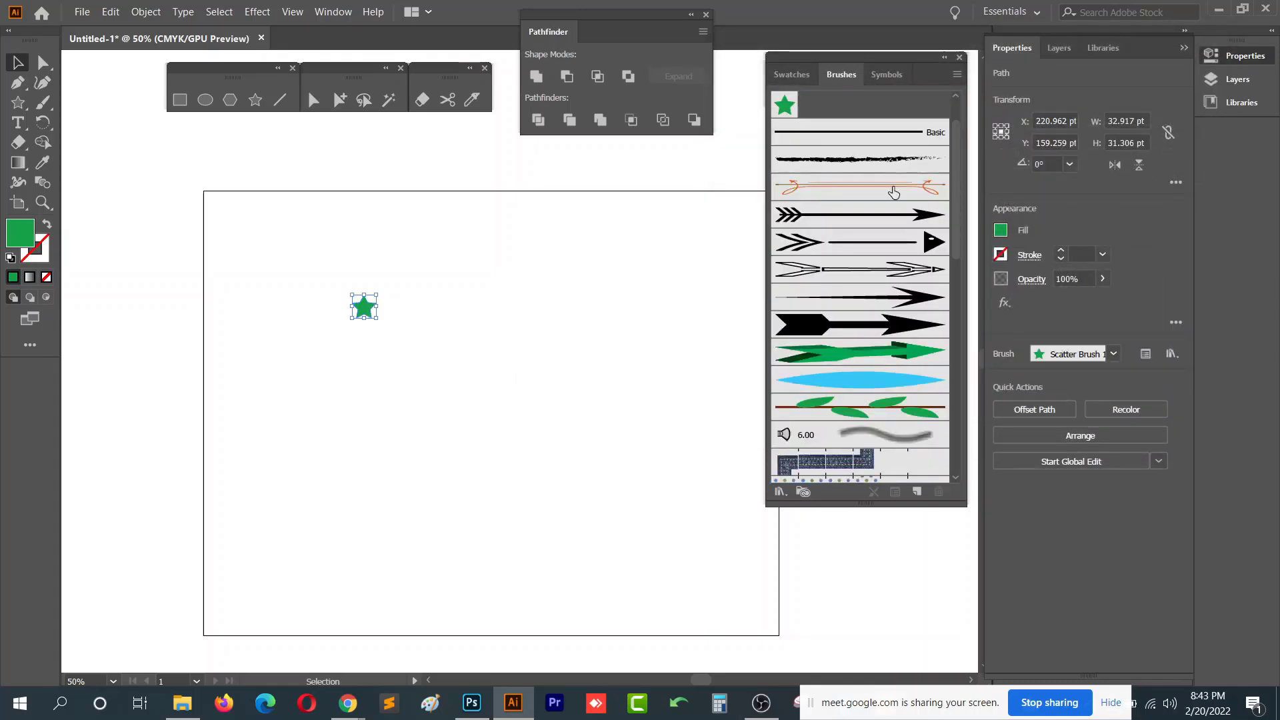
left_click(785, 108)
scroll(439, 334, "up", 1)
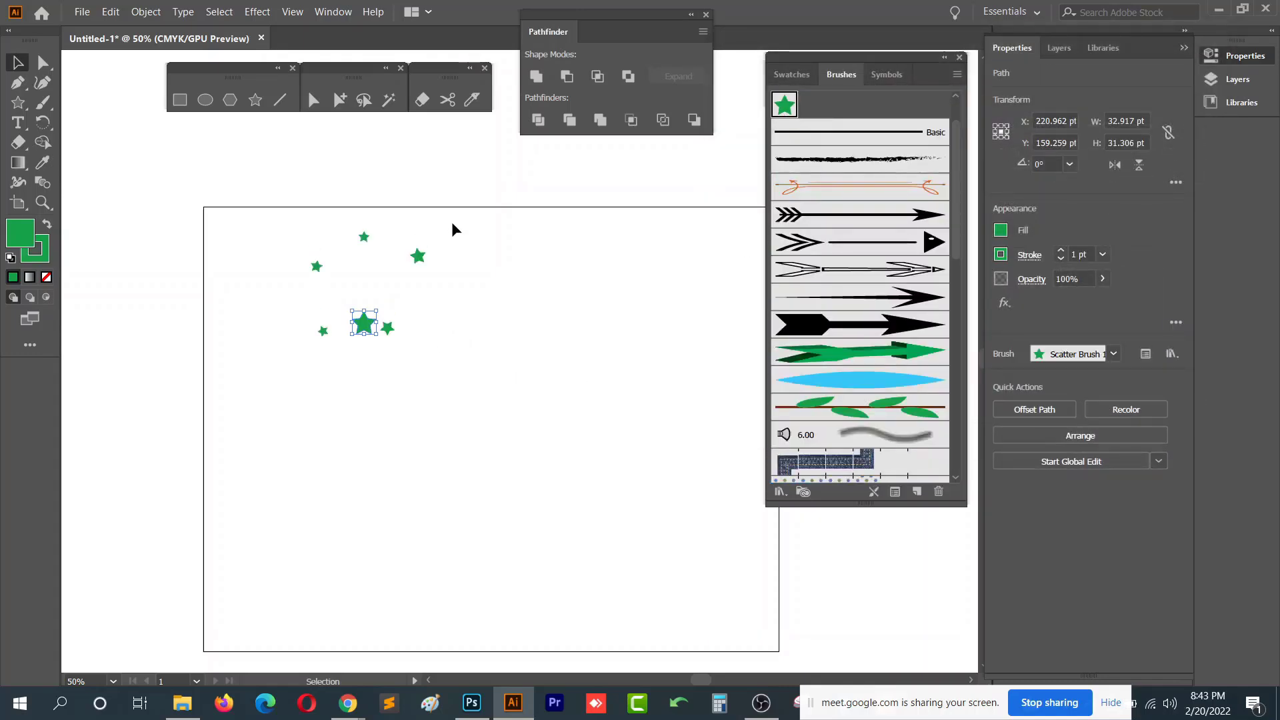
- Delete the star and paint a stroke of scattered stars with the new scatter brush
left_click_drag(460, 208, 239, 421)
key("Delete")
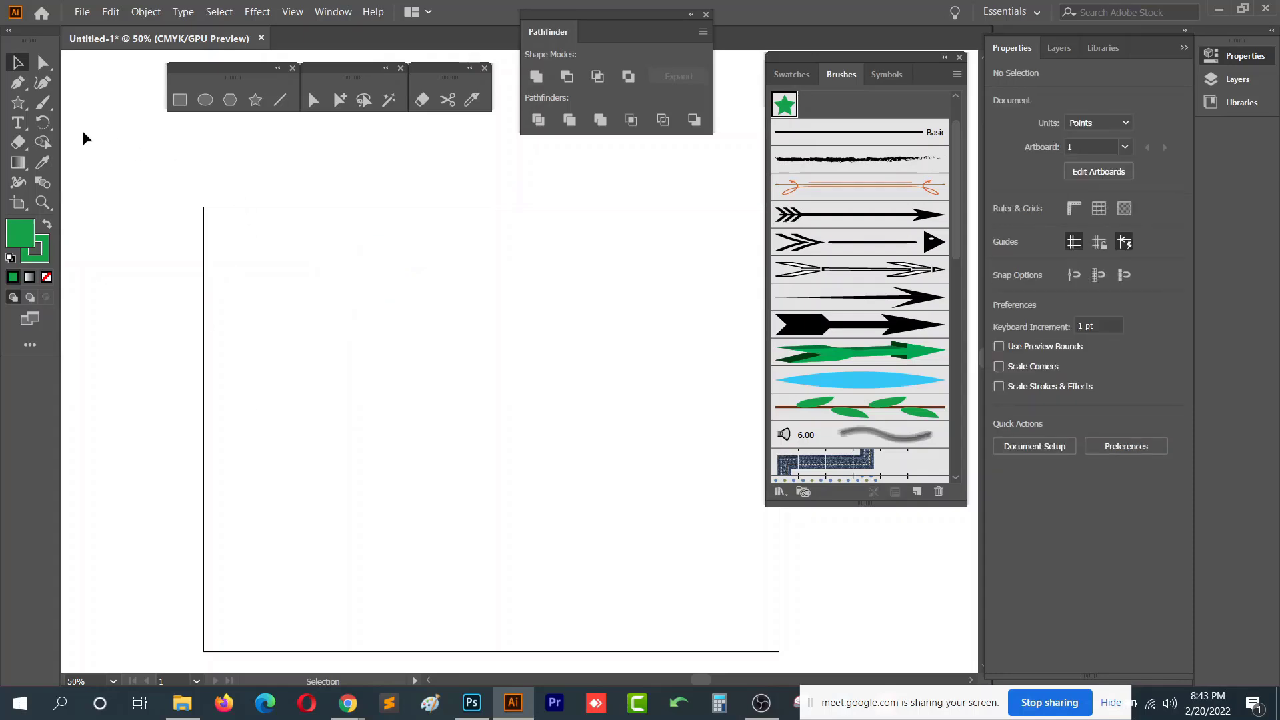
left_click(42, 102)
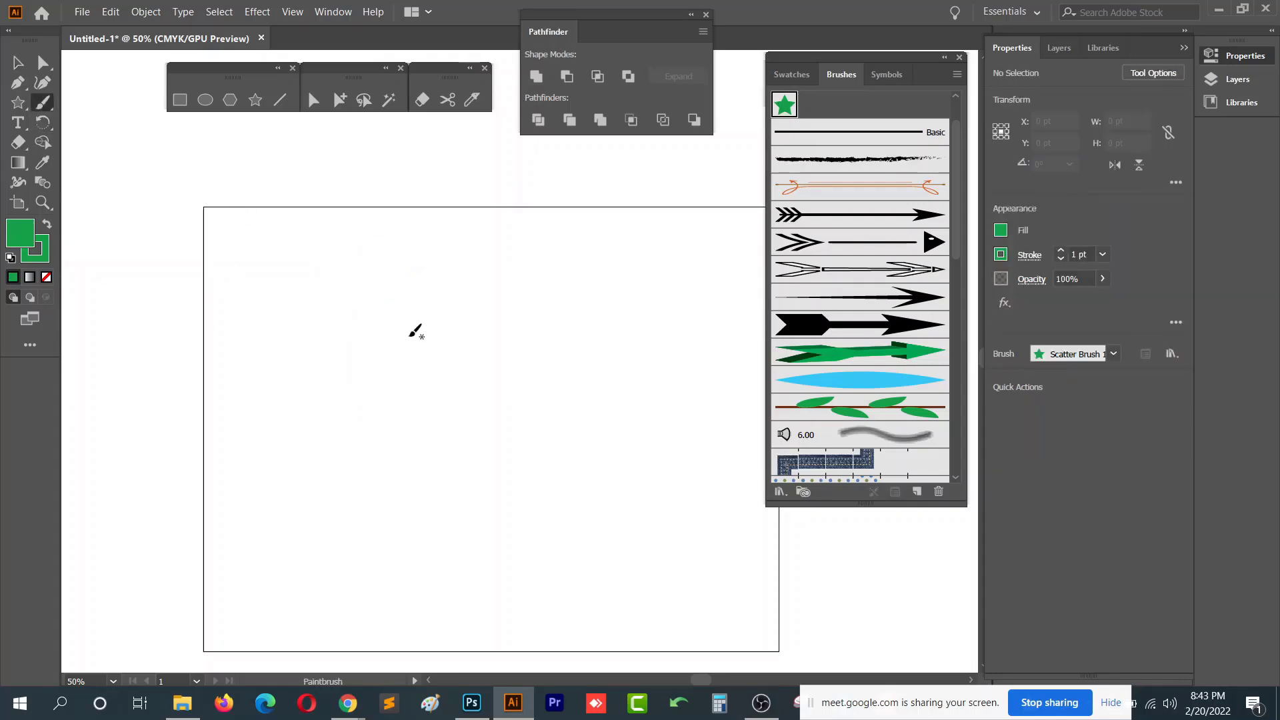
left_click_drag(287, 372, 494, 363)
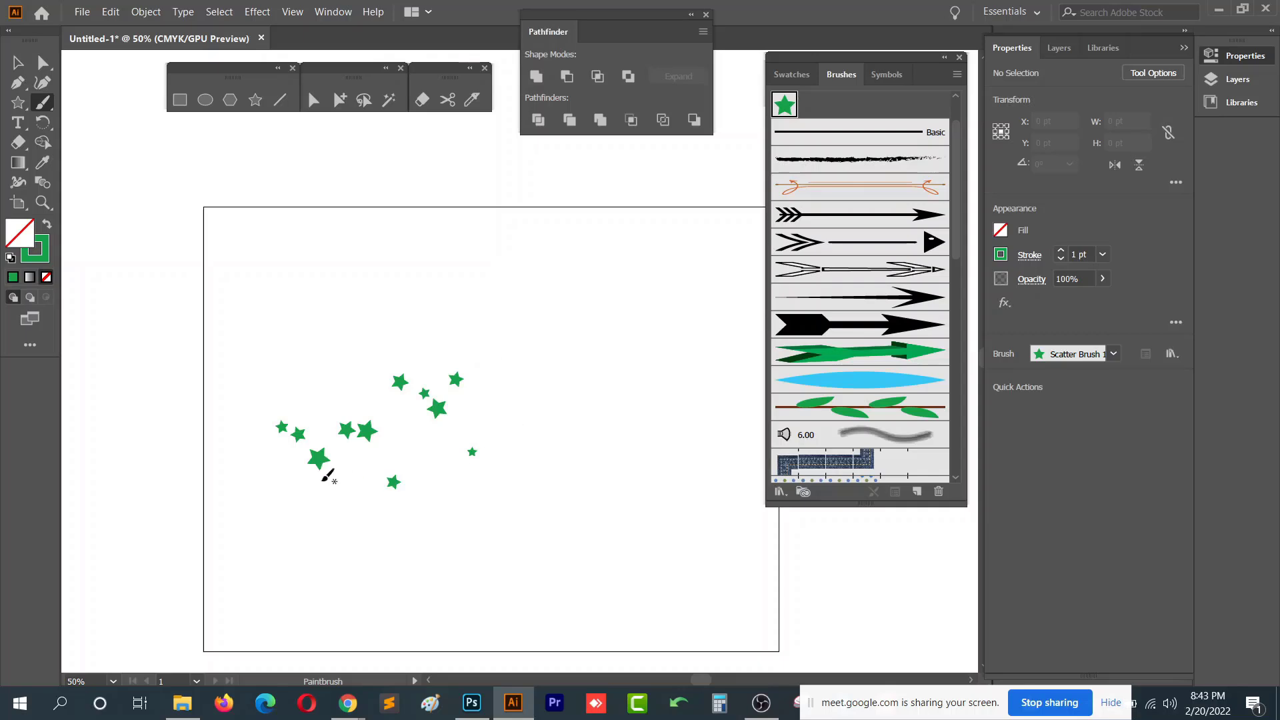
- Set the star scatter brush's Rotation to Fixed at 0° and apply the change to existing strokes
scroll(277, 477, "up", 1)
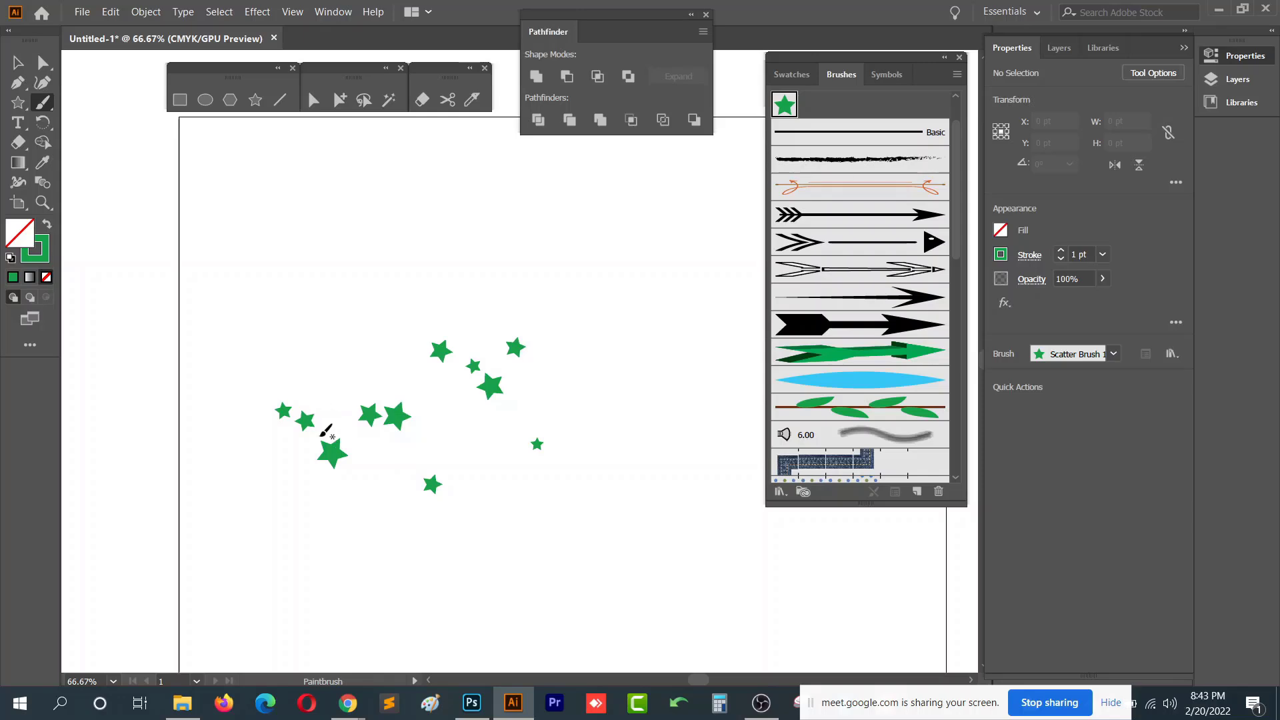
double_click(785, 104)
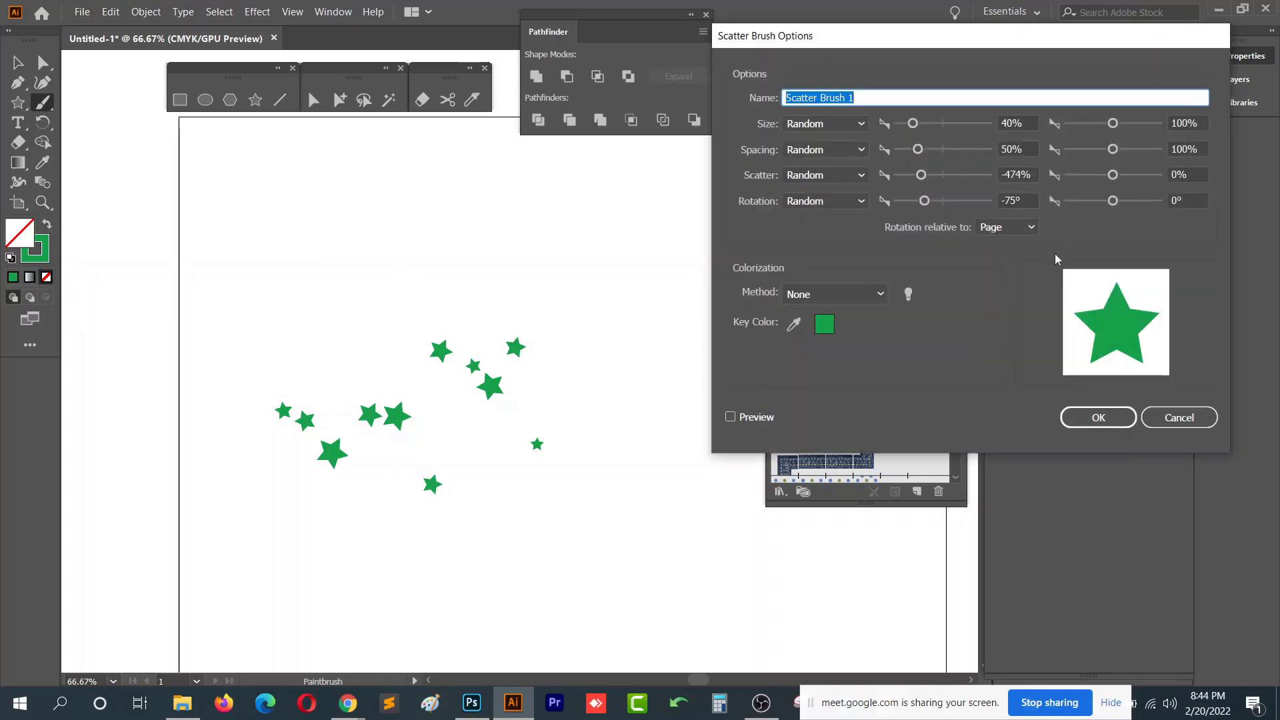
left_click(810, 202)
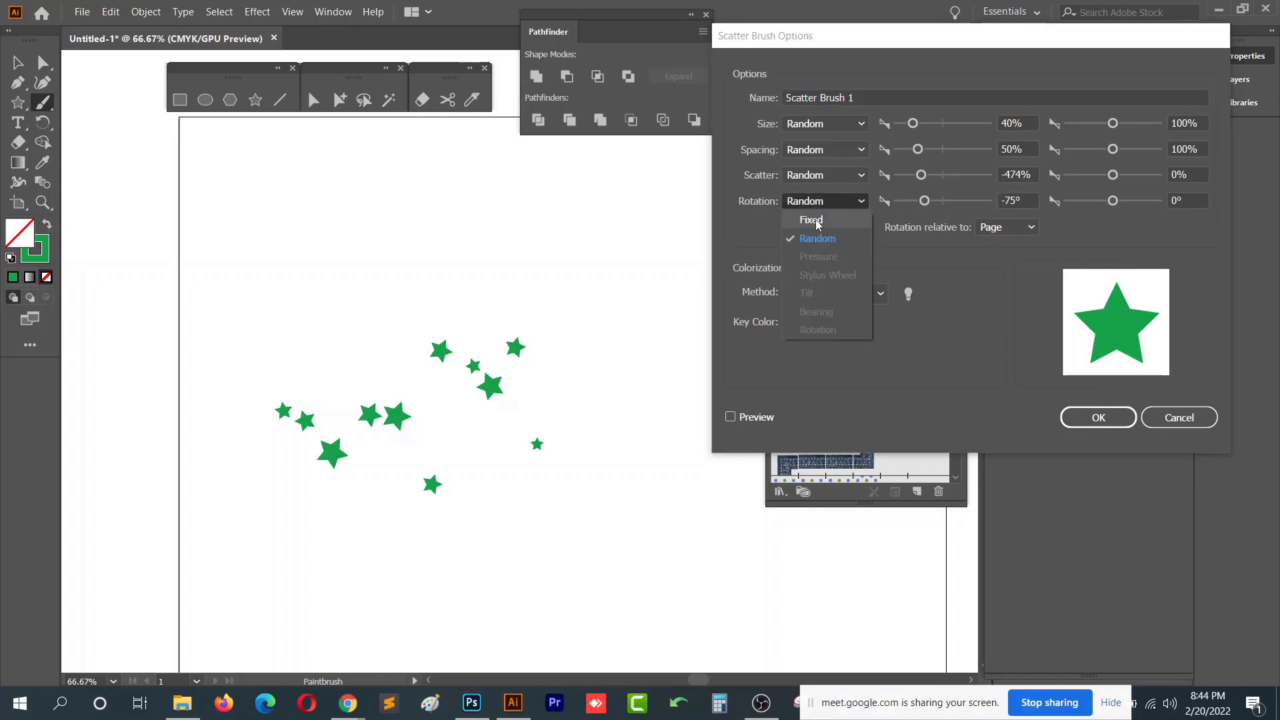
left_click(815, 219)
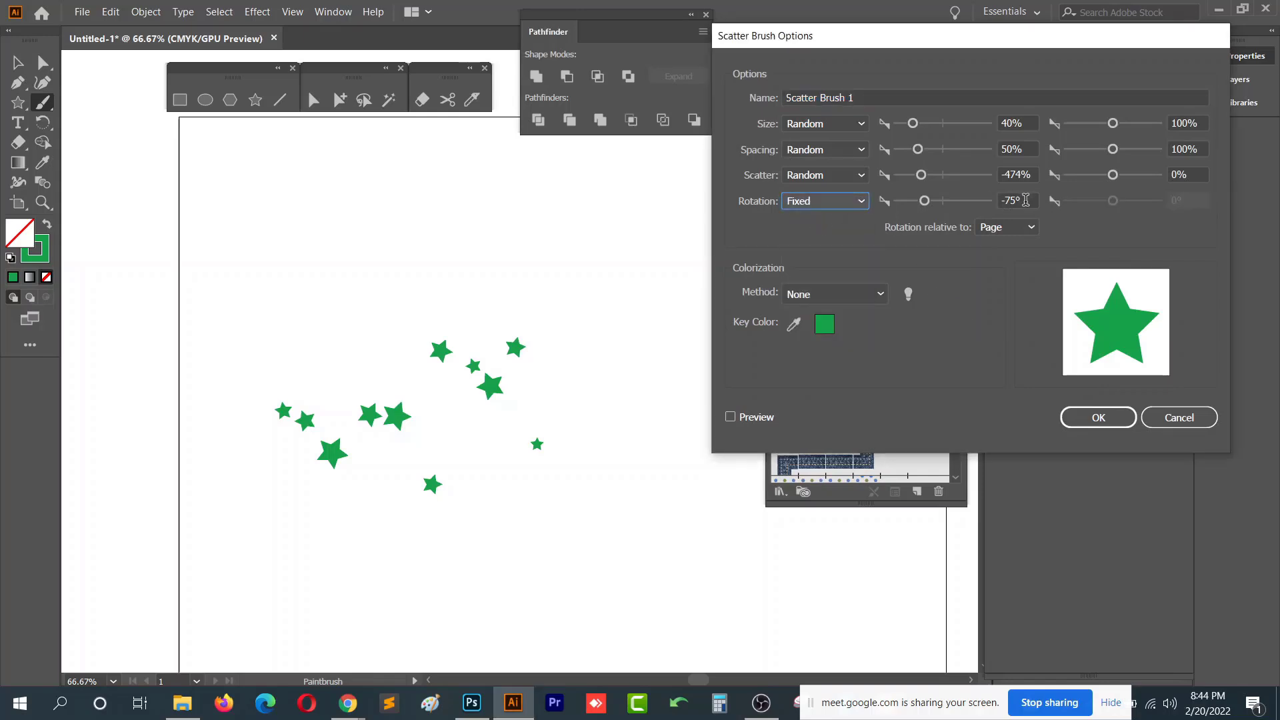
left_click(1026, 200)
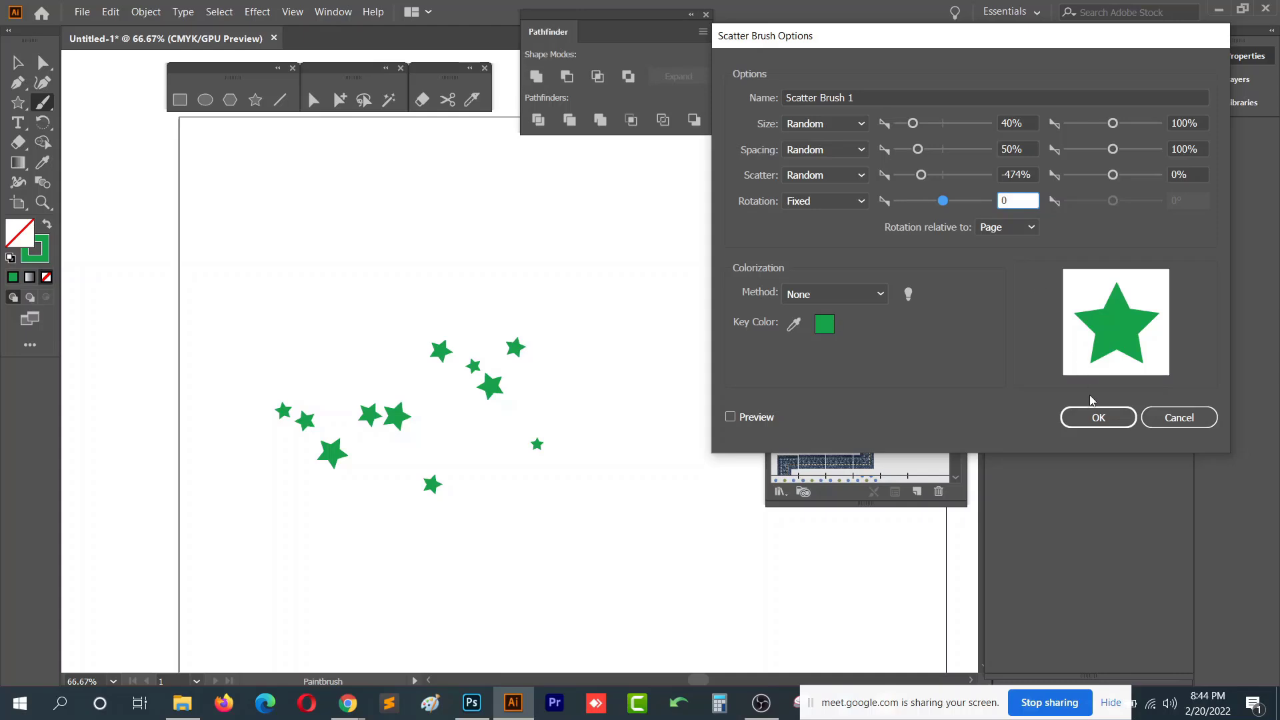
left_click(1098, 417)
left_click(645, 372)
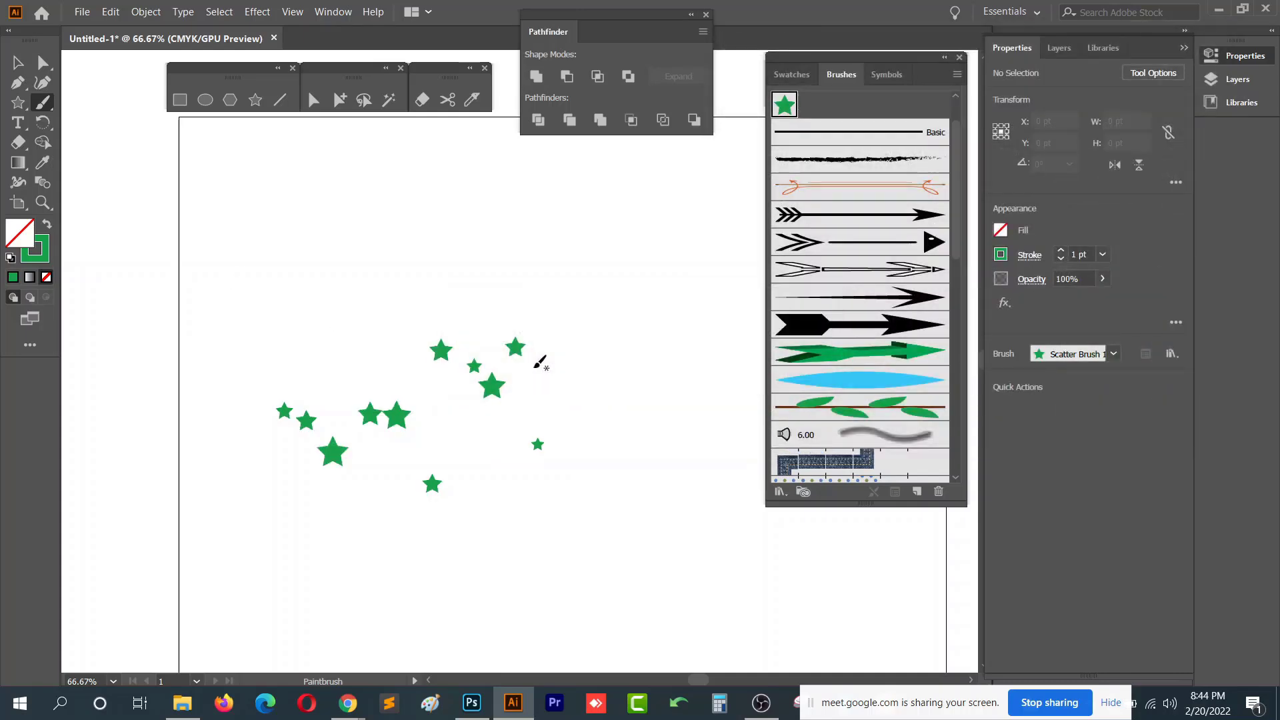
- Set the scatter brush's Size to Fixed and apply the change to existing strokes
double_click(784, 104)
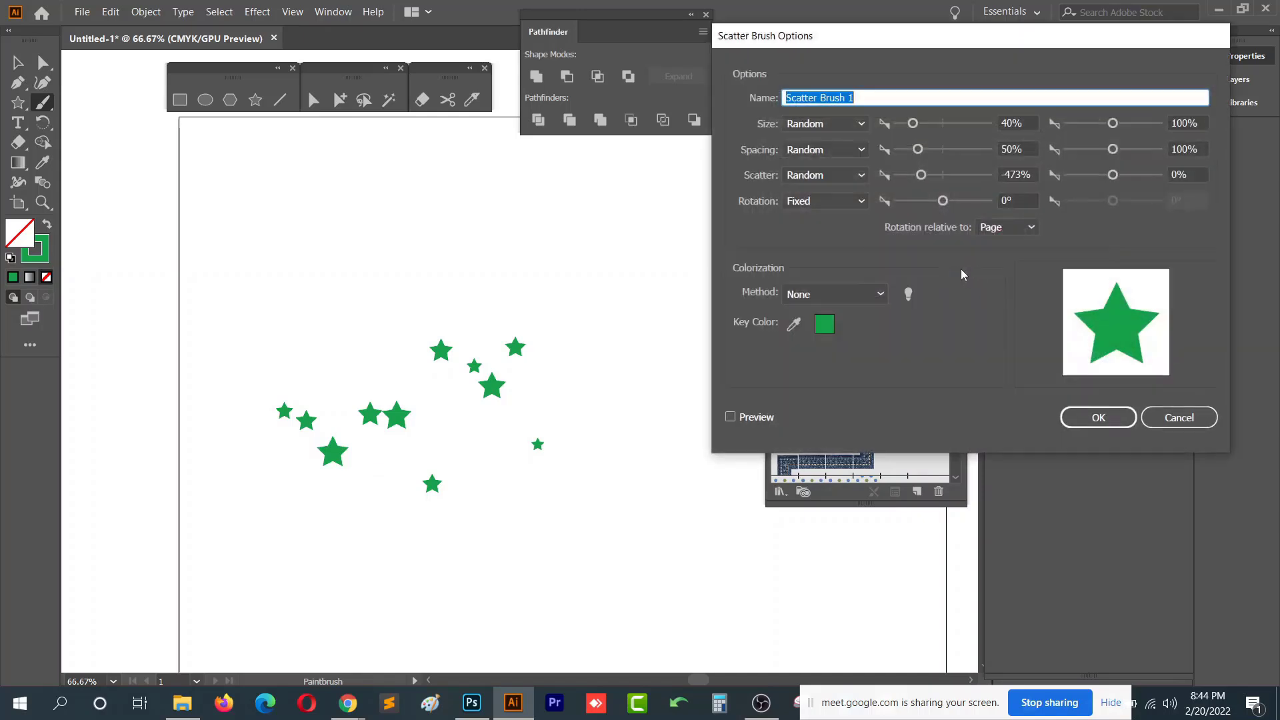
left_click(811, 176)
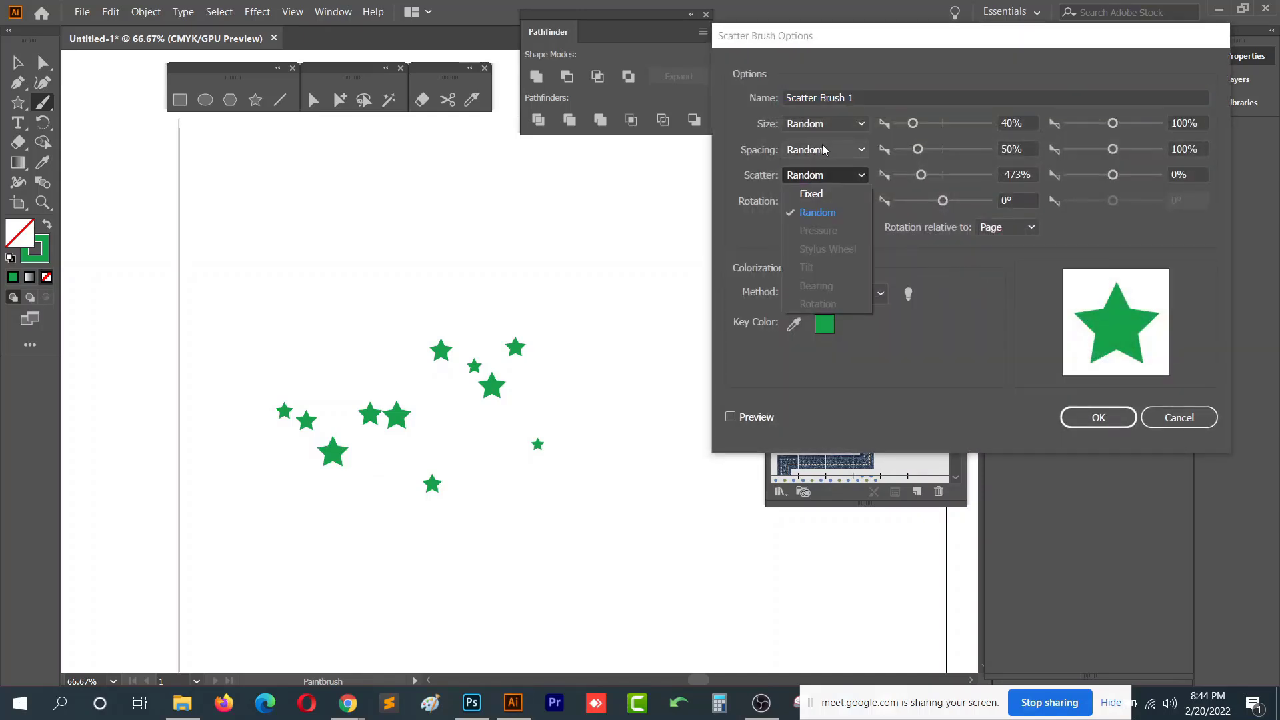
left_click(822, 123)
left_click(826, 120)
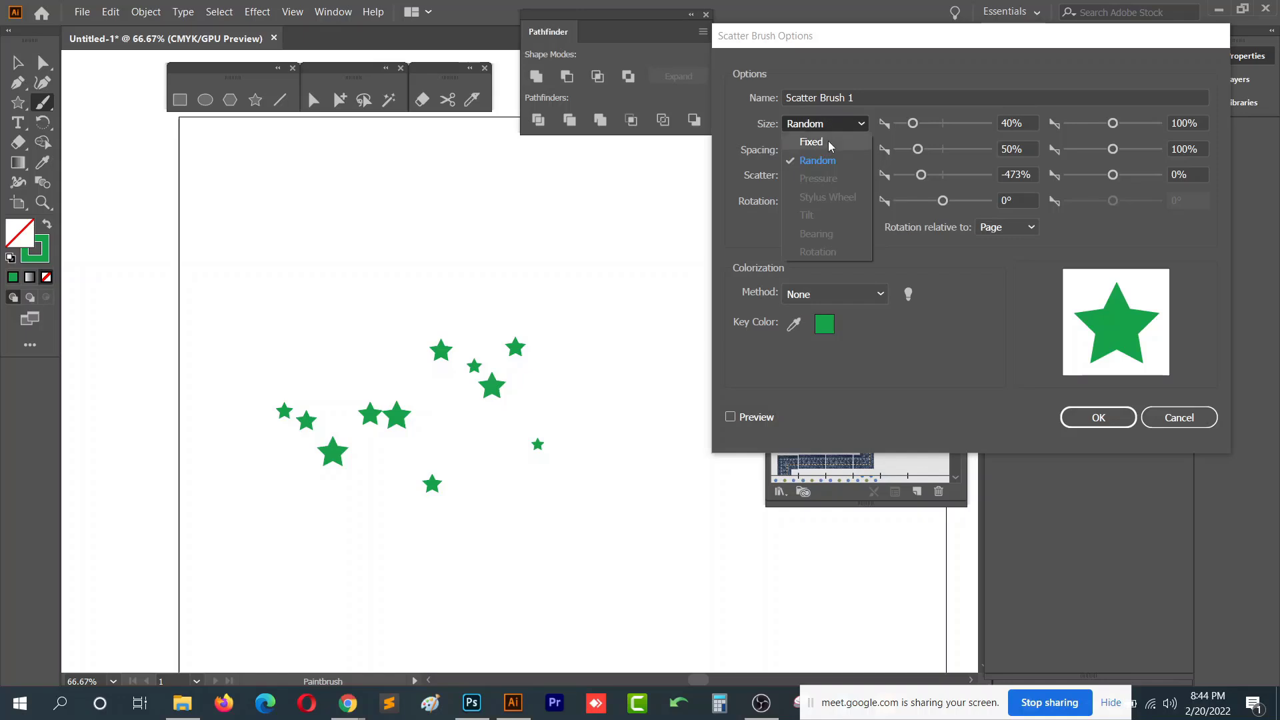
left_click(828, 141)
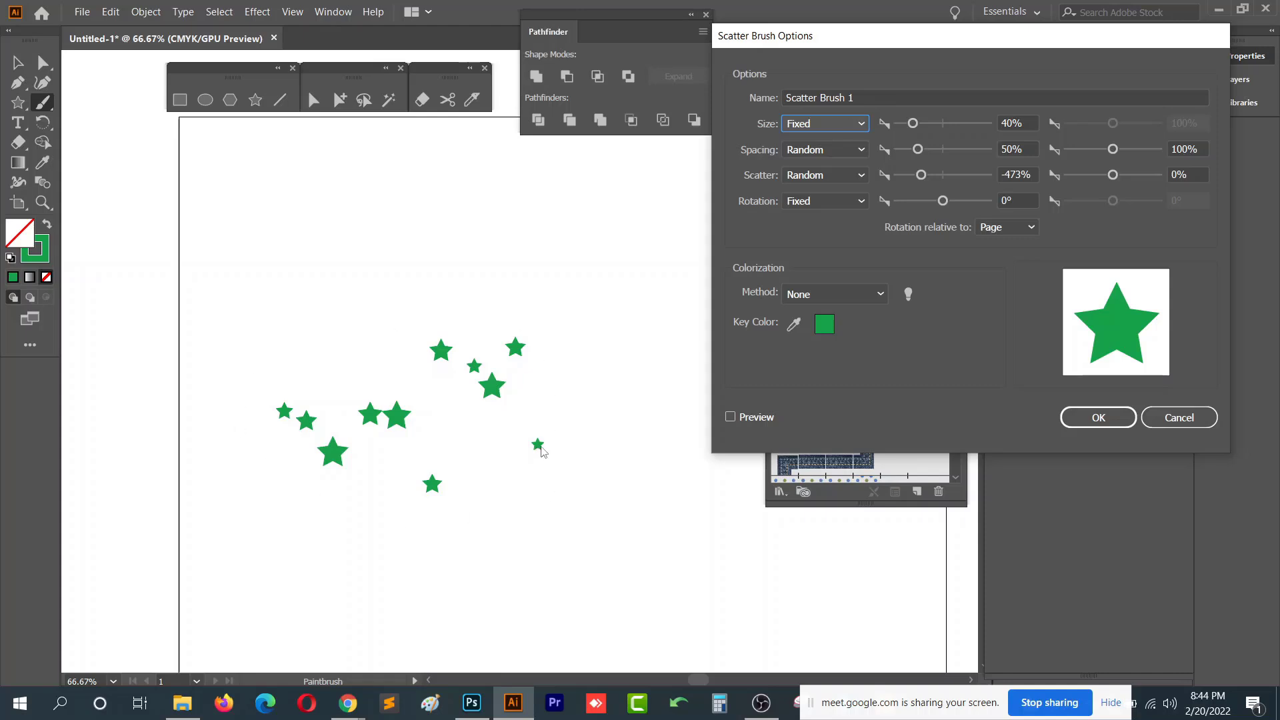
left_click(1088, 421)
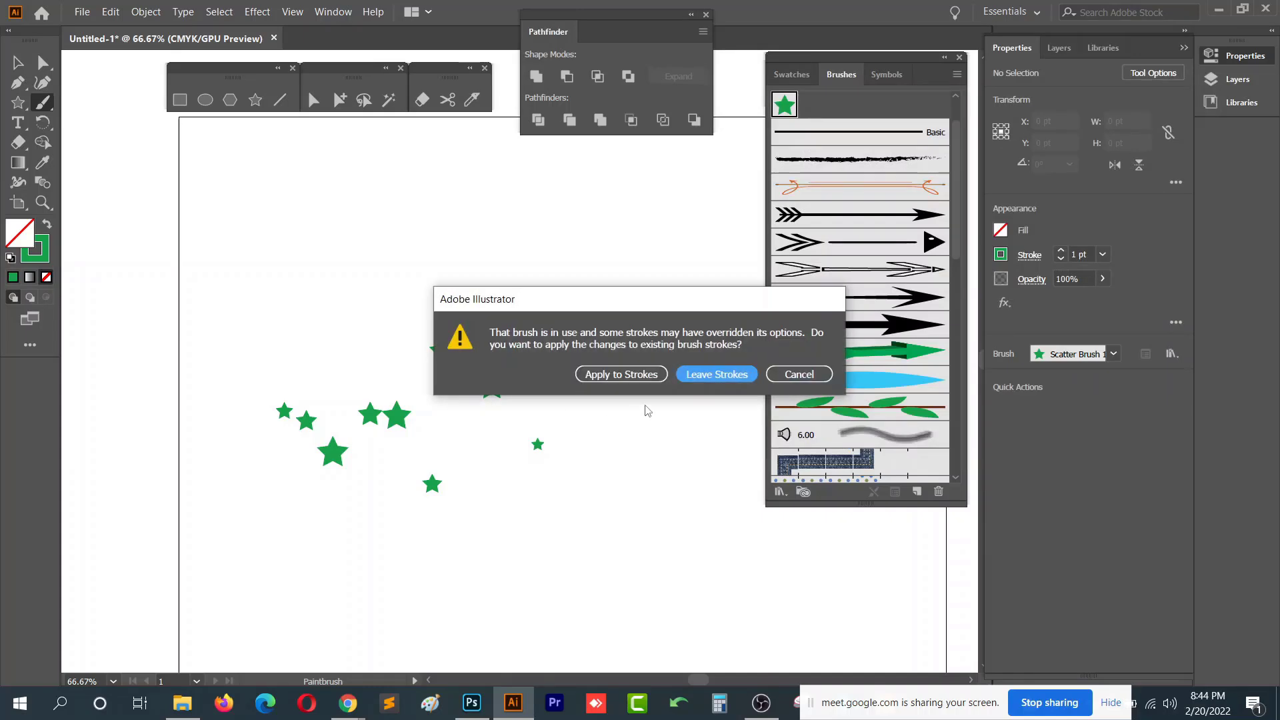
left_click(647, 378)
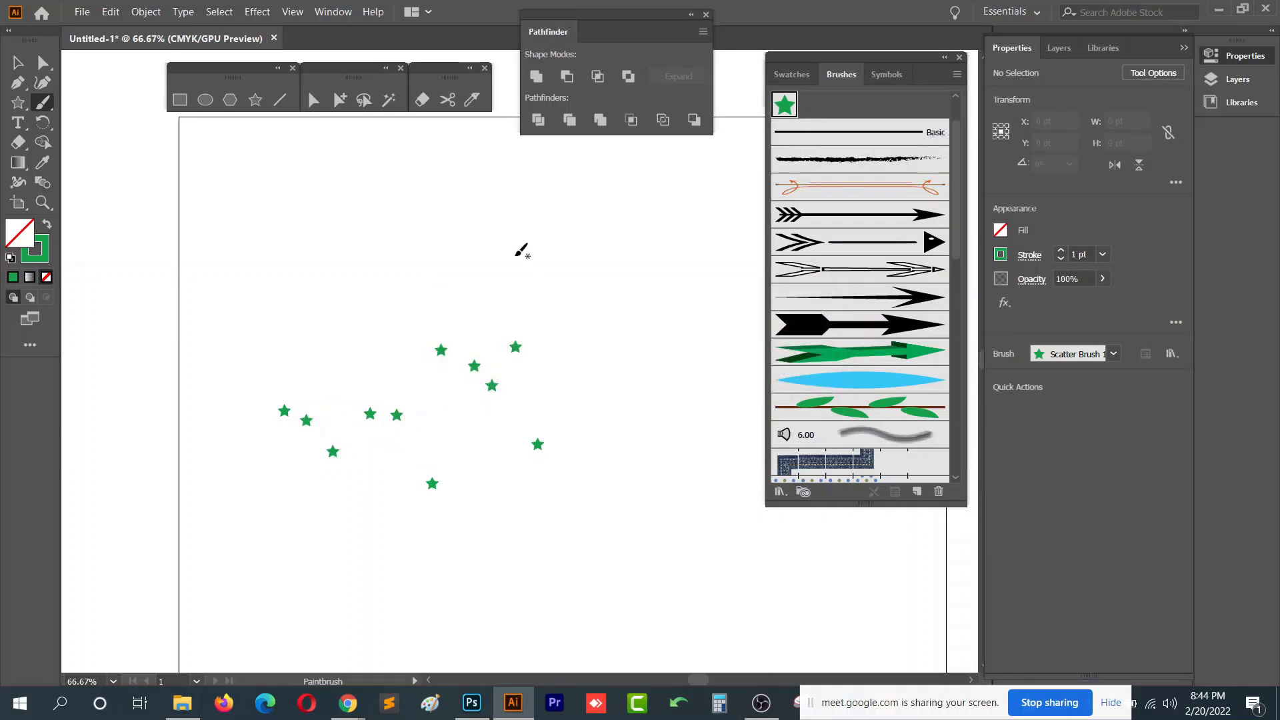
- Paint two strokes with the scatter brush and undo both
left_click_drag(387, 228, 591, 297)
mouse_move(442, 193)
left_mouse_down()
mouse_move(536, 407)
mouse_move(524, 500)
left_mouse_up()
key("ctrl+z")
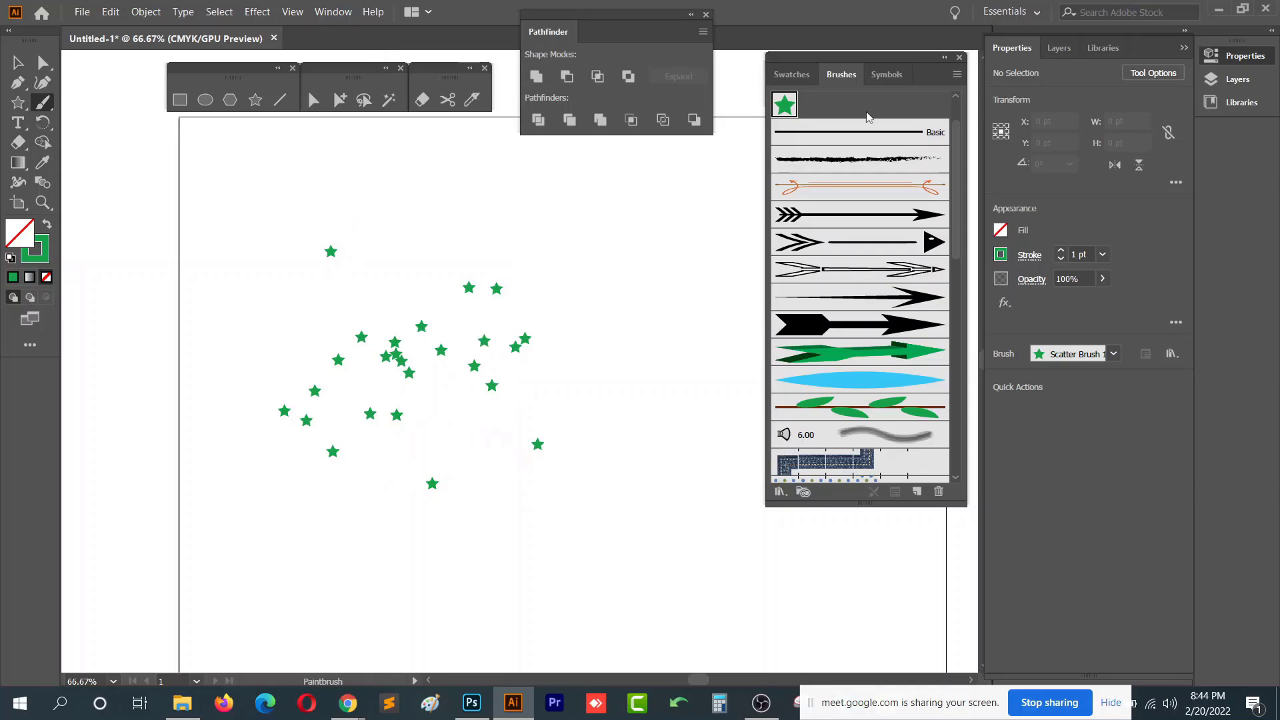
key("ctrl+z")
- Set the brush's Size and Rotation back to Random, adjust the rotation range, and leave existing strokes unchanged
double_click(785, 105)
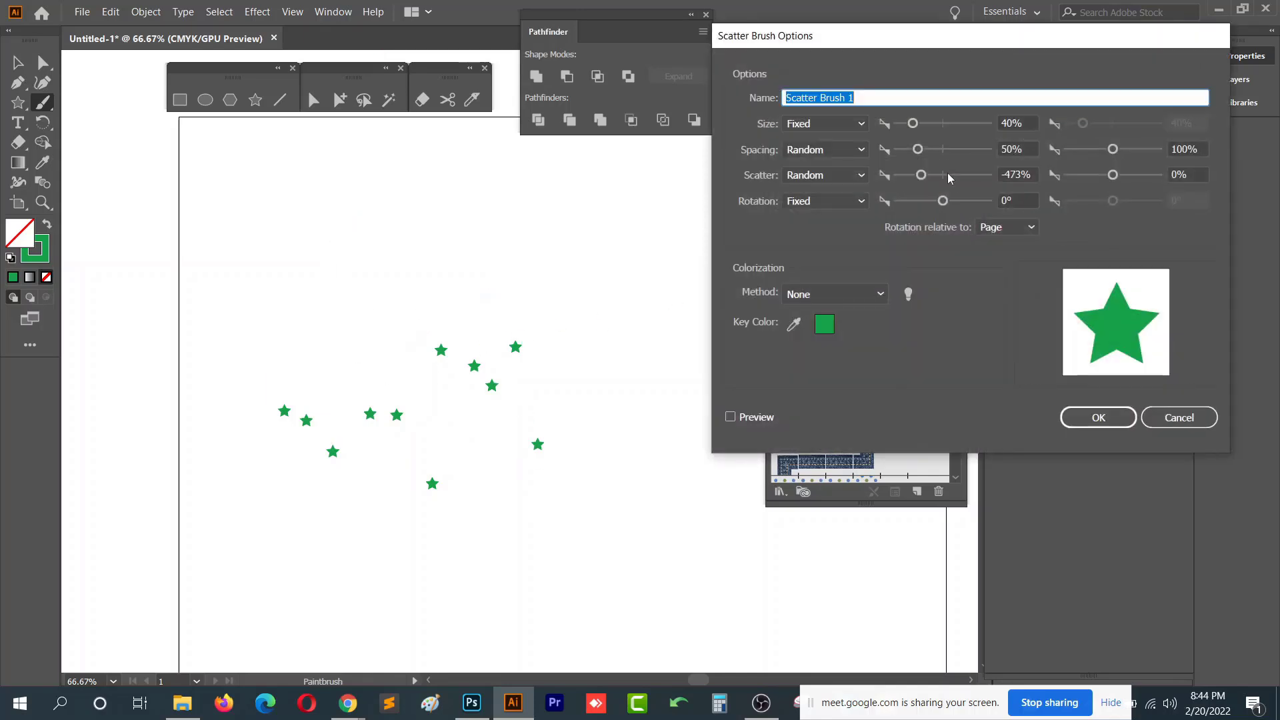
left_click(827, 123)
left_click(822, 161)
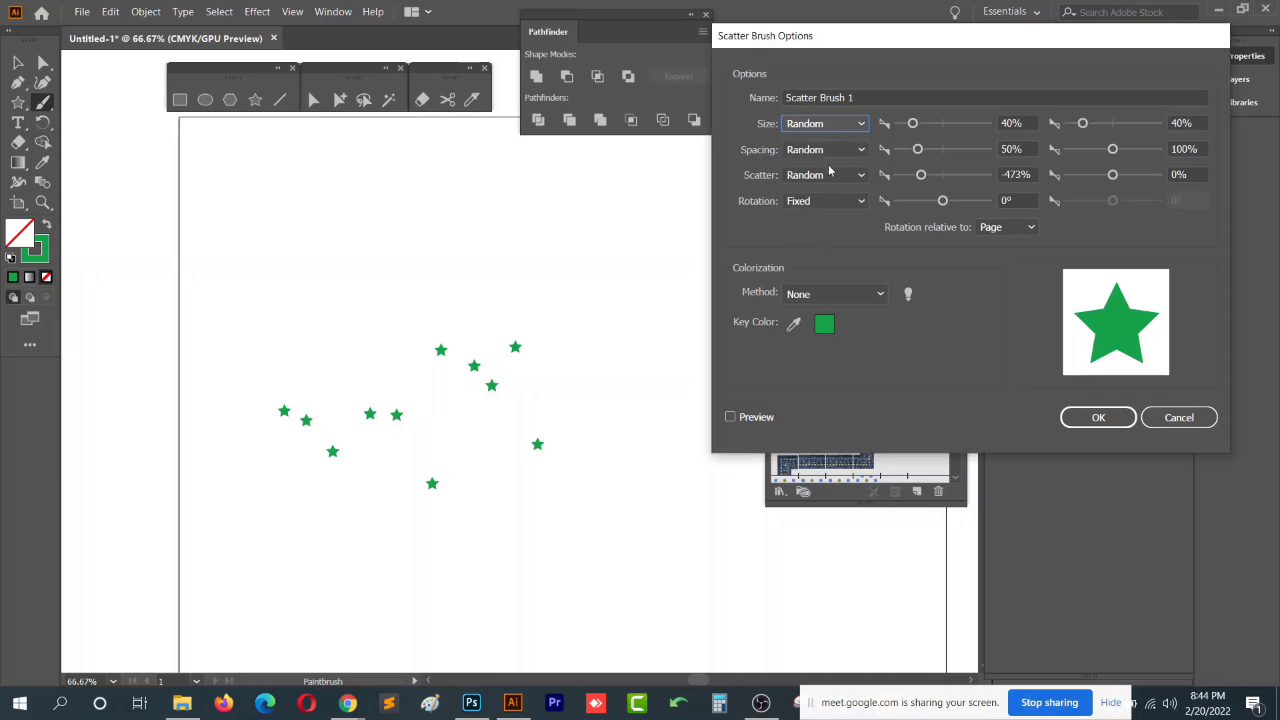
left_click(830, 200)
left_click(818, 238)
left_click_drag(942, 201, 923, 201)
left_click(1097, 417)
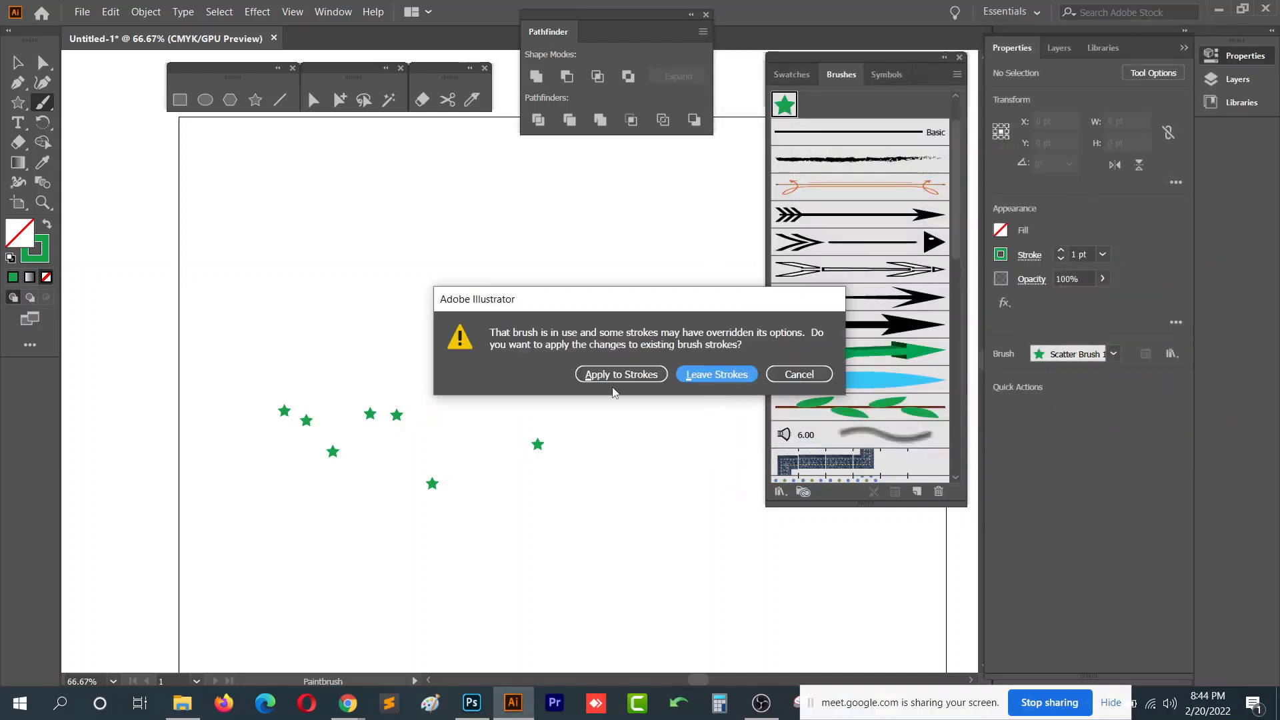
key("Return")
- Paint several strokes of scattered stars across the artboard with the updated scatter brush
mouse_move(240, 341)
left_mouse_down()
mouse_move(445, 235)
mouse_move(467, 188)
left_mouse_up()
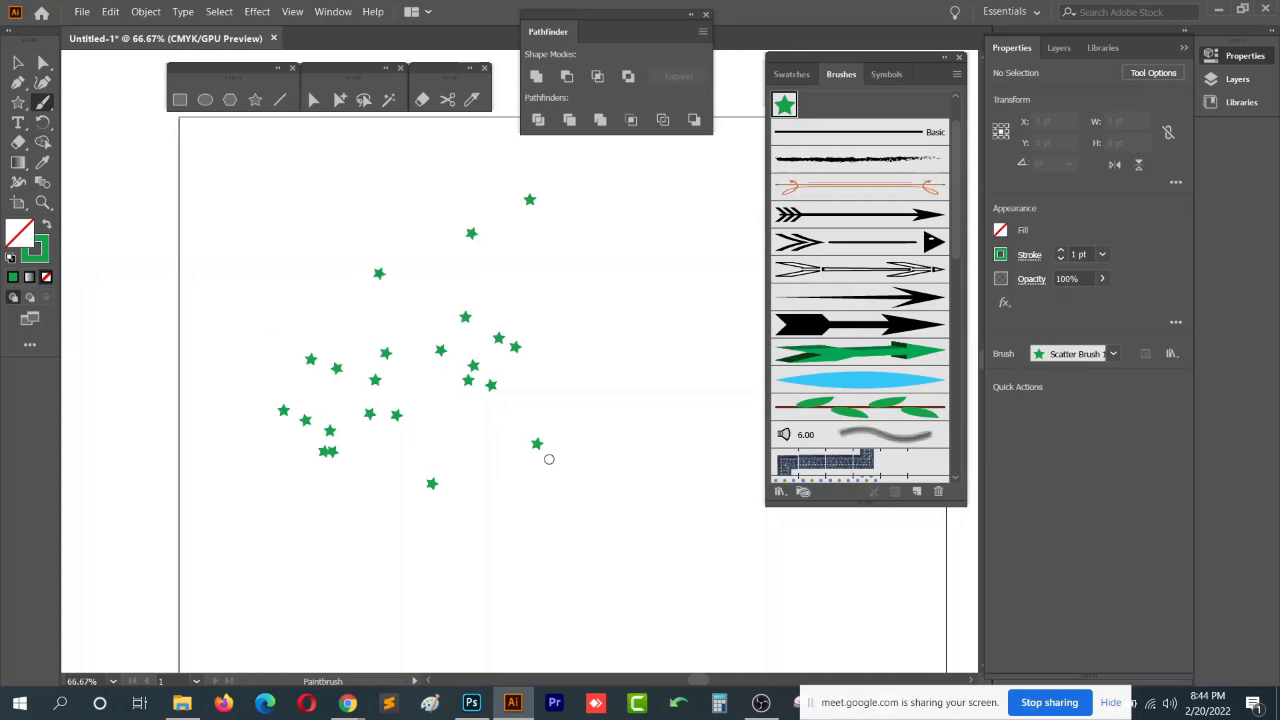
scroll(551, 459, "down", 3)
left_click_drag(612, 460, 392, 302)
mouse_move(486, 200)
left_mouse_down()
mouse_move(292, 403)
mouse_move(319, 409)
left_mouse_up()
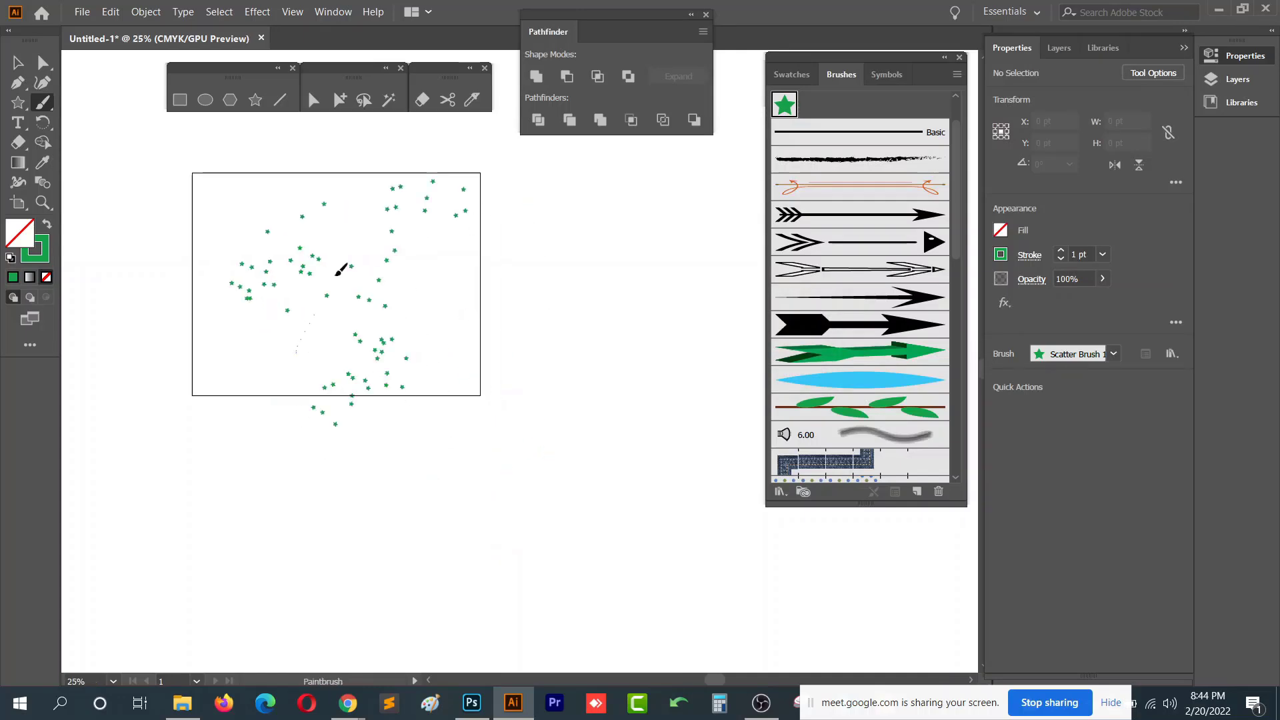
- Select all the star strokes and remove them to clear the artboard
key("v")
scroll(450, 319, "up", 2)
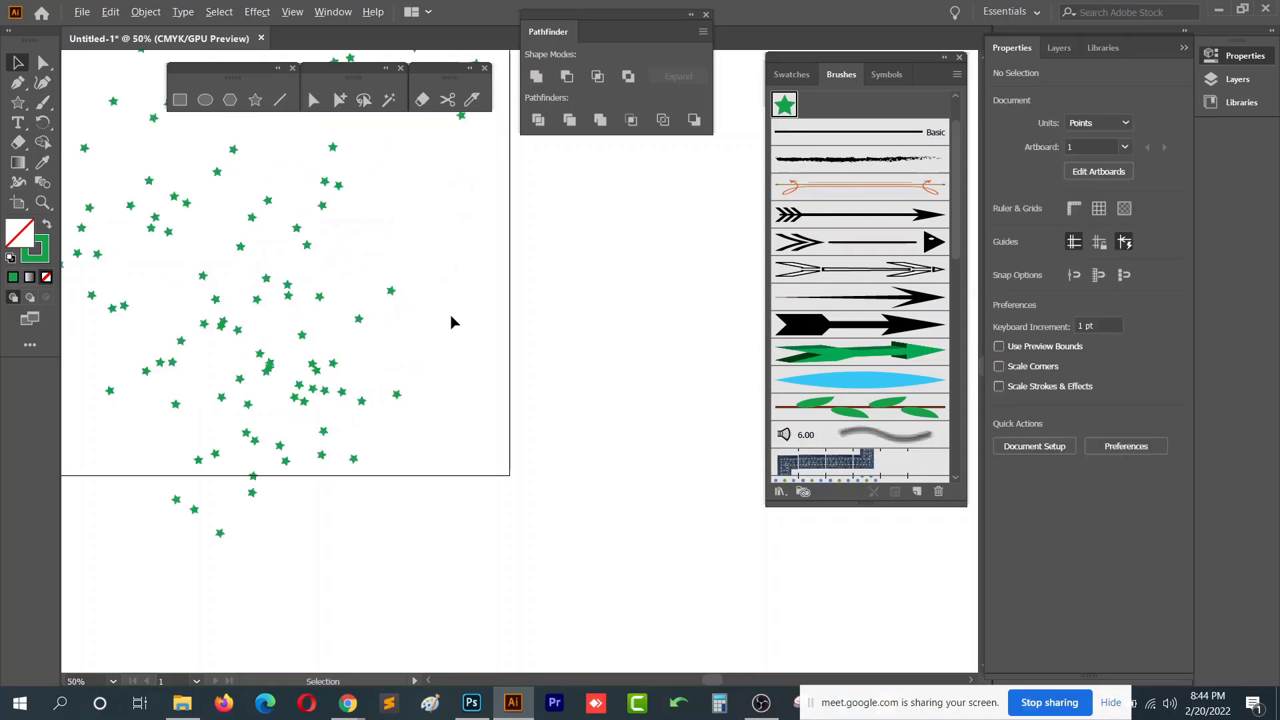
left_click_drag(574, 301, 685, 380)
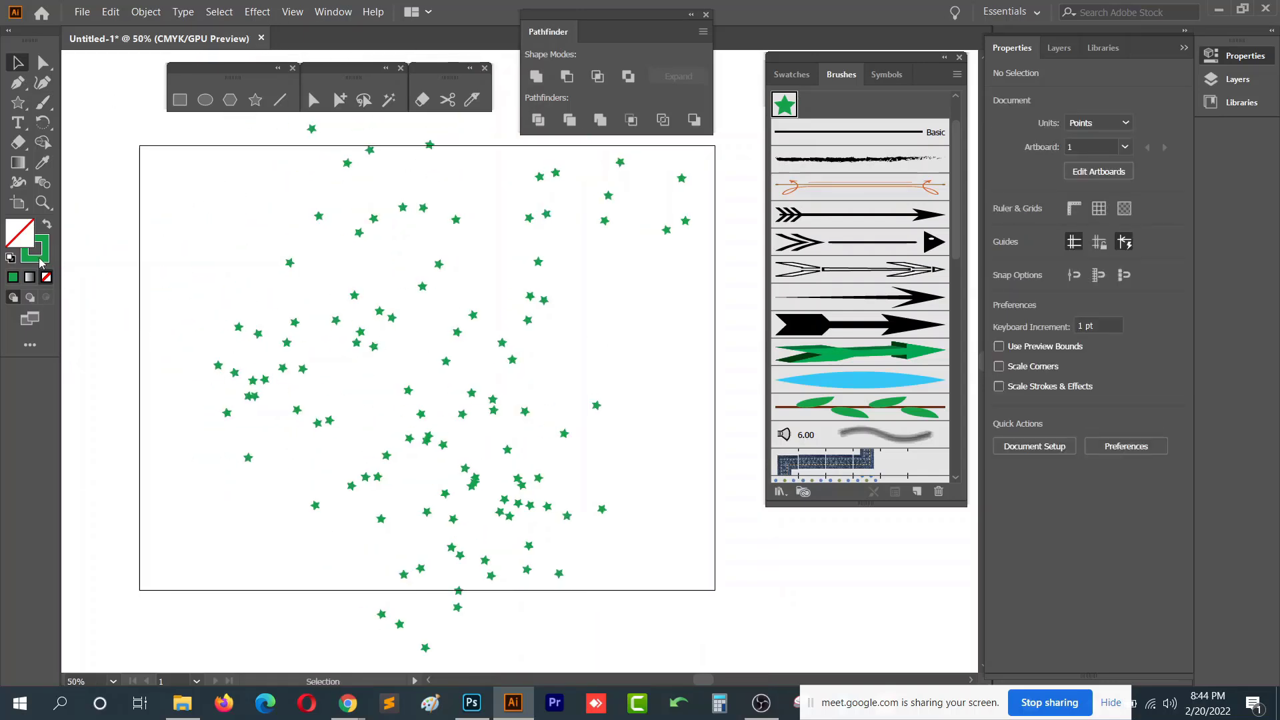
scroll(670, 386, "down", 2)
left_click_drag(717, 220, 434, 534)
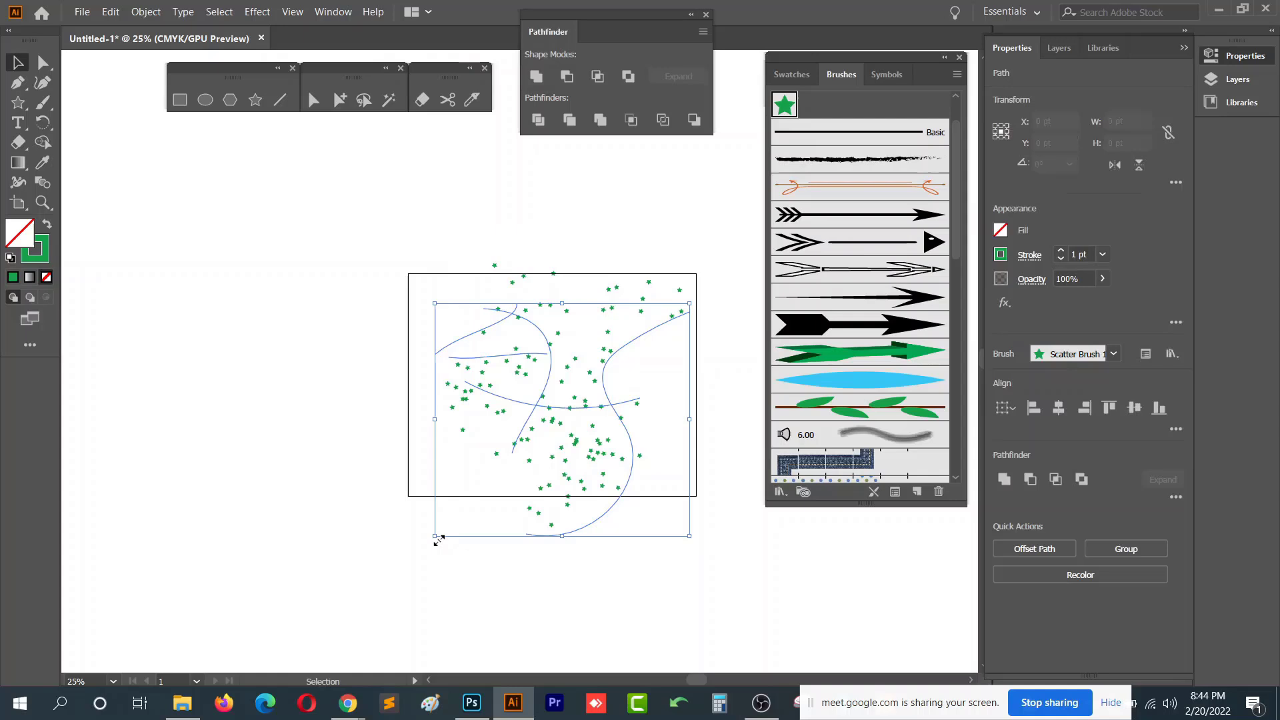
- Create a new Calligraphic brush with angle 133°, roundness 27% and size 19 pt
left_click(918, 493)
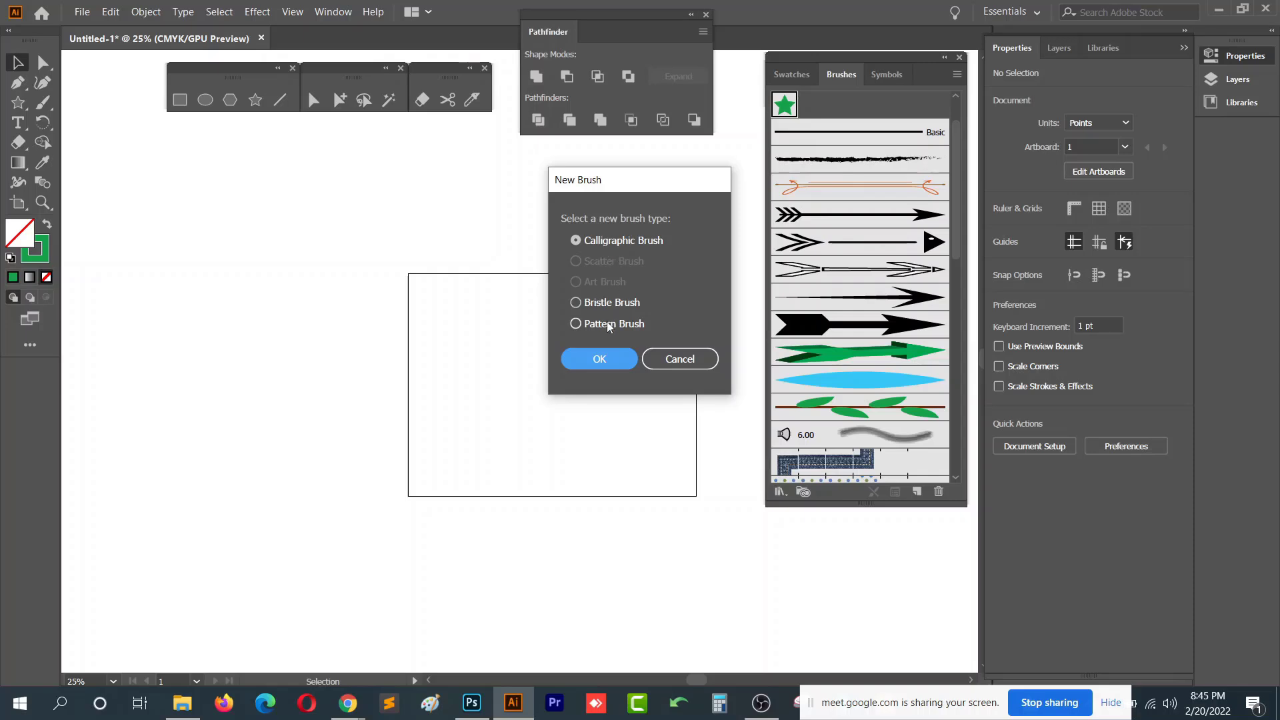
left_click(603, 366)
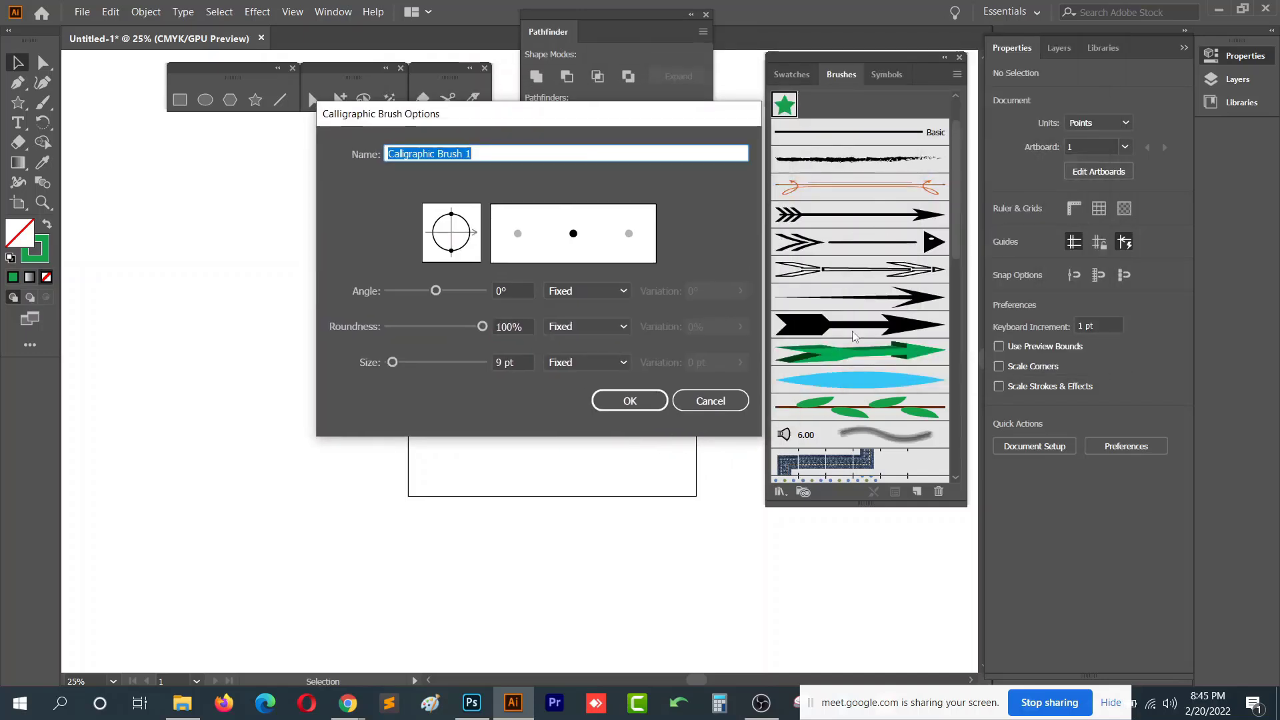
left_click(527, 290)
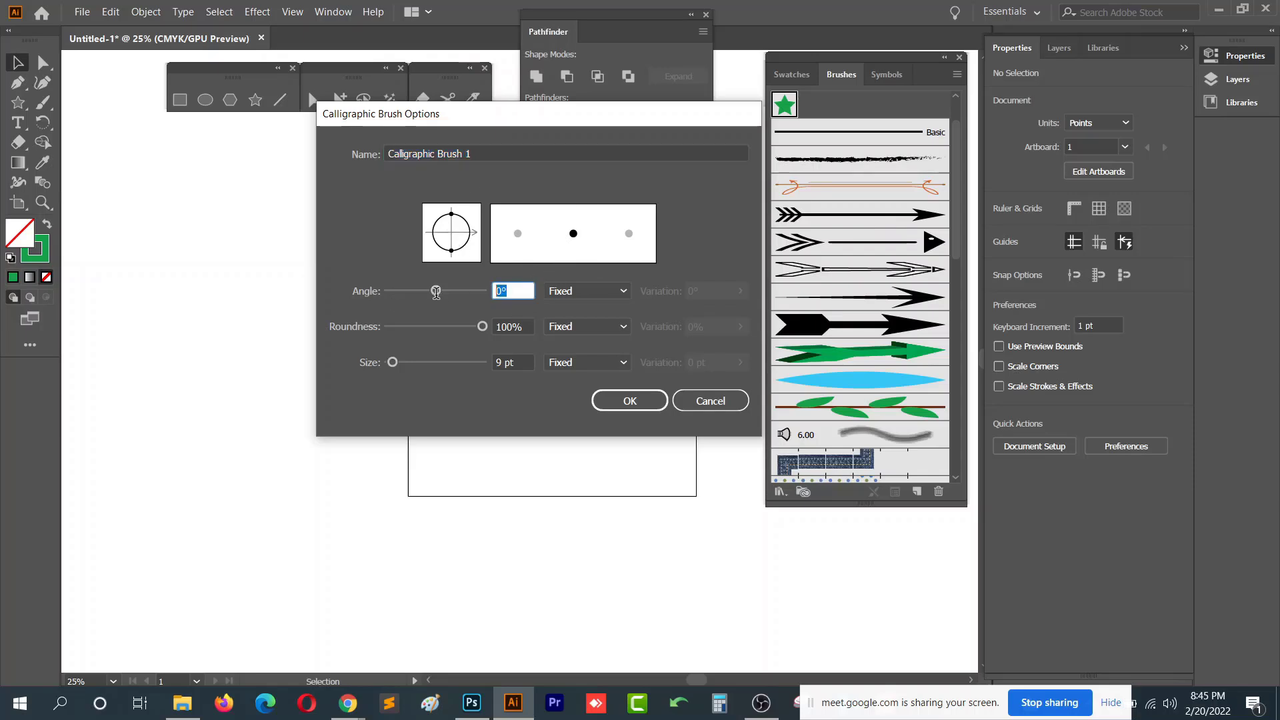
left_click(527, 326)
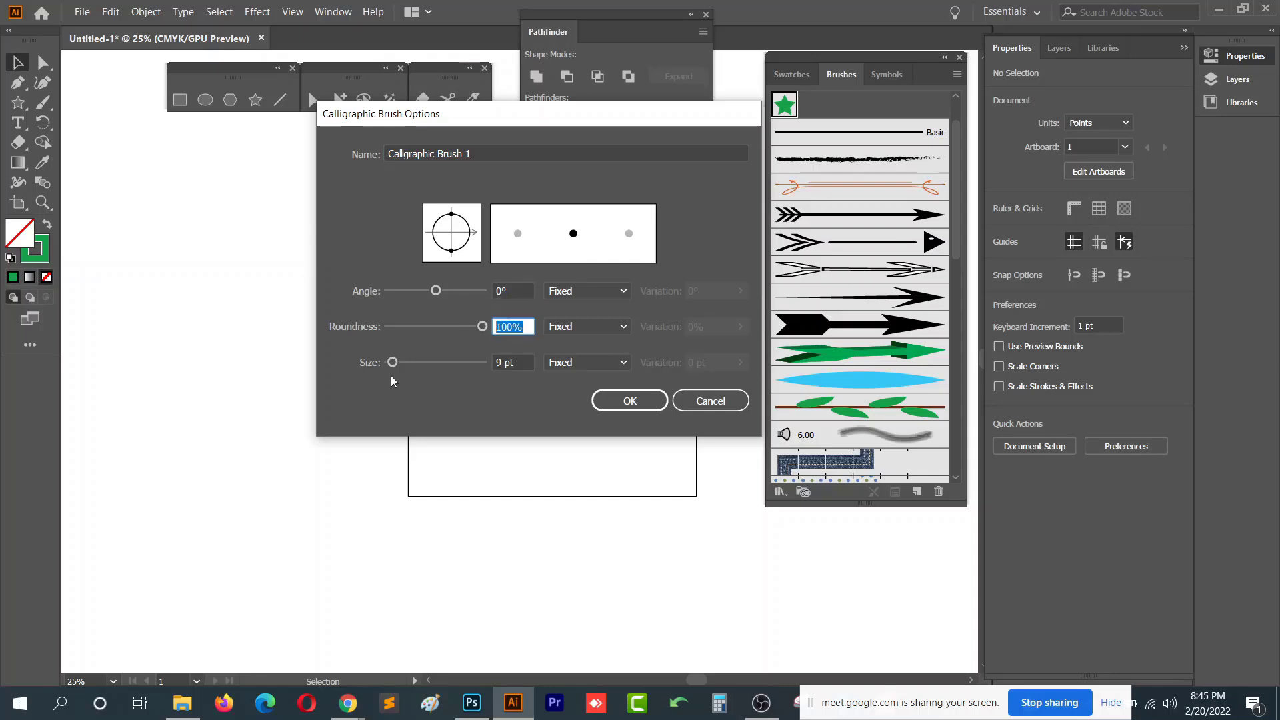
left_click_drag(398, 361, 402, 362)
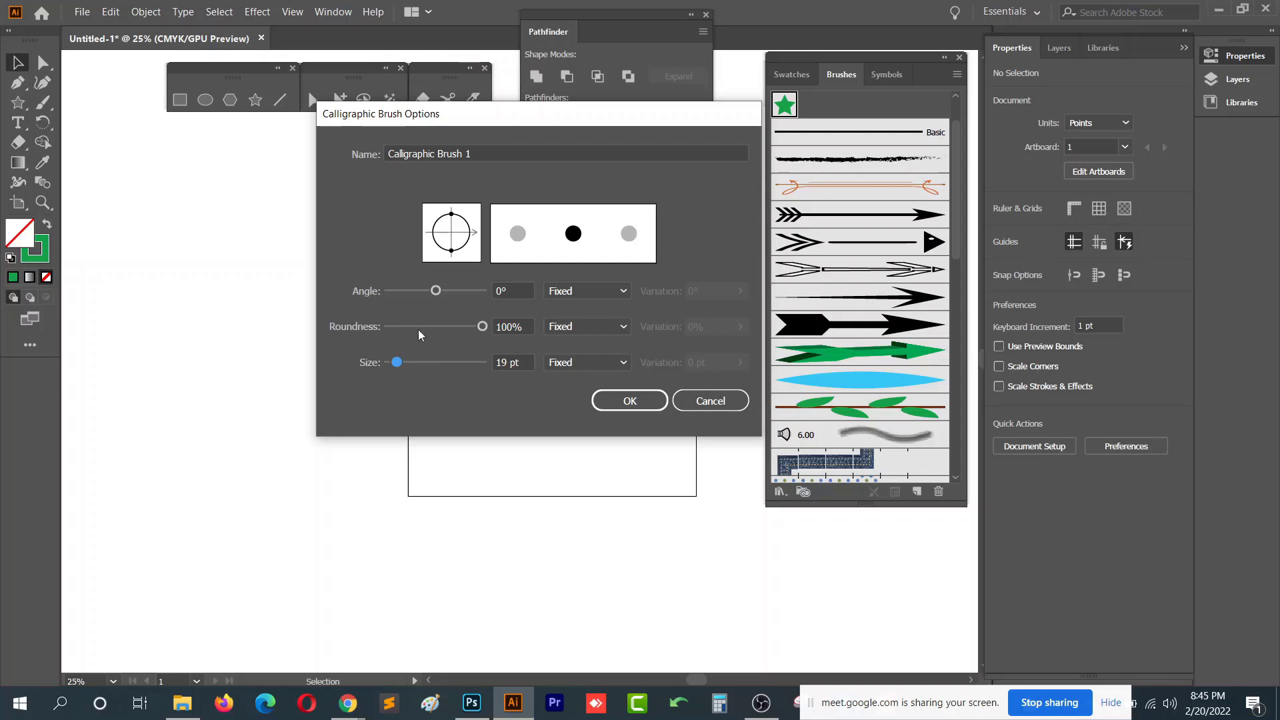
mouse_move(458, 325)
left_mouse_down()
mouse_move(414, 326)
mouse_move(467, 292)
left_mouse_up()
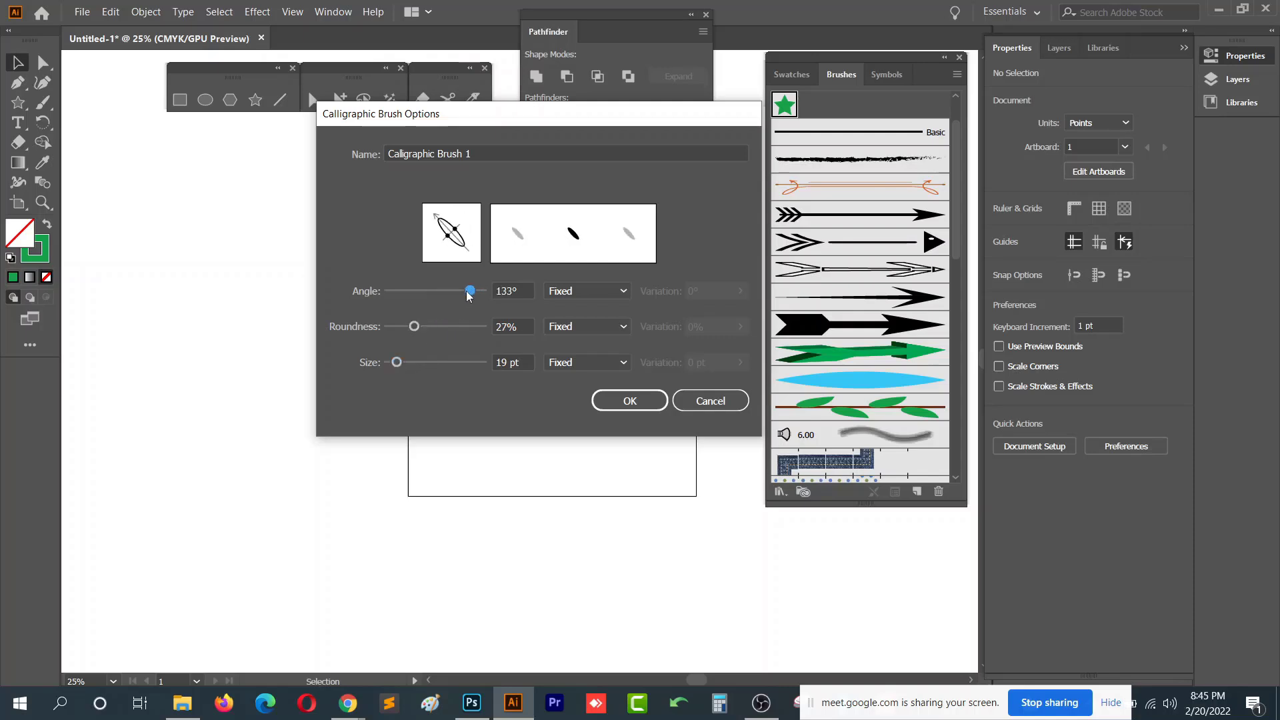
left_click(630, 401)
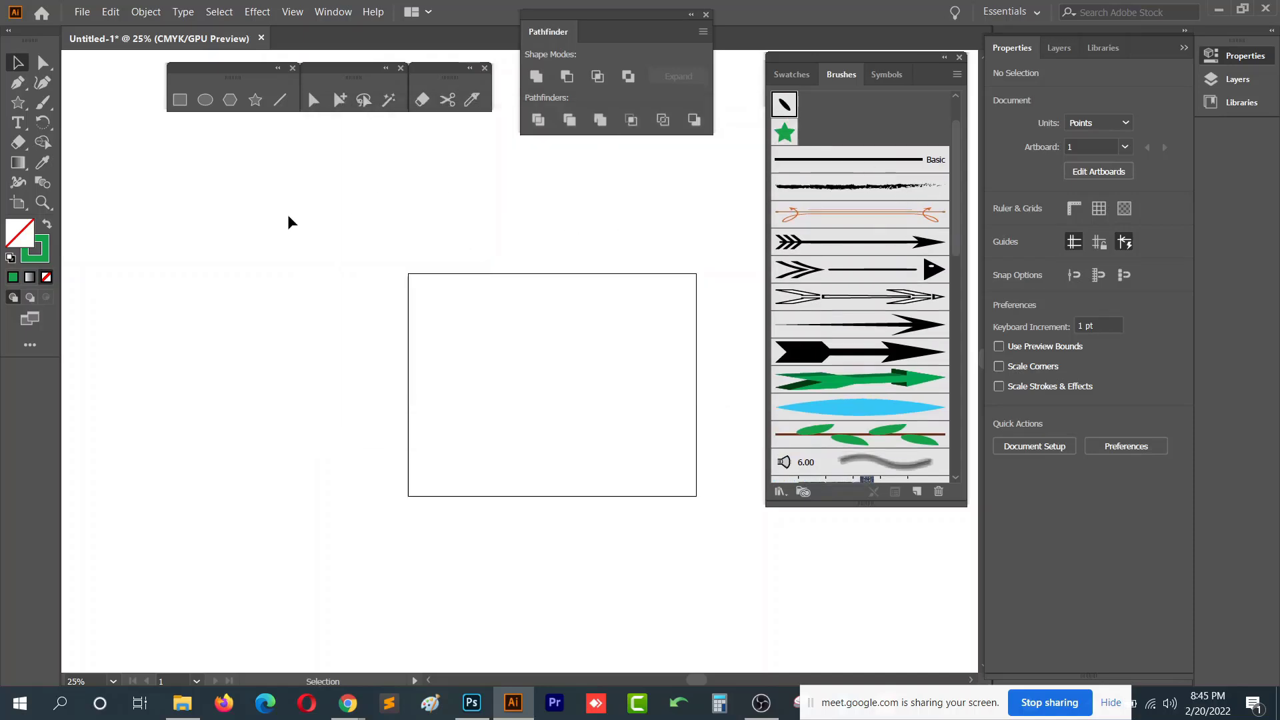
- Paint two wavy strokes on the artboard with the new calligraphic brush
left_click(43, 102)
left_click_drag(500, 288, 499, 430)
mouse_move(562, 332)
left_mouse_down()
mouse_move(634, 321)
mouse_move(657, 433)
mouse_move(639, 494)
left_mouse_up()
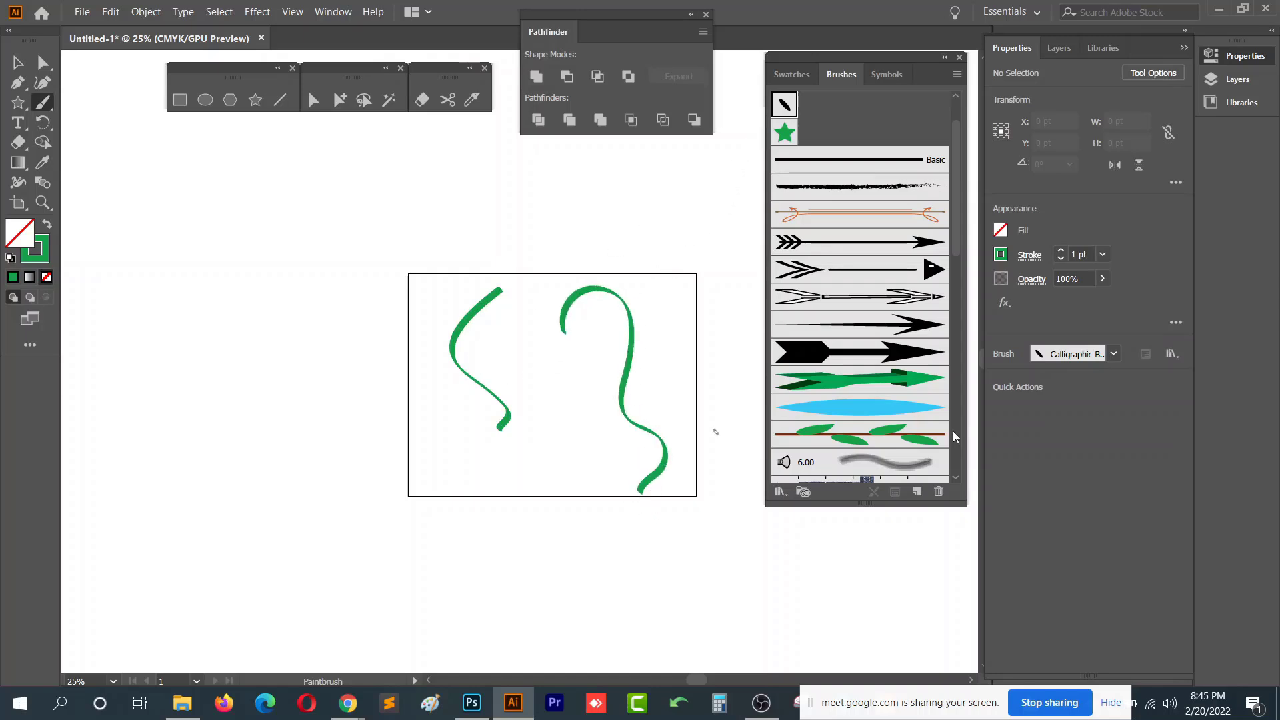
- Create a new Bristle brush with the Round Fan shape and a size of 4 mm
left_click(917, 492)
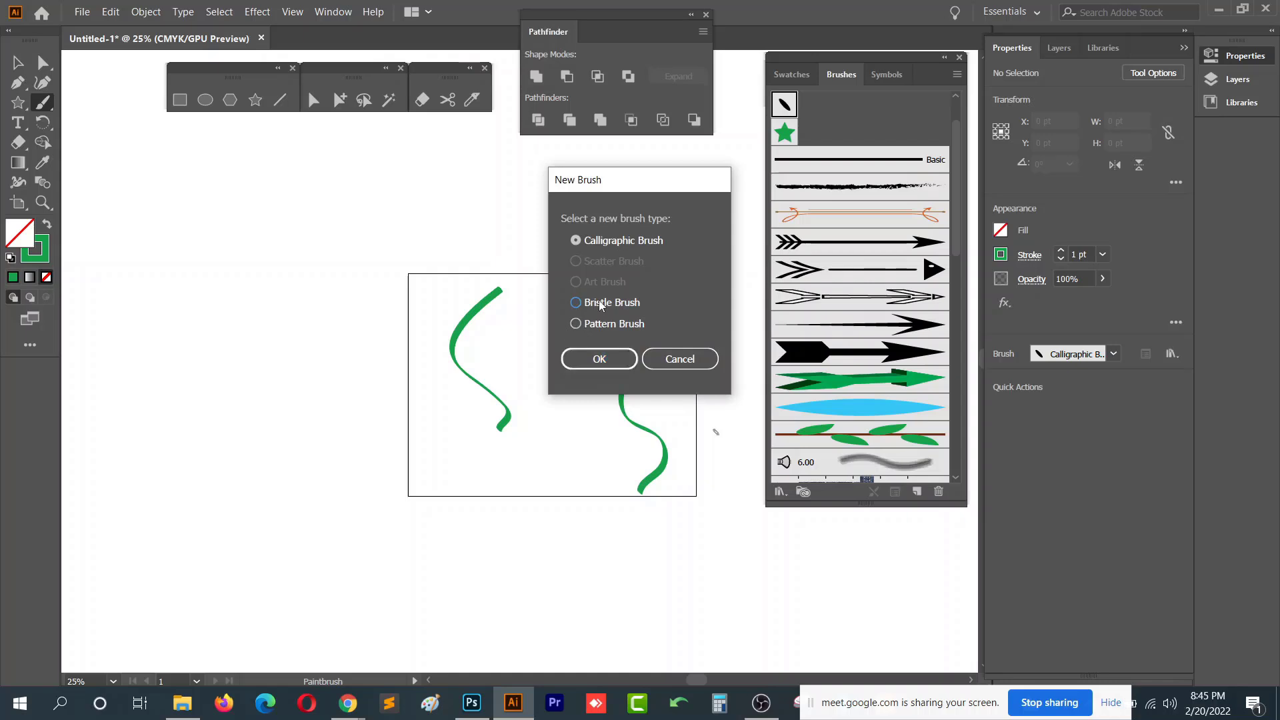
left_click(578, 302)
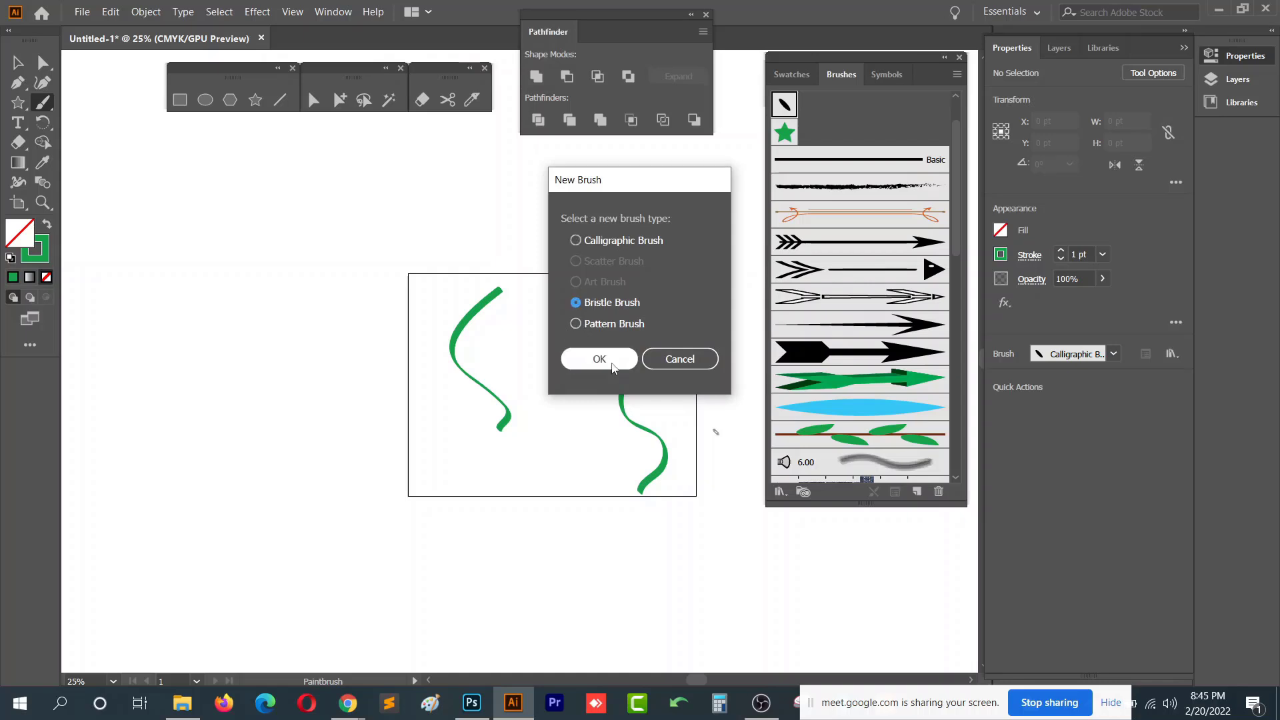
left_click(599, 360)
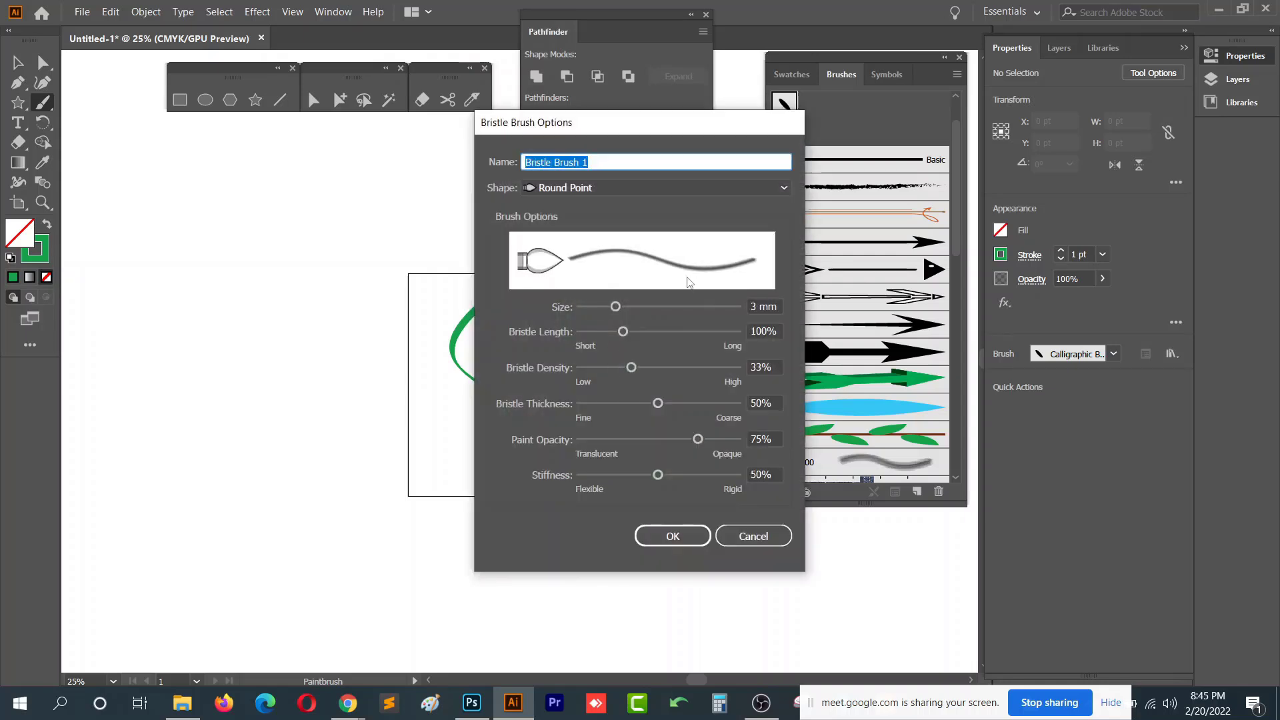
left_click(597, 188)
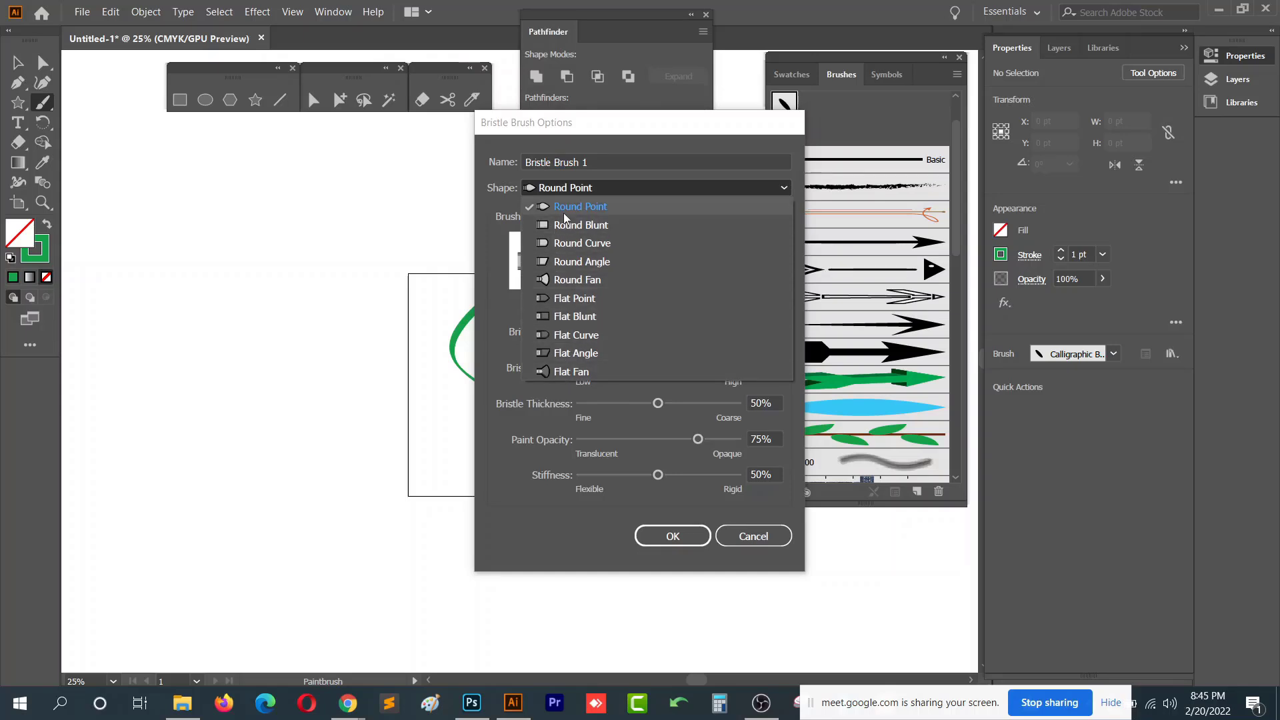
left_click(598, 280)
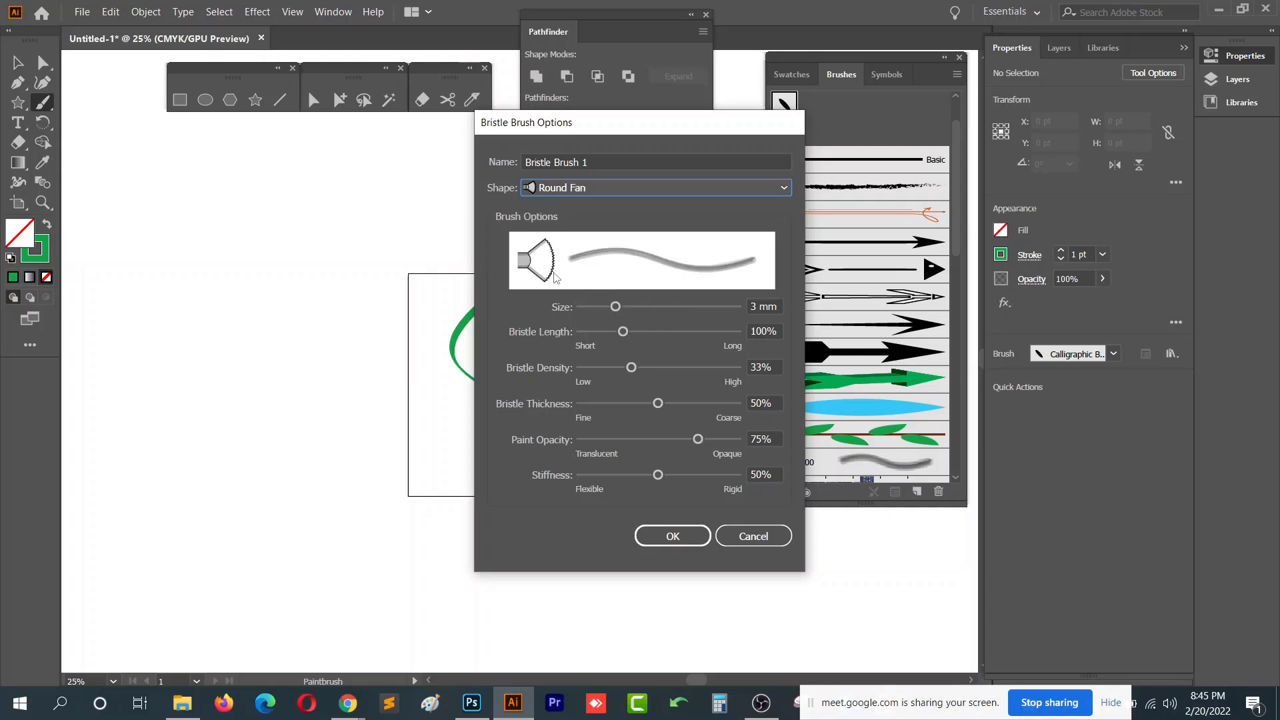
mouse_move(615, 307)
left_mouse_down()
mouse_move(646, 307)
mouse_move(633, 308)
left_mouse_up()
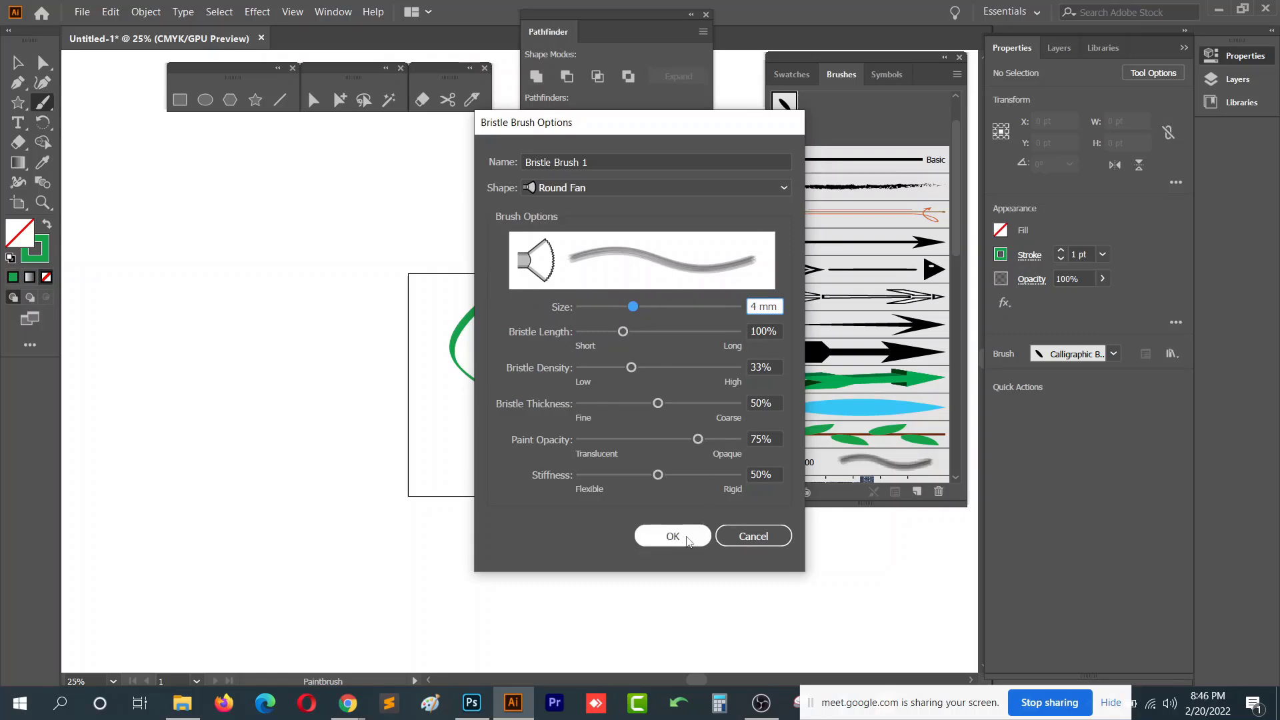
left_click(672, 536)
- Paint two vertical strokes beside the artboard with the new bristle brush
left_click_drag(350, 298, 354, 424)
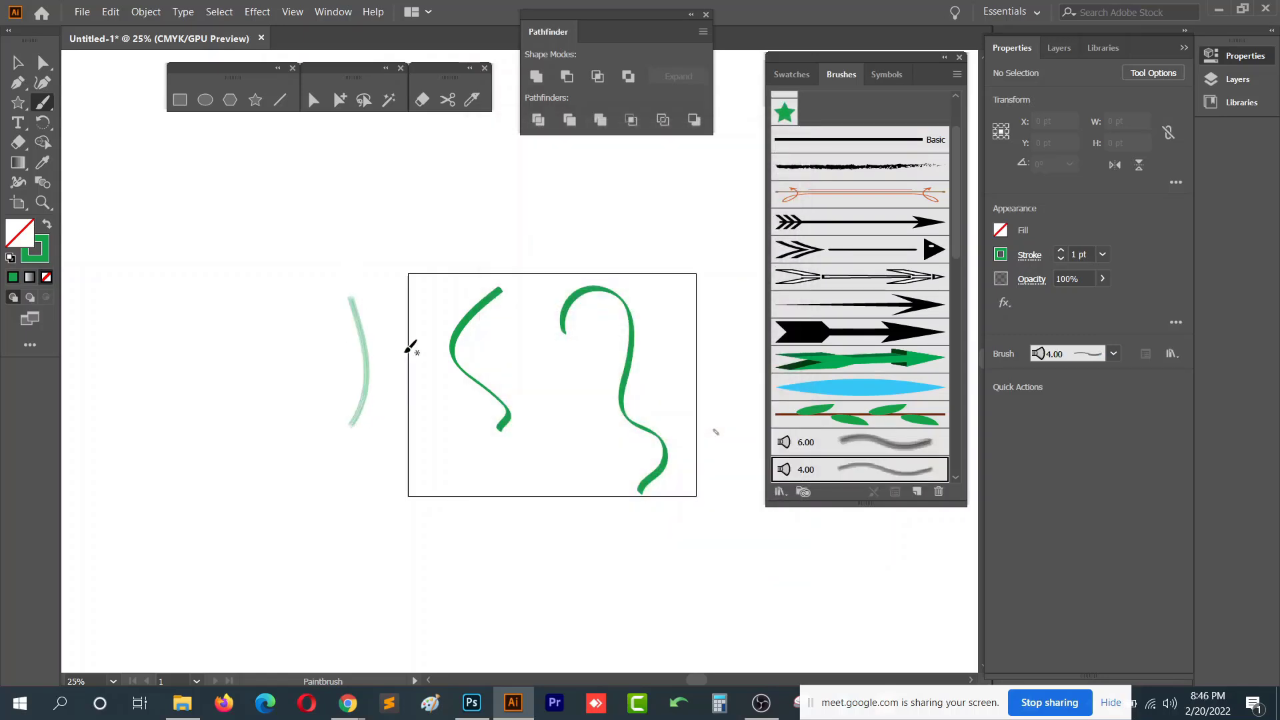
mouse_move(369, 248)
left_mouse_down()
mouse_move(408, 471)
mouse_move(385, 497)
left_mouse_up()
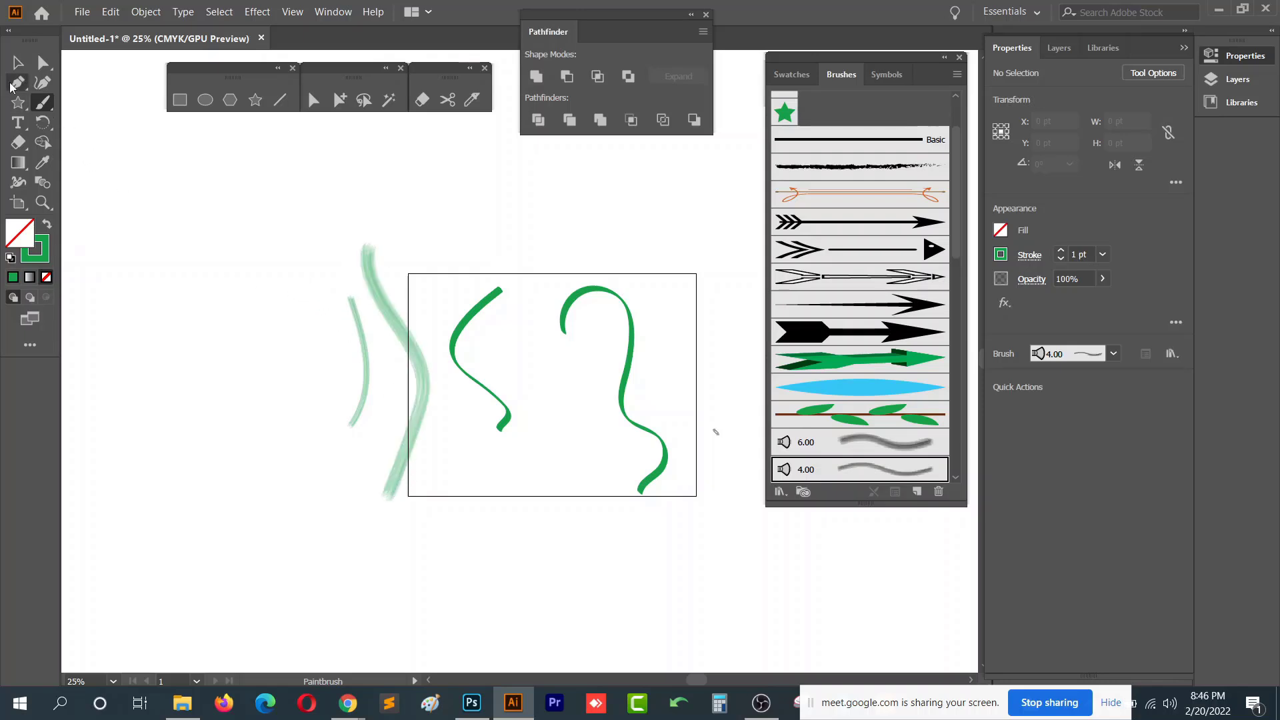
- Select all the painted strokes, delete them, and close the Brushes panel
left_click(18, 62)
left_click_drag(270, 237, 749, 440)
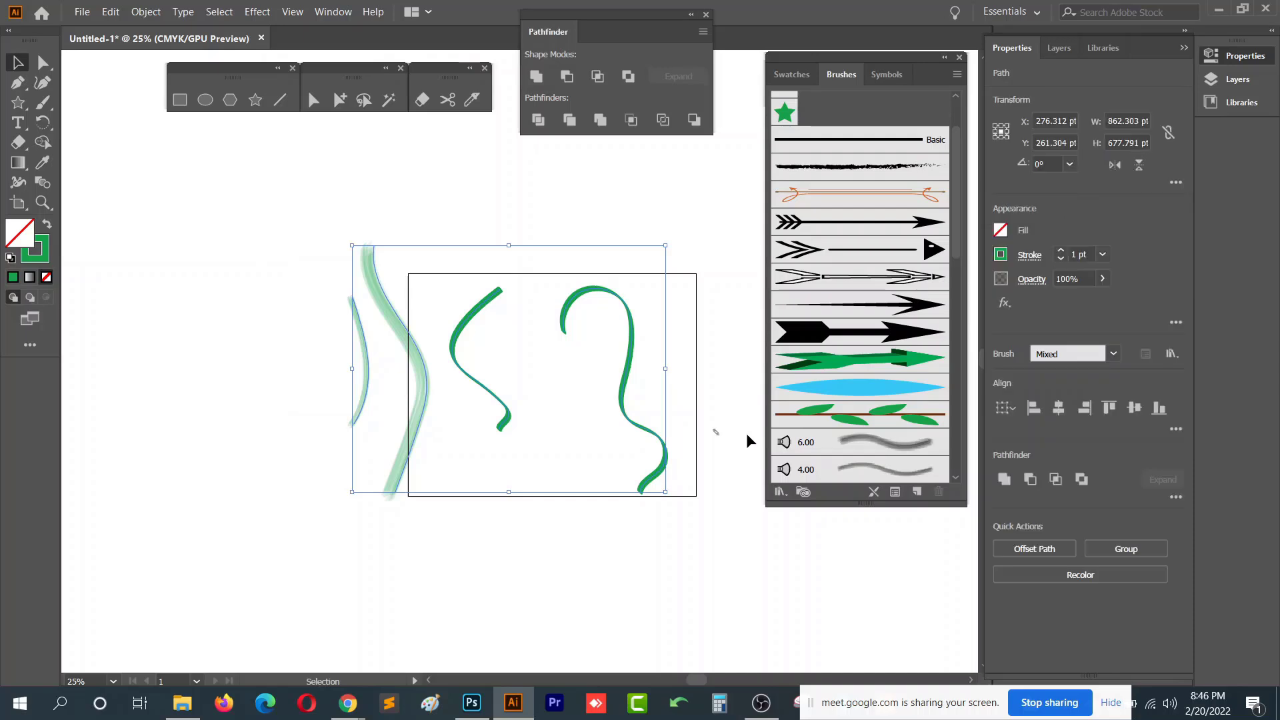
key("Delete")
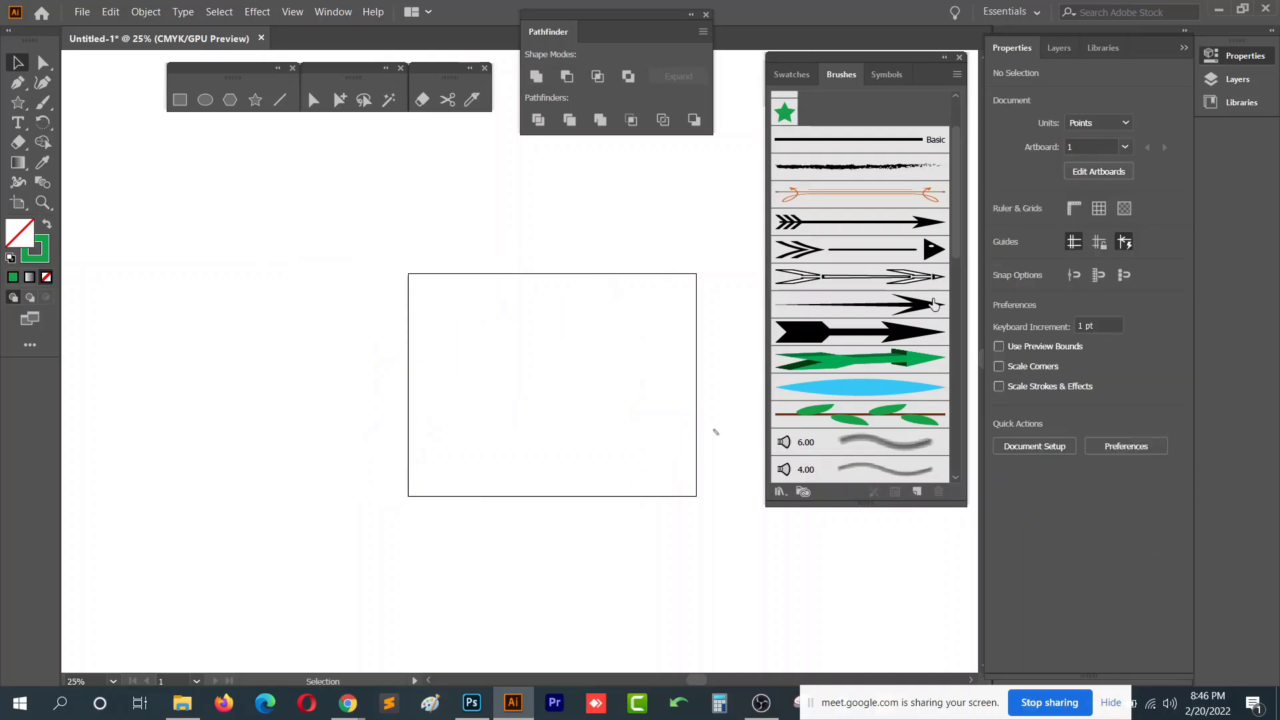
left_click(960, 58)
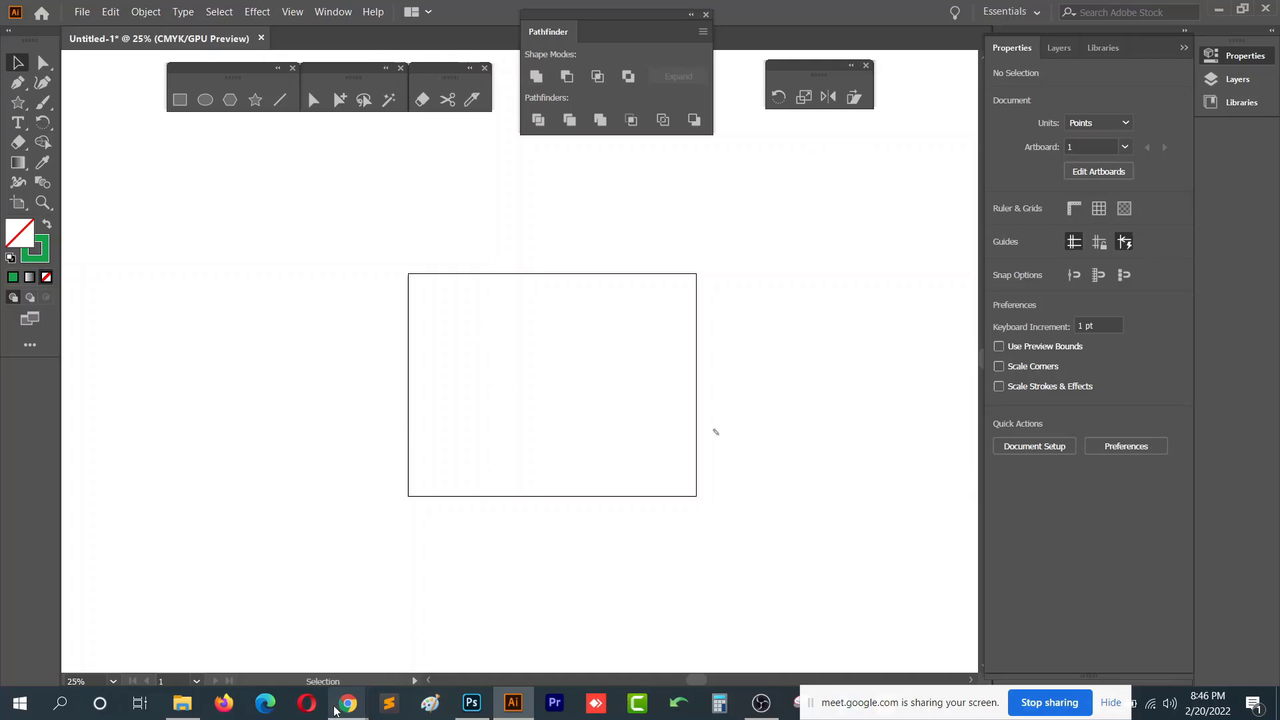
- Switch to the Course outline document to check the Class-14 topics, then return to Illustrator
mouse_move(347, 703)
left_click(257, 630)
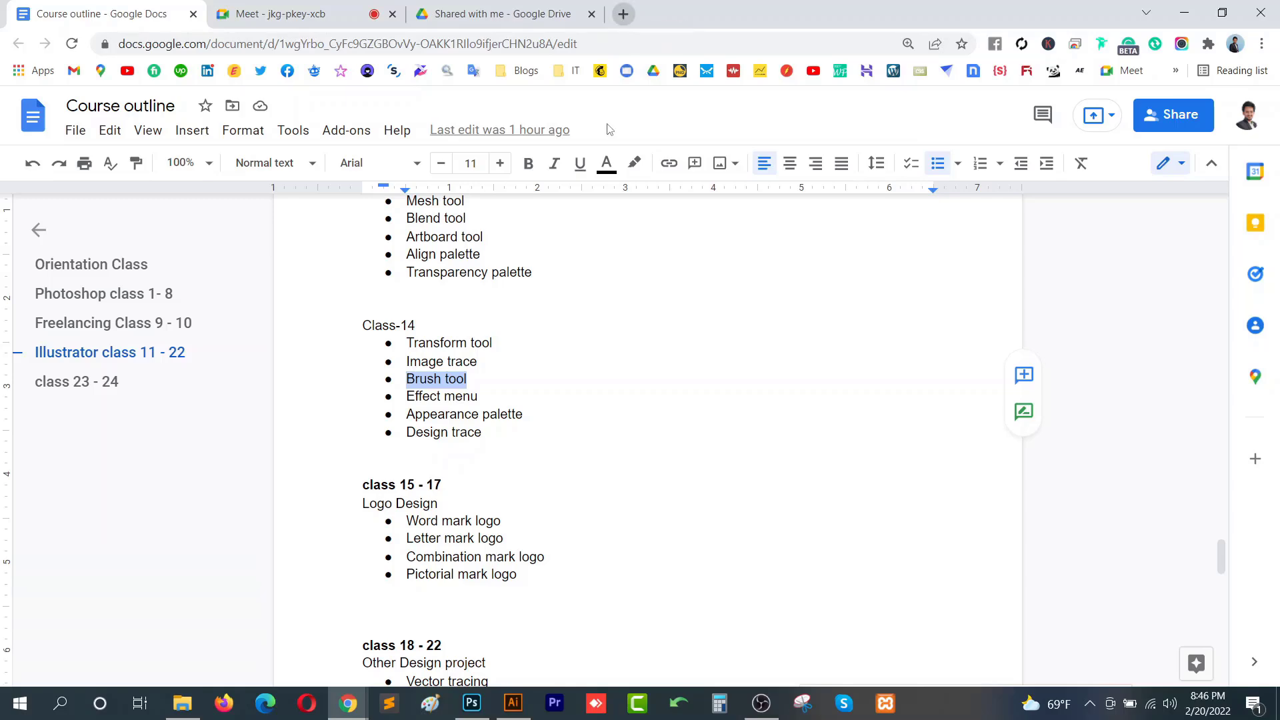
left_click(472, 704)
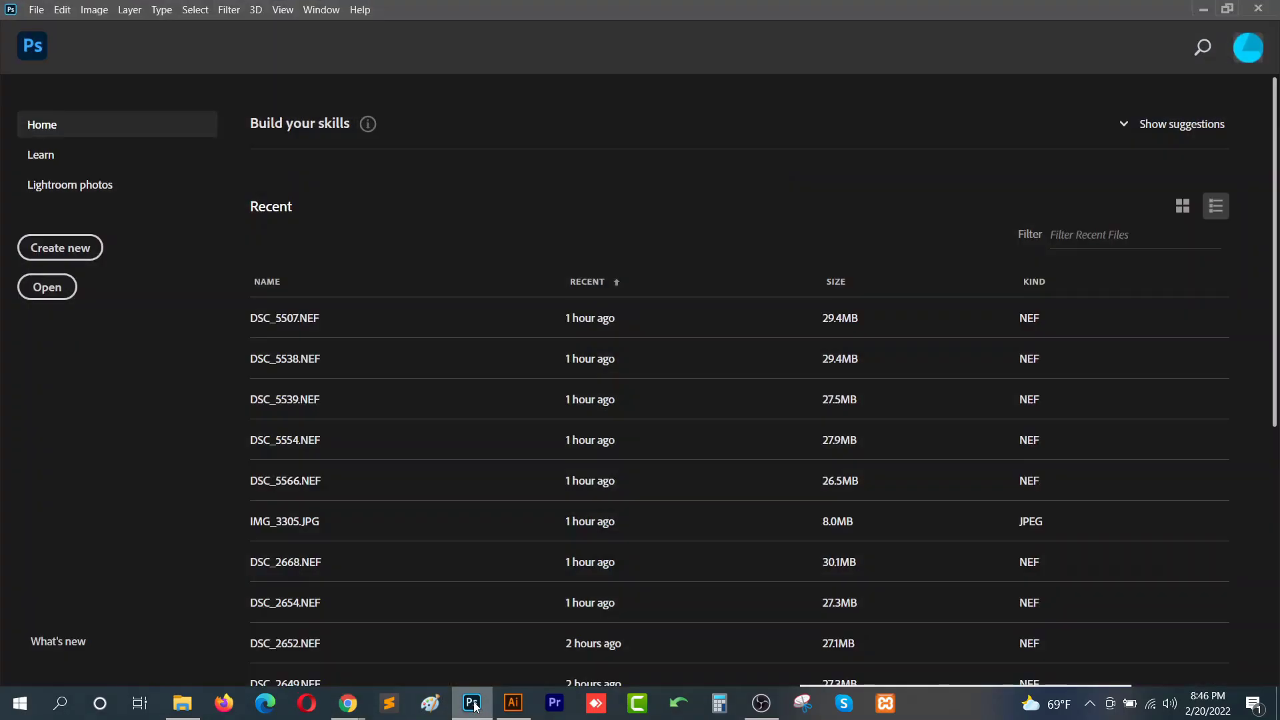
left_click(513, 703)
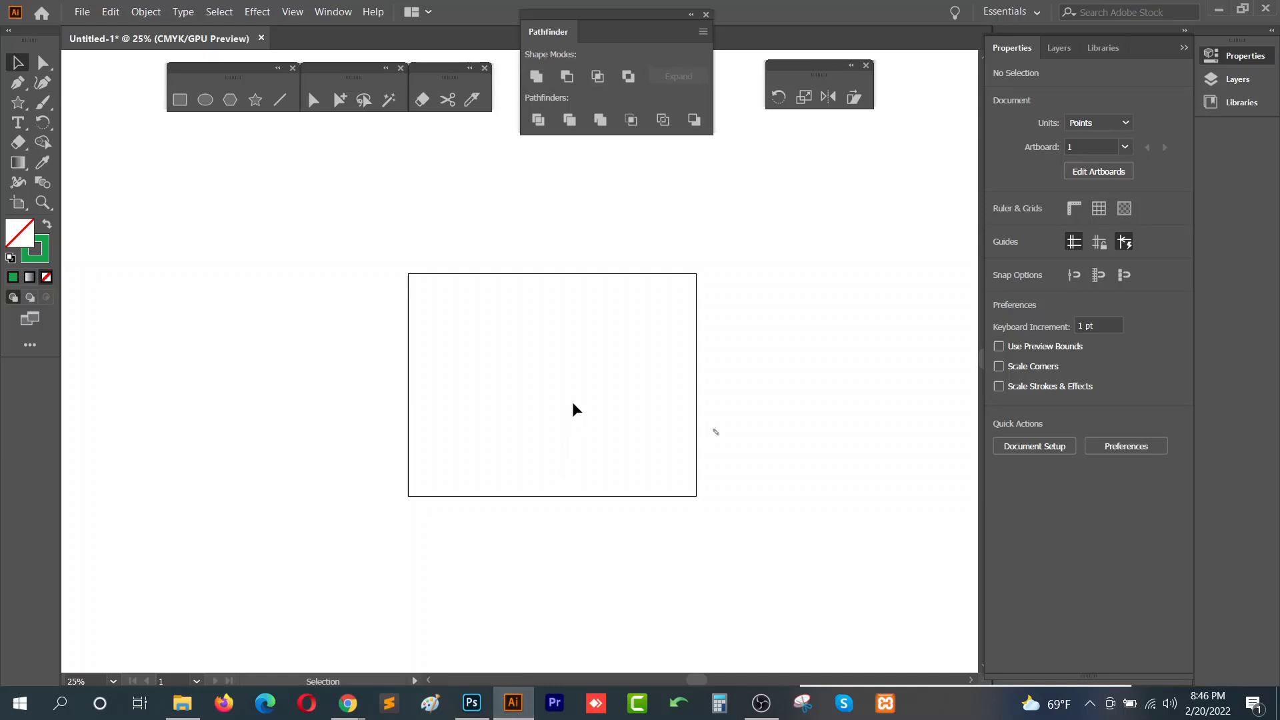
- Collapse the Properties panel so the Align, Character and Color panels are shown
left_click(1235, 60)
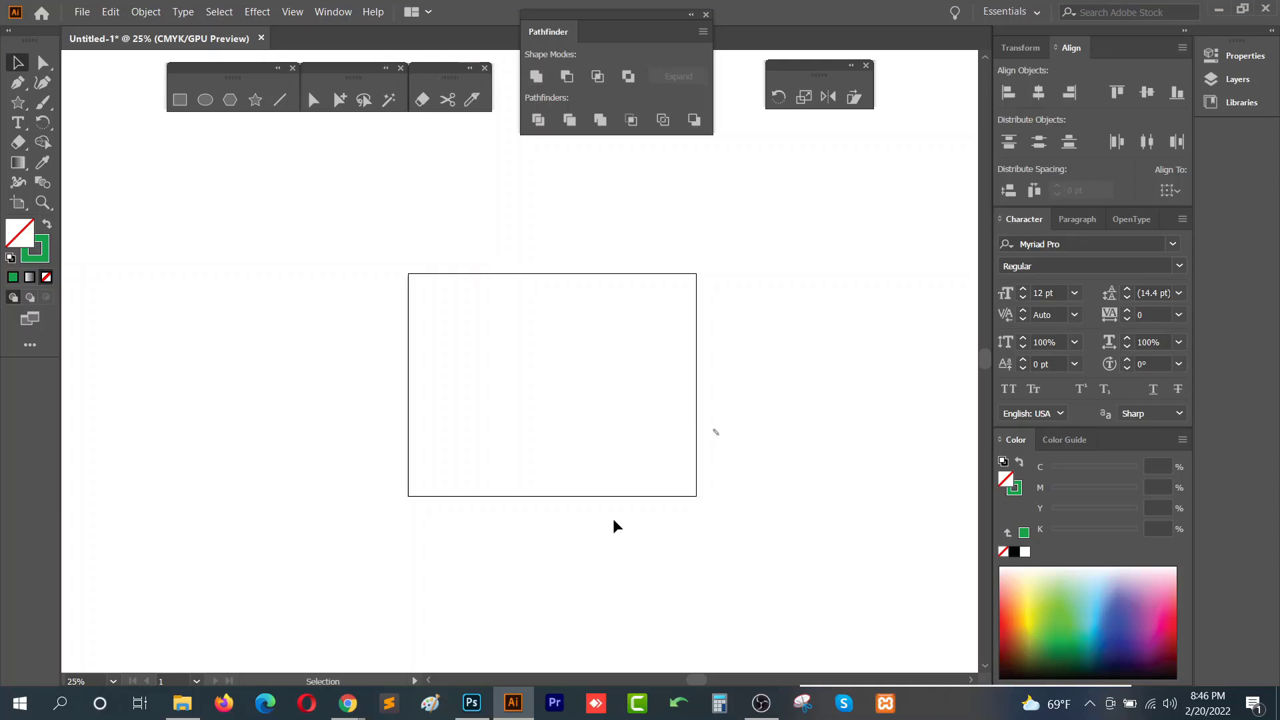
scroll(614, 519, "down", 3)
scroll(620, 518, "up", 2)
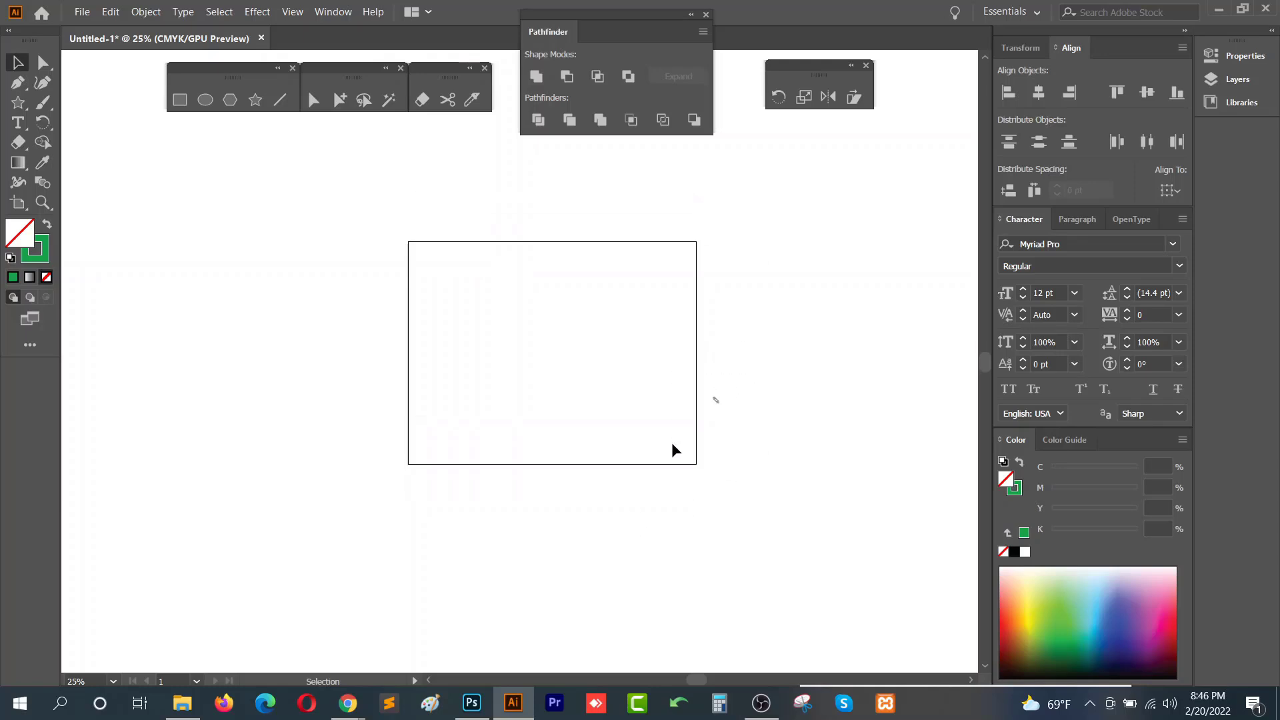
scroll(732, 408, "up", 1)
scroll(732, 416, "up", 4)
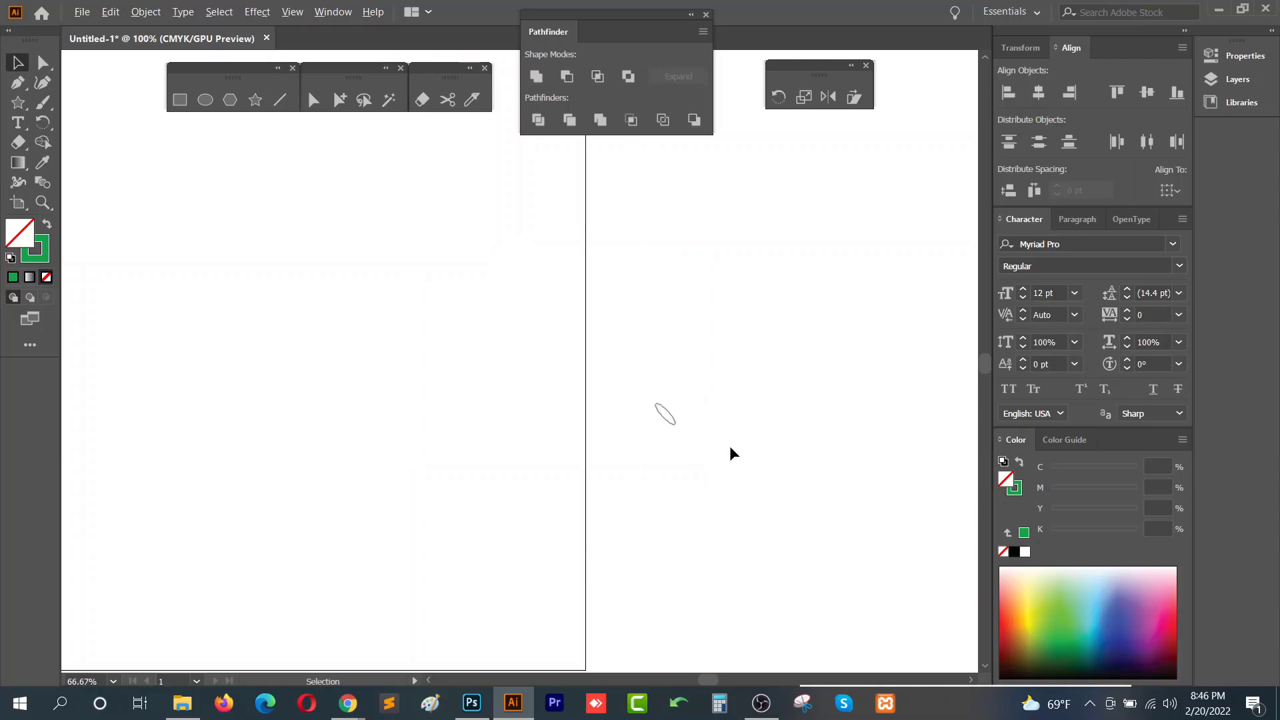
left_click_drag(703, 358, 642, 477)
scroll(652, 442, "up", 3)
scroll(651, 442, "up", 1)
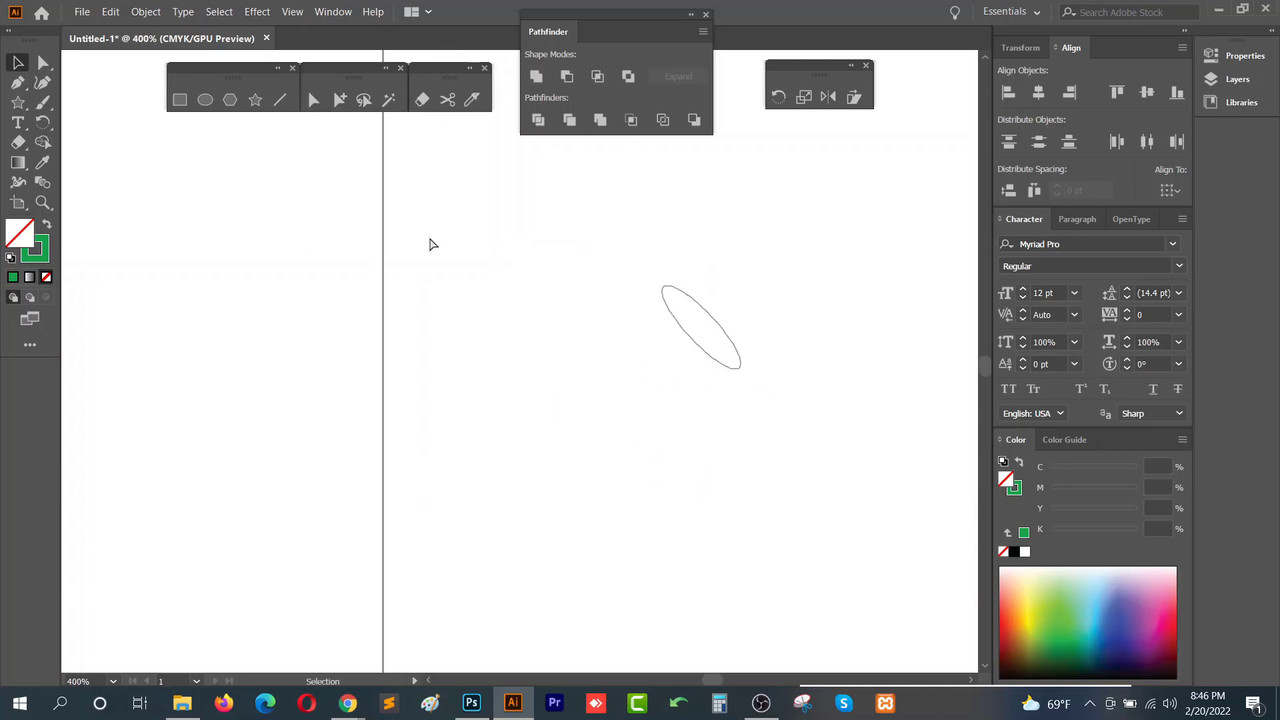
key("ctrl+z")
scroll(499, 324, "down", 4)
left_click_drag(431, 408, 685, 431)
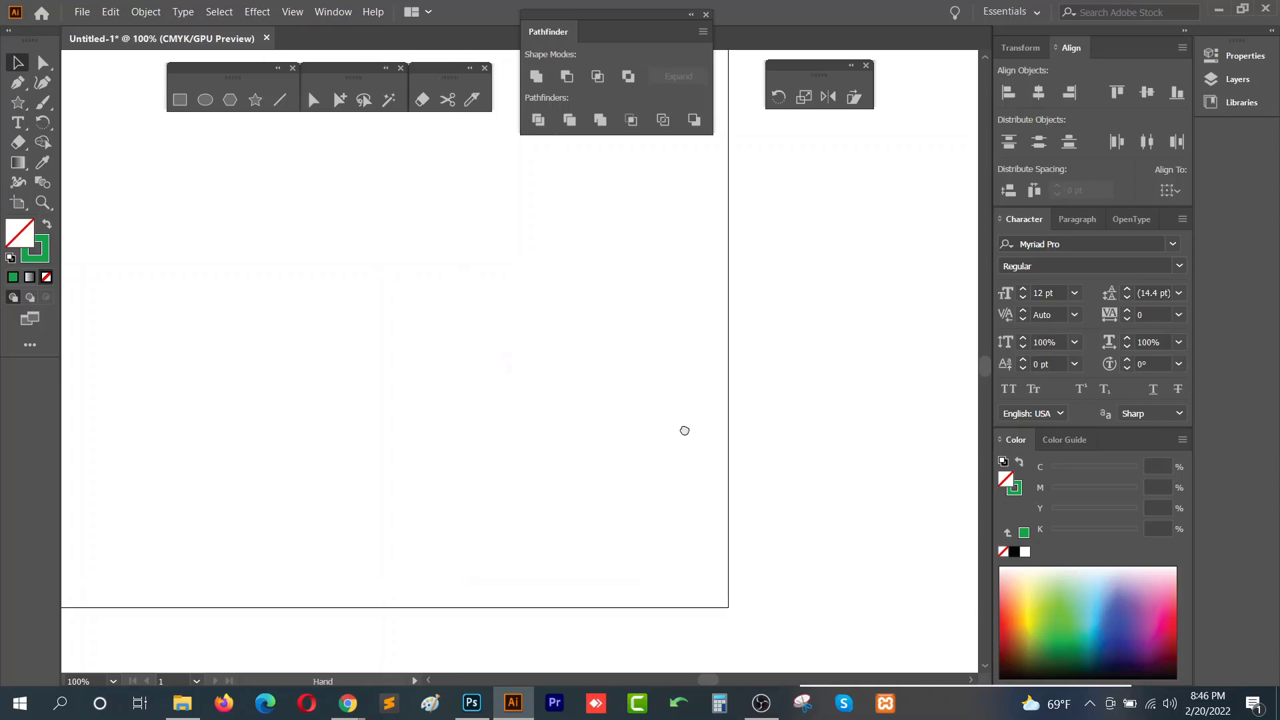
scroll(685, 431, "down", 2)
left_click_drag(594, 409, 794, 461)
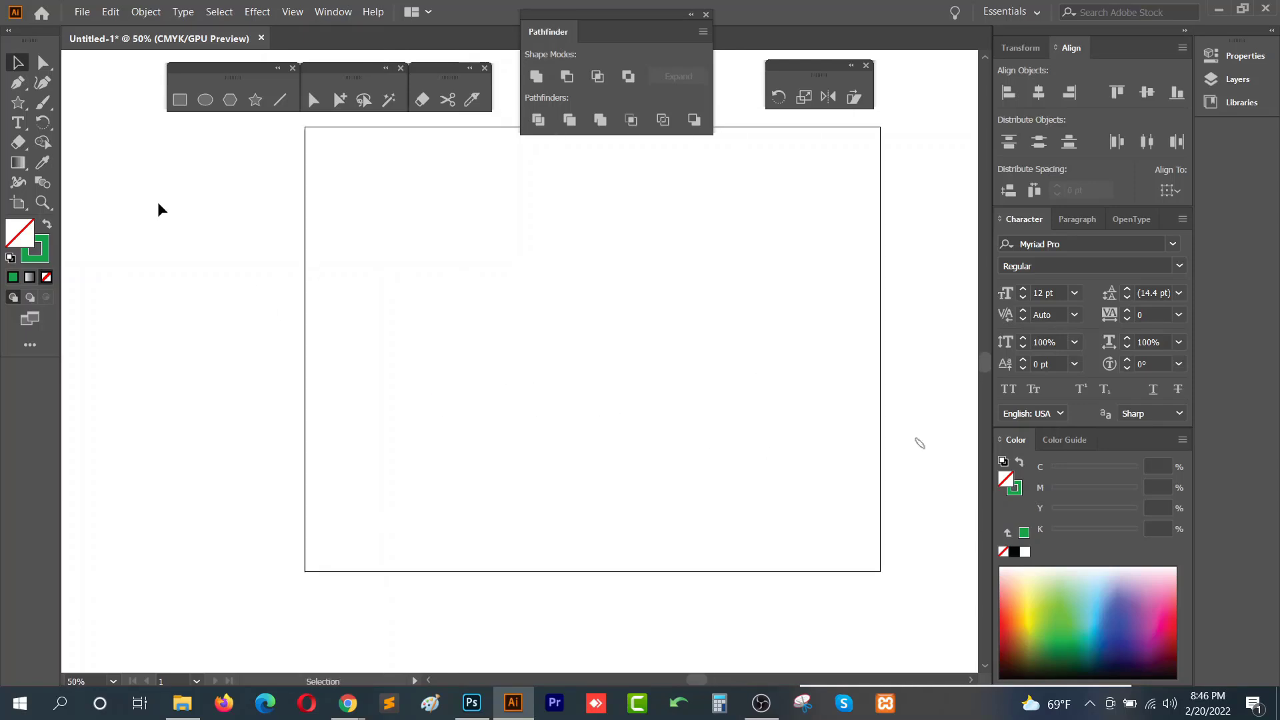
- Return to the Course outline document and review the next Class-14 topic, Effect menu
left_click(287, 643)
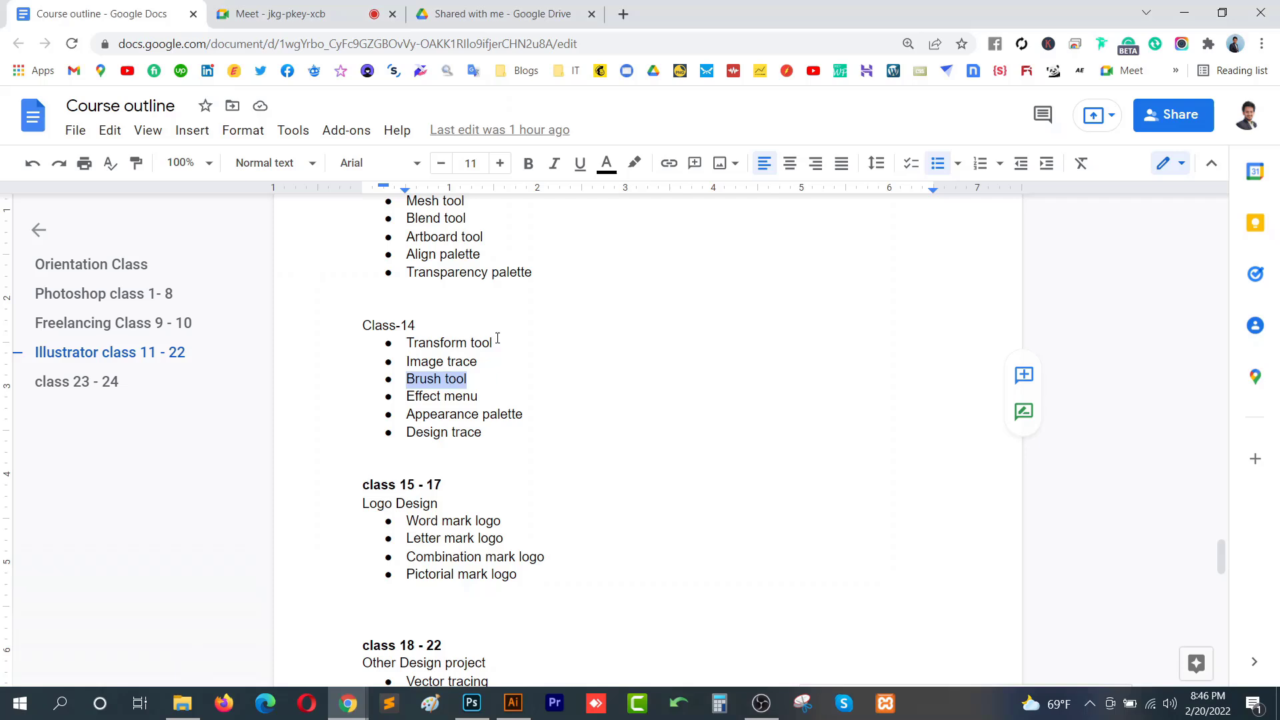
left_click(505, 388)
triple_click(511, 401)
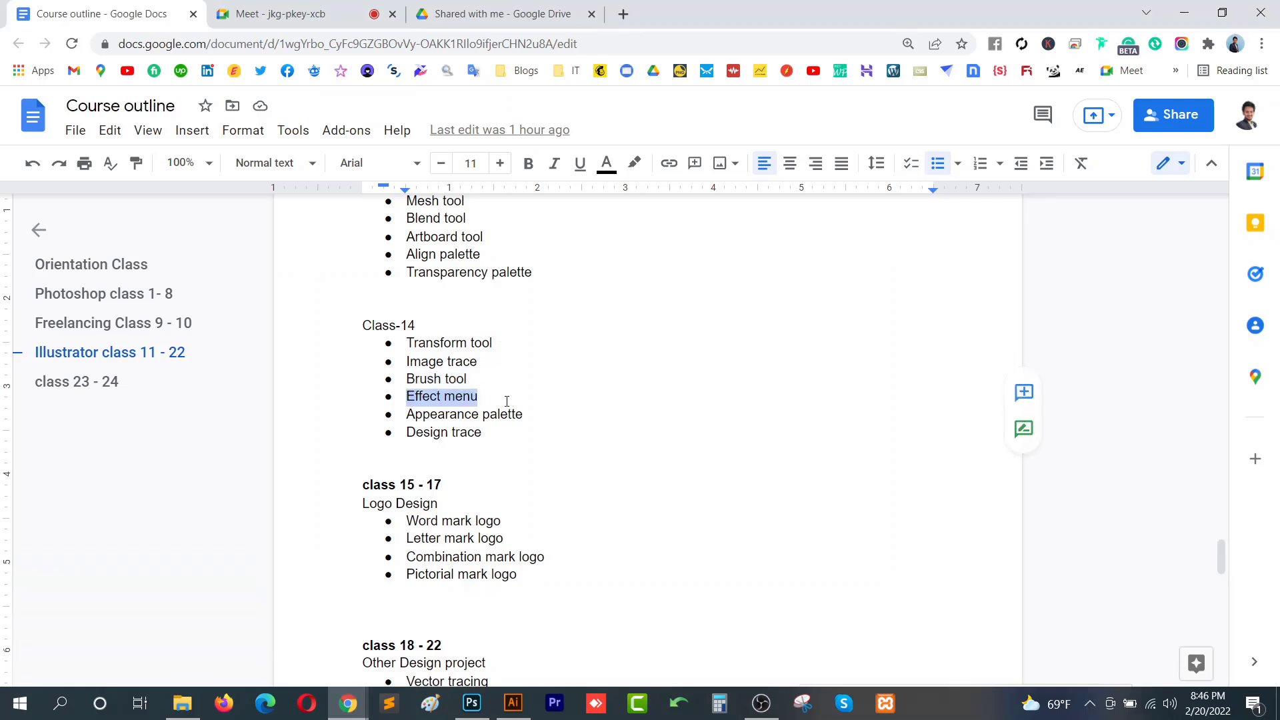
left_click(506, 400)
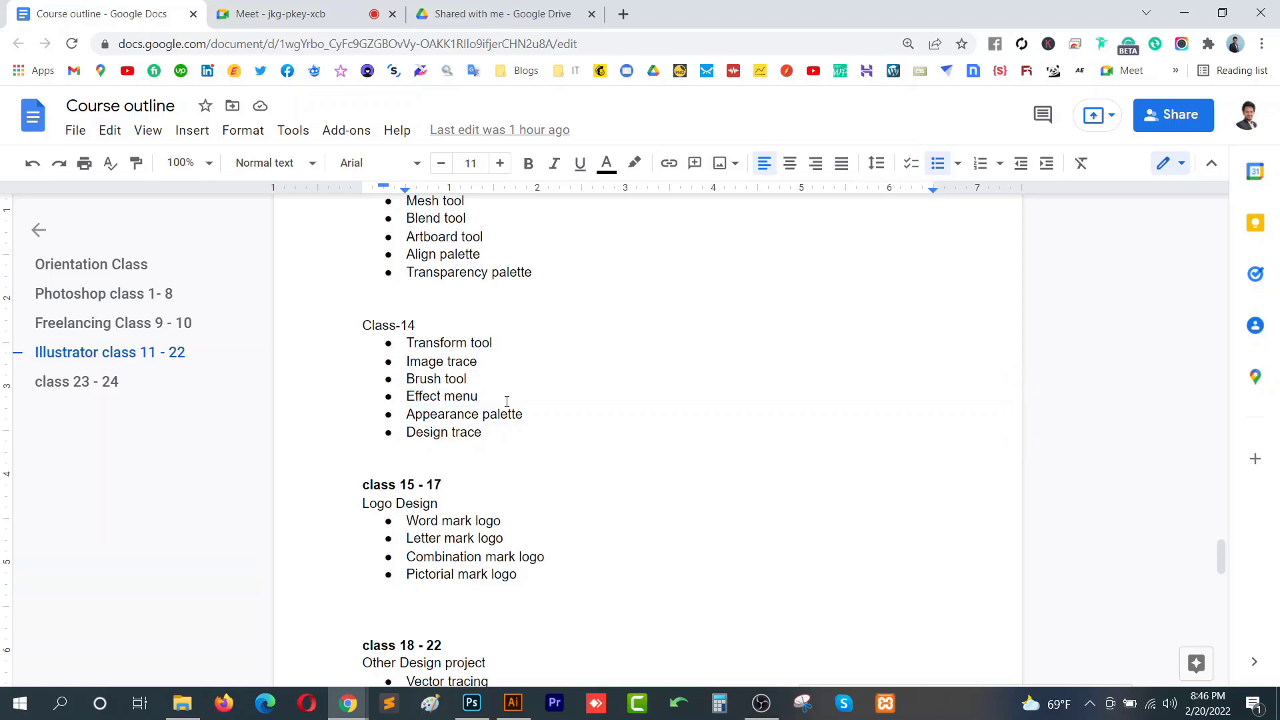
- Switch back to Illustrator and browse the Effect menu's 3D, Warp and Convert to Shape submenus
left_click(513, 704)
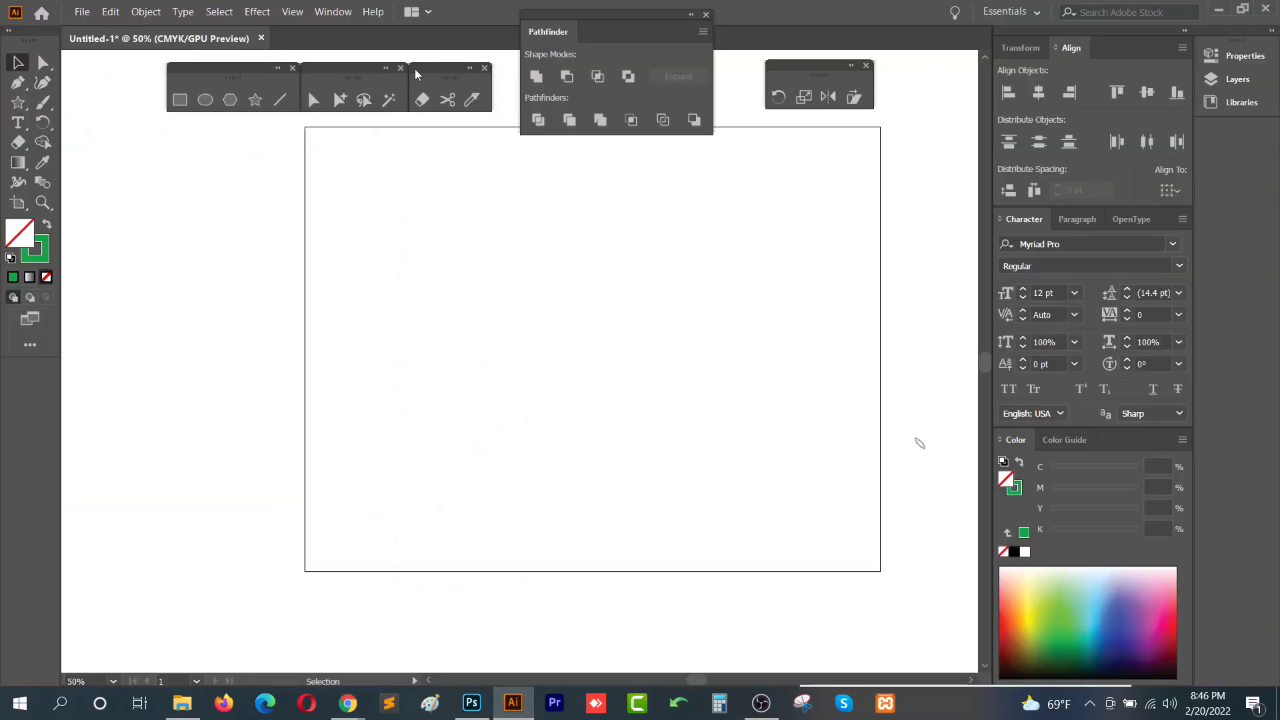
left_click(257, 15)
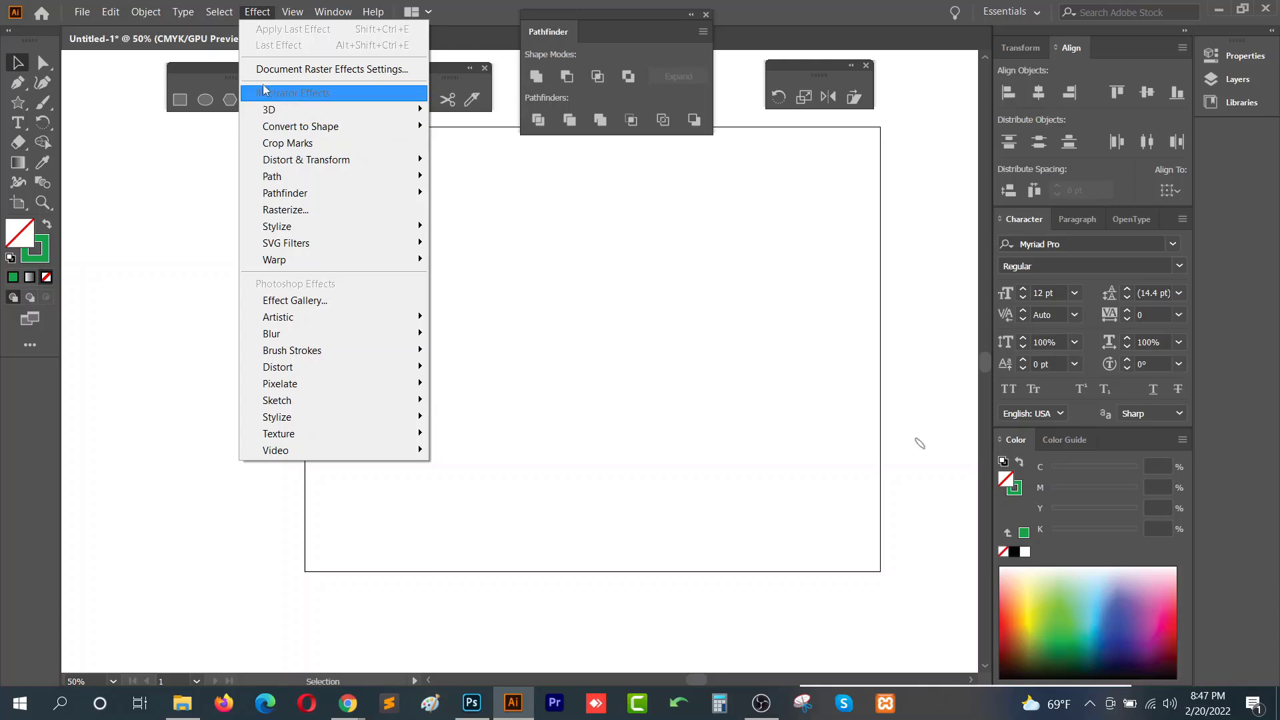
left_click(171, 115)
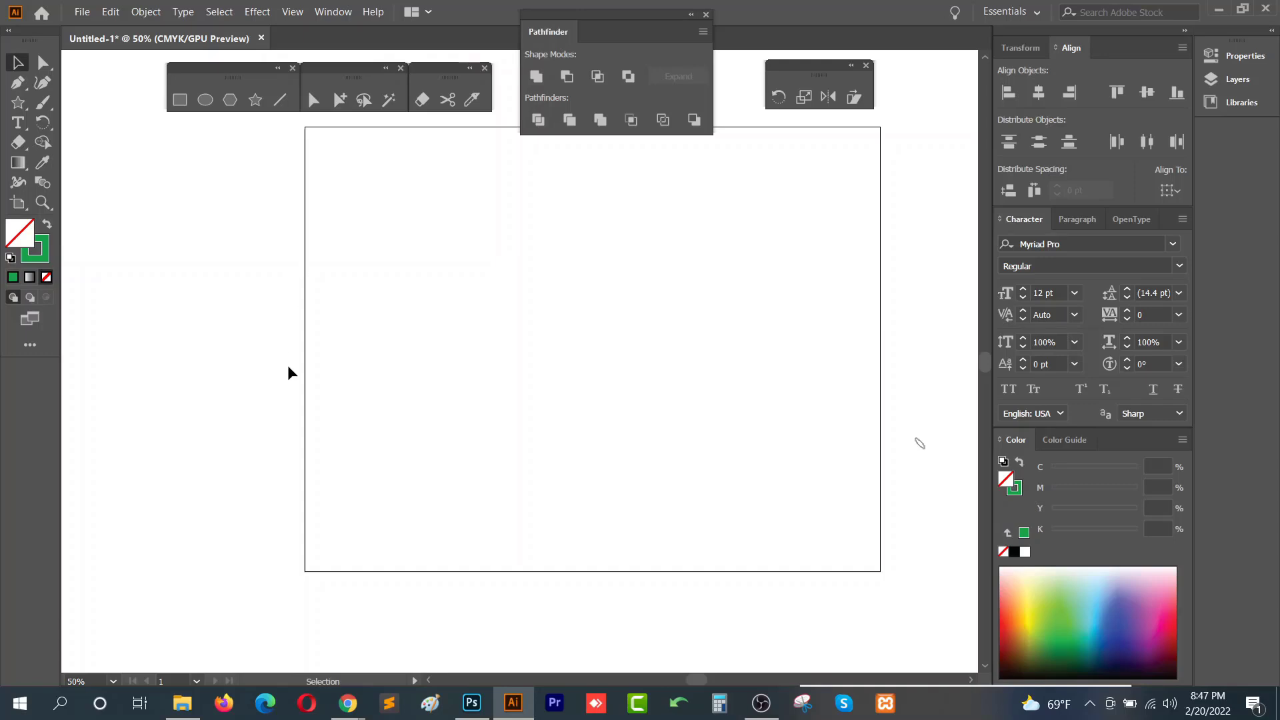
scroll(288, 368, "up", 1)
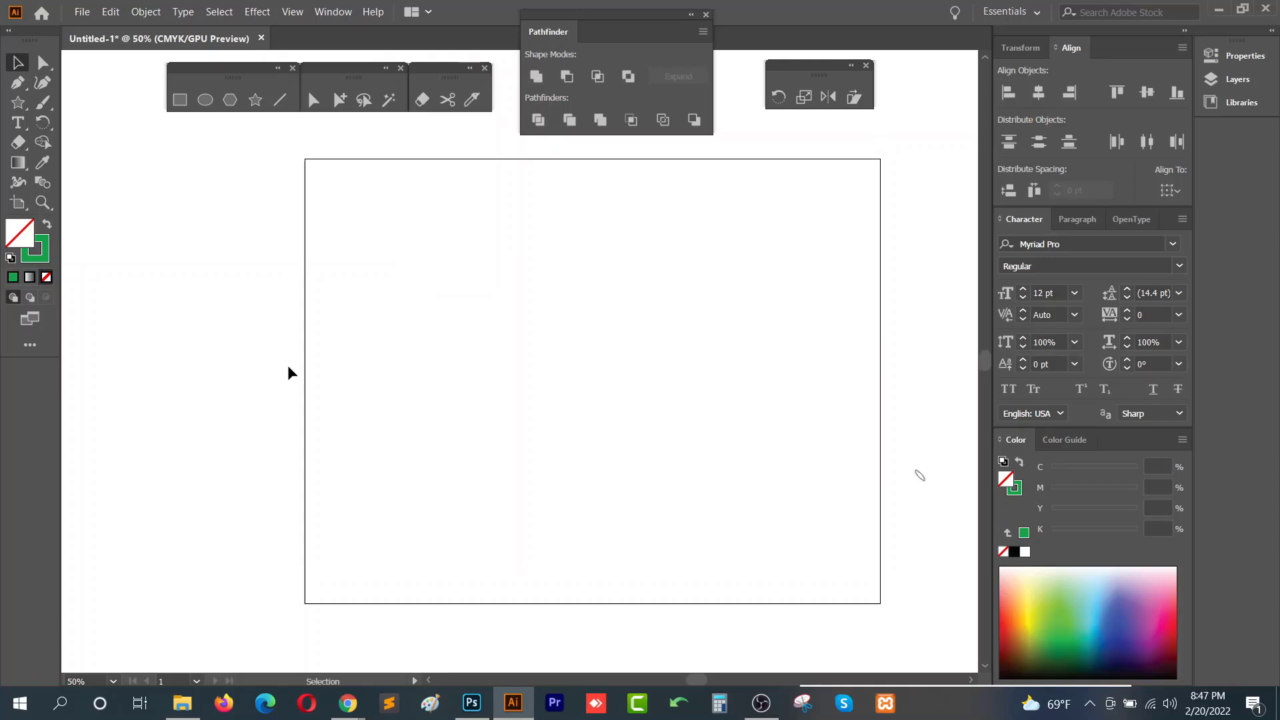
left_click(269, 14)
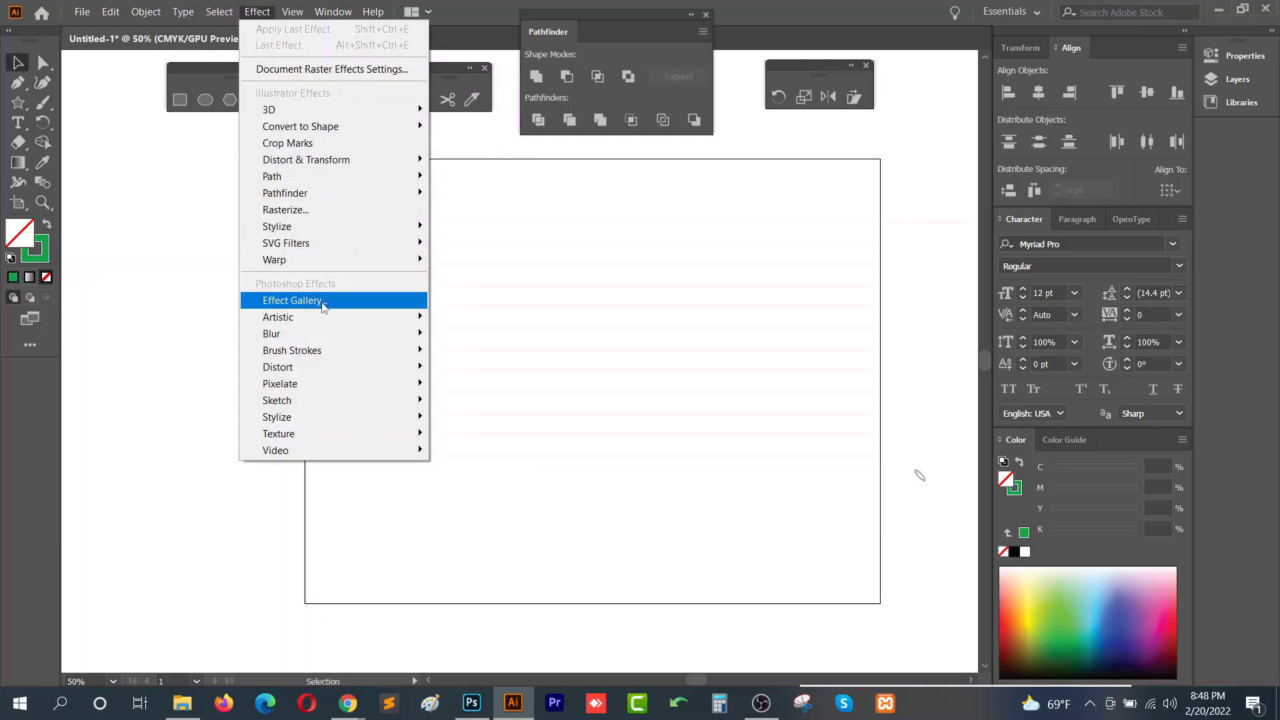
mouse_move(340, 114)
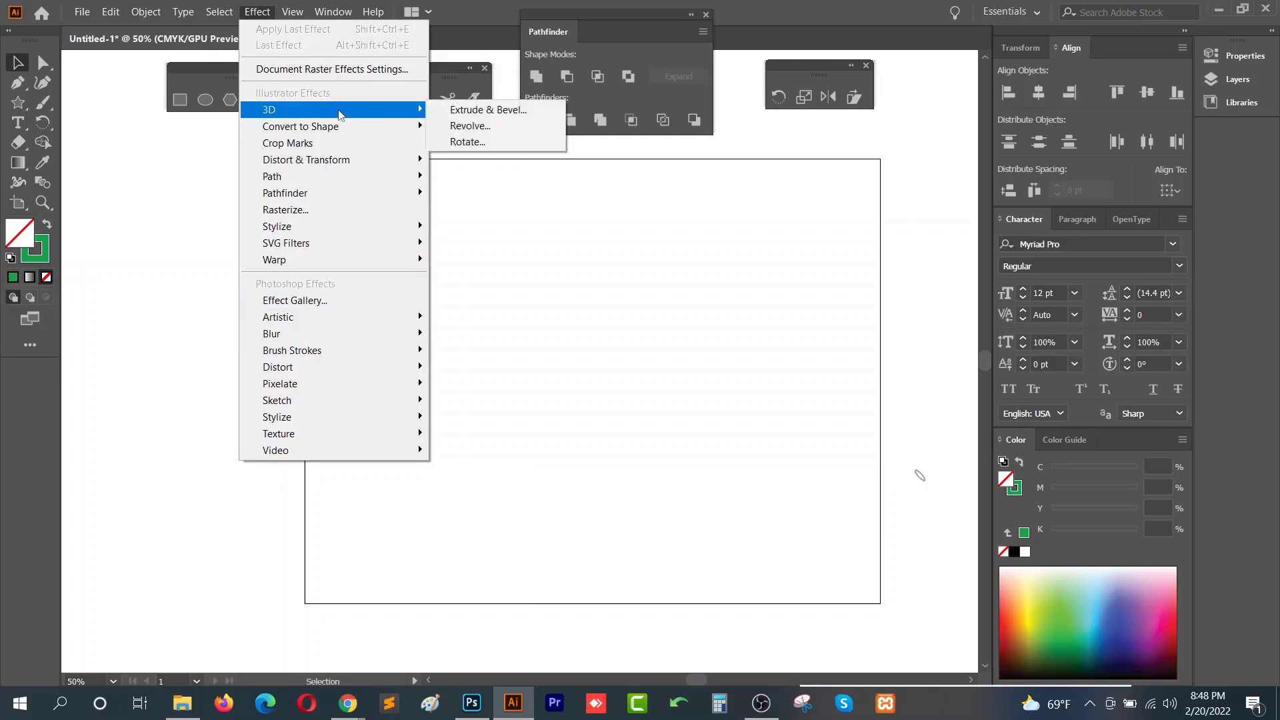
mouse_move(354, 265)
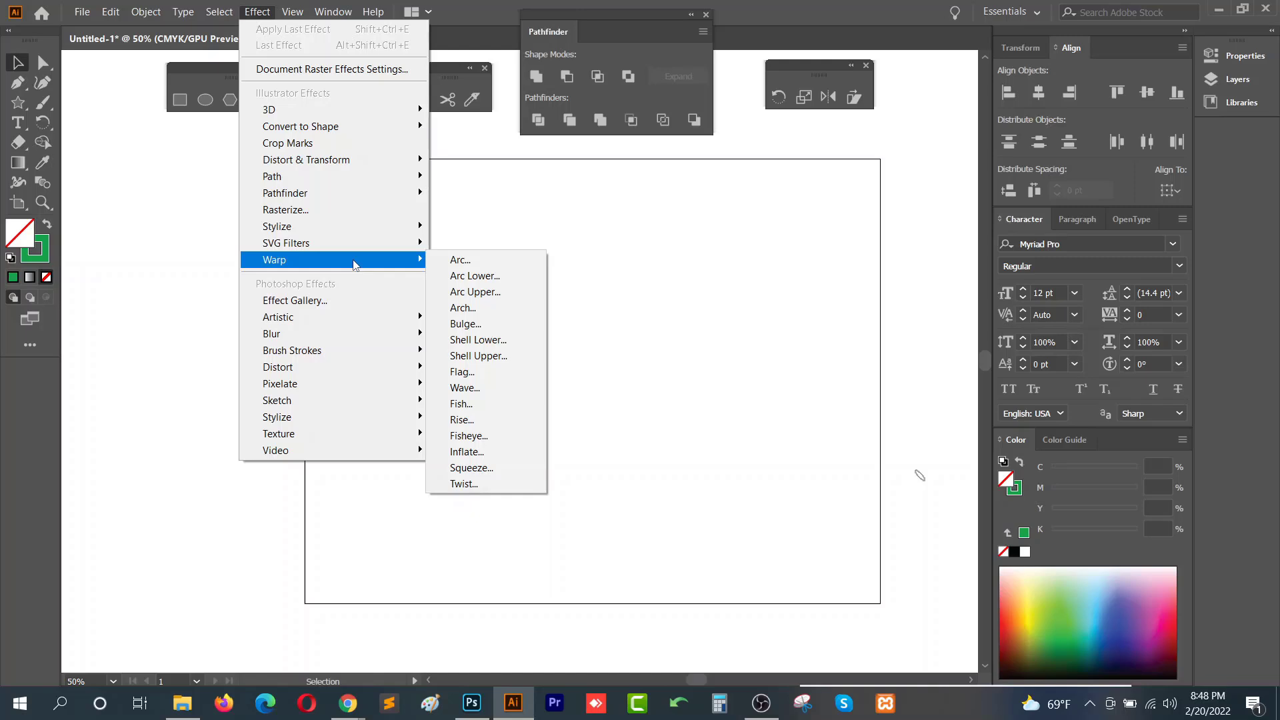
mouse_move(357, 134)
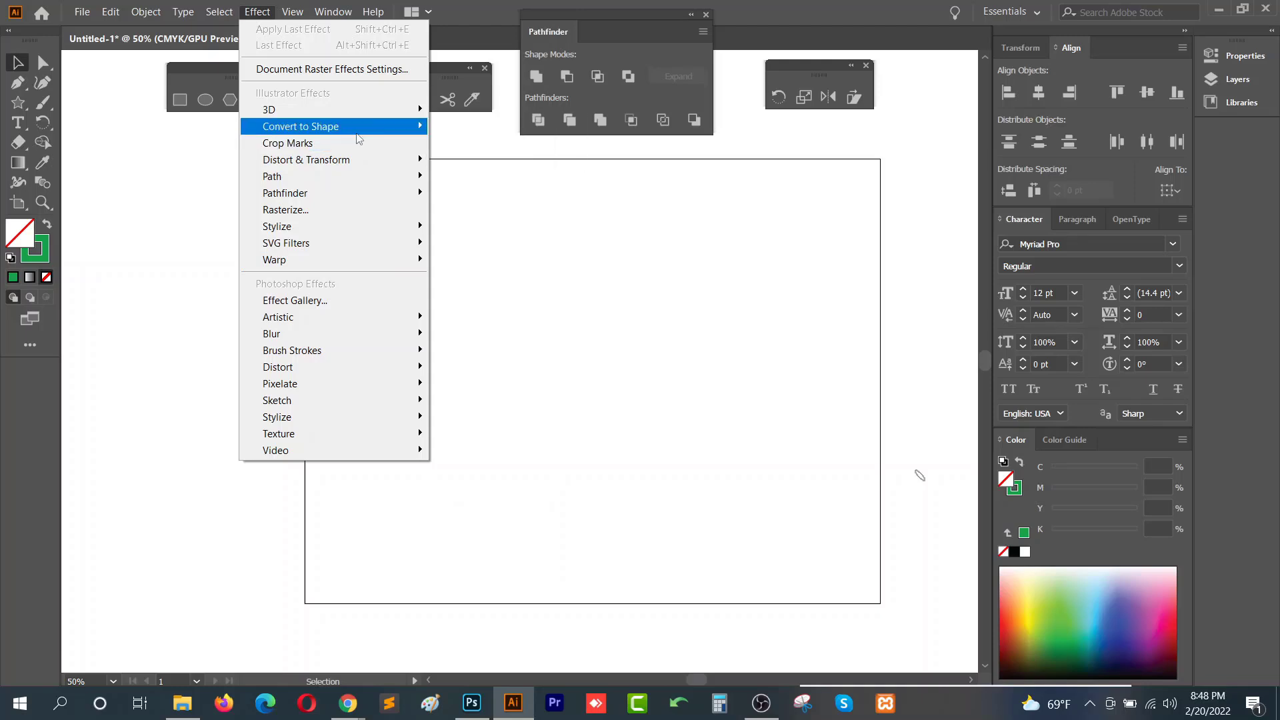
mouse_move(366, 174)
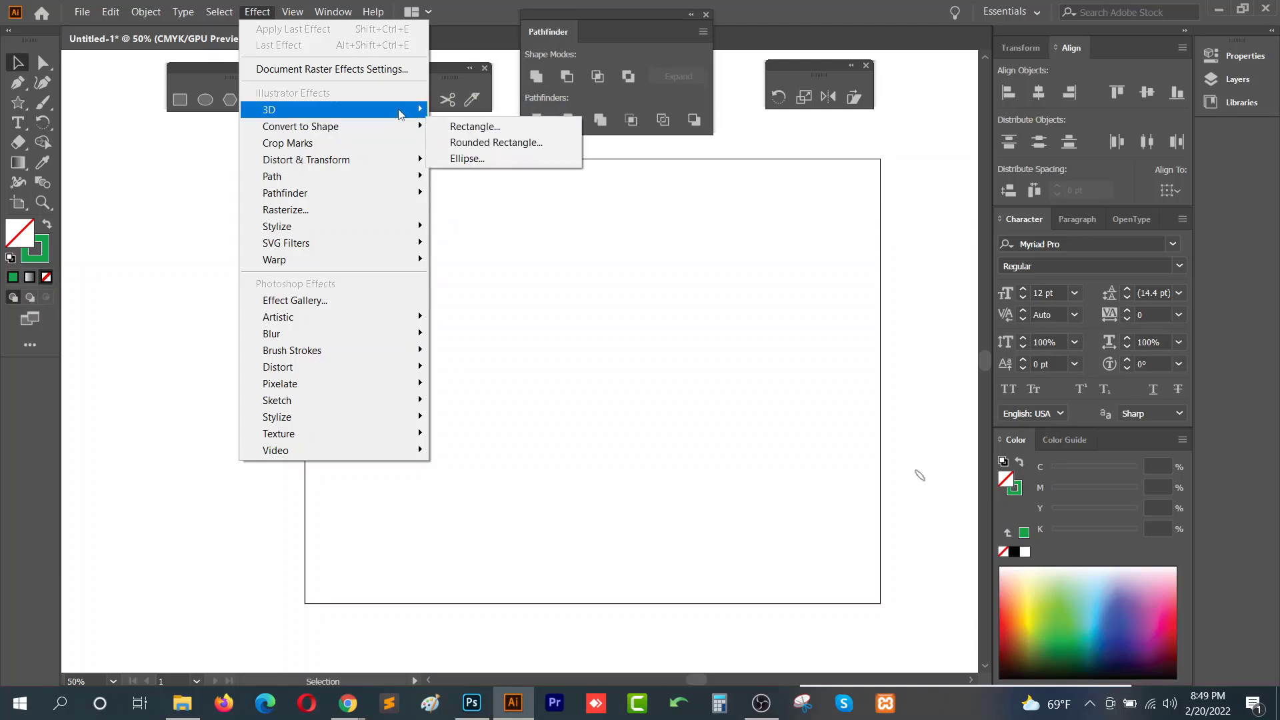
mouse_move(399, 114)
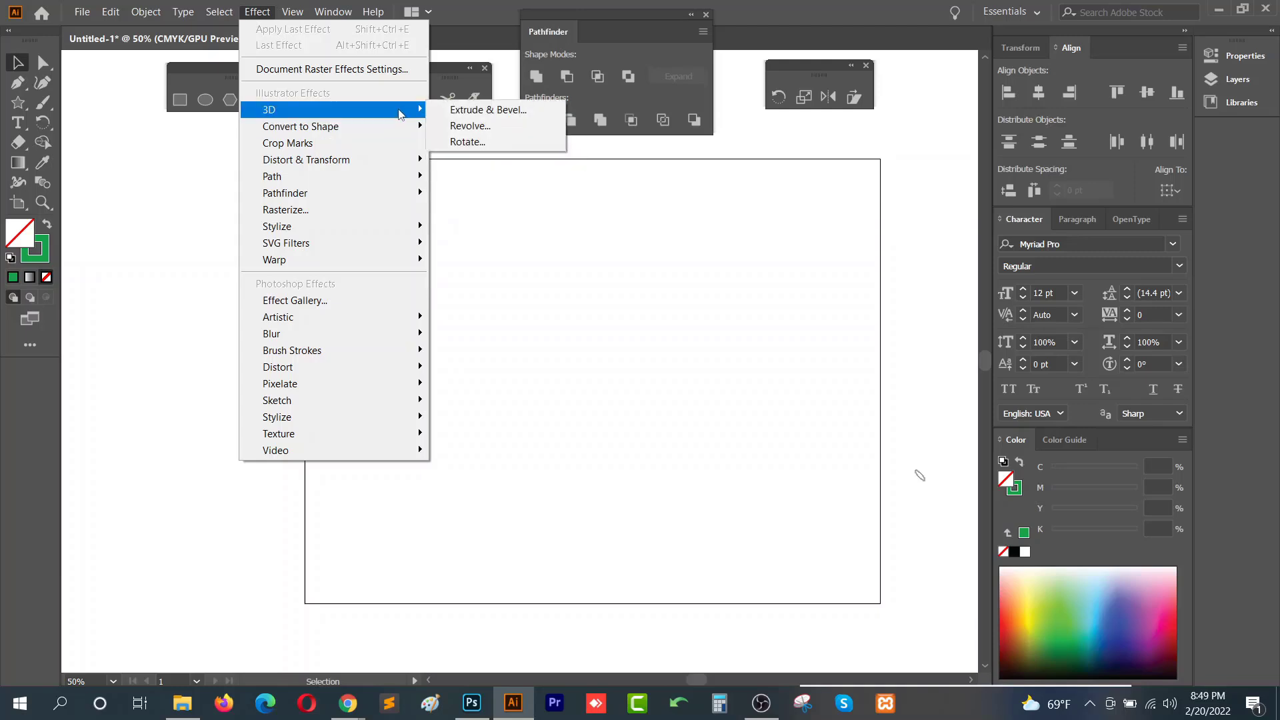
- Draw a rectangle in the middle of the artboard and give it a green fill with no stroke
left_click(181, 105)
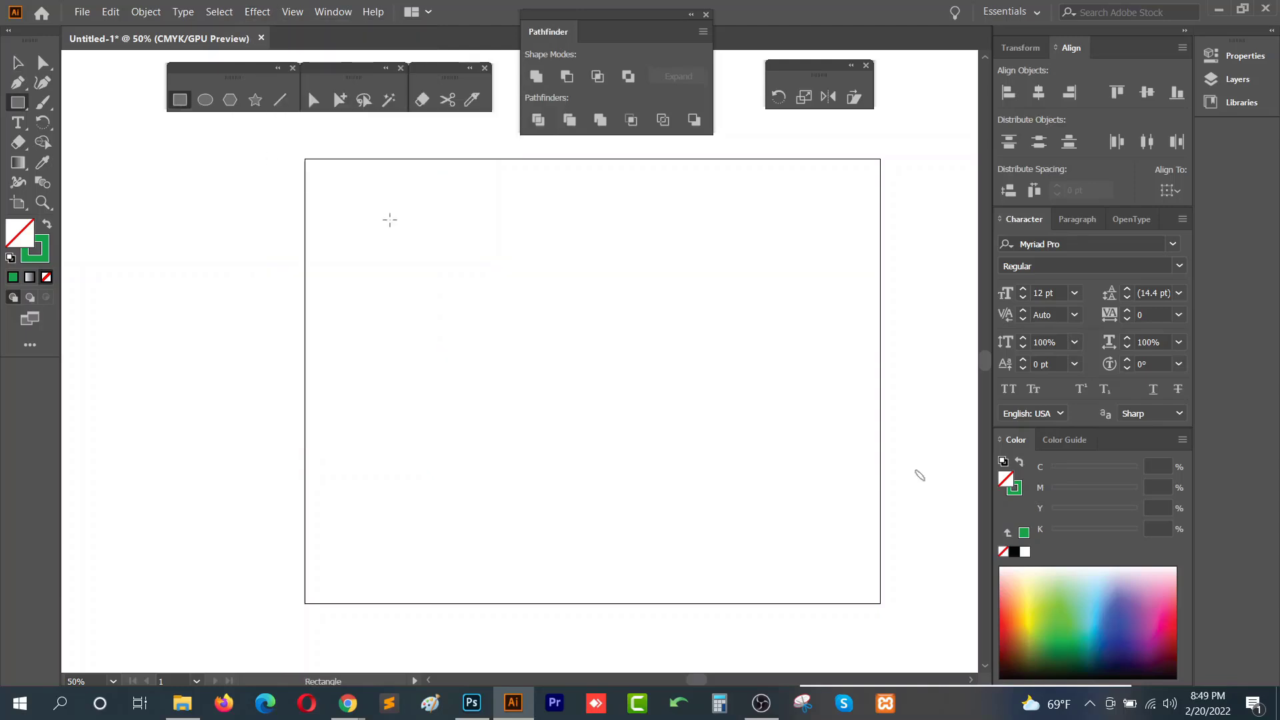
left_click_drag(416, 280, 757, 497)
left_click(47, 225)
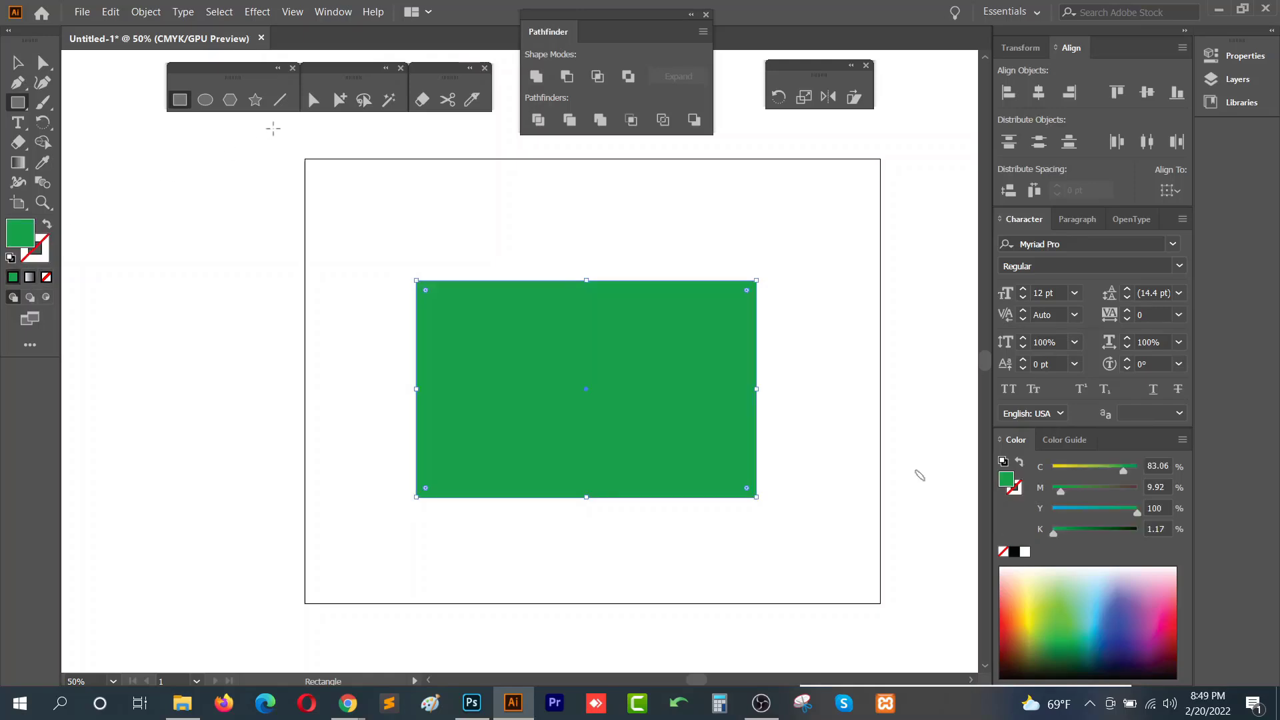
- Draw a circle in the middle of the green rectangle and subtract it from the rectangle with Pathfinder Minus Front
left_click(205, 100)
left_click_drag(538, 348, 633, 433)
key("v")
left_click(558, 491)
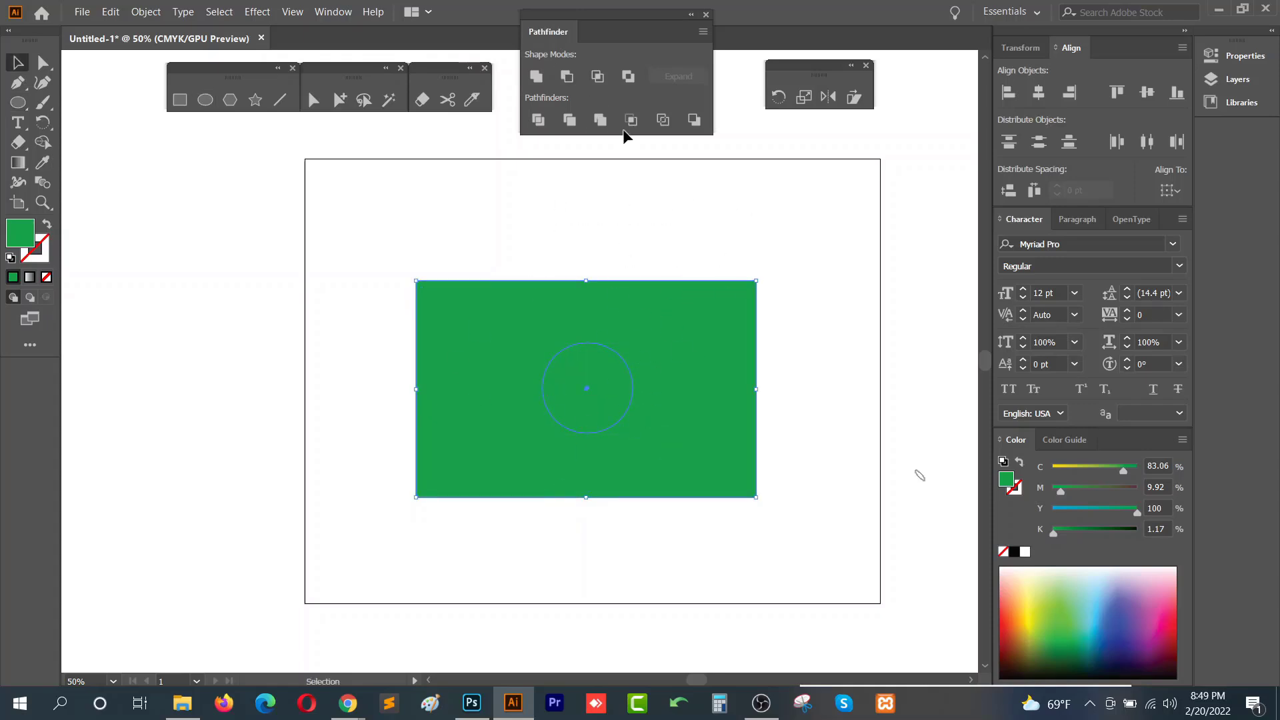
left_click(568, 77)
left_click(586, 374)
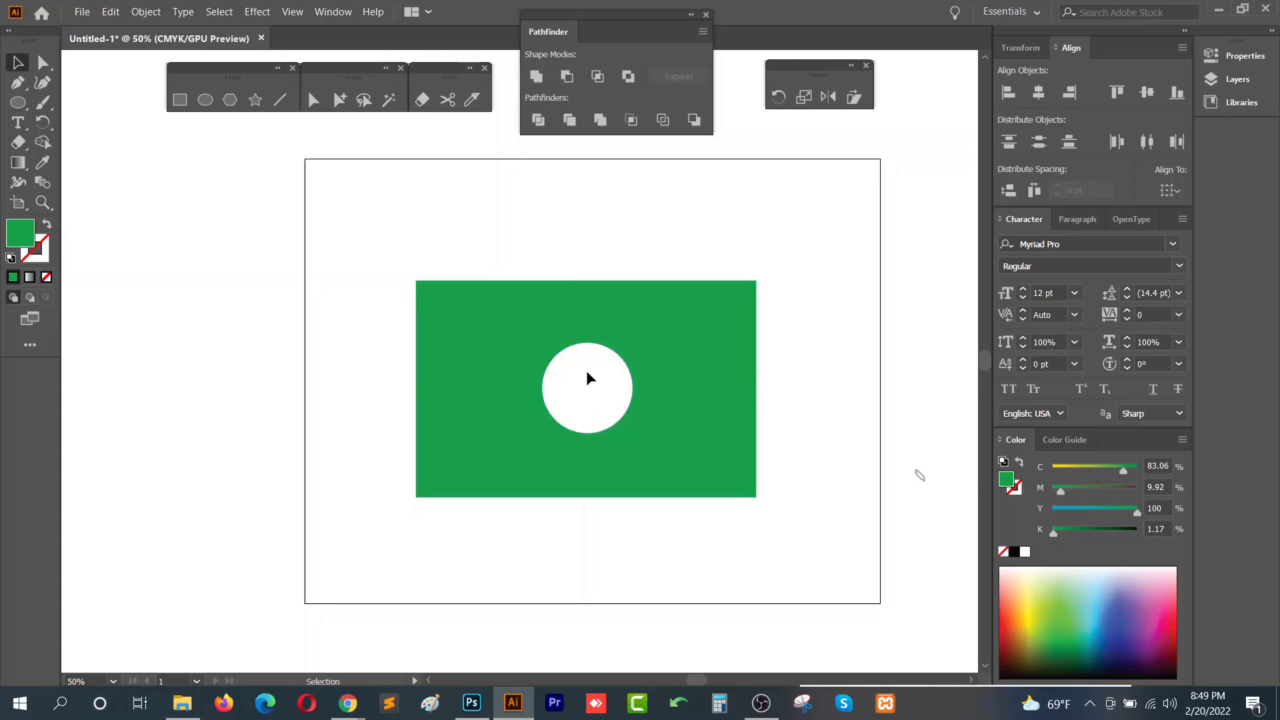
- Shift the cut-out shape slightly left and open the 3D Extrude & Bevel effect with Preview turned on
left_click_drag(600, 274, 554, 257)
left_click(258, 12)
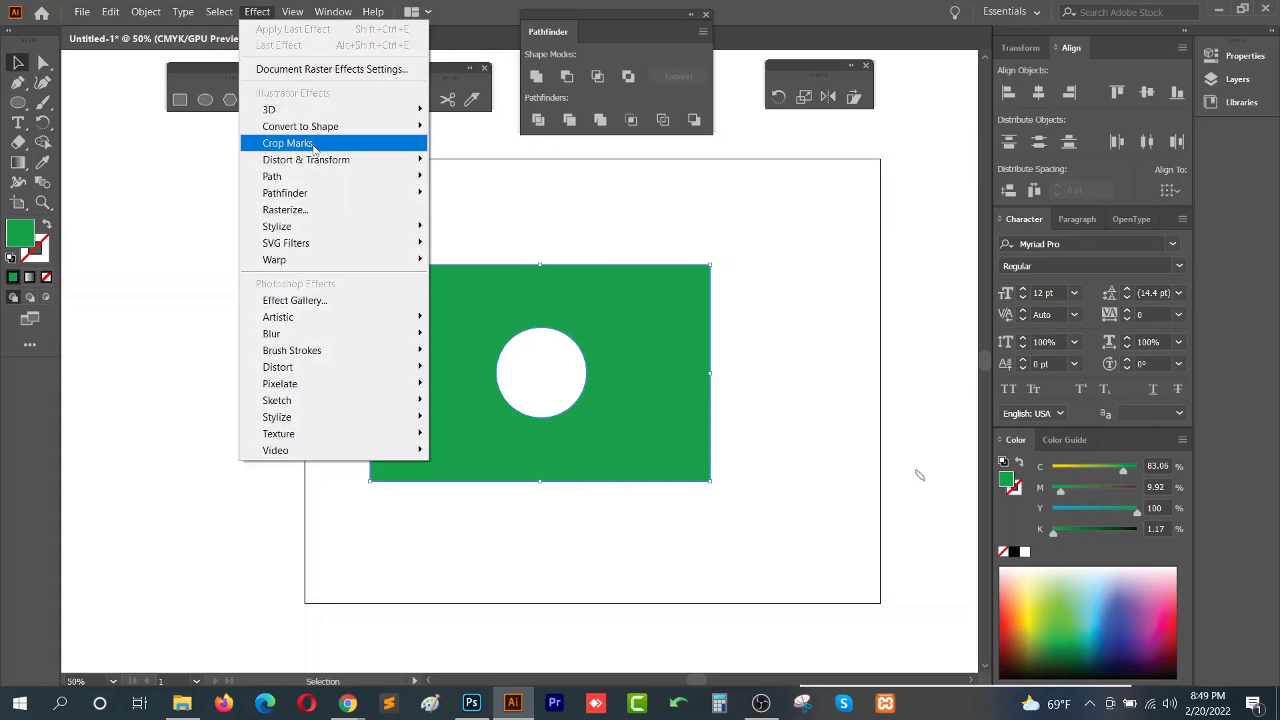
mouse_move(400, 109)
left_click(528, 115)
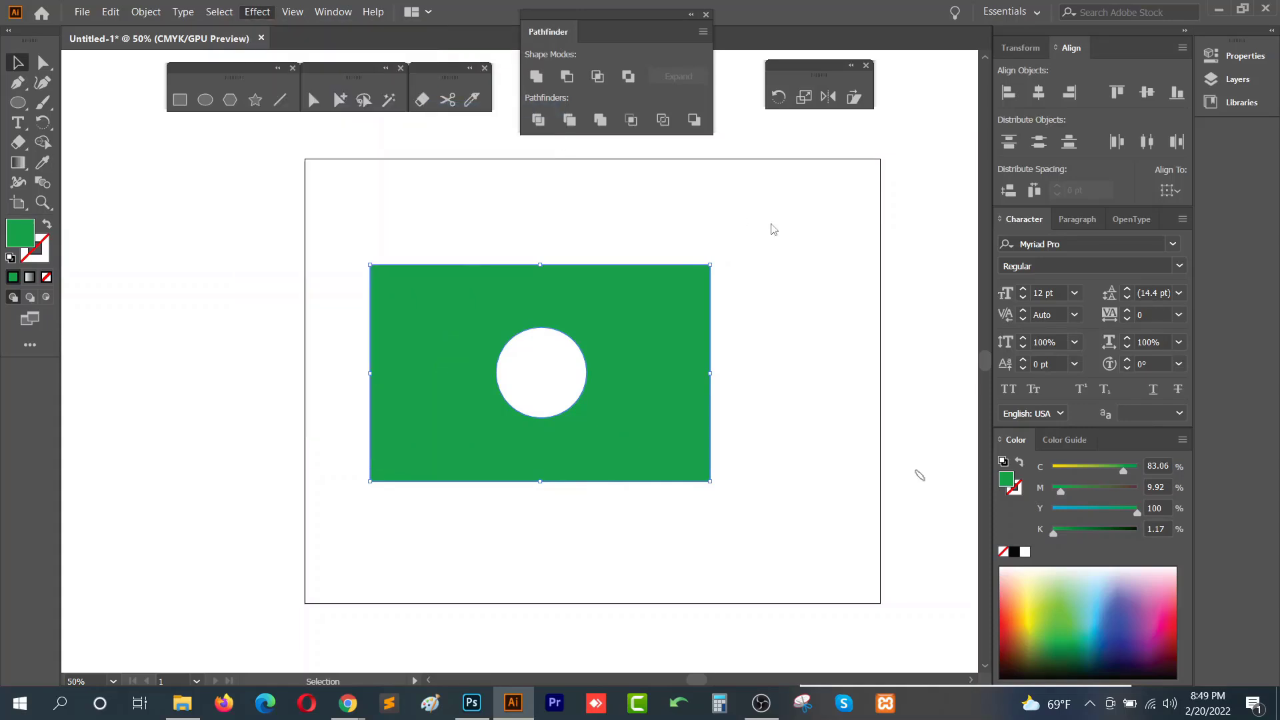
left_click_drag(712, 216, 1015, 80)
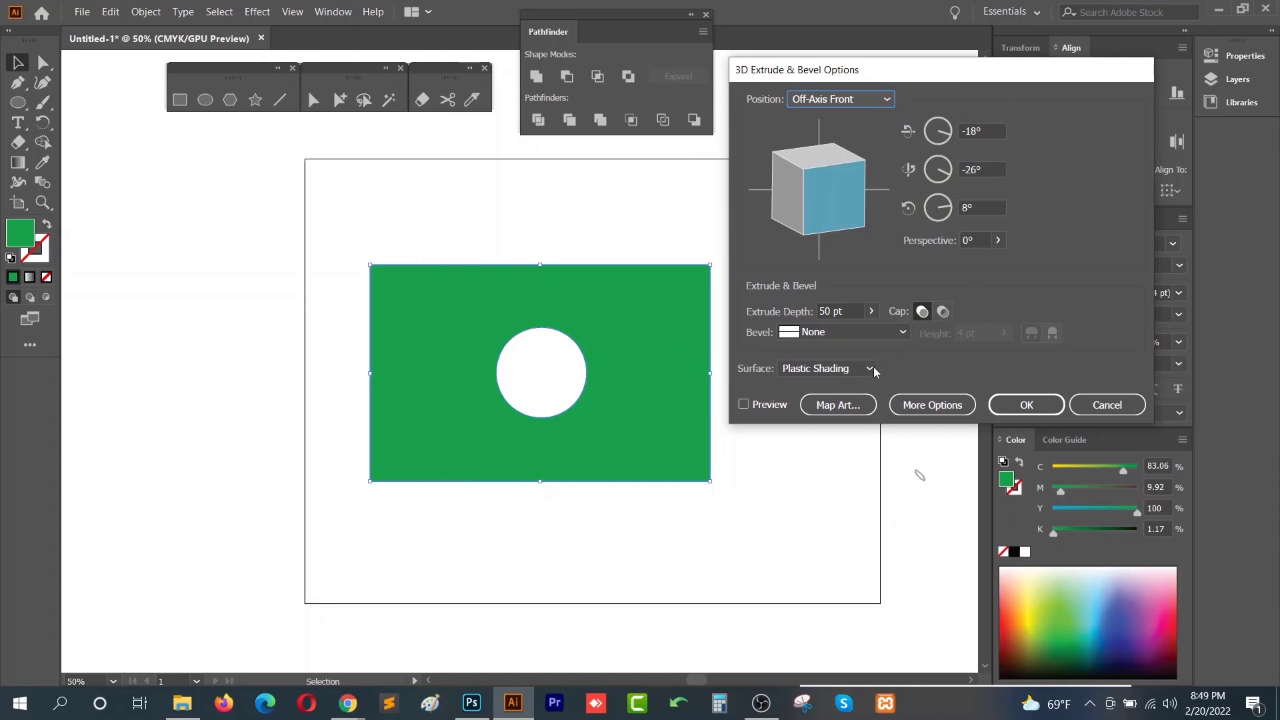
left_click_drag(850, 70, 853, 121)
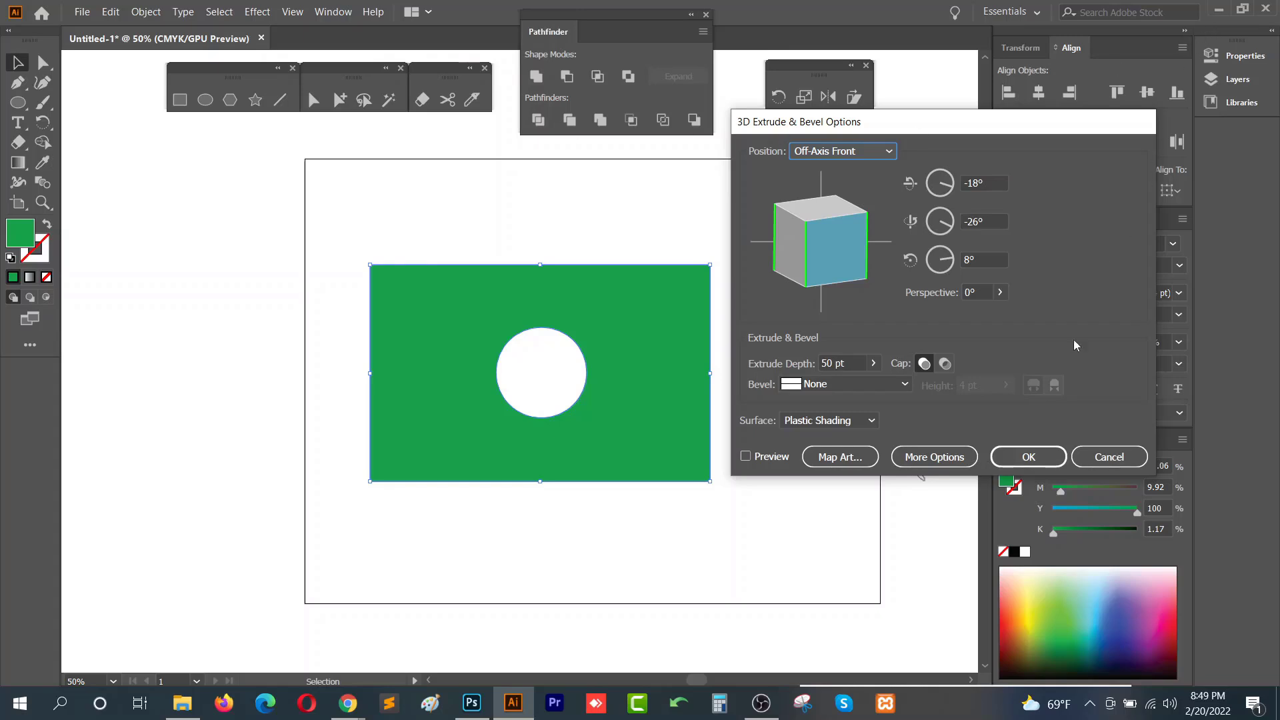
left_click_drag(933, 130, 928, 162)
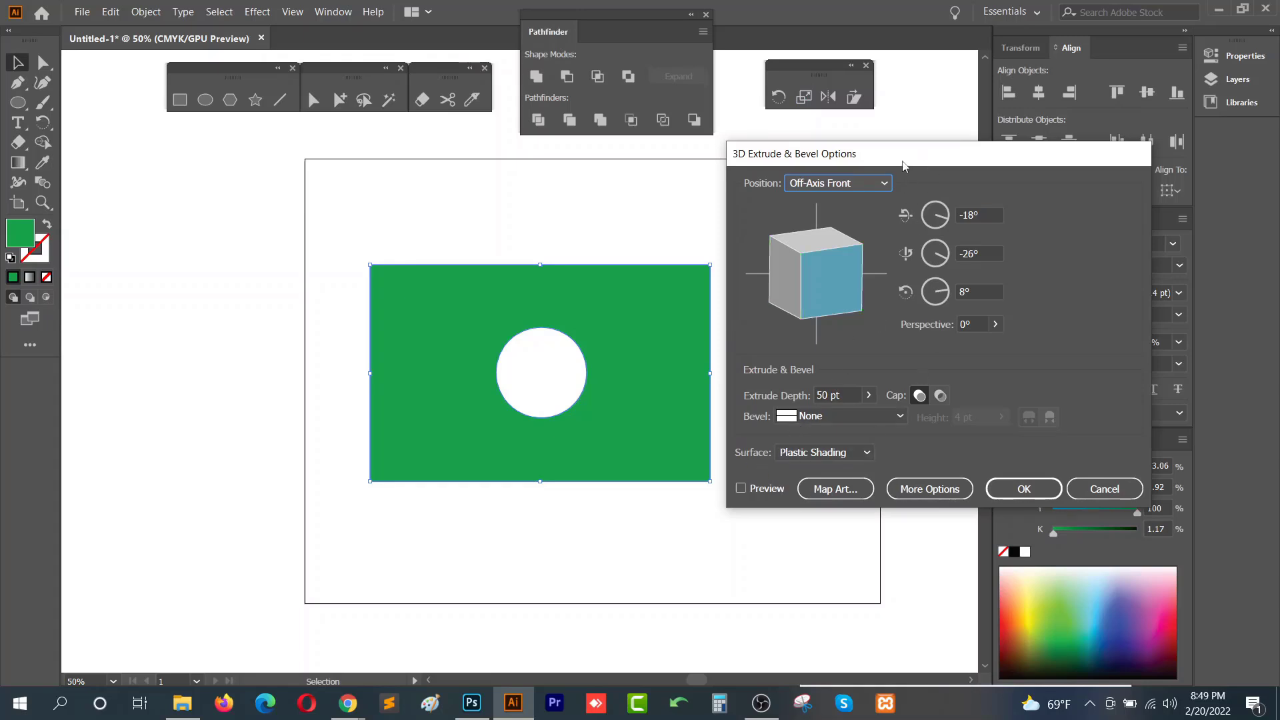
left_click_drag(903, 160, 936, 128)
left_click(753, 462)
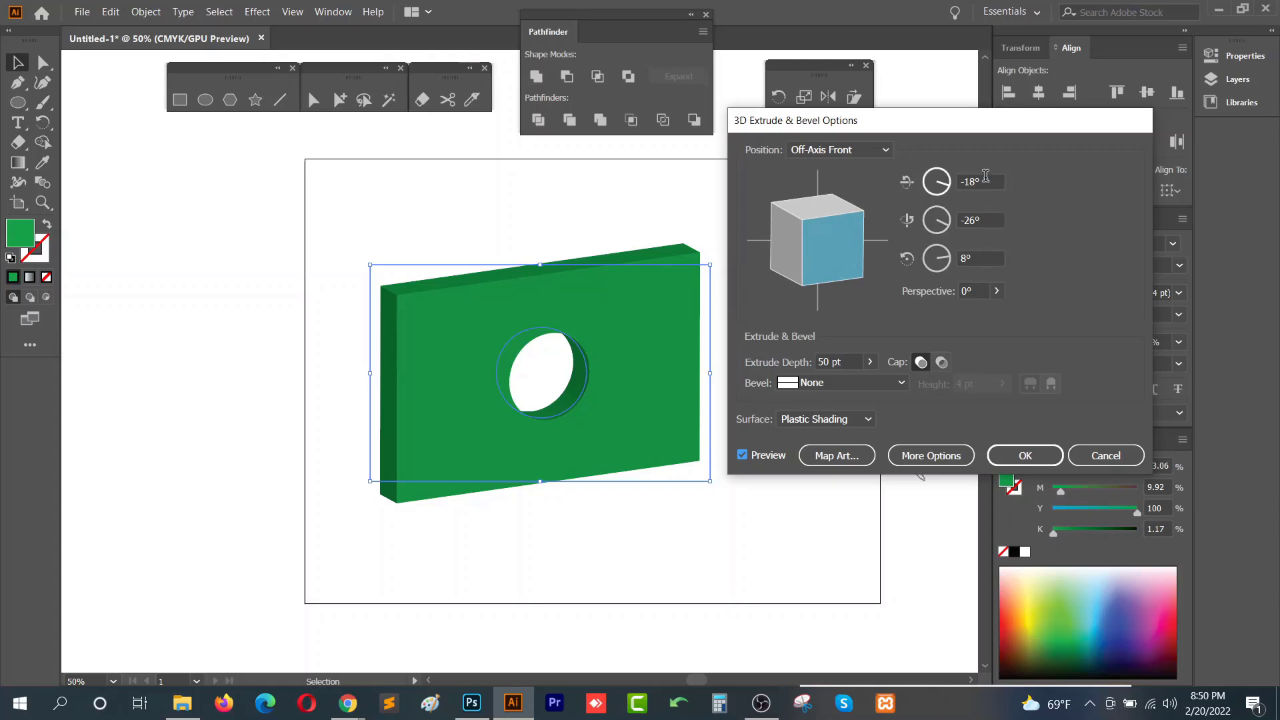
- Rotate the 3D extrusion to a custom rotation of about -2°, -39° and 3°
left_click_drag(827, 267, 810, 234)
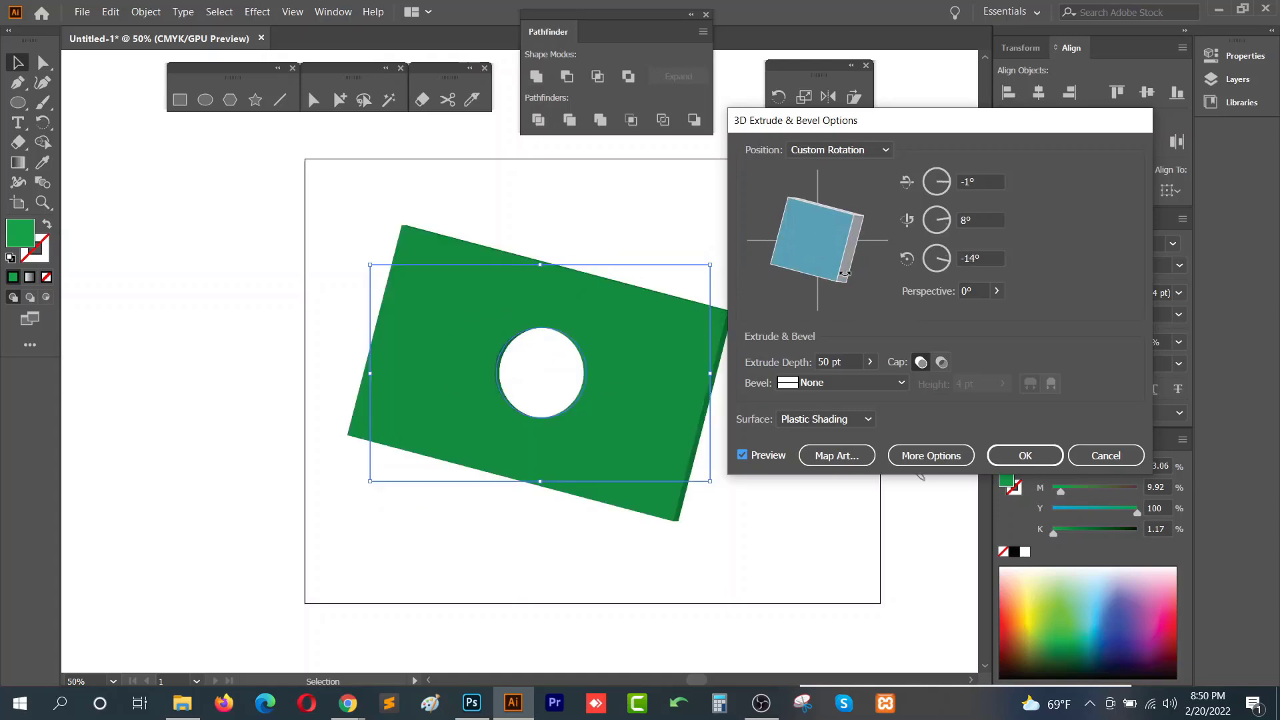
left_click_drag(845, 273, 842, 230)
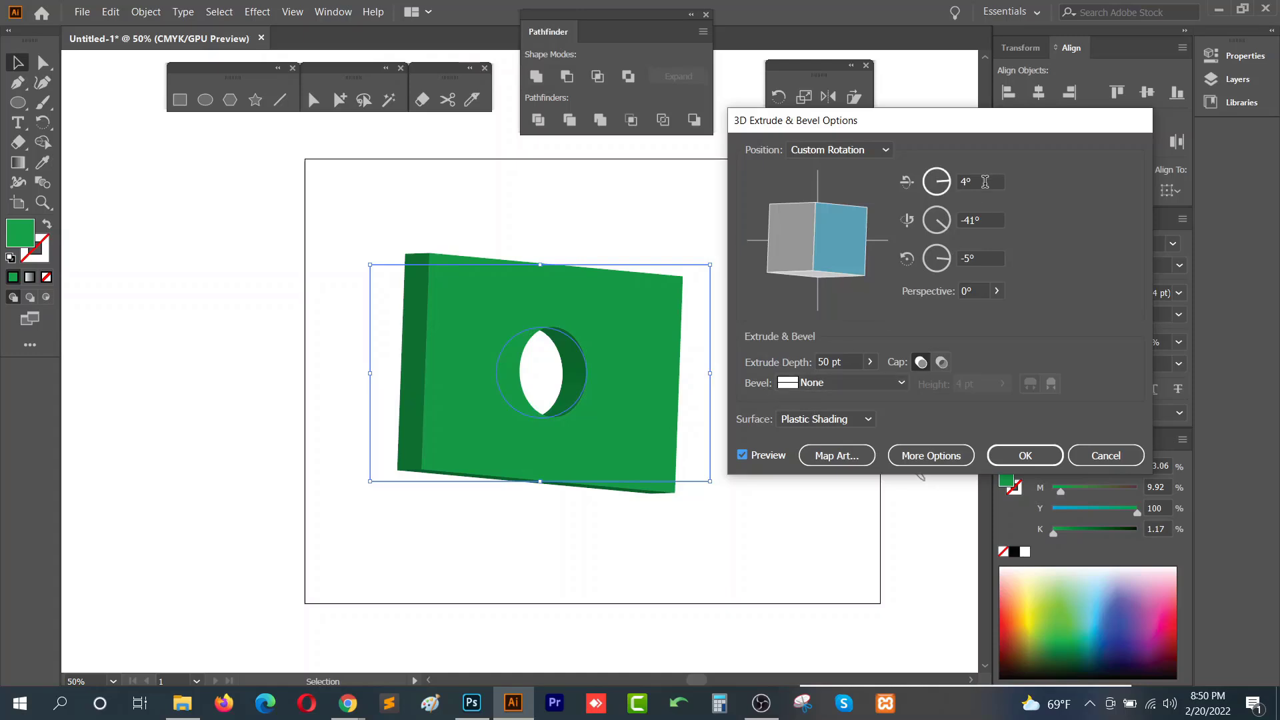
left_click_drag(849, 240, 830, 214)
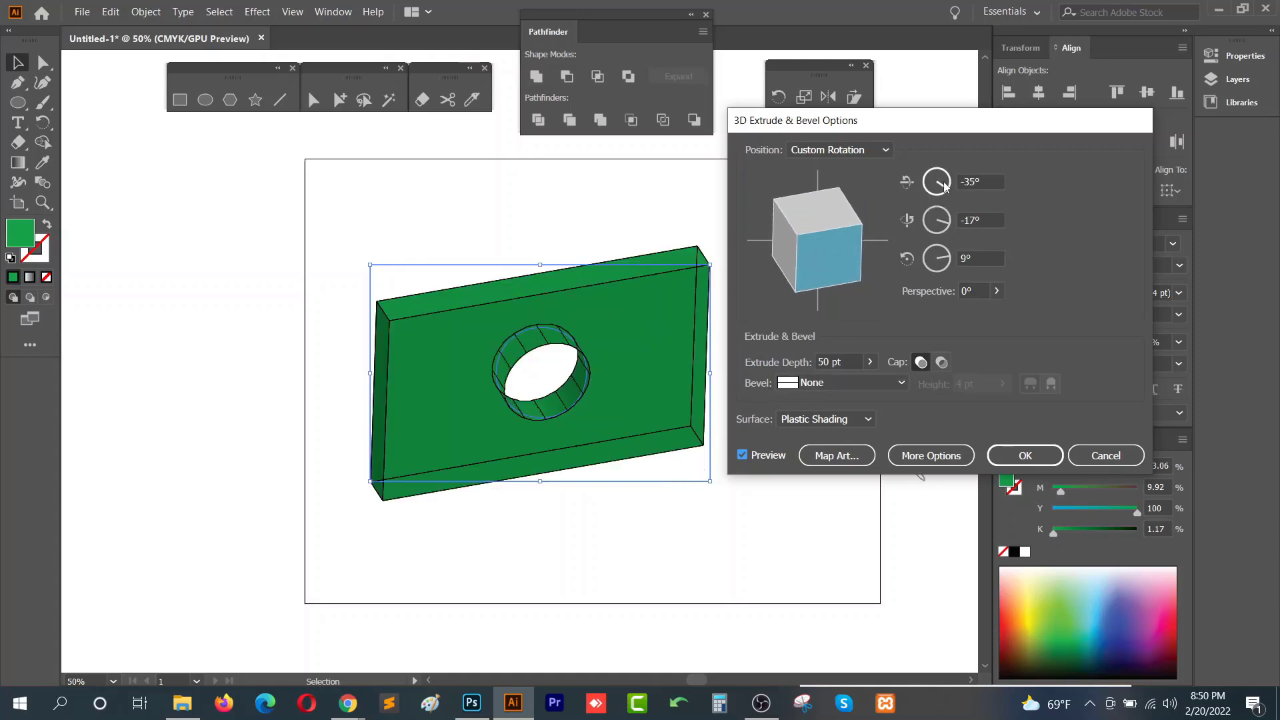
left_click_drag(826, 270, 837, 245)
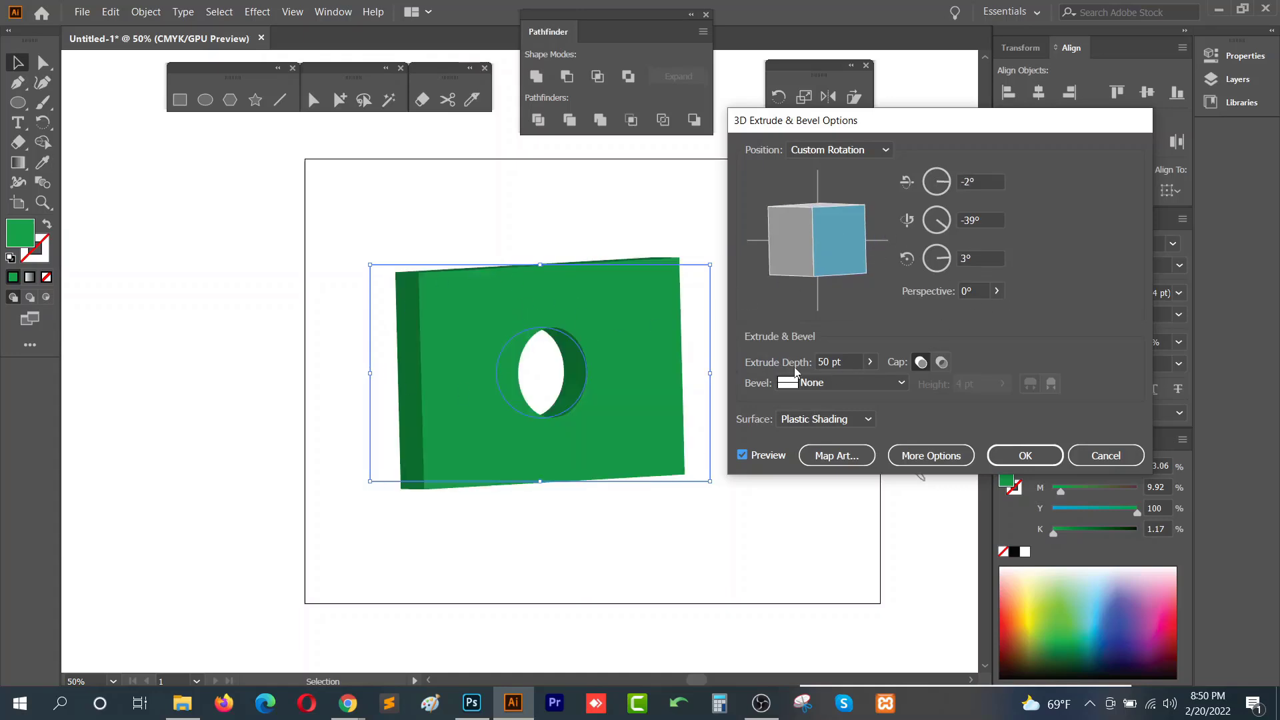
- Try an extrude depth of 145 pt with Classic, Complex 3 and Rounded bevels, then cancel the 3D effect
left_click(870, 361)
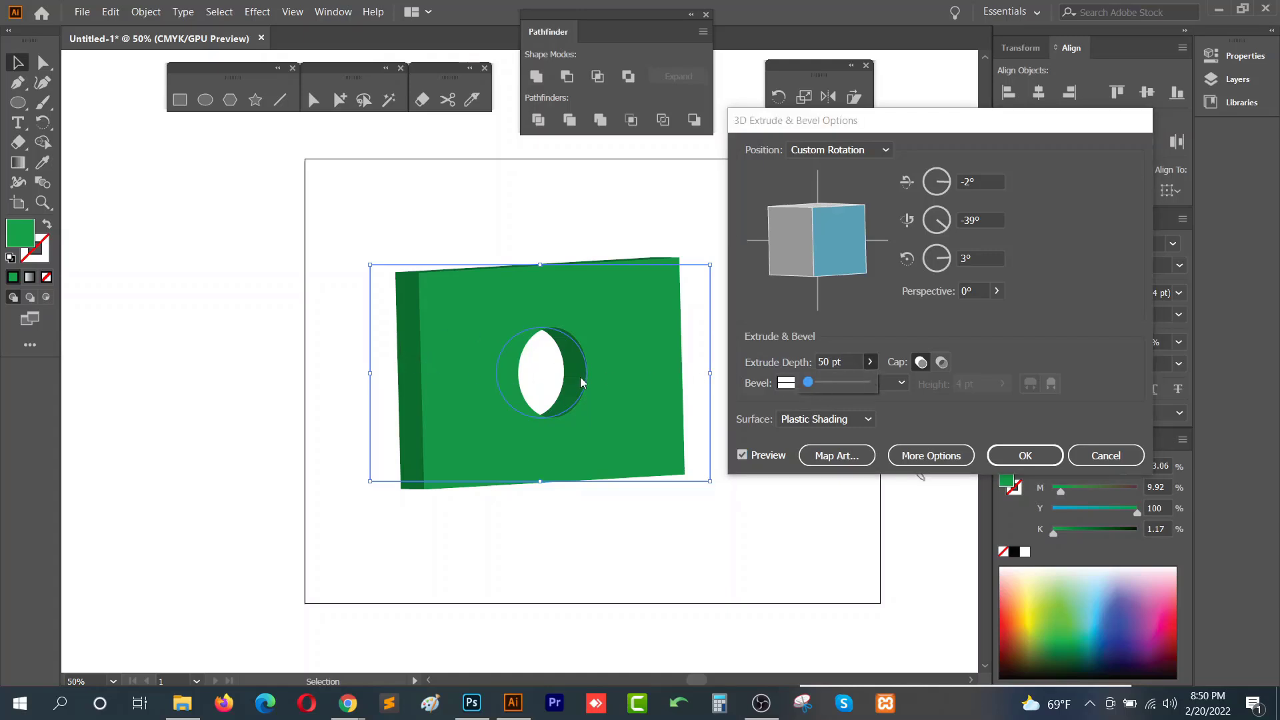
mouse_move(809, 383)
left_mouse_down()
mouse_move(829, 389)
mouse_move(810, 386)
left_mouse_up()
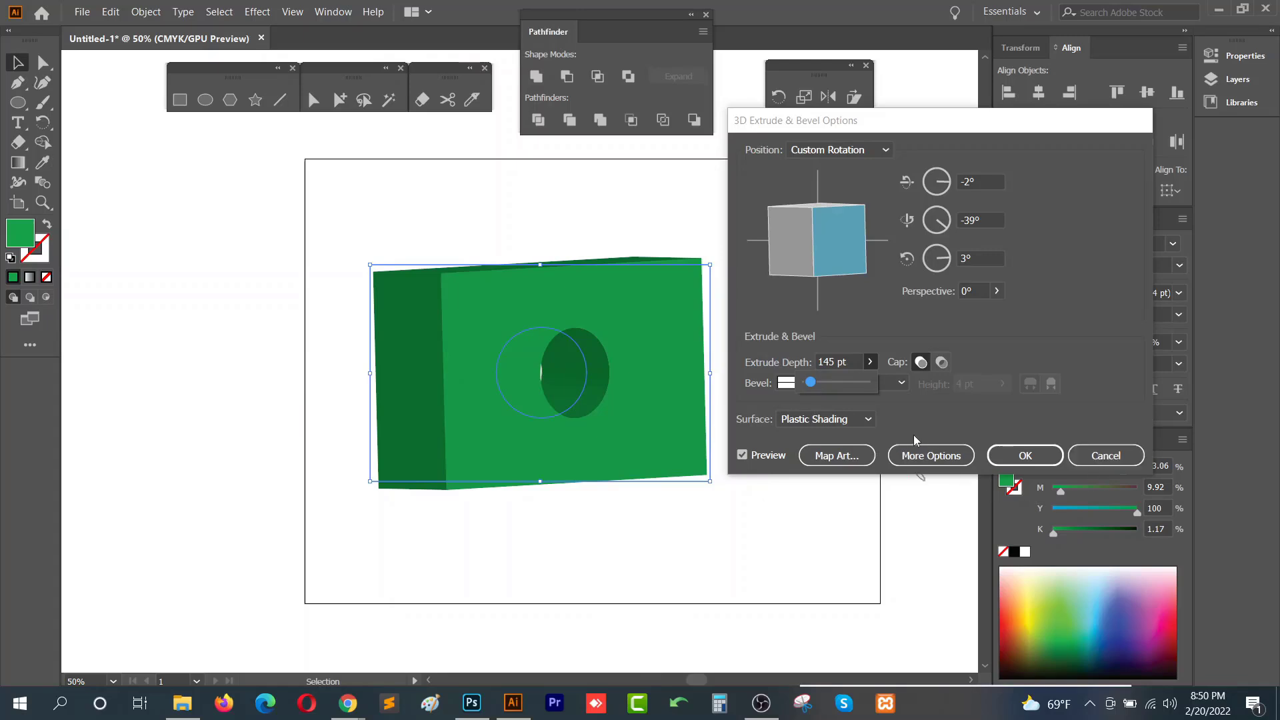
left_click(901, 382)
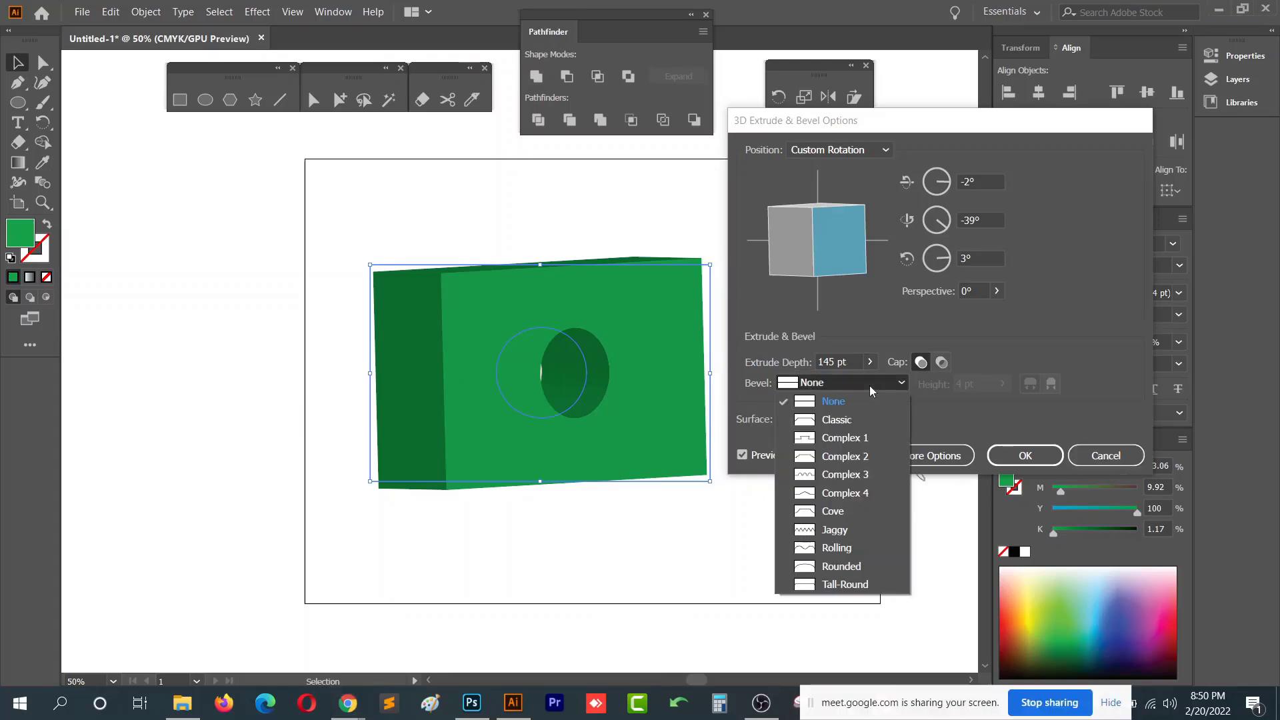
left_click(842, 424)
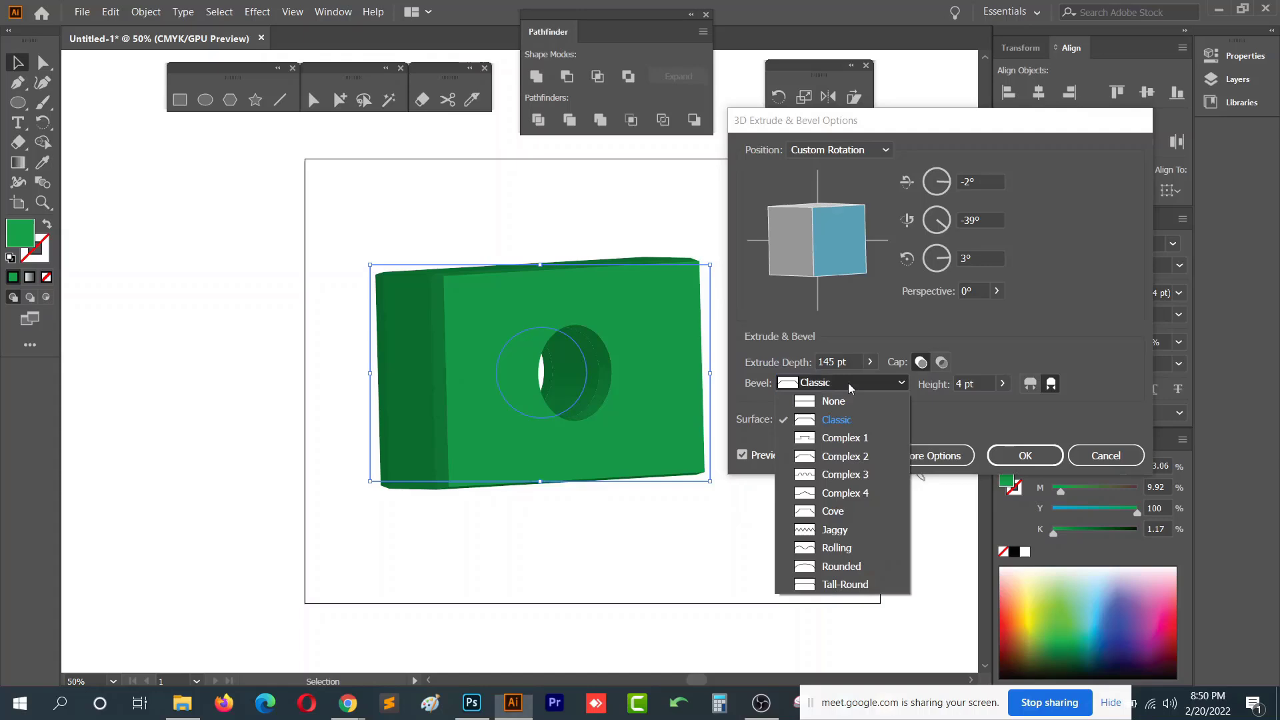
left_click(845, 474)
left_click(860, 385)
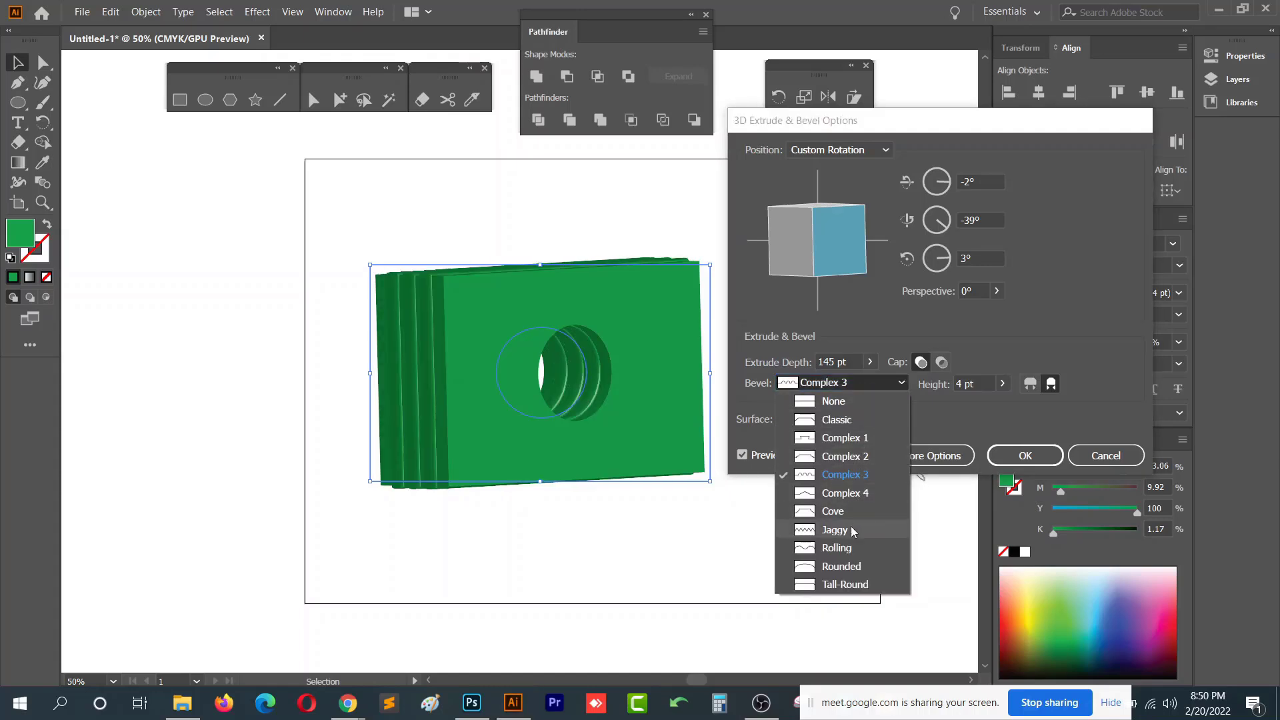
left_click(854, 566)
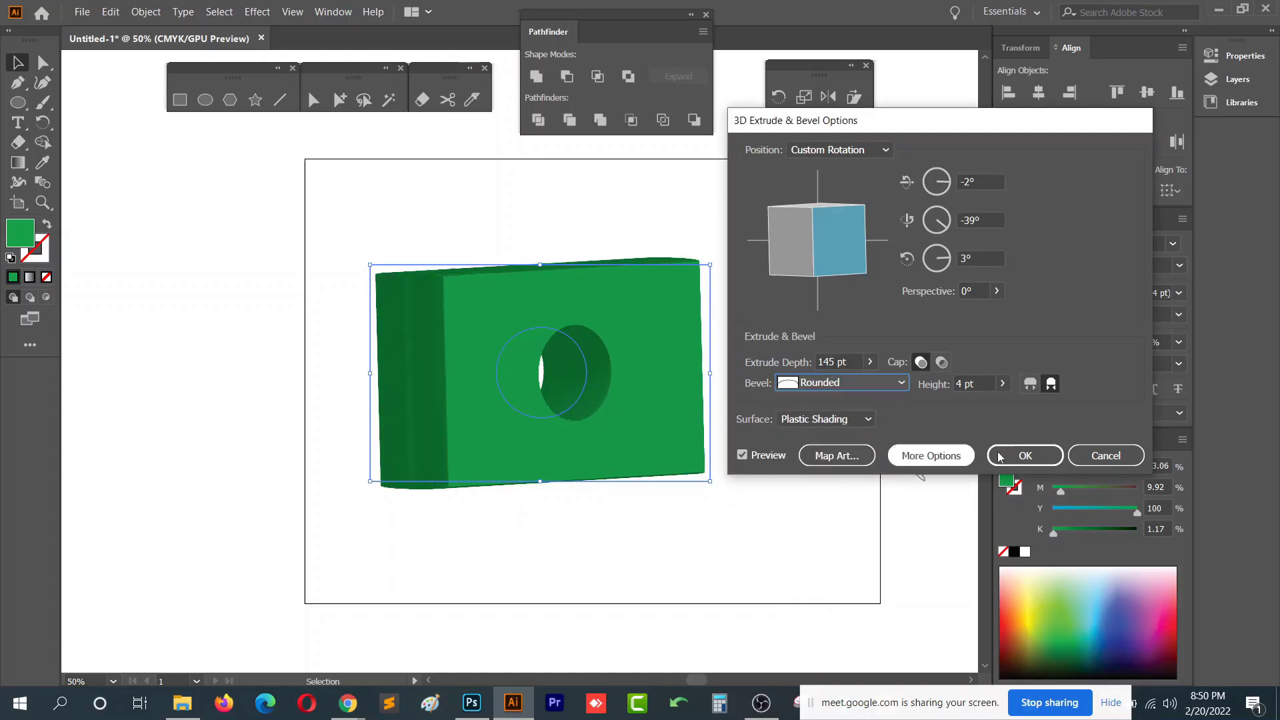
left_click(1105, 456)
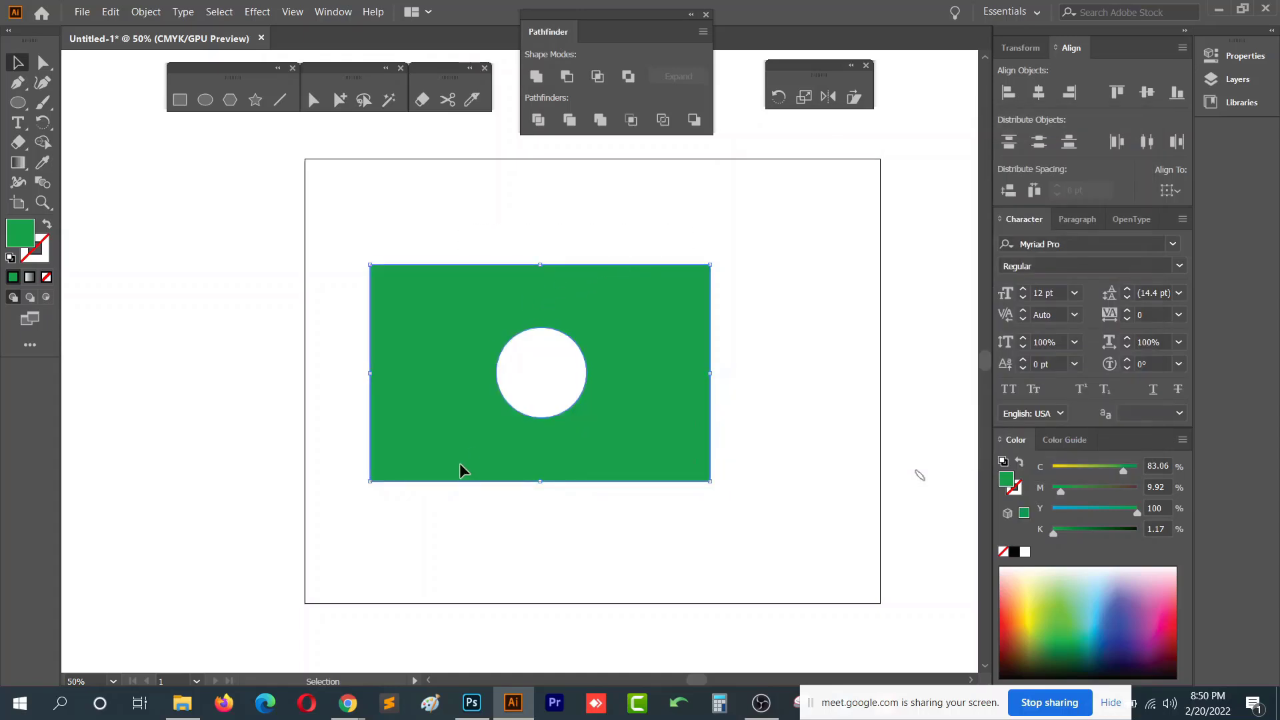
- Delete the cut-out shape and draw a new rectangle in the middle of the artboard
key("Delete")
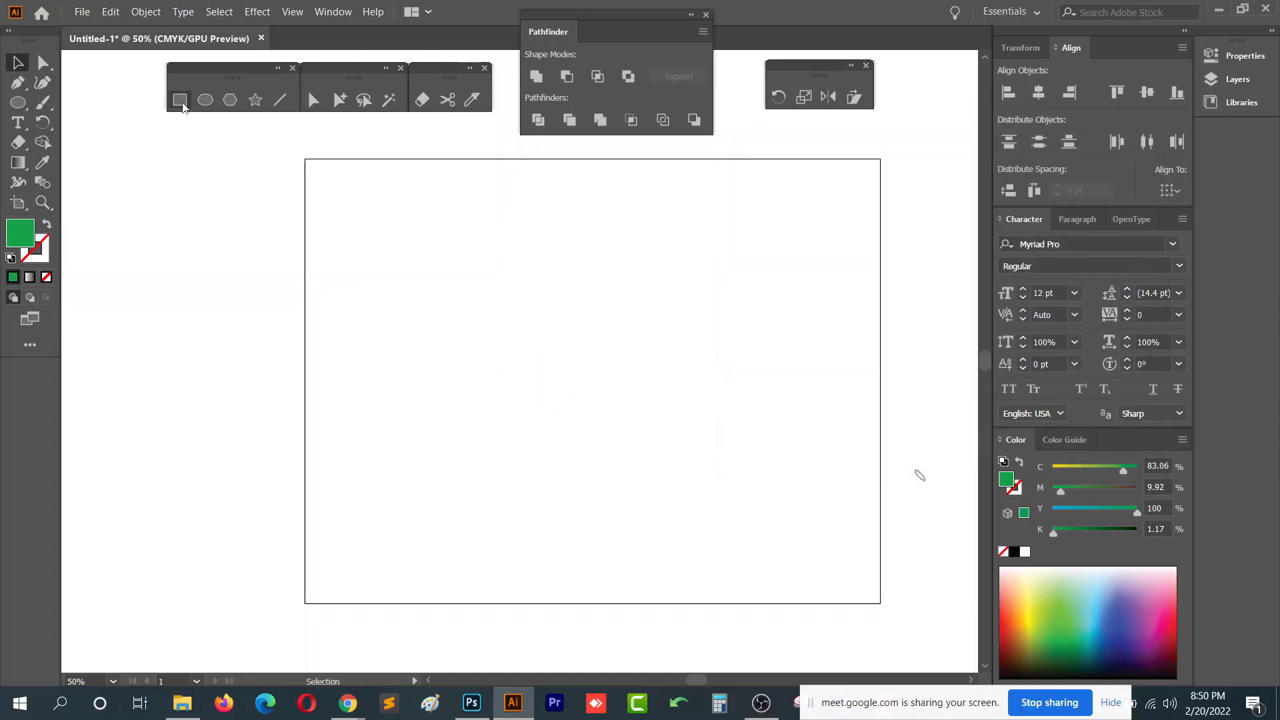
left_click(179, 99)
scroll(495, 440, "up", 1)
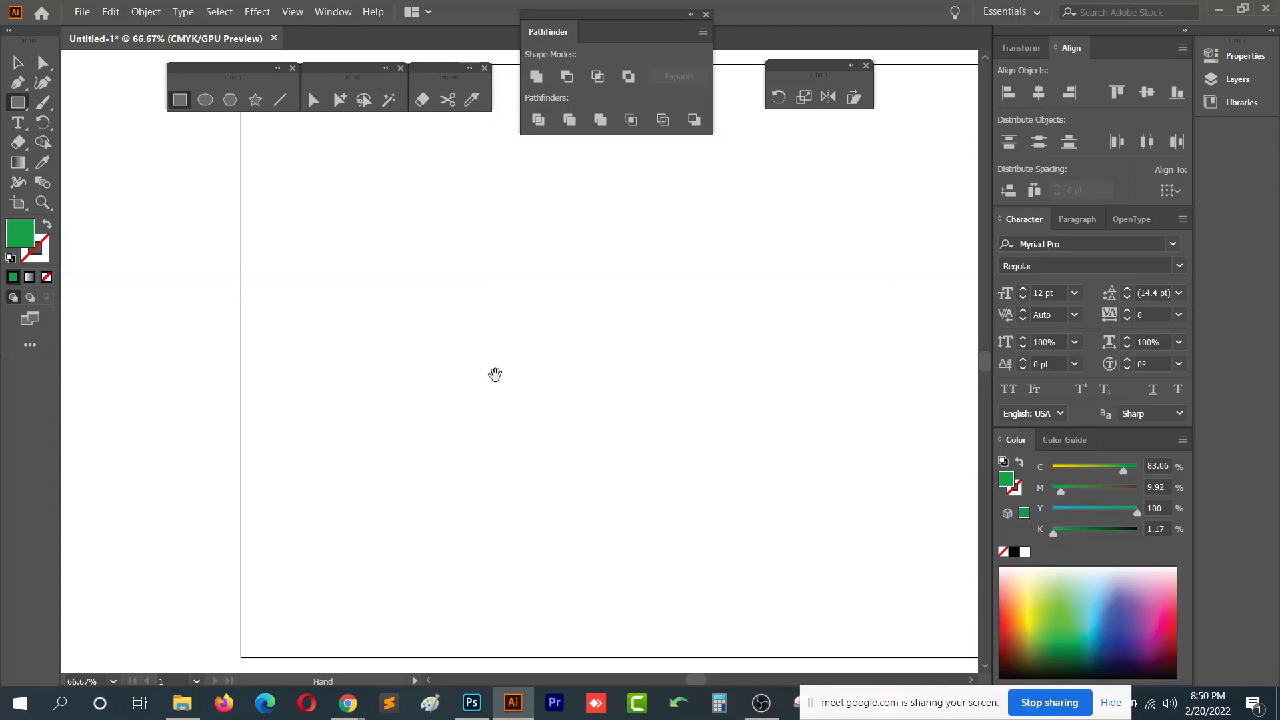
left_click_drag(494, 375, 382, 340)
left_click_drag(355, 292, 581, 458)
- Fill the new rectangle with a dark orange picked from the color spectrum
left_click(18, 83)
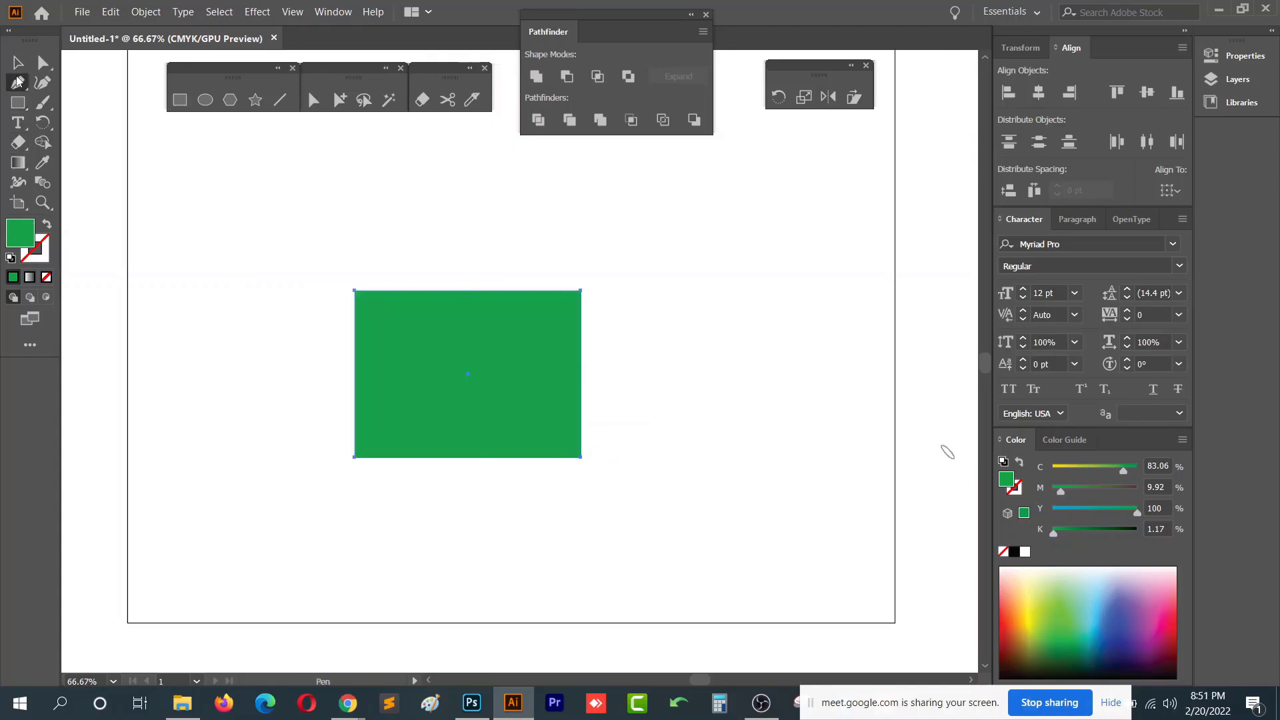
left_click(18, 63)
left_click(1028, 603)
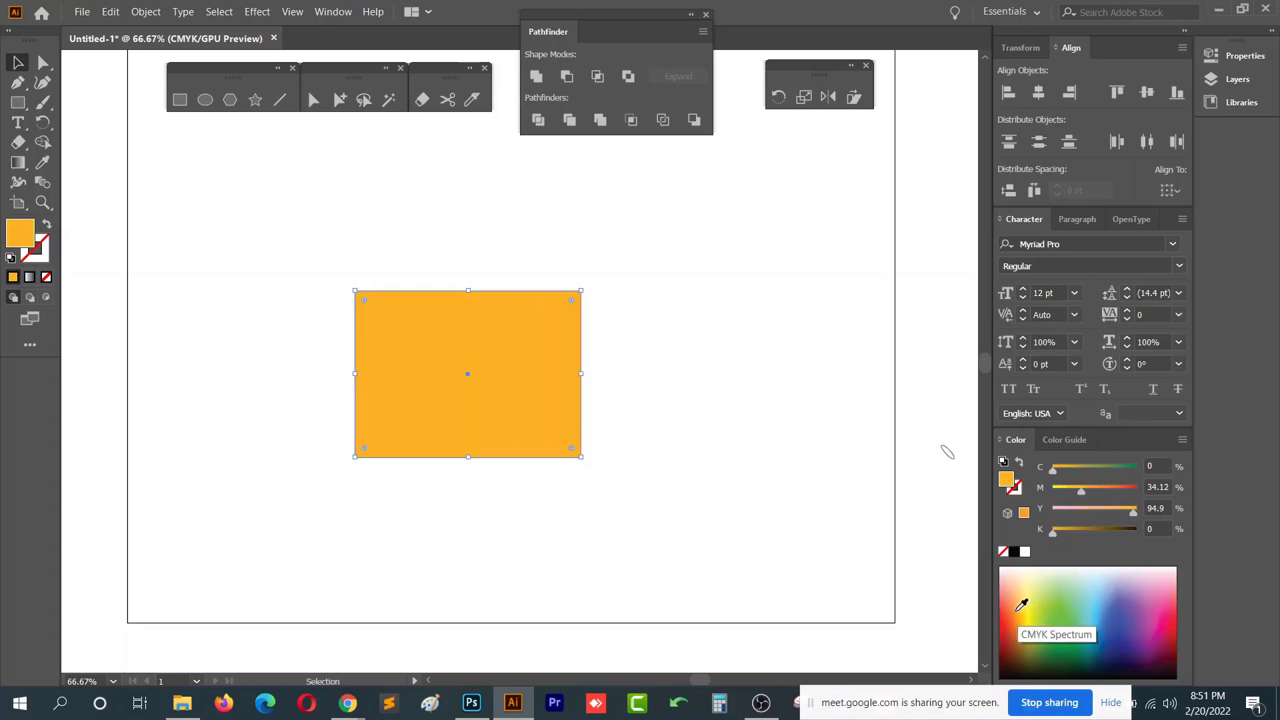
left_click(1015, 600)
left_click(674, 469)
key("ctrl+a")
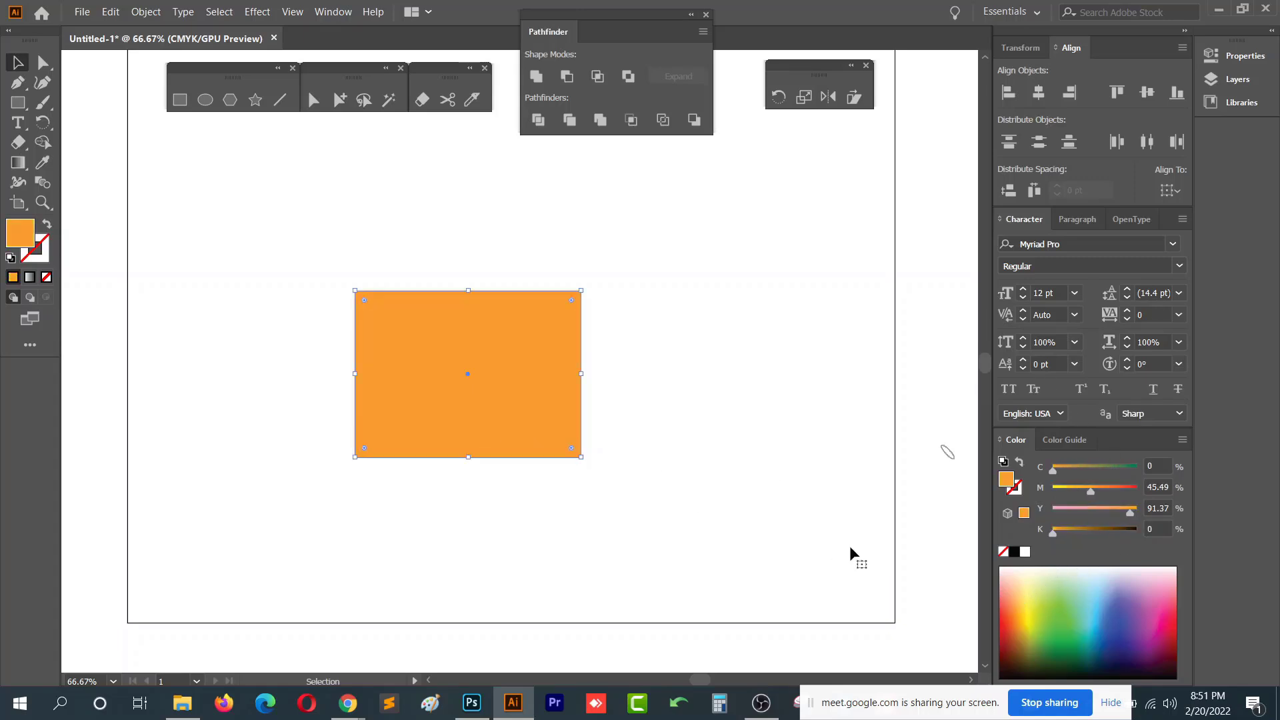
left_click(1022, 599)
left_click(1020, 629)
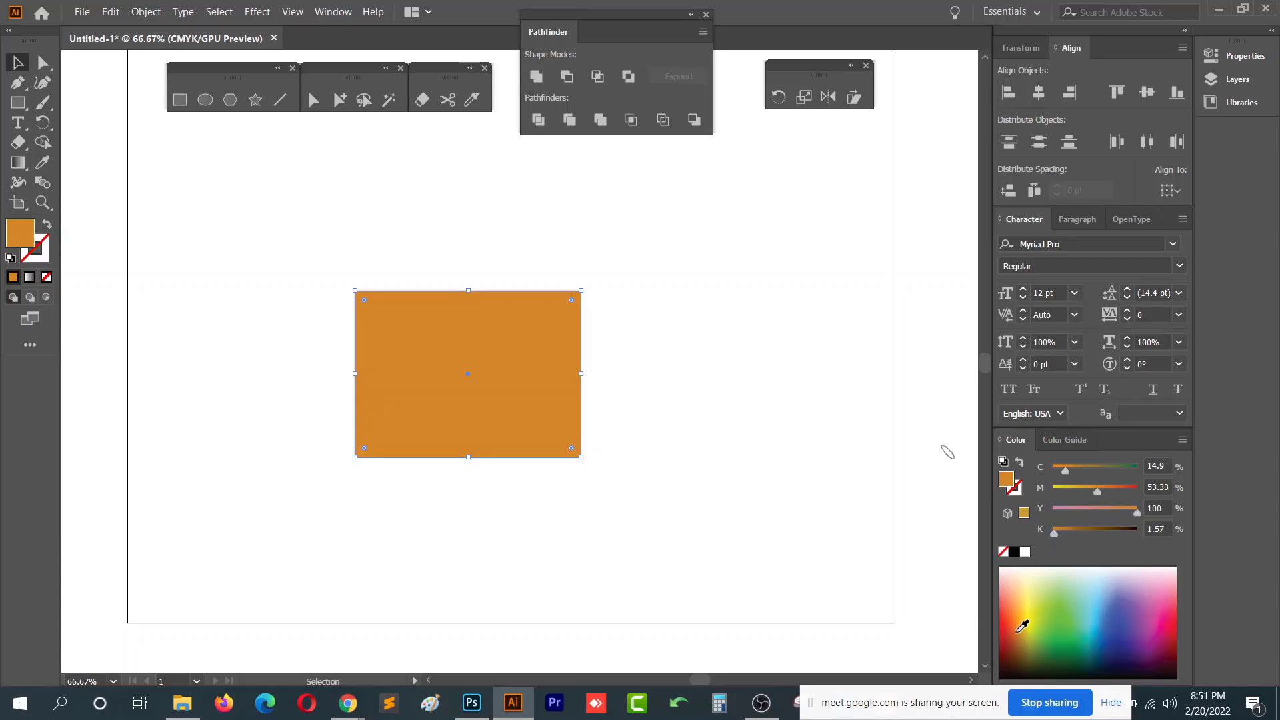
left_click(686, 467)
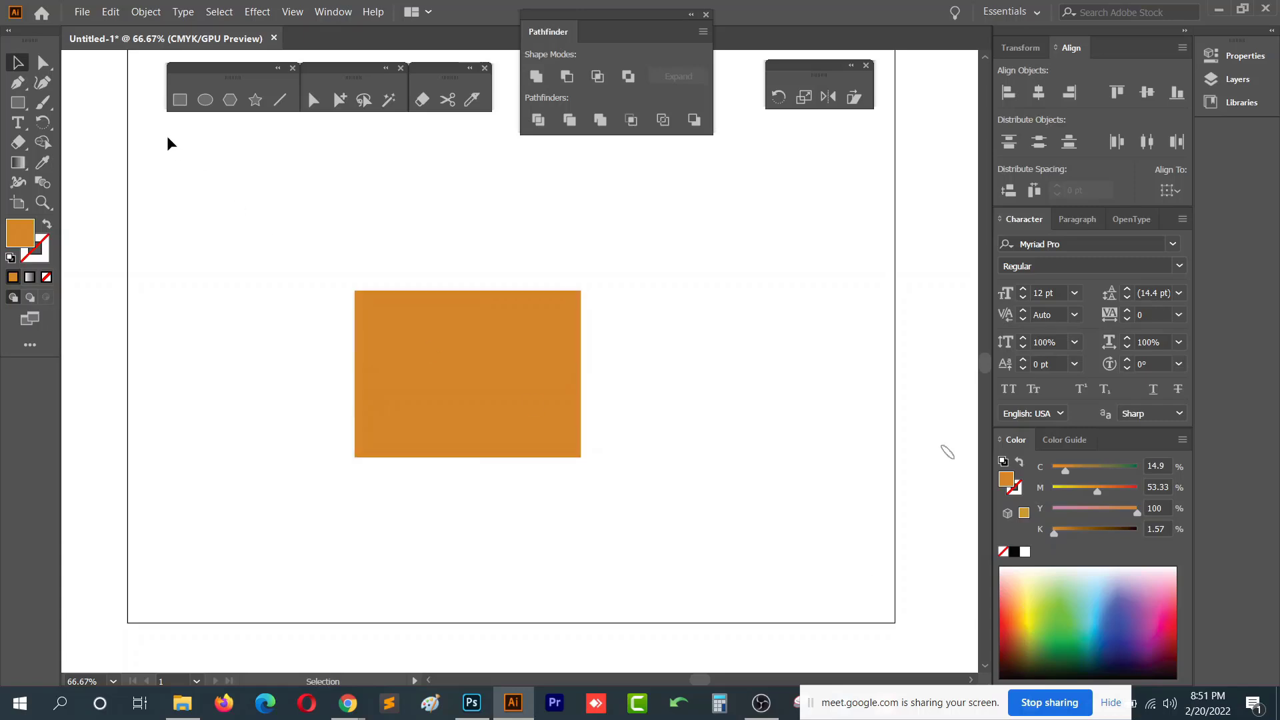
- Draw a small square on the left part of the orange rectangle and fill it dark brown
left_click(180, 100)
scroll(401, 373, "up", 2)
left_click_drag(365, 275, 497, 406)
key("v")
left_click_drag(456, 341, 408, 318)
left_click(1097, 606)
left_click(1028, 648)
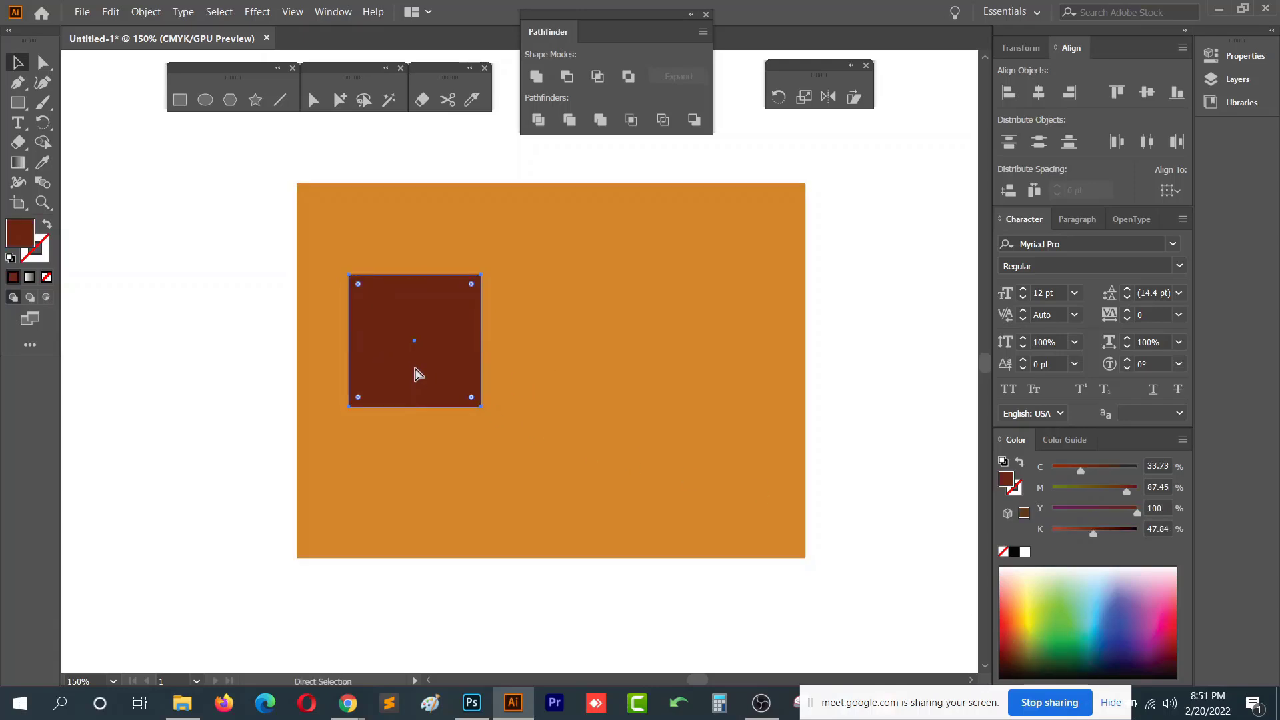
- Add a light blue inner square inside the brown square and duplicate this window to the right side of the wall
left_click_drag(481, 406, 473, 399)
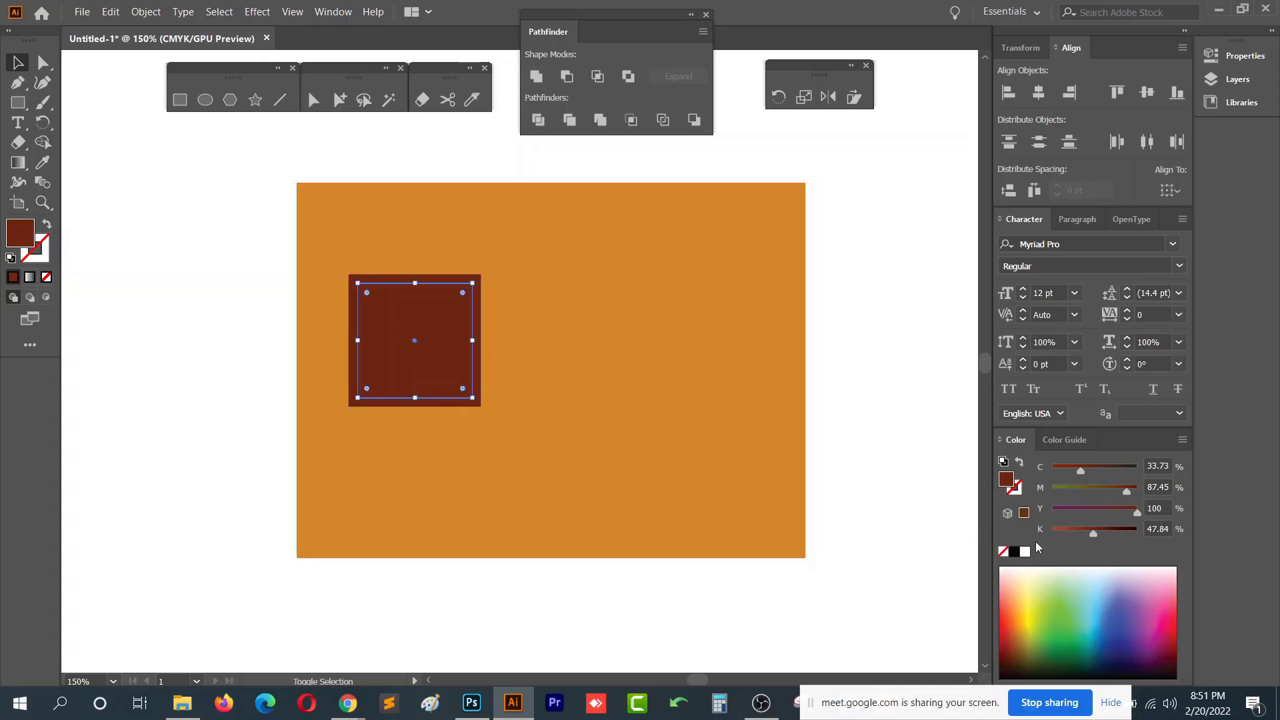
left_click(1098, 609)
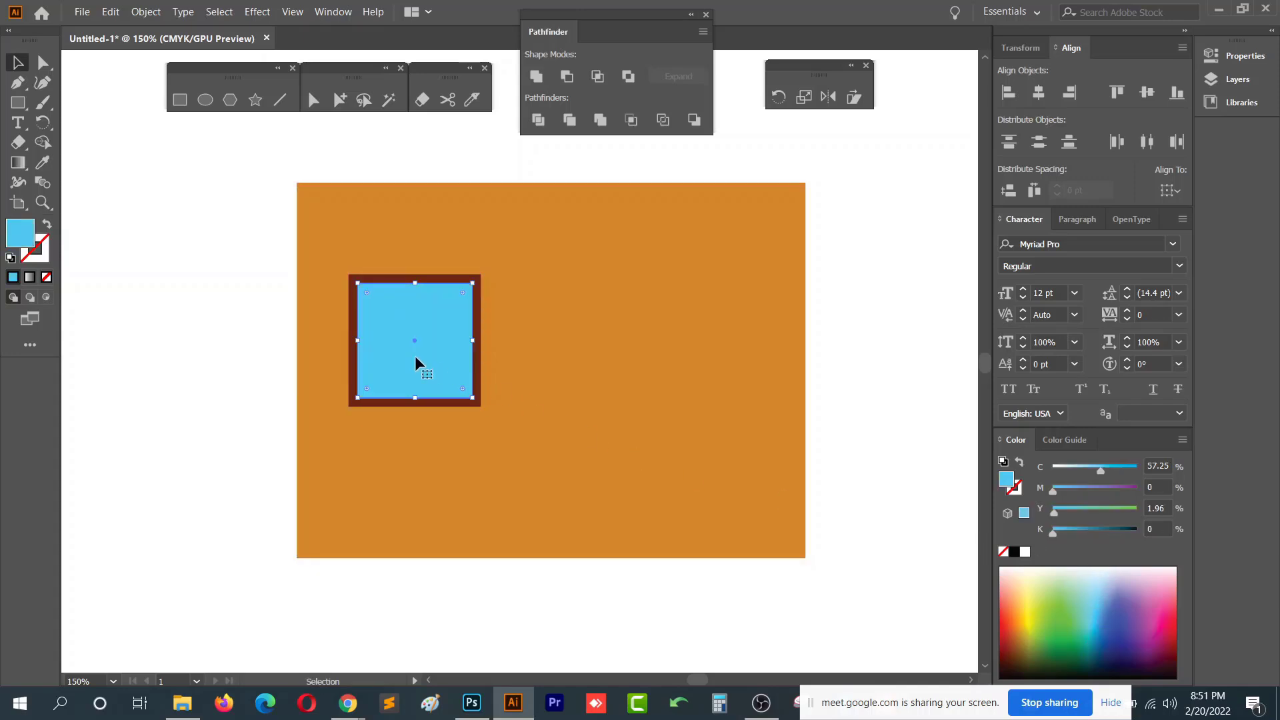
left_click(478, 312, "shift")
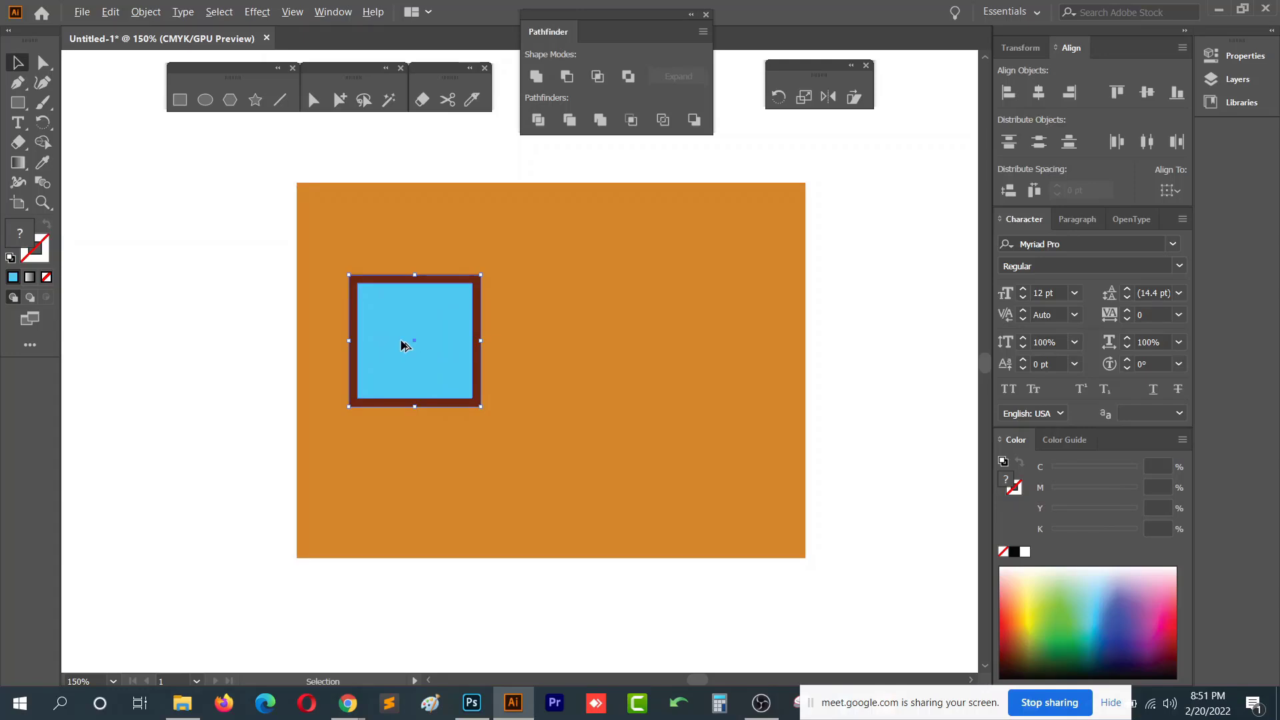
left_click_drag(402, 343, 665, 344)
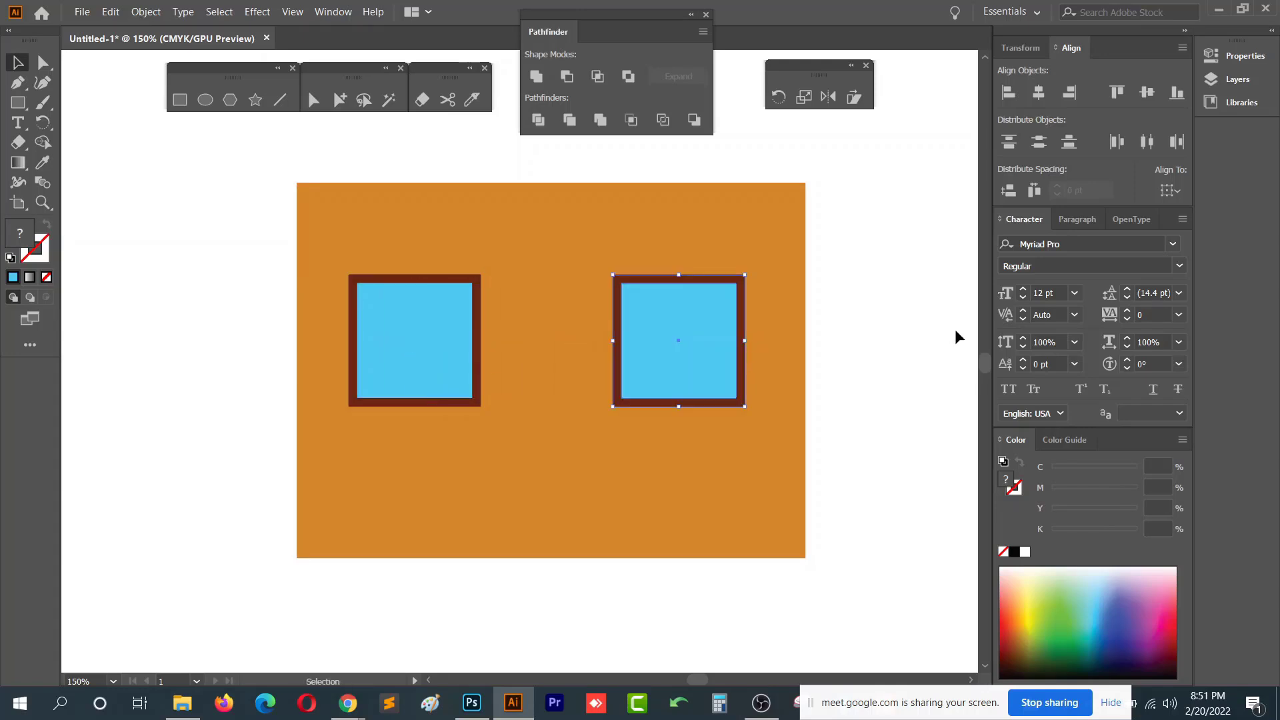
- Select the orange wall with both windows and move it lower on the artboard
left_click(956, 329)
left_click_drag(919, 314, 892, 315)
scroll(735, 327, "down", 1)
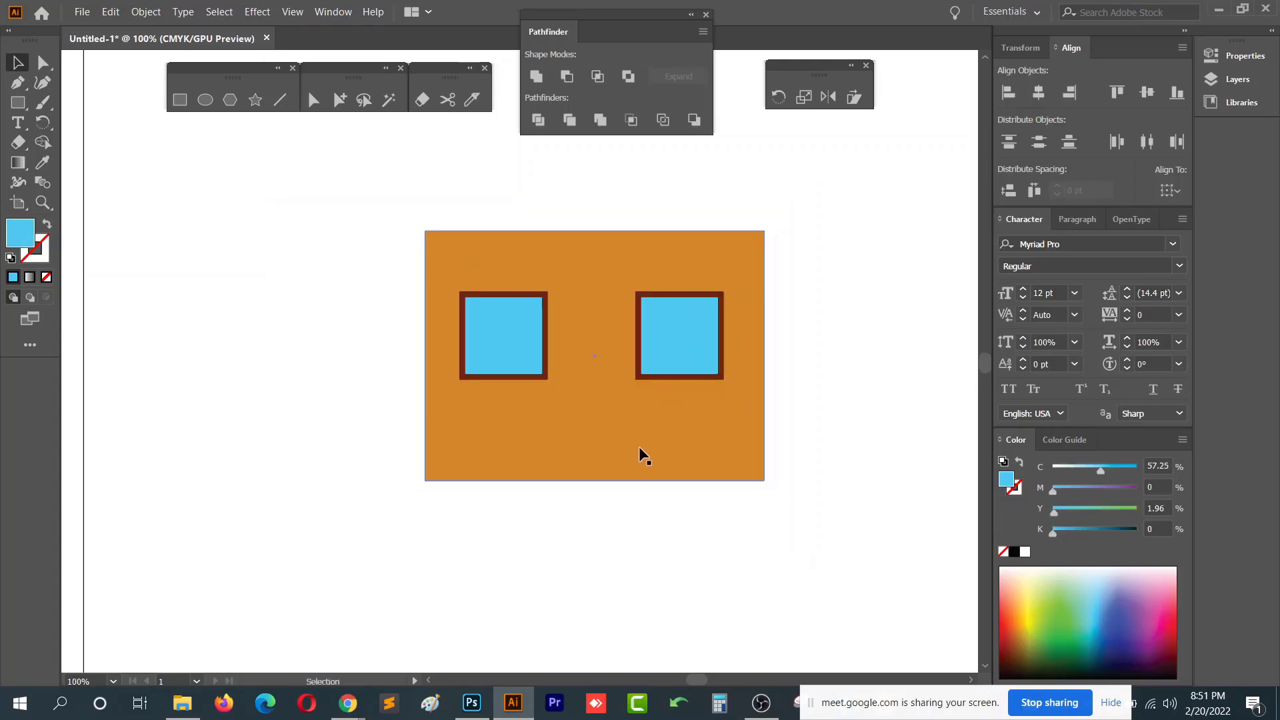
left_click(639, 446)
left_click_drag(597, 483, 594, 446)
left_click(606, 503)
left_click_drag(635, 405, 525, 443)
left_click(567, 512)
left_click_drag(589, 396, 569, 486)
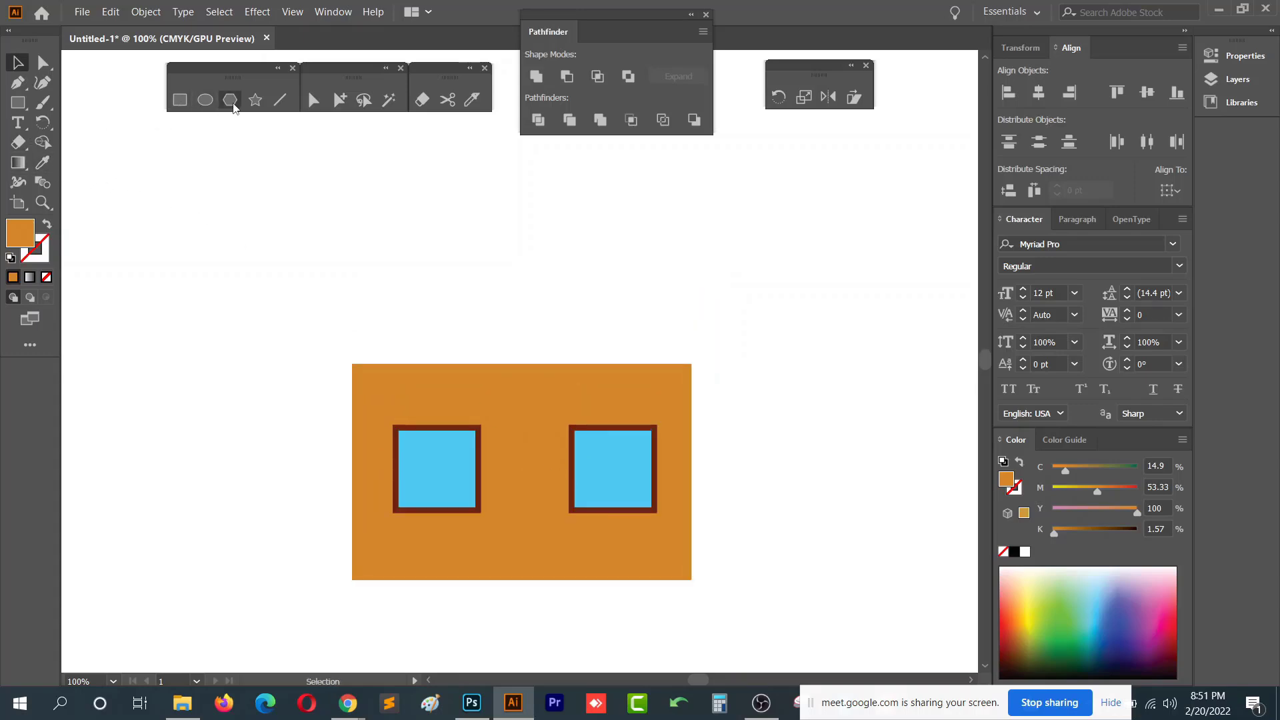
- Draw a three-sided polygon as a roof and place it on top of the wall
left_click(230, 100)
left_click_drag(480, 252, 591, 292)
key("Down")
key("Down")
key("Down")
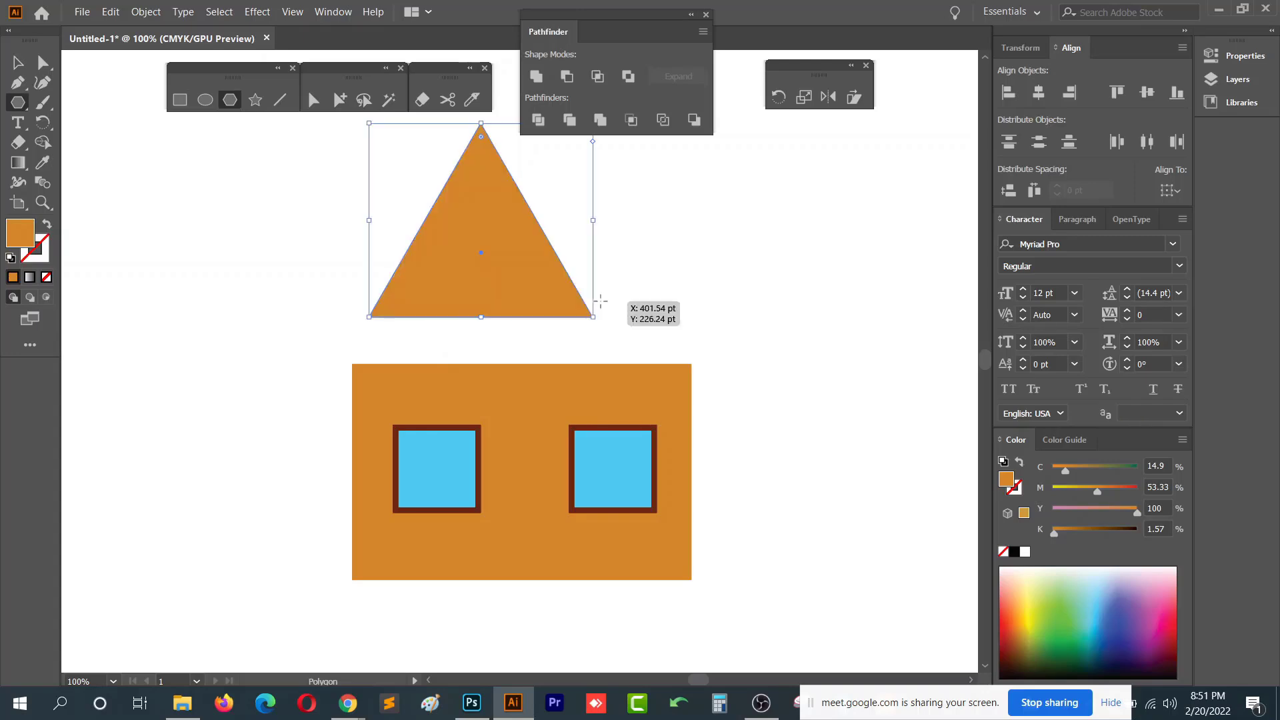
key("v")
left_click_drag(518, 264, 501, 310)
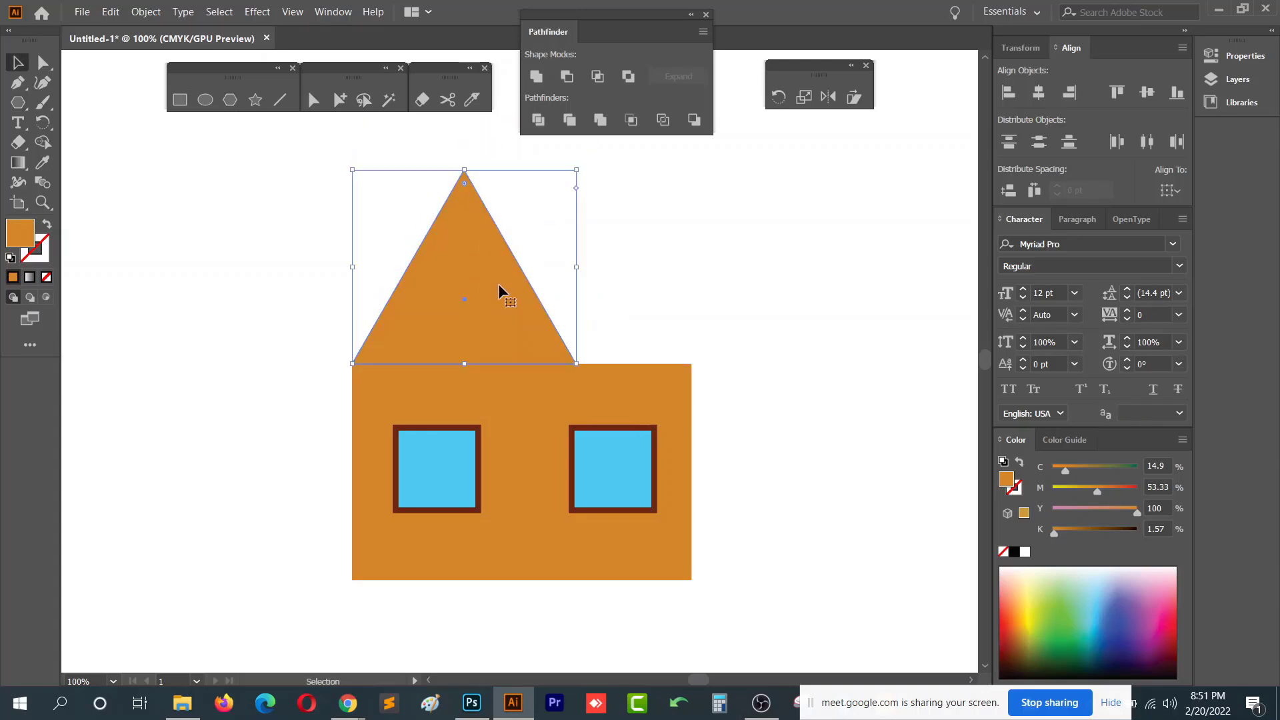
- Lower the triangle roof's peak and stretch the roof to match the full width of the wall
left_click_drag(465, 171, 471, 267)
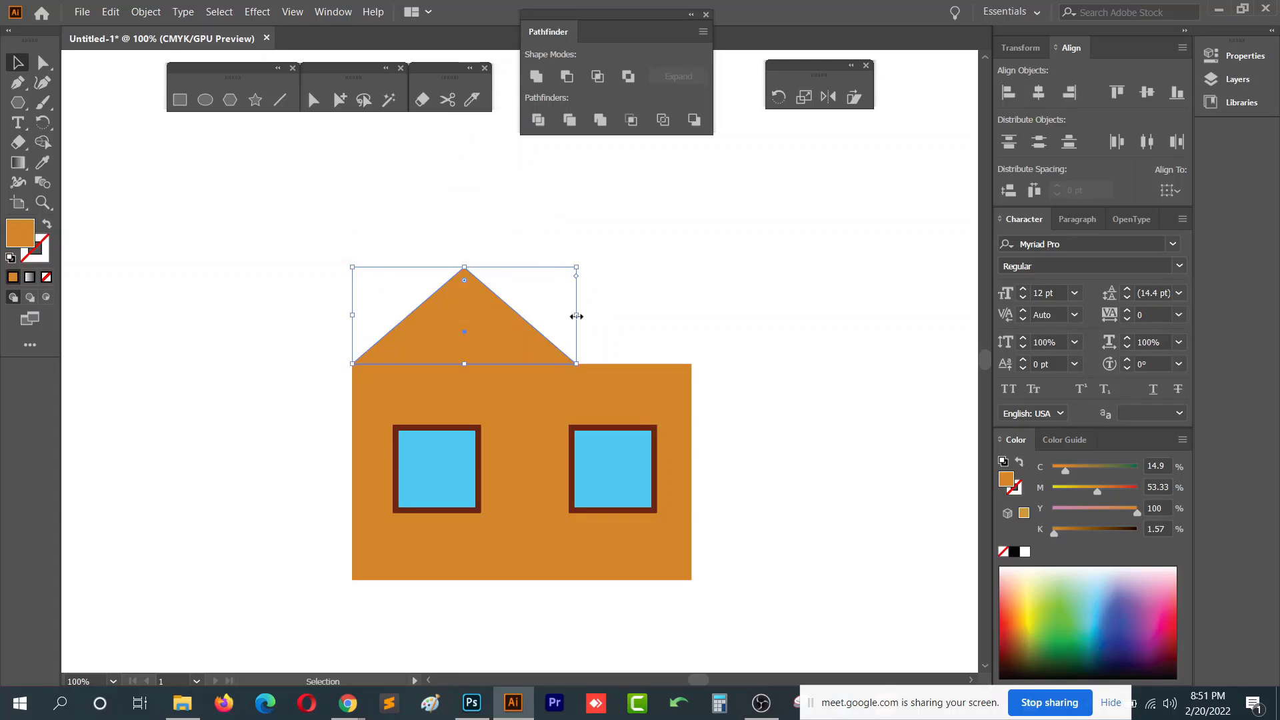
left_click_drag(577, 315, 691, 316)
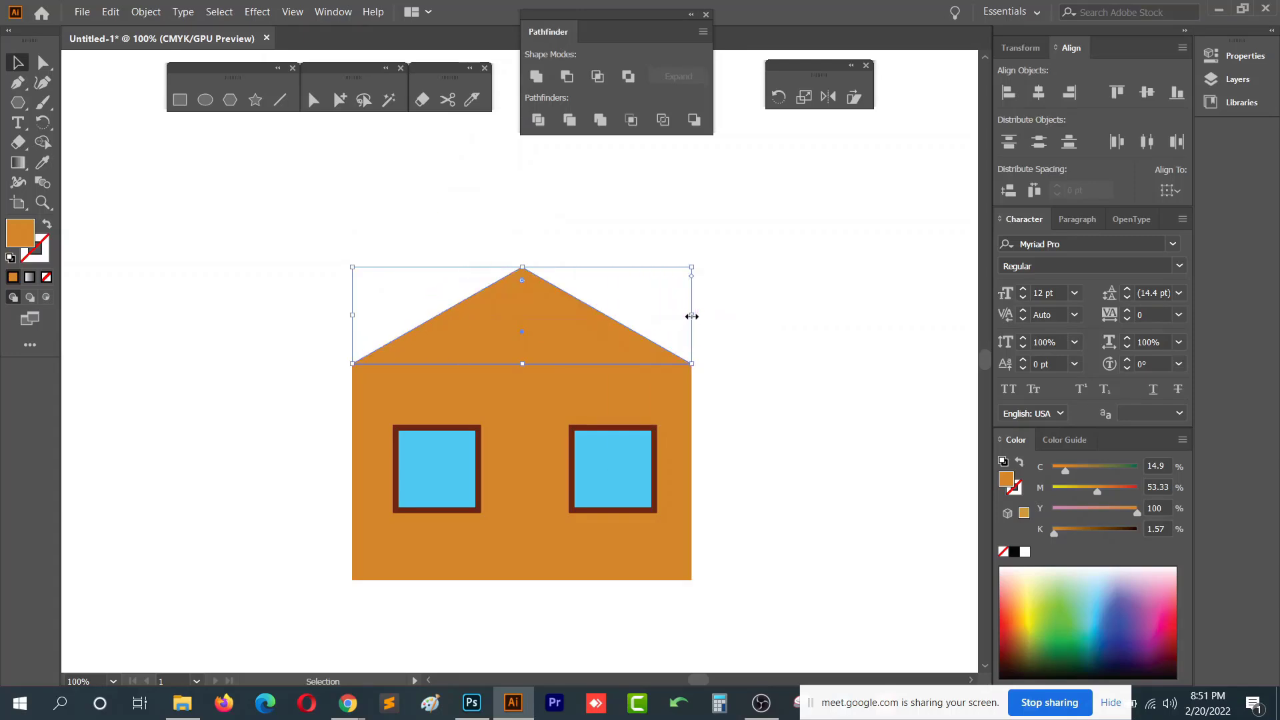
- Fill the roof with the dark brown of the window frame using the Eyedropper tool
key("i")
left_click(608, 428)
key("v")
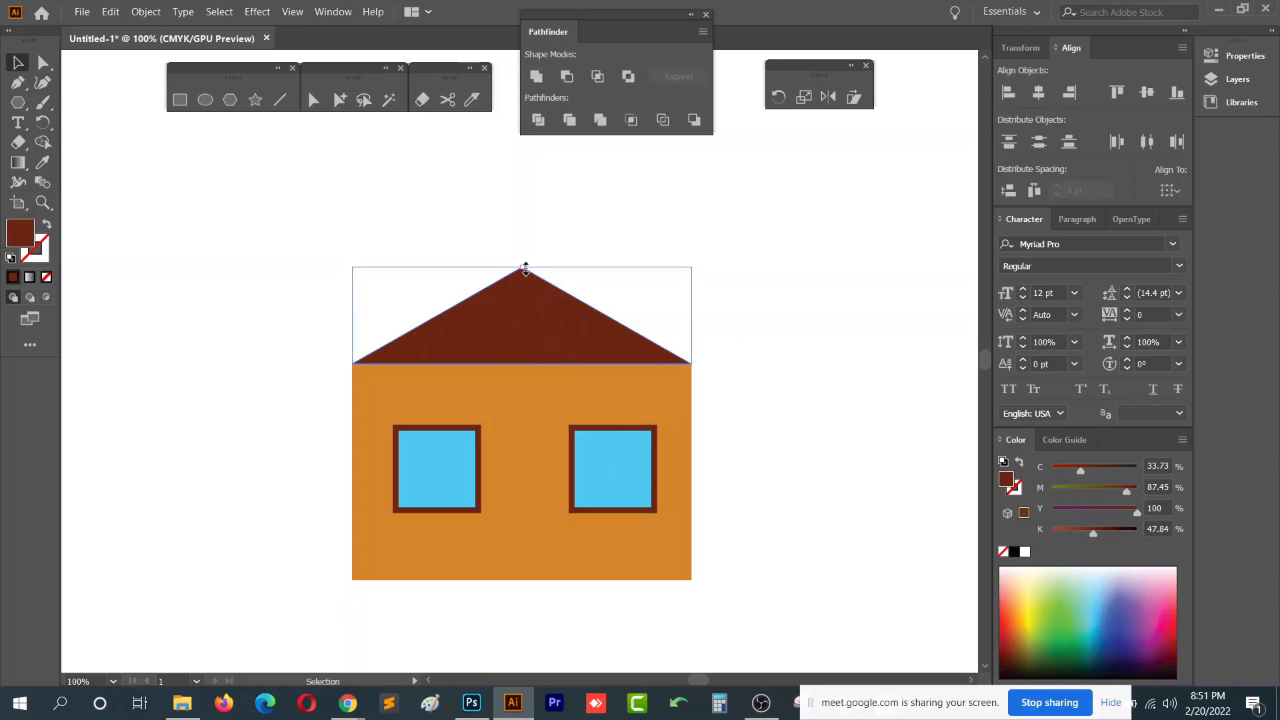
- Fine-tune the house proportions by raising the roof's peak slightly and pulling the wall's bottom edge up a little
left_click_drag(525, 268, 525, 254)
left_click(650, 566)
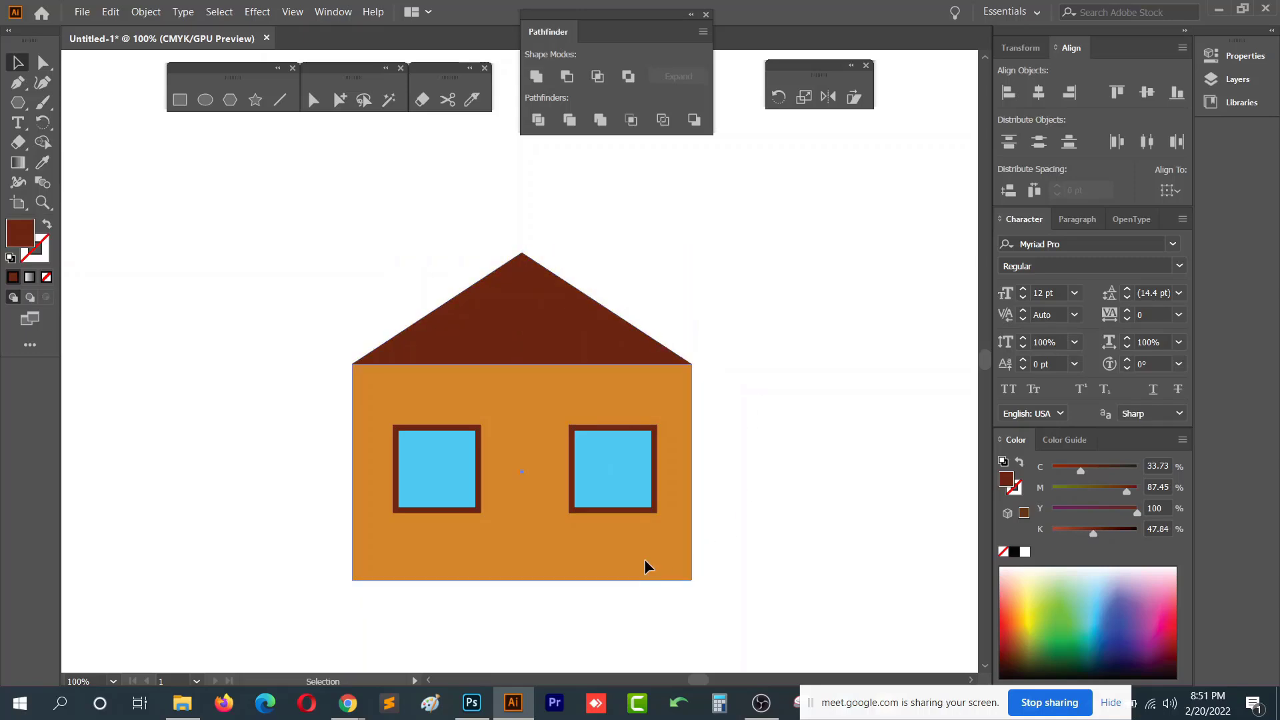
left_click(440, 480)
left_click(526, 578)
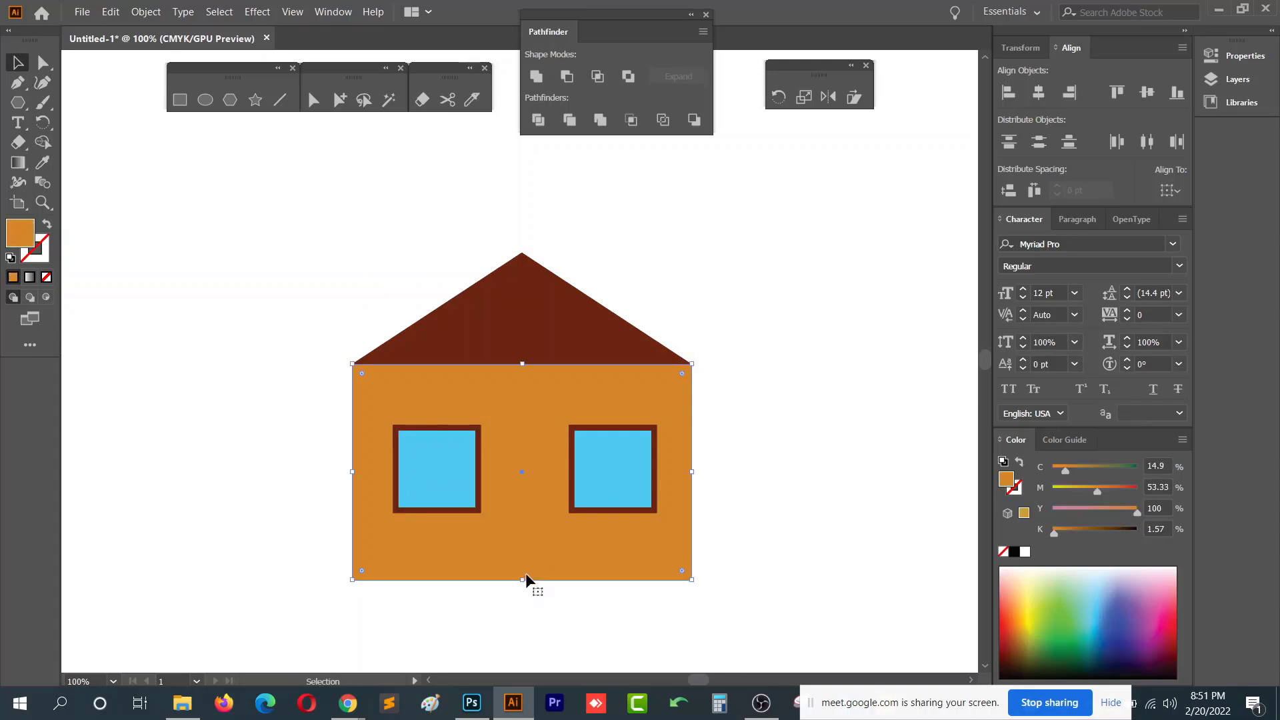
left_click_drag(524, 582, 524, 572)
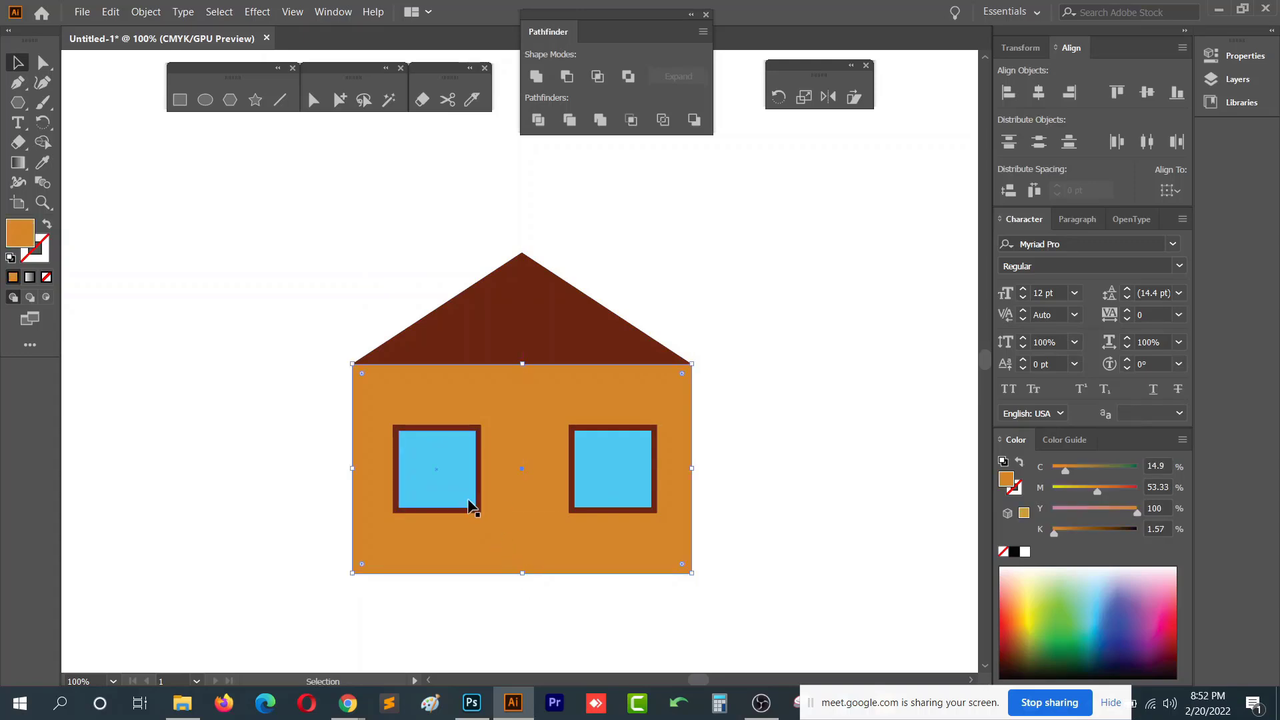
left_click(524, 265)
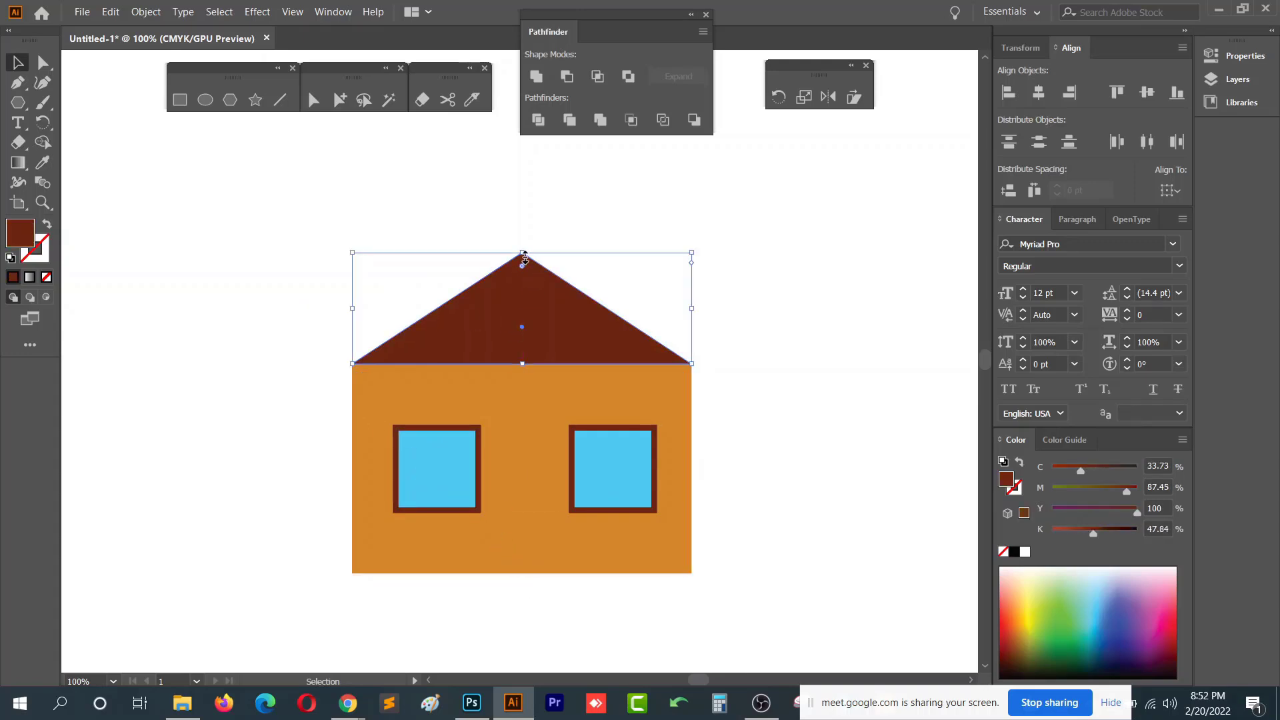
left_click_drag(524, 258, 524, 254)
- Select all parts of the house and reposition the whole house on the artboard
left_click_drag(269, 251, 663, 515)
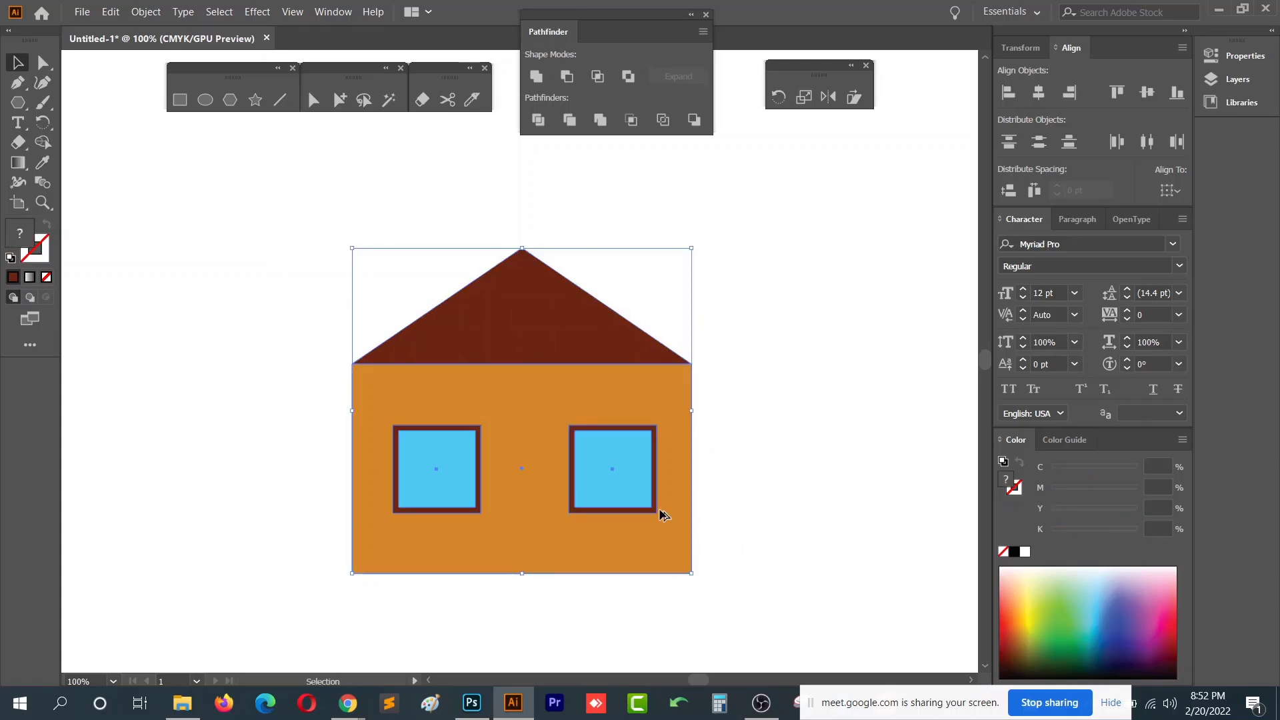
scroll(662, 515, "down", 2)
left_click(690, 551)
left_click_drag(700, 597, 394, 319)
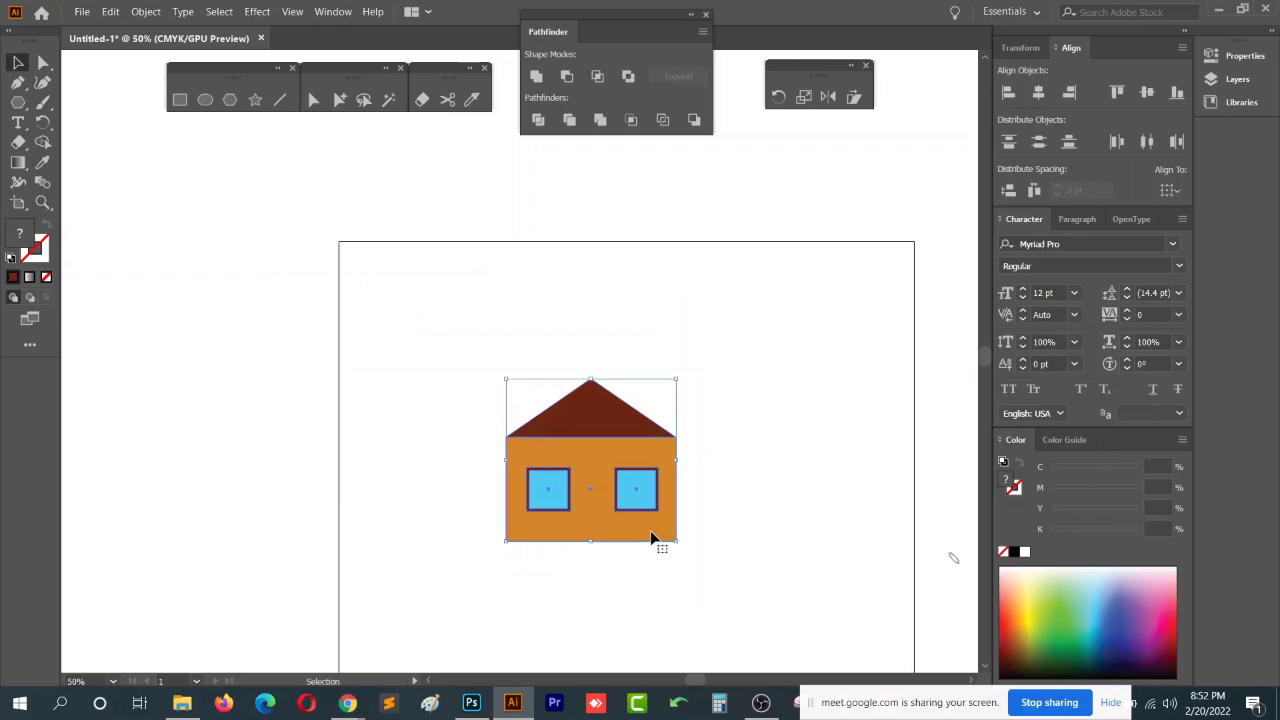
scroll(580, 527, "up", 1)
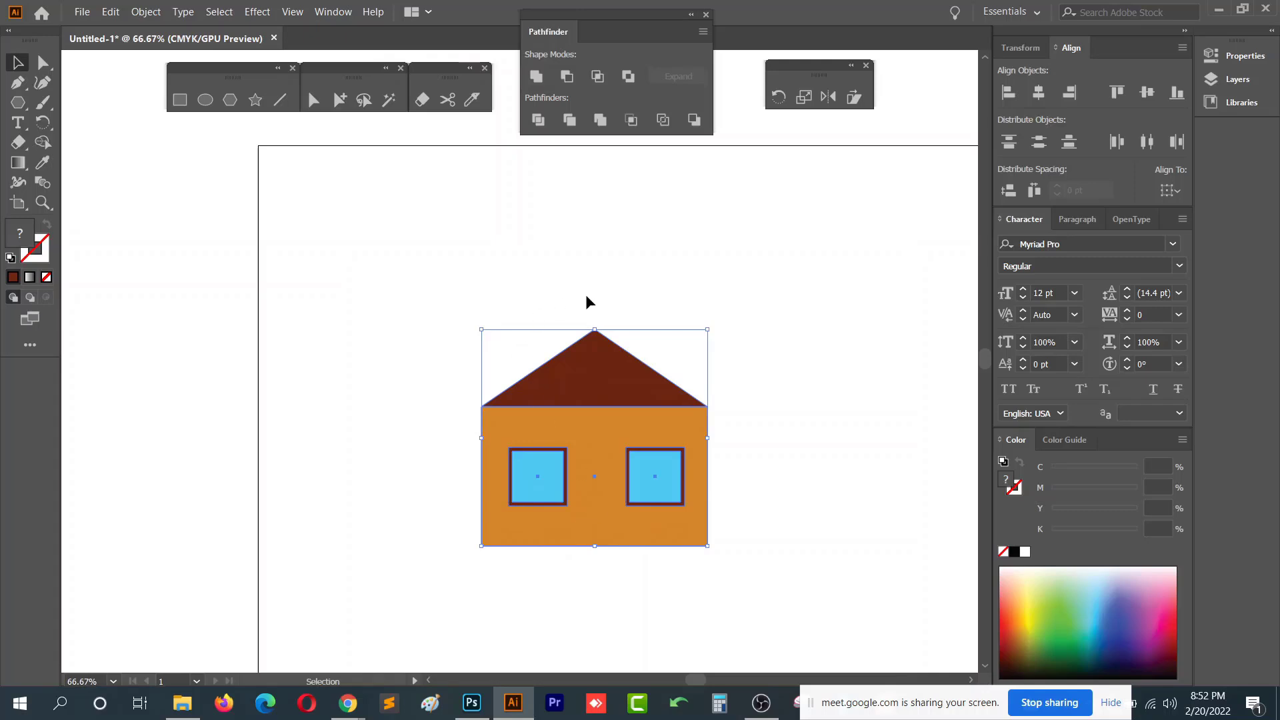
key("a")
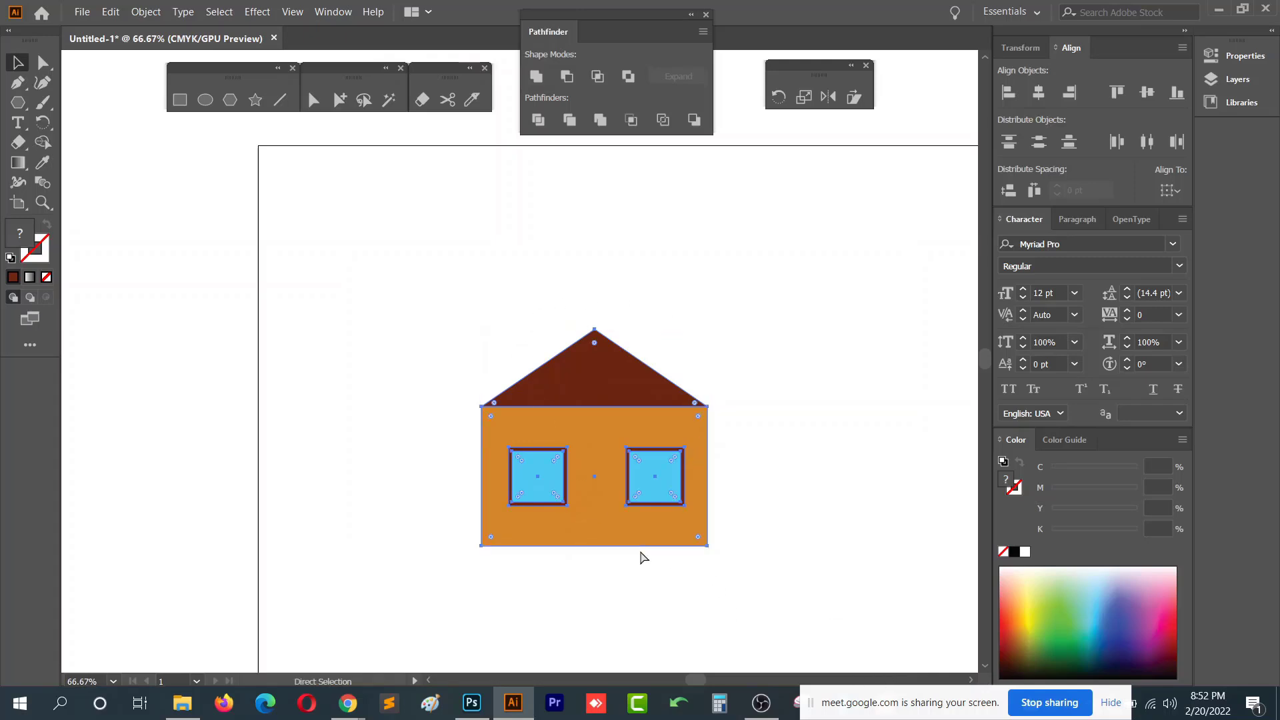
key("v")
left_click_drag(590, 413, 494, 364)
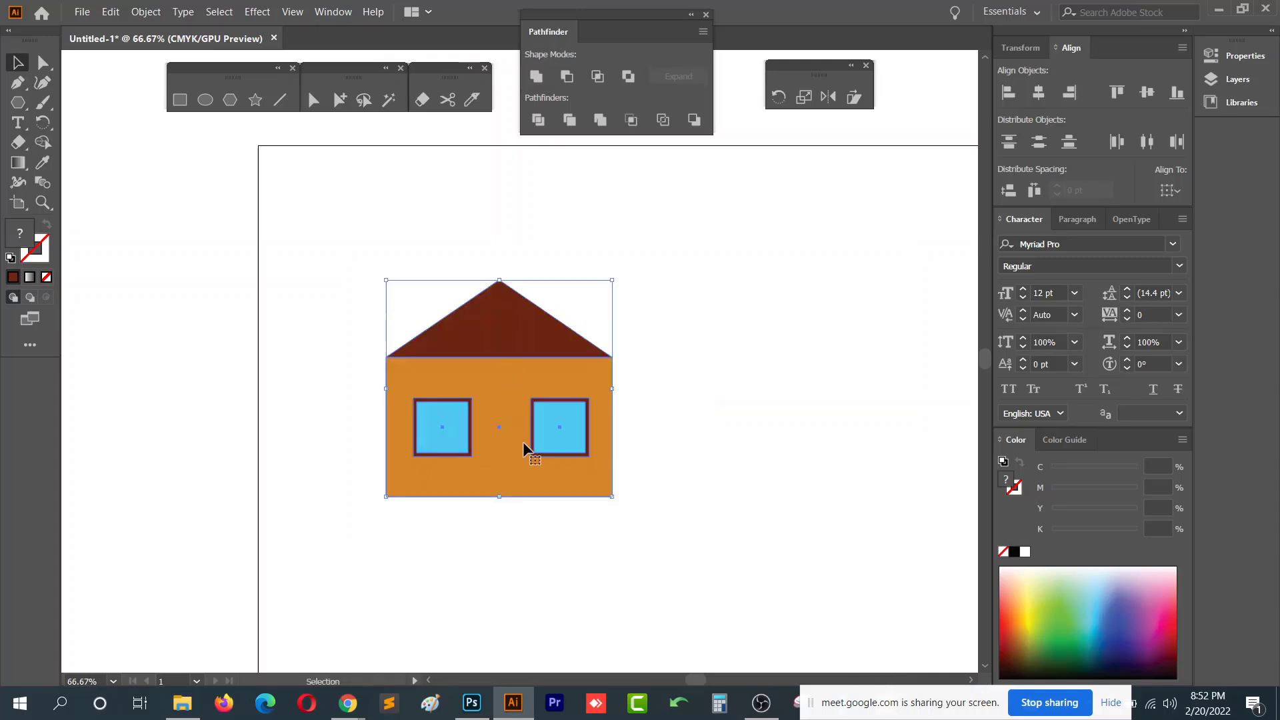
key("ctrl+shift+a")
left_click_drag(375, 273, 632, 508)
scroll(410, 385, "up", 1)
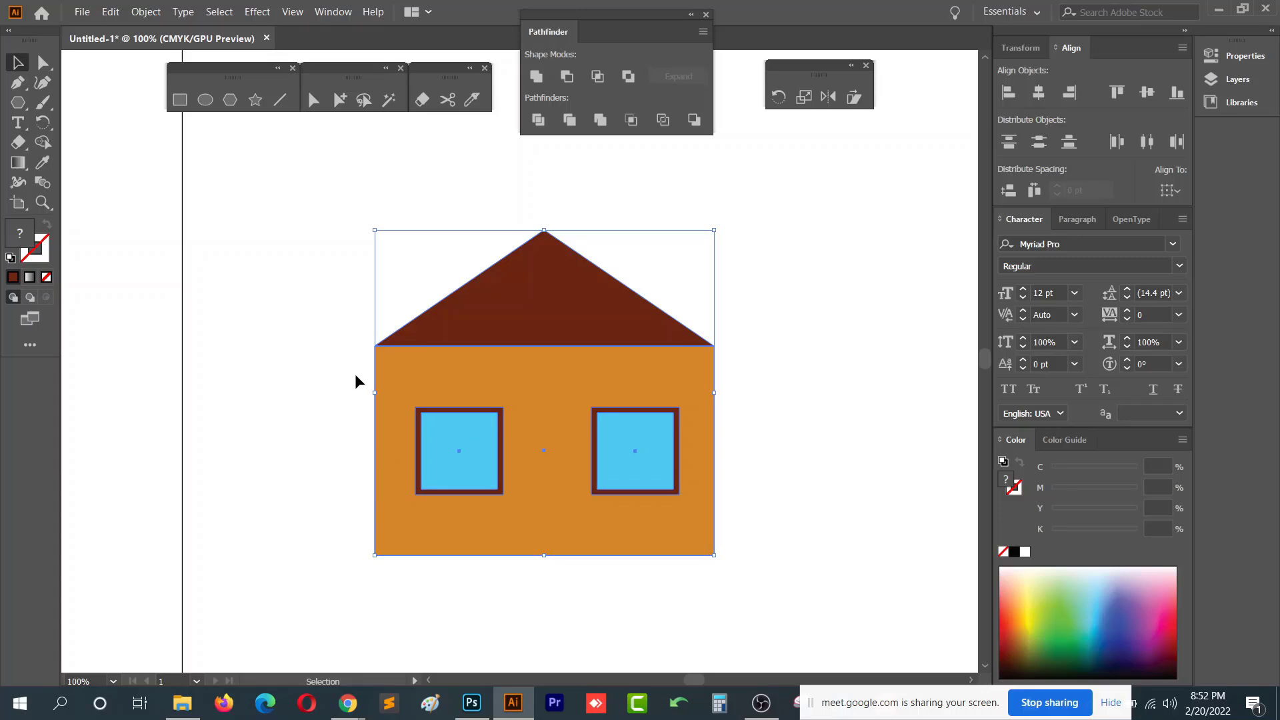
left_click(259, 12)
mouse_move(373, 106)
left_click(521, 111)
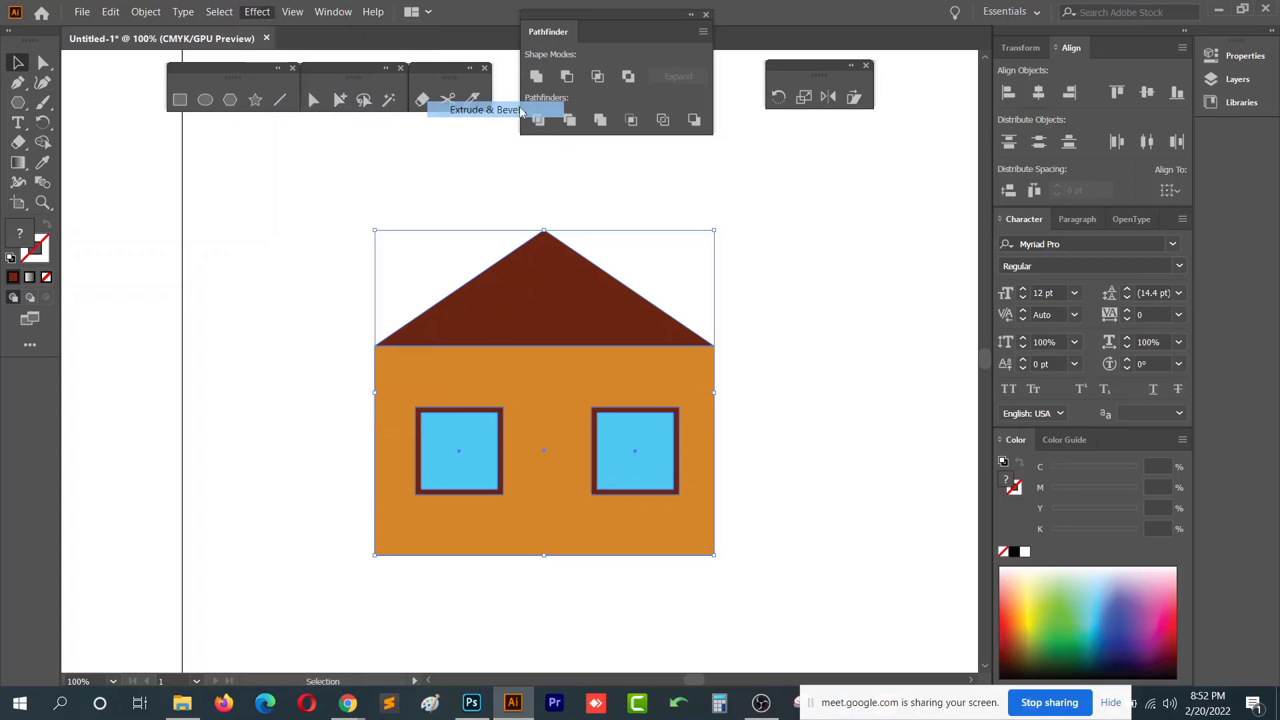
left_click(763, 456)
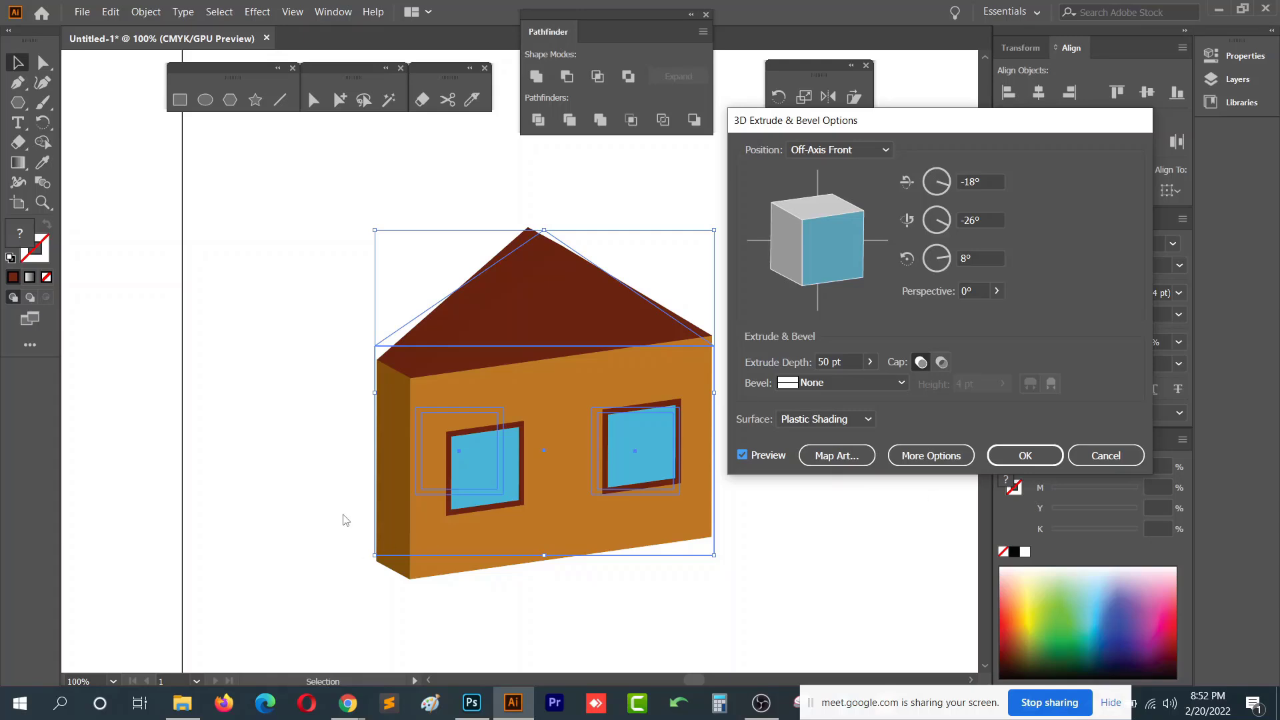
left_click(1105, 456)
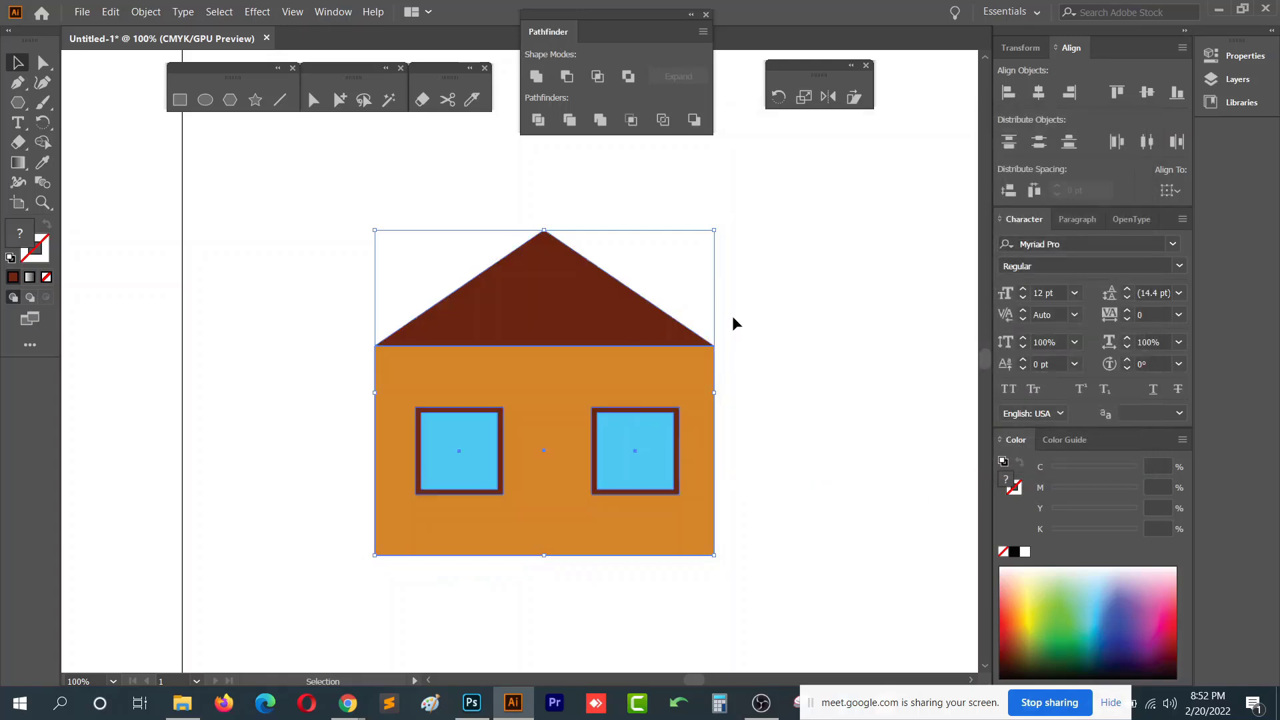
- Undo the last change to the house
left_click(732, 315)
left_click(592, 320)
key("ctrl+z")
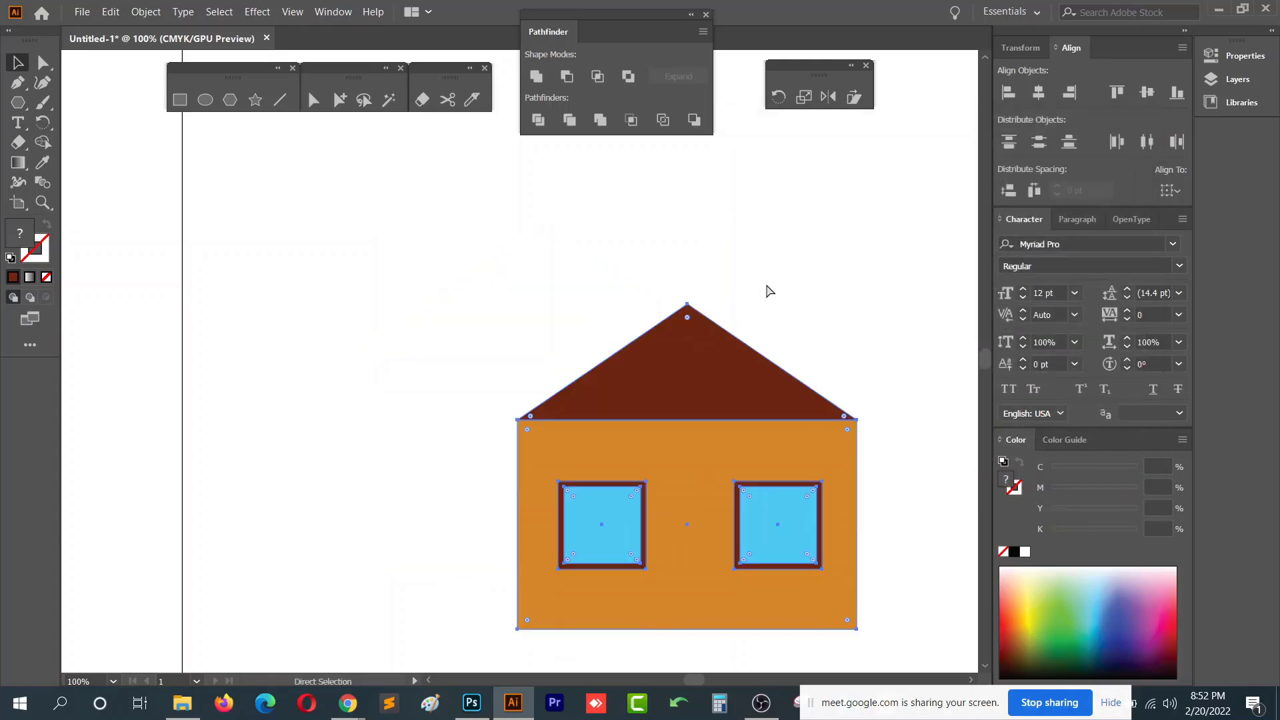
- Select the roof with the Direct Selection tool and recolor it green
key("a")
left_click_drag(776, 287, 627, 430)
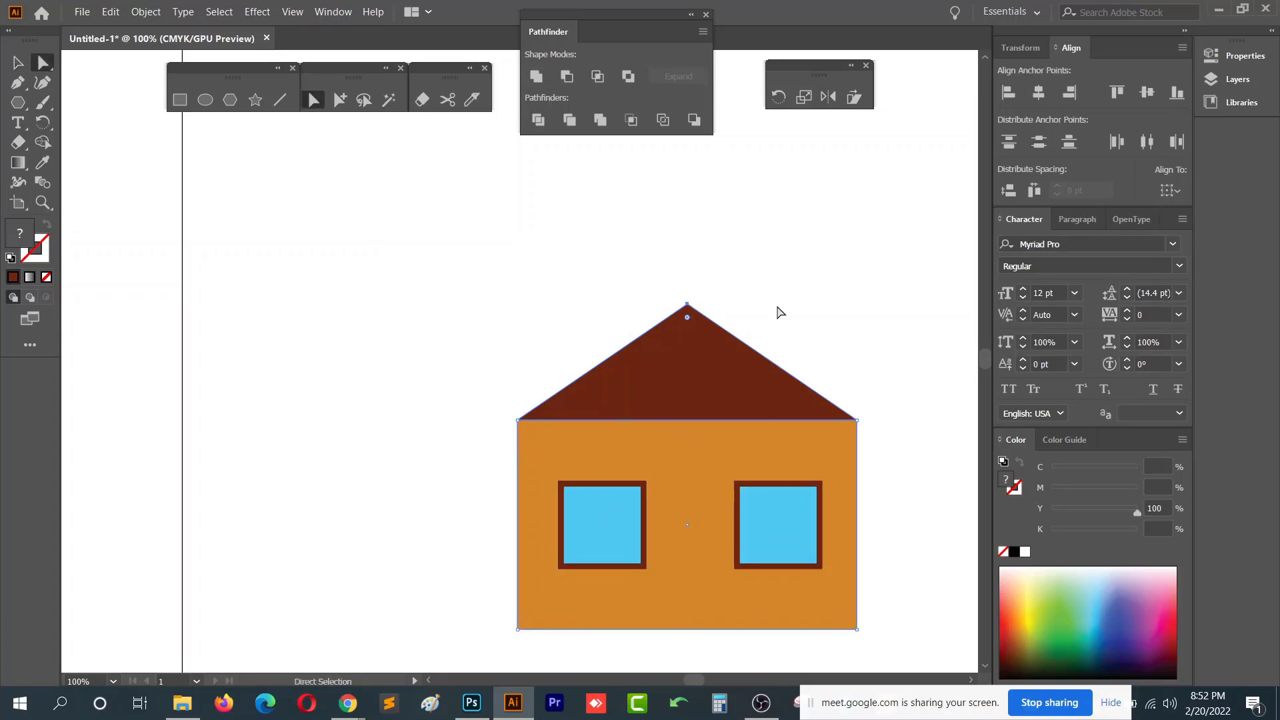
left_click(711, 364)
left_click_drag(1057, 608, 1069, 636)
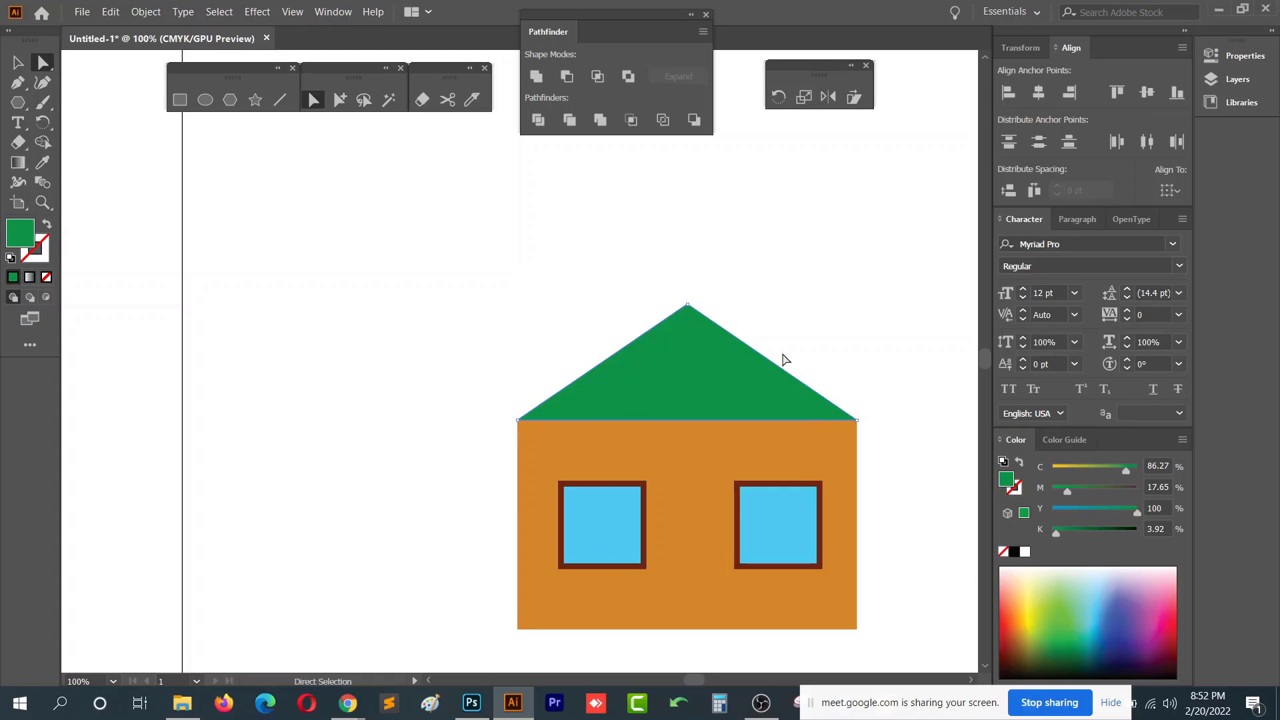
left_click_drag(849, 386, 749, 337)
- Select the whole house and apply a 3D Extrude & Bevel effect with an extrude depth of 256 pt
key("v")
left_click(408, 557)
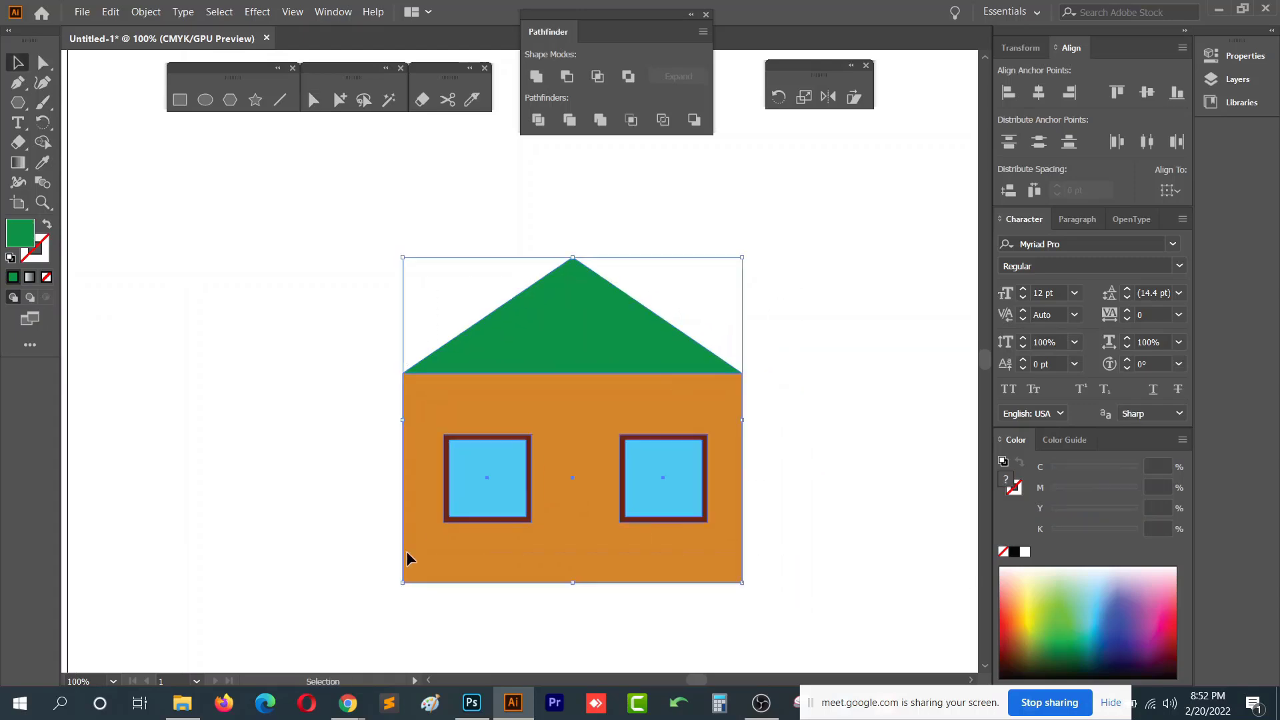
left_click(637, 343)
left_click_drag(818, 252, 394, 614)
key("a")
key("v")
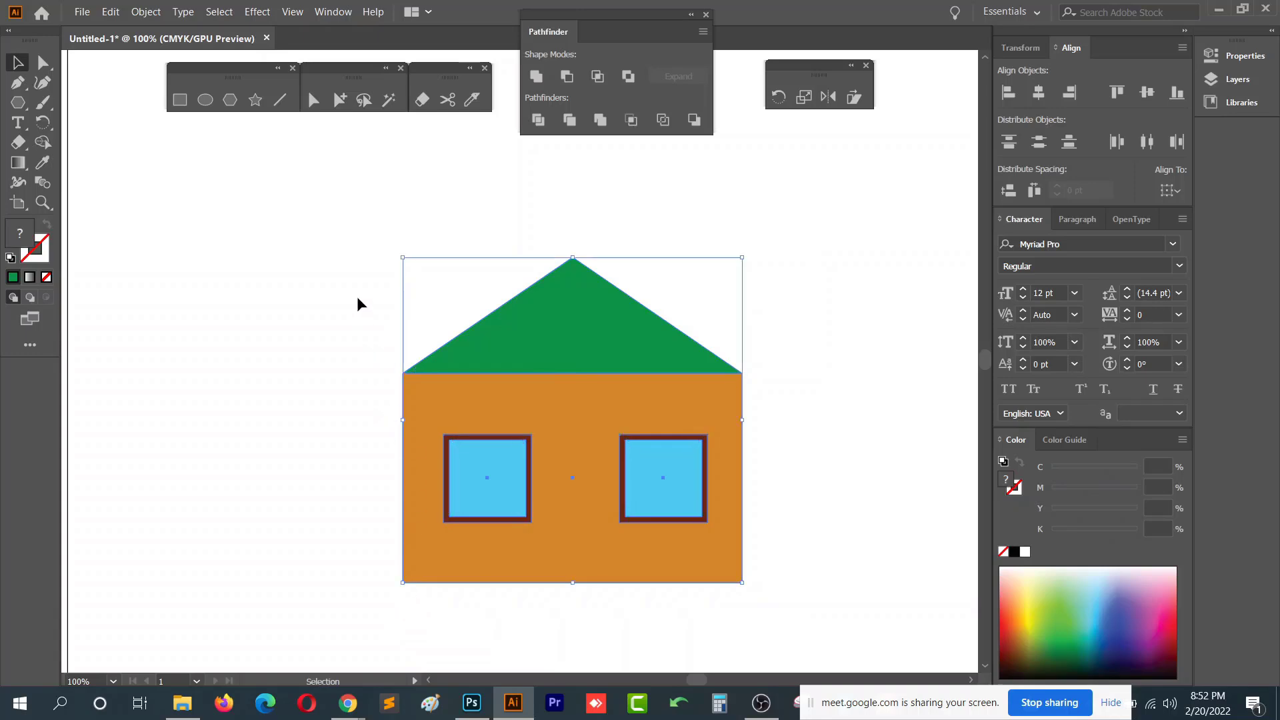
left_click(261, 13)
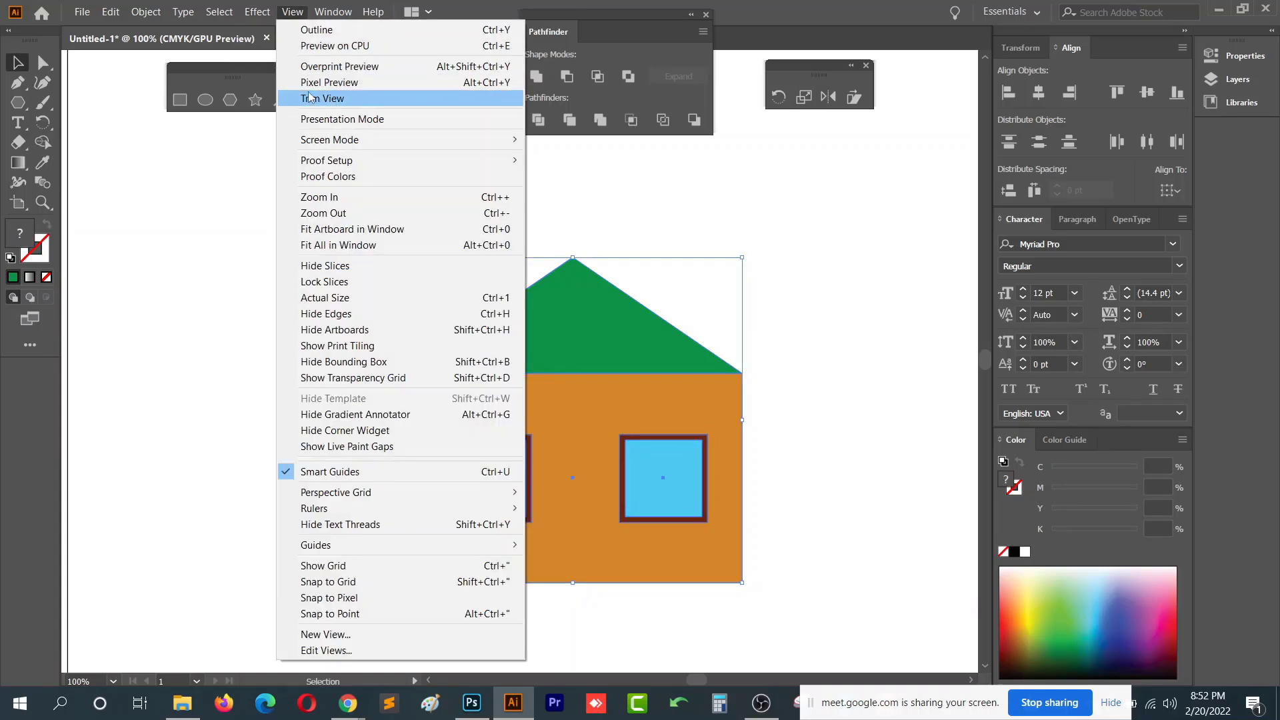
mouse_move(271, 108)
left_click(480, 109)
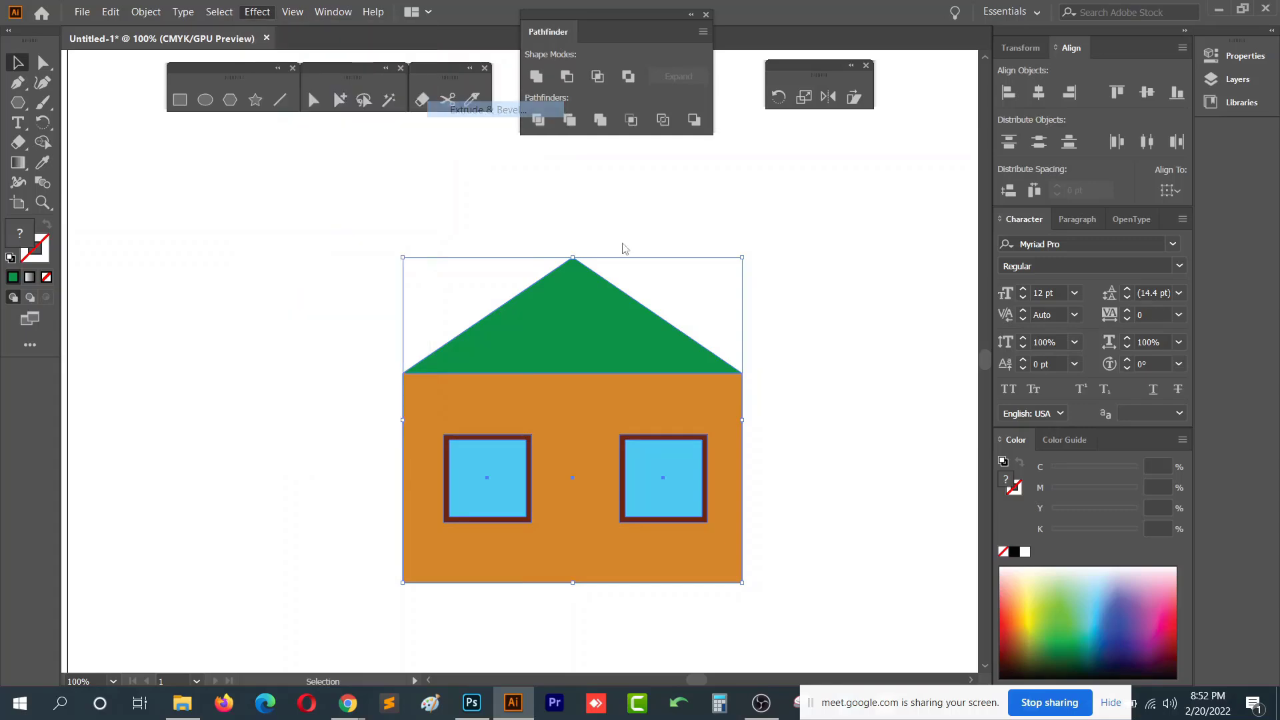
left_click(742, 455)
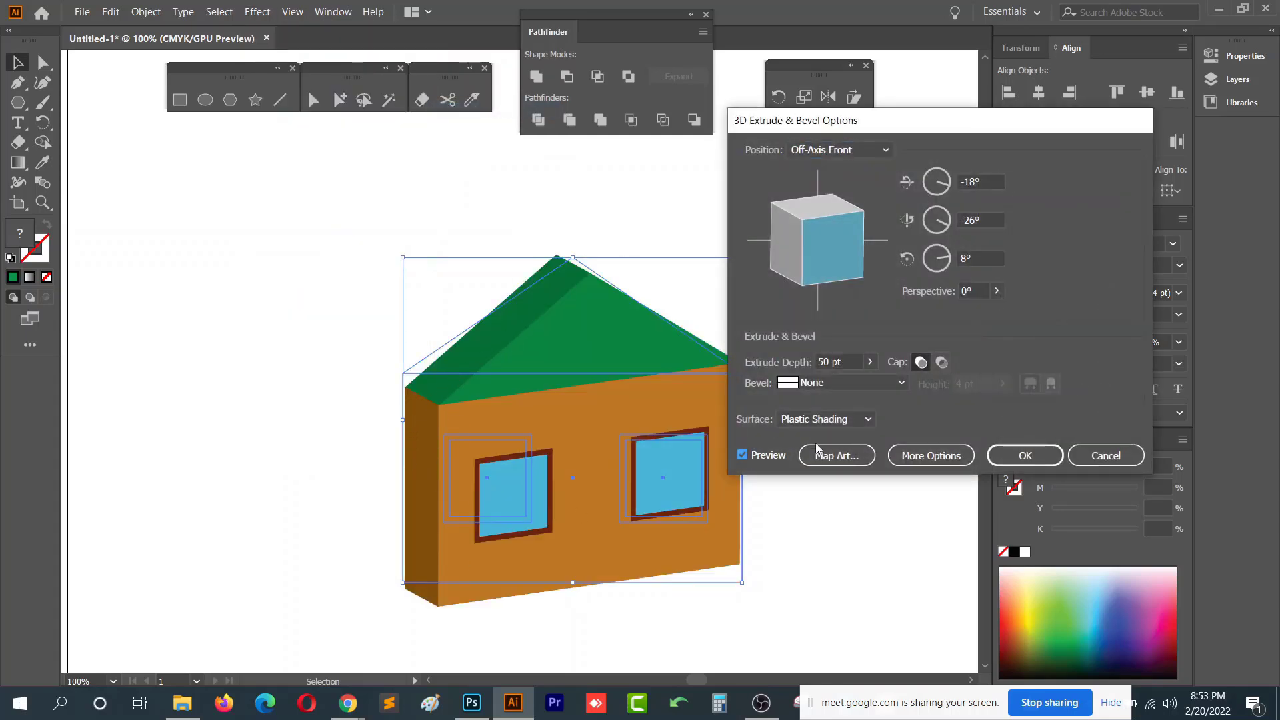
left_click(869, 362)
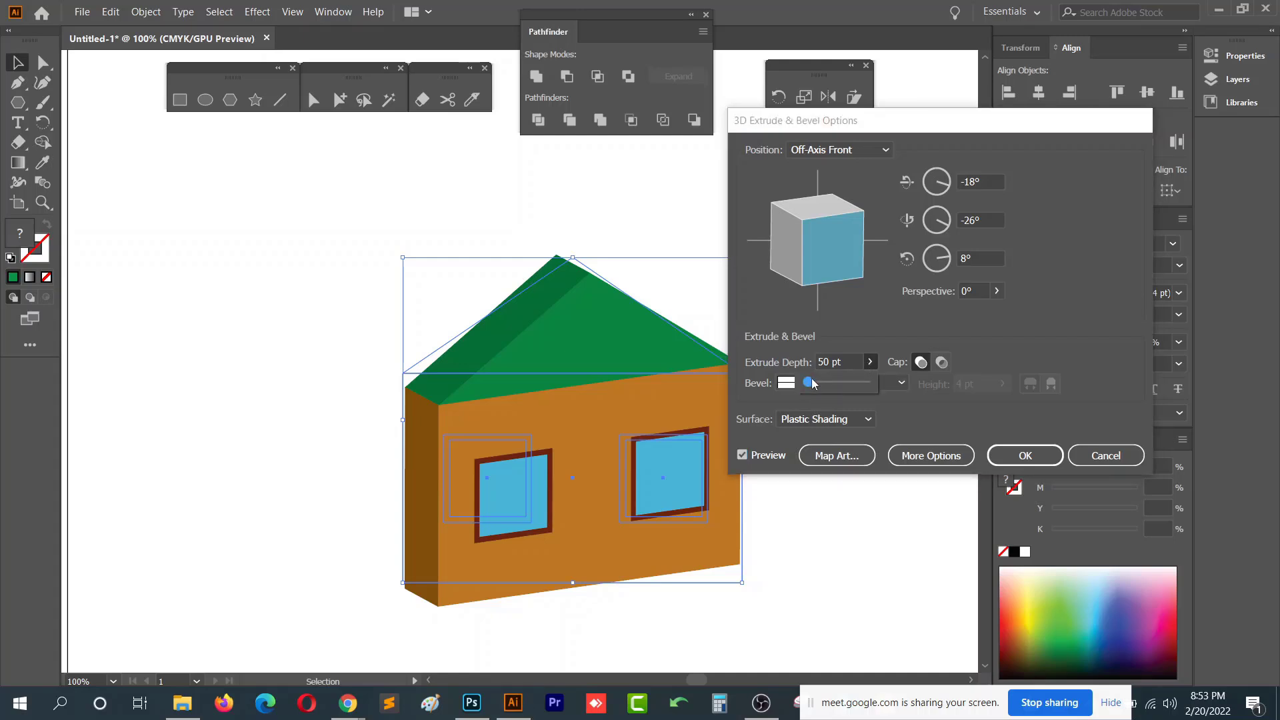
left_click_drag(813, 382, 819, 385)
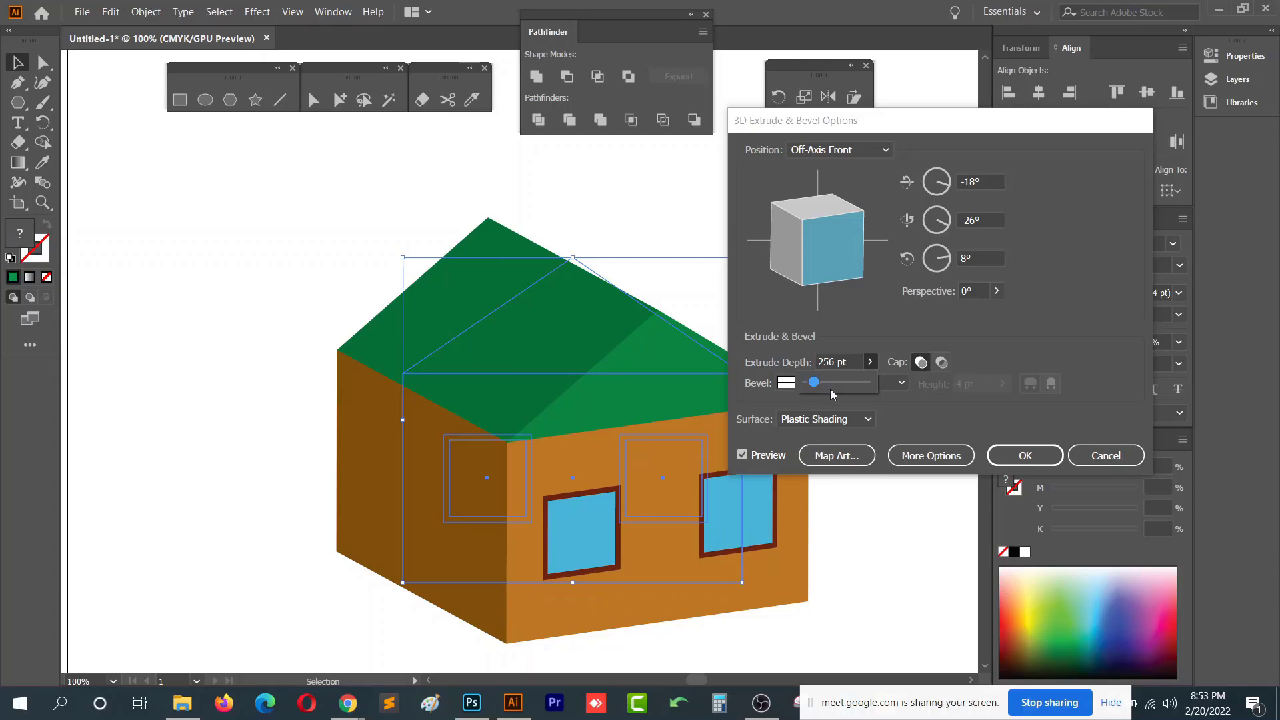
left_click(1008, 458)
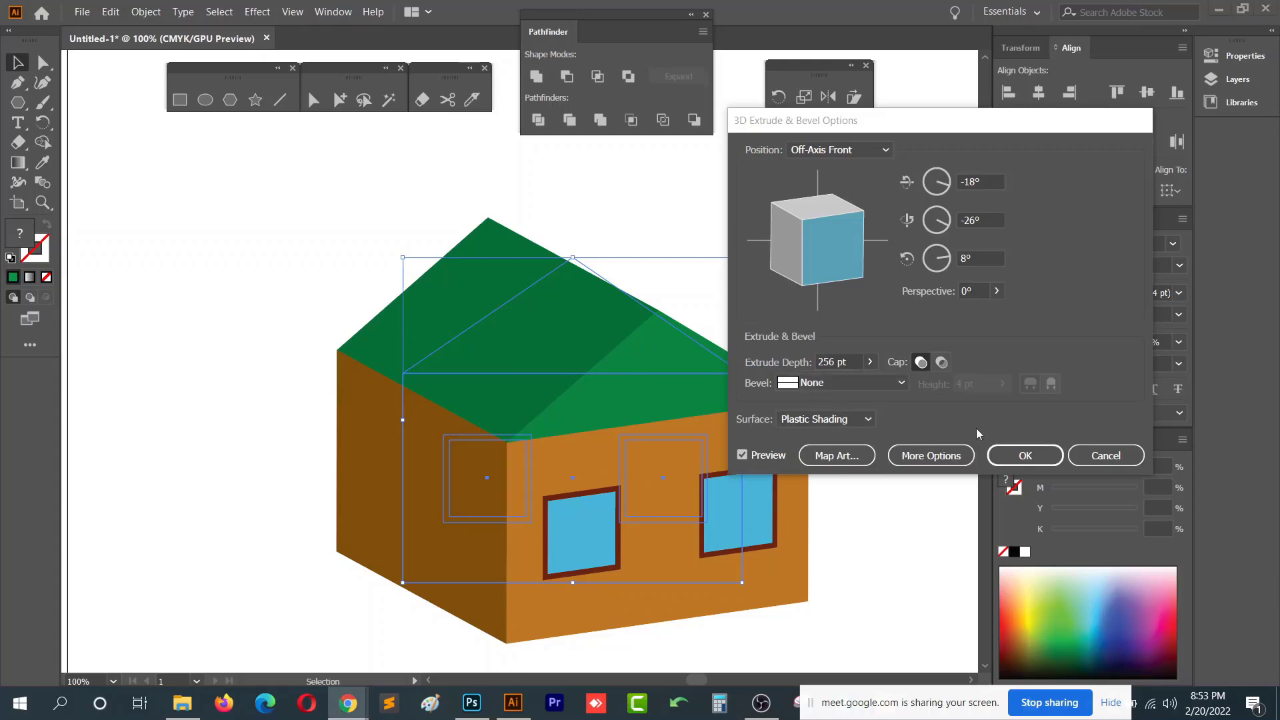
left_click(1033, 457)
- Move the extruded 3D house off to the side, outside the artboard
left_click(842, 367)
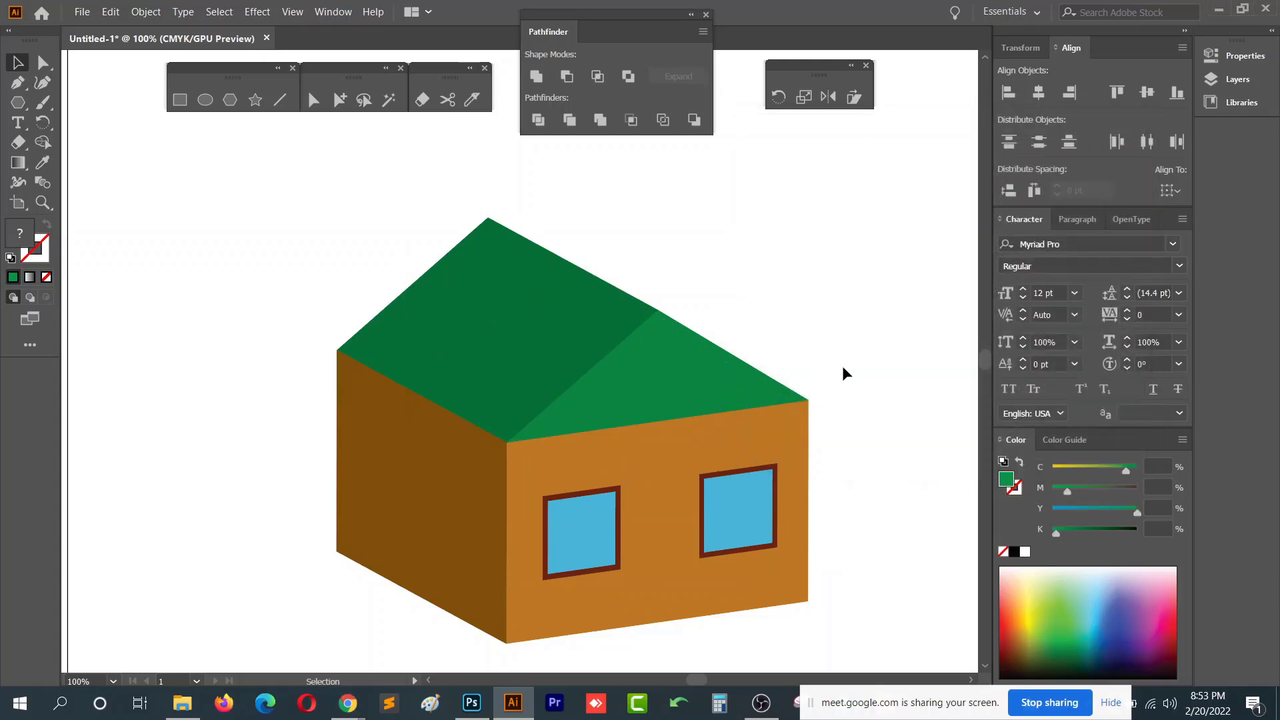
scroll(851, 383, "down", 1)
left_click_drag(851, 383, 574, 316)
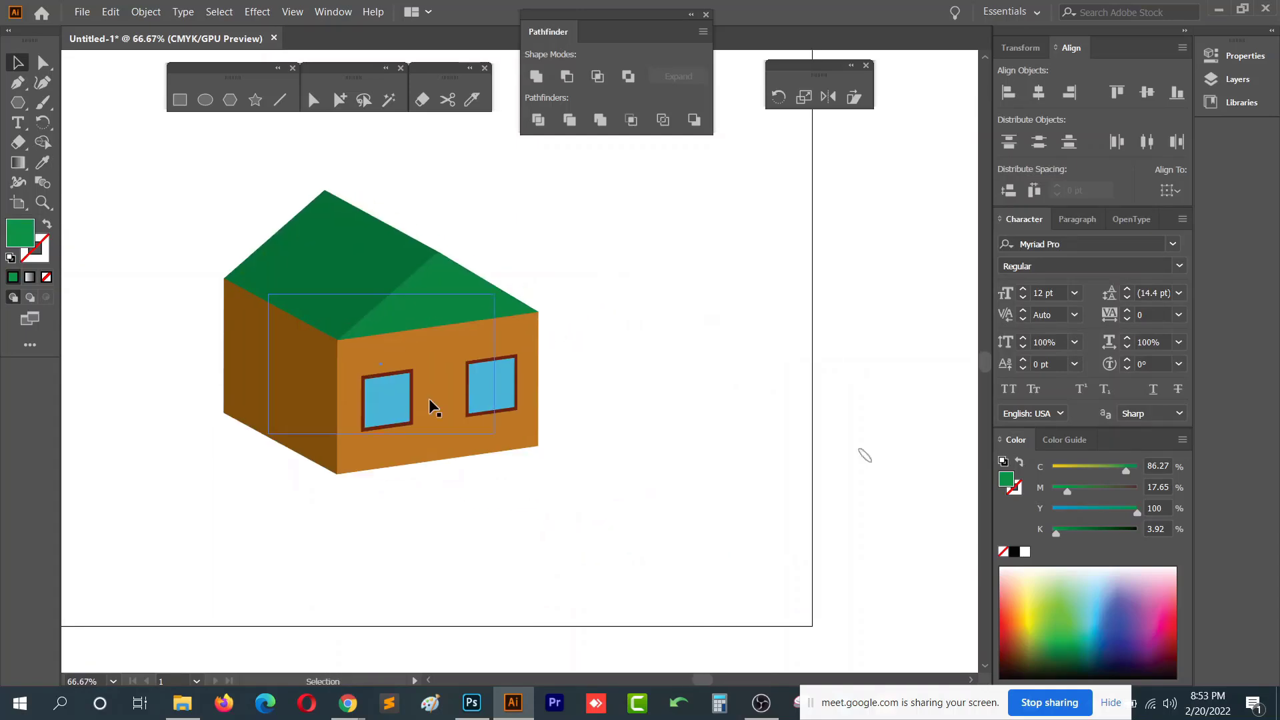
scroll(621, 350, "down", 1)
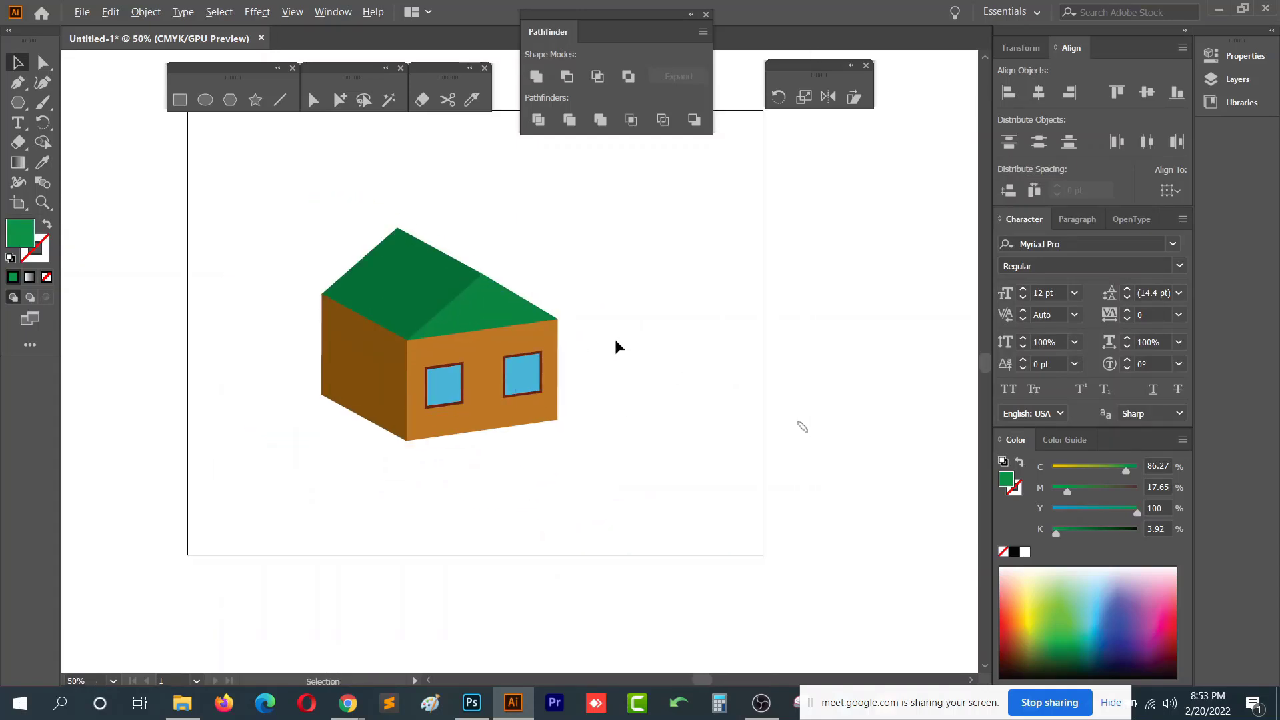
left_click_drag(627, 247, 284, 560)
left_click(559, 448)
scroll(538, 434, "down", 2)
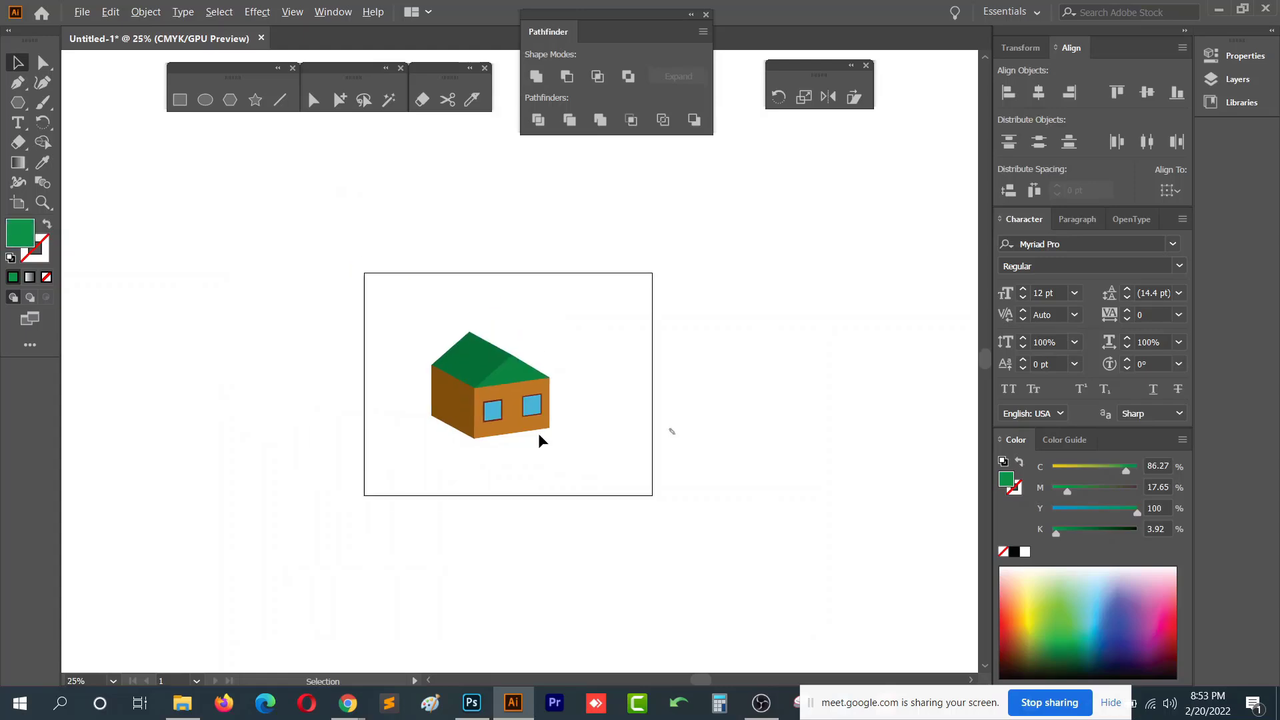
left_click_drag(518, 388, 244, 263)
scroll(502, 393, "up", 2)
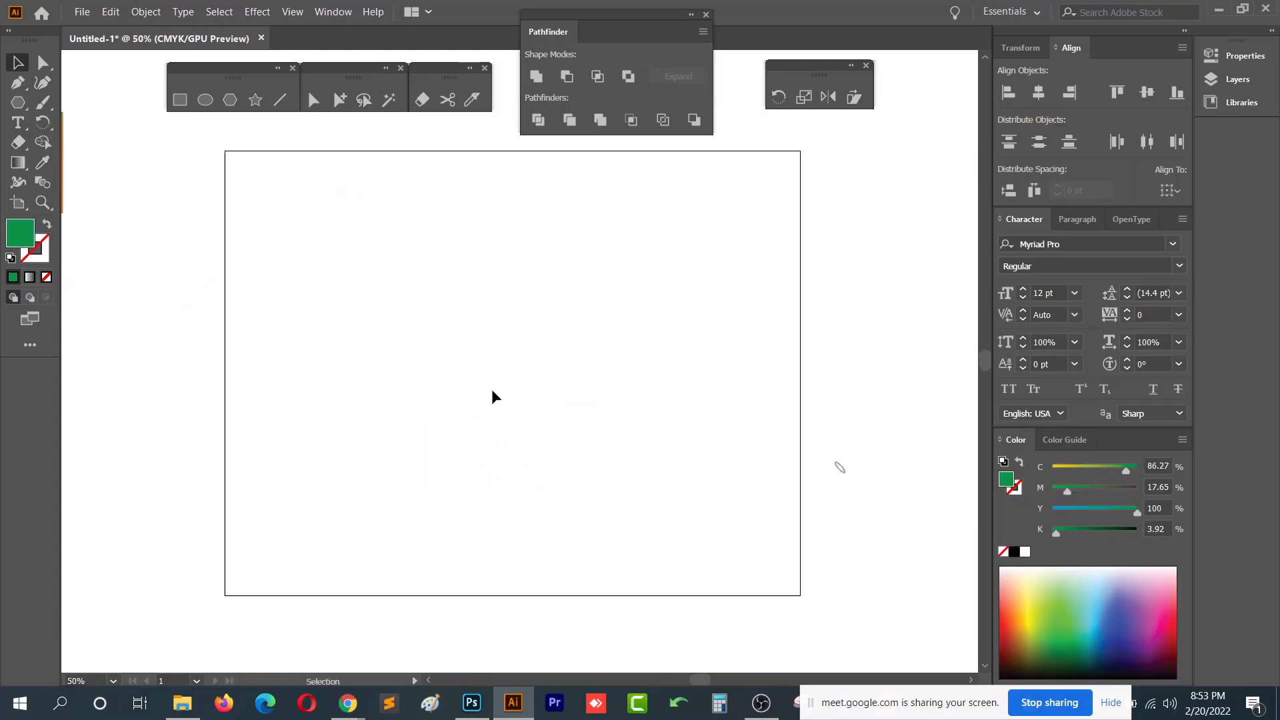
left_click(257, 13)
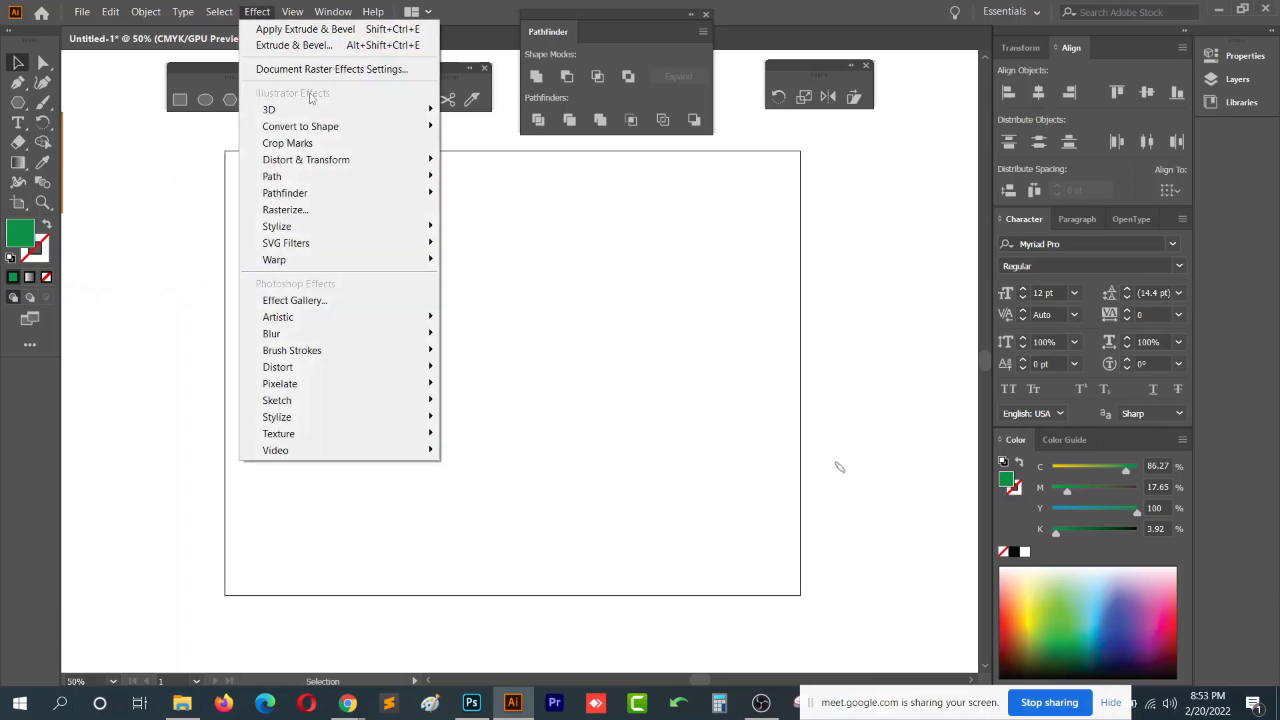
mouse_move(400, 110)
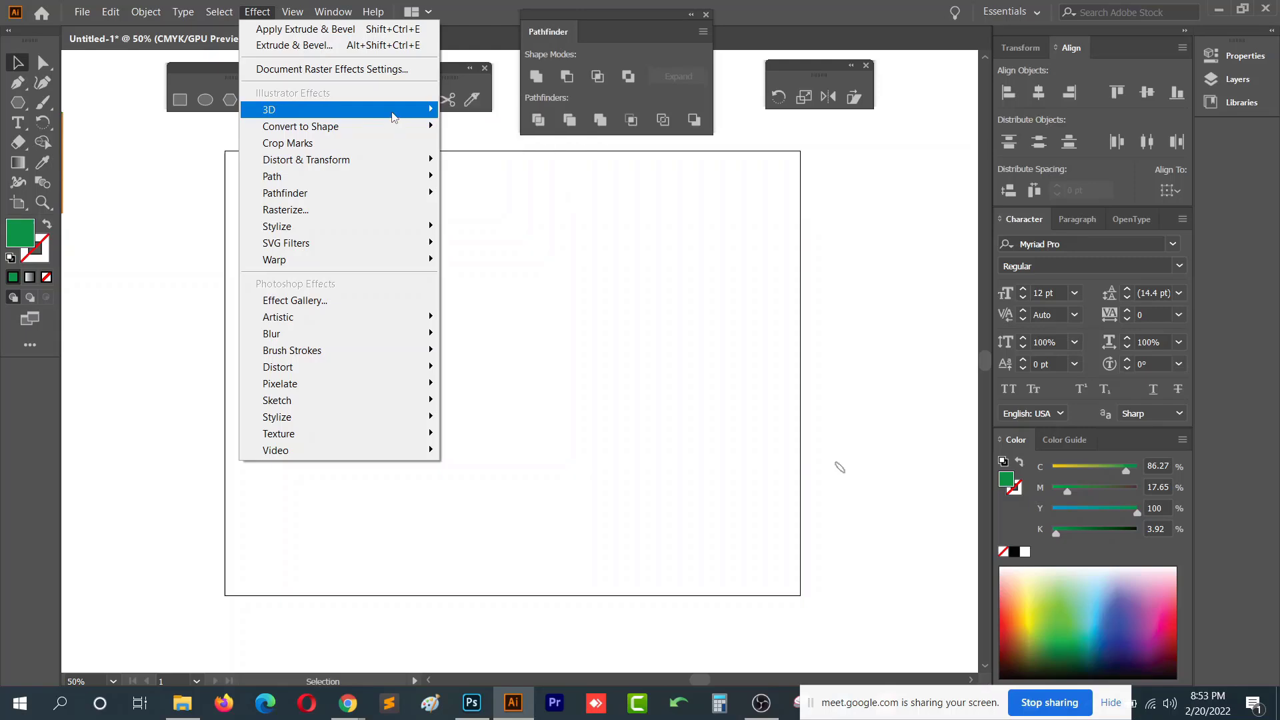
left_click(613, 355)
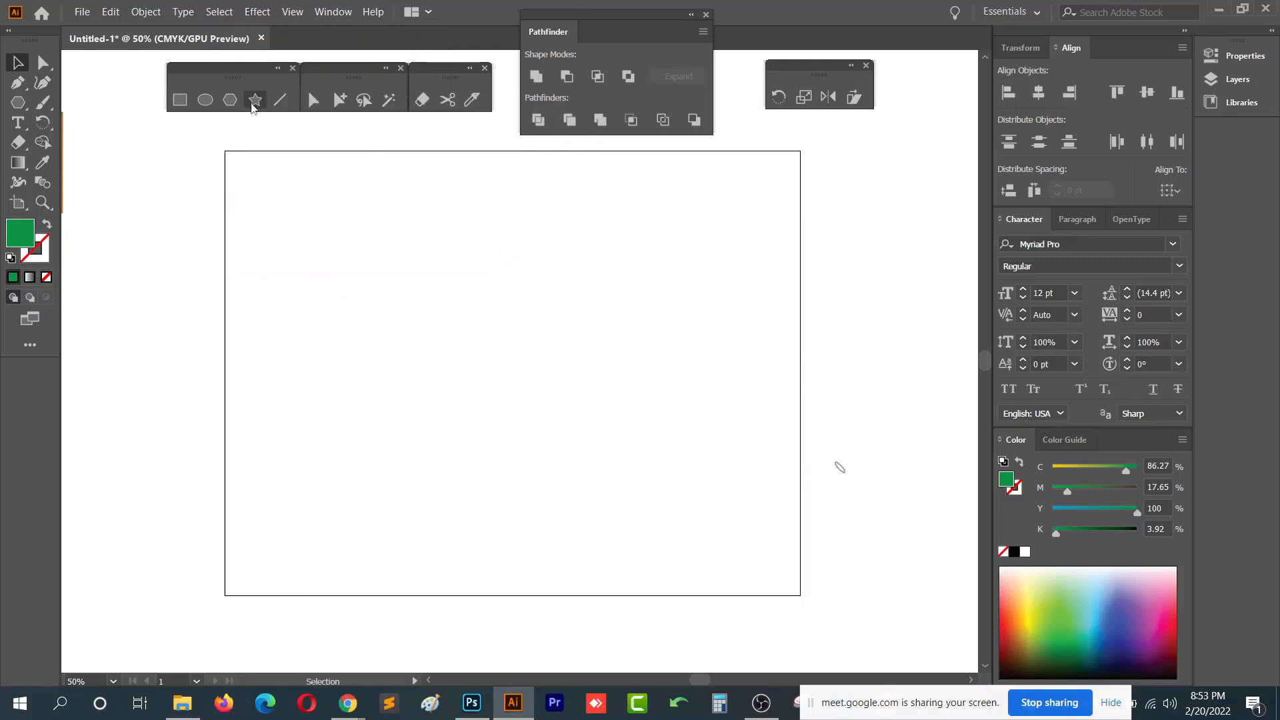
- Draw a curved open path with the Pen tool, using a green stroke and no fill, arcing right and down
left_click(24, 86)
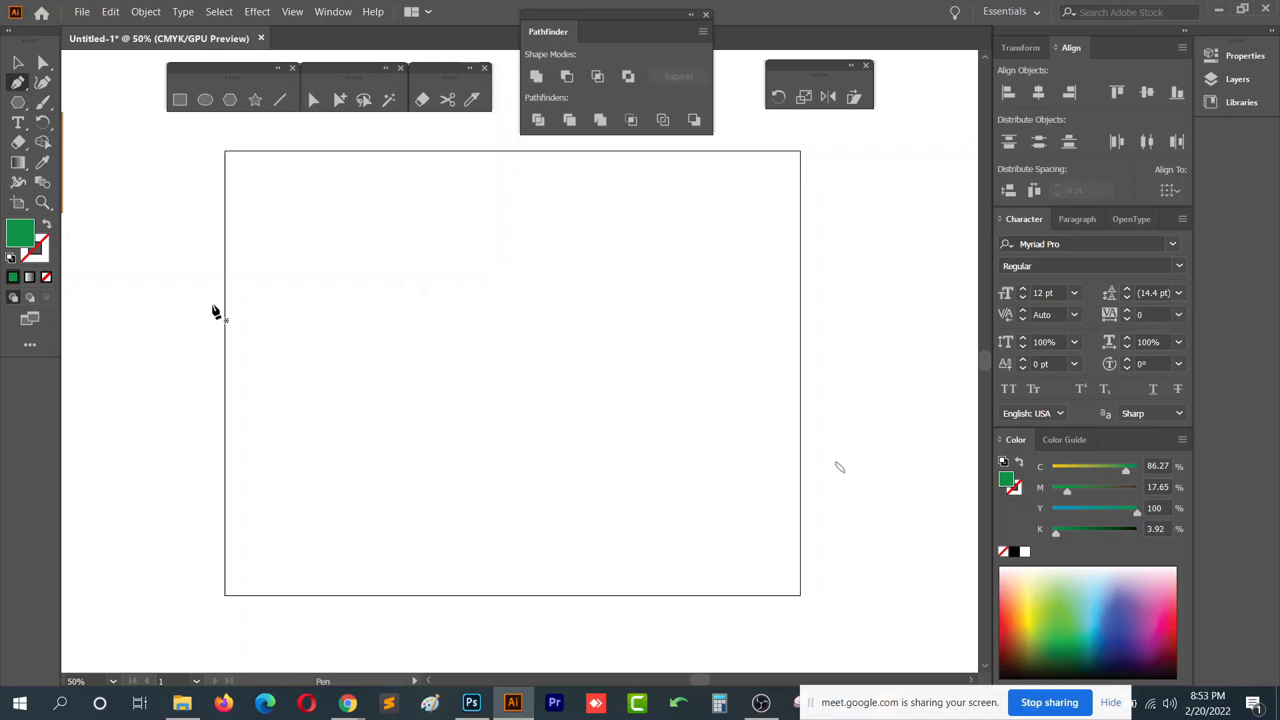
left_click(46, 225)
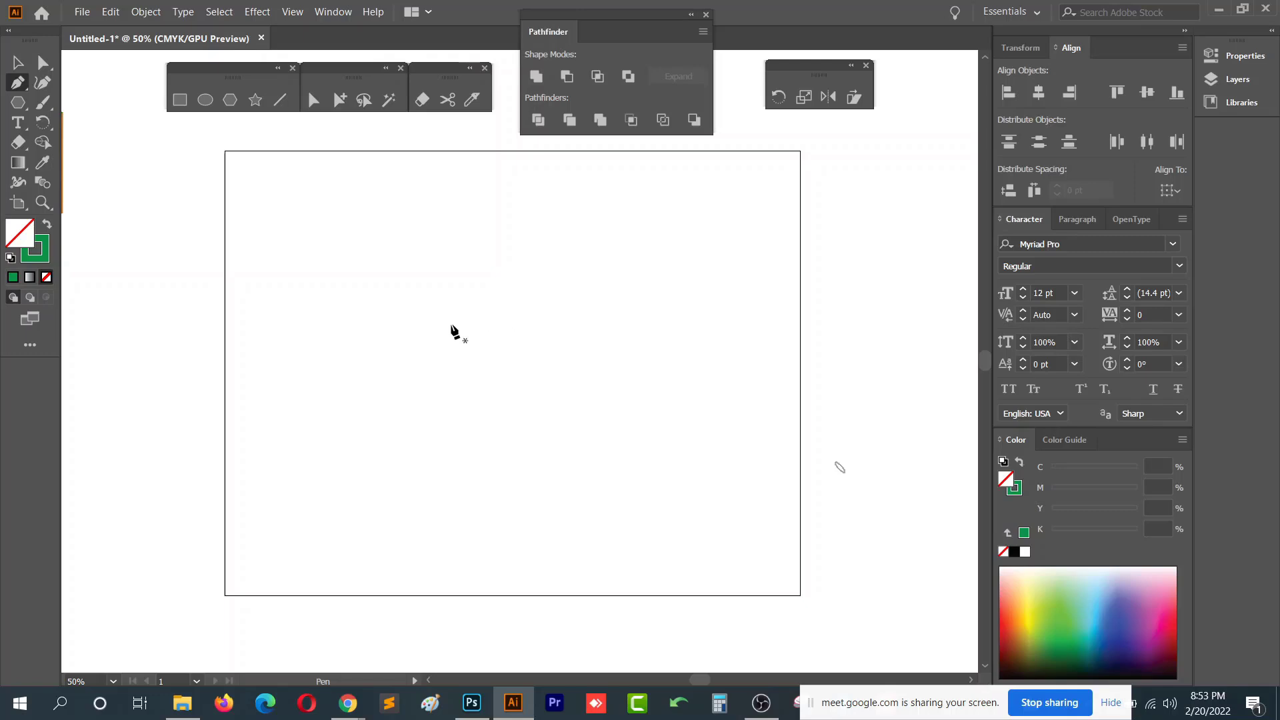
left_click(510, 259)
left_click_drag(619, 249, 651, 288)
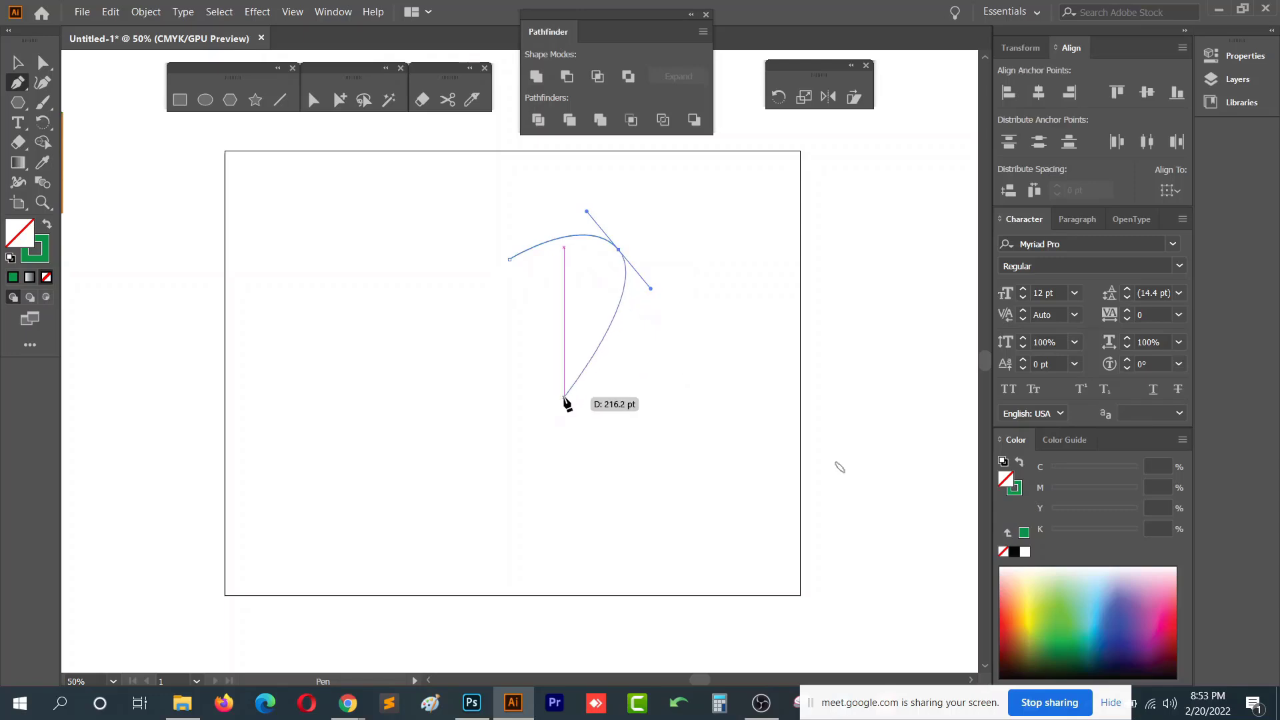
left_click_drag(512, 403, 453, 412)
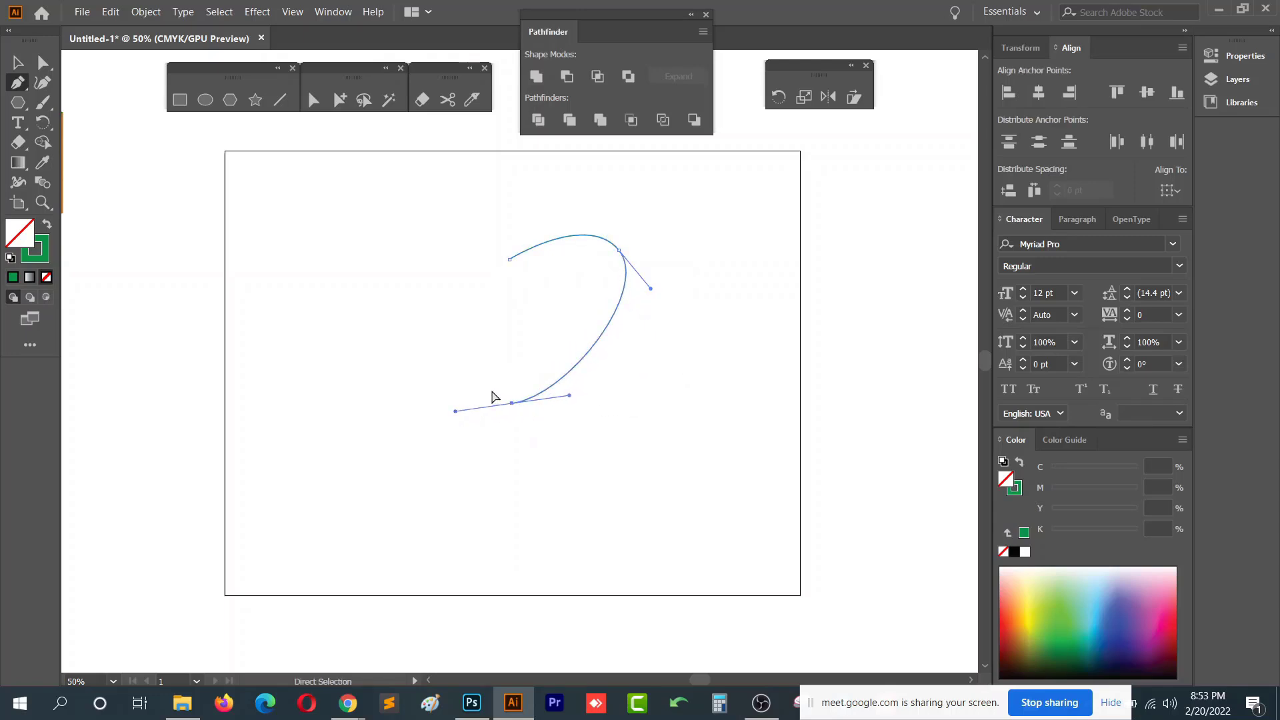
key("ctrl+z")
key("ctrl+z")
left_click_drag(583, 253, 623, 268)
left_click_drag(510, 414, 429, 423)
key("ctrl+z")
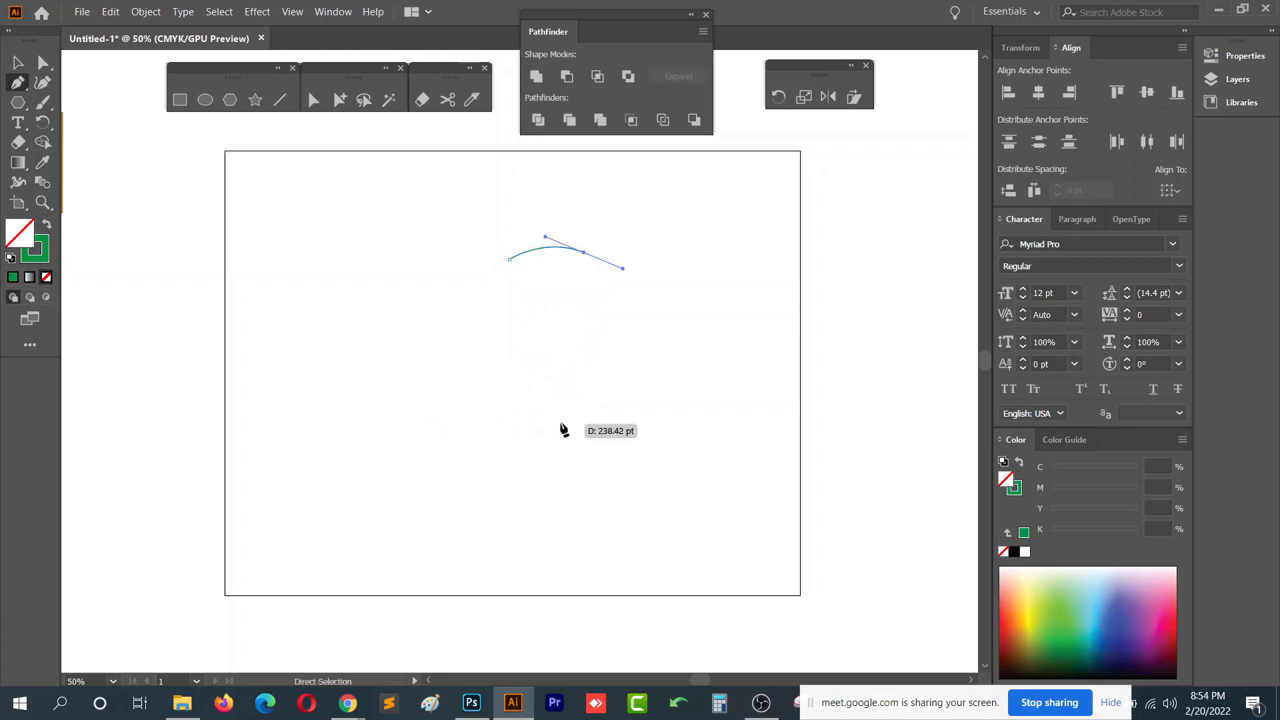
left_click_drag(510, 418, 439, 420)
- Reshape the curve's upper bend by adjusting its direction handles with the Direct Selection tool
key("a")
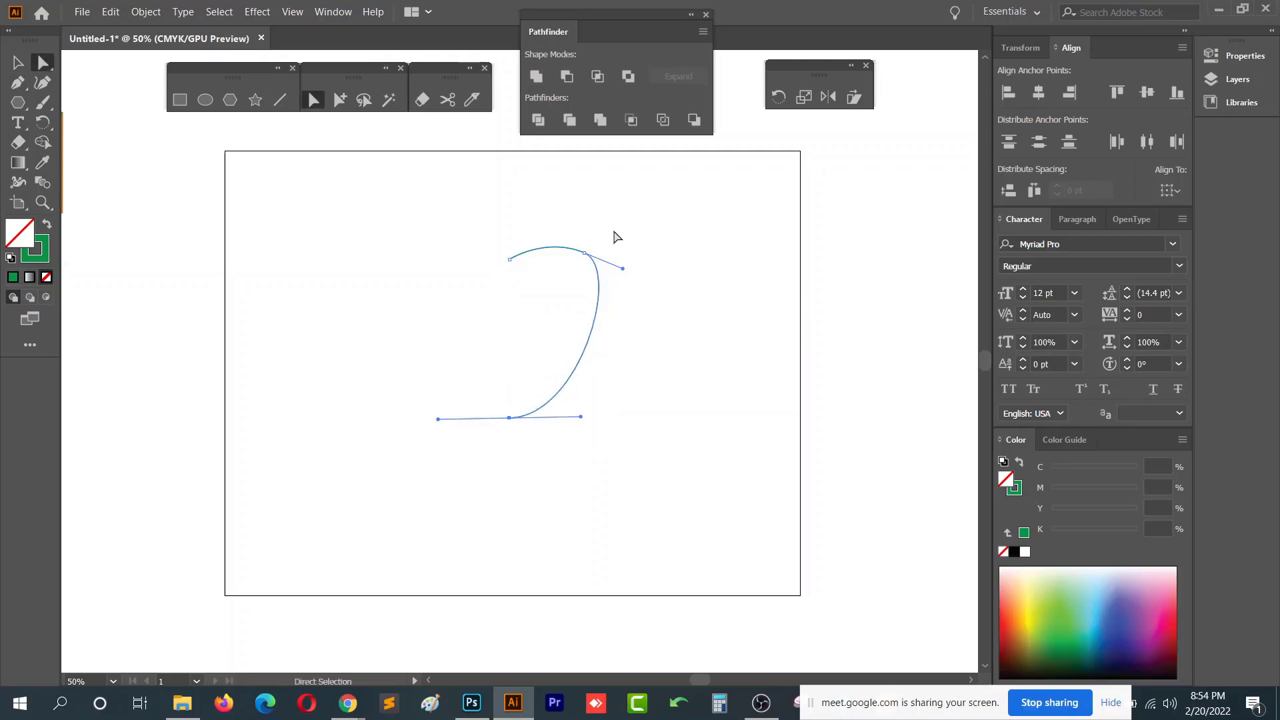
left_click_drag(613, 231, 599, 253)
left_click_drag(540, 220, 560, 236)
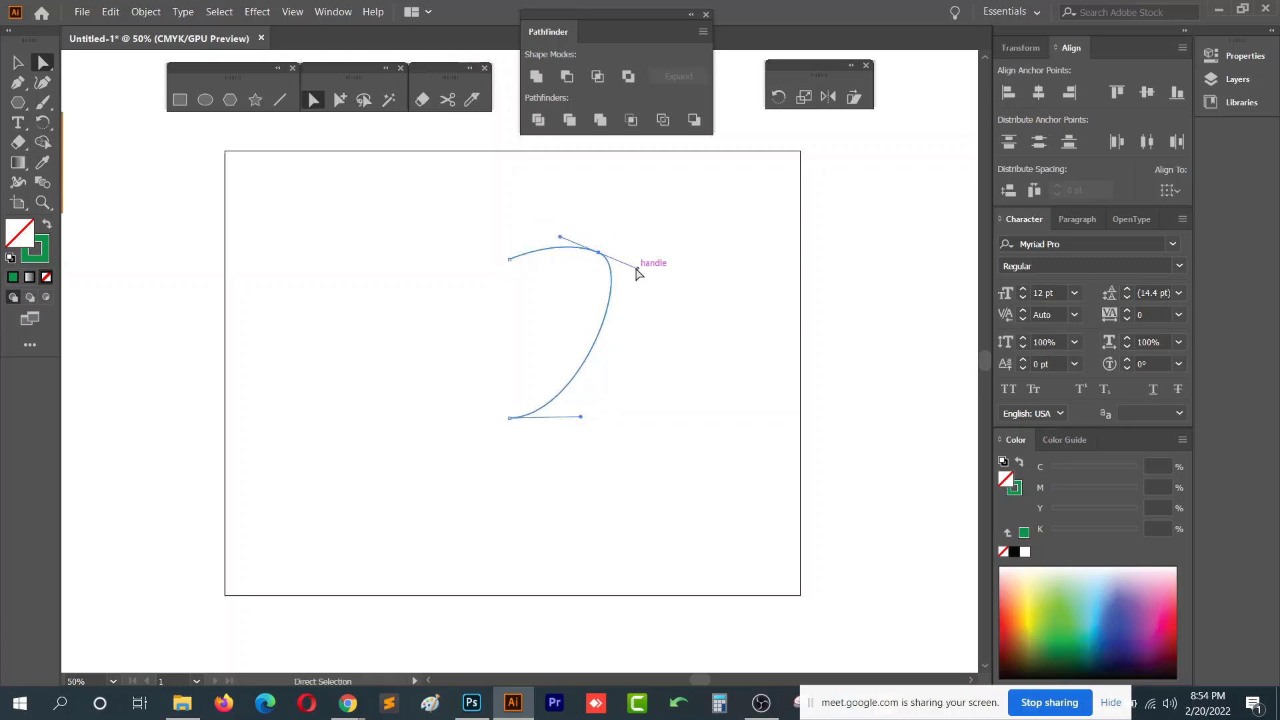
left_click_drag(638, 269, 651, 286)
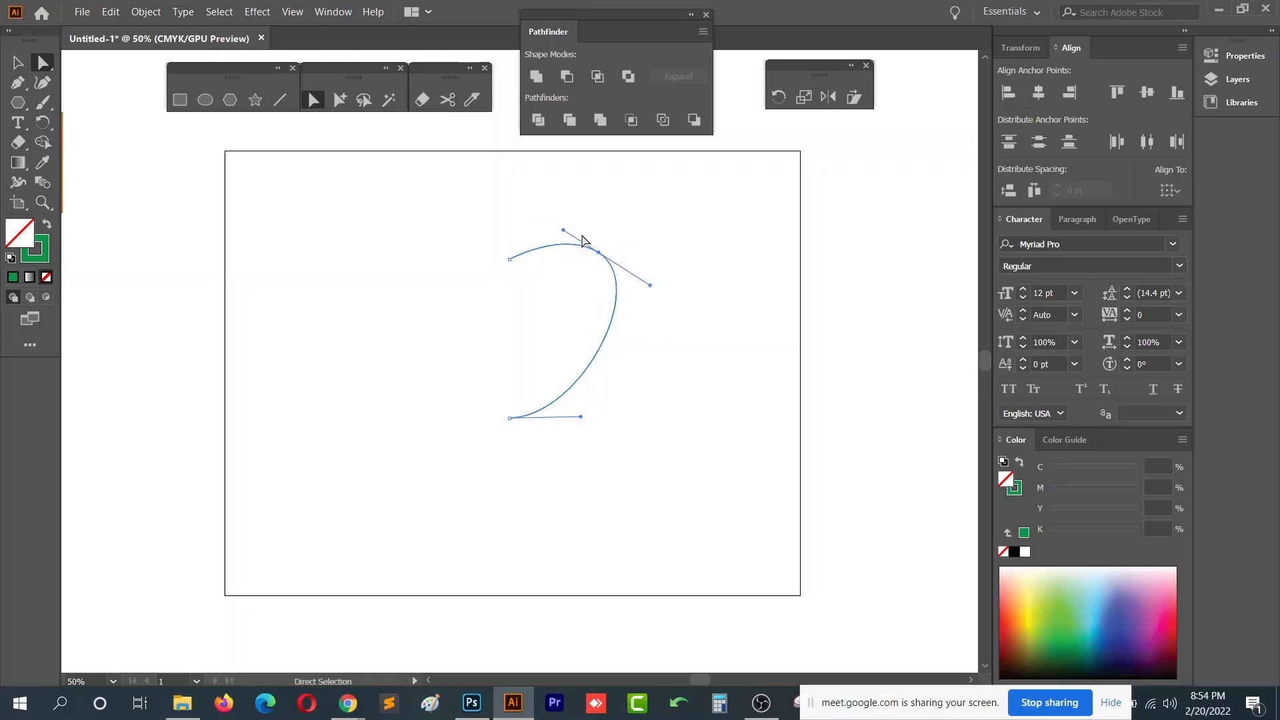
- Select the whole curve and move it toward the left side of the artboard
left_click_drag(418, 192, 699, 486)
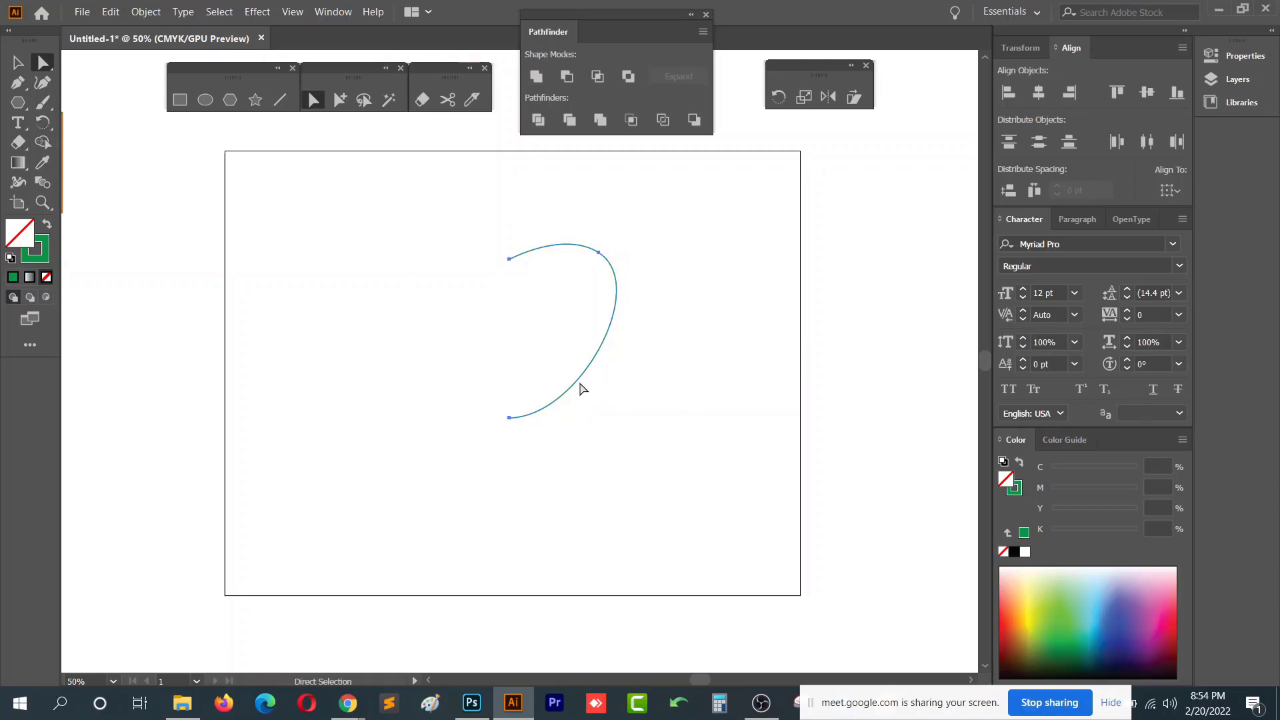
left_click_drag(442, 189, 692, 456)
left_click(18, 62)
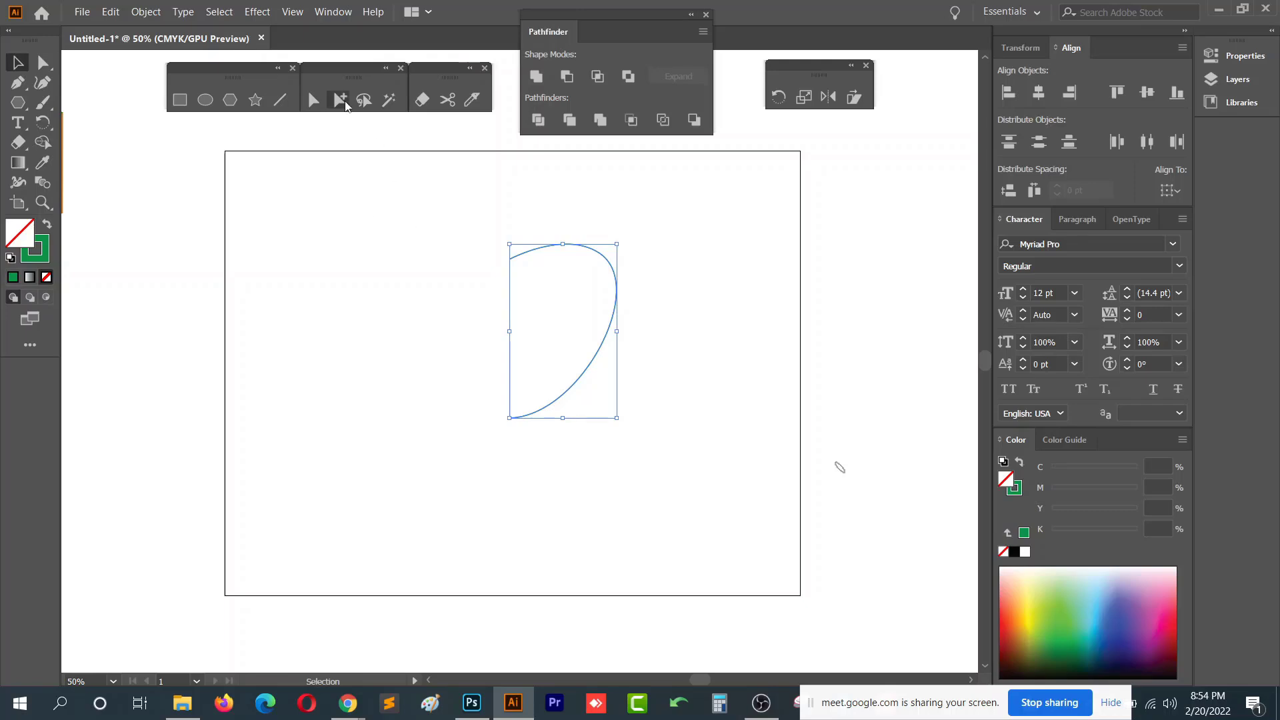
left_click_drag(613, 314, 461, 368)
- Open the 3D Revolve effect for the selected curve
left_click(258, 11)
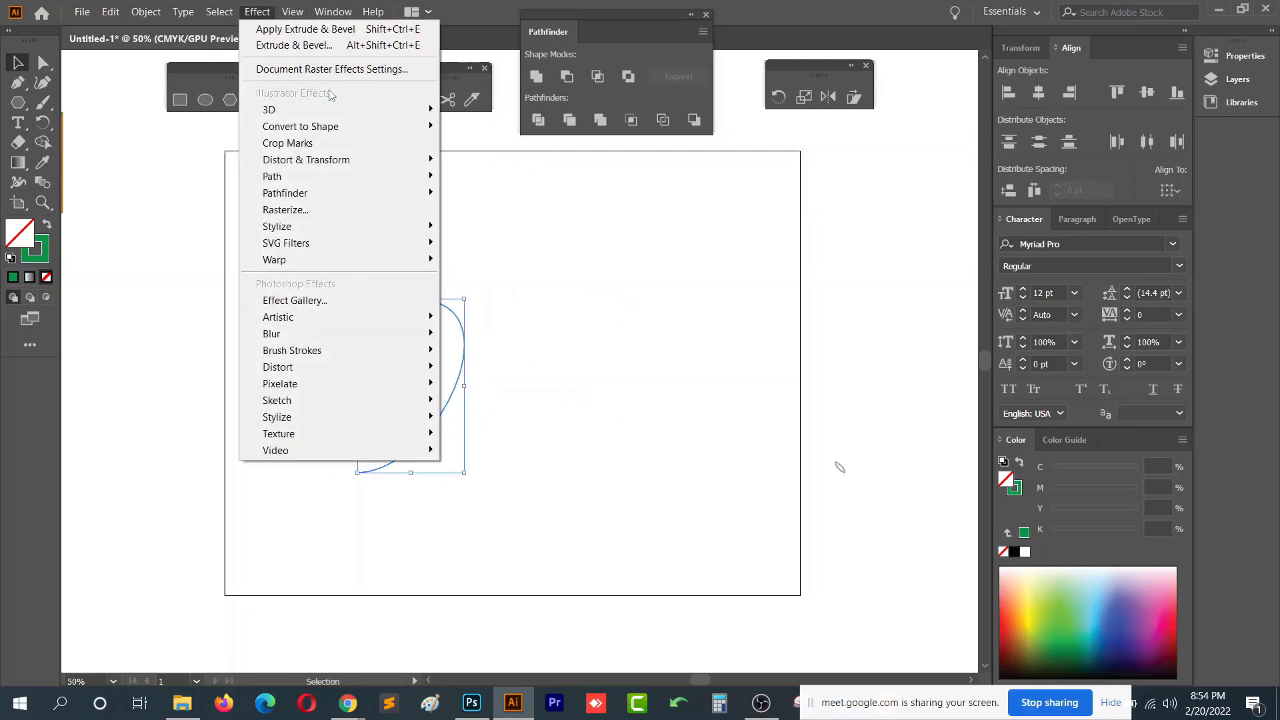
mouse_move(356, 115)
left_click(531, 125)
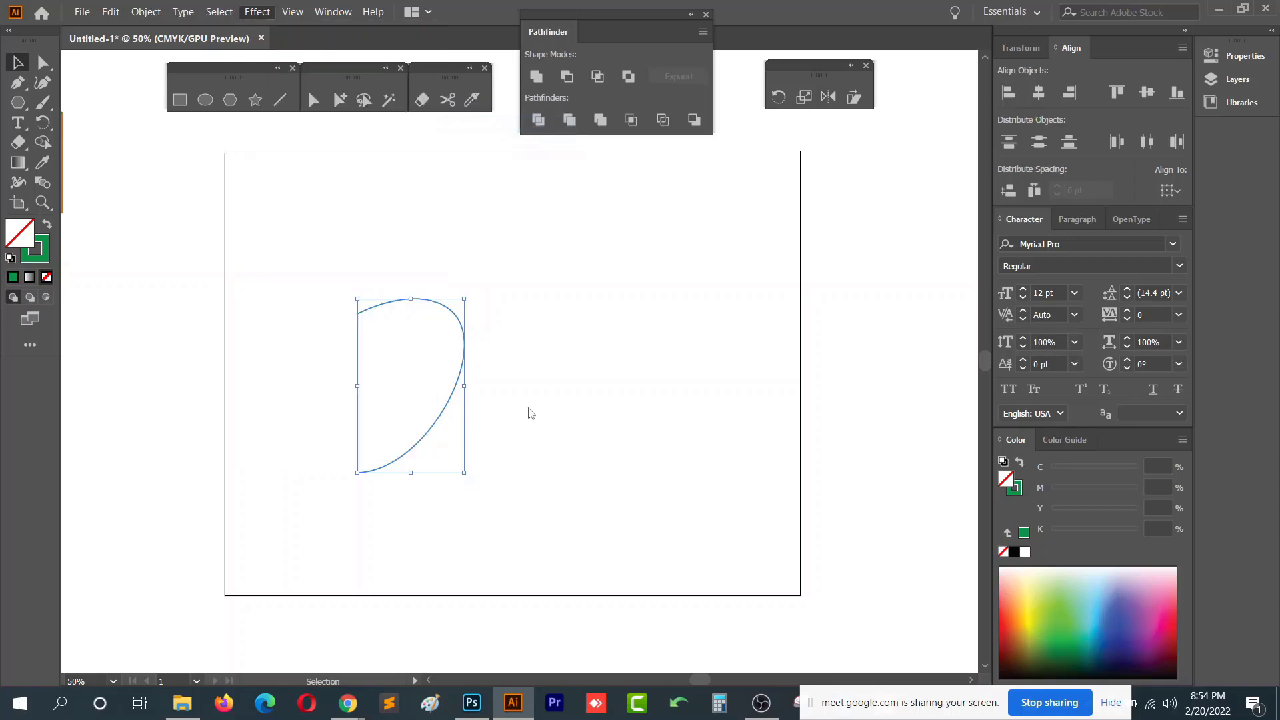
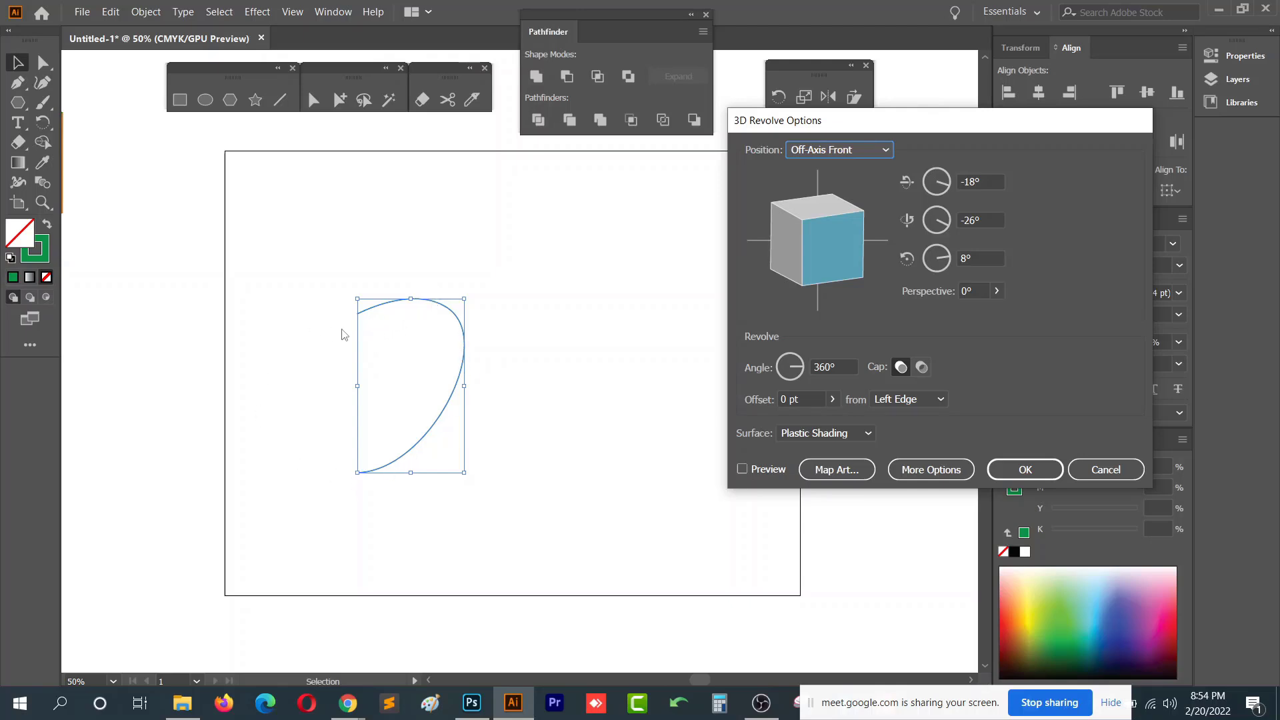
- Preview the 3D Revolve of the curve and apply it with 360° angle and Plastic Shading
left_click(760, 473)
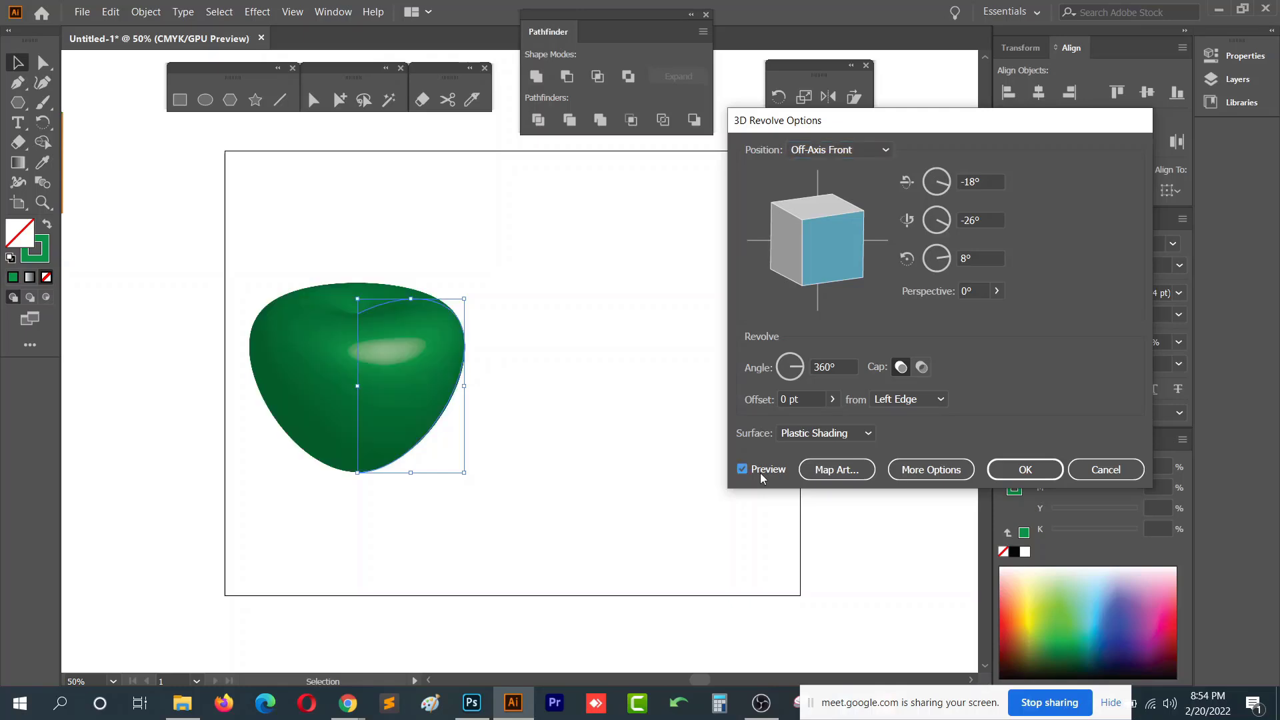
left_click(1025, 469)
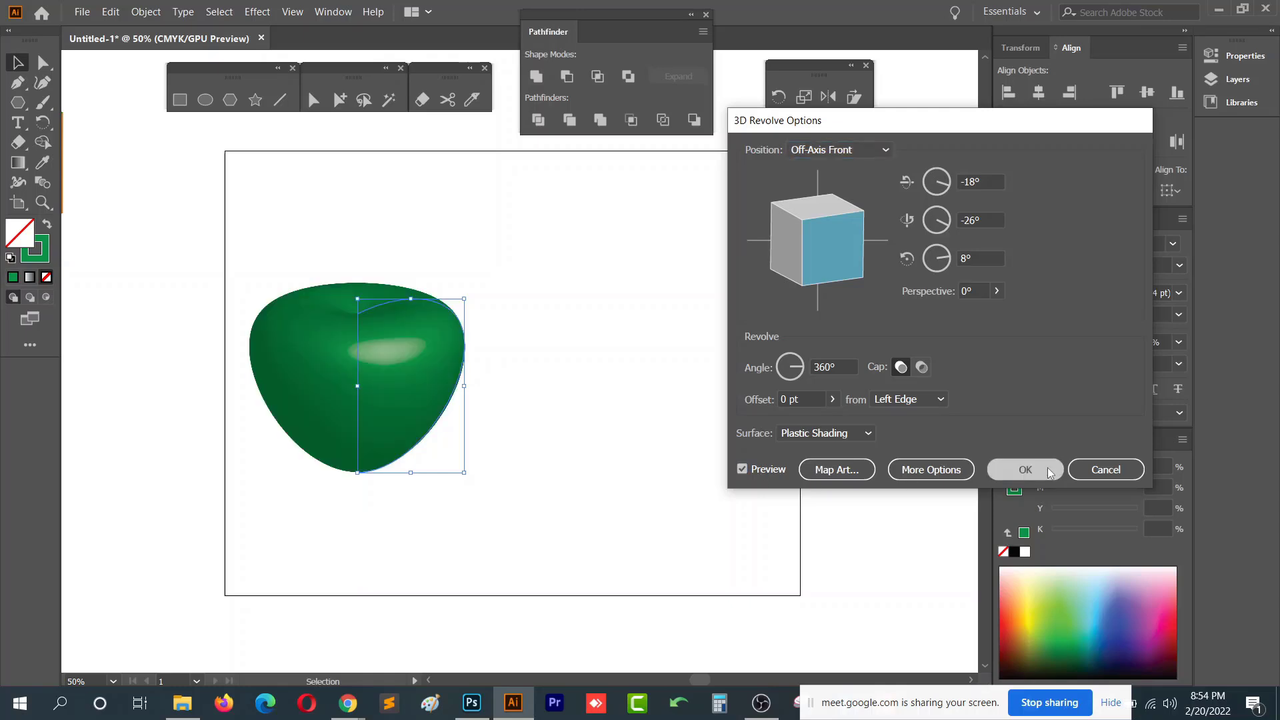
- Lengthen the curve's bottom direction handle with Direct Selection to widen the revolved apple's base
key("a")
left_click_drag(331, 479, 333, 467)
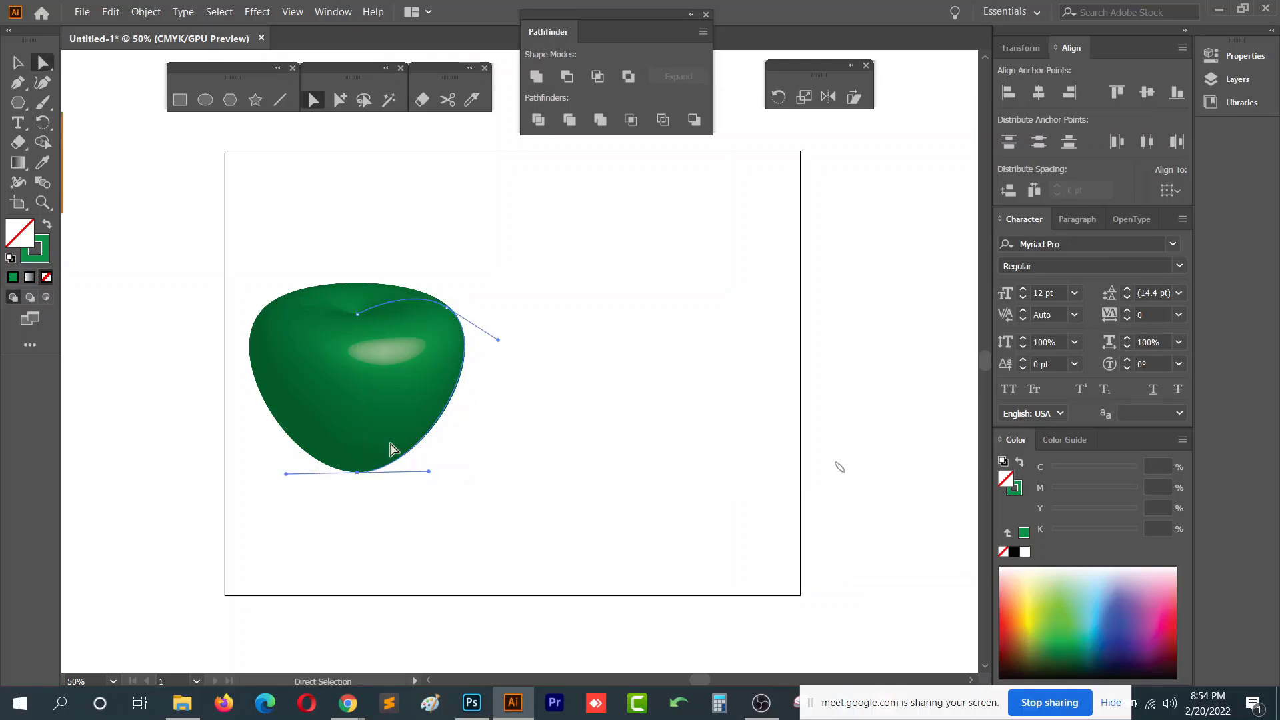
left_click_drag(443, 475, 444, 476)
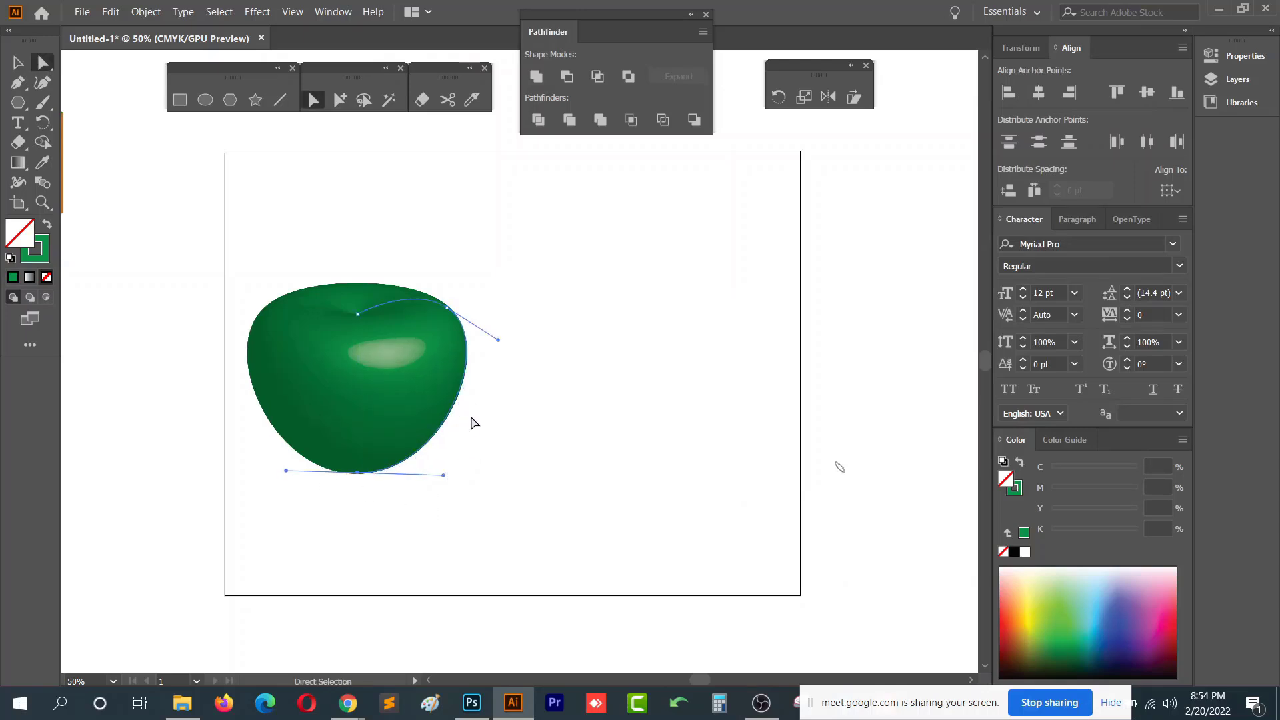
- Try recolouring the revolved apple's stroke red, clearing an accidental fill
left_click(1095, 612)
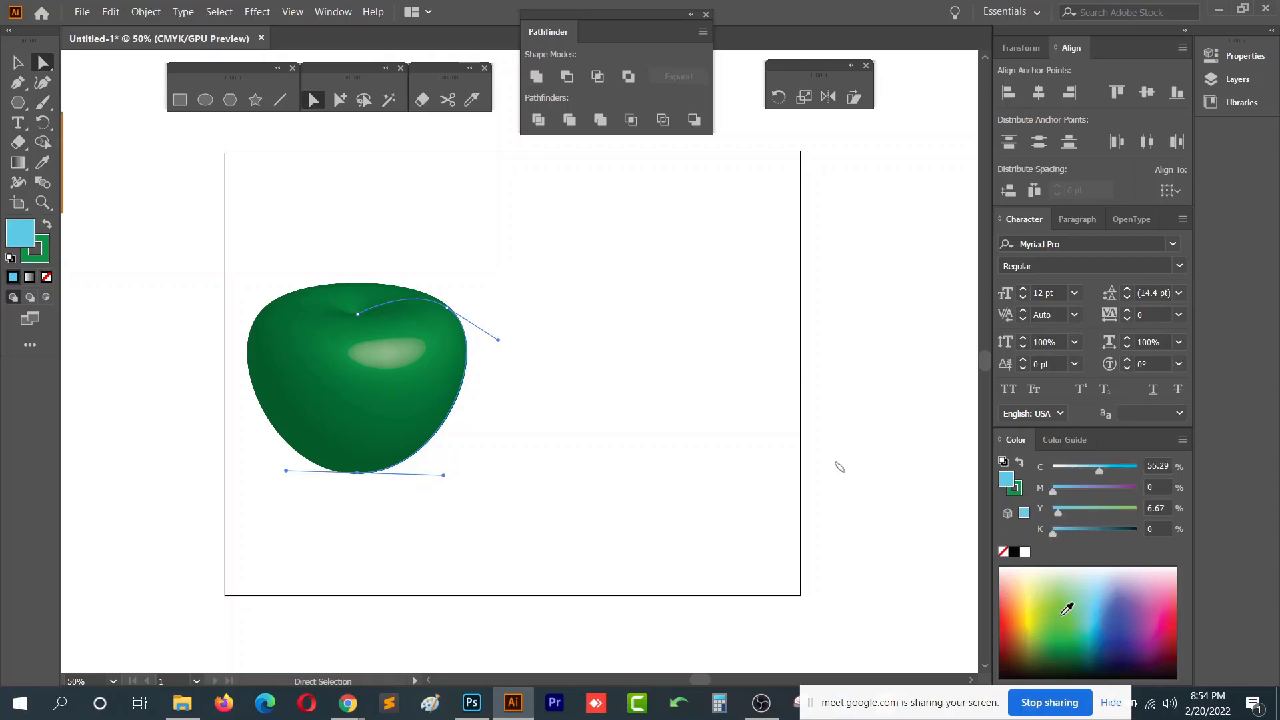
left_click(47, 278)
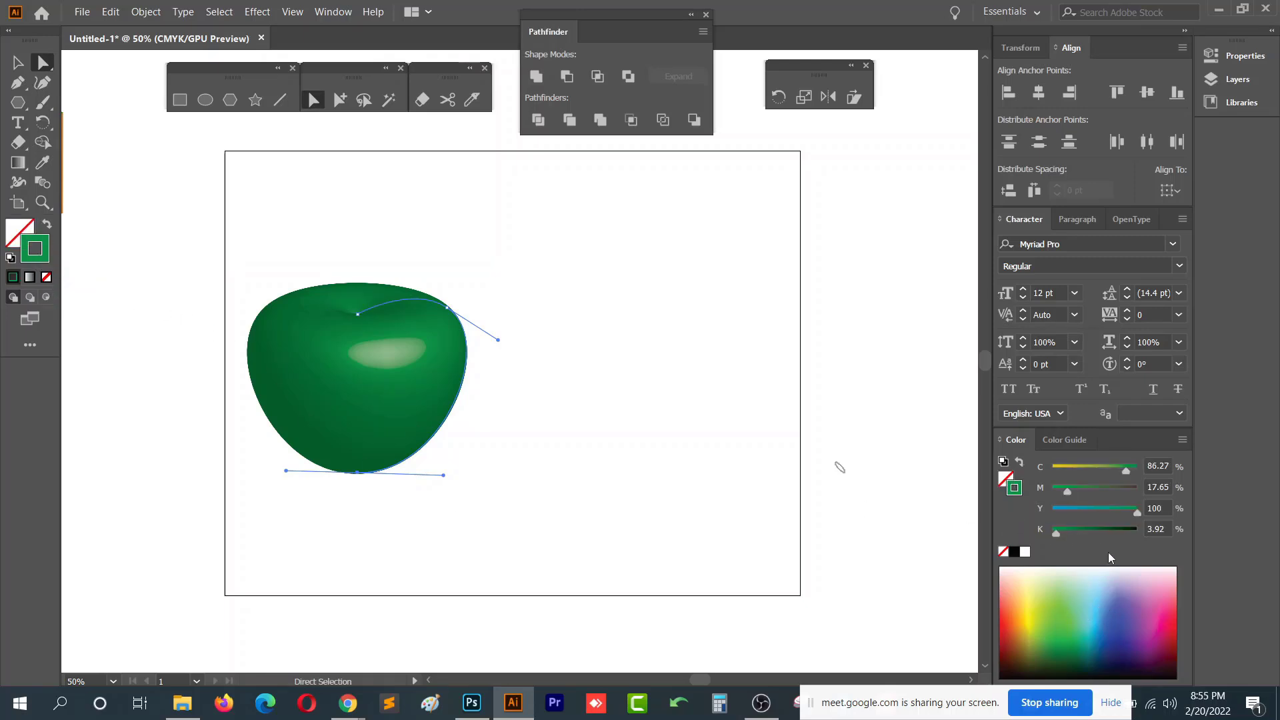
left_click_drag(1107, 598, 1016, 637)
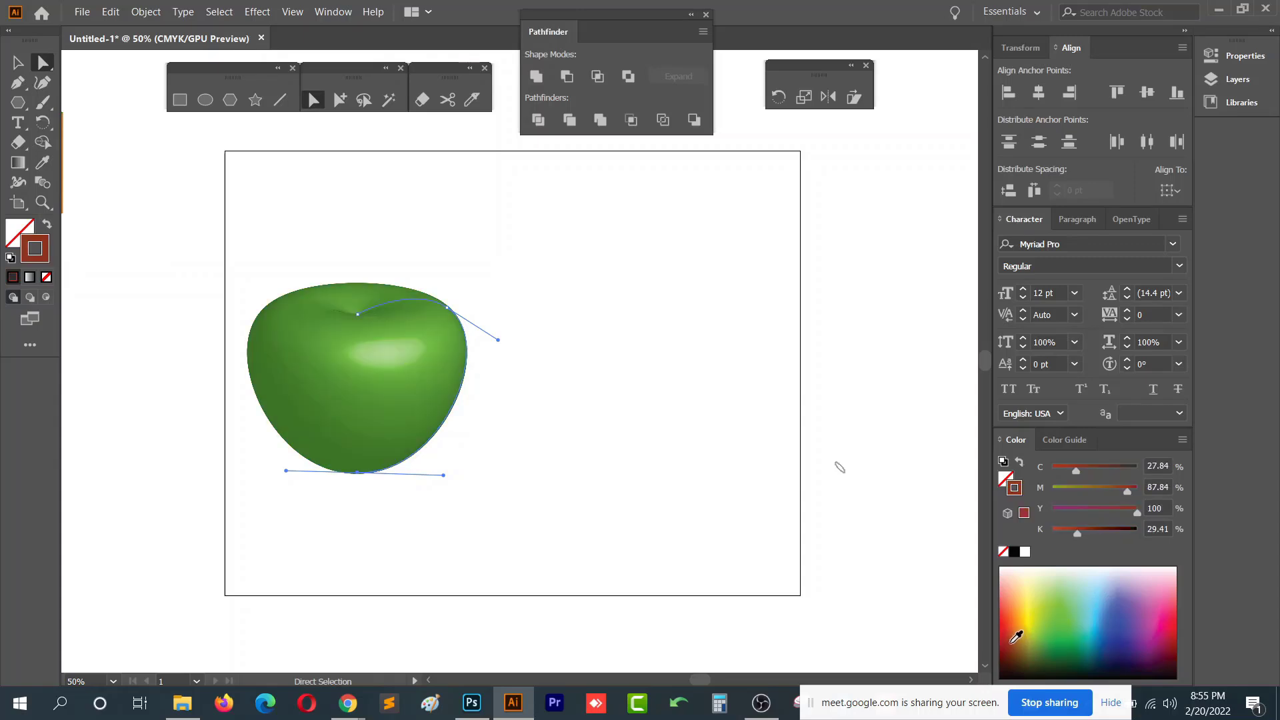
left_click(1179, 595)
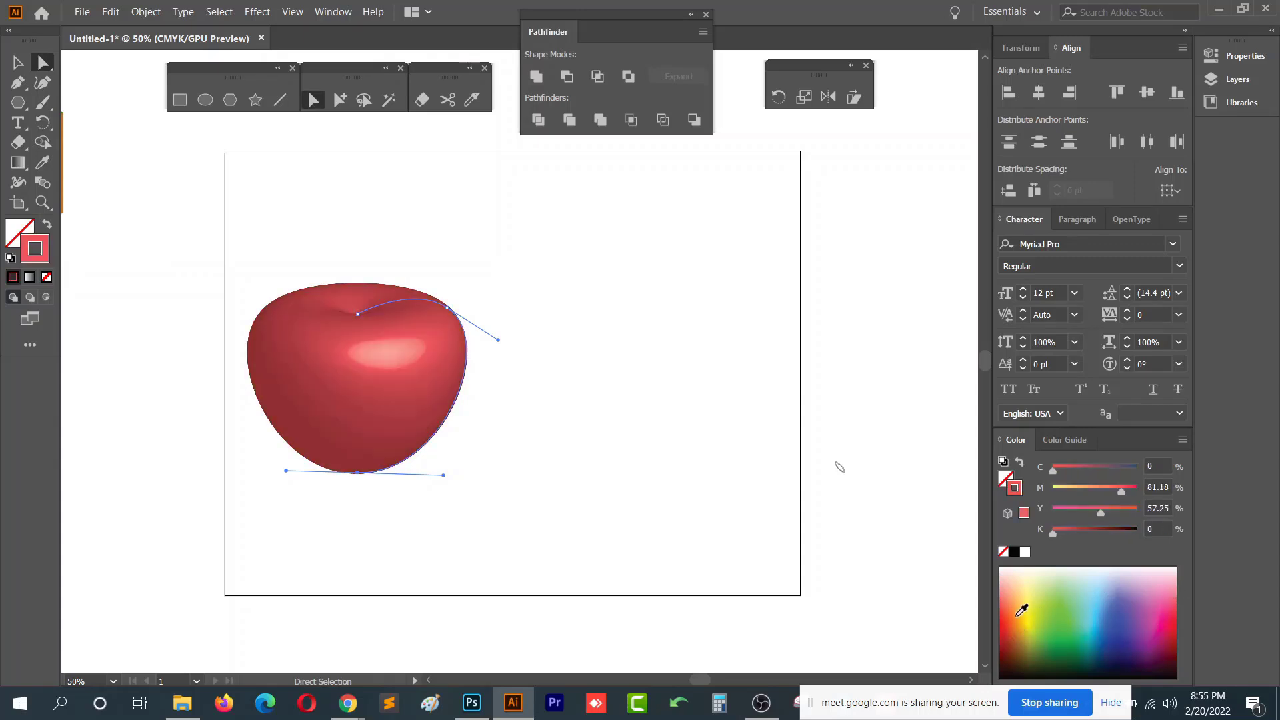
- Move the curve's top anchor slightly down to deepen the dip at the apple's top
left_click(358, 322)
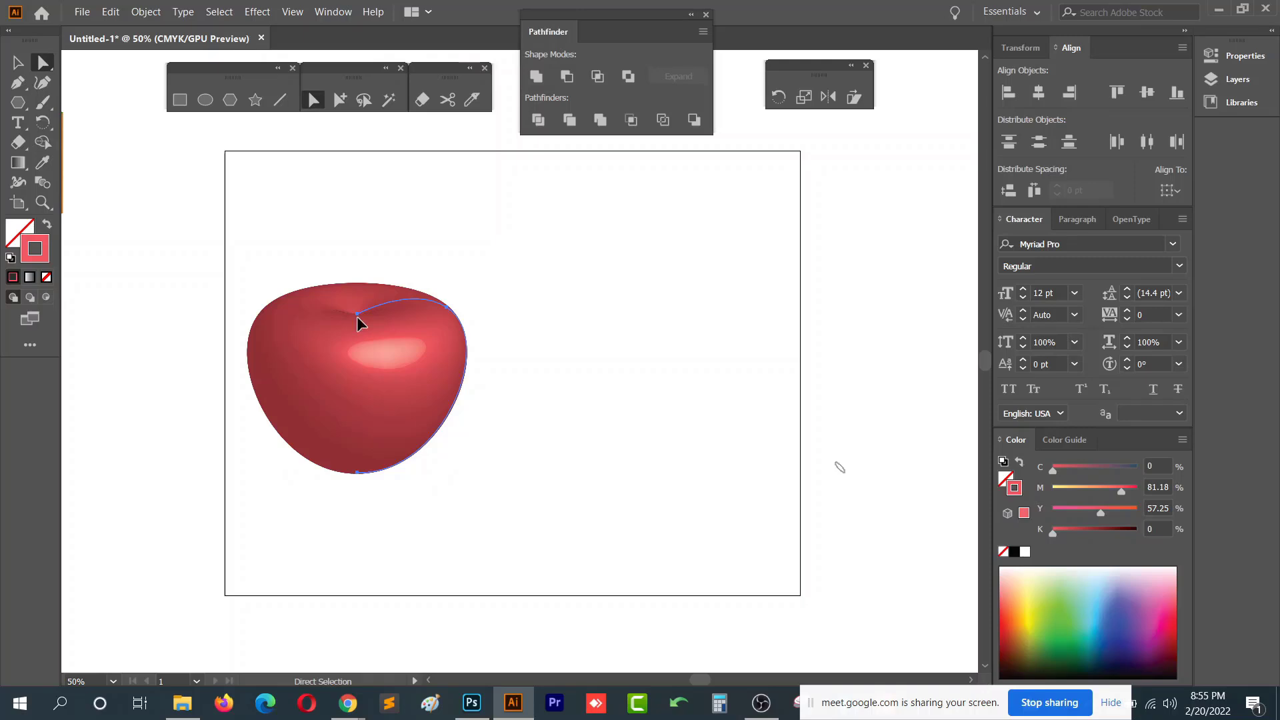
mouse_move(358, 322)
left_mouse_down()
mouse_move(349, 307)
mouse_move(358, 335)
left_mouse_up()
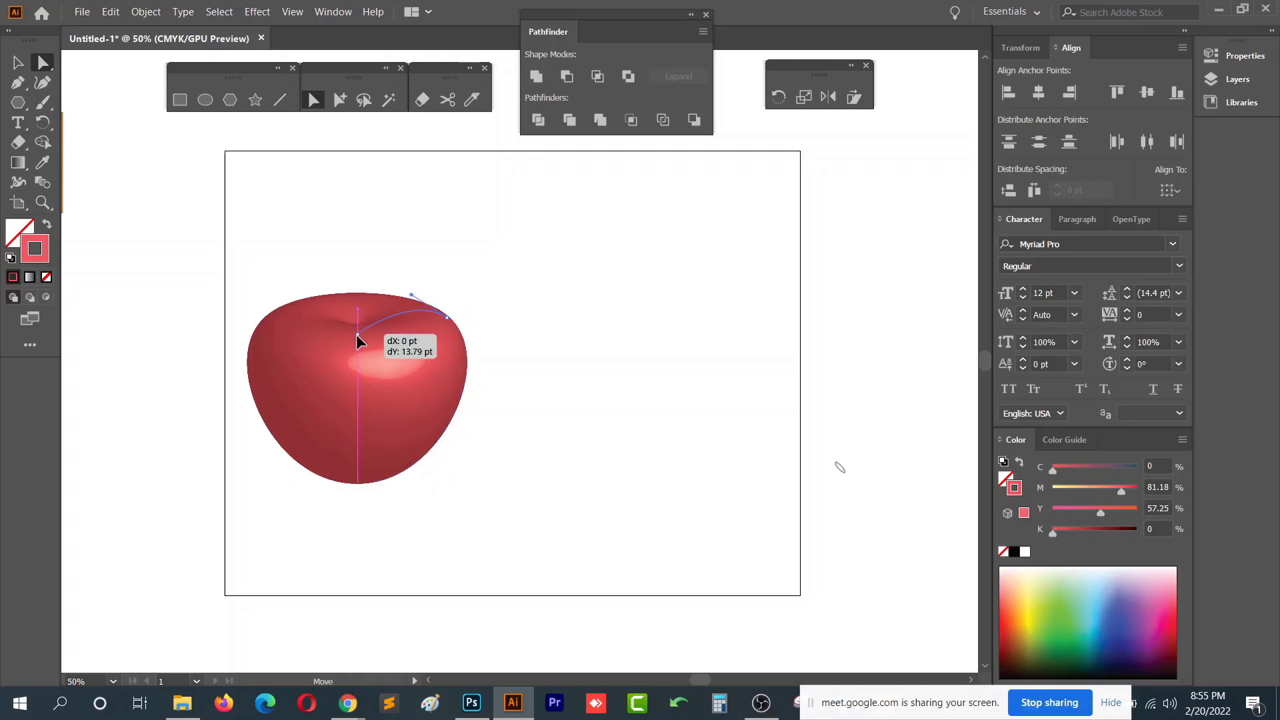
left_click(447, 318)
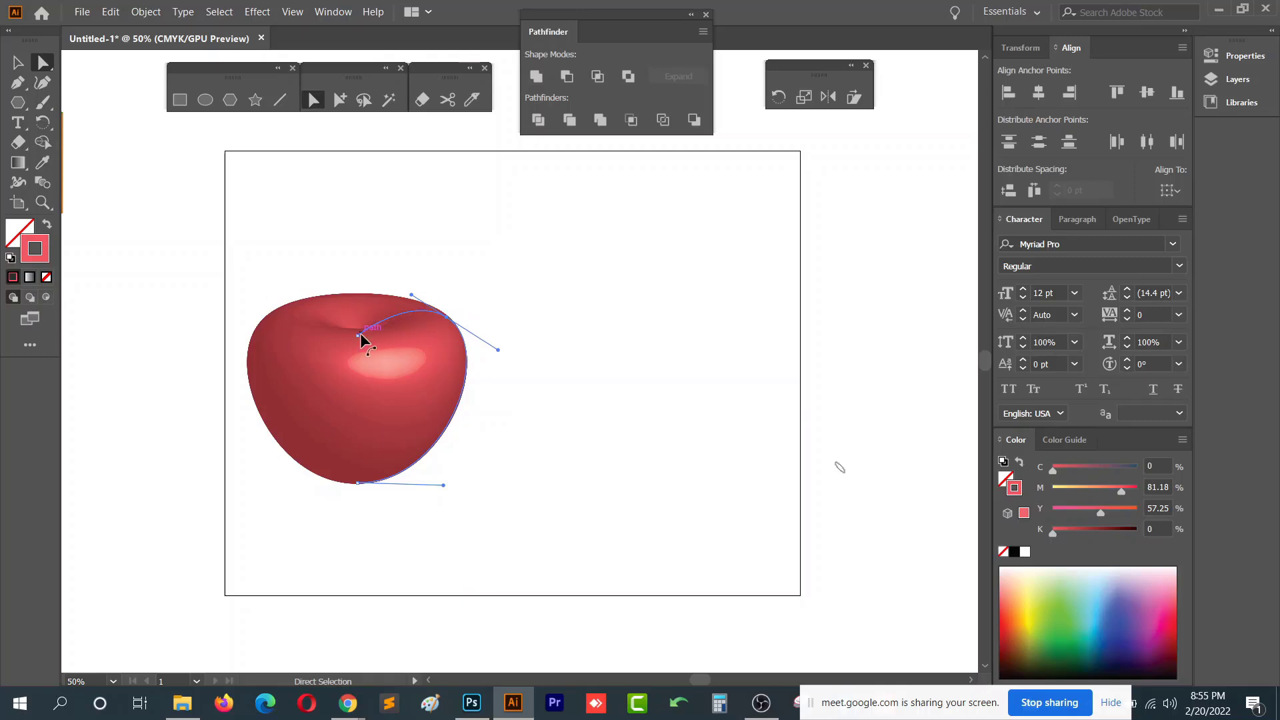
mouse_move(358, 336)
left_mouse_down()
mouse_move(362, 352)
mouse_move(358, 338)
left_mouse_up()
- Recolour the apple's stroke to a light green
left_click(1065, 619)
left_click(1085, 607)
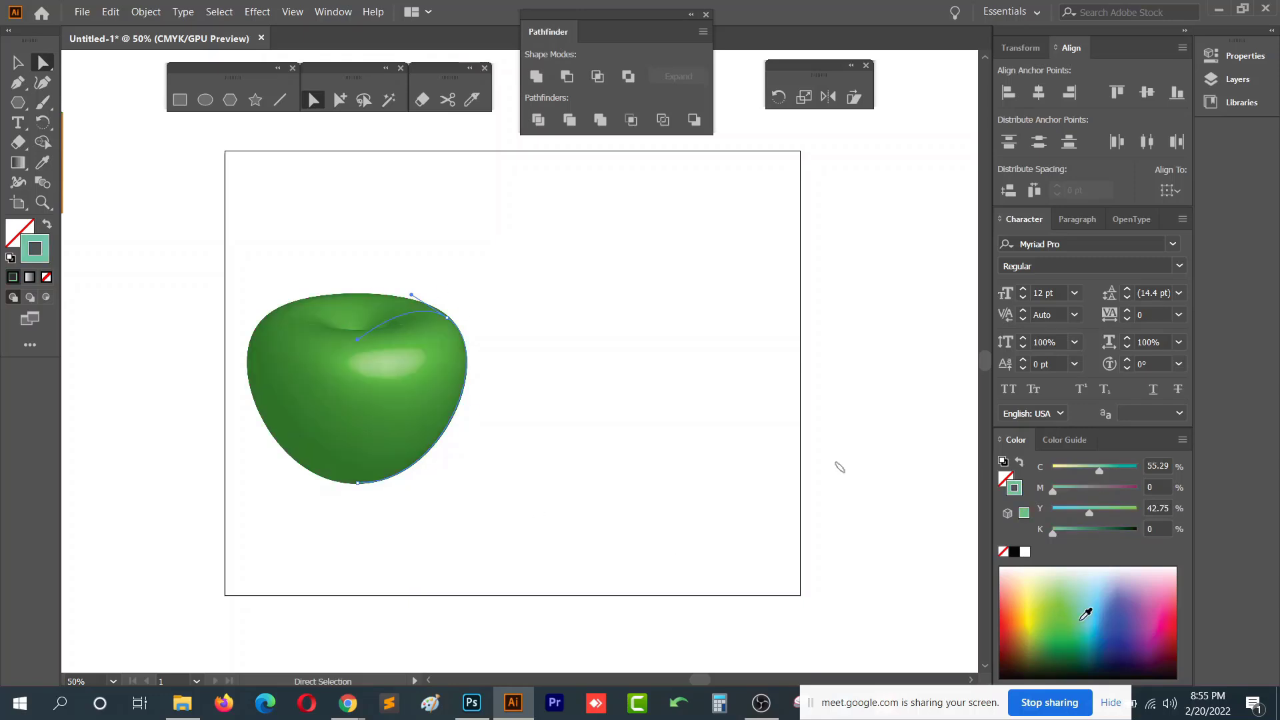
left_click(1070, 611)
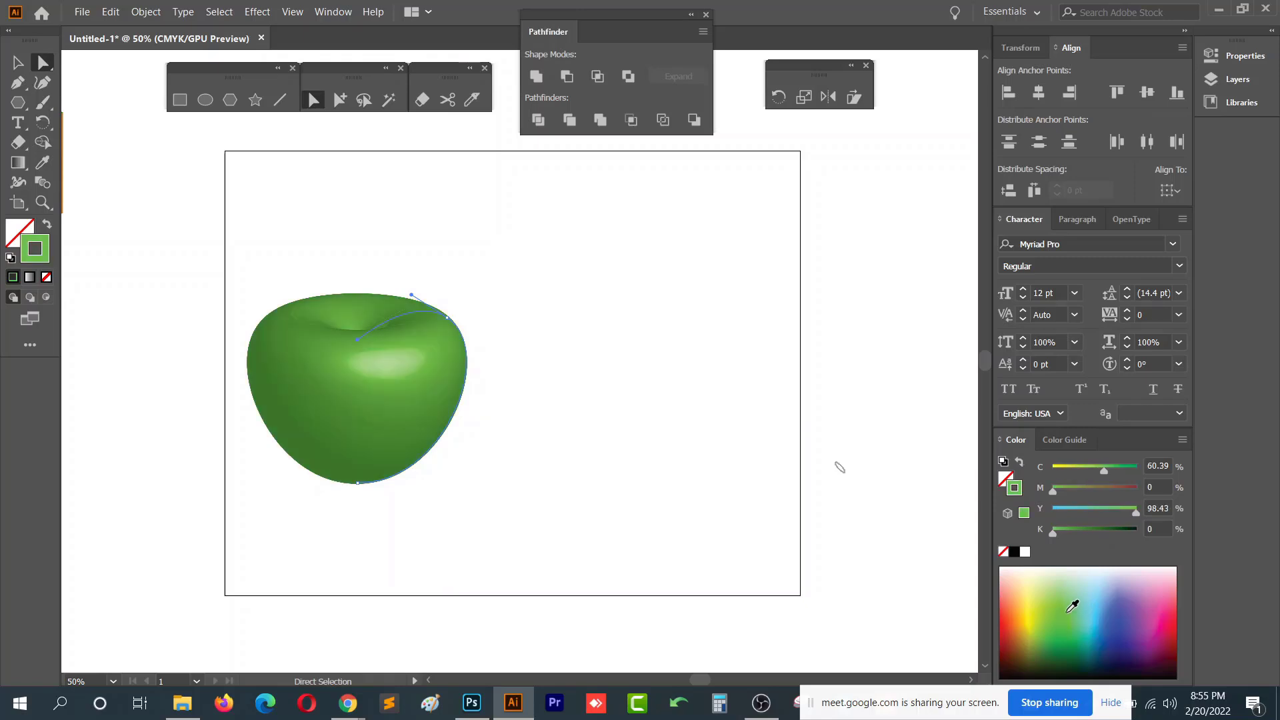
- Draw an S-shaped open path with the Pen tool to the right of the apple
left_click(18, 82)
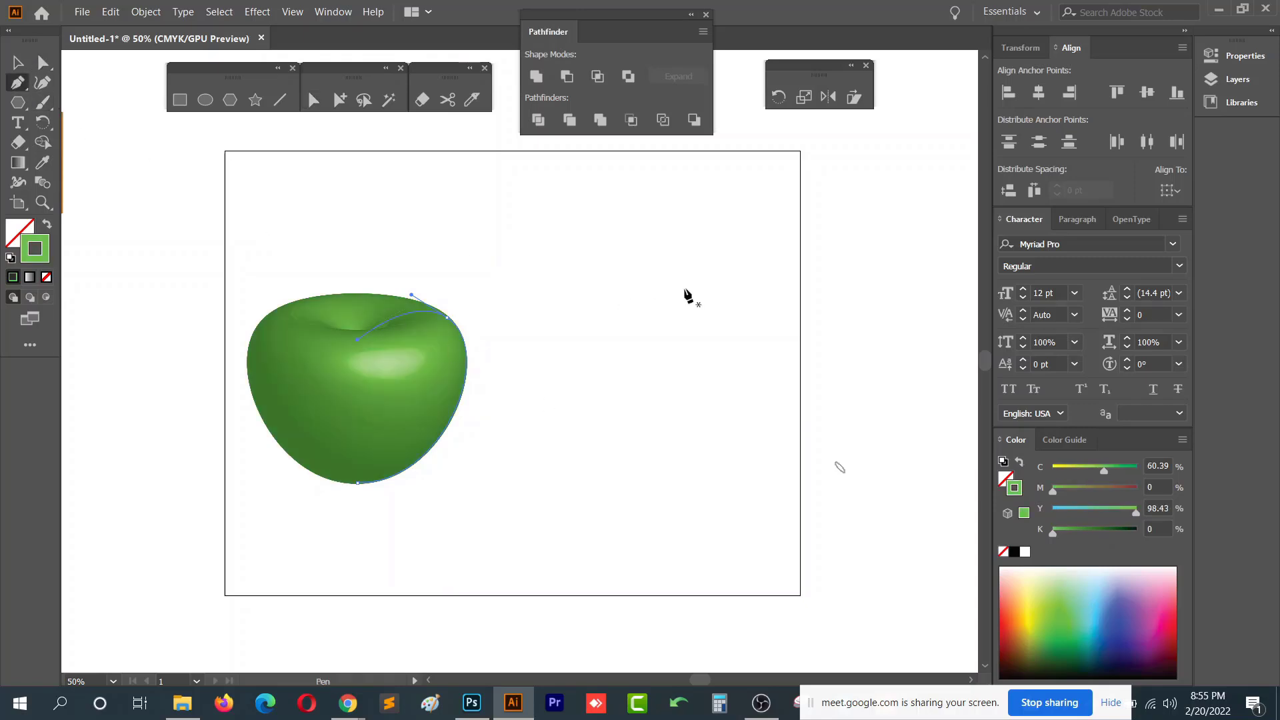
left_click(733, 238)
left_click_drag(665, 370, 720, 446)
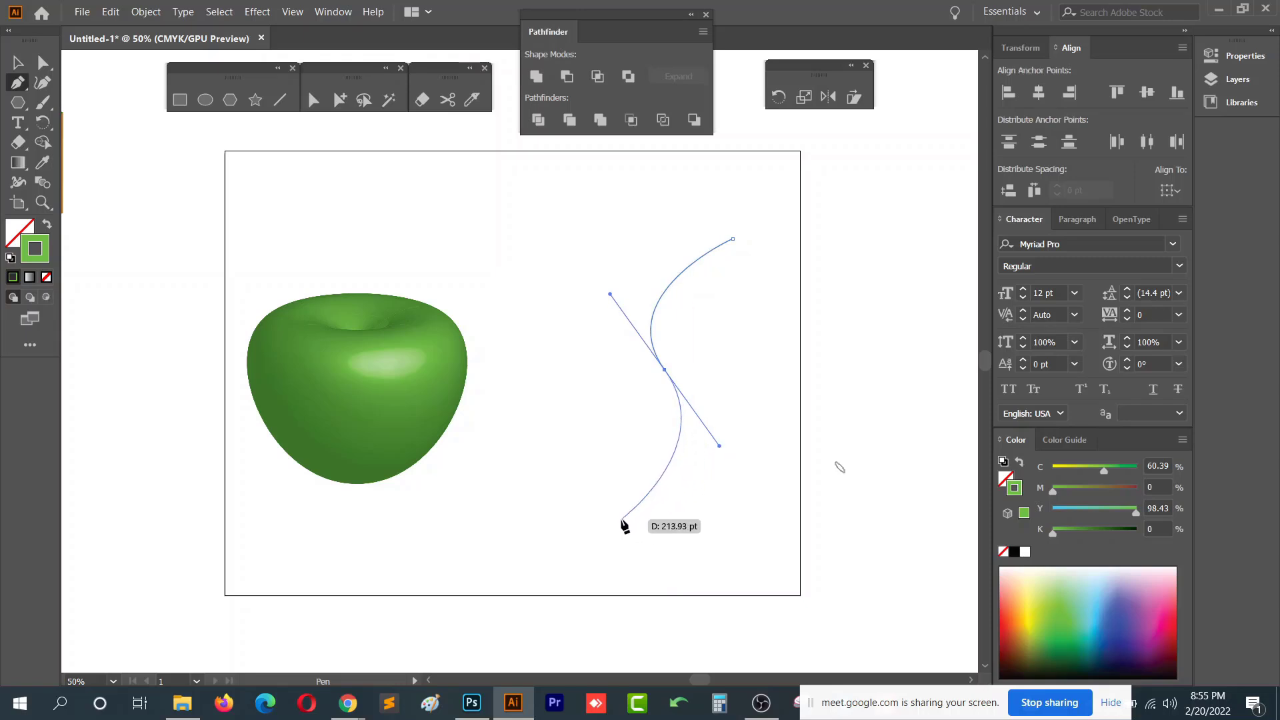
left_click(633, 512)
left_click_drag(631, 511, 591, 512)
left_click(18, 62)
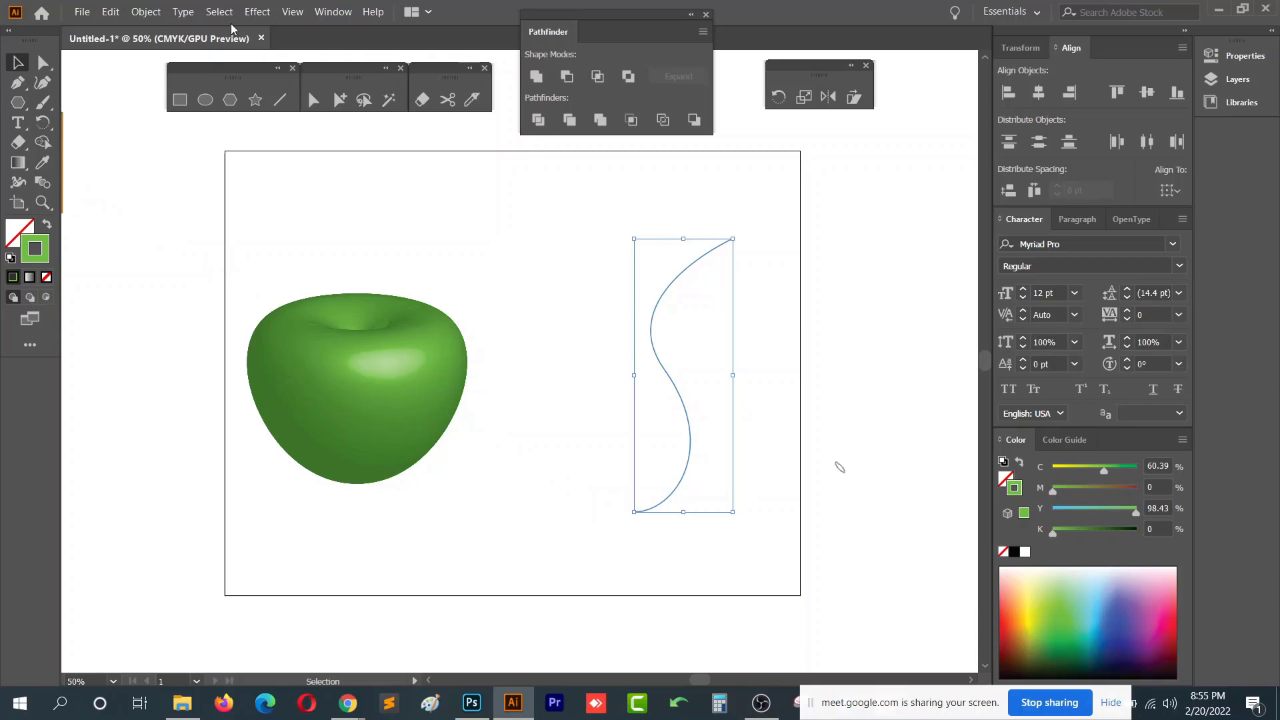
- Apply the 3D Revolve effect to the S-shaped path with its default settings, forming a vase
left_click(257, 11)
mouse_move(374, 109)
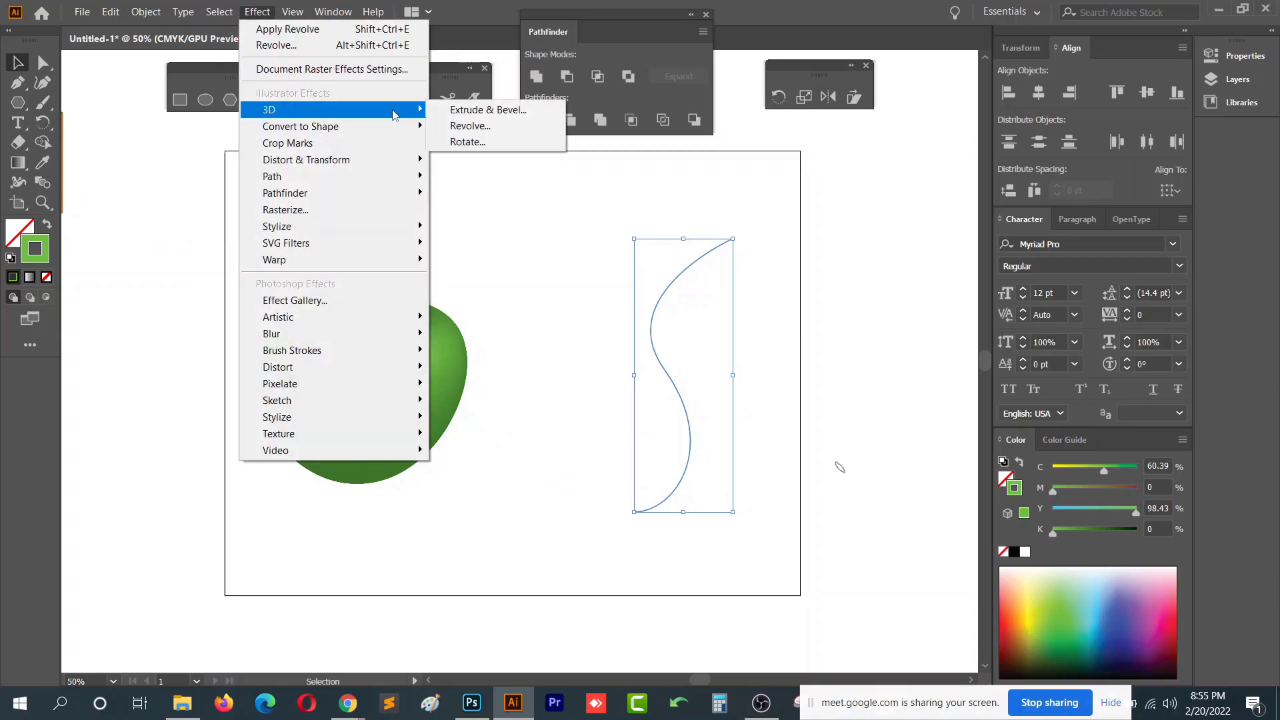
left_click(532, 126)
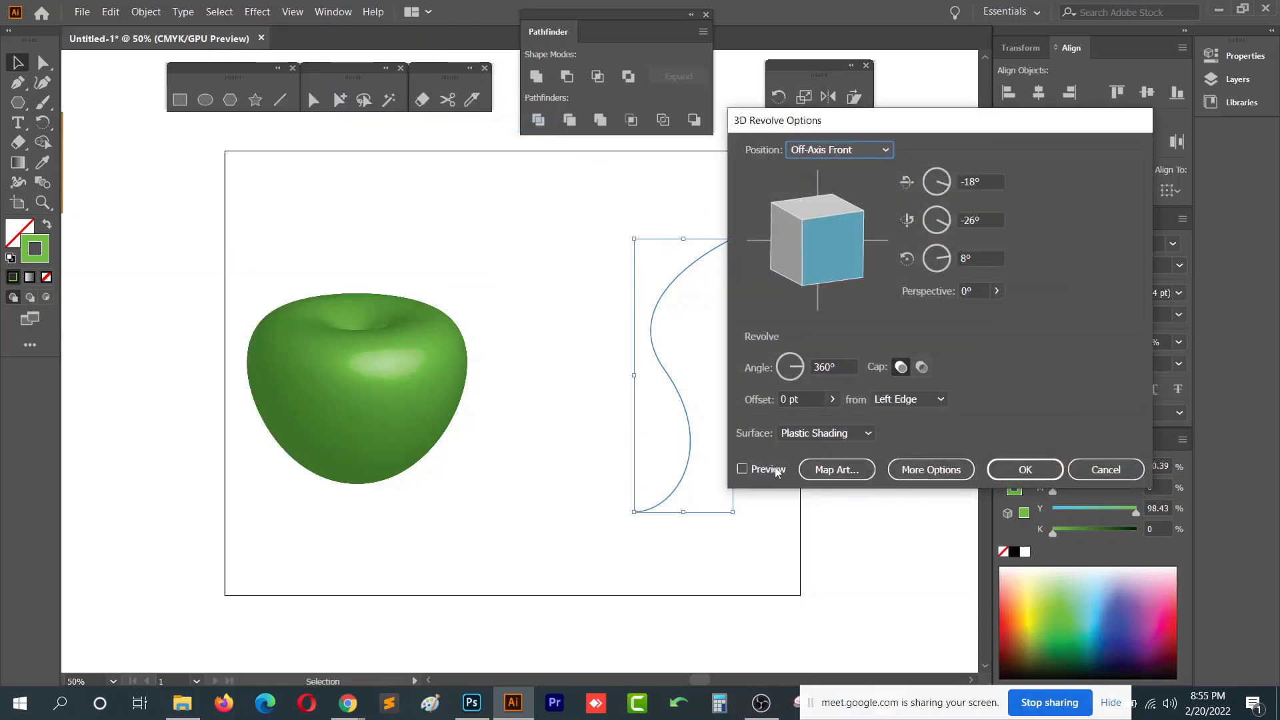
left_click(1025, 469)
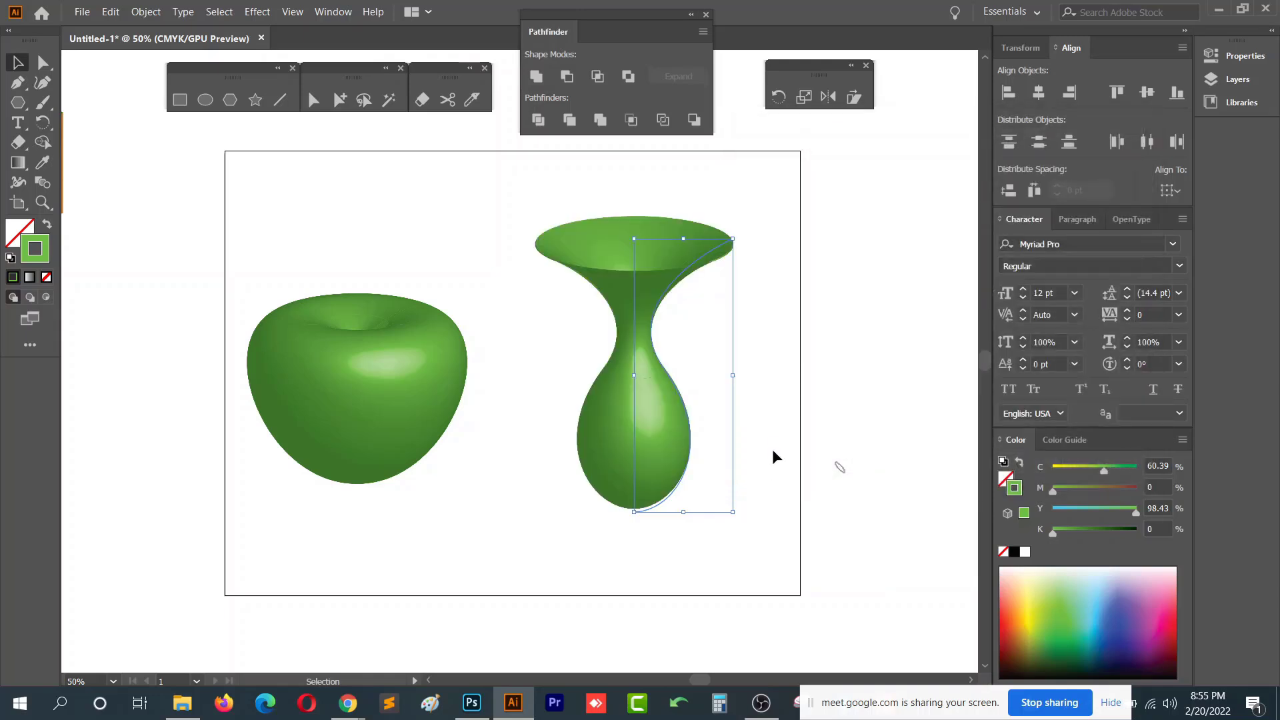
- Recolour the vase's stroke to orange using Direct Selection
key("a")
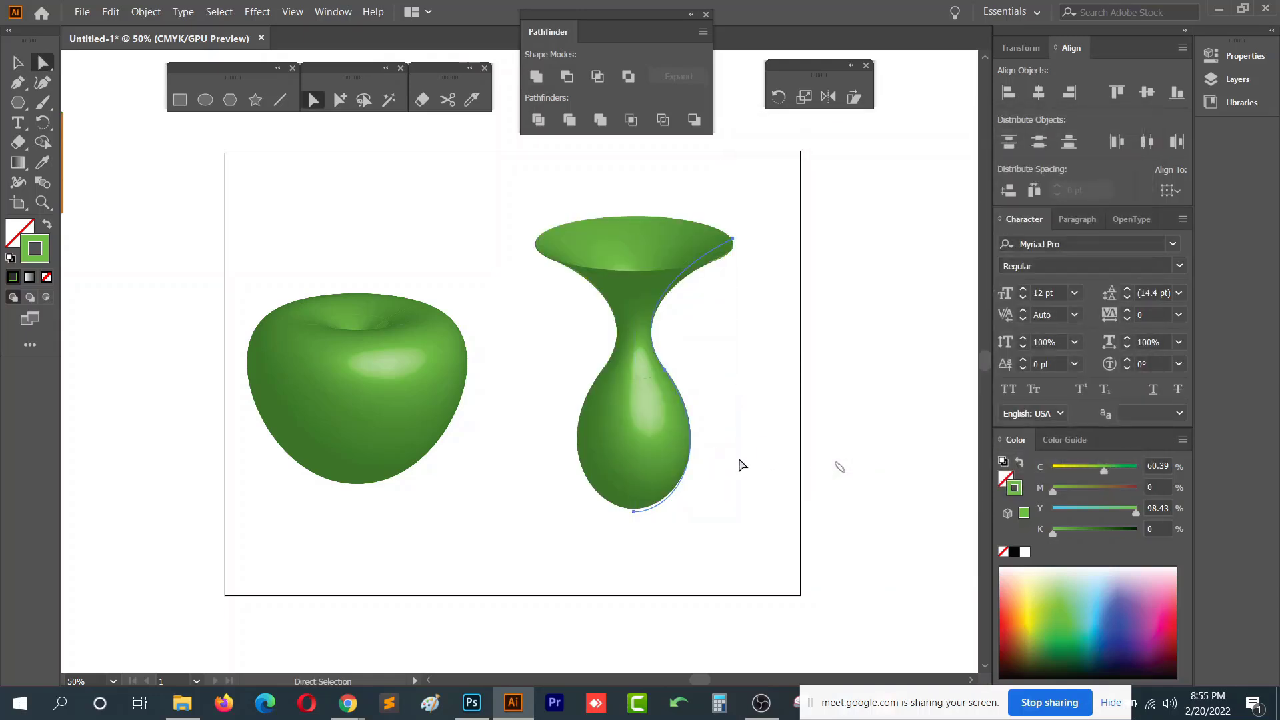
left_click(663, 372)
left_click(1102, 584)
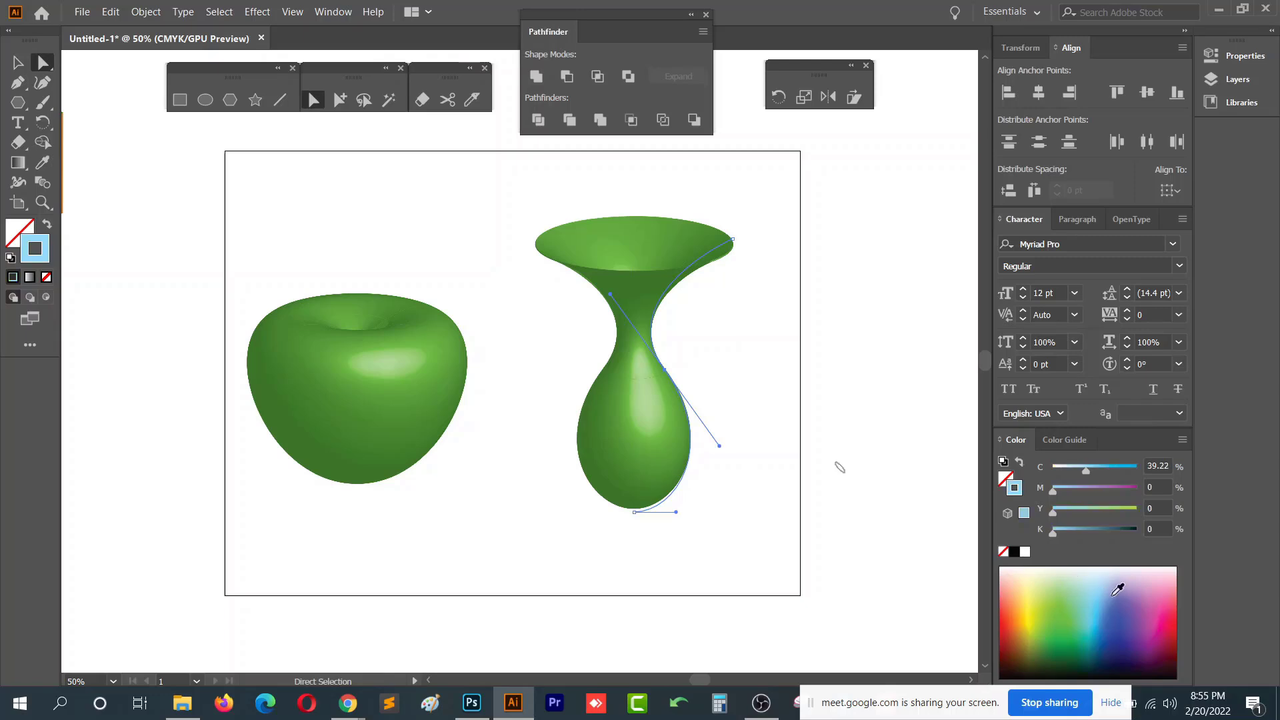
left_click(1128, 588)
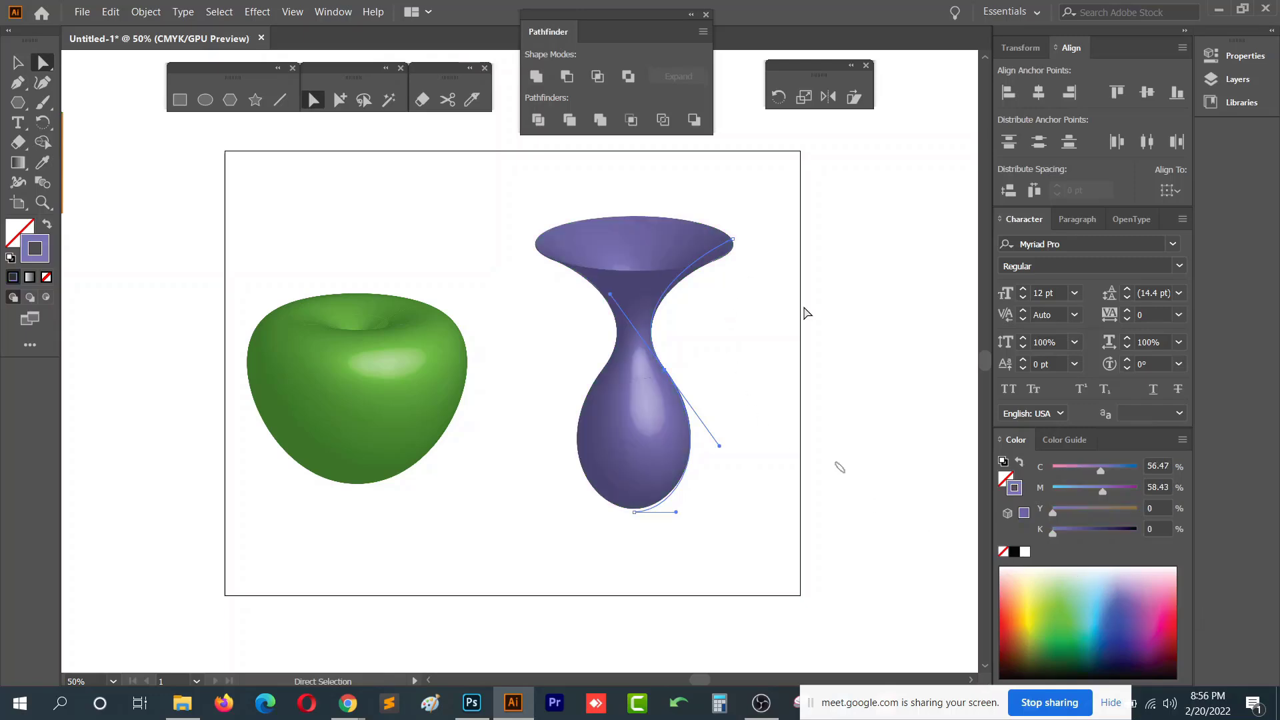
left_click(1017, 604)
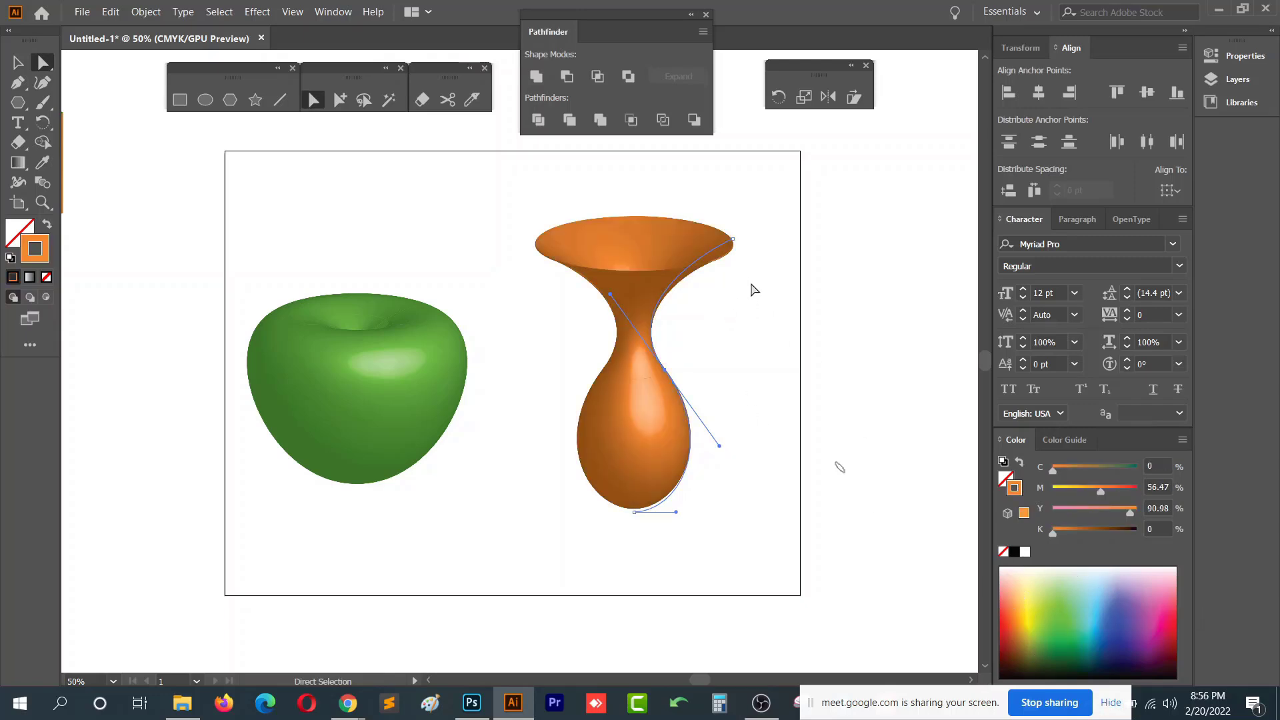
- Reshape the vase by moving its top anchor up and dragging the middle and bottom direction handles outward
left_click(742, 248)
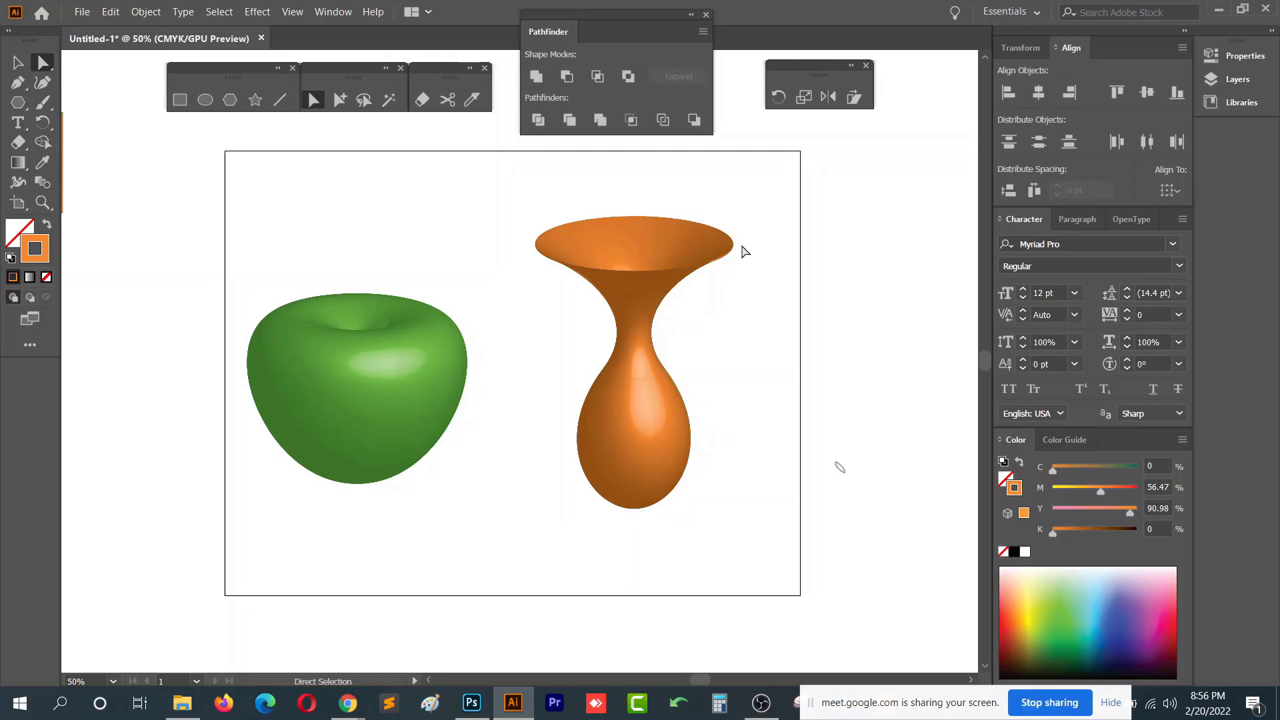
left_click_drag(738, 246, 734, 219)
left_click_drag(664, 374, 729, 423)
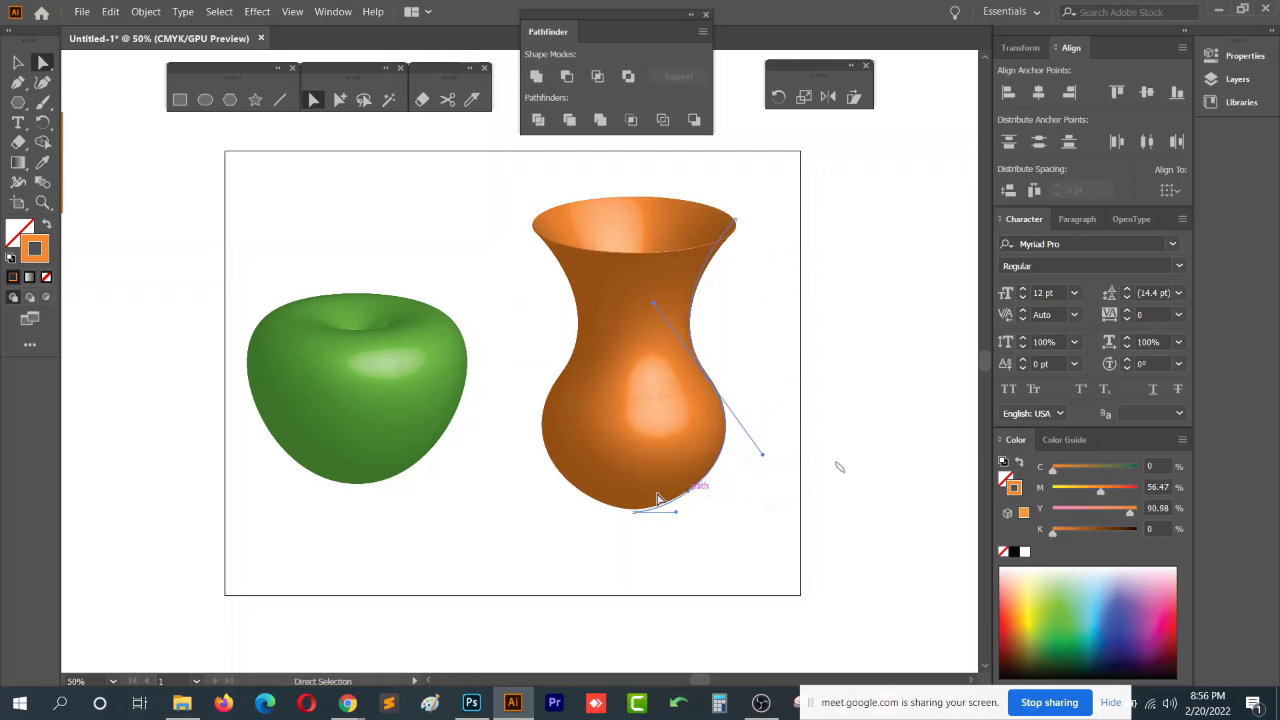
left_click_drag(678, 514, 722, 516)
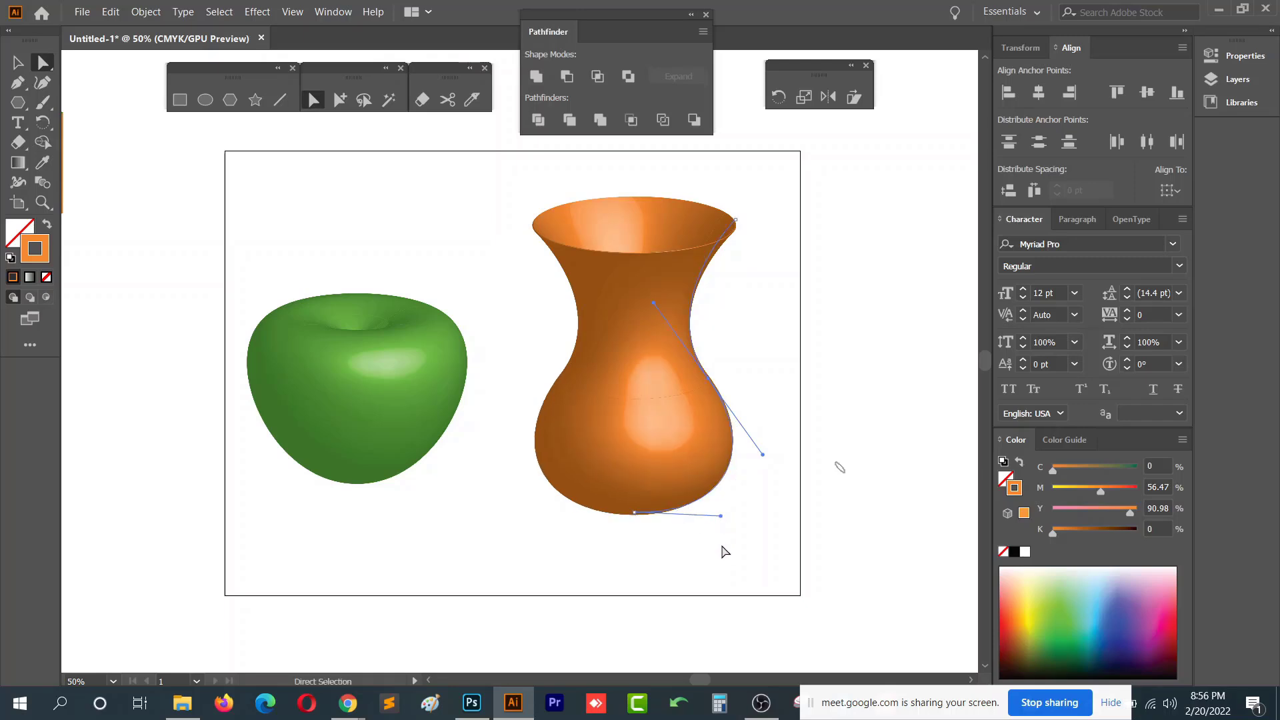
left_click_drag(653, 304, 617, 356)
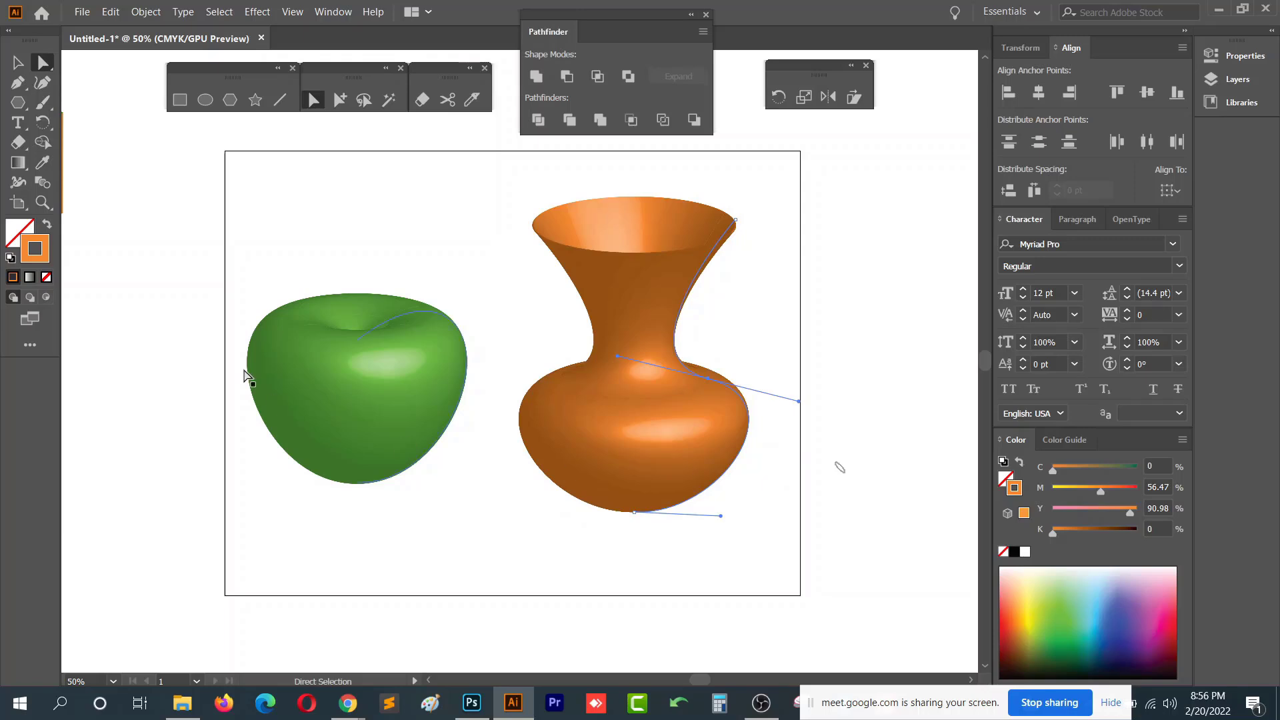
- Try drawing a new curved path with the Pen tool in the empty area left of the artboard
key("p")
left_click_drag(269, 354, 681, 342)
left_click(493, 369)
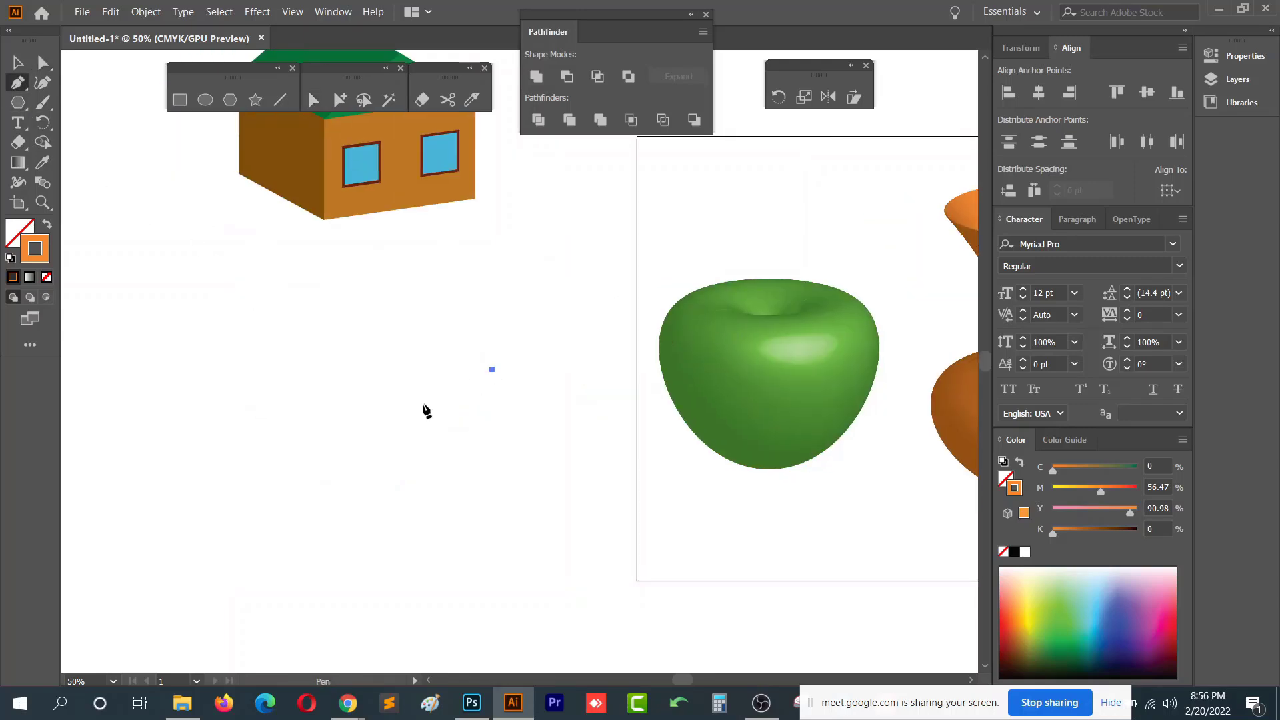
left_click_drag(406, 477, 477, 550)
left_click(304, 572)
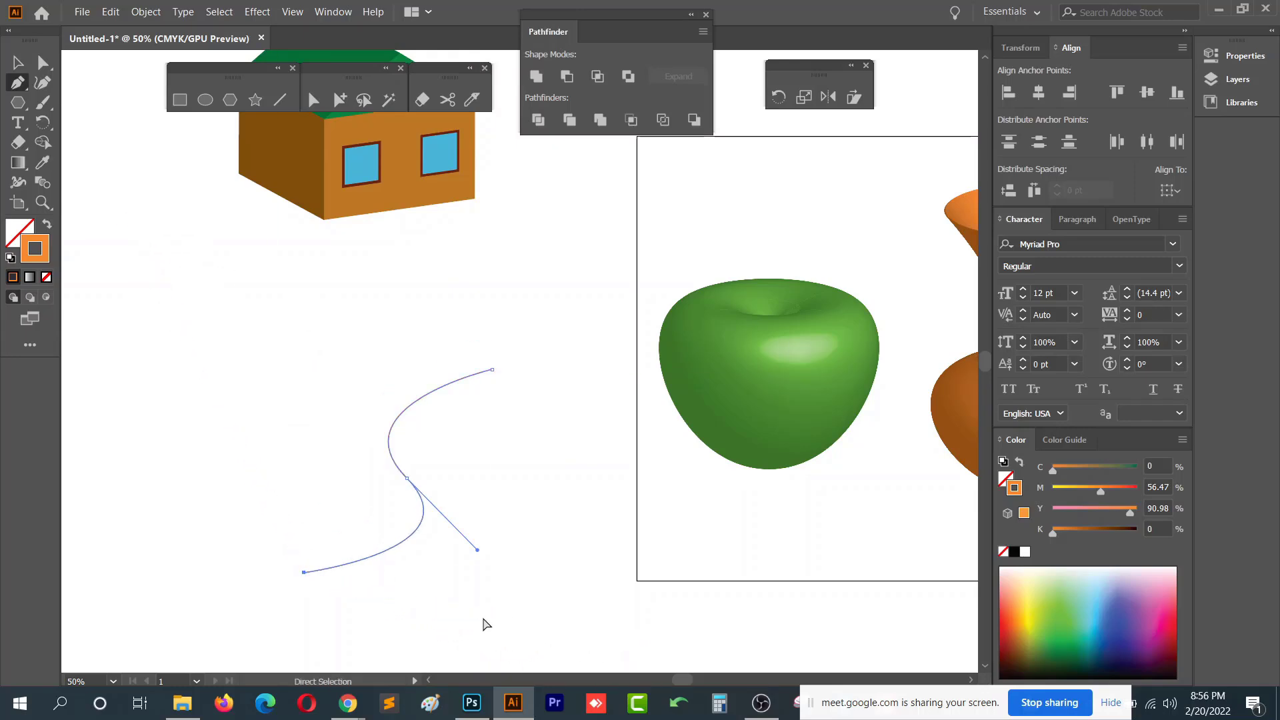
key("ctrl+z")
key("ctrl+z")
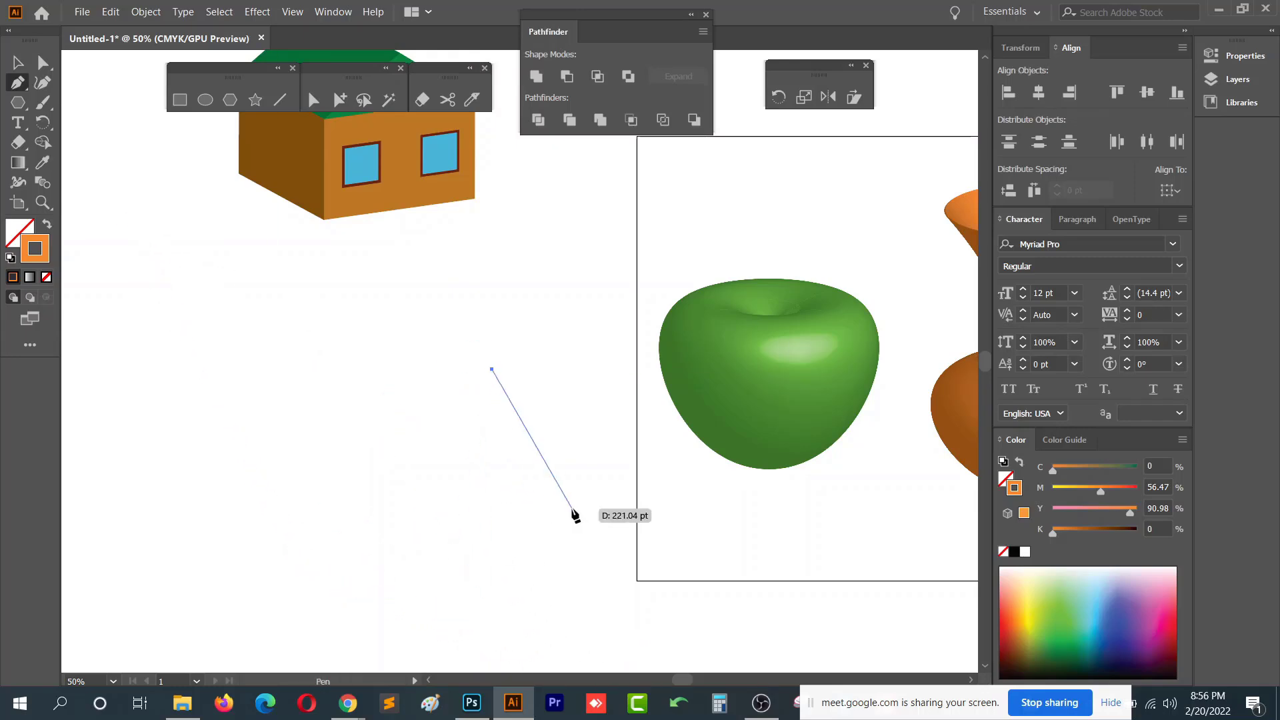
left_click_drag(572, 508, 535, 599)
left_click(467, 603)
key("ctrl+z")
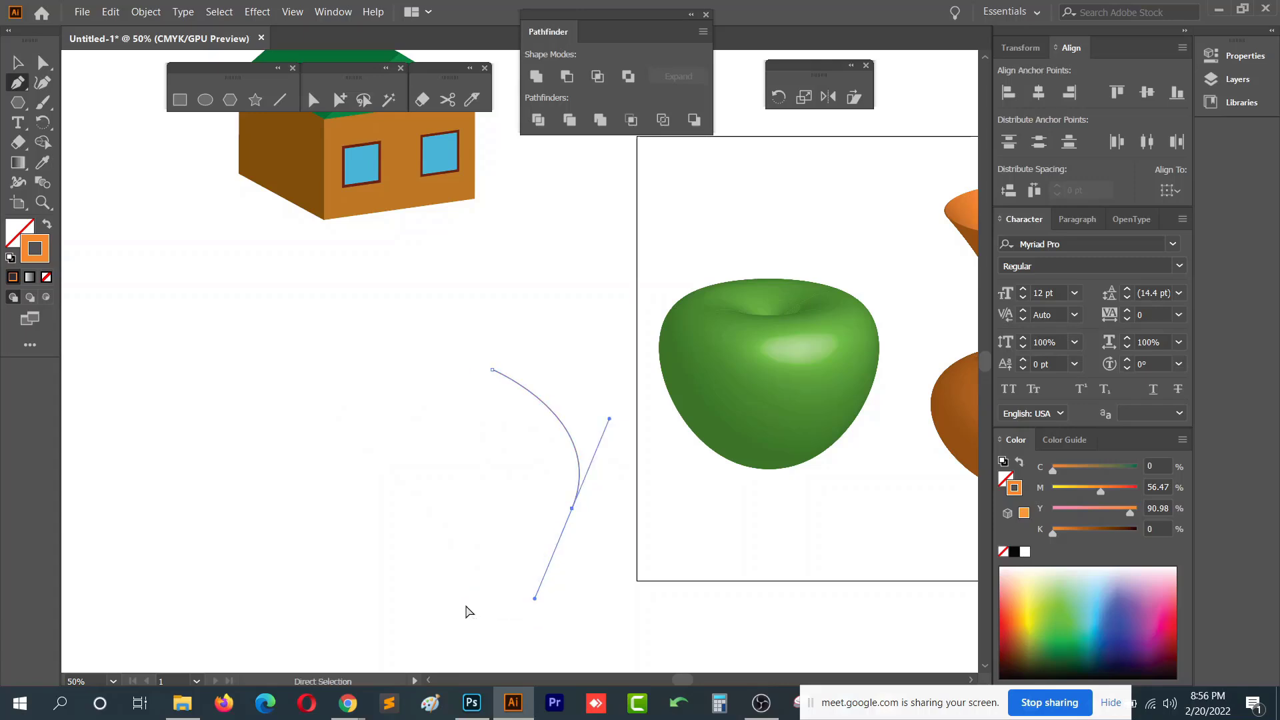
left_click_drag(645, 593, 574, 646)
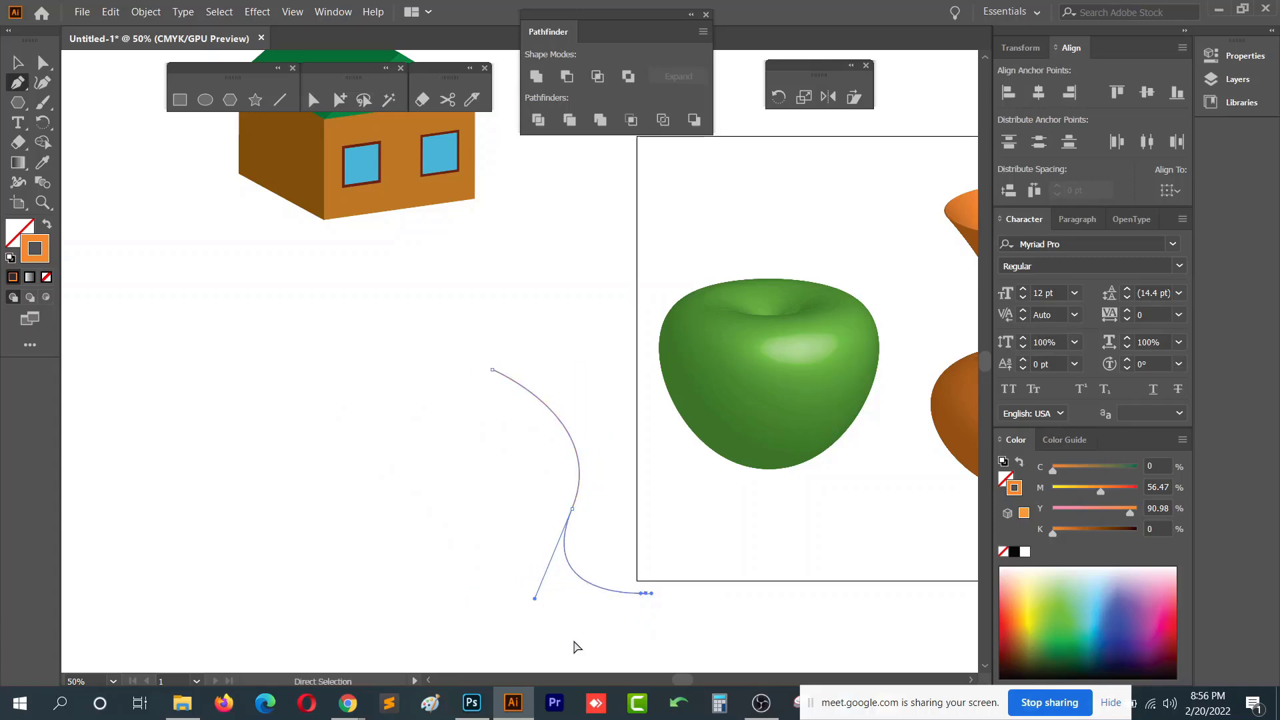
key("ctrl+z")
key("ctrl+z")
key("ctrl+z")
key("ctrl+z")
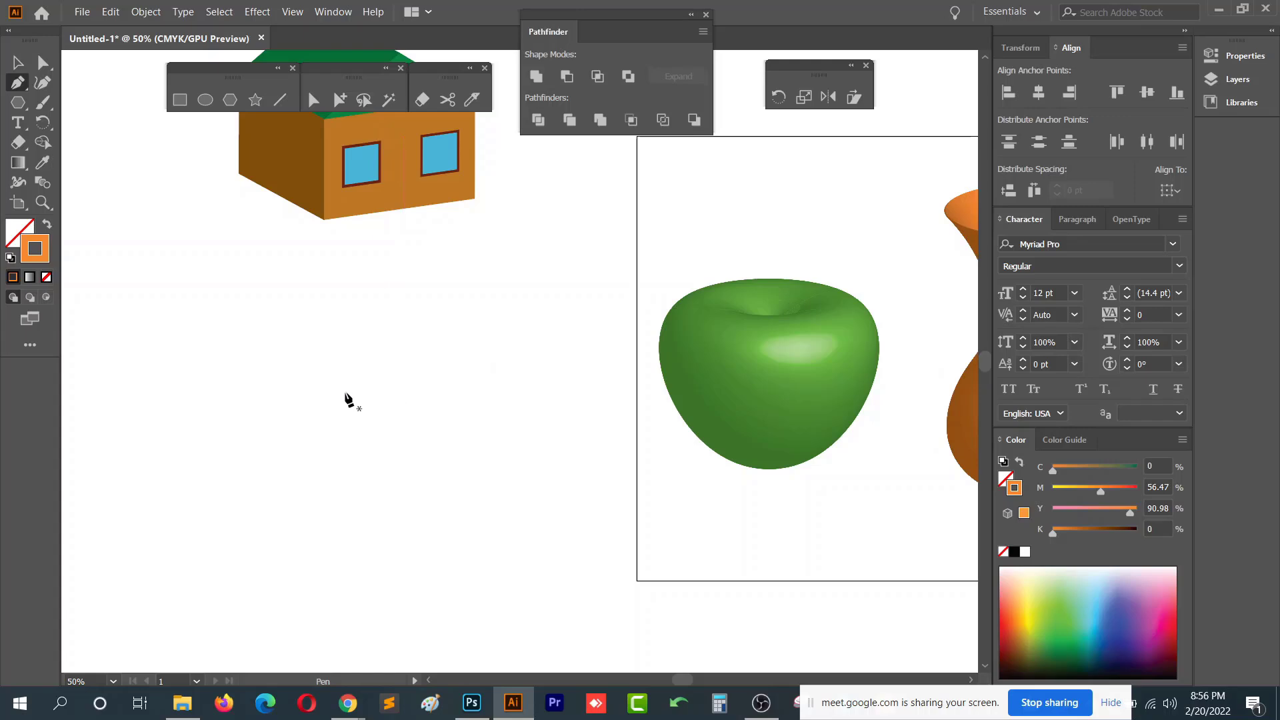
- Draw a small S-shaped curve with the Pen tool left of the artboard
left_click_drag(370, 401, 319, 450)
left_click_drag(416, 520, 387, 559)
left_click(18, 63)
left_click(500, 411)
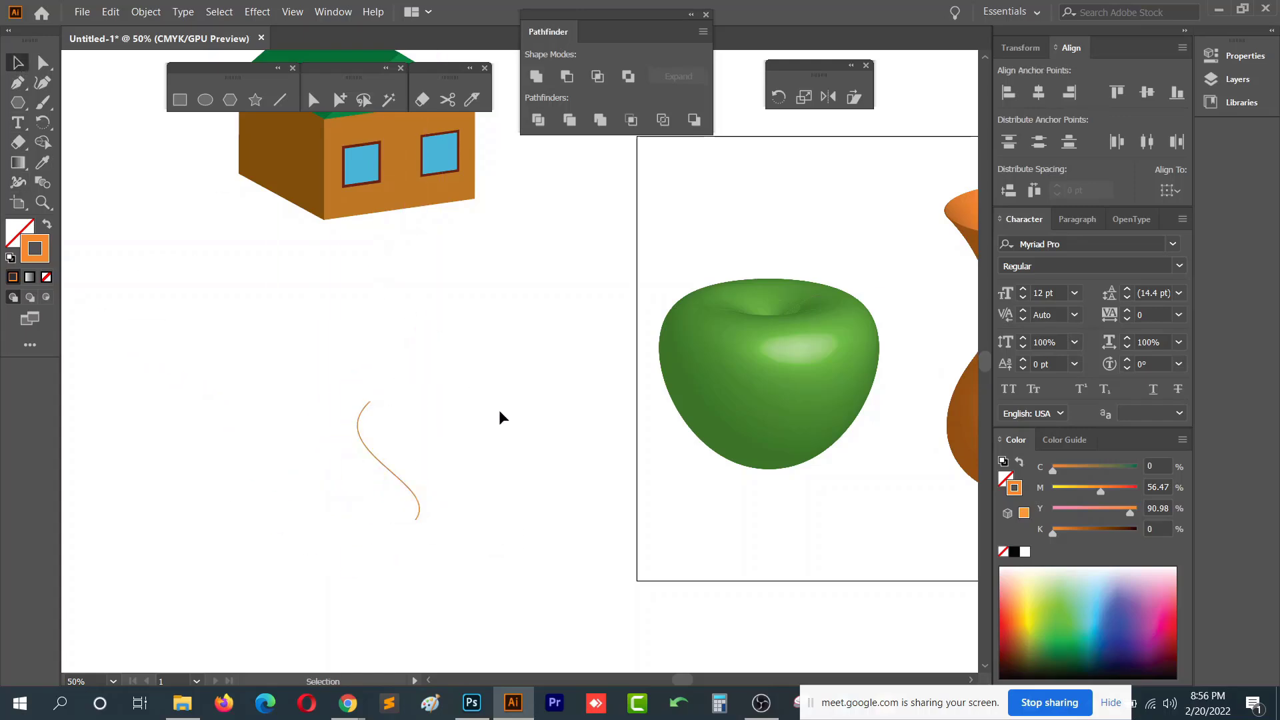
- Select the S-shaped curve and apply the 3D Revolve effect with preview enabled
left_click_drag(495, 407, 305, 531)
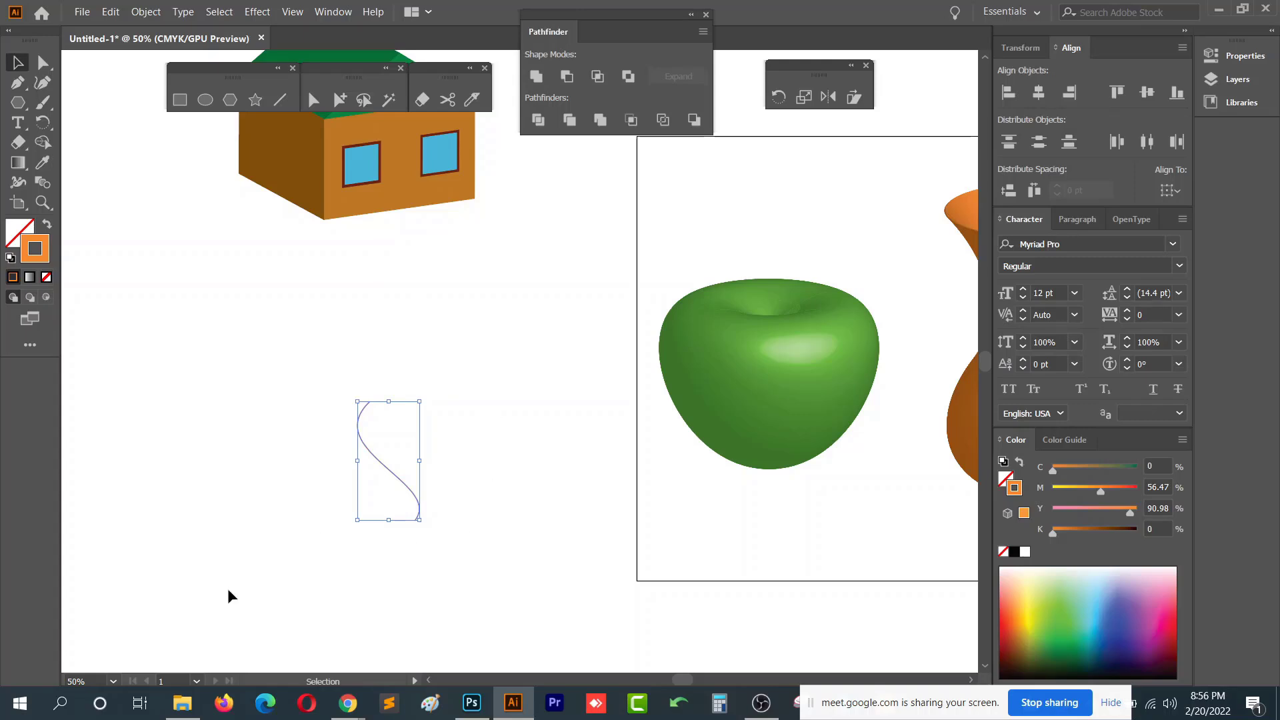
left_click(258, 12)
mouse_move(355, 109)
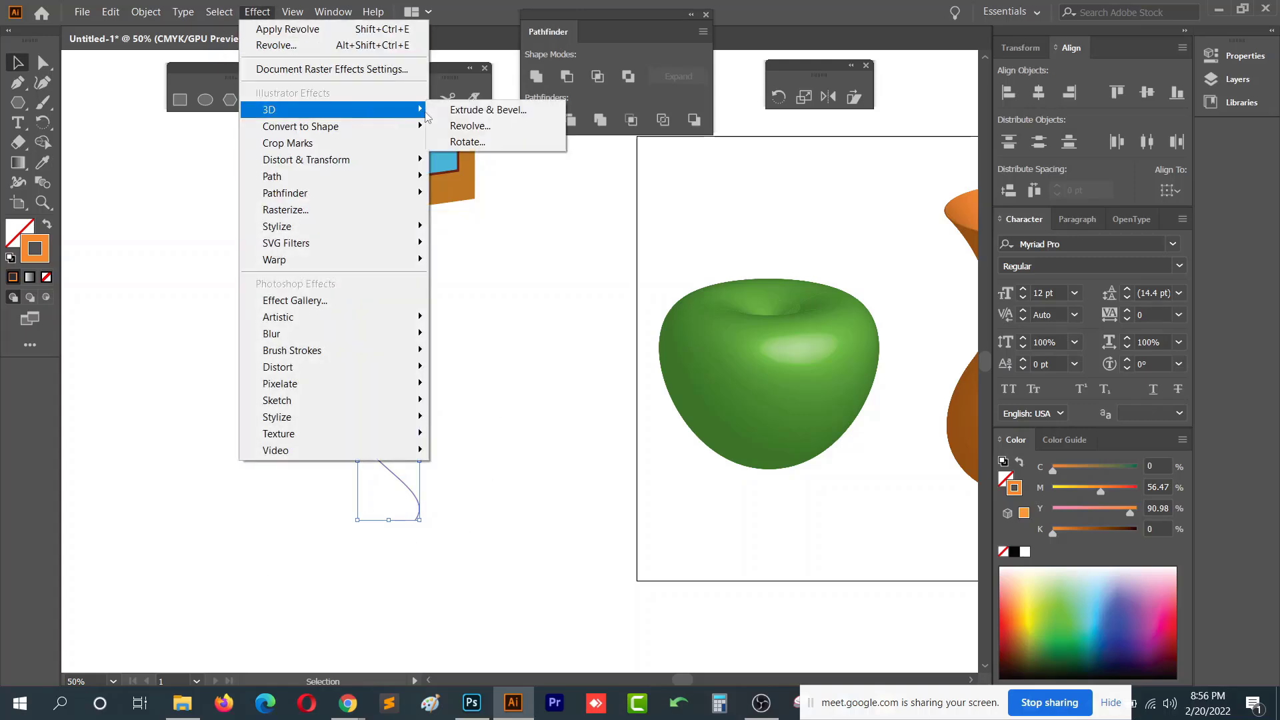
left_click(473, 126)
left_click(752, 472)
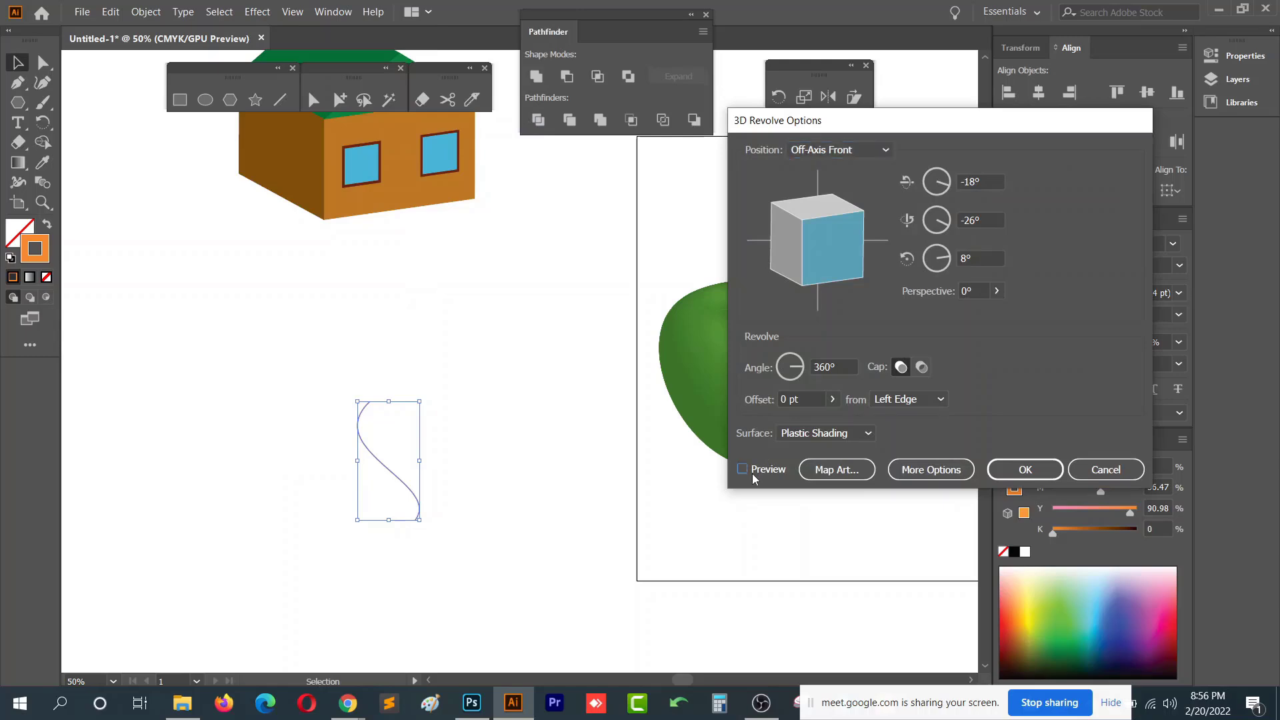
left_click(1025, 469)
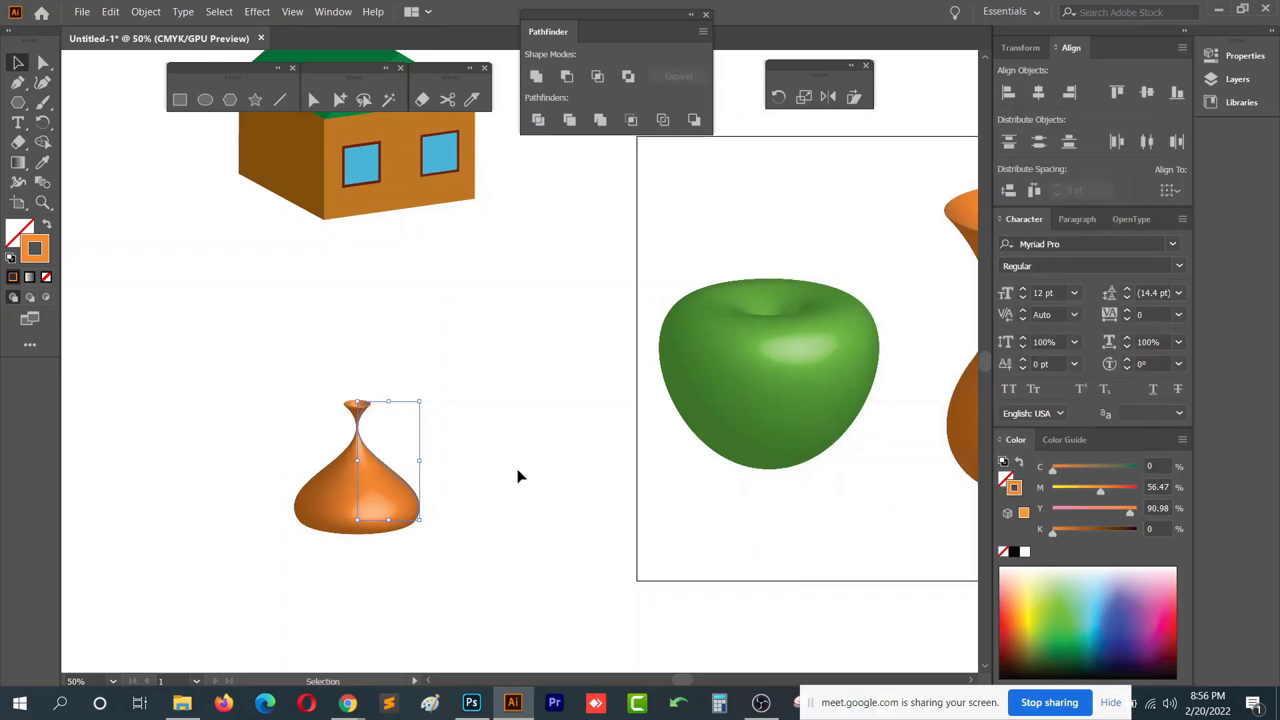
- Drag one of the revolved curve's anchors, then select the whole vase and delete it
key("a")
left_click_drag(402, 378, 503, 360)
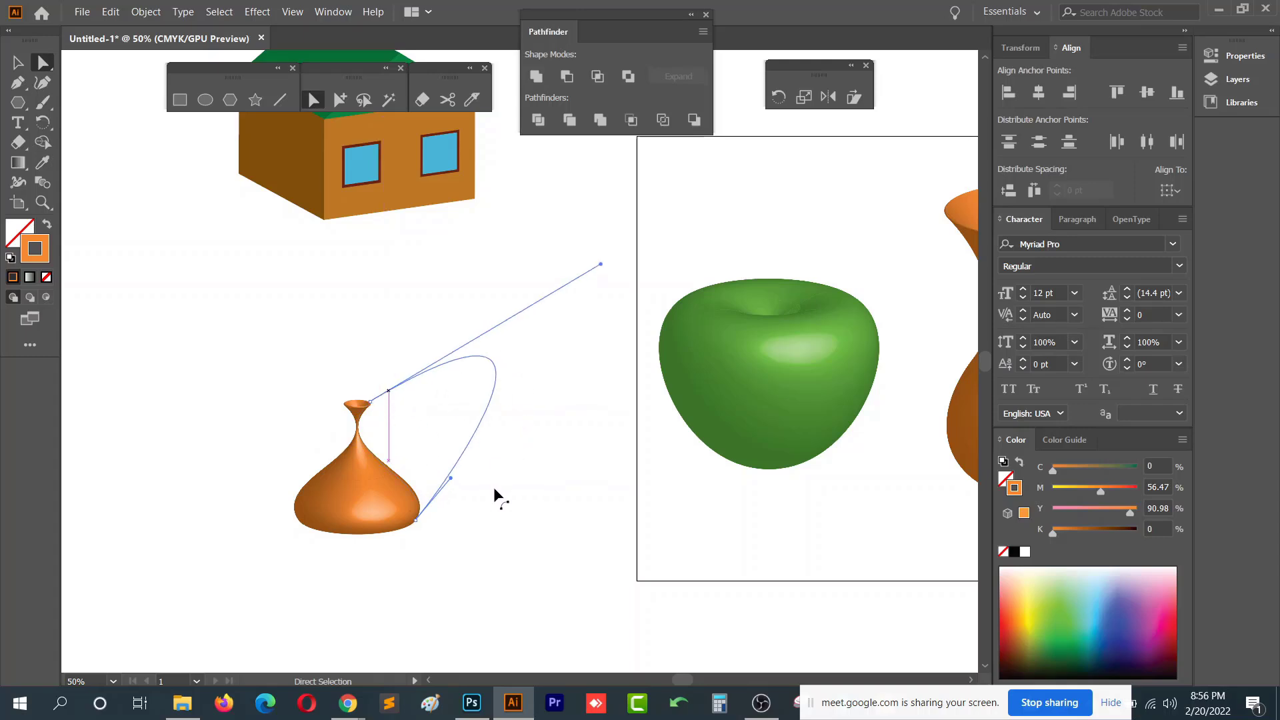
left_click_drag(176, 308, 514, 578)
key("Delete")
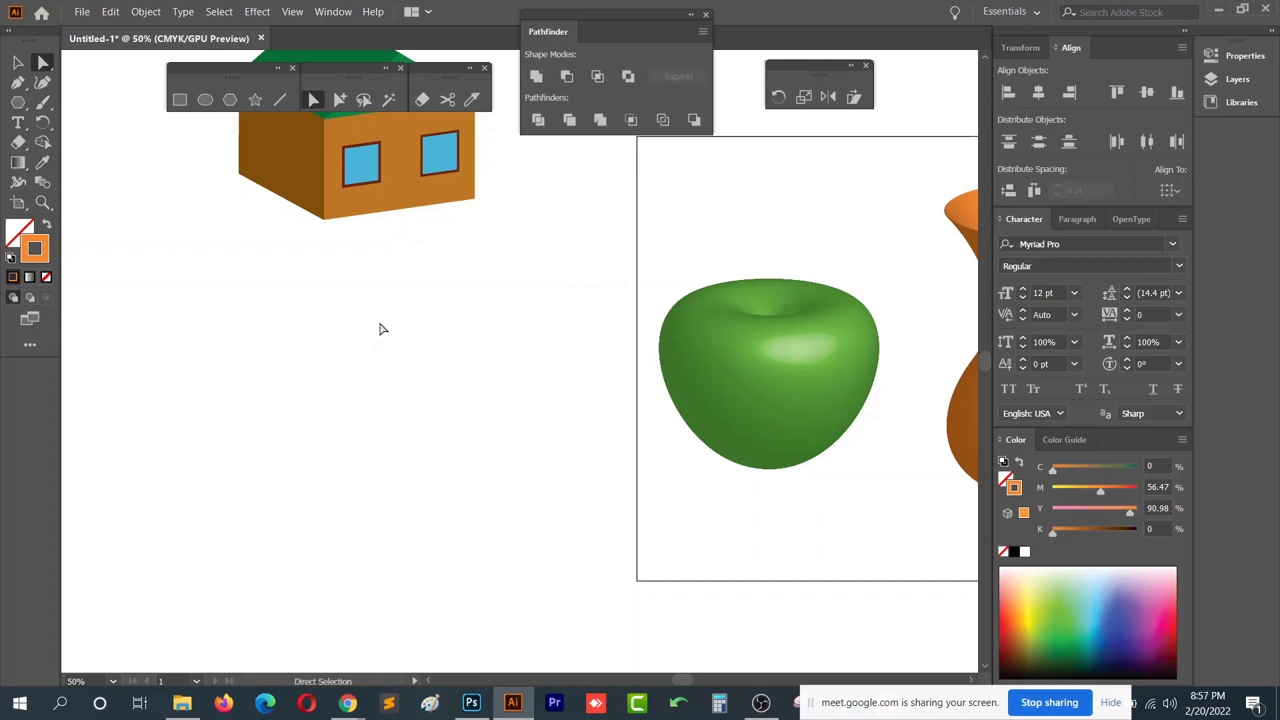
- Draw a zigzag profile path of straight segments with the Pen tool left of the artboard
key("space")
left_click_drag(351, 321, 326, 278)
left_click_drag(479, 341, 367, 345)
left_click(18, 83)
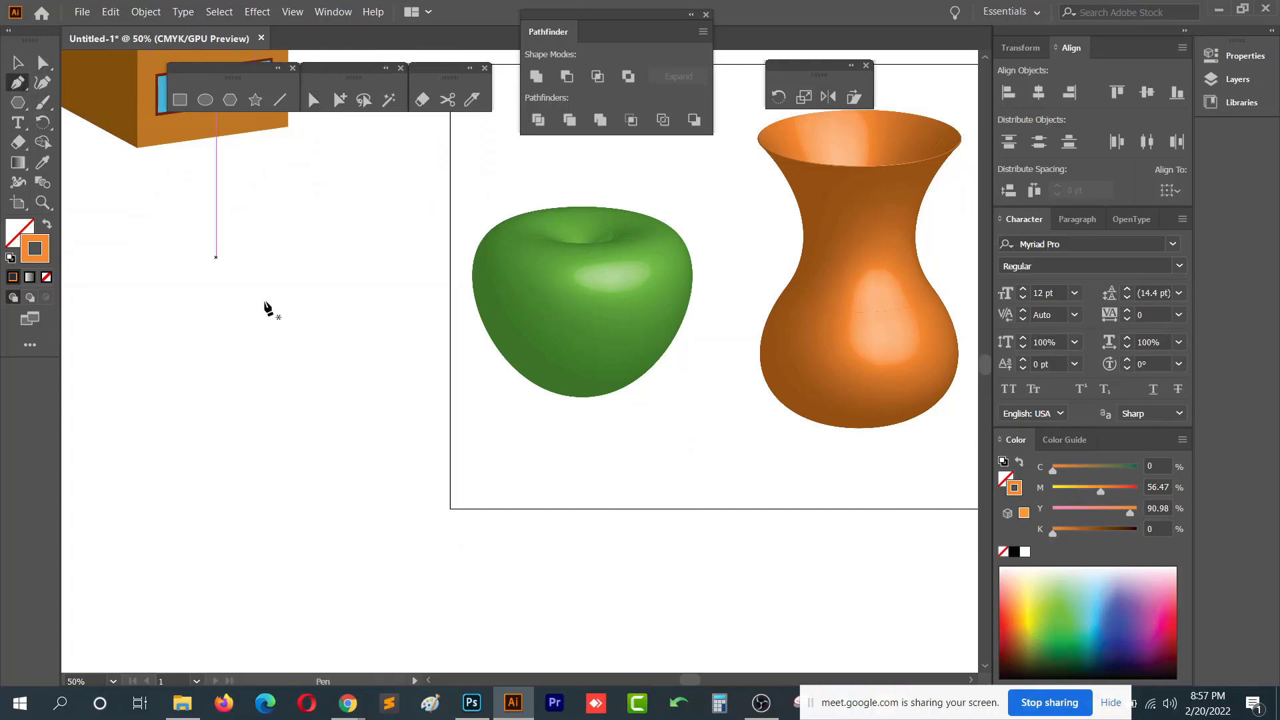
key("space")
left_click_drag(400, 459, 417, 491)
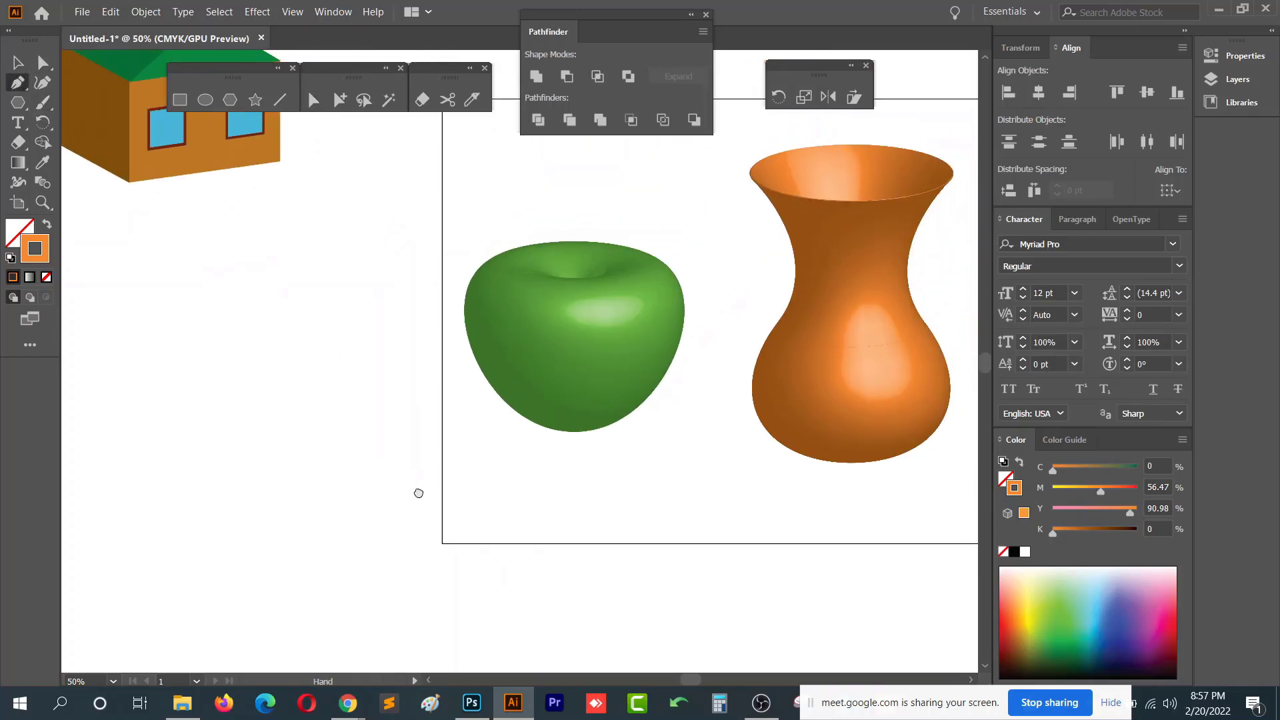
left_click(262, 325)
left_click(212, 406)
left_click(313, 426)
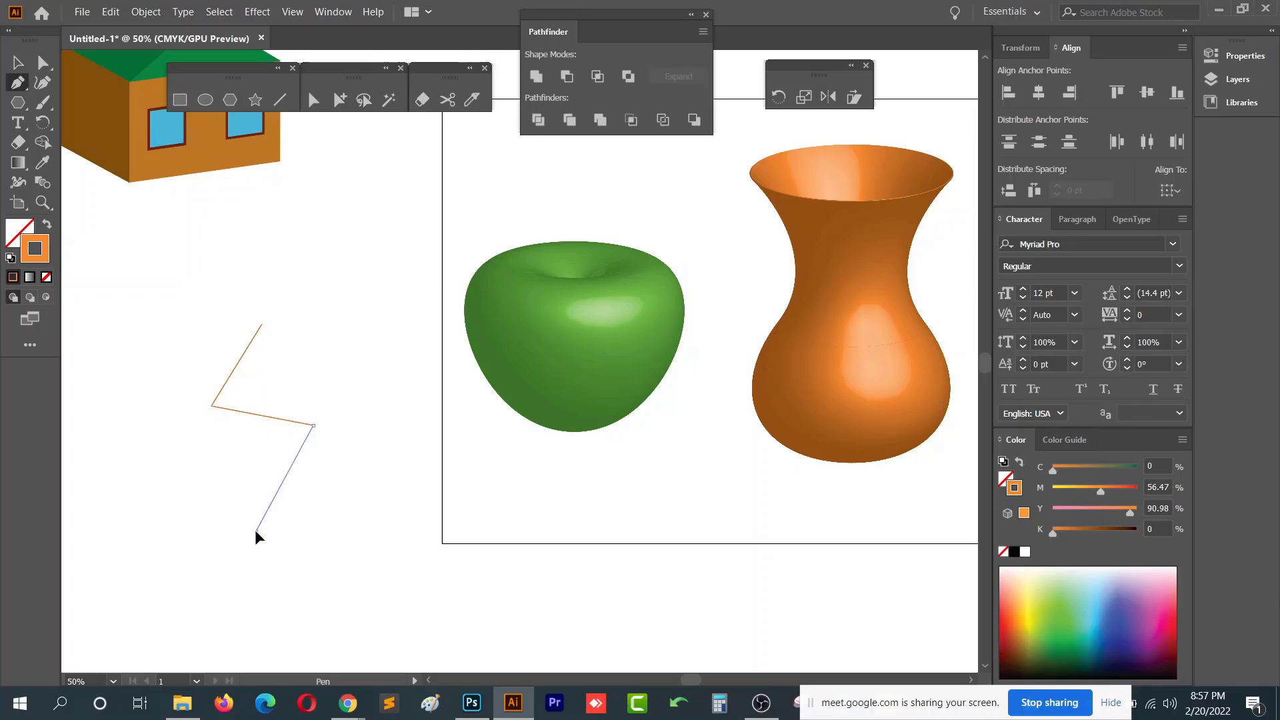
left_click(256, 532)
left_click(197, 623)
left_click(280, 648)
left_click(175, 655)
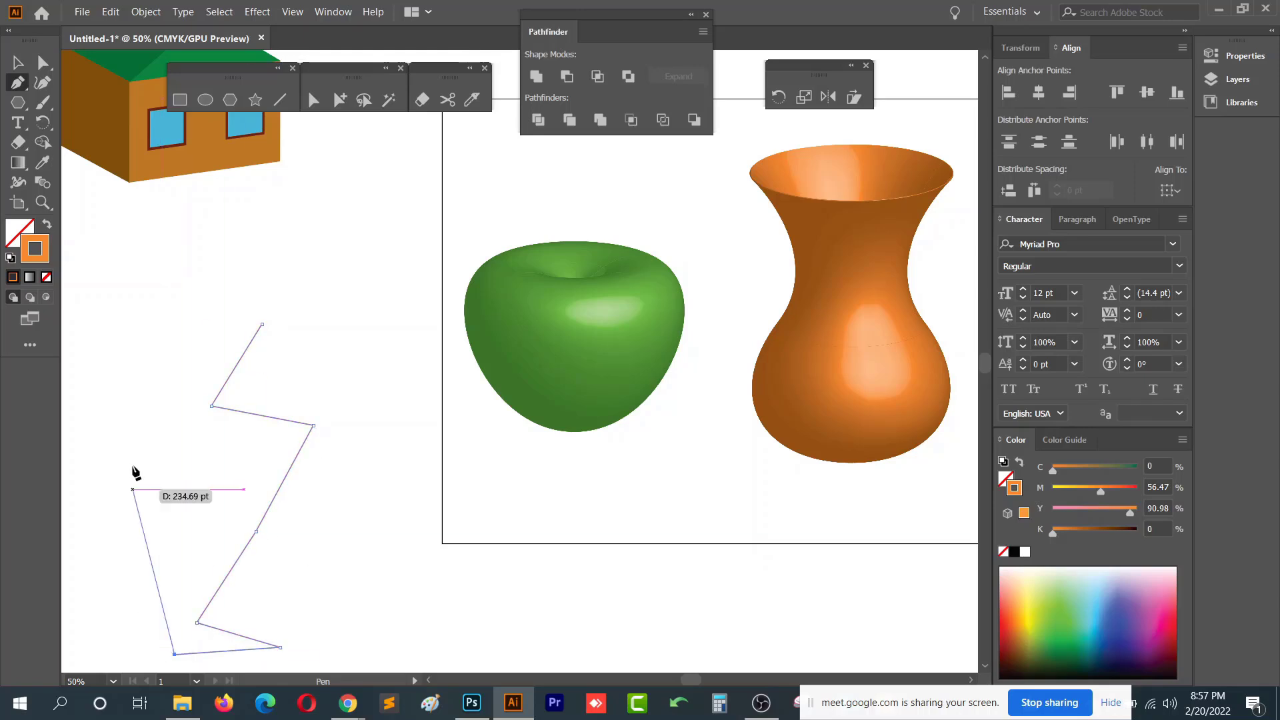
left_click(18, 62)
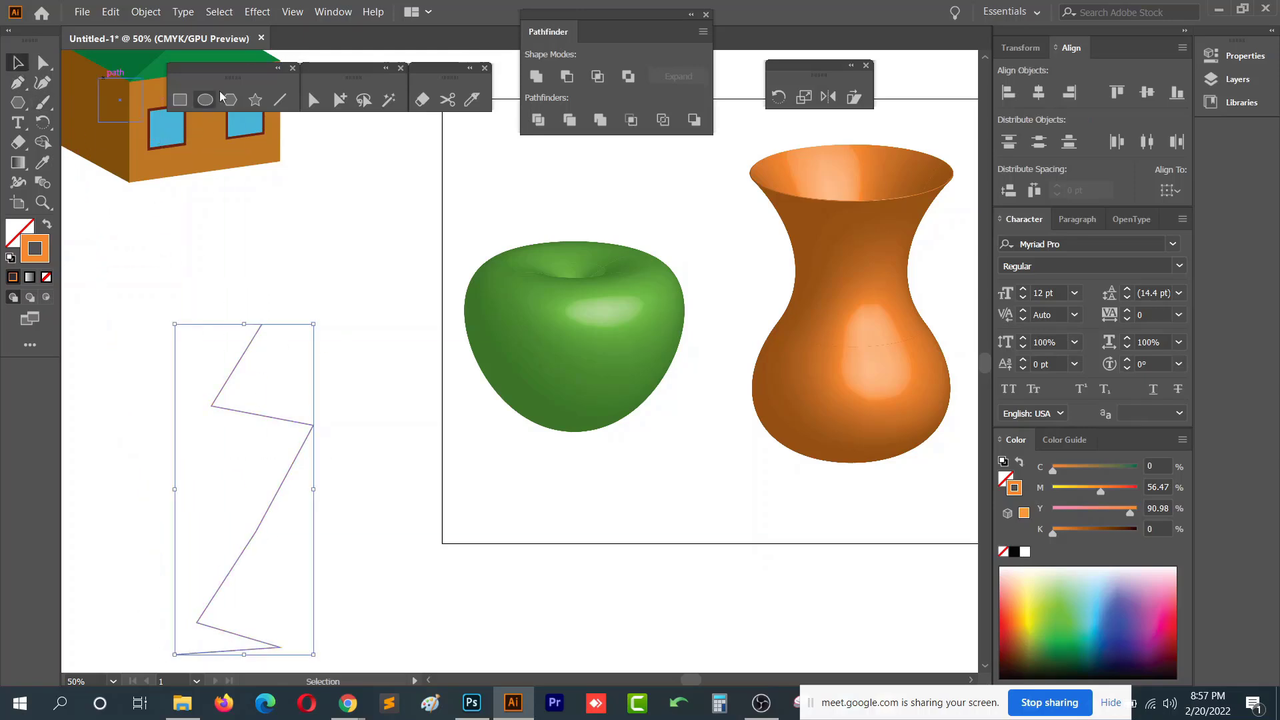
- Apply 3D Revolve to the zigzag path with the default settings
left_click(263, 13)
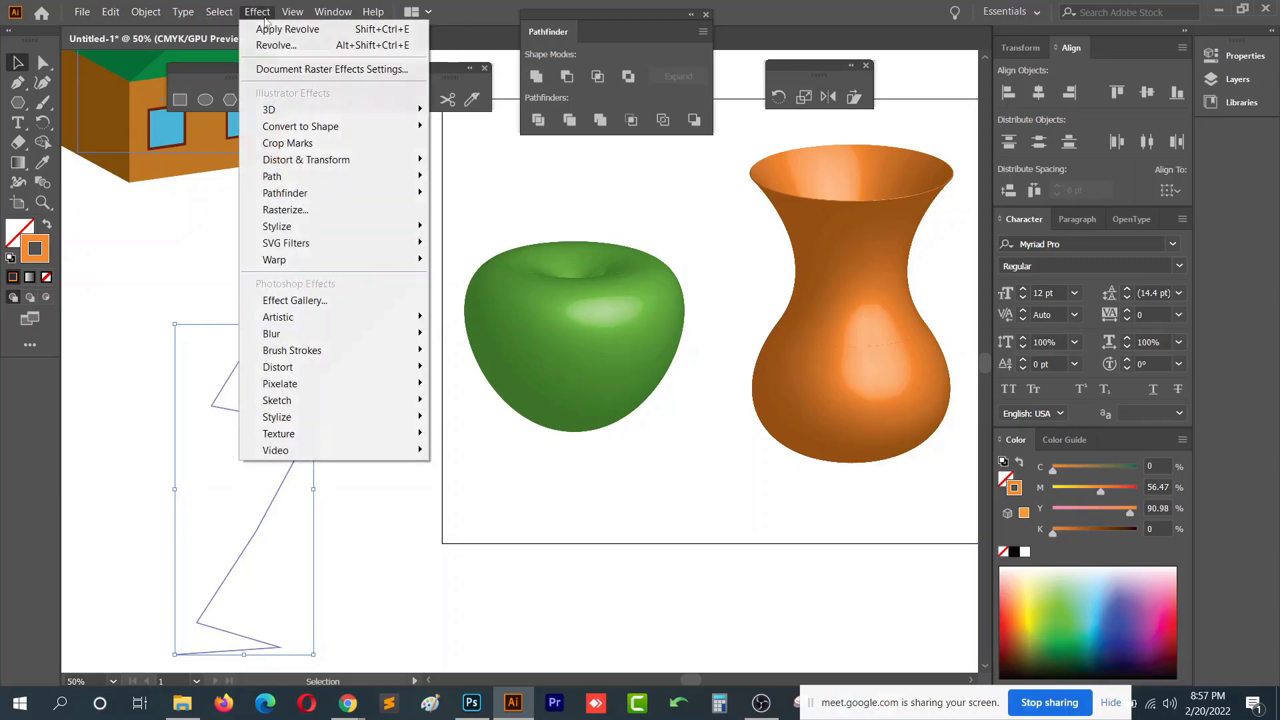
mouse_move(398, 114)
left_click(470, 126)
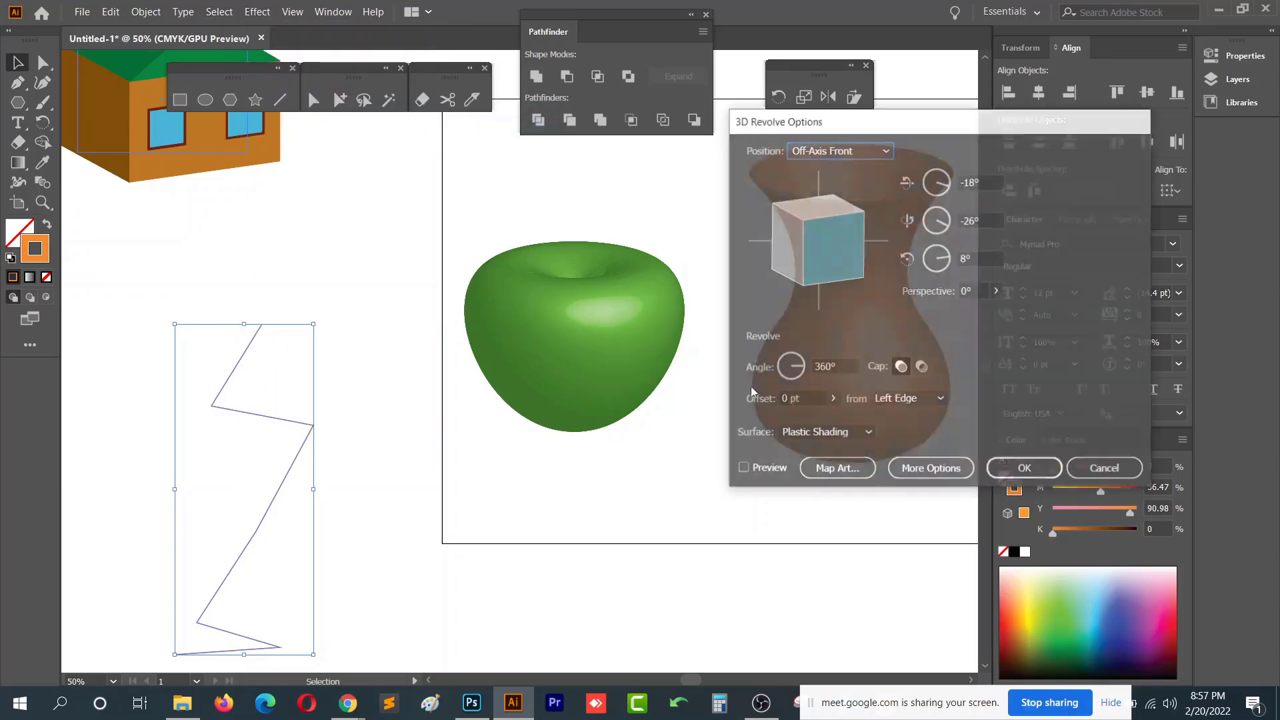
left_click(1038, 463)
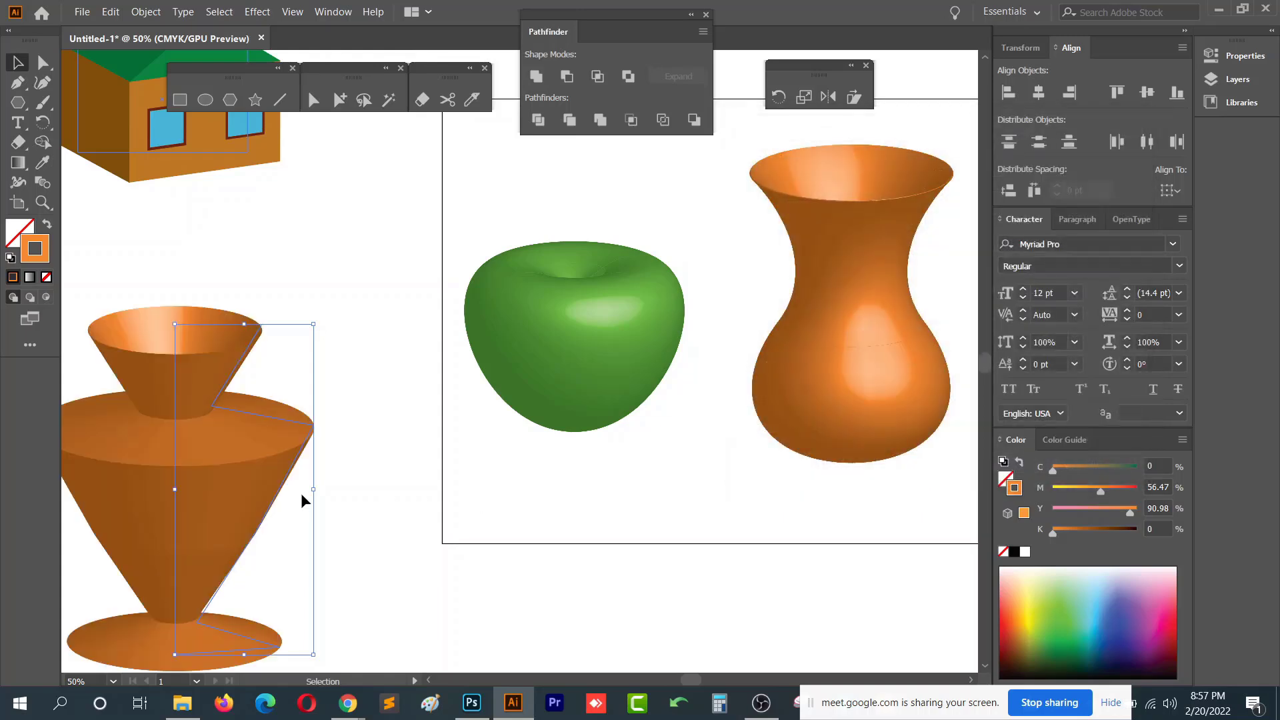
- Reshape the angular revolved vase by moving its profile anchor points outward with Direct Selection
left_click_drag(305, 486, 429, 428)
key("a")
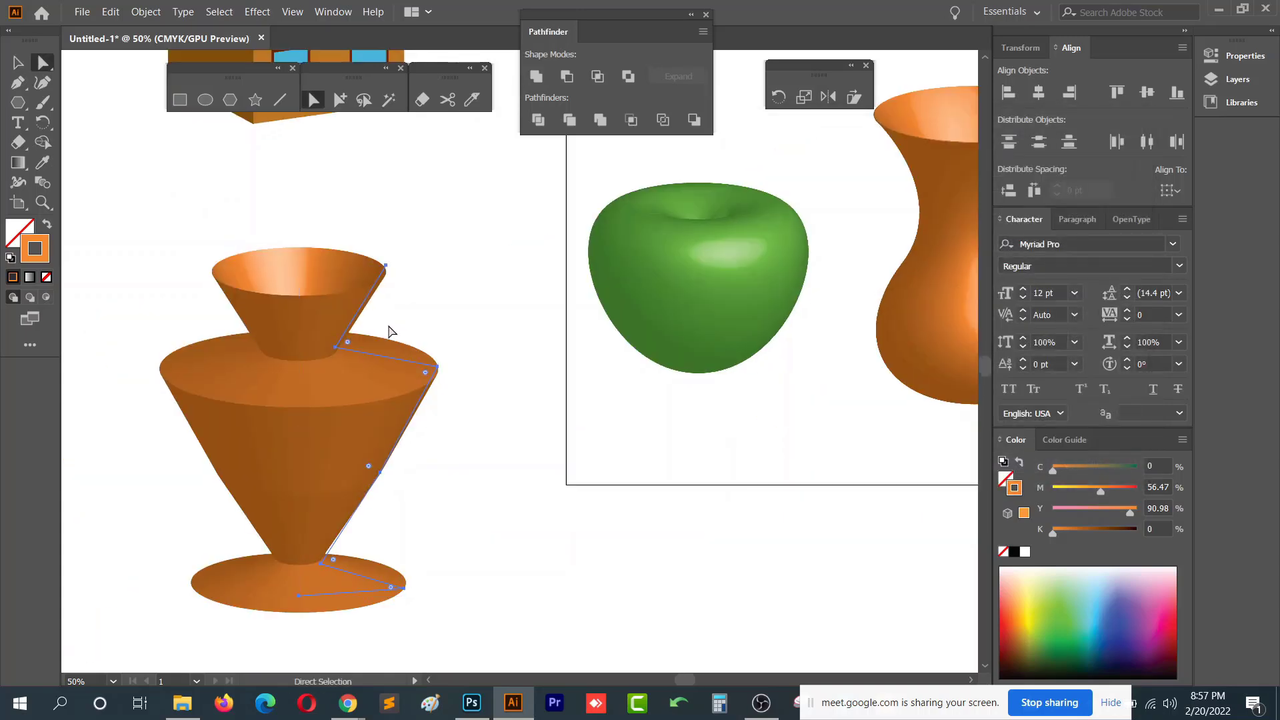
left_click(352, 351)
left_click_drag(352, 349, 371, 332)
left_click_drag(386, 266, 406, 200)
left_click_drag(437, 369, 446, 401)
left_click_drag(384, 481, 467, 511)
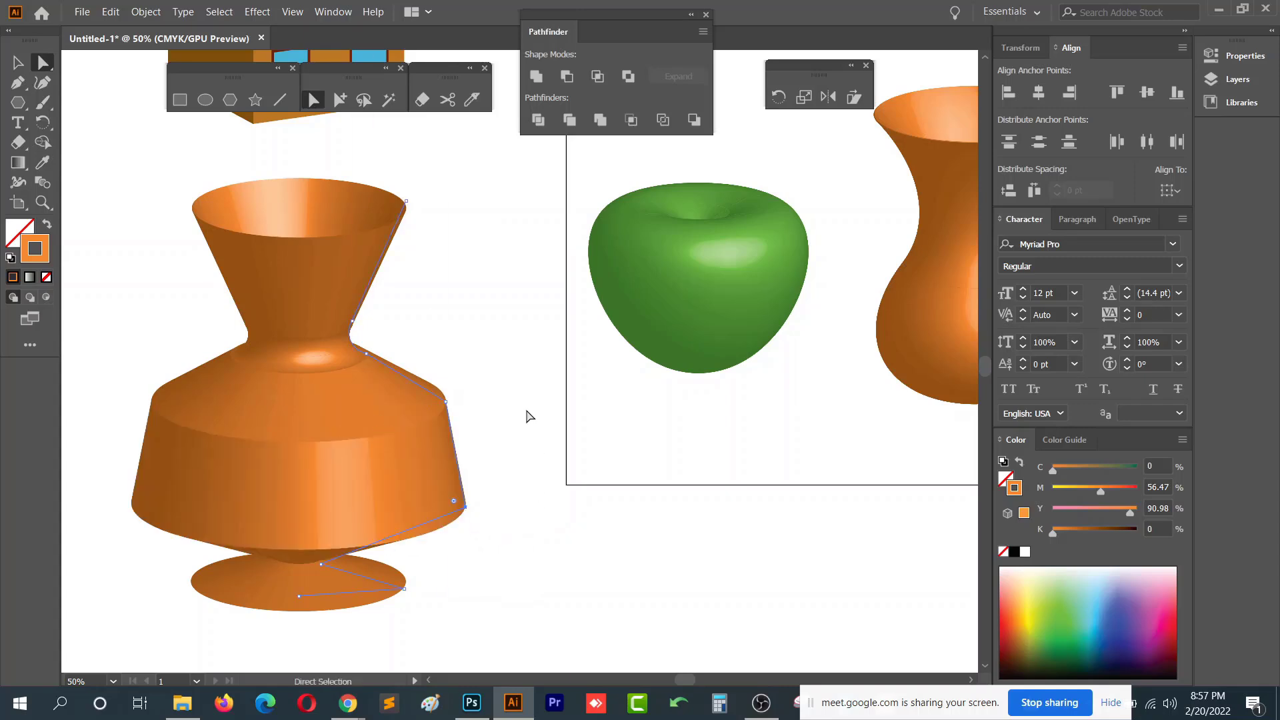
- Select the angular revolved vase and delete it
left_click(17, 61)
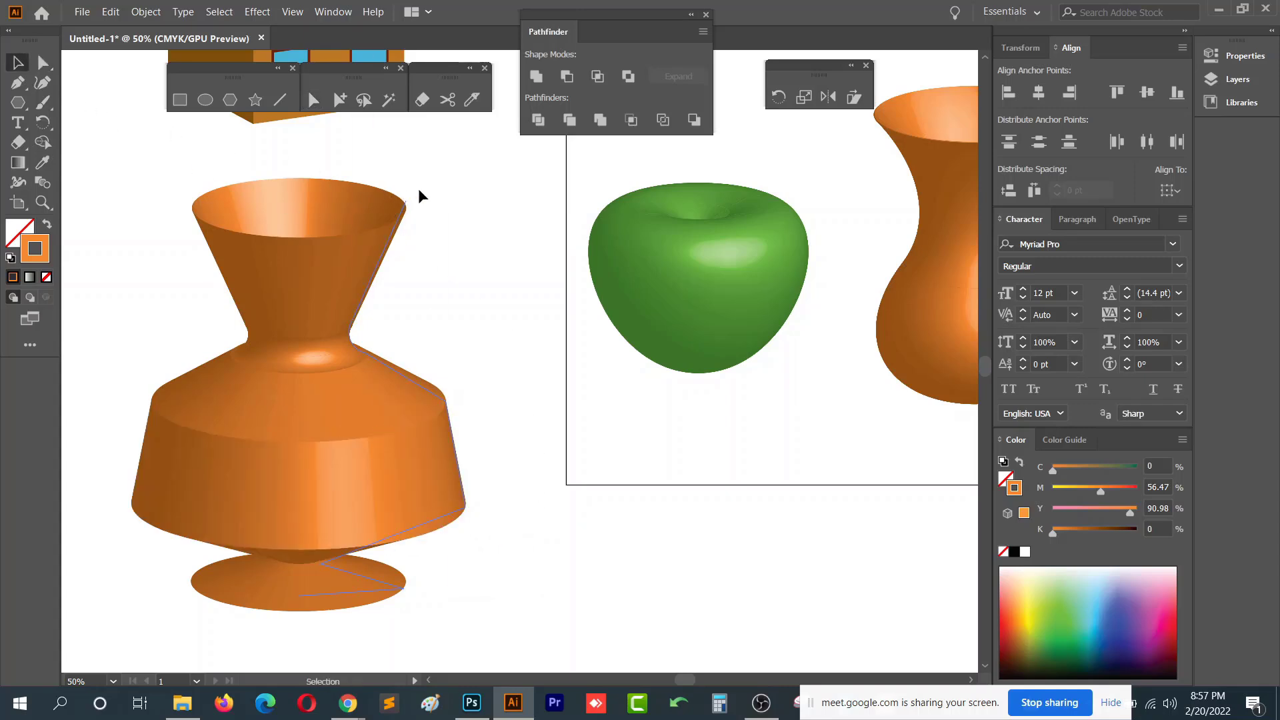
left_click(234, 358)
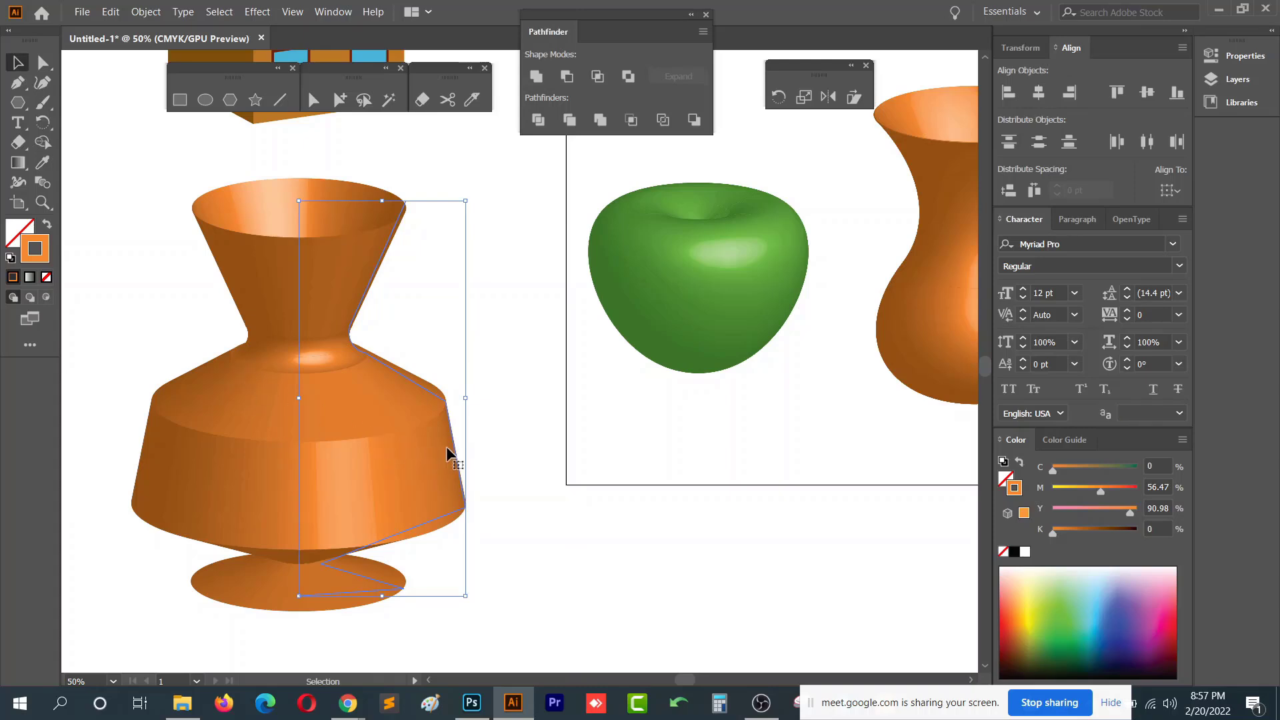
key("Delete")
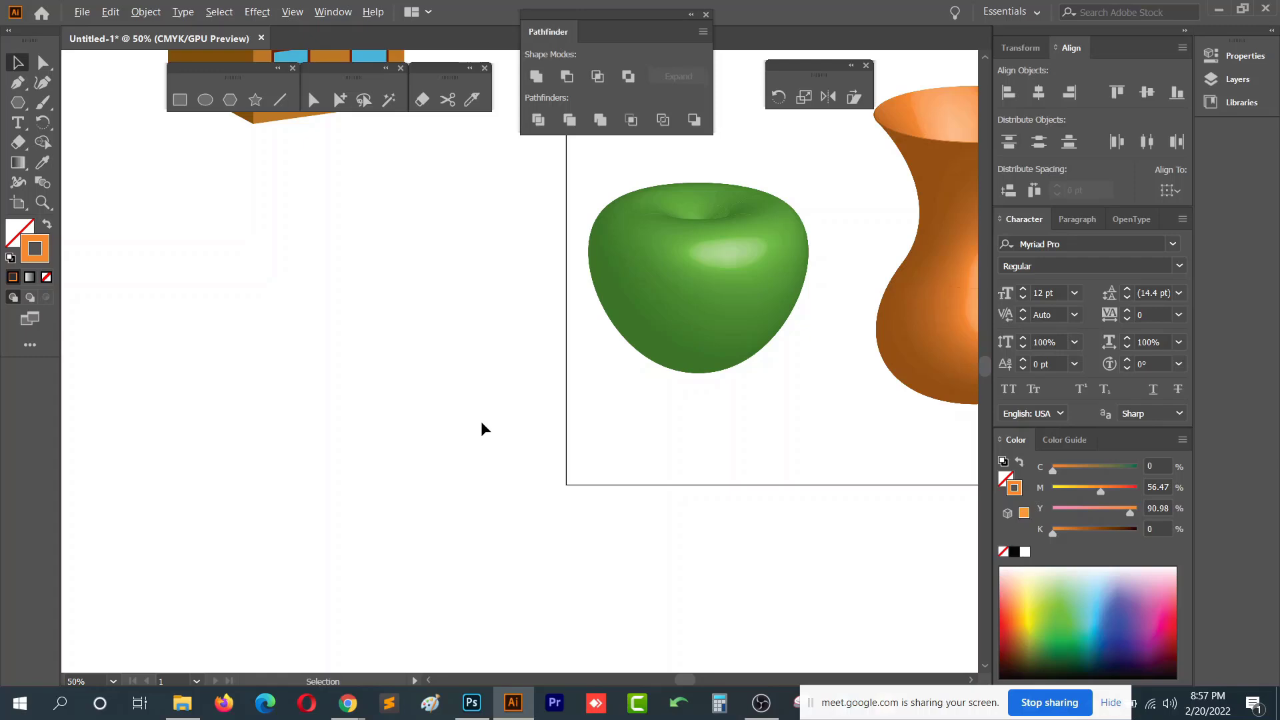
- Zoom out, select the apple and the remaining vase on the artboard, and delete them
key("ctrl+minus")
left_click_drag(402, 253, 796, 546)
key("Delete")
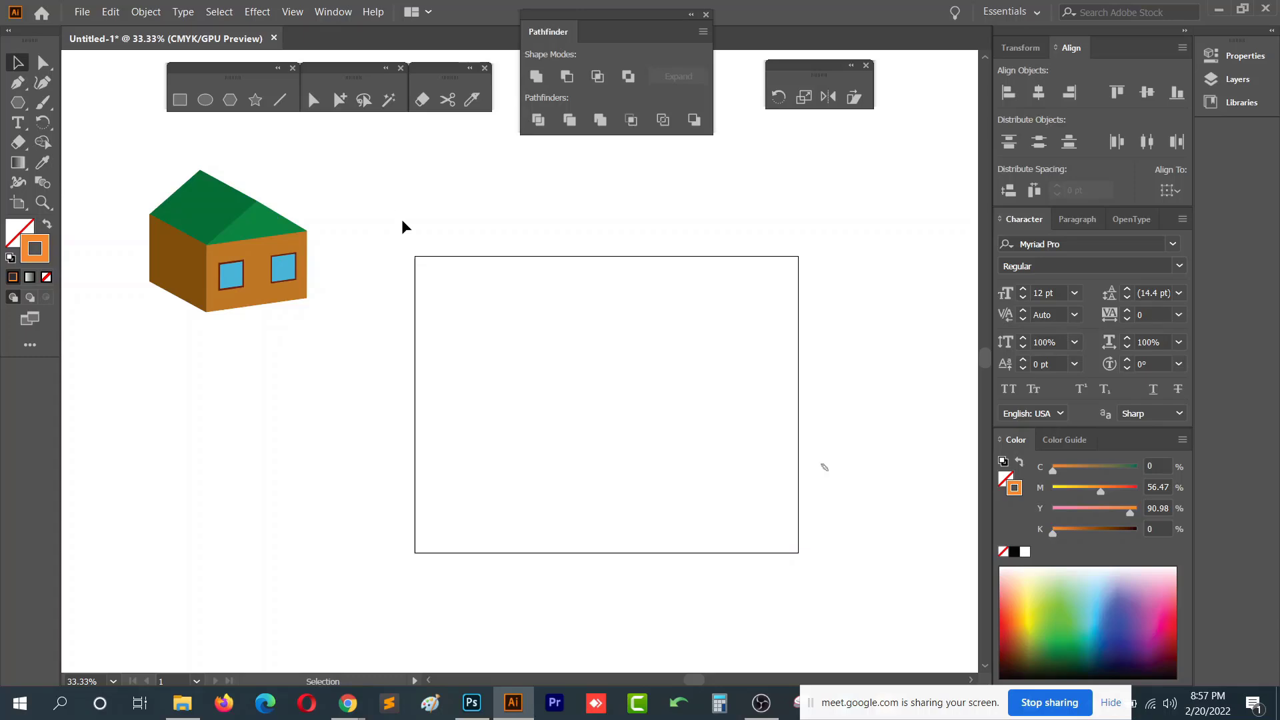
left_click(264, 12)
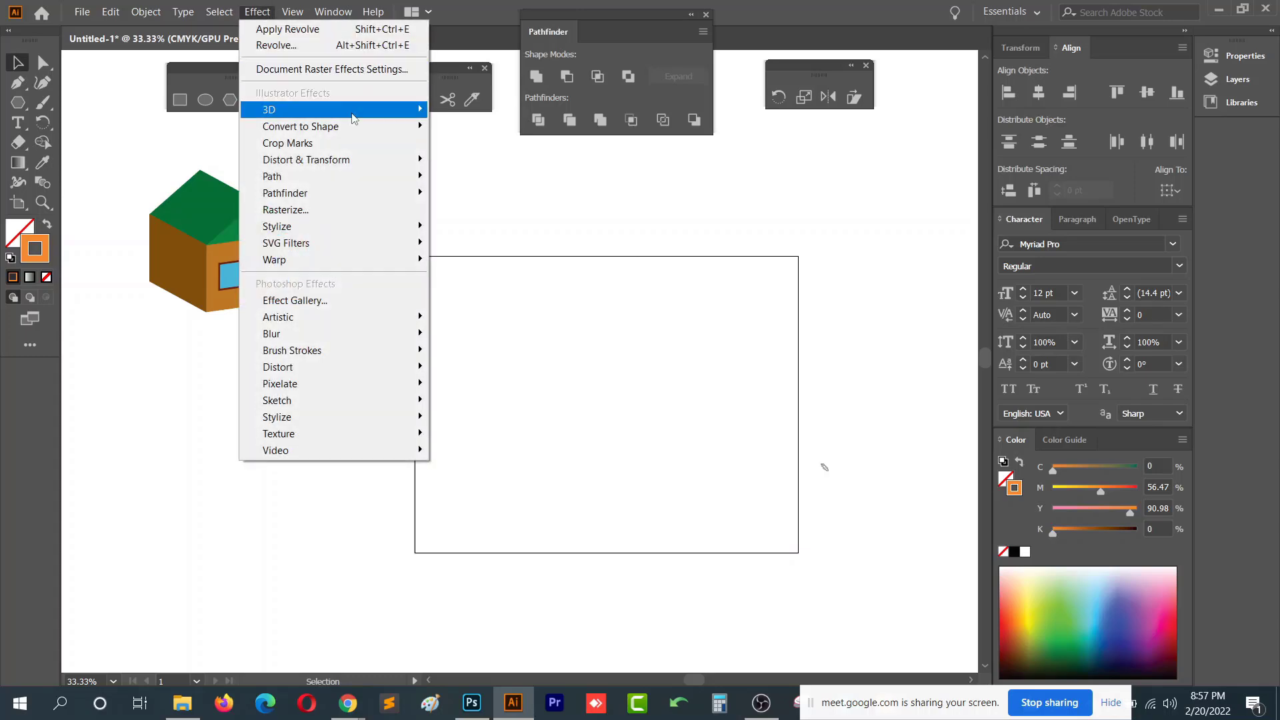
mouse_move(354, 118)
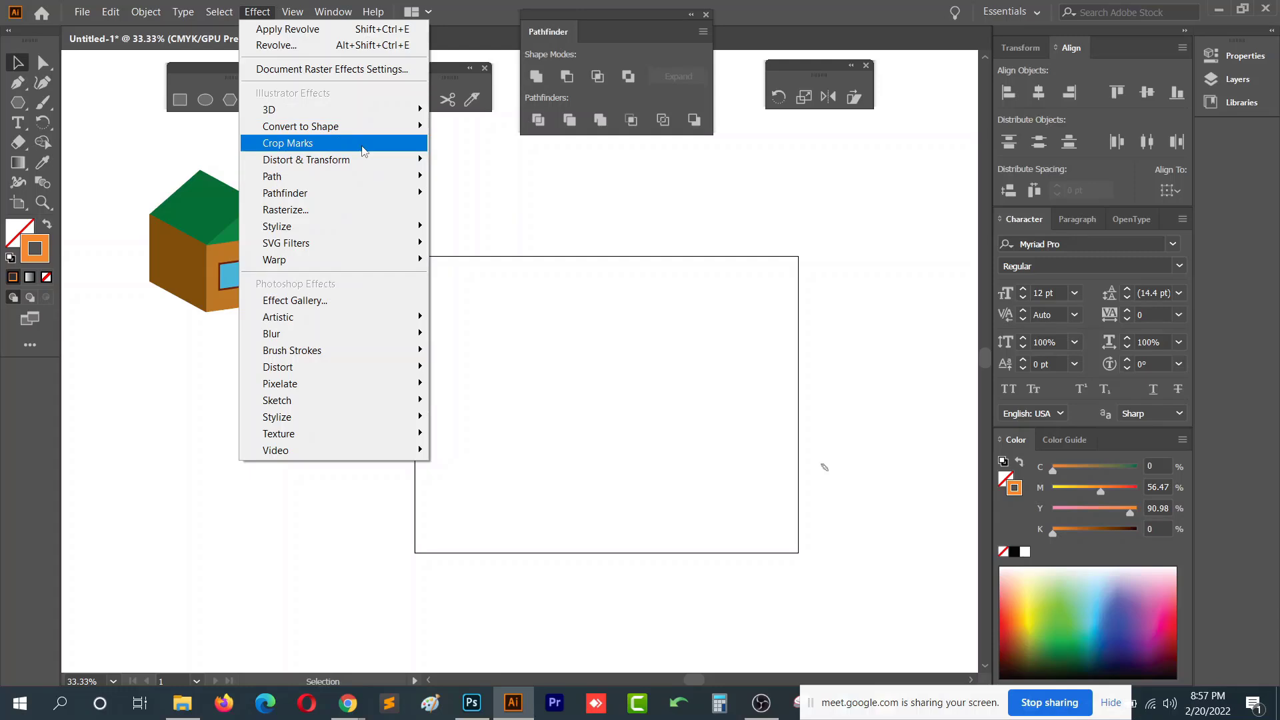
mouse_move(391, 168)
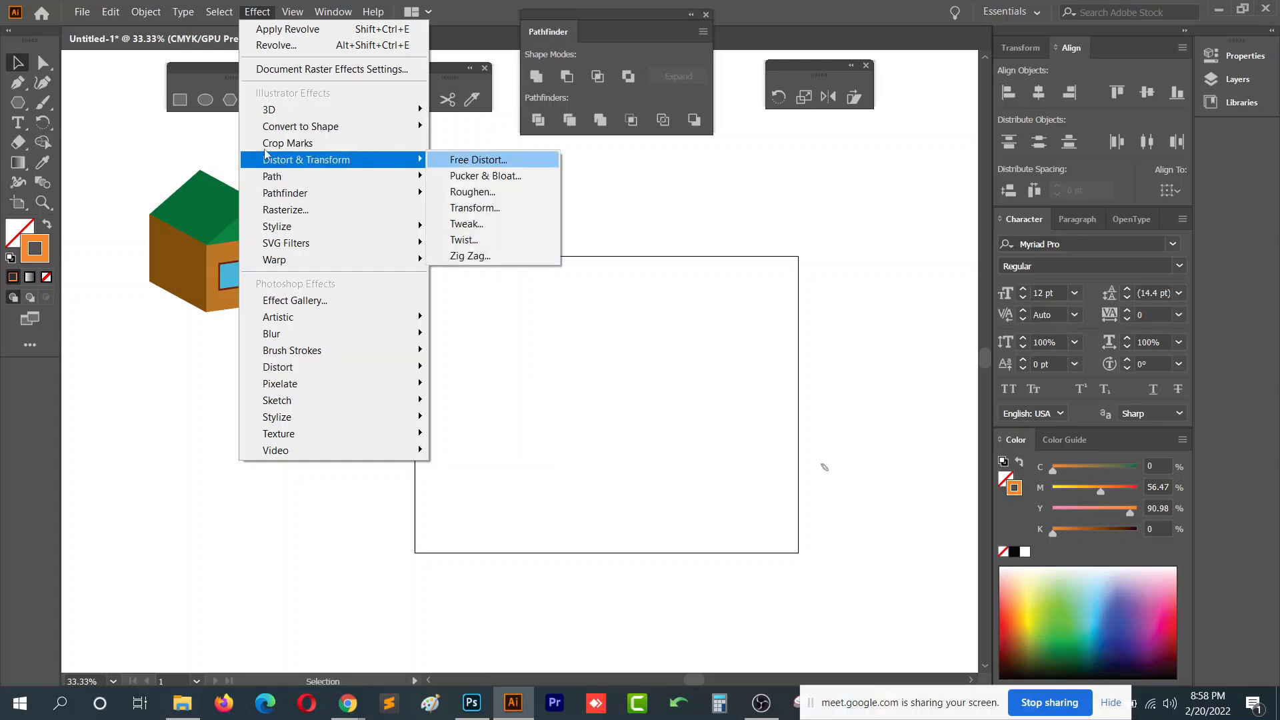
- Draw a circle about 325 pt wide inside the artboard and swap its colours to an orange fill with no stroke
left_click(205, 100)
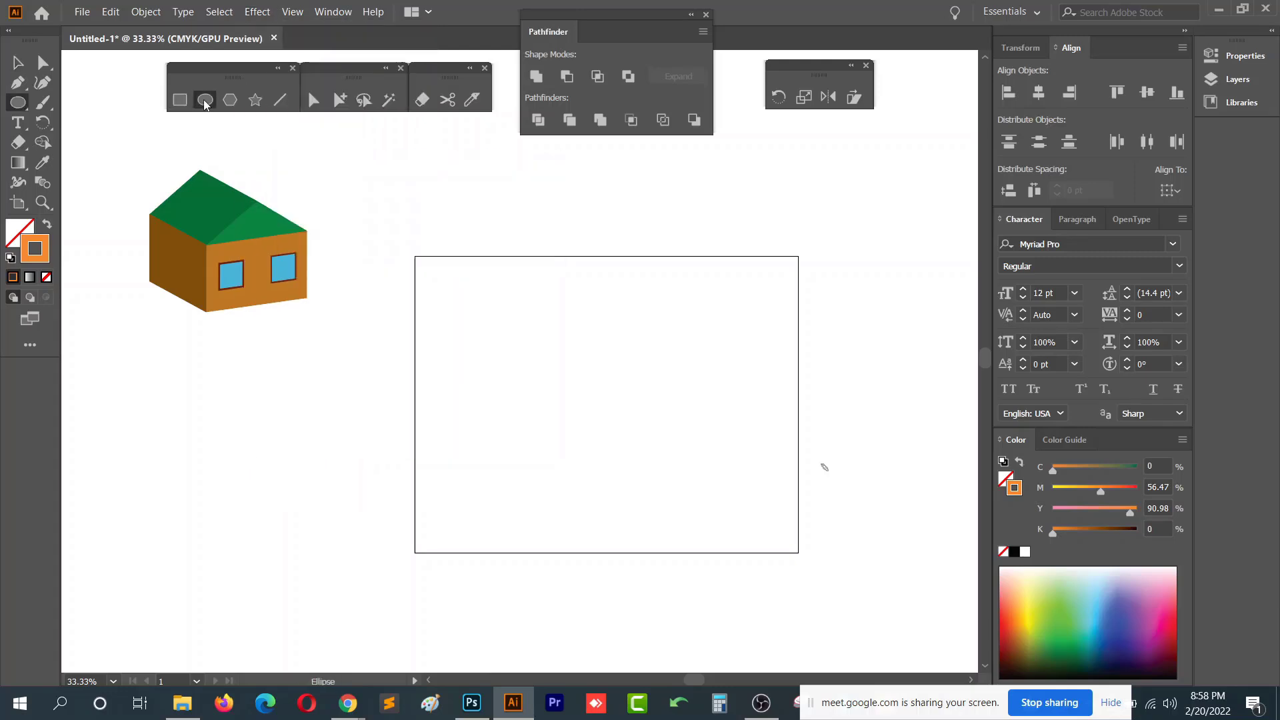
left_click_drag(502, 333, 660, 490)
left_click(257, 12)
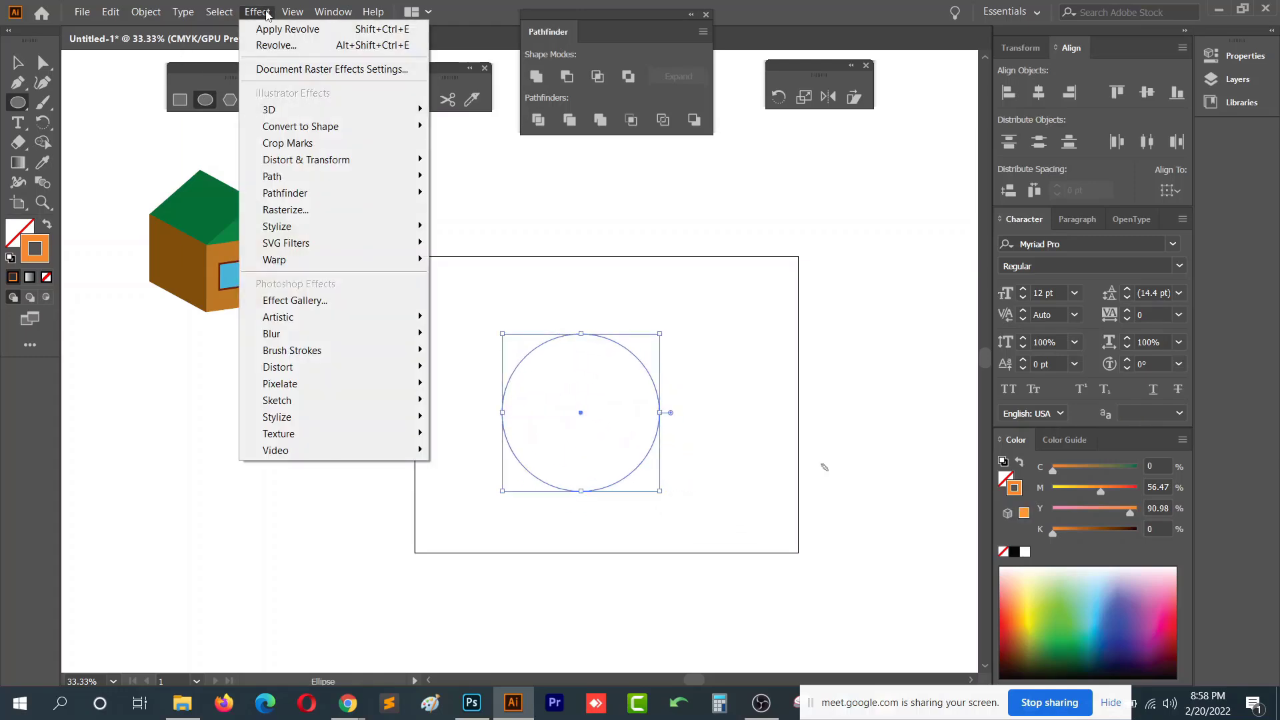
left_click(53, 228)
left_click(48, 224)
left_click(257, 12)
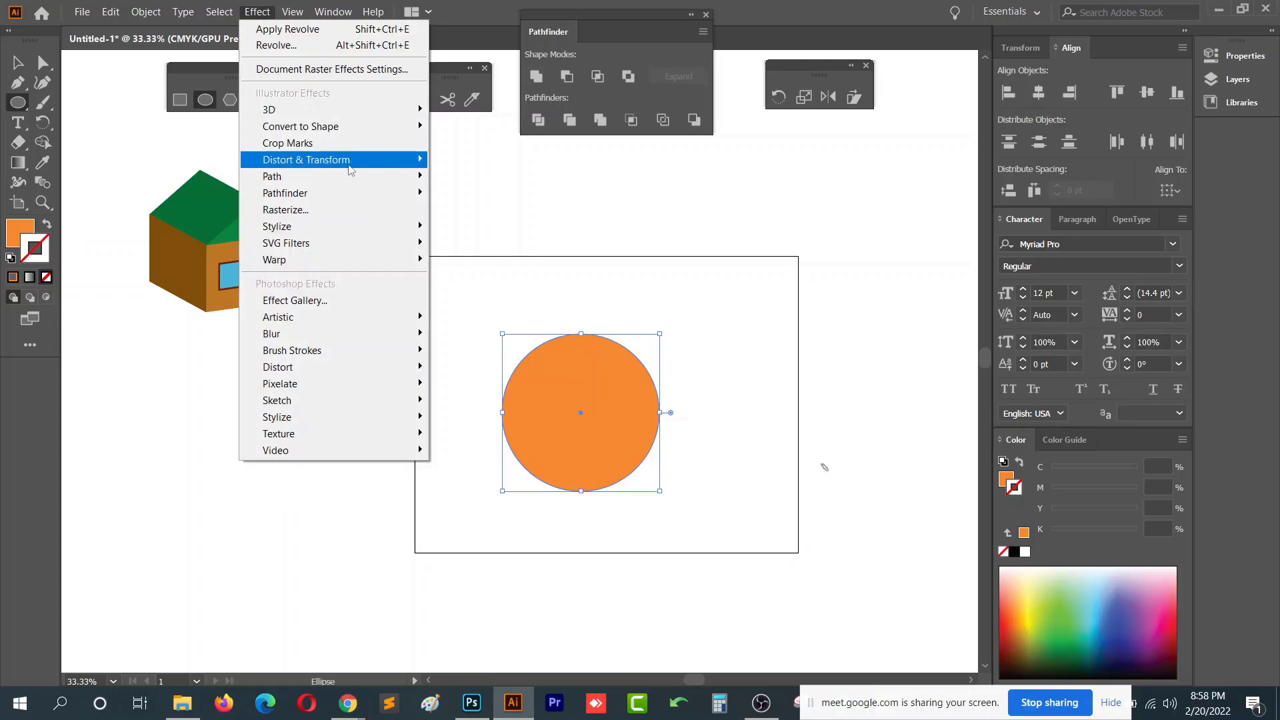
mouse_move(349, 167)
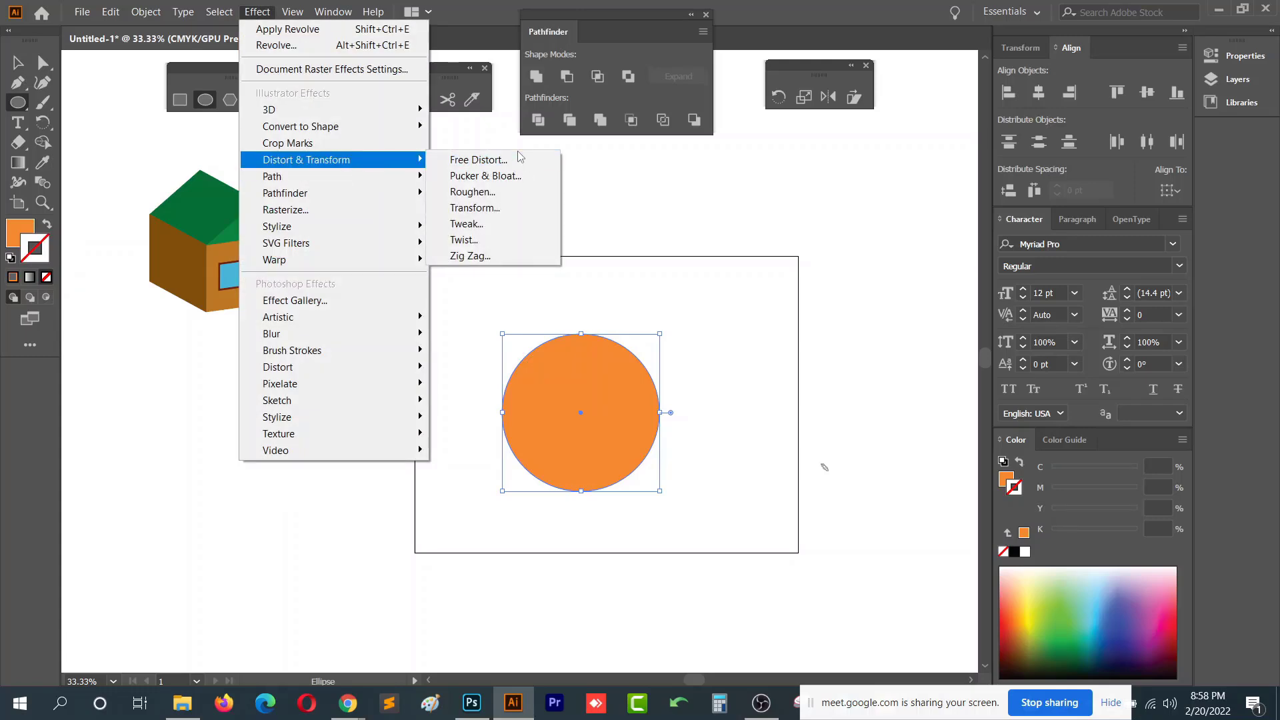
left_click(703, 269)
left_click(650, 381)
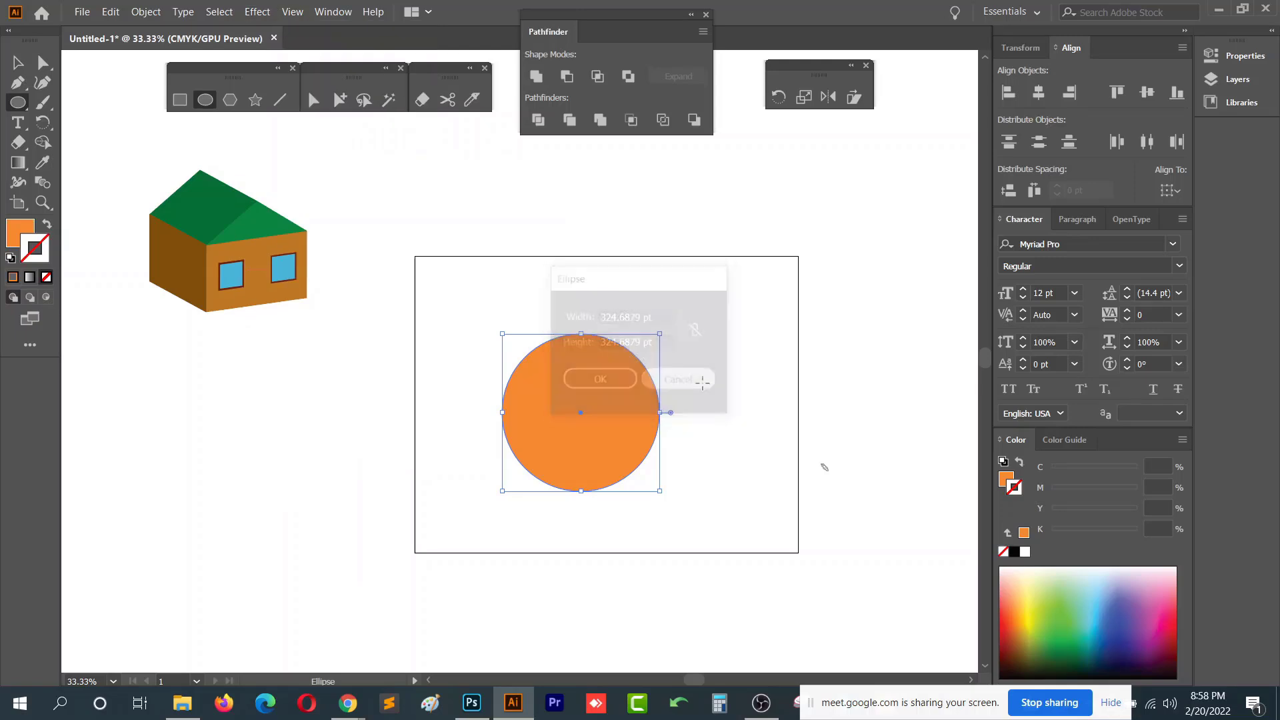
- Move the circle off the artboard to the lower left and draw two side-by-side squares inside the artboard
key("v")
left_click_drag(562, 419, 126, 541)
left_click(180, 99)
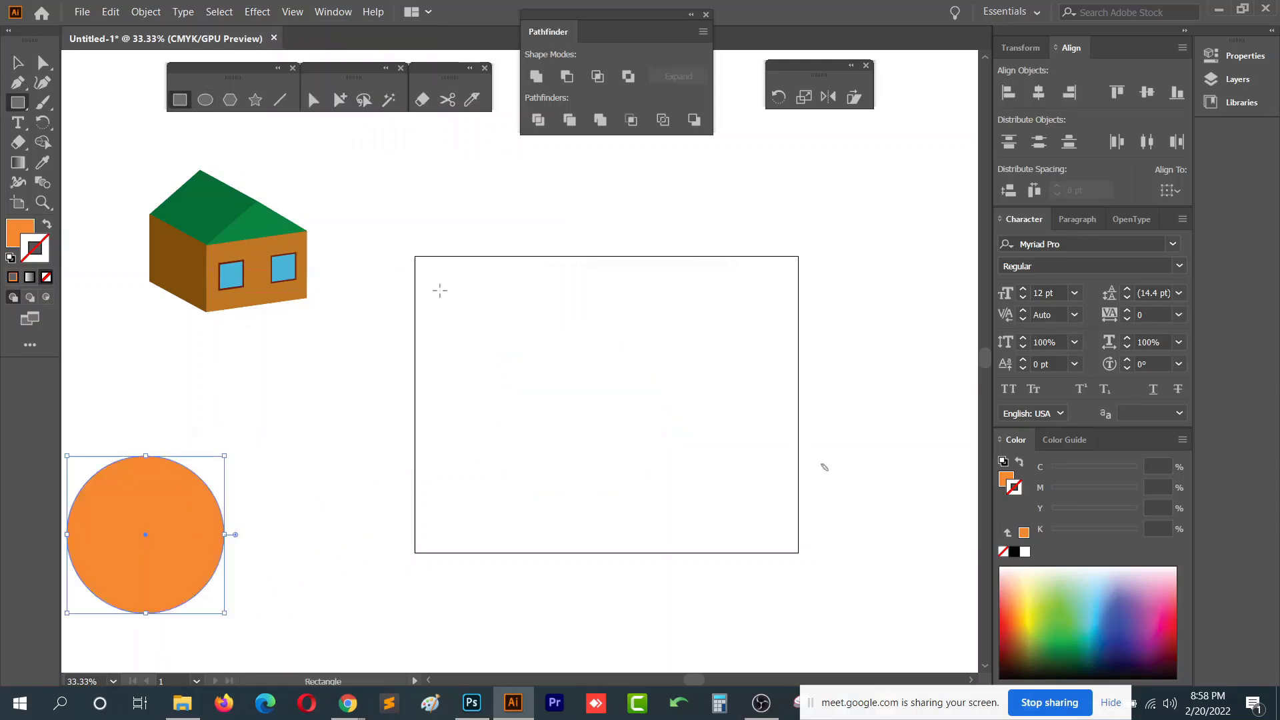
left_click_drag(474, 327, 616, 405)
key("v")
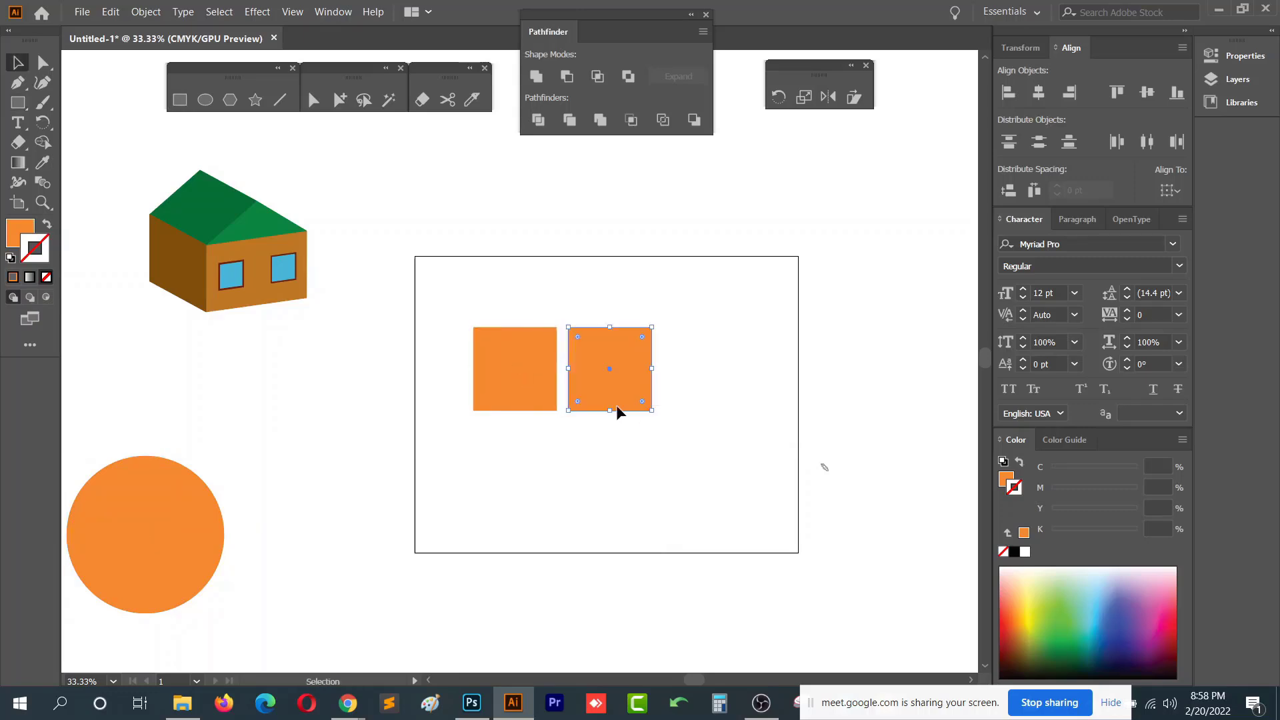
- Copy the two squares downward into a two-by-two grid and fill all four light blue with no stroke
left_click(503, 374, "shift")
left_click_drag(646, 362, 646, 454)
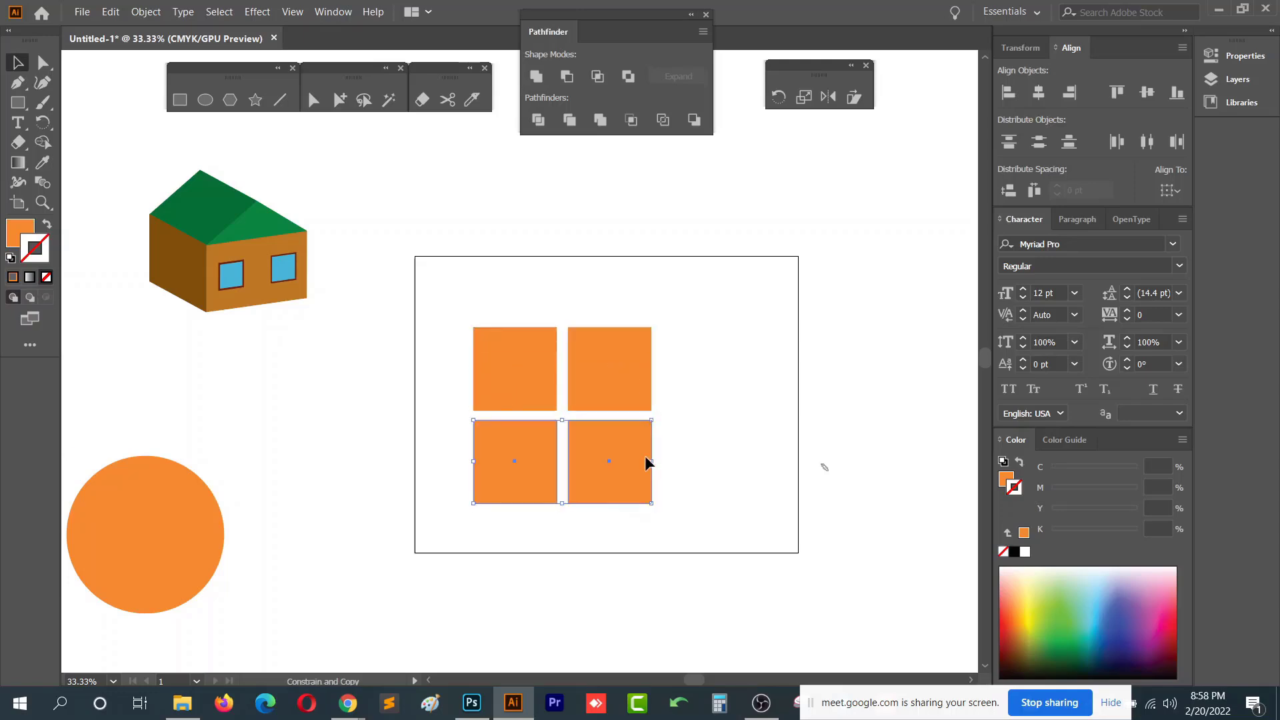
left_click_drag(731, 320, 547, 481)
left_click(1094, 599)
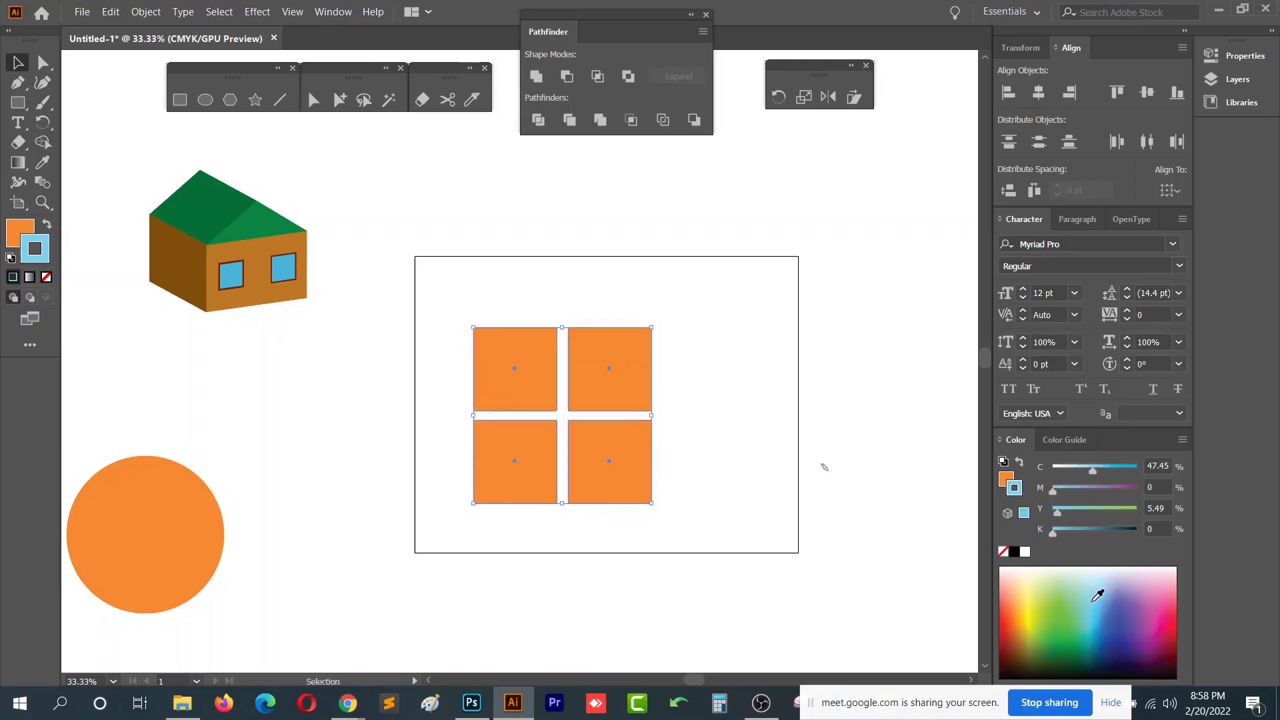
left_click(47, 224)
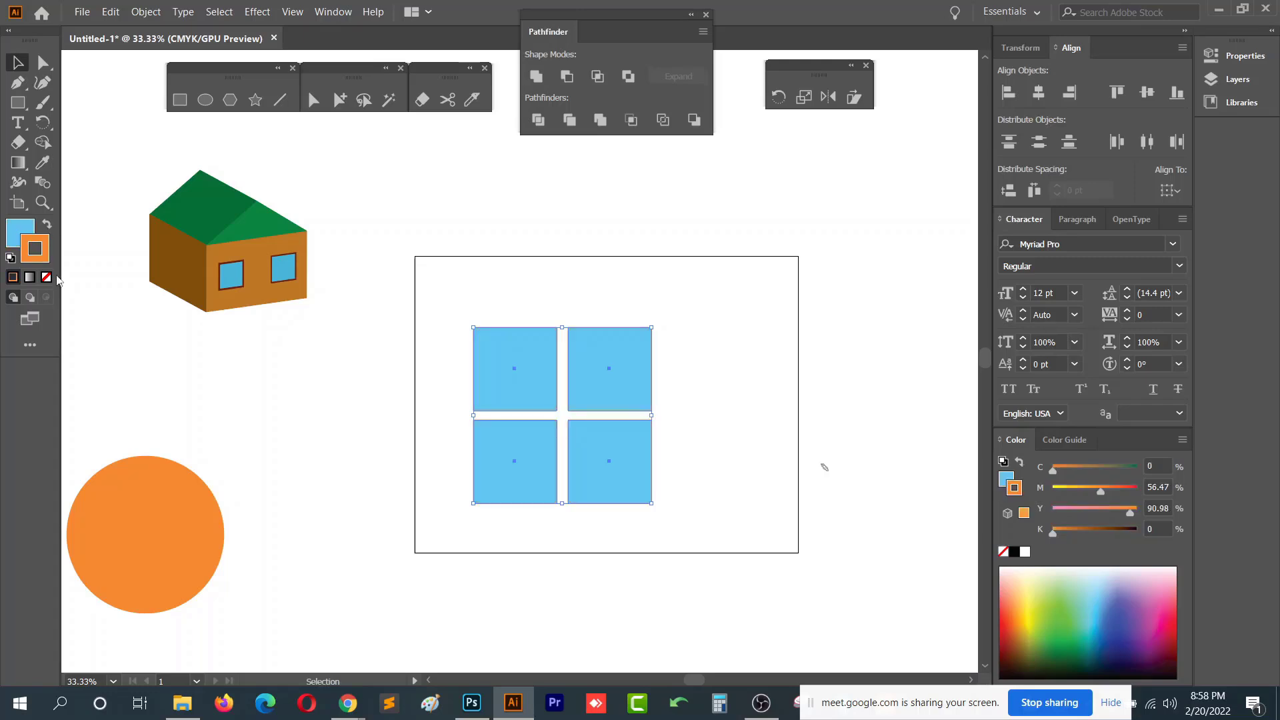
left_click(46, 277)
left_click(13, 231)
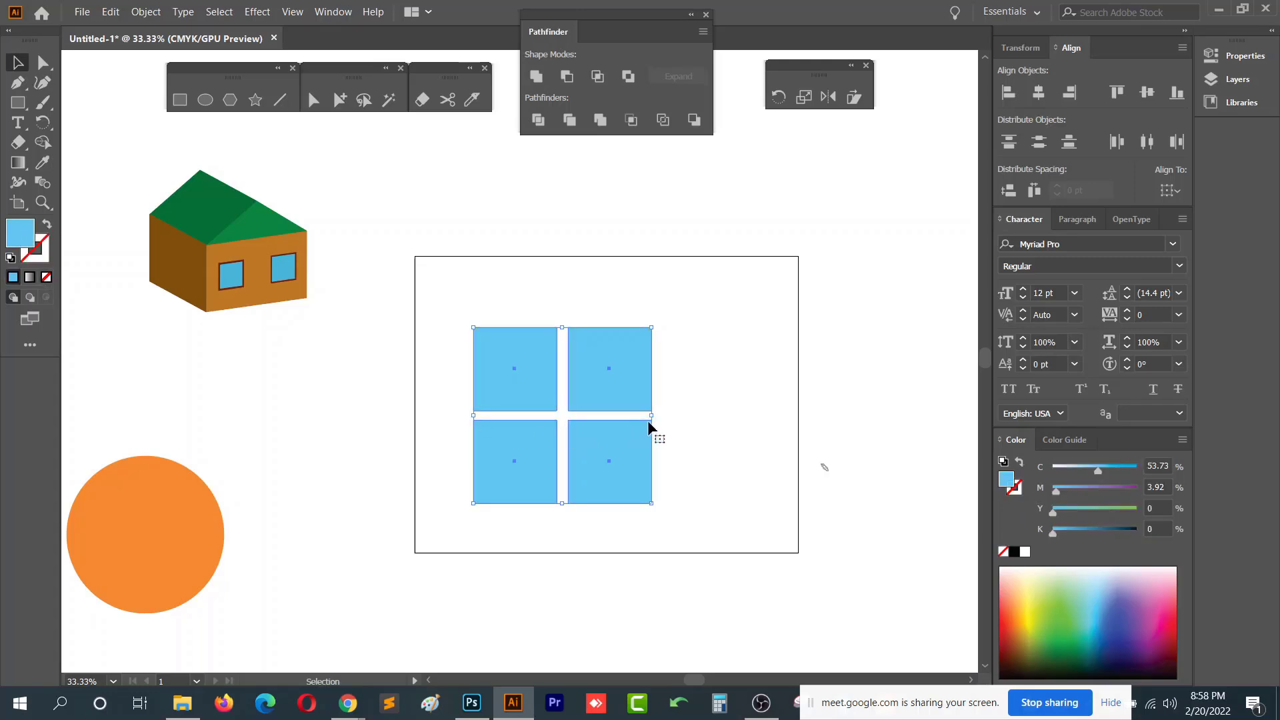
- Stretch the four-square grid wider to the right and undo the last change
left_click_drag(652, 416, 723, 415)
key("a")
key("ctrl+z")
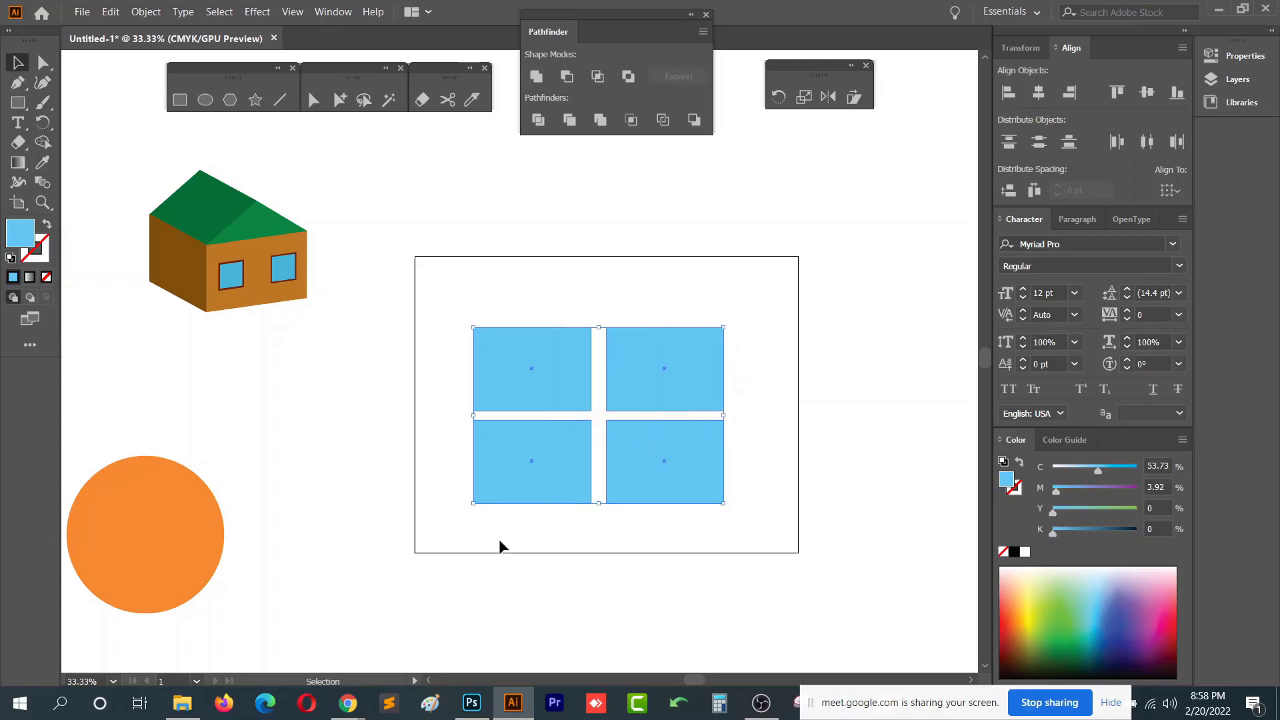
left_click_drag(705, 541, 661, 388)
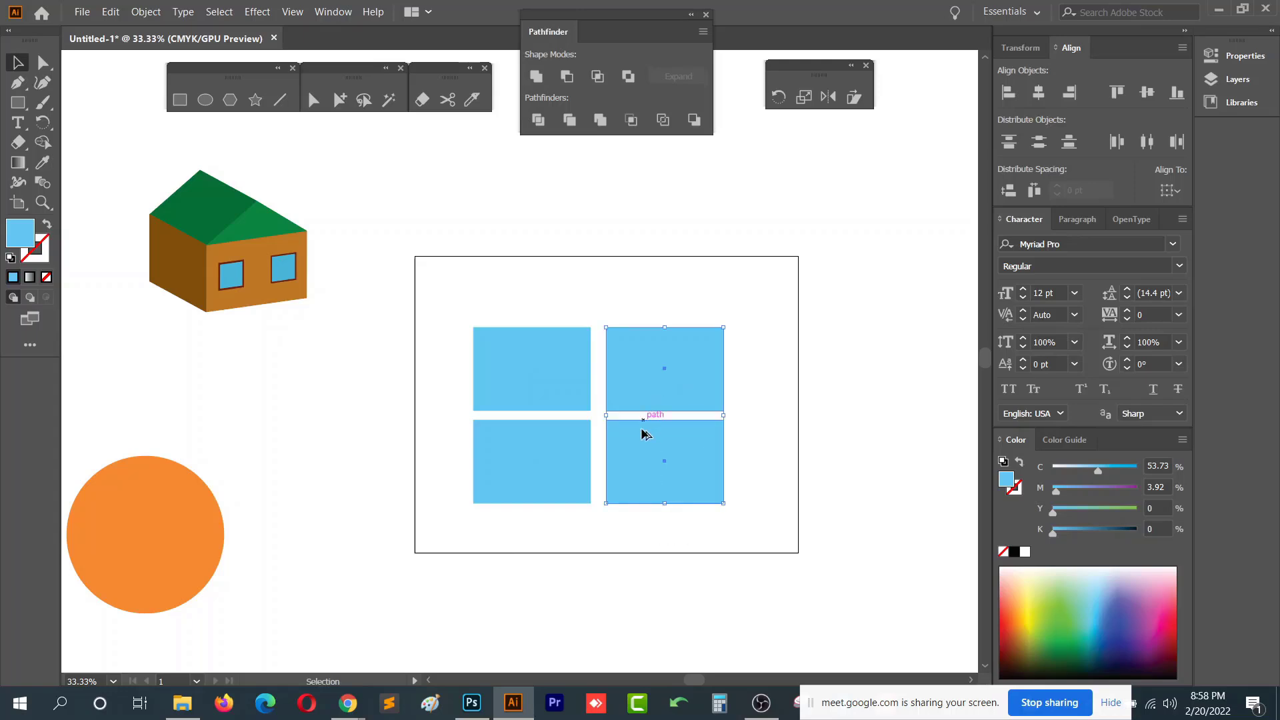
scroll(643, 430, "up", 2)
left_click_drag(636, 440, 625, 440)
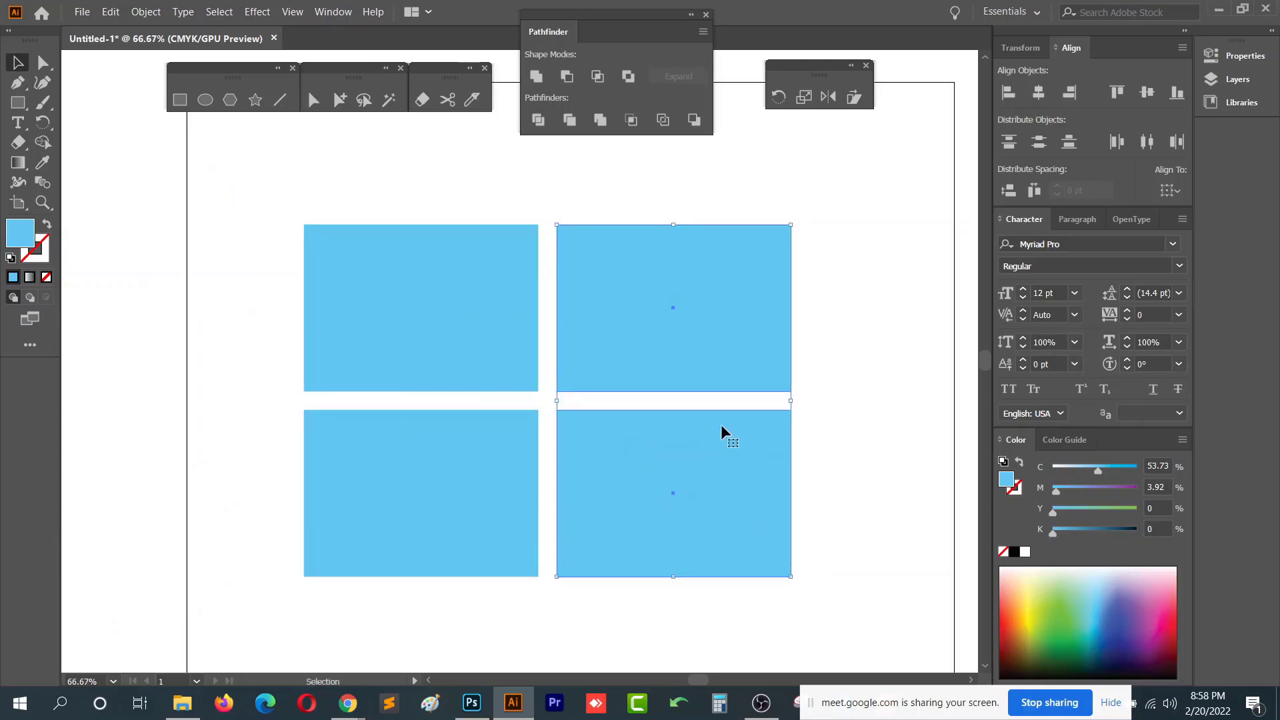
left_click(843, 396)
scroll(823, 387, "down", 1)
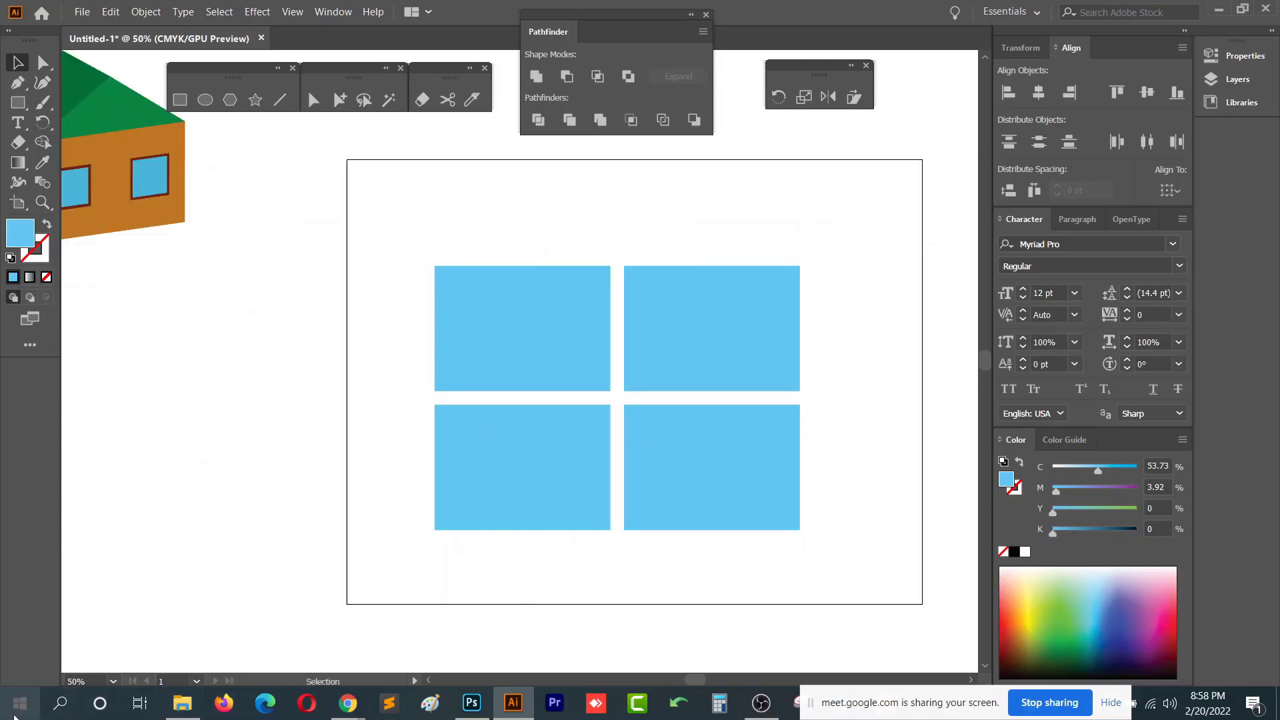
- Apply Free Distort to the four selected squares, pulling their left corners toward each other
left_click_drag(813, 221, 432, 606)
scroll(561, 502, "down", 1)
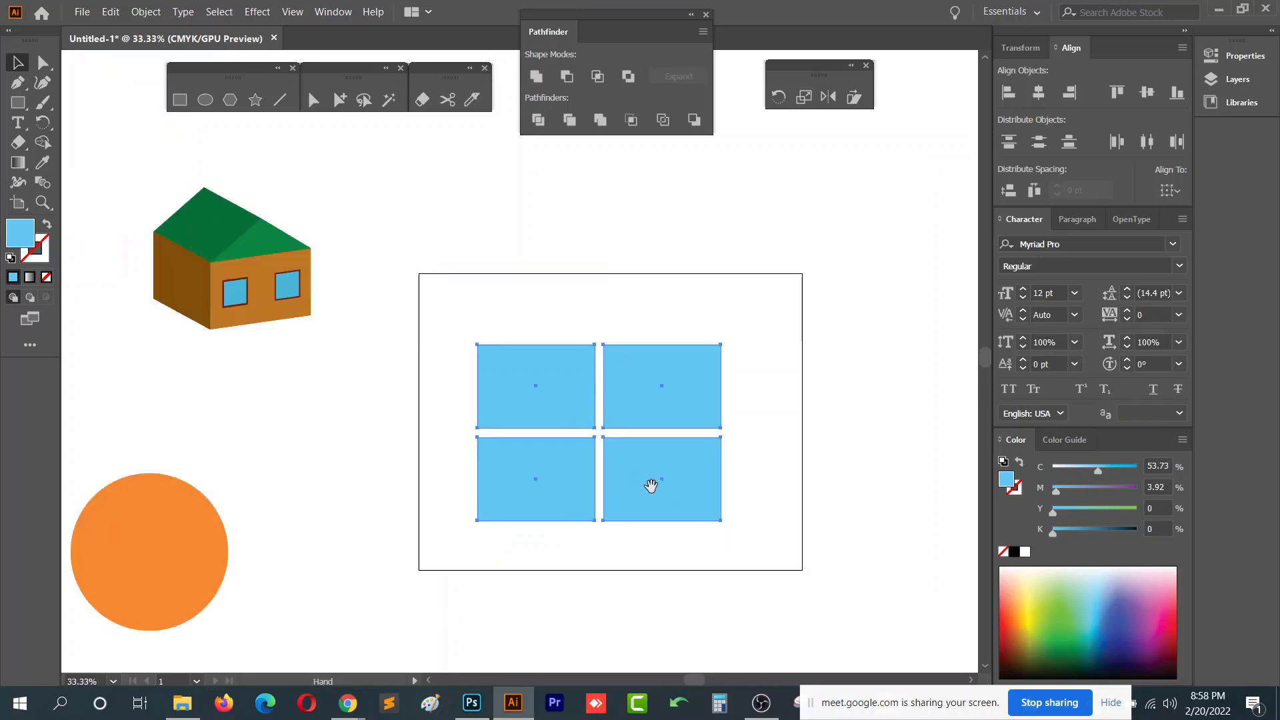
left_click_drag(651, 486, 572, 452)
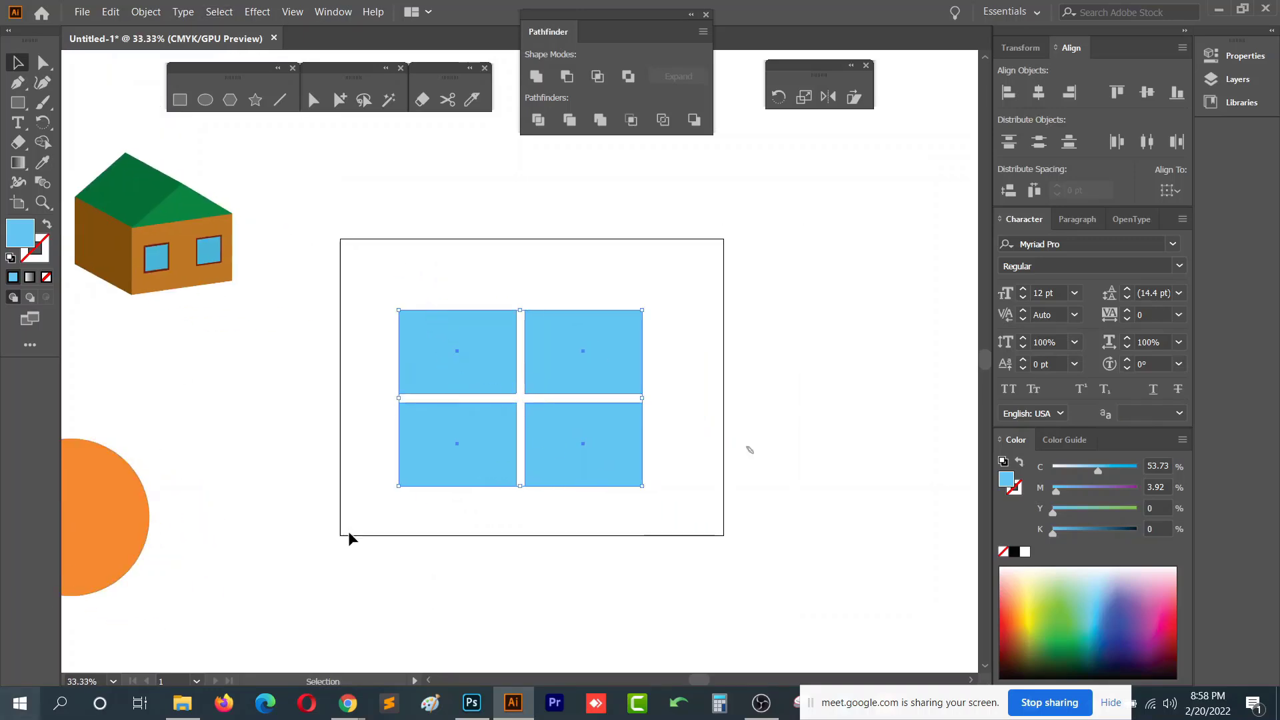
left_click(258, 12)
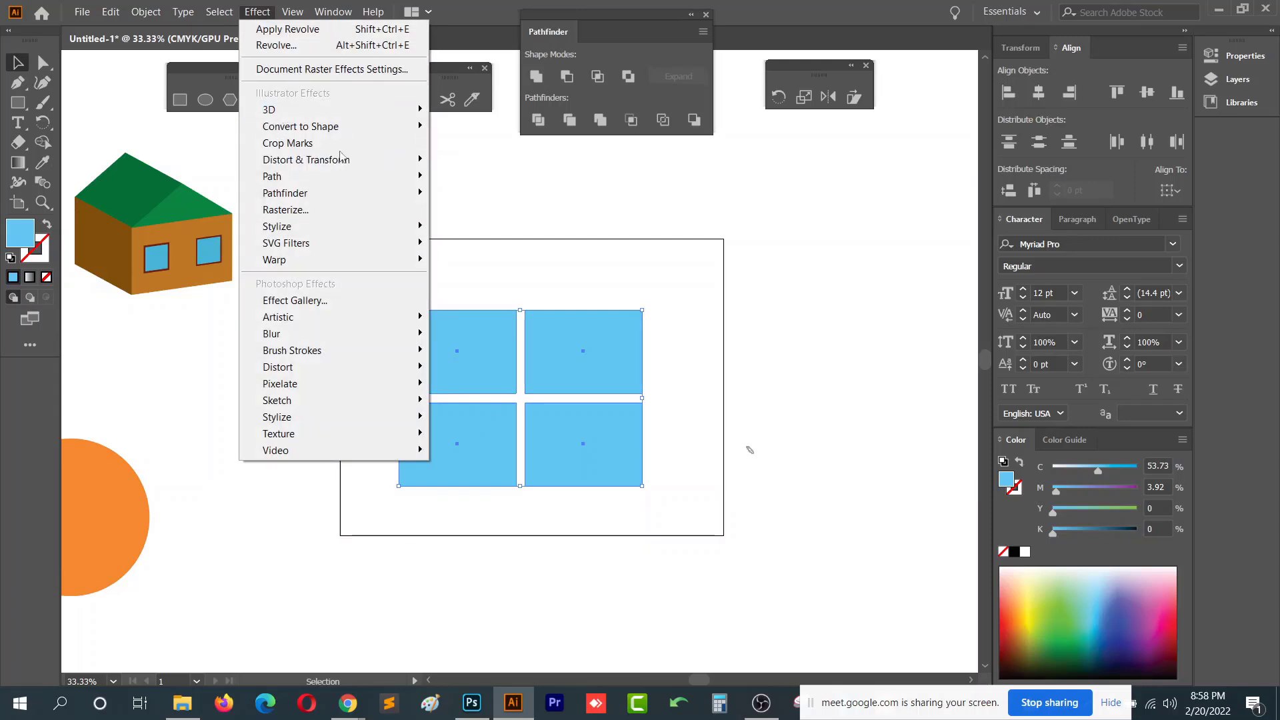
mouse_move(382, 161)
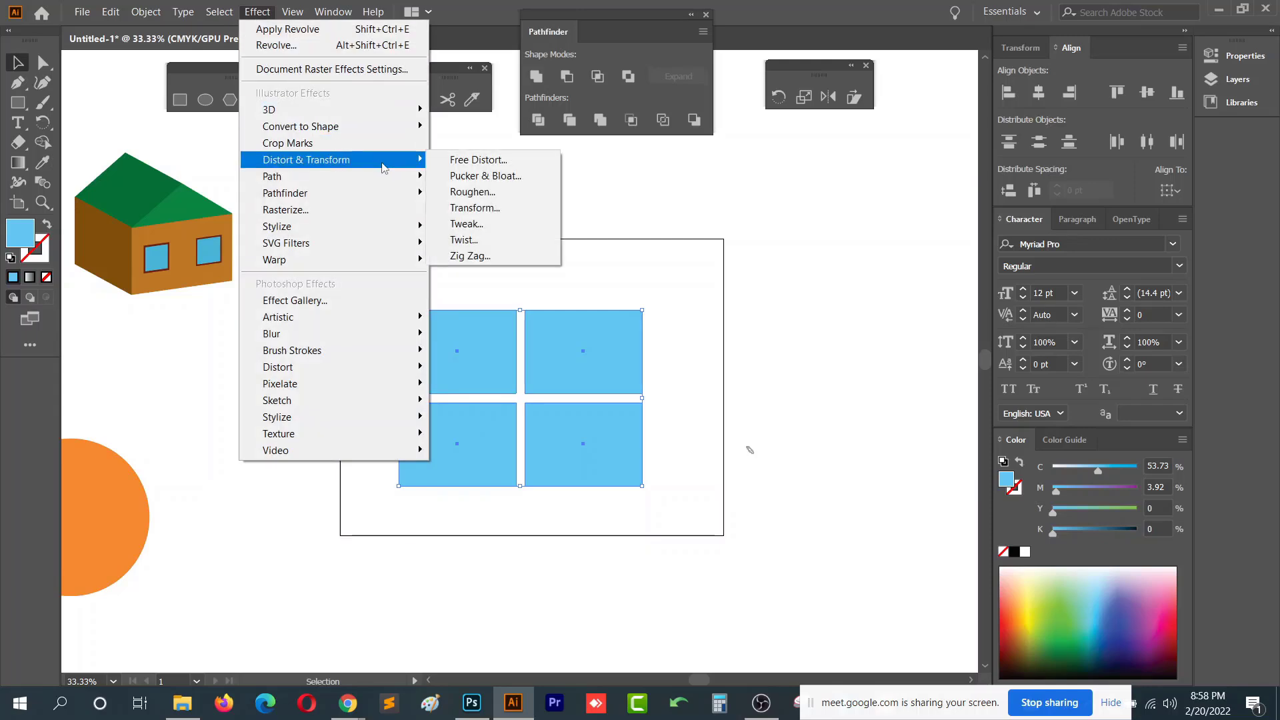
left_click(524, 158)
left_click_drag(585, 215, 883, 158)
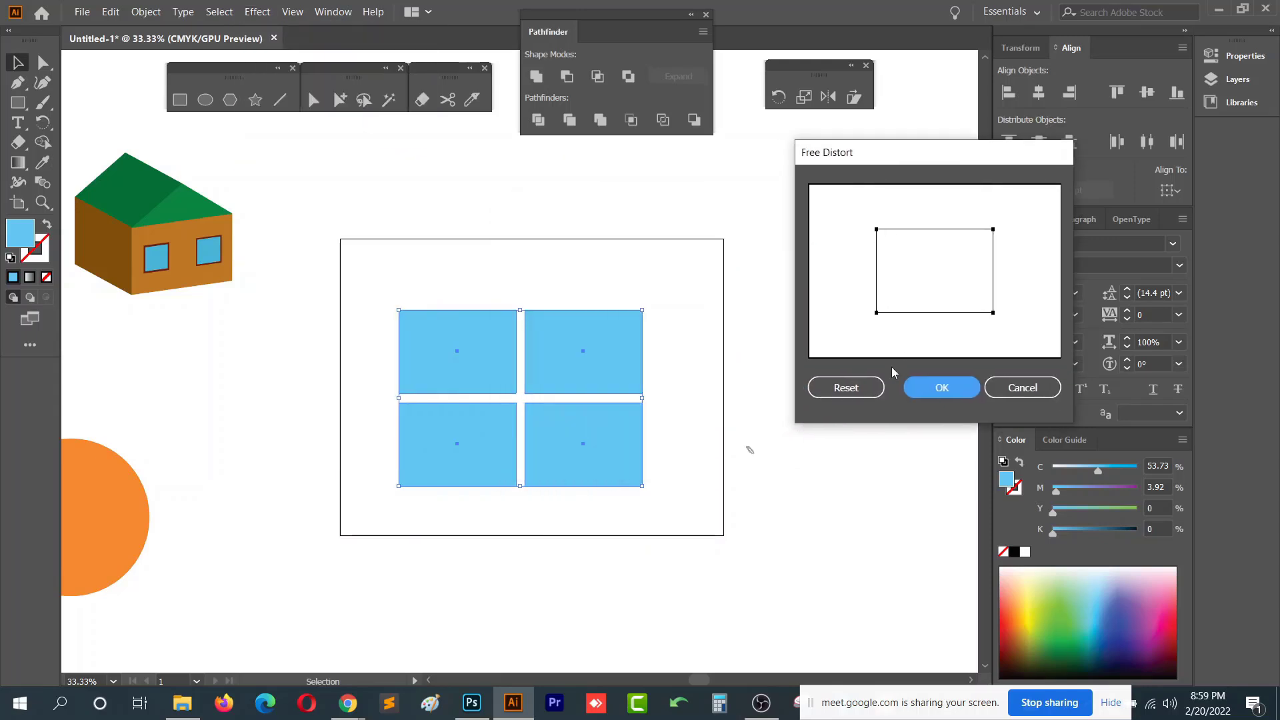
left_click_drag(877, 312, 876, 298)
left_click_drag(878, 231, 877, 244)
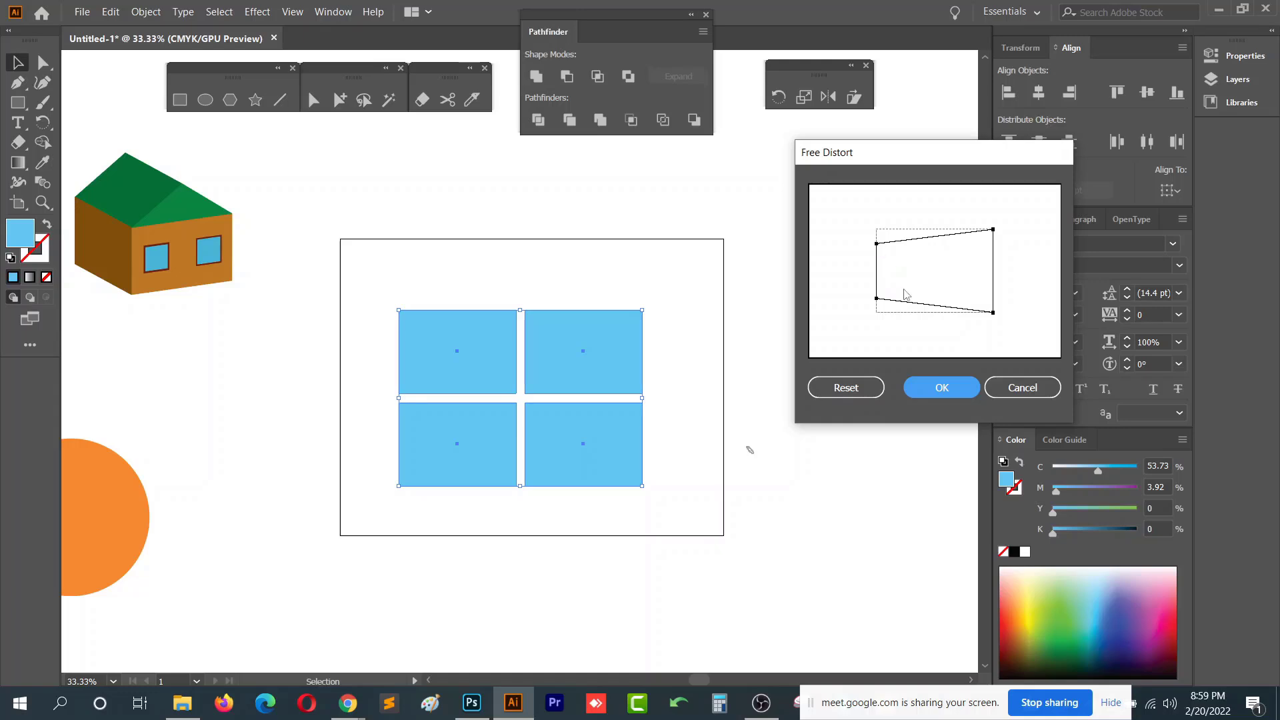
left_click(938, 389)
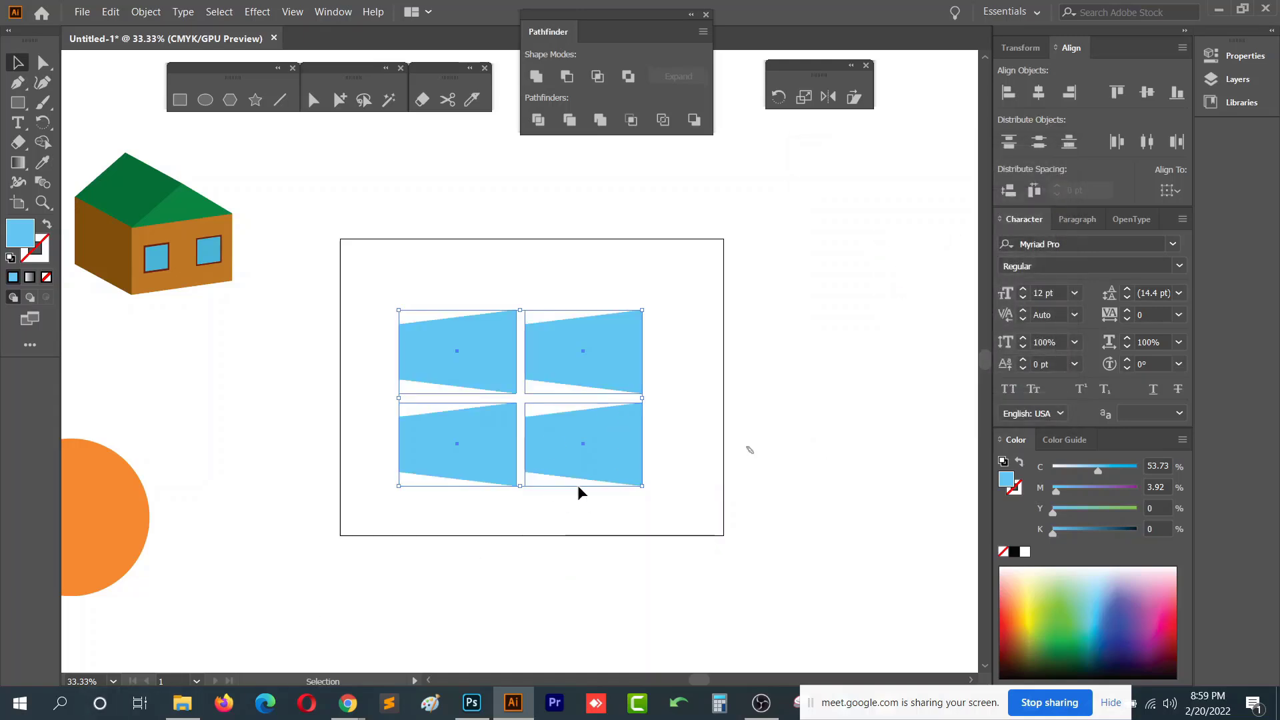
- Check the distorted squares one by one and undo the Free Distort
left_click(587, 347)
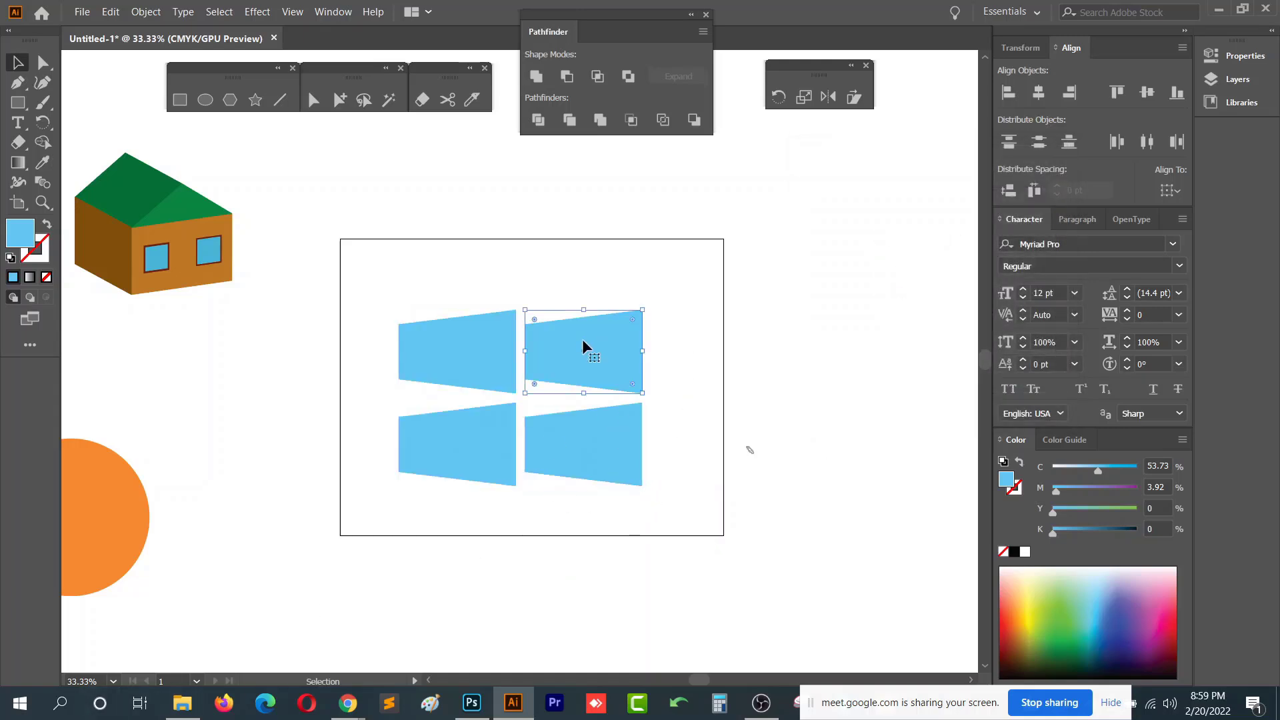
left_click(524, 364)
left_click(411, 360)
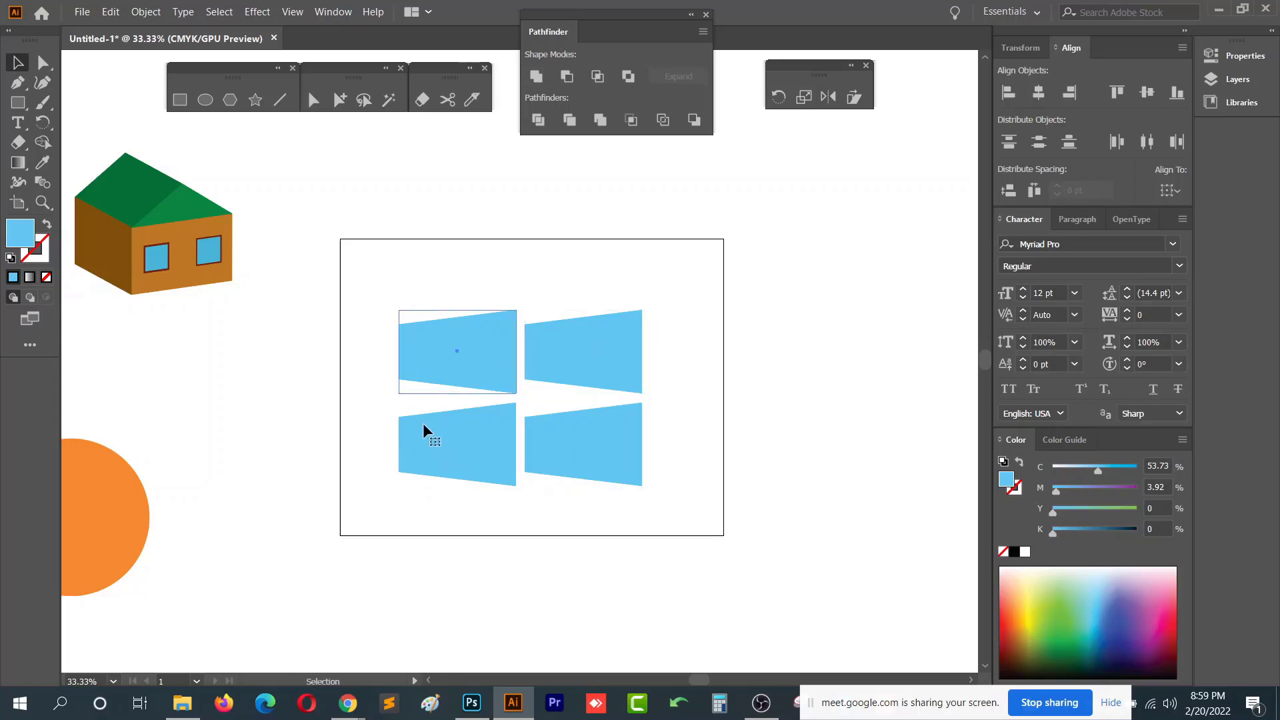
key("ctrl+z")
- Select the whole square grid and apply Free Distort, pulling the left corners closer together for perspective
left_click_drag(360, 283, 695, 526)
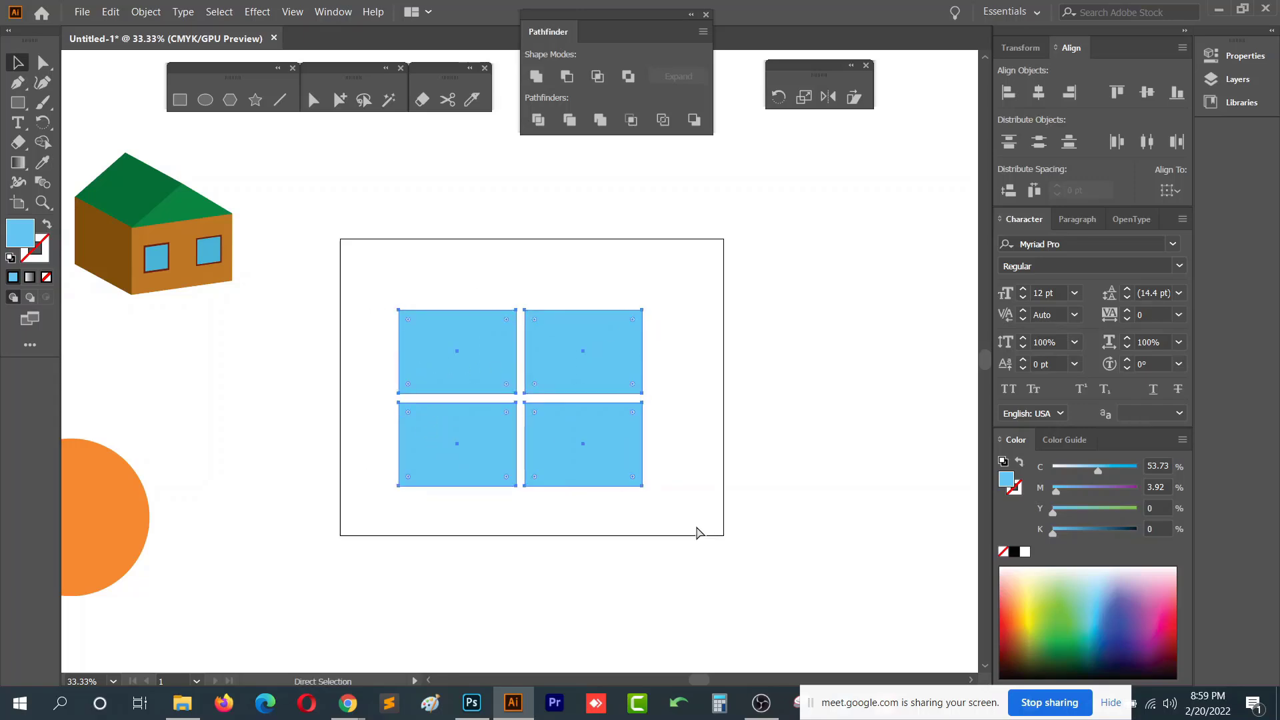
key("v")
left_click(258, 12)
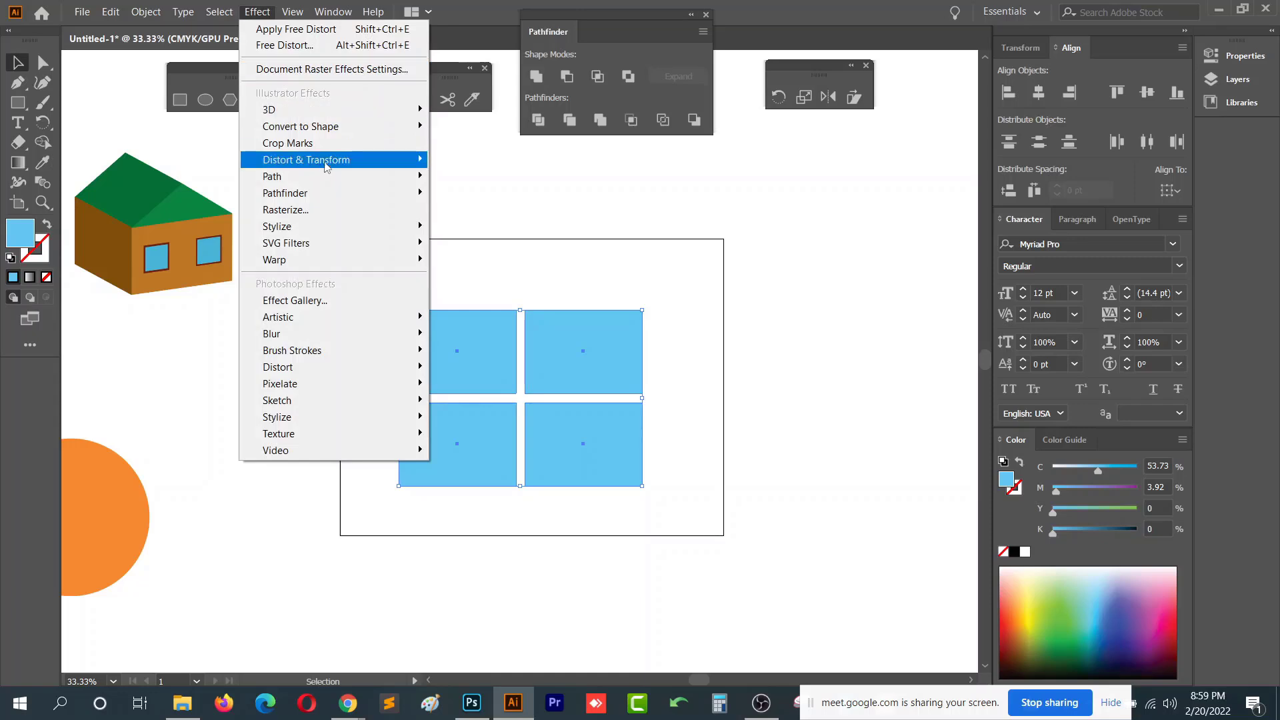
left_click(481, 160)
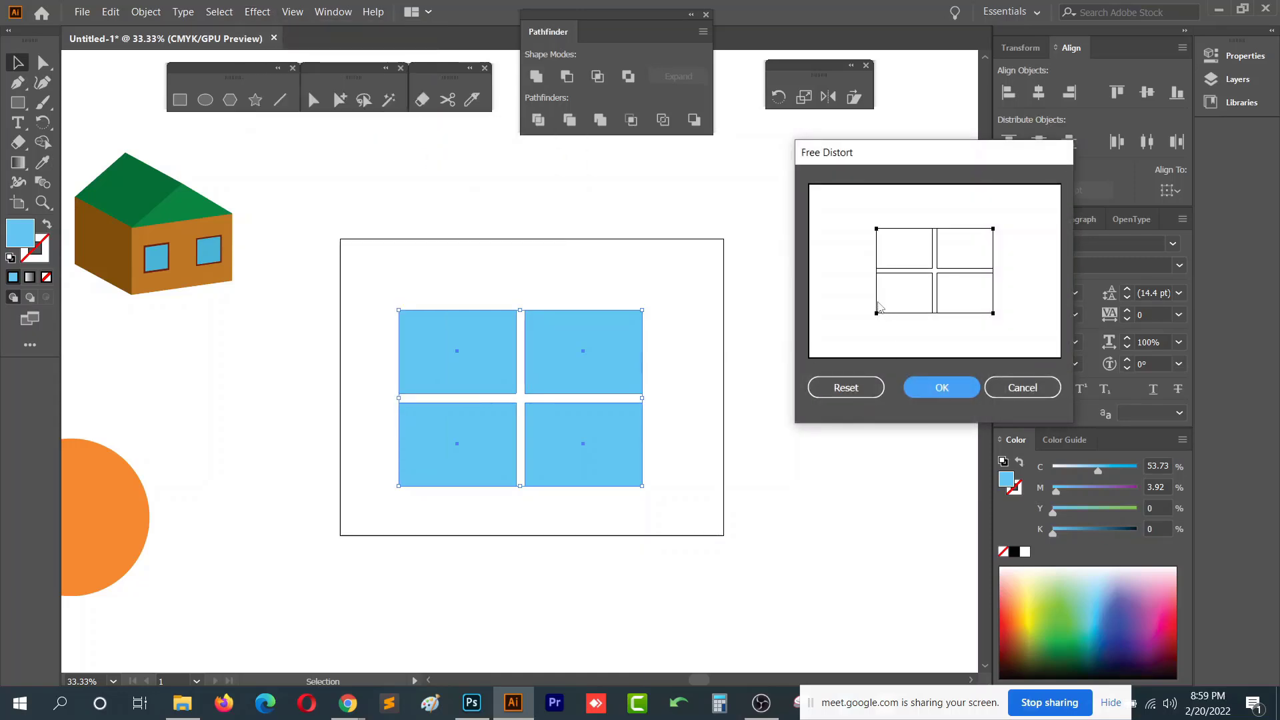
left_click_drag(877, 313, 877, 299)
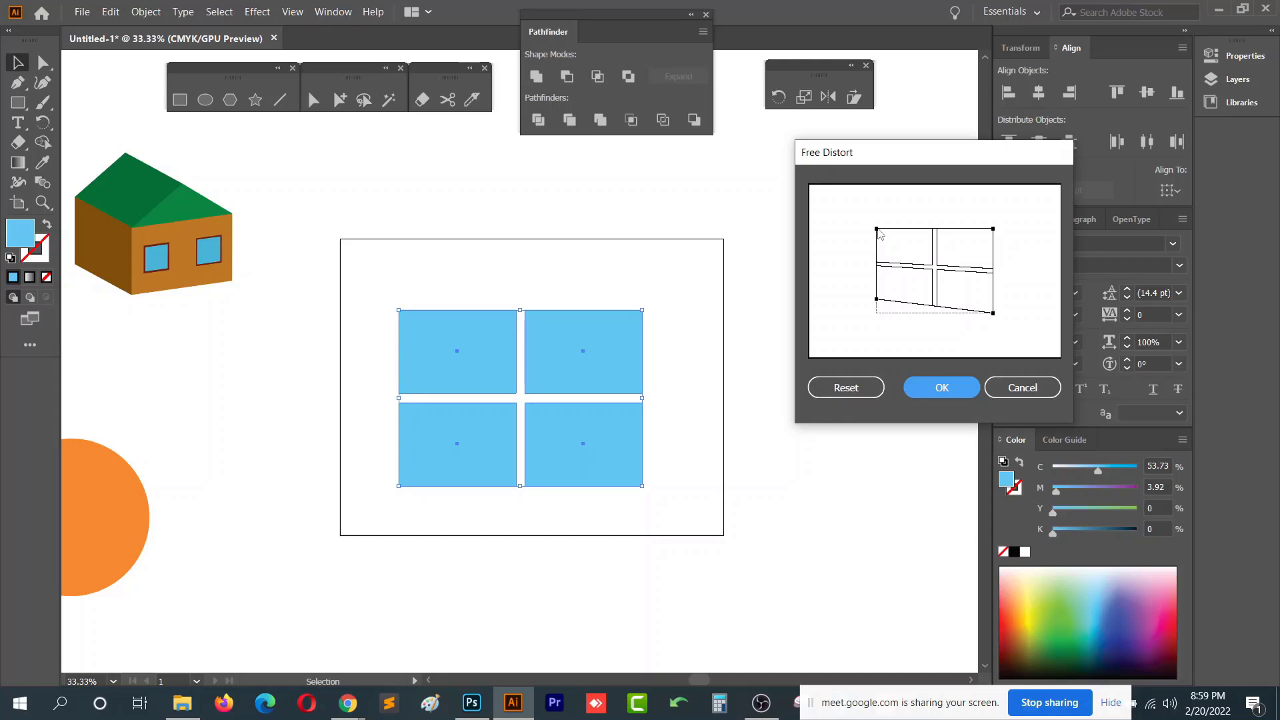
left_click_drag(878, 230, 877, 242)
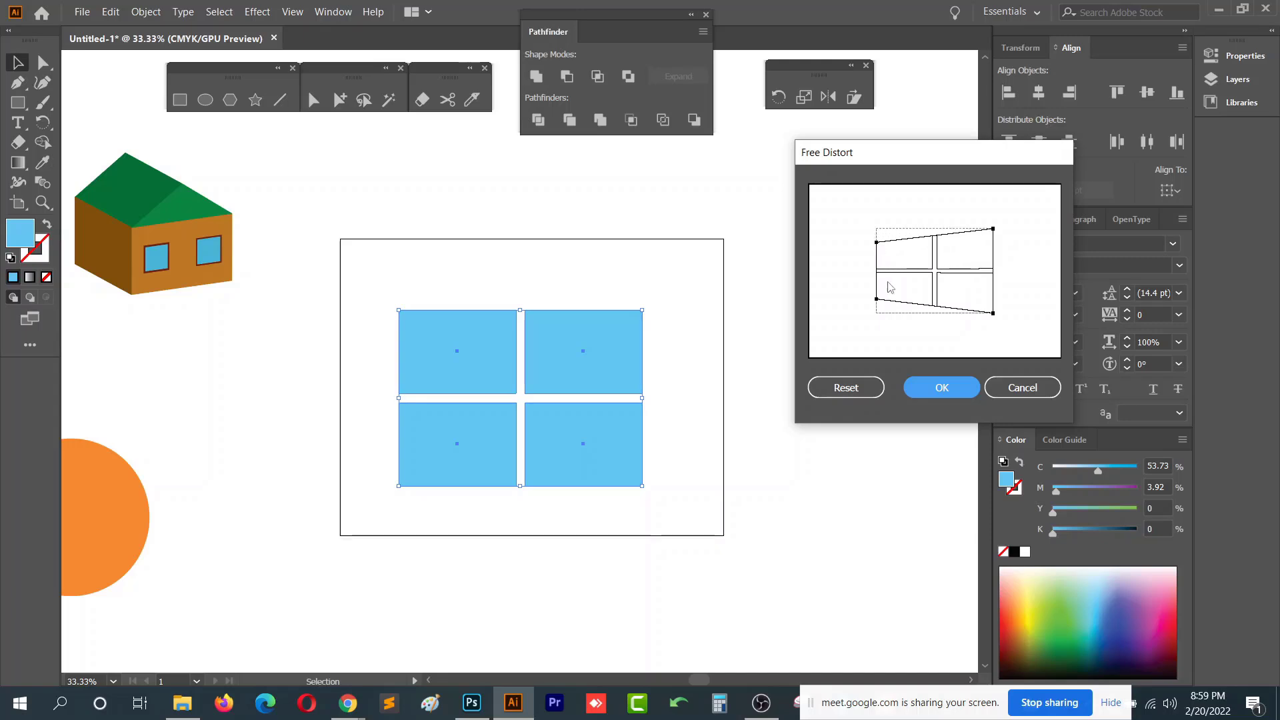
left_click(943, 390)
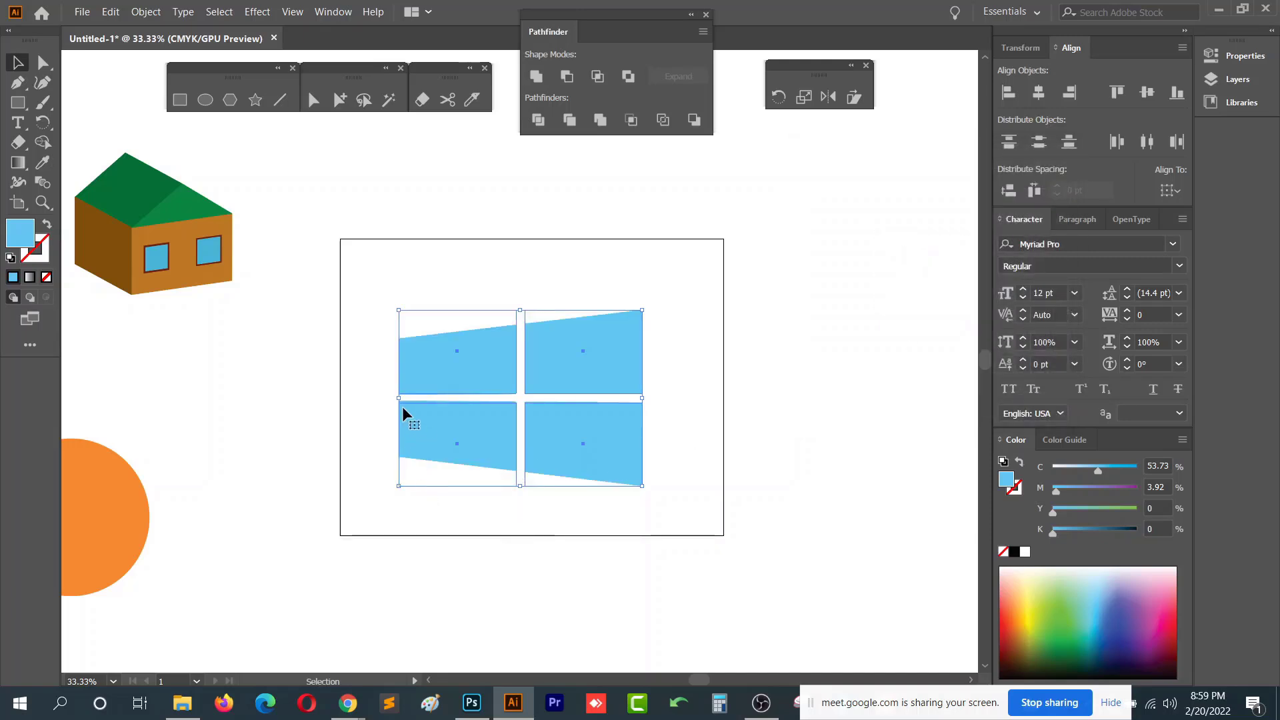
- Reshape the left column of squares by moving their left anchor points inward to form a Windows-style logo
left_click_drag(398, 398, 409, 514)
key("a")
left_click_drag(399, 270, 460, 560)
left_click_drag(411, 486, 420, 492)
left_click(551, 514)
key("v")
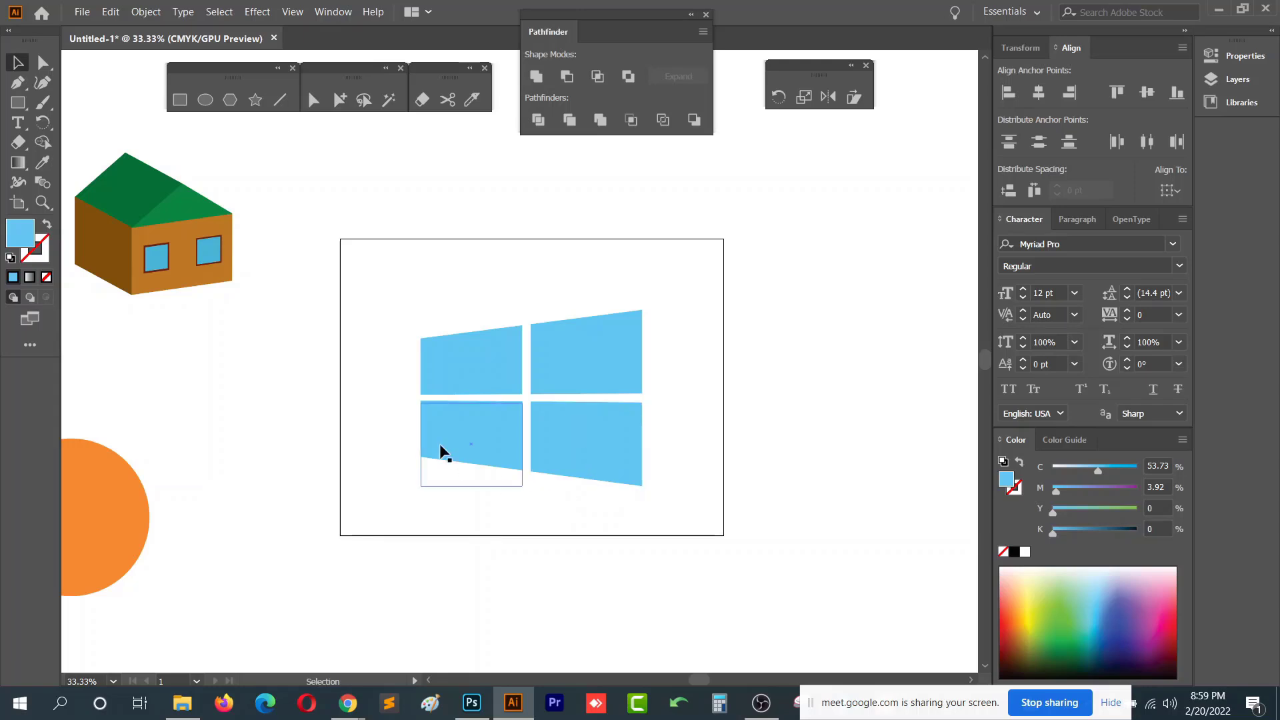
key("a")
left_click_drag(386, 279, 427, 484)
left_click(472, 509)
key("v")
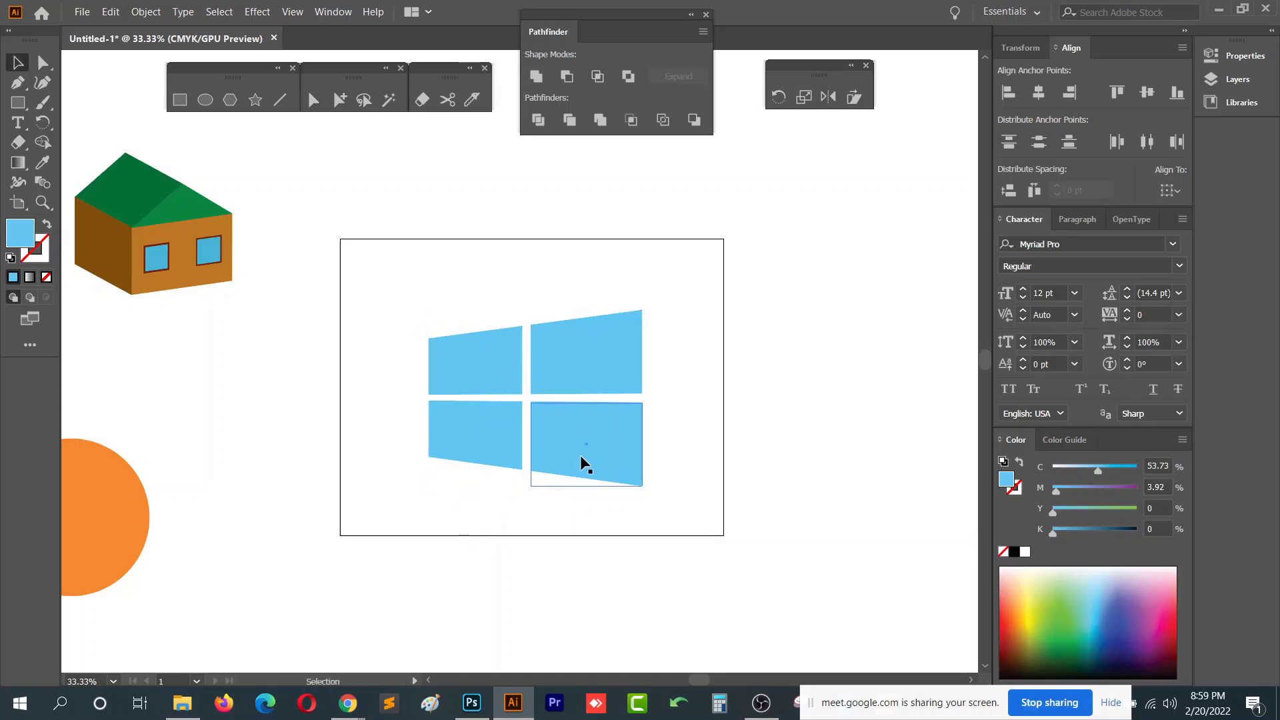
- Move the Windows-style logo up off the artboard
left_click(580, 455)
left_click(687, 531)
scroll(635, 471, "down", 1)
scroll(619, 435, "down", 3)
left_click_drag(613, 410, 579, 227)
left_click(690, 425)
scroll(640, 420, "up", 2)
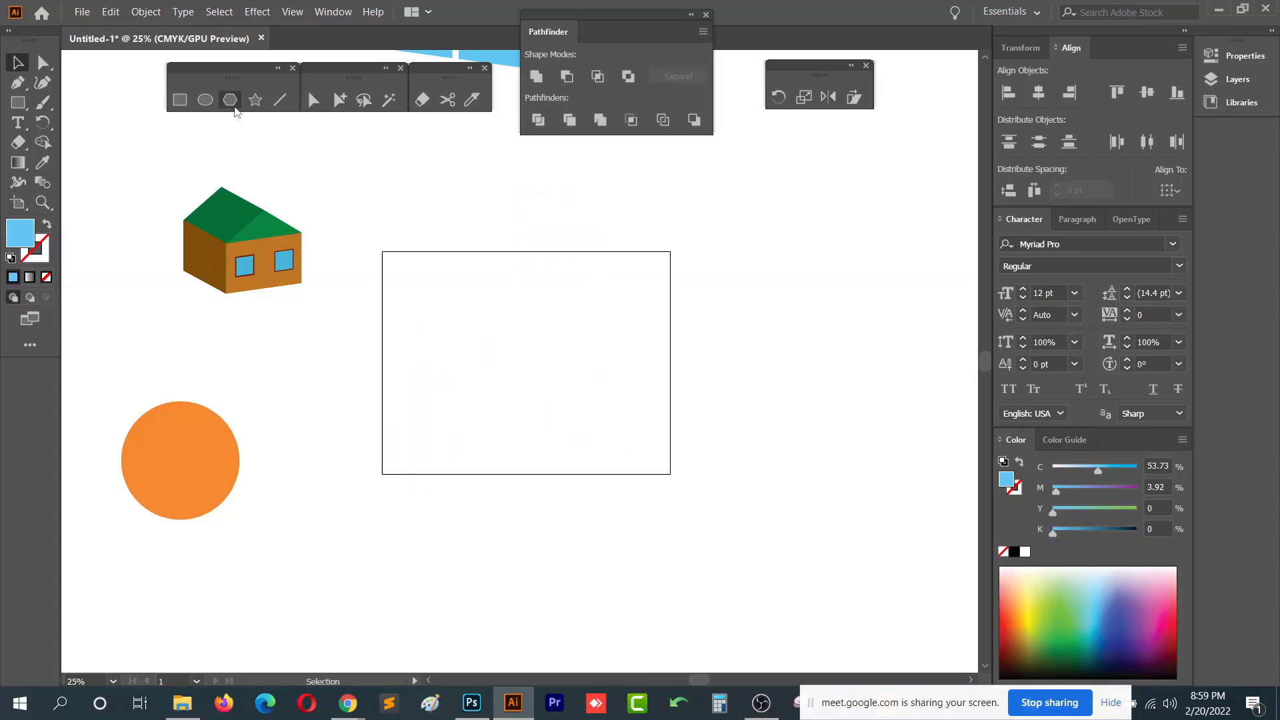
- Draw a circle in the artboard and apply Pucker & Bloat at -200% to turn it into a four-pointed star
left_click(205, 99)
left_click_drag(467, 310, 557, 401)
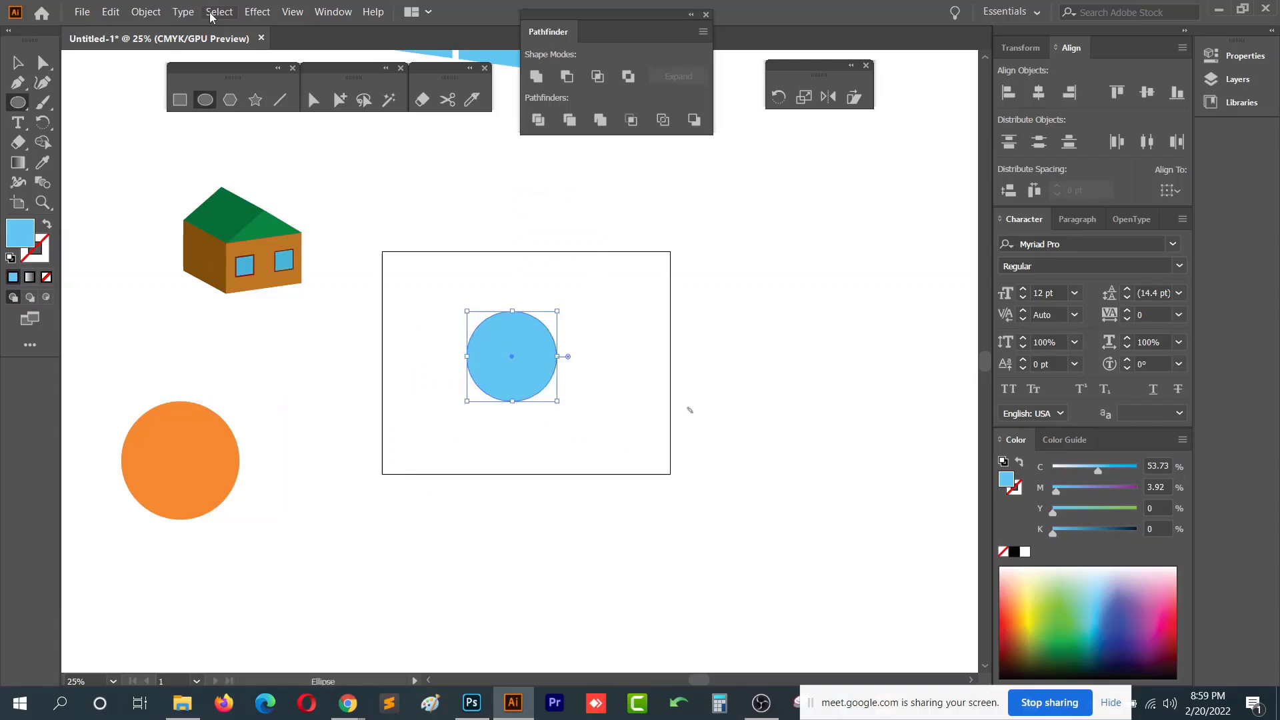
left_click(256, 11)
mouse_move(377, 160)
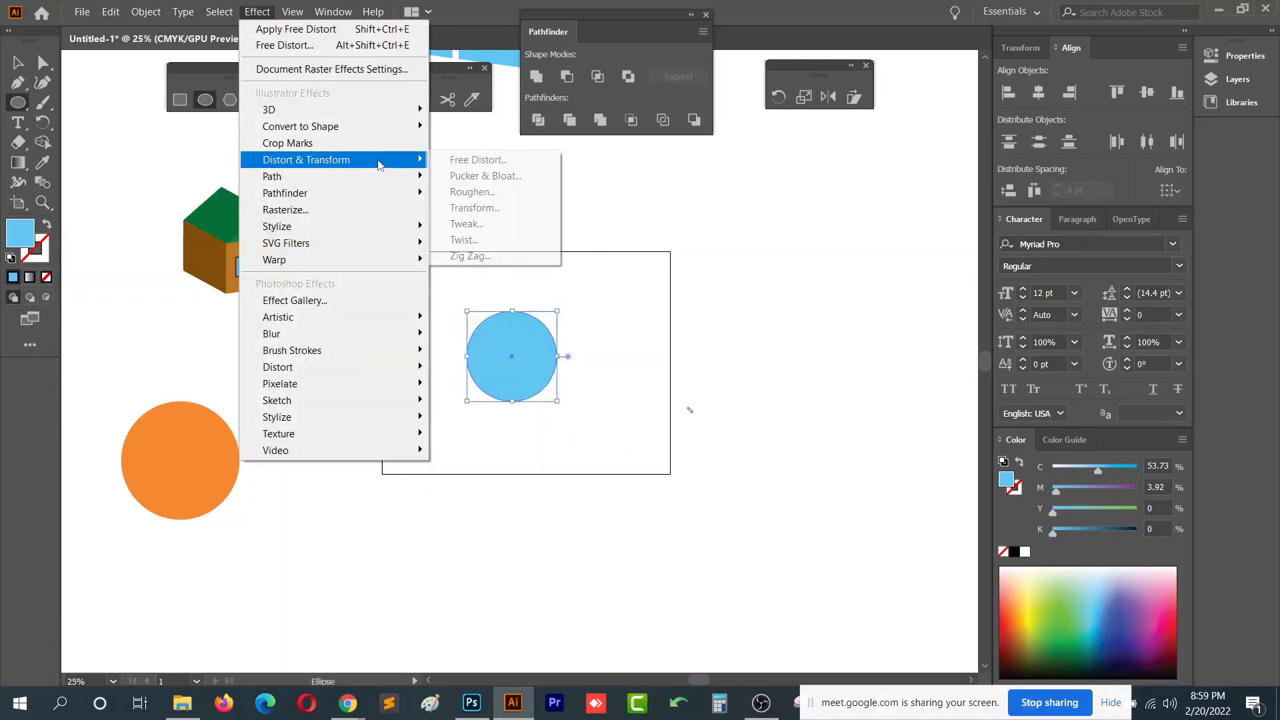
left_click(529, 176)
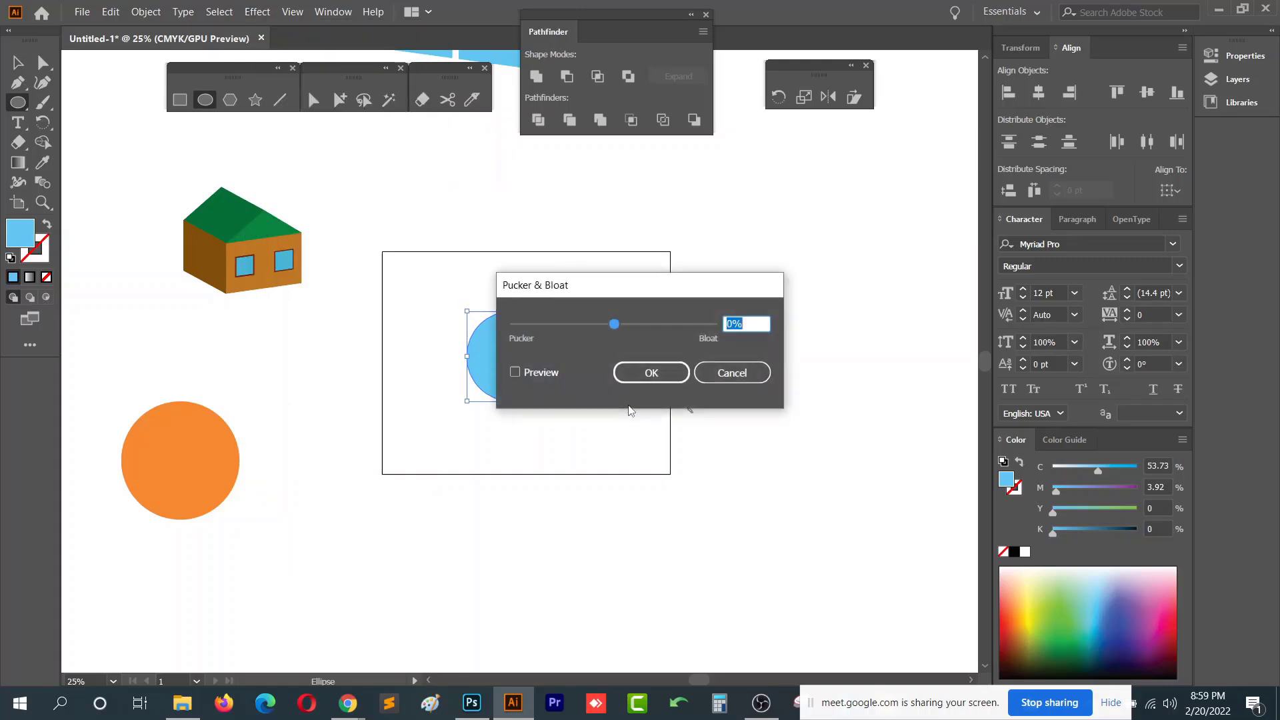
left_click(544, 378)
left_click_drag(600, 286, 863, 255)
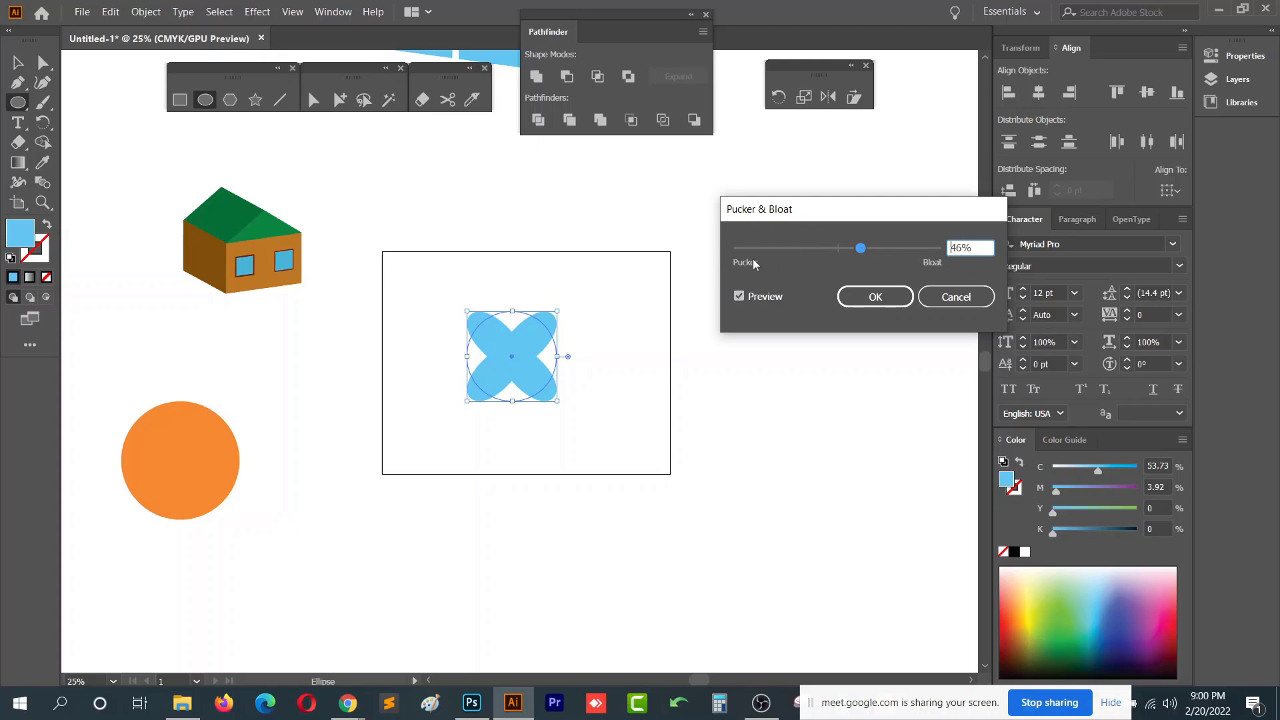
left_click_drag(869, 250, 925, 256)
left_click(838, 249)
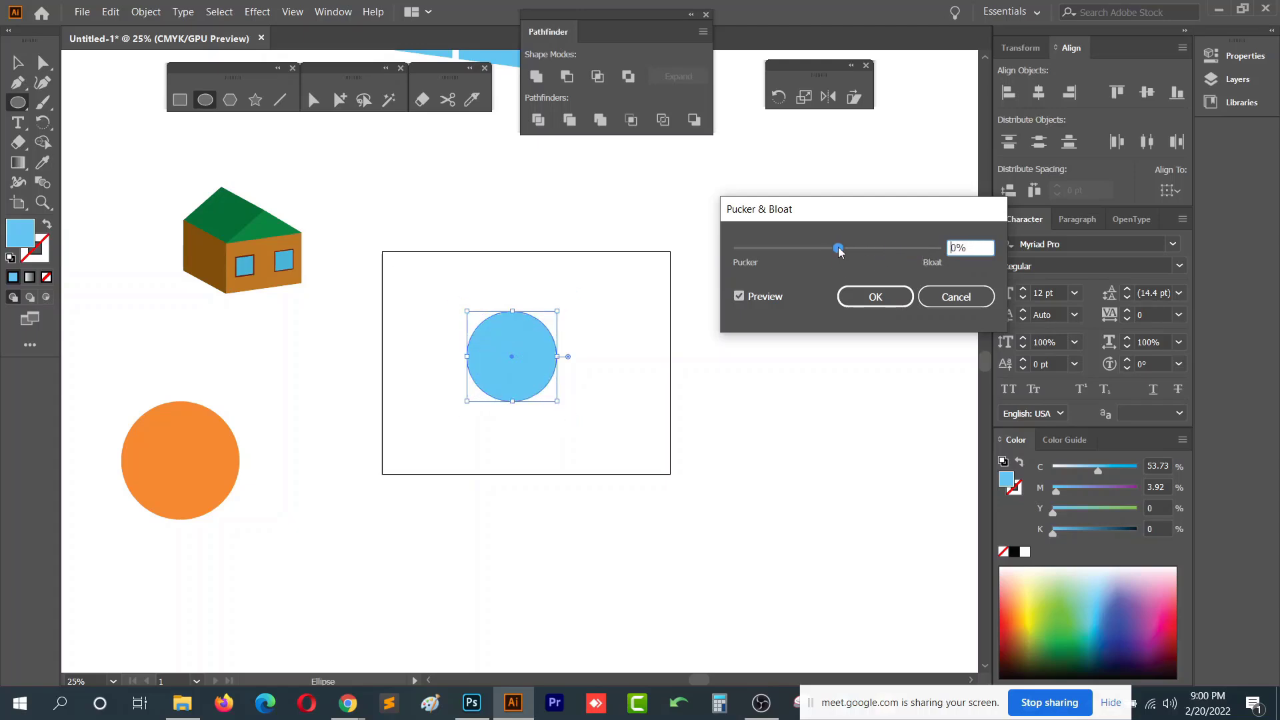
left_click_drag(838, 248, 731, 252)
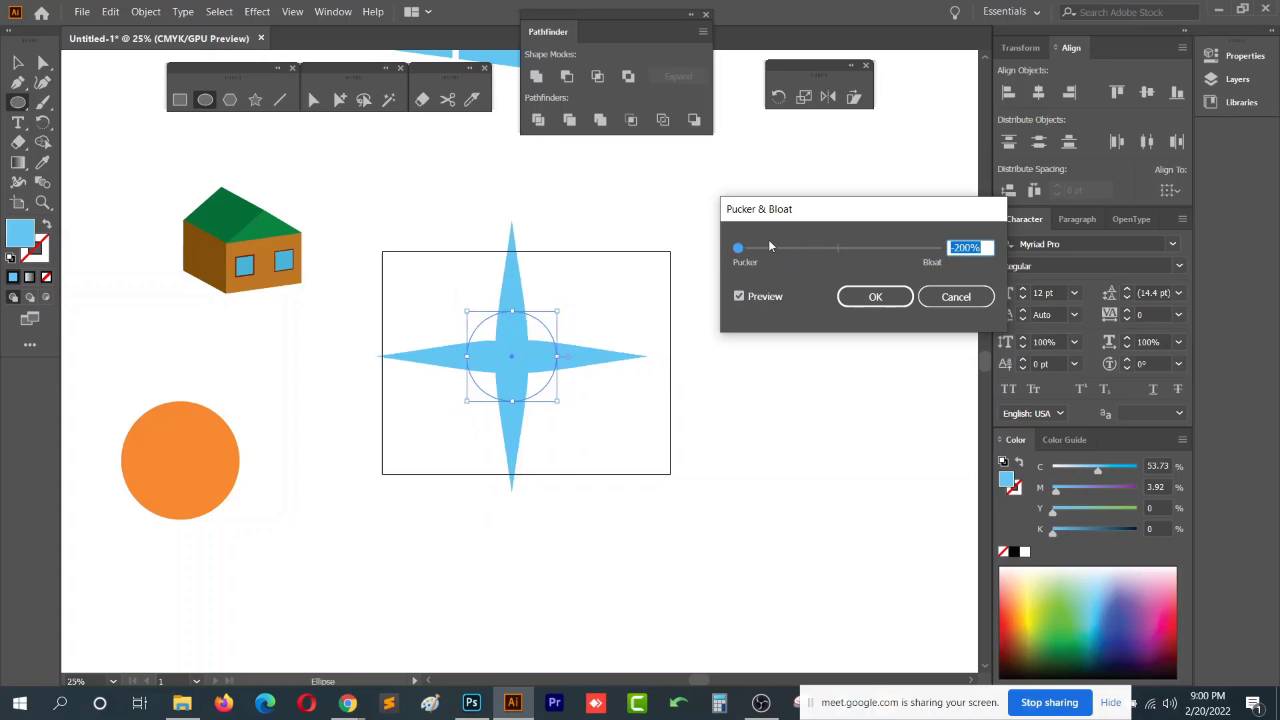
left_click(876, 297)
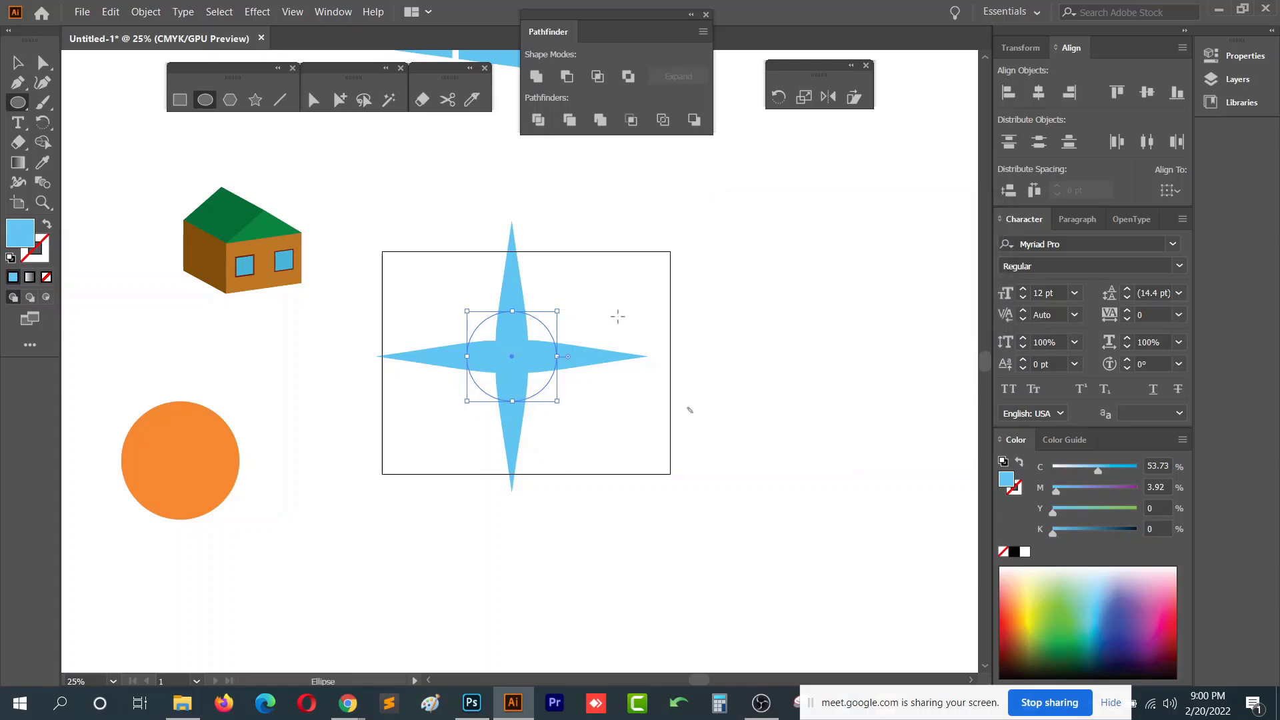
- Move the four-pointed star up and to the right, off the artboard
left_click(617, 317)
left_click(679, 380)
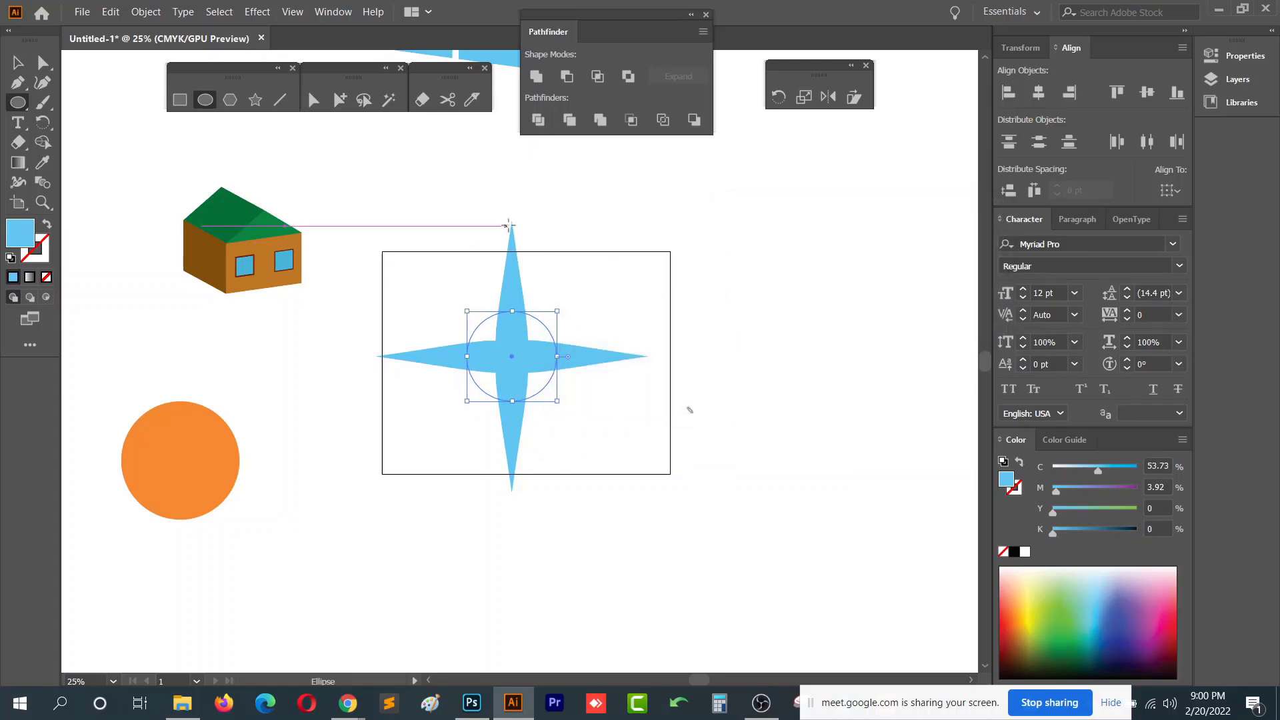
left_click(18, 62)
left_click(557, 257)
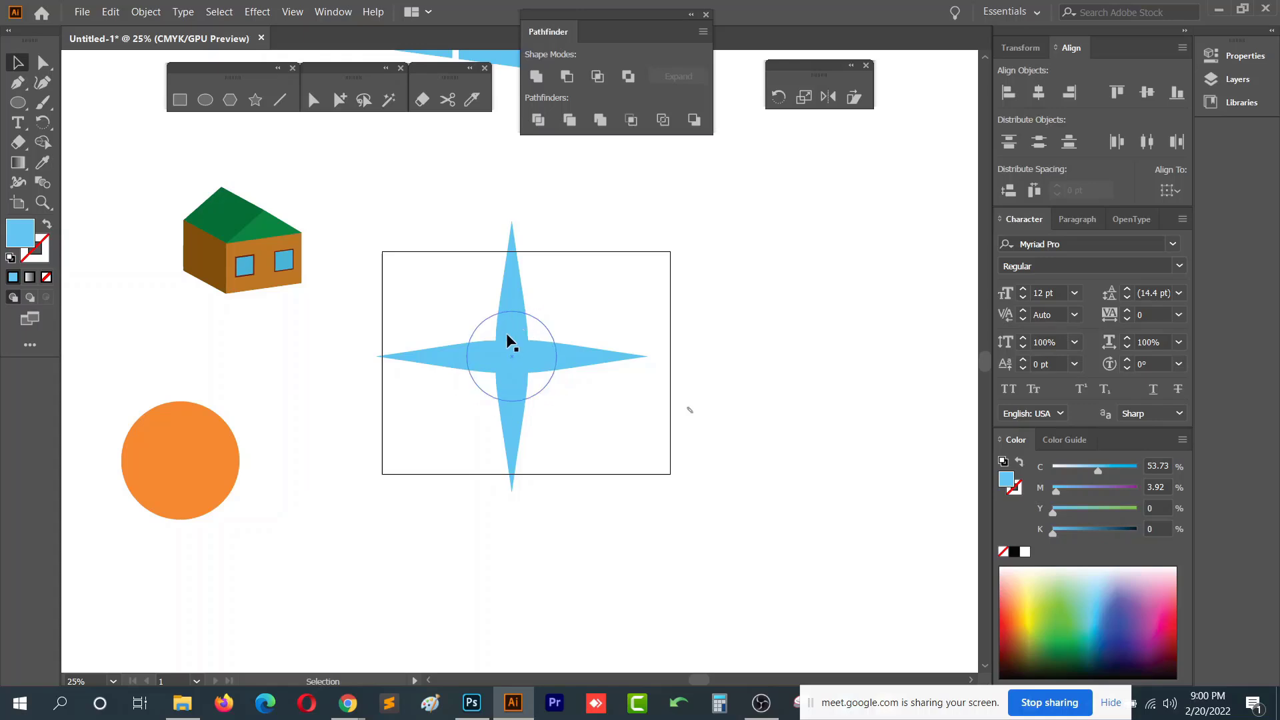
left_click(518, 358)
key("ctrl+minus")
left_click_drag(524, 369, 801, 166)
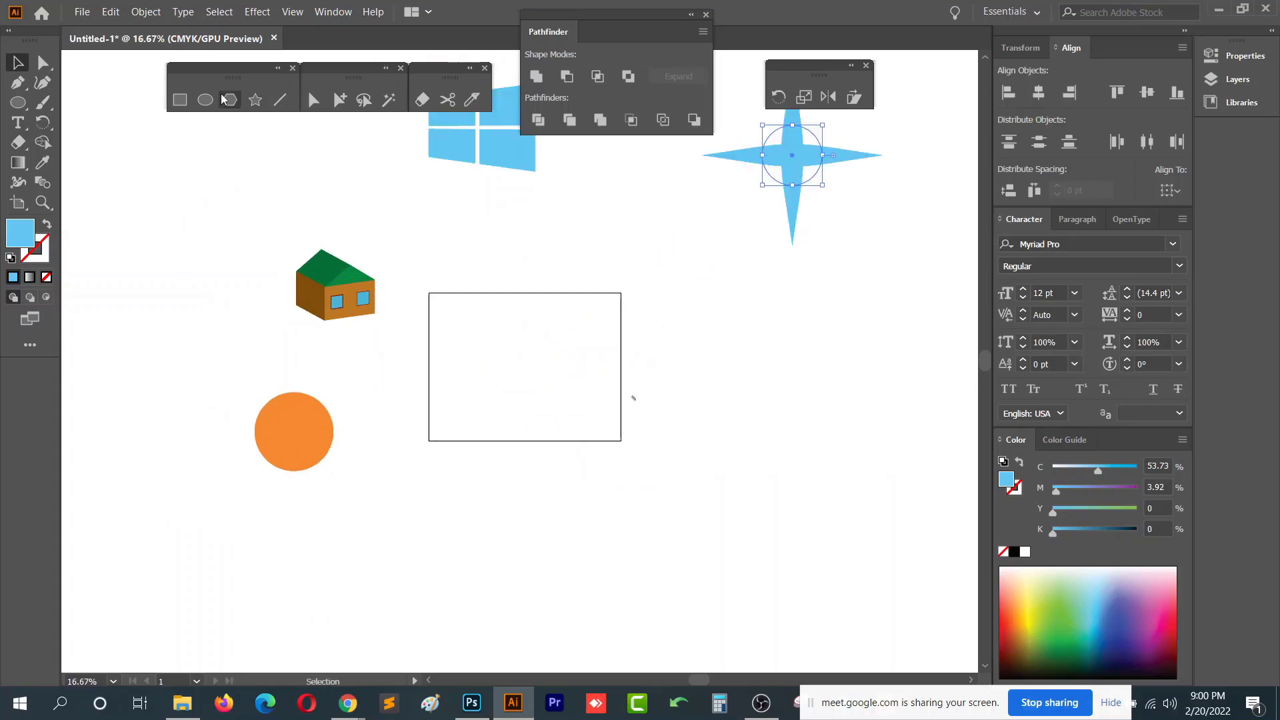
- Draw a blue rectangle inside the artboard with the Rectangle tool
left_click(180, 99)
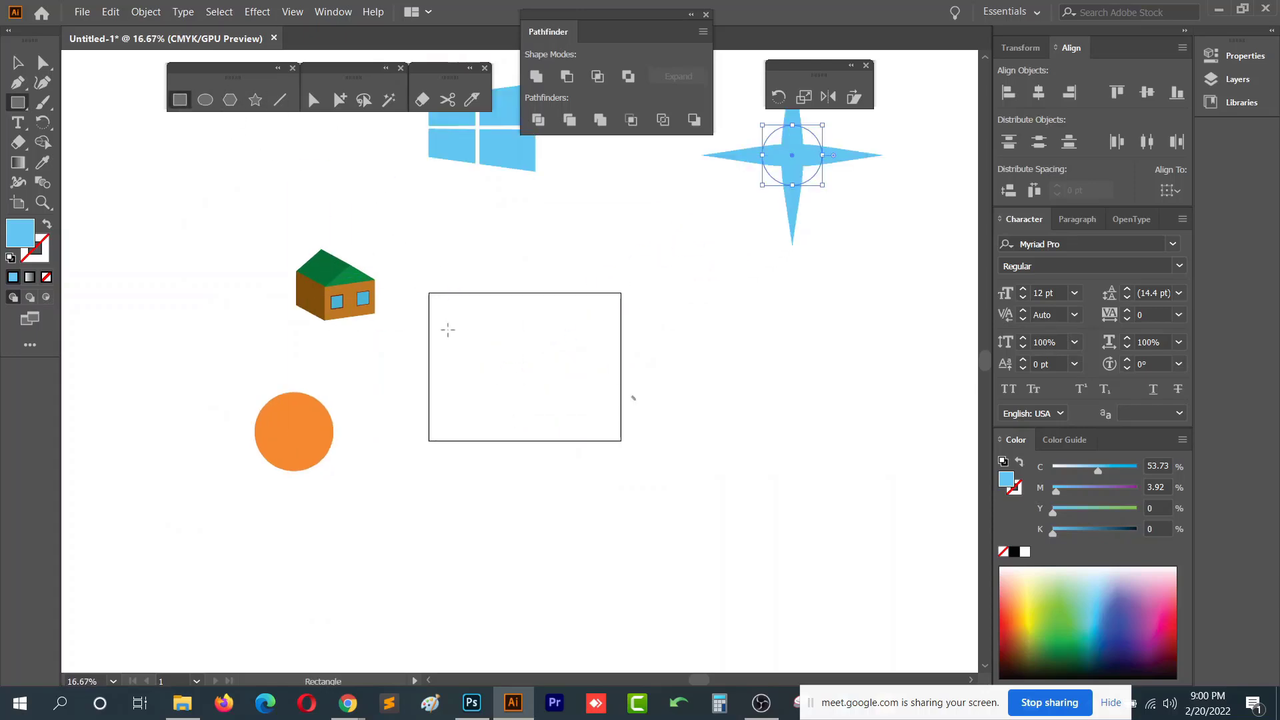
mouse_move(448, 330)
left_mouse_down()
mouse_move(585, 394)
mouse_move(445, 360)
left_mouse_up()
key("ctrl+plus")
key("ctrl+plus")
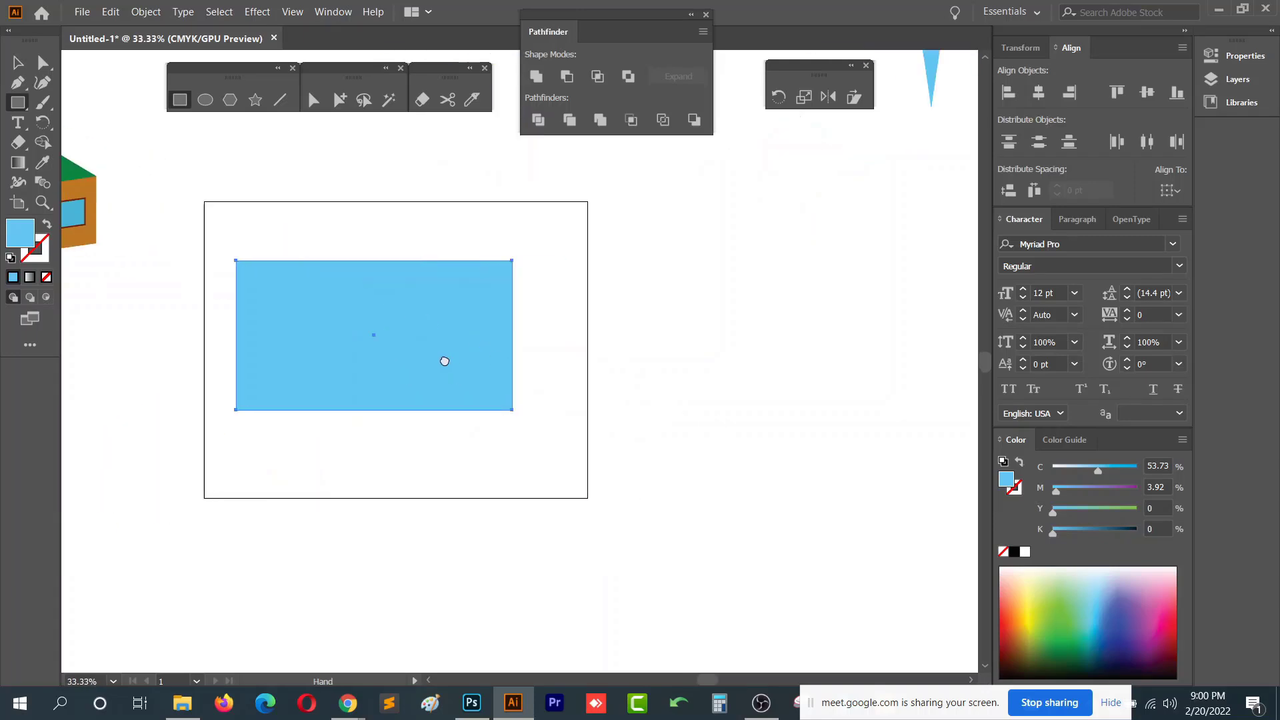
- Preview a Roughen effect on the rectangle at 9% size and 26 /in detail, then cancel it
left_click(258, 12)
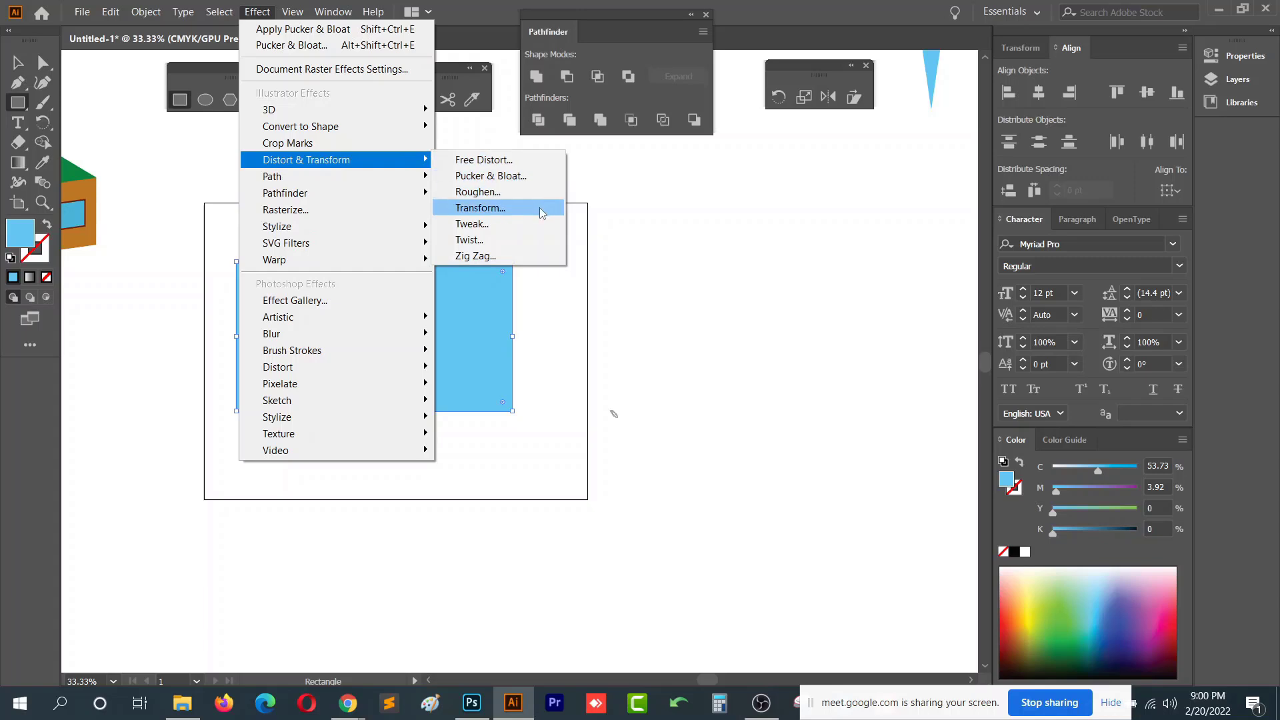
left_click(540, 192)
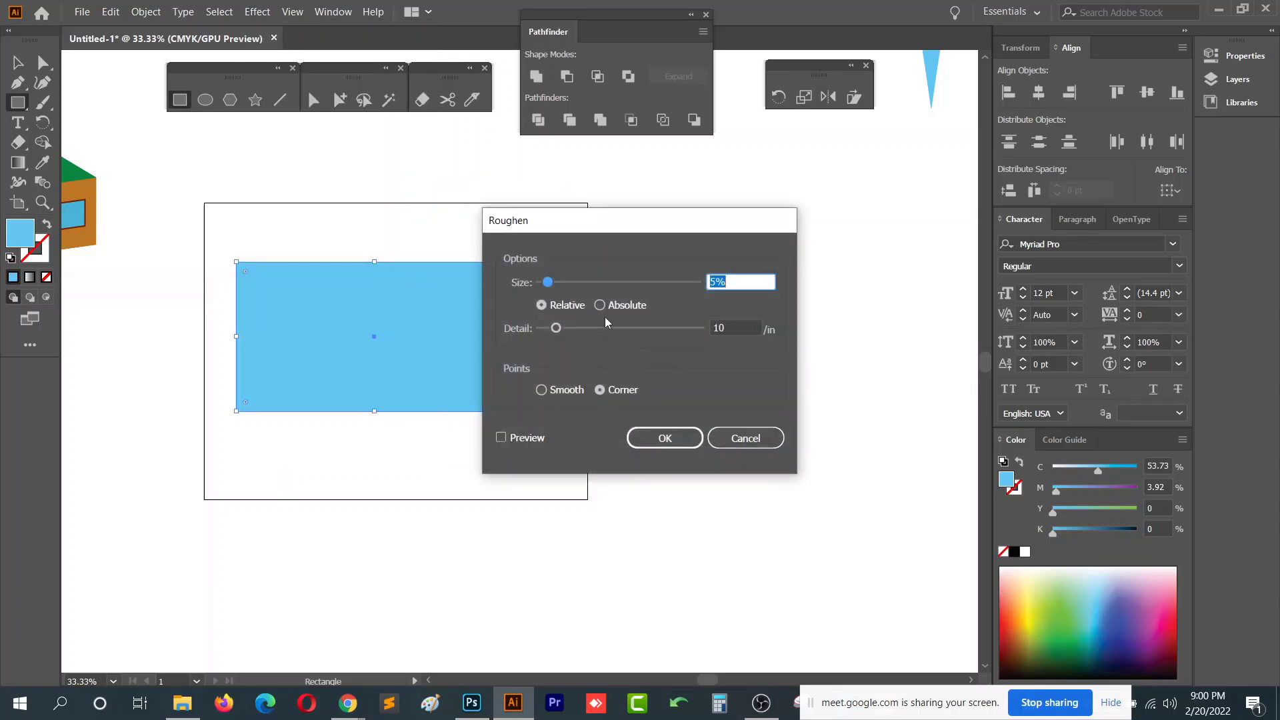
left_click_drag(660, 225, 889, 141)
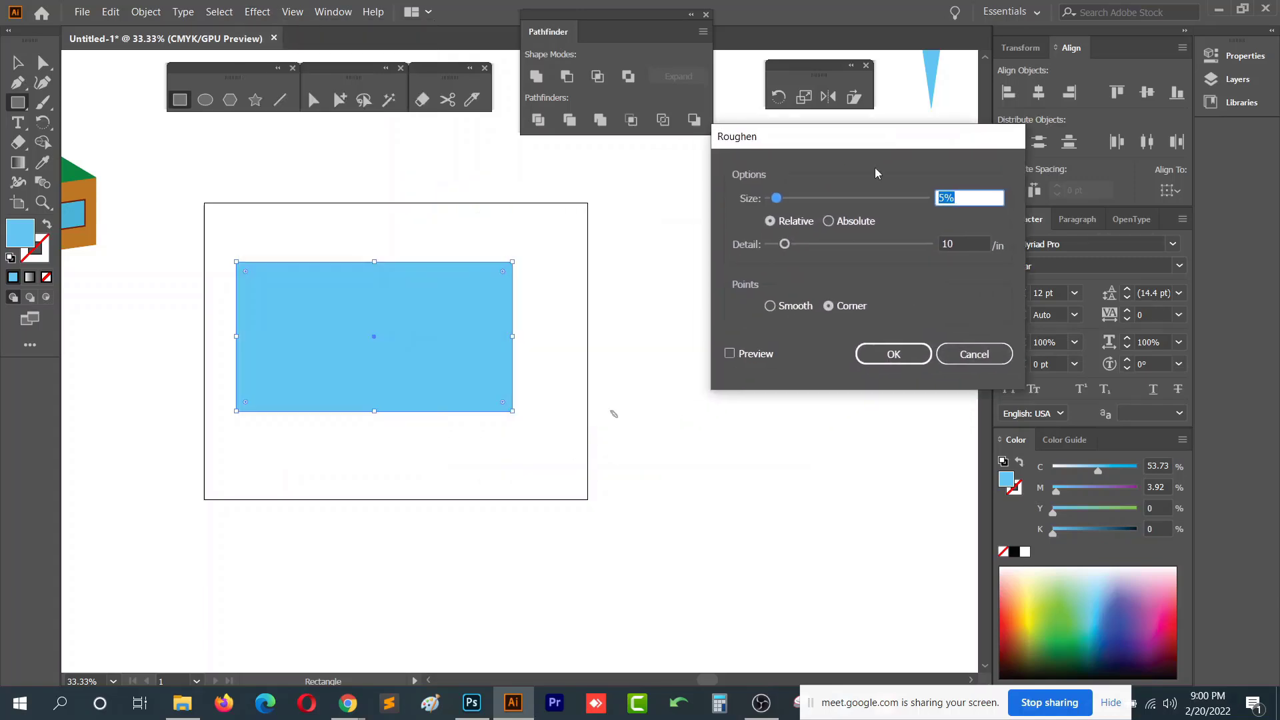
left_click(729, 353)
left_click_drag(776, 198, 784, 198)
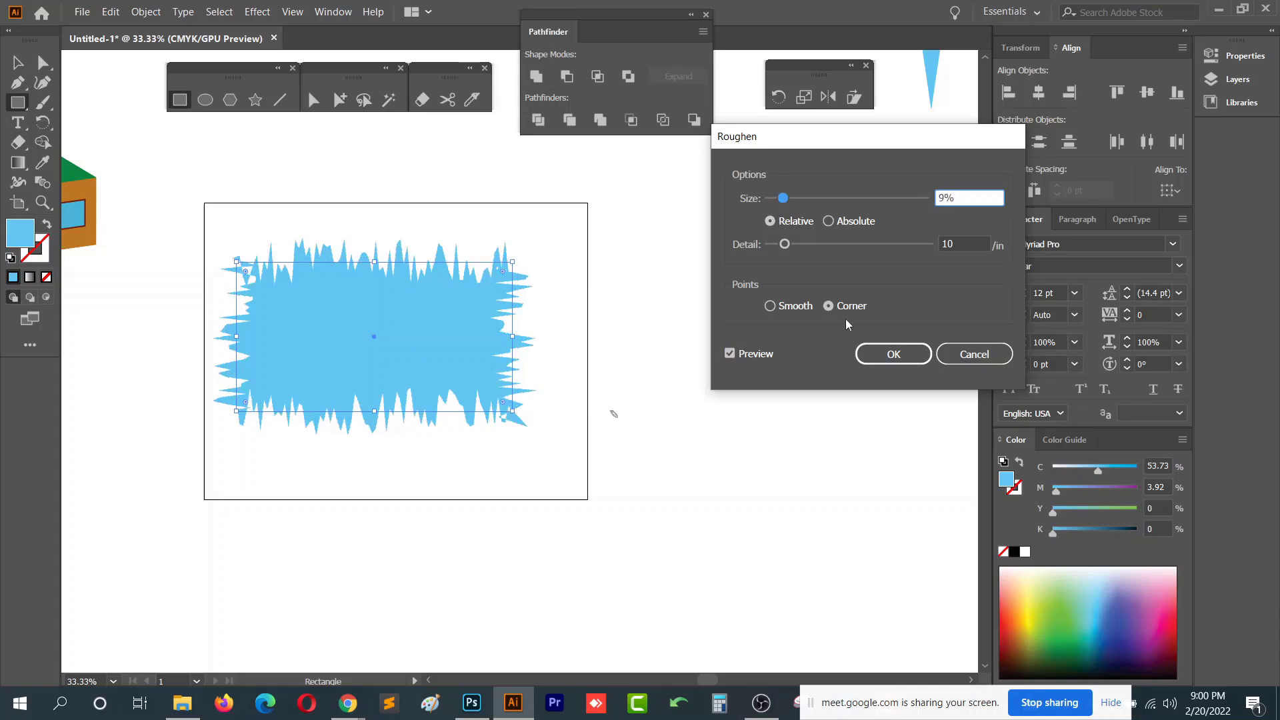
mouse_move(785, 244)
left_mouse_down()
mouse_move(827, 239)
mouse_move(810, 244)
left_mouse_up()
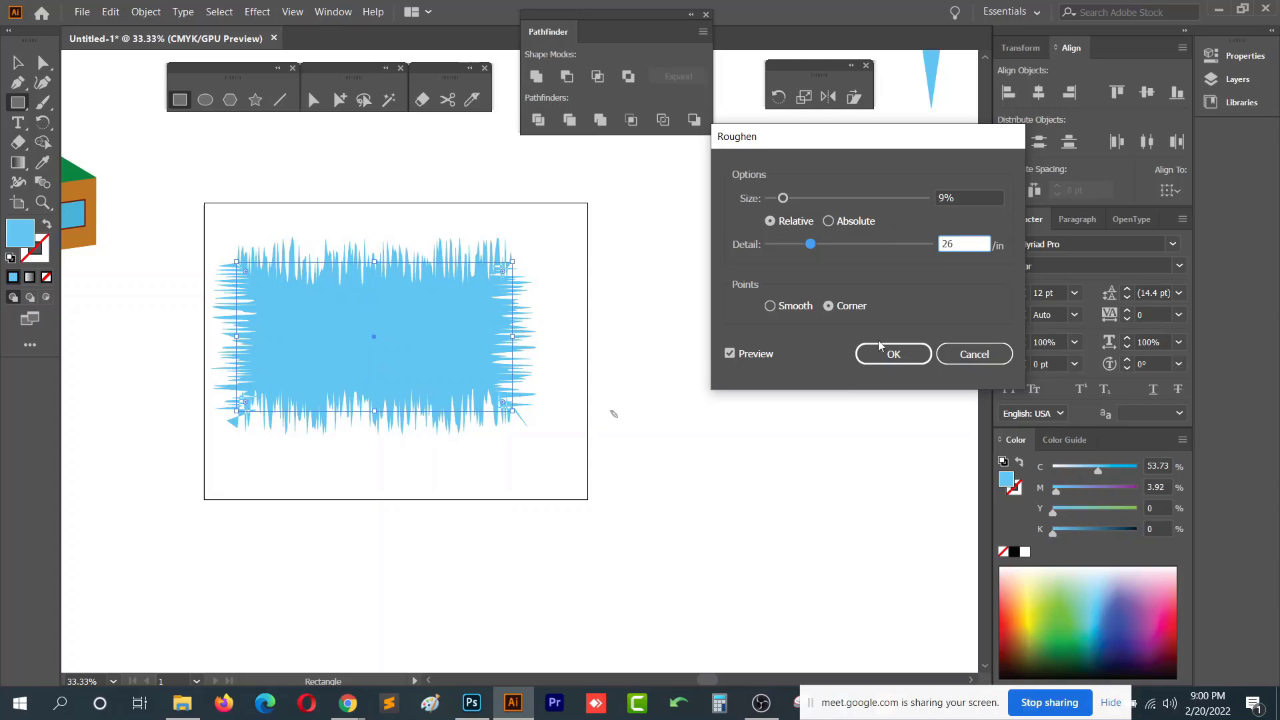
left_click(976, 354)
- Preview a Zig Zag effect on the rectangle at 67 pt size, then cancel it
left_click(258, 11)
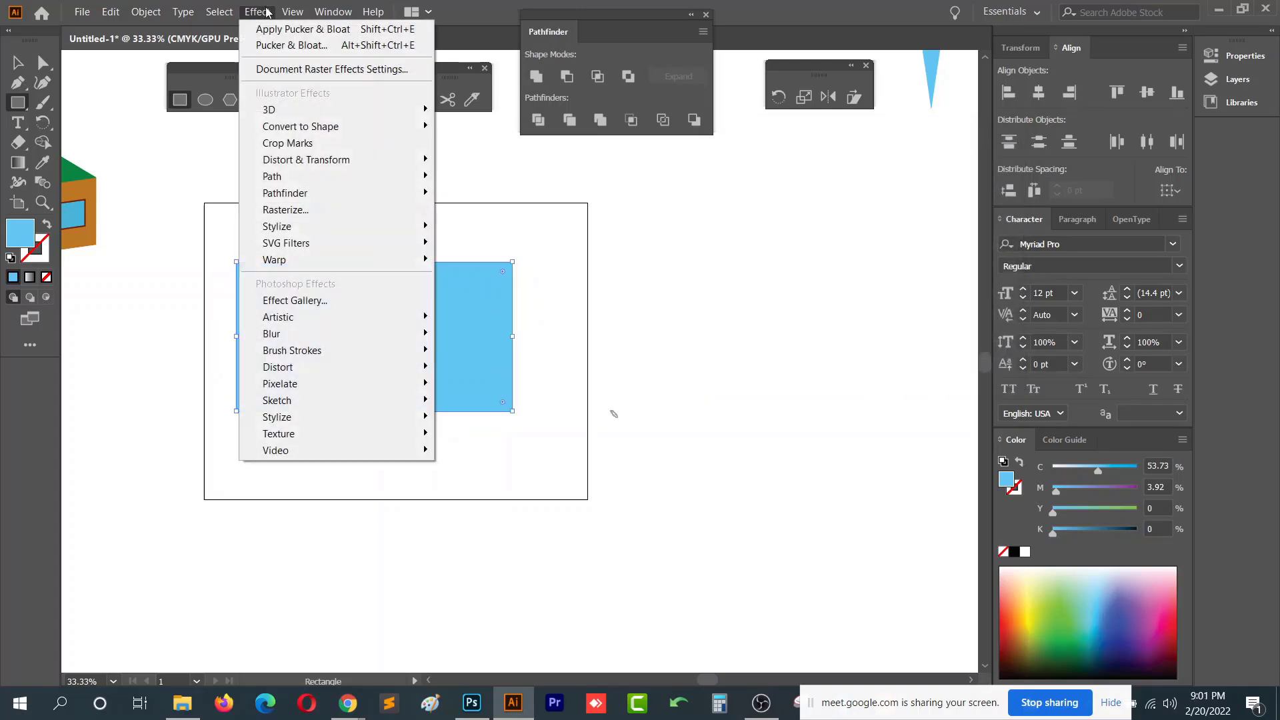
mouse_move(387, 160)
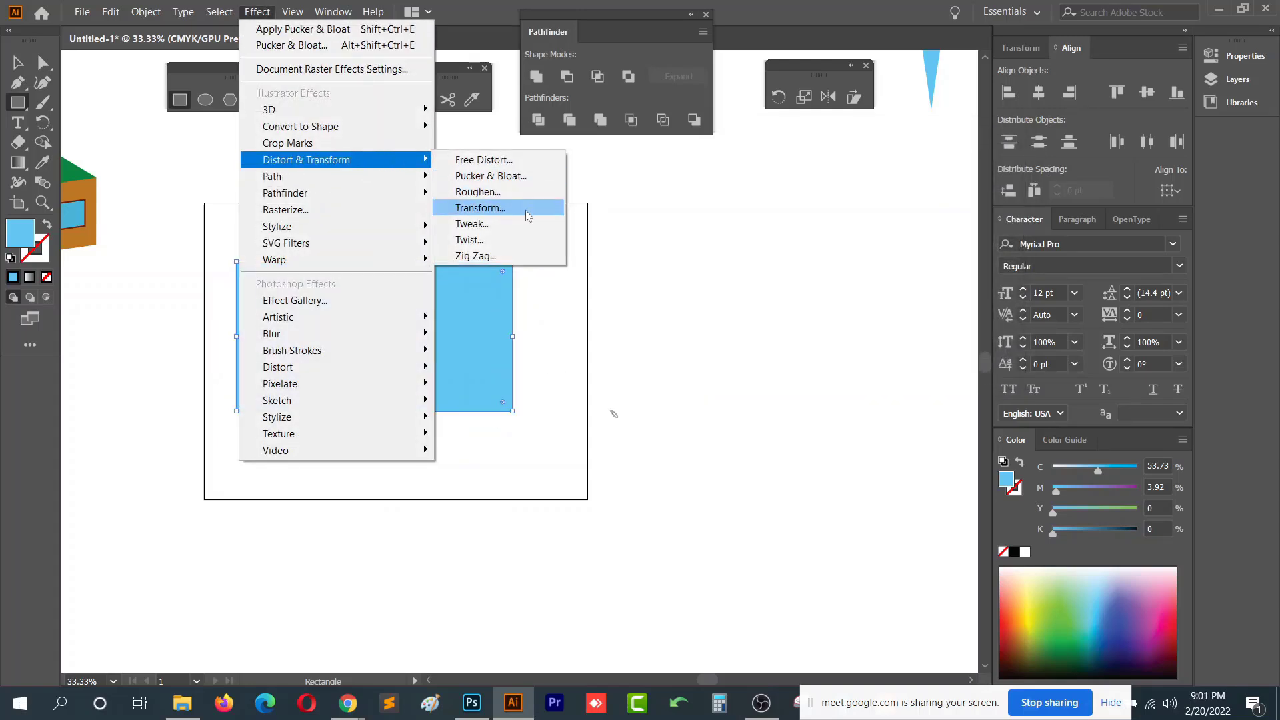
left_click(526, 252)
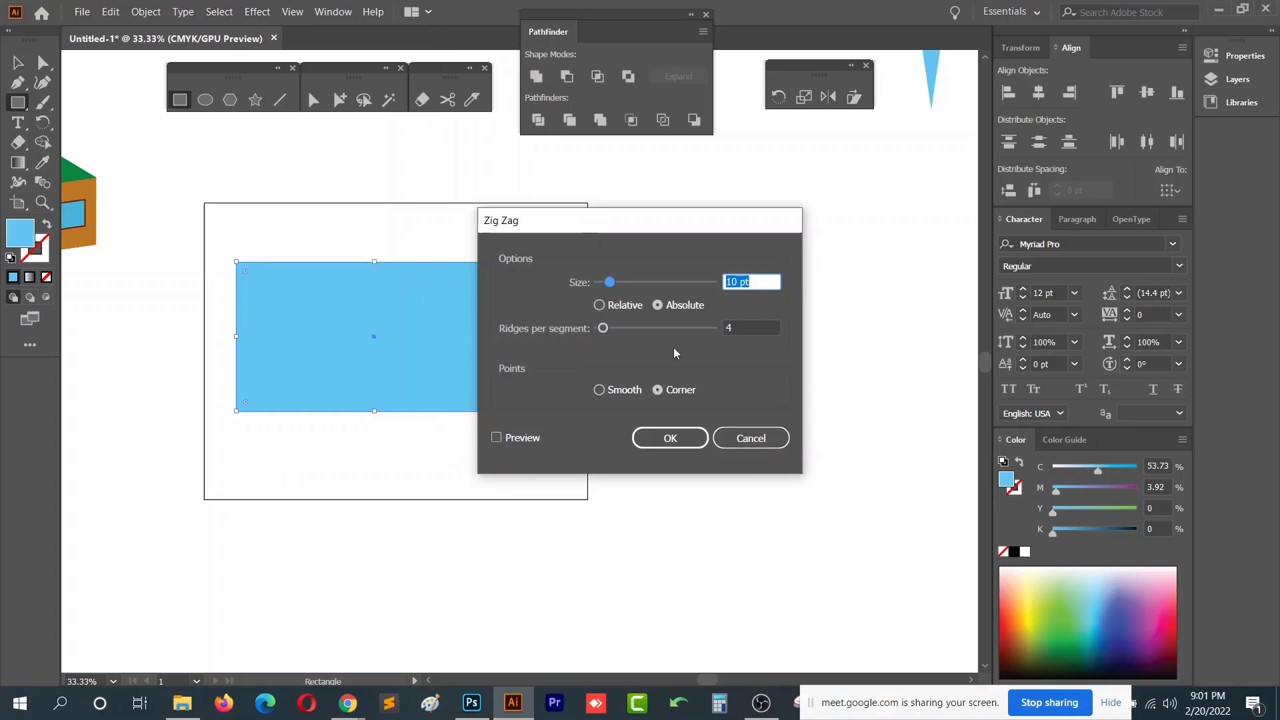
left_click(519, 440)
left_click_drag(611, 283, 672, 283)
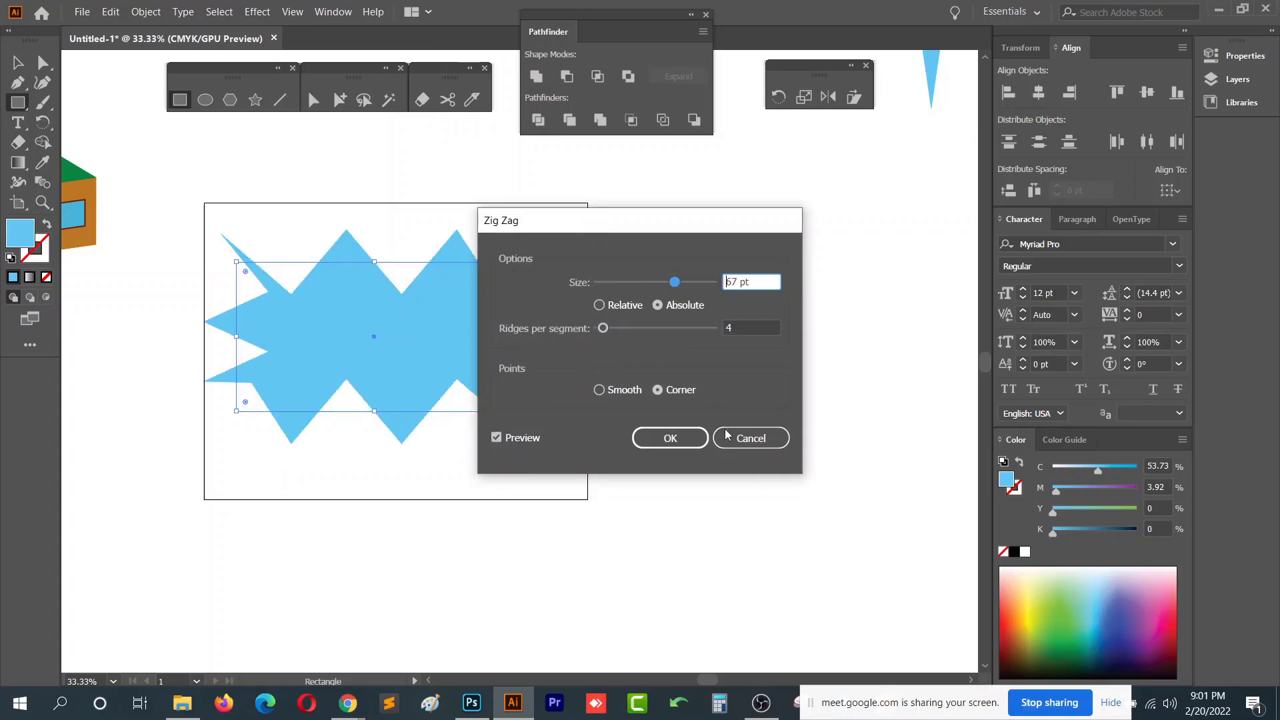
left_click(751, 439)
- Delete the rectangle and draw a small five-pointed star near the top of the artboard
key("v")
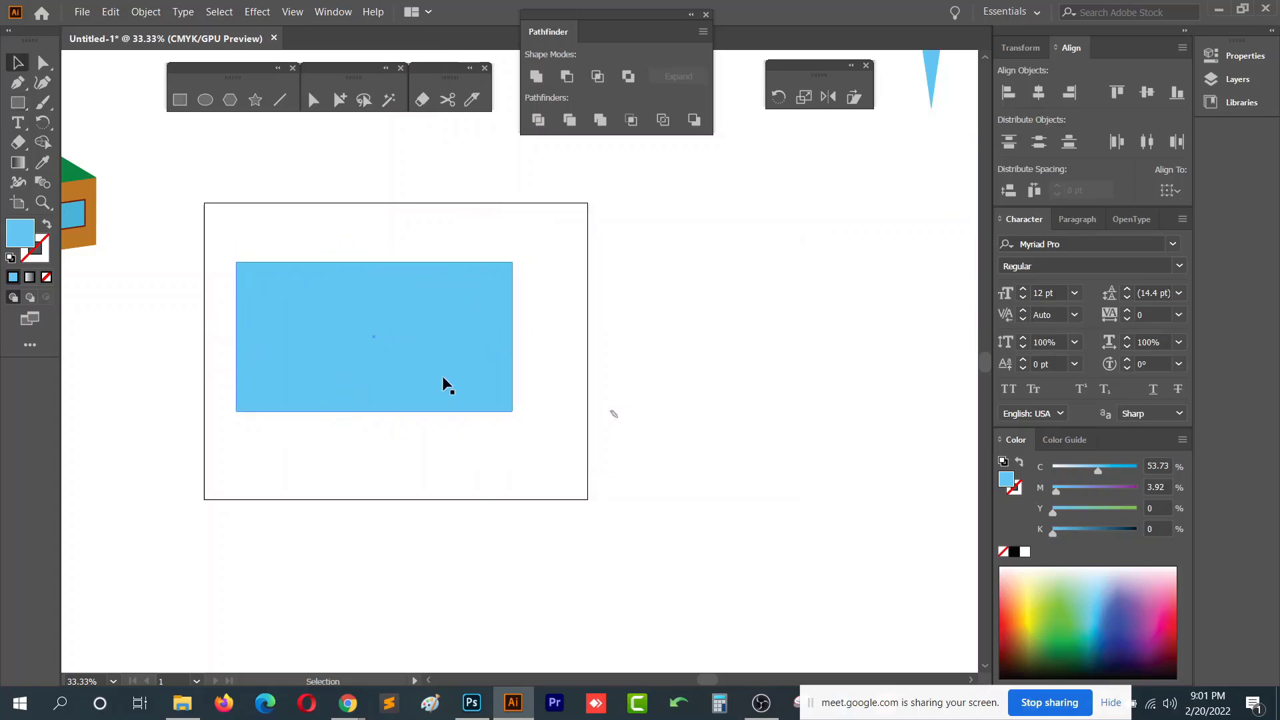
key("Delete")
key("space")
mouse_move(383, 263)
left_mouse_down()
mouse_move(474, 232)
mouse_move(457, 244)
mouse_move(466, 263)
mouse_move(458, 255)
left_mouse_up()
left_click(258, 104)
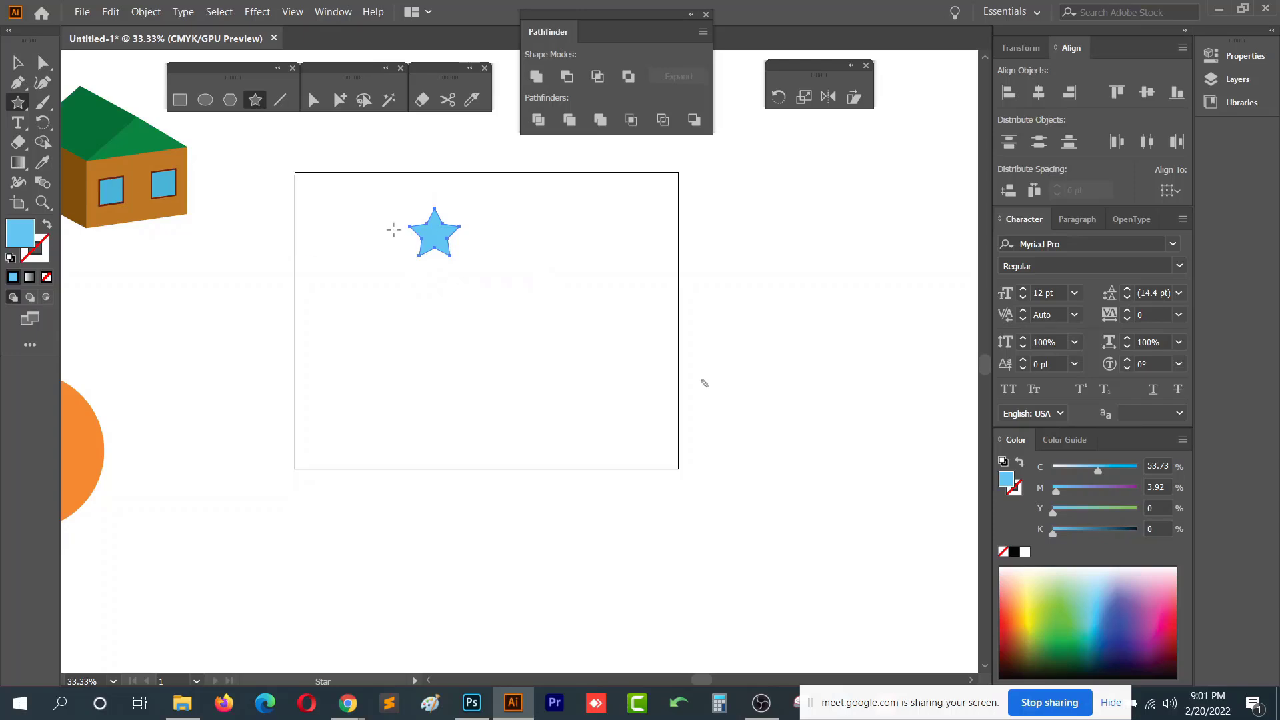
key("v")
scroll(476, 239, "up", 1)
- Open the Transform effect for the star with preview on and set horizontal and vertical scale to 80%
left_click(263, 14)
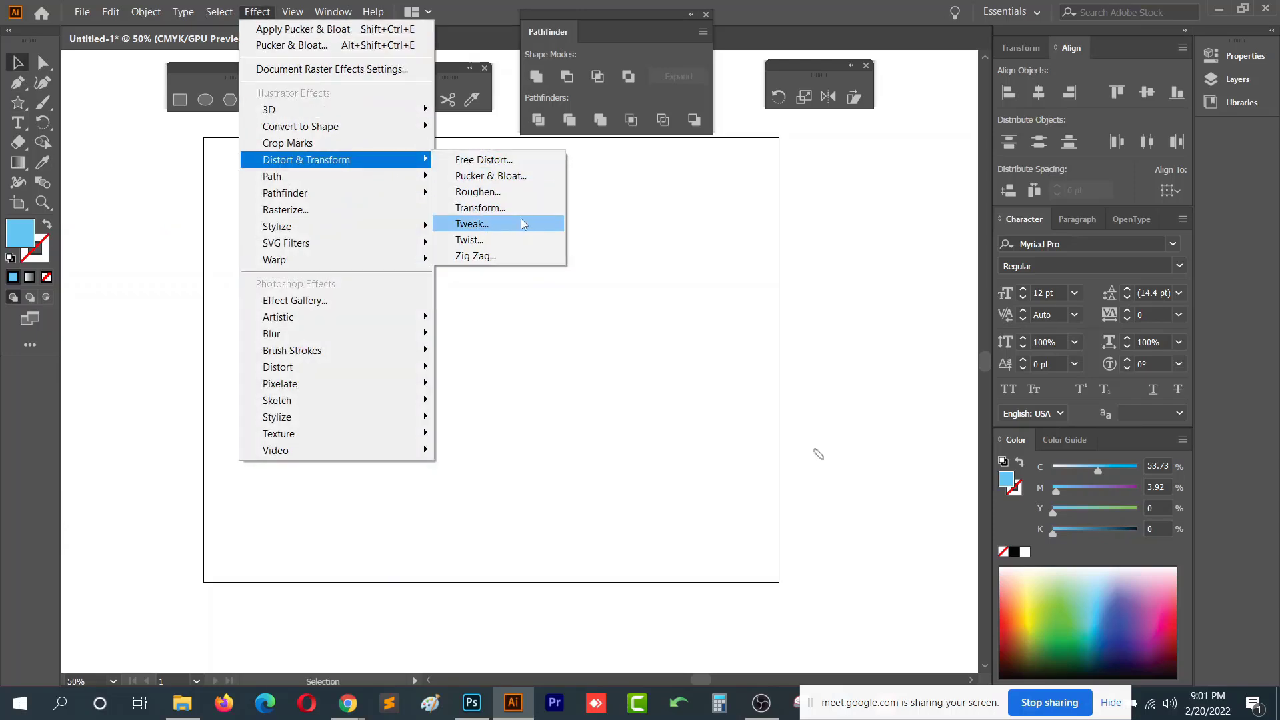
left_click(520, 209)
left_click_drag(625, 112, 922, 58)
left_click(785, 485)
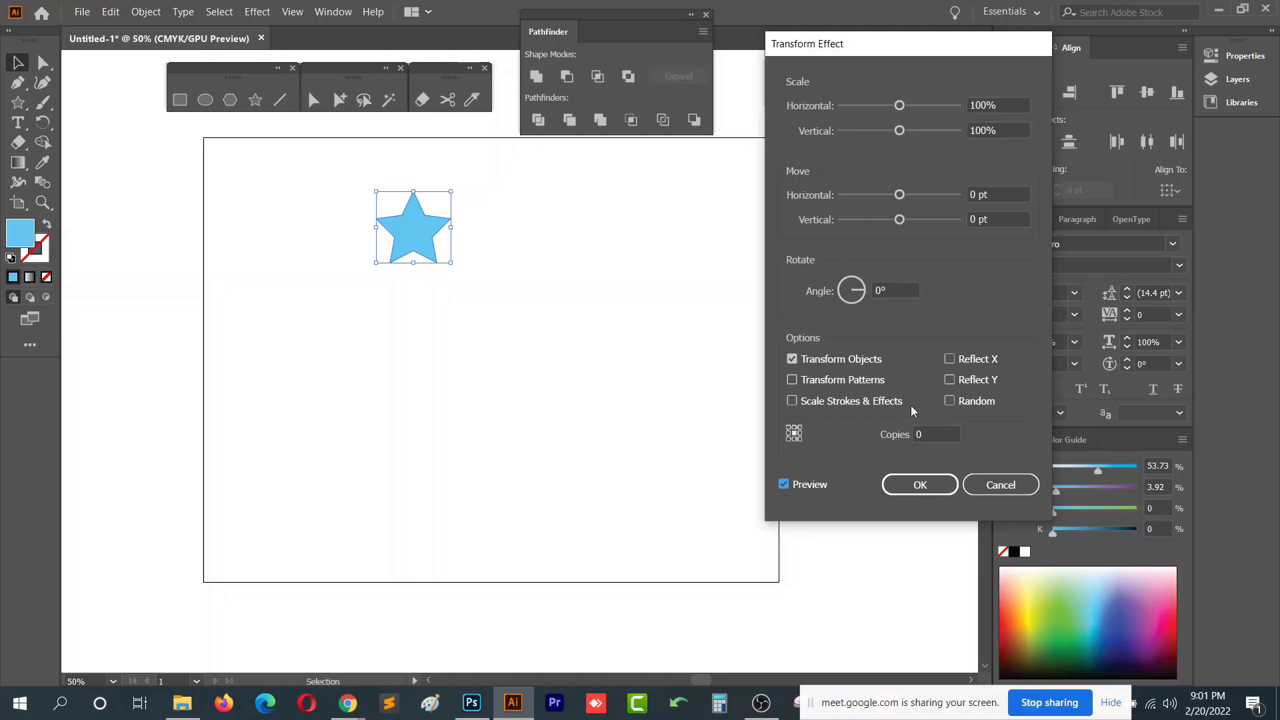
left_click(931, 439)
left_click(1017, 105)
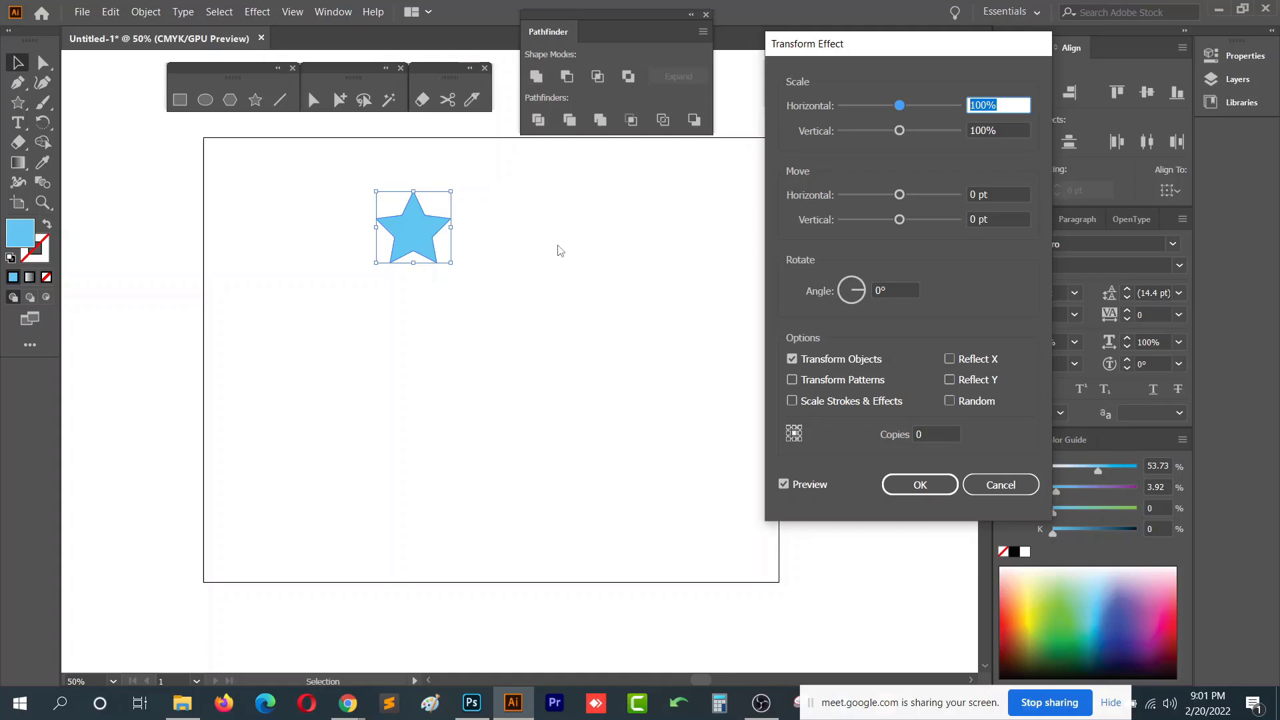
type("90")
key("Tab")
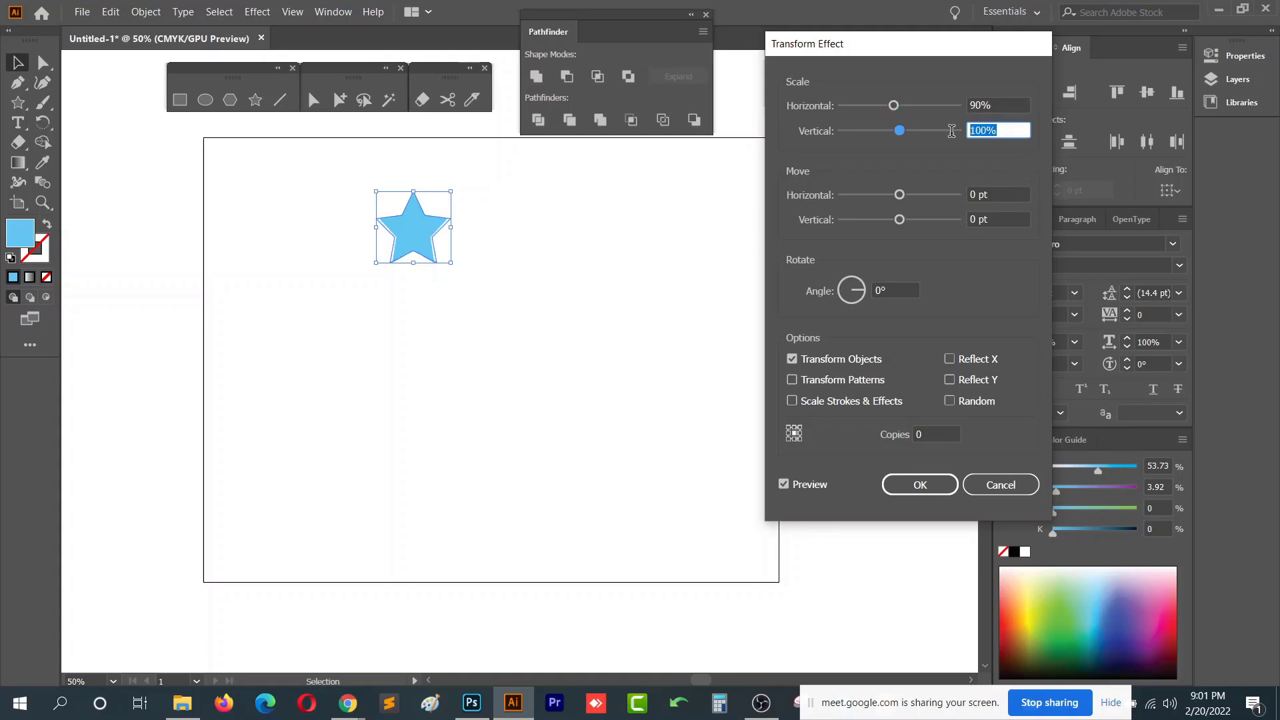
type("90")
key("shift+Tab")
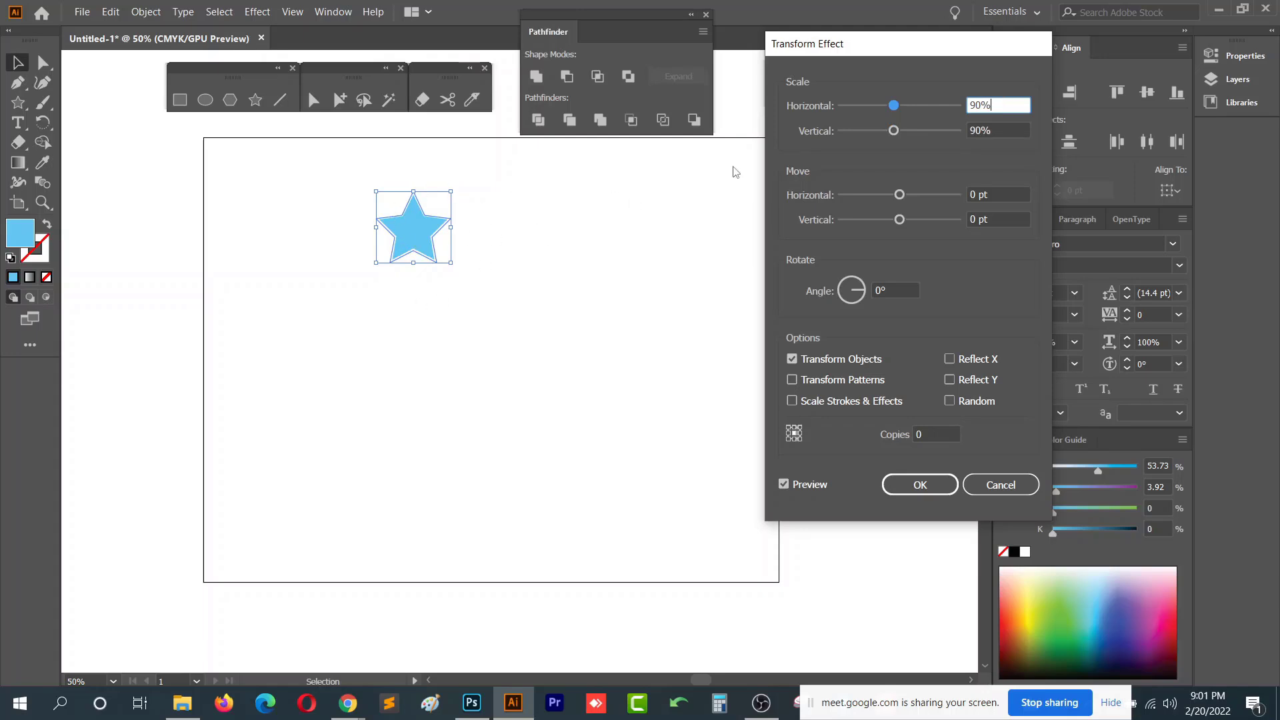
left_click_drag(997, 98, 941, 98)
type("80")
key("Tab")
type("80")
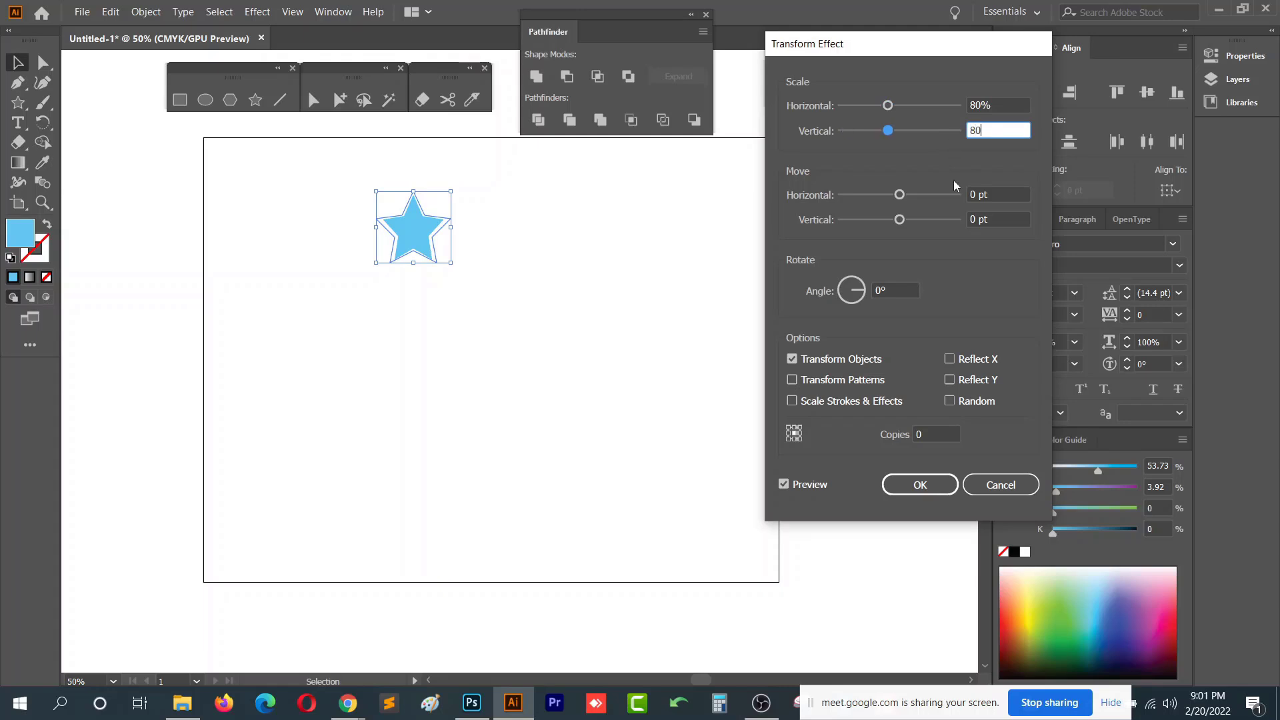
left_click(1006, 102)
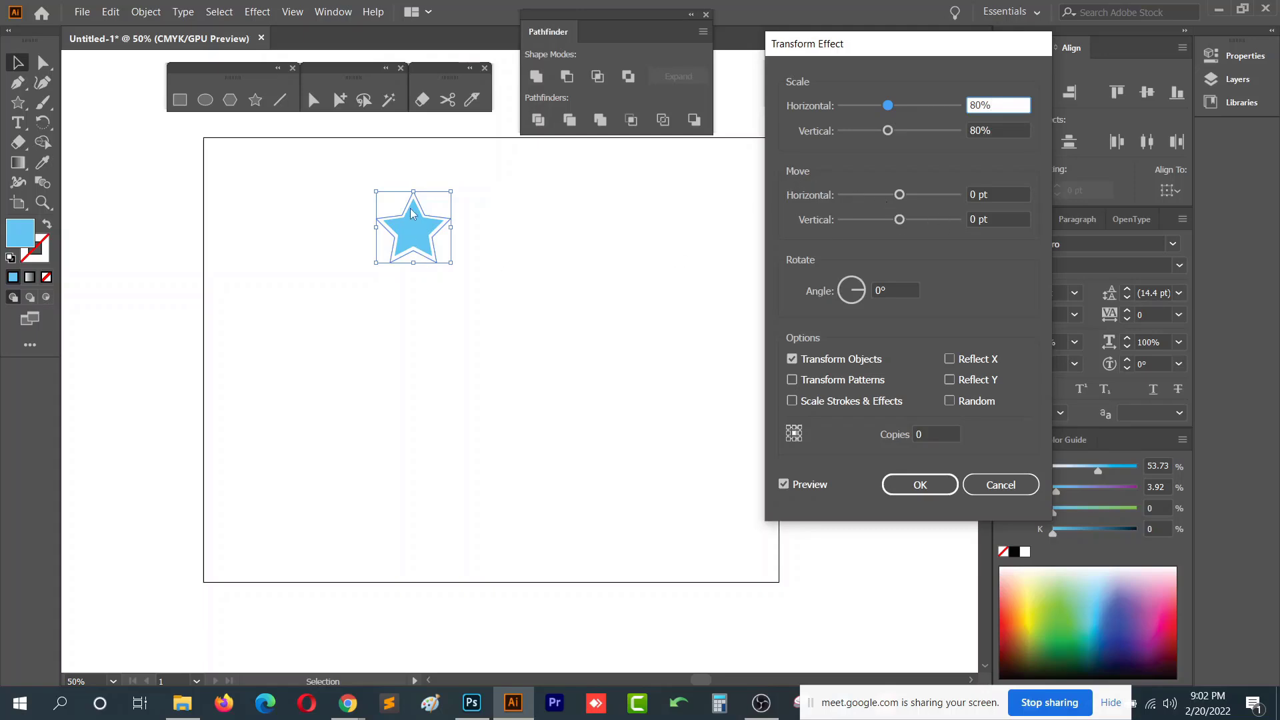
- Set the Transform effect's vertical move to 100 pt and its rotation angle to 11°
left_click(1000, 192)
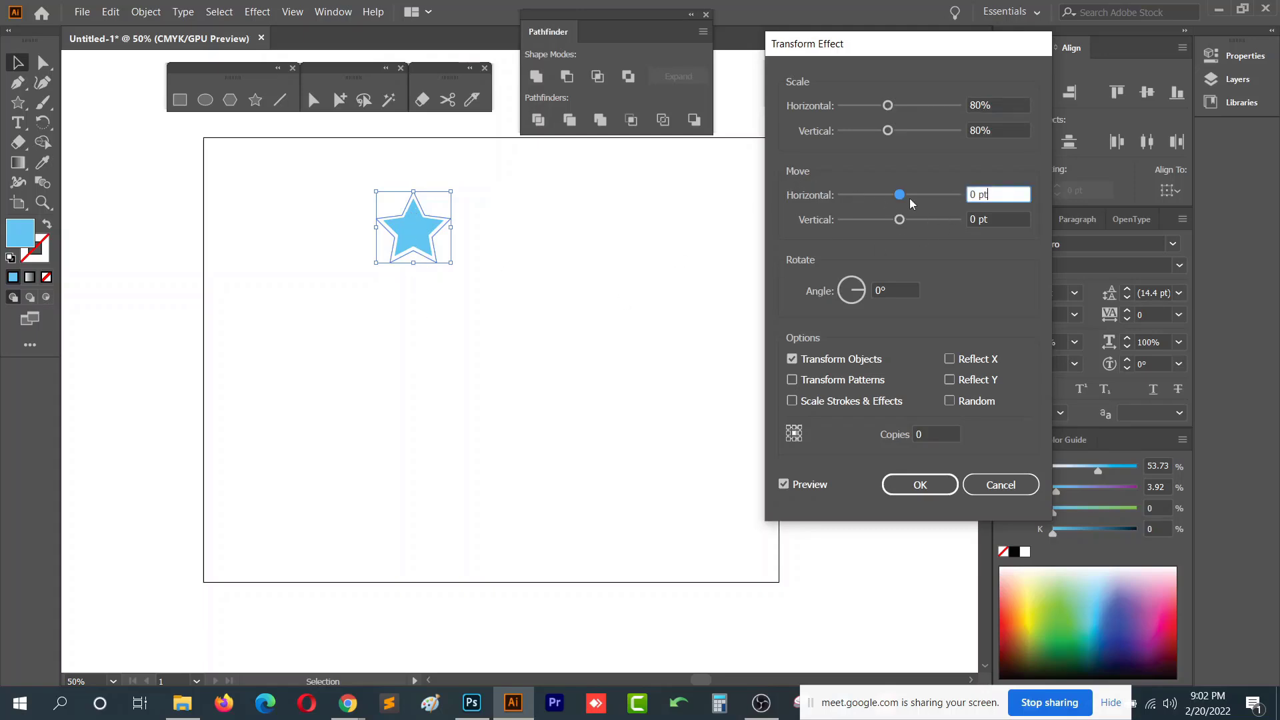
left_click_drag(904, 199, 999, 220)
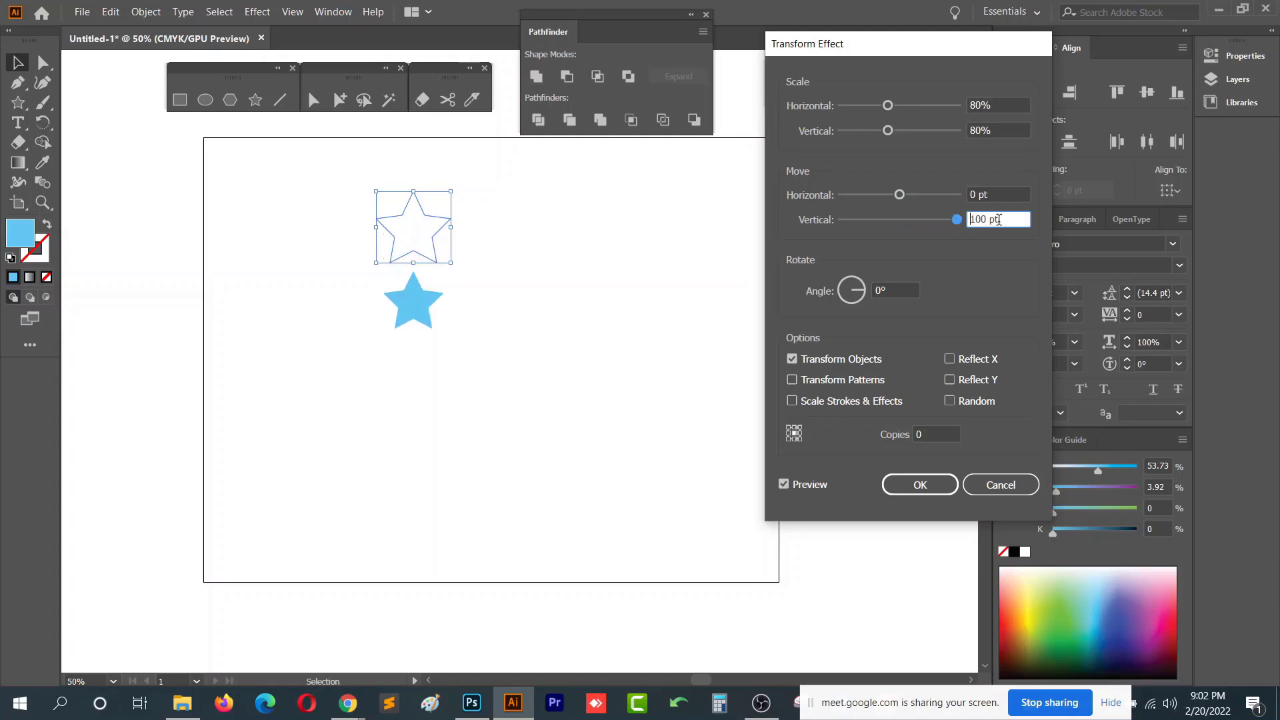
left_click(896, 285)
scroll(896, 286, "up", 4)
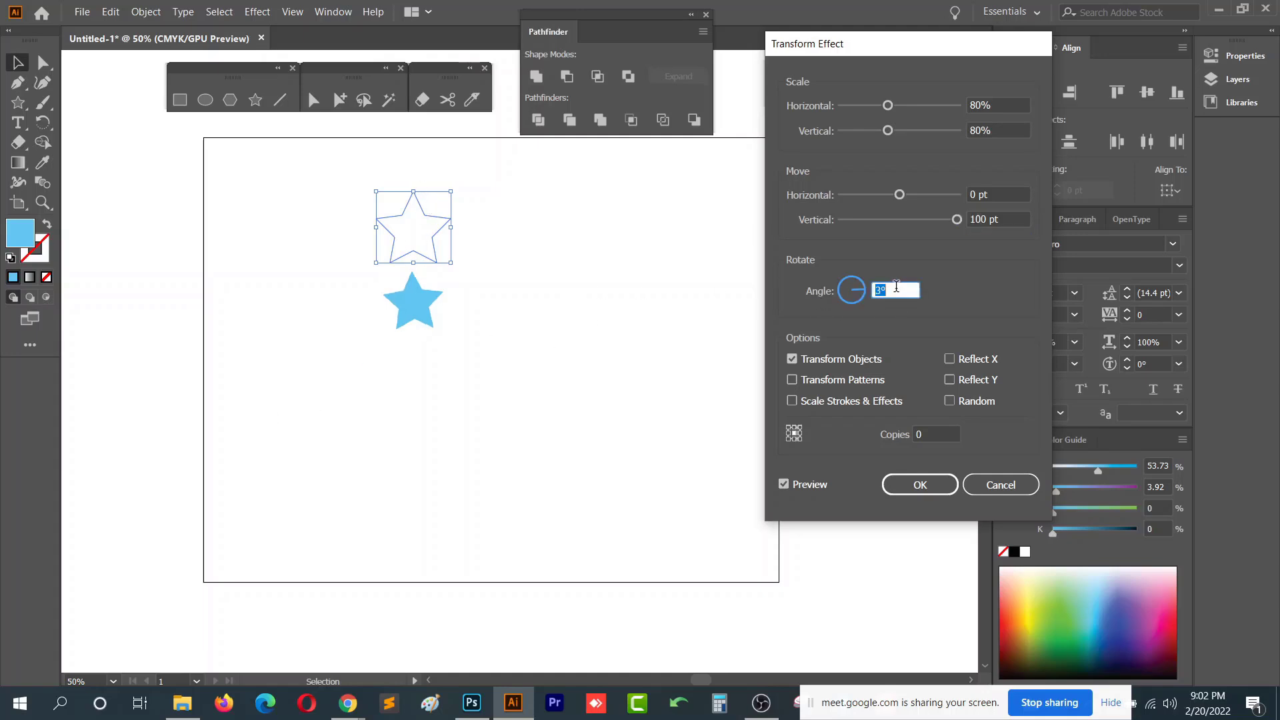
scroll(896, 287, "down", 1)
scroll(897, 286, "up", 2)
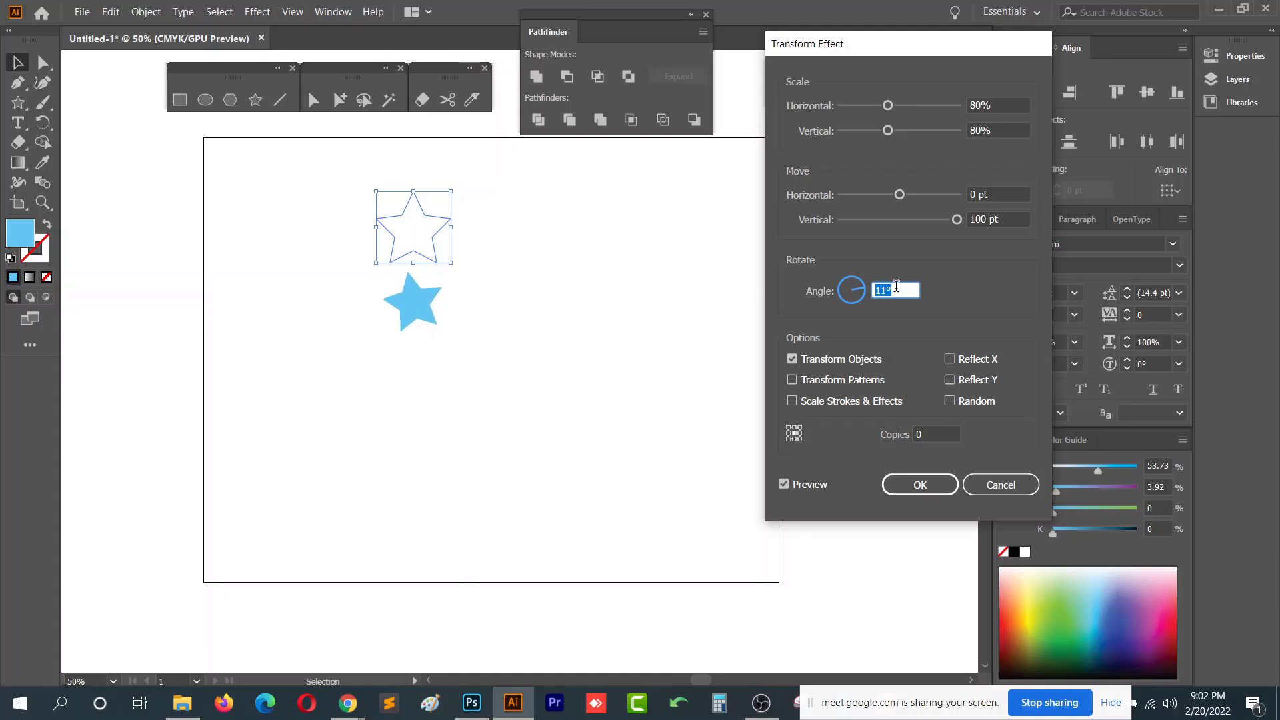
- Set the Transform effect's number of copies to 10
left_click(944, 434)
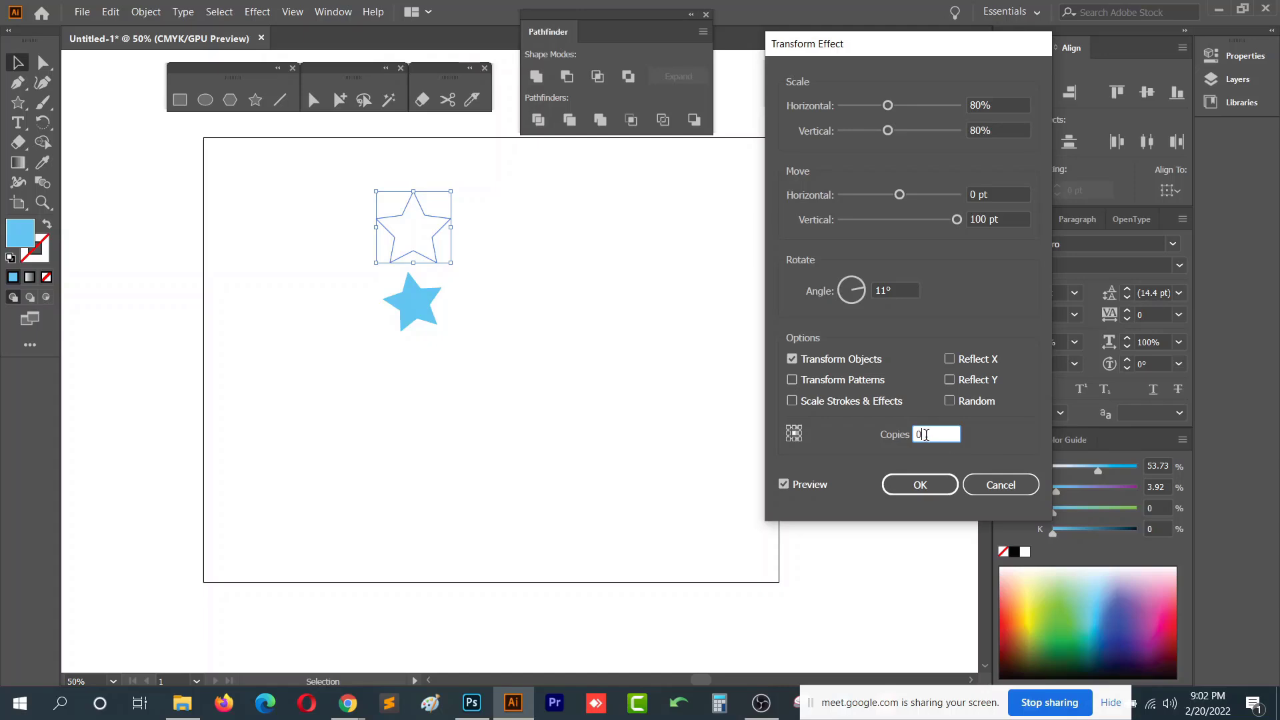
scroll(926, 435, "up", 10)
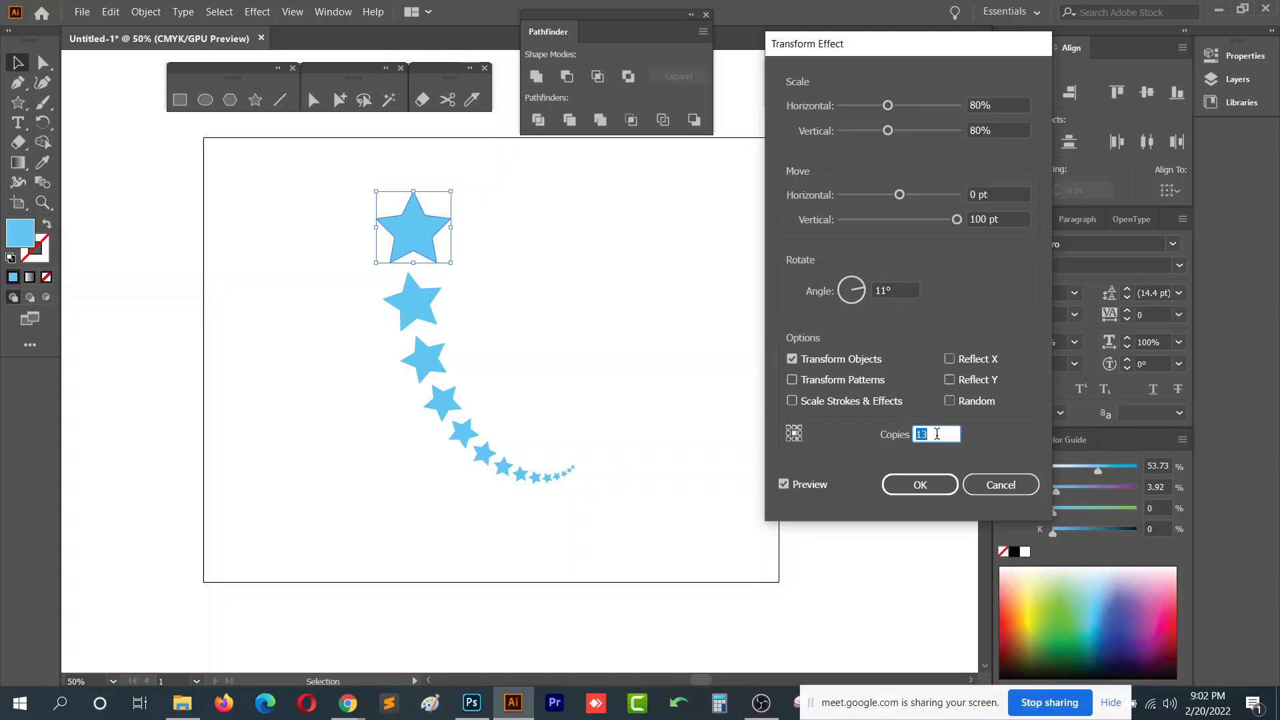
key("Down")
key("Down")
- Change the rotation angle to -8° and apply the Transform effect to create a curving star trail
left_click(904, 289)
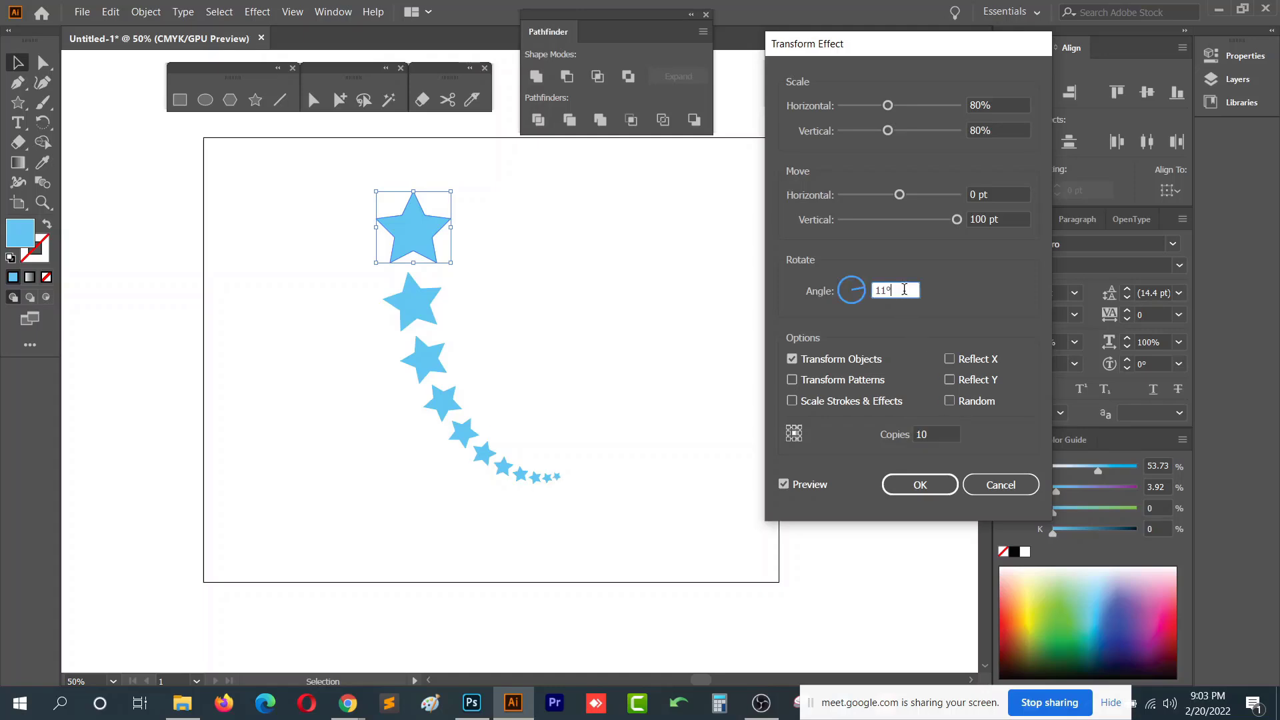
key("Up")
key("Up")
key("Up")
key("Up")
key("Up")
key("Up")
key("Up")
key("Up")
key("Up")
key("Up")
key("Up")
key("Up")
key("Up")
key("Up")
key("Up")
key("Up")
key("Up")
key("Up")
key("Up")
key("Up")
key("Up")
key("Up")
key("Up")
key("Up")
key("Up")
key("Up")
key("Up")
key("Up")
key("Up")
key("Up")
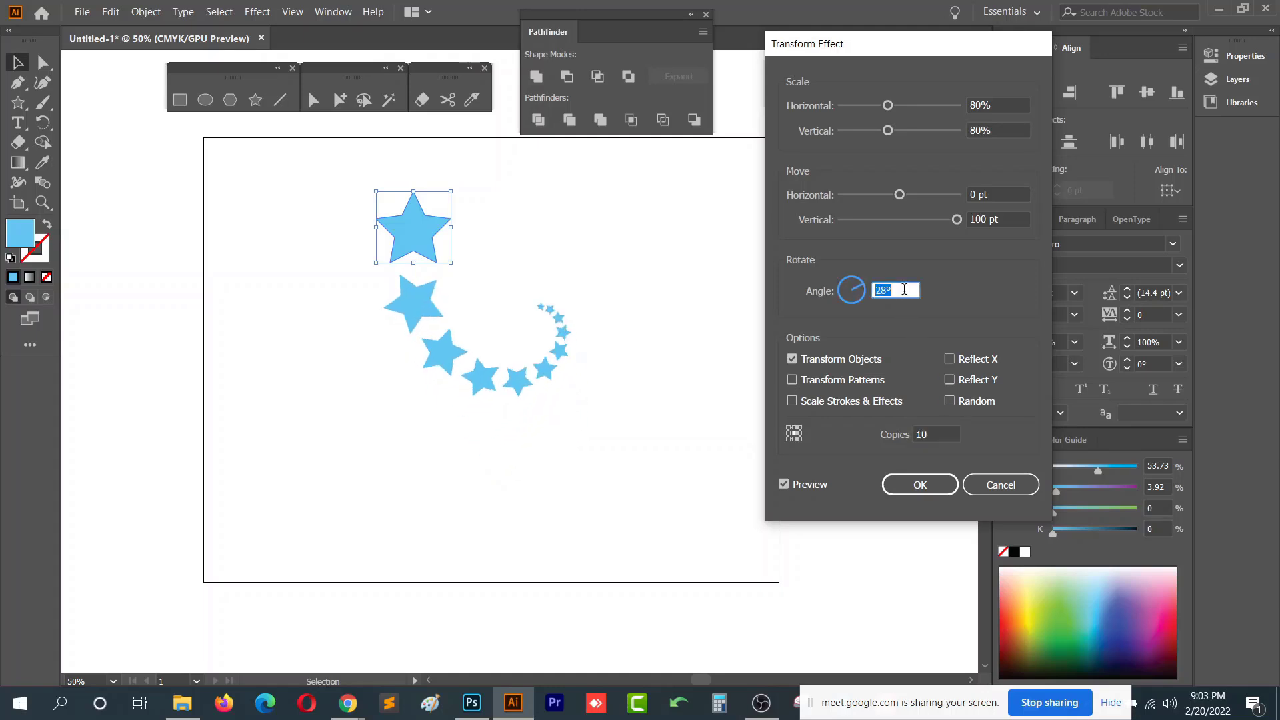
key("Down")
key("Down")
key("Down")
key("Down")
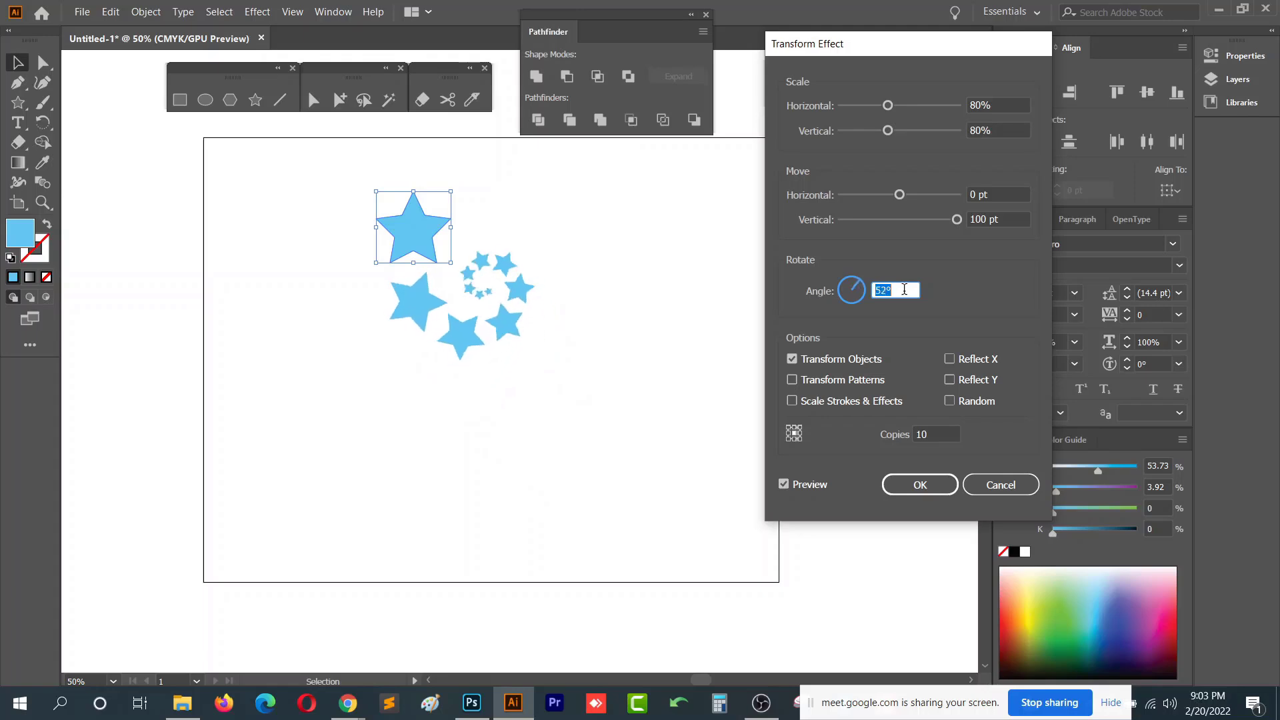
key("Down")
key("Down")
key("Down")
key("Down")
key("Down")
key("Down")
key("Down")
key("Down")
key("Down")
key("Down")
key("Down")
key("Down")
key("Down")
key("Down")
key("Down")
key("Down")
key("Down")
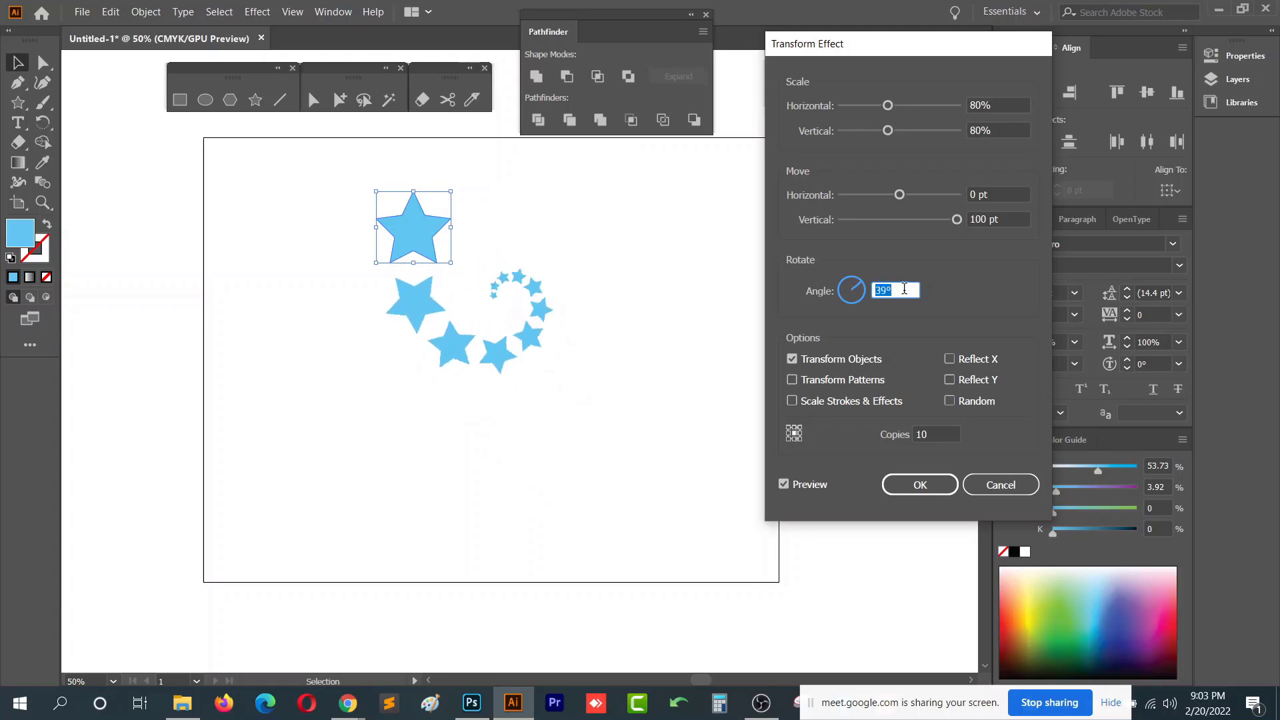
key("Down")
key("Down")
key("Down")
key("Down")
key("Down")
key("Down")
key("Down")
key("Down")
key("Down")
key("Down")
key("Down")
key("Down")
key("Down")
key("Down")
key("Down")
key("Down")
key("Down")
key("Down")
key("Down")
key("Down")
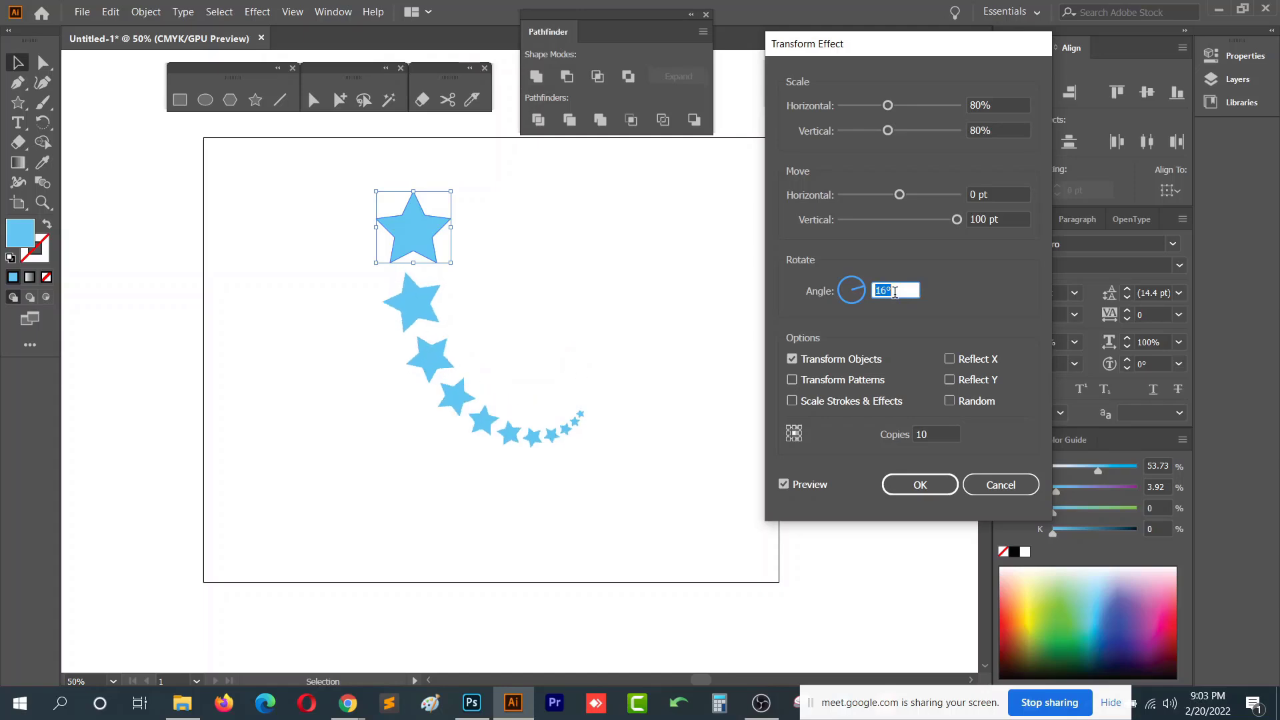
key("Down")
key("Down")
key("Down")
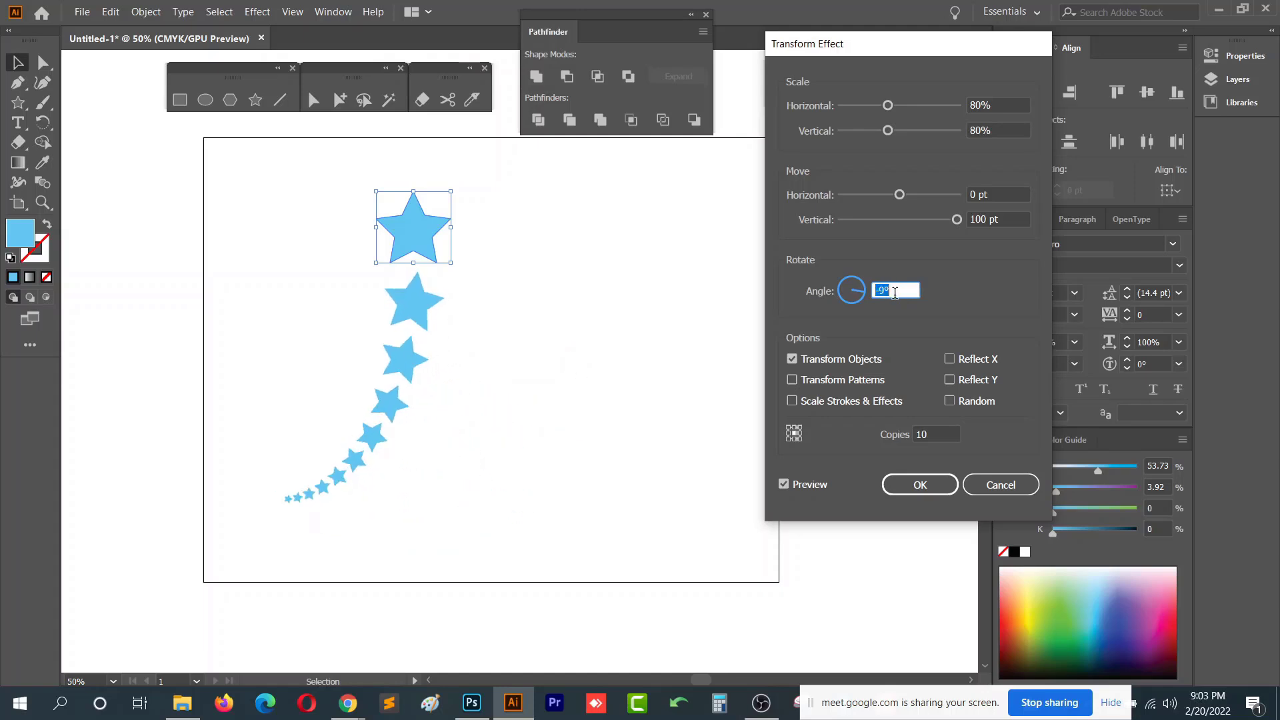
left_click(926, 492)
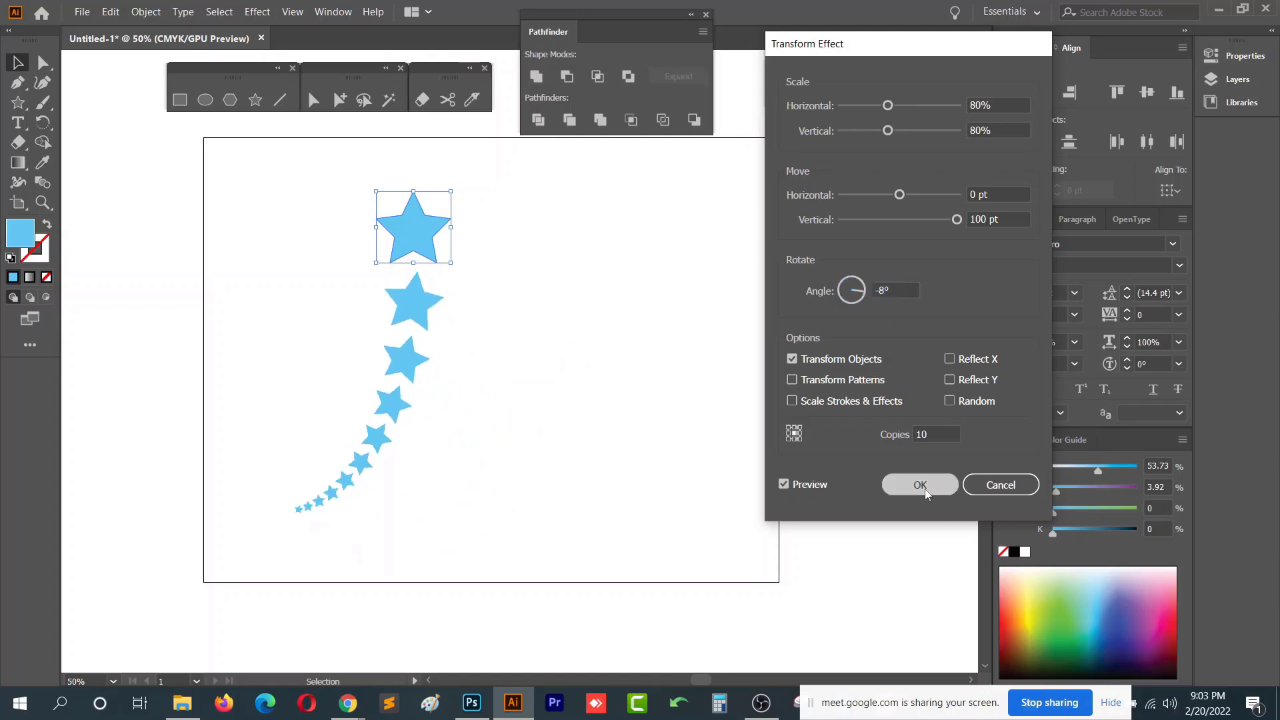
scroll(535, 354, "down", 2)
left_click(485, 298)
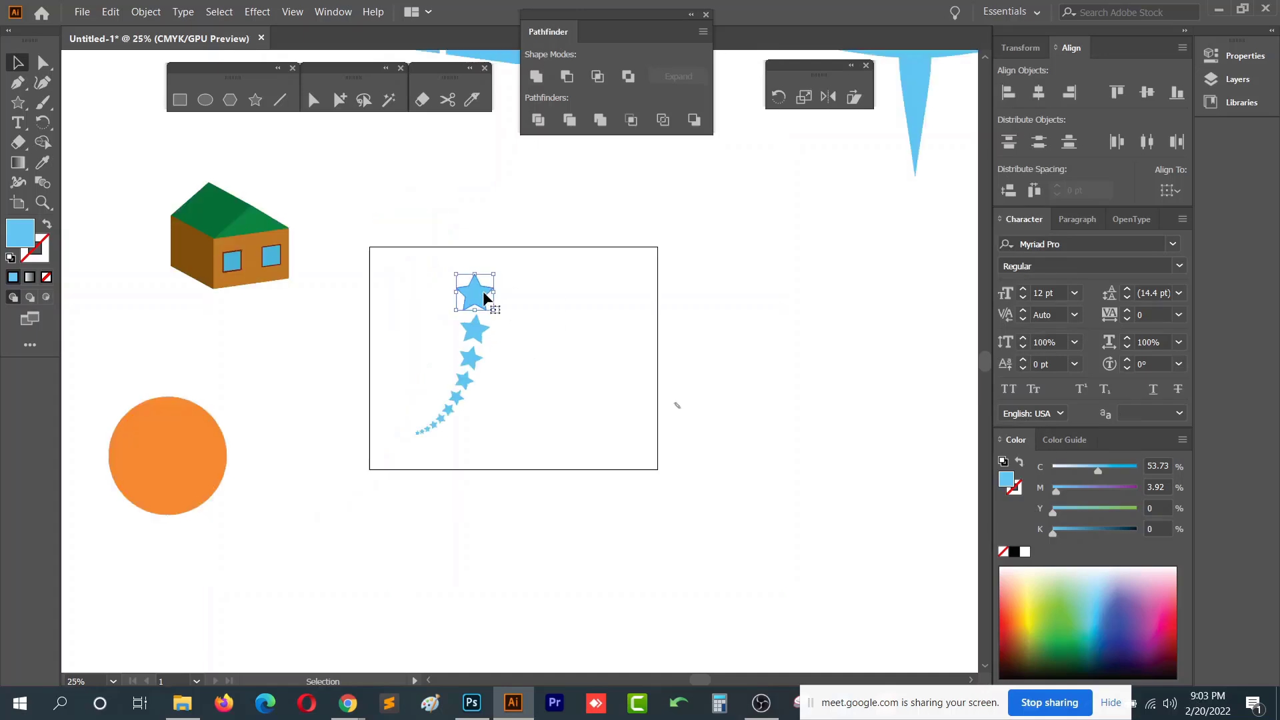
scroll(398, 469, "up", 3)
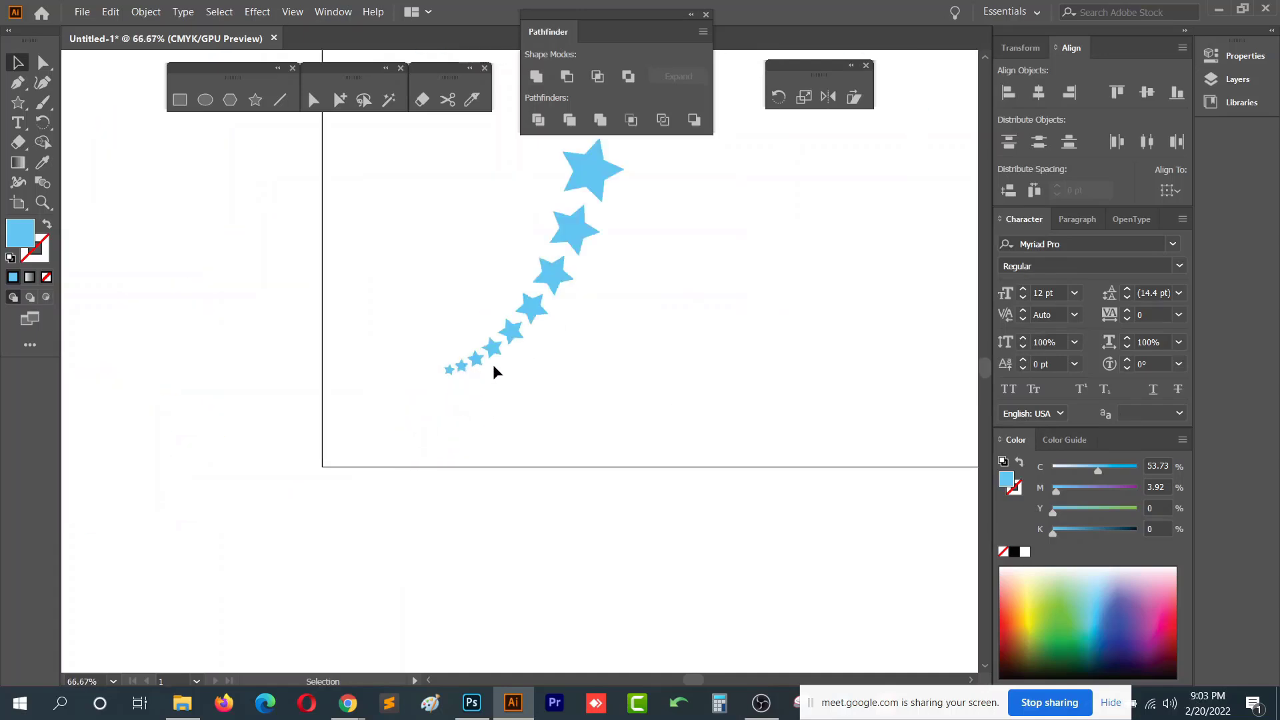
- Move the curving star trail out of the rectangle to its upper right by dragging its base star
left_click_drag(517, 326, 438, 459)
left_click(553, 377)
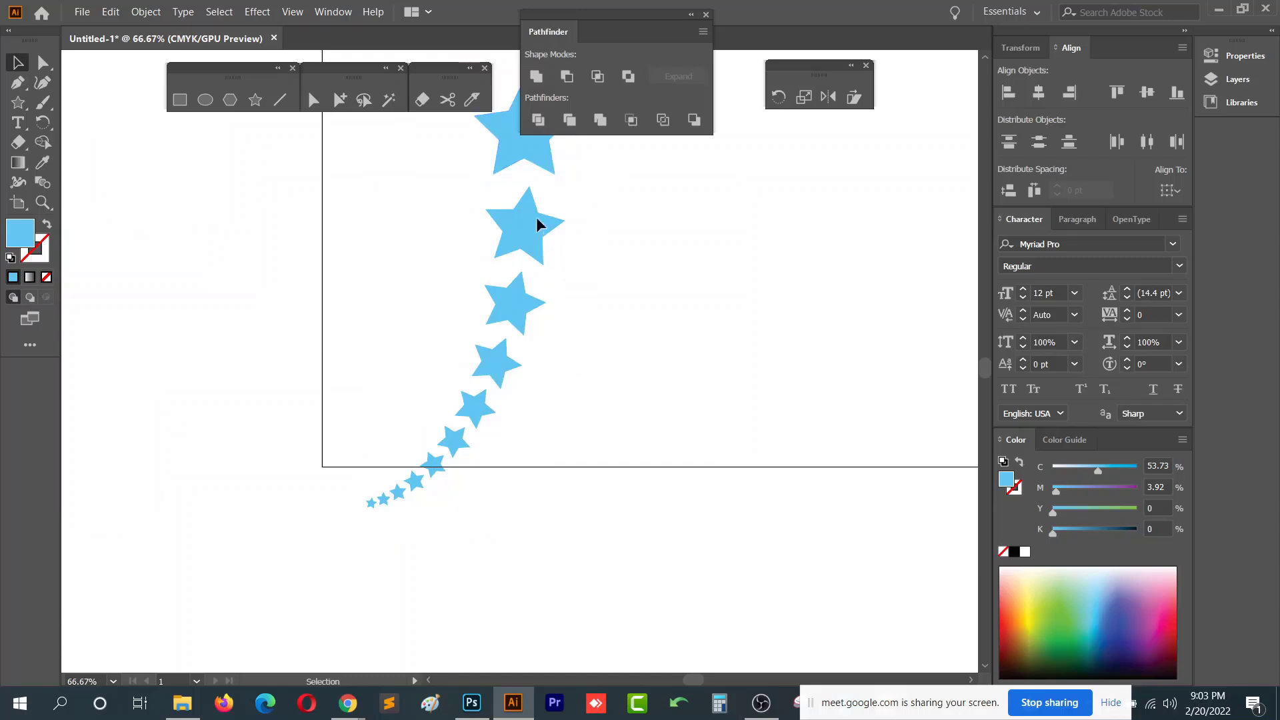
left_click_drag(505, 359, 476, 449)
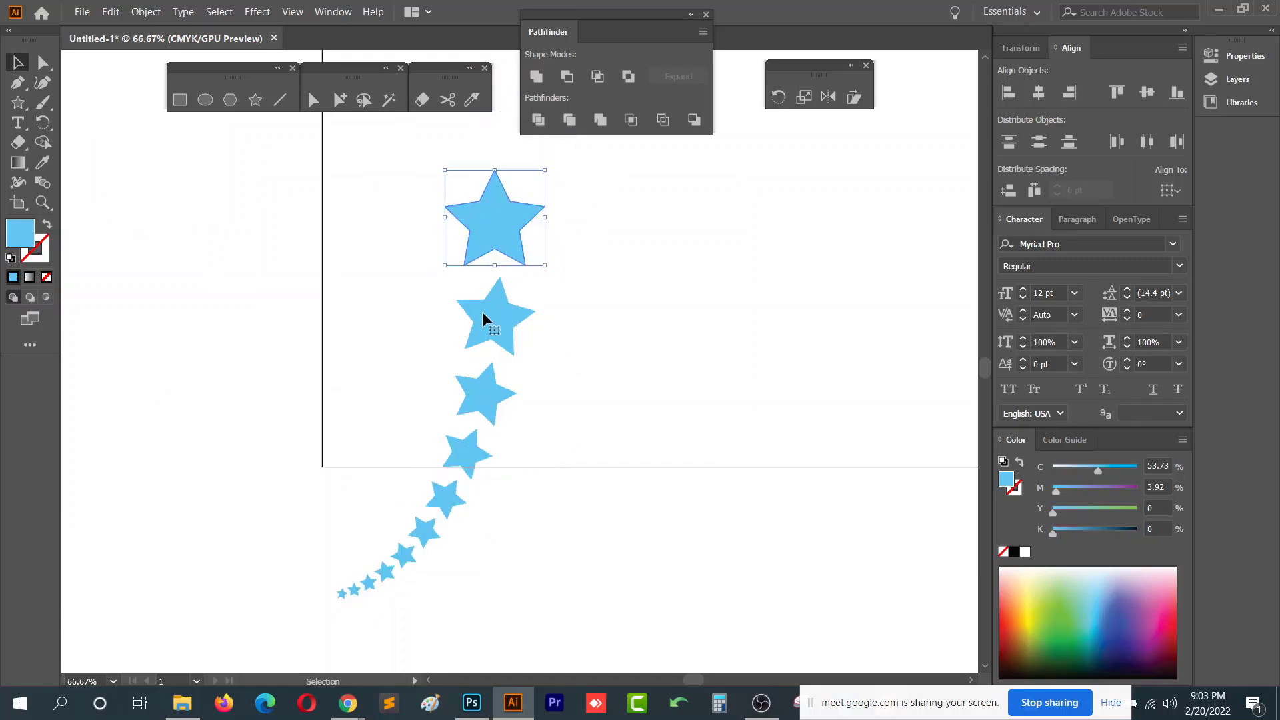
scroll(502, 223, "down", 3)
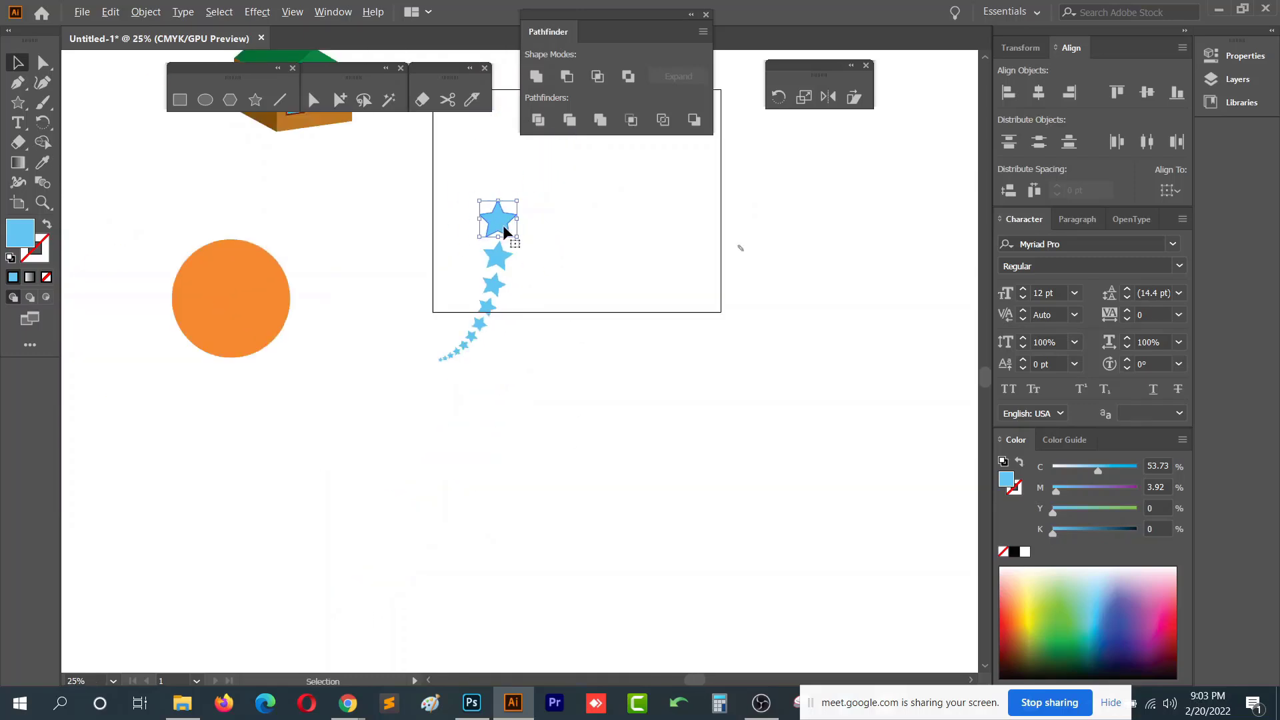
scroll(711, 327, "up", 3)
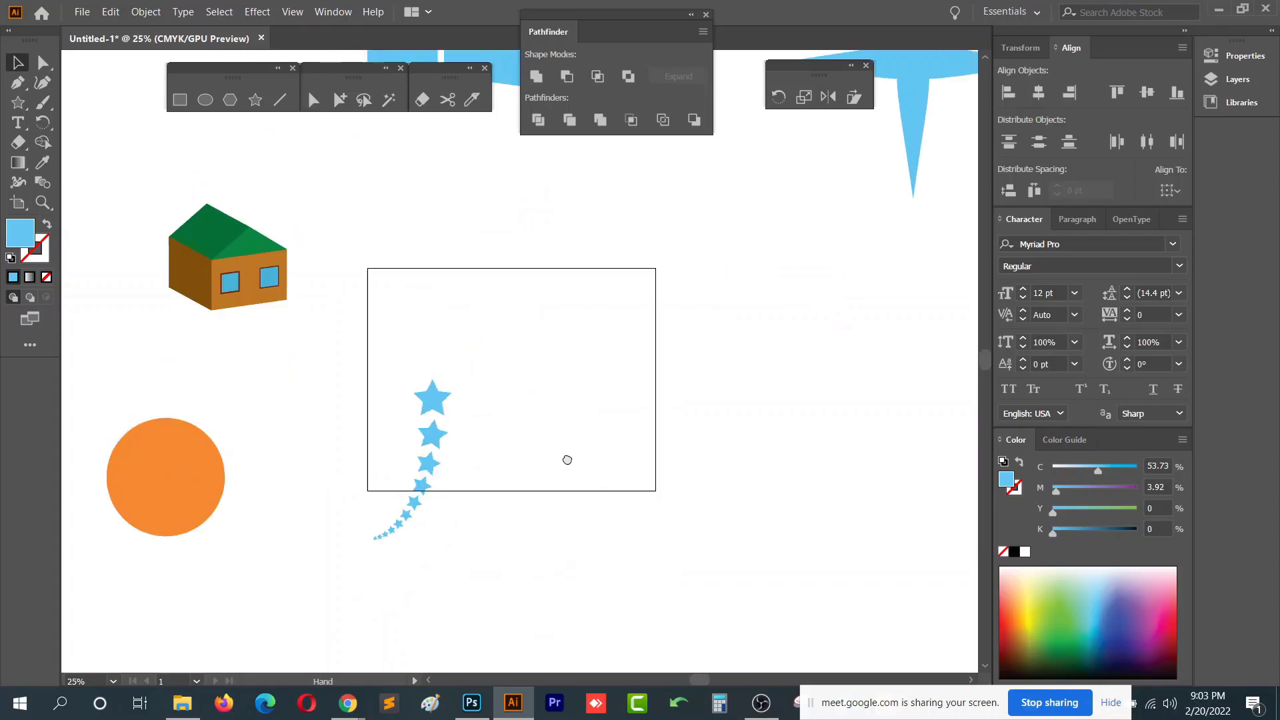
left_click_drag(440, 420, 817, 208)
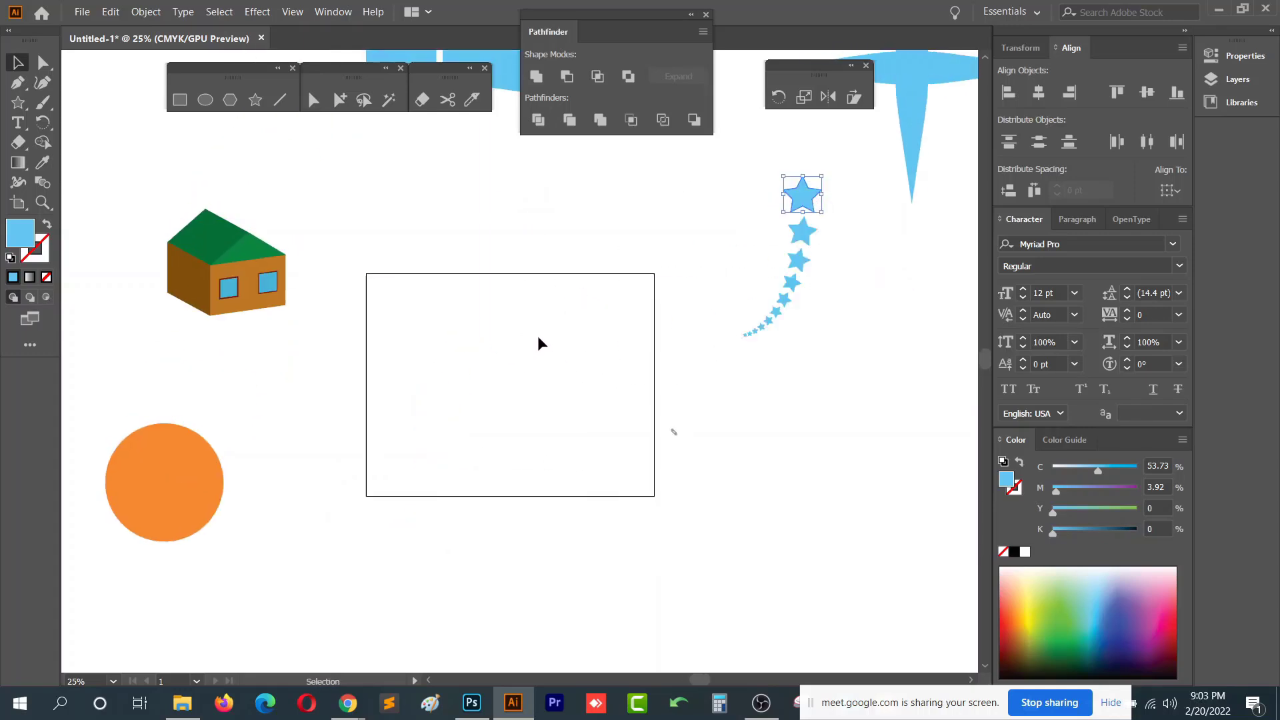
- Move the orange circle into the rectangle and open the Stylize Scribble effect for it with preview on
left_click_drag(200, 486, 466, 387)
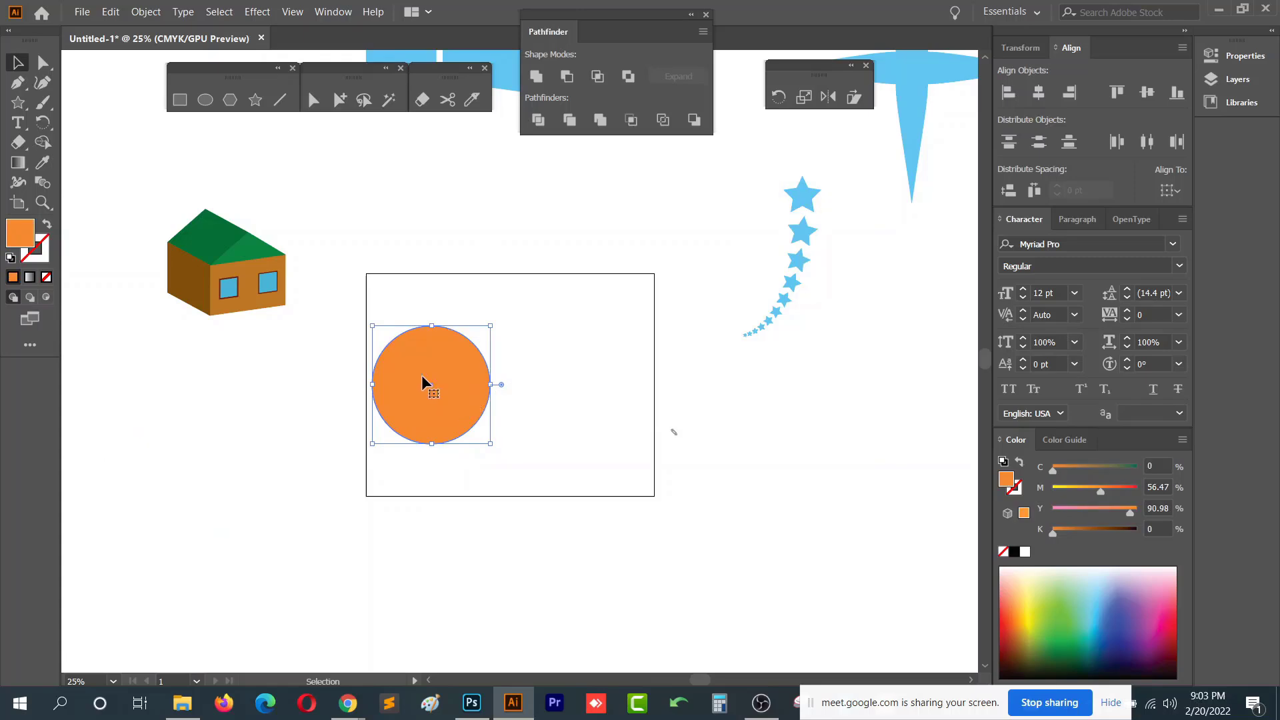
left_click(257, 12)
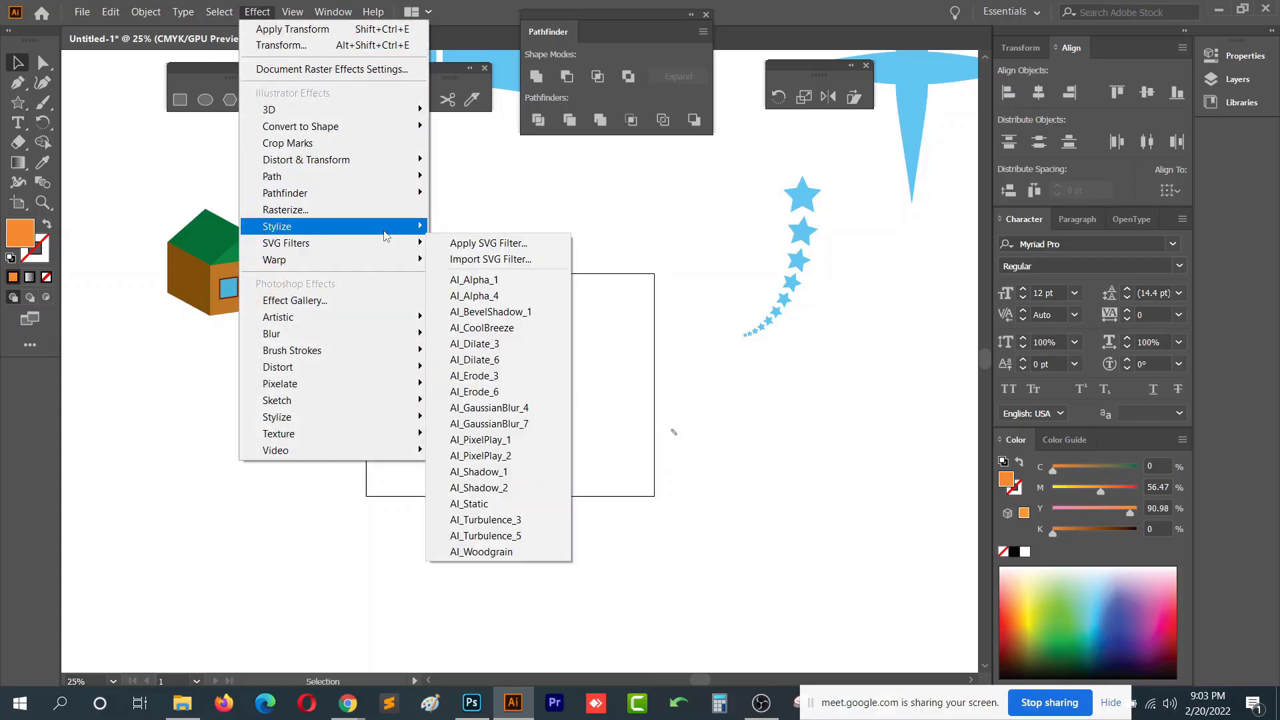
mouse_move(386, 235)
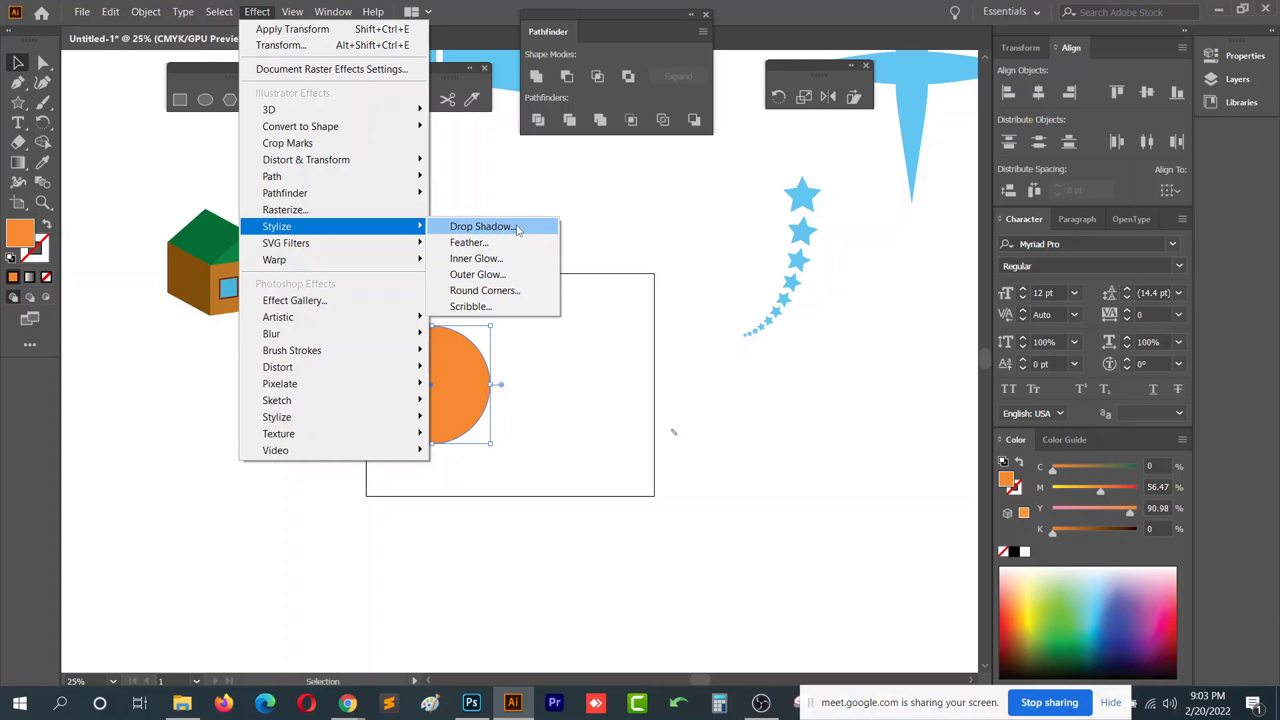
left_click(495, 309)
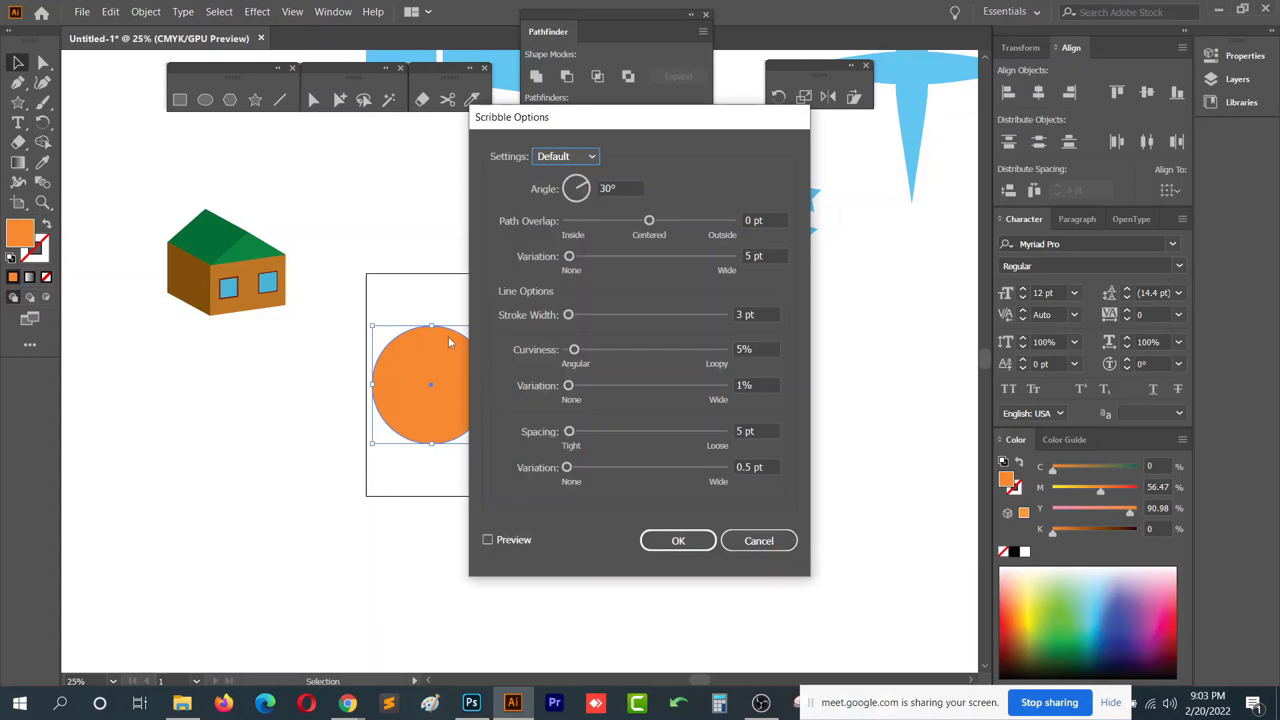
left_click_drag(592, 124, 772, 79)
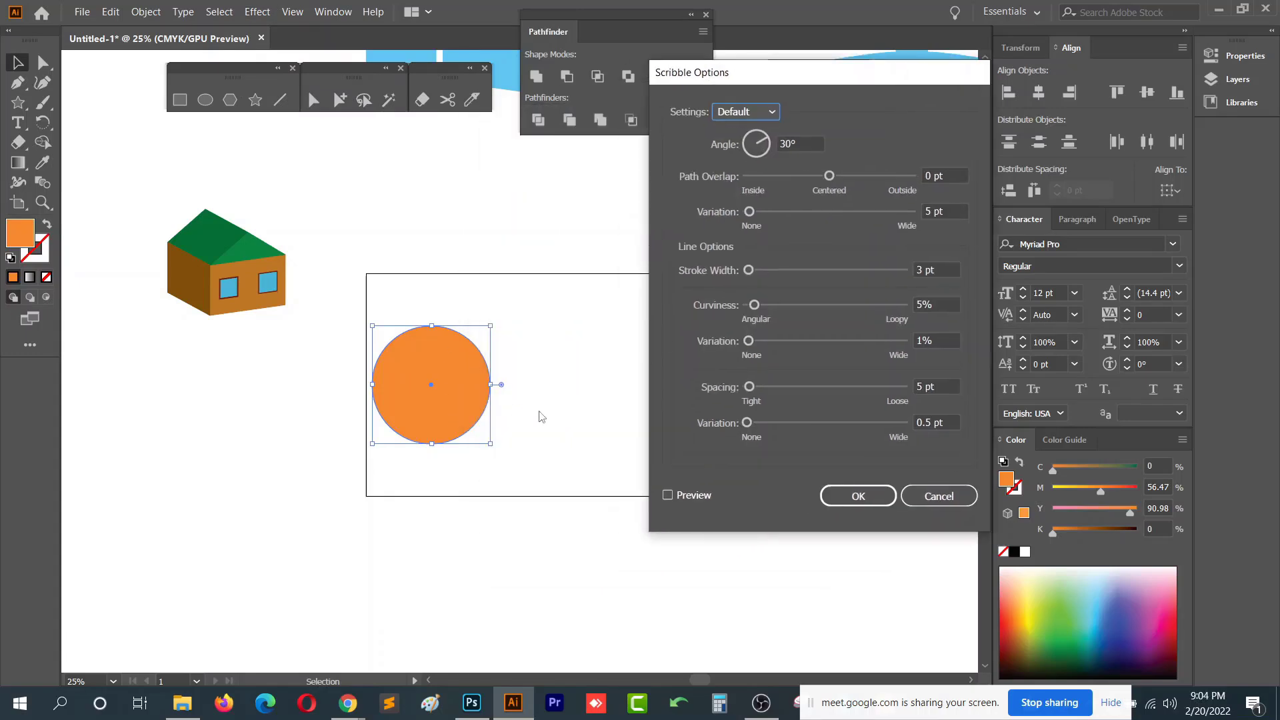
left_click(669, 495)
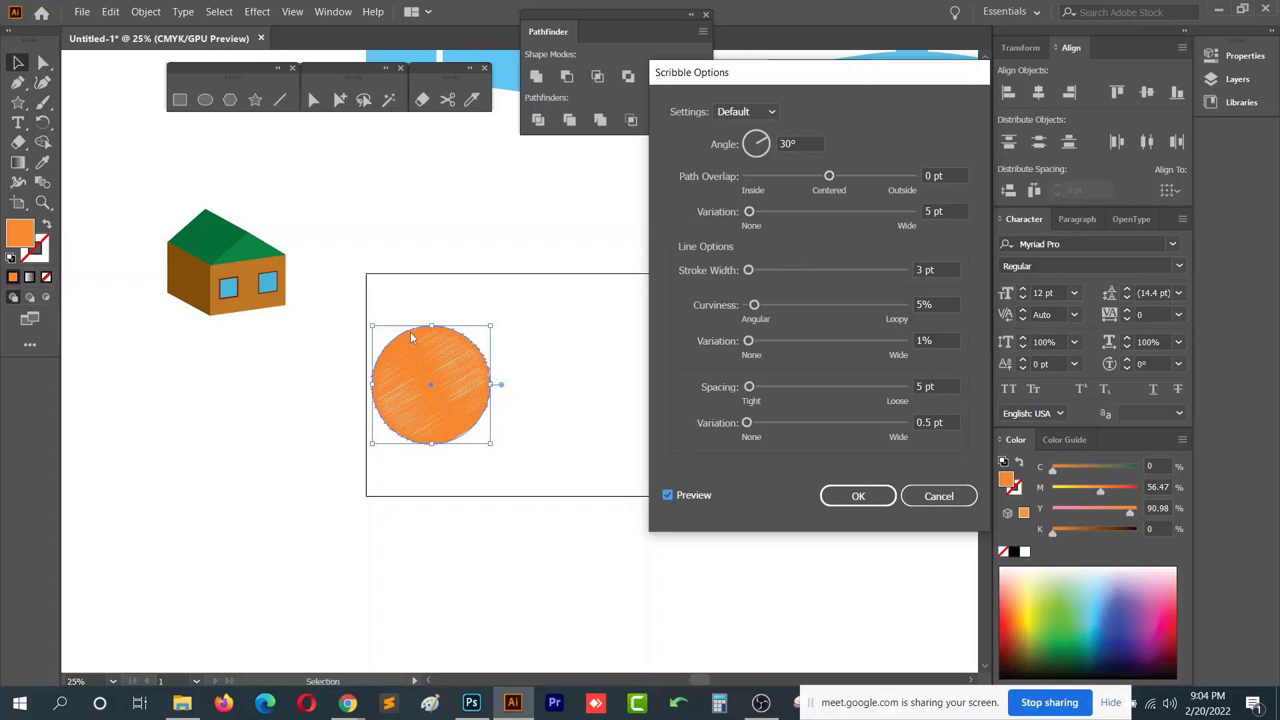
- Set Scribble path overlap to 67 pt and its variation to 40 pt, adjust curviness and spacing, and apply
left_click_drag(829, 176, 857, 178)
left_click_drag(757, 211, 770, 212)
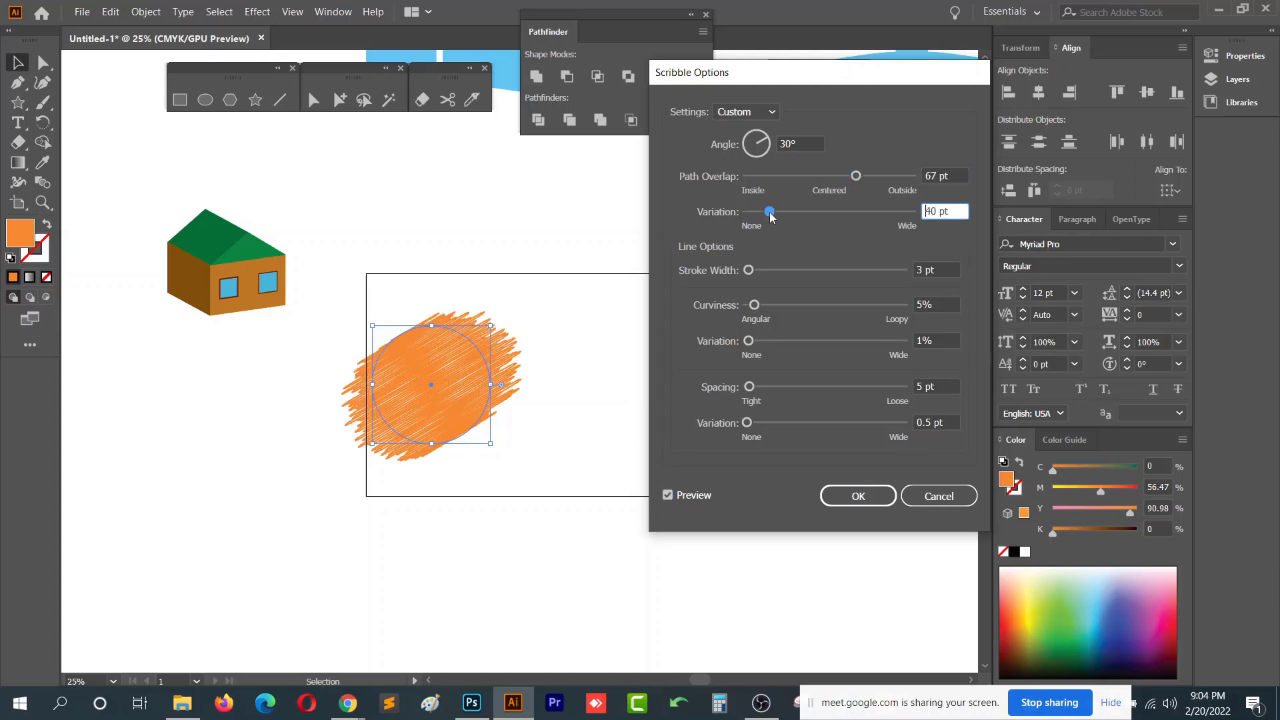
mouse_move(750, 271)
left_mouse_down()
mouse_move(779, 271)
mouse_move(767, 306)
mouse_move(744, 308)
mouse_move(751, 341)
mouse_move(794, 341)
mouse_move(757, 270)
mouse_move(738, 270)
mouse_move(758, 271)
mouse_move(770, 306)
mouse_move(743, 306)
left_mouse_up()
mouse_move(793, 341)
left_mouse_down()
mouse_move(764, 338)
mouse_move(834, 341)
left_mouse_up()
mouse_move(750, 387)
left_mouse_down()
mouse_move(793, 386)
mouse_move(754, 387)
mouse_move(763, 423)
mouse_move(798, 434)
left_mouse_up()
left_click(858, 497)
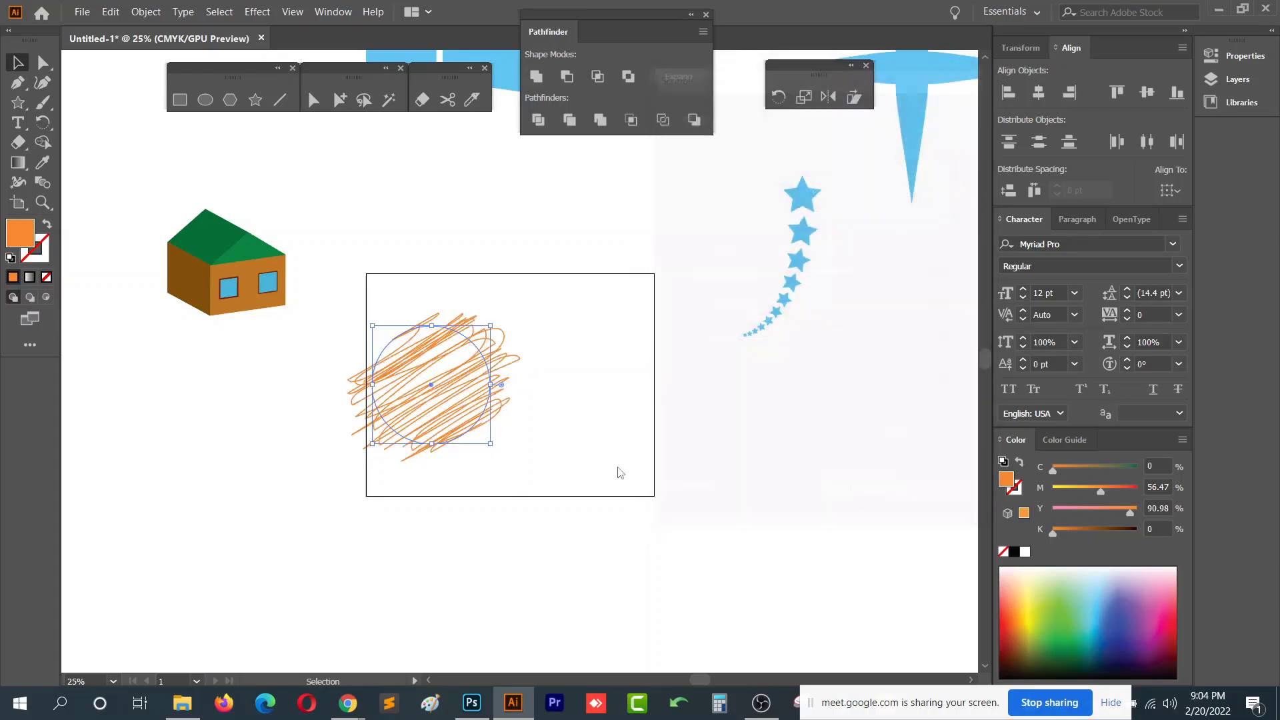
- Move the scribbled circle out of the rectangle to its lower left
left_click(549, 432)
scroll(418, 406, "up", 4)
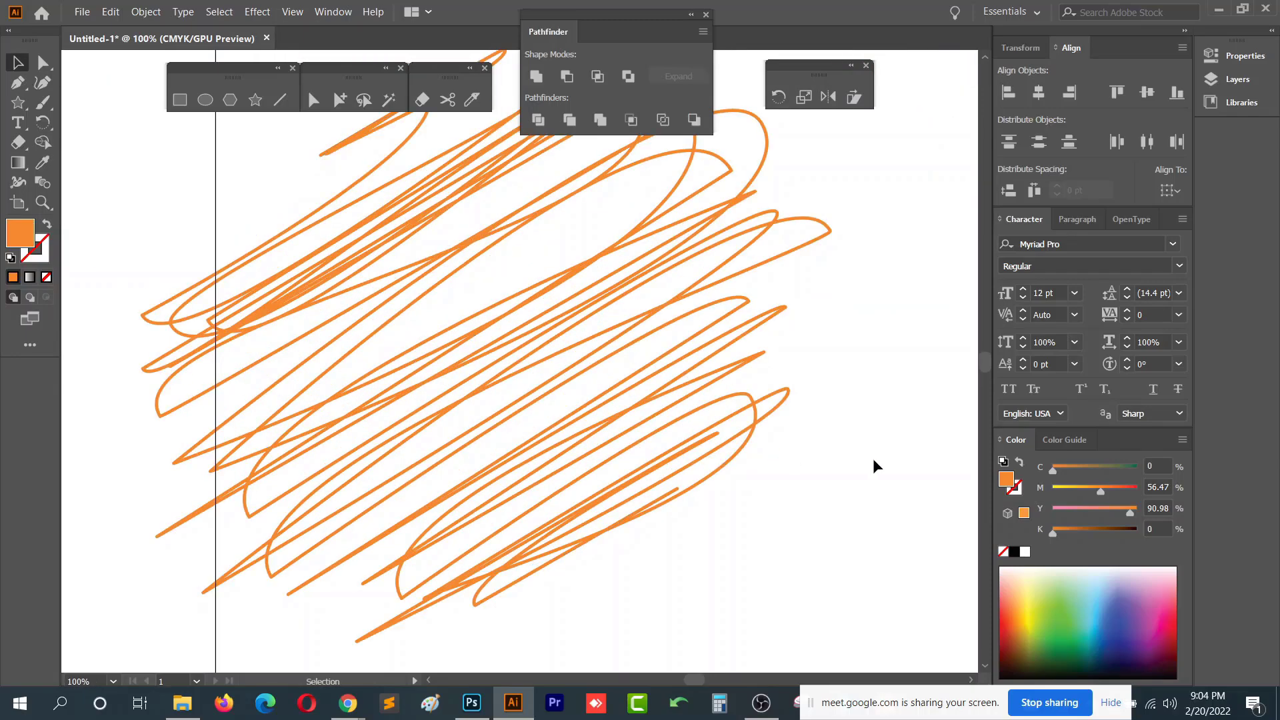
scroll(838, 423, "down", 2)
scroll(673, 280, "up", 2)
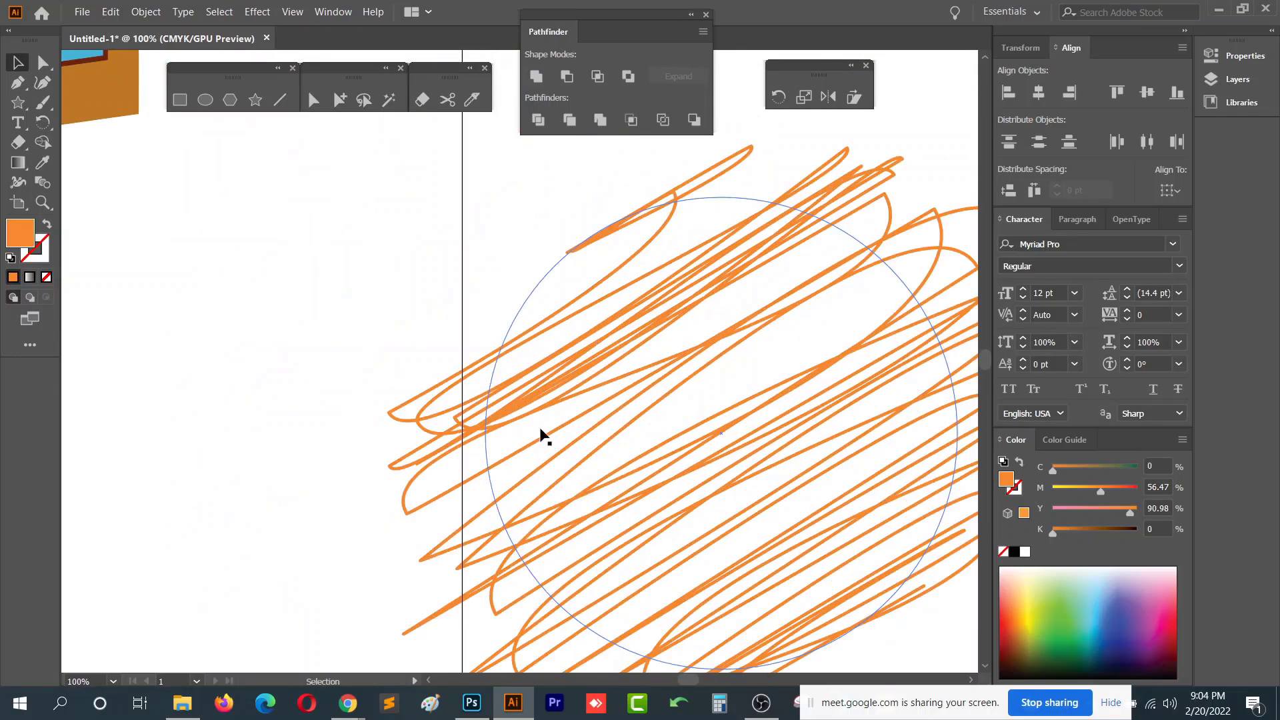
scroll(632, 373, "down", 5)
mouse_move(665, 376)
left_mouse_down()
mouse_move(367, 443)
mouse_move(551, 438)
left_mouse_up()
left_click_drag(724, 354, 502, 488)
scroll(400, 449, "down", 1)
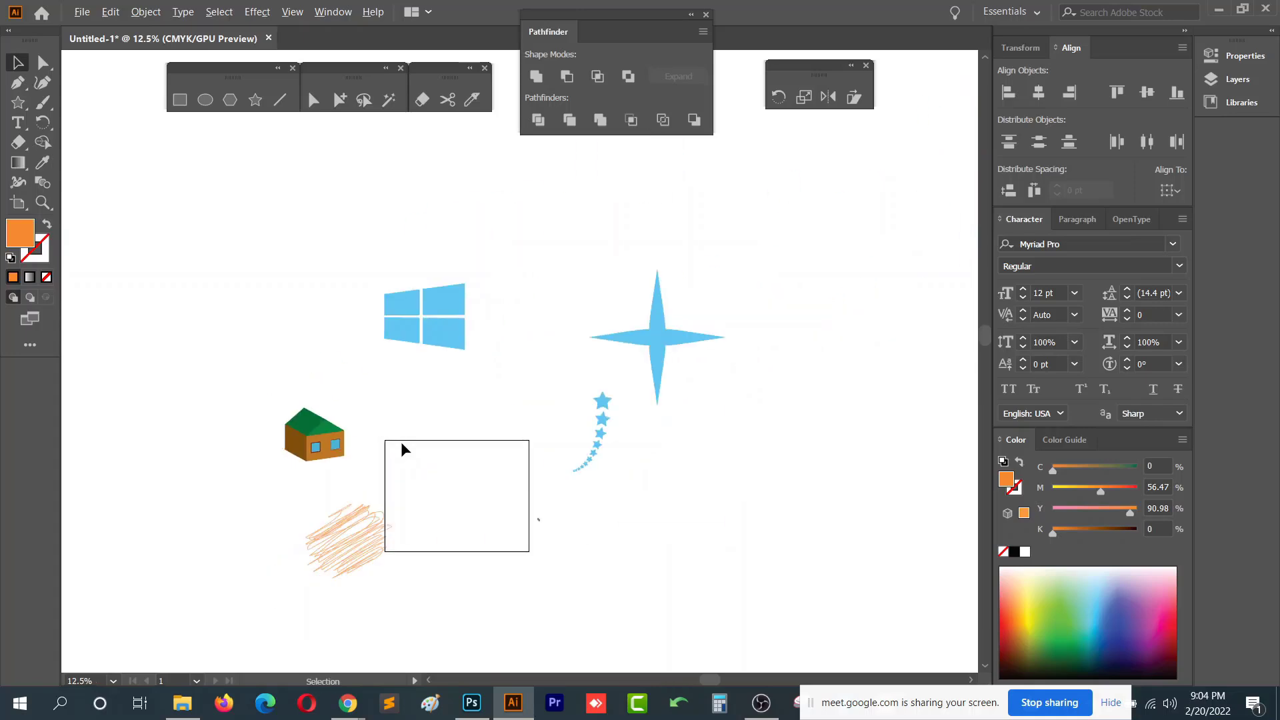
left_click(354, 503)
left_click(257, 12)
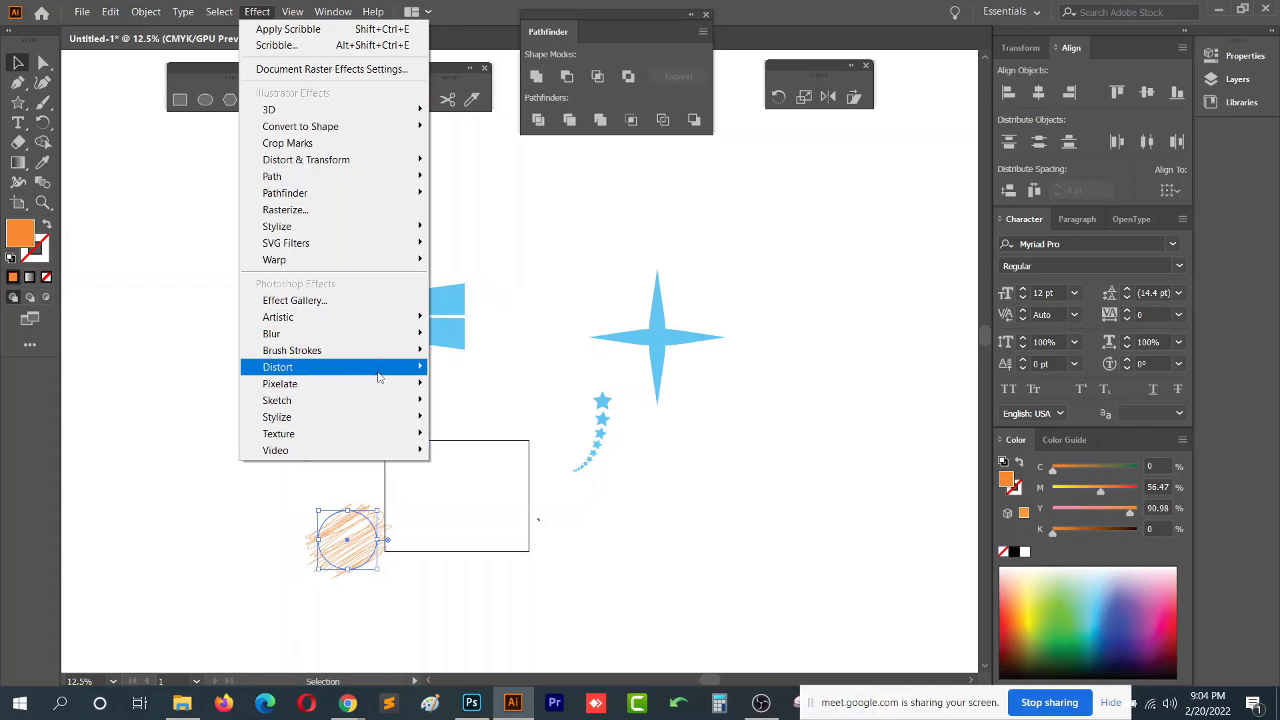
mouse_move(379, 375)
left_click(763, 292)
left_click(762, 291)
left_click_drag(705, 433, 779, 340)
left_click(436, 444)
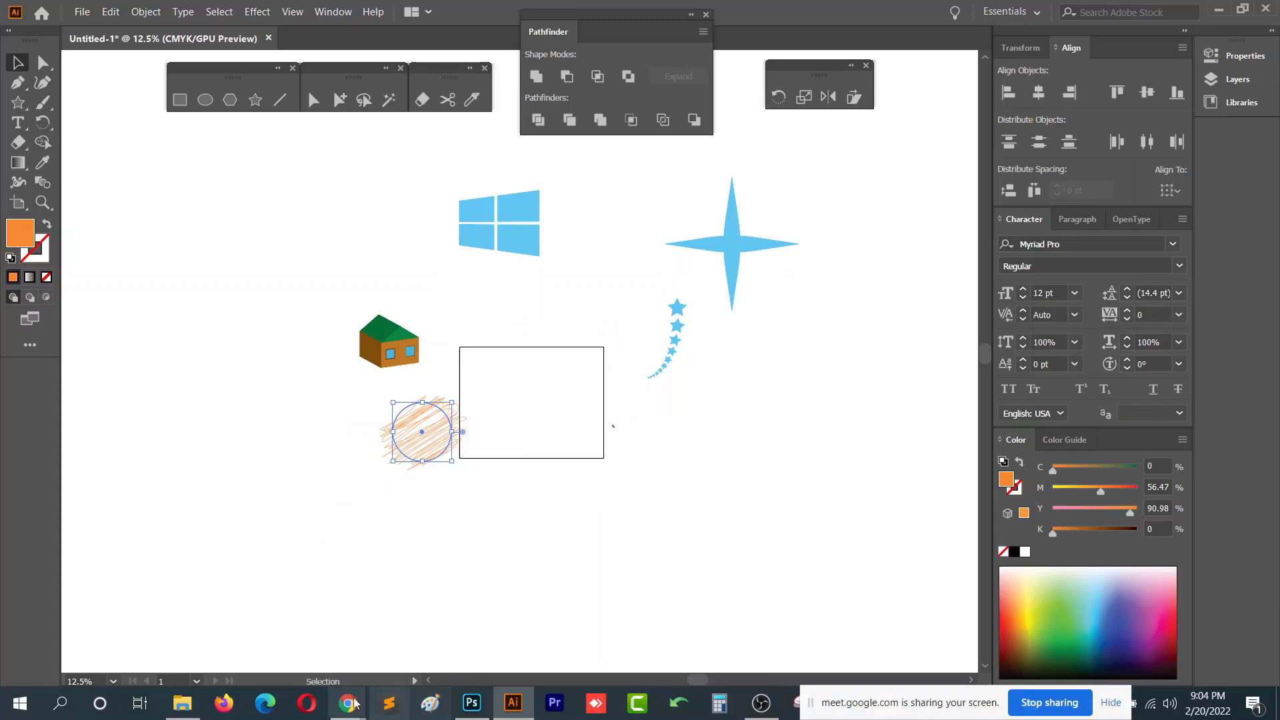
- Switch to the Course outline document and highlight the Appearance palette topic under Class-14
mouse_move(347, 704)
left_click(249, 627)
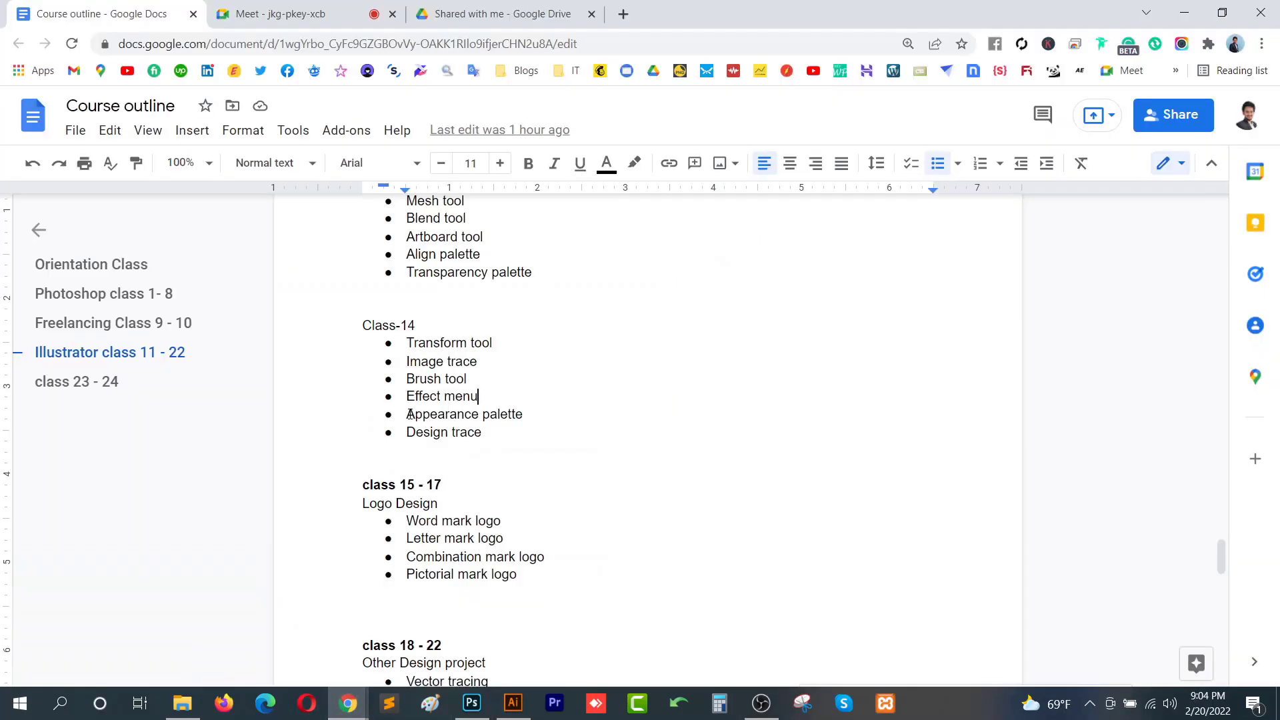
left_click_drag(409, 414, 557, 409)
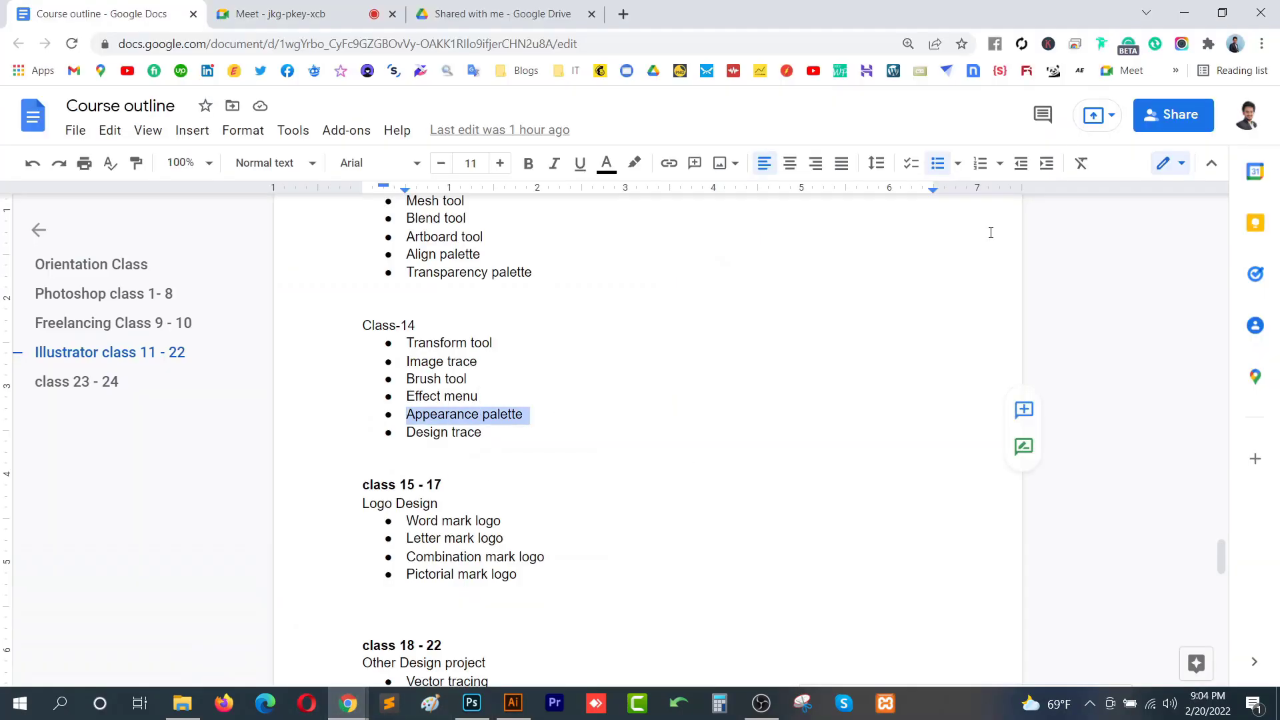
left_click(1184, 12)
- Move the four-point star into the rectangle
left_click(548, 335)
left_click_drag(550, 336, 475, 412)
left_click_drag(643, 327, 446, 479)
left_click(537, 343)
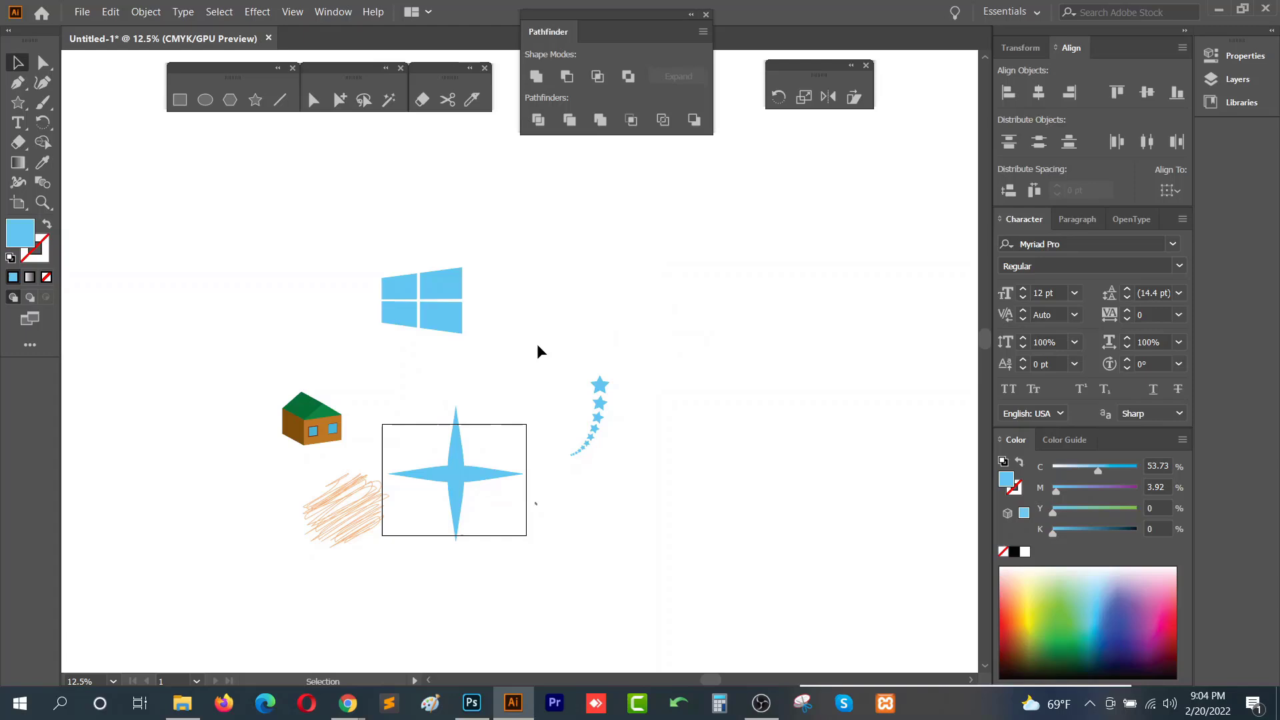
left_click(599, 386)
left_click_drag(454, 470, 454, 474)
- Move the 3D house up and to the right, closer to the artwork
left_click(327, 441)
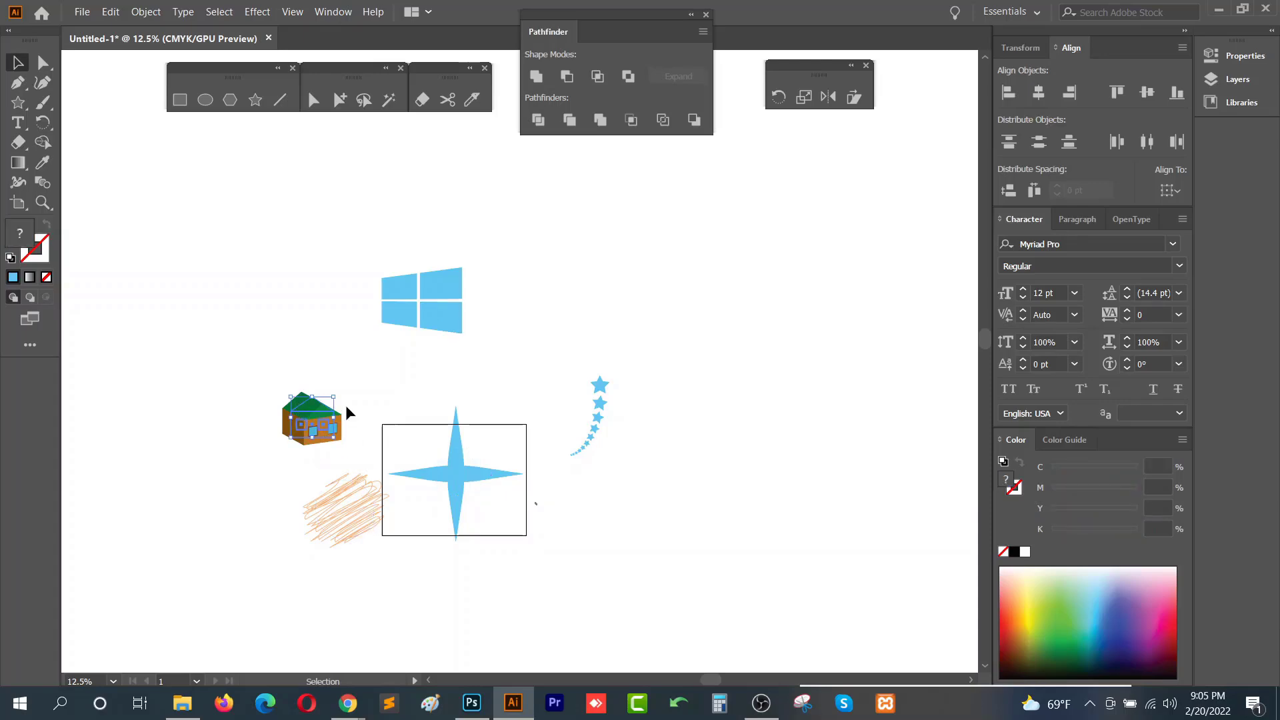
scroll(313, 444, "up", 2)
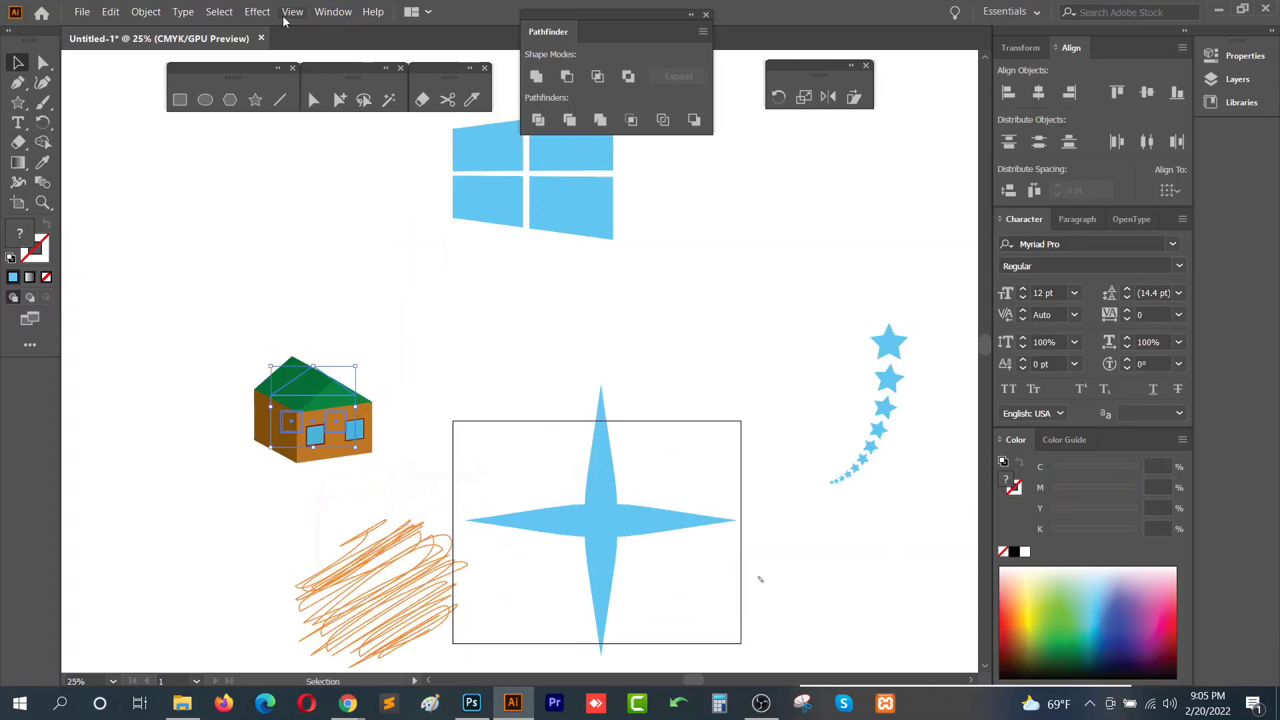
left_click(257, 11)
left_click(498, 354)
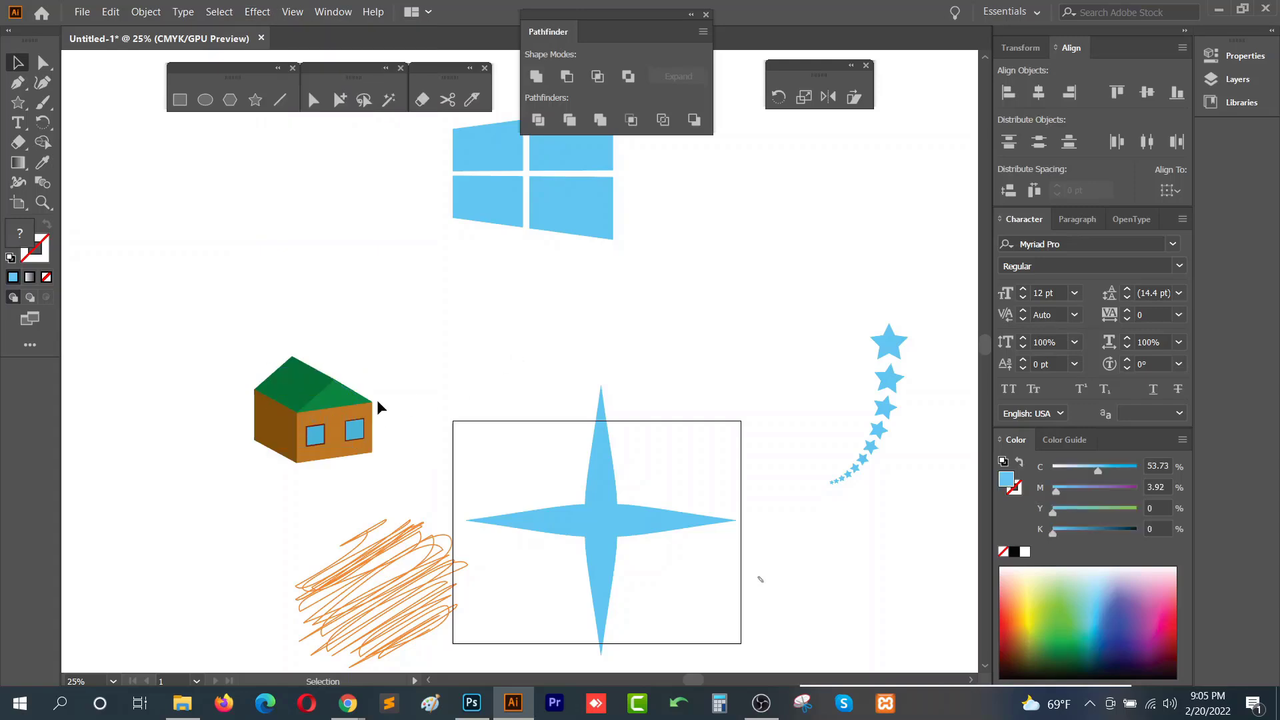
left_click_drag(345, 399, 410, 335)
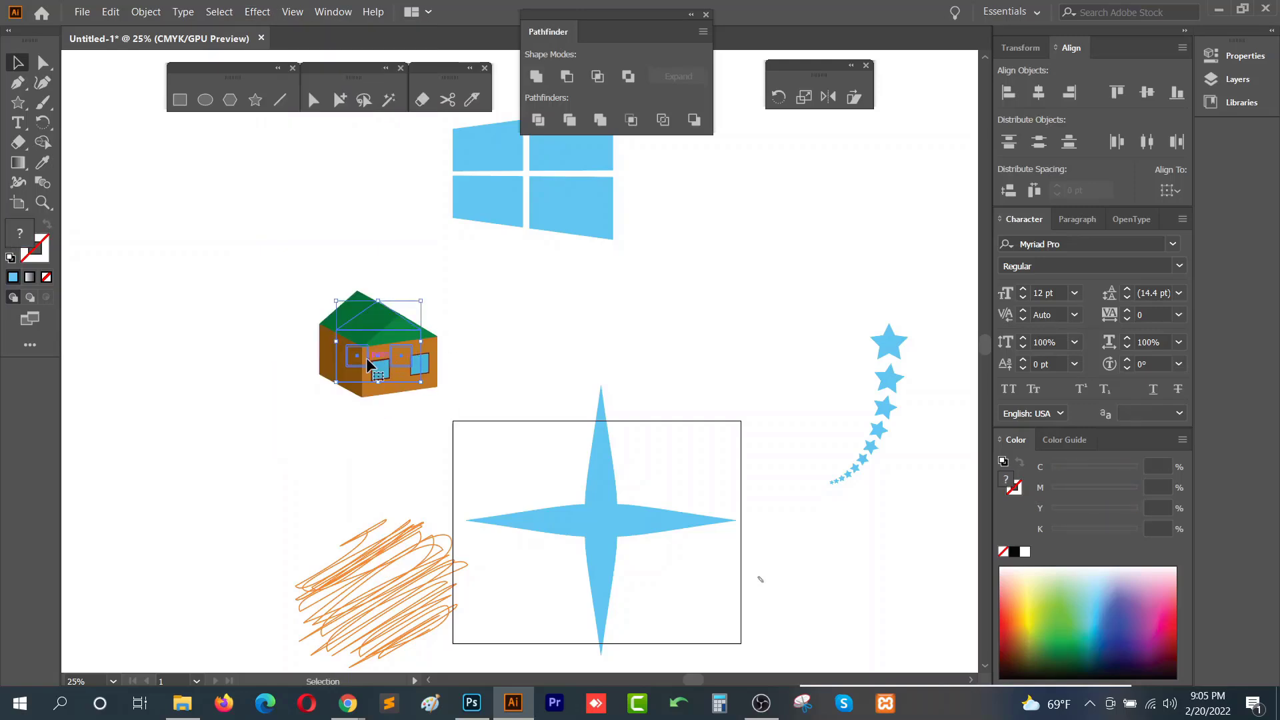
scroll(367, 358, "up", 4)
scroll(361, 282, "down", 2)
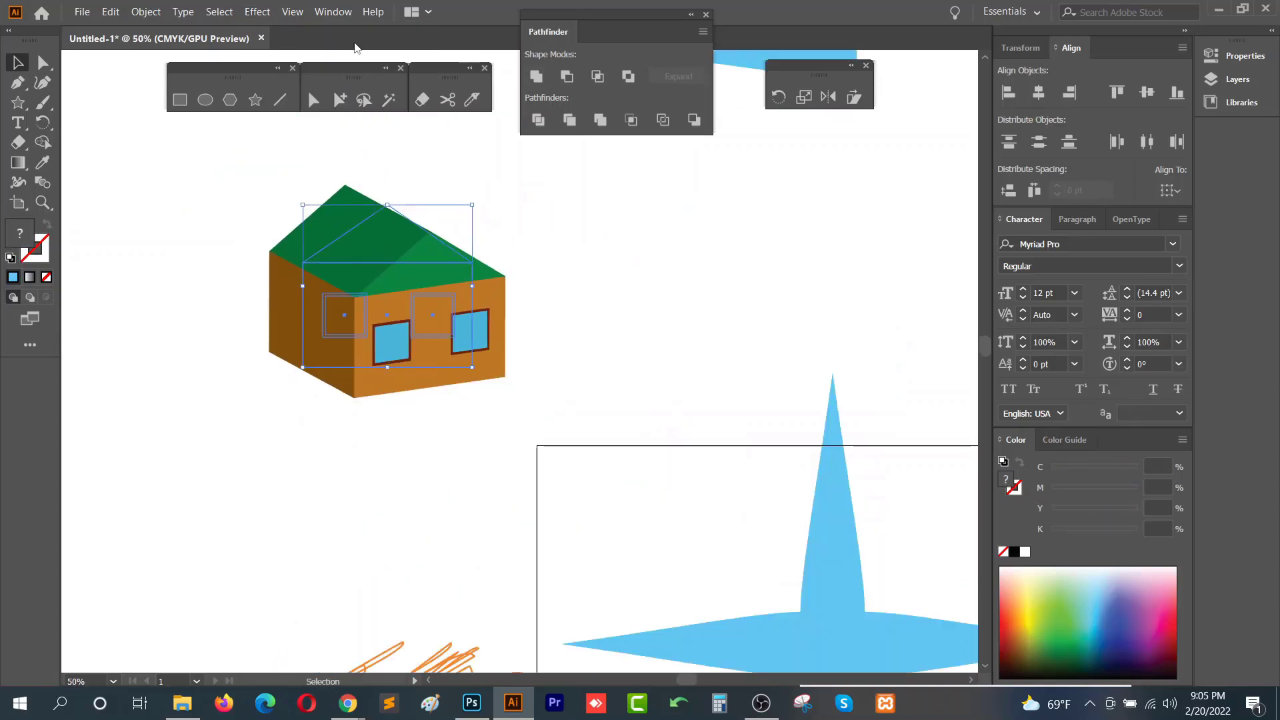
left_click(257, 11)
mouse_move(407, 109)
left_click(499, 109)
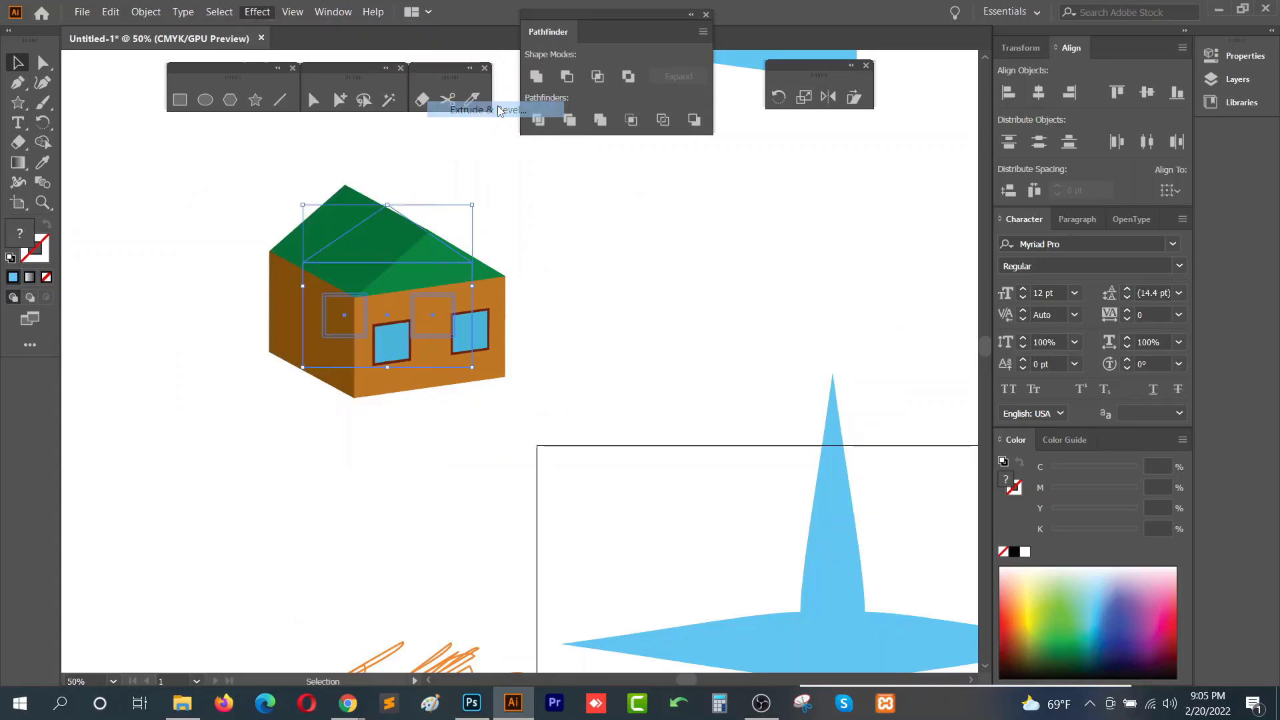
left_click_drag(711, 291, 927, 172)
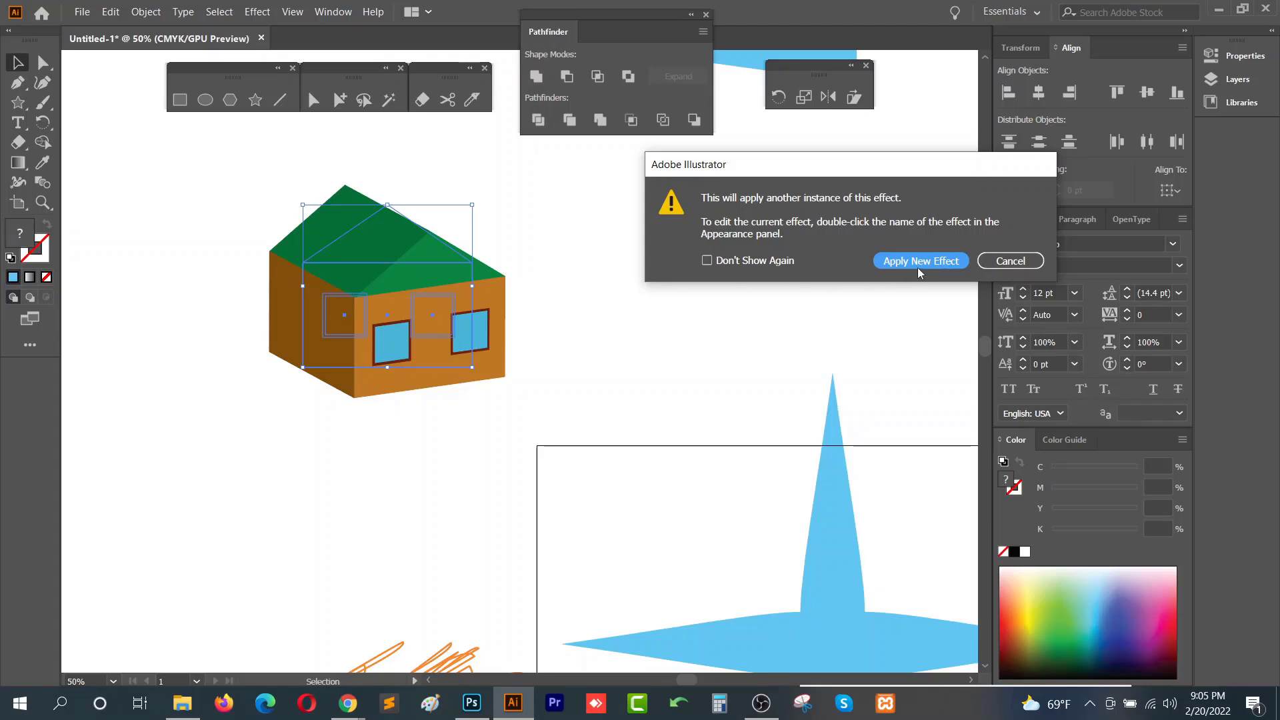
left_click(1004, 267)
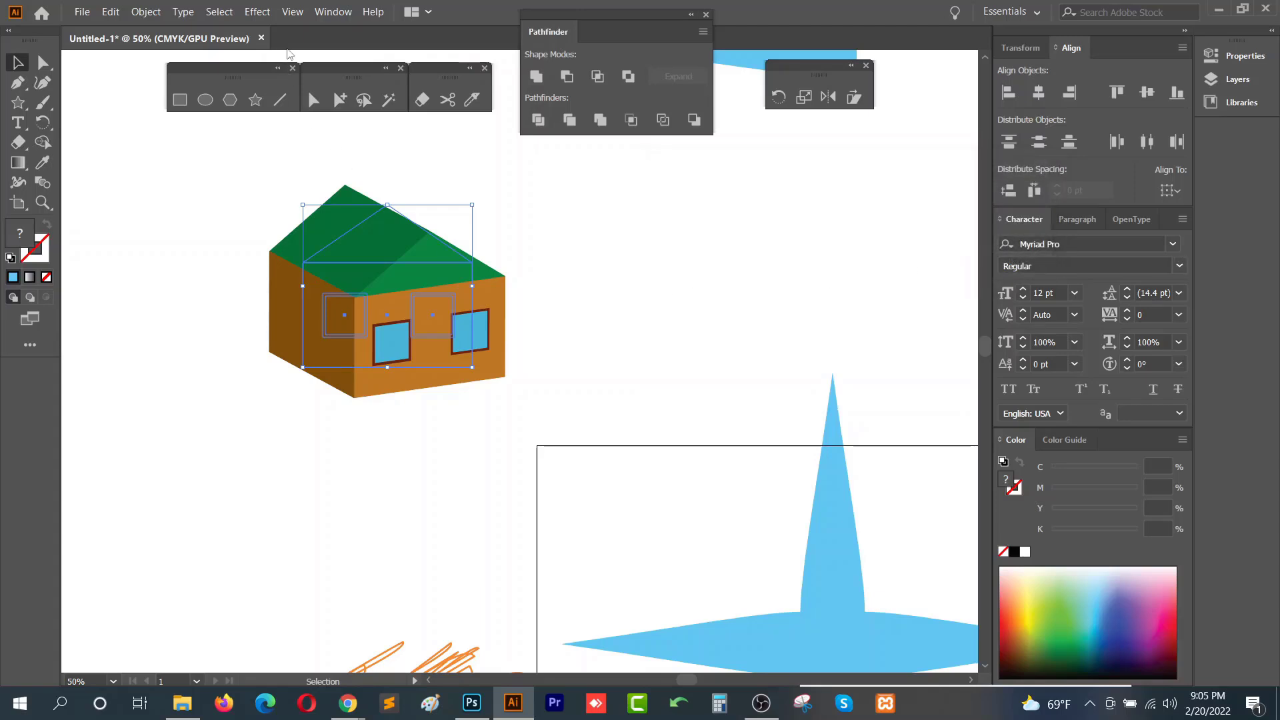
- Open the Appearance panel, place it beside the artwork, and enlarge it
left_click(332, 12)
mouse_move(465, 135)
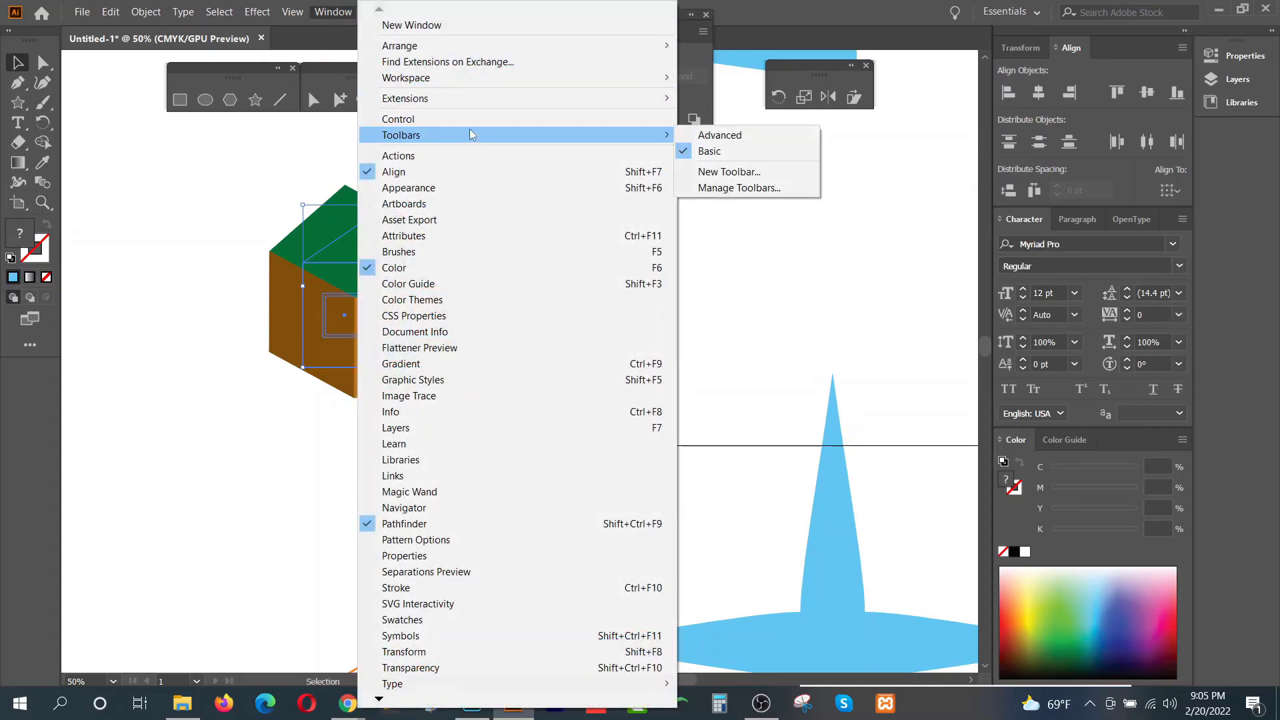
left_click(460, 188)
left_click_drag(743, 277, 833, 154)
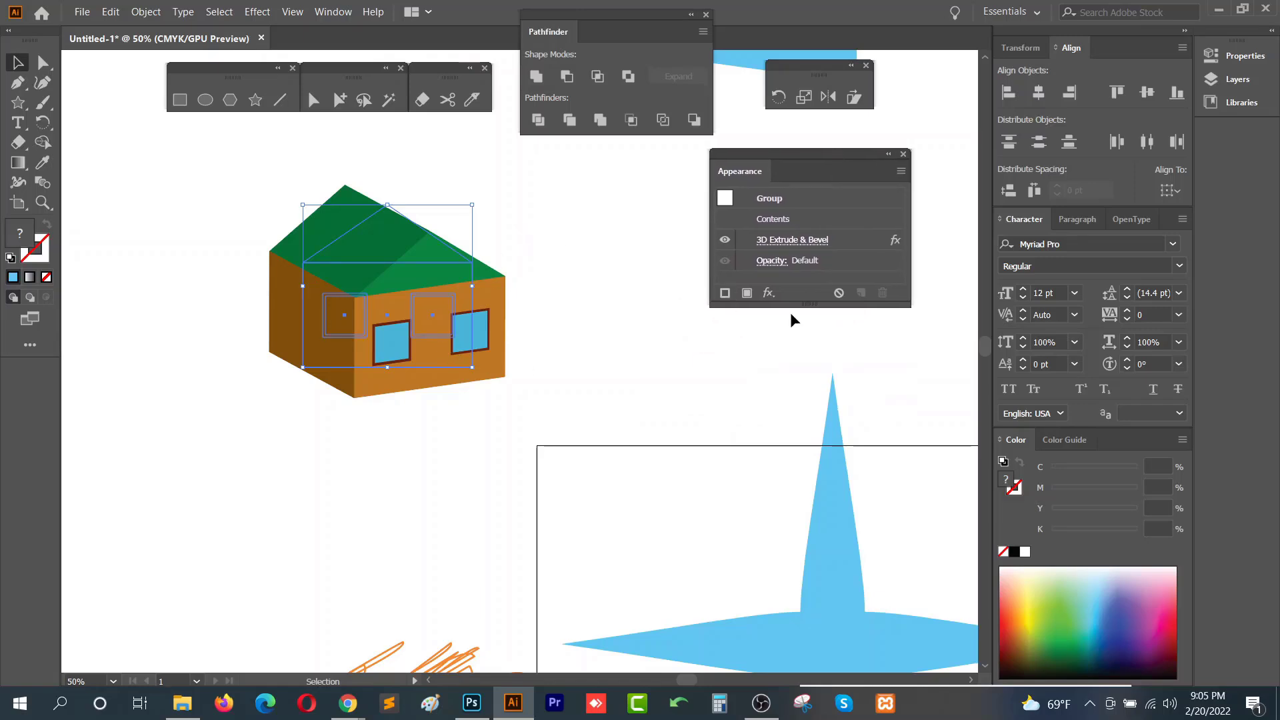
left_click_drag(799, 305, 799, 420)
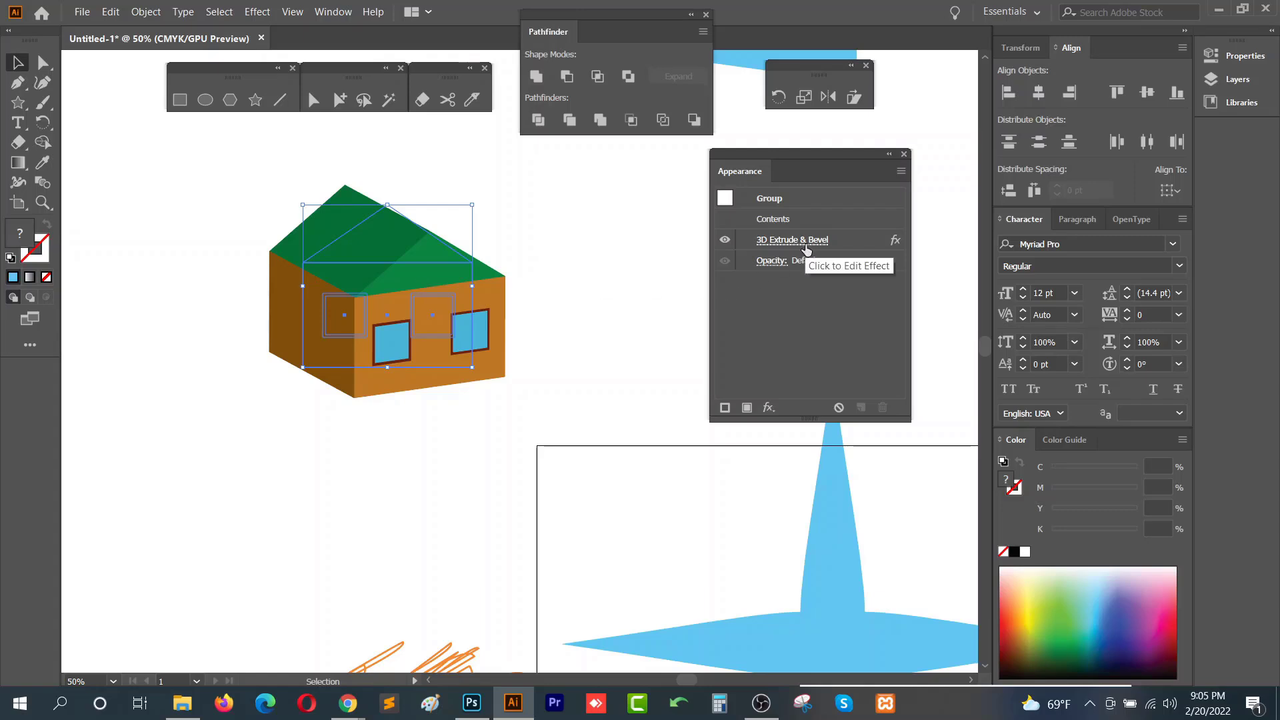
- Select the scribbled circle and then the four-point star to examine their effects in the Appearance panel
left_click(616, 309)
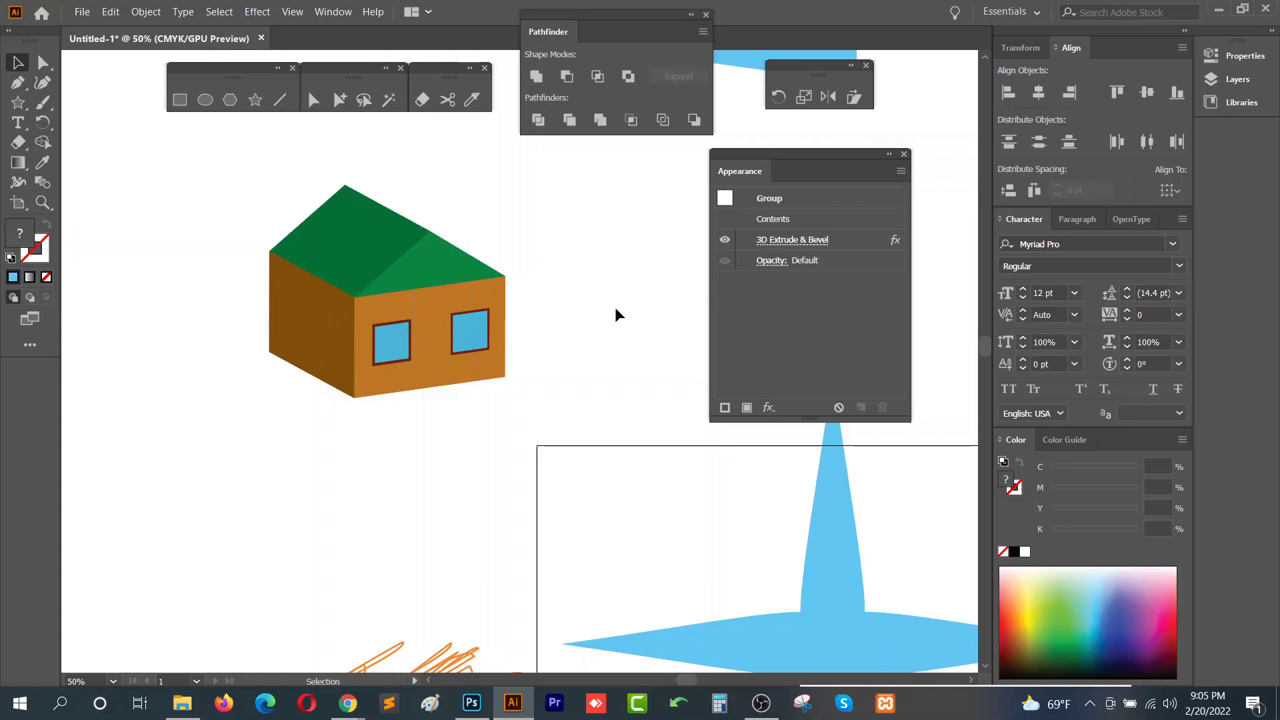
scroll(587, 360, "down", 2)
left_click_drag(420, 590, 260, 384)
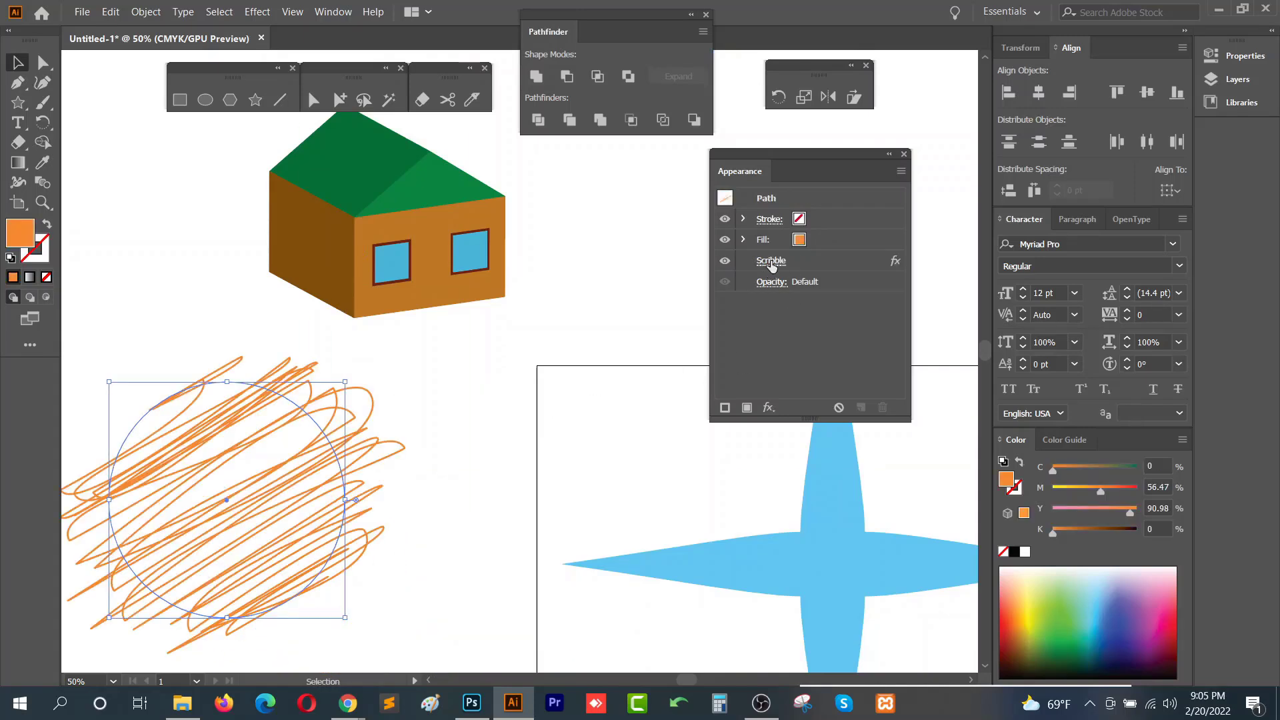
left_click(826, 527)
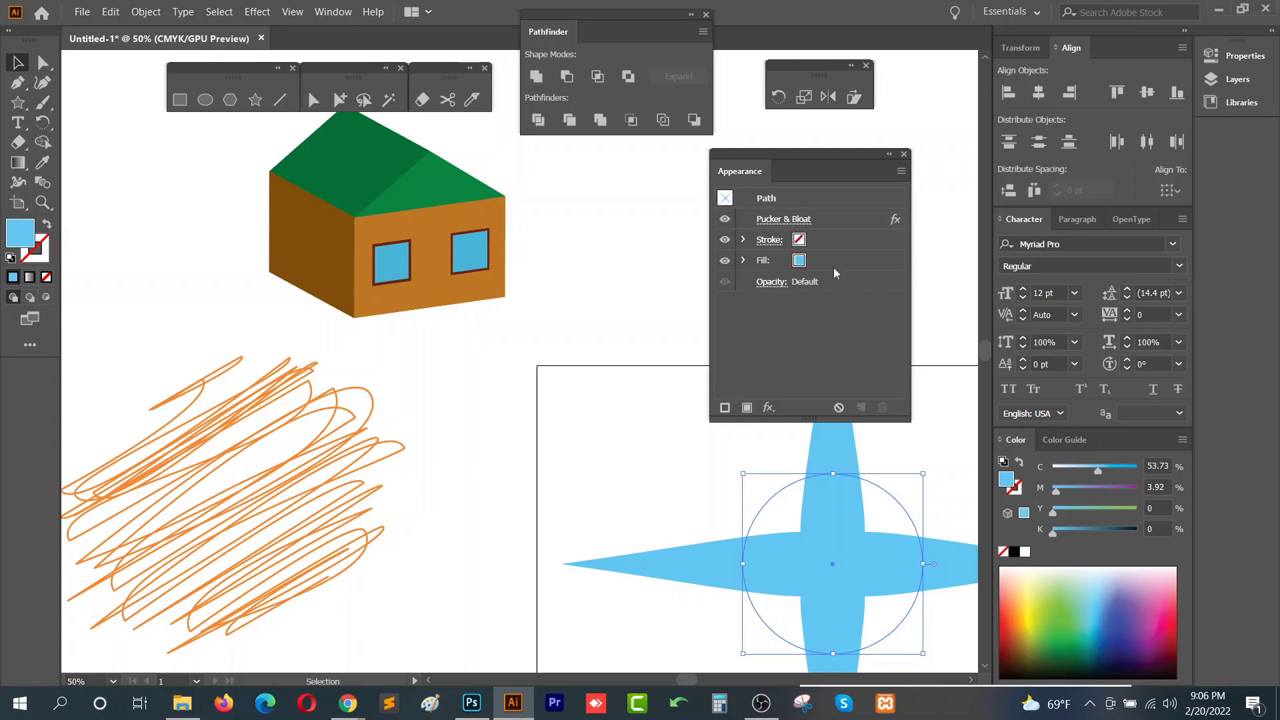
- Reopen the star's Pucker & Bloat effect, pull the slider further toward Pucker with preview on, and apply it
left_click(781, 223)
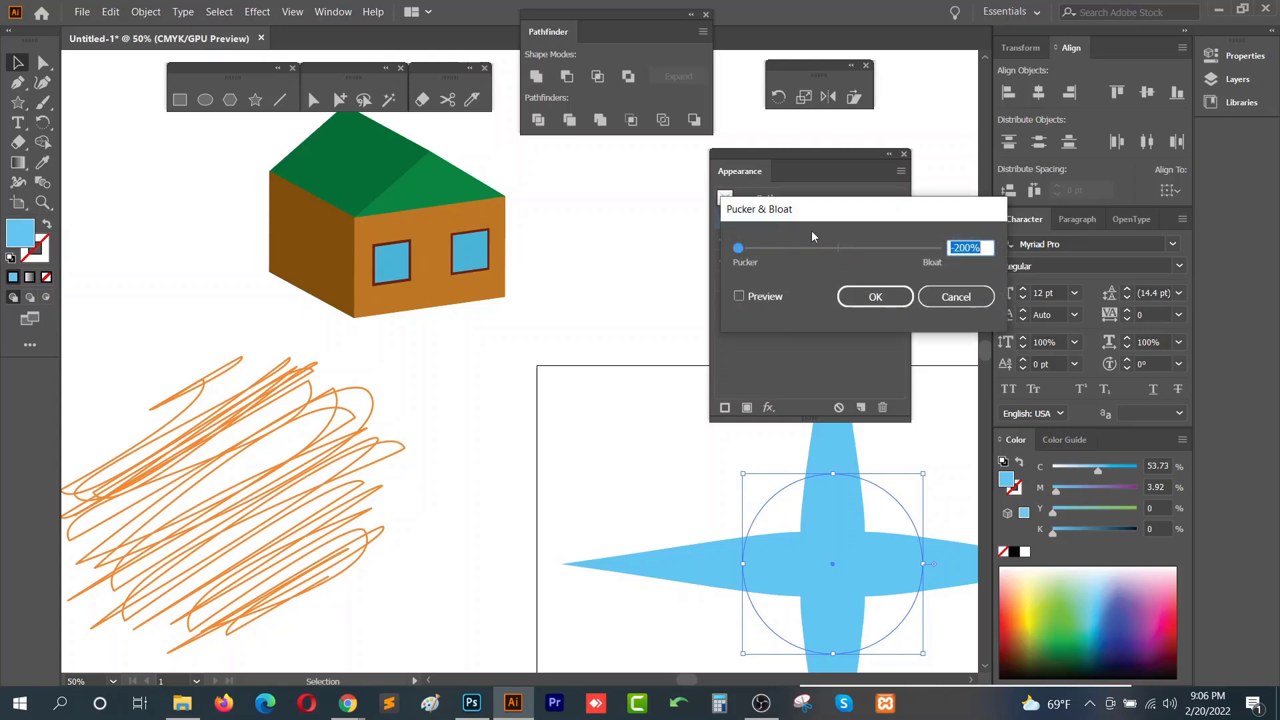
left_click(826, 228)
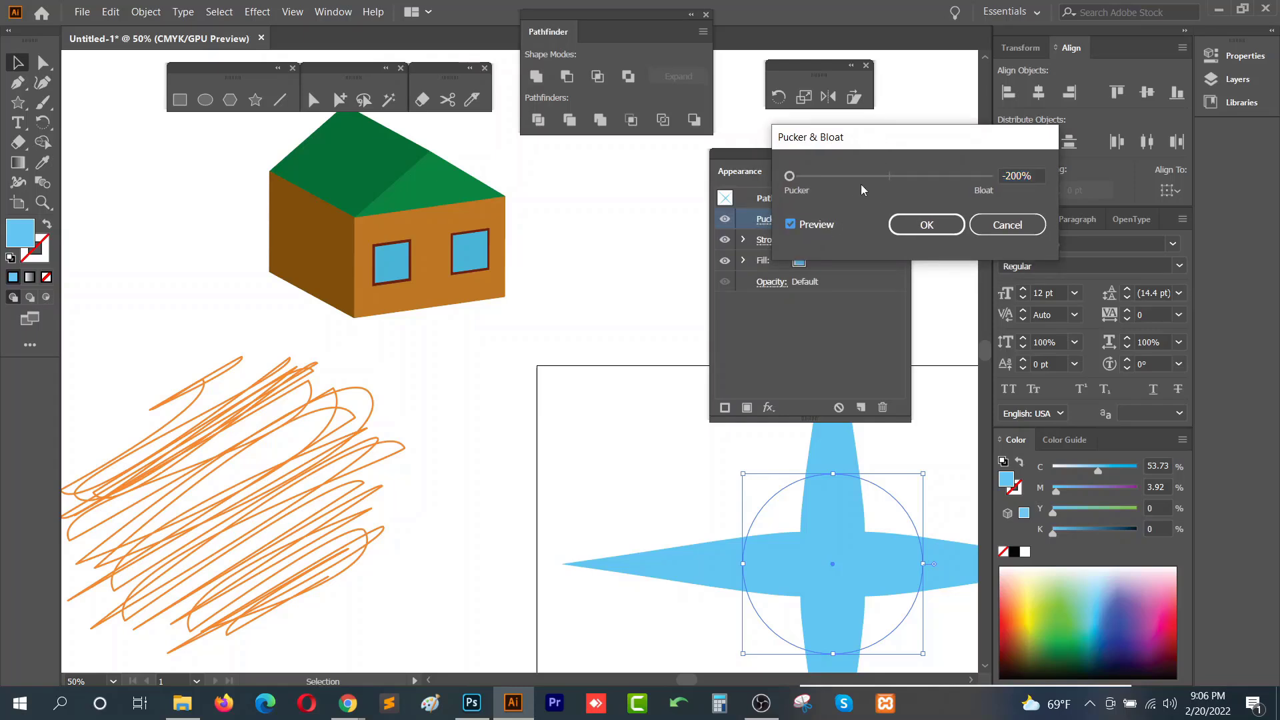
left_click_drag(877, 175, 822, 176)
left_click(894, 222)
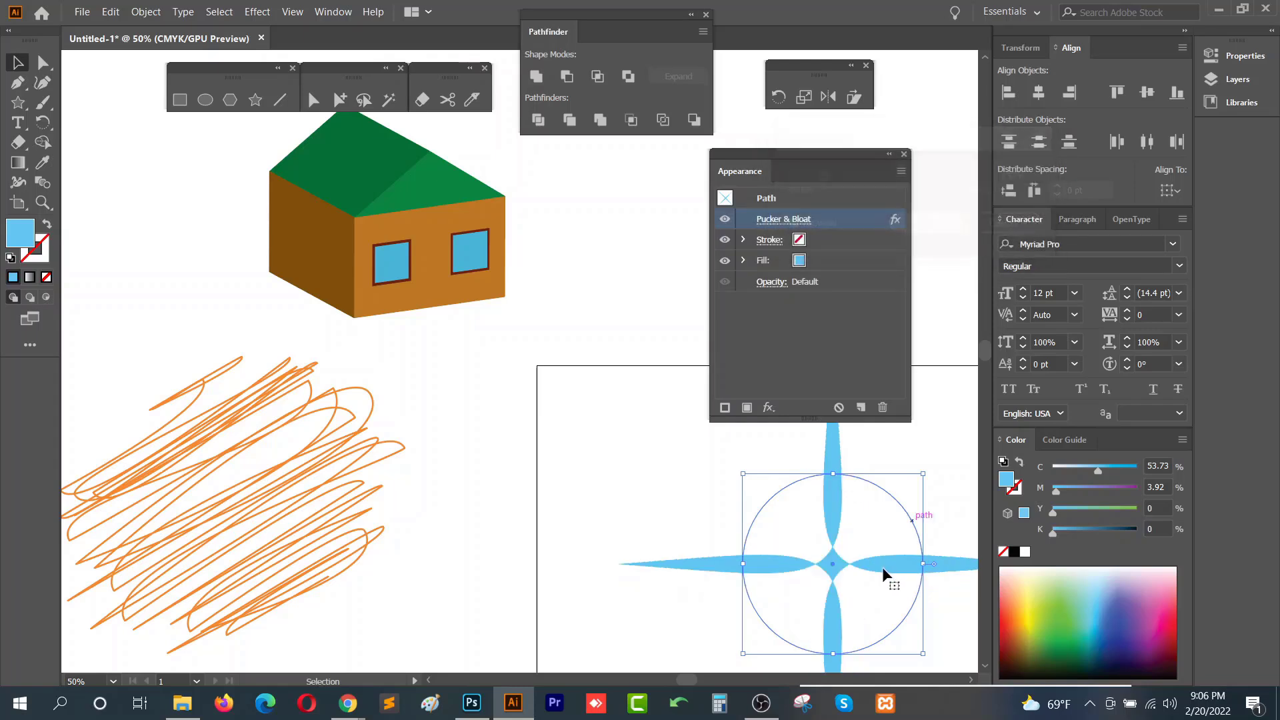
- Reopen the house's 3D Extrude & Bevel effect and rotate it to -21°, -15° and 9°
left_click(405, 190)
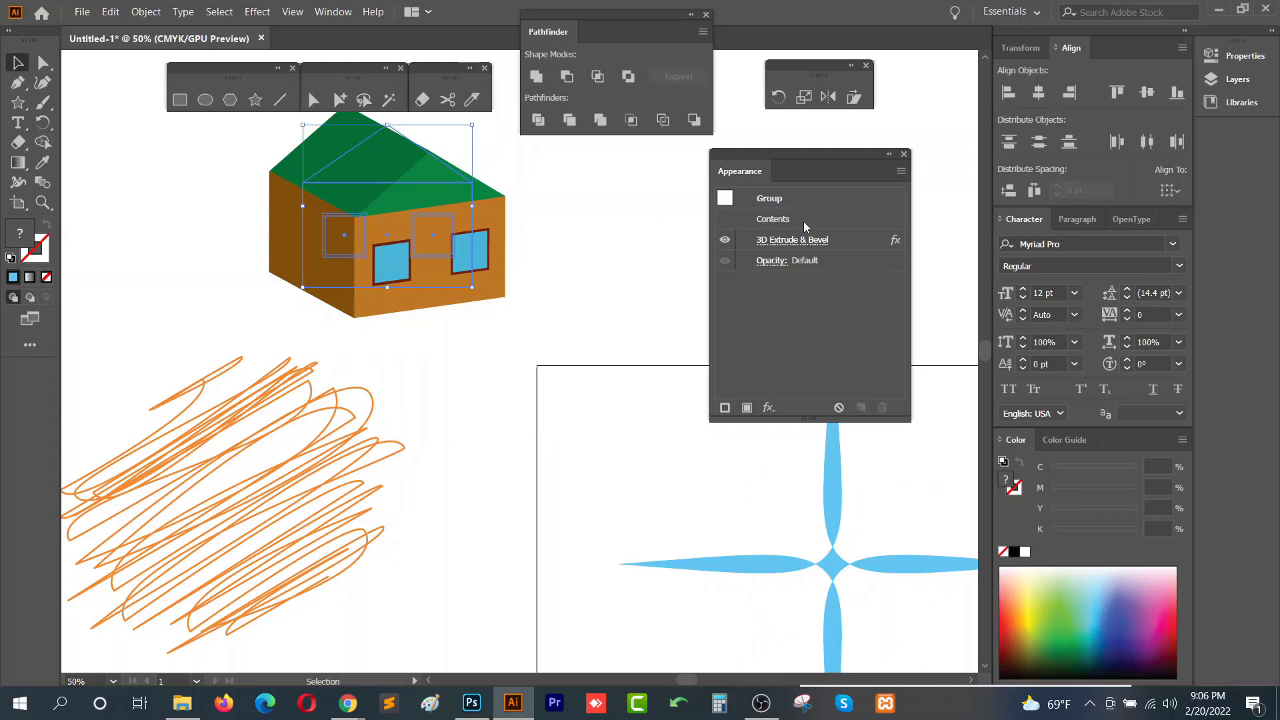
left_click(803, 243)
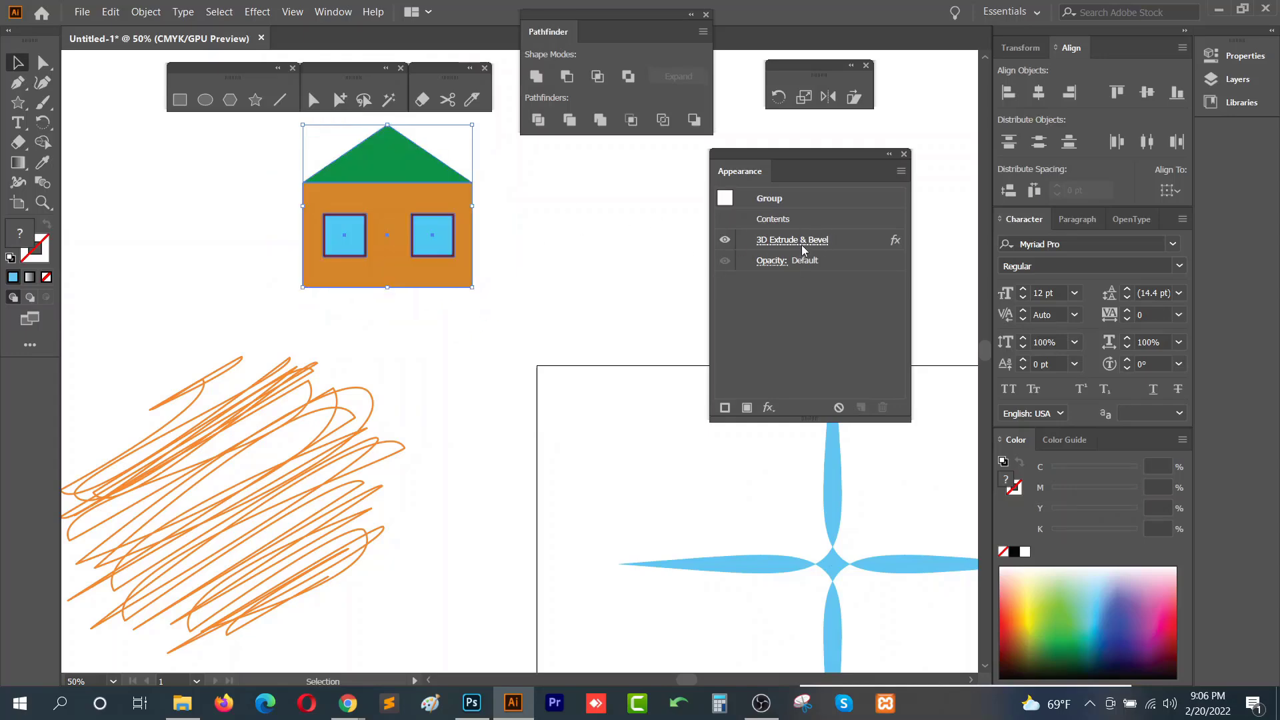
left_click(767, 455)
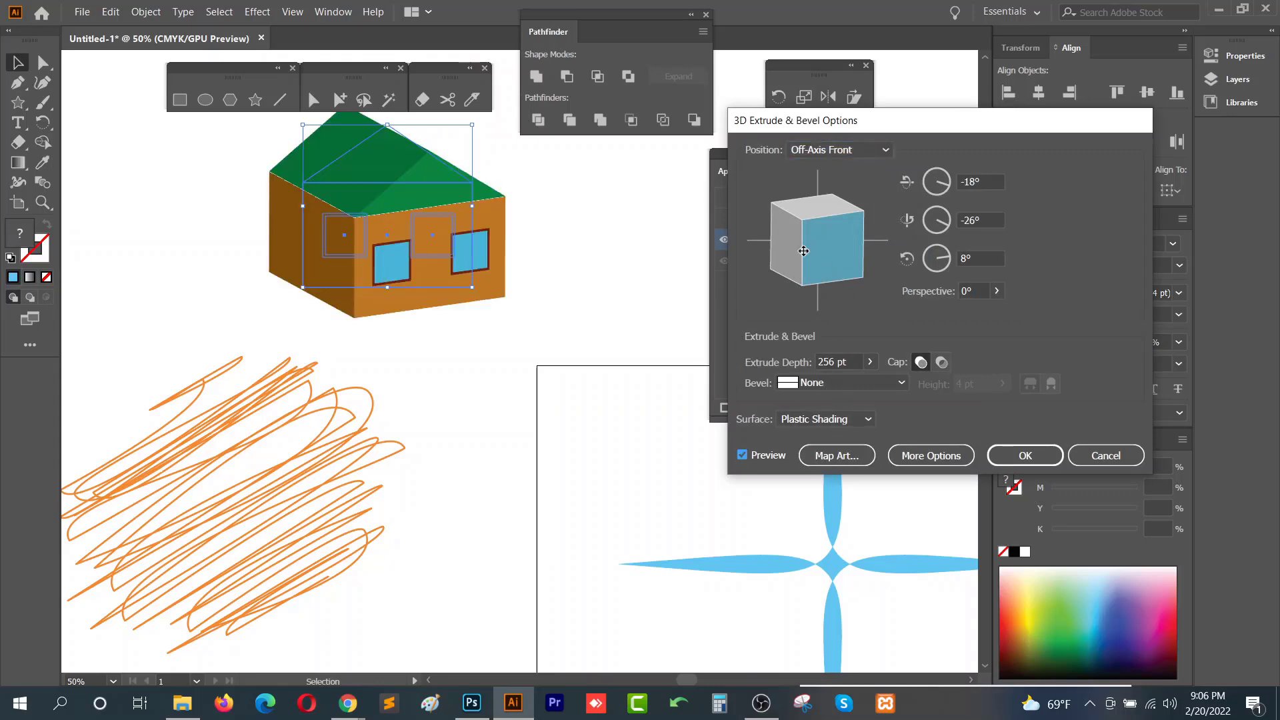
left_click_drag(750, 245, 812, 246)
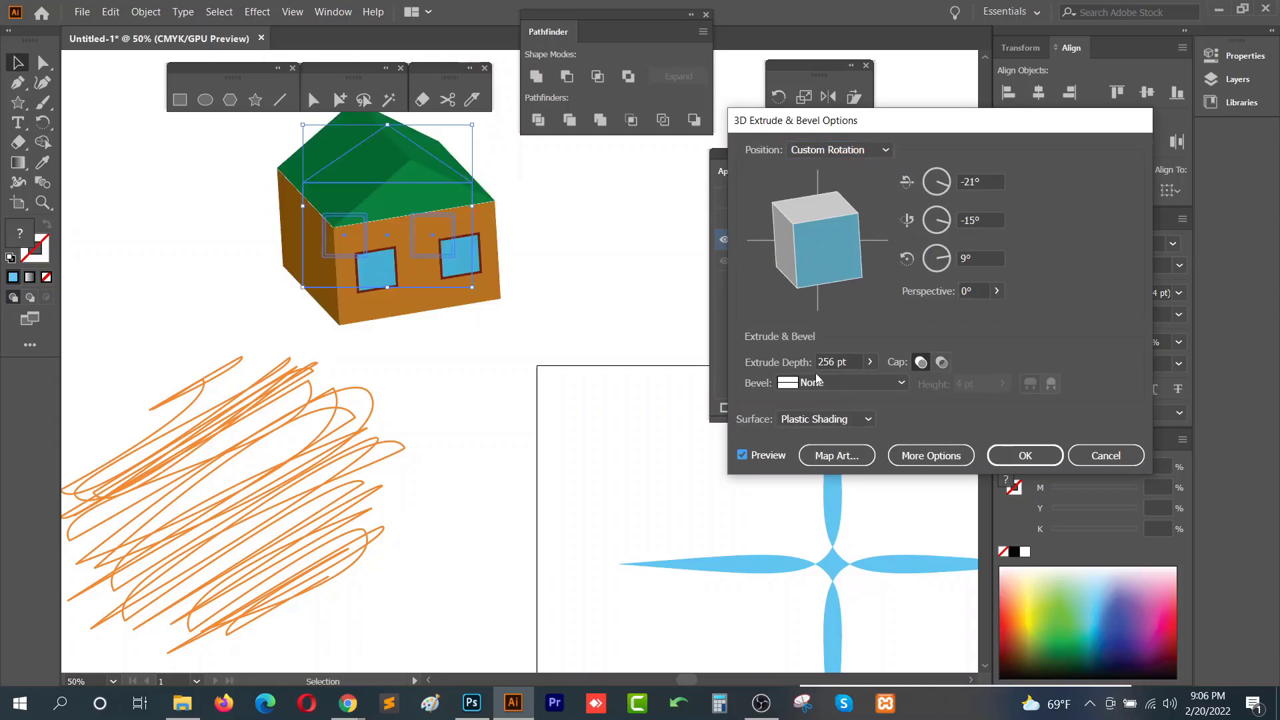
left_click(1025, 457)
left_click(588, 324)
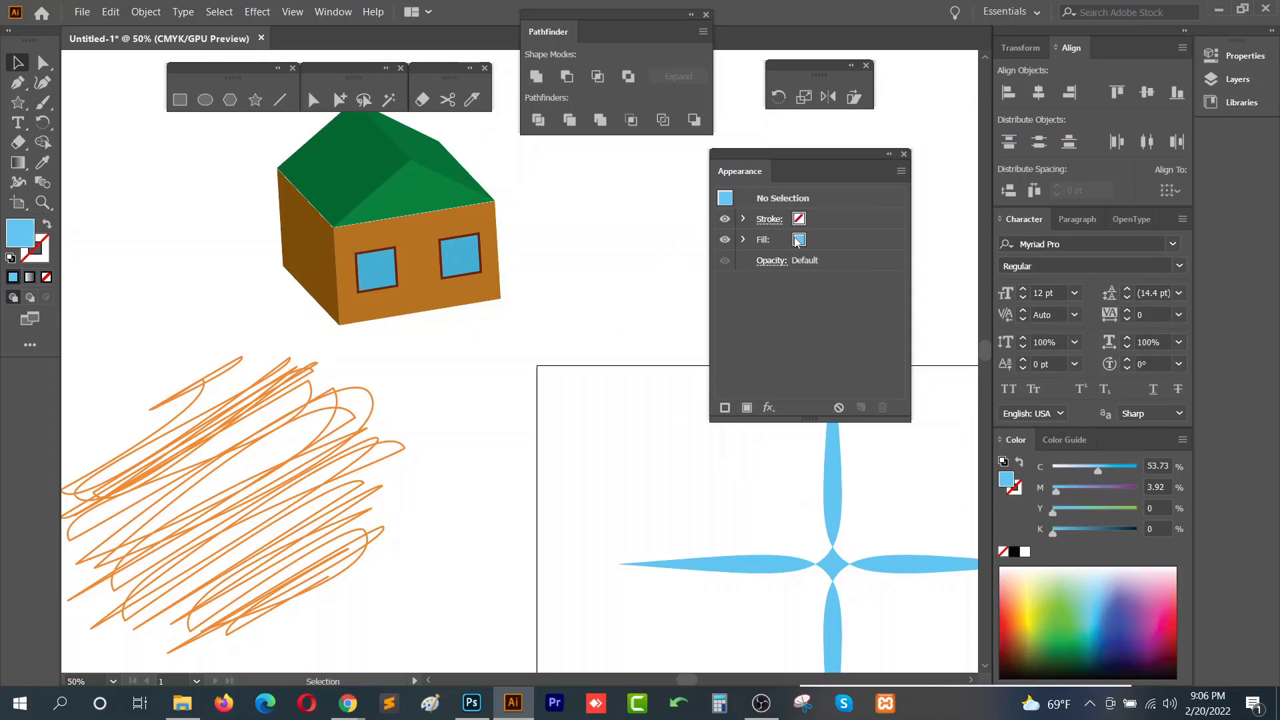
- Examine the default stroke, fill and opacity entries in the Appearance panel with nothing selected
left_click(863, 251)
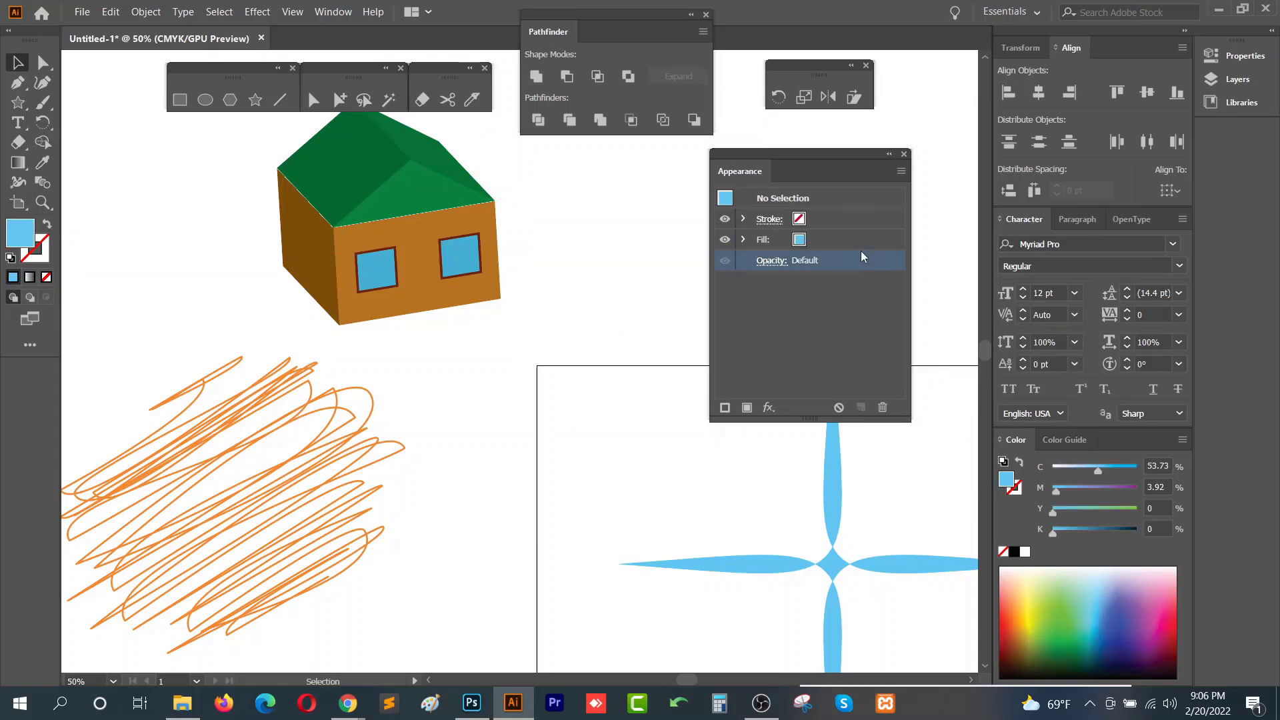
left_click(858, 238)
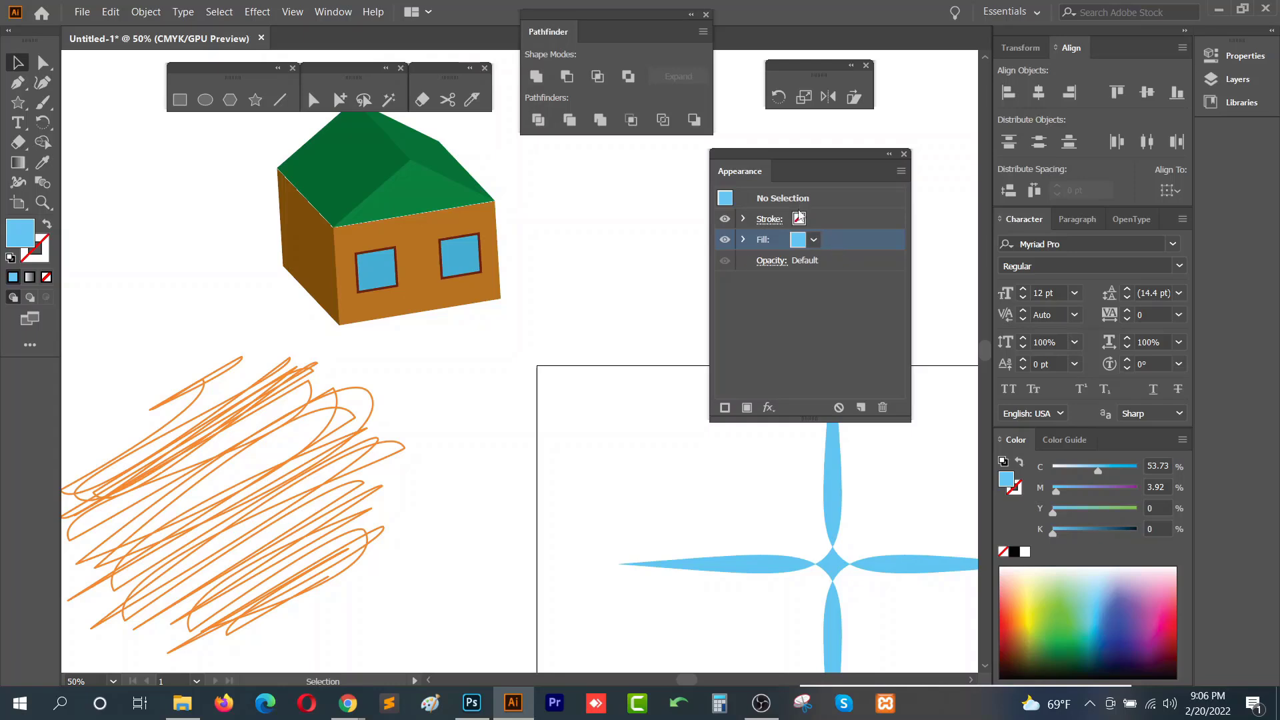
left_click(814, 240)
left_click(851, 221)
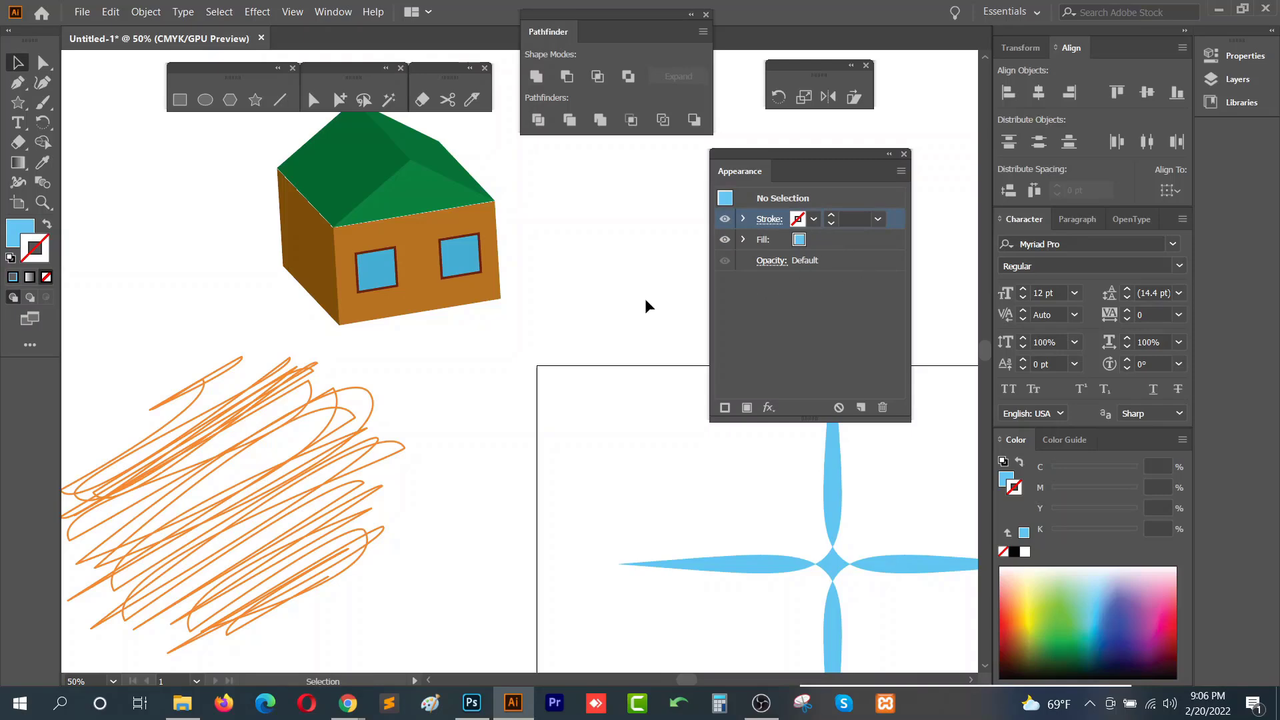
- Select all the artwork on the canvas and delete it
scroll(647, 298, "down", 2)
left_click_drag(647, 340, 396, 447)
scroll(396, 447, "down", 1)
scroll(395, 445, "down", 1)
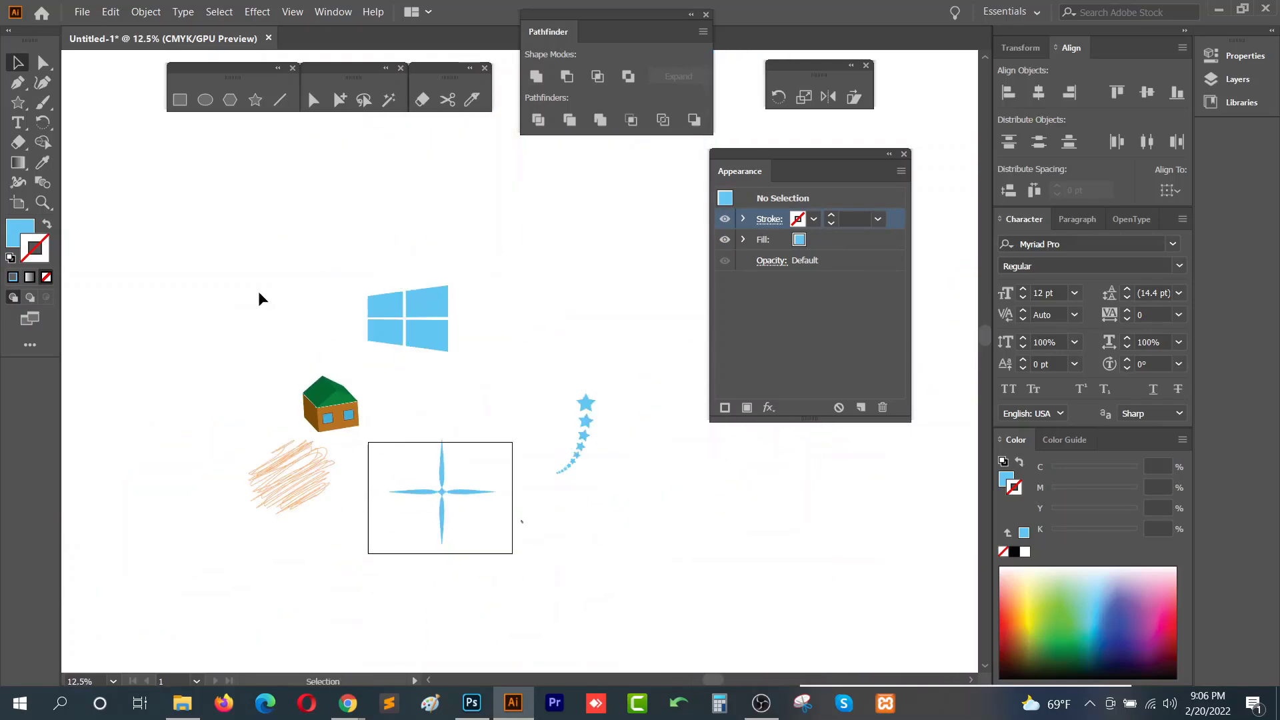
left_click_drag(247, 273, 673, 564)
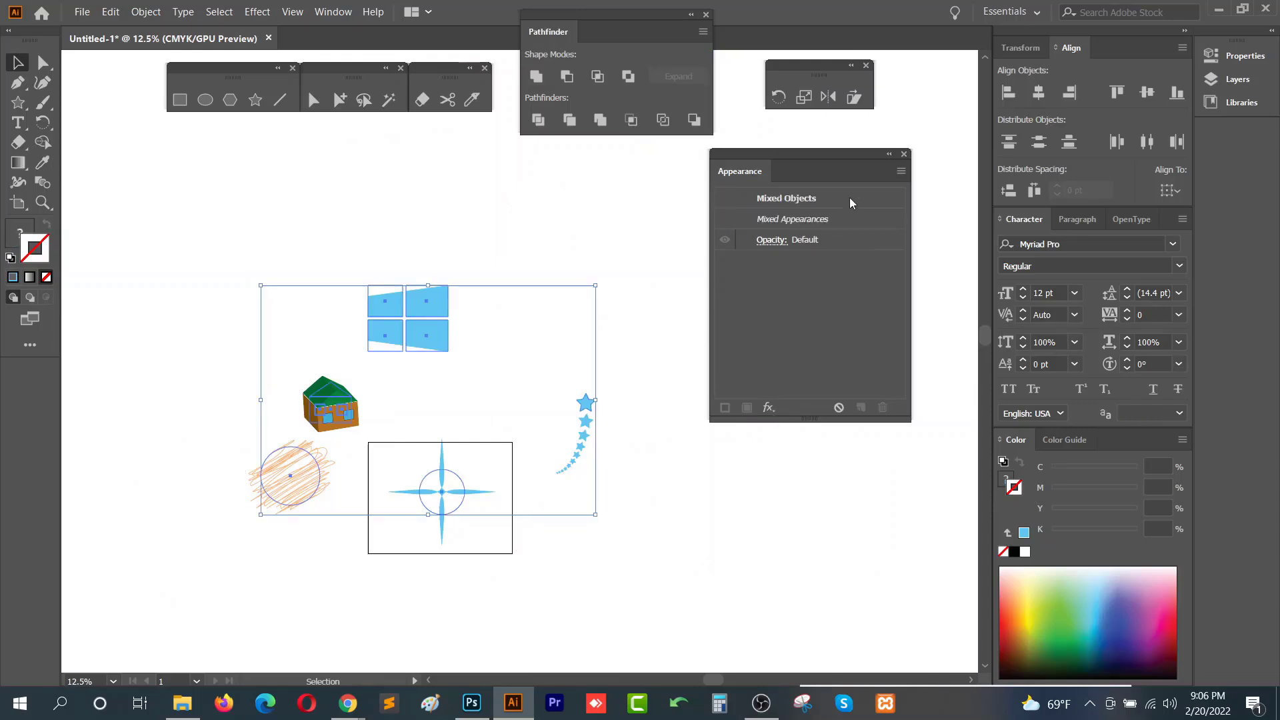
key("Delete")
- Close the Appearance panel and the small floating tools panel
left_click(904, 155)
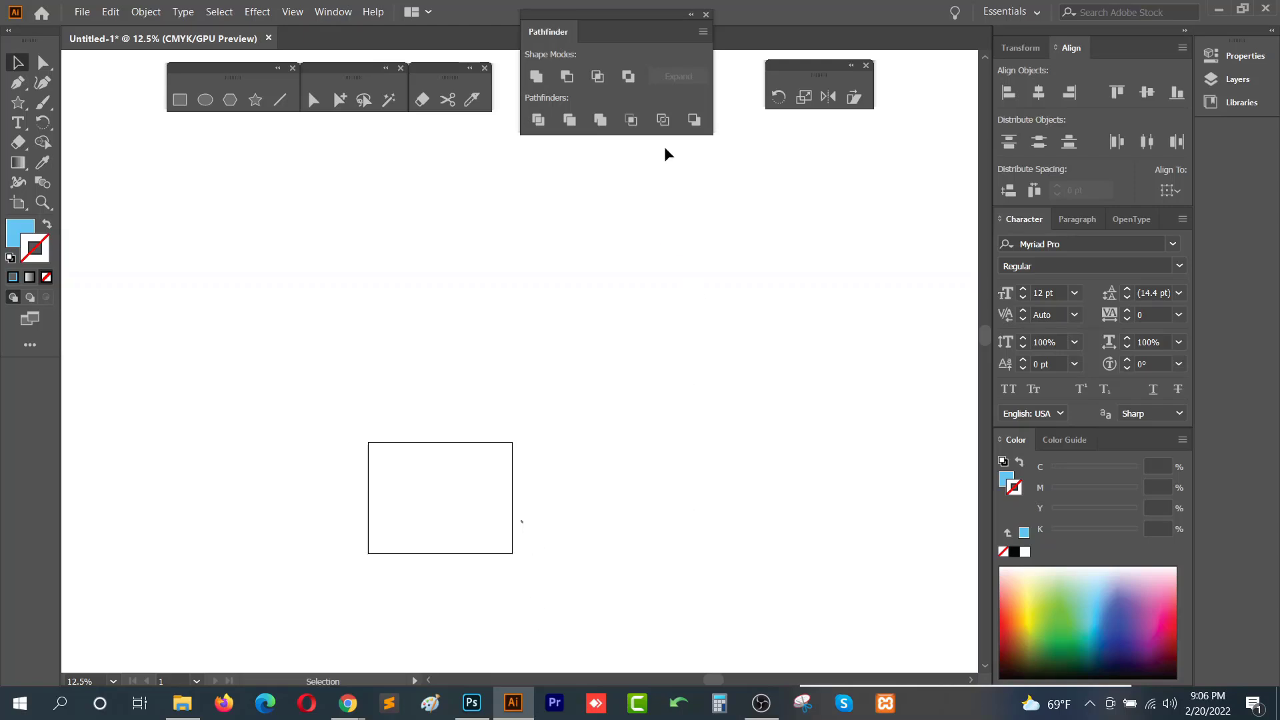
left_click(866, 66)
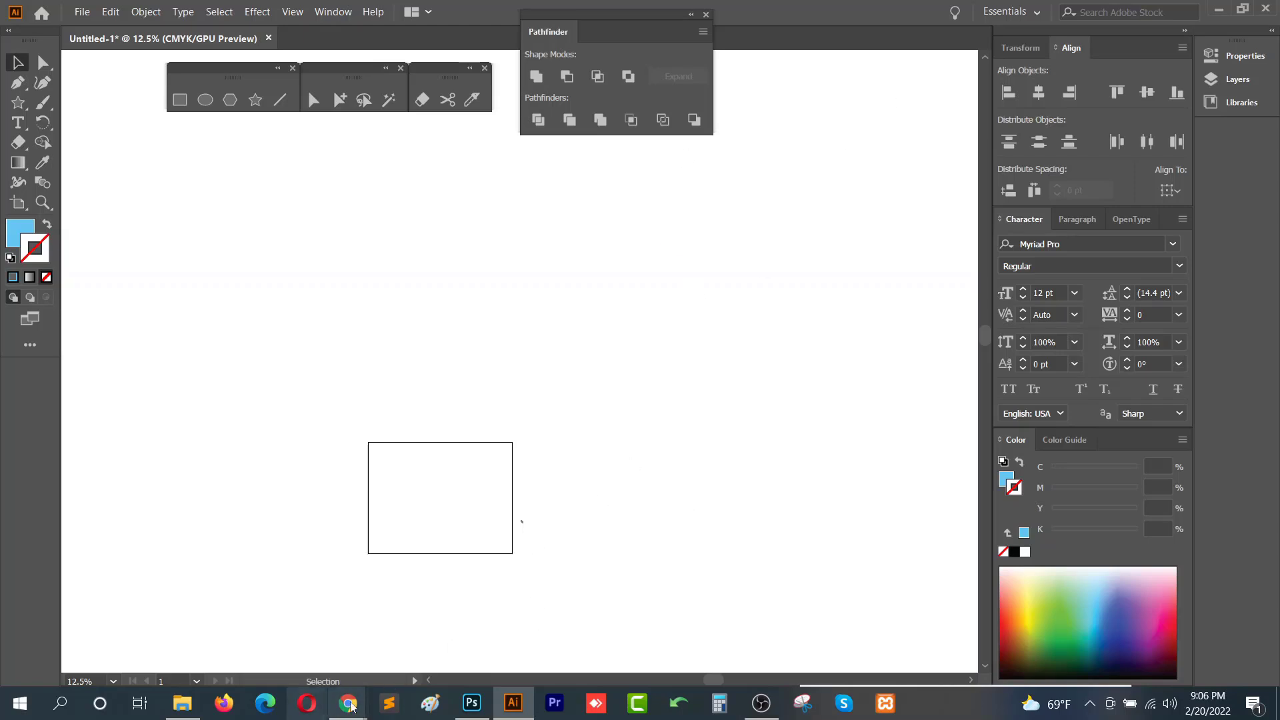
- Switch to the course outline document, review the Class-14 topic list, and return to Illustrator
mouse_move(348, 704)
left_click(302, 673)
left_click(575, 397)
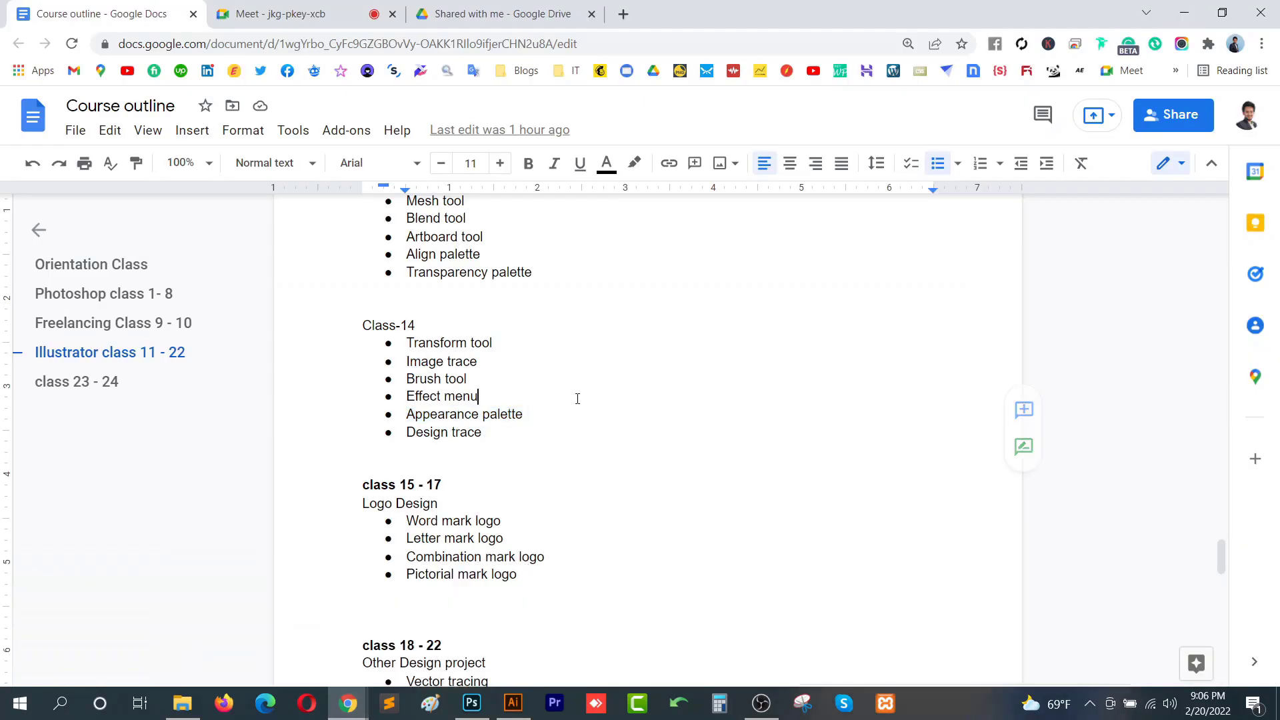
left_click_drag(563, 415, 384, 341)
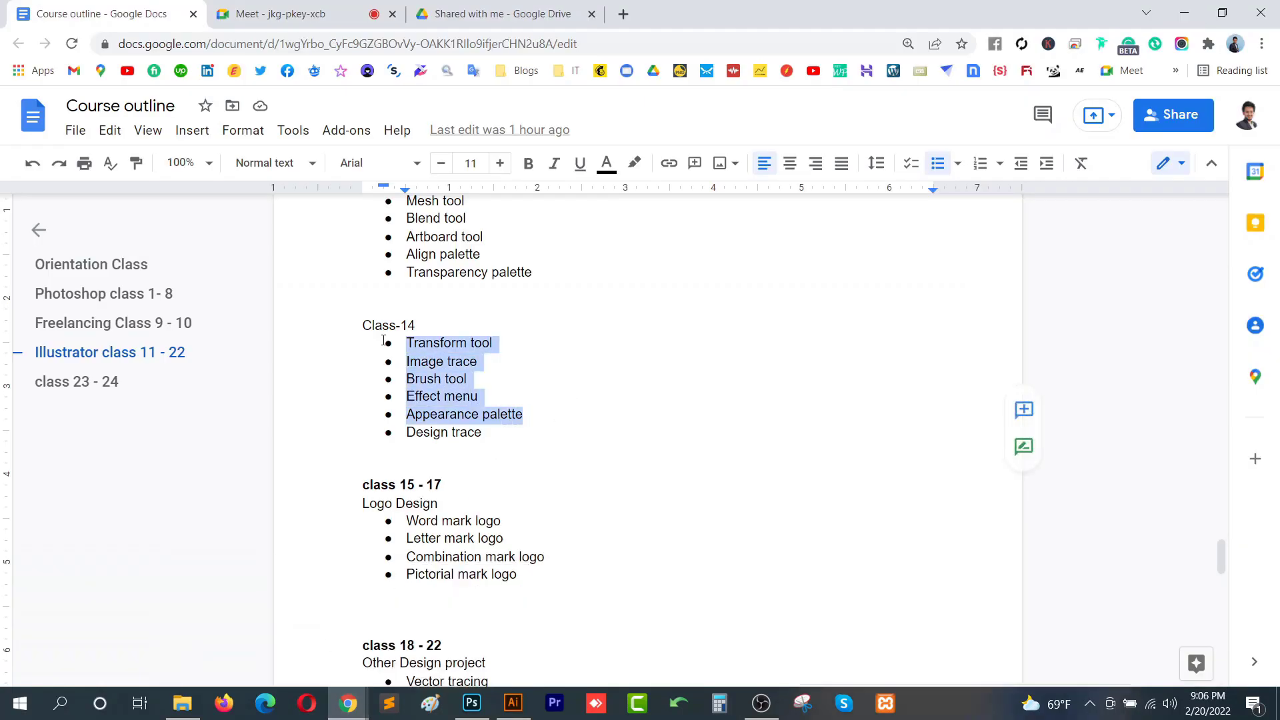
left_click(525, 402)
left_click(507, 707)
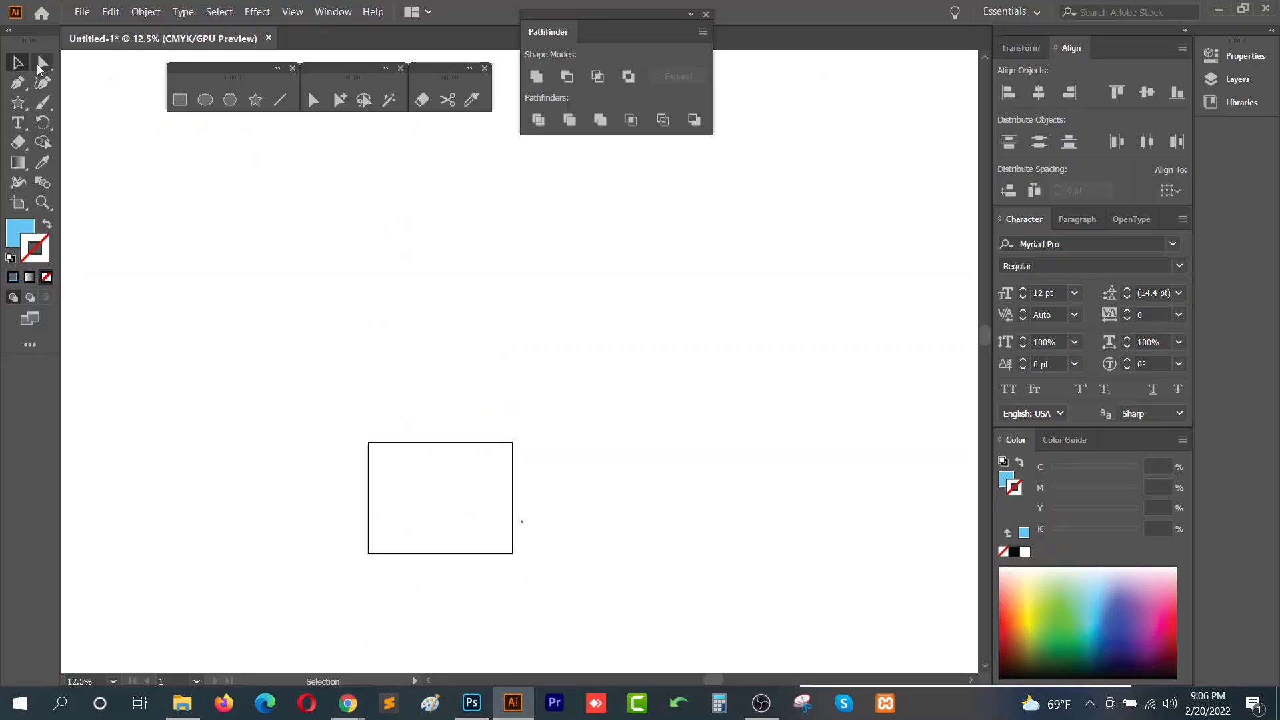
- Undo the deletion of the artwork
left_click(19, 232)
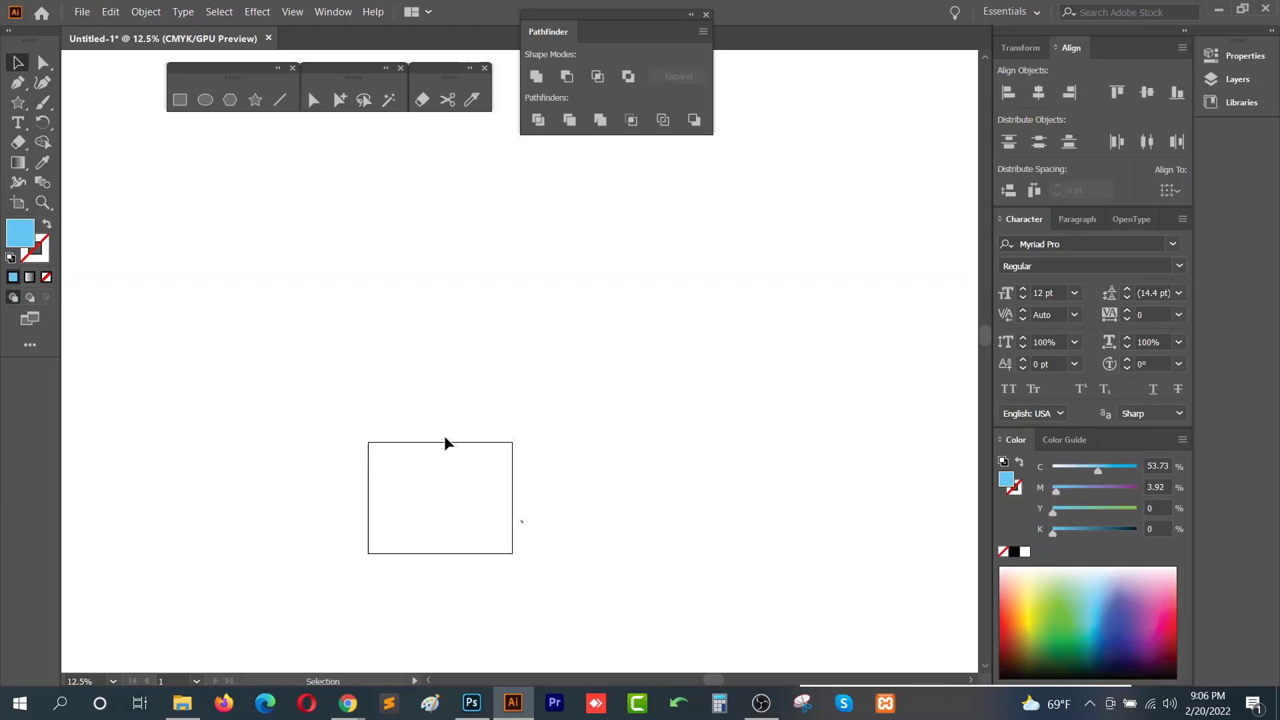
scroll(438, 500, "up", 3)
left_click_drag(475, 465, 496, 410)
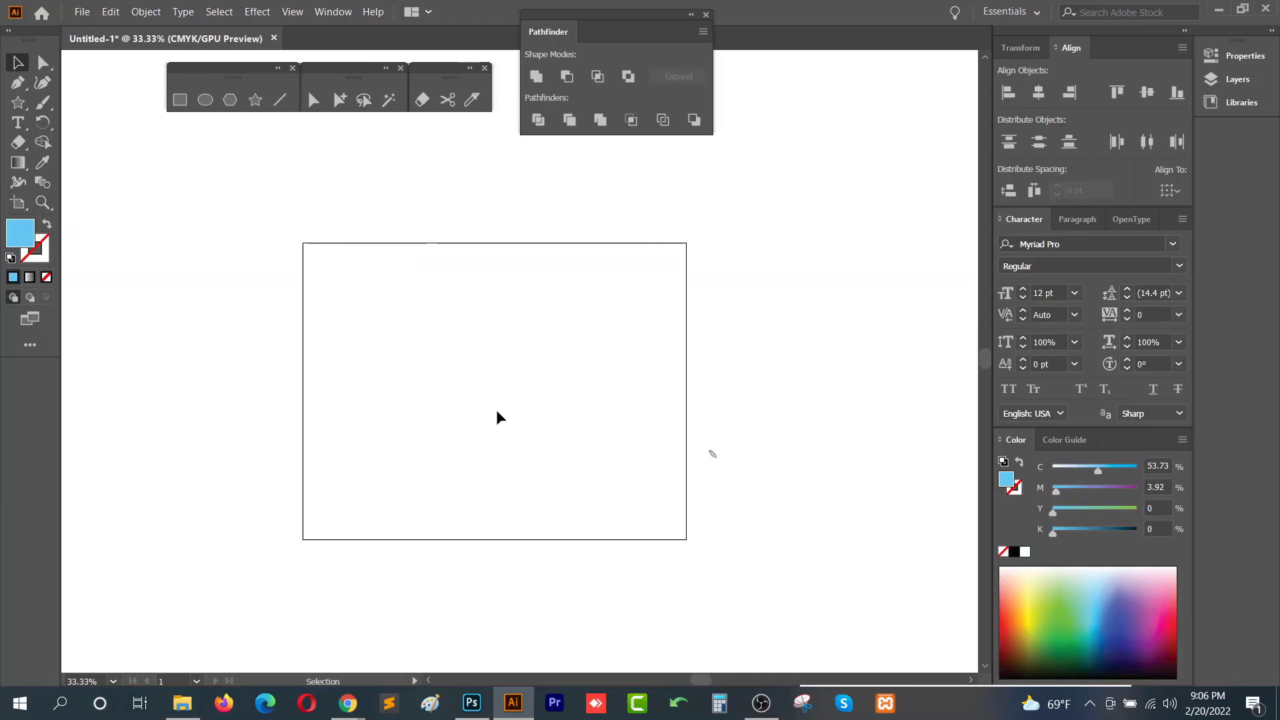
key("ctrl+z")
- Select the top star of the star trail and nudge it slightly downward
left_click(629, 469)
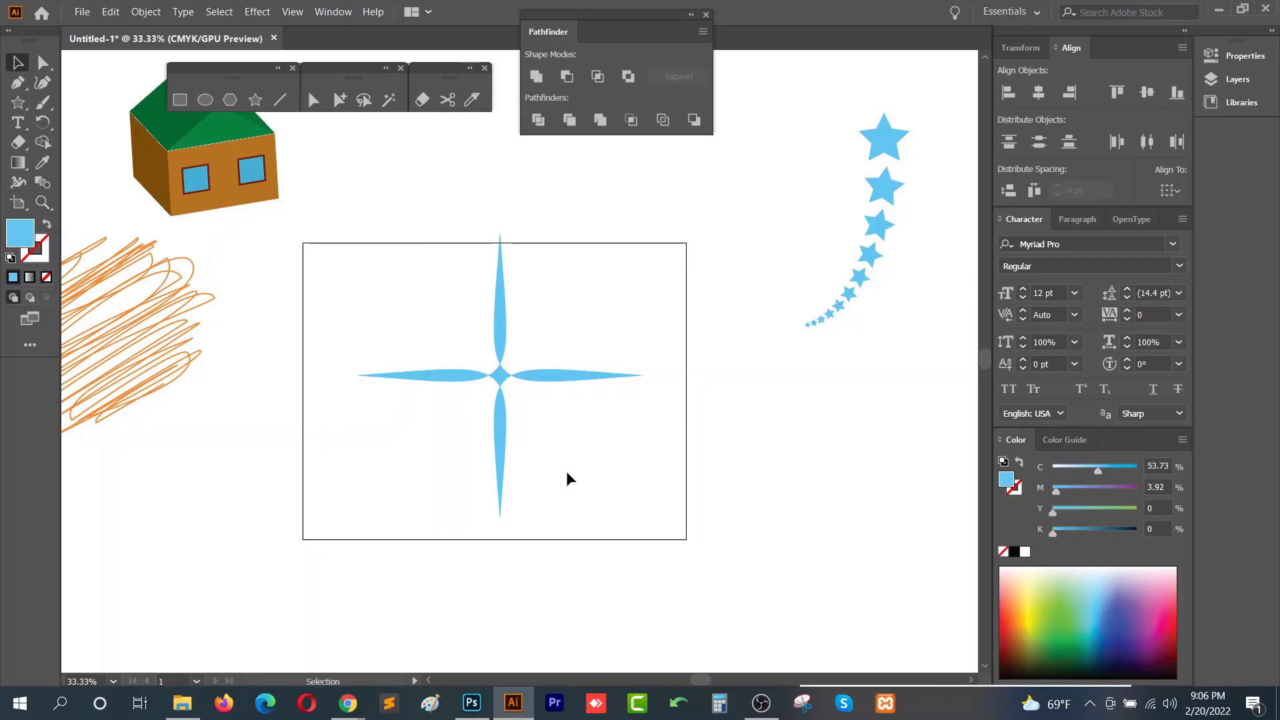
left_click_drag(678, 381, 383, 490)
left_click(588, 255)
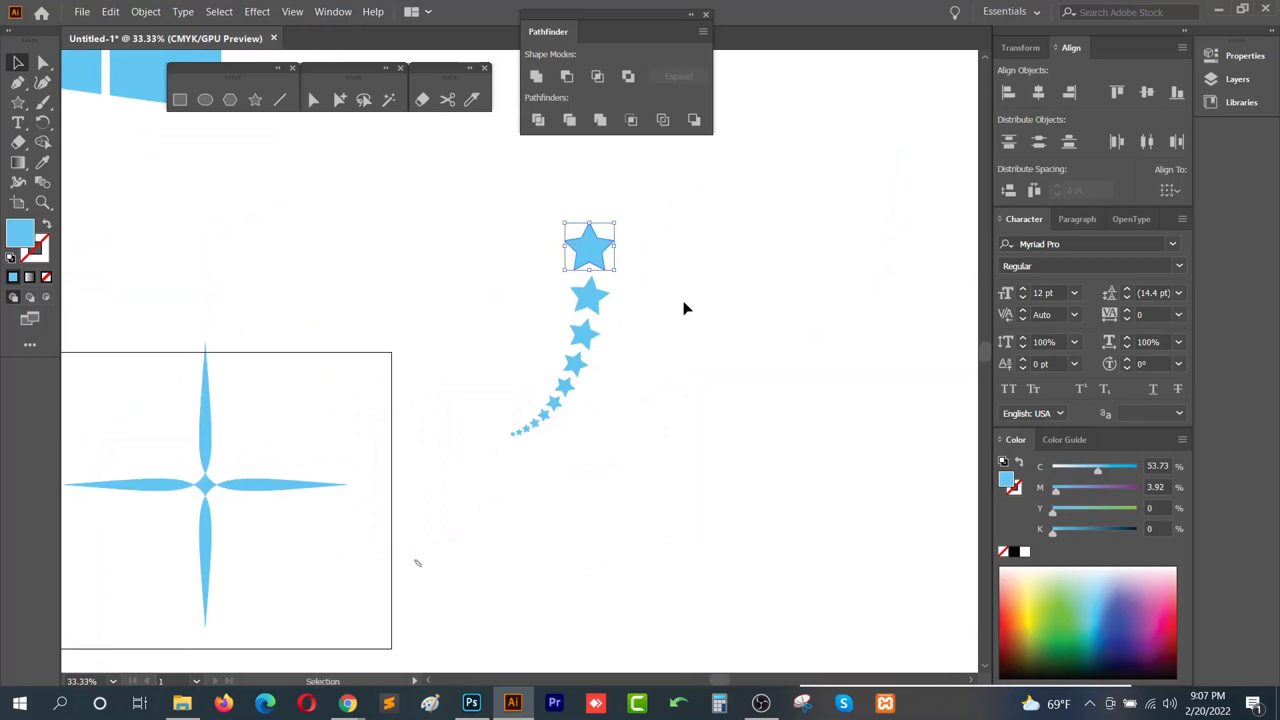
mouse_move(587, 242)
left_mouse_down()
mouse_move(459, 274)
mouse_move(589, 262)
left_mouse_up()
left_click_drag(642, 216, 467, 501)
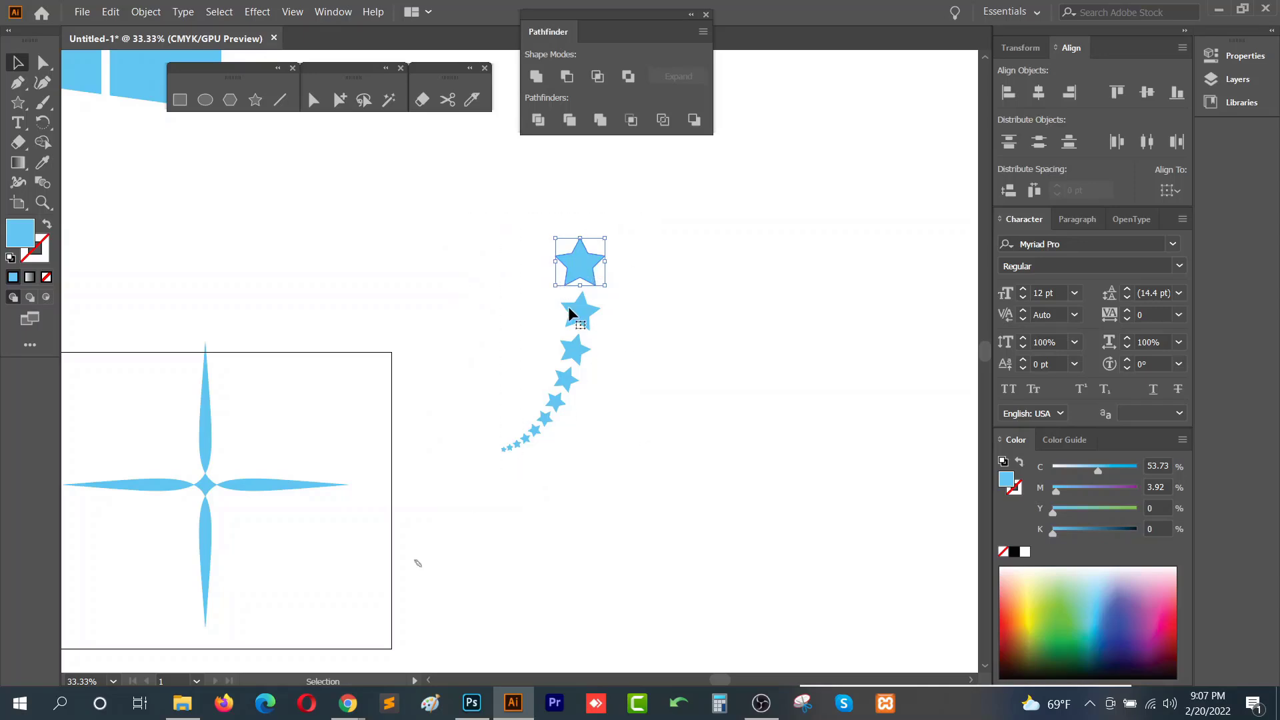
left_click_drag(582, 262, 582, 270)
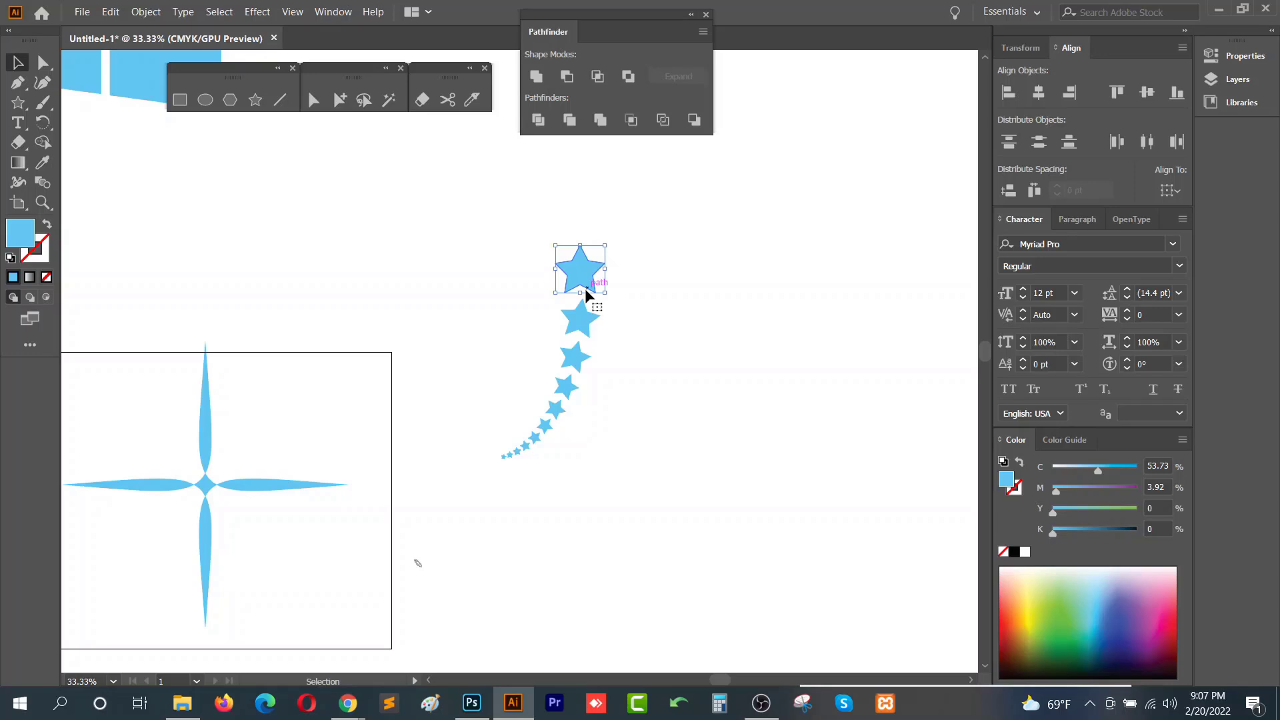
left_click_drag(642, 212, 470, 491)
- Expand the star trail's appearance into separate objects with Expand Appearance
left_click(146, 12)
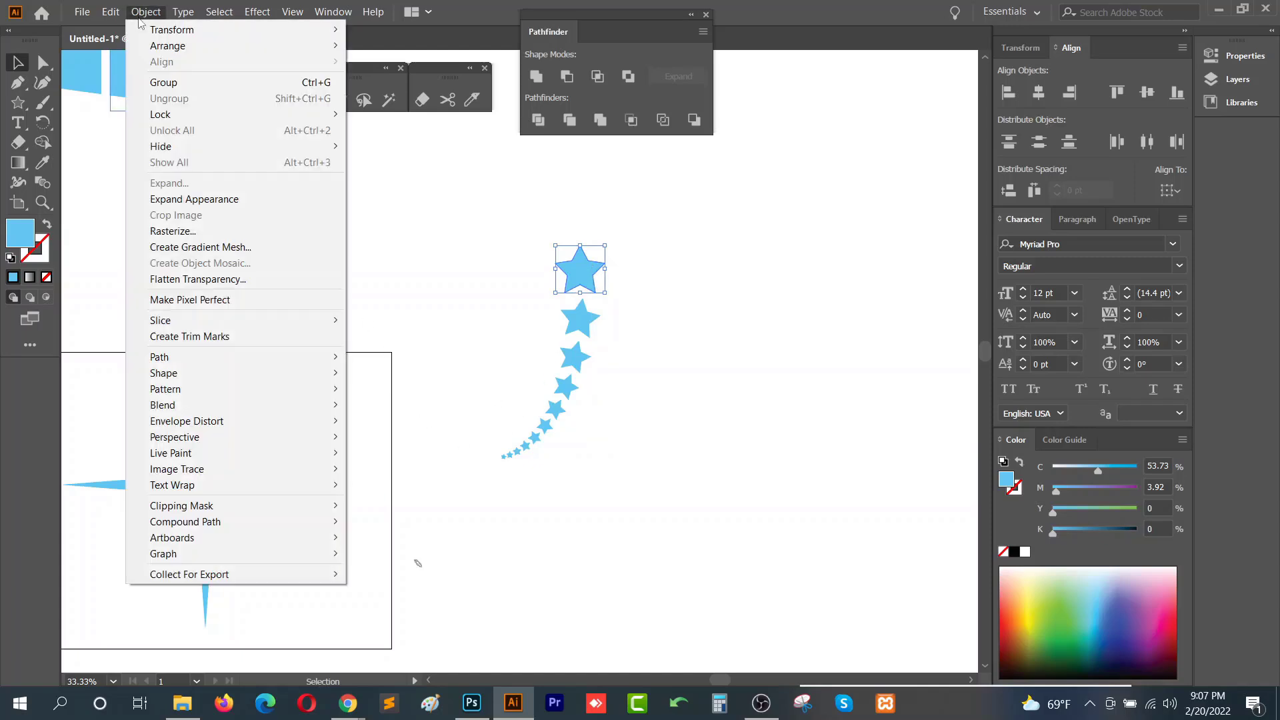
left_click(243, 202)
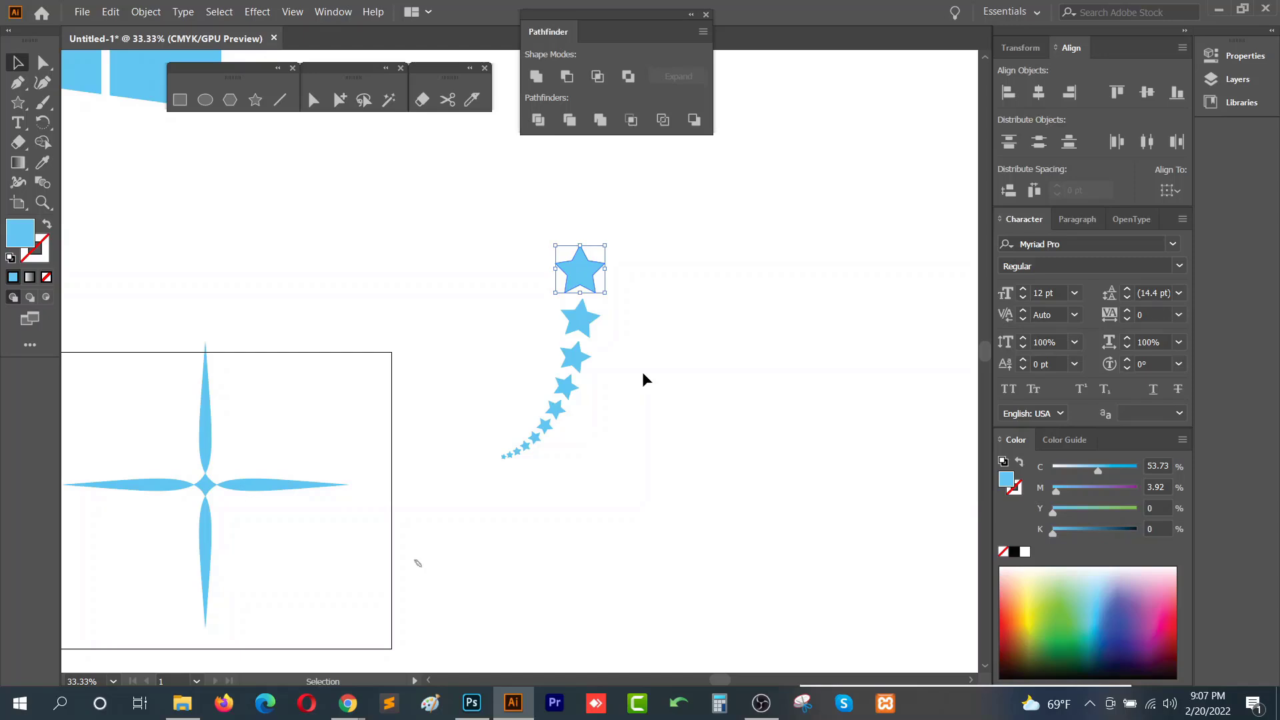
scroll(563, 379, "up", 2)
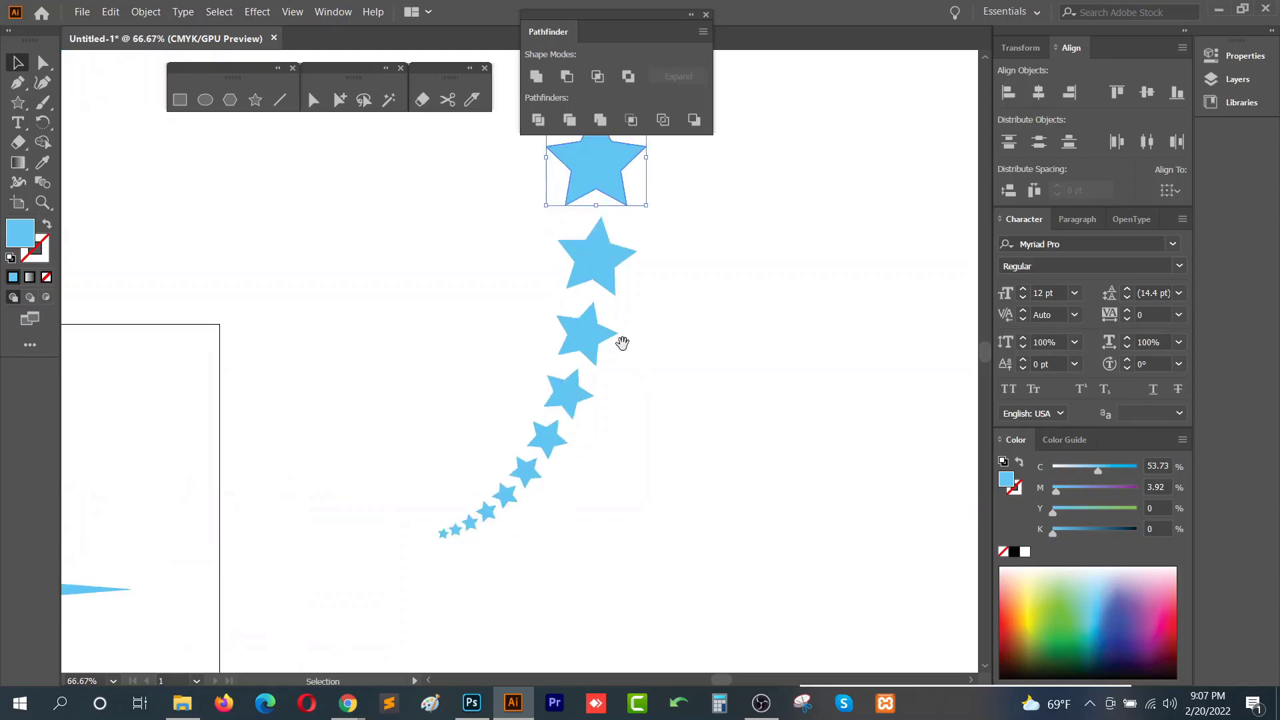
left_click_drag(622, 344, 618, 435)
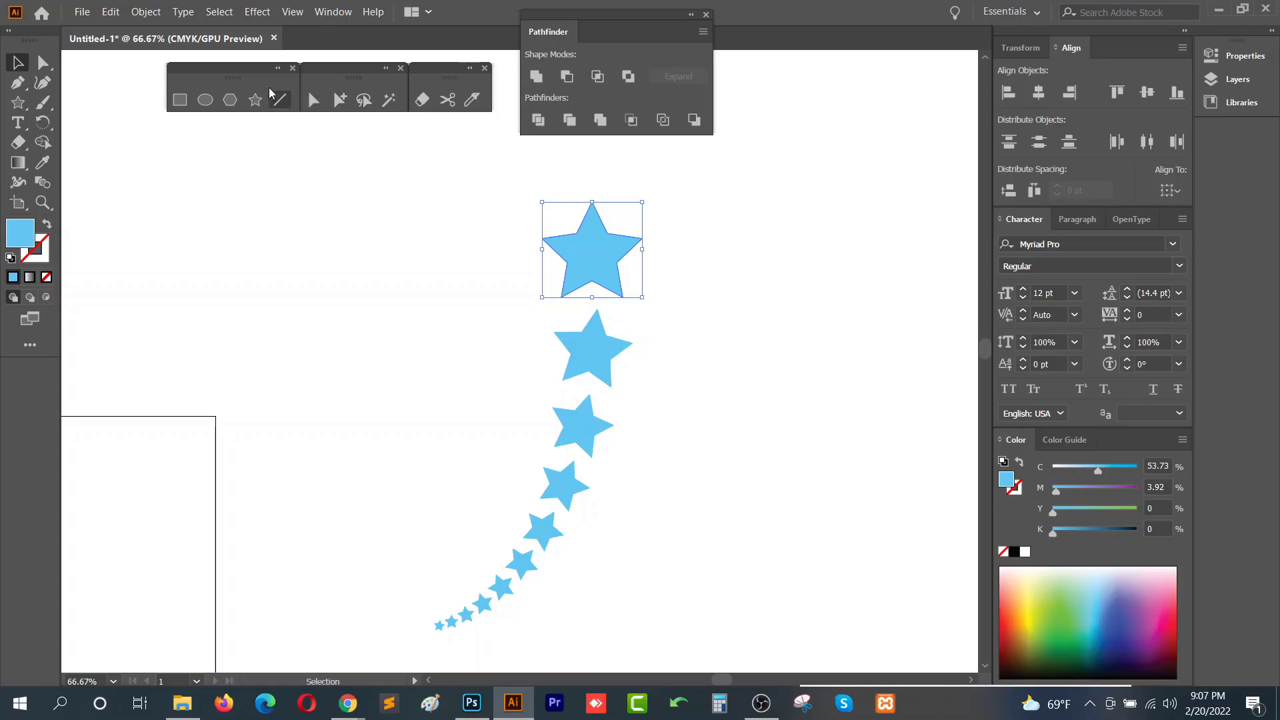
left_click(148, 12)
left_click(194, 199)
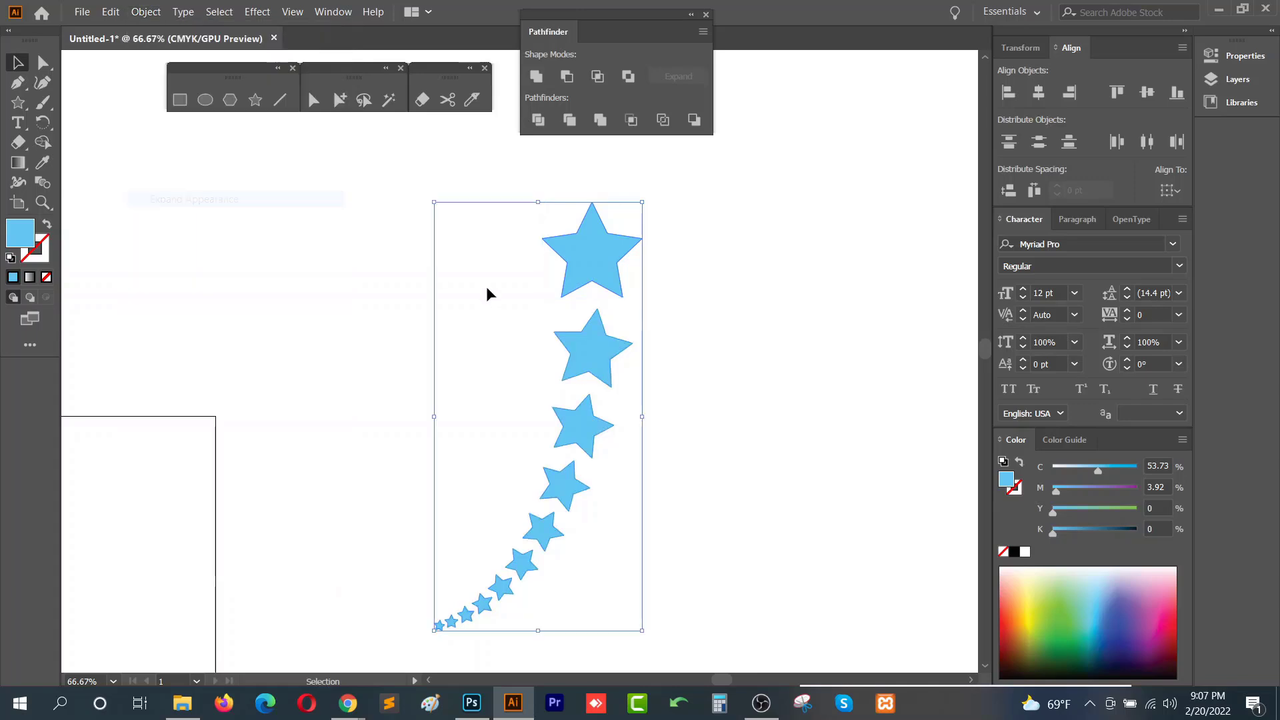
- Ungroup the expanded stars
right_click(577, 445)
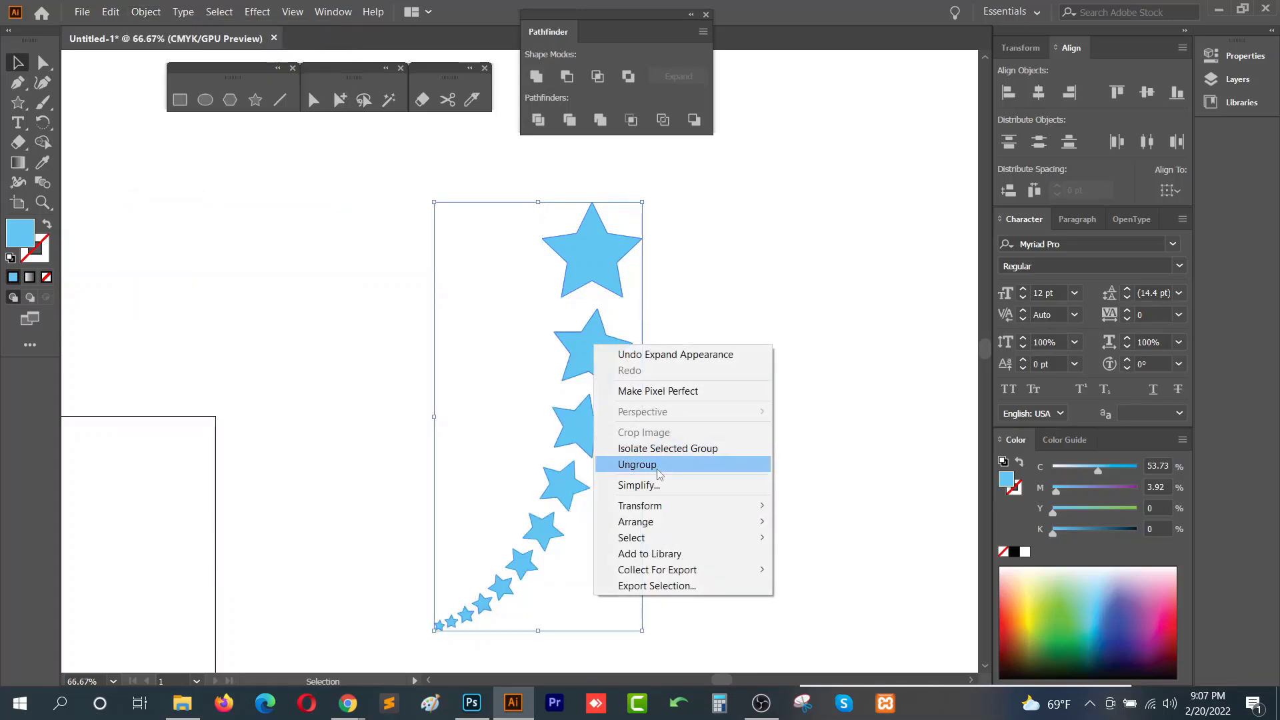
left_click(620, 467)
left_click(647, 404)
left_click(606, 357)
left_click(593, 424)
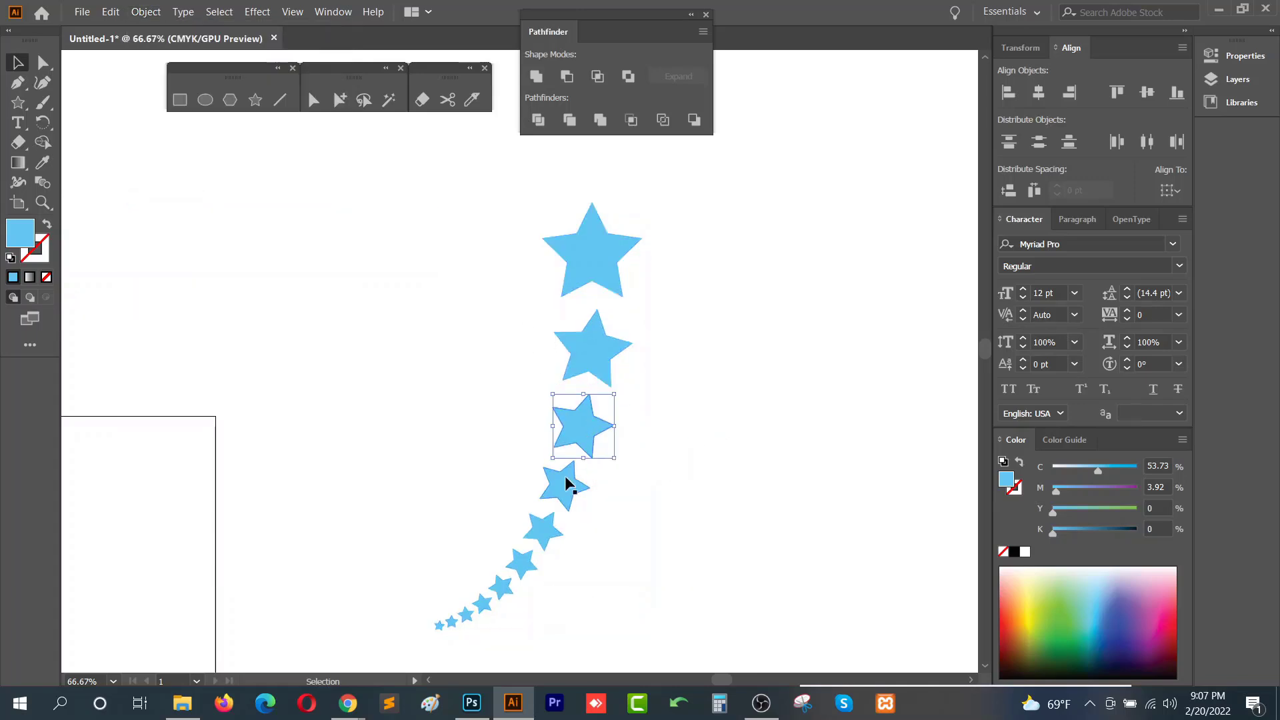
- Scatter the individual stars into a loose cluster by moving several of them to new positions
left_click(565, 483)
left_click_drag(569, 488, 672, 488)
left_click_drag(557, 533, 671, 562)
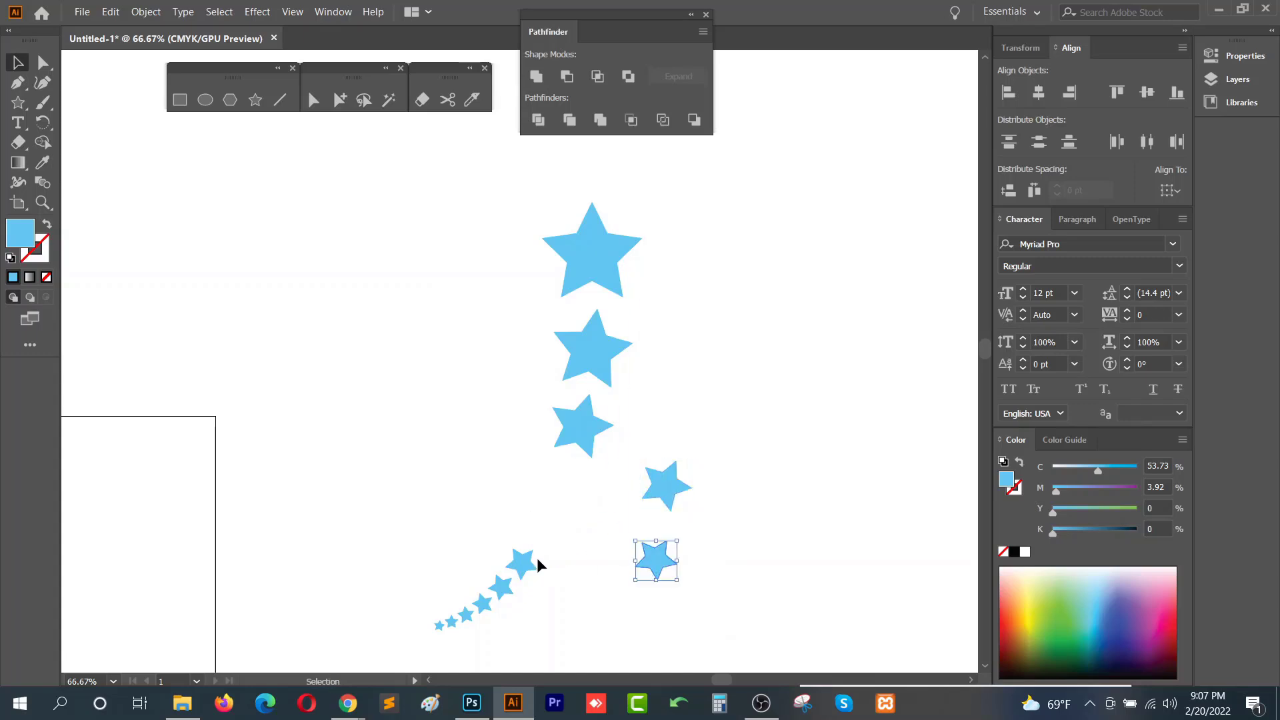
left_click_drag(536, 563, 480, 495)
left_click_drag(513, 587, 573, 554)
left_click_drag(587, 446, 513, 446)
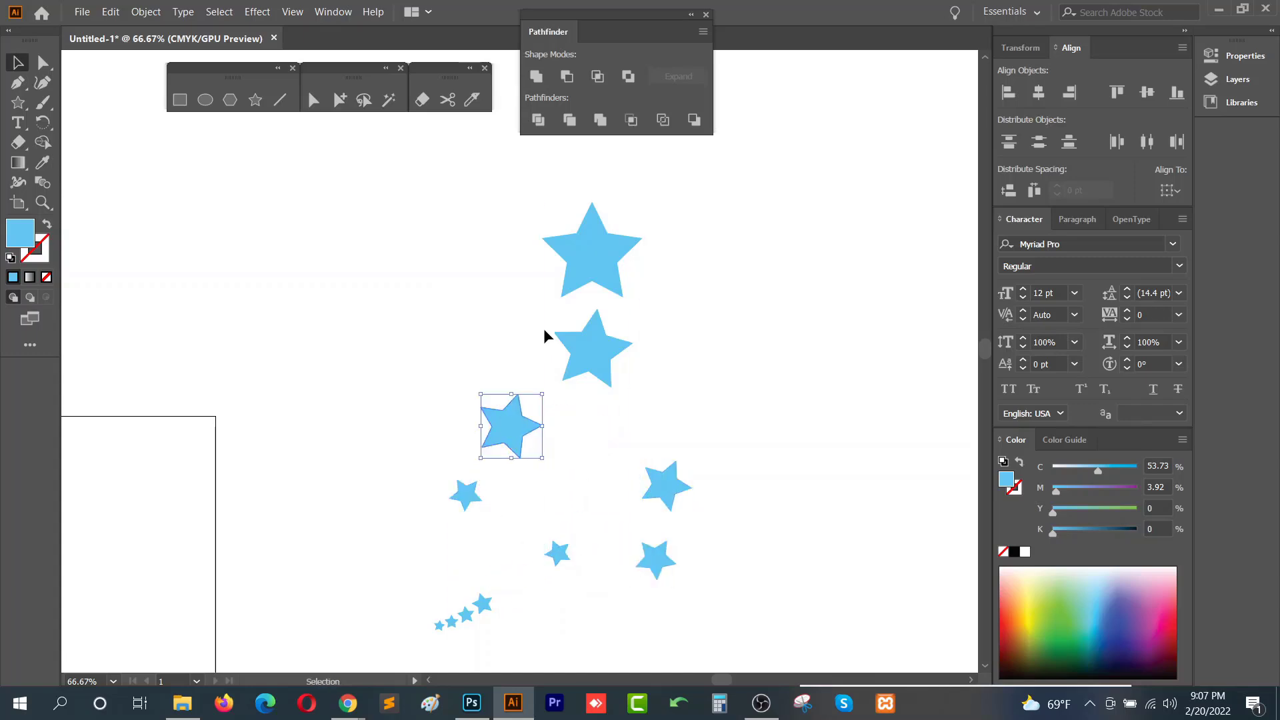
left_click_drag(598, 345, 672, 367)
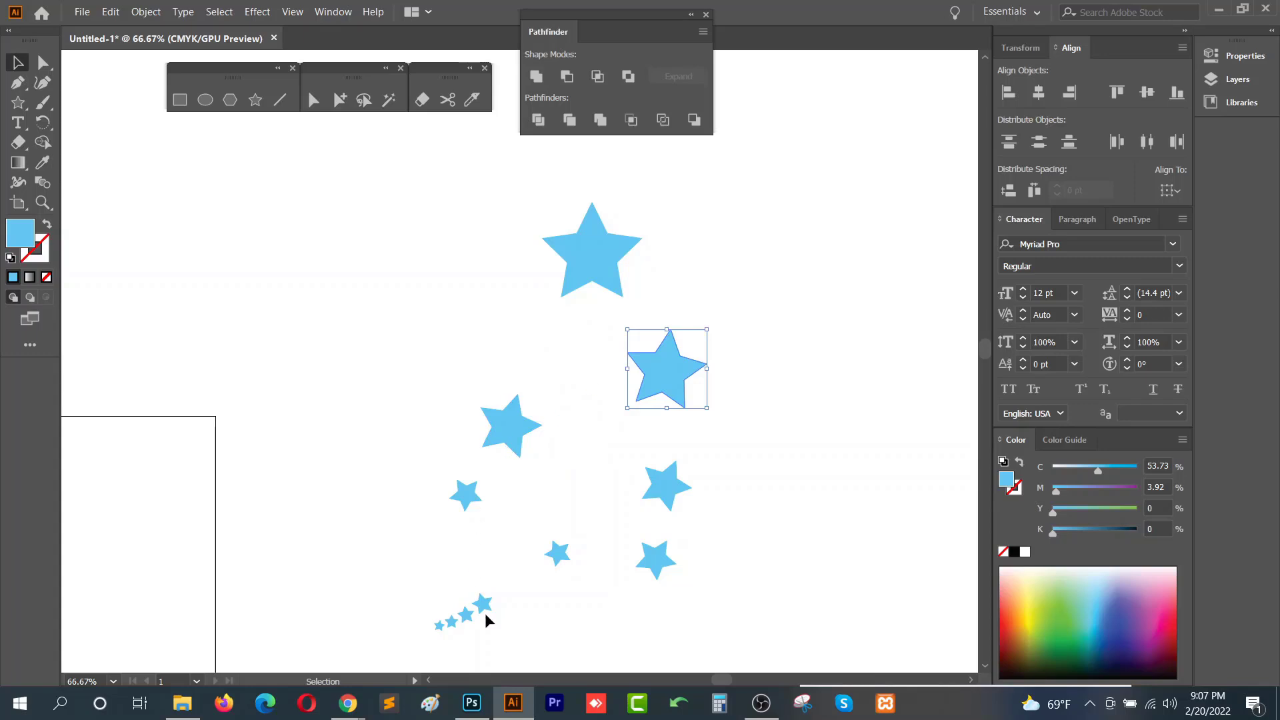
left_click_drag(484, 607, 455, 579)
left_click(553, 585)
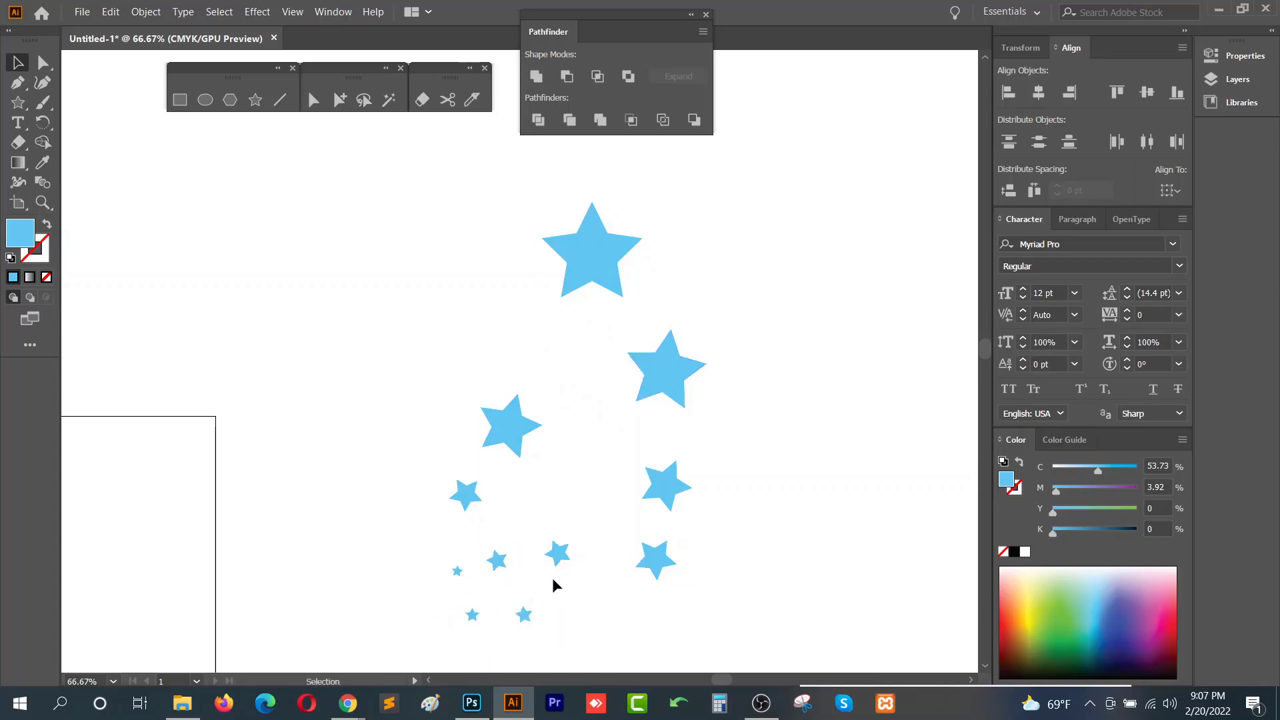
- Move a couple more stars to spread the star cluster further apart
left_click_drag(370, 234, 695, 576)
left_click_drag(393, 462, 787, 375)
scroll(453, 403, "down", 1)
scroll(453, 403, "down", 1)
- Select the scribble and expand its appearance into editable paths
left_click_drag(523, 395, 880, 489)
left_click(433, 361)
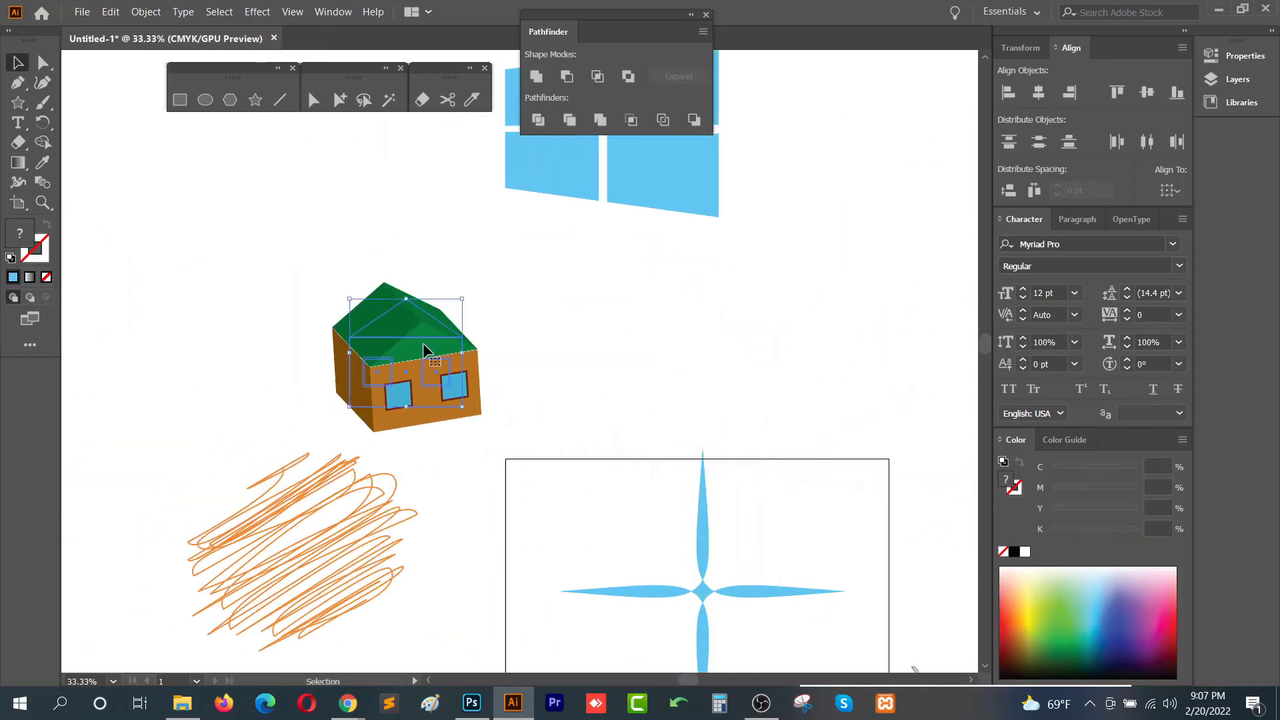
key("v")
left_click(333, 487)
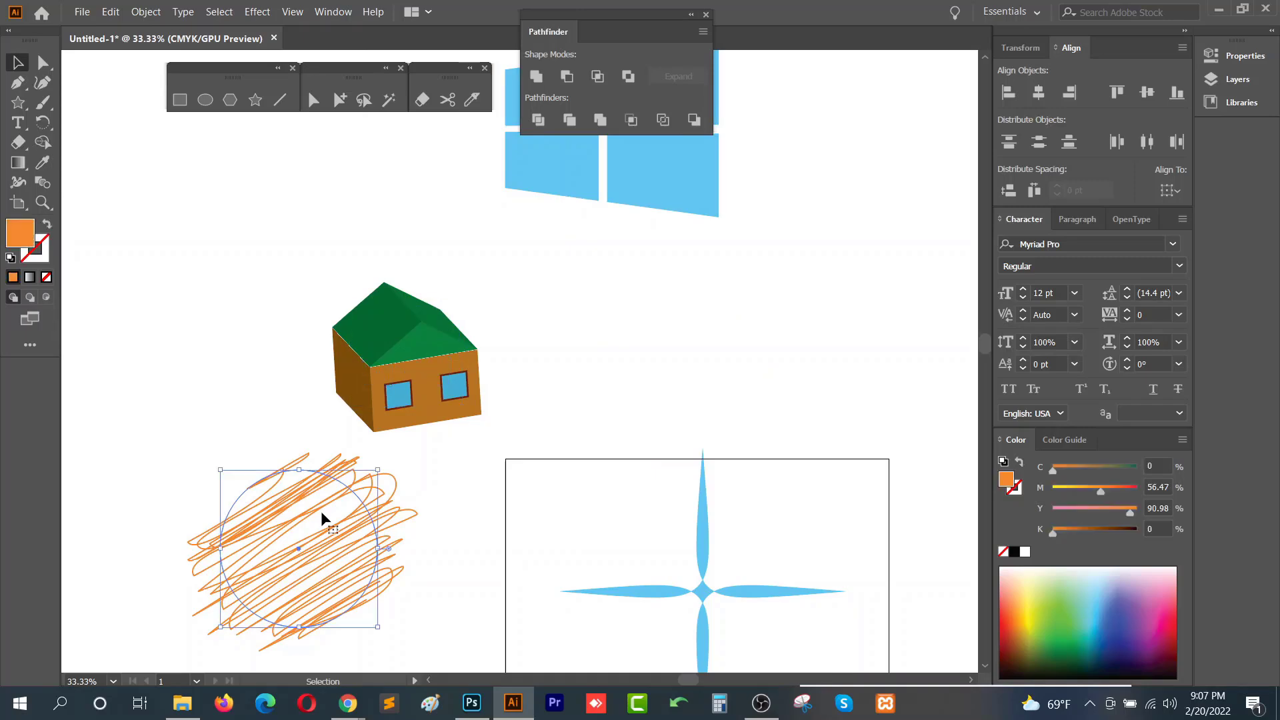
scroll(254, 548, "up", 1)
left_click_drag(254, 549, 377, 389)
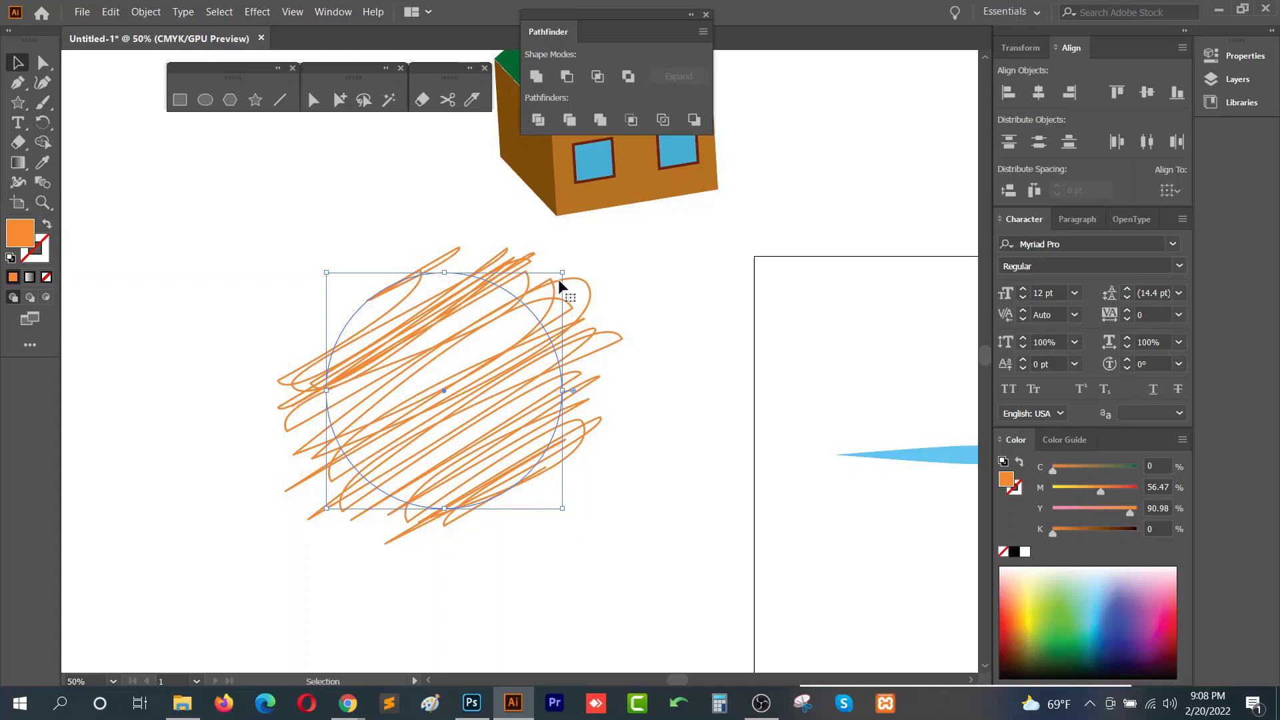
scroll(323, 381, "up", 3)
scroll(392, 363, "down", 2)
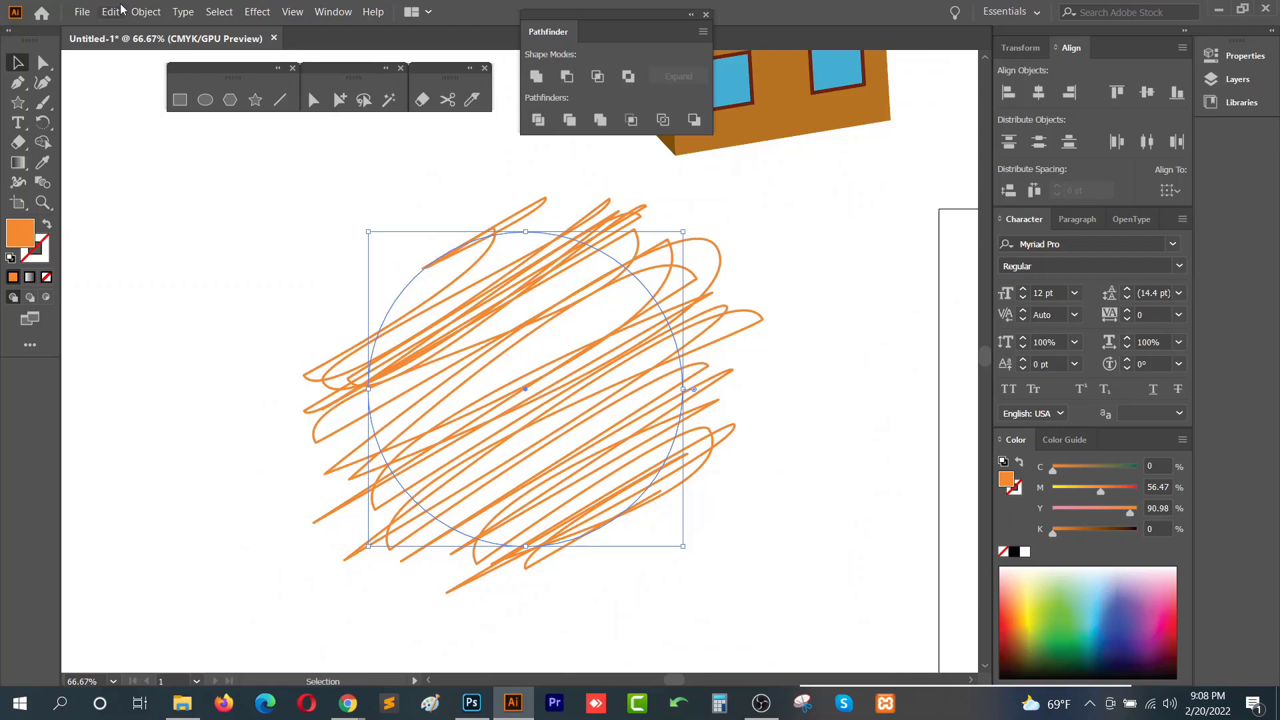
left_click(150, 10)
left_click(253, 199)
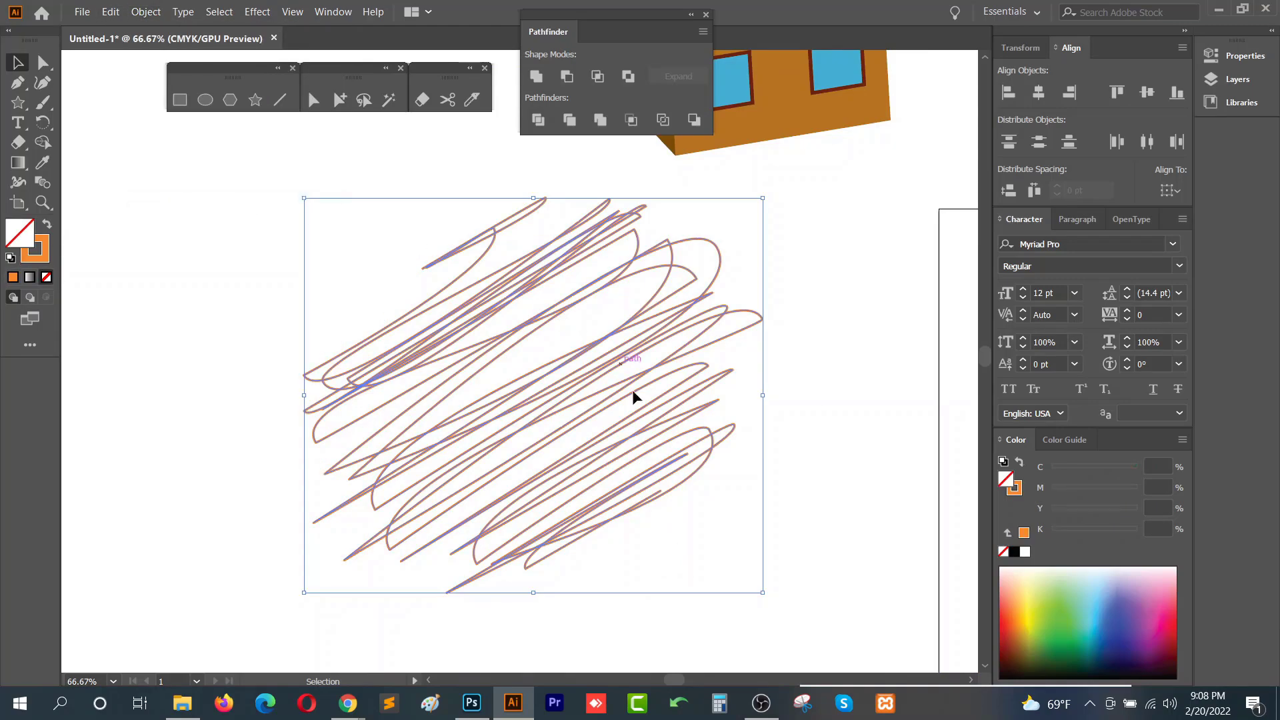
- Select the expanded scribble paths and set their stroke weight to 5 pt in Properties
left_click(387, 405)
scroll(413, 405, "up", 5)
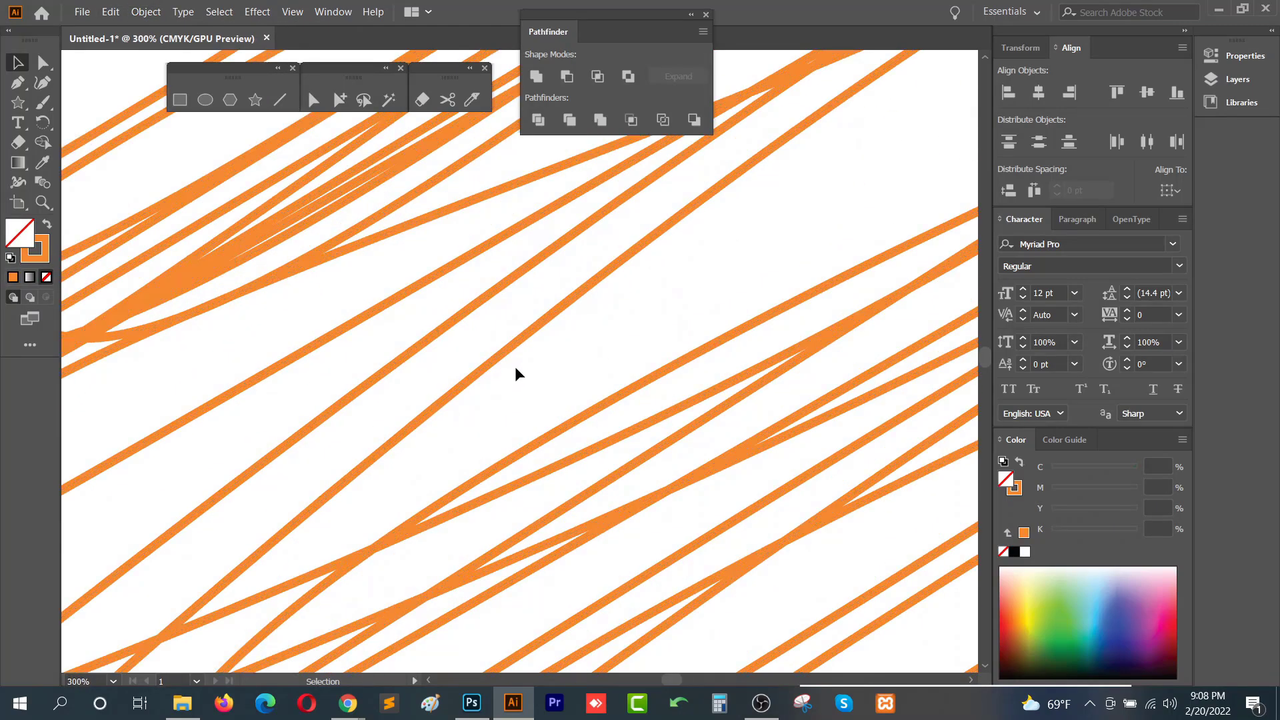
left_click_drag(539, 400, 539, 401)
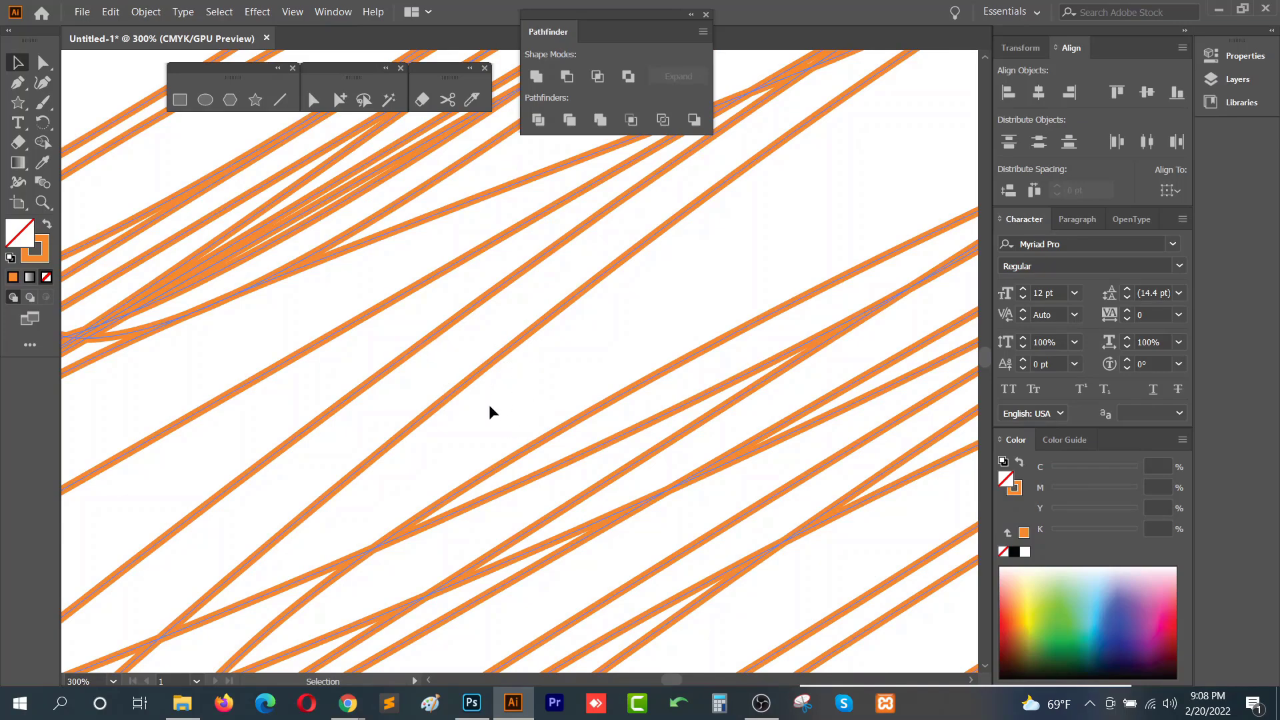
scroll(469, 408, "down", 3)
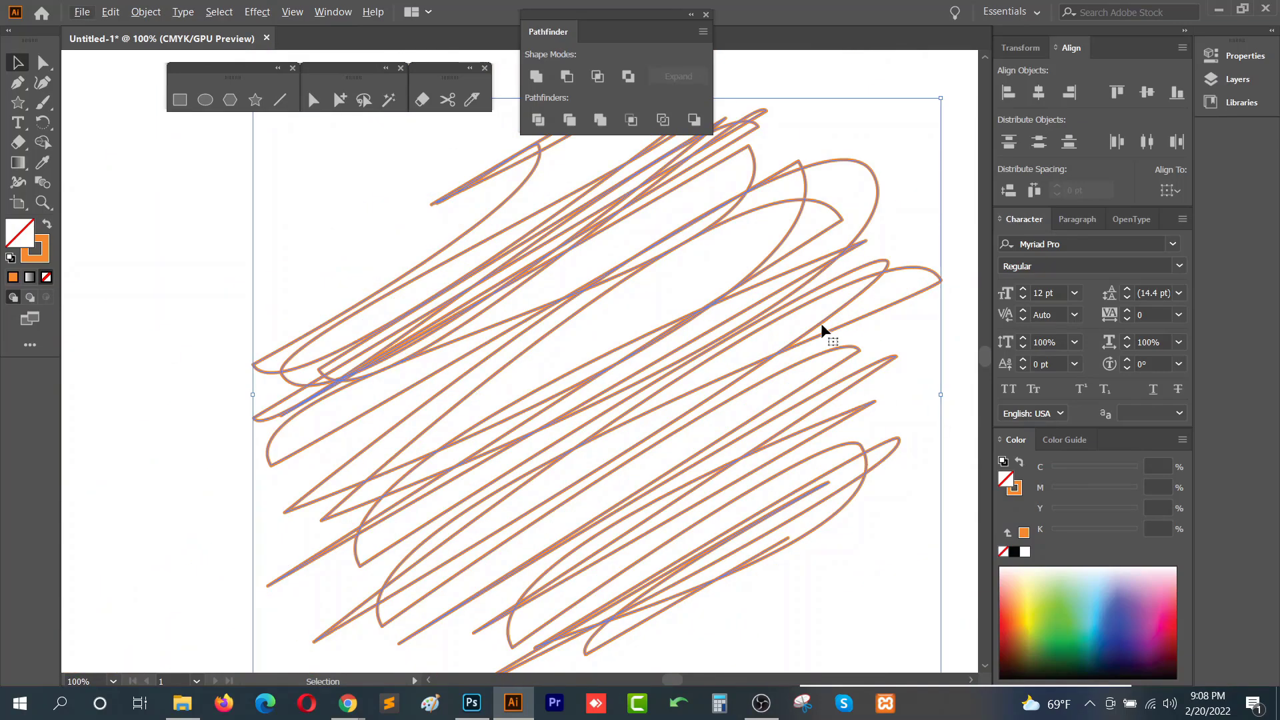
left_click(1220, 56)
left_click(1079, 254)
scroll(1079, 252, "up", 3)
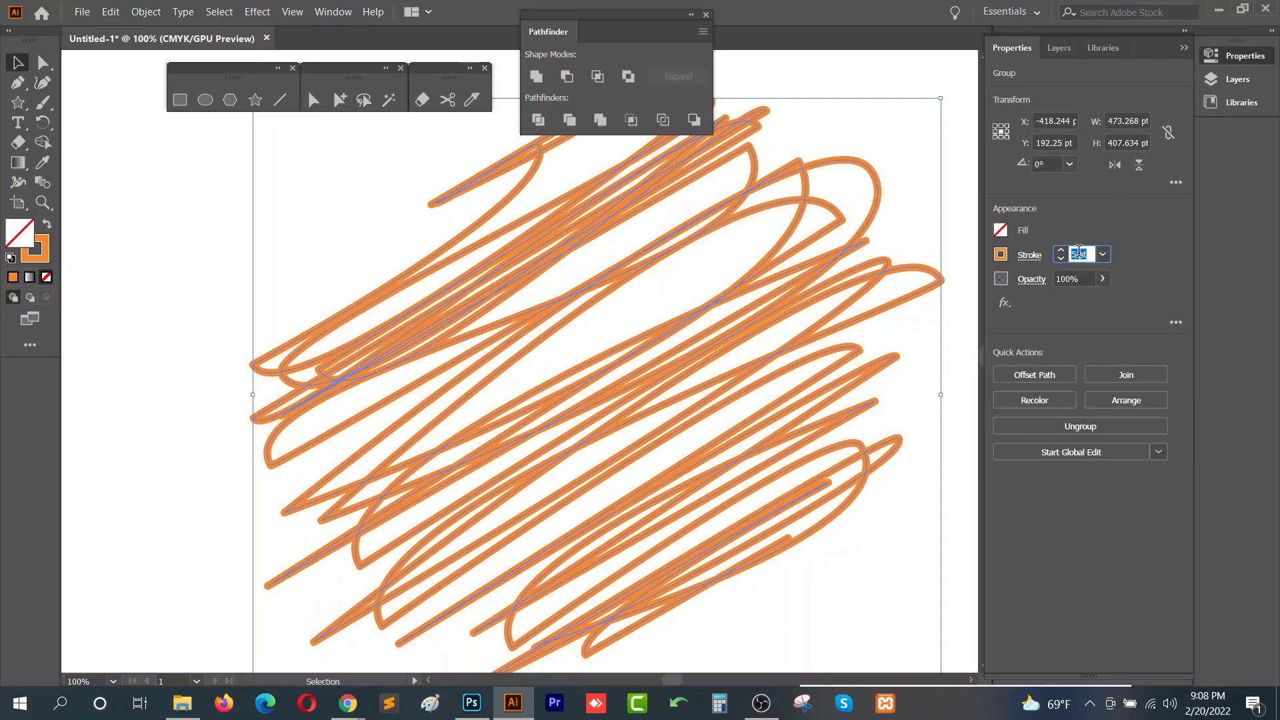
- Draw a vertical line about 693 pt long with the Line Segment tool beside the scribble
left_click(921, 350)
scroll(885, 373, "down", 1)
left_click_drag(882, 378, 570, 403)
mouse_move(231, 257)
left_mouse_down()
mouse_move(421, 463)
mouse_move(523, 552)
left_mouse_up()
left_click_drag(684, 316, 200, 302)
scroll(672, 371, "down", 3)
left_click_drag(645, 459, 672, 304)
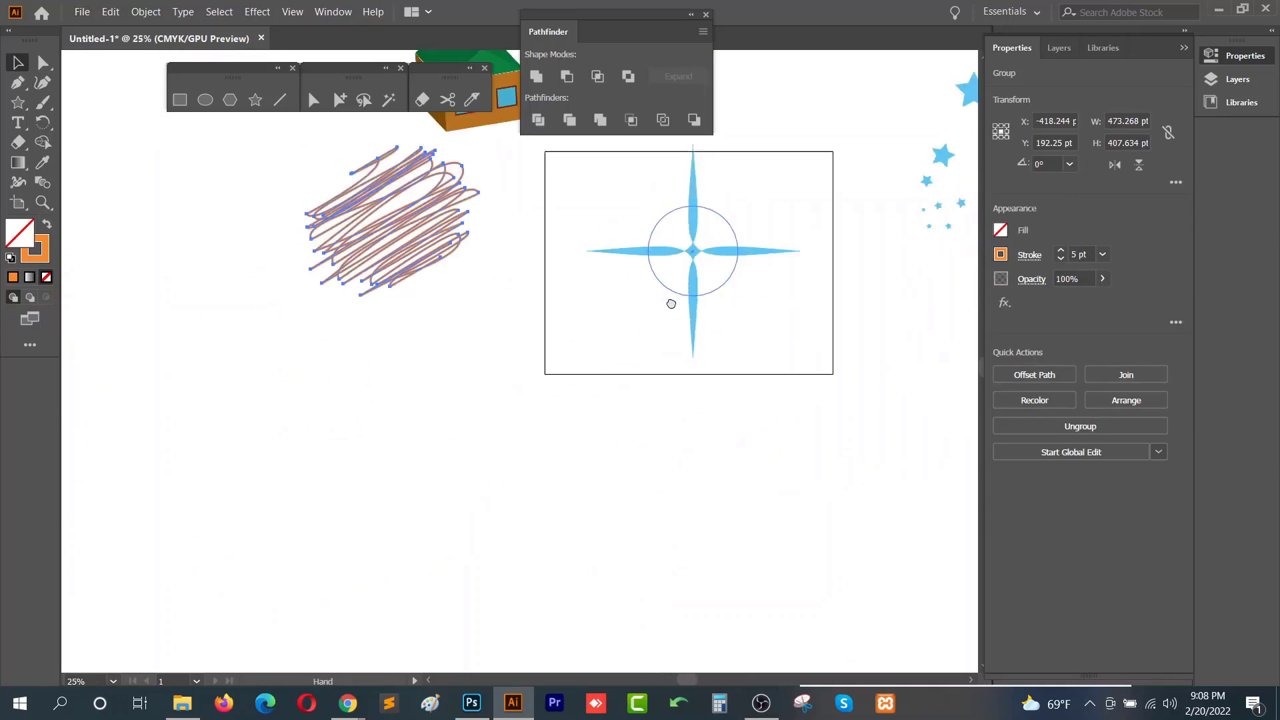
left_click(280, 99)
left_click_drag(232, 325, 255, 575)
key("v")
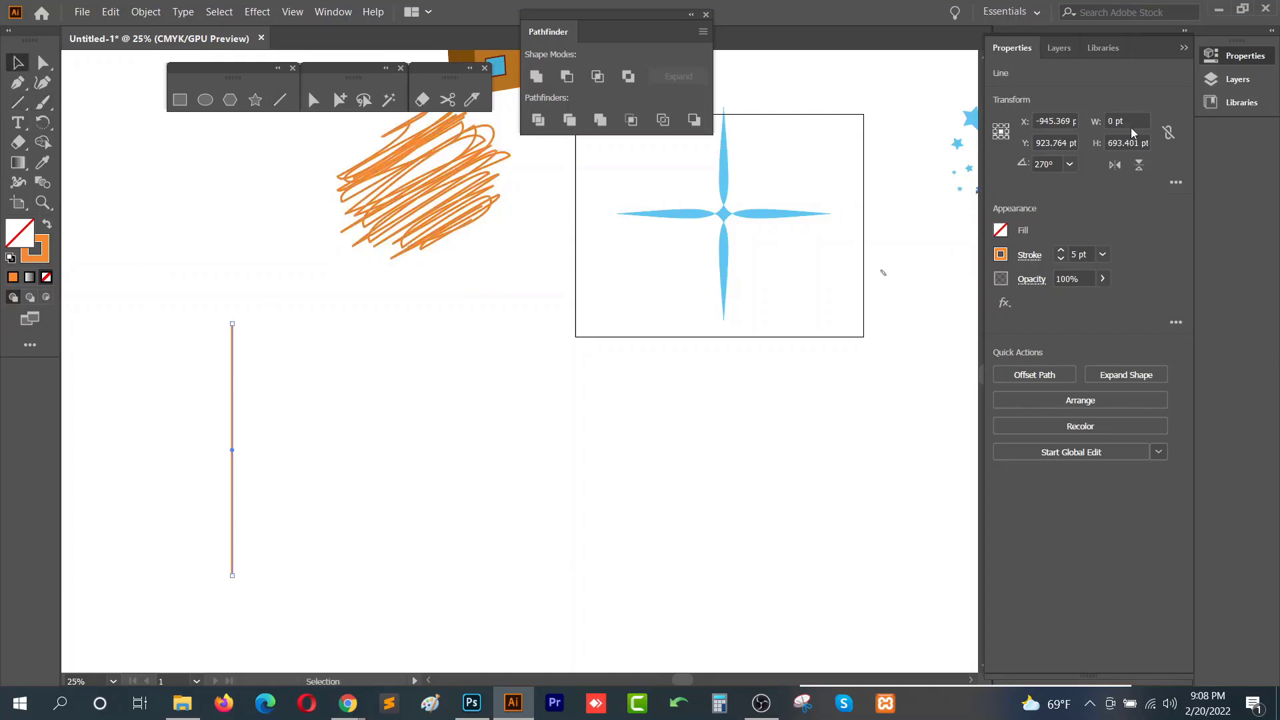
- Set the line's stroke weight to 60 pt
left_click(1090, 254)
scroll(1091, 253, "up", 14)
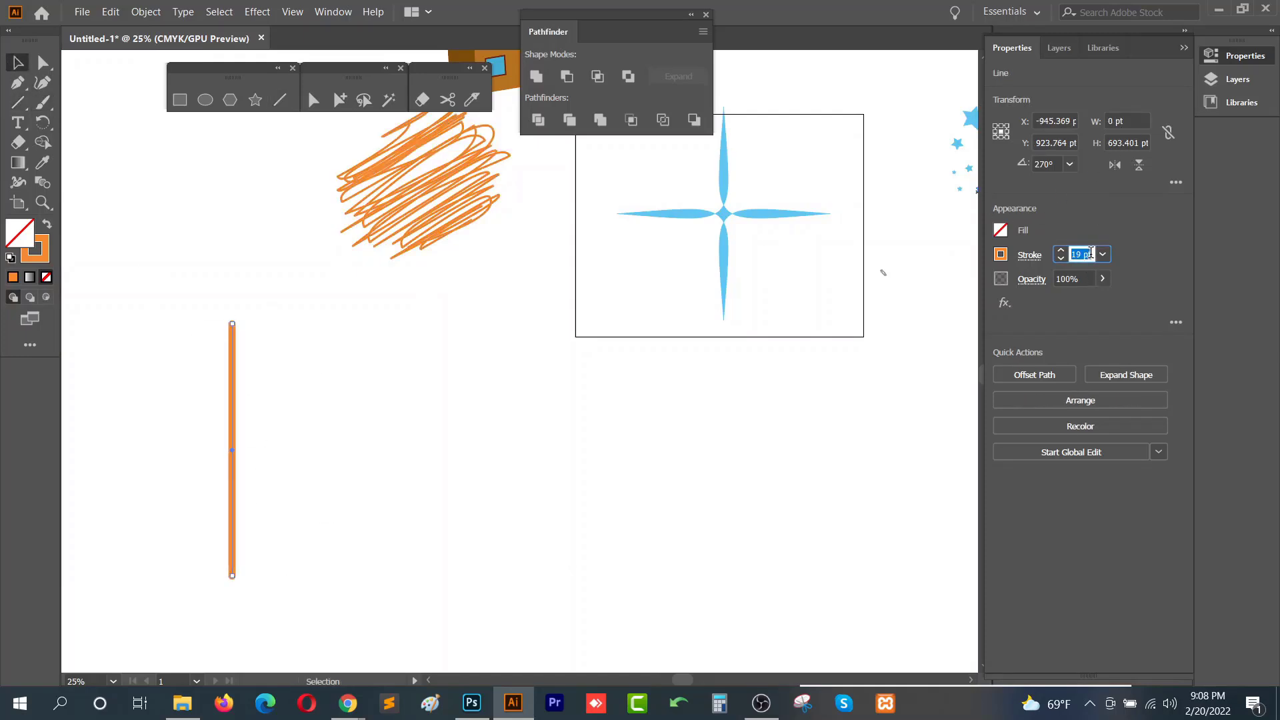
scroll(1091, 253, "up", 20)
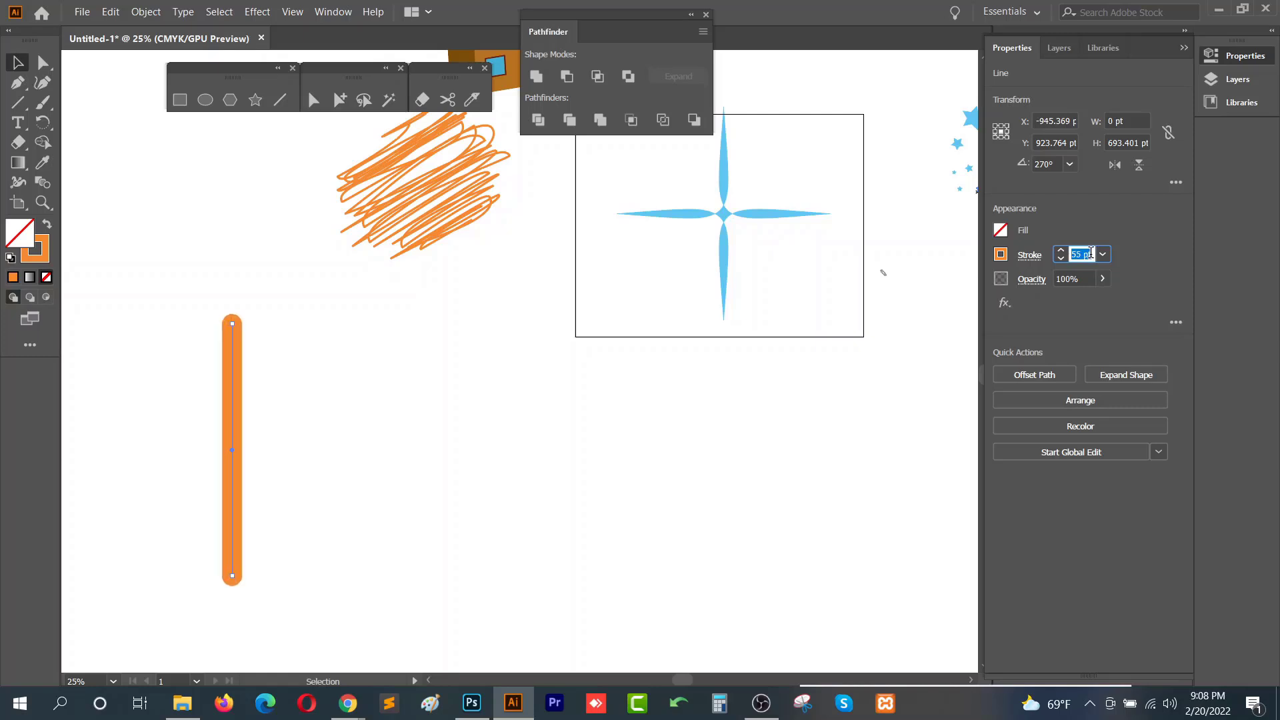
scroll(1091, 254, "up", 5)
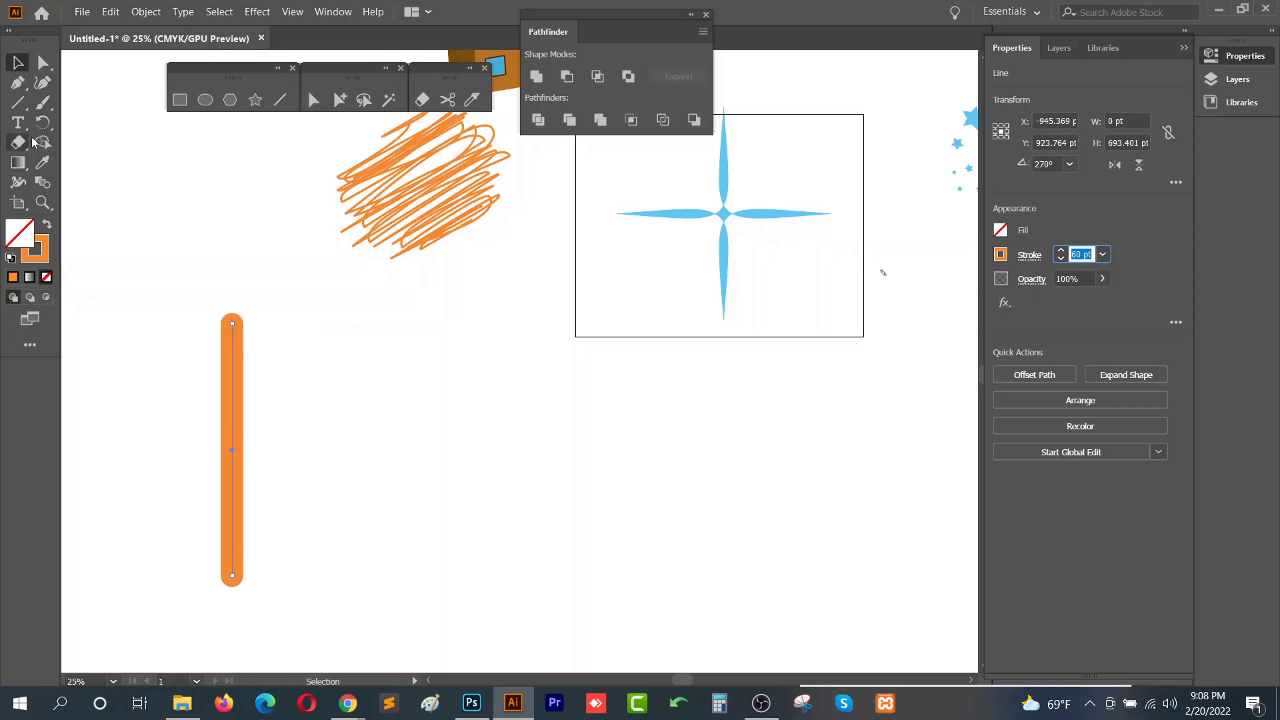
- Expand the thick line's fill and stroke into a shape with Object > Expand
left_click(208, 258)
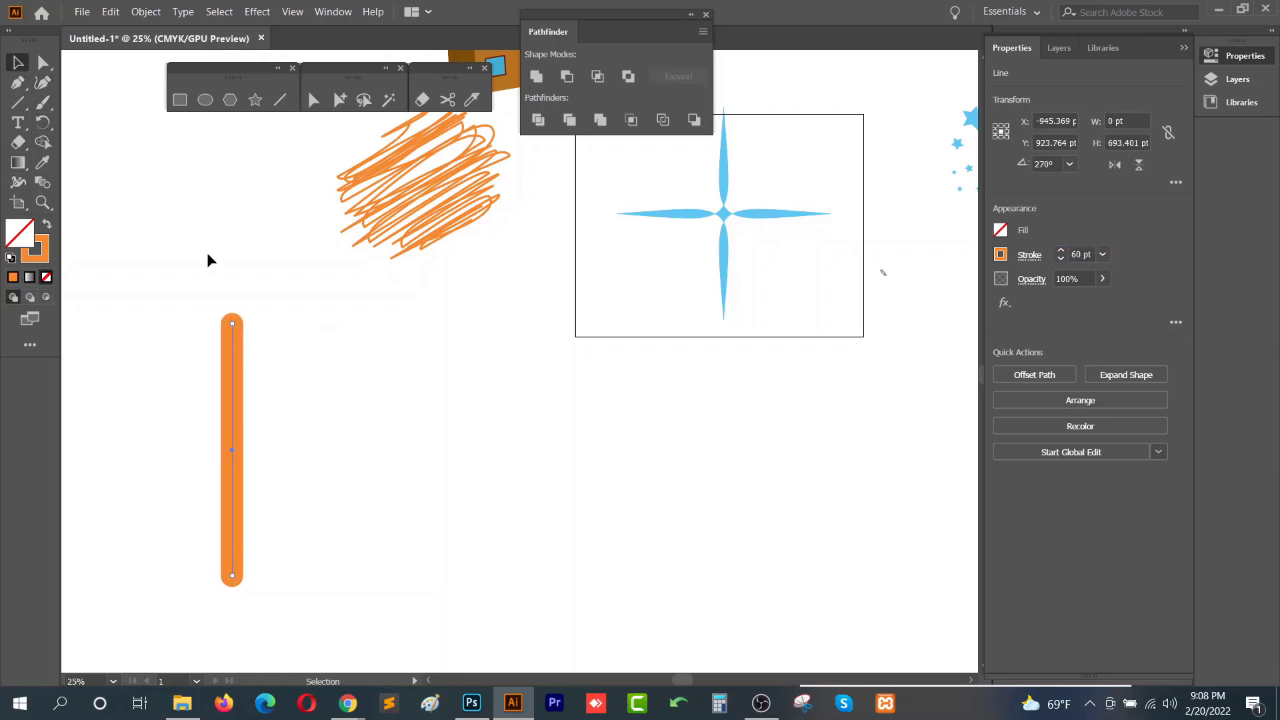
left_click(242, 450)
left_click(146, 11)
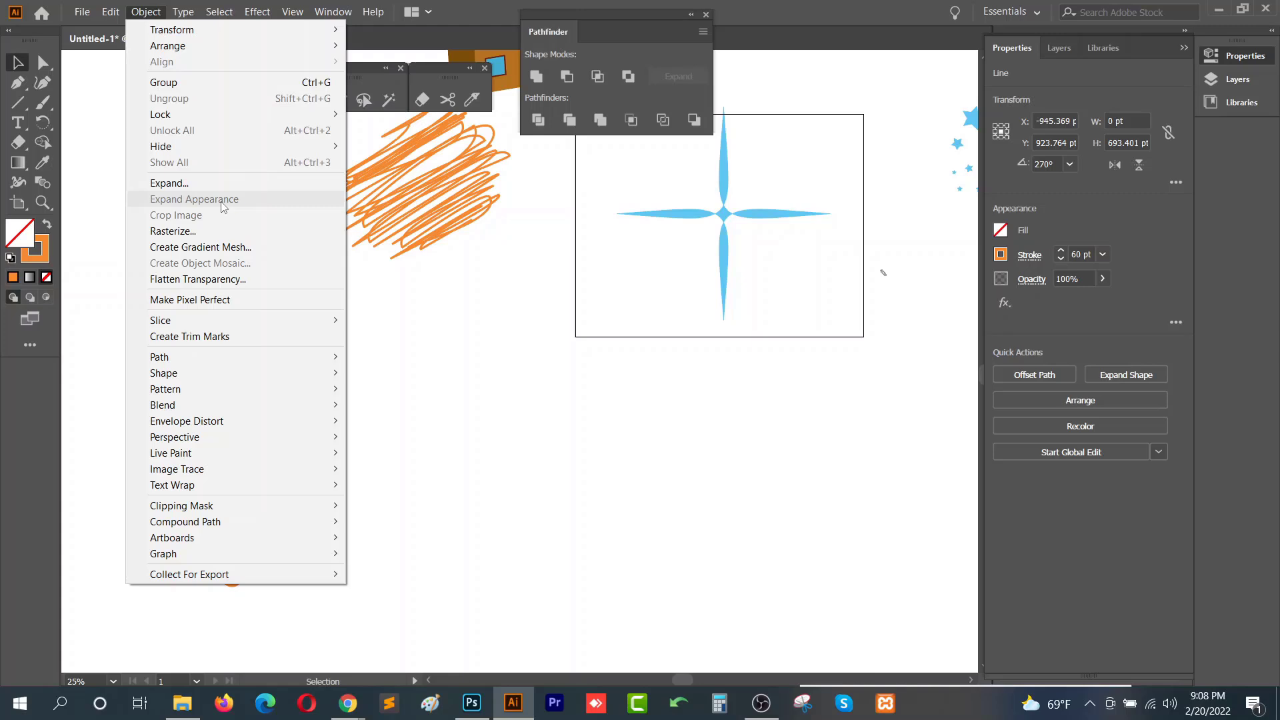
left_click(180, 183)
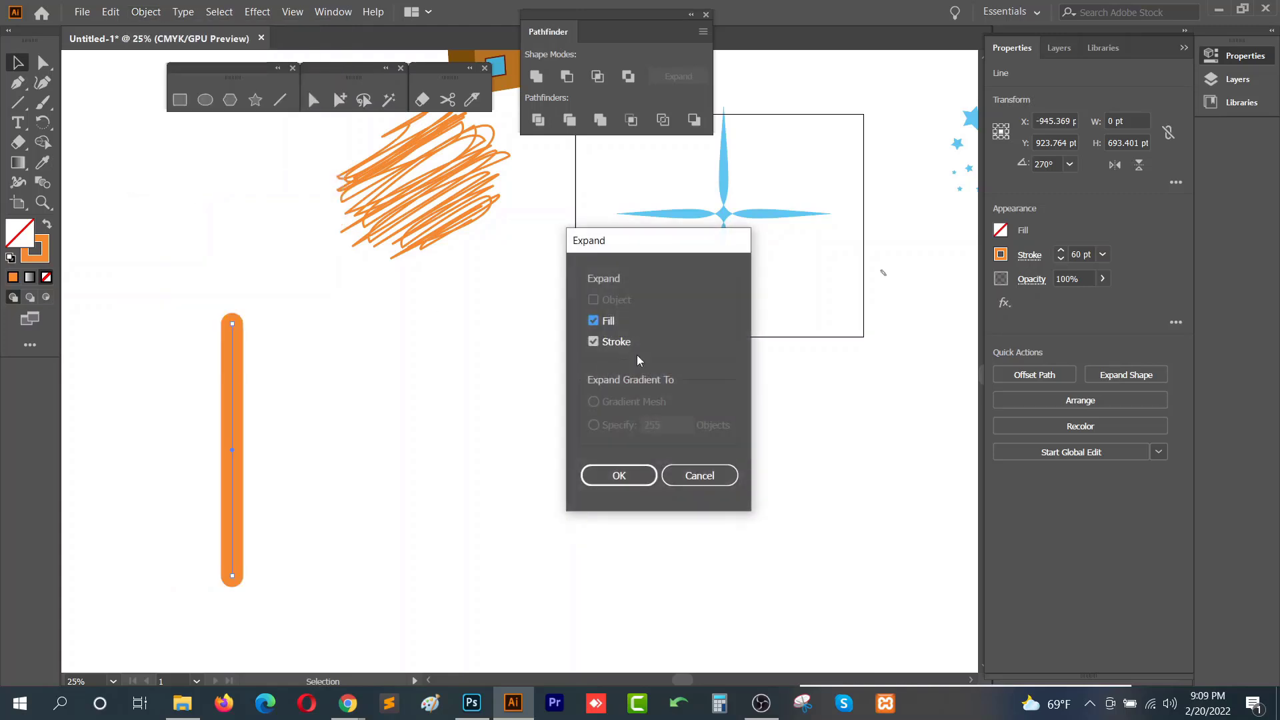
left_click(619, 475)
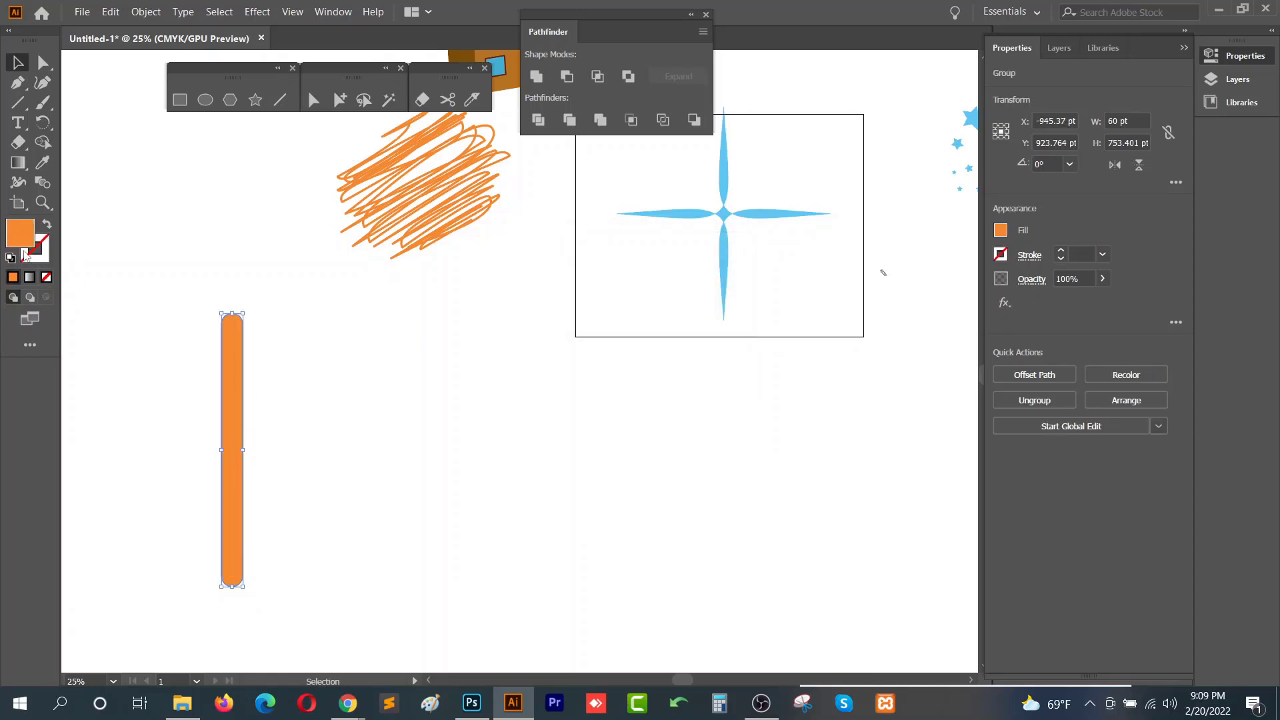
- Slant the expanded bar by moving its top anchor points to the right with Direct Selection
left_click(258, 373)
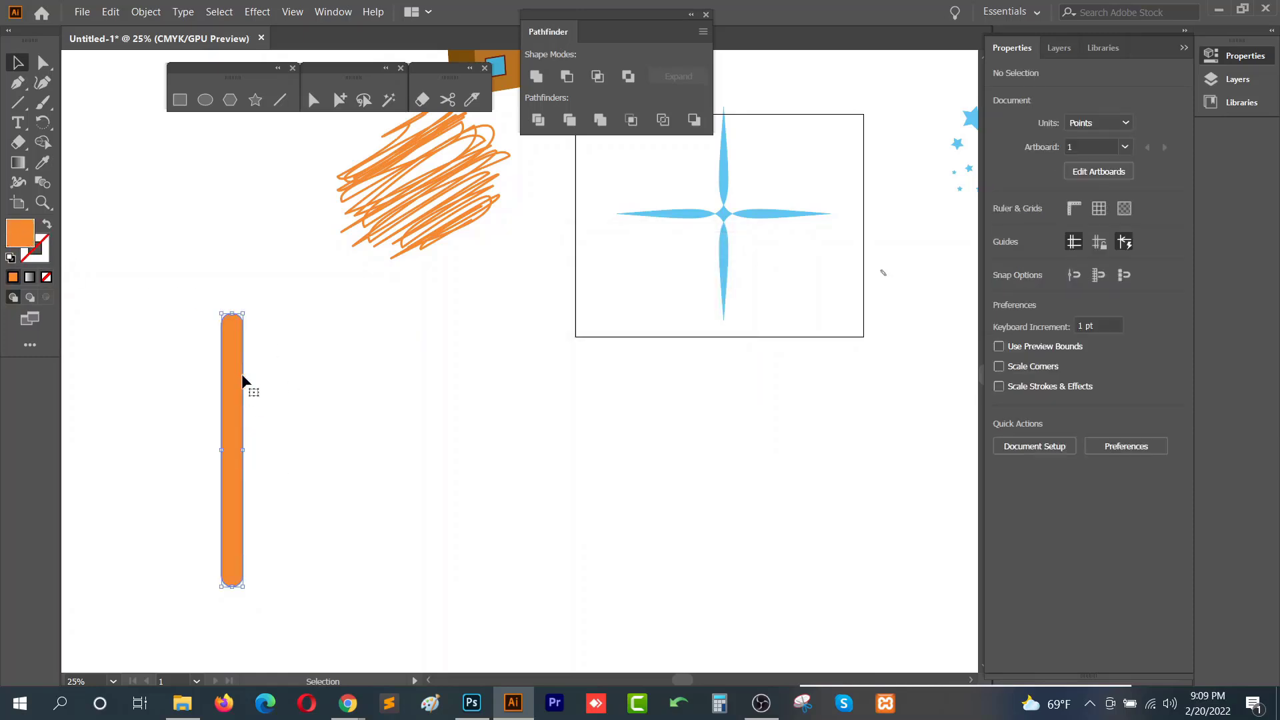
left_click(236, 386)
left_click(41, 63)
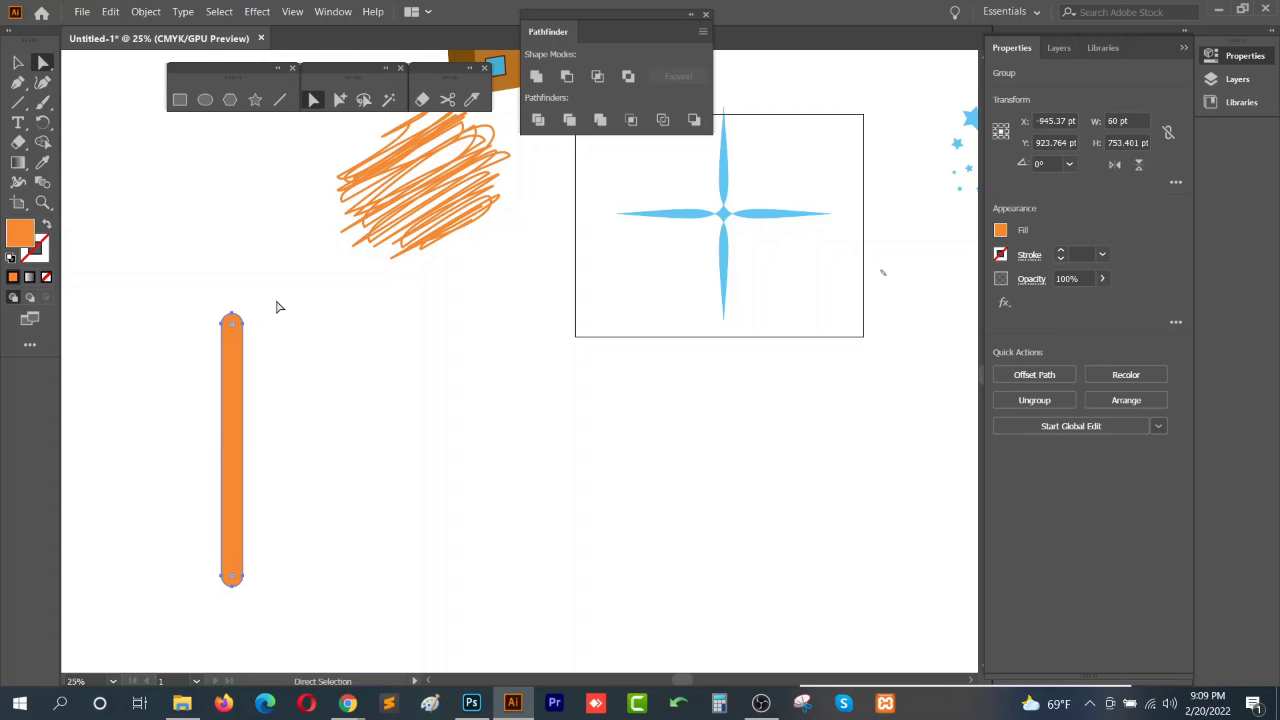
left_click_drag(279, 273, 398, 329)
left_click(190, 343)
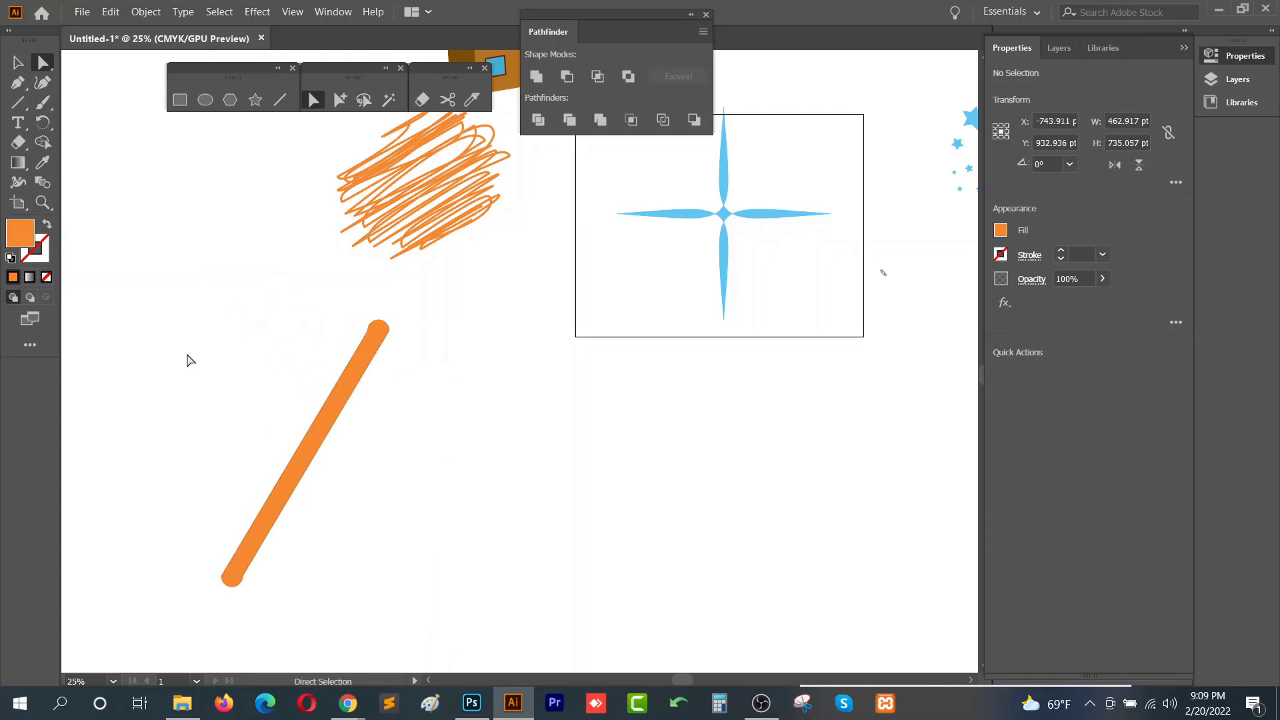
- Zoom out to survey all the artwork on the canvas
left_click(18, 63)
scroll(445, 452, "down", 3)
left_click_drag(352, 277, 738, 572)
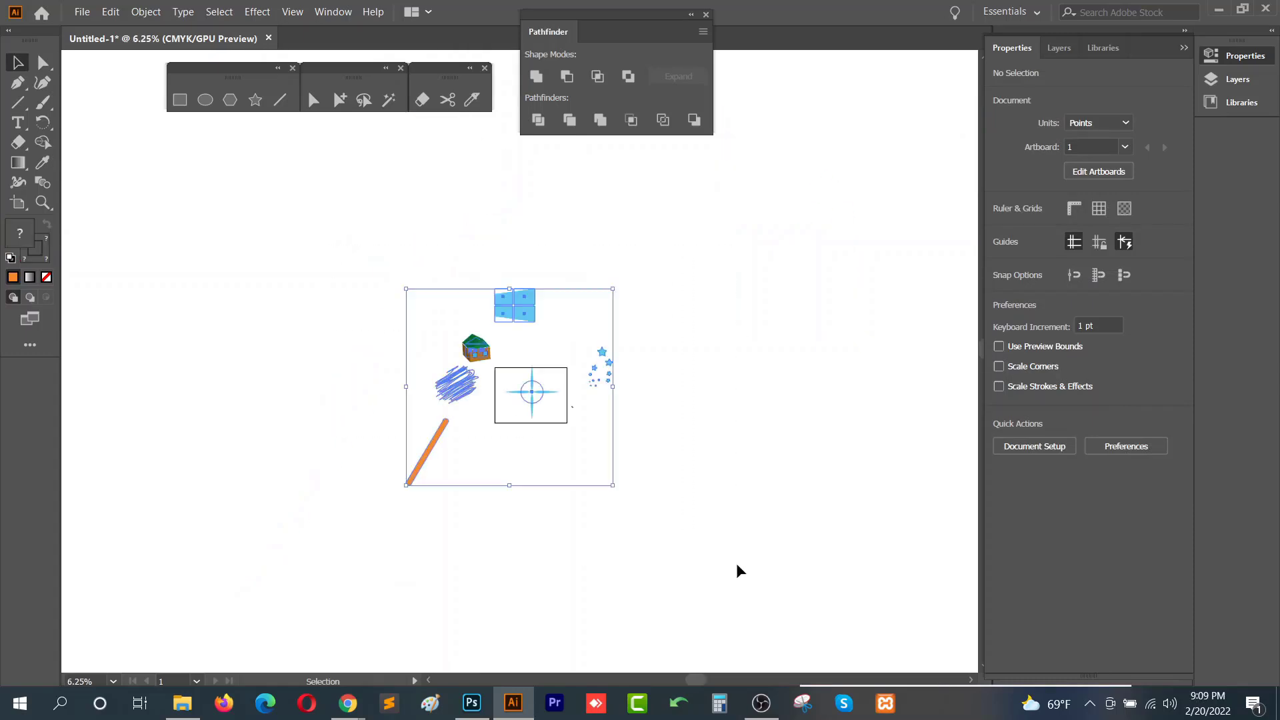
left_click(737, 571)
scroll(505, 424, "up", 2)
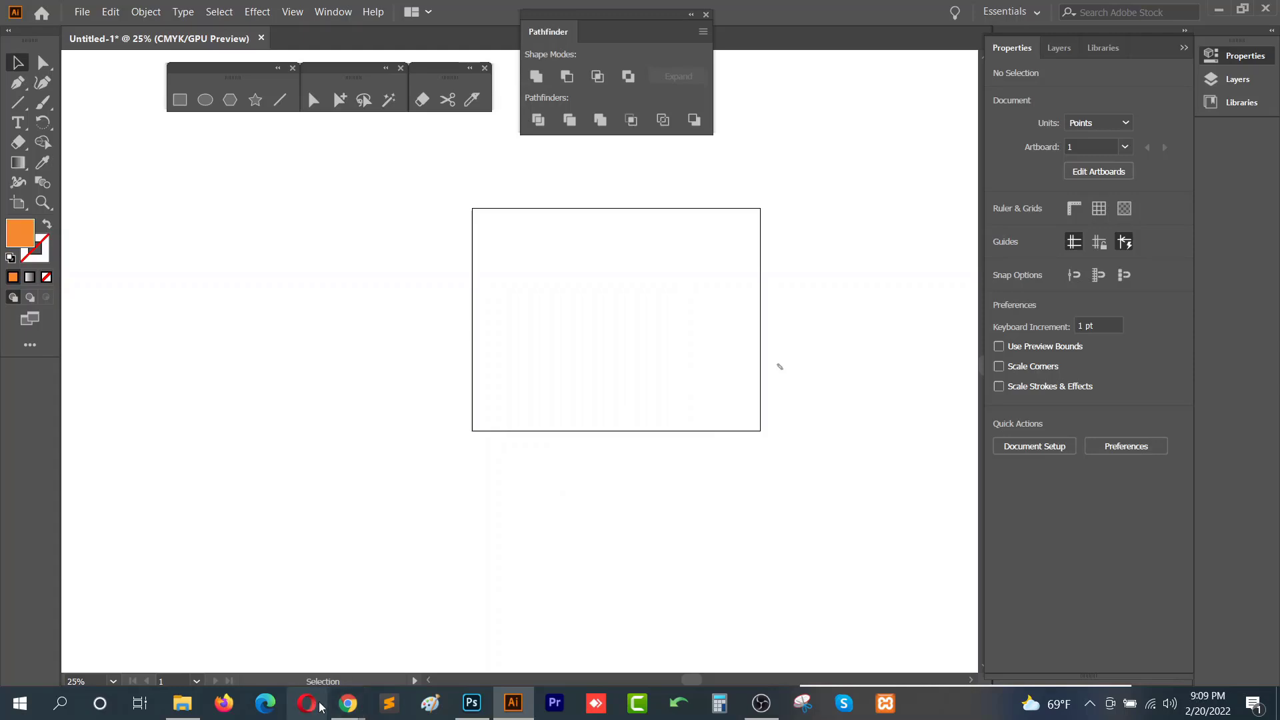
- Switch to Chrome and review the Class-14 topic list in the Course outline document
mouse_move(347, 700)
left_click(313, 640)
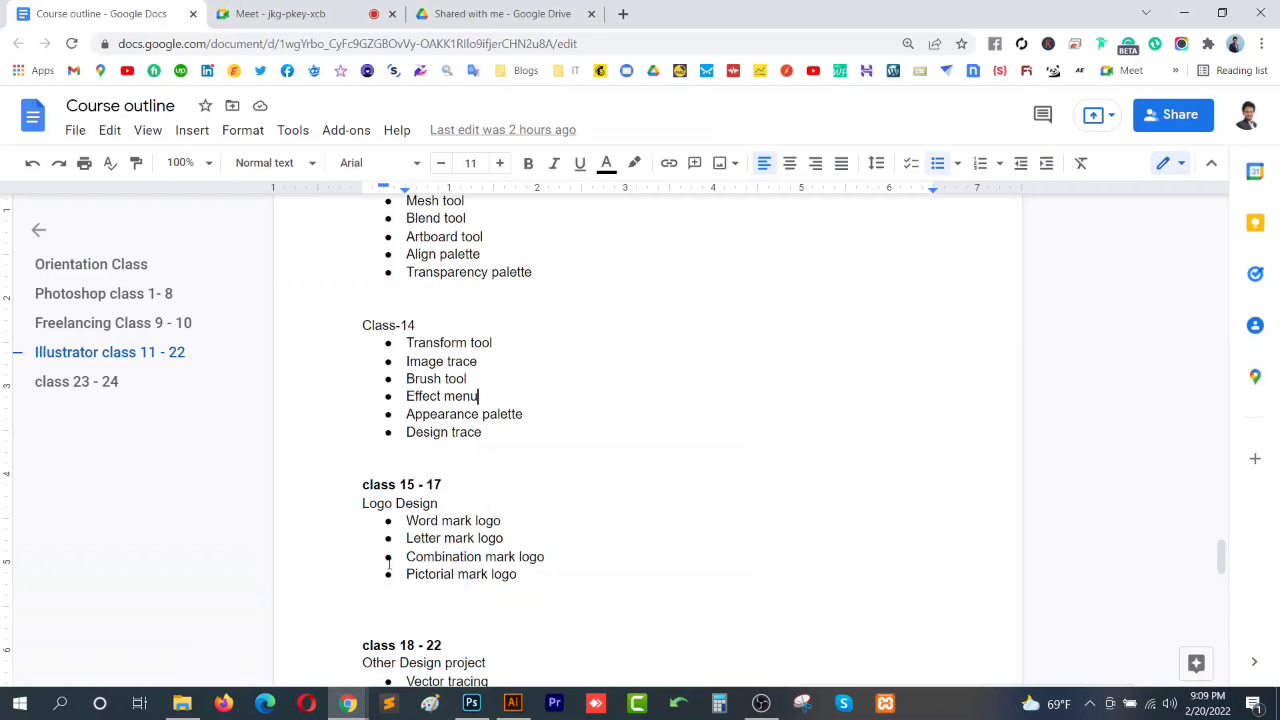
triple_click(492, 435)
left_click(363, 451)
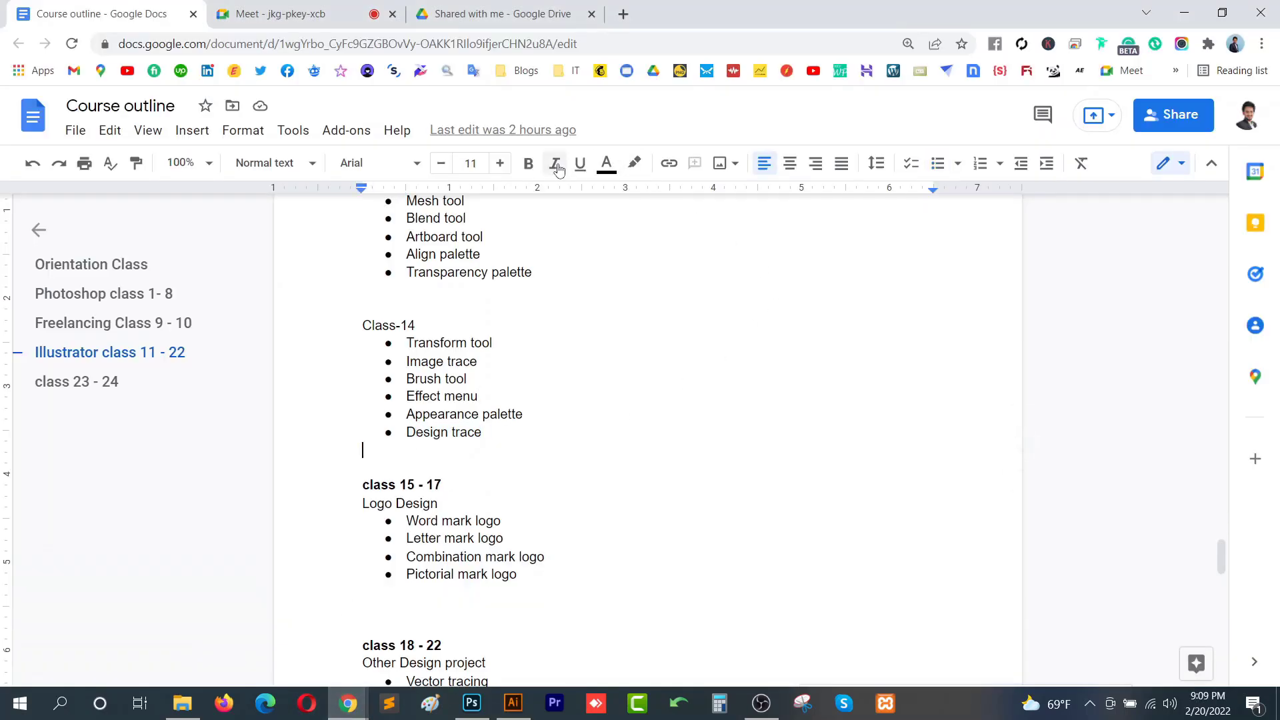
- Switch to the Meet tab and look through the participant list
left_click(299, 8)
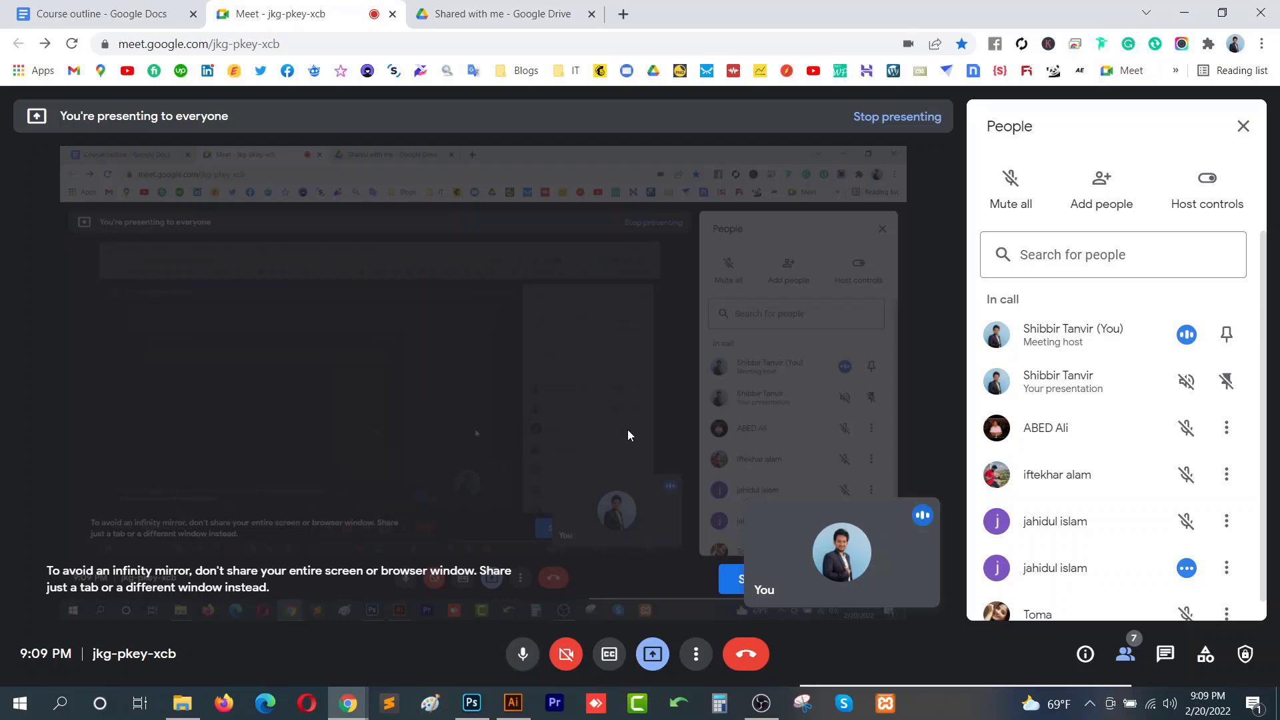
scroll(1040, 535, "down", 1)
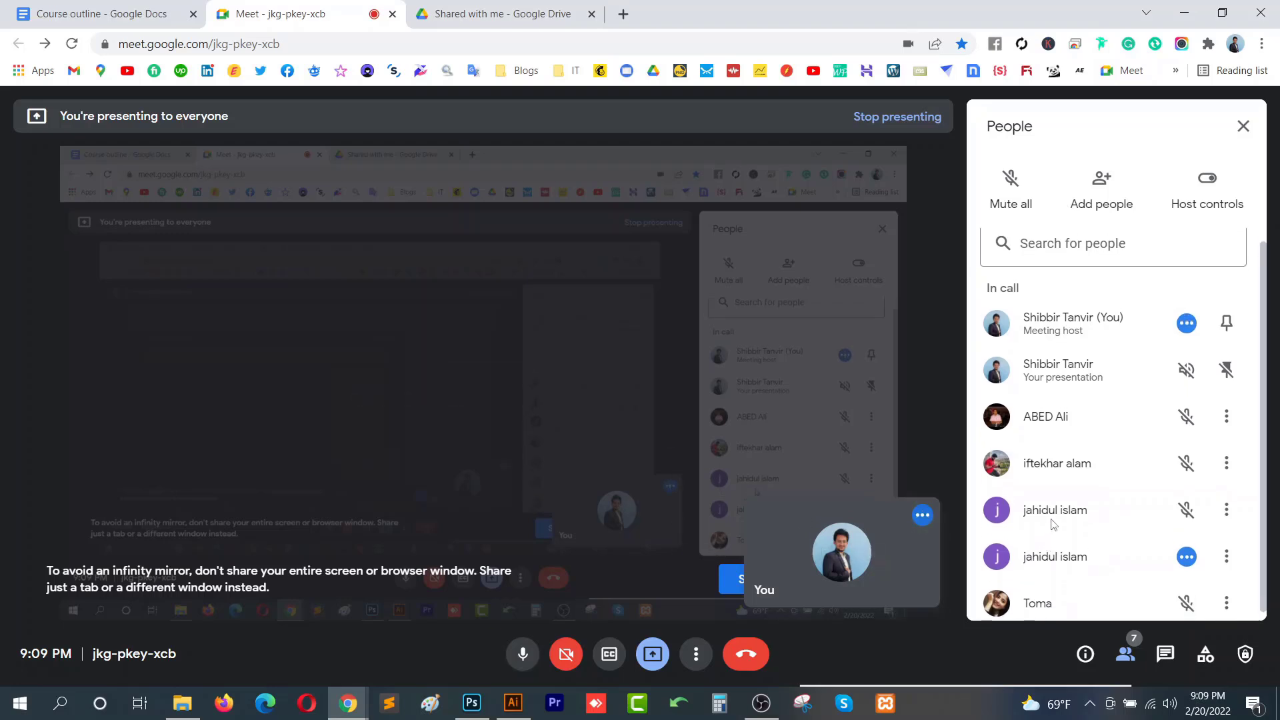
scroll(1051, 527, "up", 1)
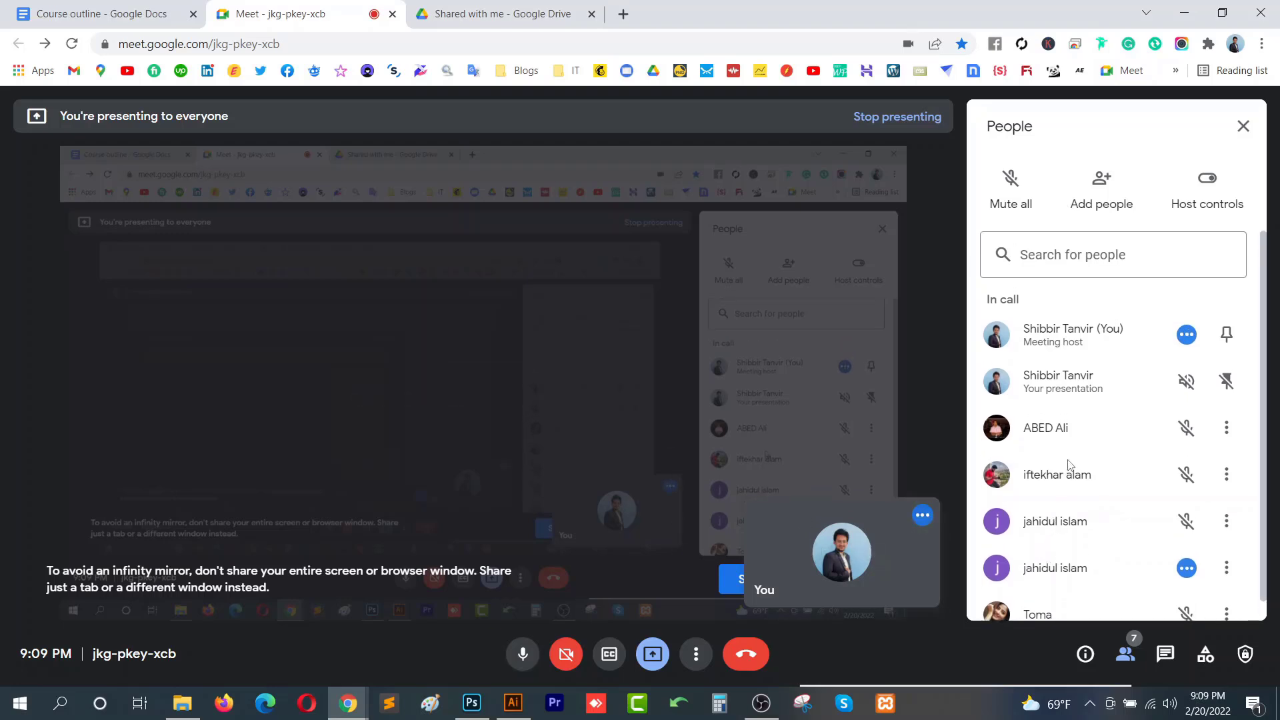
scroll(1040, 559, "down", 1)
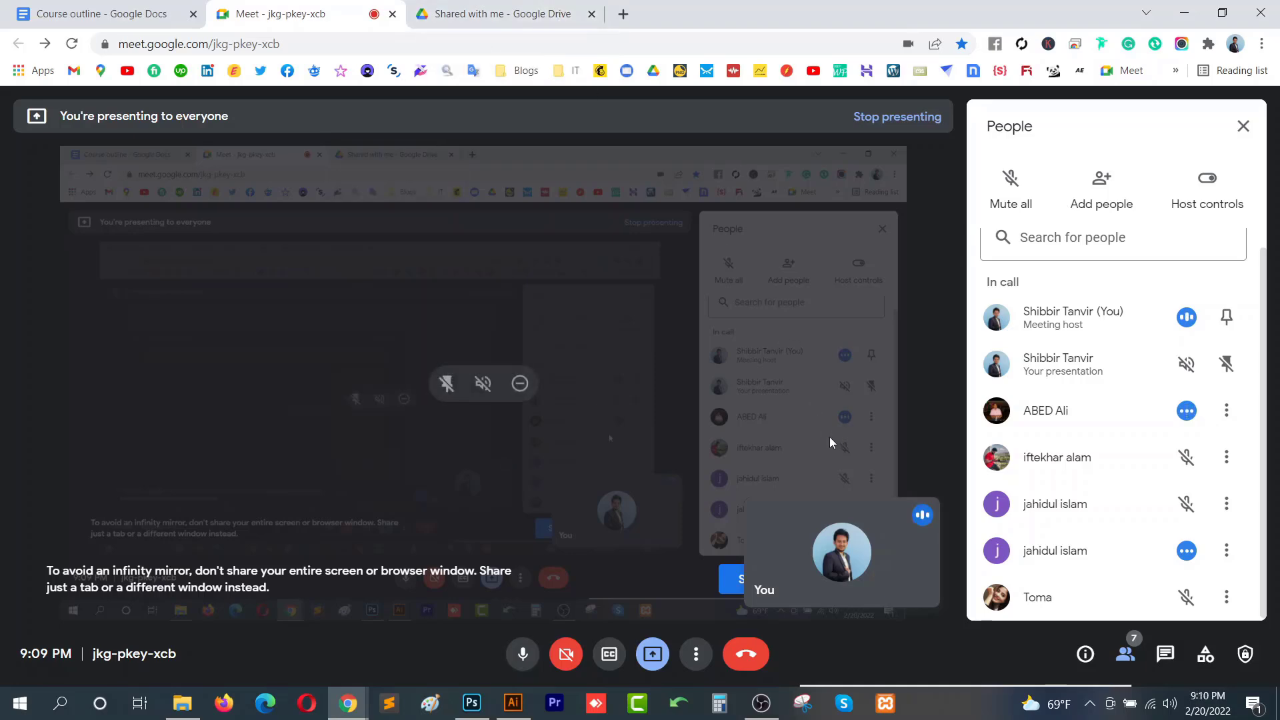
- Return to the Course outline document and scroll through the Class-13 and Class-14 topics
left_click(137, 9)
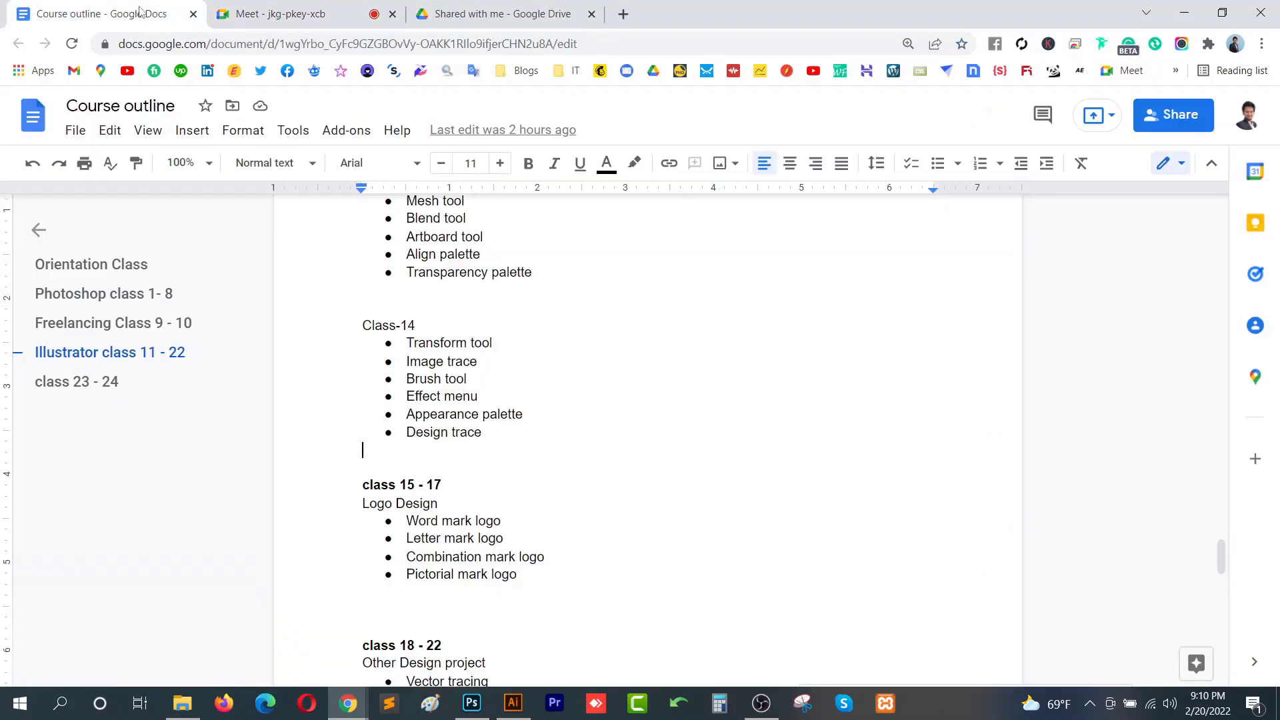
left_click(535, 6)
left_click(120, 14)
scroll(482, 262, "up", 3)
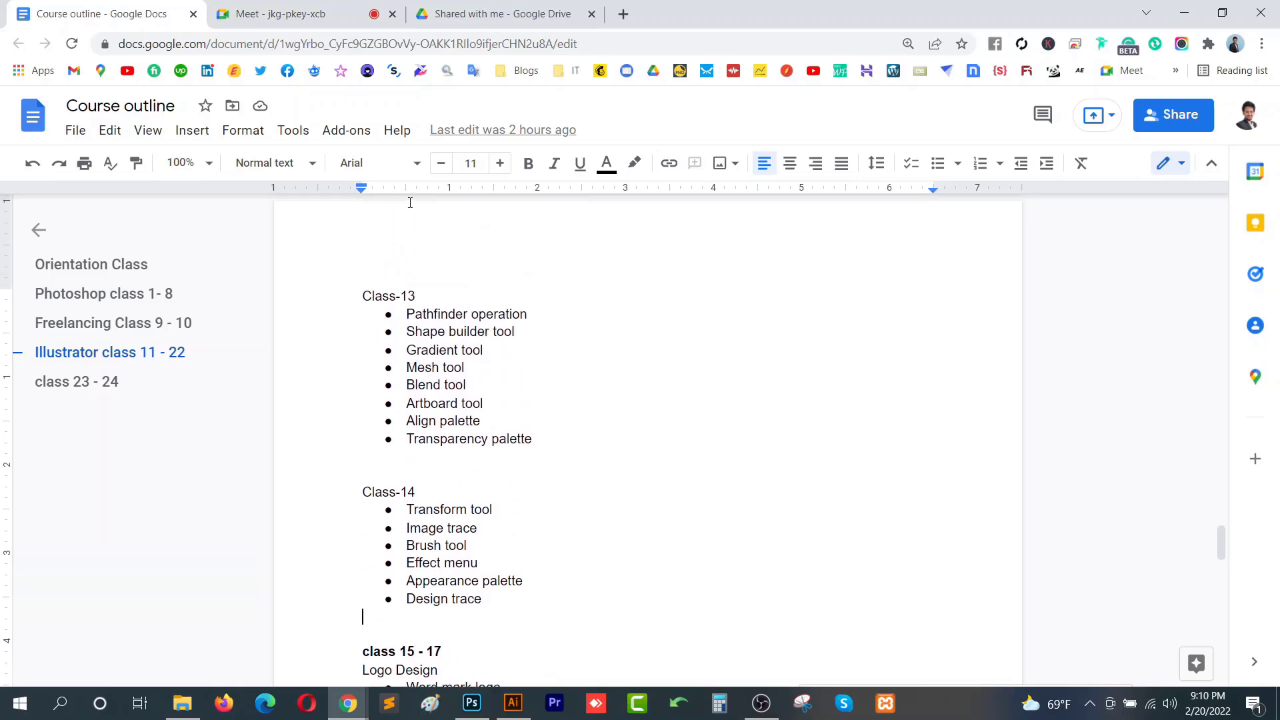
scroll(461, 313, "down", 3)
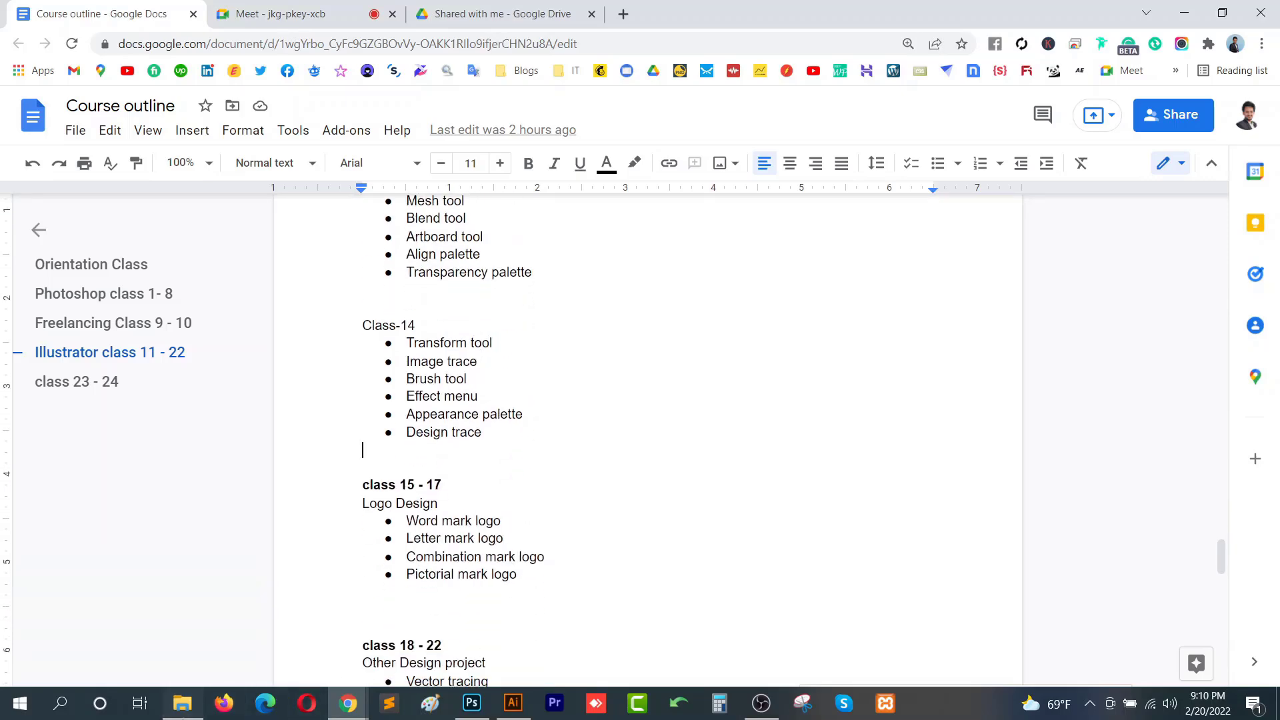
- Open the Class 14 folder in File Explorer, preview education-01.png, and browse the sample images
left_click(182, 703)
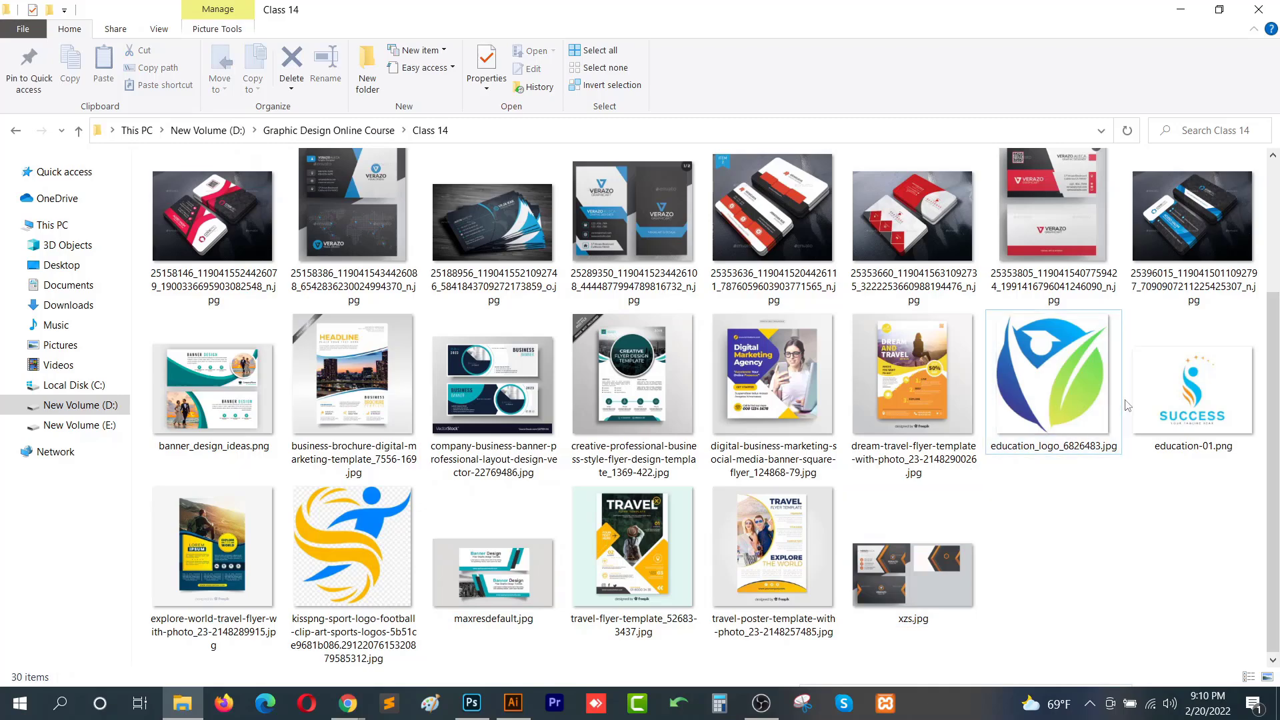
double_click(1185, 400)
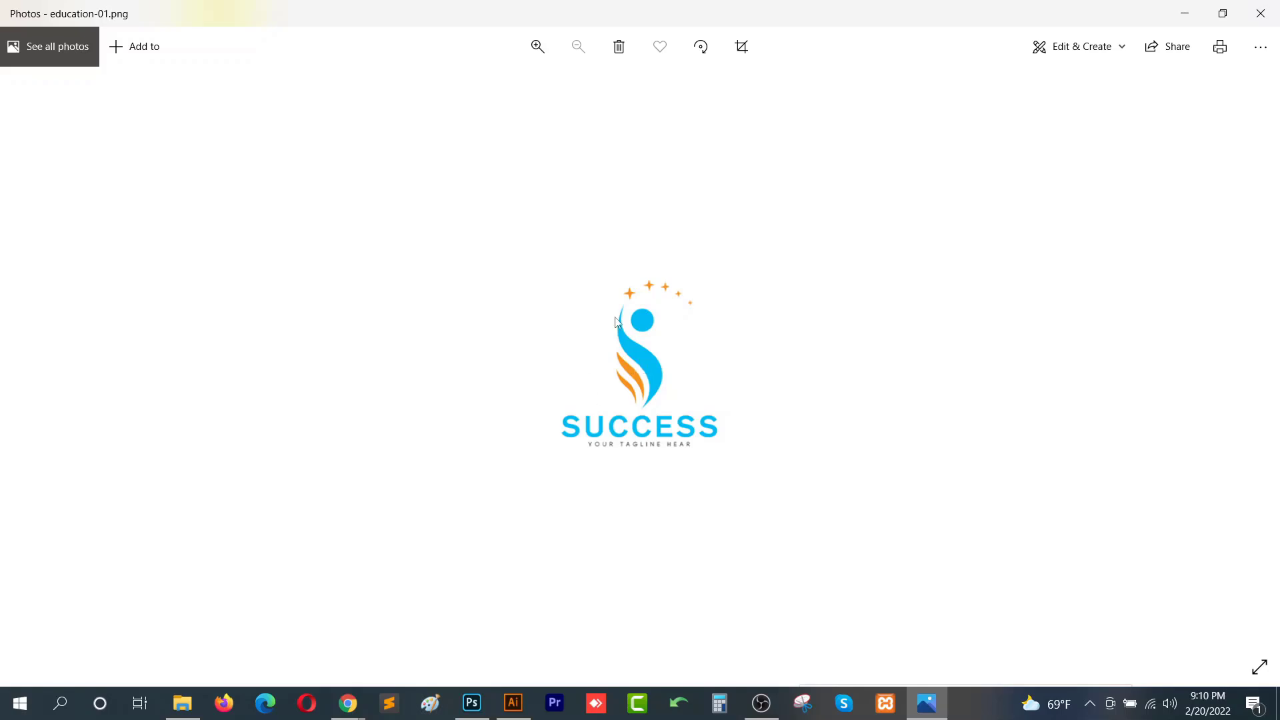
left_click(1265, 16)
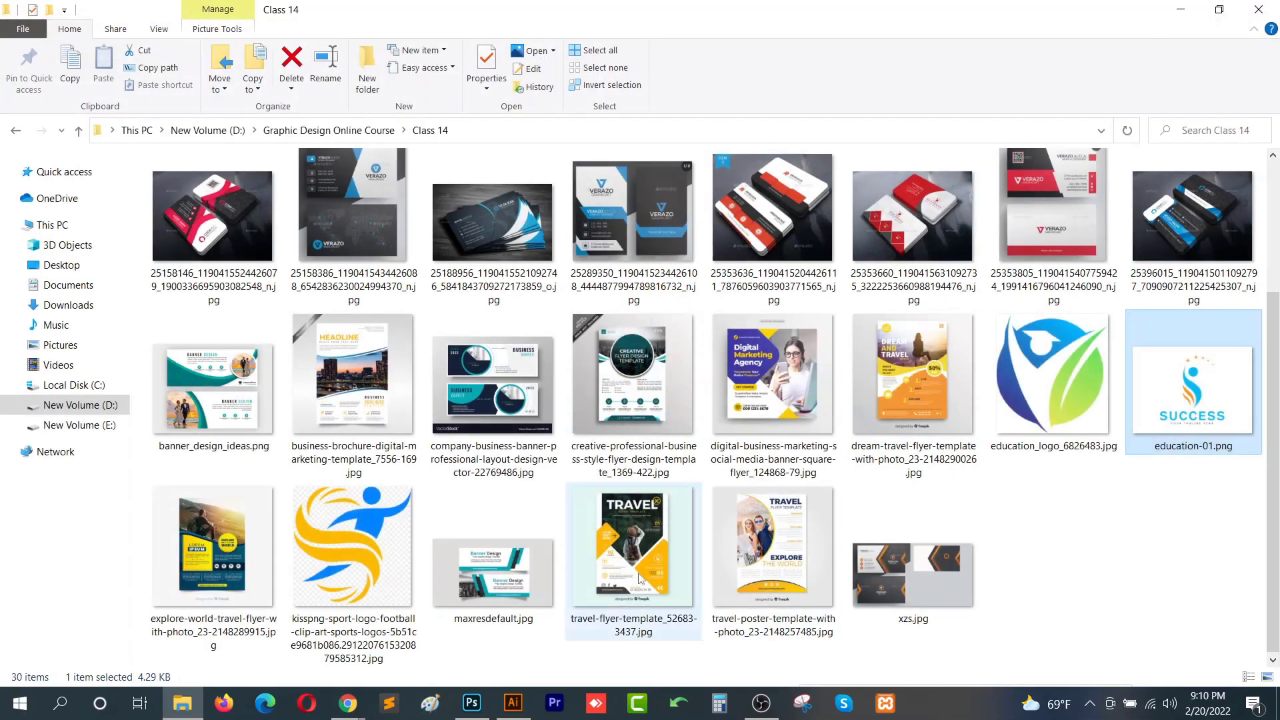
scroll(1010, 635, "up", 3)
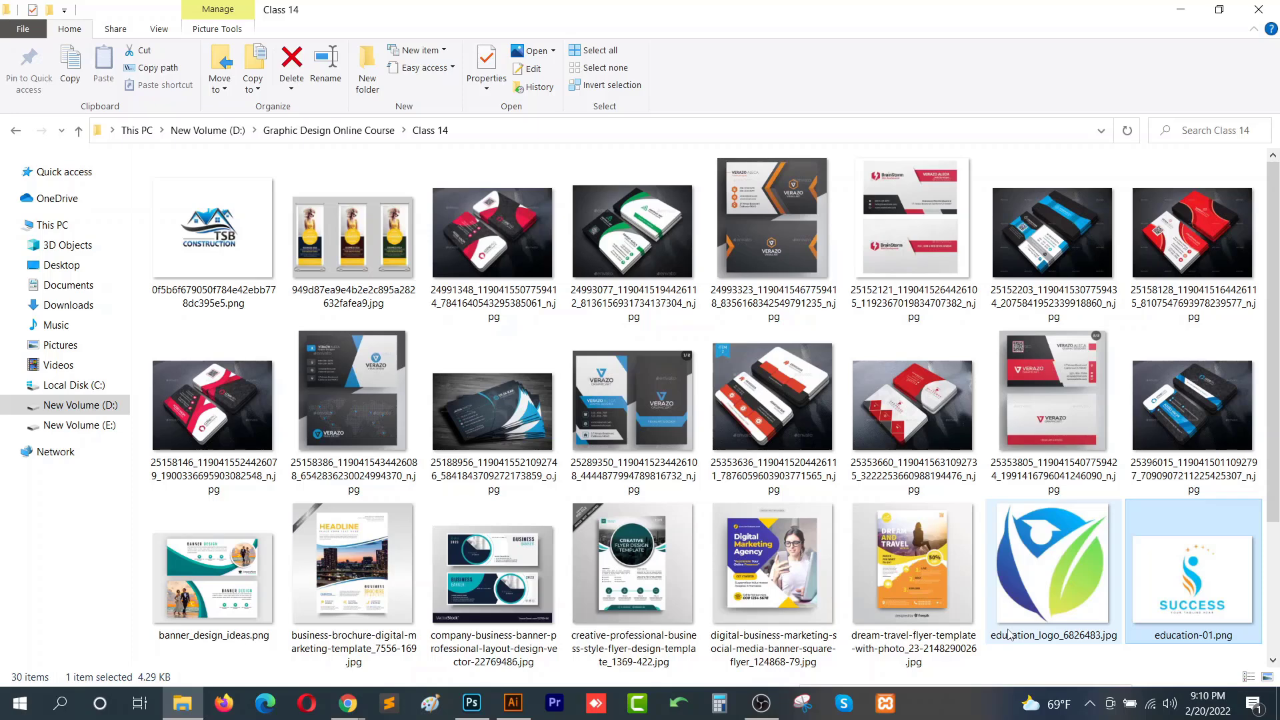
scroll(1001, 600, "down", 2)
scroll(965, 454, "up", 2)
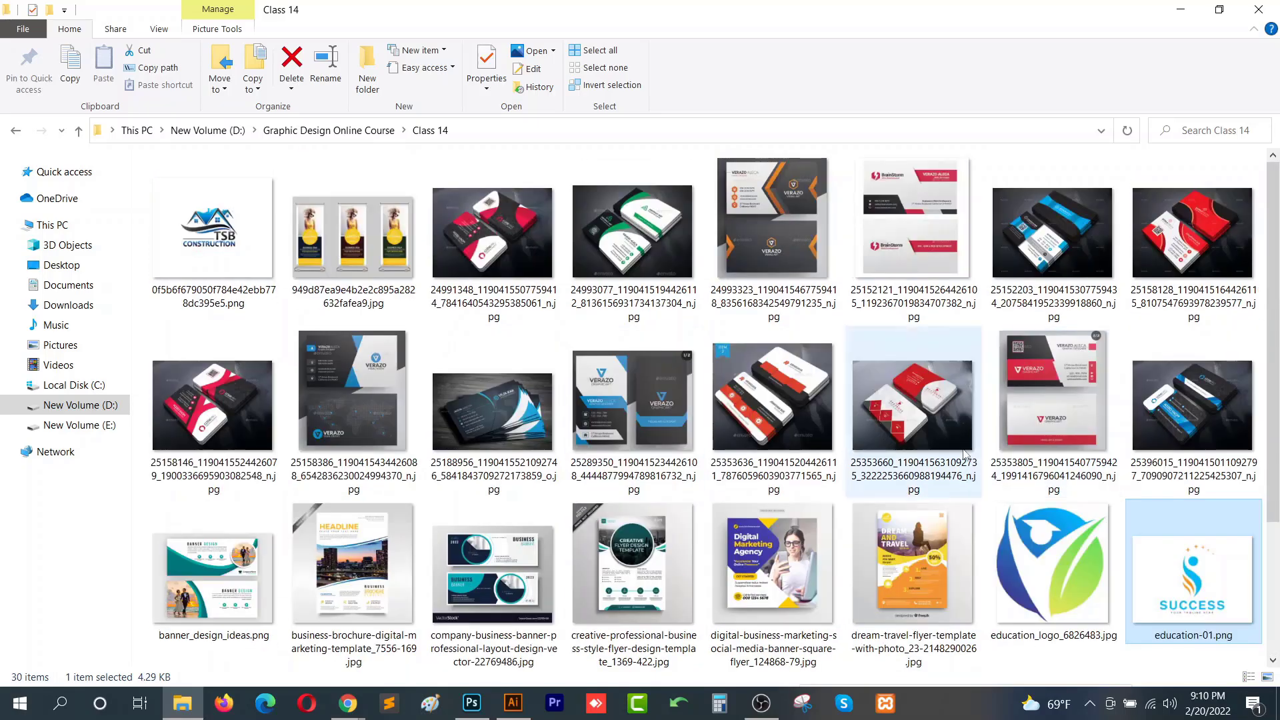
scroll(747, 533, "down", 2)
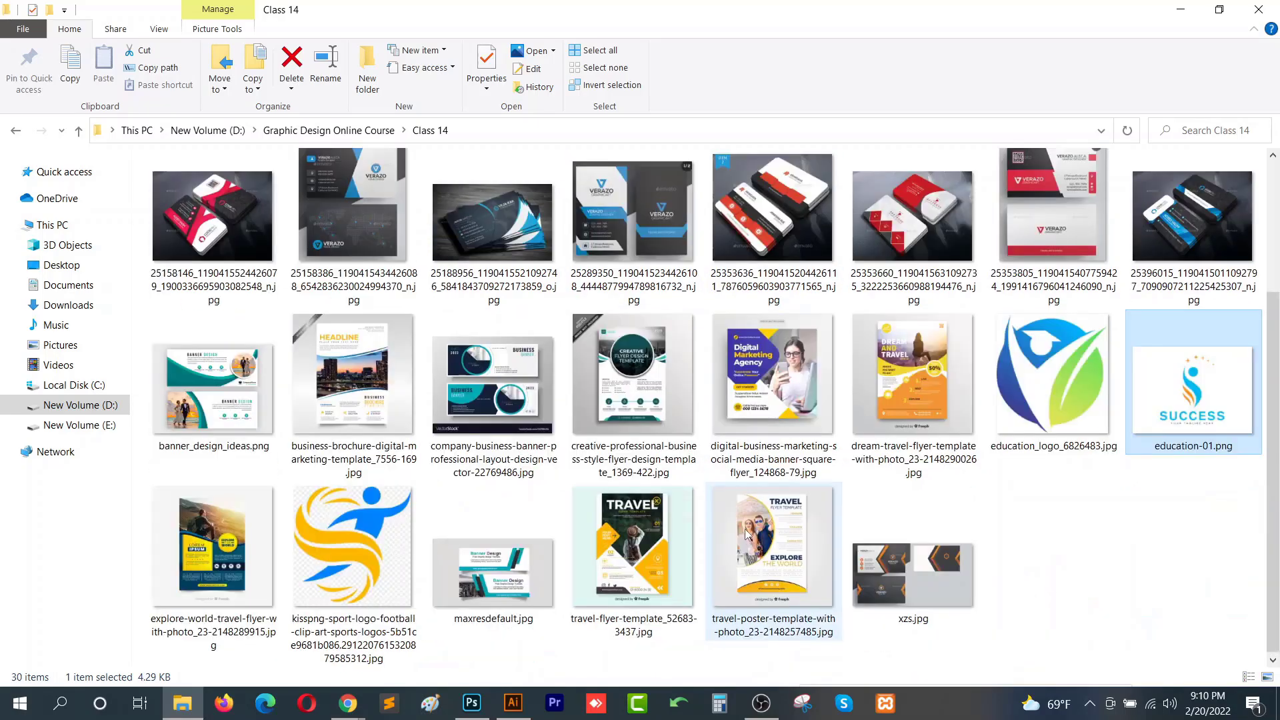
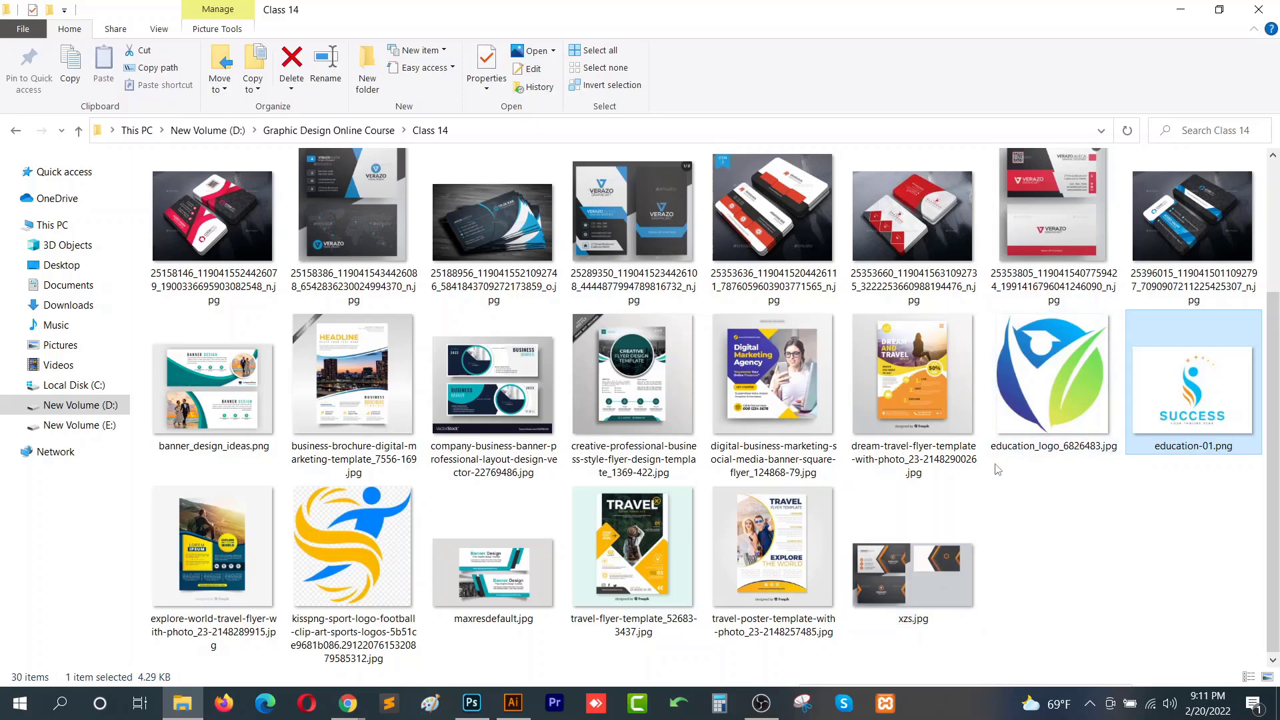
- Bring the red-and-white business card sample image into the Illustrator document and embed it
scroll(932, 460, "up", 3)
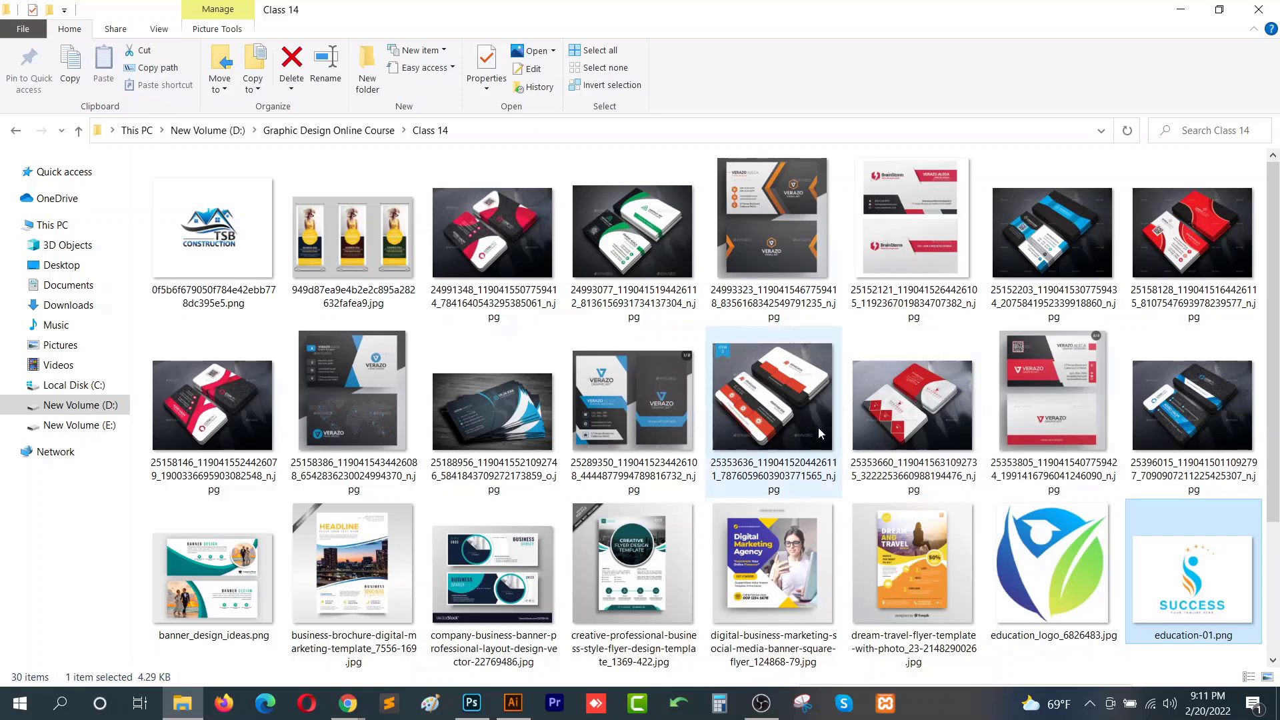
left_click_drag(922, 233, 381, 343)
key("space")
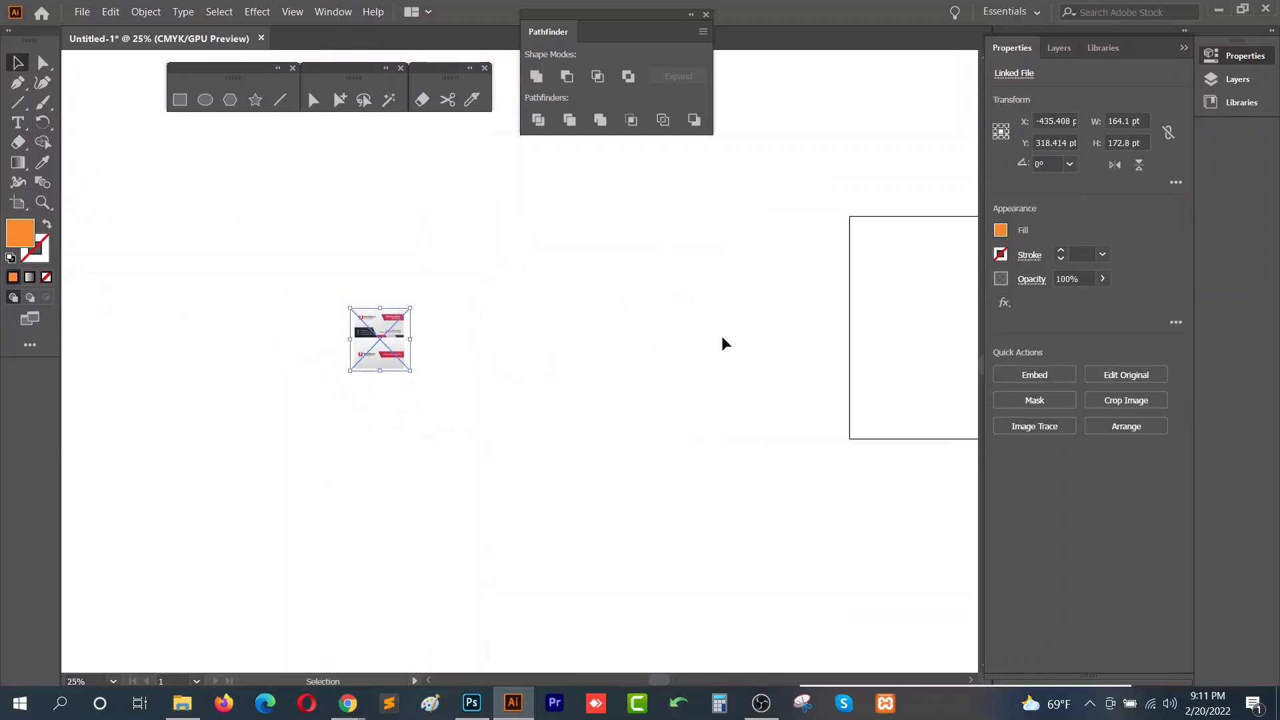
left_click(1041, 378)
scroll(335, 338, "up", 5)
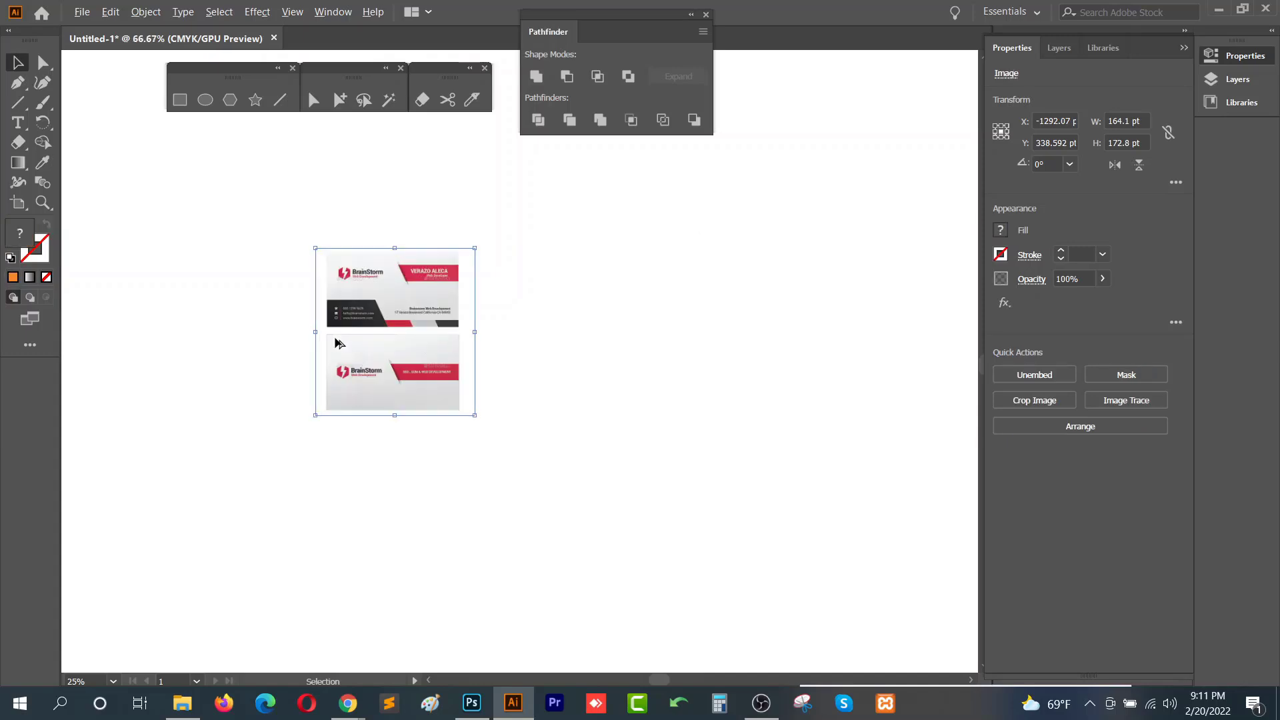
key("space")
left_click_drag(542, 289, 402, 348)
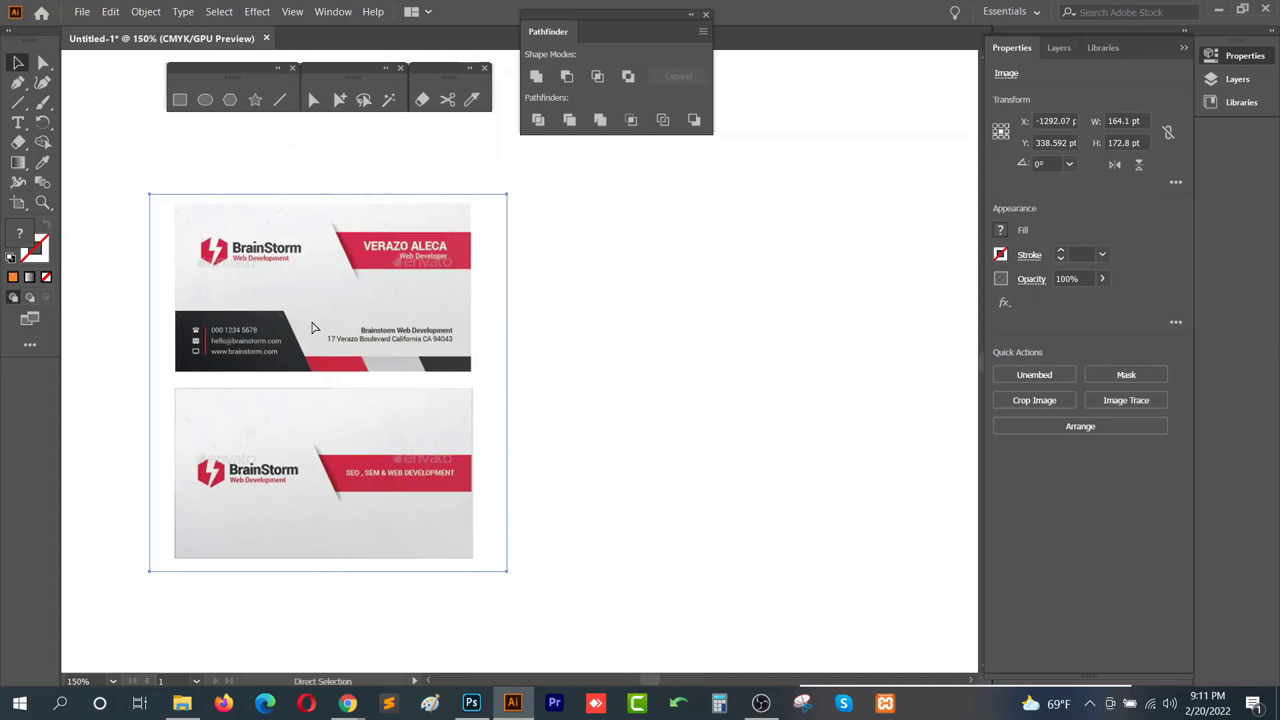
- Draw a rectangle about 135 × 76 pt matching the front card and move it beside the sample
key("ctrl+shift+a")
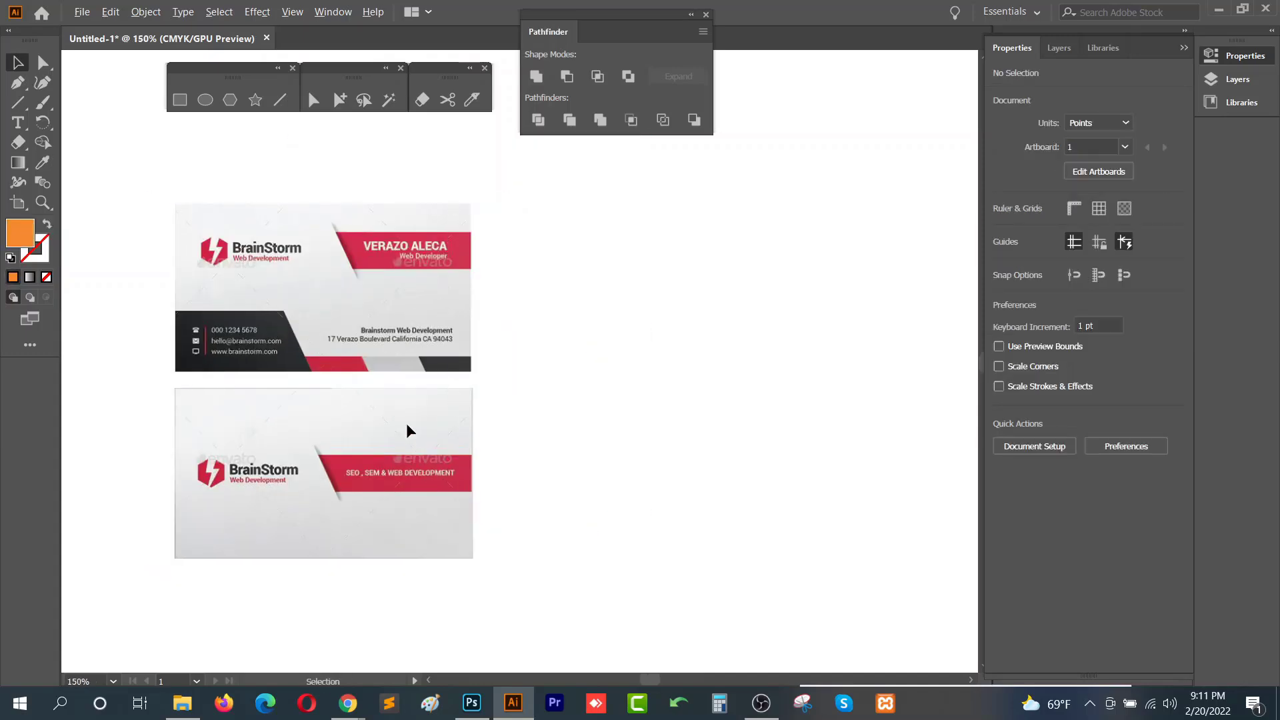
left_click(180, 99)
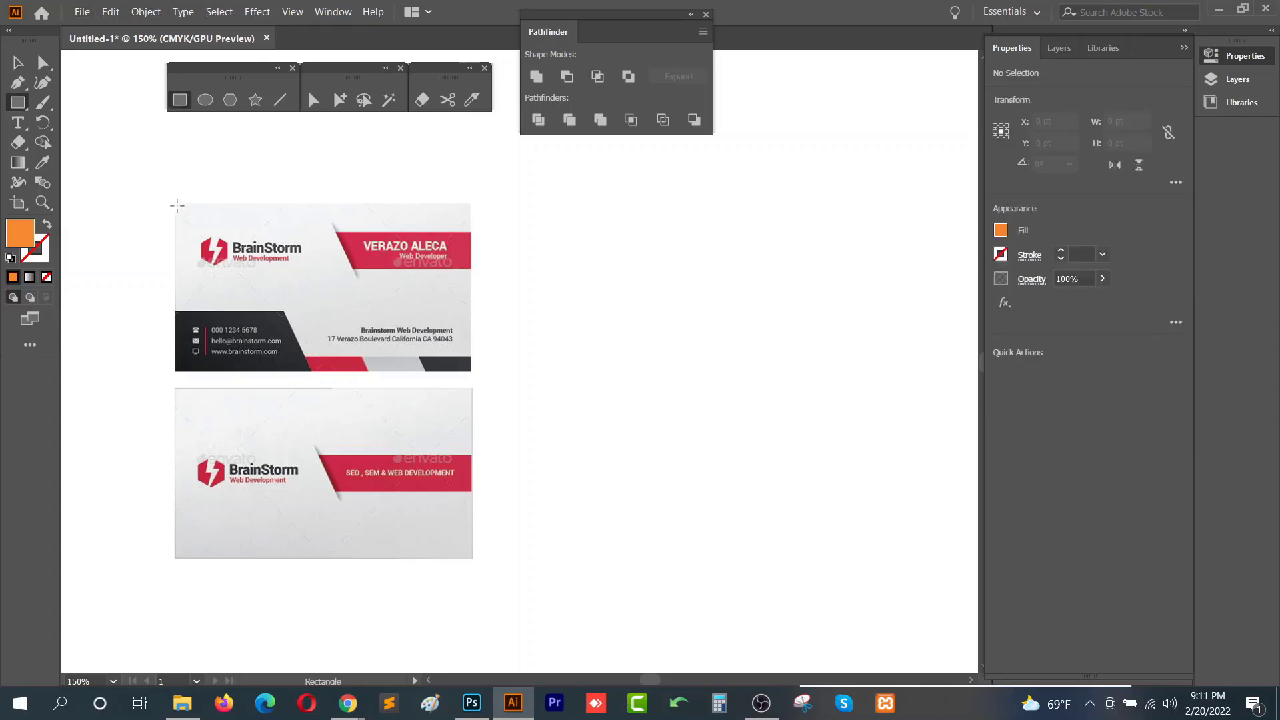
mouse_move(176, 205)
left_mouse_down()
mouse_move(462, 344)
mouse_move(473, 372)
left_mouse_up()
key("v")
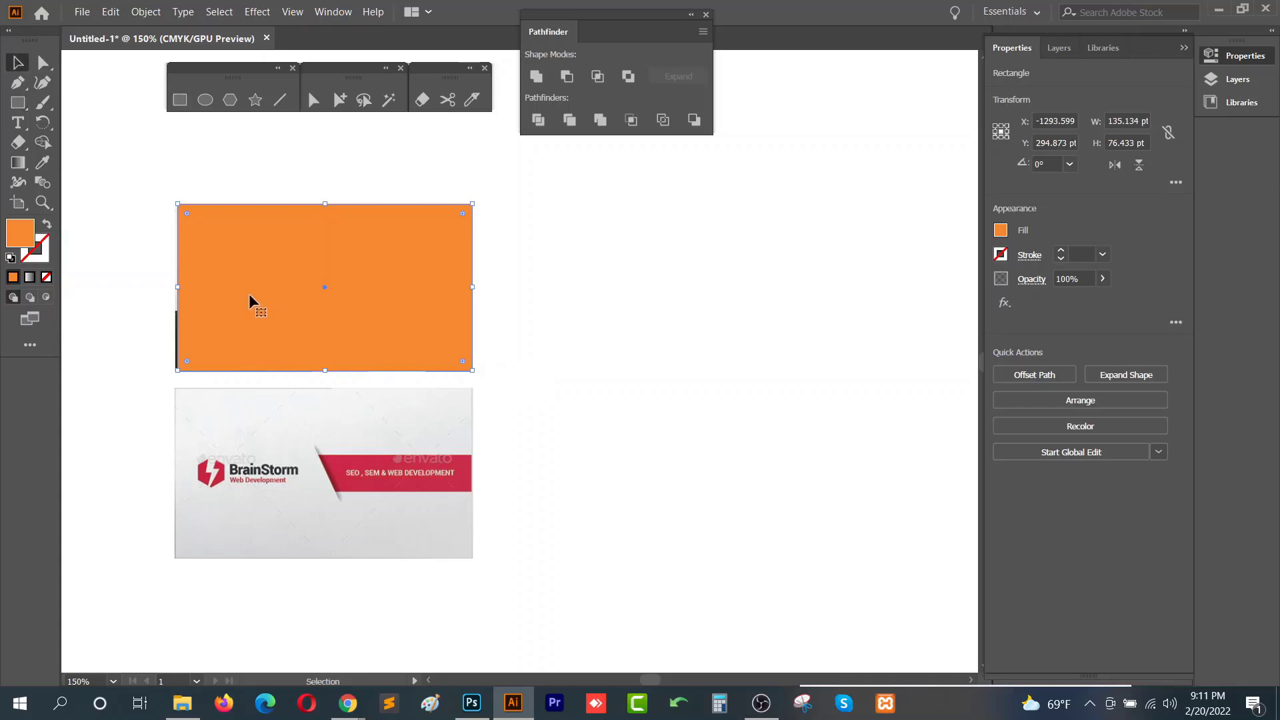
mouse_move(287, 301)
left_mouse_down()
mouse_move(664, 323)
mouse_move(638, 314)
left_mouse_up()
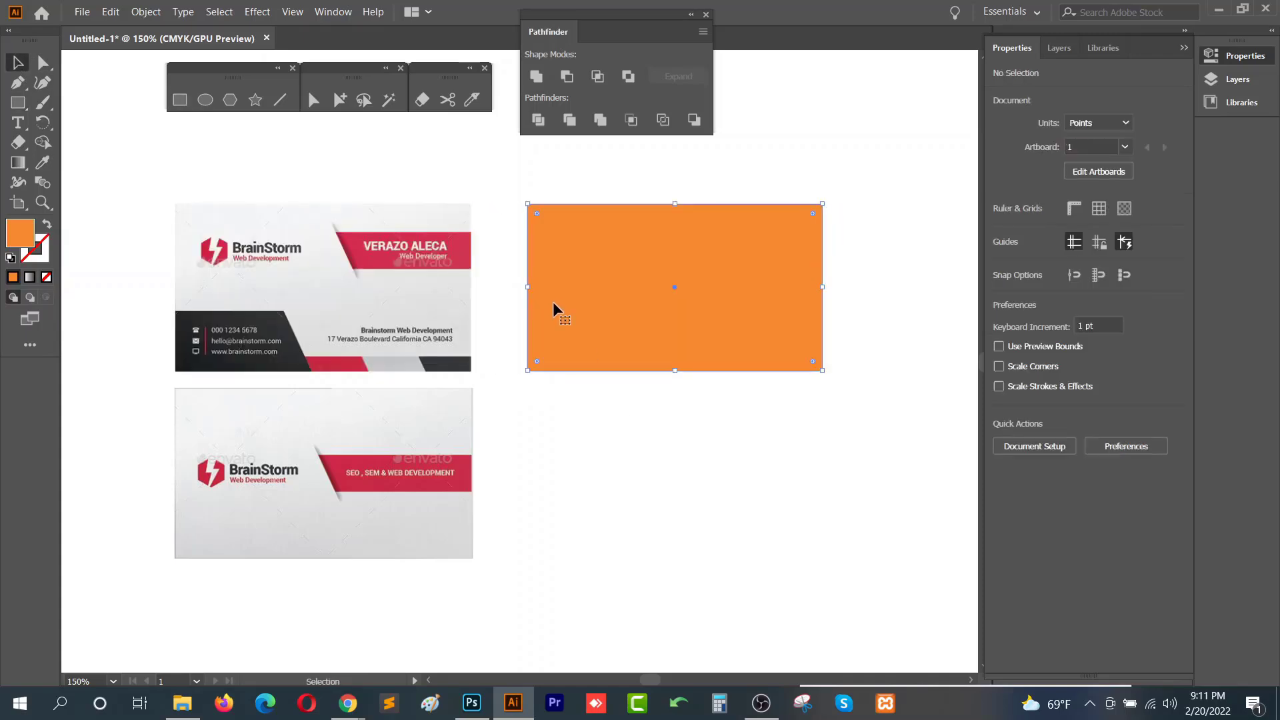
- Fill the new rectangle with the sample card's light grey background using the Eyedropper
left_click(553, 302)
key("i")
left_click(432, 300)
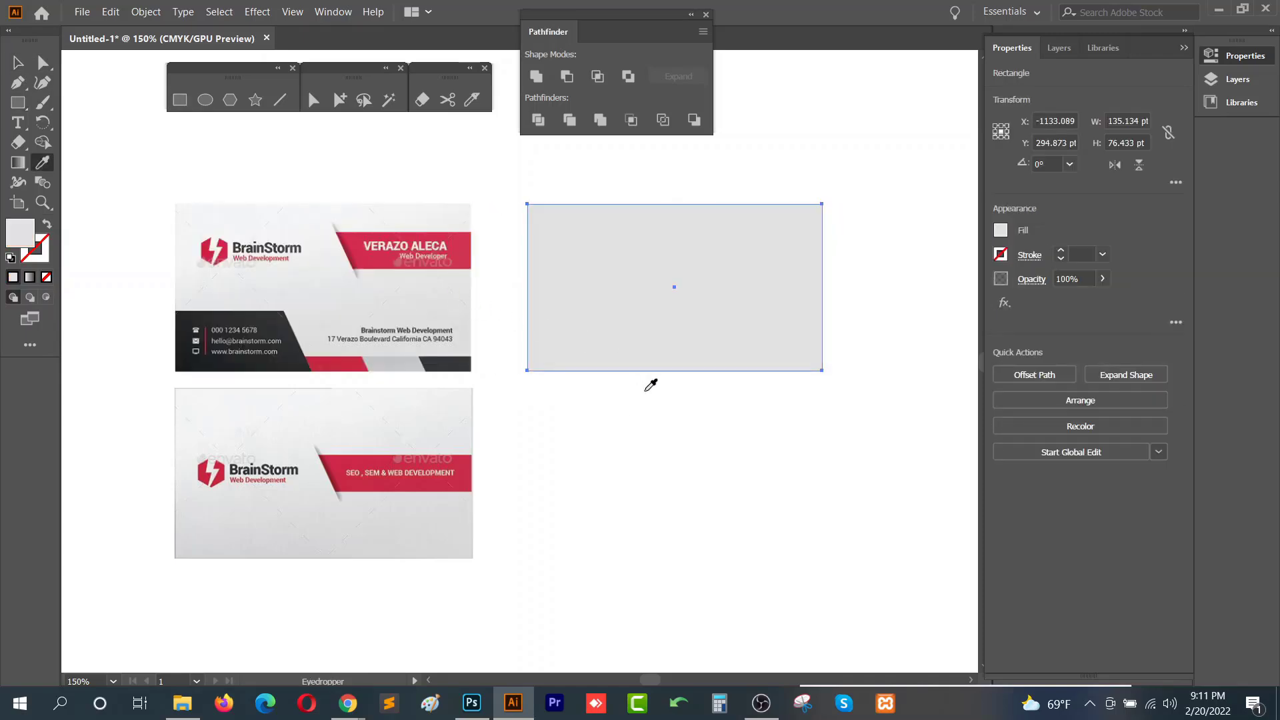
key("v")
left_click(651, 444)
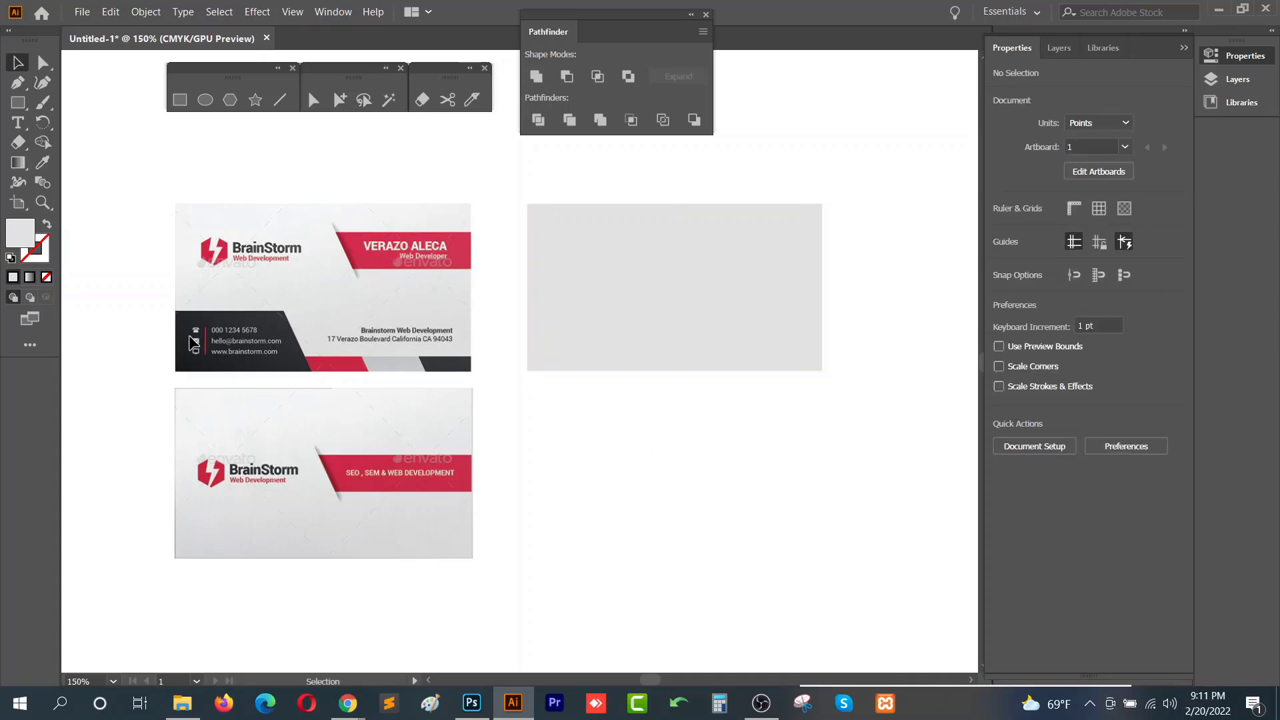
- Draw a rectangle about 56 × 31 pt in the new card's lower-left corner and sample the card's dark charcoal colour
scroll(189, 340, "up", 1)
left_click_drag(773, 289, 635, 336)
left_click(160, 344)
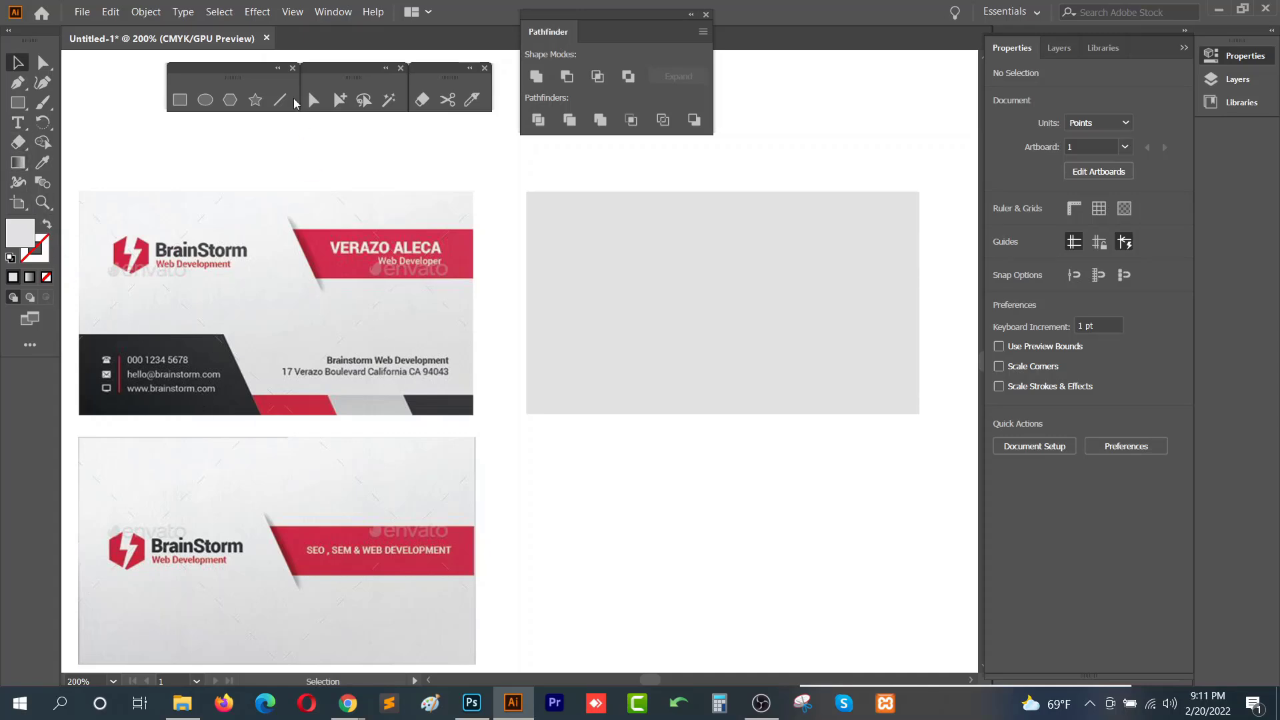
left_click(179, 99)
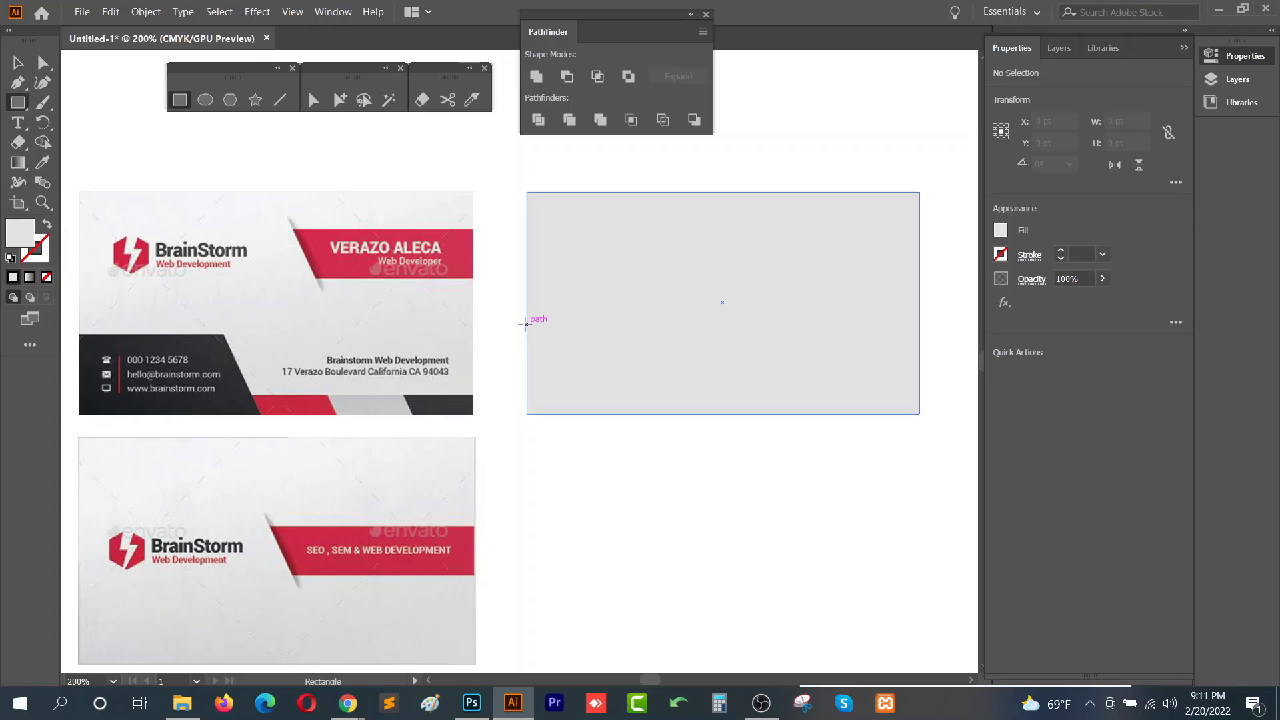
left_click_drag(527, 324, 690, 414)
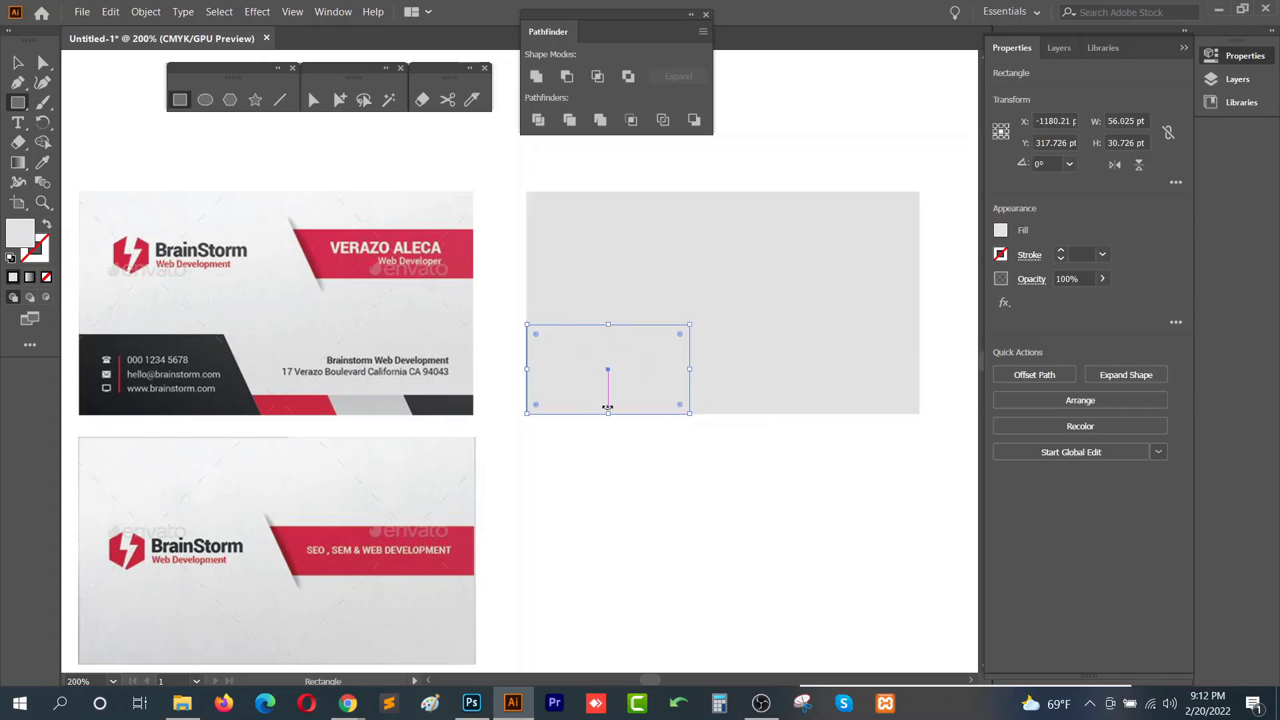
key("i")
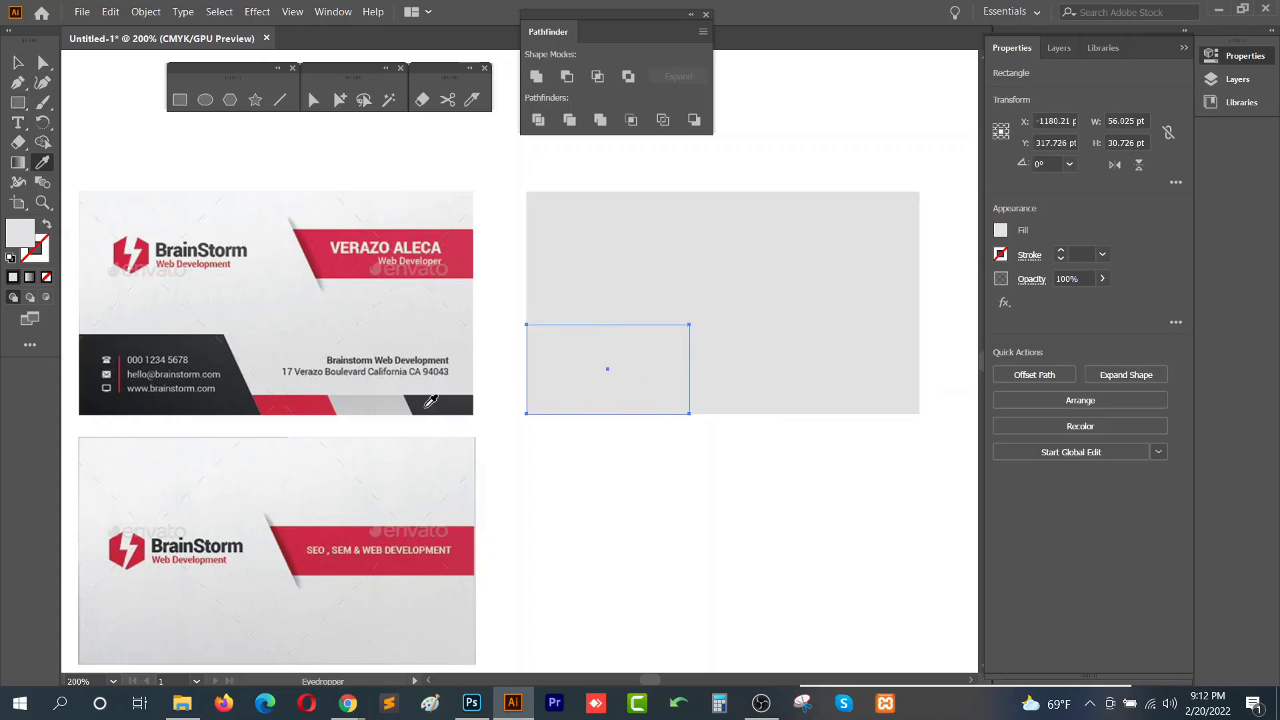
left_click(248, 394)
key("v")
left_click(673, 462)
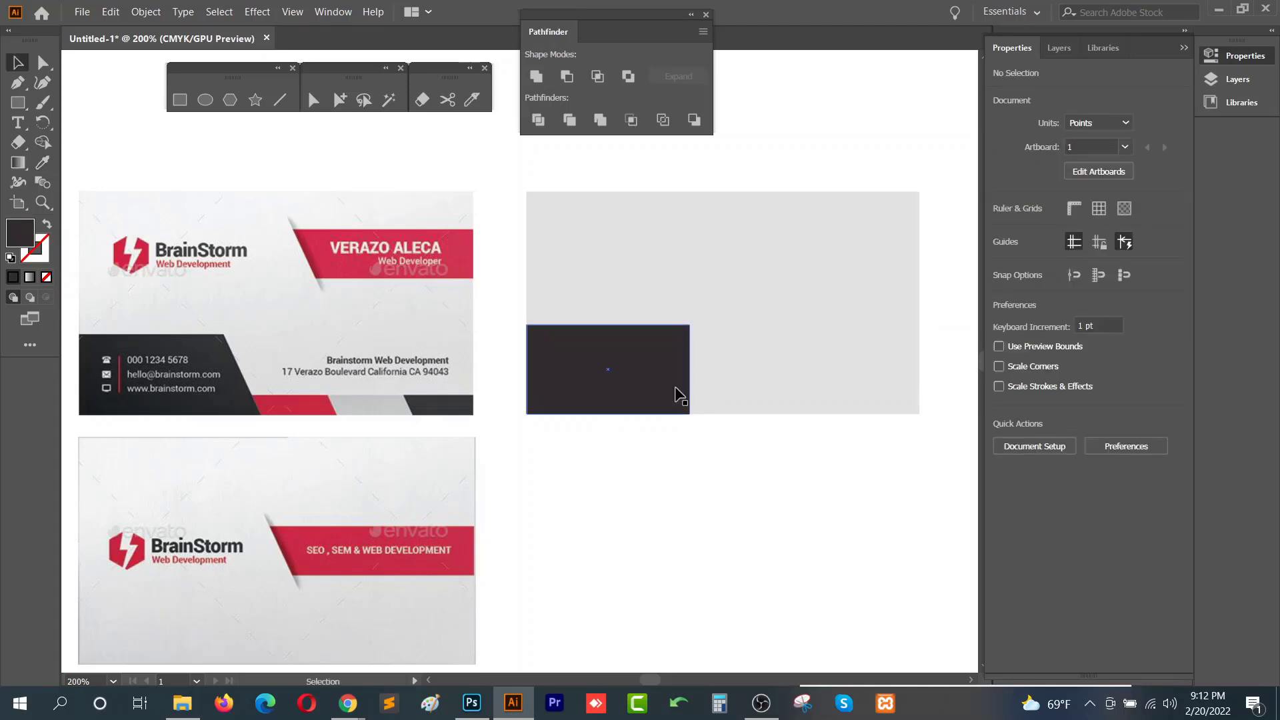
- Slant the dark rectangle's right edge by moving its right anchor points with the Direct Selection tool
left_click(610, 358)
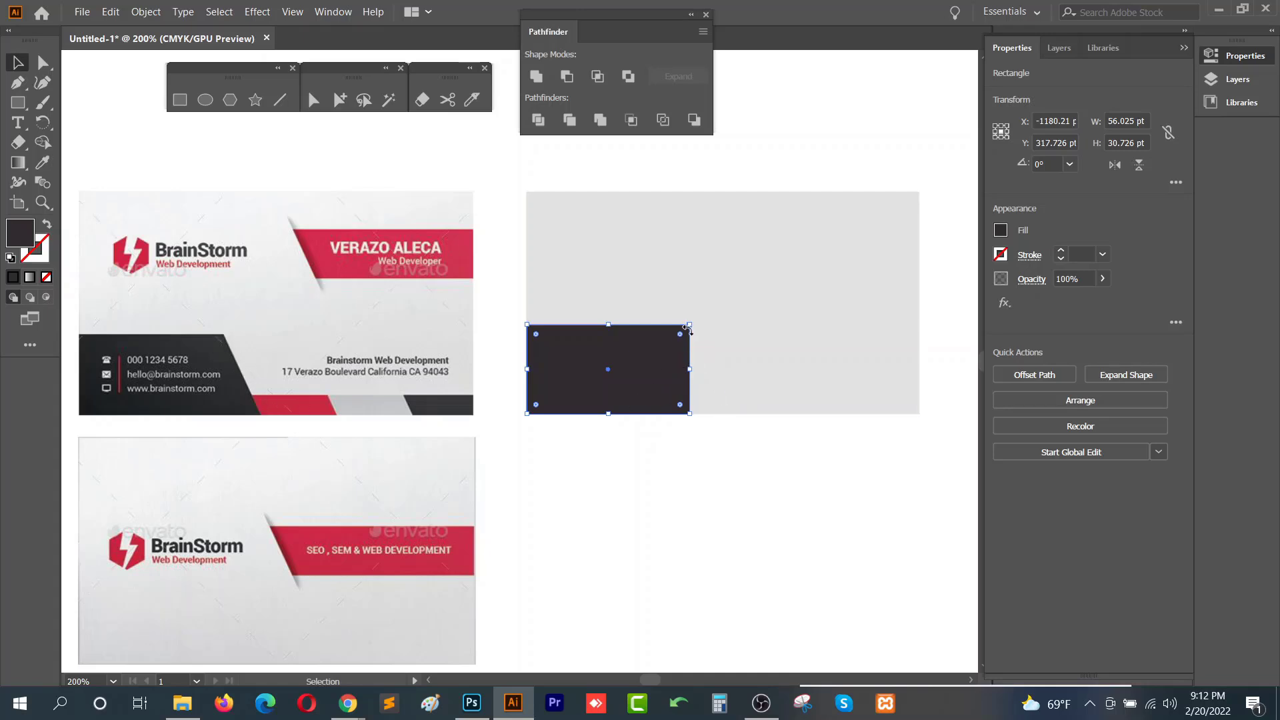
left_click(44, 70)
left_click(719, 469)
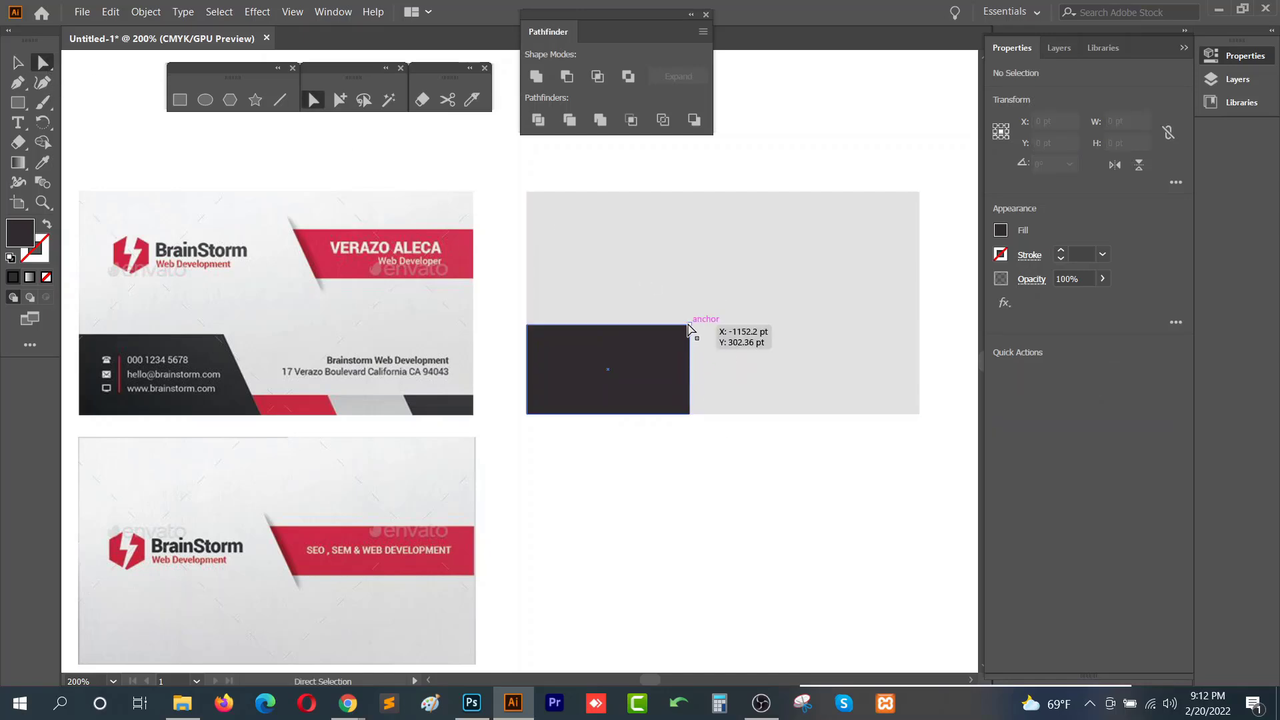
left_click(690, 329)
left_click_drag(690, 328, 658, 325)
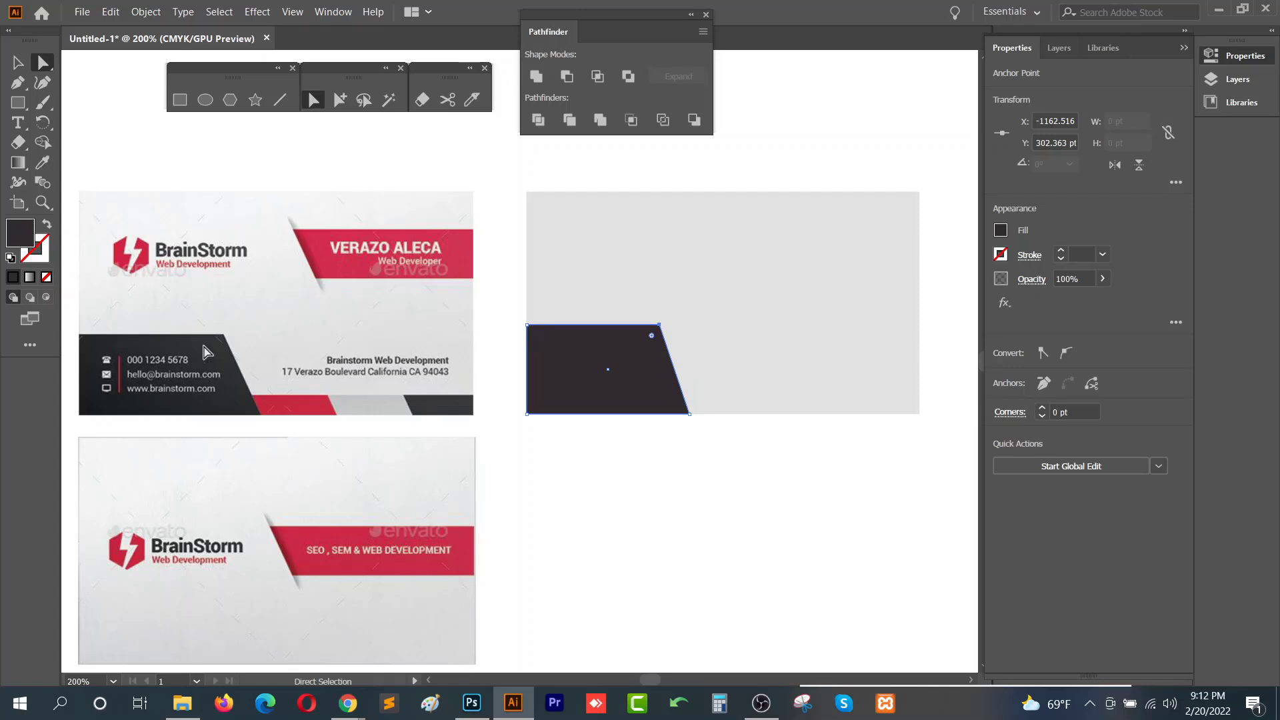
left_click_drag(690, 414, 702, 414)
left_click_drag(660, 326, 671, 326)
left_click(693, 446)
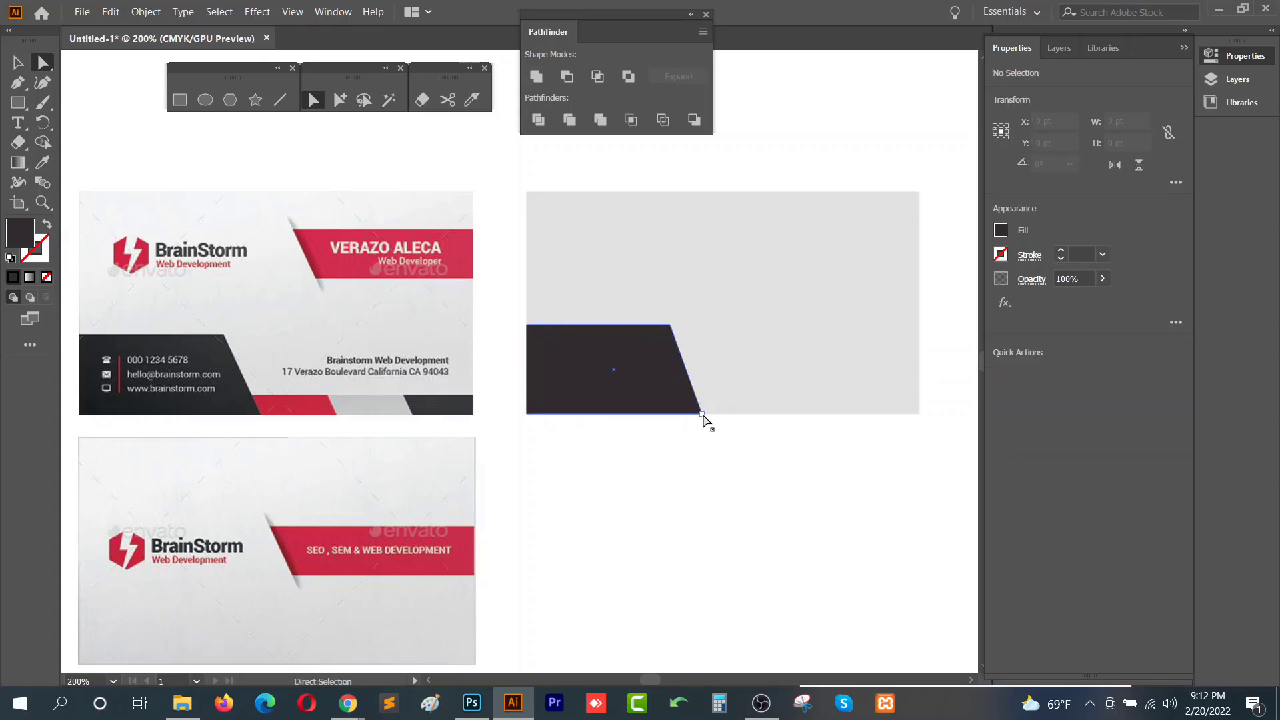
left_click_drag(703, 416, 708, 414)
left_click(710, 452)
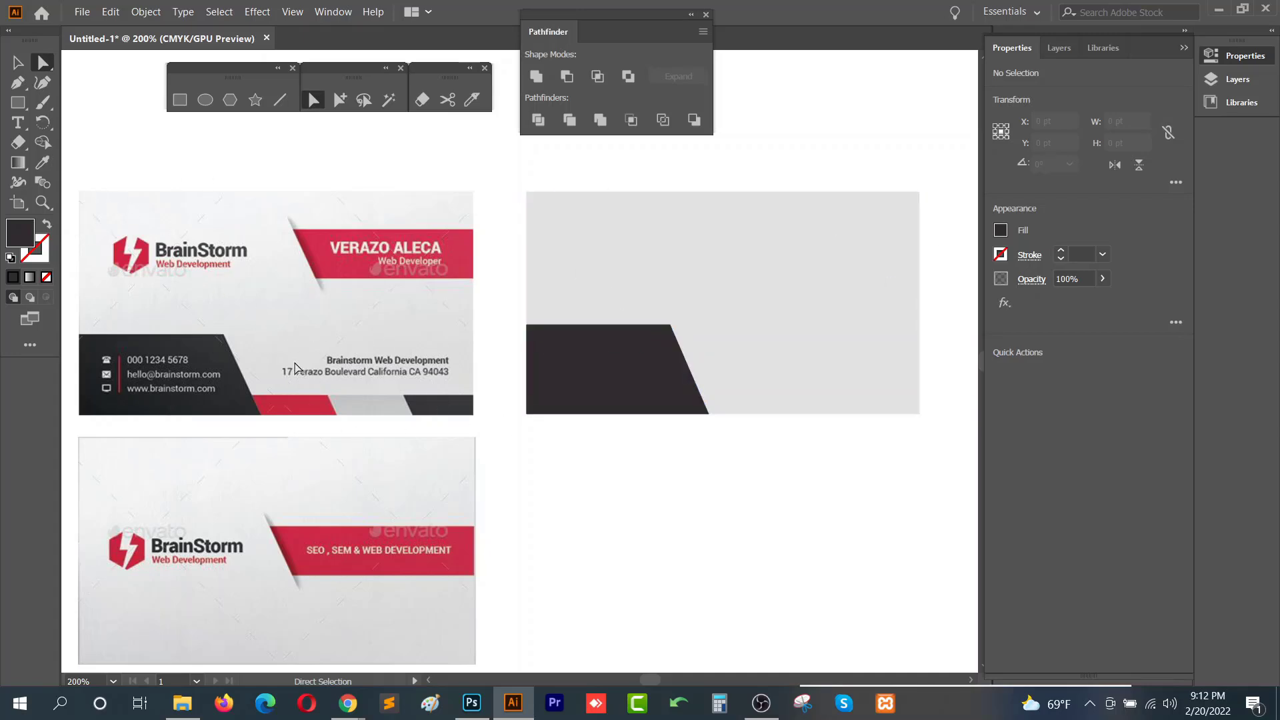
- Draw a small rectangle about 33 × 12 pt along the card's bottom edge next to the dark shape
left_click(180, 100)
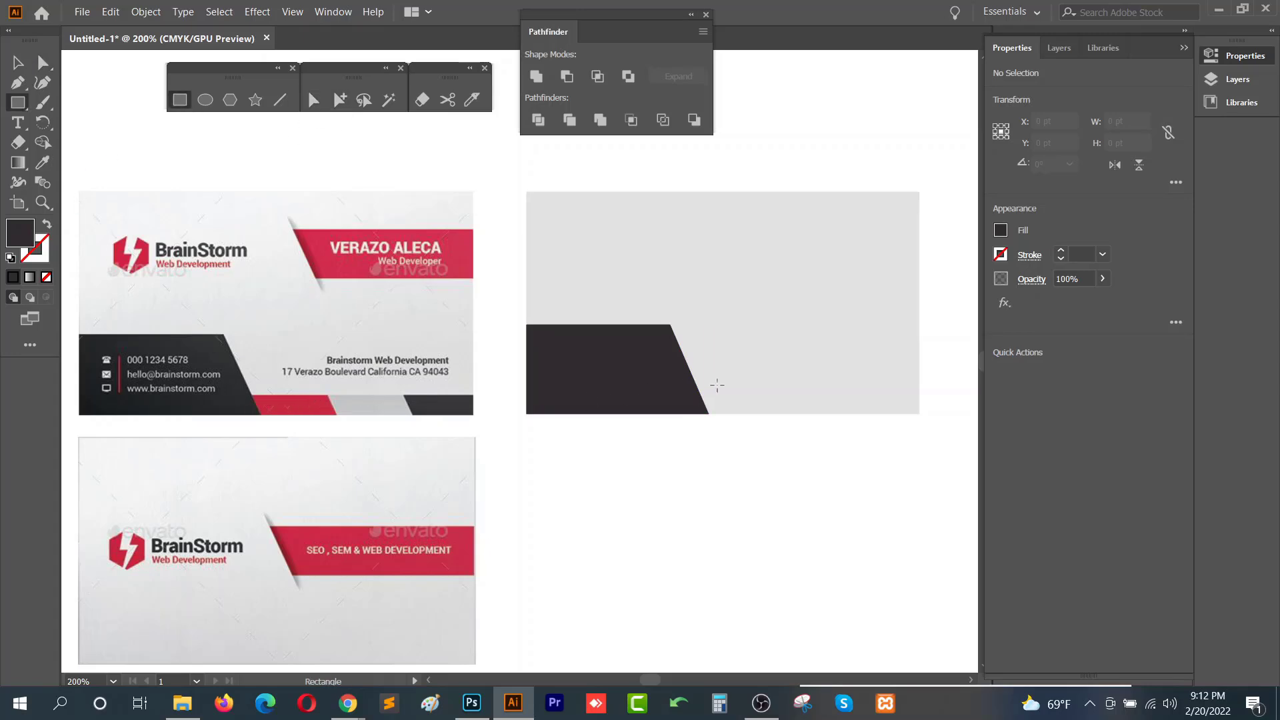
left_click_drag(700, 381, 797, 414)
key("v")
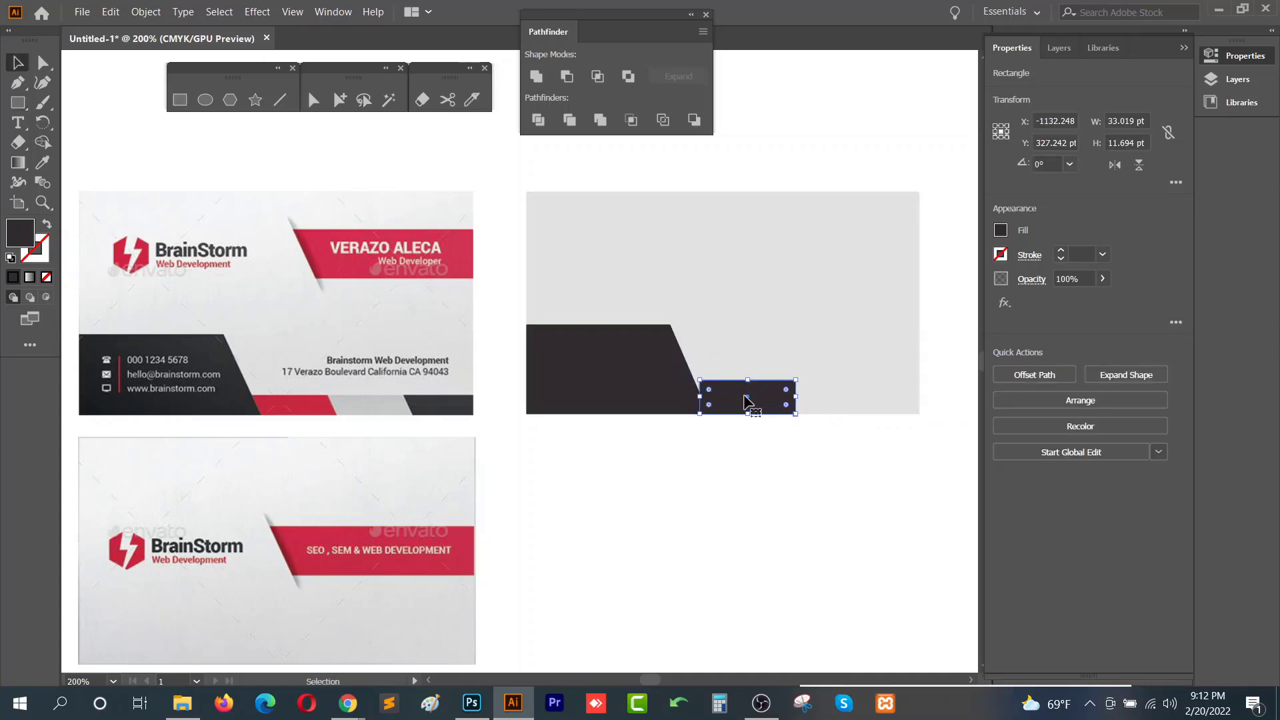
left_click_drag(720, 404, 726, 404)
- Slant the small rectangle's top edge to match the dark shape and fill it with the sample's red
key("a")
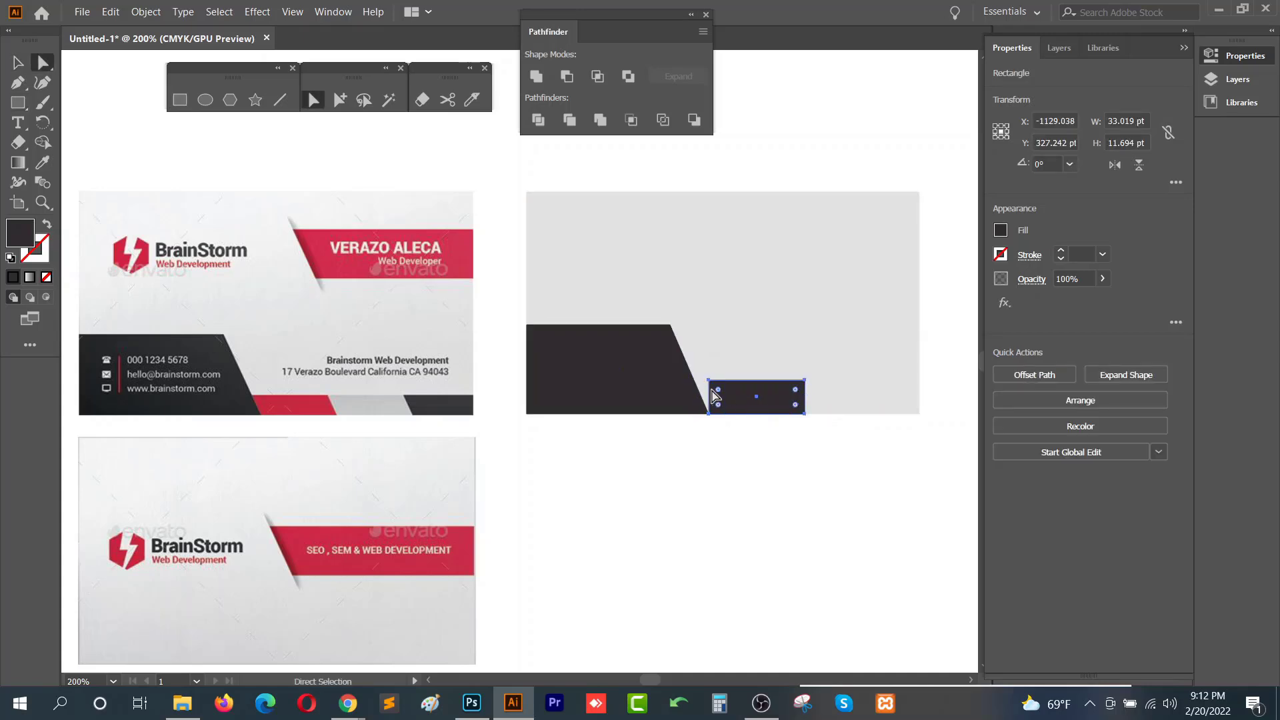
left_click(729, 420)
left_click(709, 381)
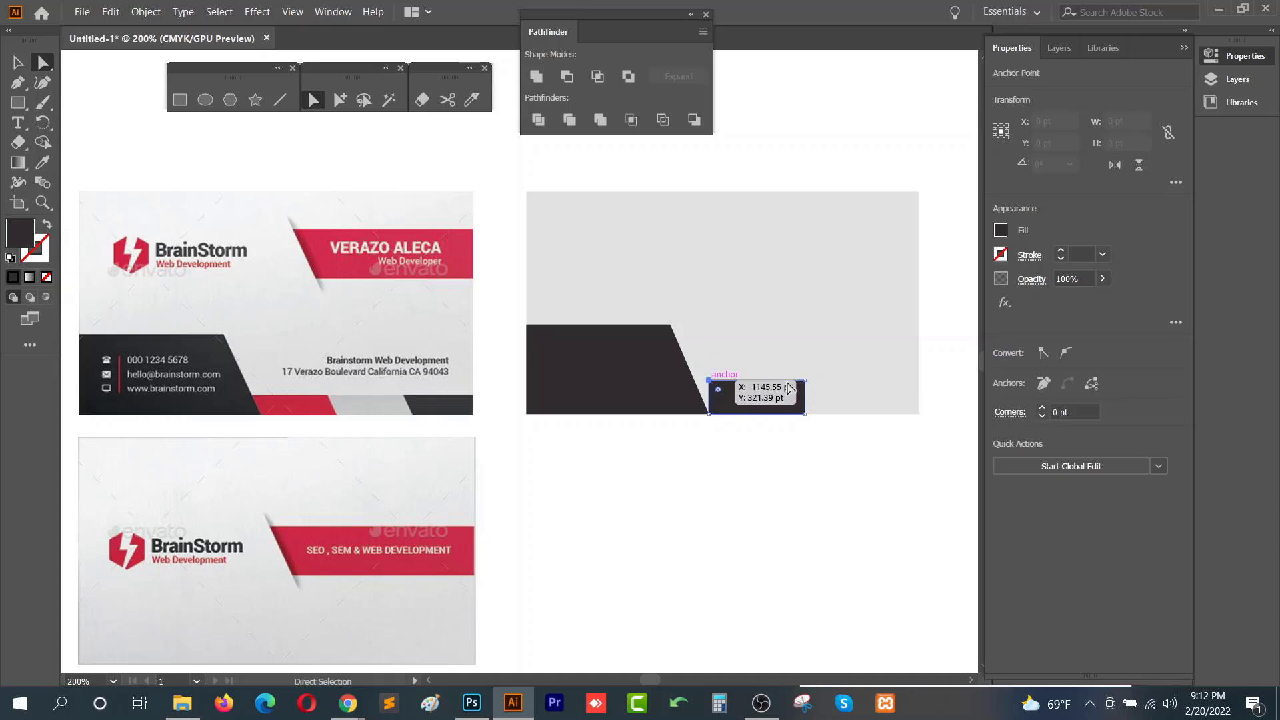
left_click_drag(804, 384, 695, 385)
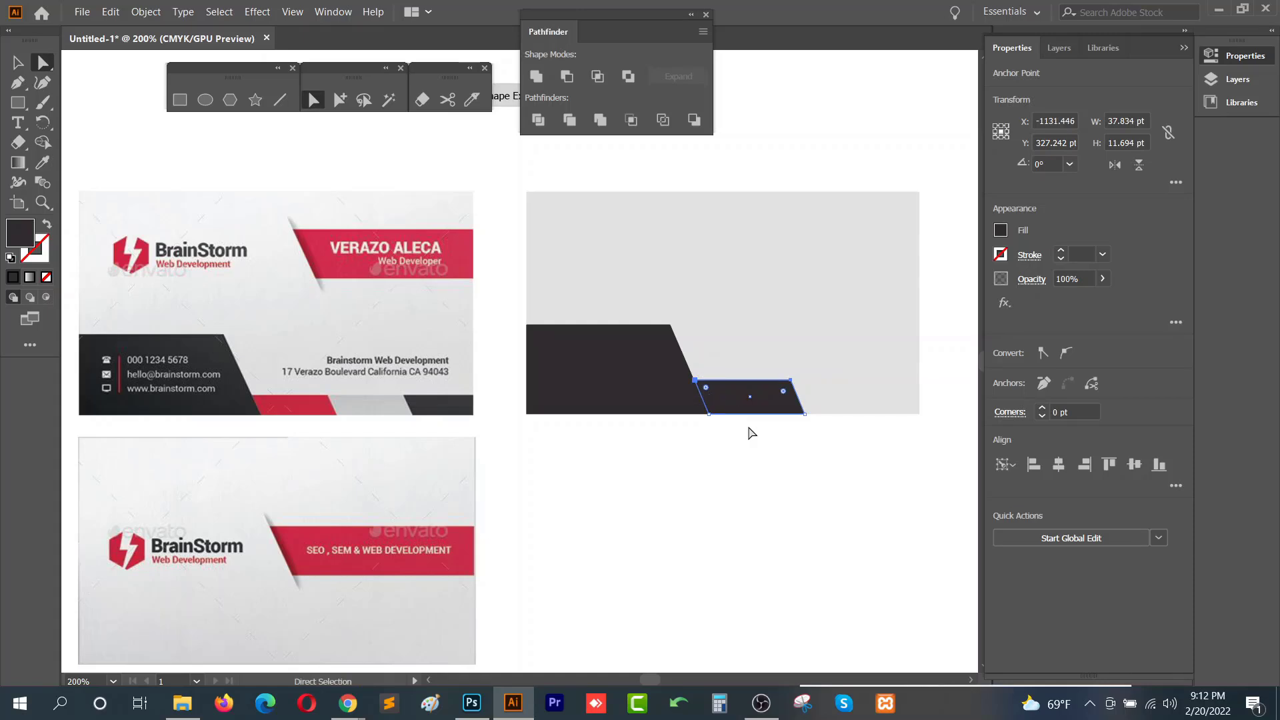
key("i")
left_click(314, 409)
key("v")
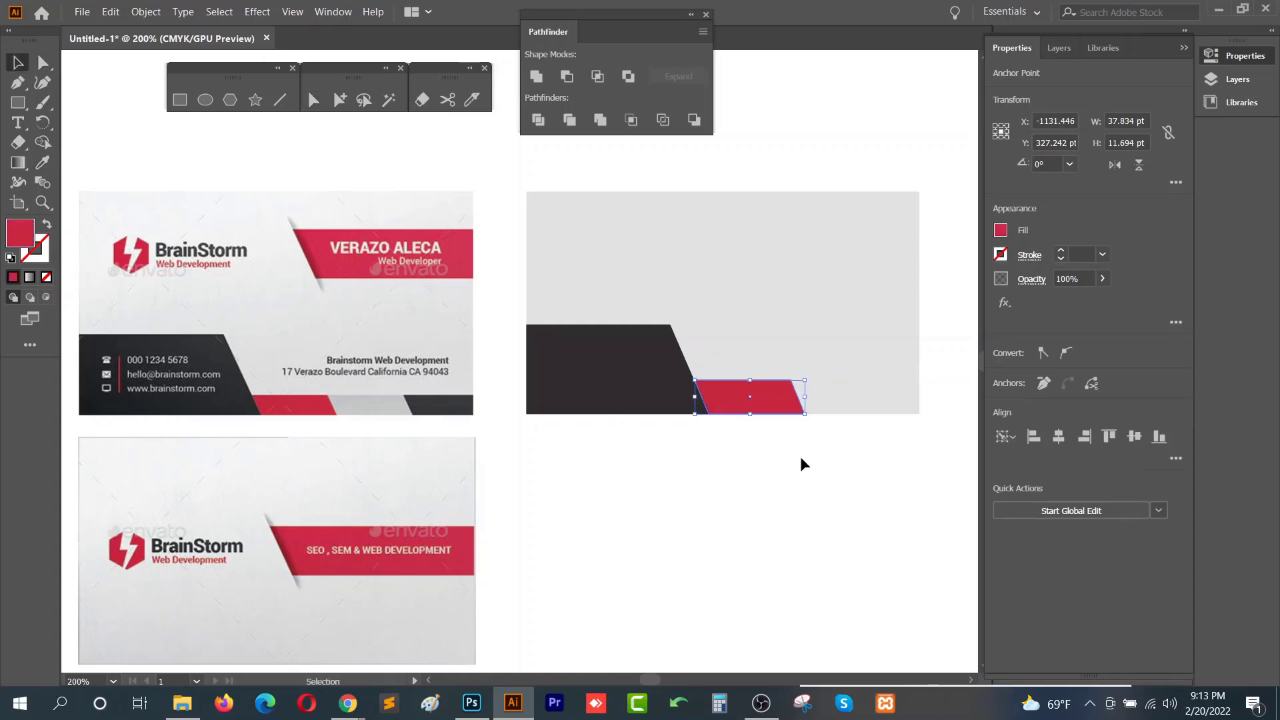
- Align the red strip's slanted left edge with the dark shape's edge by adjusting its anchor points
left_click(800, 456)
left_click(736, 407)
scroll(736, 408, "up", 5)
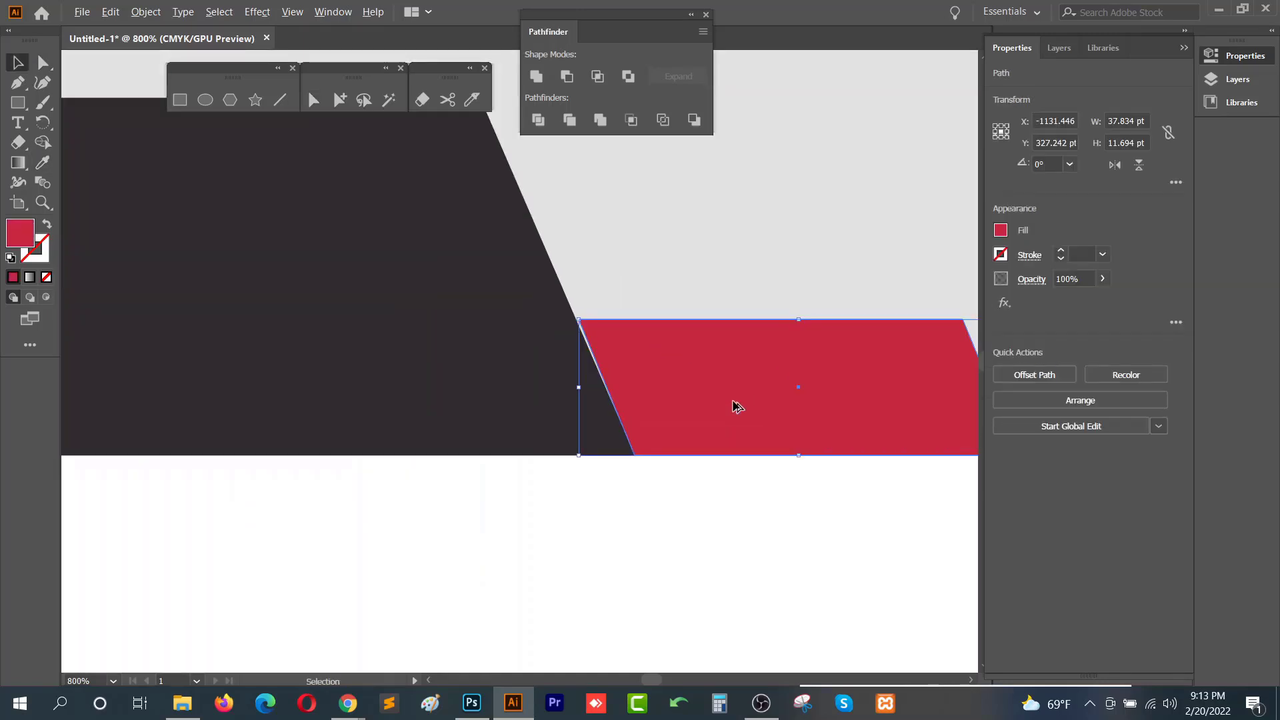
scroll(572, 361, "up", 2)
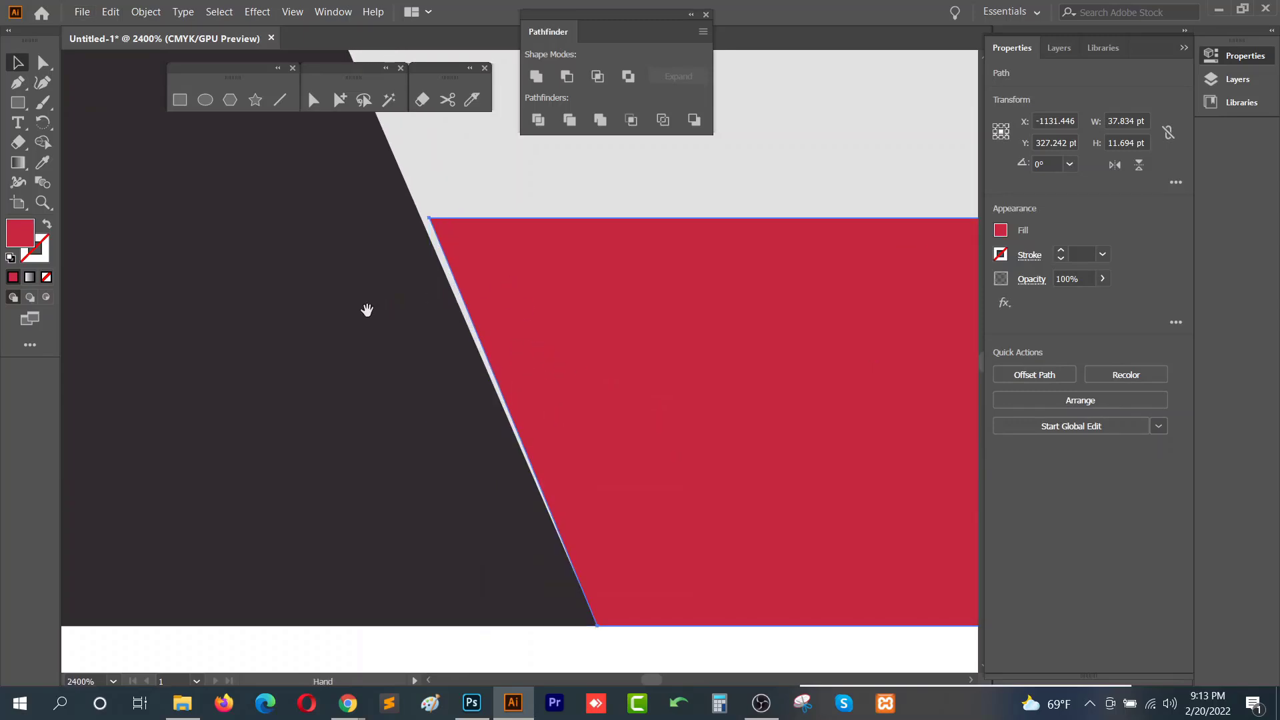
key("a")
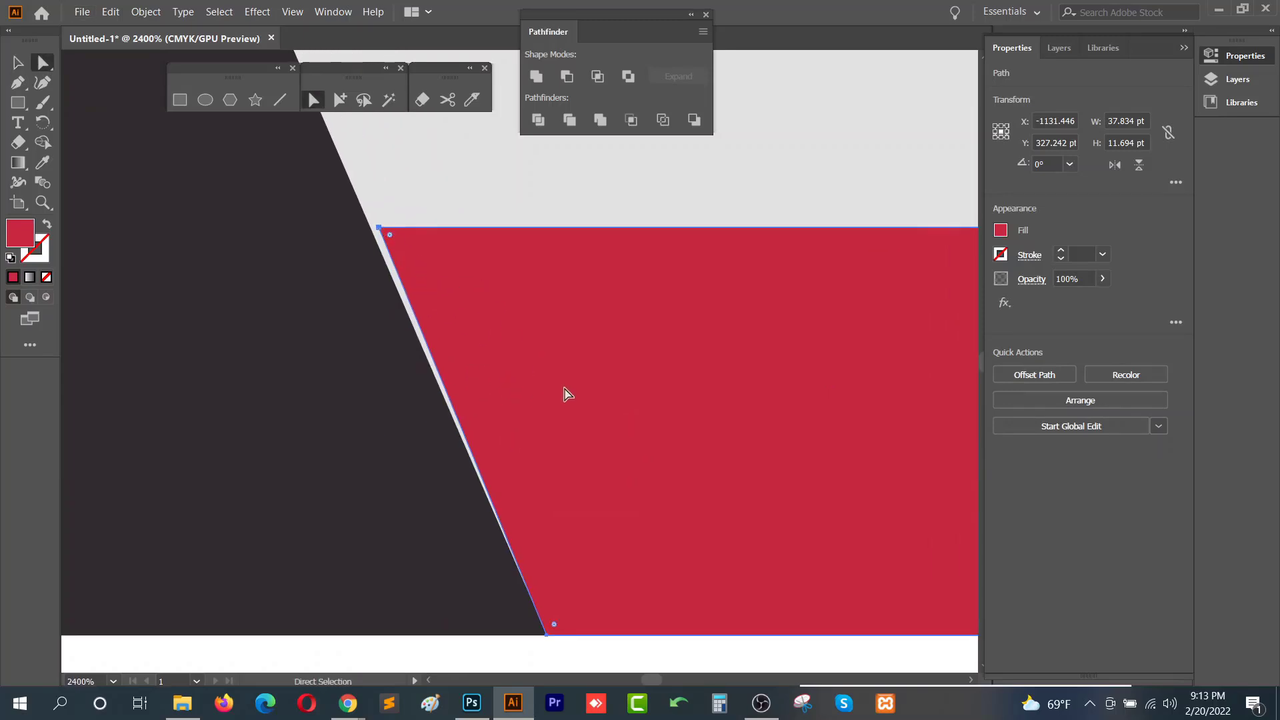
scroll(563, 392, "down", 2)
left_click_drag(498, 553, 319, 559)
left_click(513, 571)
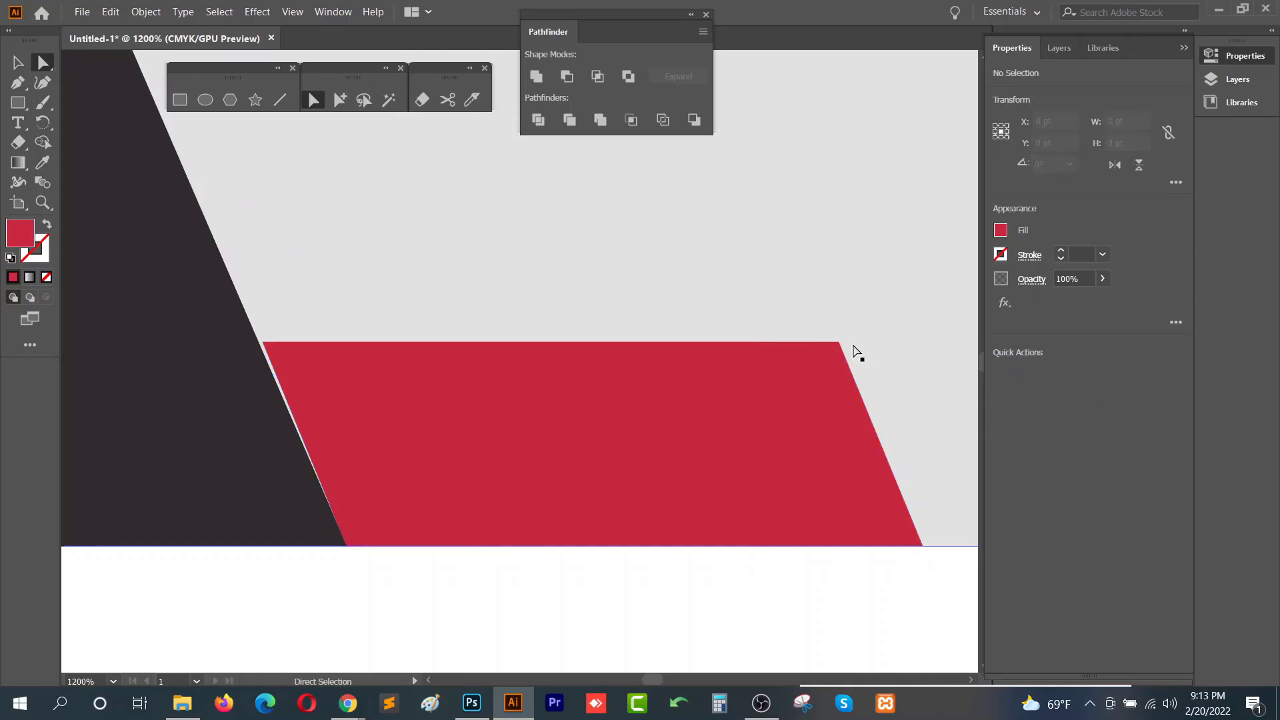
left_click(839, 342)
left_click_drag(262, 343, 259, 343)
left_click(403, 571)
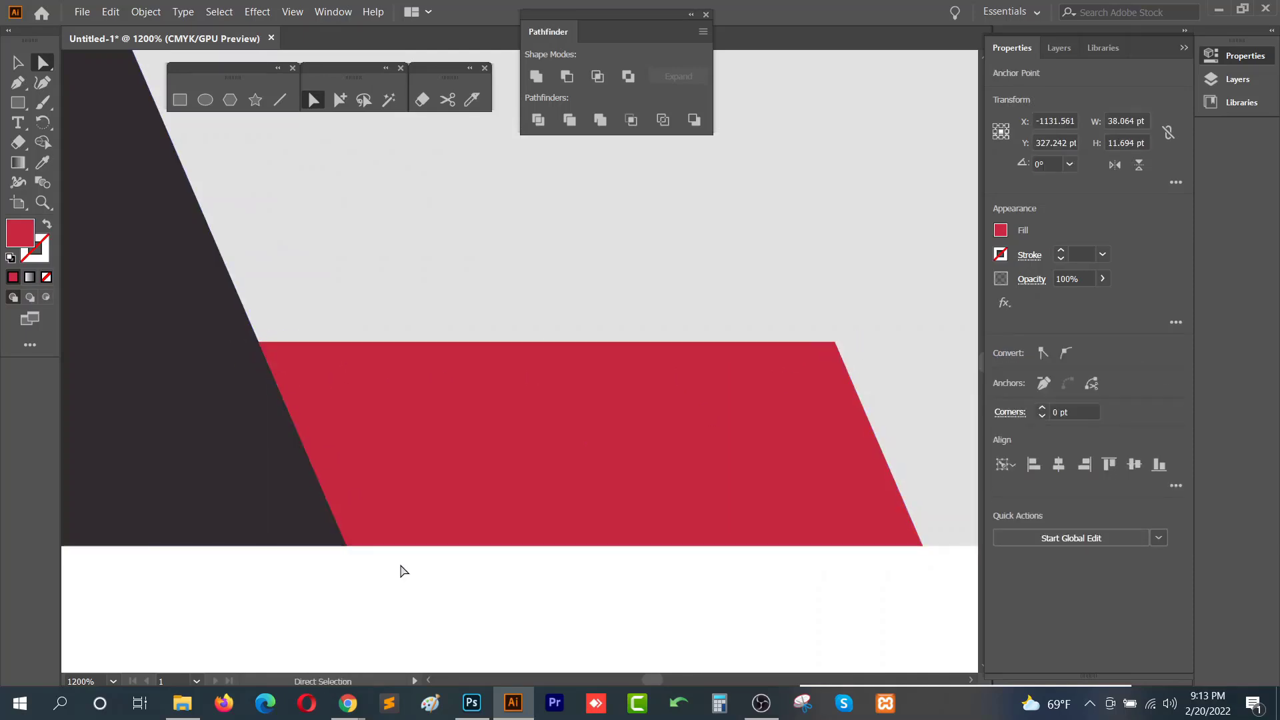
- Duplicate the red strip and position the copy further right along the card's bottom edge
key("v")
scroll(453, 511, "down", 5)
left_click_drag(454, 536, 690, 497)
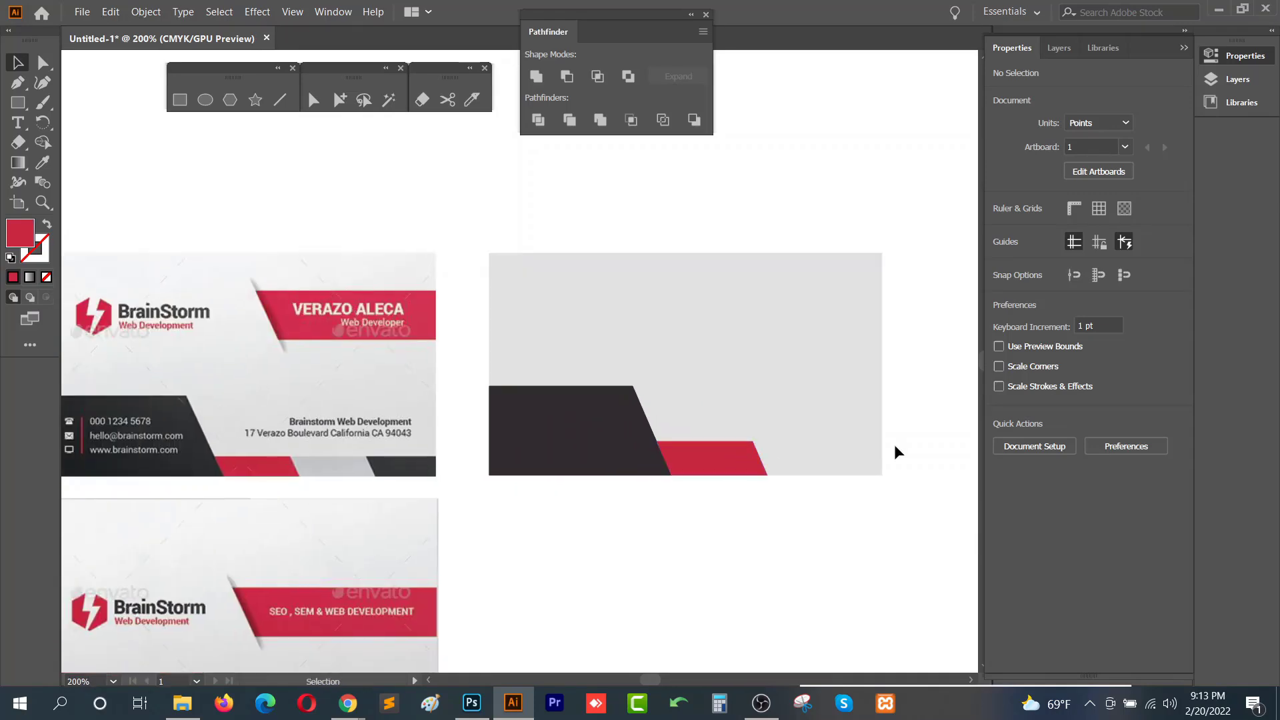
left_click(696, 458)
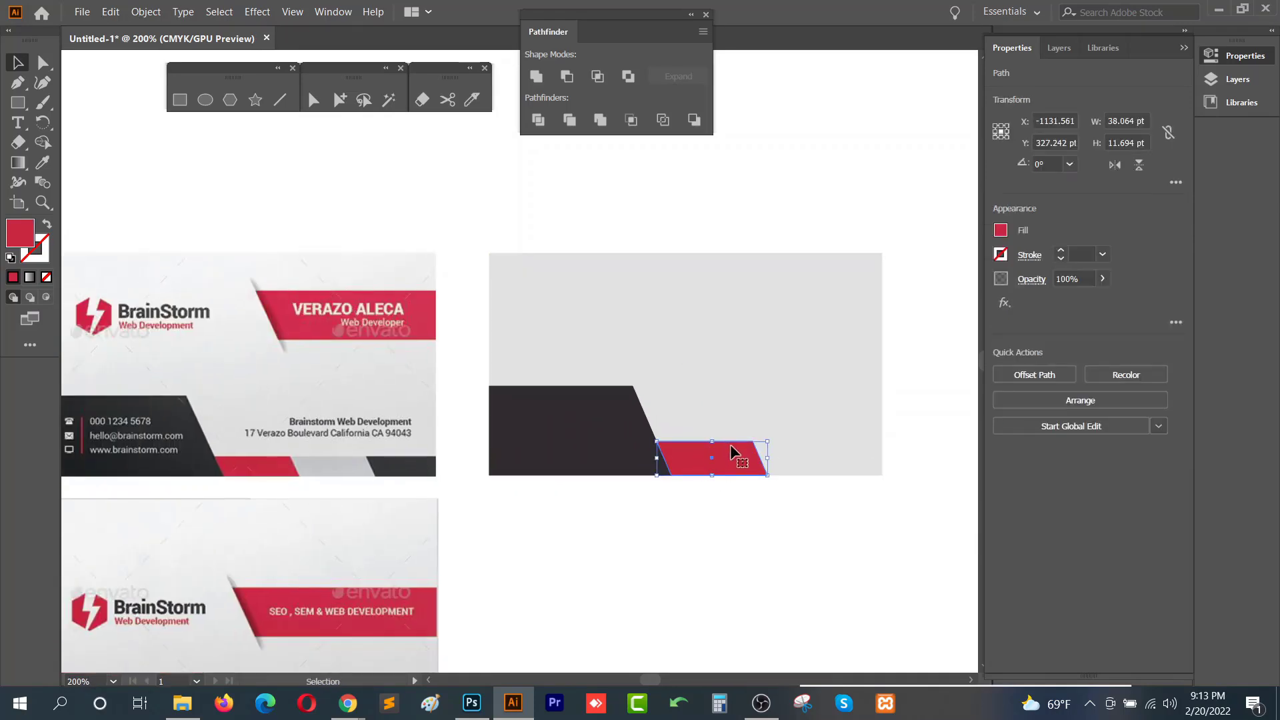
mouse_move(768, 458)
left_mouse_down()
mouse_move(707, 451)
mouse_move(765, 460)
left_mouse_up()
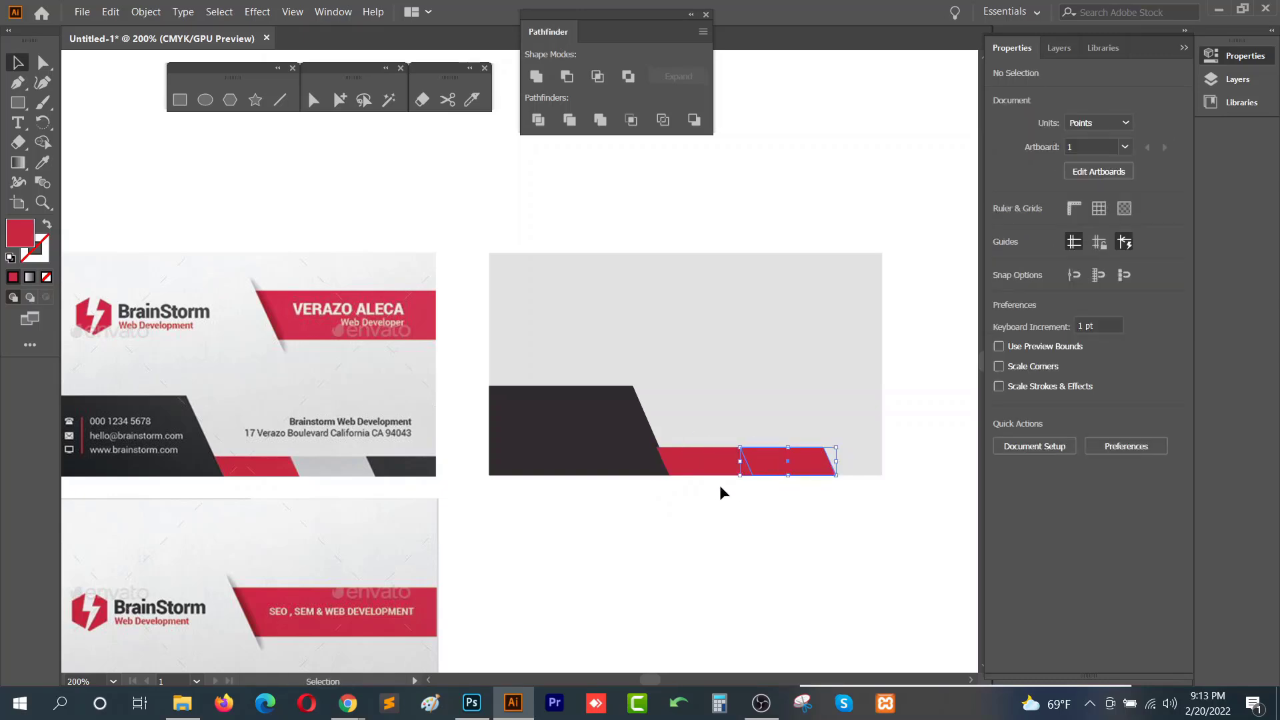
scroll(719, 486, "up", 3)
left_click(606, 420, "shift")
scroll(586, 419, "up", 4)
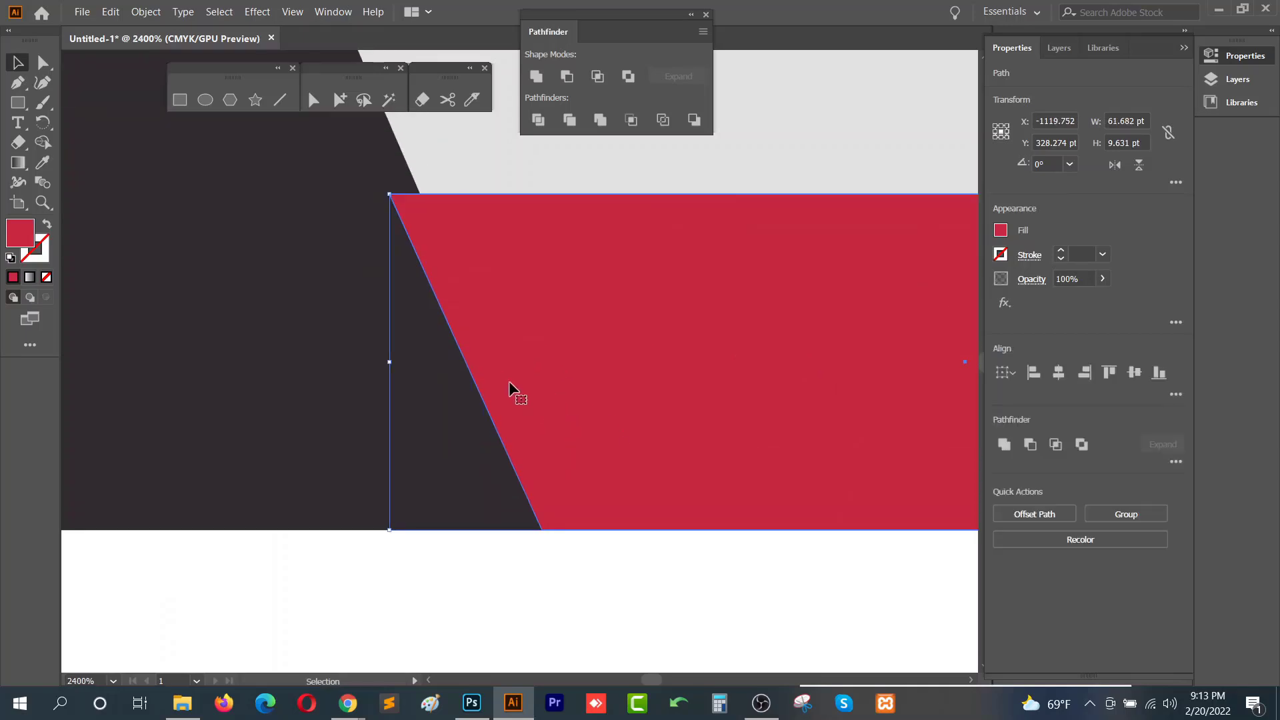
left_click_drag(514, 391, 547, 390)
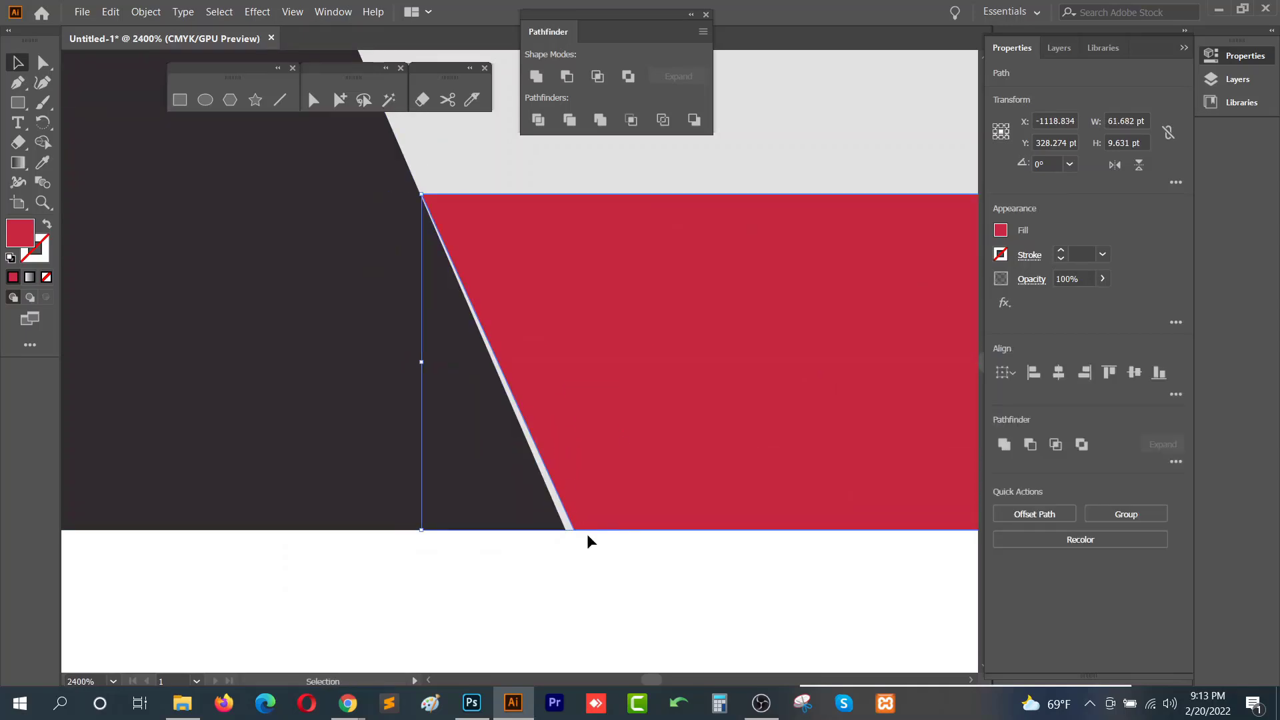
left_click_drag(603, 504, 599, 507)
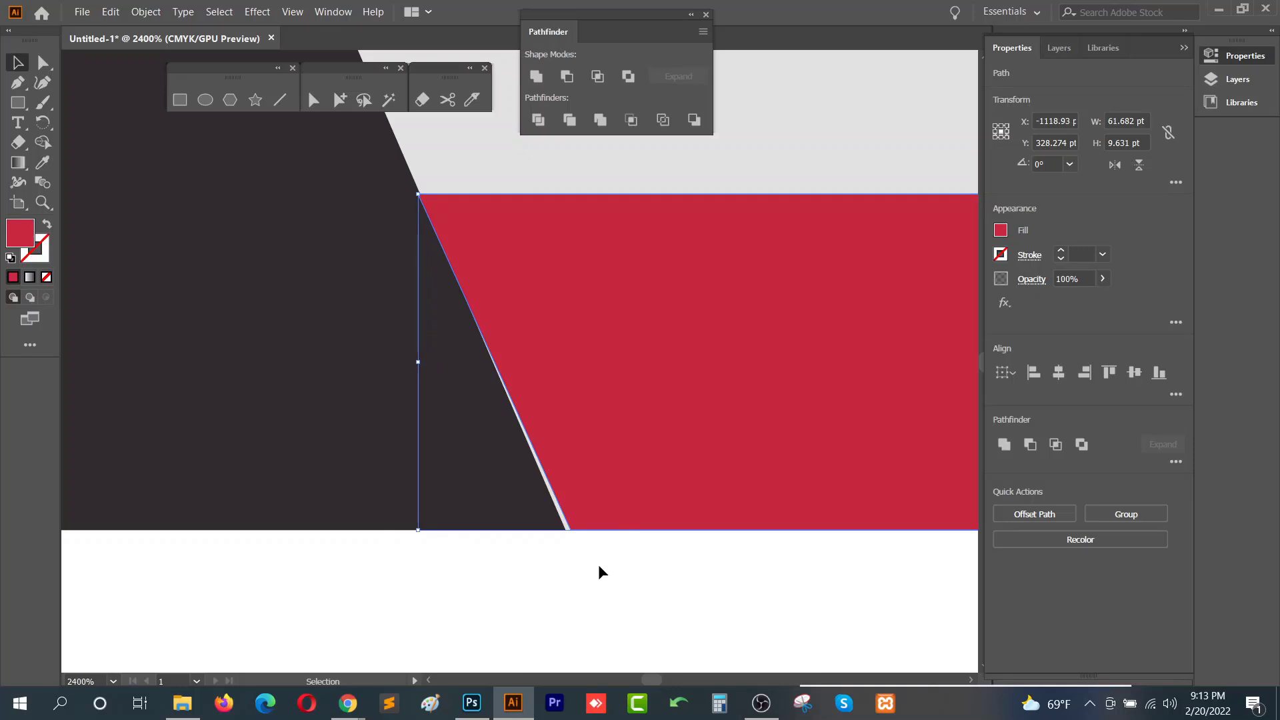
key("ctrl+z")
key("ctrl+z")
key("ctrl+z")
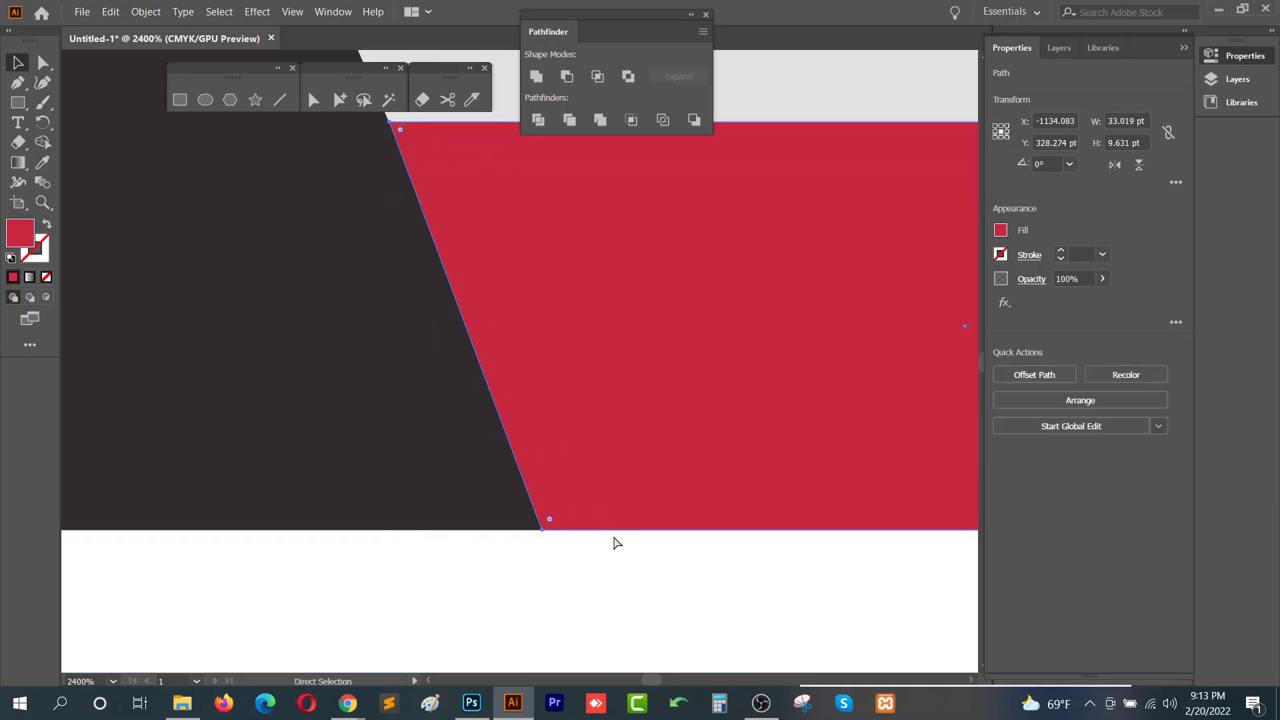
left_click(615, 567)
scroll(615, 568, "down", 3)
left_click_drag(720, 553, 567, 560)
left_click(573, 551)
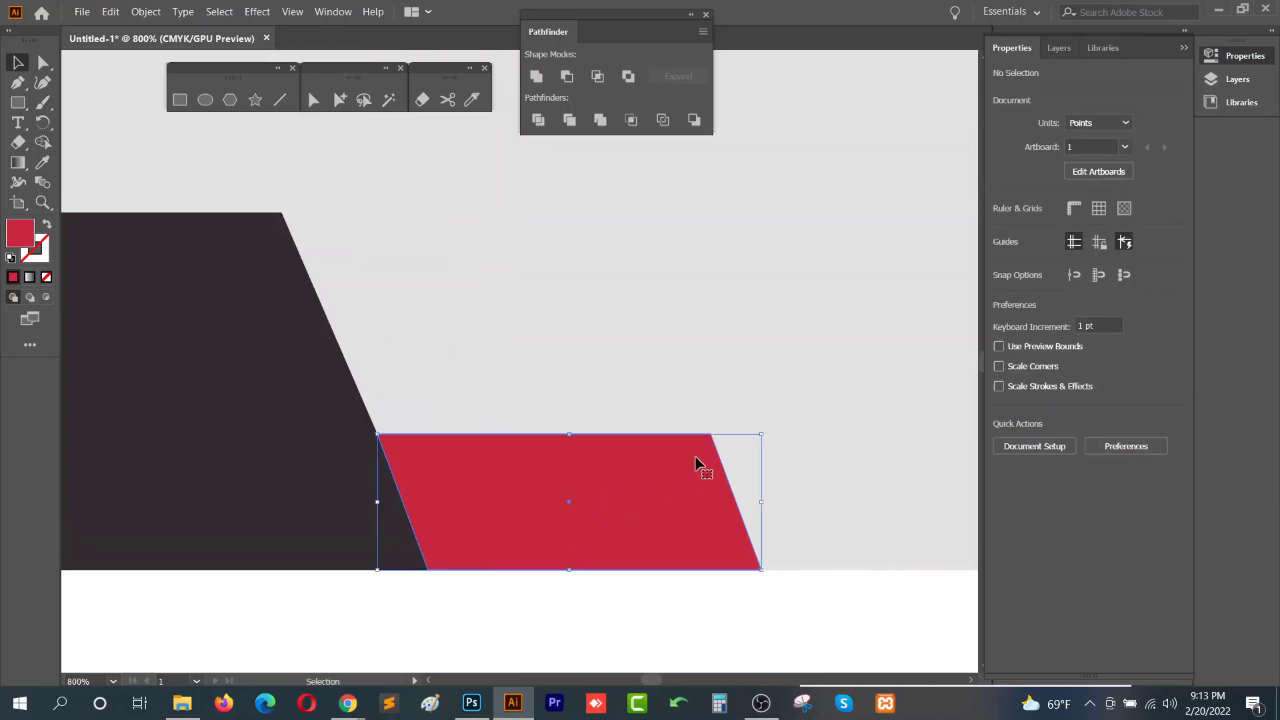
left_click_drag(762, 435, 734, 454)
scroll(399, 567, "up", 2)
left_click_drag(517, 455, 544, 466)
scroll(474, 547, "up", 2)
scroll(503, 465, "down", 1)
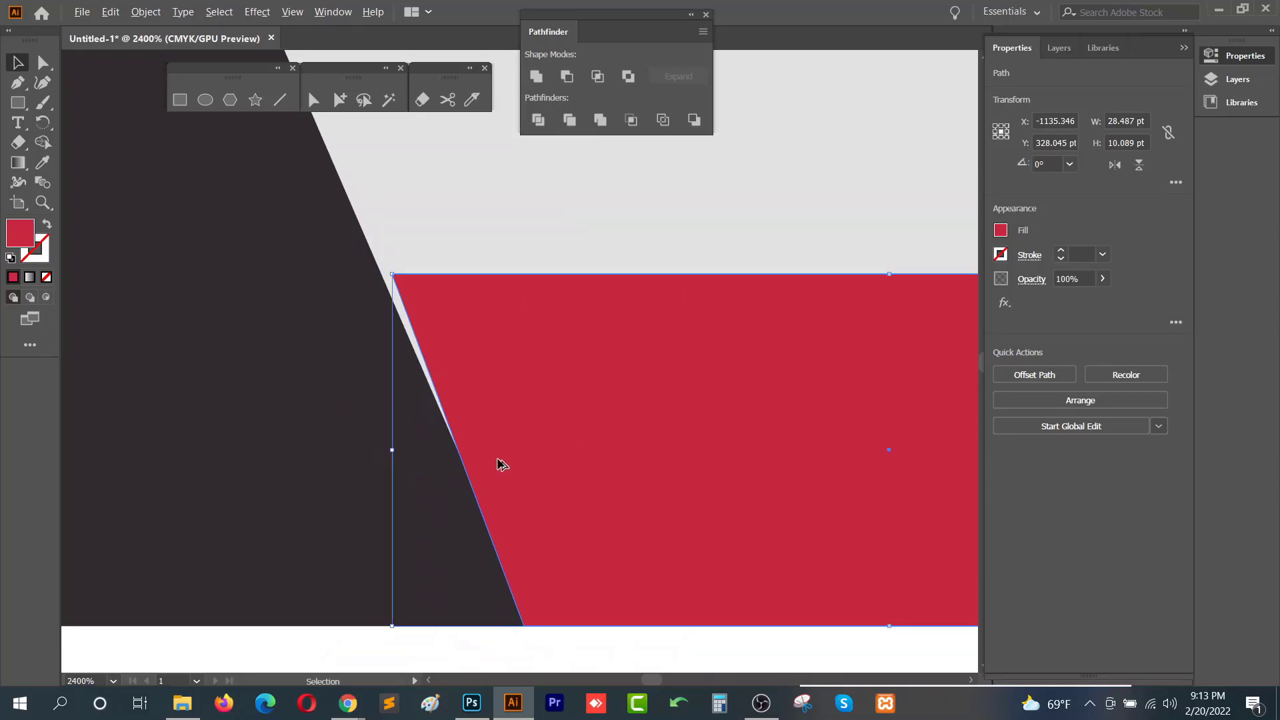
scroll(563, 514, "right", 2)
key("ctrl+z")
key("ctrl+z")
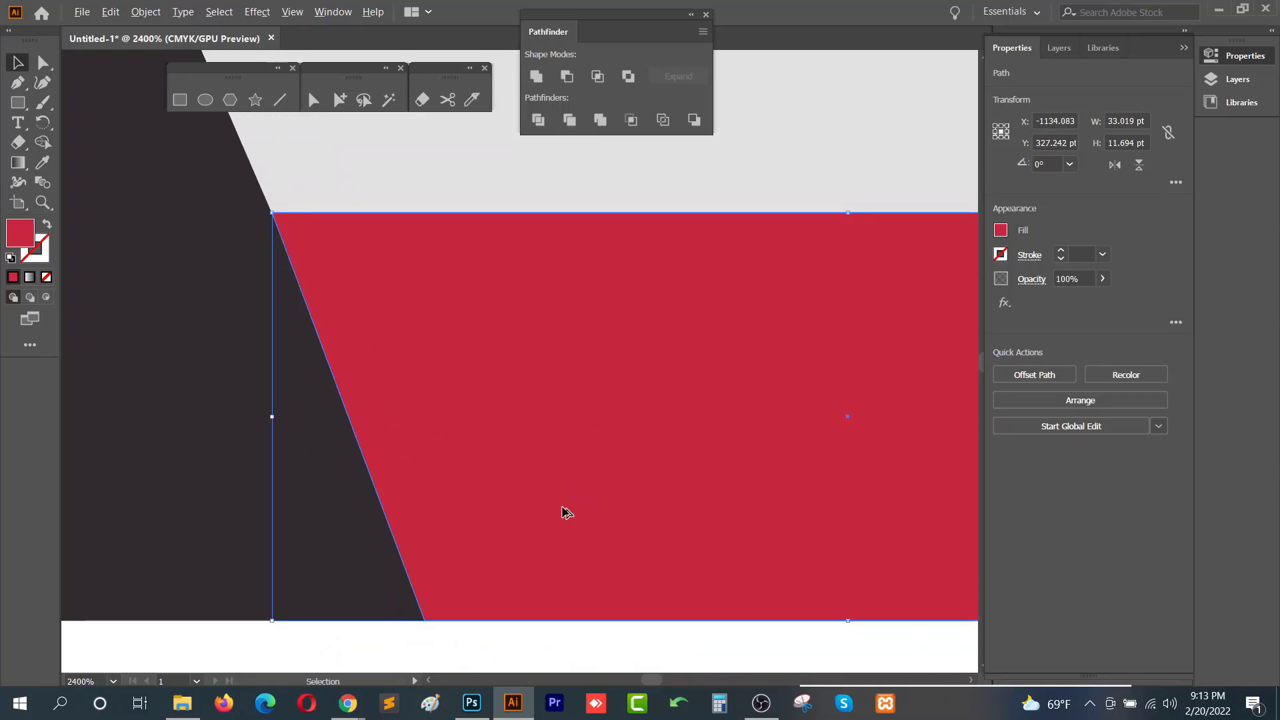
- Duplicate the red strip and place the copy directly to its right along the card's bottom edge
scroll(565, 512, "down", 3)
left_click(658, 580)
left_click(651, 492)
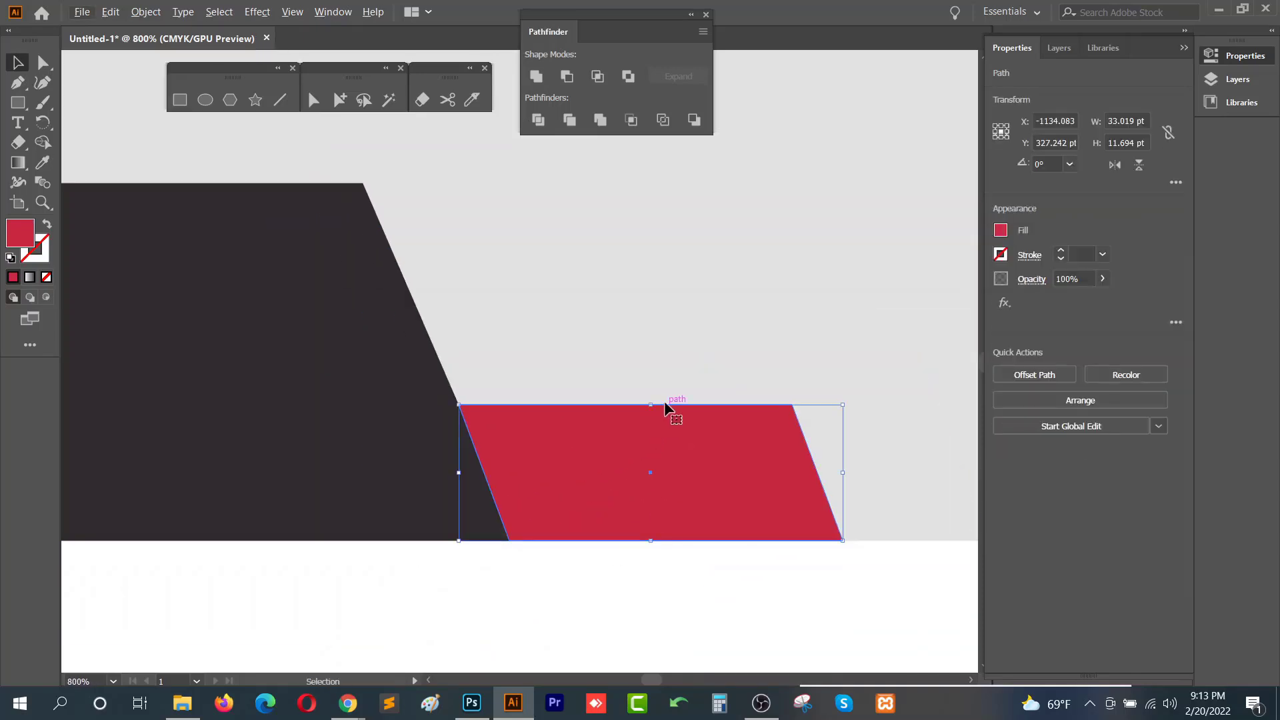
scroll(600, 520, "down", 2)
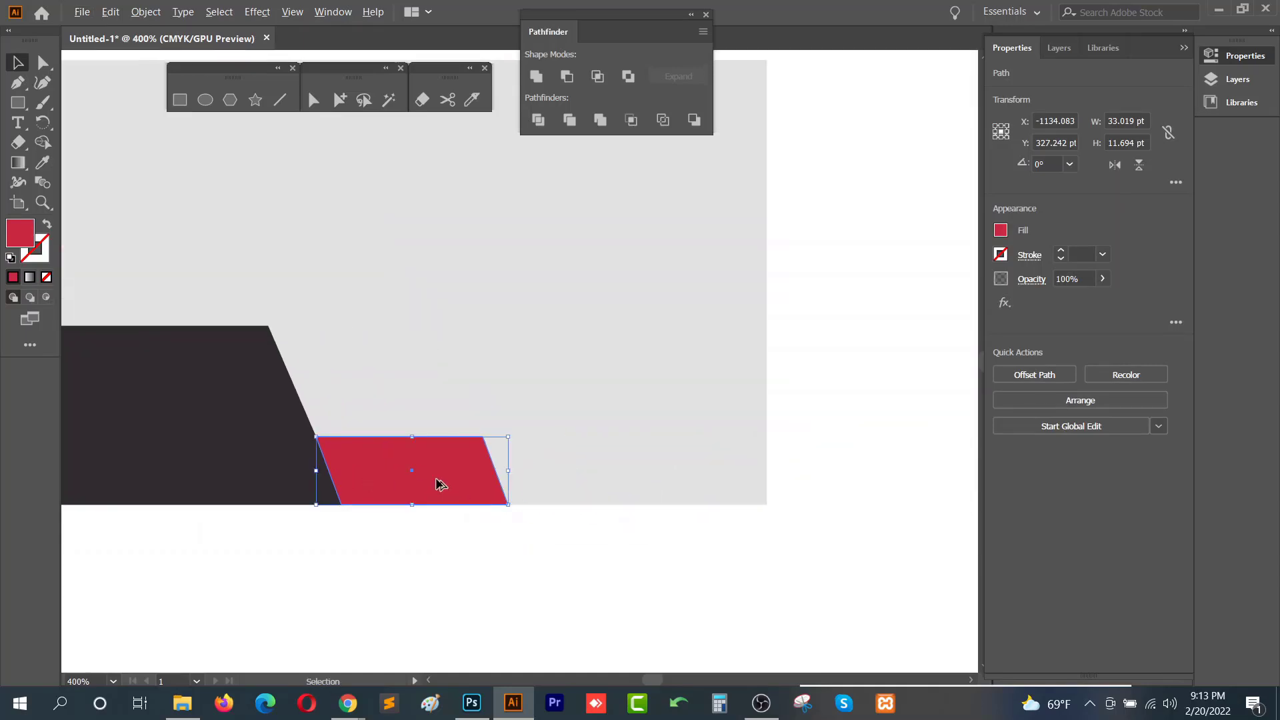
left_click_drag(438, 484, 605, 480)
scroll(603, 477, "down", 1)
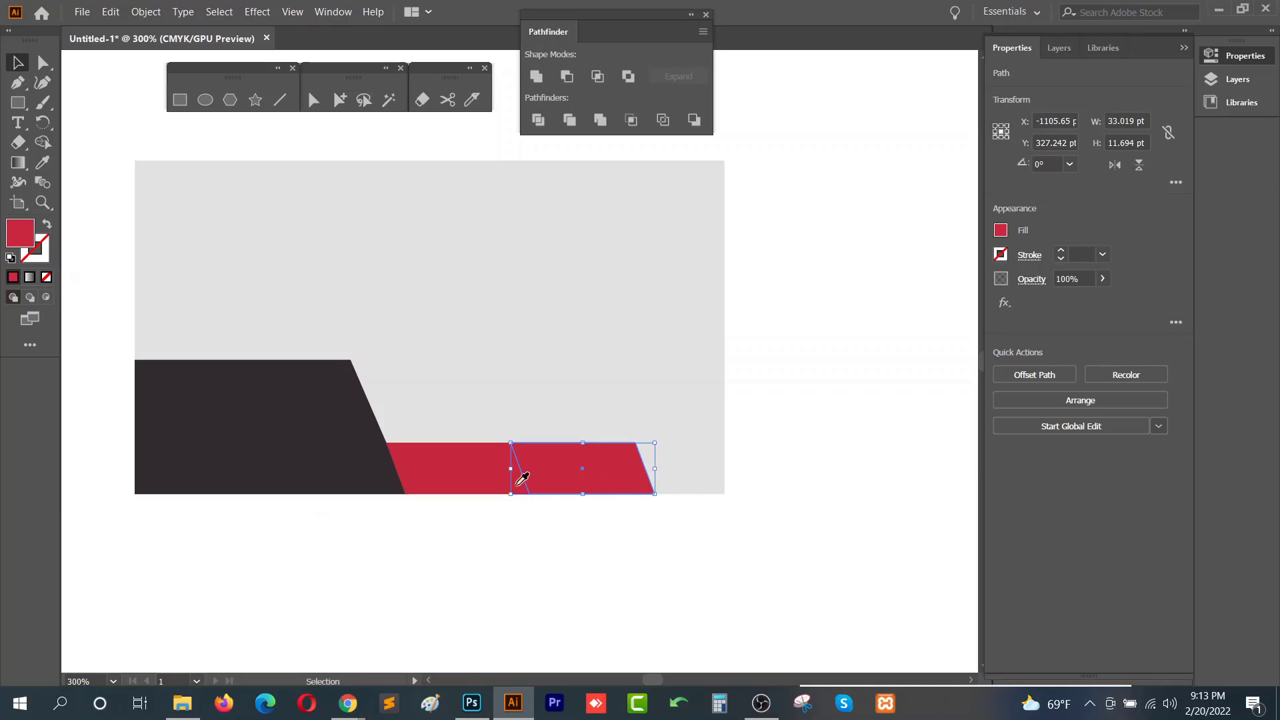
- Fill the copied strip with the sample card's light grey using the Eyedropper
left_click(384, 467)
left_click(614, 517)
left_click(391, 443)
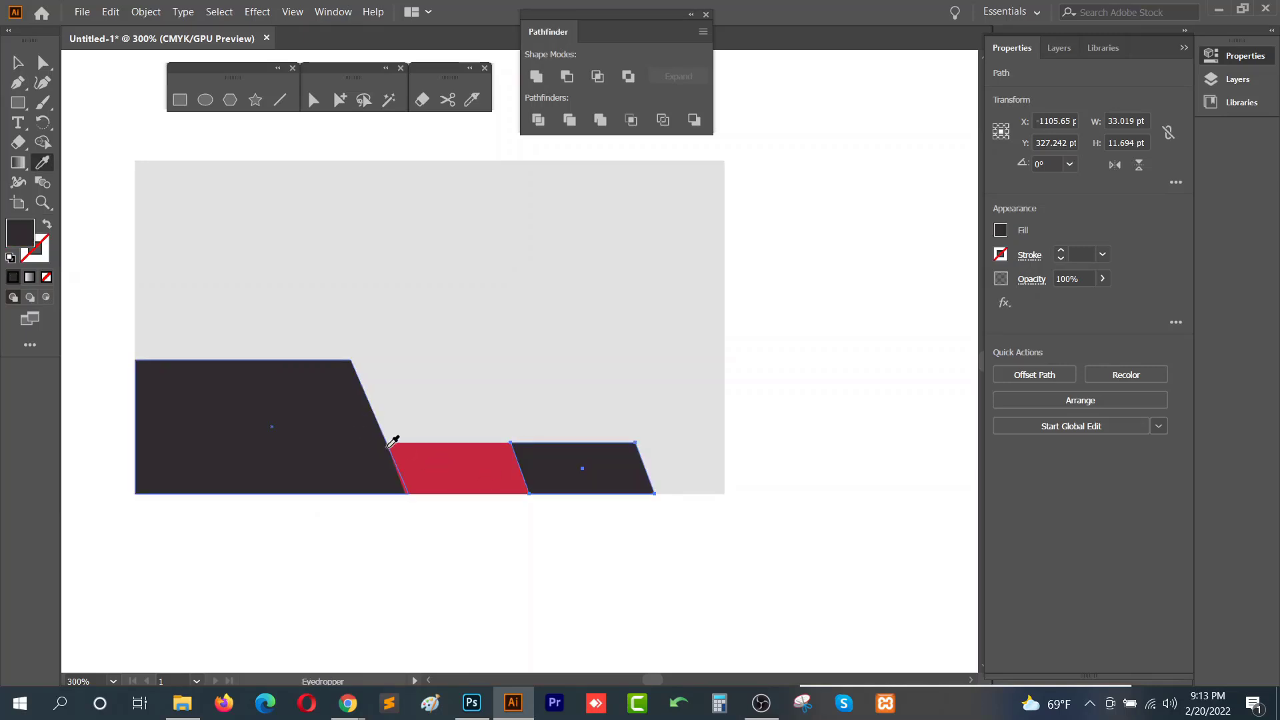
scroll(392, 442, "down", 1)
scroll(534, 481, "left", 2)
left_click(592, 411)
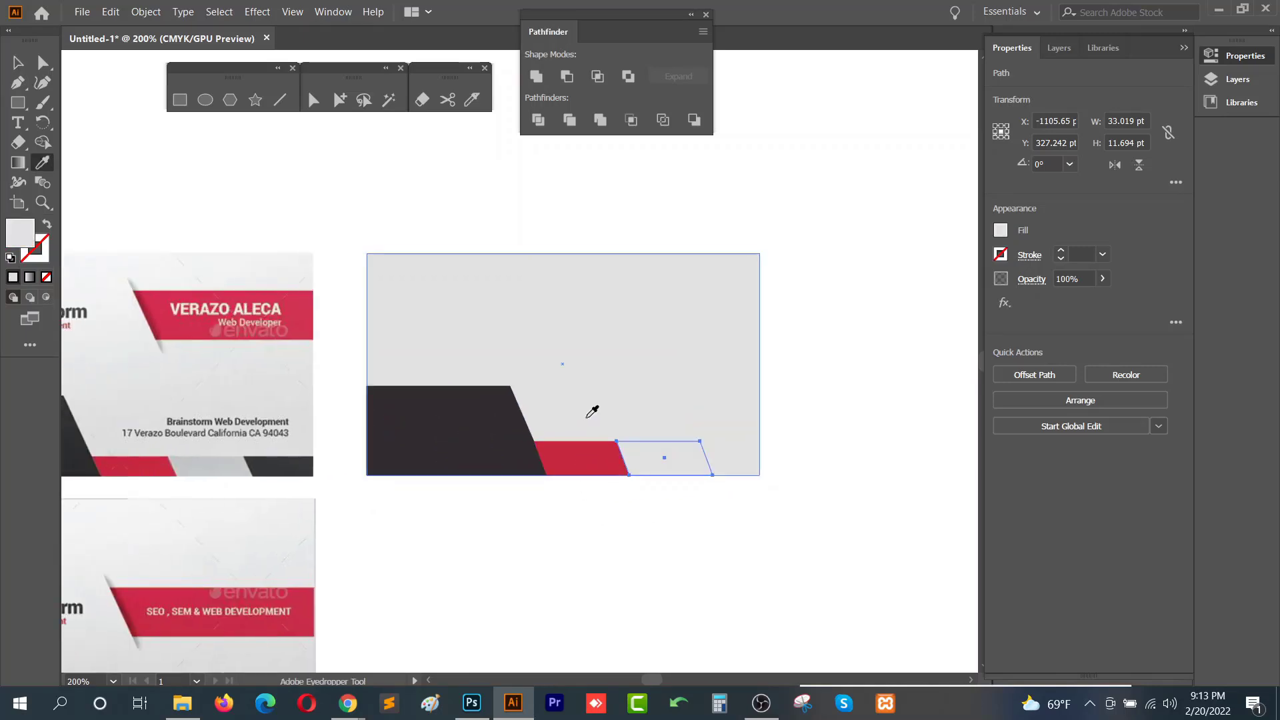
key("v")
left_click(560, 507)
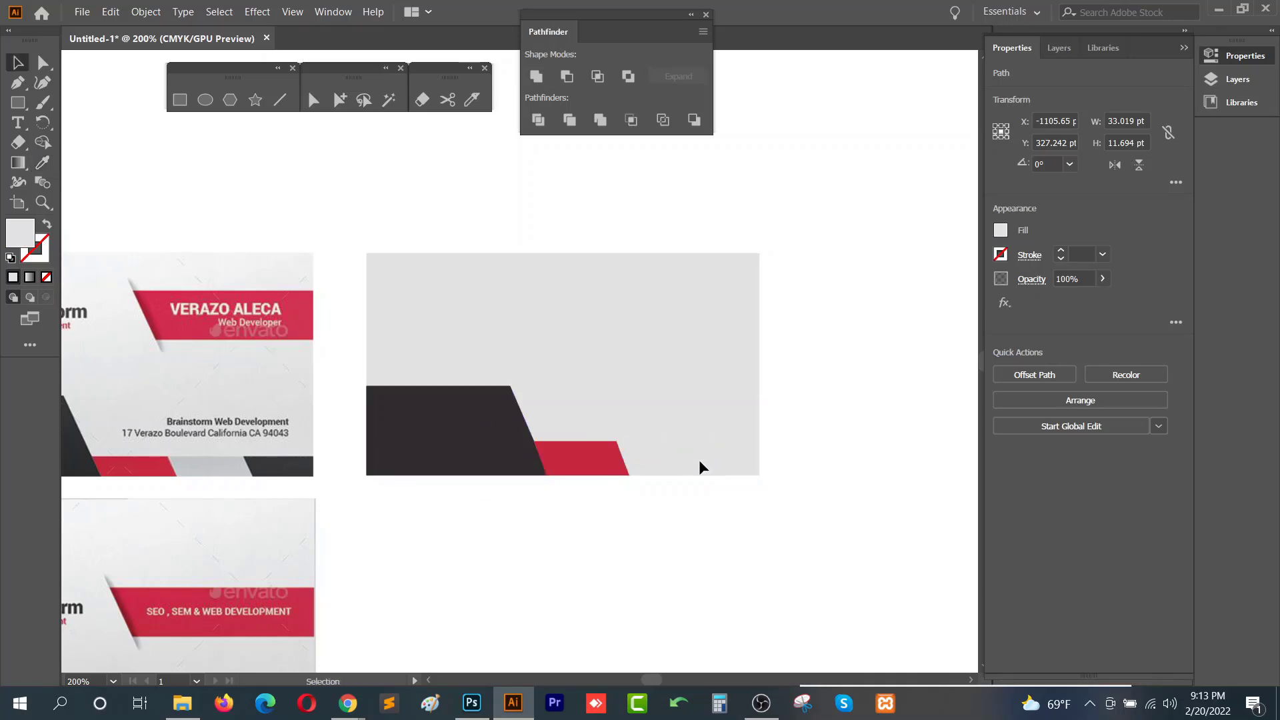
left_click(699, 459)
key("i")
left_click(212, 465)
key("v")
left_click(555, 511)
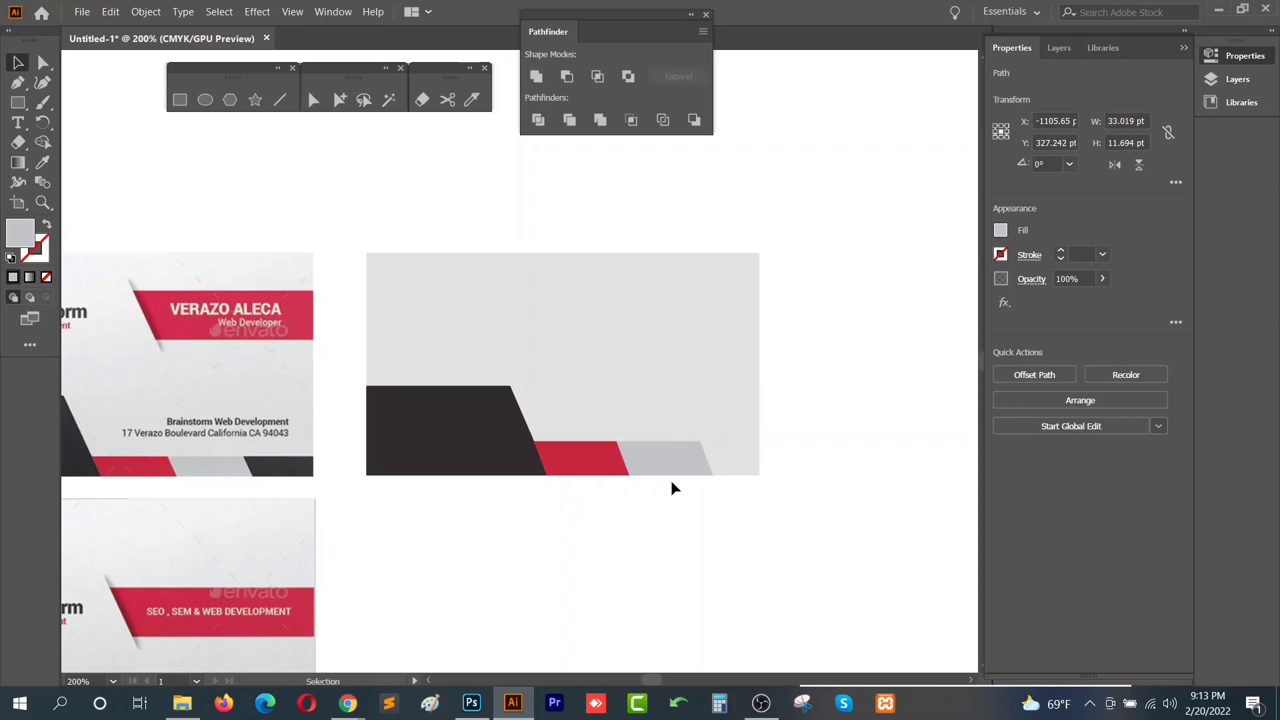
- Duplicate the grey strip and place the copy to its right along the card's bottom edge
scroll(684, 463, "up", 3)
key("space")
left_click_drag(615, 518, 427, 513)
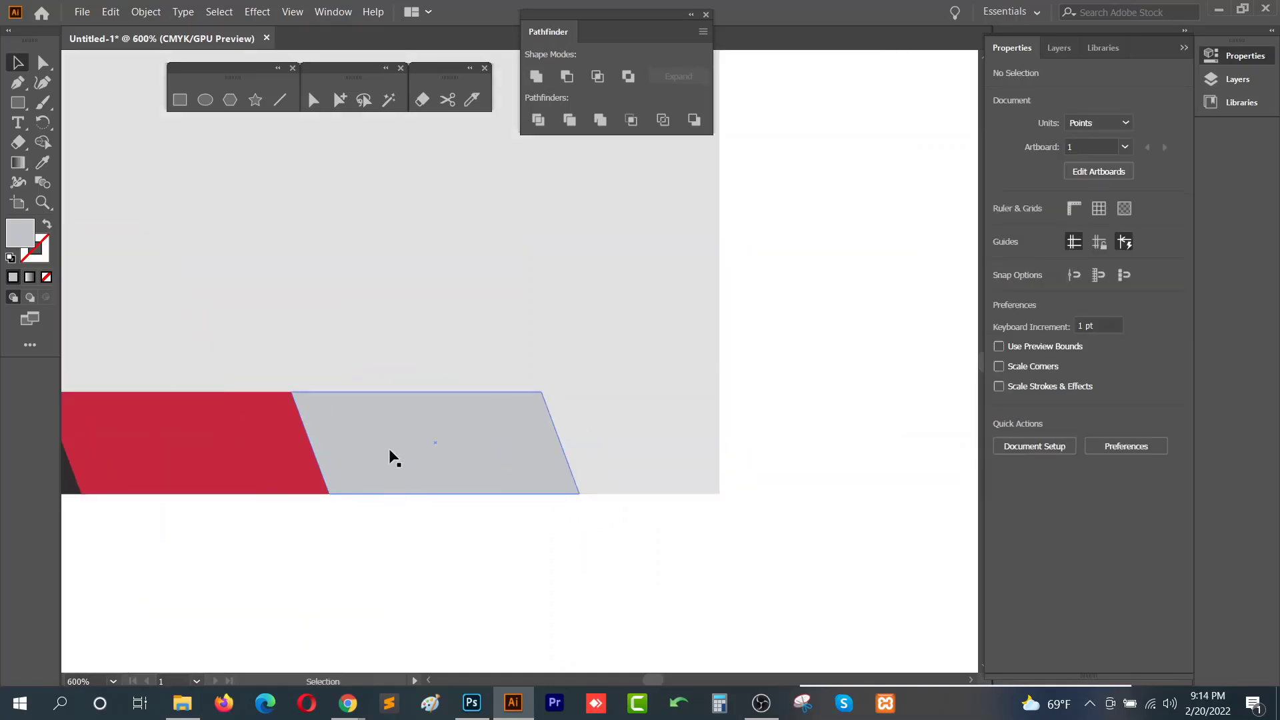
left_click_drag(360, 445, 611, 446)
scroll(611, 462, "down", 2)
key("space")
left_click_drag(453, 513, 774, 486)
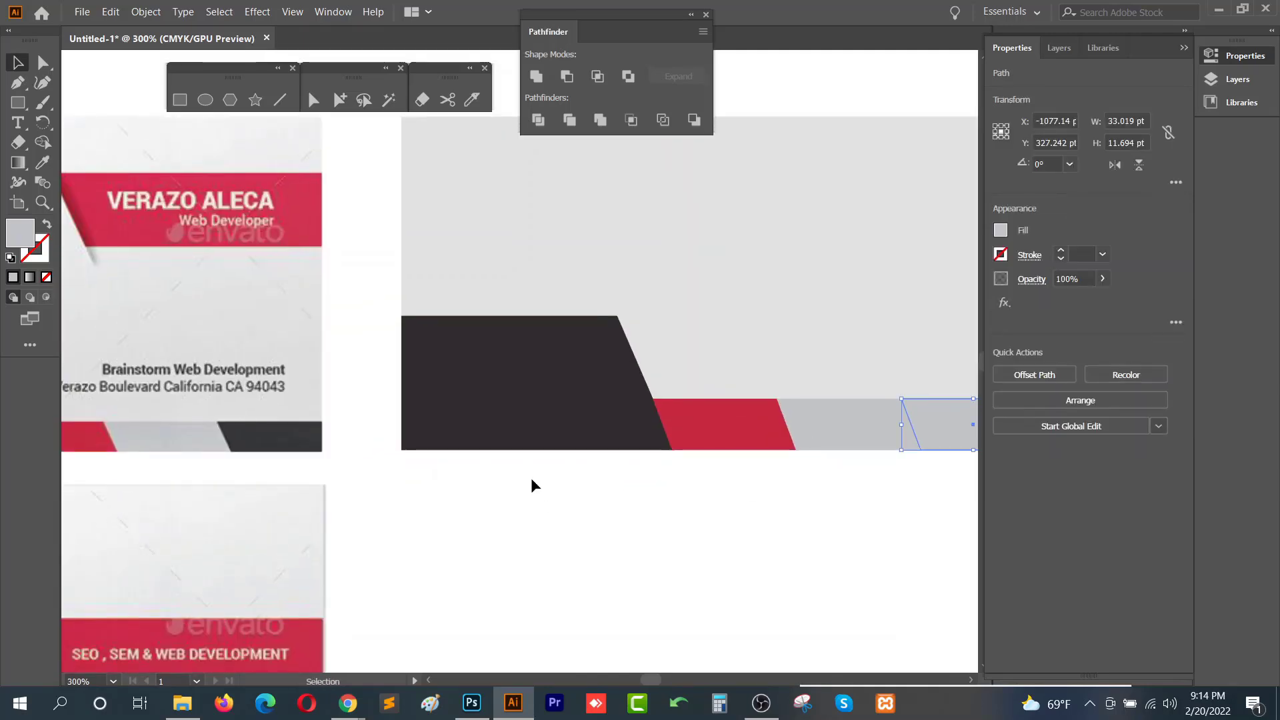
- Fill the newest strip with the dark shape's colour using the Eyedropper
key("i")
left_click(496, 386)
left_click(863, 520)
key("space")
left_click_drag(863, 520, 541, 564)
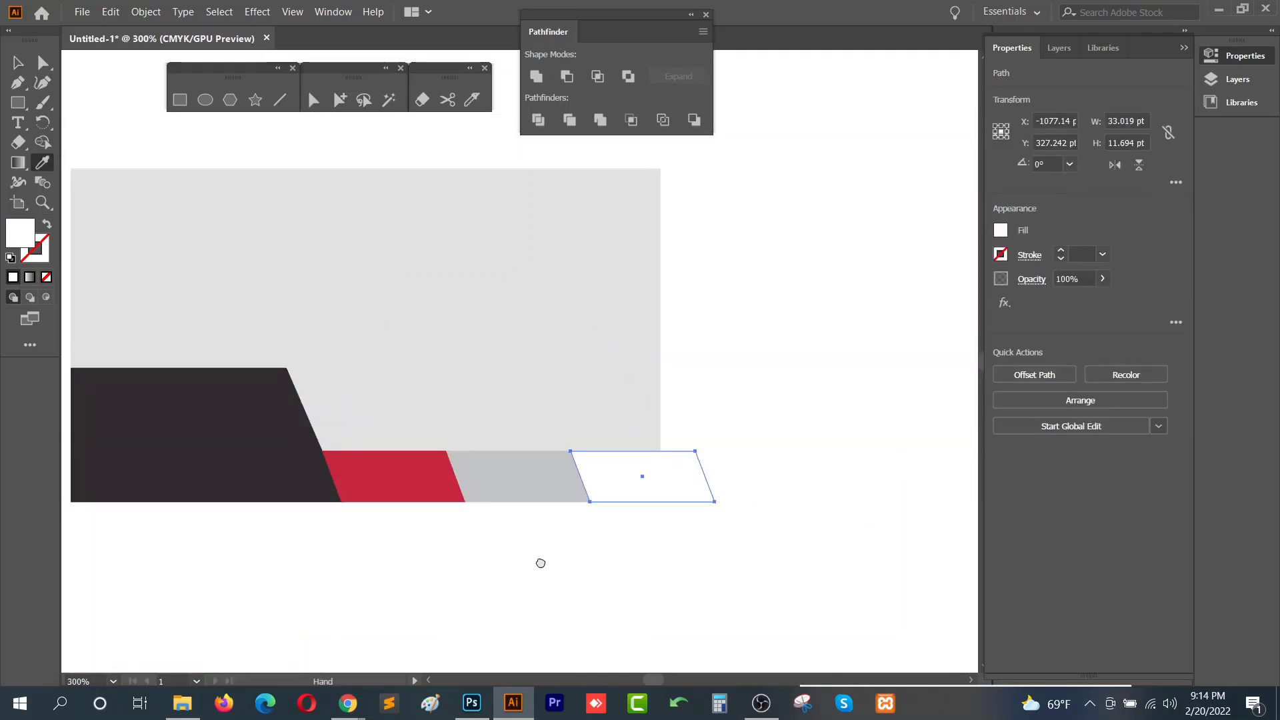
left_click(288, 471)
key("v")
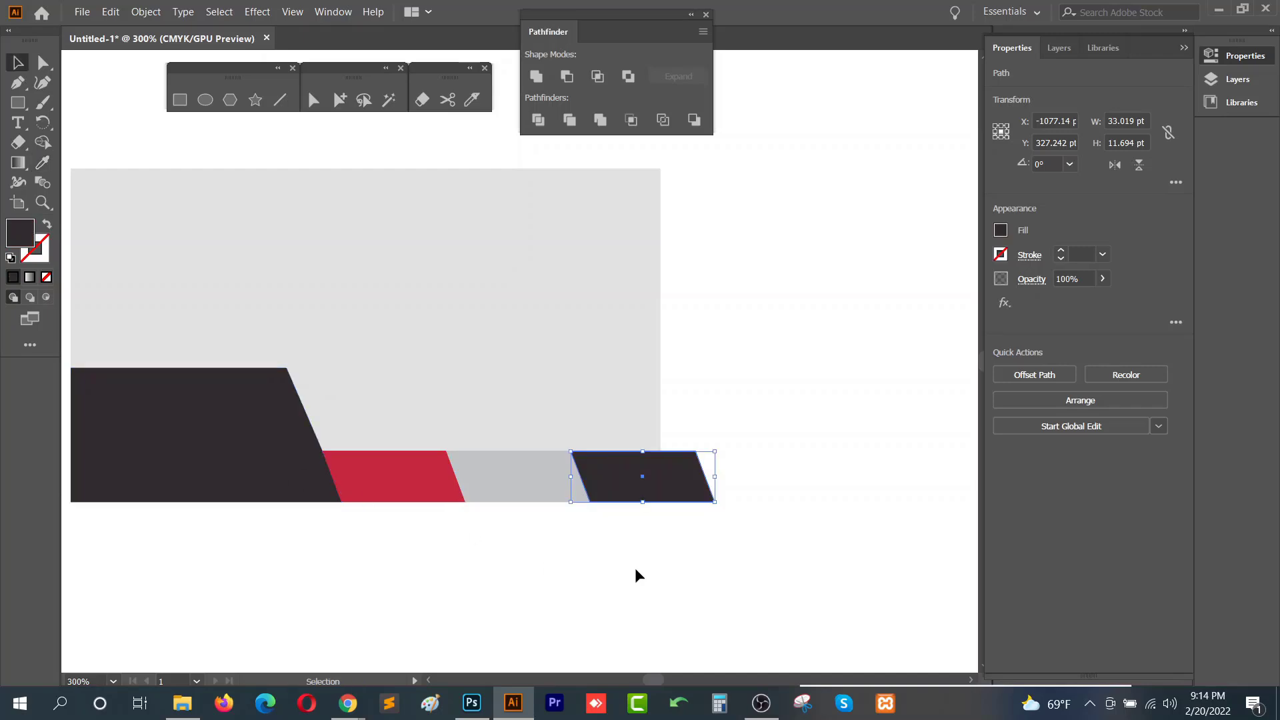
left_click(635, 567)
- Select all the card's shapes and divide them with Pathfinder to split the strip at the card's right edge
scroll(727, 444, "down", 2)
left_click_drag(695, 477, 778, 461)
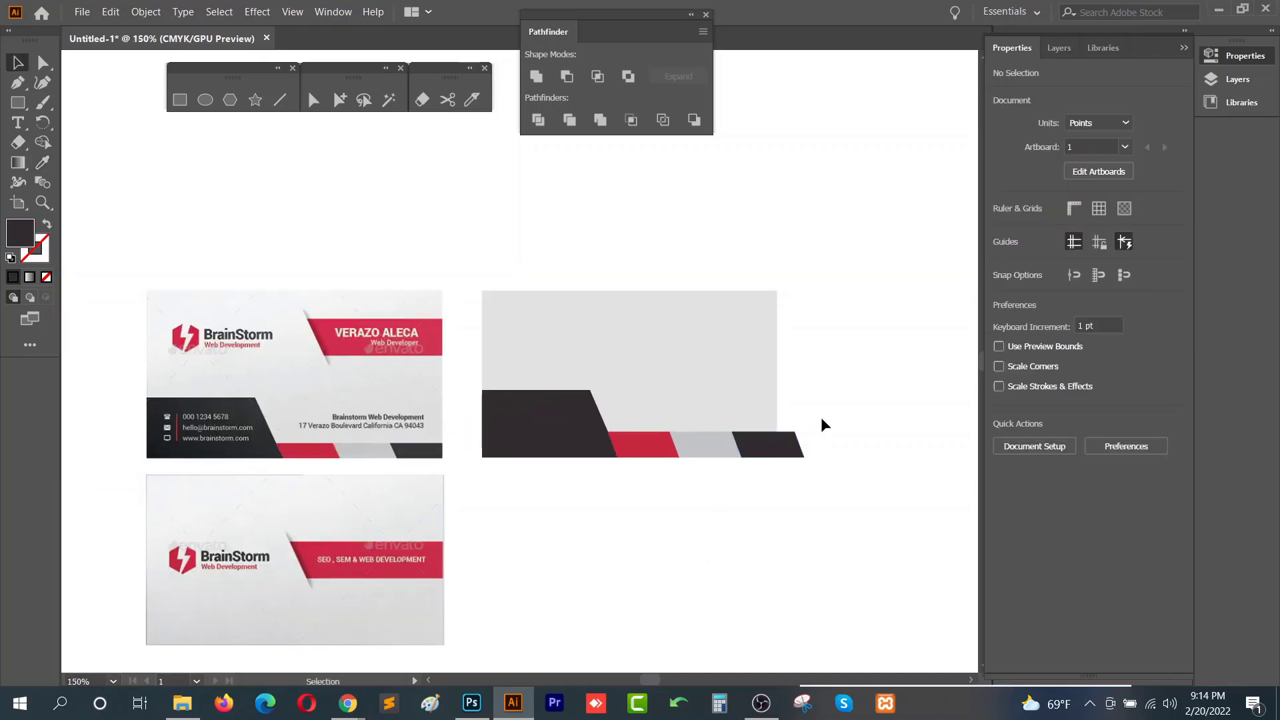
scroll(787, 472, "up", 4)
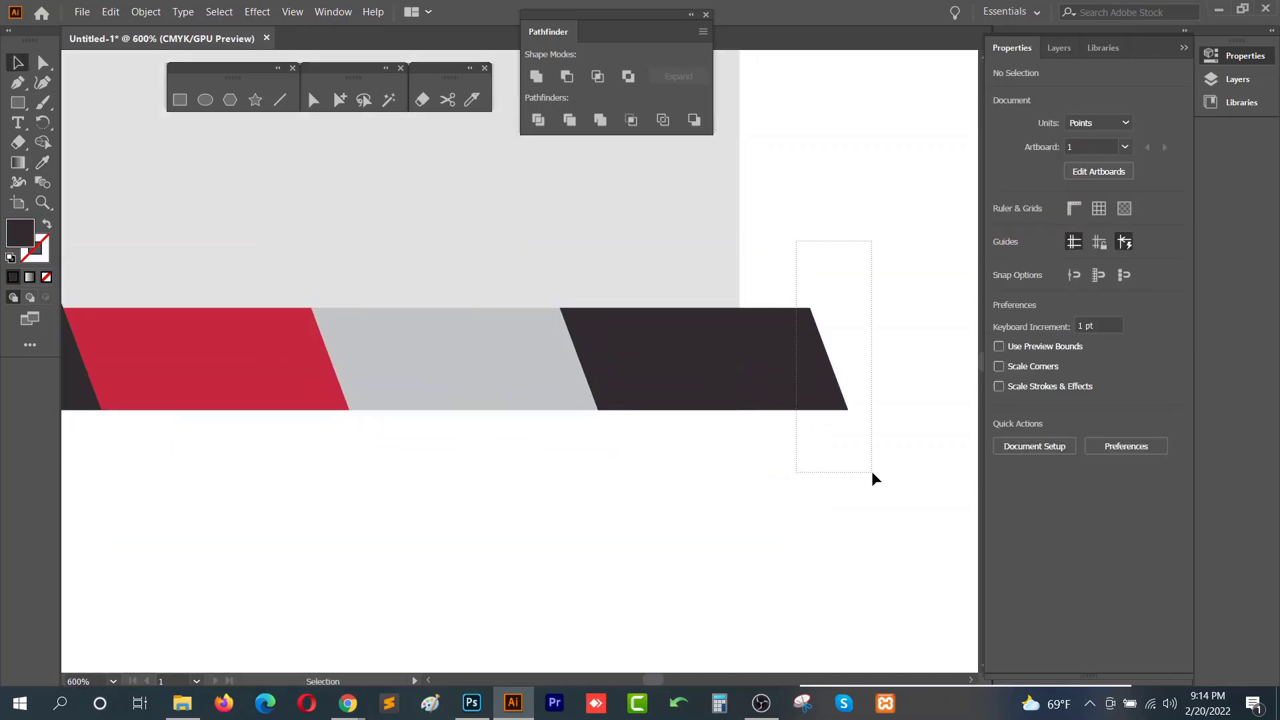
left_click_drag(871, 471, 870, 472)
key("a")
left_click_drag(869, 192, 698, 464)
key("v")
left_click(770, 355)
left_click_drag(787, 187, 648, 568)
scroll(724, 408, "down", 3)
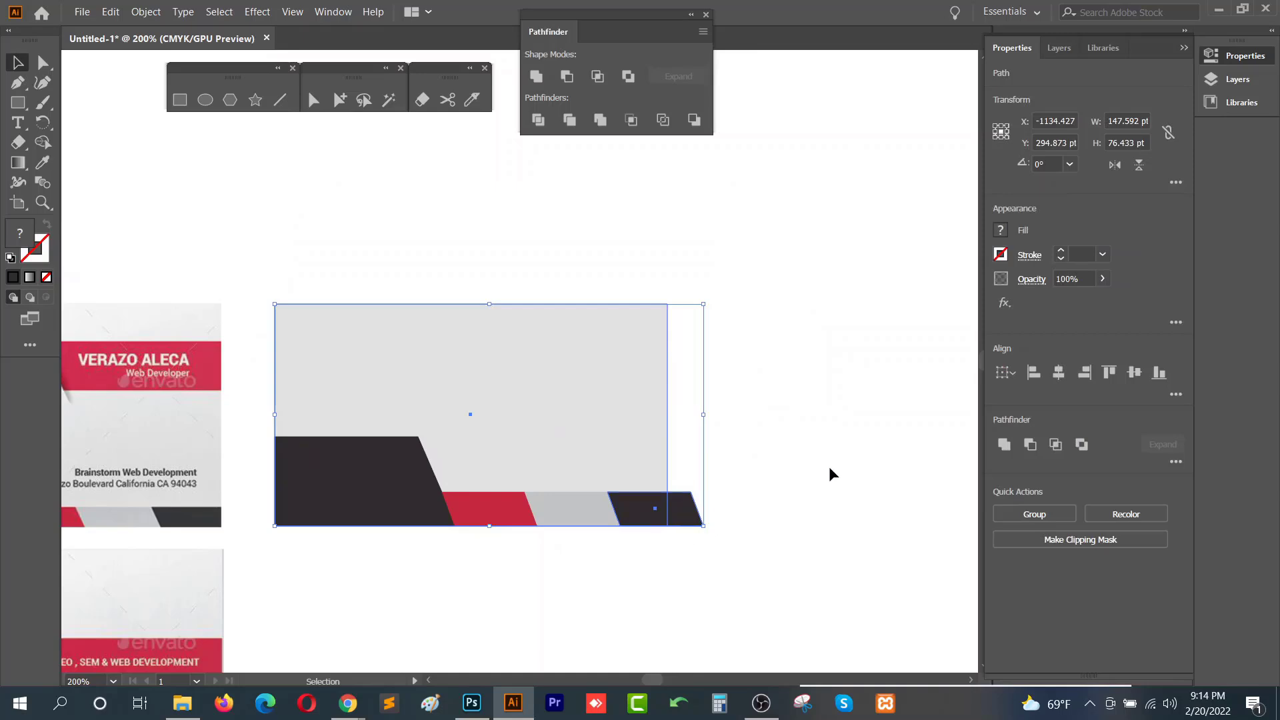
left_click(1176, 462)
left_click(1008, 555)
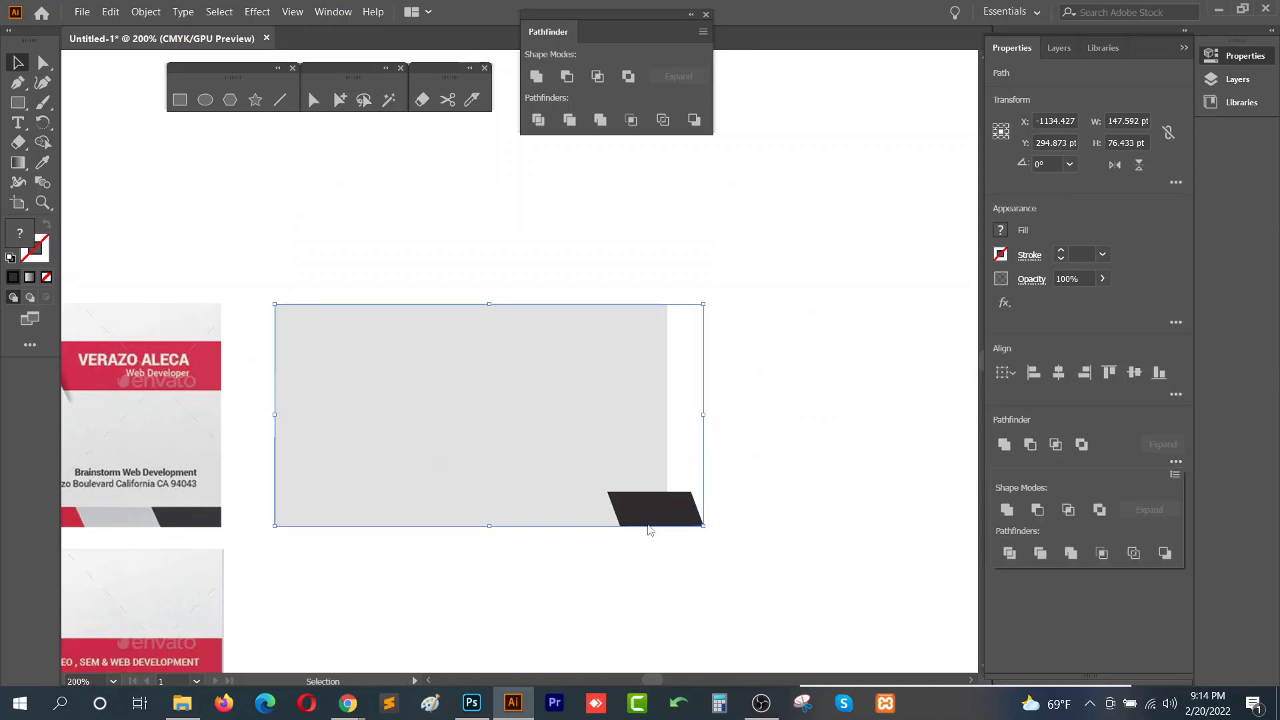
- Delete the dark piece overhanging the card's right edge and send the card background to the back
left_click(691, 530)
right_click(683, 501)
left_click(600, 492)
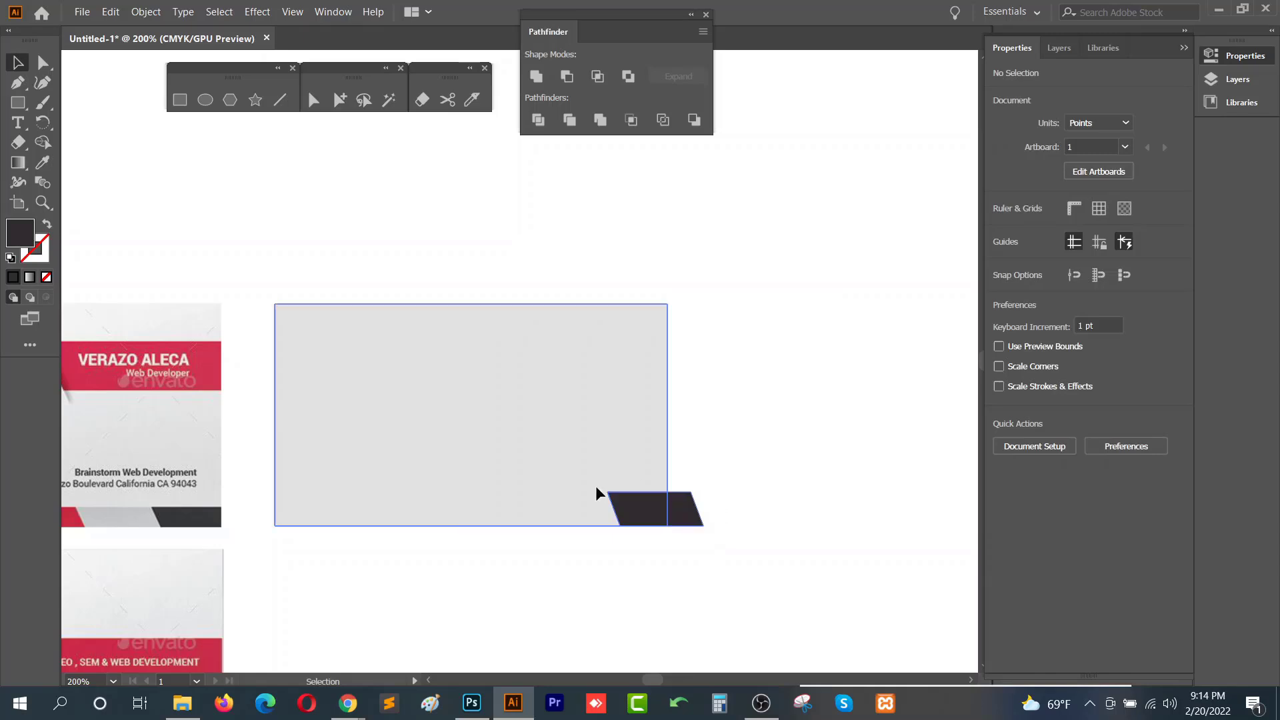
right_click(622, 494)
left_click(705, 359)
left_click(701, 531)
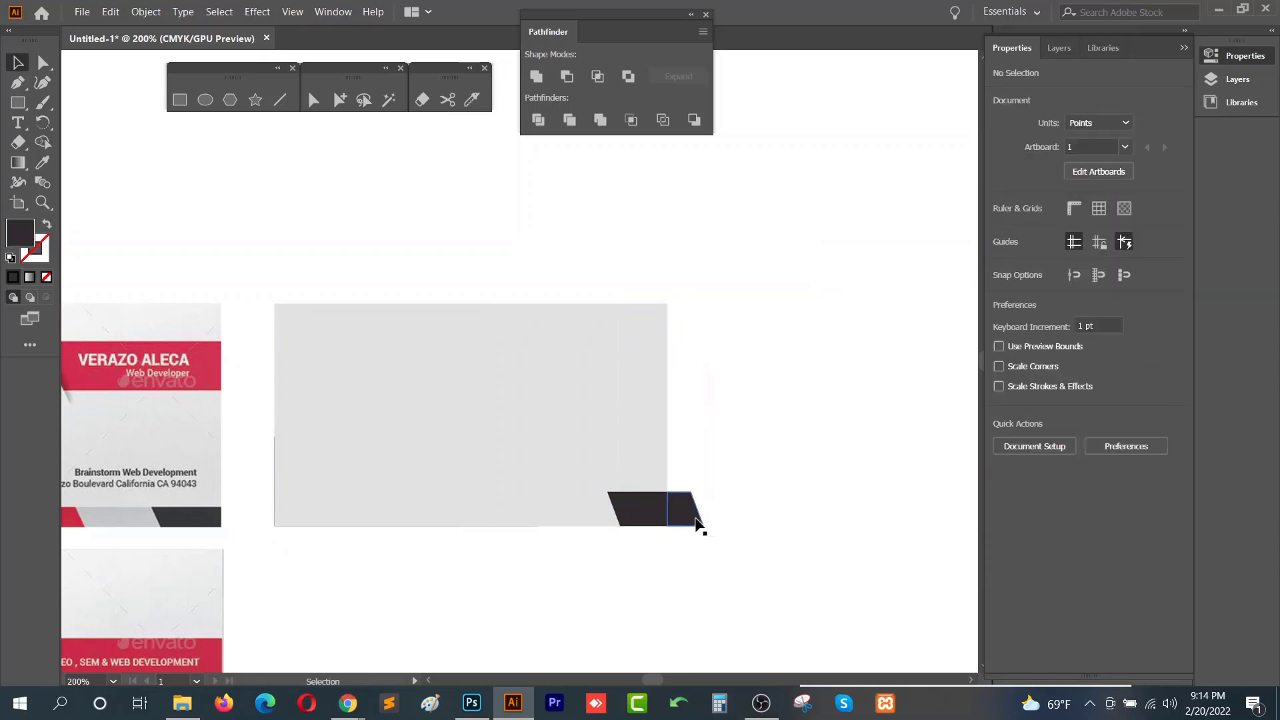
left_click(697, 524)
key("Delete")
left_click(626, 409)
left_click_drag(683, 466, 656, 550)
key("ctrl+shift+bracketleft")
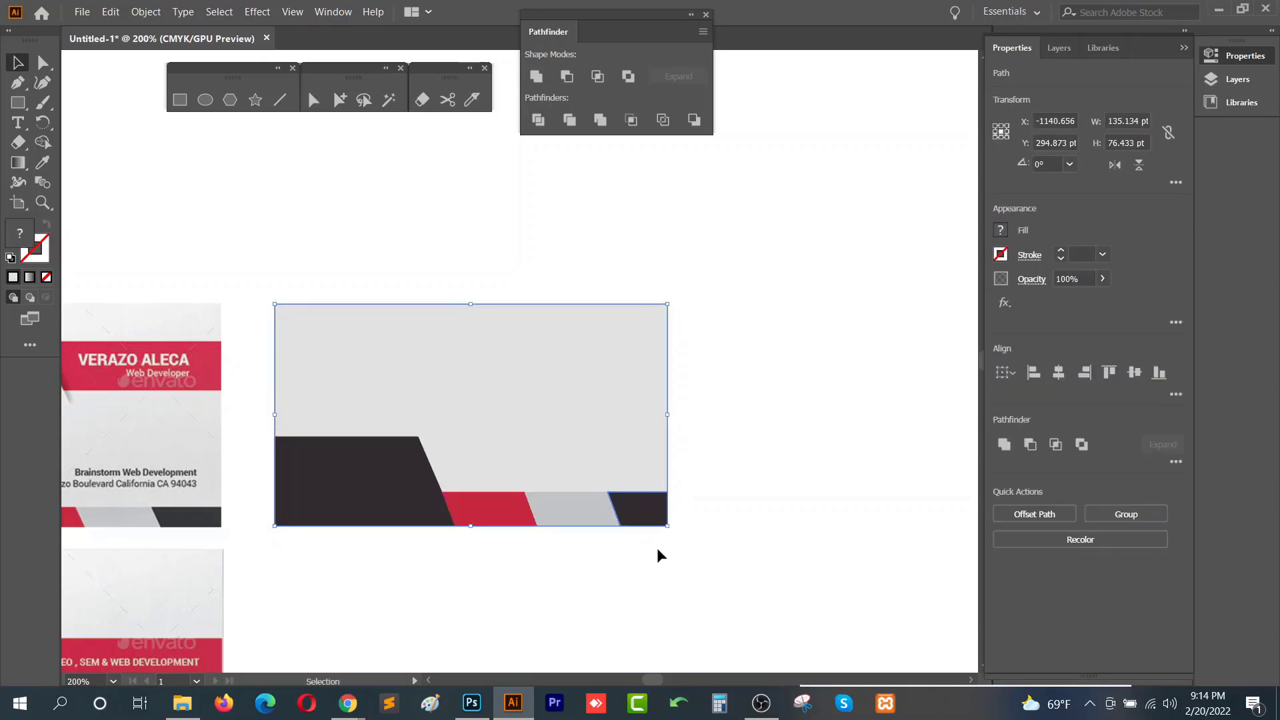
- Draw a rectangle about 64 × 23 pt at the card's upper right and fill it with the sample's red
left_click(713, 496)
left_click_drag(643, 526, 866, 445)
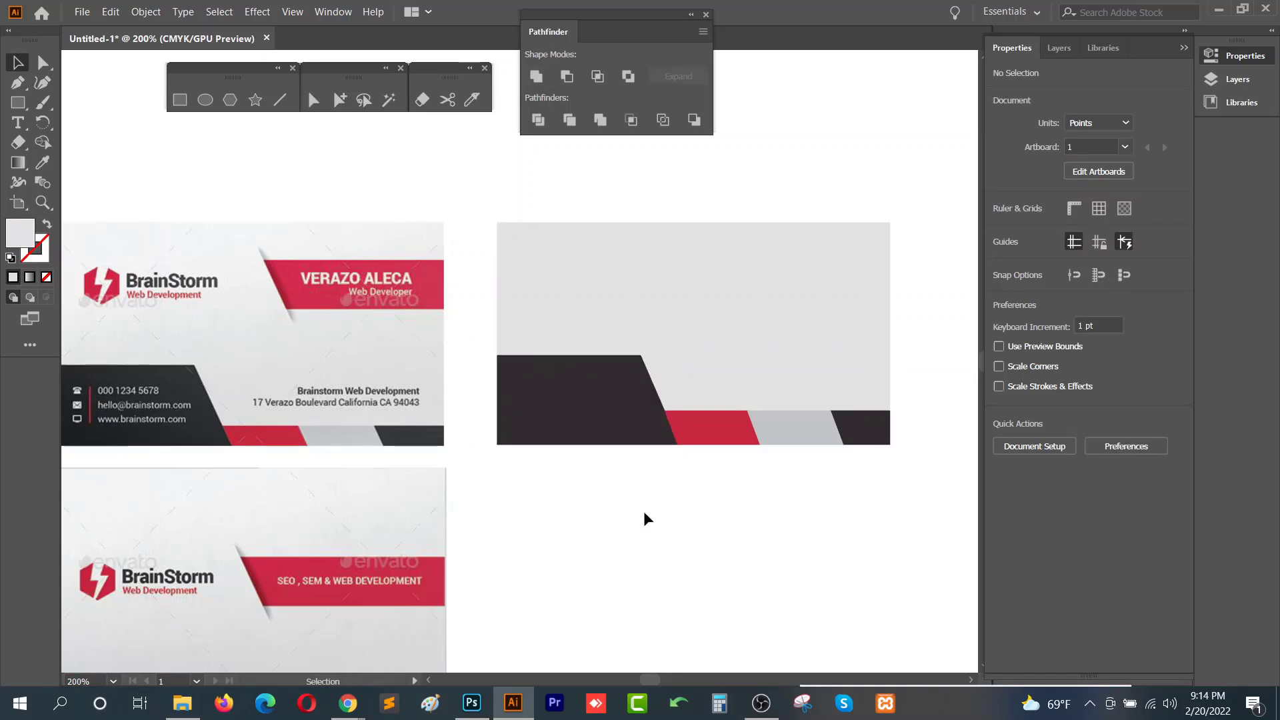
left_click(179, 99)
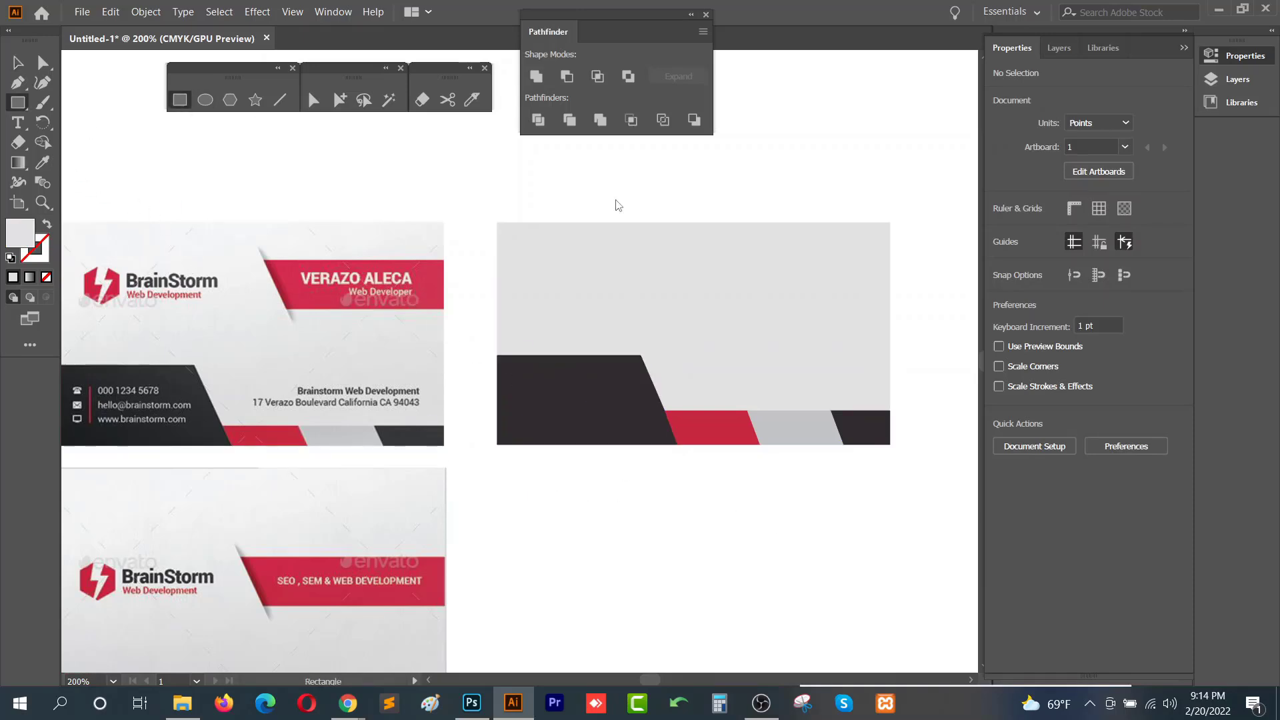
left_click_drag(704, 261, 890, 327)
key("i")
left_click(736, 413)
key("v")
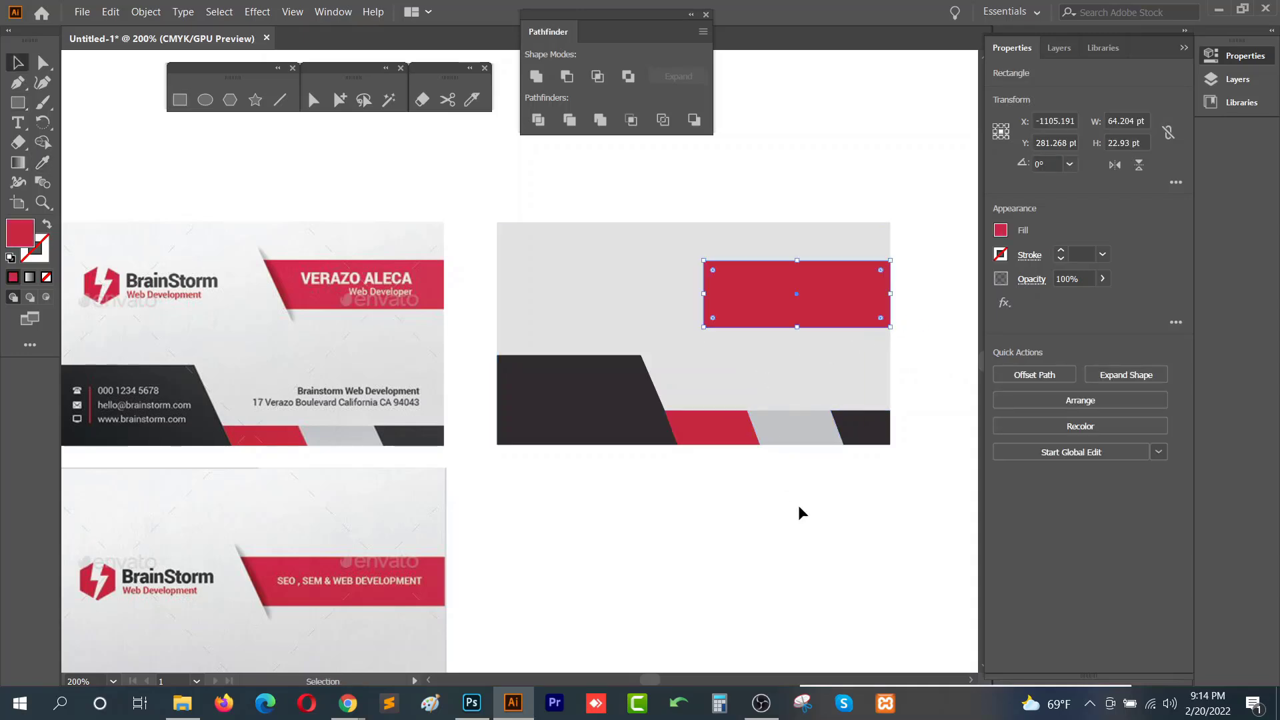
- Reduce the red rectangle's height to about 18 pt and slant its left edge by moving the bottom-left anchor
left_click(723, 338)
left_click(794, 322)
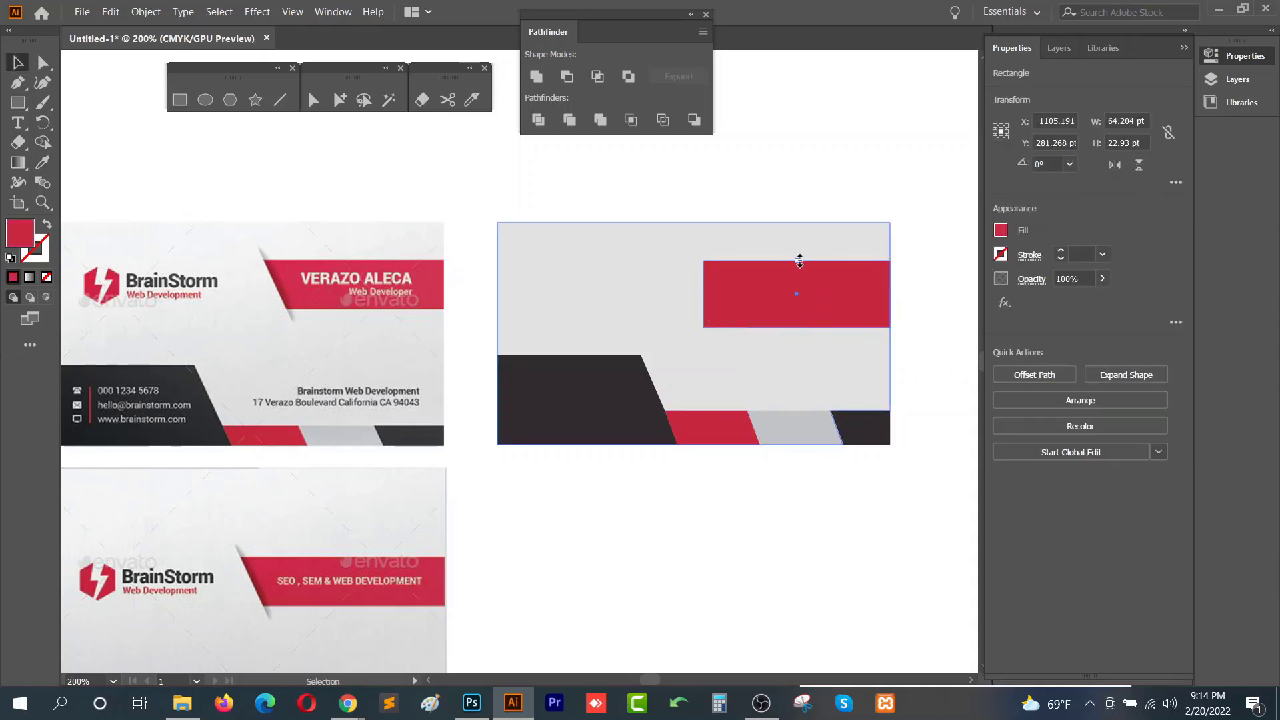
left_click_drag(800, 261, 827, 278)
key("a")
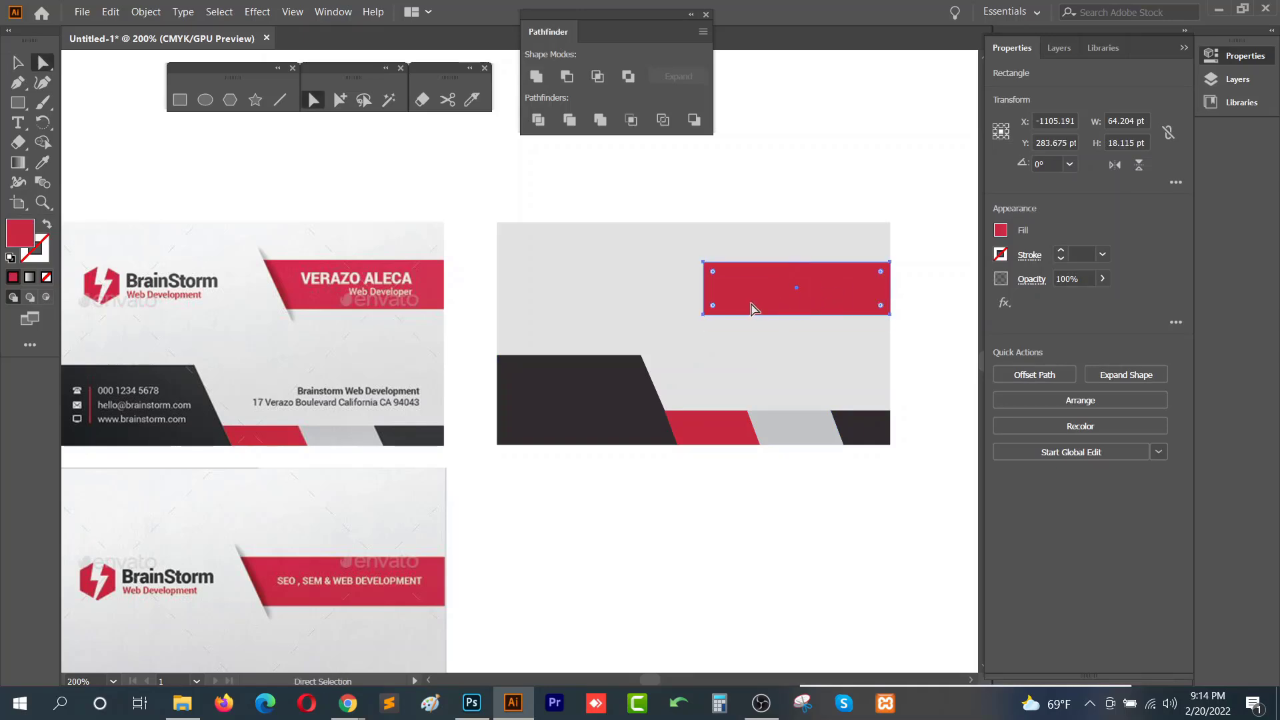
left_click_drag(704, 314, 732, 318)
key("ctrl+z")
left_click(755, 500)
left_click(789, 520)
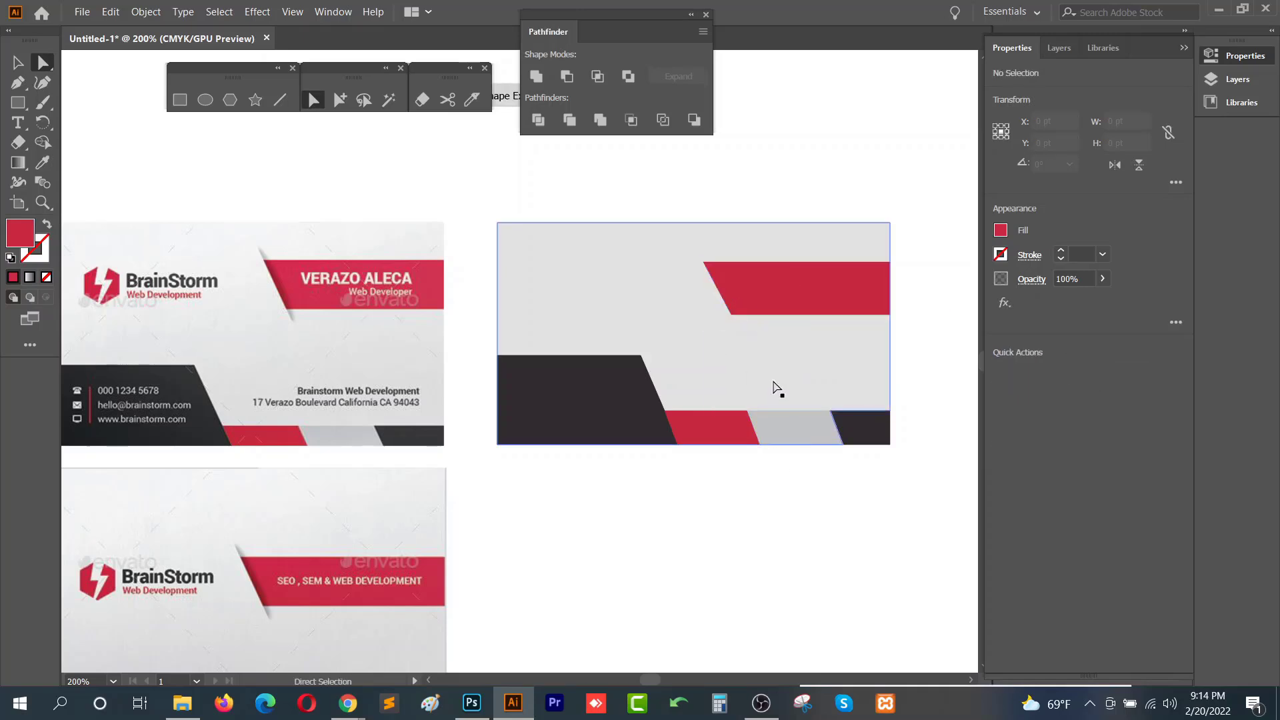
- Draw an ellipse about 62 × 29 pt above the card
scroll(248, 256, "up", 3)
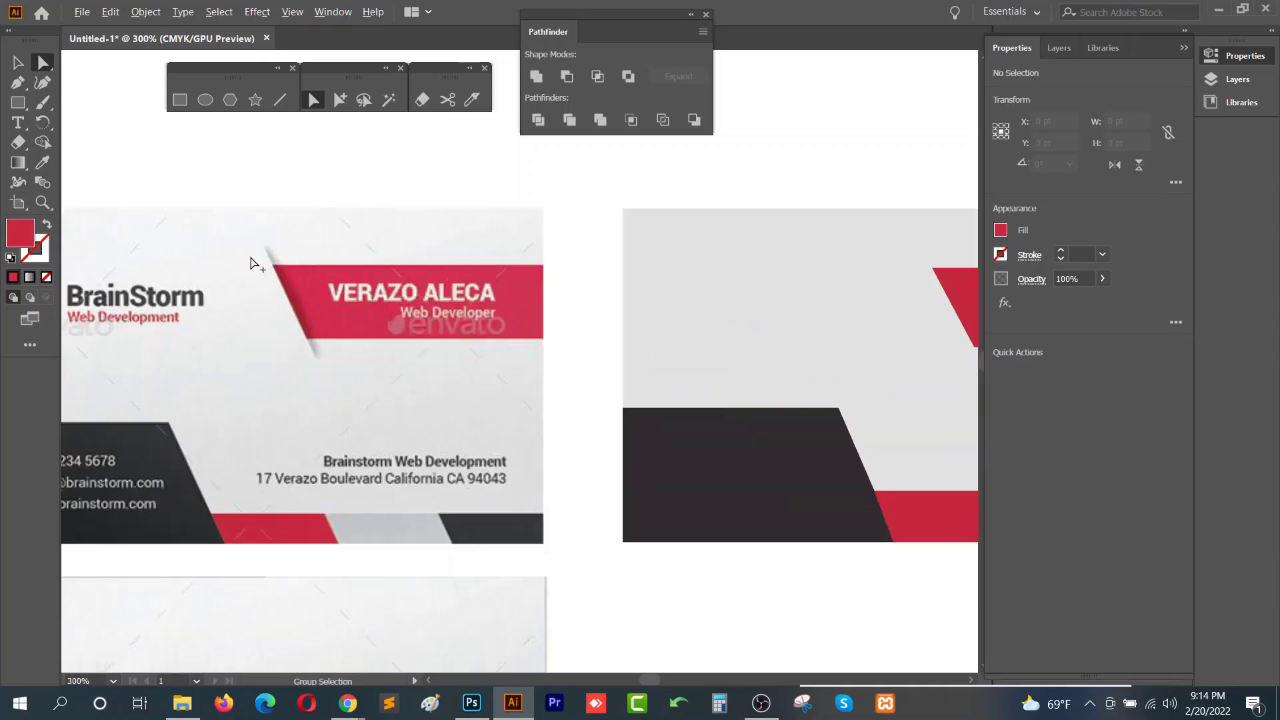
scroll(391, 449, "down", 2)
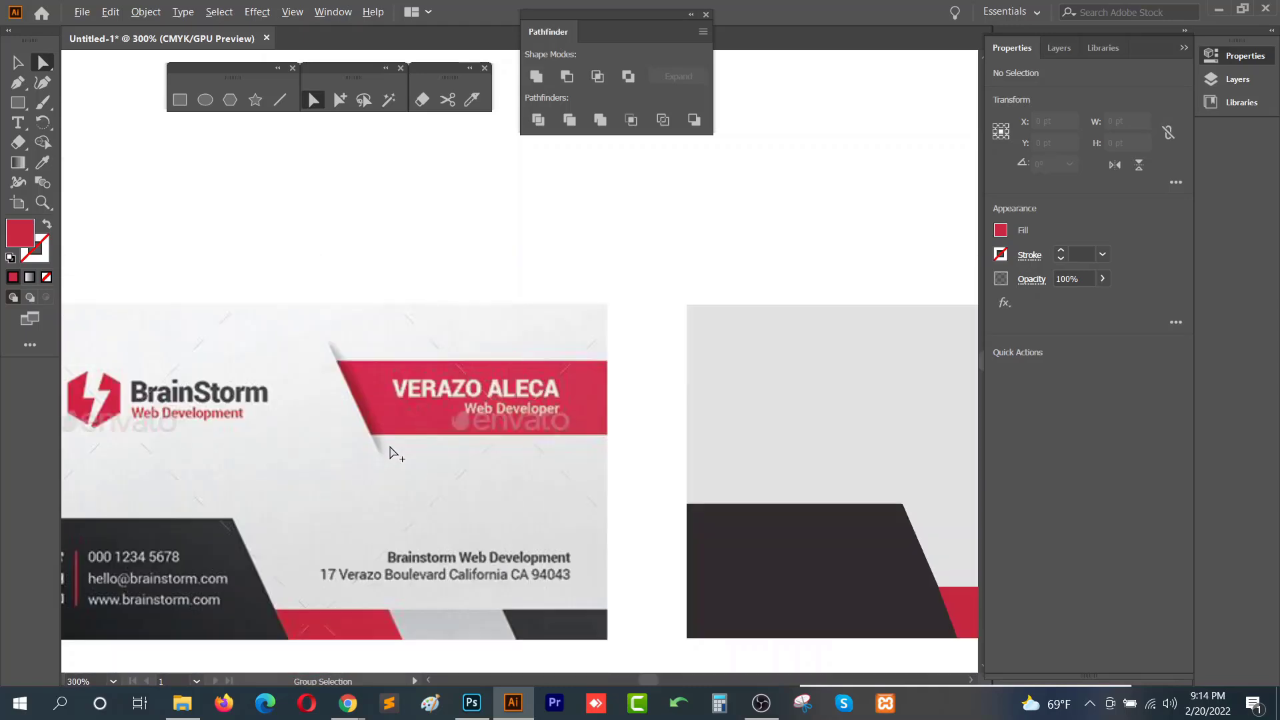
scroll(501, 462, "down", 1)
scroll(514, 437, "right", 5)
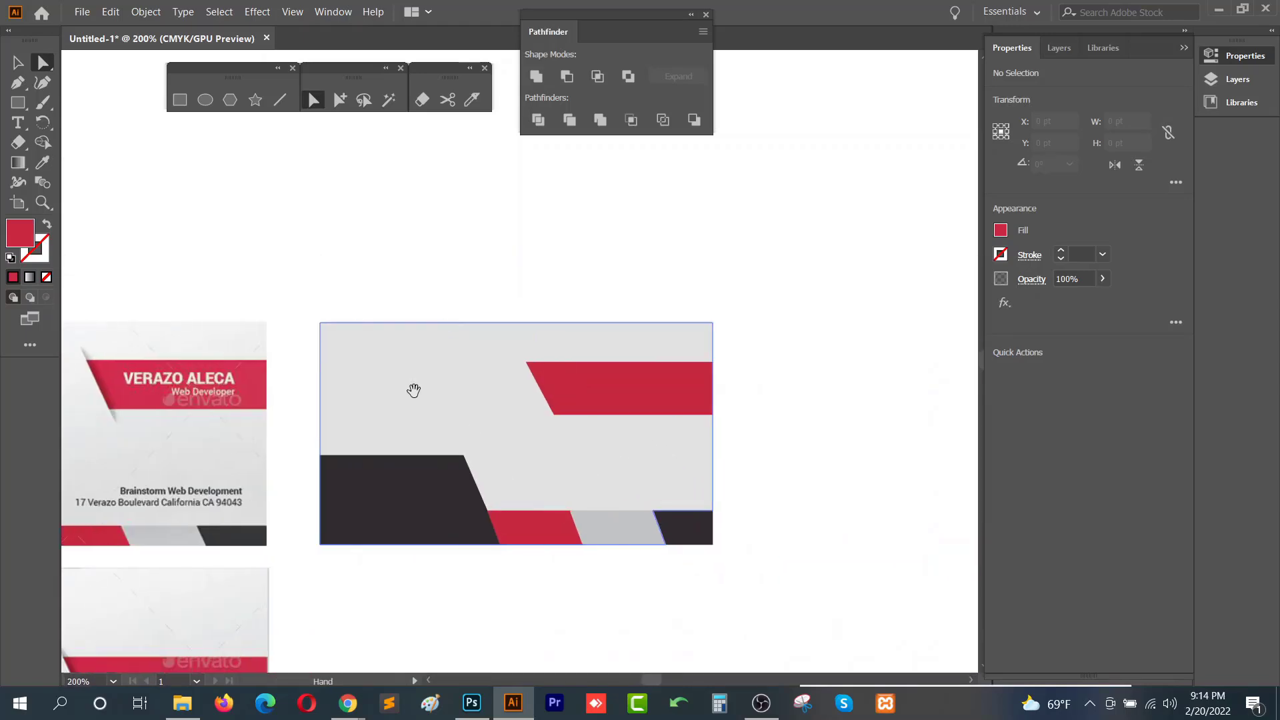
left_click(205, 100)
mouse_move(438, 219)
left_mouse_down()
mouse_move(671, 294)
mouse_move(614, 306)
mouse_move(728, 402)
left_mouse_up()
key("space")
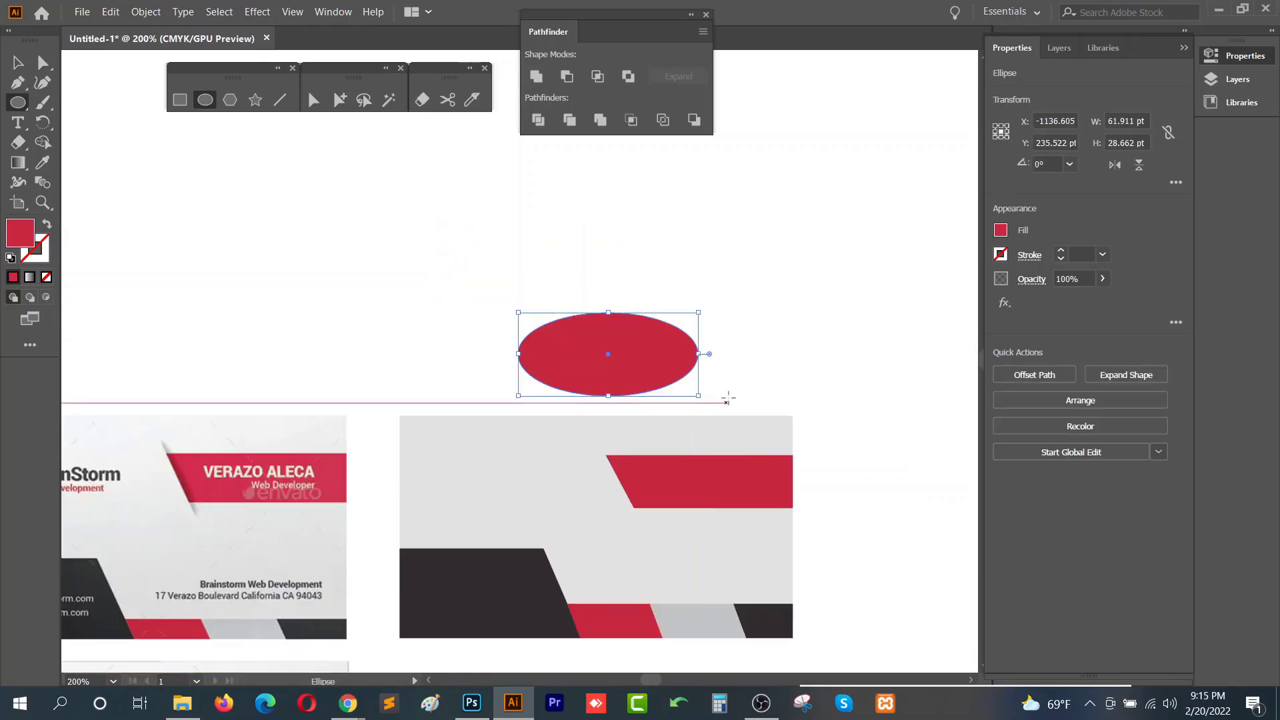
- Move the ellipse up and widen it to about 87 × 29 pt
key("v")
left_click_drag(621, 335, 593, 282)
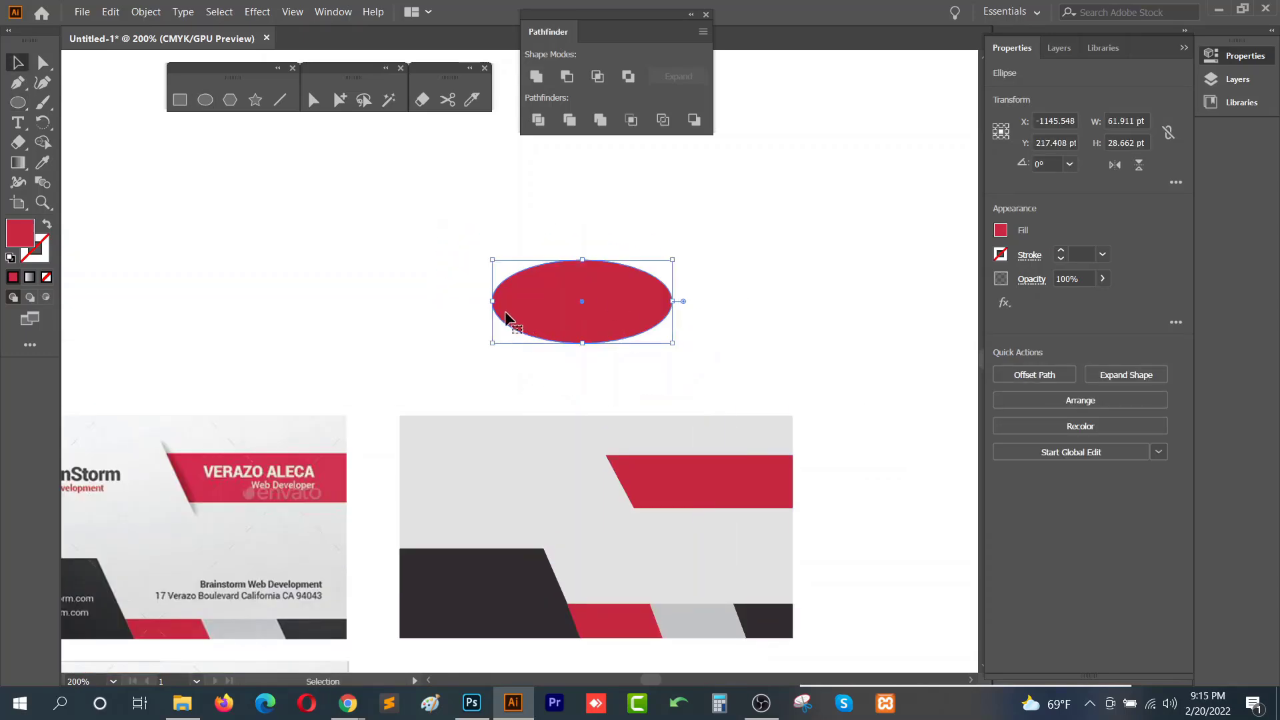
left_click_drag(493, 301, 420, 300)
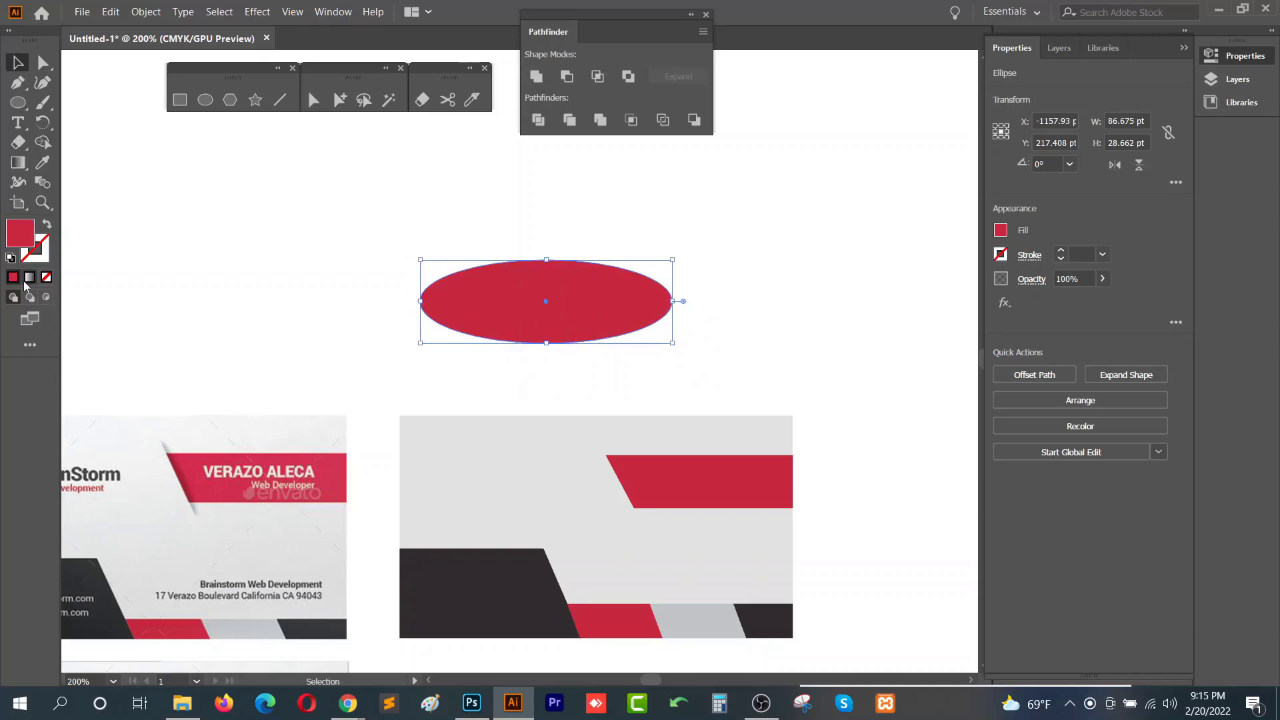
- Change the ellipse's fill colour to black
double_click(20, 233)
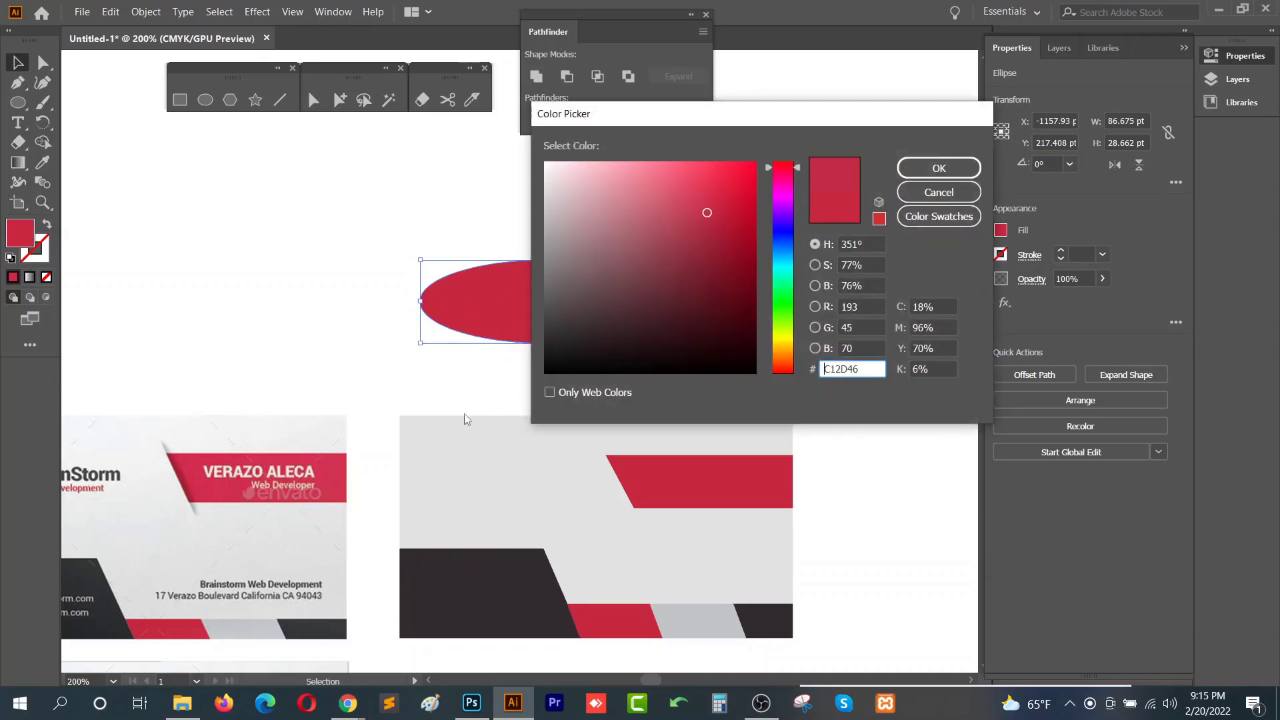
left_click_drag(697, 280, 537, 387)
left_click(937, 169)
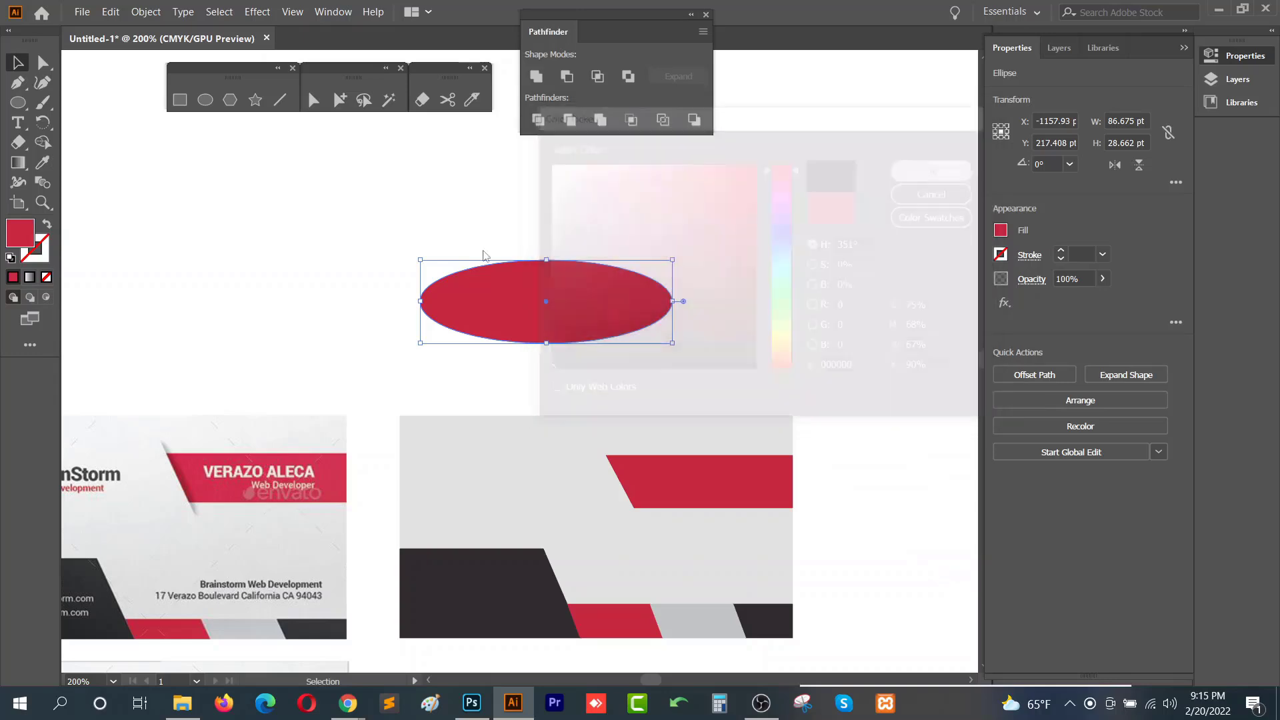
- Apply a Feather effect with a 13 pt radius to the ellipse
left_click(267, 13)
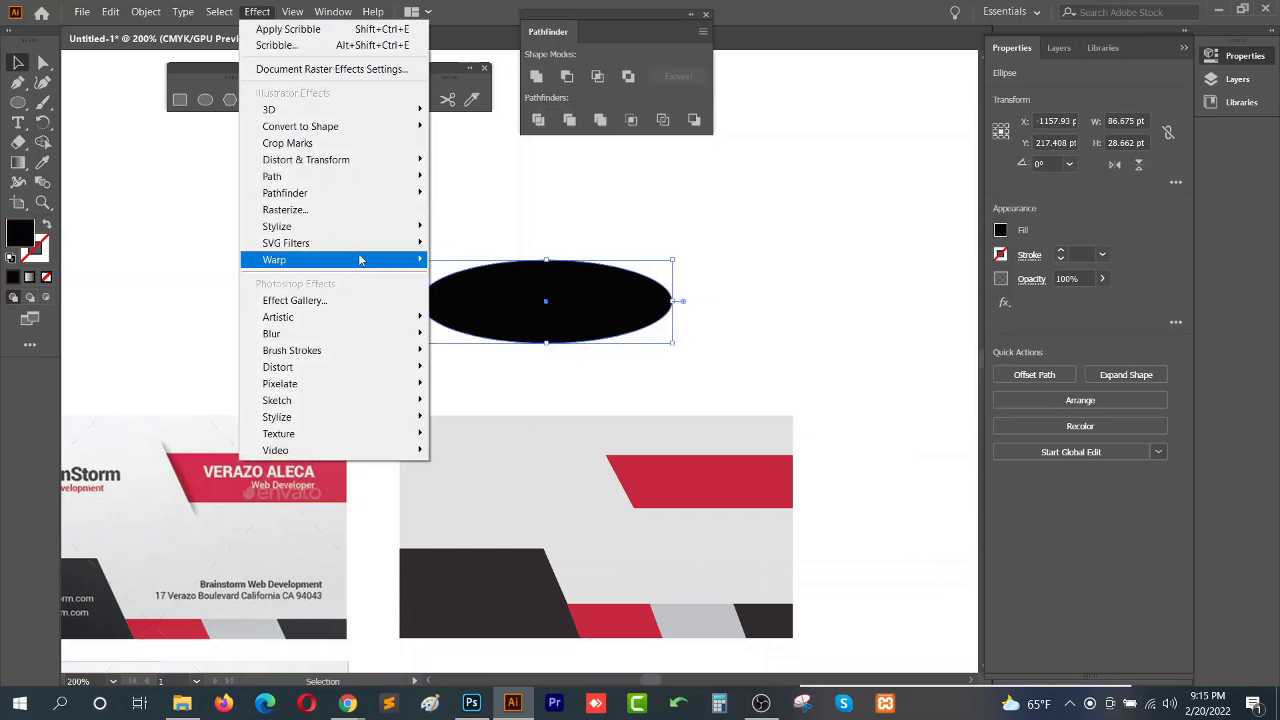
mouse_move(383, 231)
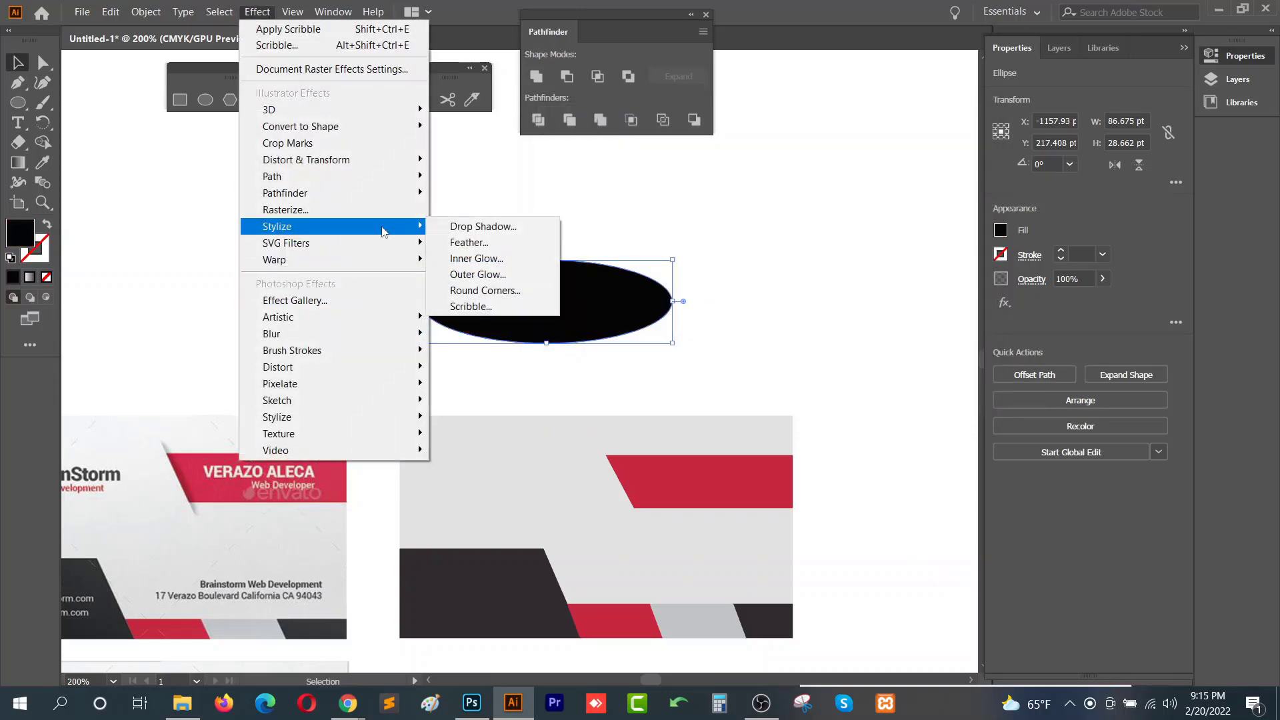
left_click(501, 241)
left_click_drag(664, 285, 881, 182)
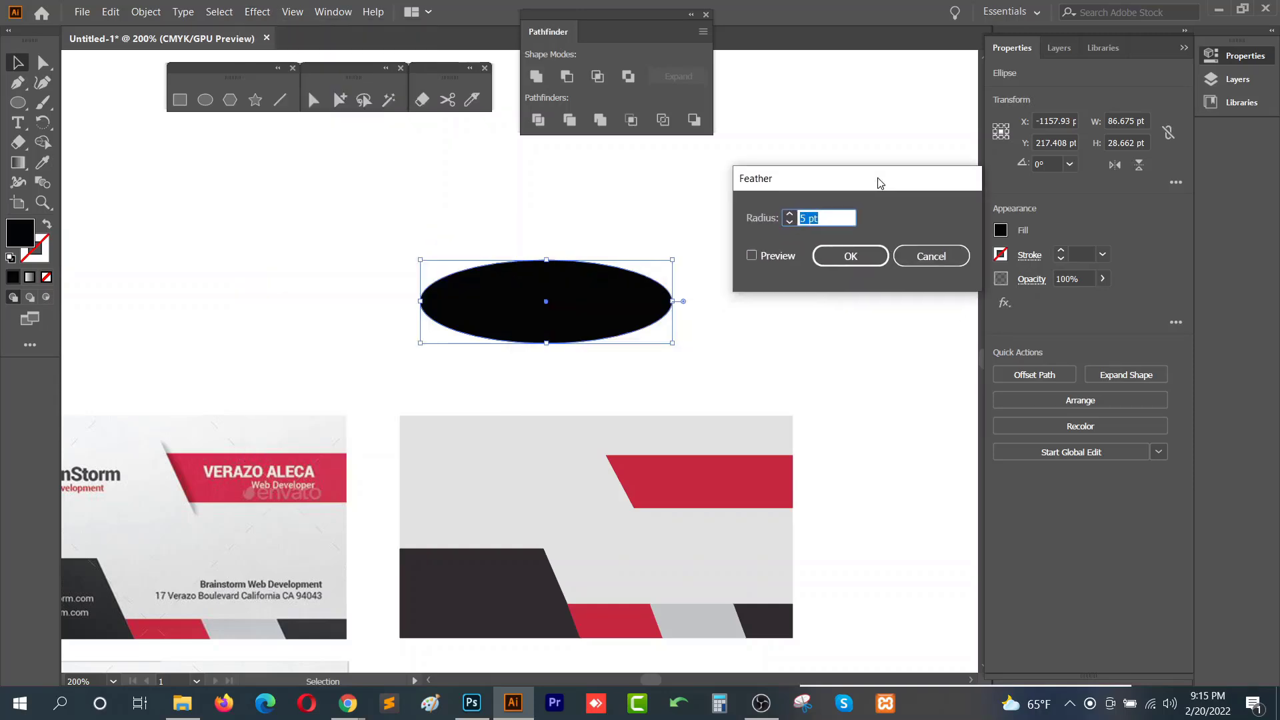
left_click(753, 256)
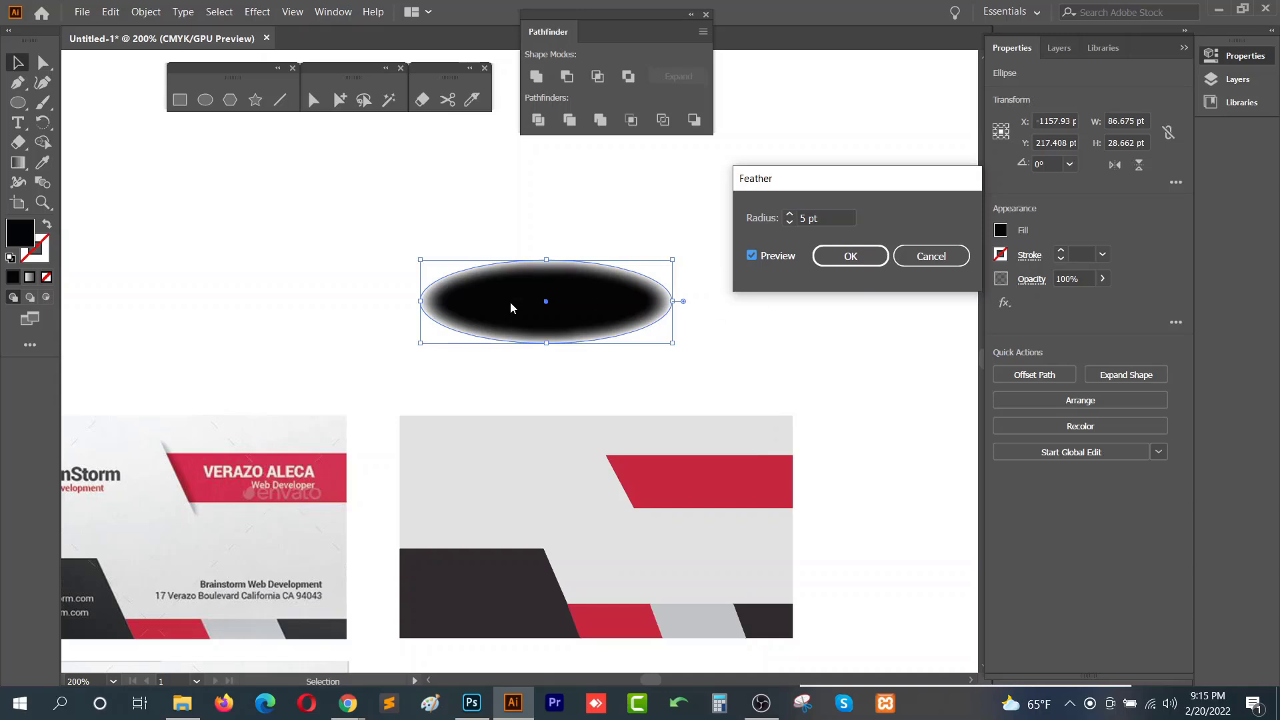
left_click(790, 215)
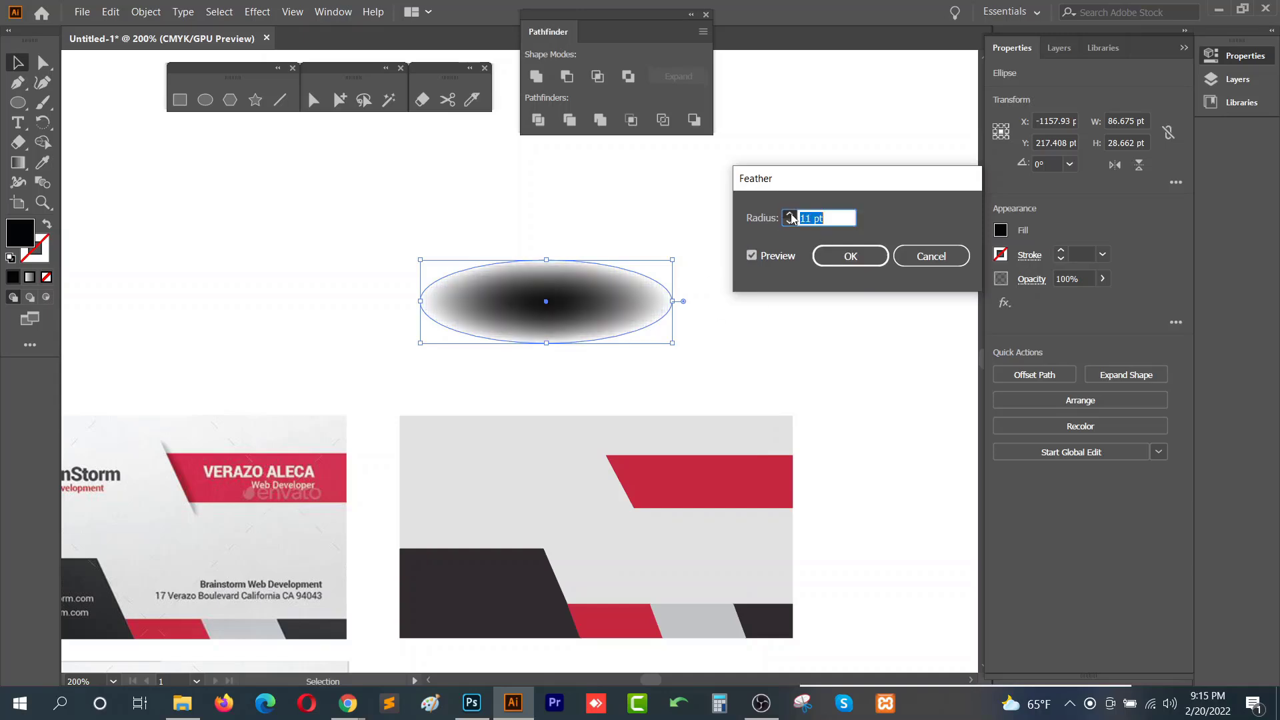
left_click(789, 222)
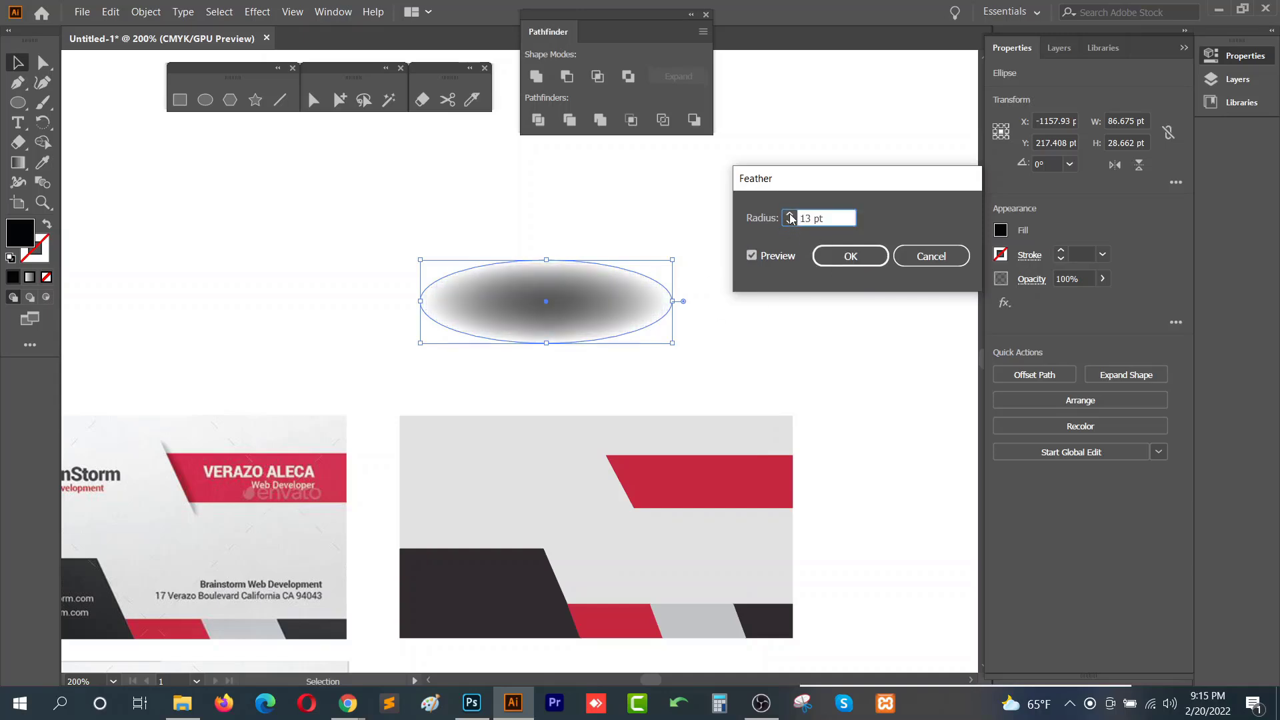
left_click(851, 258)
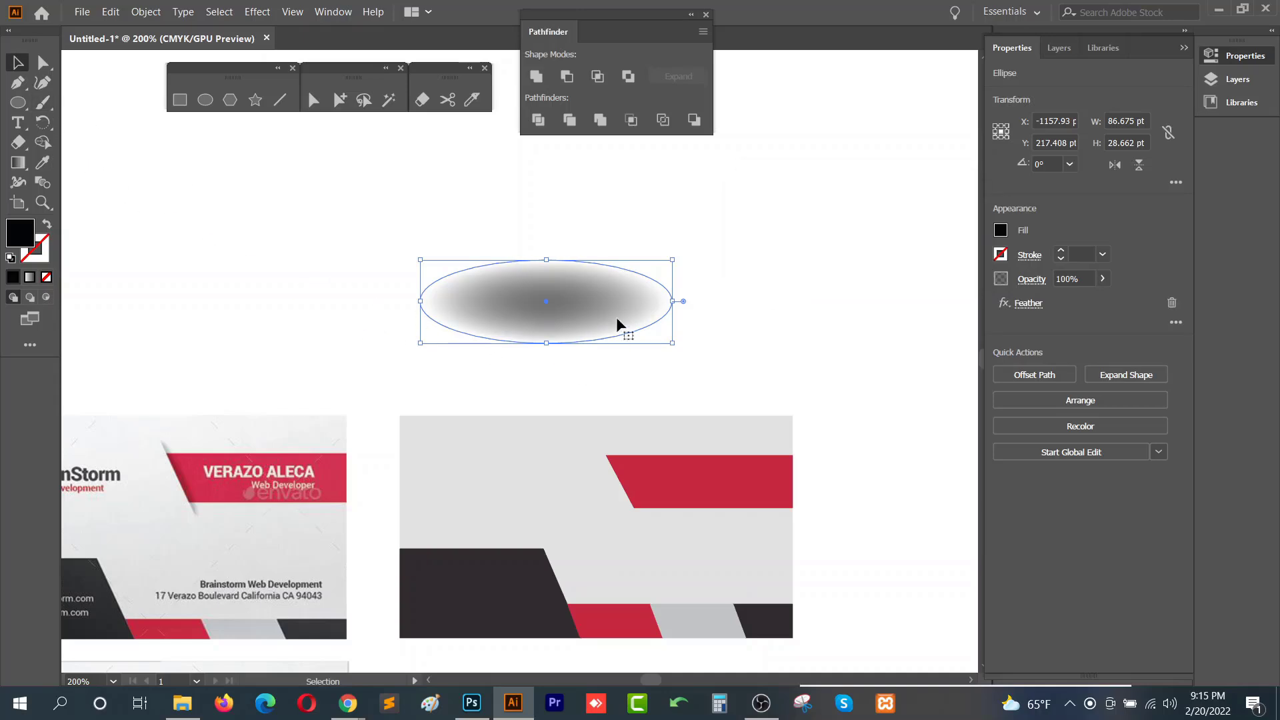
- Move the feathered ellipse up slightly and expand its appearance
left_click_drag(546, 280, 546, 261)
left_click(141, 14)
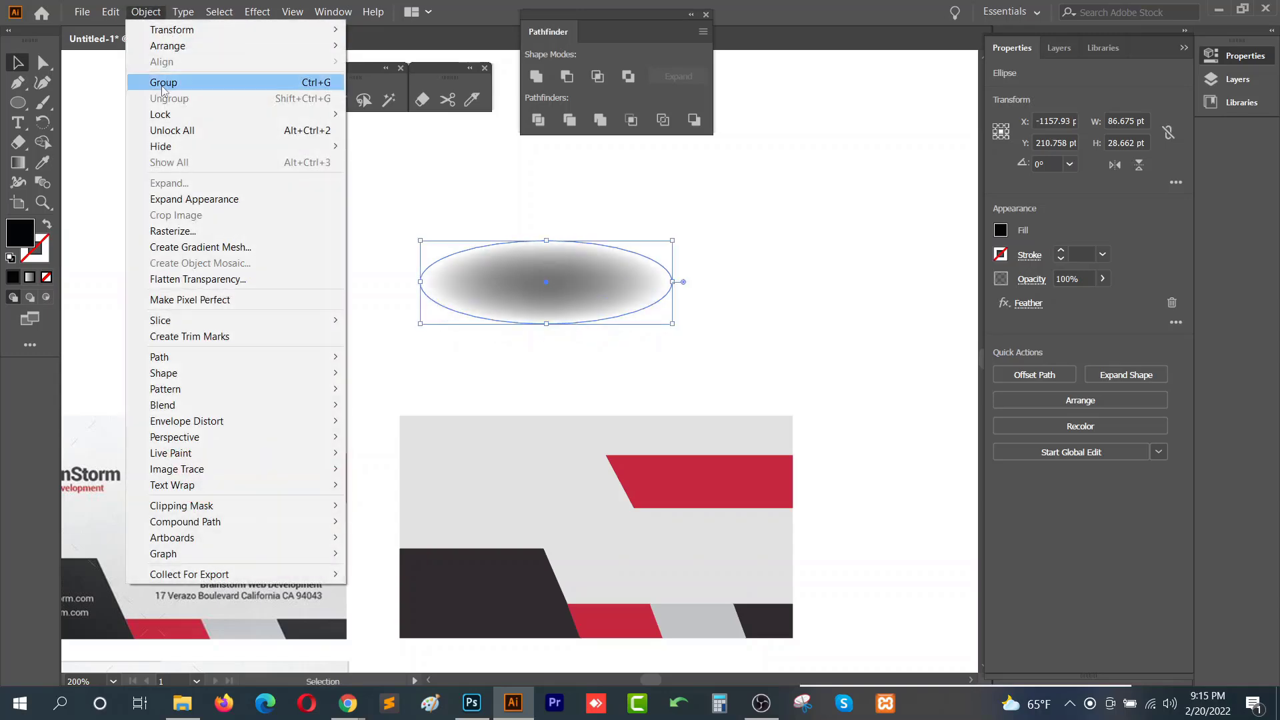
left_click(230, 200)
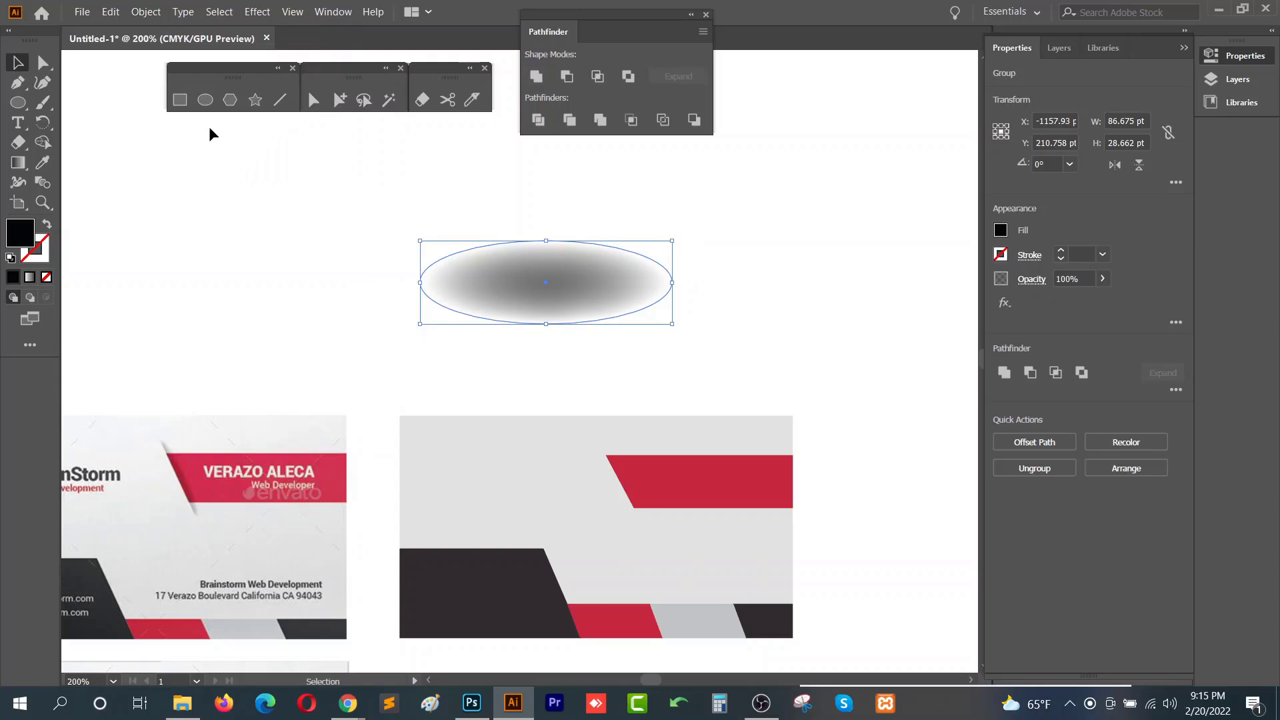
- Try to cut off the ellipse's lower half with a covering rectangle using a Pathfinder operation
left_click(177, 105)
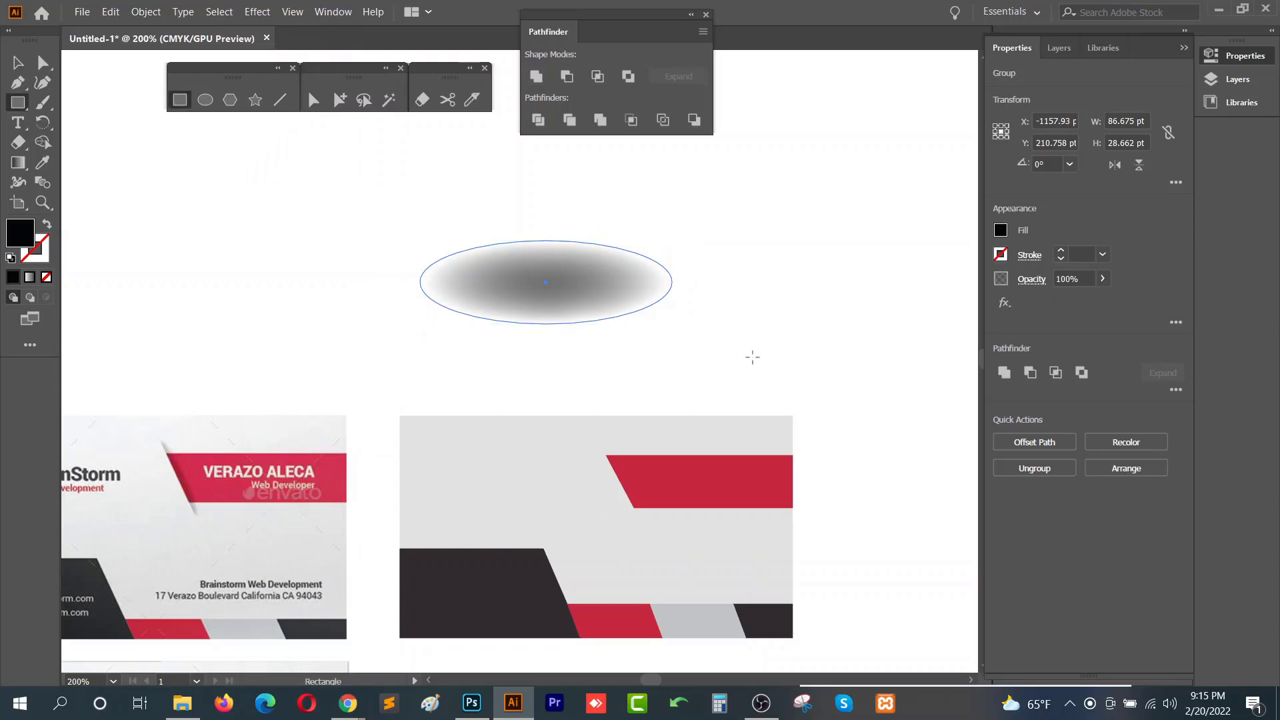
left_click_drag(734, 369, 368, 282)
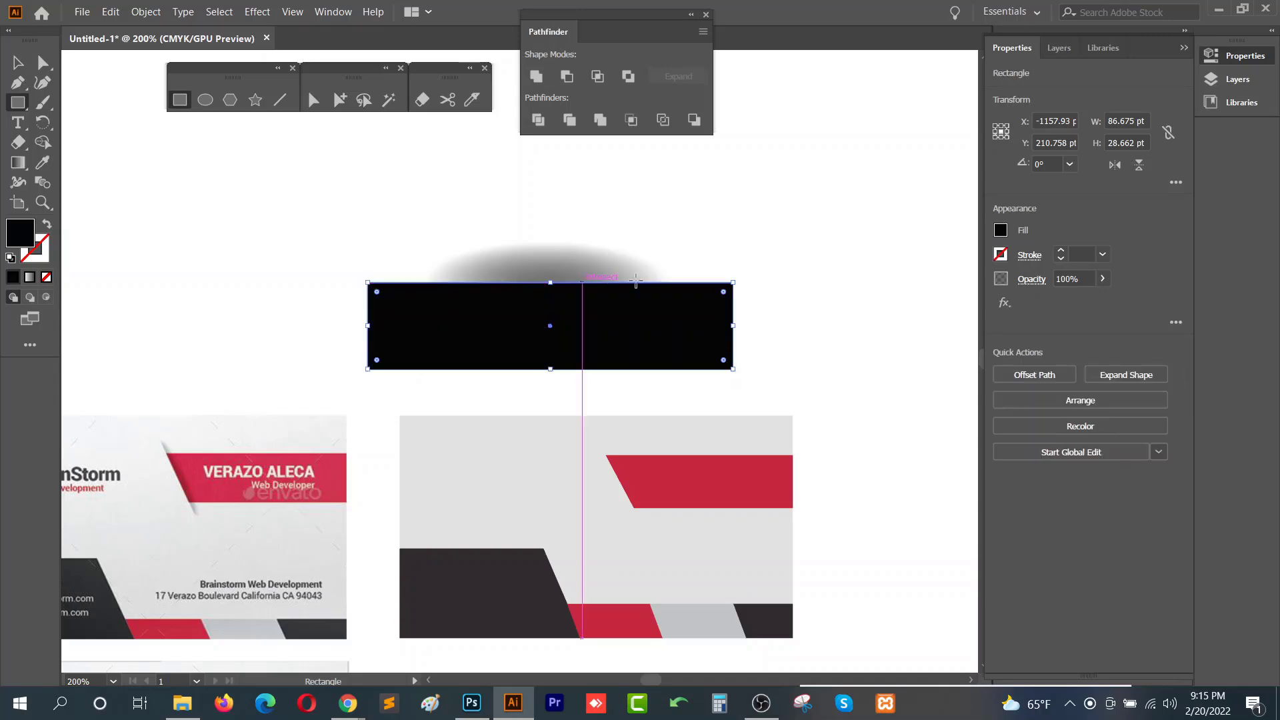
key("v")
left_click_drag(686, 198, 526, 344)
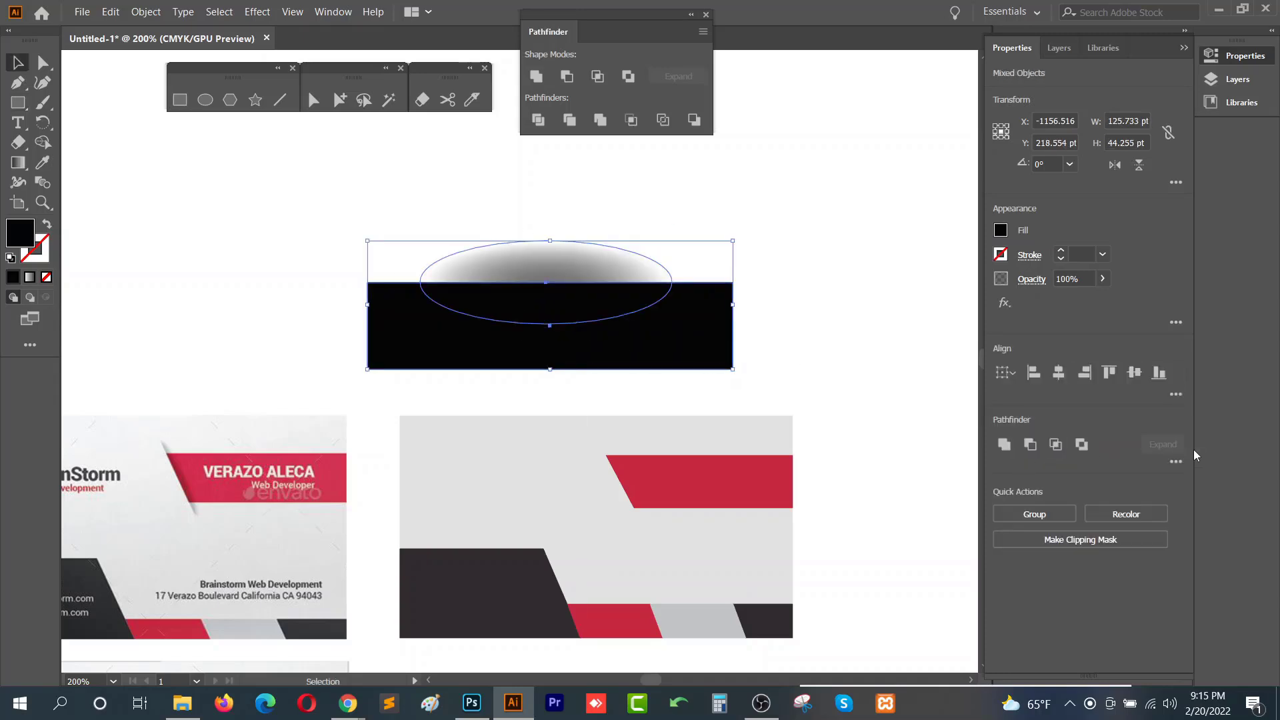
left_click(1177, 462)
left_click(1009, 553)
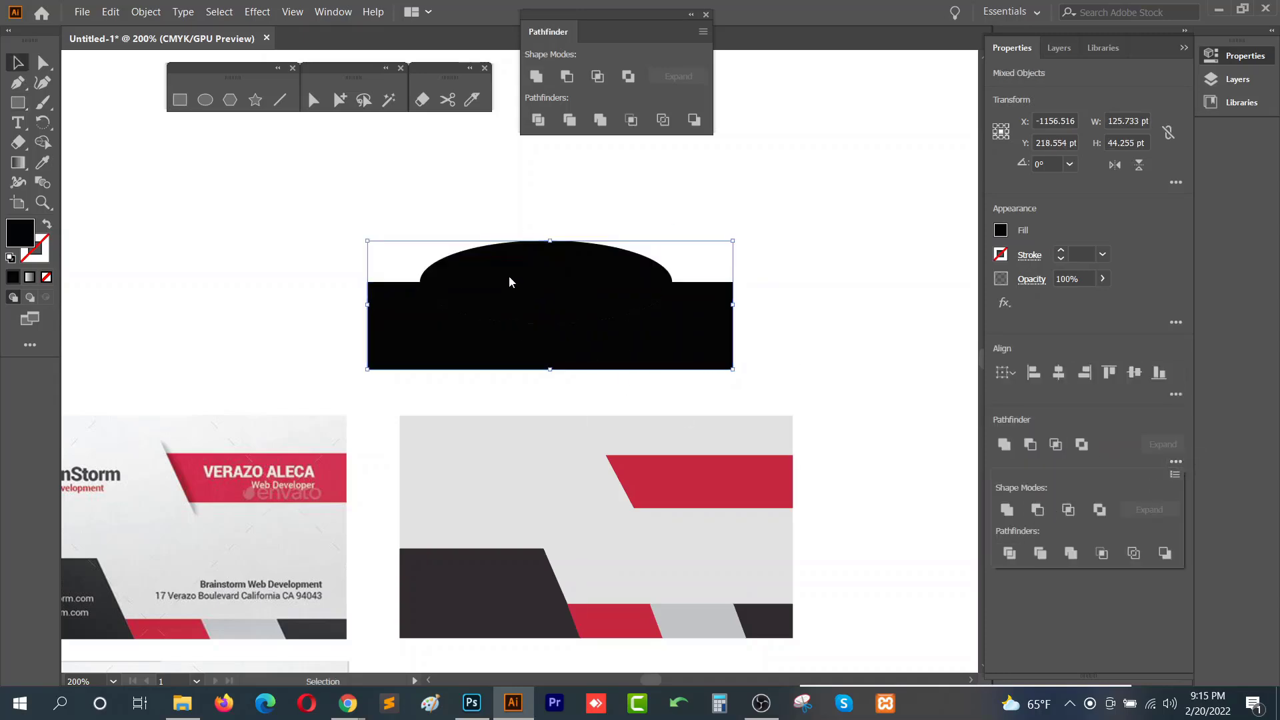
left_click(508, 217)
left_click(347, 704)
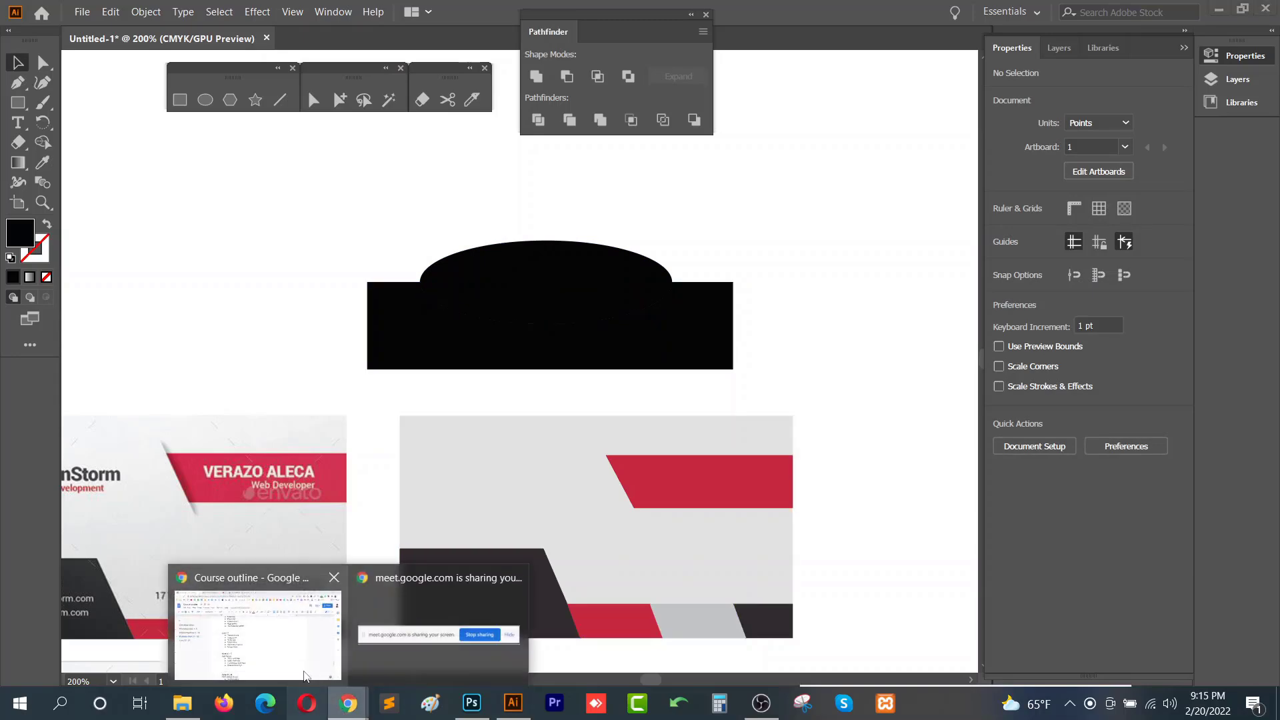
left_click(306, 676)
left_click(327, 7)
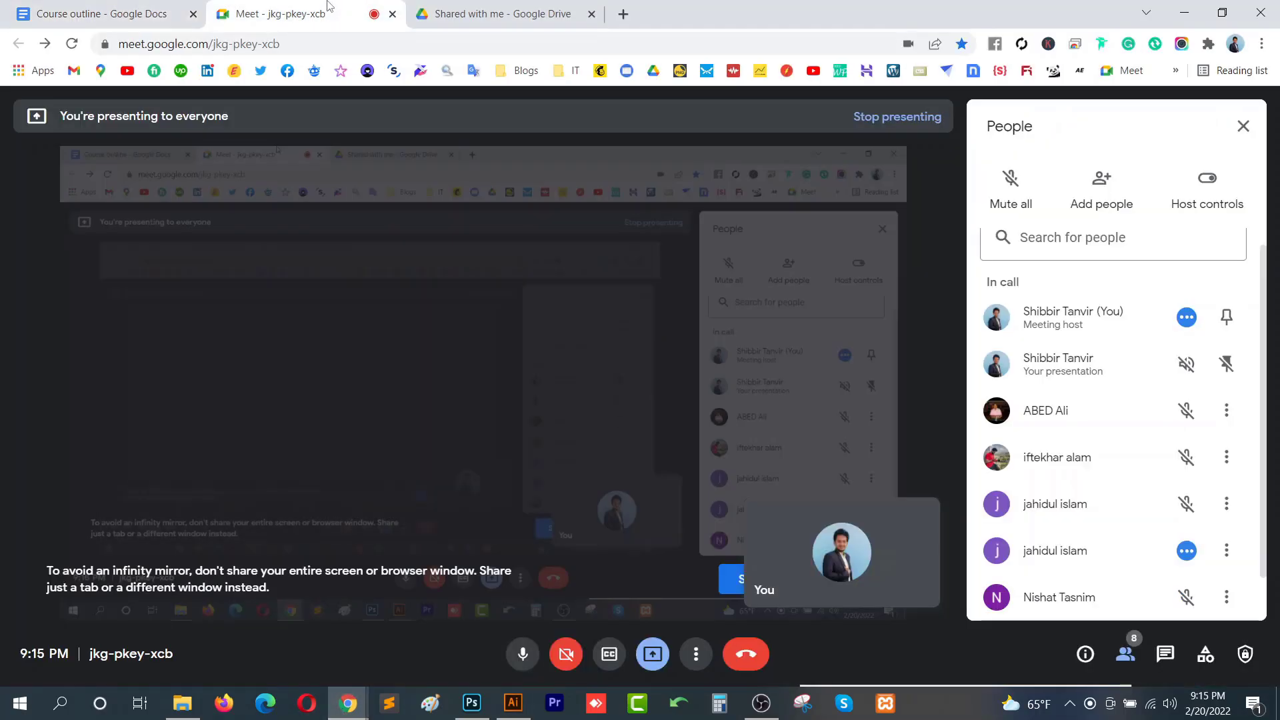
left_click(1227, 550)
left_click(1135, 500)
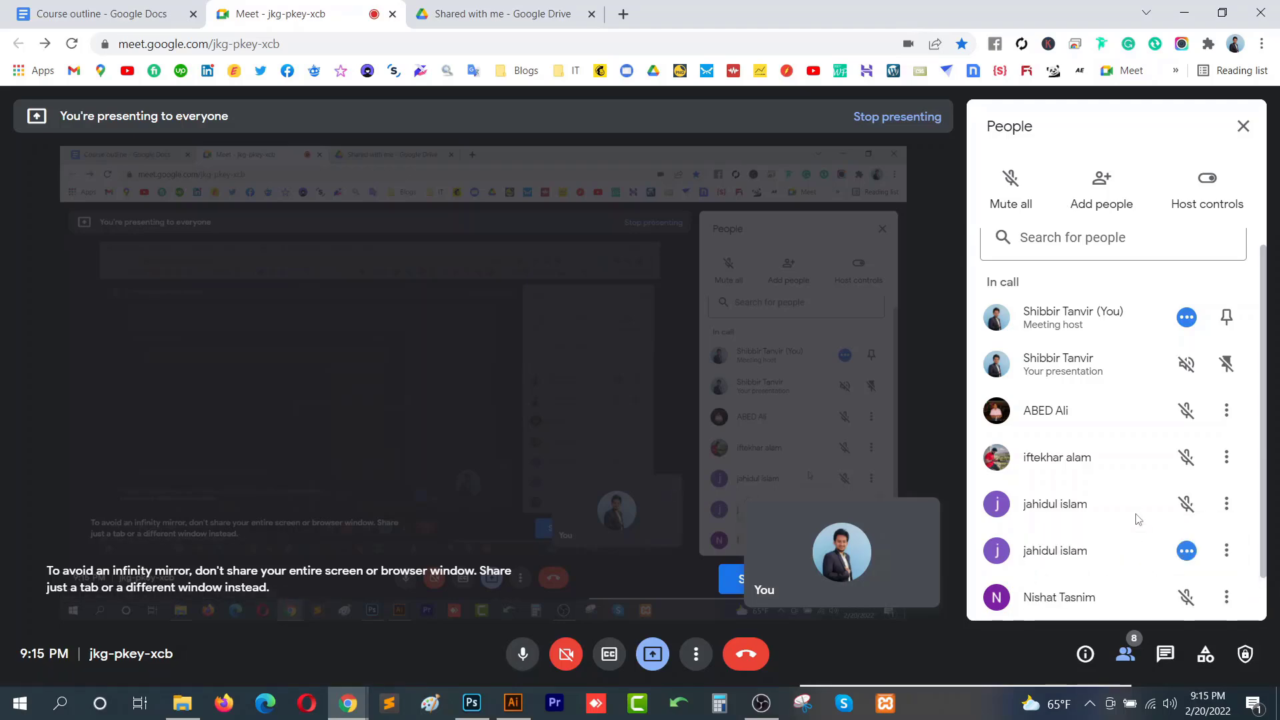
left_click(1185, 553)
left_click(759, 421)
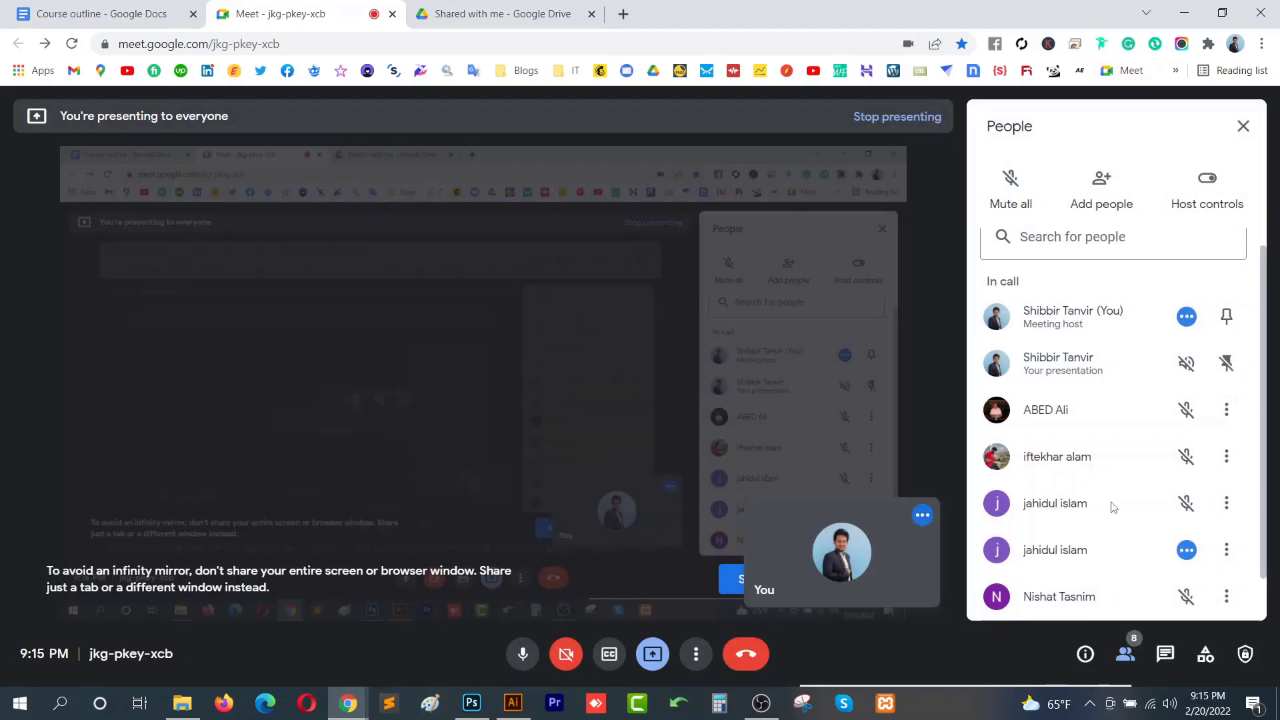
key("alt+Tab")
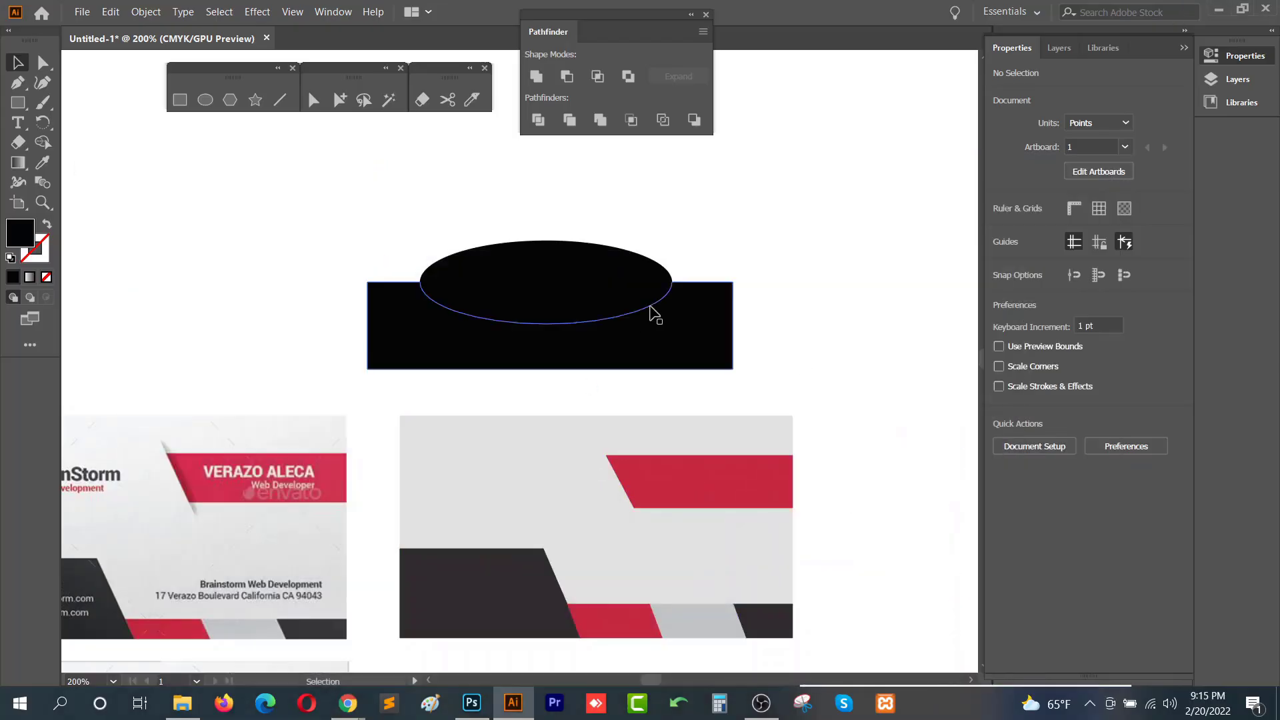
- Undo the Pathfinder result and delete the covering rectangle
left_click_drag(580, 274, 709, 208)
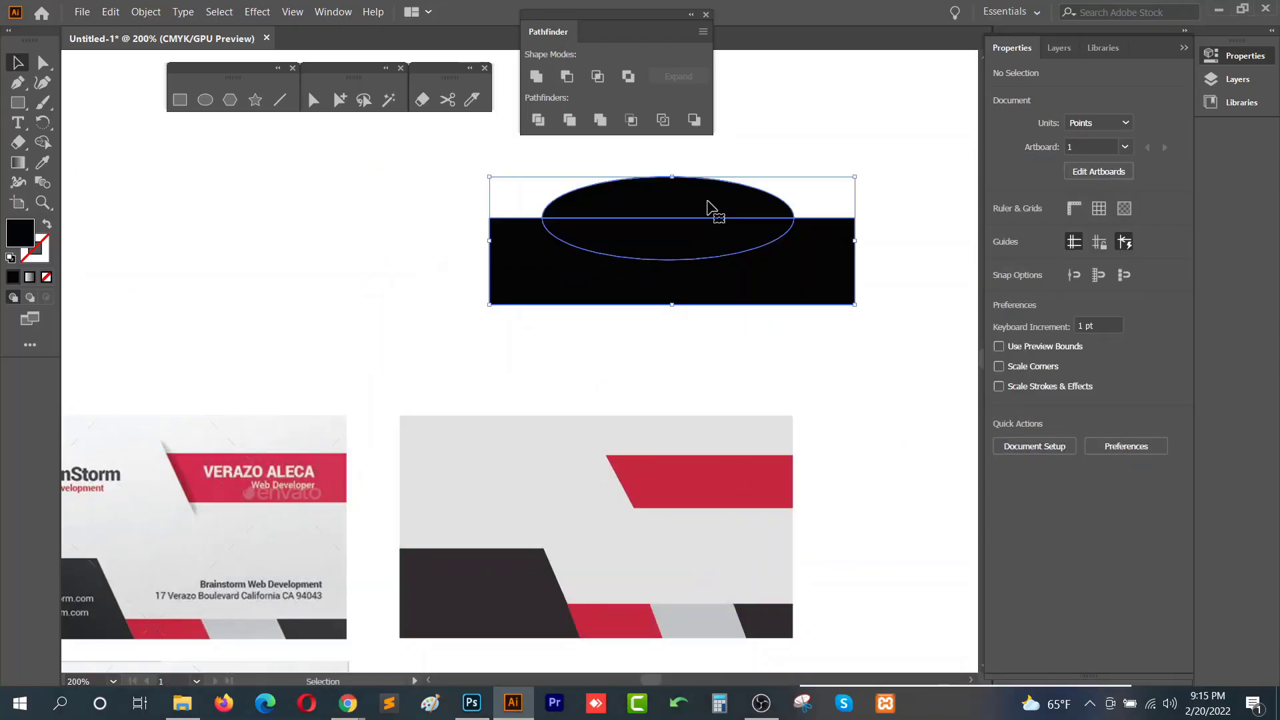
key("ctrl+z")
key("ctrl+z")
key("ctrl+z")
key("ctrl+z")
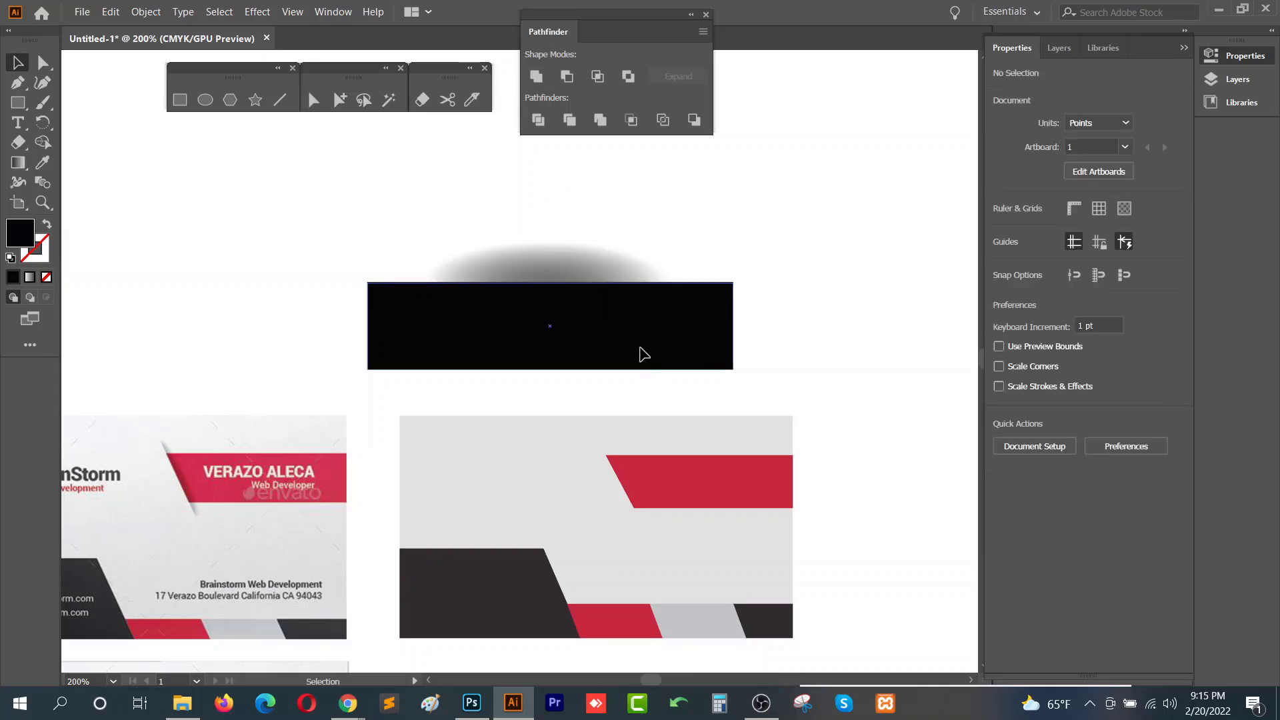
left_click(644, 354)
key("Delete")
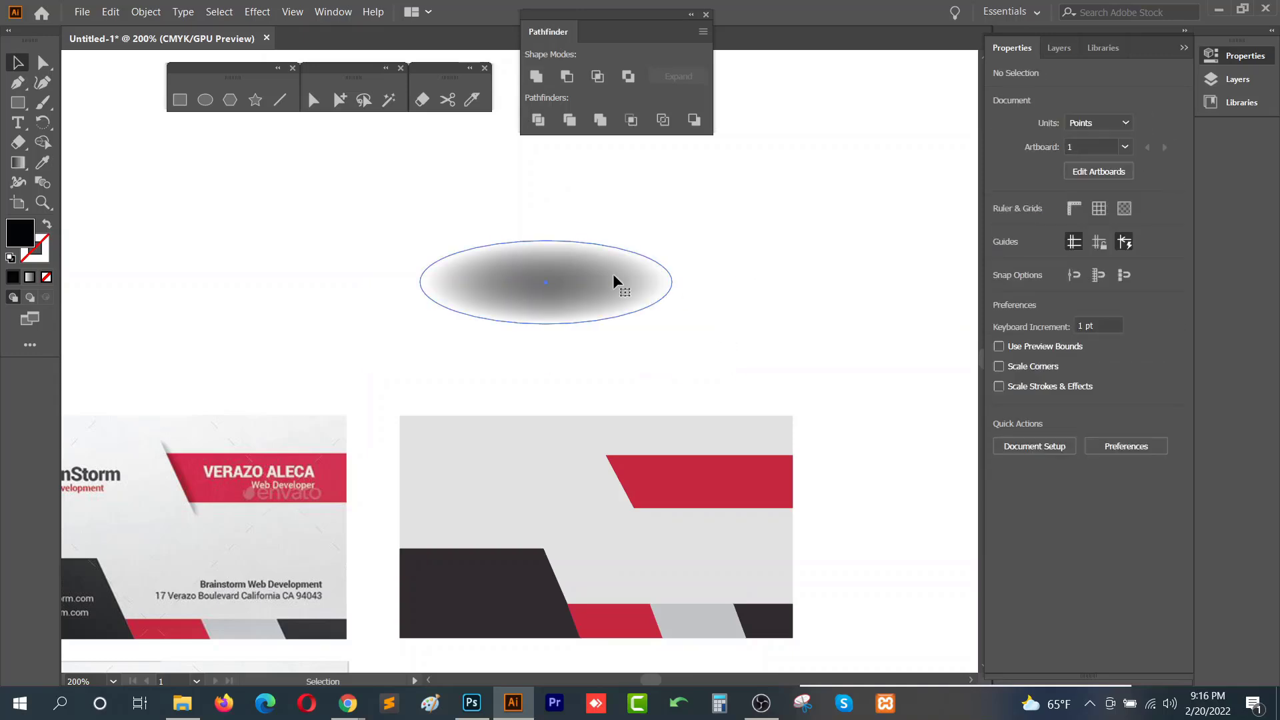
- Squash the feathered ellipse to about 1.6 pt high
left_click(614, 275)
left_click_drag(550, 325, 549, 244)
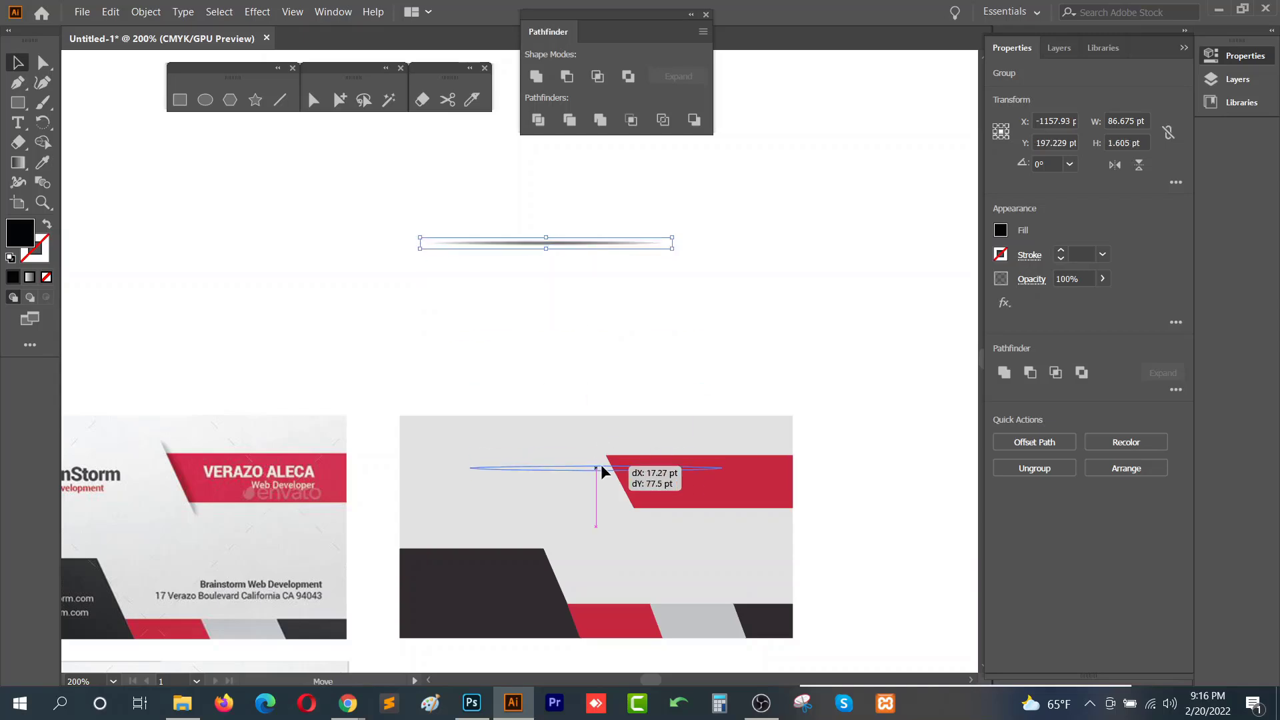
- Move the flattened shadow onto the red band and rotate it to about 297.5° along the slanted edge
scroll(607, 383, "up", 2)
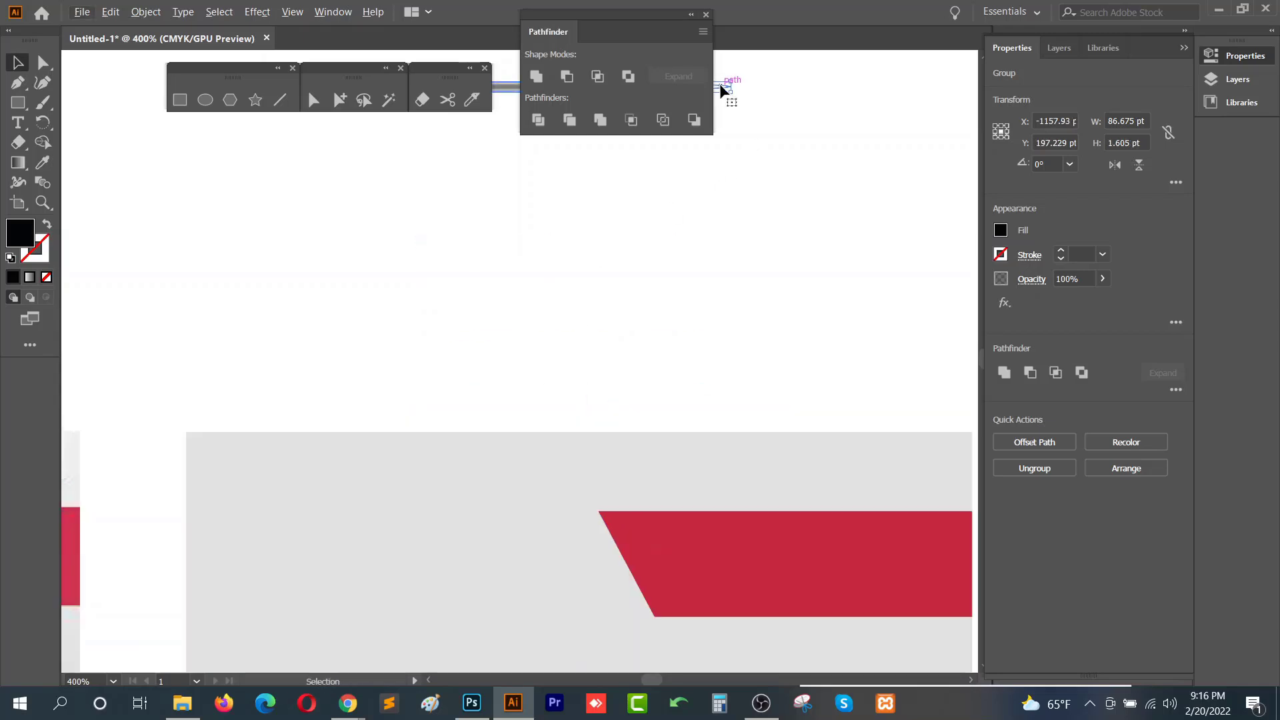
left_click_drag(724, 88, 589, 521)
left_click_drag(548, 408, 644, 561)
scroll(693, 496, "down", 1, "alt")
left_click_drag(700, 502, 618, 437)
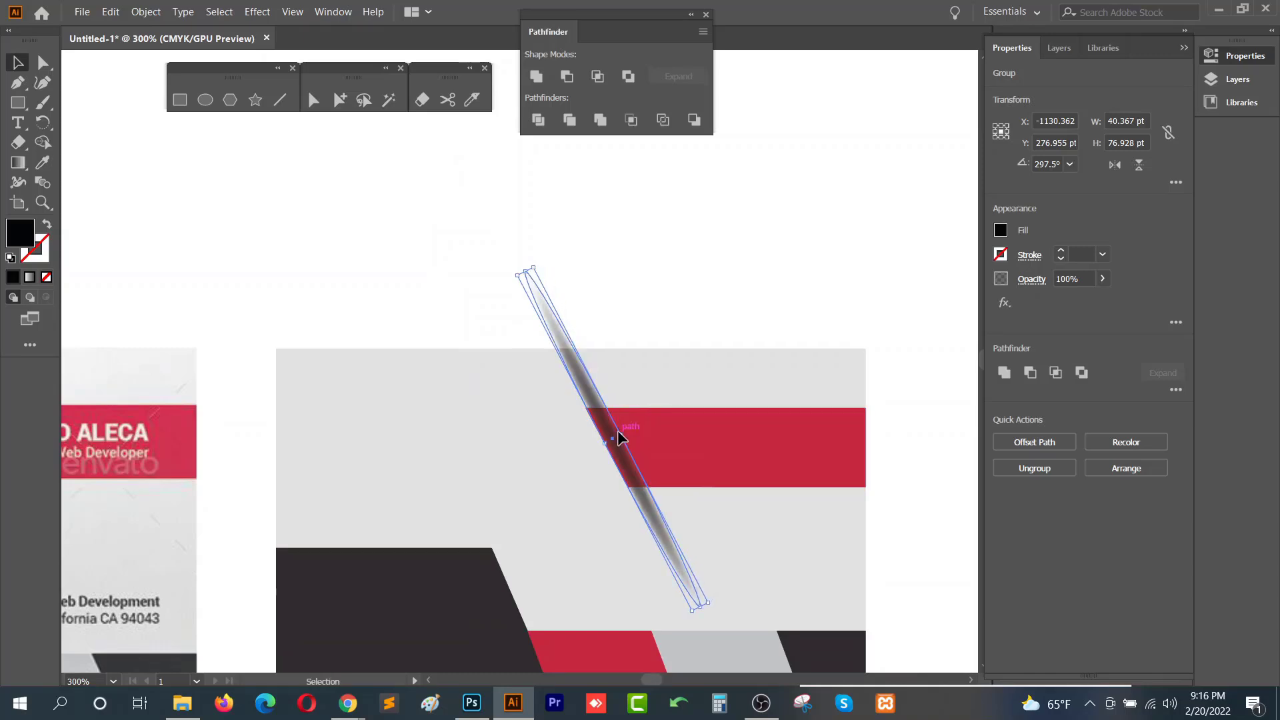
- Shorten the rotated shadow to about 22 × 42 pt by pulling in both ends
left_click_drag(527, 269, 591, 409)
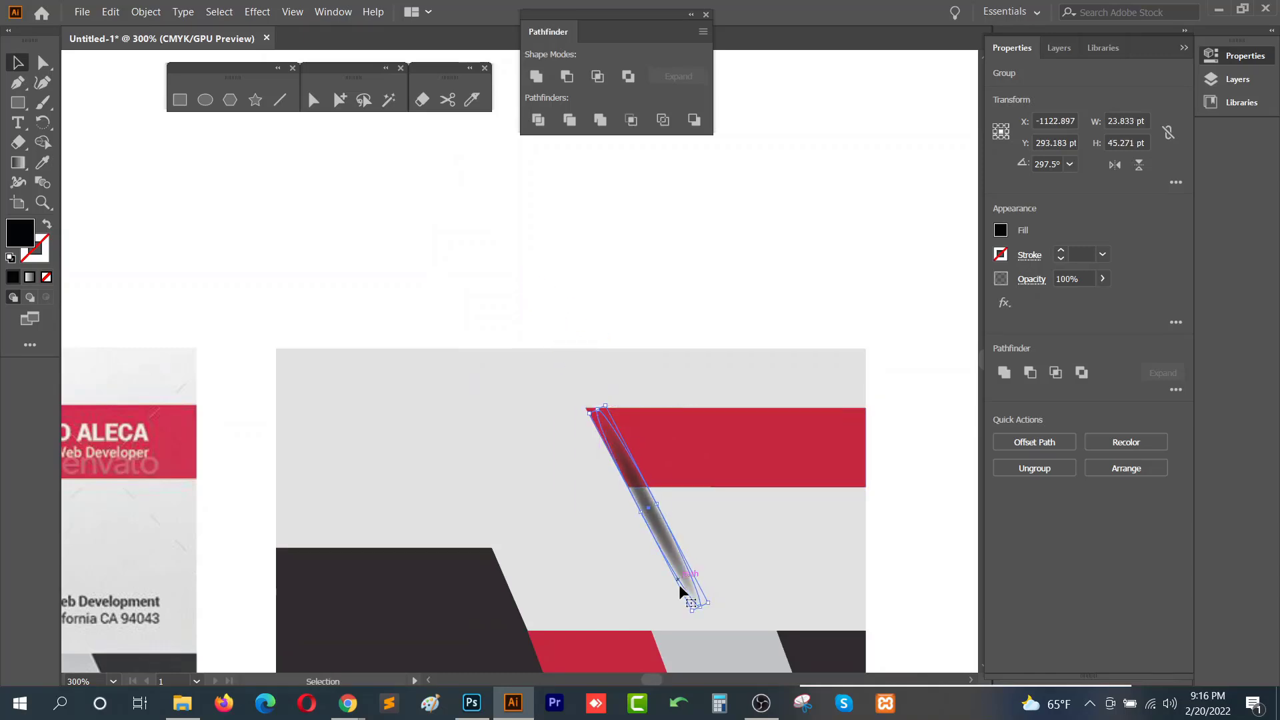
left_click_drag(699, 600, 663, 531)
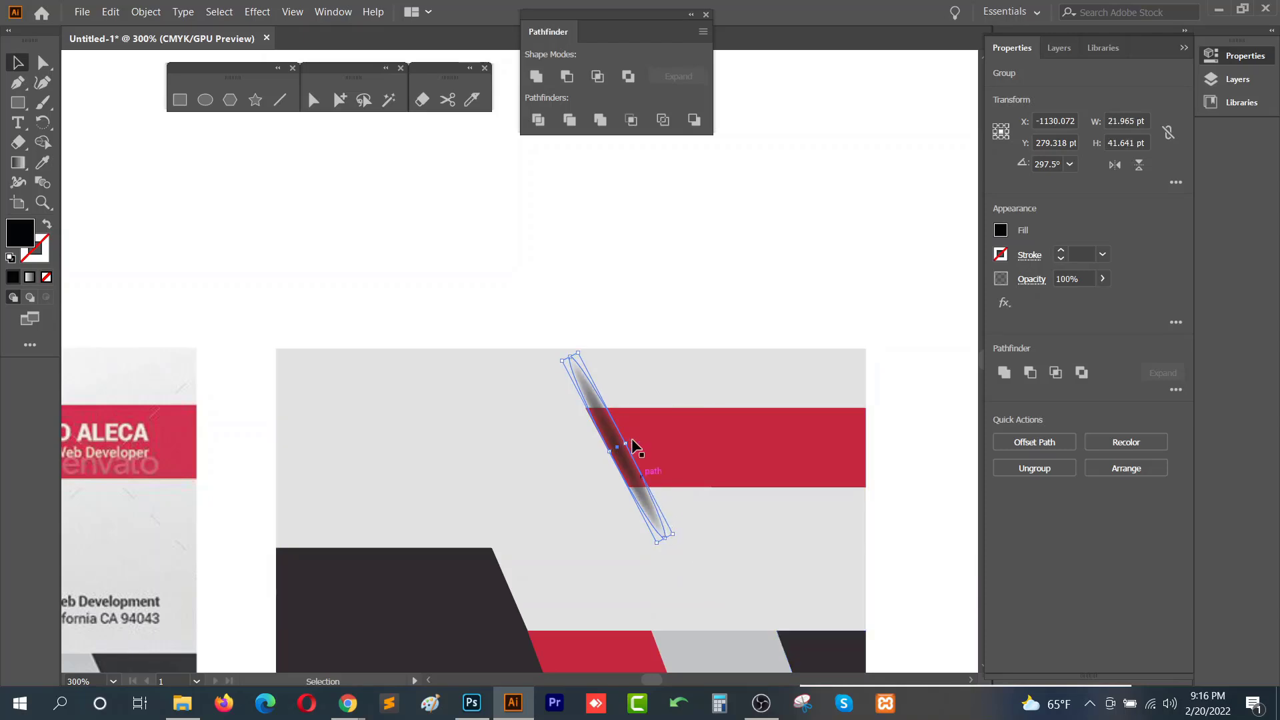
- Nudge the shadow so it sits along the red band's slanted left edge
key("space")
left_click_drag(649, 366, 761, 344)
left_click_drag(726, 427, 719, 426)
key("space")
left_click_drag(750, 482, 717, 516)
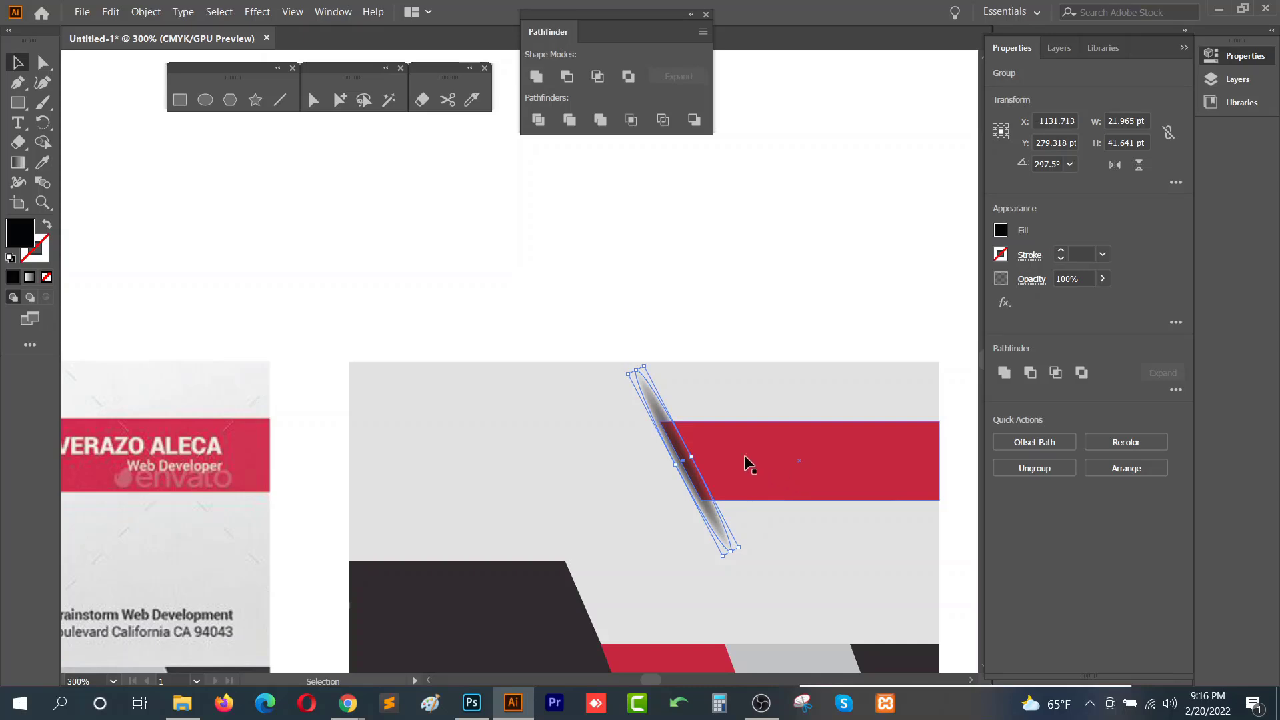
scroll(696, 488, "up", 1)
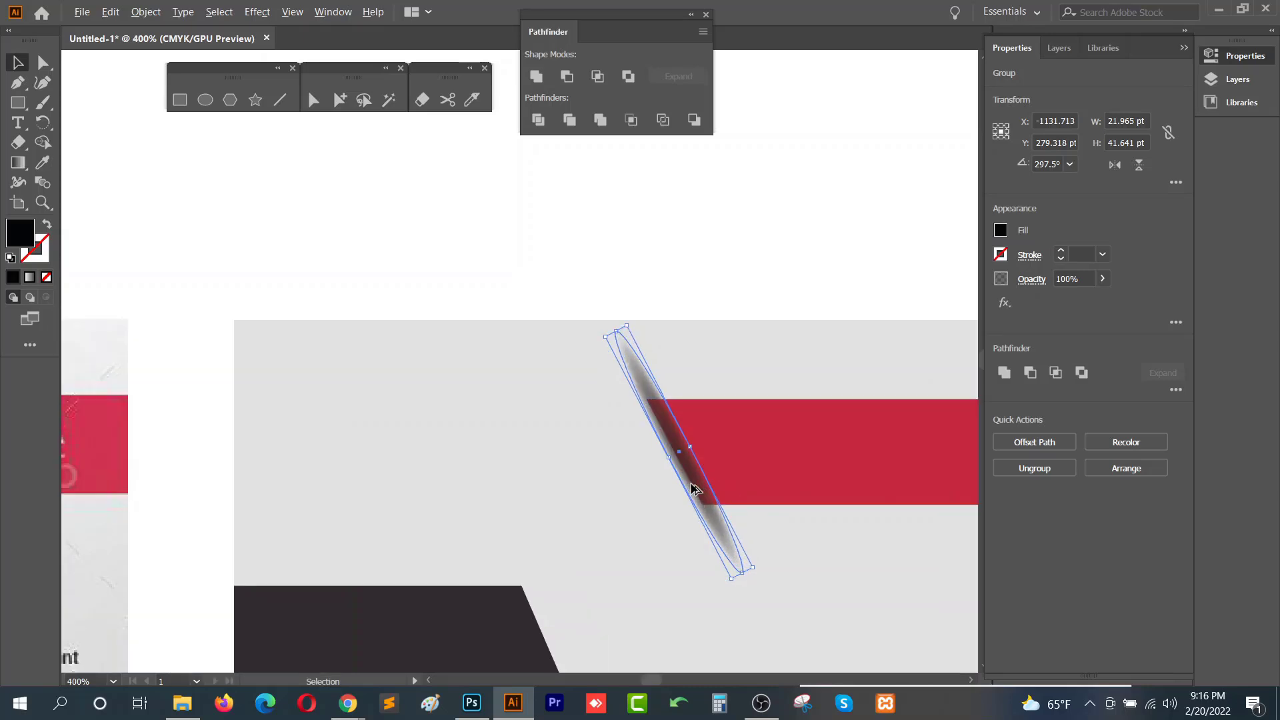
left_click_drag(693, 474, 735, 474)
scroll(703, 461, "down", 2)
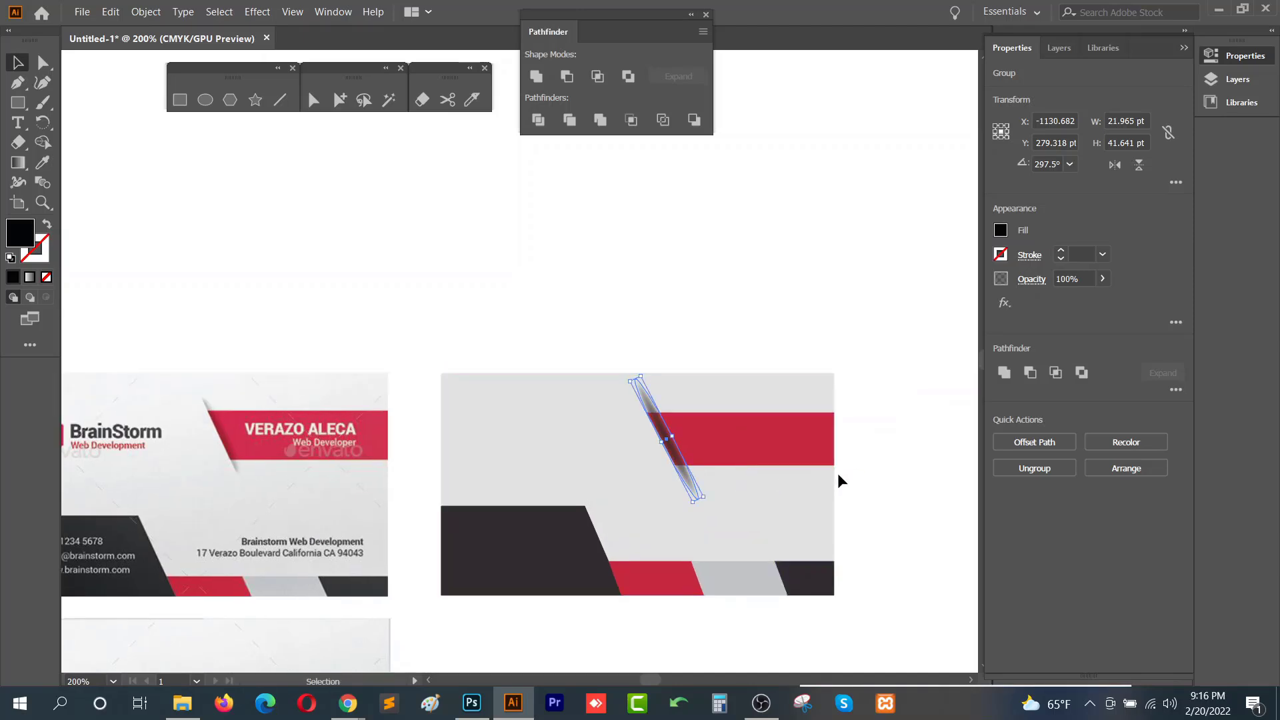
- Select the shadow and cut it to the clipboard
left_click(921, 325)
left_click(675, 451)
key("ctrl+x")
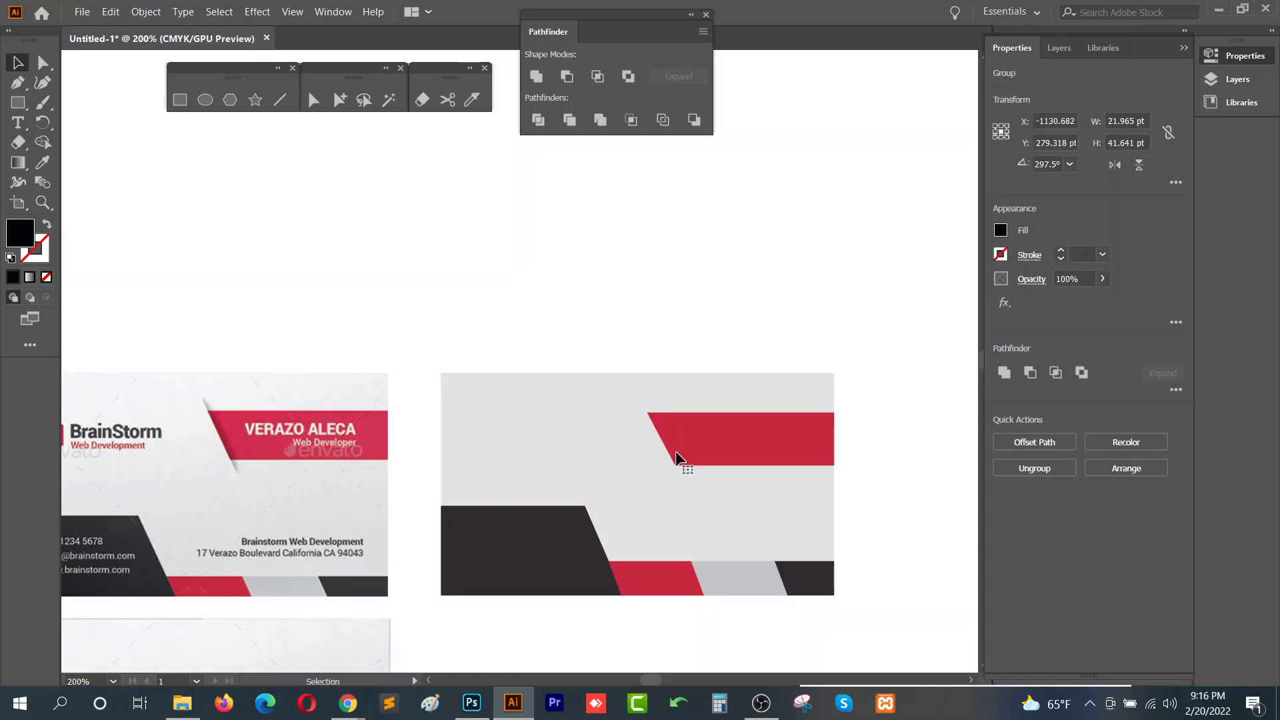
left_click_drag(539, 449, 674, 344)
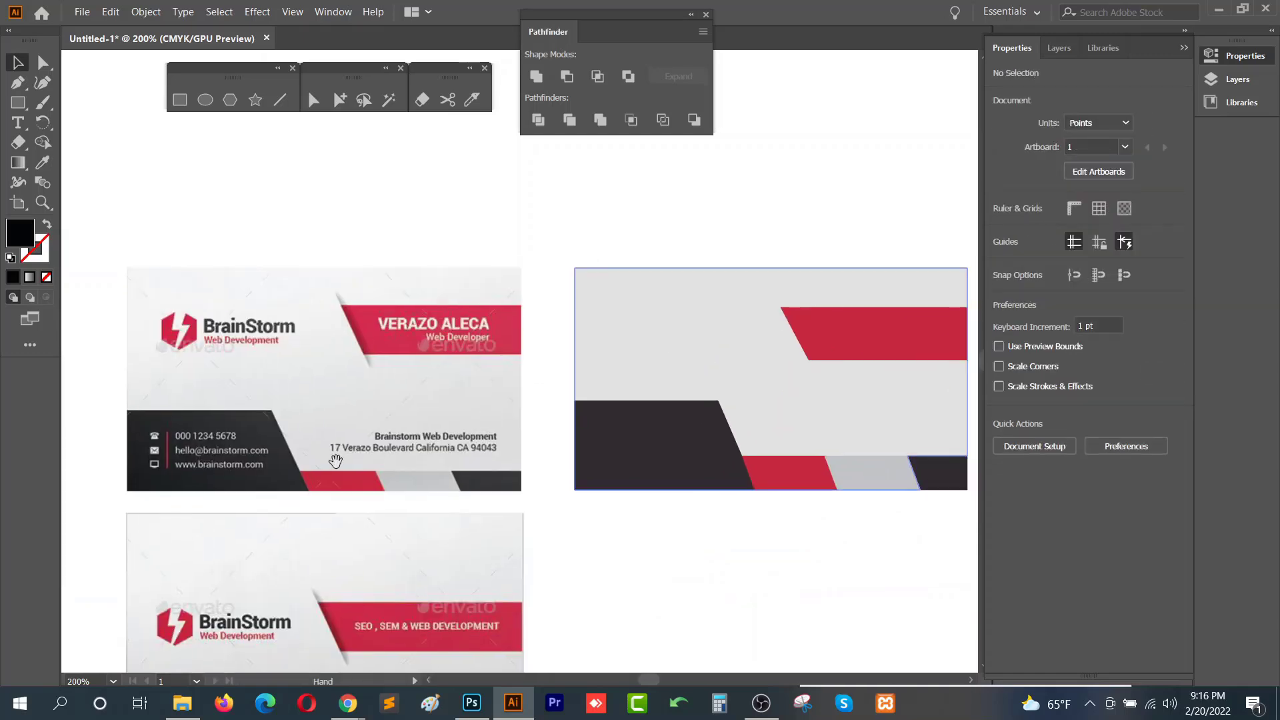
- Add a Lorem ipsum point text beside the recreated business card
left_click_drag(336, 461, 235, 378)
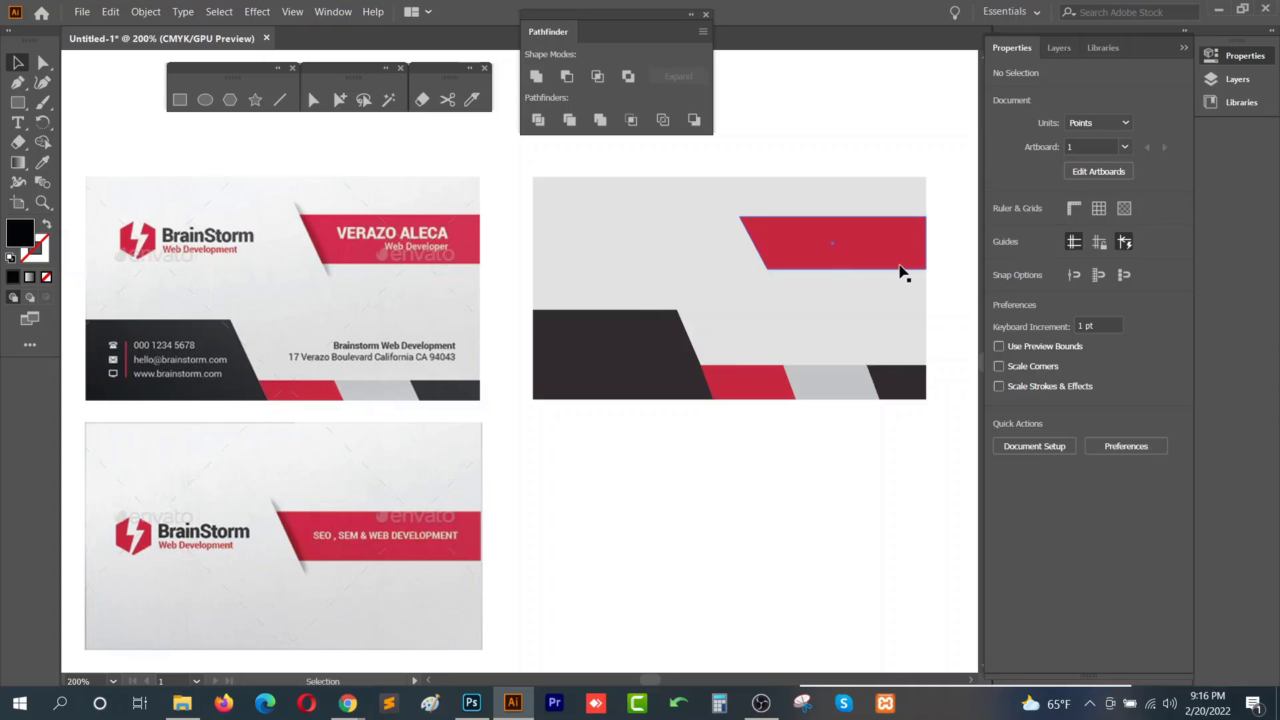
key("p")
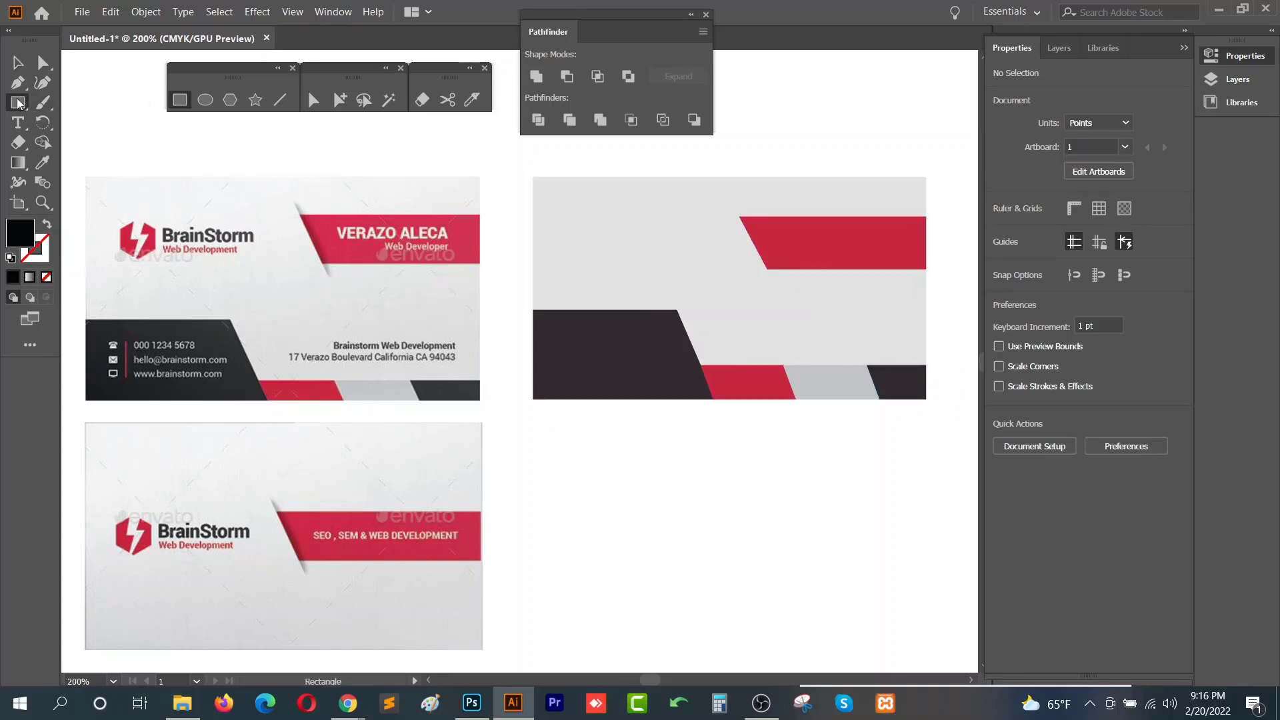
key("t")
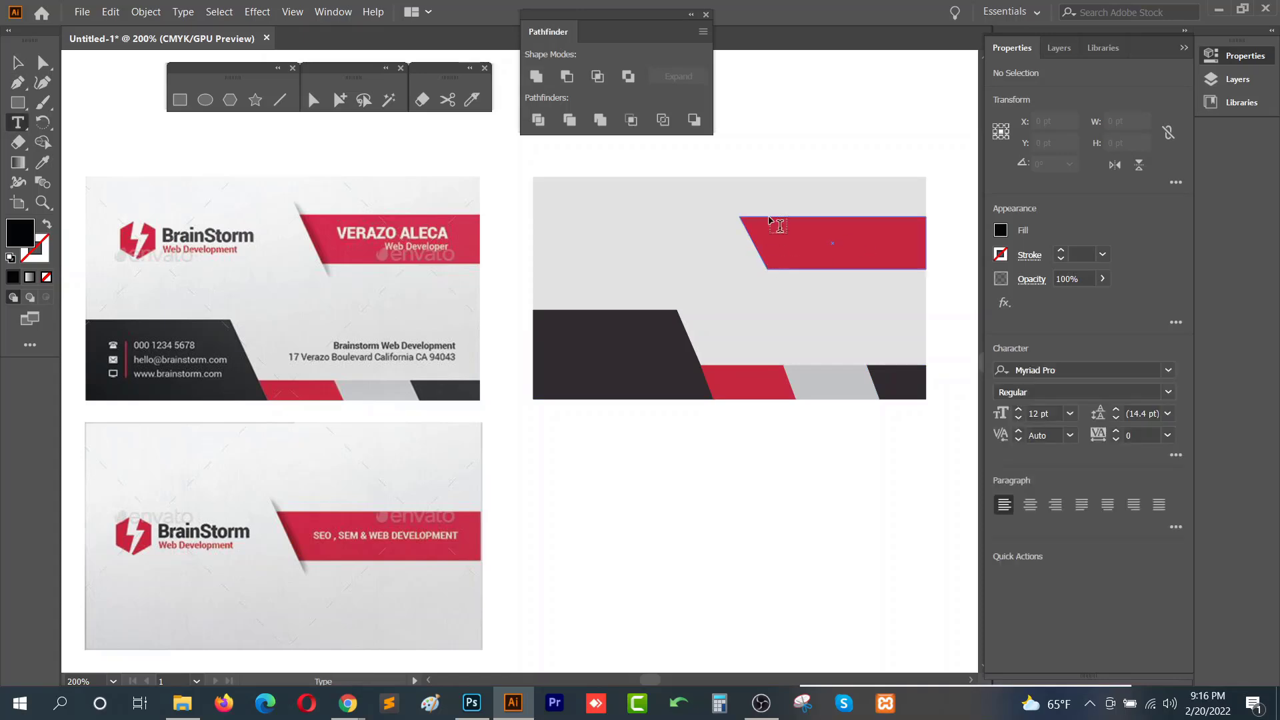
left_click(776, 141)
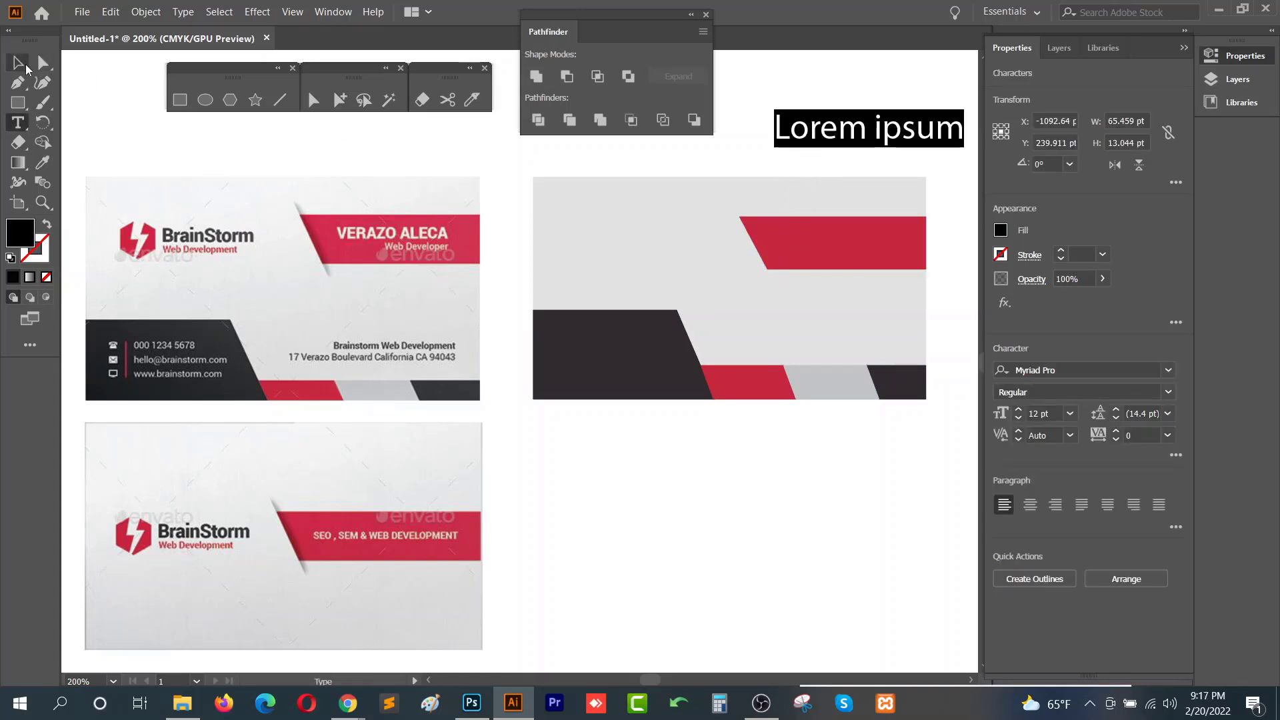
- Move the Lorem ipsum text onto the red band and give it a white fill with the eyedropper
left_click(24, 67)
left_click_drag(773, 146, 832, 247)
key("i")
left_click(834, 137)
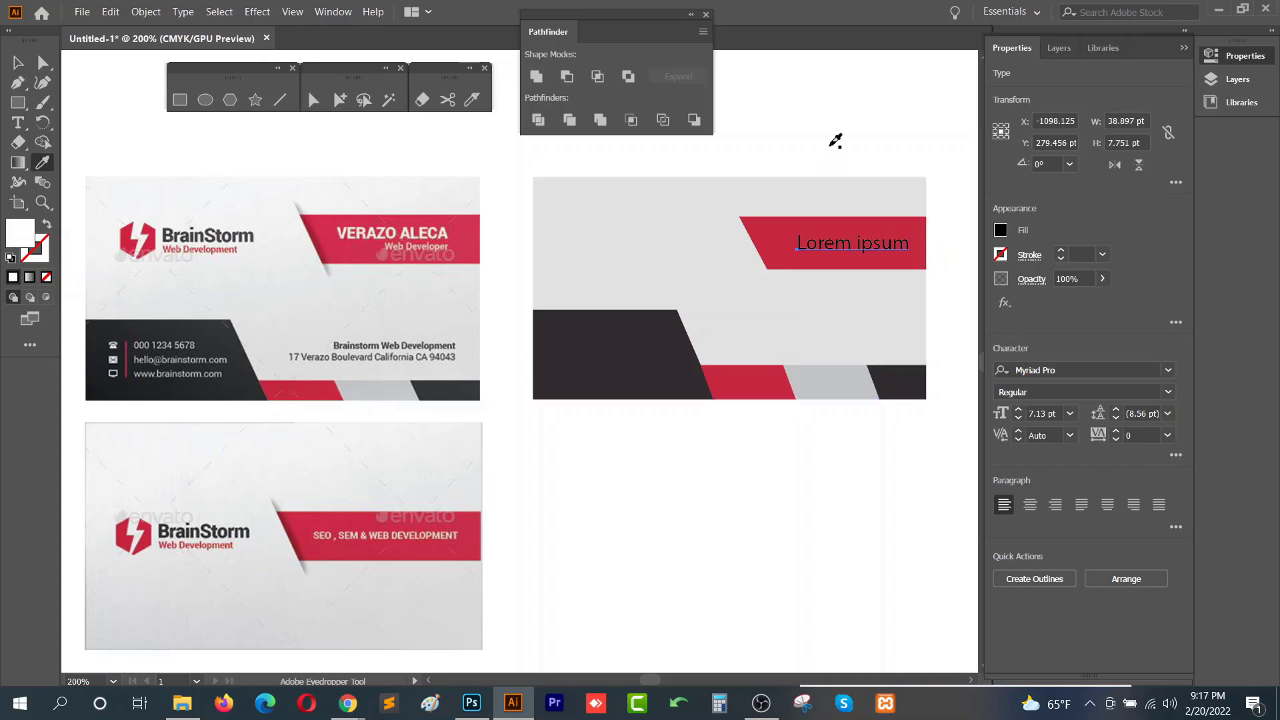
key("v")
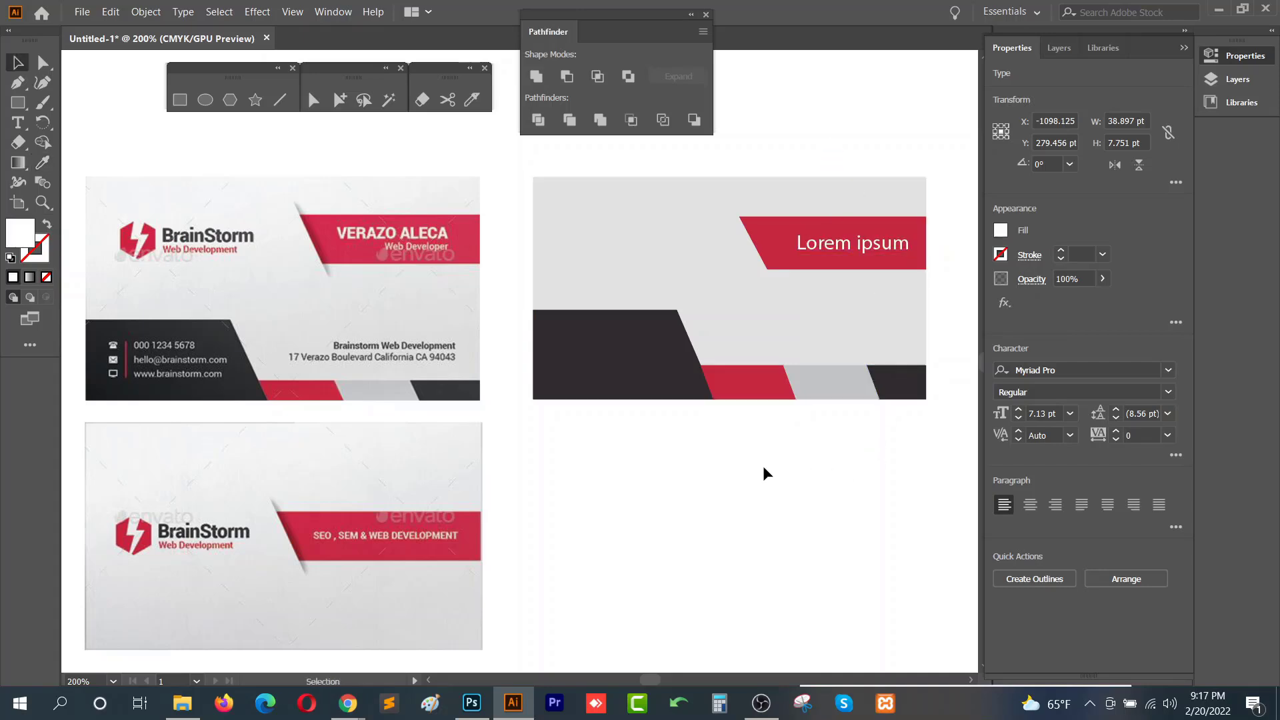
- Duplicate the whole recreated card below the original as a second card
scroll(763, 467, "down", 2)
left_click_drag(751, 502, 655, 445)
left_click_drag(552, 223, 795, 413)
left_click_drag(727, 372, 744, 502)
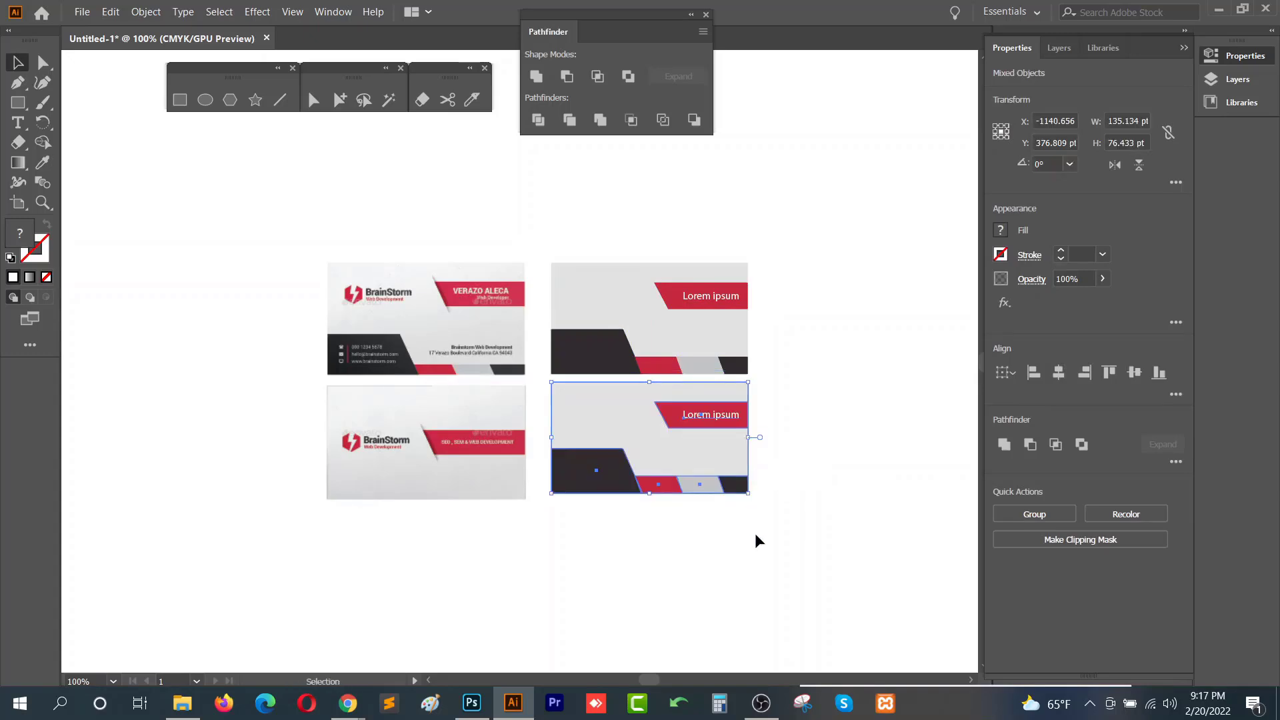
left_click(755, 533)
left_click(703, 486)
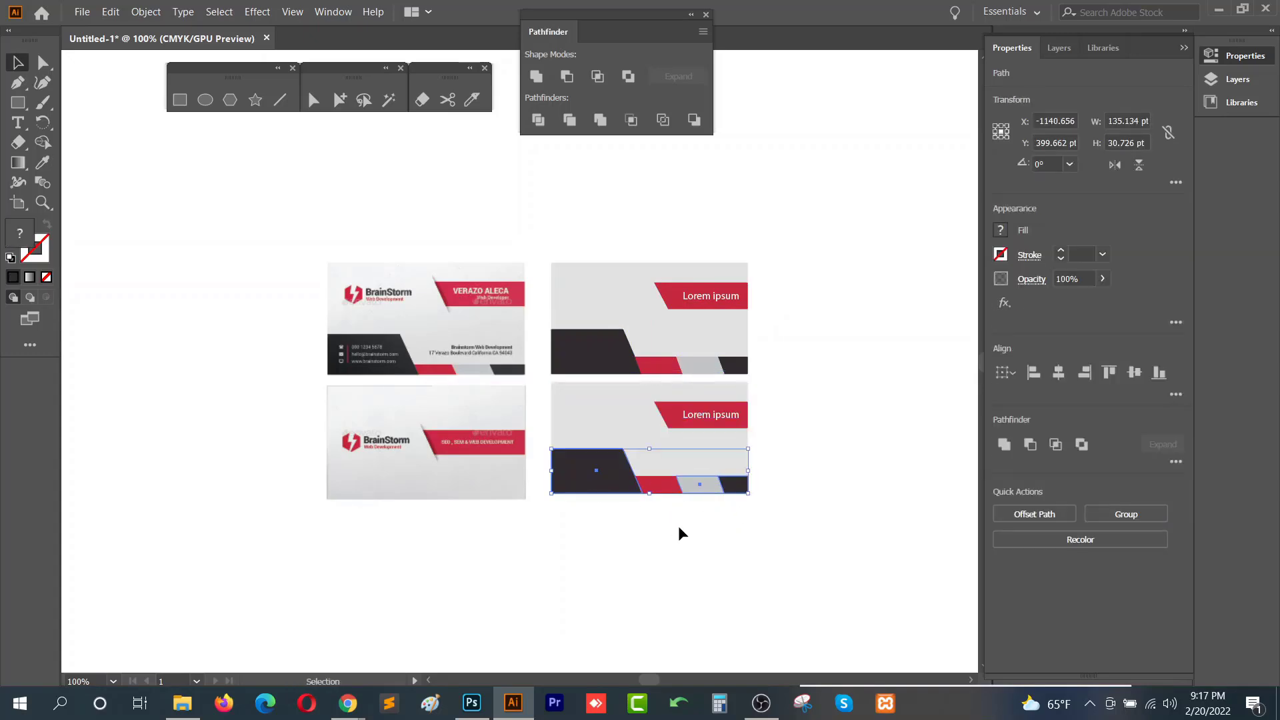
key("Delete")
key("Delete")
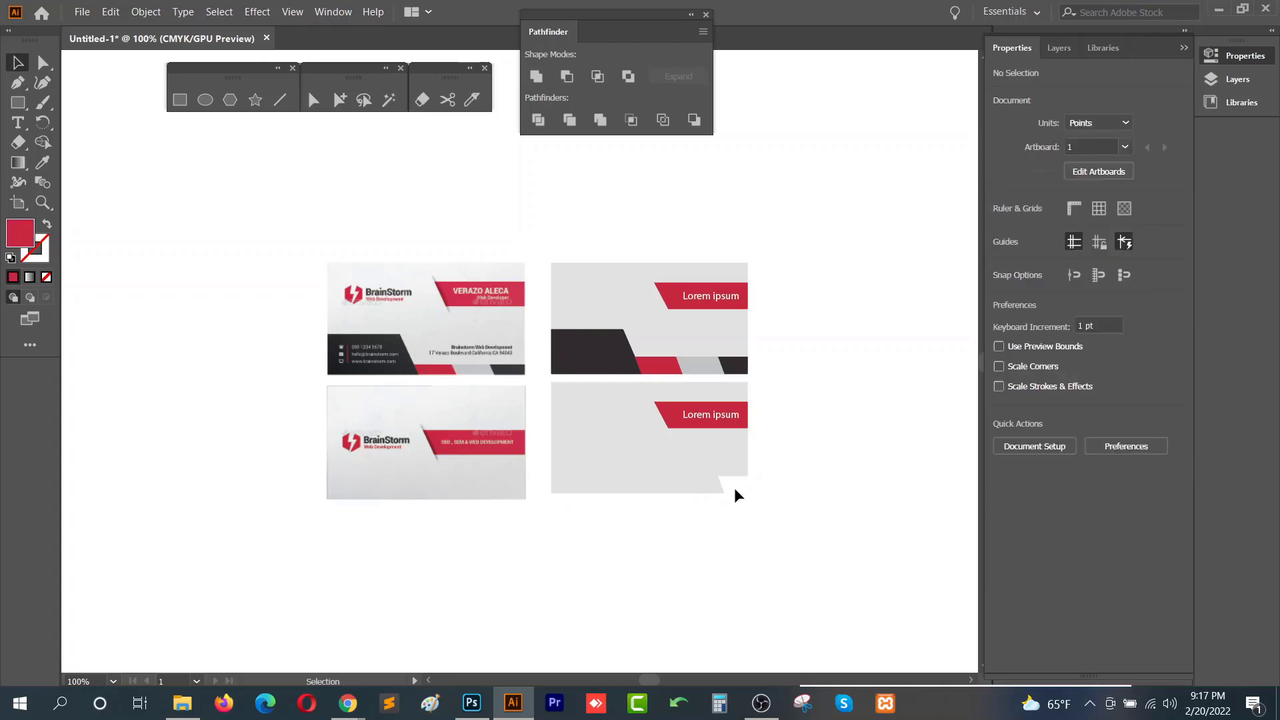
key("ctrl+z")
key("ctrl+z")
key("ctrl+z")
key("ctrl+z")
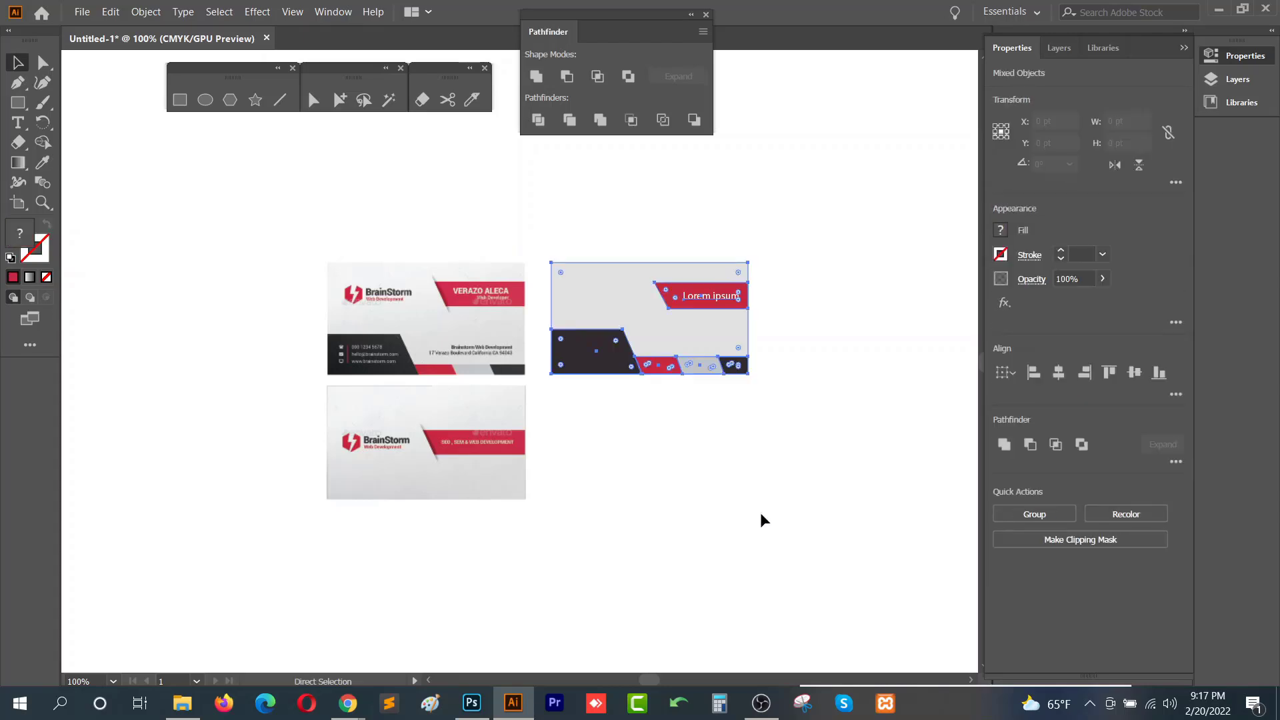
- Delete the bottom red, grey and dark strips from the duplicated card
left_click(738, 500)
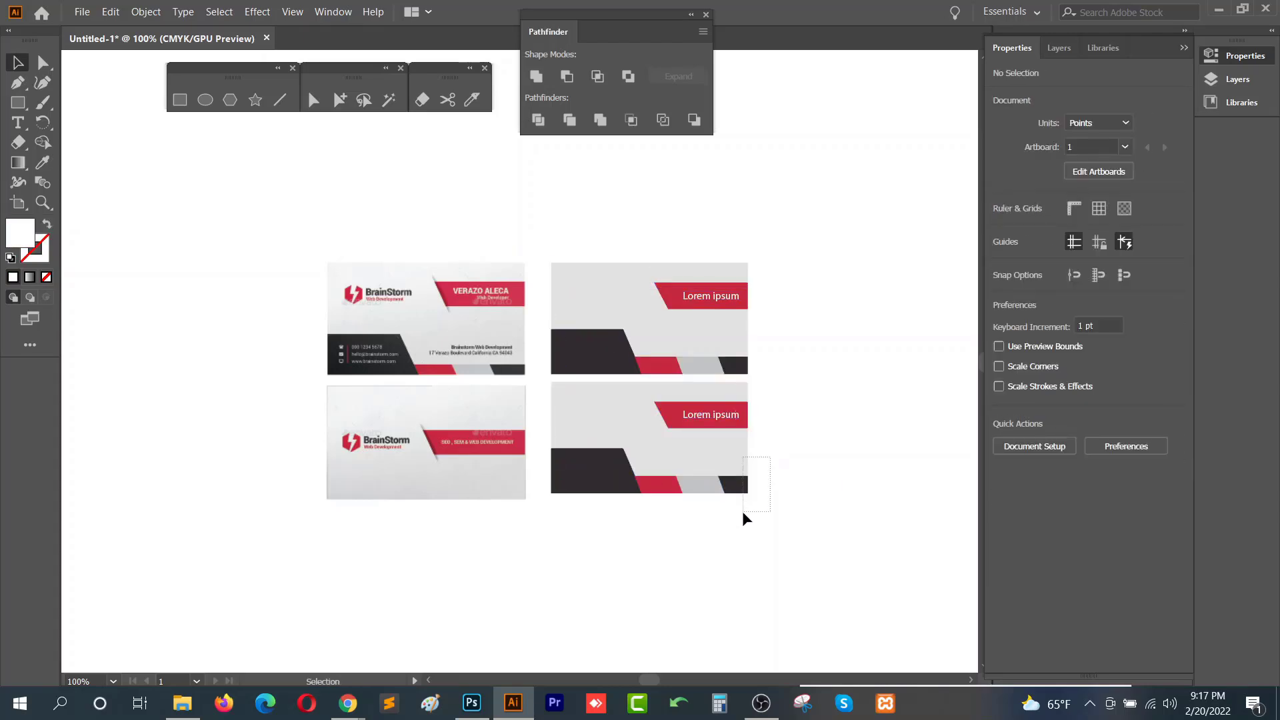
left_click_drag(743, 511, 740, 511)
left_click(694, 486)
left_click(657, 485, "shift")
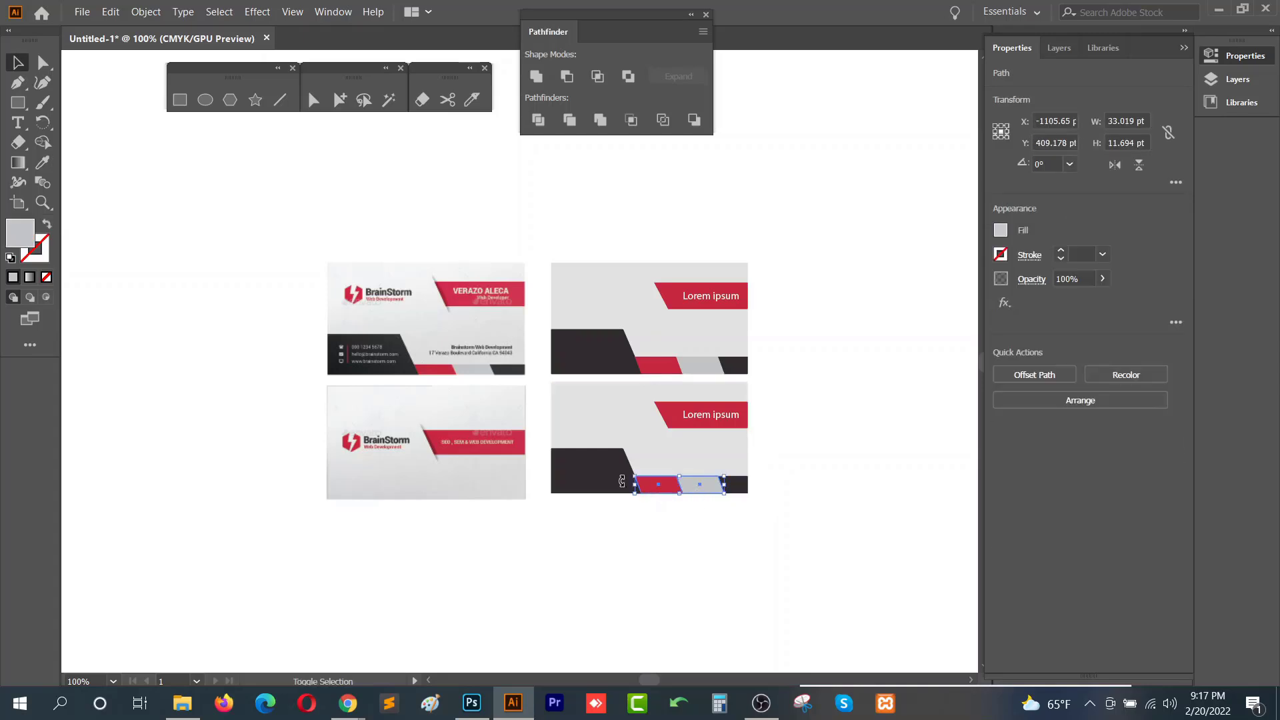
left_click(614, 477, "shift")
key("Delete")
- Recolour the duplicated card's background with the light grey sampled from the second sample card
left_click_drag(791, 455, 738, 503)
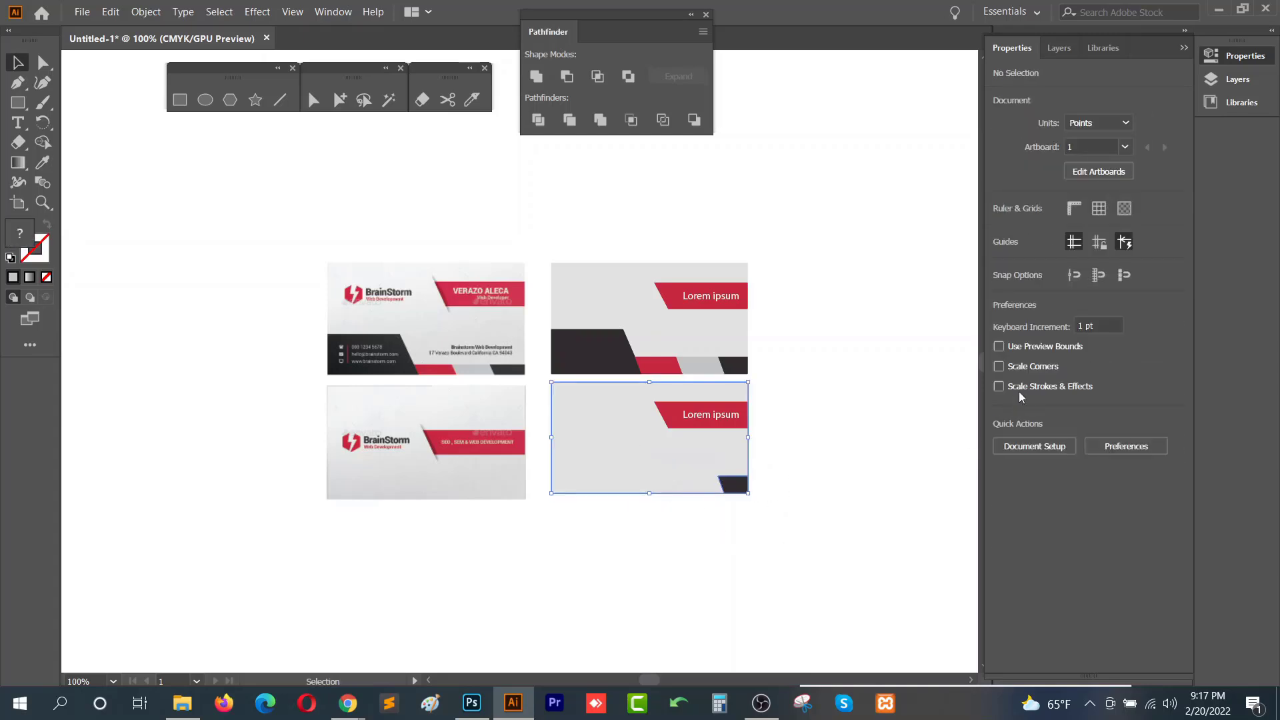
left_click(1004, 445)
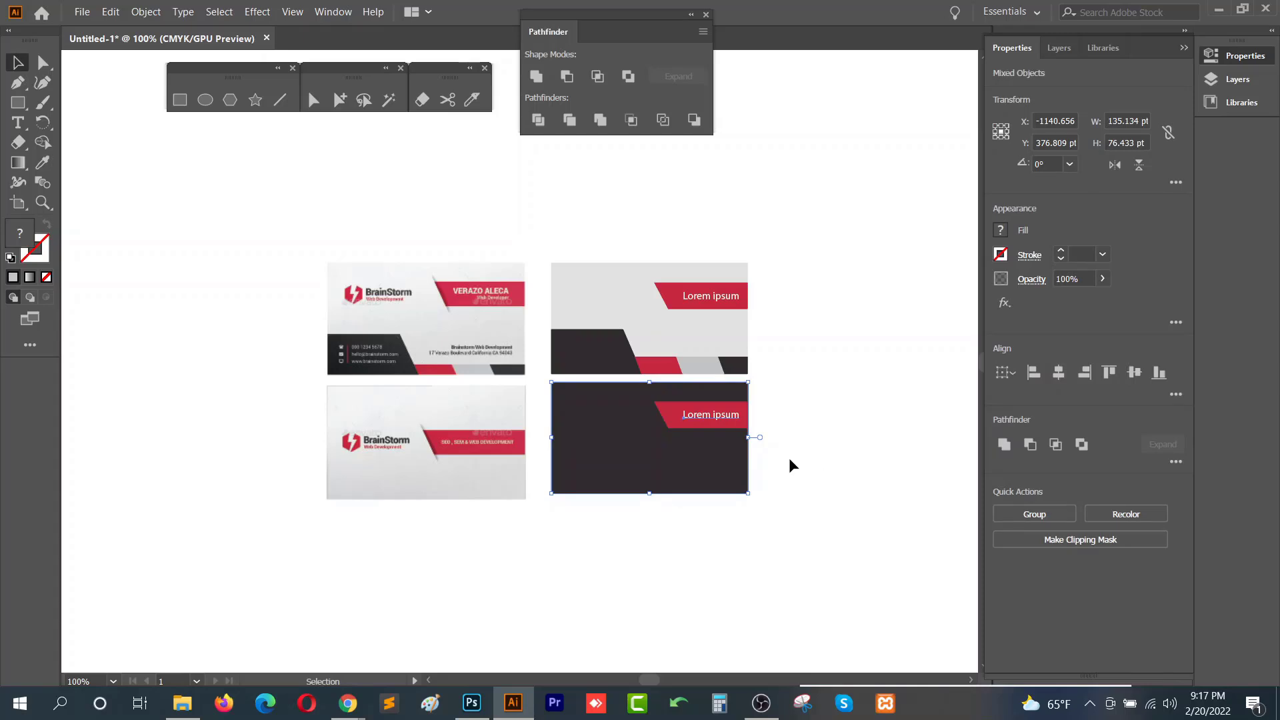
left_click(790, 458)
left_click(710, 468)
key("i")
left_click(497, 485)
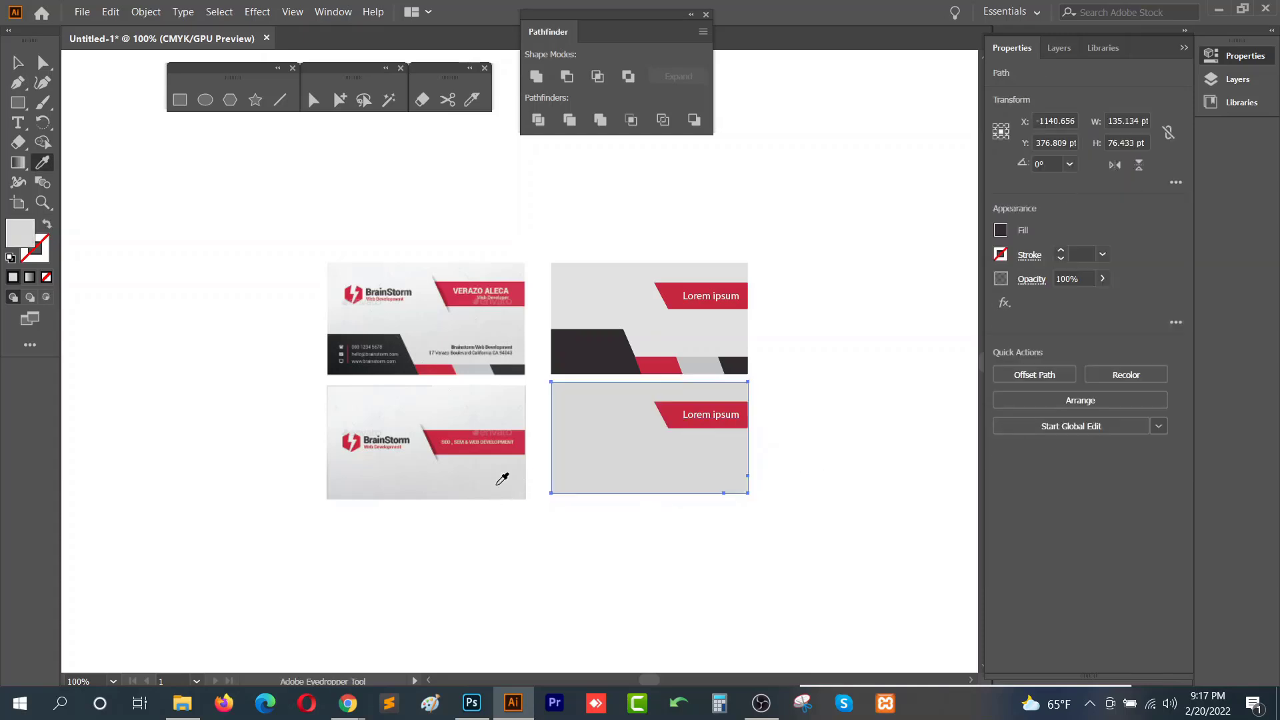
key("v")
left_click(538, 479)
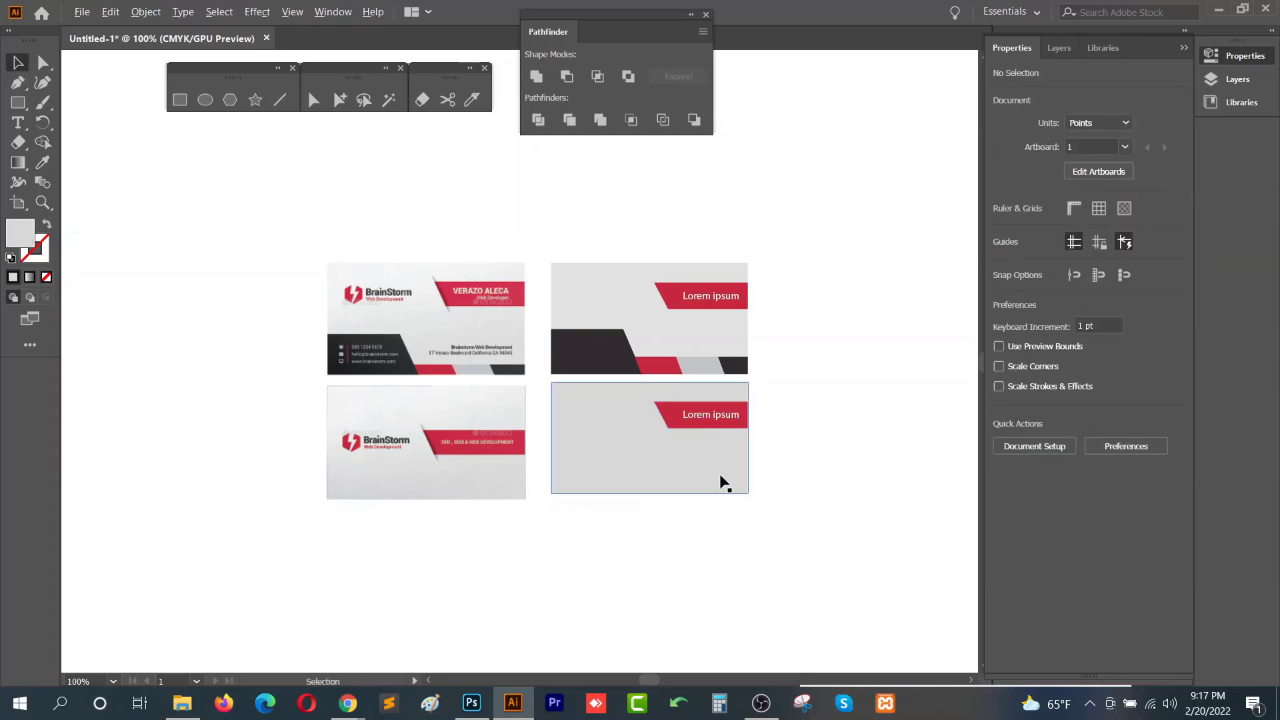
key("alt")
mouse_move(728, 430)
left_mouse_down()
mouse_move(738, 418)
mouse_move(737, 449)
left_mouse_up()
left_click(847, 435)
left_click_drag(869, 423, 692, 398)
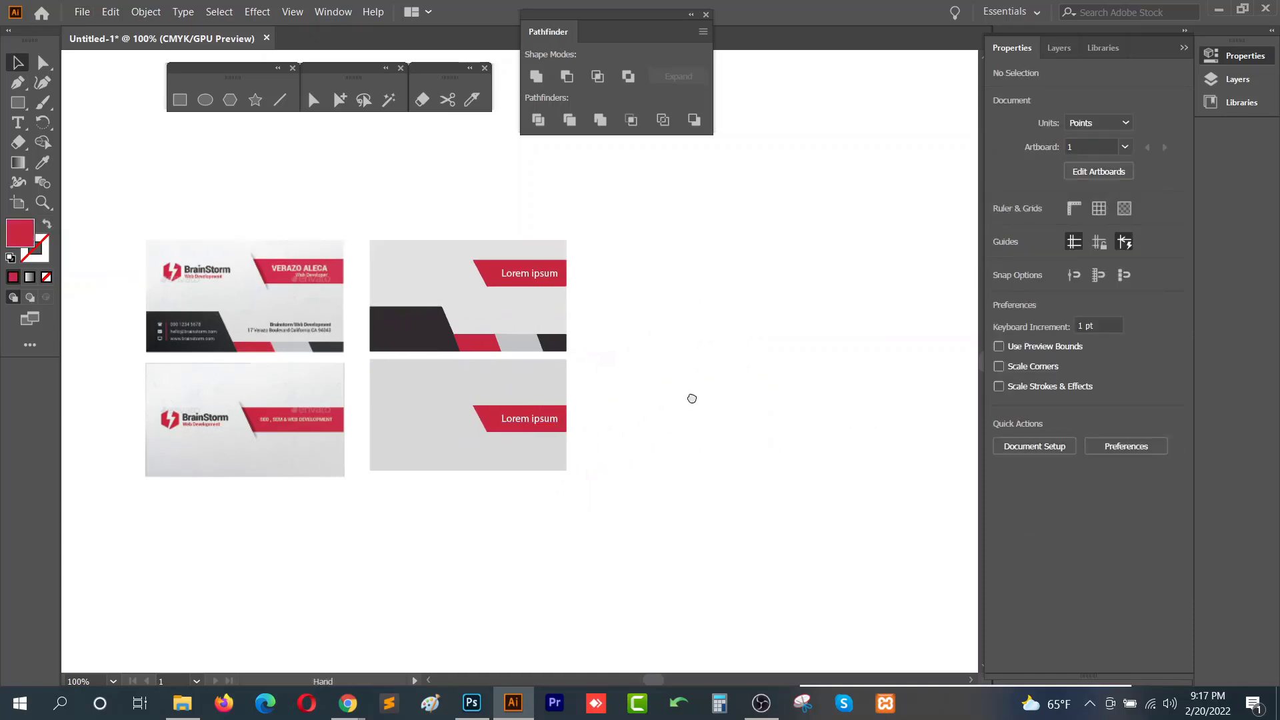
left_click_drag(581, 578, 660, 283)
- Place the digital-marketing-business-marketing flyer image from the Class 14 folder into the document and embed it
left_click(182, 704)
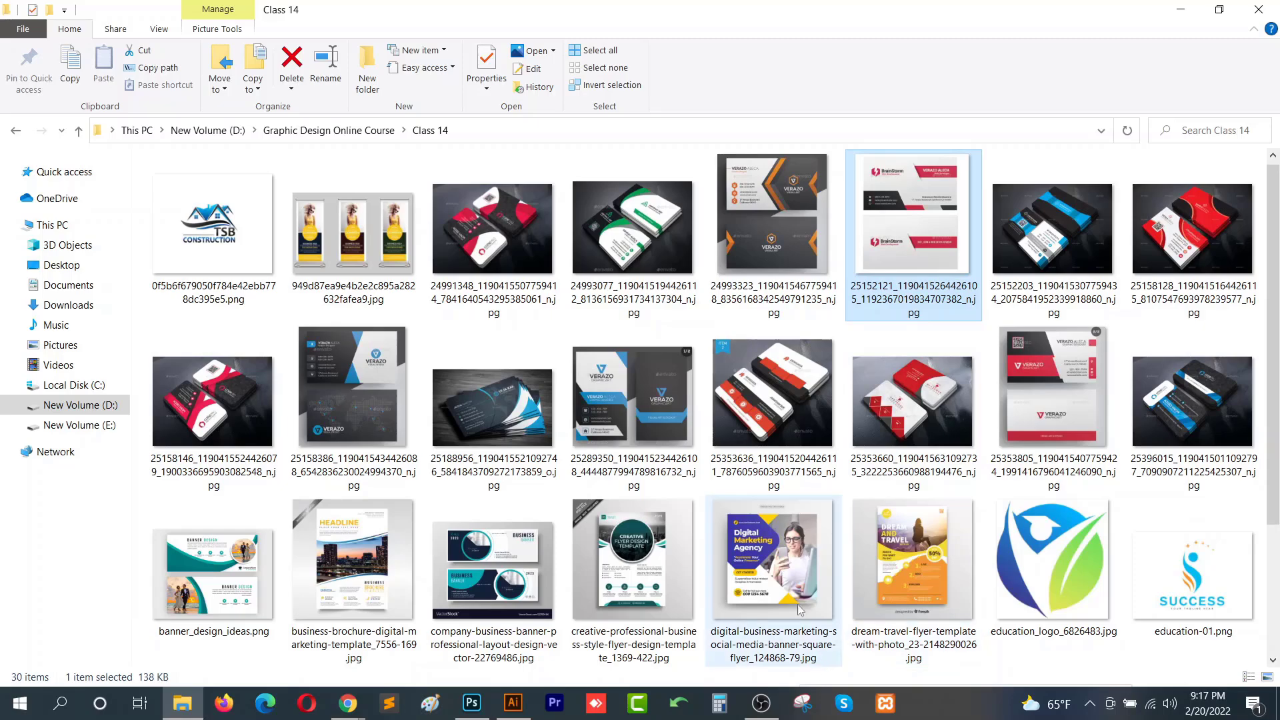
left_click(793, 570)
left_click_drag(793, 571, 347, 395)
scroll(475, 425, "down", 2)
left_click_drag(487, 429, 620, 313)
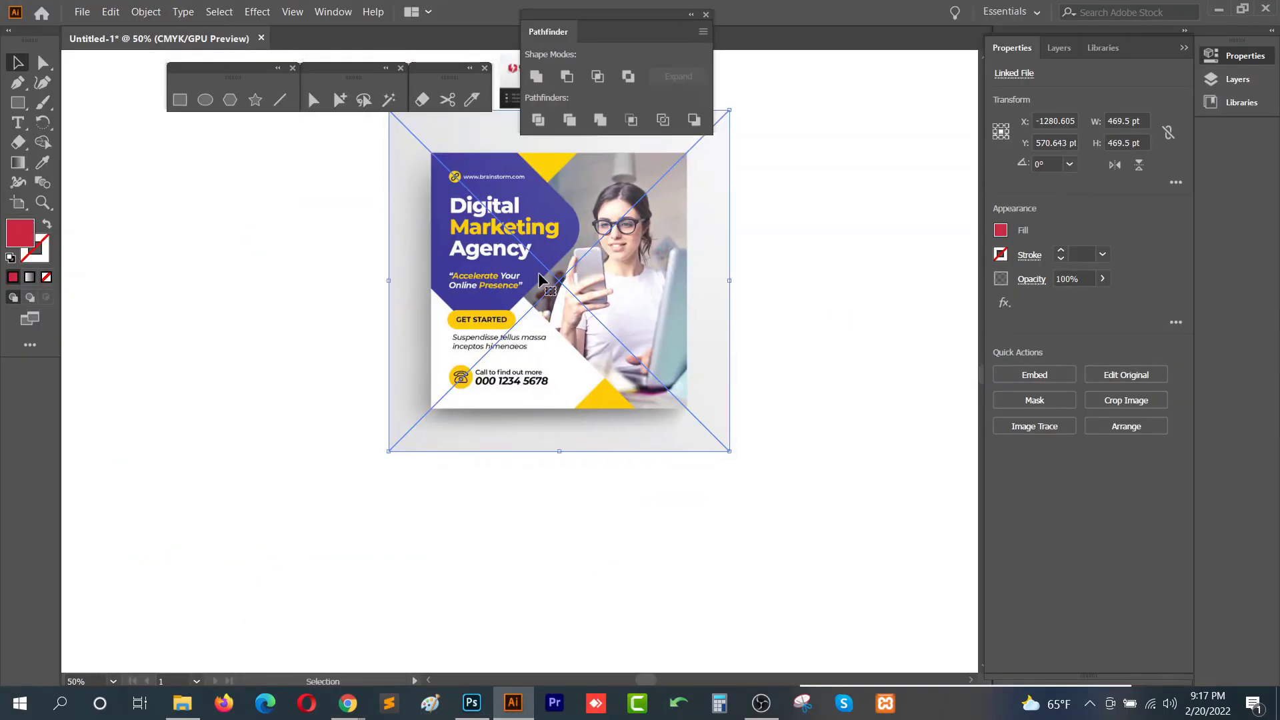
left_click_drag(584, 168, 457, 309)
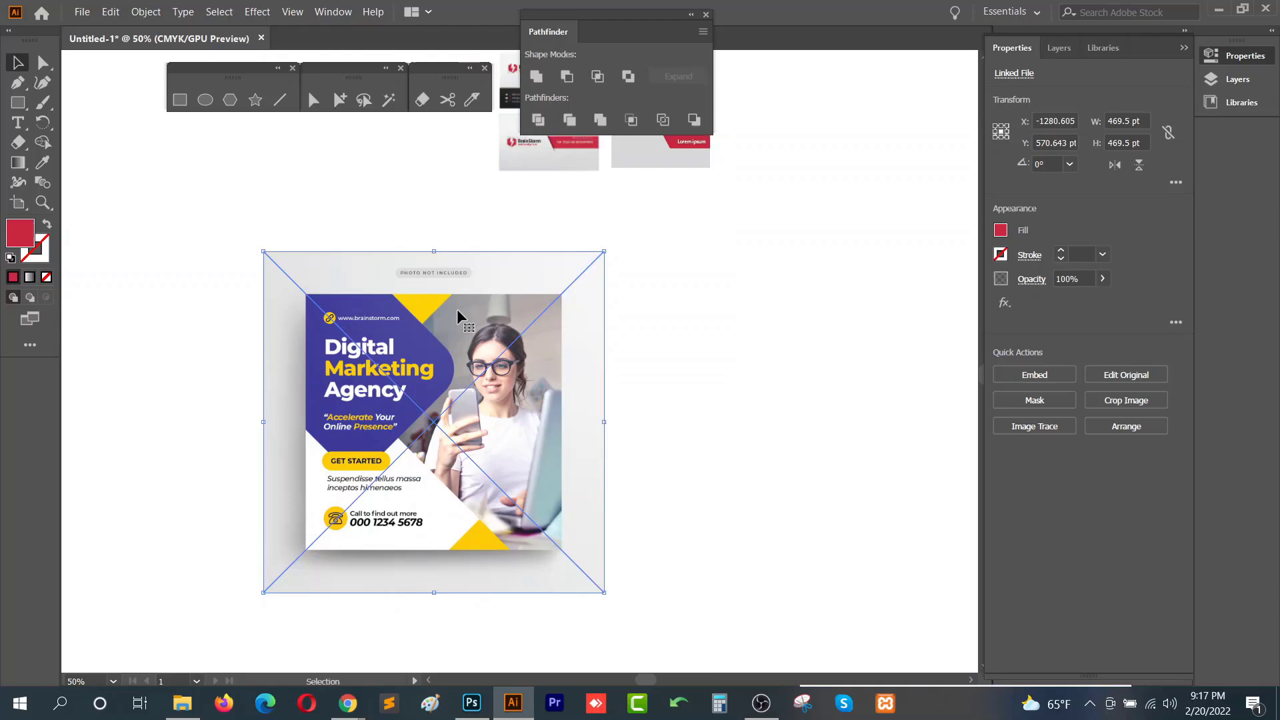
left_click(1044, 377)
left_click(630, 421)
mouse_move(348, 703)
left_click(252, 600)
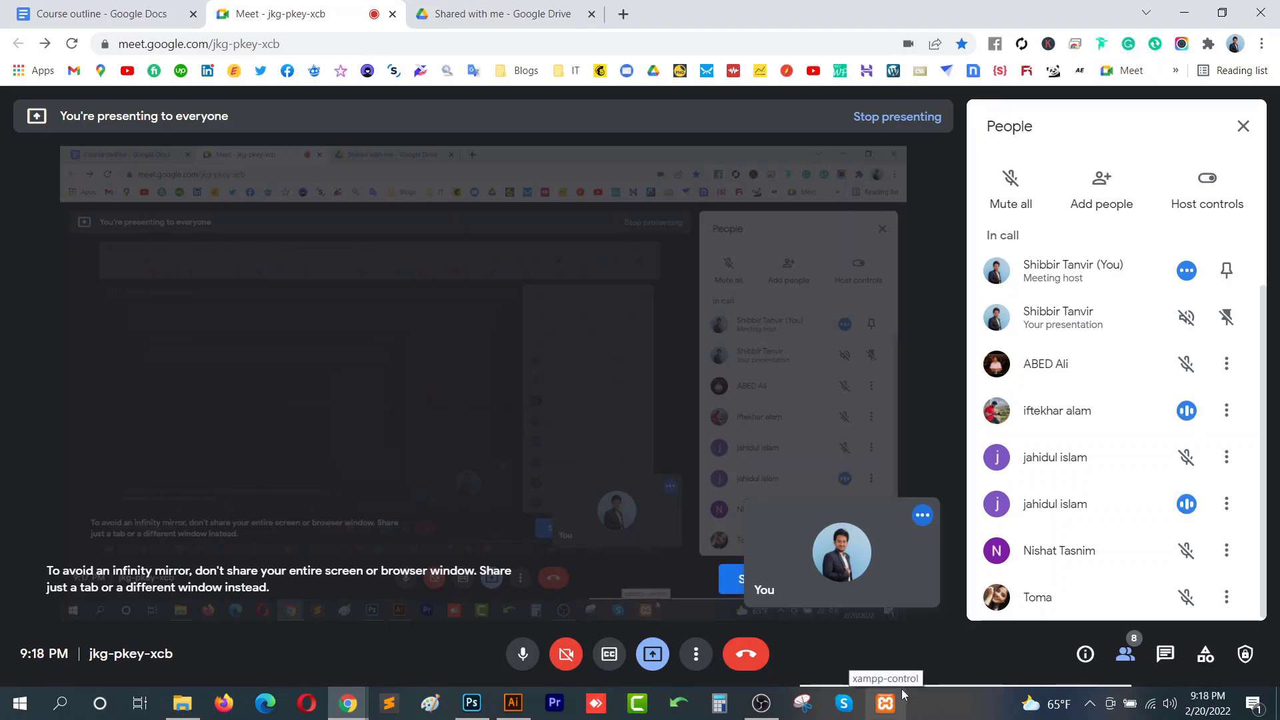
left_click(524, 710)
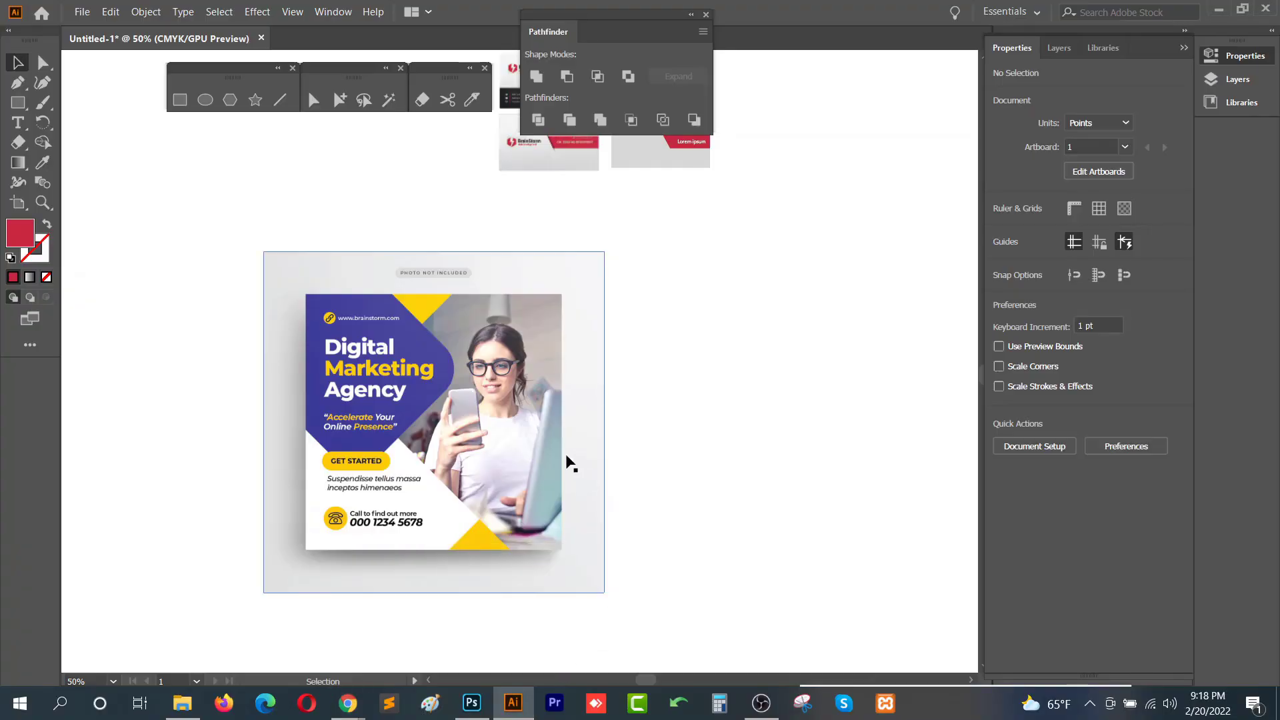
- Reposition the embedded flyer image and lock it
left_click_drag(511, 464, 469, 448)
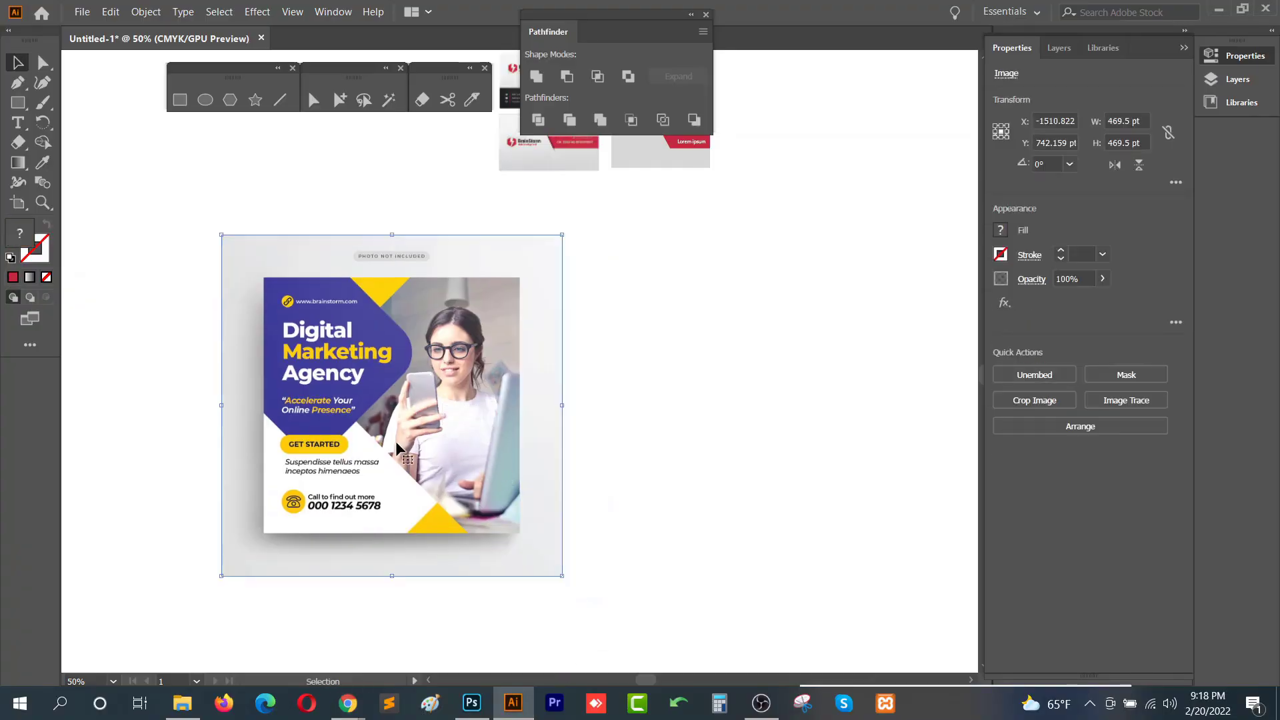
key("ctrl+2")
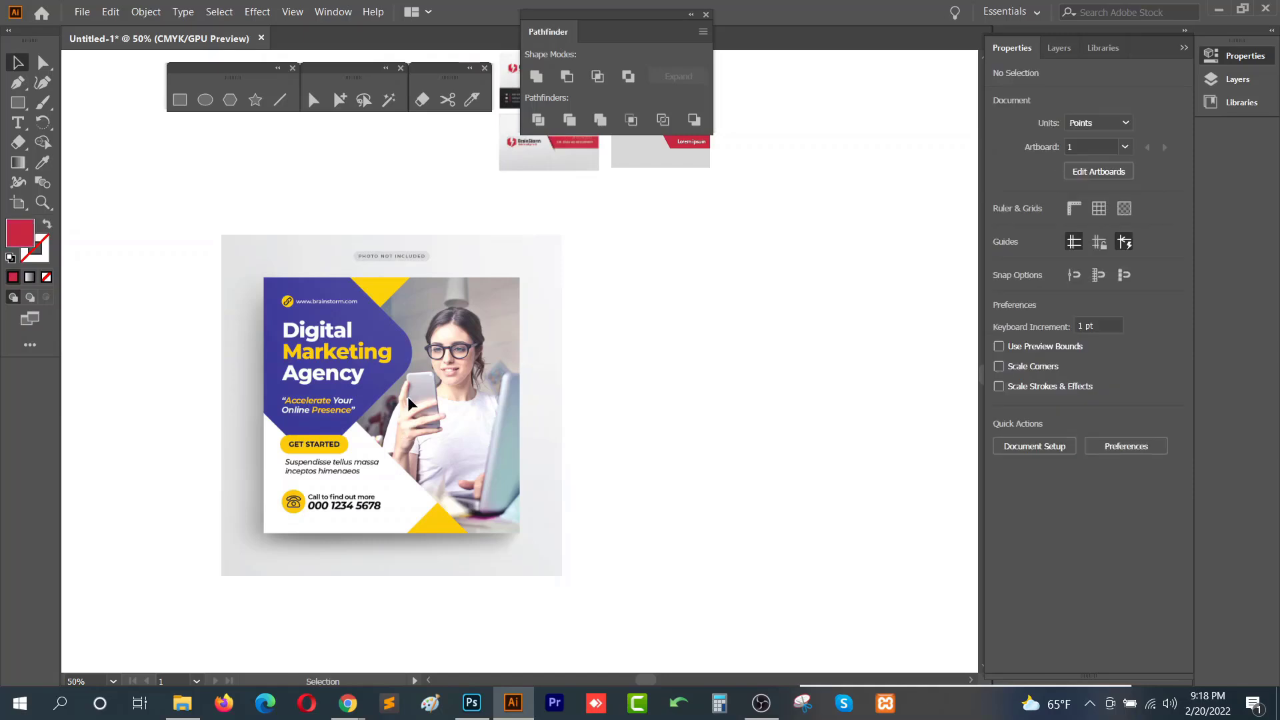
scroll(406, 399, "up", 1)
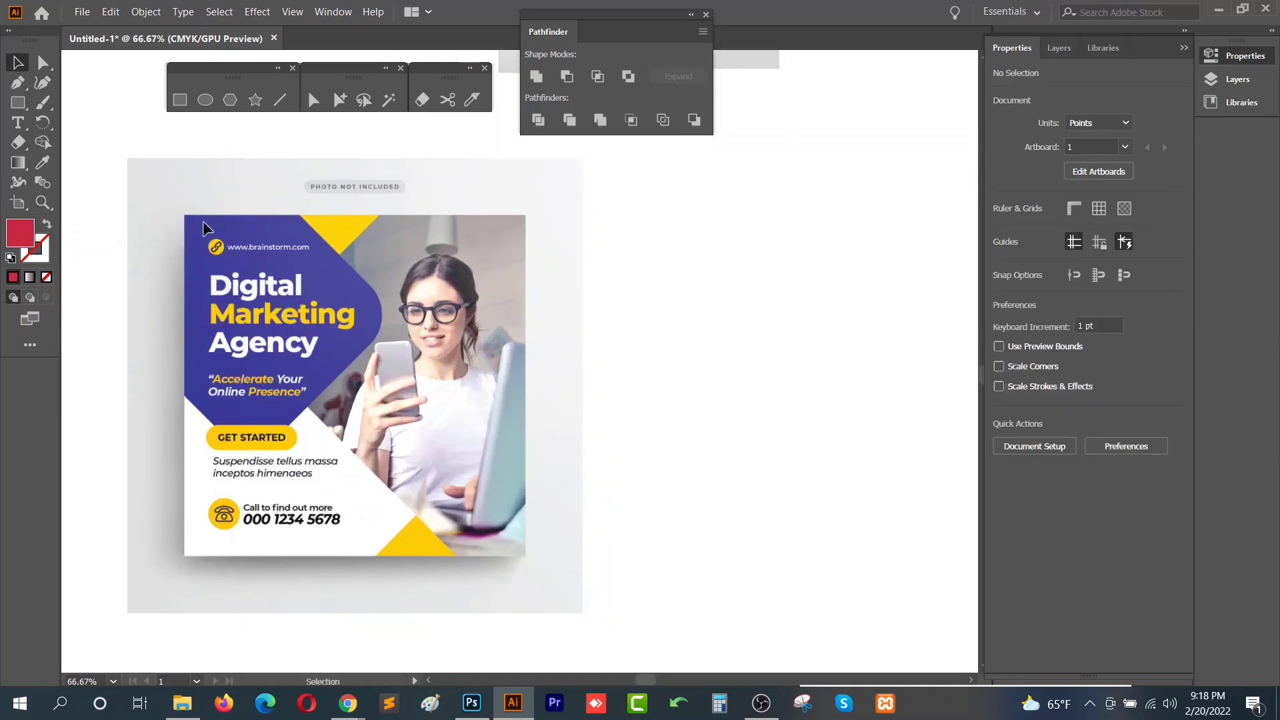
- Draw a rectangle about 351 × 351 pt over the flyer's square and move it beside the flyer
left_click(18, 102)
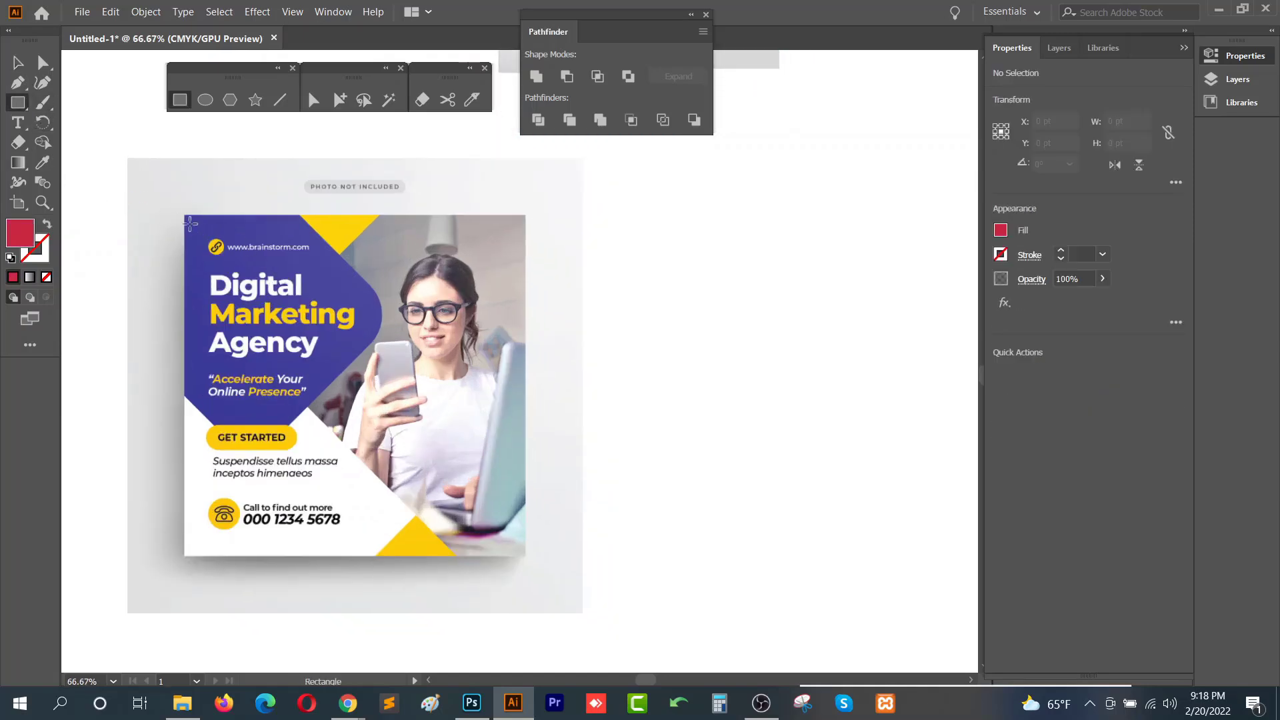
left_click_drag(184, 216, 525, 556)
key("v")
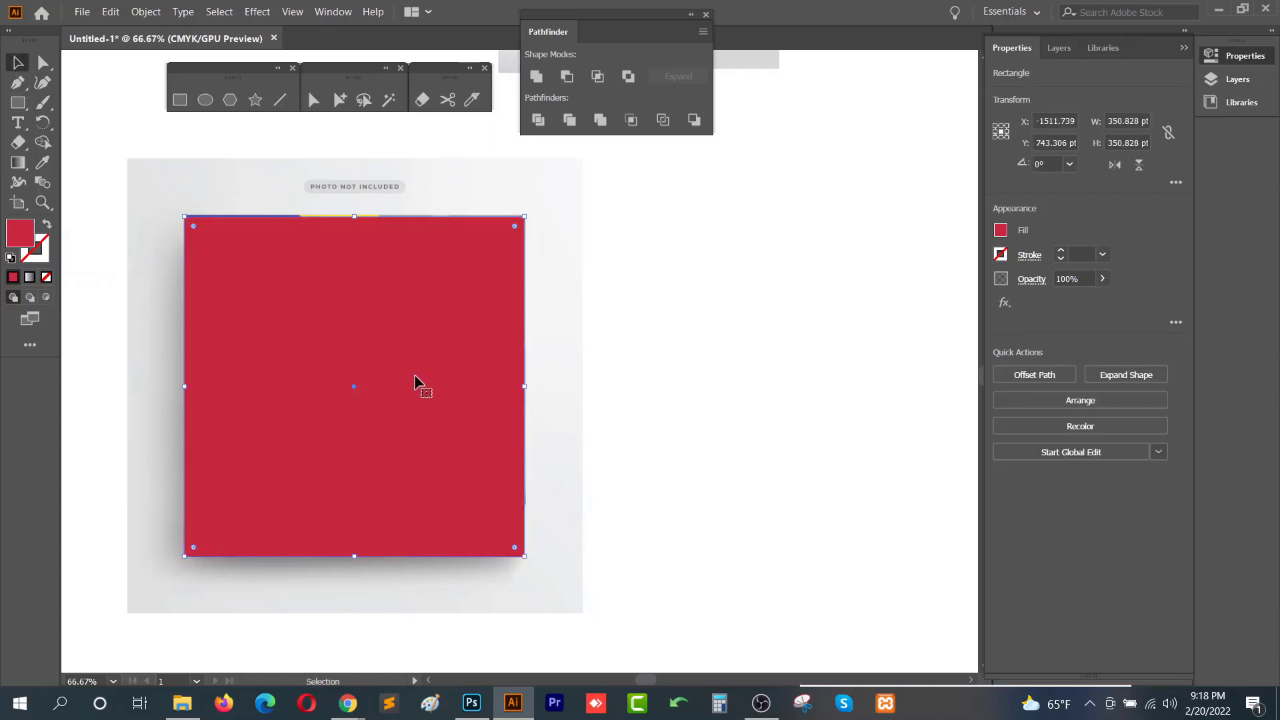
left_click_drag(414, 374, 834, 356)
scroll(655, 351, "right", 2)
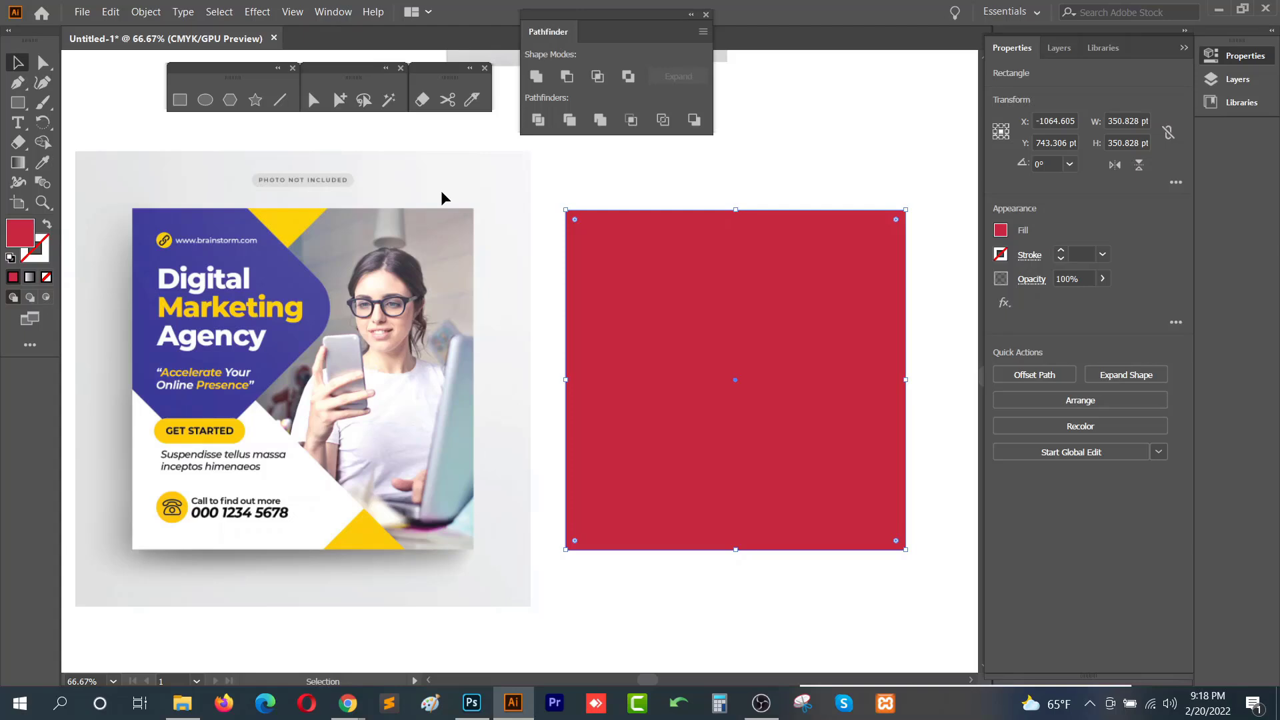
- Create a larger rectangle about 387 × 411 pt behind the red square and fill it with grey sampled from the flyer
left_click(793, 186)
left_click(780, 258)
key("i")
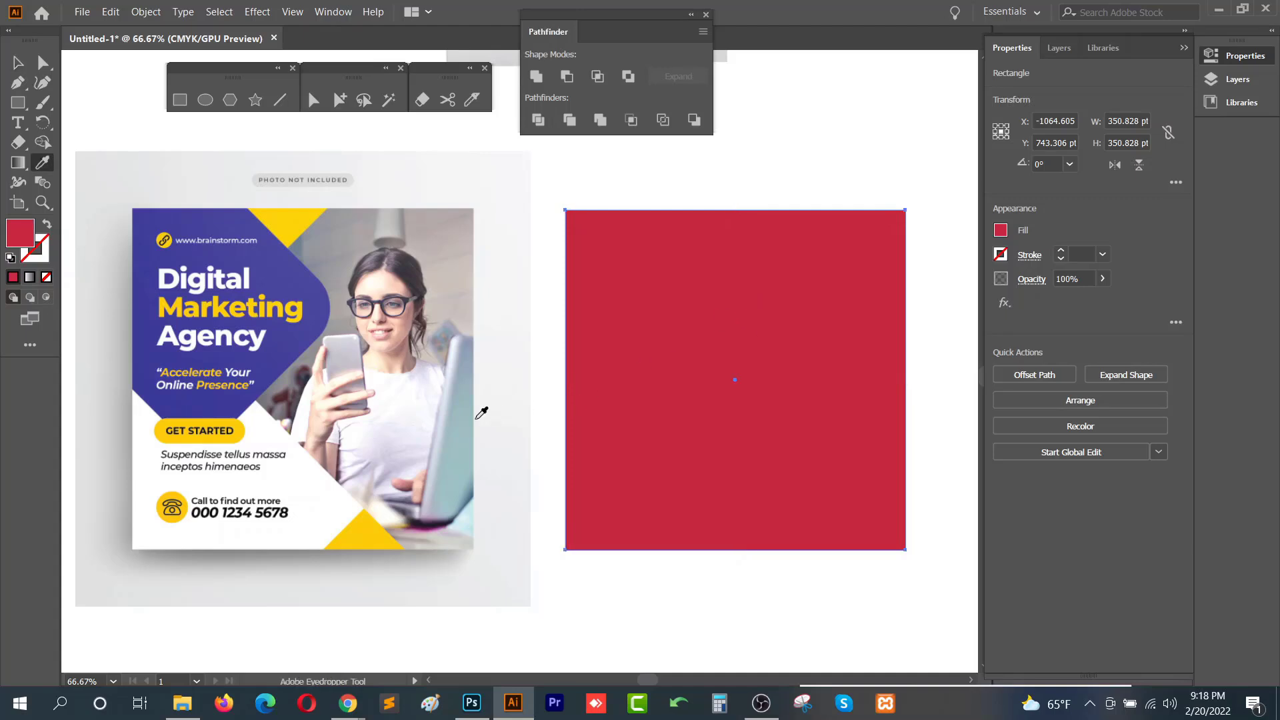
key("v")
key("space")
left_click_drag(711, 200, 612, 198)
key("a")
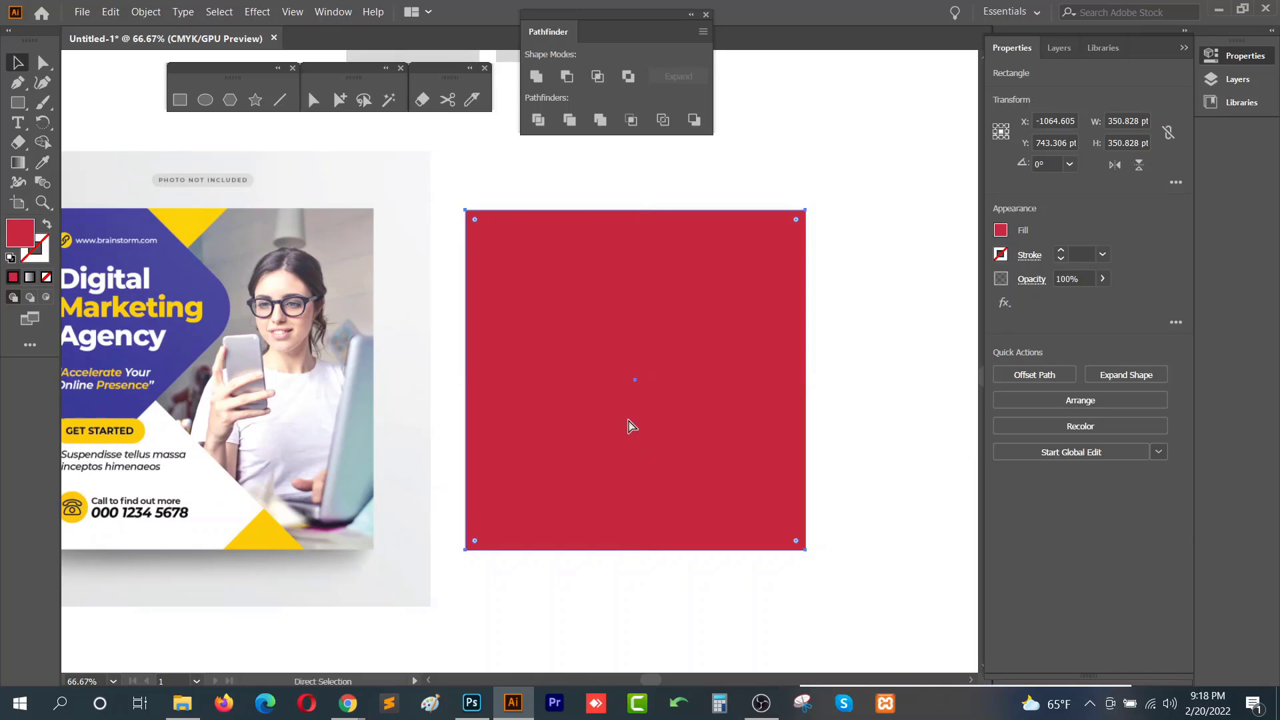
key("v")
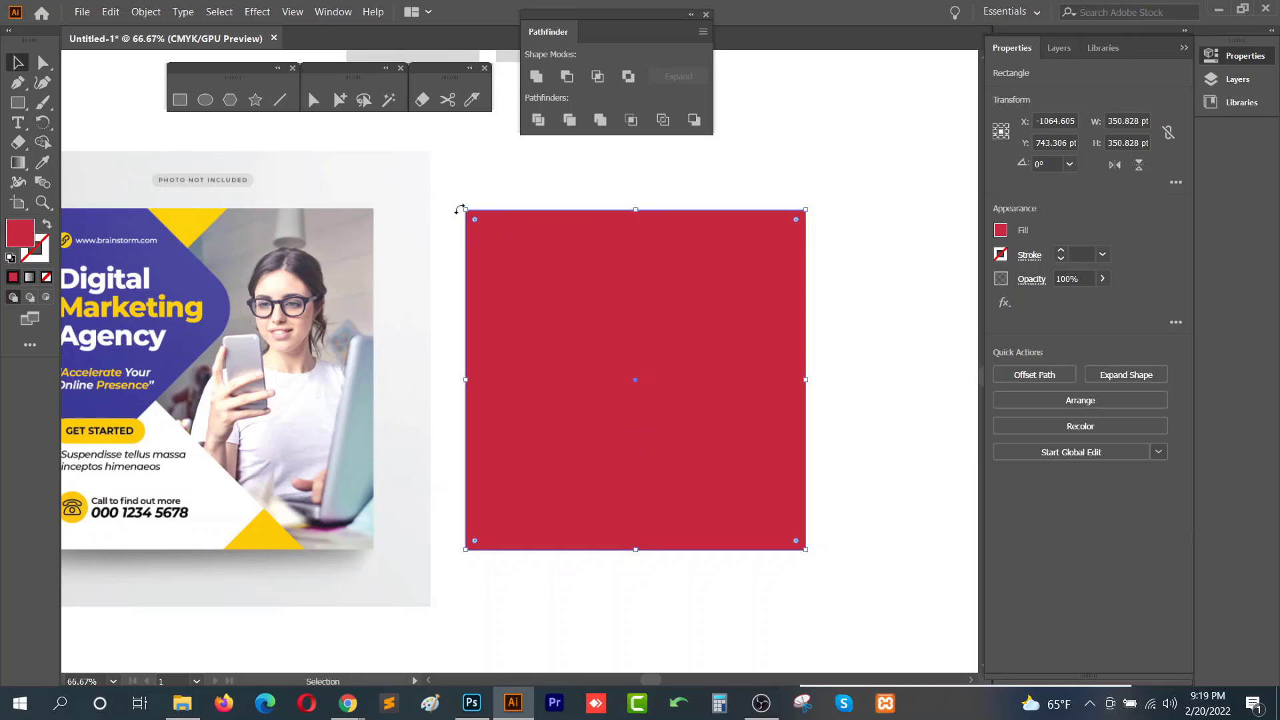
left_click_drag(465, 208, 430, 151)
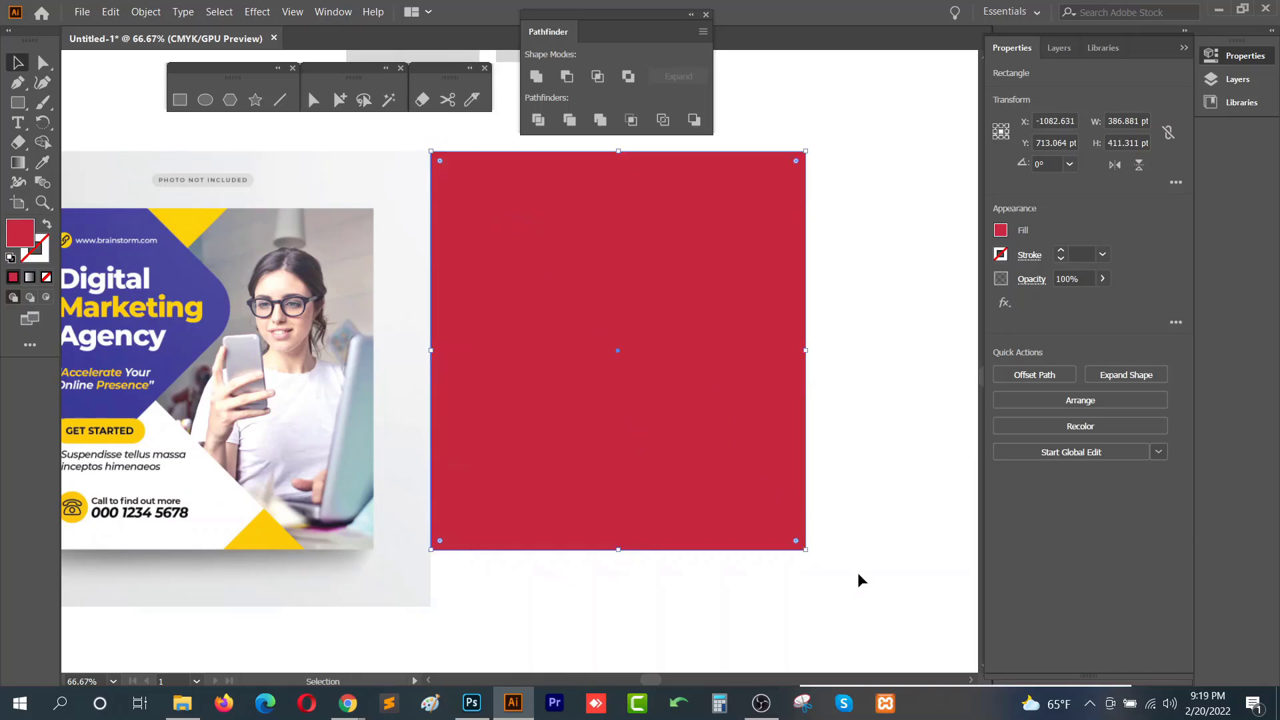
key("i")
left_click(416, 539)
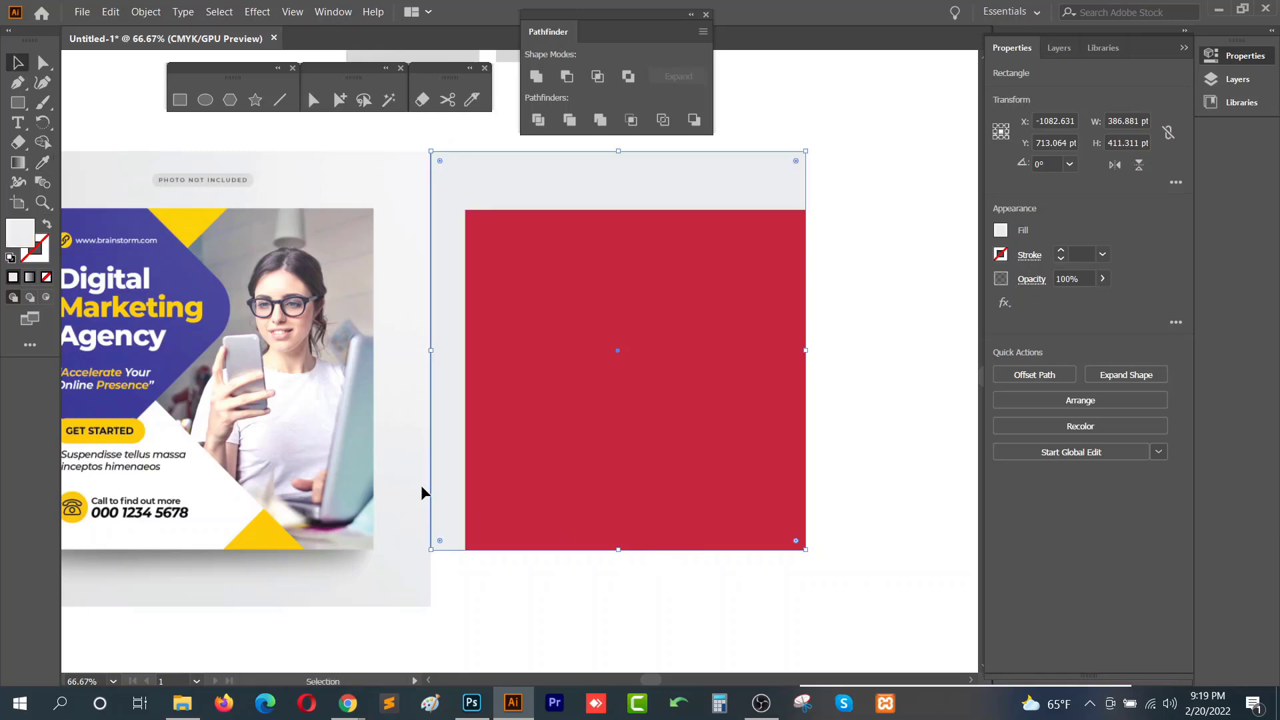
key("v")
left_click(806, 551)
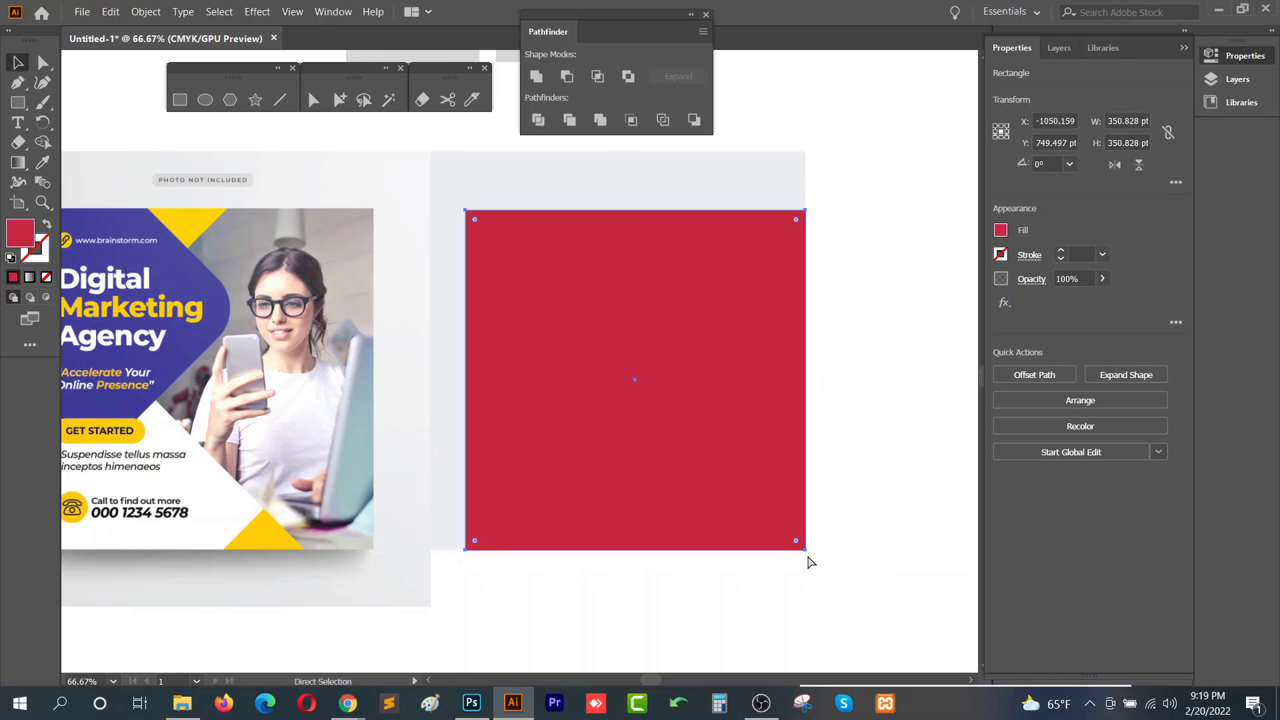
left_click(673, 188)
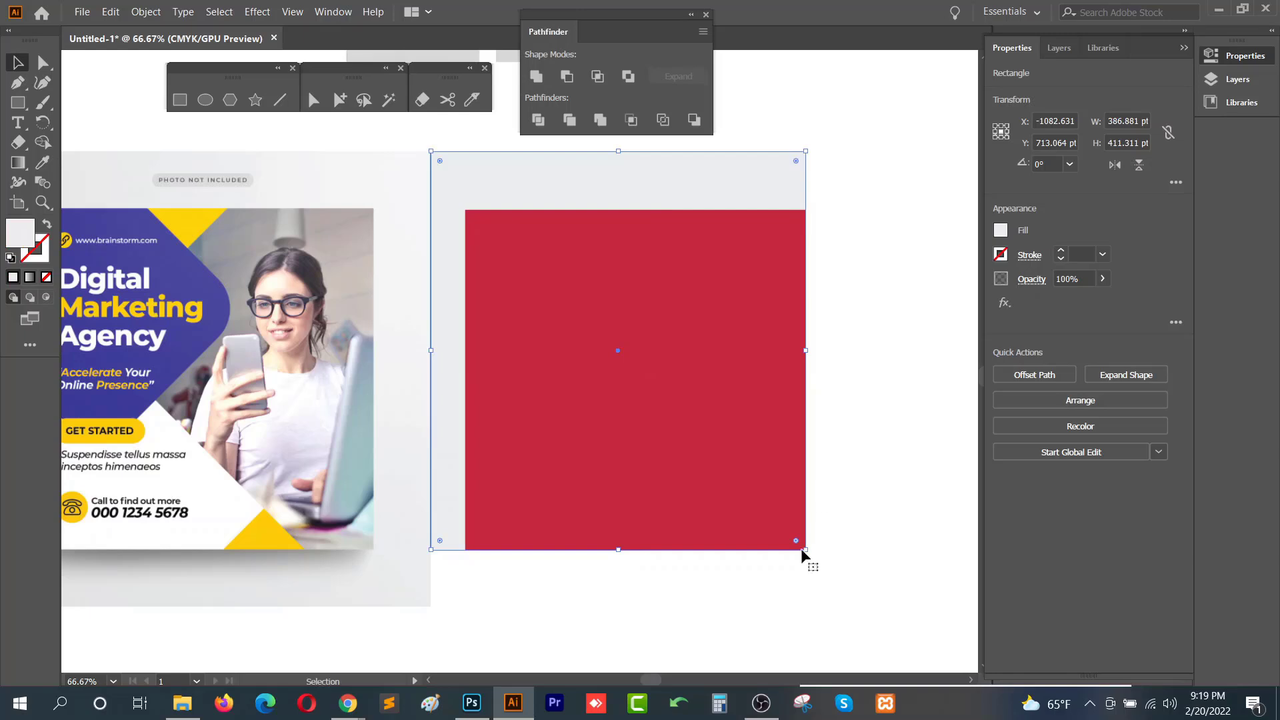
- Enlarge the grey background rectangle to about 452 × 470 pt and recolor the inner square white with the Eyedropper from the flyer
left_click_drag(806, 552, 868, 607)
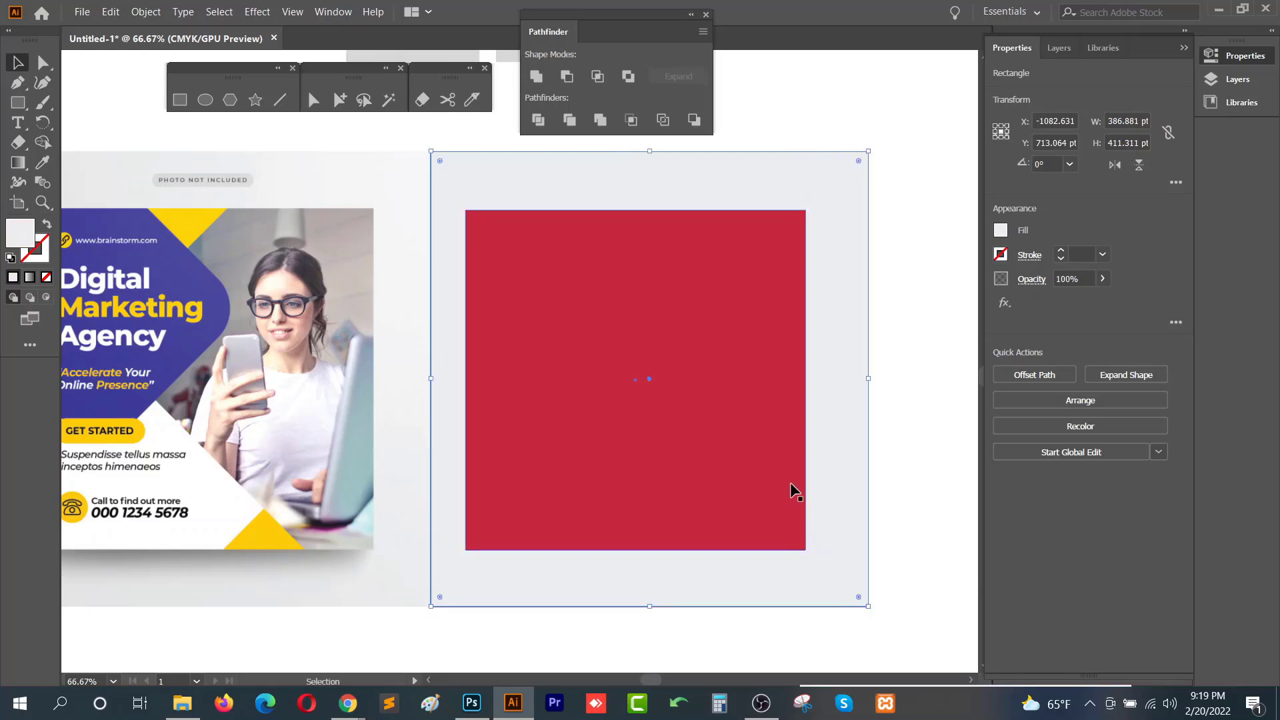
left_click(779, 487)
key("i")
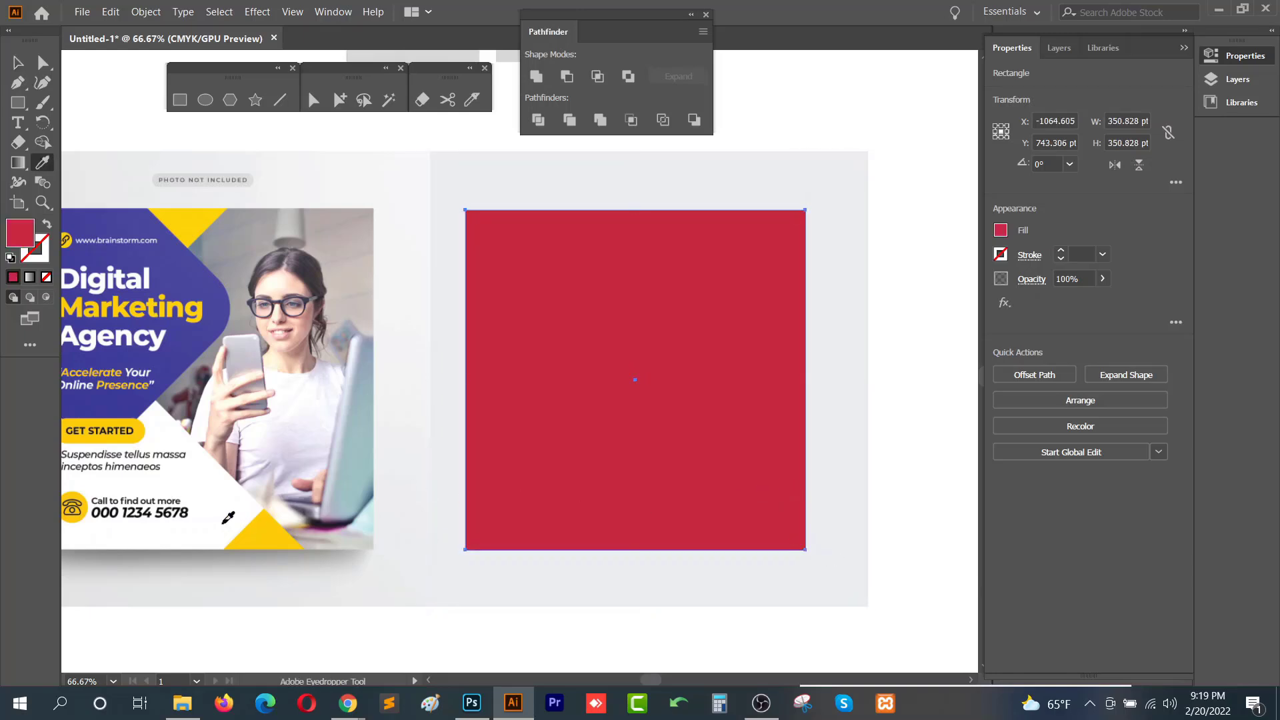
left_click(223, 524)
key("v")
- Change the background rectangle's fill to dark grey in the Color Picker and deselect
left_click_drag(717, 543, 818, 537)
left_click(716, 590)
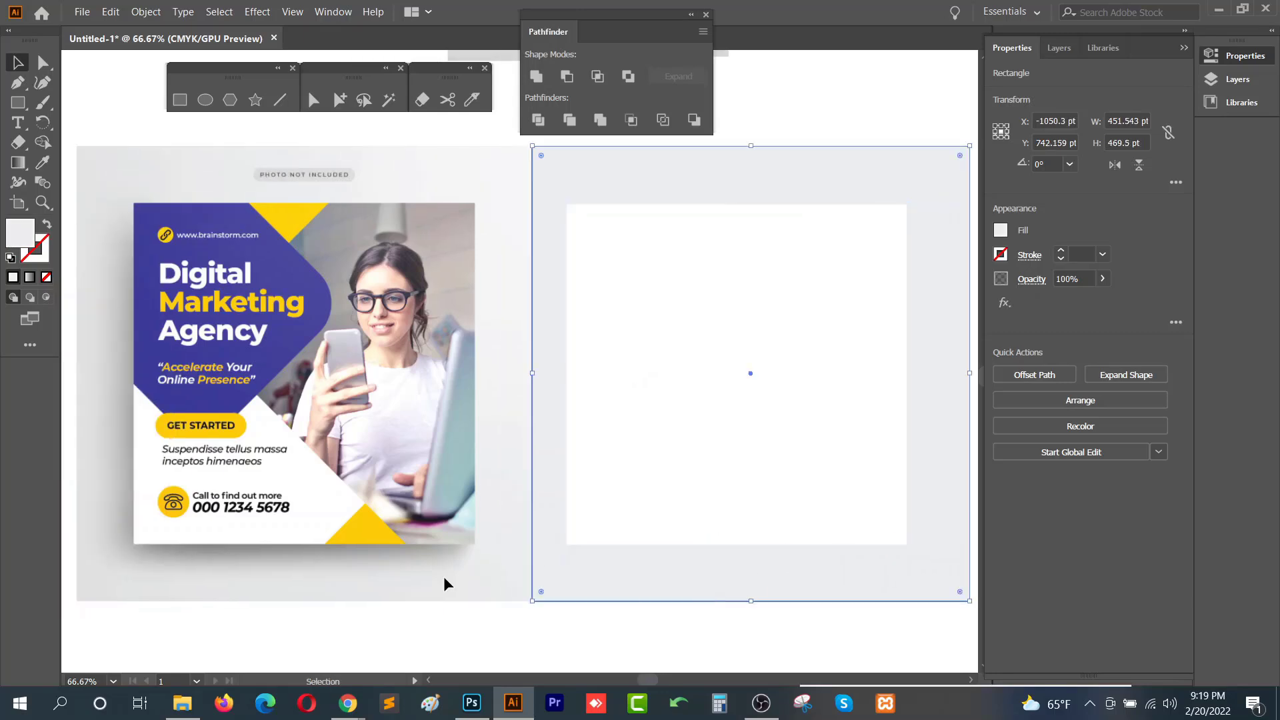
double_click(22, 240)
left_click_drag(558, 298, 541, 311)
left_click(968, 164)
left_click_drag(805, 338, 704, 366)
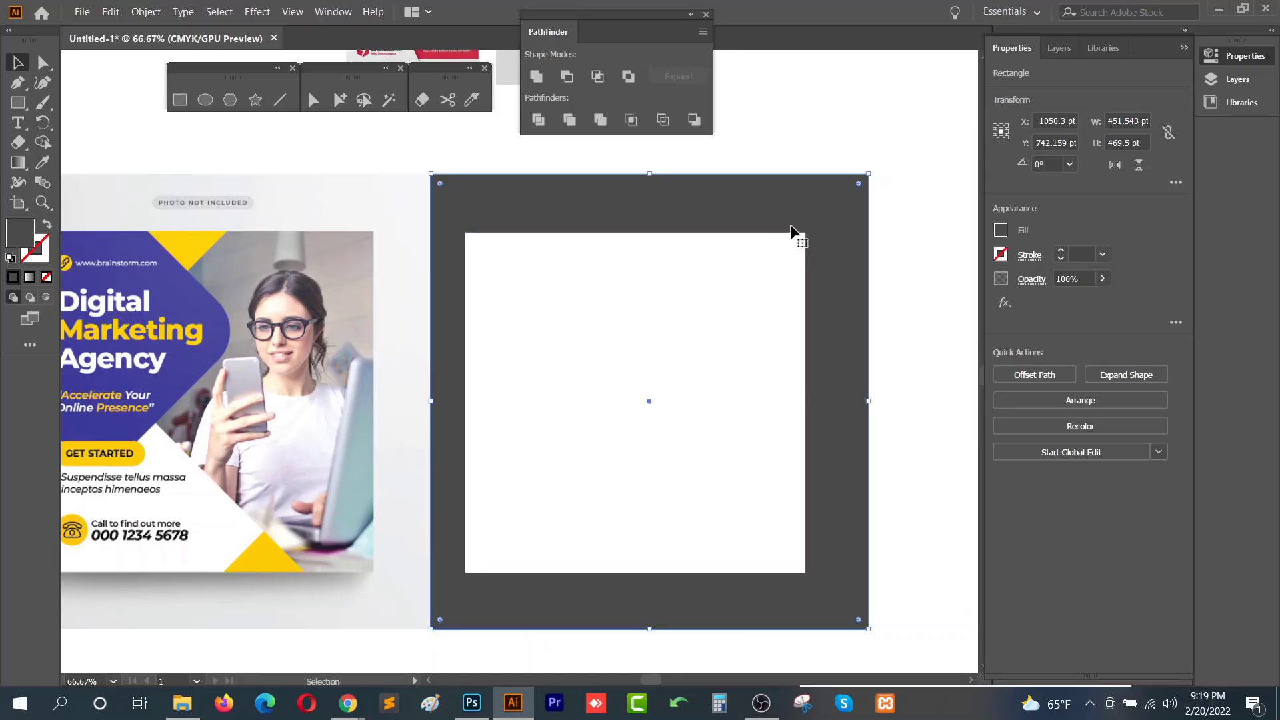
key("ctrl+shift+a")
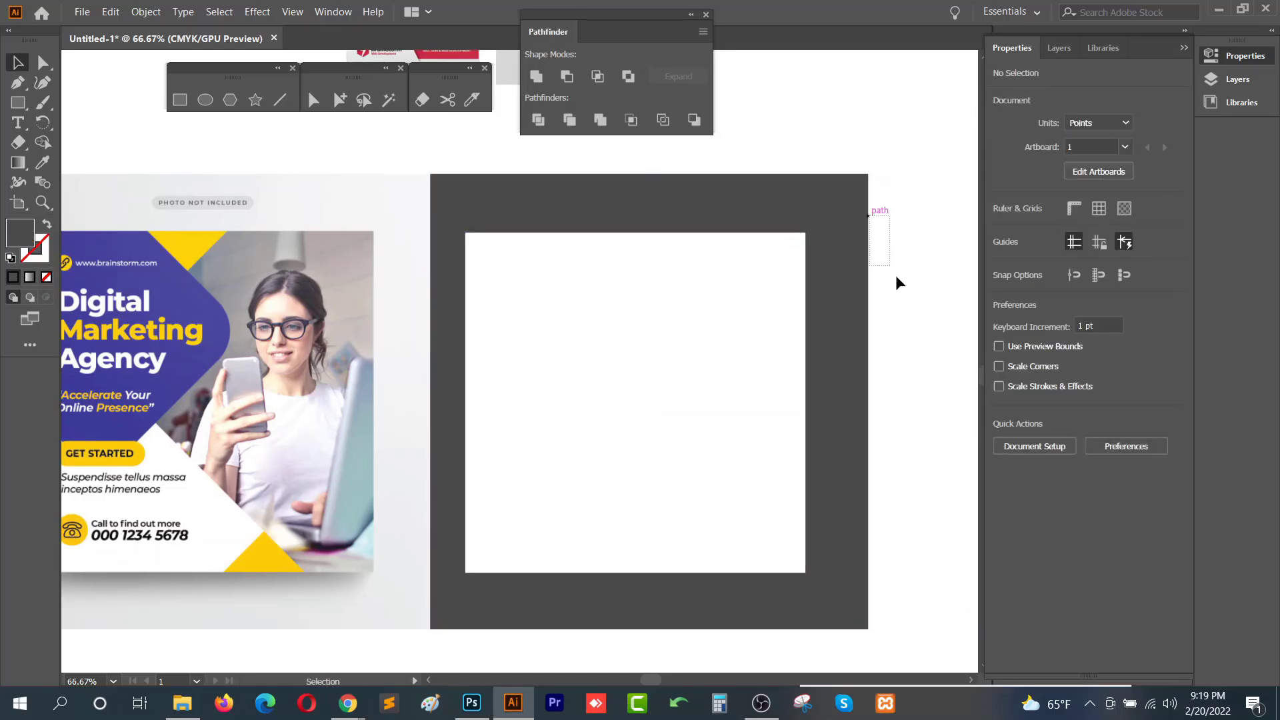
- Draw a rectangle about 302 × 218 pt over the card's upper-left area and round its corners
left_click_drag(895, 274, 896, 277)
left_click_drag(822, 338, 898, 323)
left_click_drag(767, 329, 781, 329)
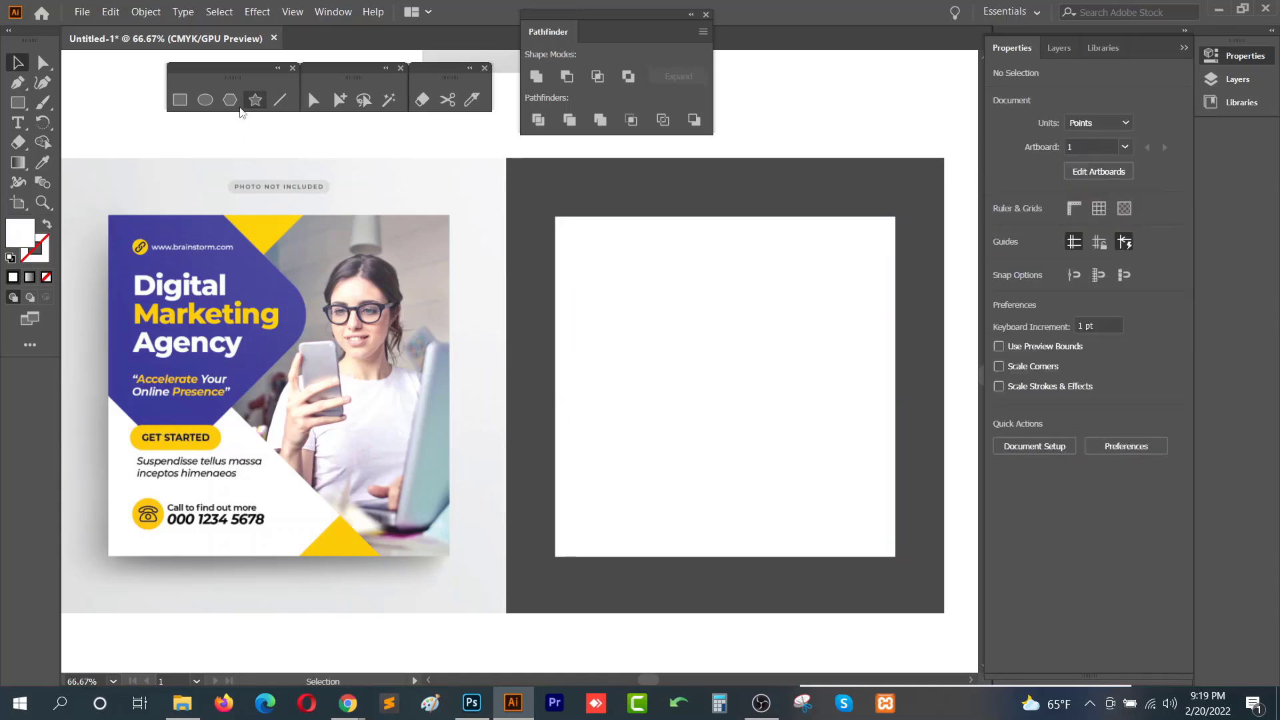
left_click(179, 100)
left_click_drag(523, 194, 815, 405)
key("a")
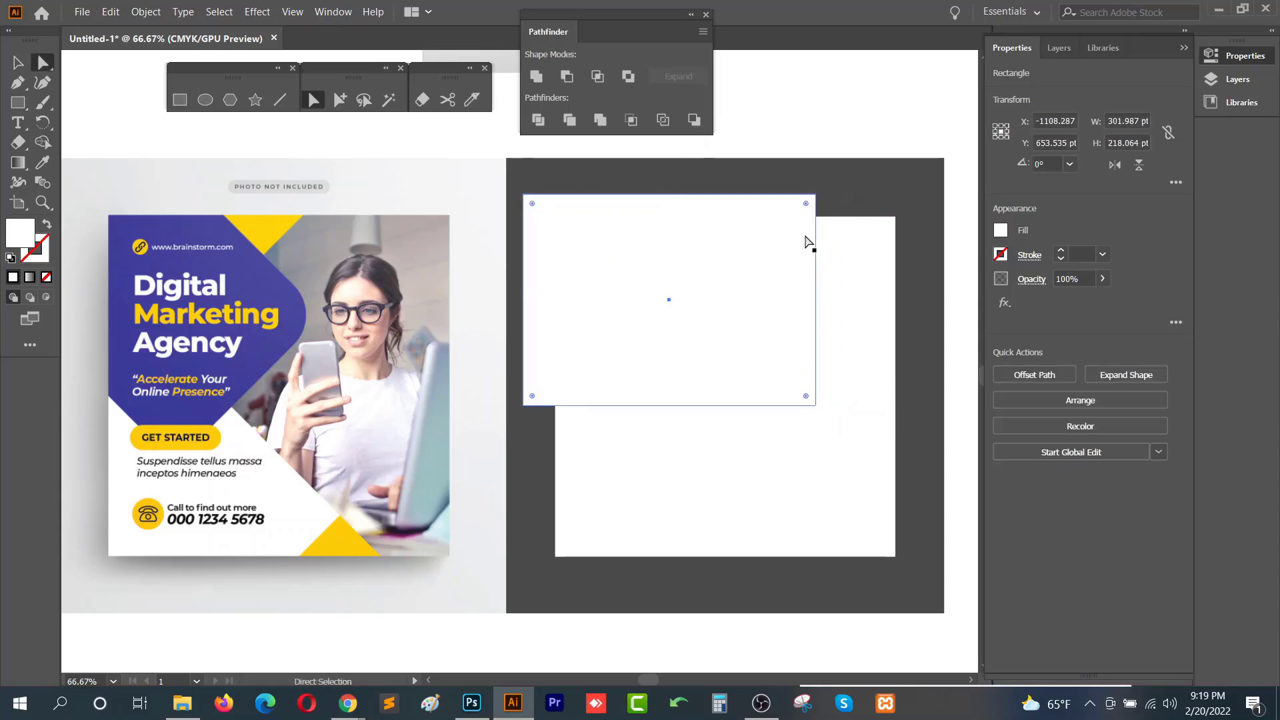
left_click_drag(806, 204, 775, 225)
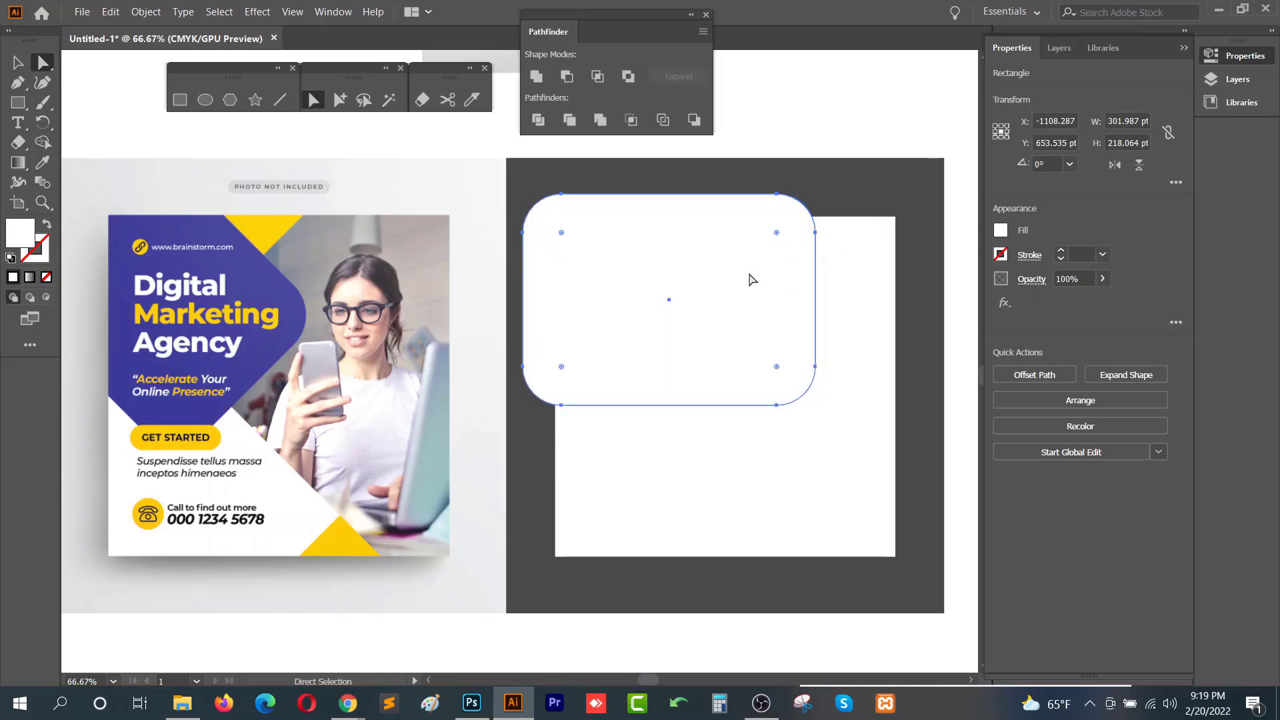
- Fill the rounded rectangle with purple sampled from the flyer and widen it to about 344 pt
key("i")
left_click(288, 315)
key("v")
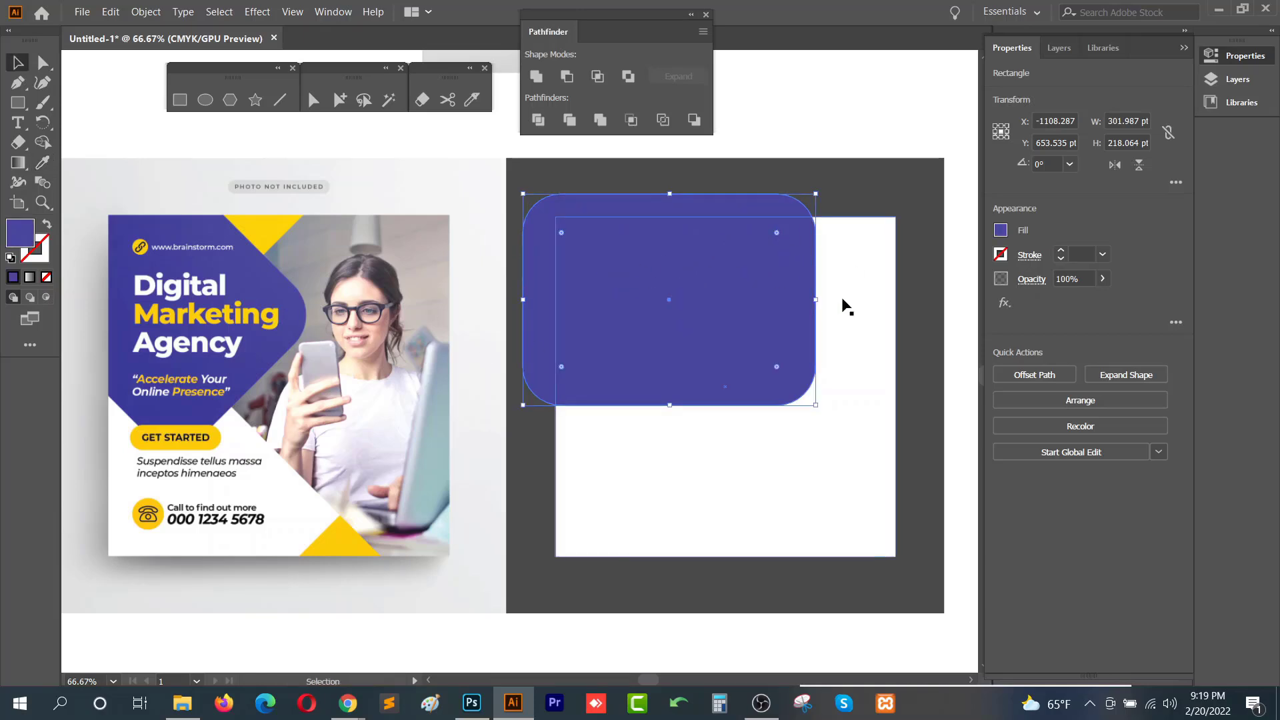
left_click_drag(815, 300, 857, 300)
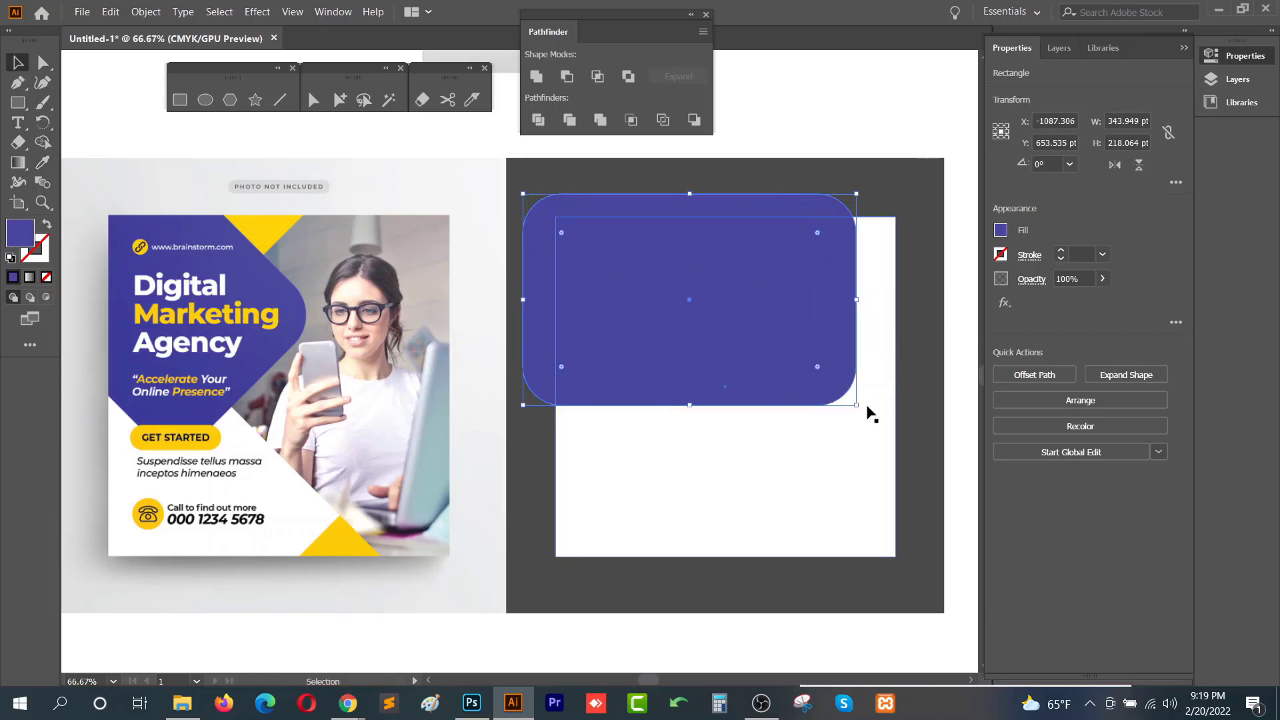
- Rotate the purple rounded rectangle to 315° and position it across the card's top-left corner
left_click_drag(862, 413, 767, 494)
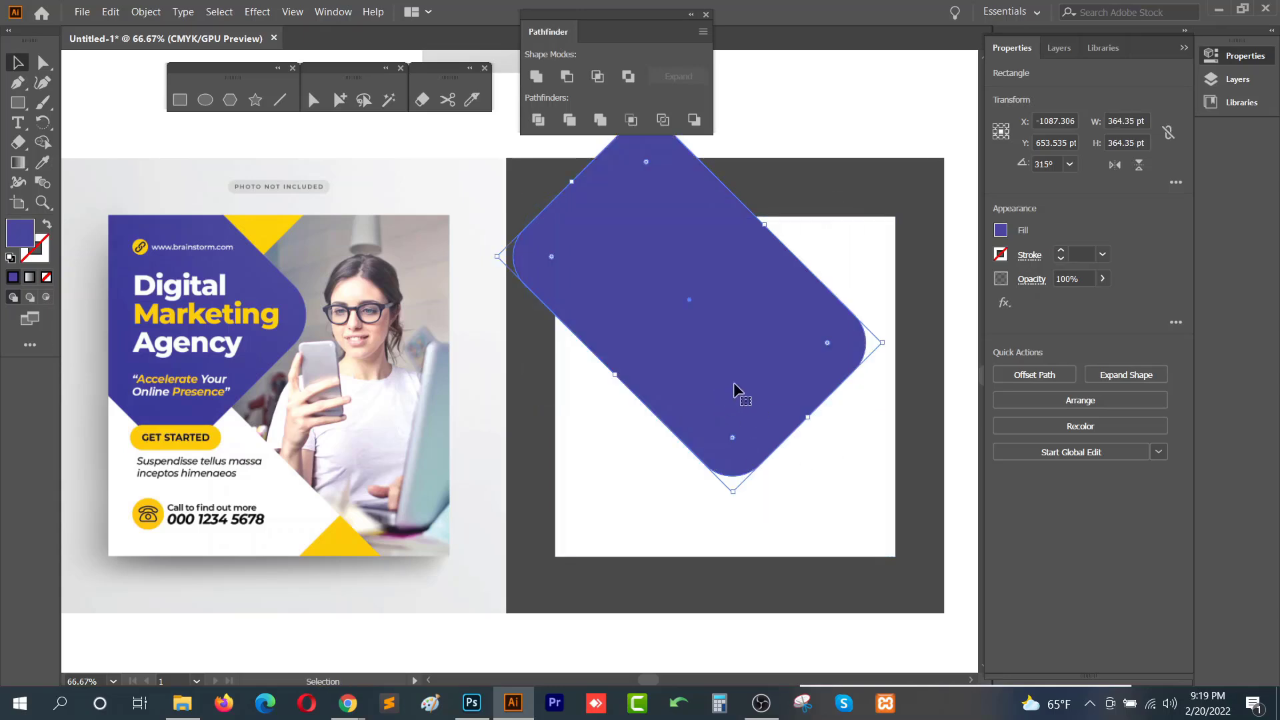
left_click_drag(733, 384, 599, 332)
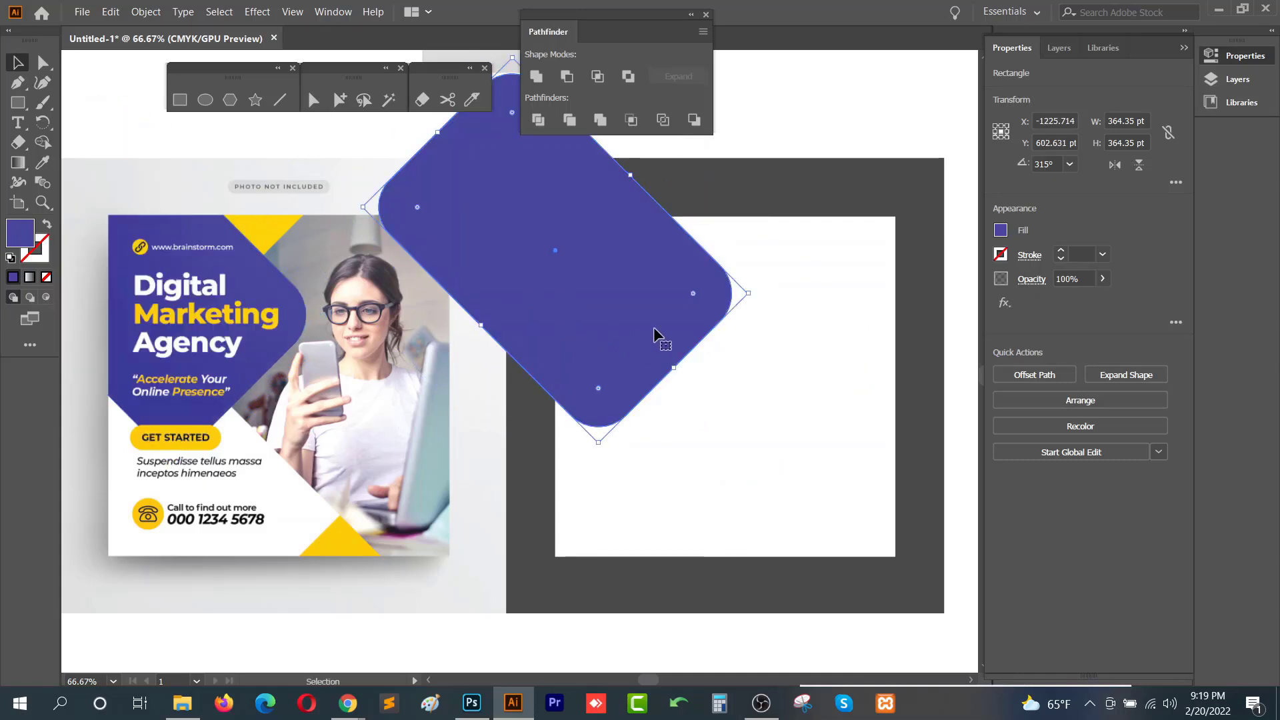
left_click_drag(611, 337, 633, 344)
left_click(759, 203)
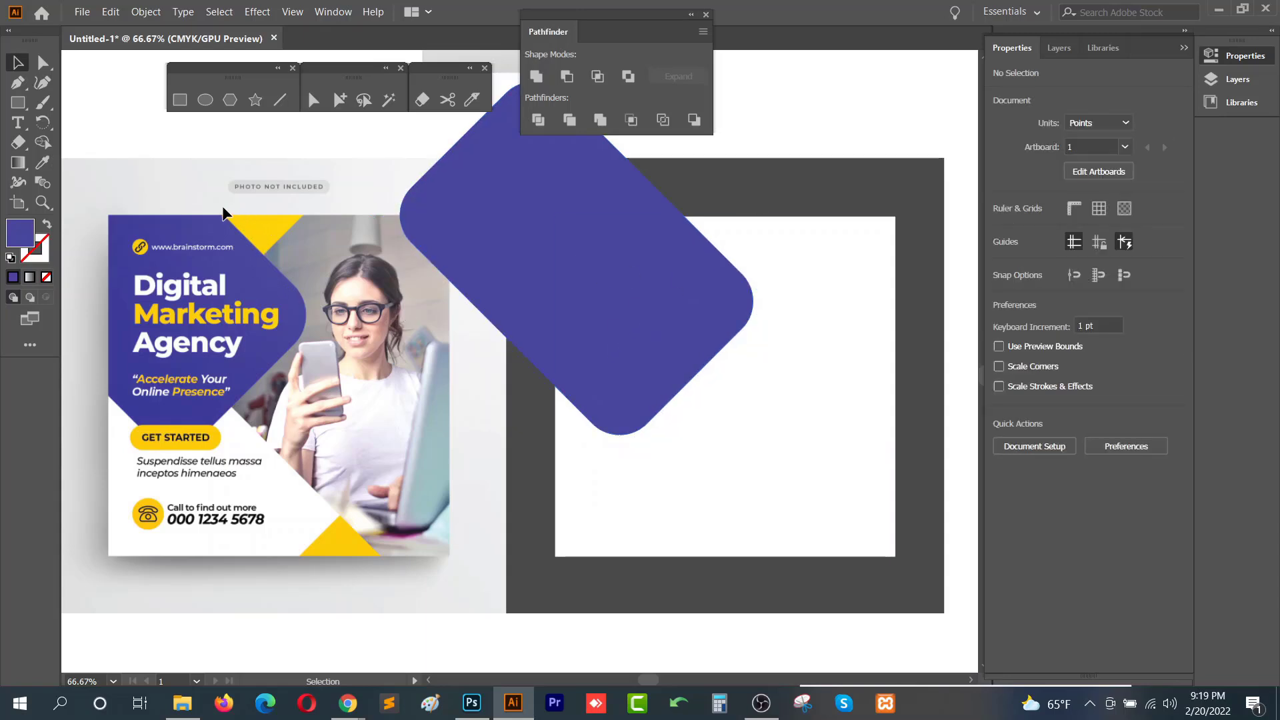
left_click(566, 247)
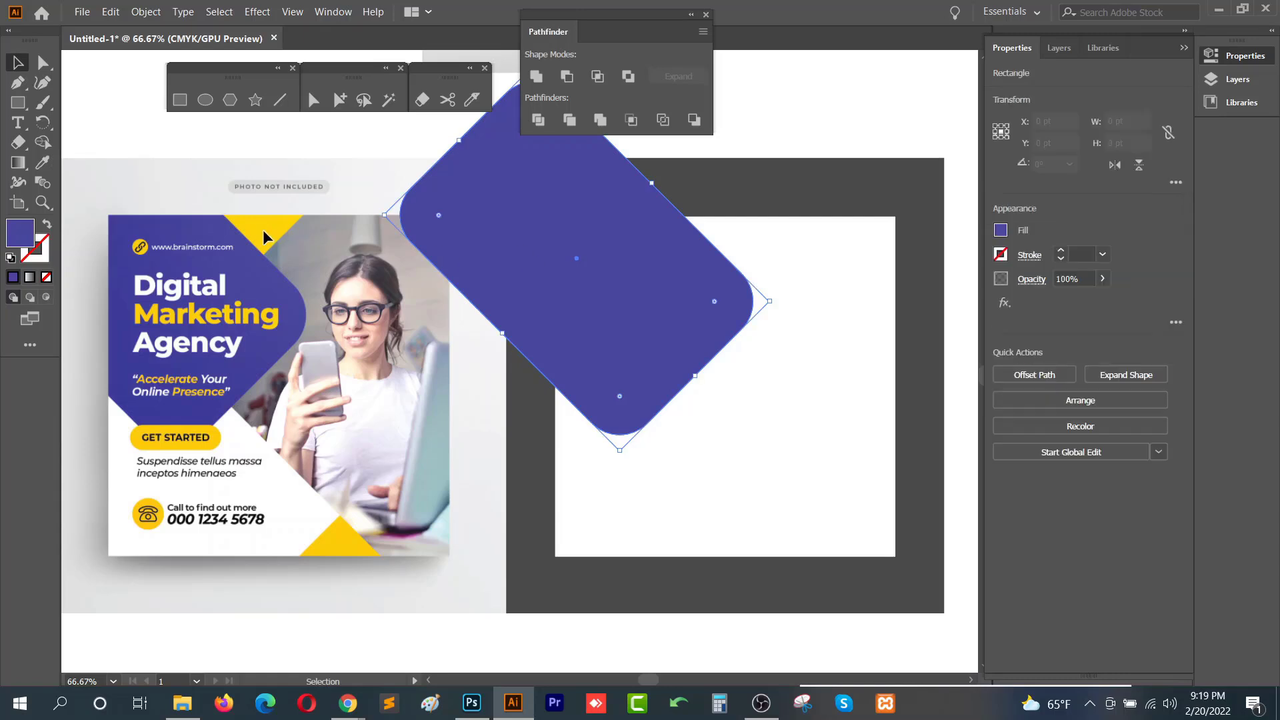
left_click(463, 303)
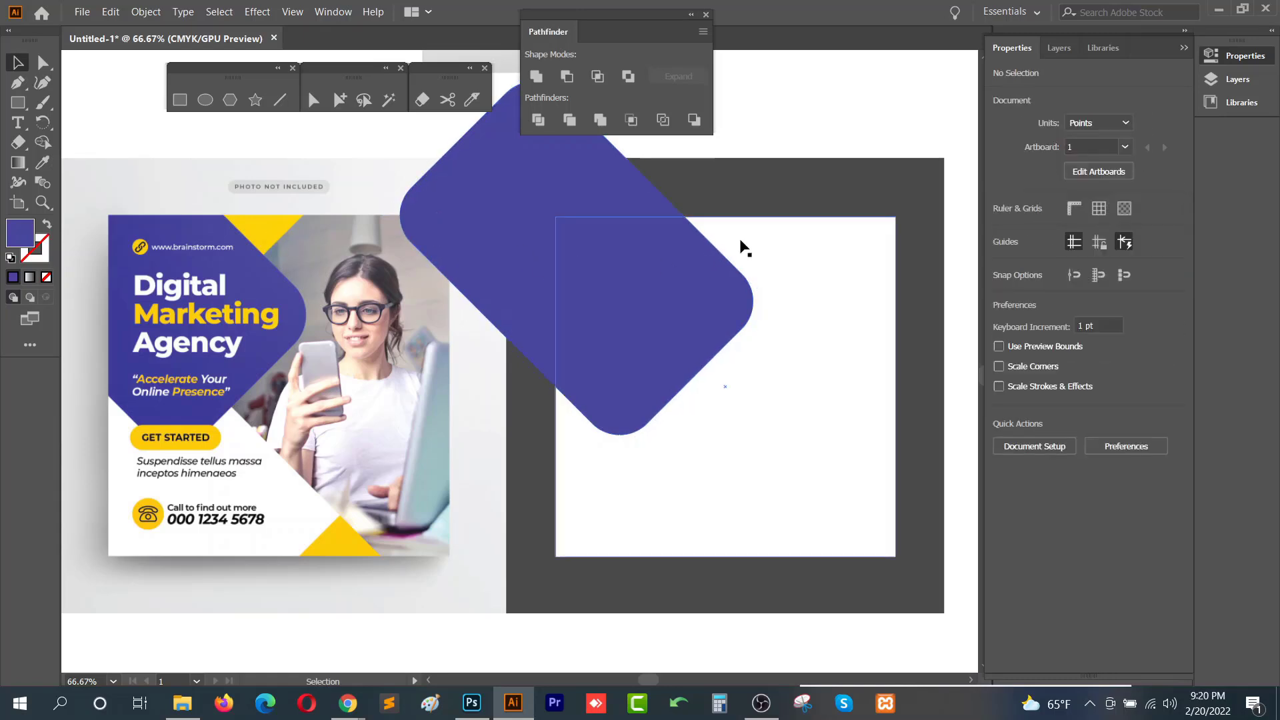
left_click_drag(701, 314, 700, 313)
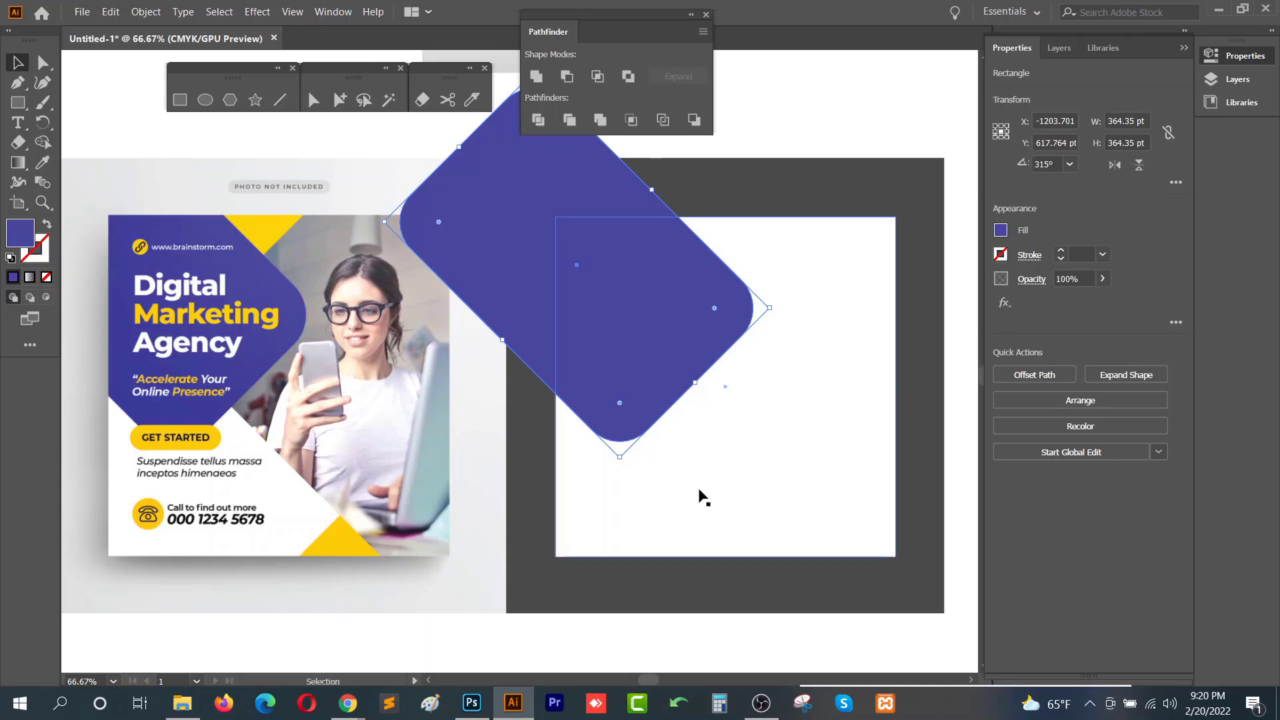
left_click(292, 438)
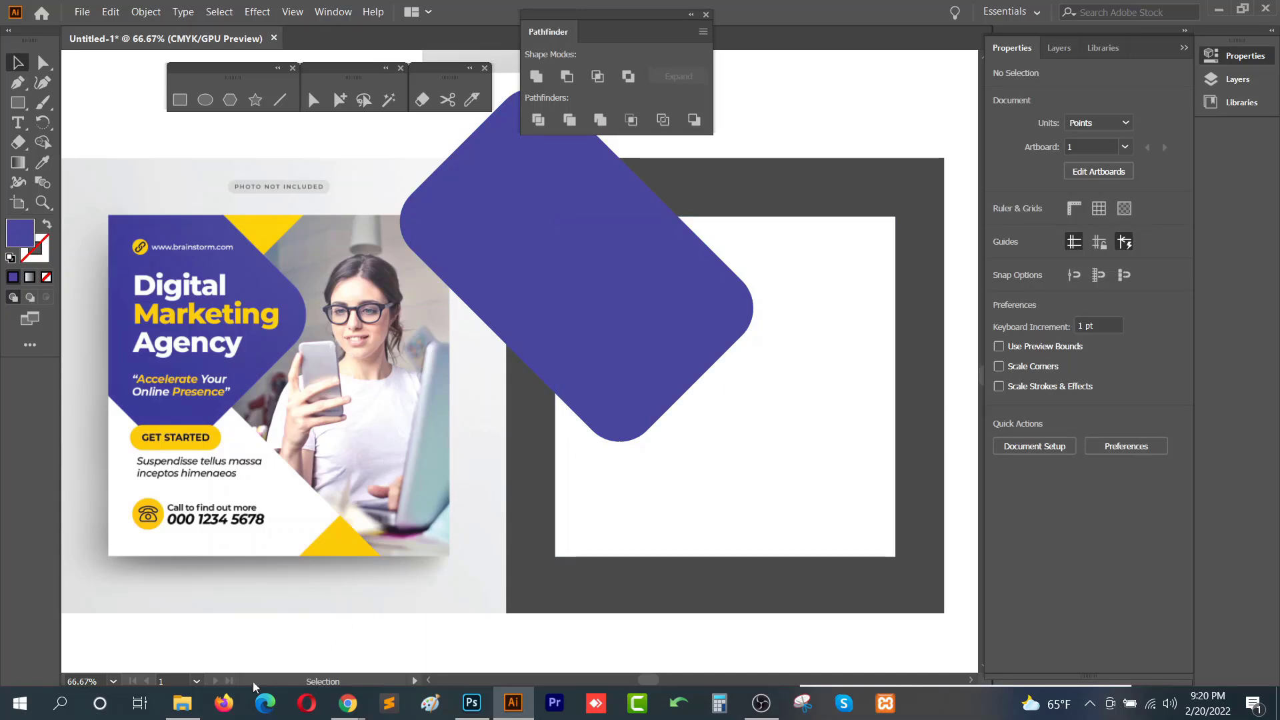
- Bring the 'Change the color yellow to red copy.jpg' rose image from the Class 6 folder into the document and embed it
left_click(182, 703)
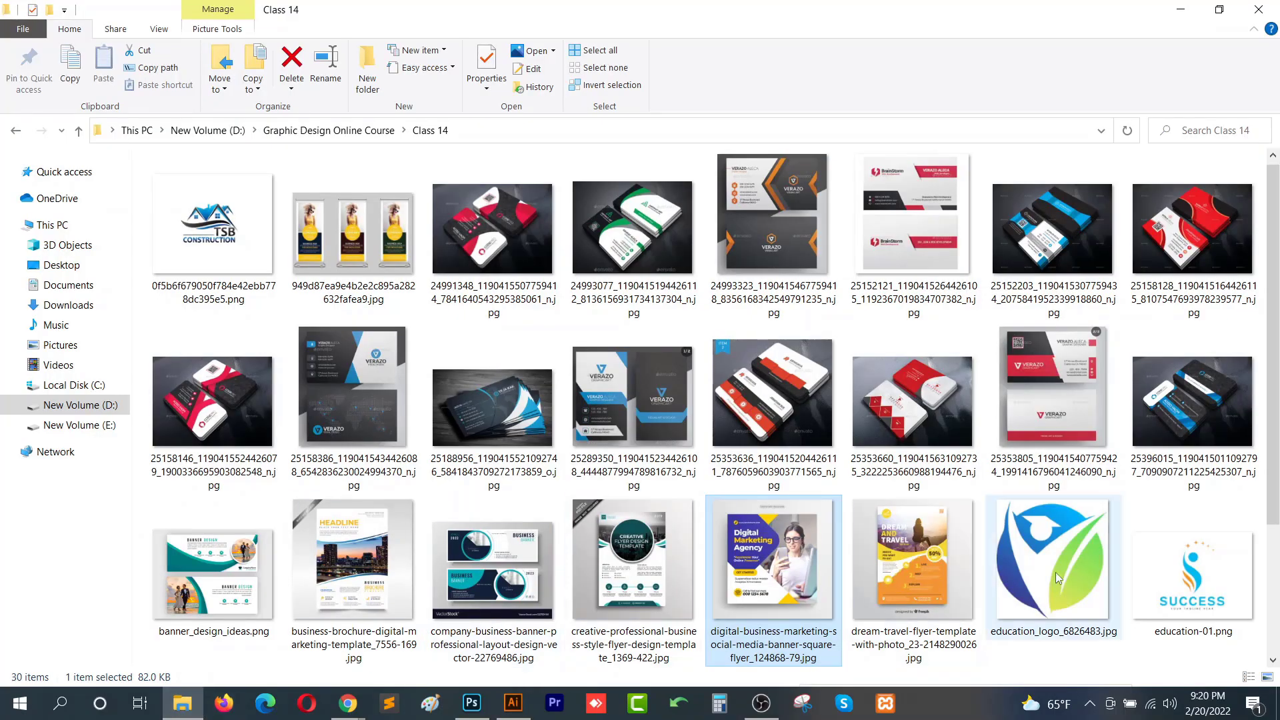
key("alt+Left")
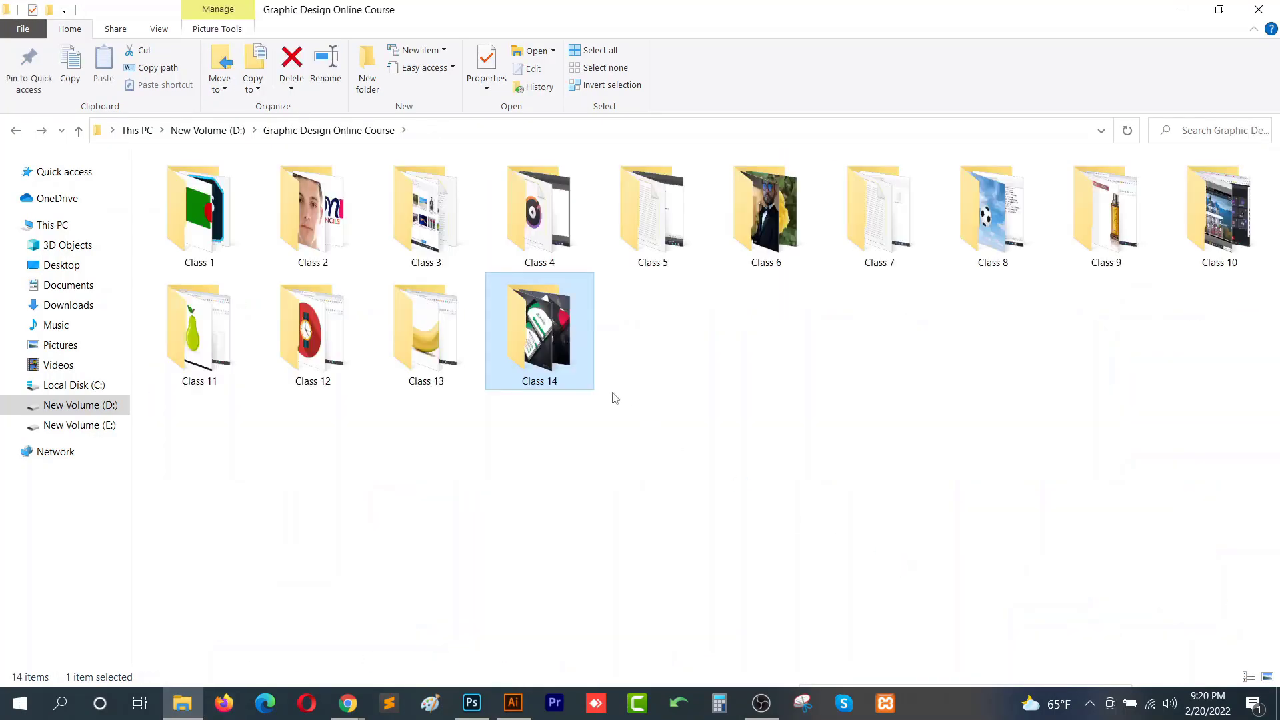
left_click(767, 230)
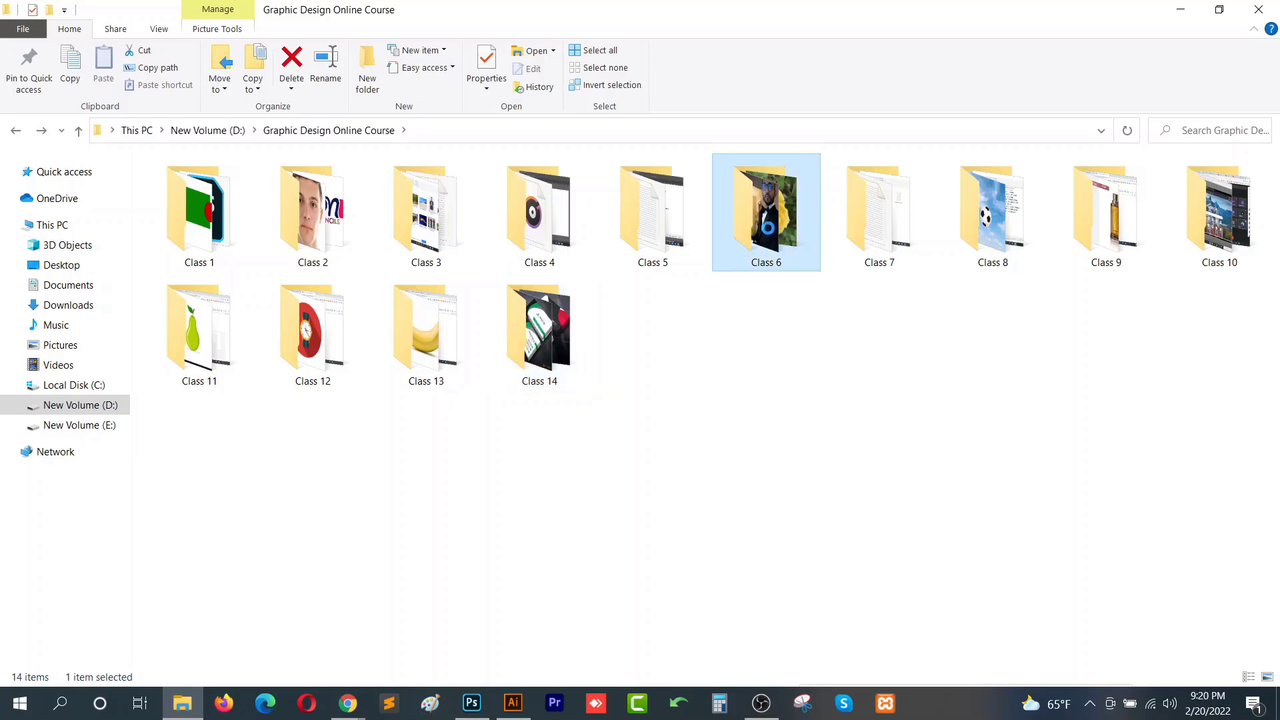
double_click(767, 230)
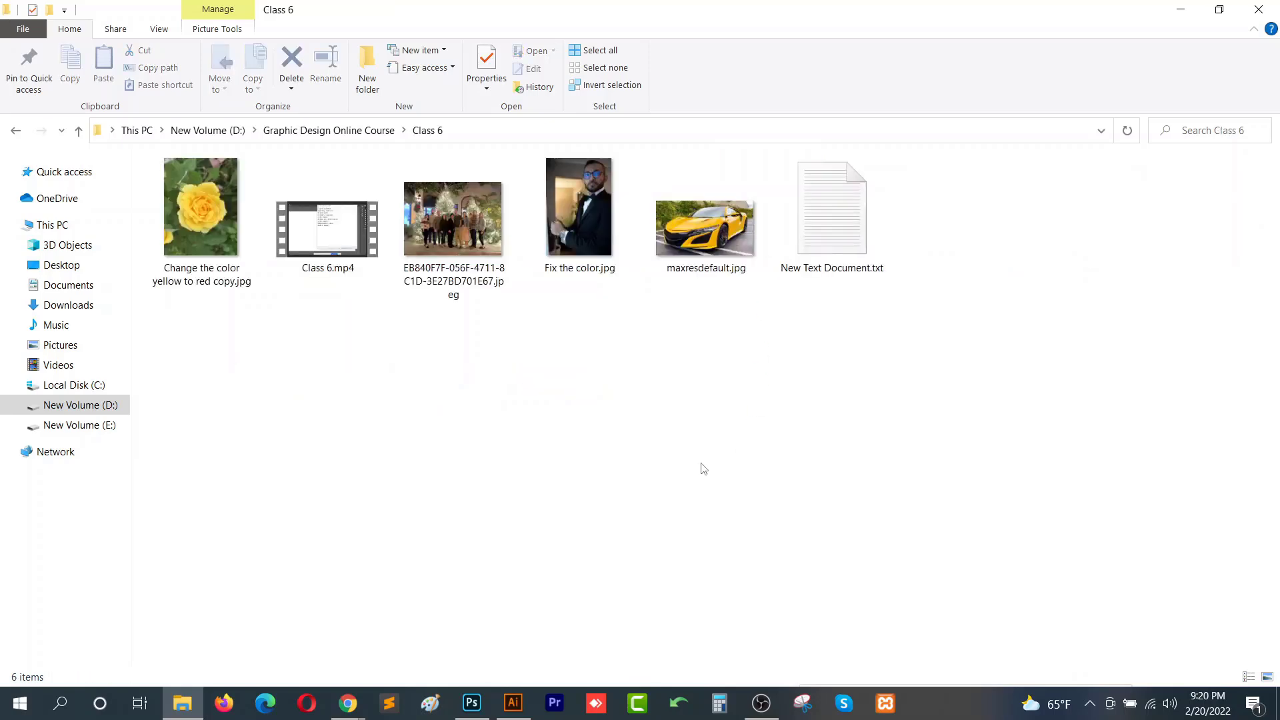
left_click_drag(247, 281, 620, 392)
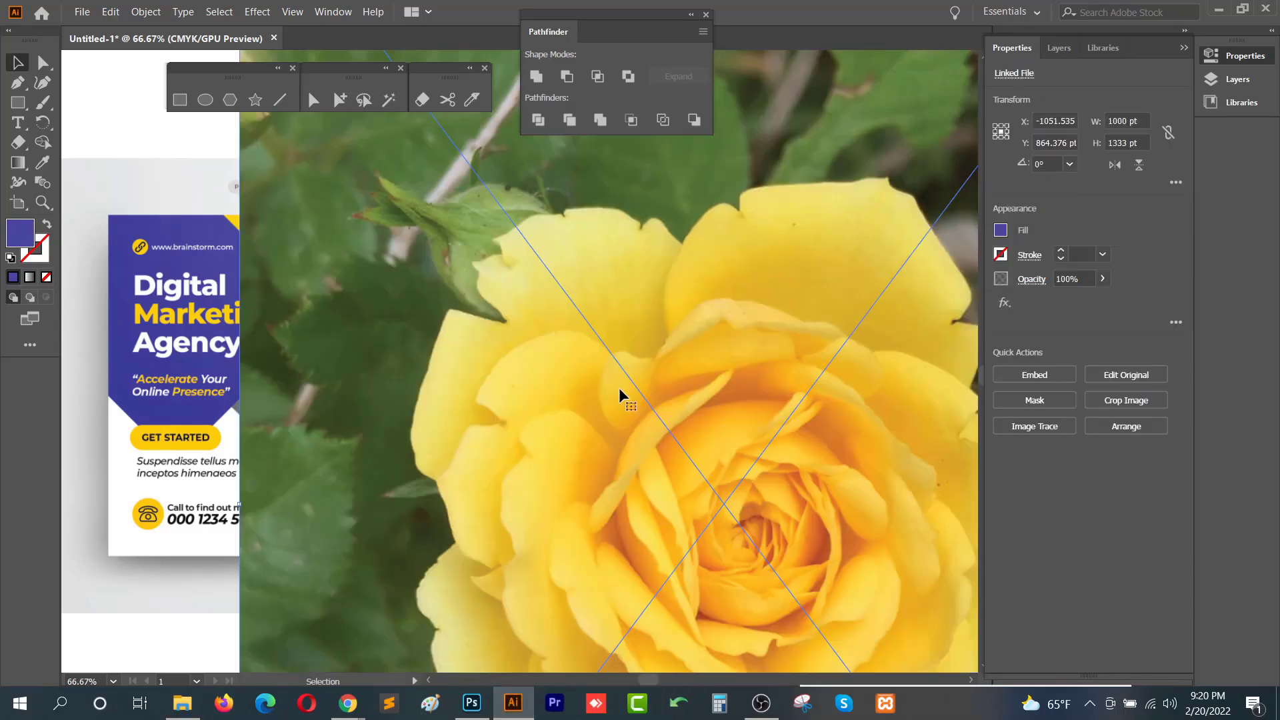
left_click(1044, 376)
- Scale the rose image down to about 294 × 392 pt and place it beside the card layout
key("ctrl+minus")
key("ctrl+minus")
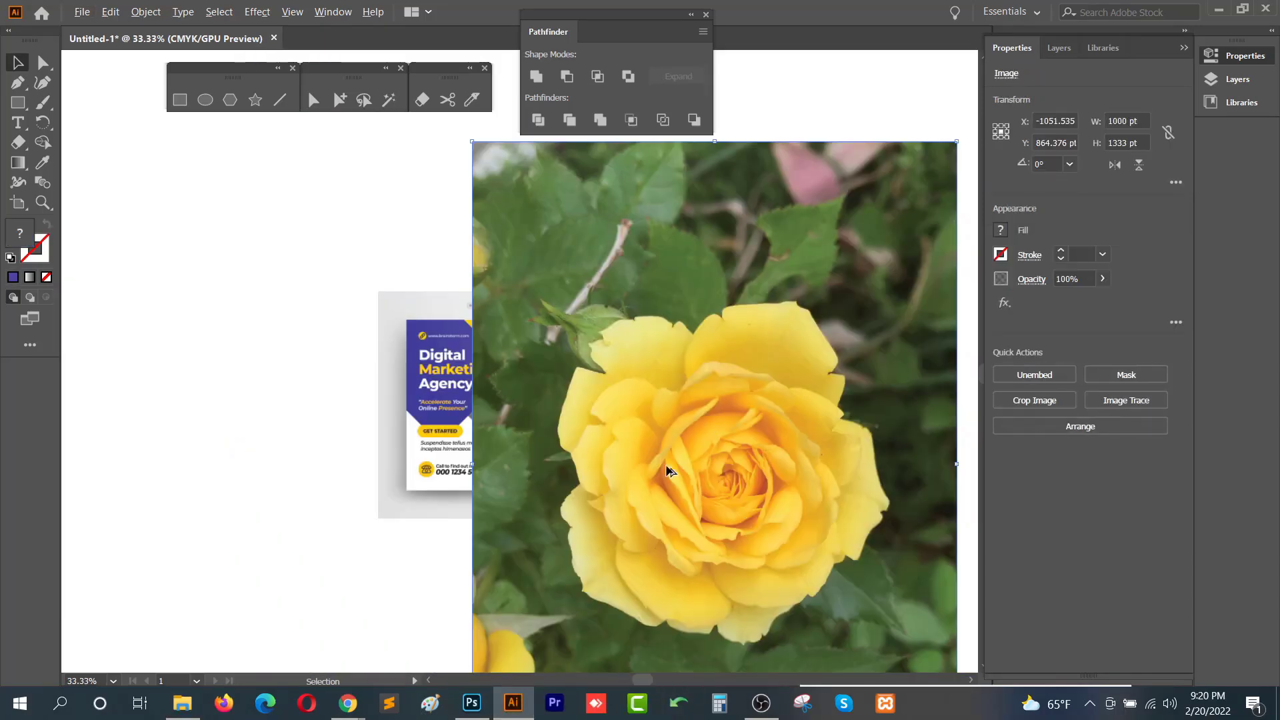
left_click_drag(804, 480, 815, 598)
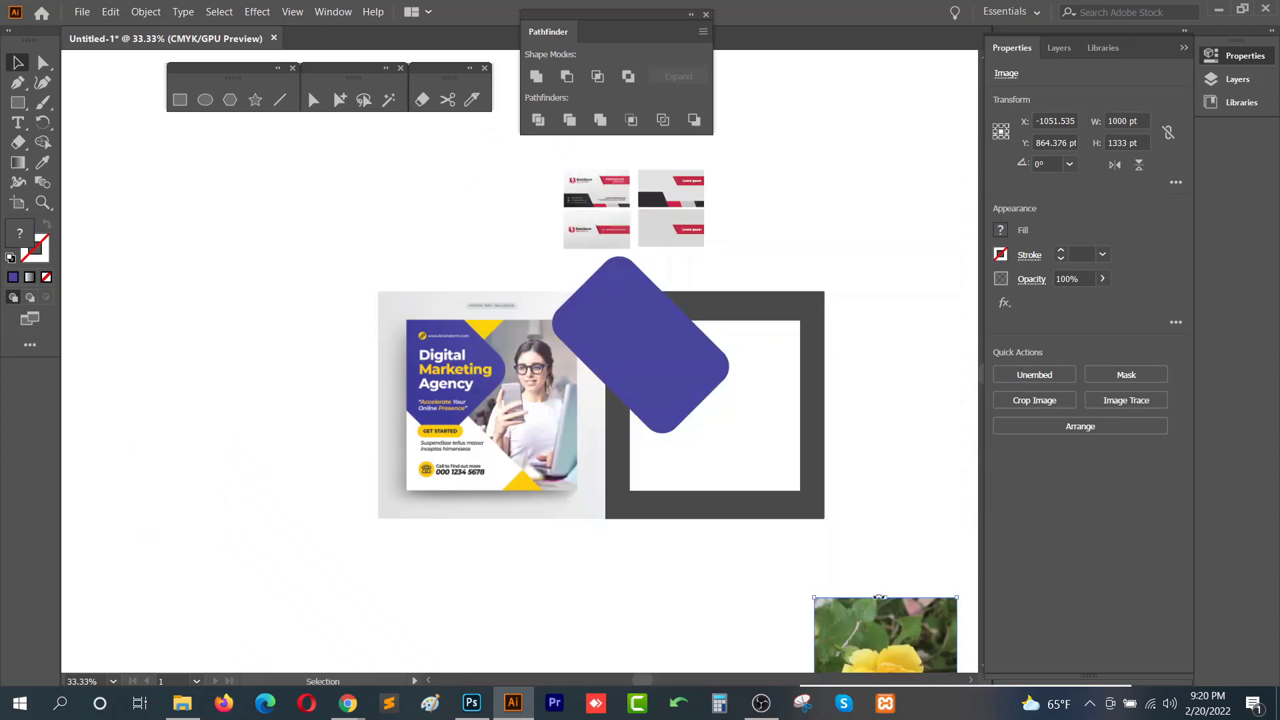
left_click_drag(878, 634, 728, 339)
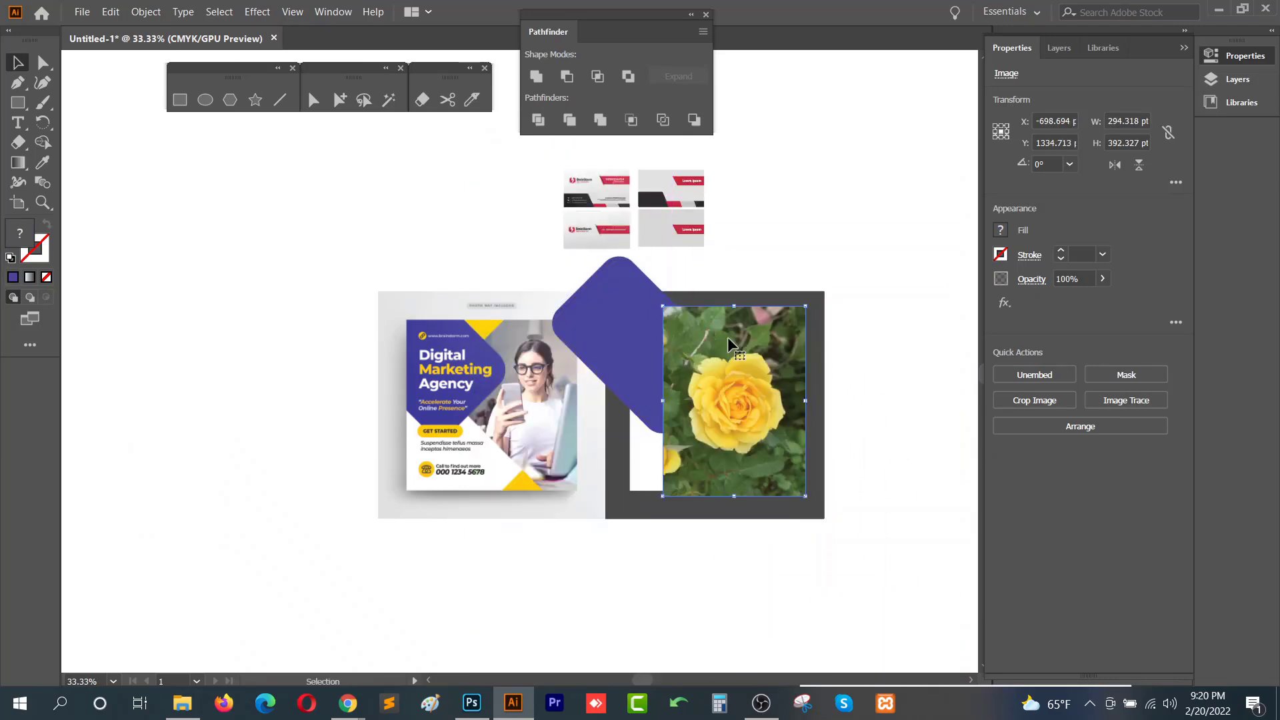
left_click(866, 387)
scroll(810, 415, "up", 1)
left_click_drag(707, 431, 877, 405)
left_click(739, 399)
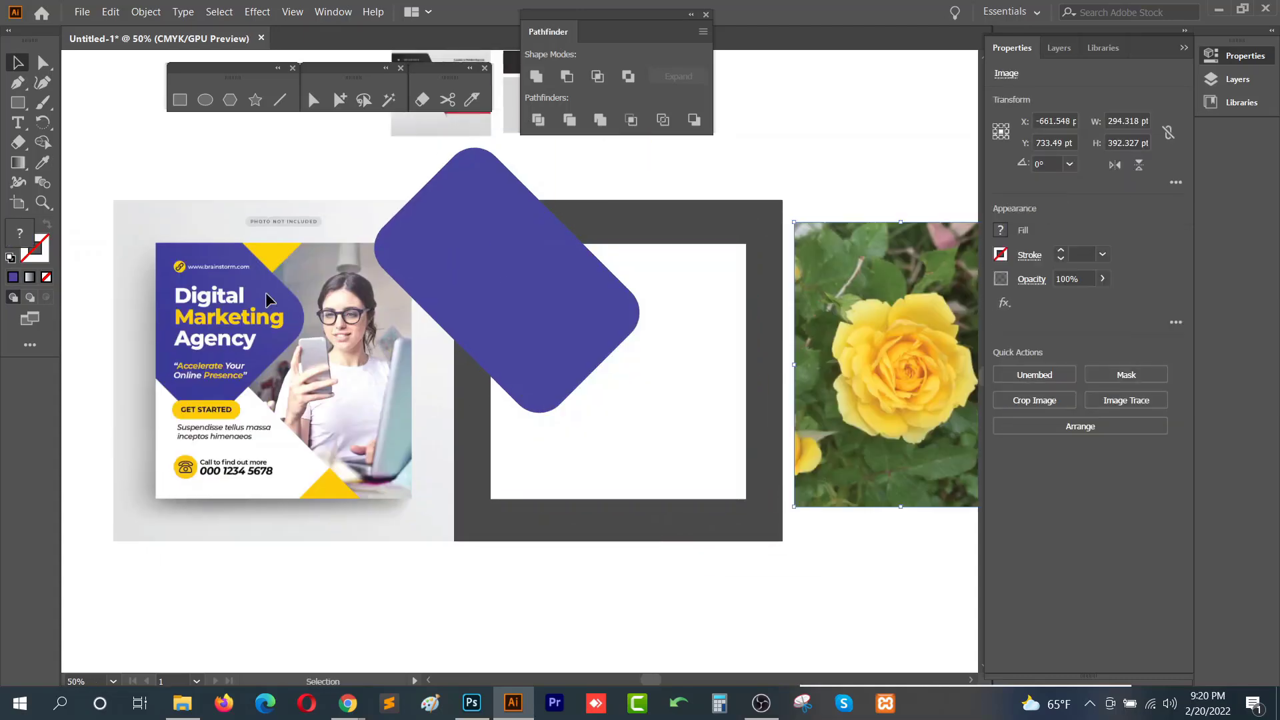
- Draw a white rectangle about 512 × 321 pt across the flyer and card area
left_click(534, 475)
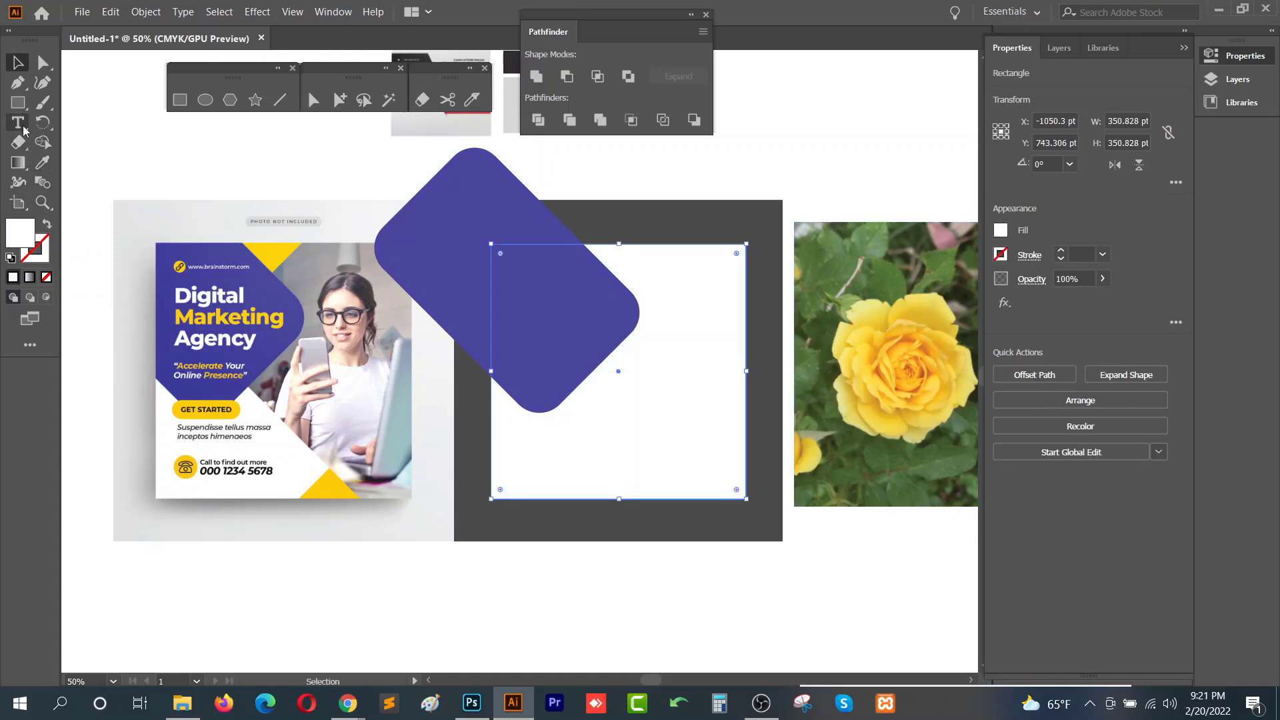
left_click(18, 83)
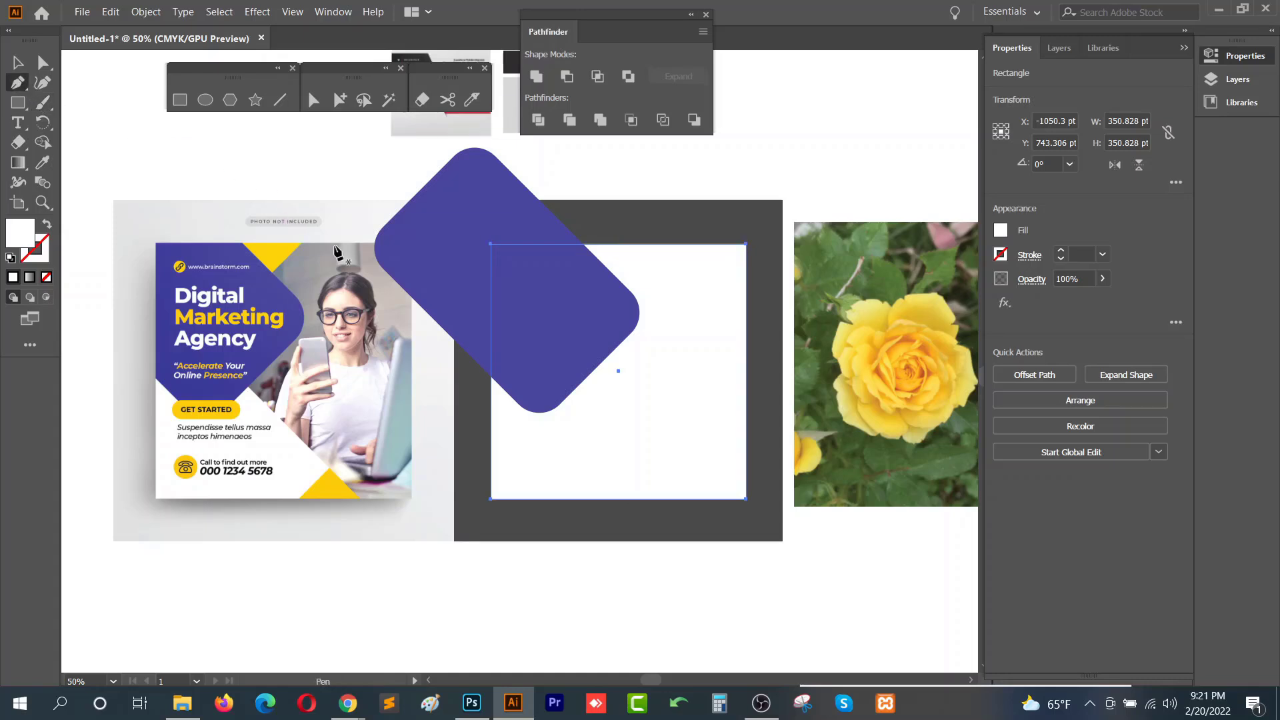
left_click(186, 101)
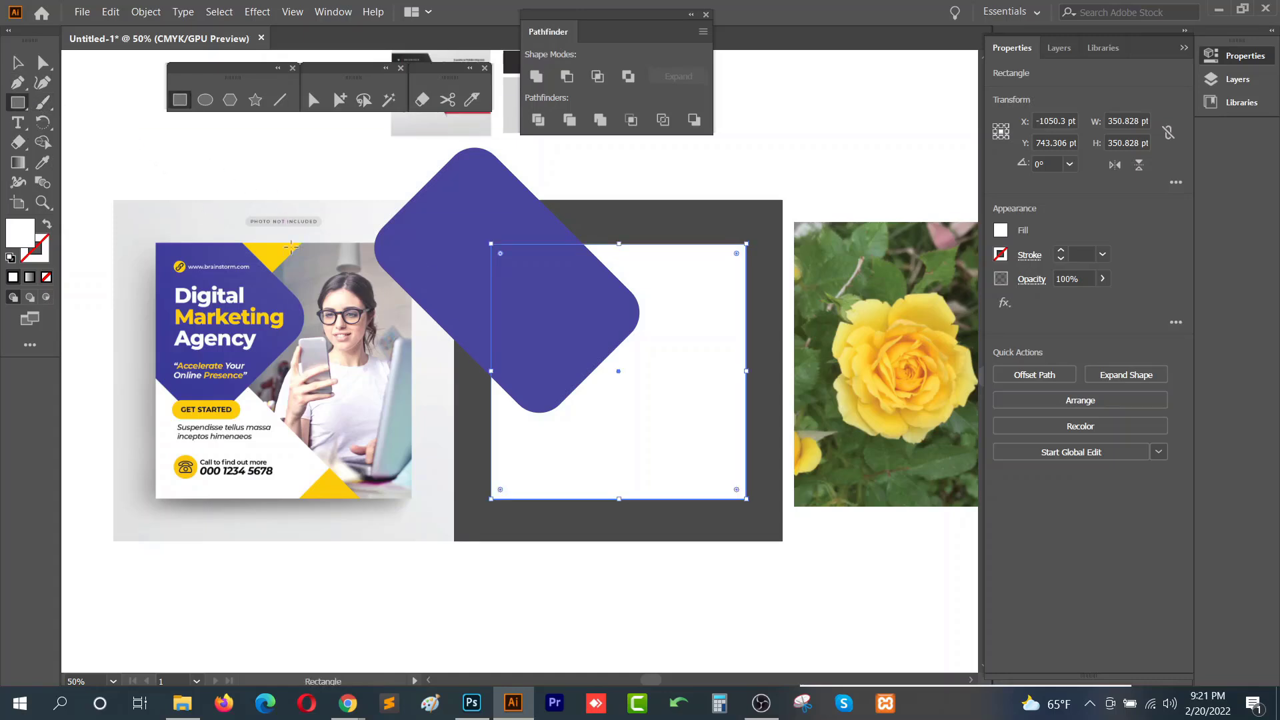
mouse_move(302, 266)
left_mouse_down()
mouse_move(467, 373)
mouse_move(704, 487)
mouse_move(674, 499)
left_mouse_up()
key("v")
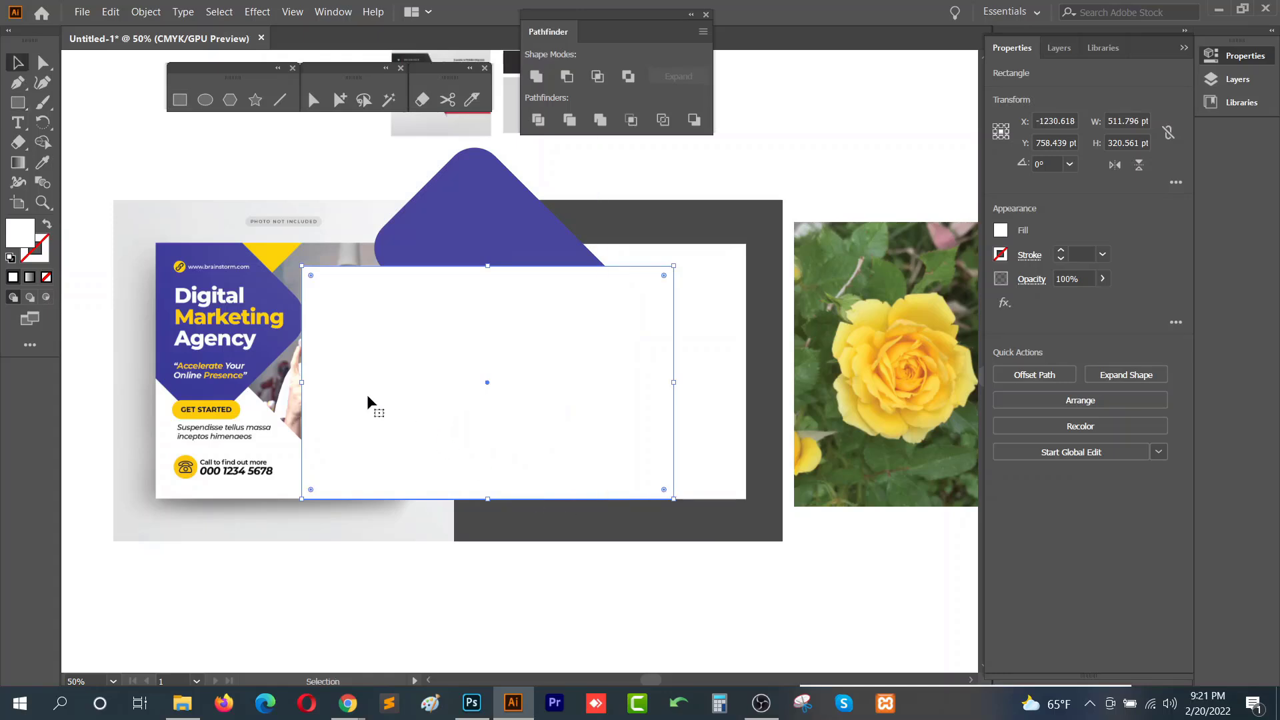
- Rotate the white rectangle 45° and move it to the card's lower-right, overlapping the rose image
mouse_move(367, 399)
left_mouse_down()
mouse_move(343, 339)
mouse_move(363, 345)
left_mouse_up()
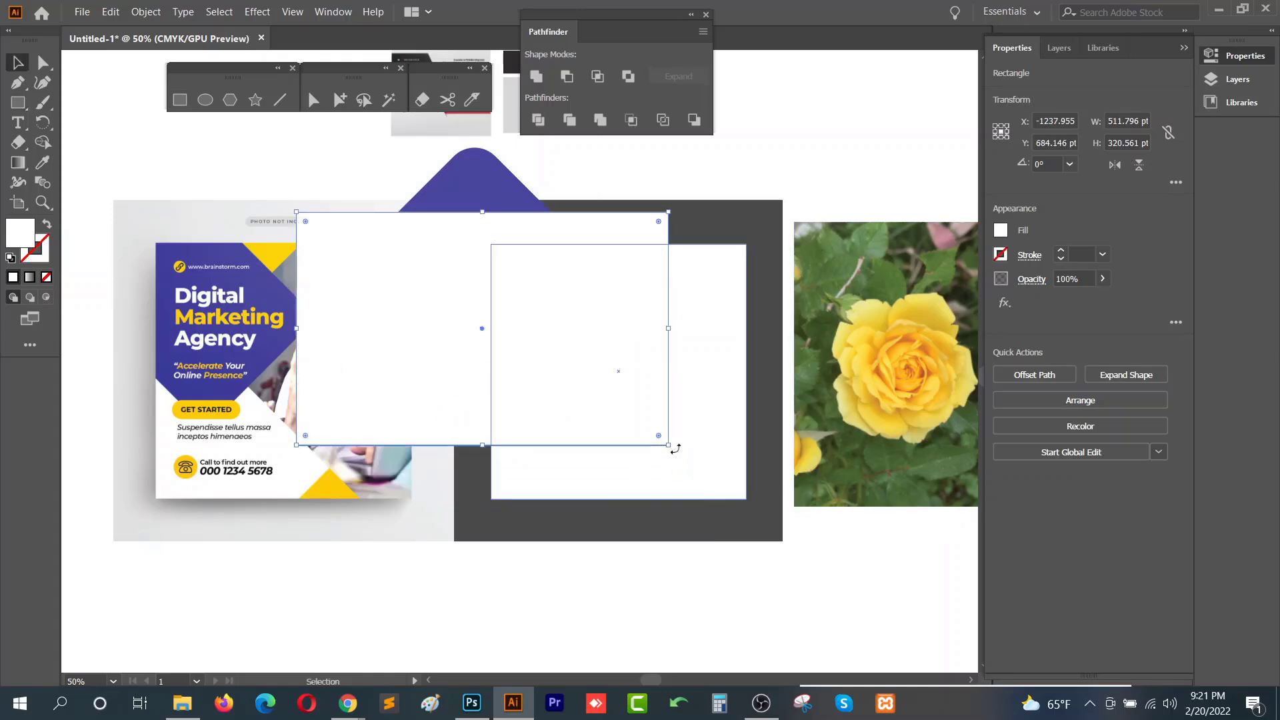
left_click_drag(675, 449, 594, 536)
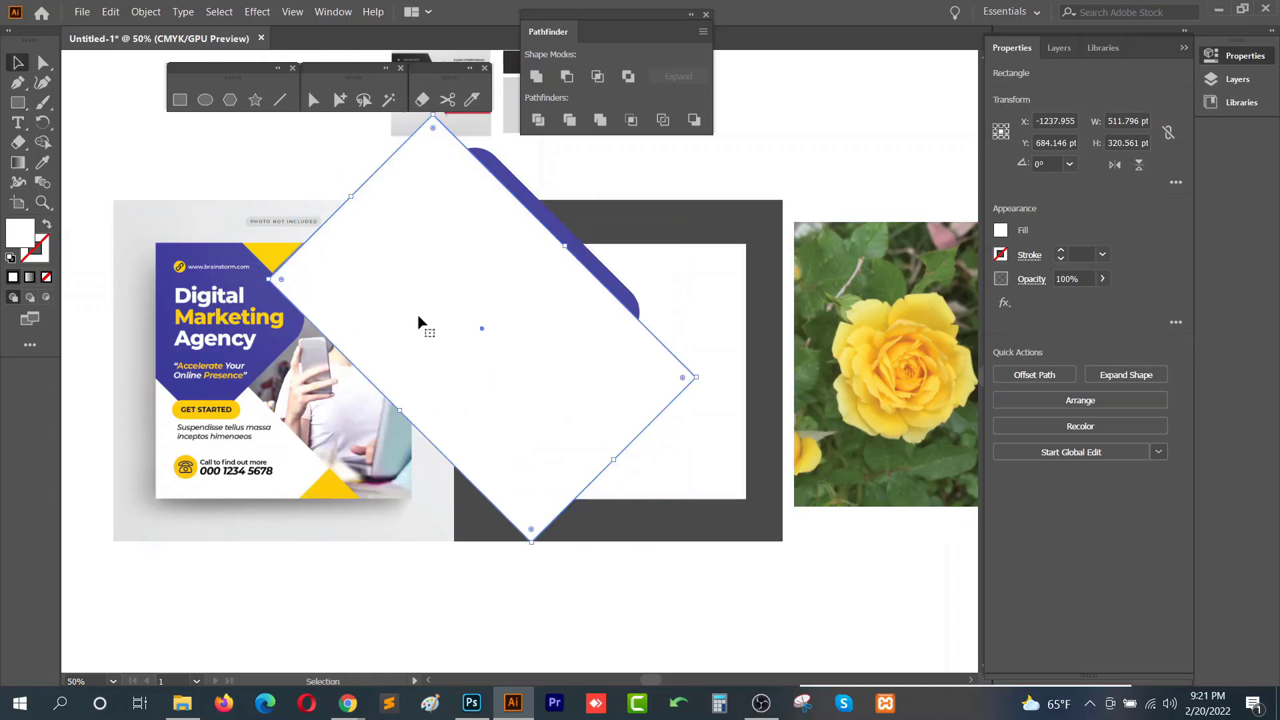
mouse_move(419, 317)
left_mouse_down()
mouse_move(359, 308)
mouse_move(306, 350)
mouse_move(380, 377)
mouse_move(640, 390)
left_mouse_up()
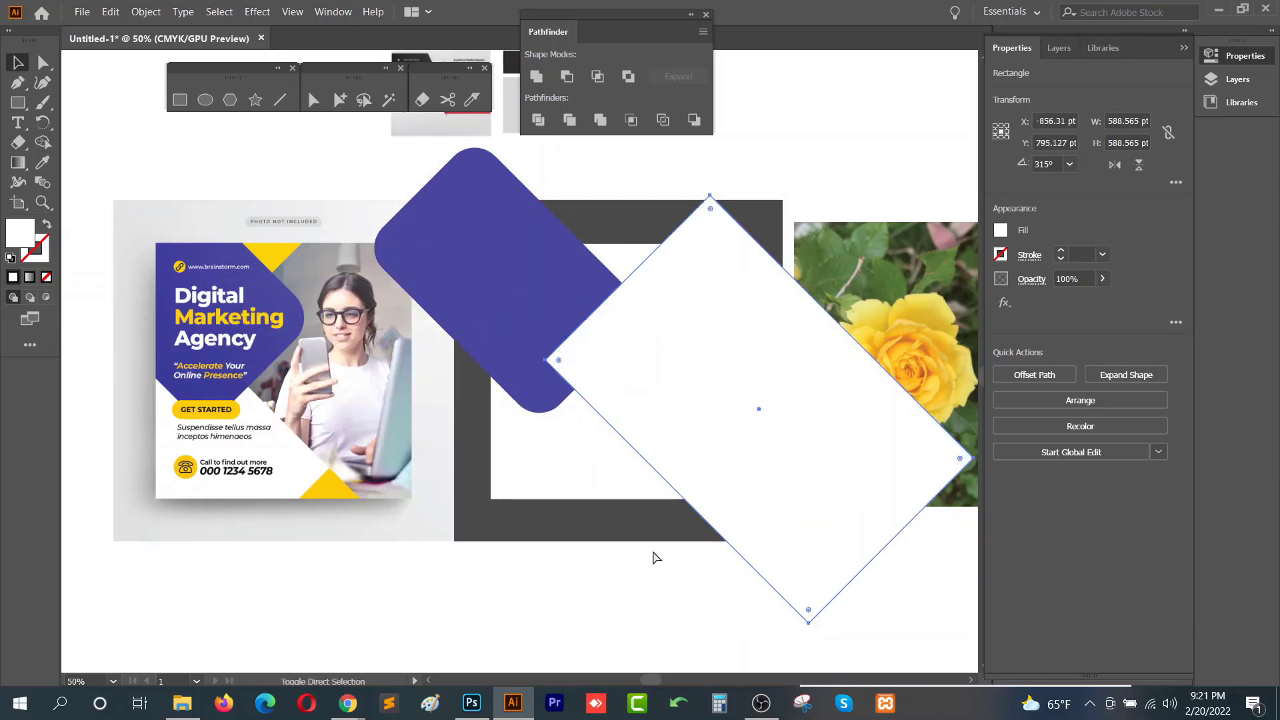
- Send the rotated white rectangle to the back, then bring it to the front again
key("ctrl+shift+bracketleft")
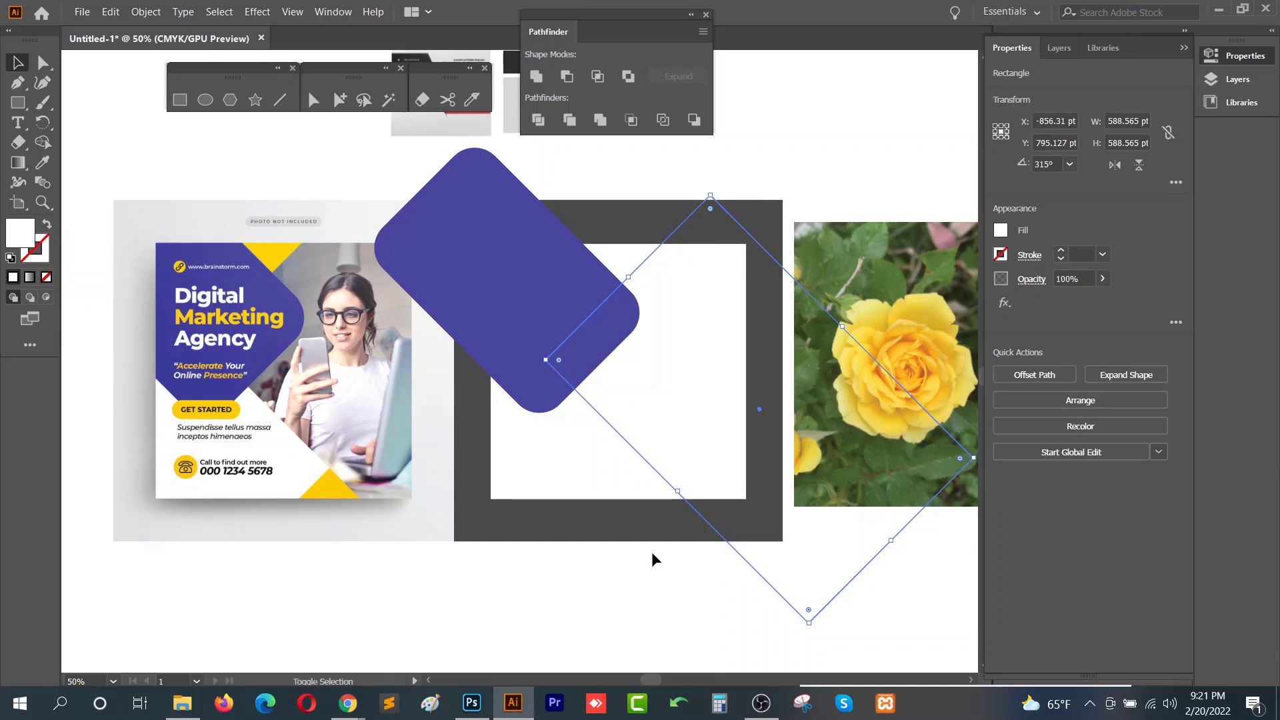
key("a")
key("ctrl+shift+bracketright")
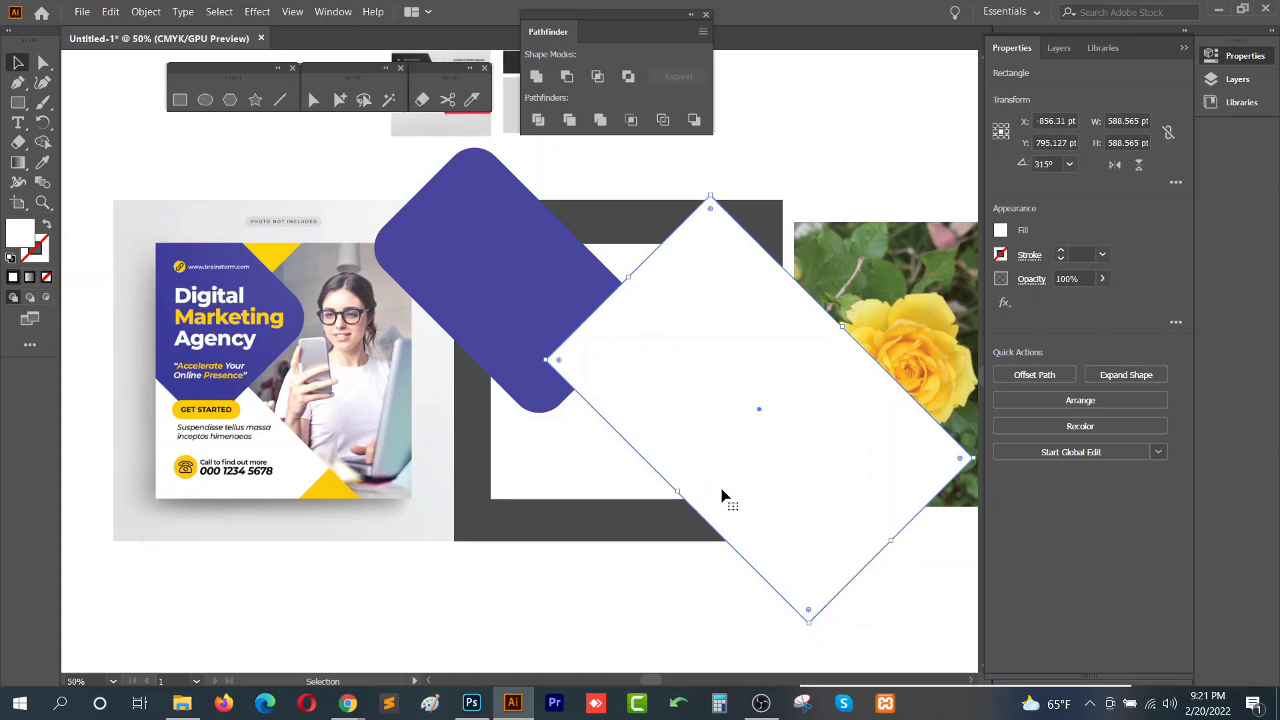
- Rearrange the stacking so the white diamond drops back and the purple rounded rectangle comes to the front
left_click_drag(683, 515, 618, 534)
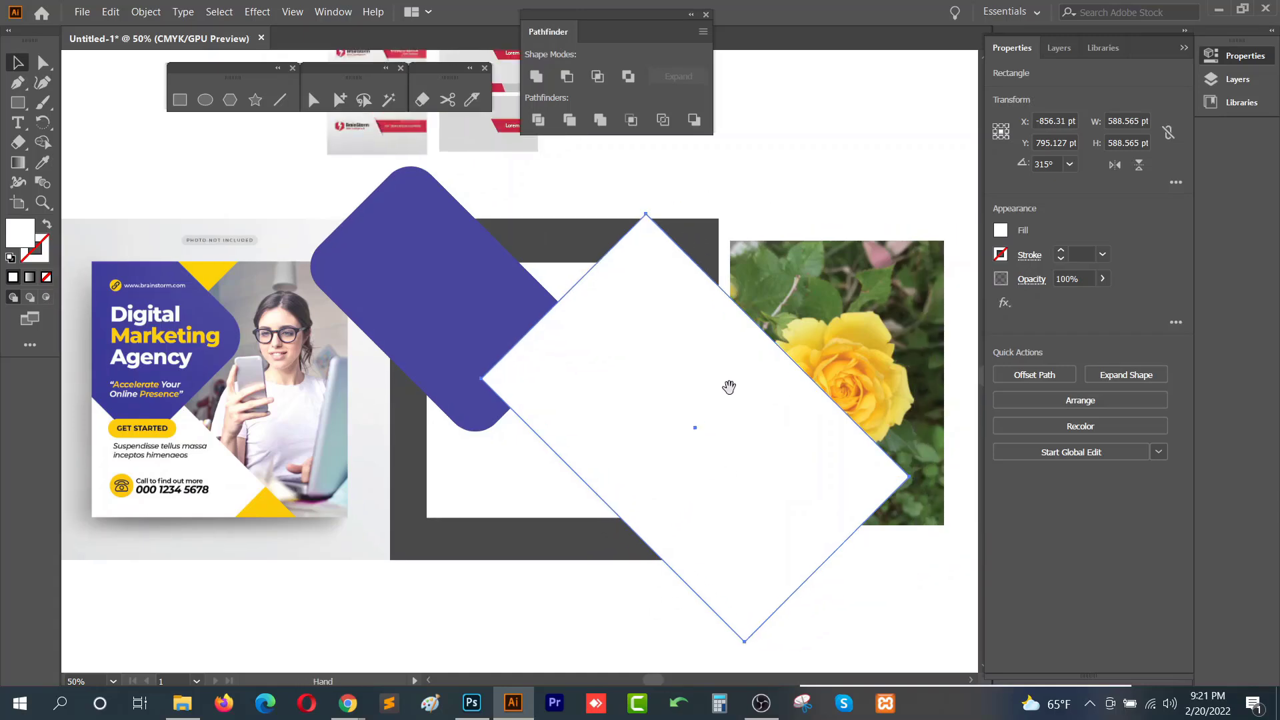
right_click(604, 430)
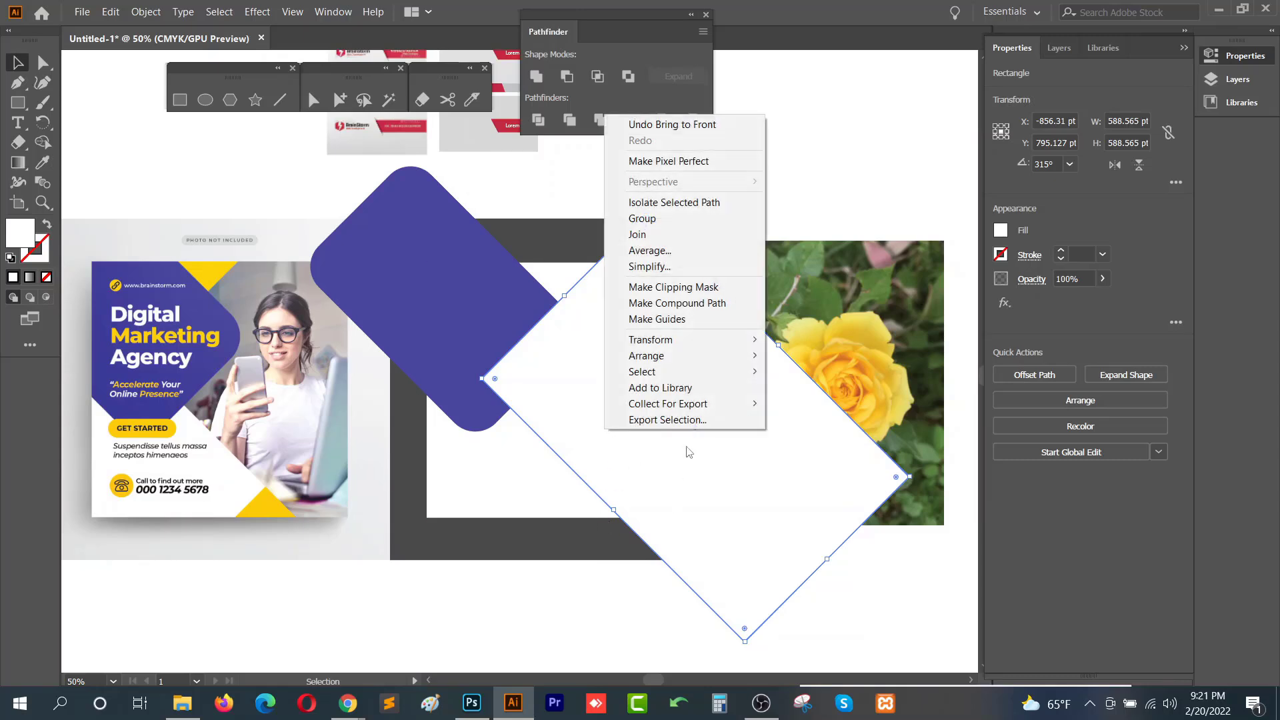
mouse_move(694, 358)
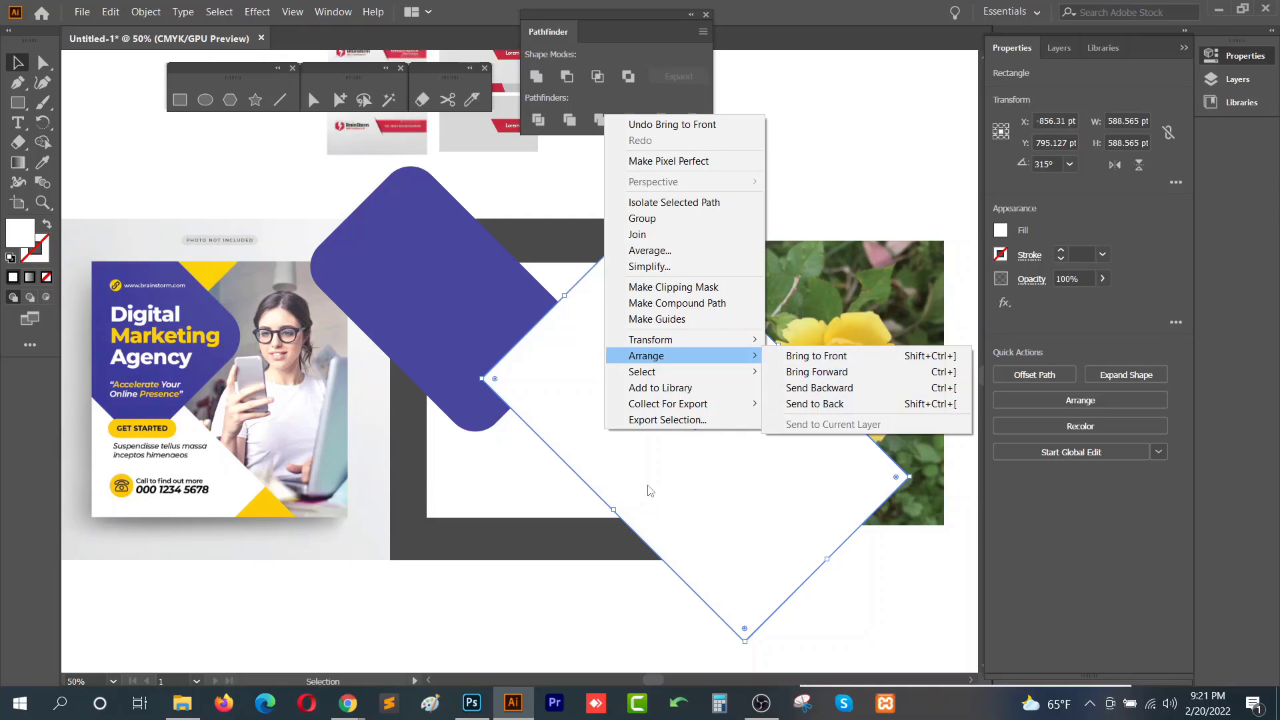
left_click(871, 645)
left_click(478, 318)
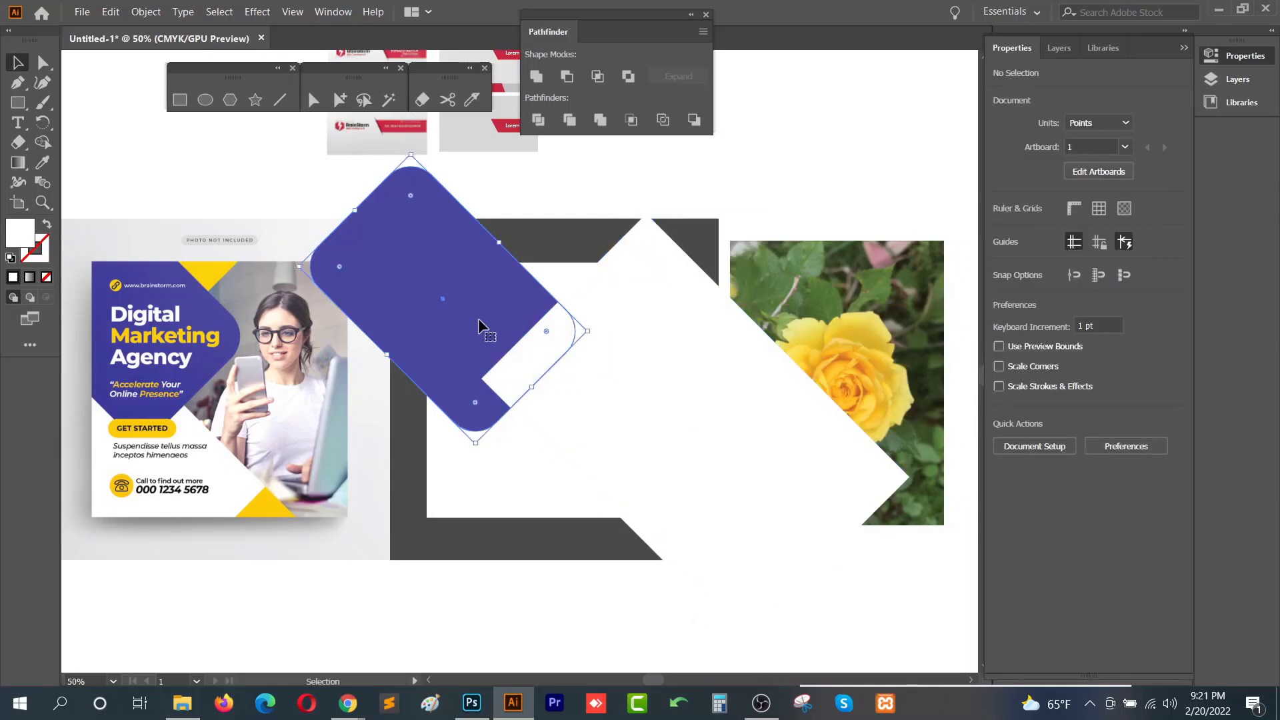
key("ctrl+shift+bracketright")
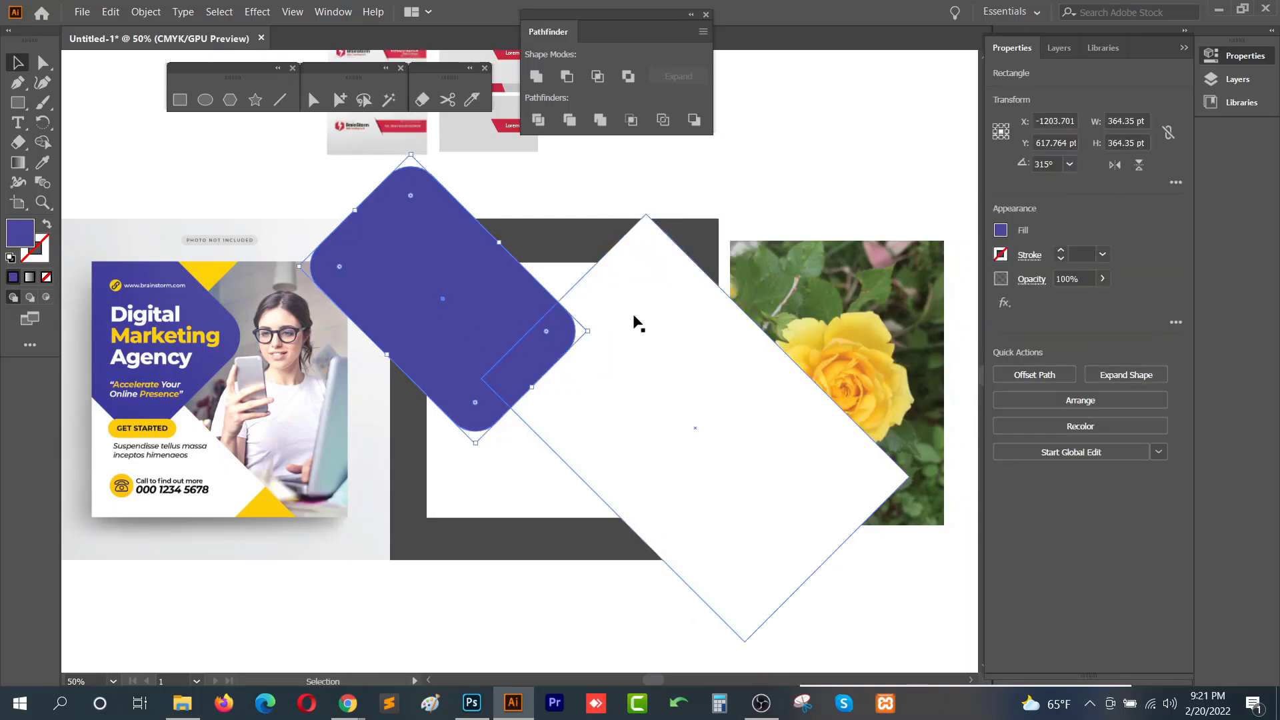
- Enlarge the rose image to about 352 × 469 pt and move it beneath the white diamond
left_click(638, 309)
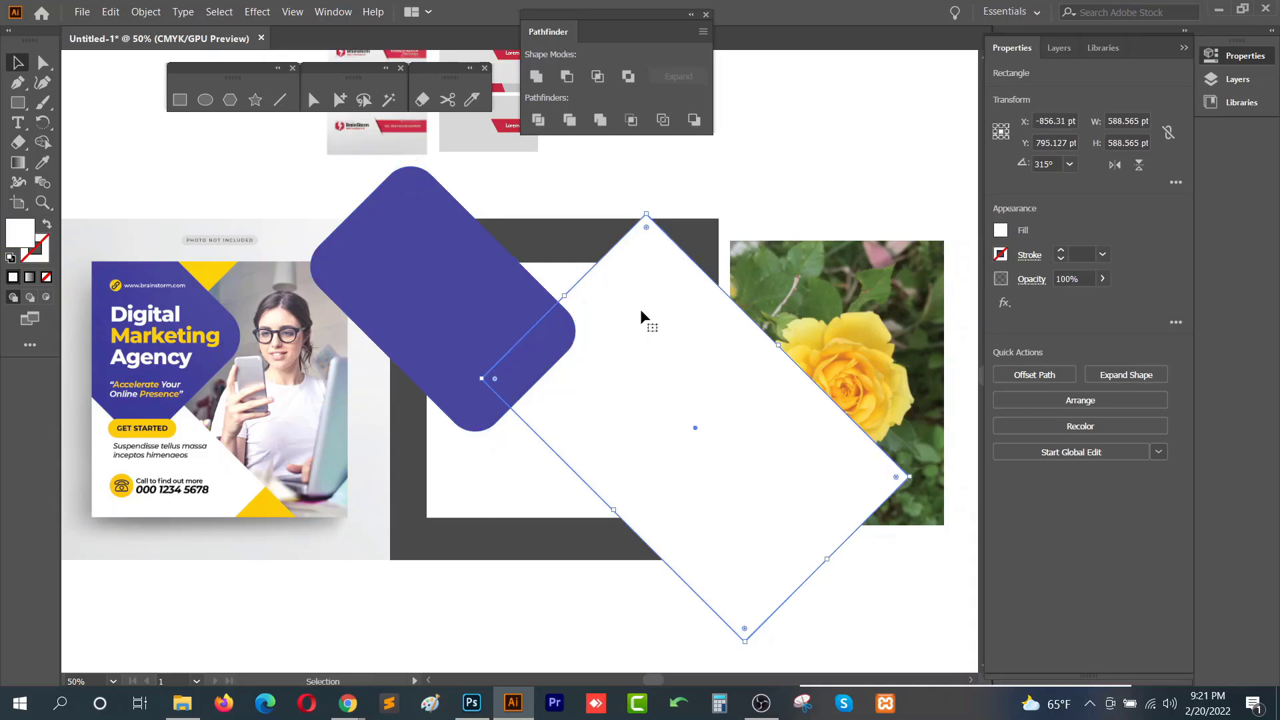
left_click_drag(870, 306, 829, 306)
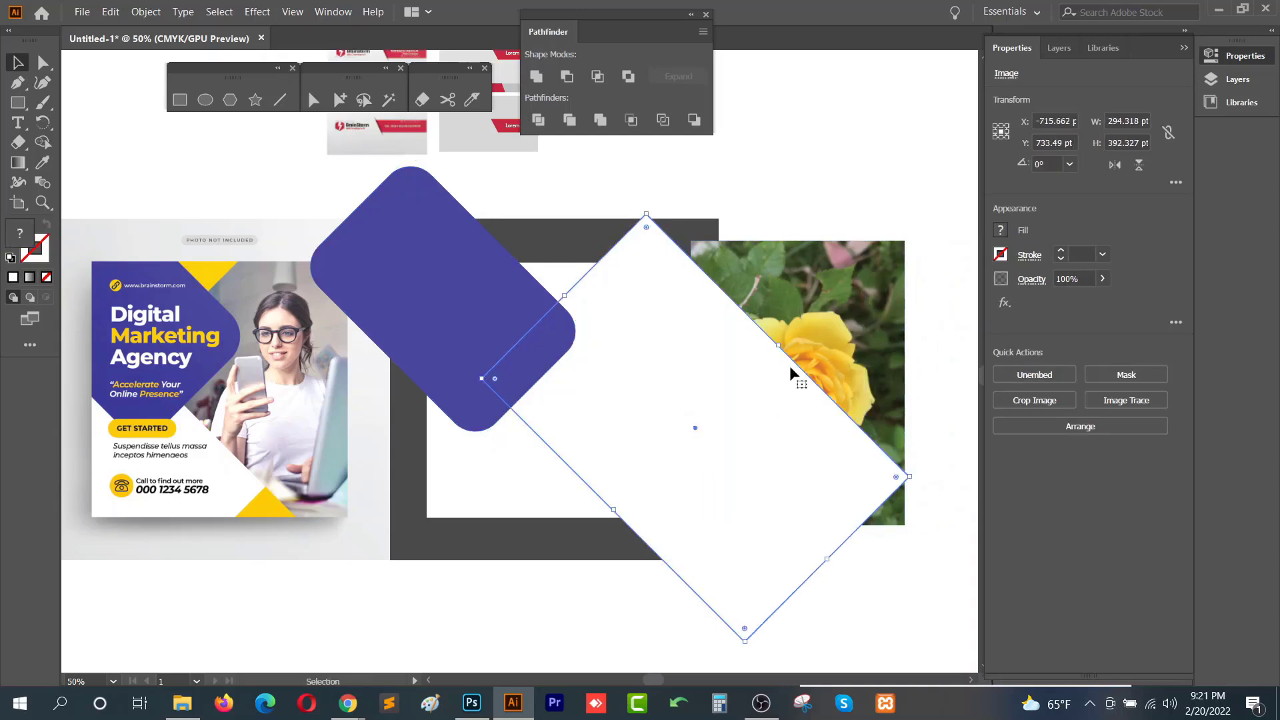
left_click_drag(904, 241, 948, 185)
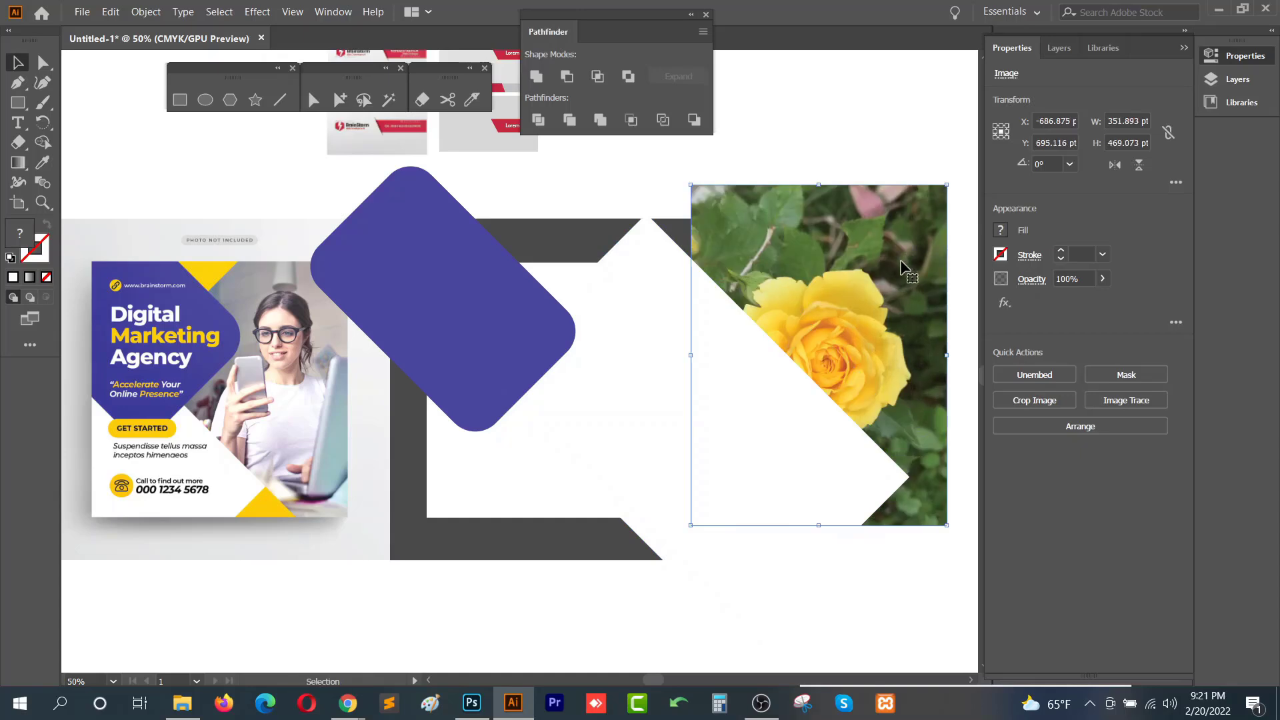
left_click_drag(897, 270, 743, 294)
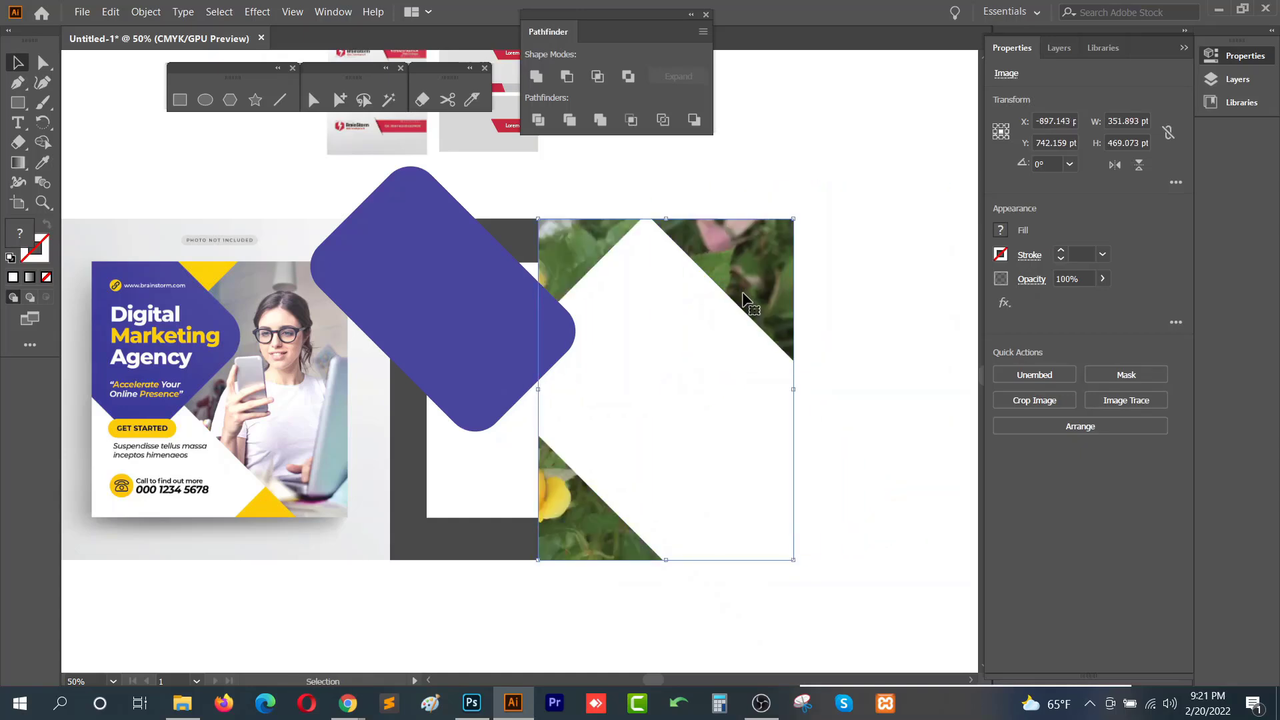
- Try to make a clipping mask from the rose image and the white diamond
key("a")
key("v")
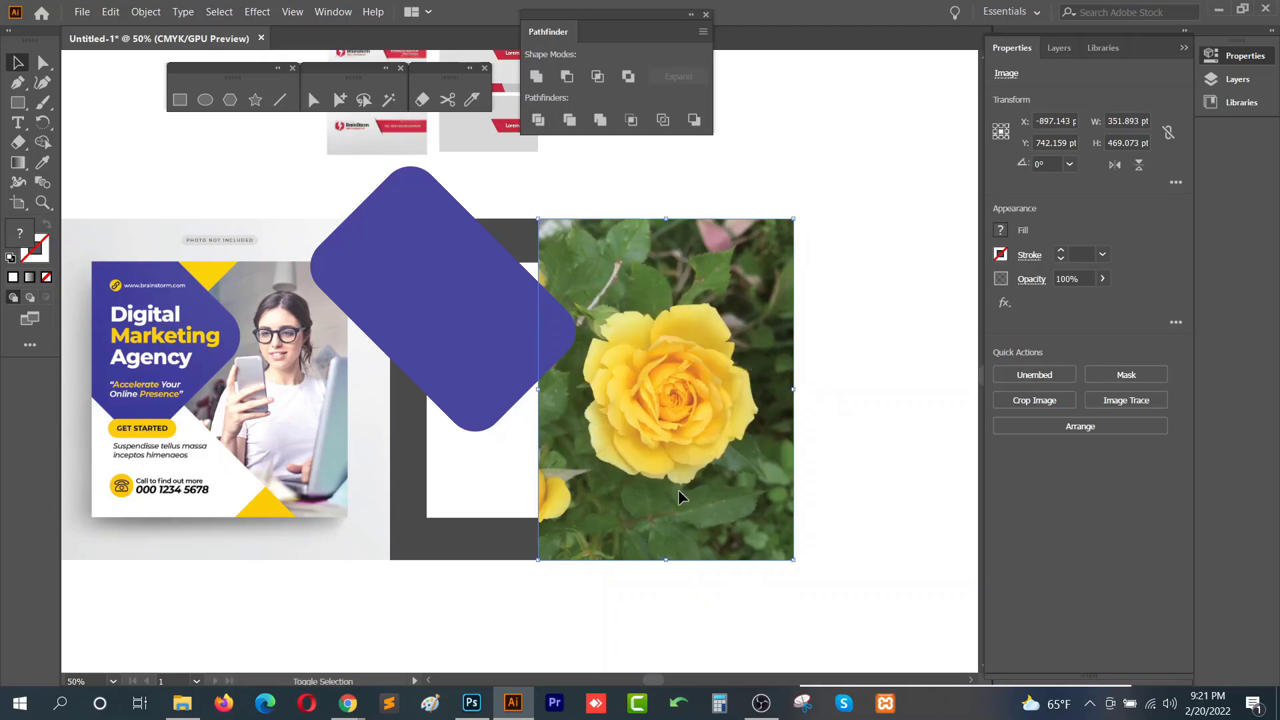
left_click(522, 417, "shift")
right_click(619, 396)
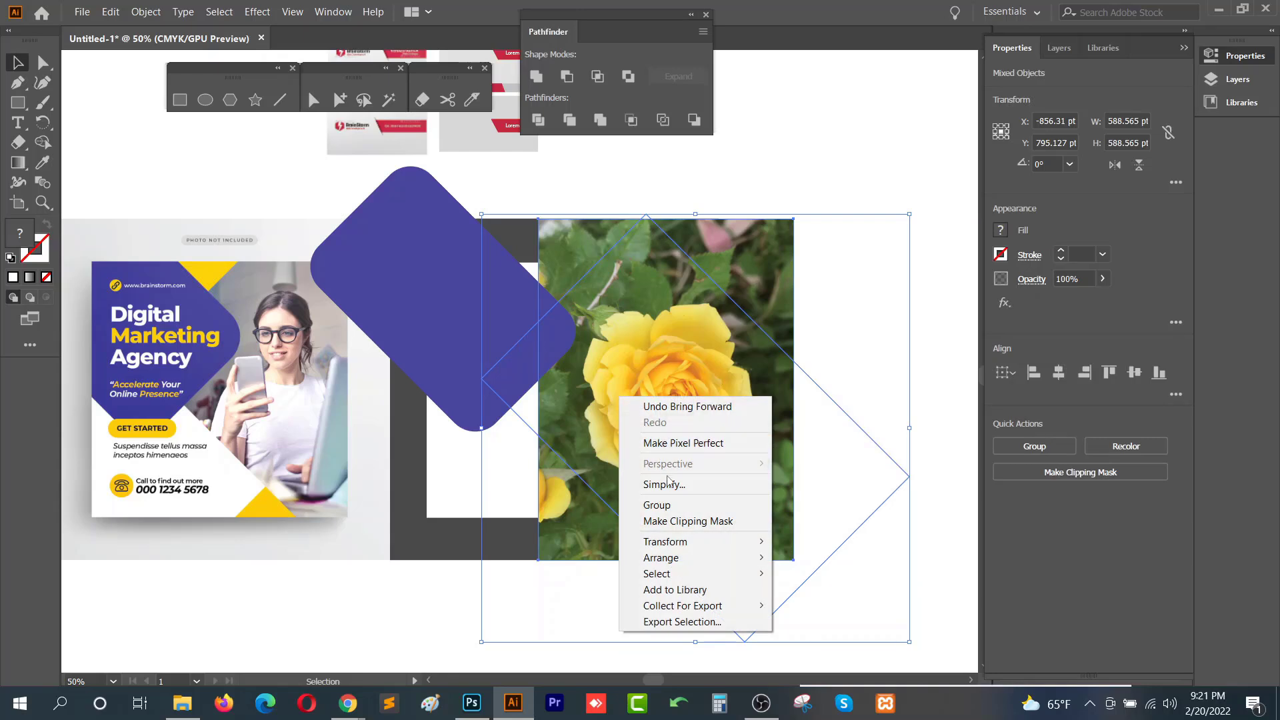
left_click(719, 523)
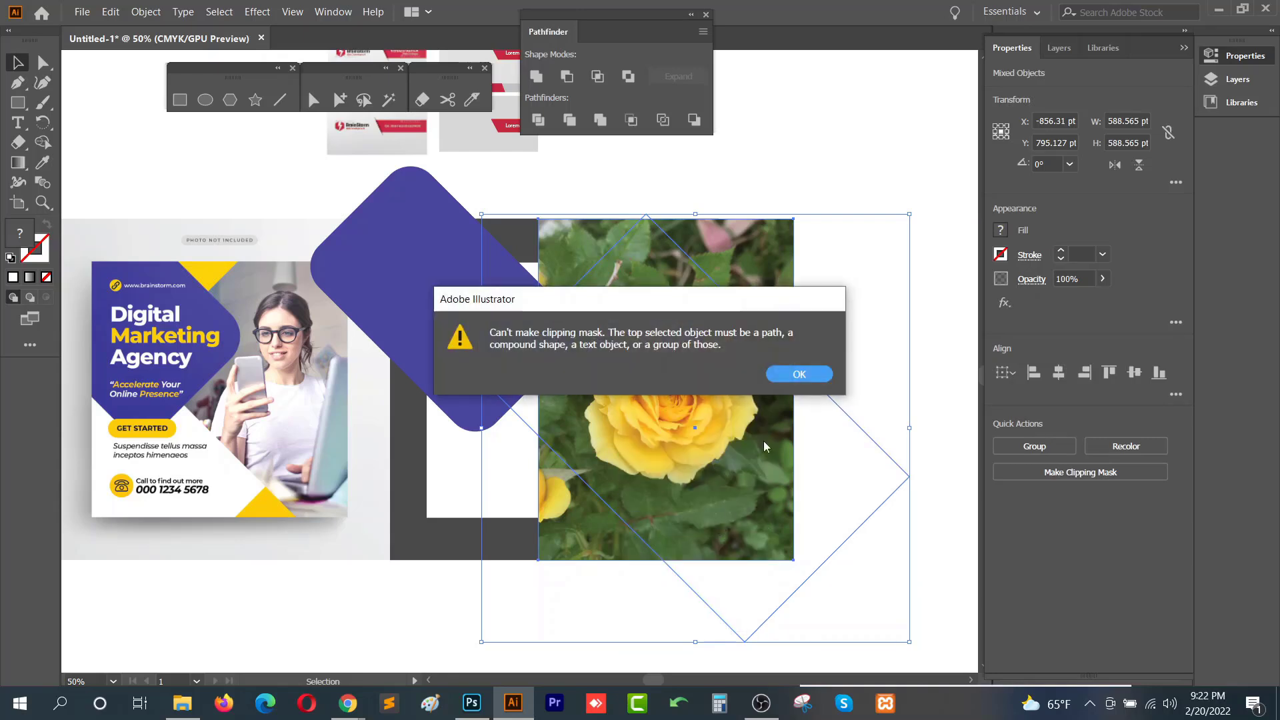
left_click(800, 374)
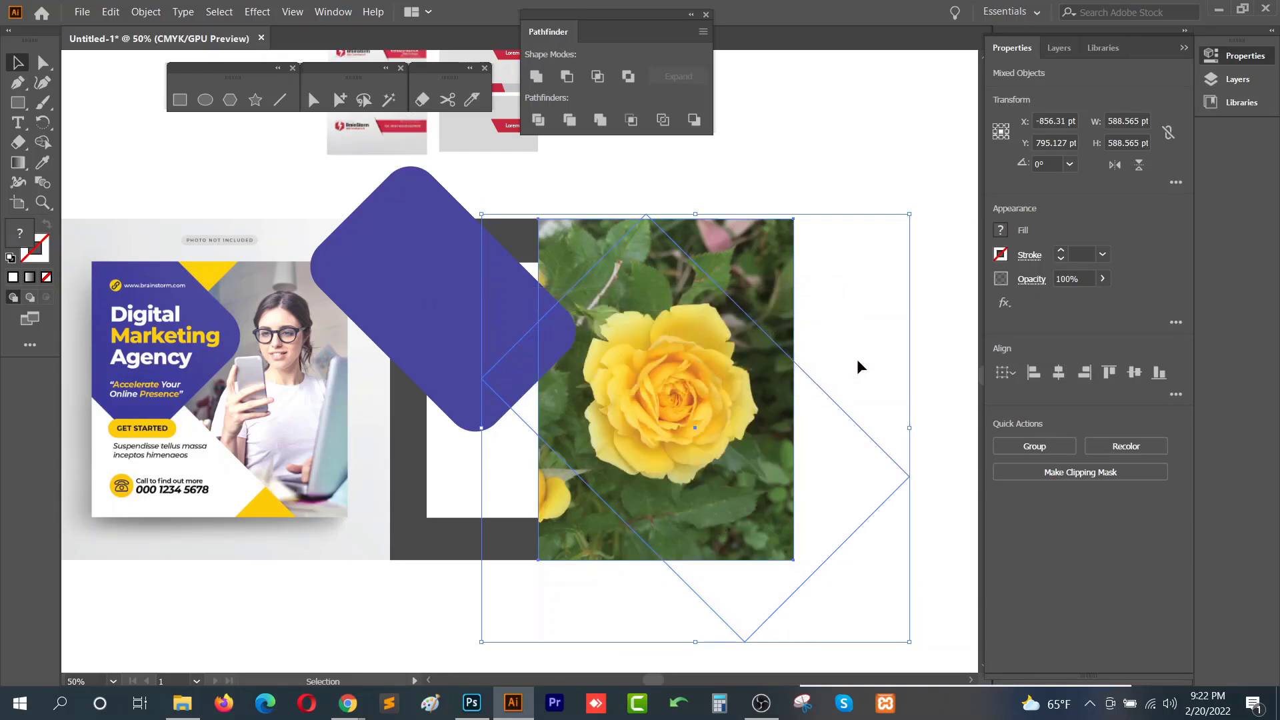
- Bring the white diamond in front of the rose image
left_click(882, 350)
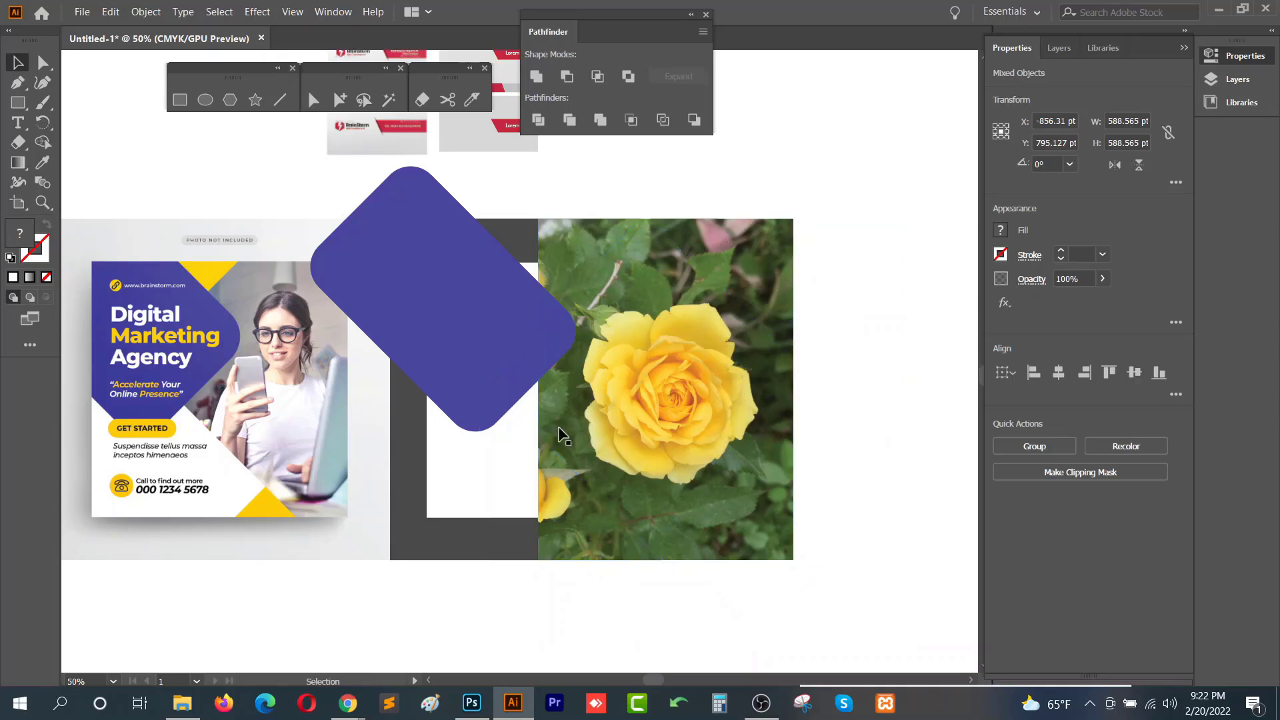
left_click(564, 427)
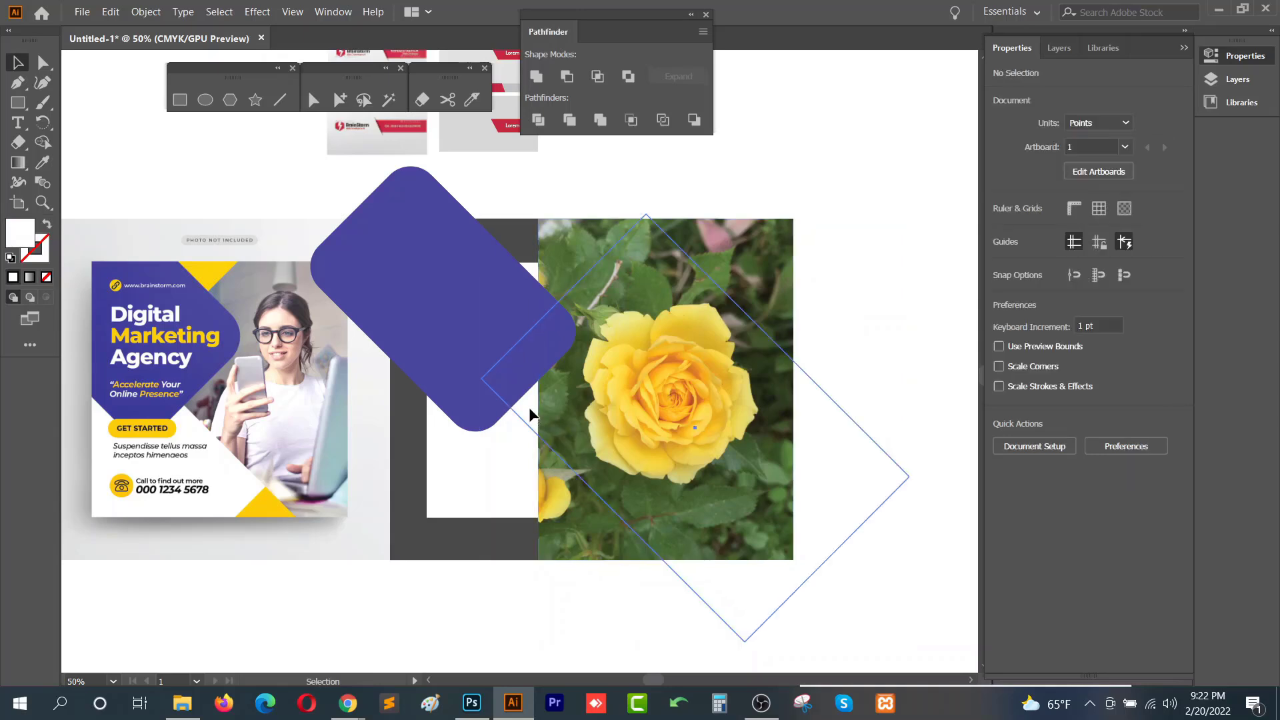
left_click(823, 307)
left_click(736, 351)
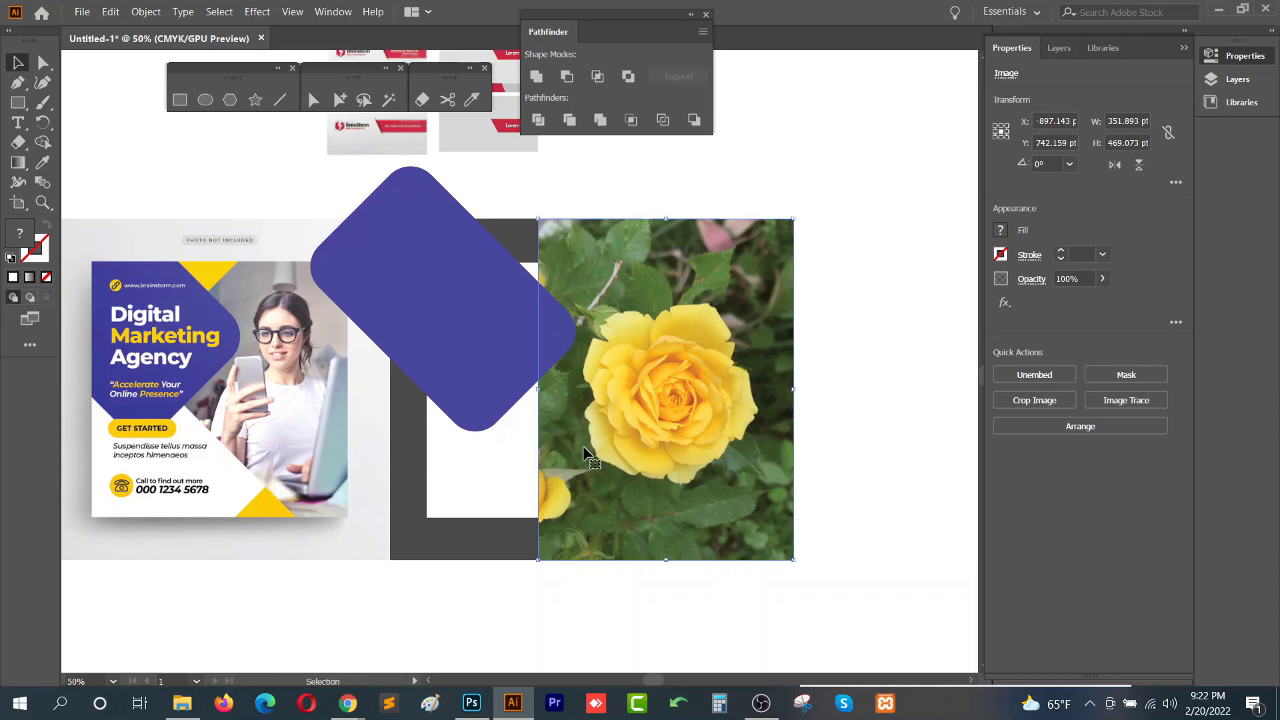
left_click(527, 414)
key("ctrl+shift+bracketright")
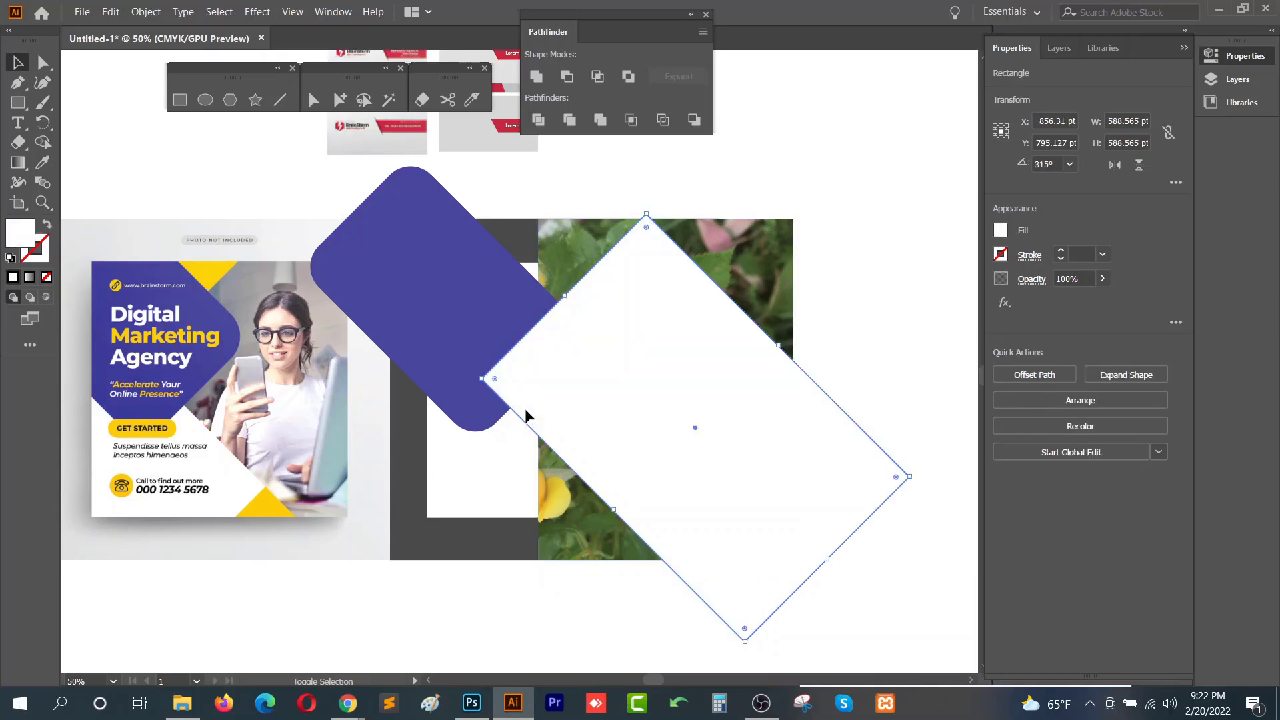
- Make a clipping mask of the rose image using the white diamond
left_click(750, 270, "shift")
right_click(751, 270)
left_click(821, 389)
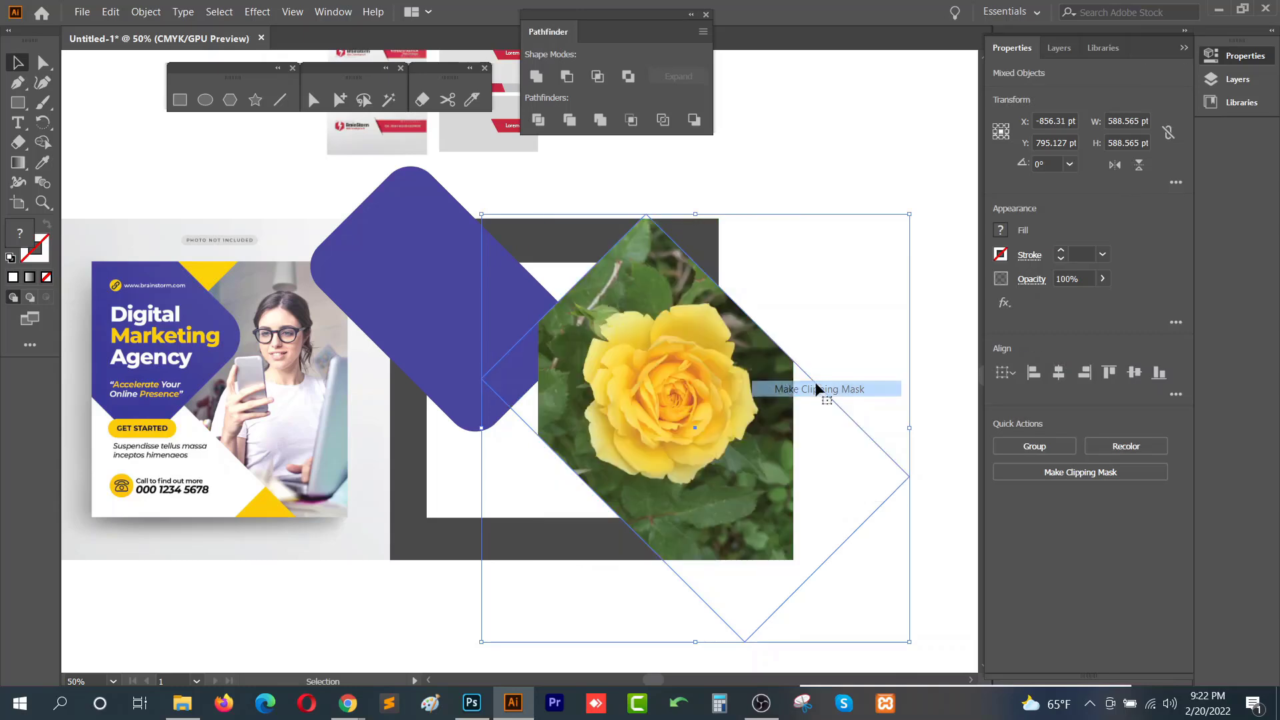
left_click(827, 326)
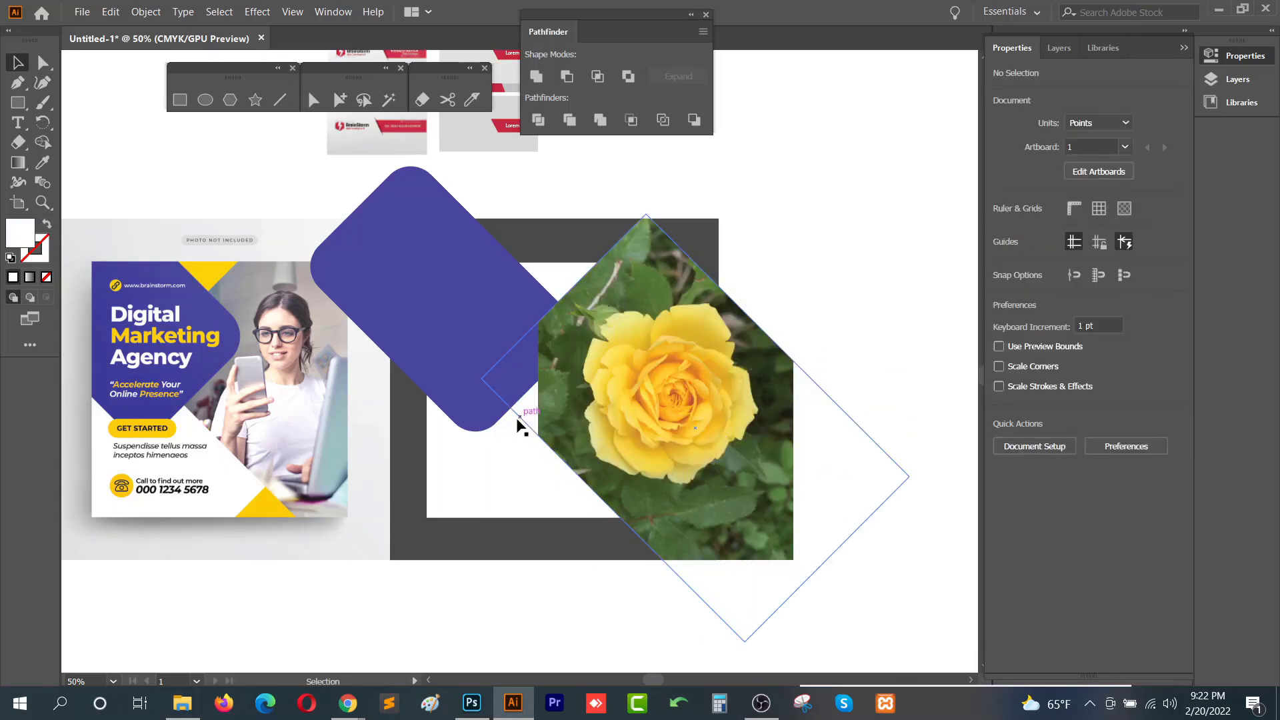
- Isolate the clipping mask and shift the rose image inside the diamond, then exit isolation
left_click(616, 408)
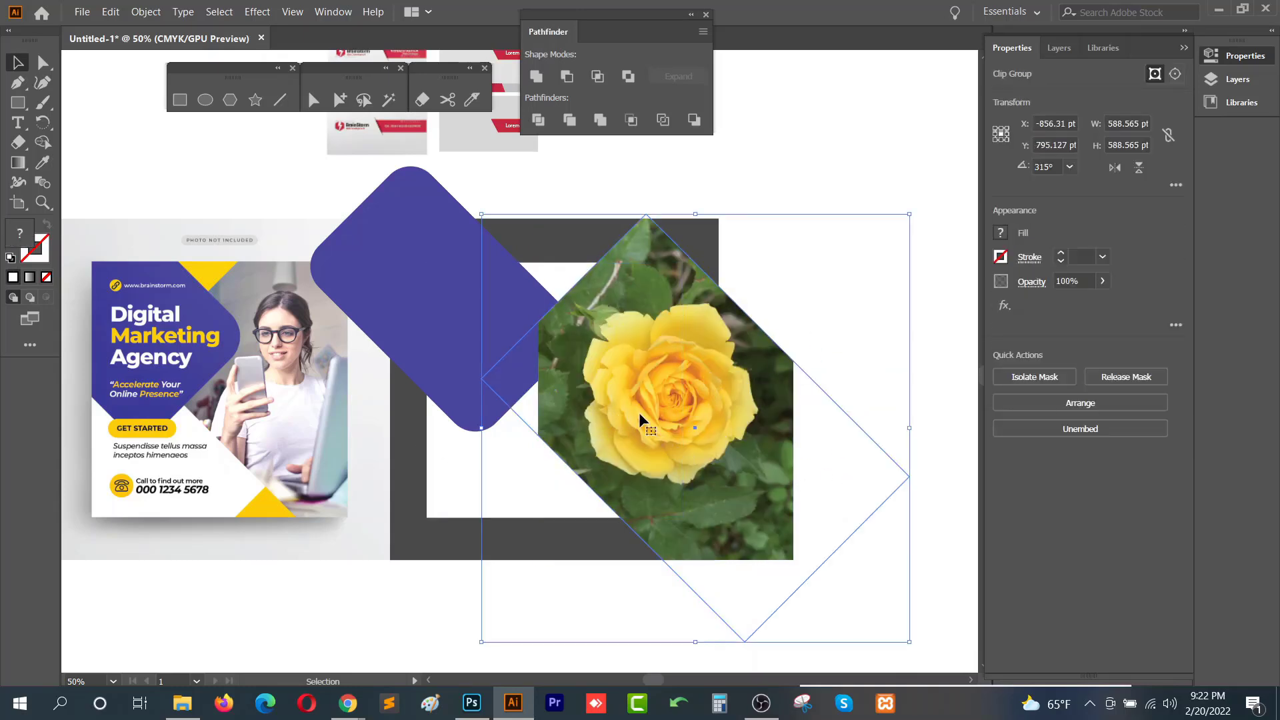
right_click(639, 412)
left_click(780, 518)
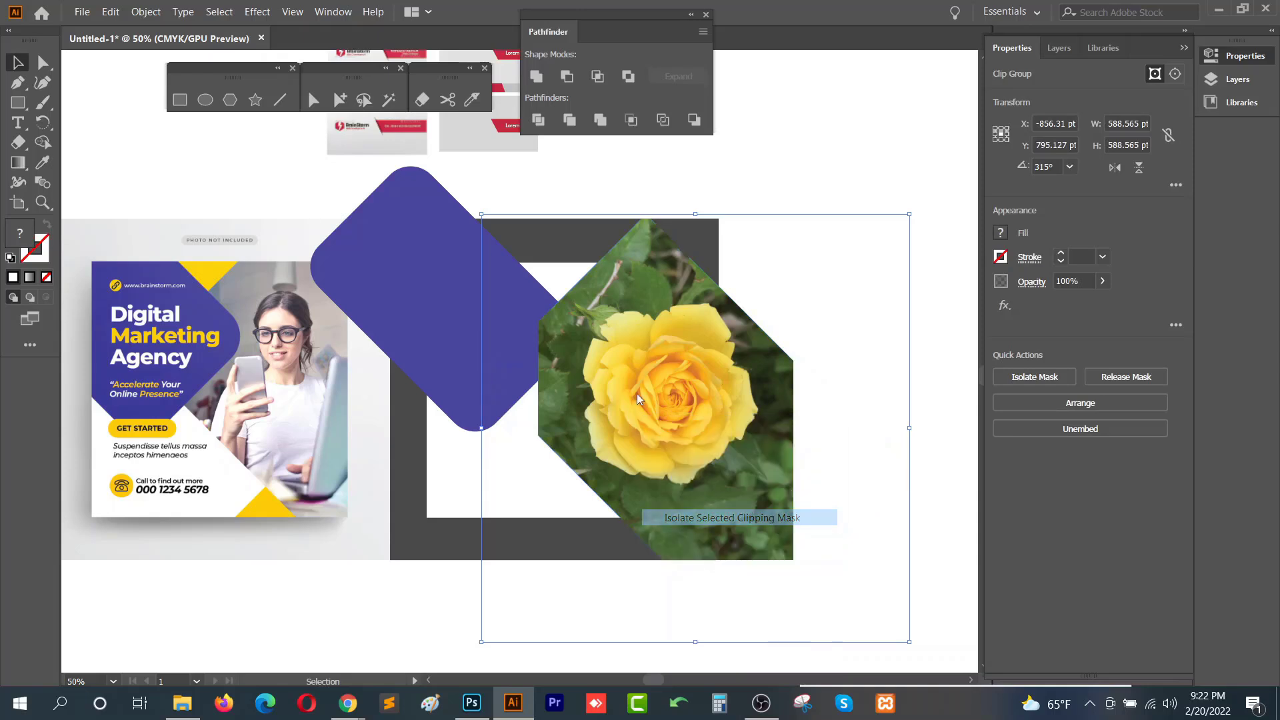
left_click_drag(659, 375, 619, 411)
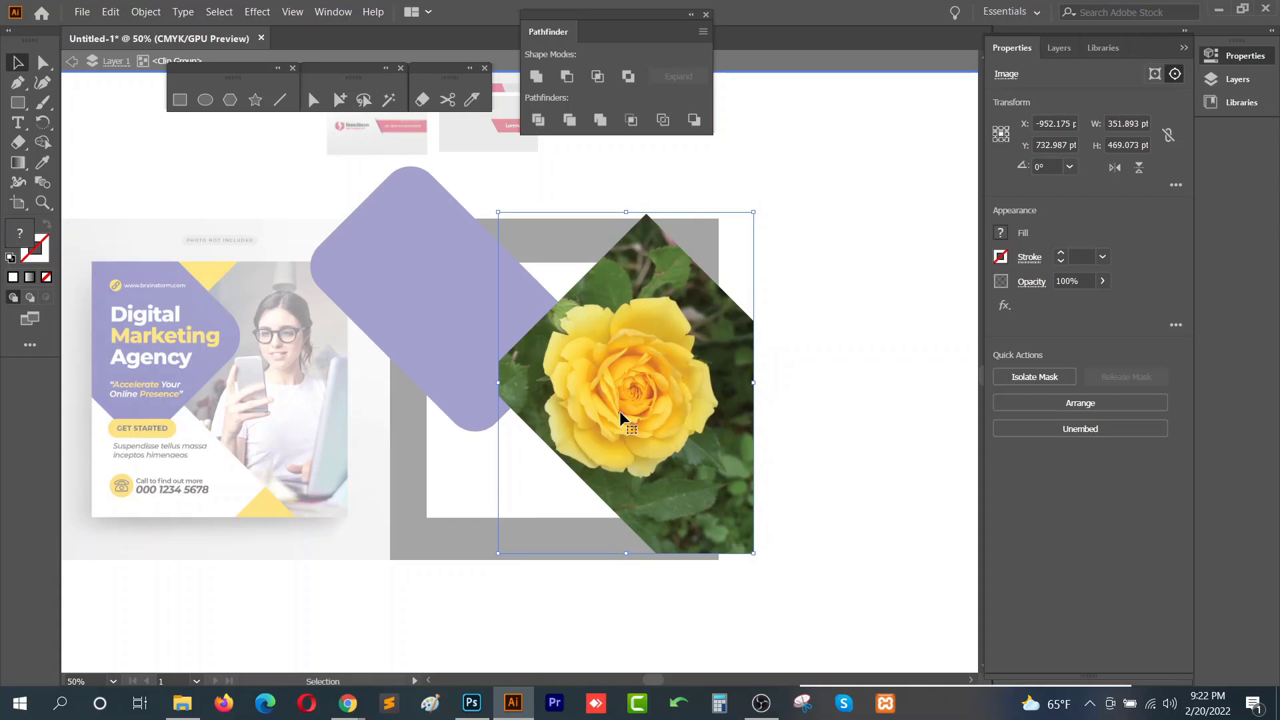
double_click(838, 403)
left_click(870, 343)
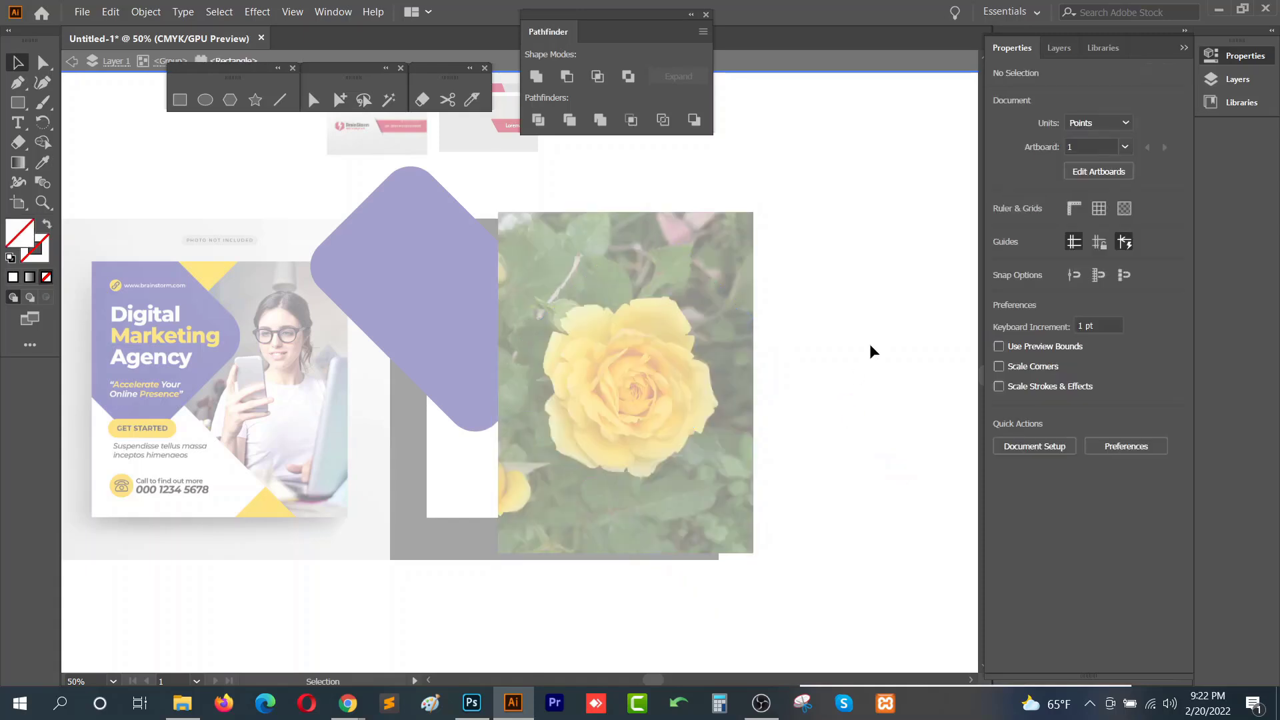
double_click(869, 343)
- Bring the purple rounded rectangle to the front
left_click(447, 261)
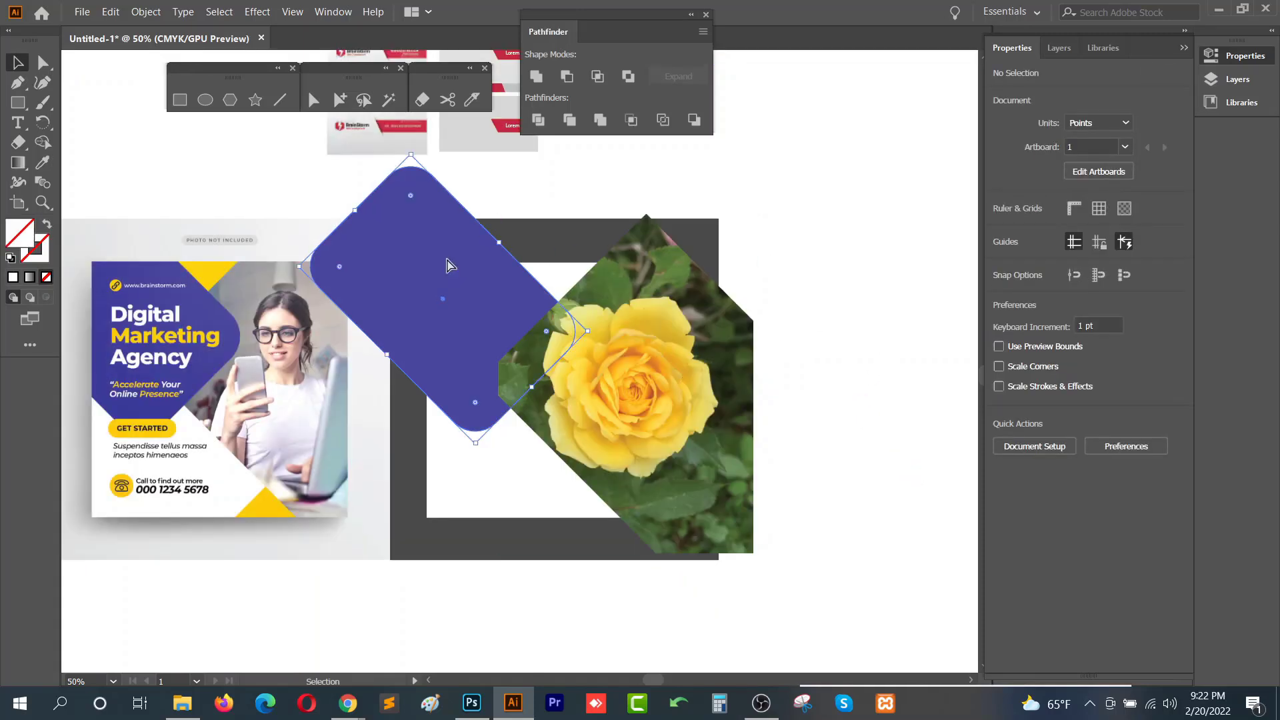
key("ctrl+shift+bracketright")
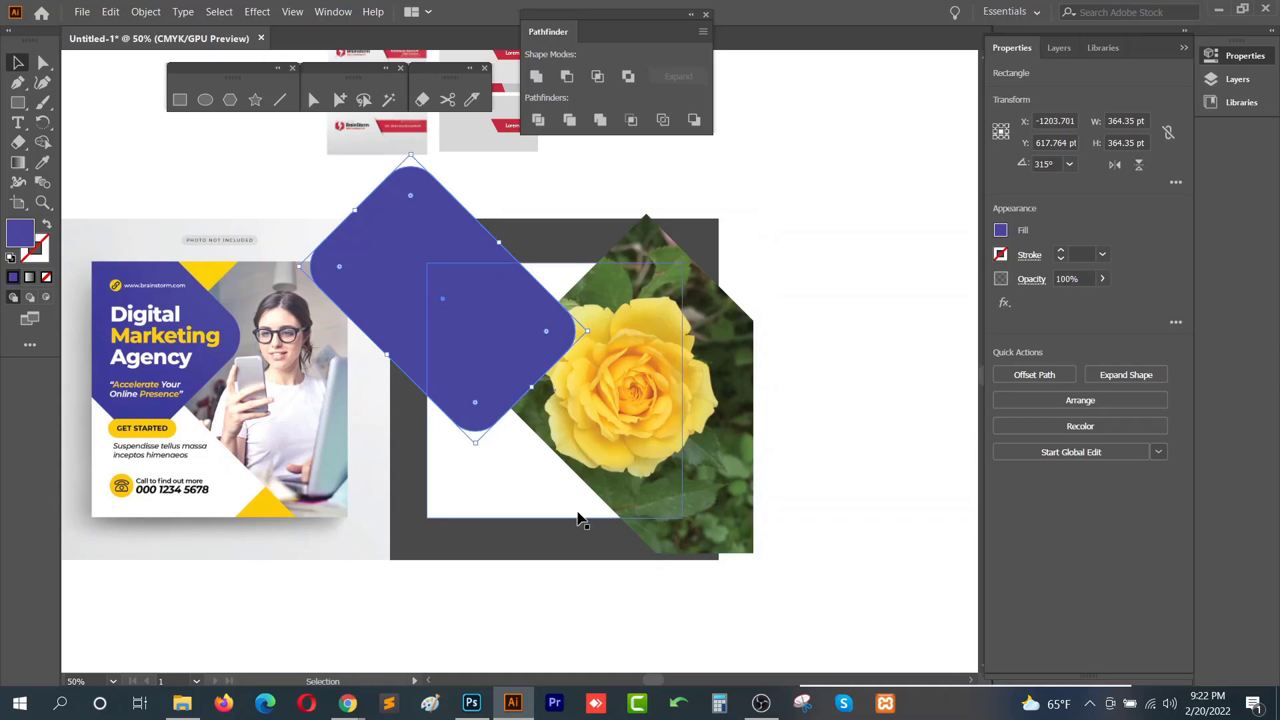
left_click(570, 270)
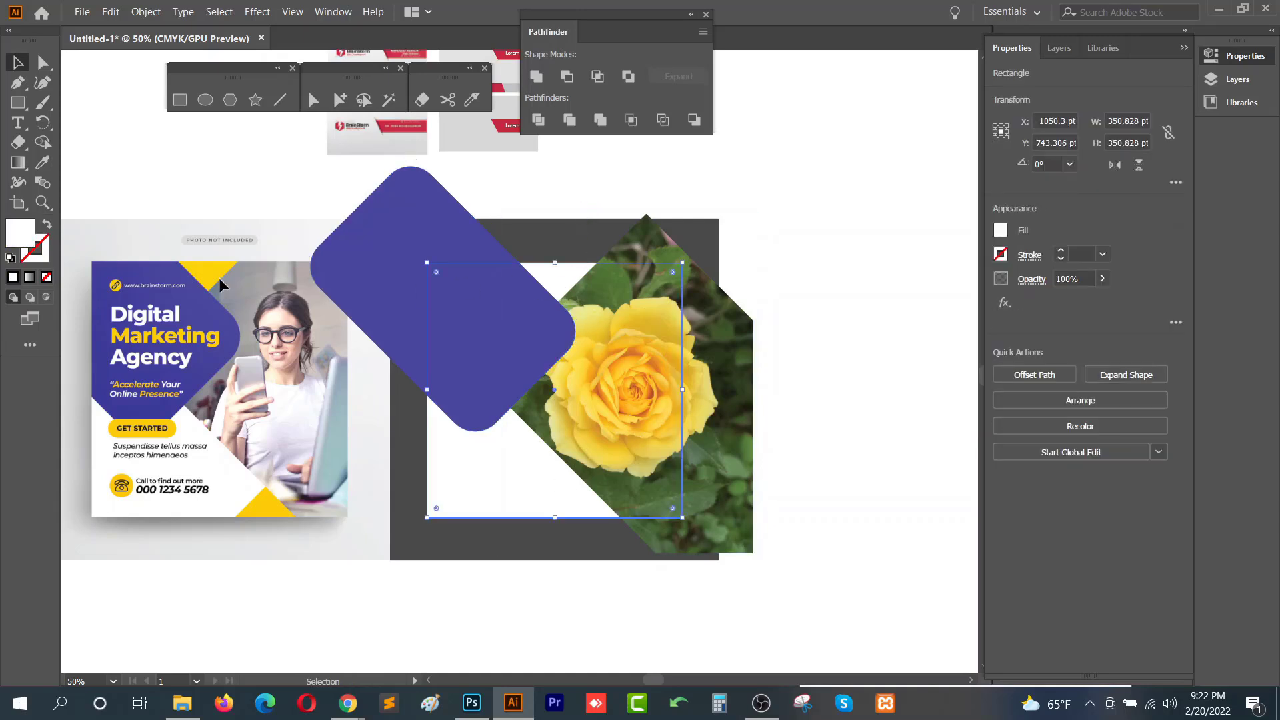
- Draw a triangle about 125 × 109 pt above the white card with the Polygon tool
left_click(237, 105)
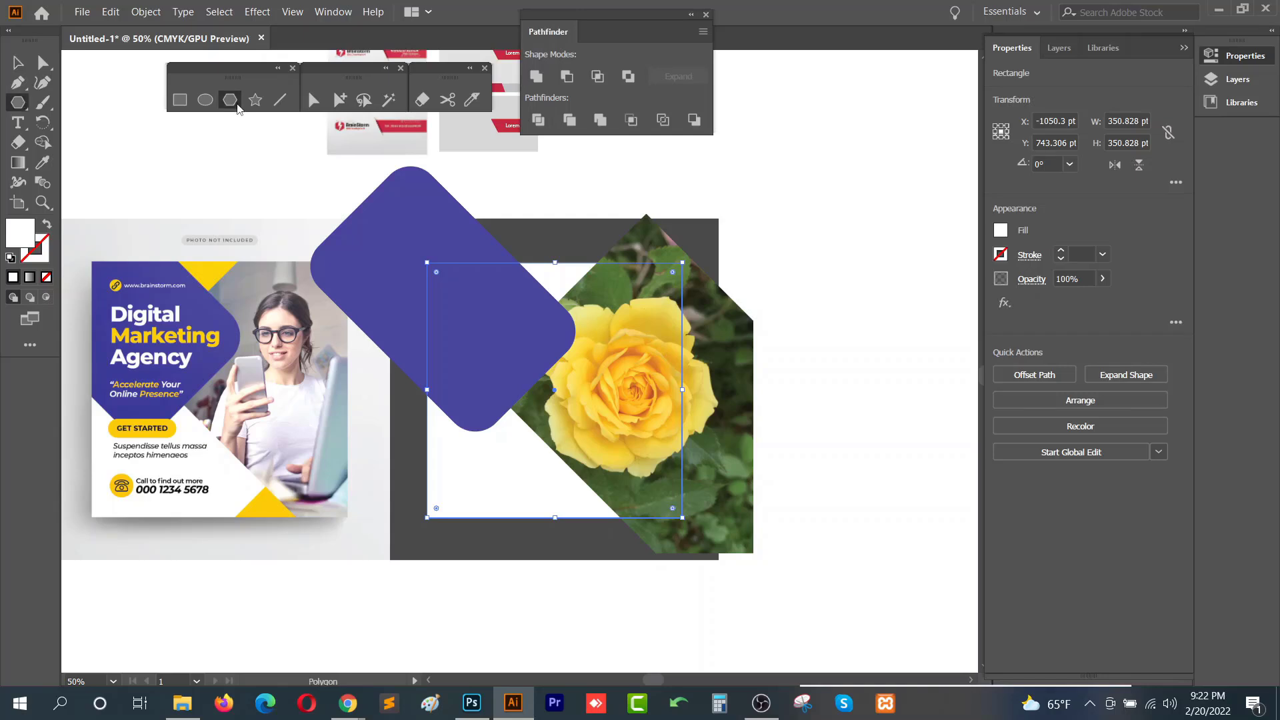
left_click_drag(523, 230, 573, 249)
key("v")
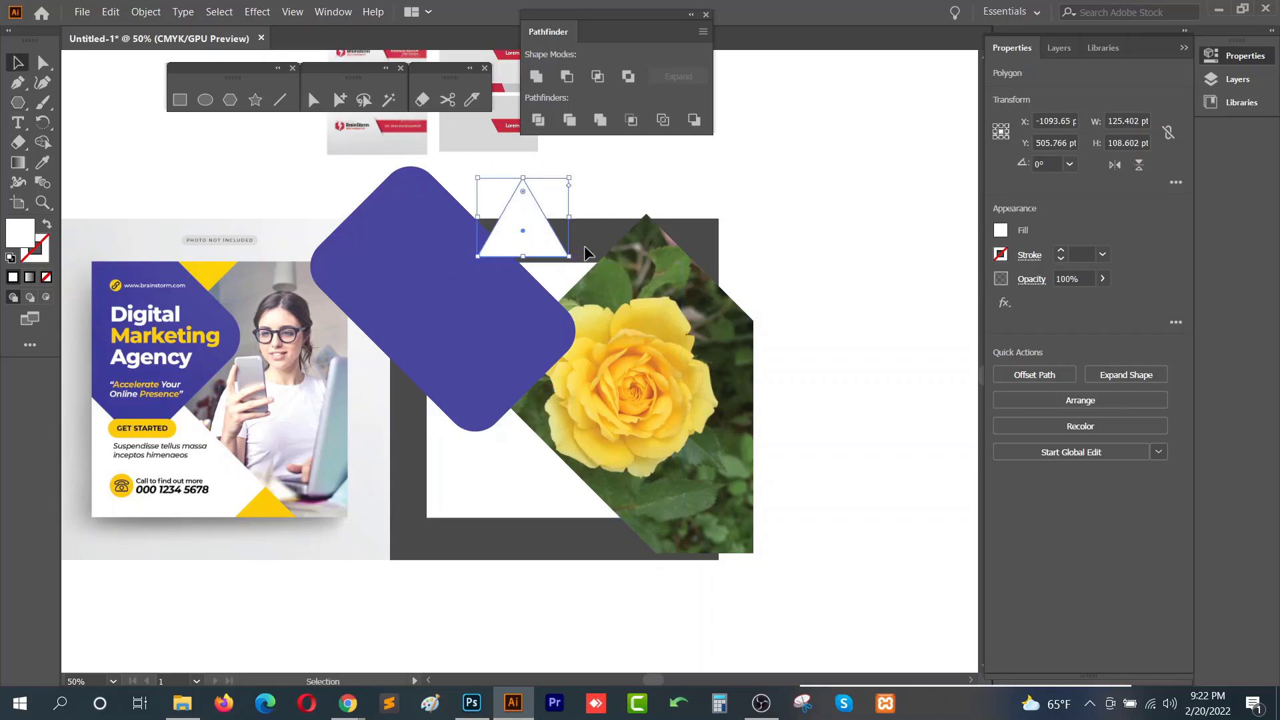
- Fill the triangle with the yellow sampled from the reference flyer using the Eyedropper
key("i")
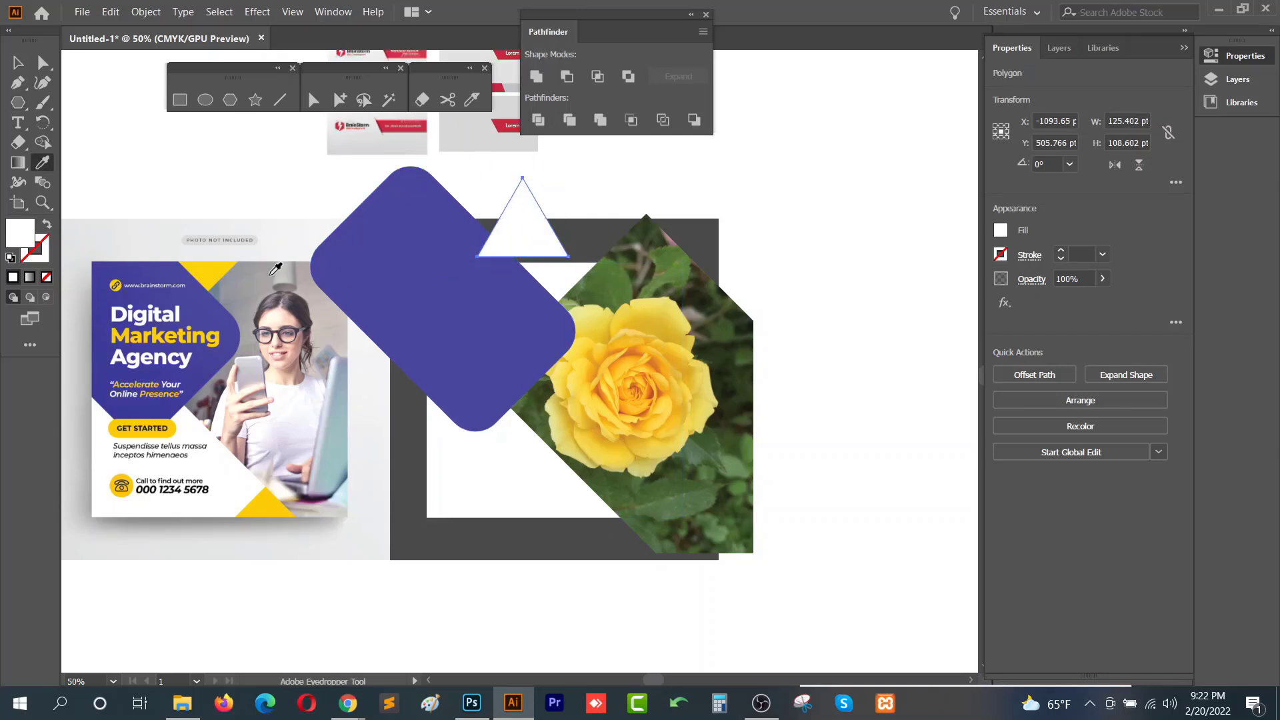
left_click(217, 273)
key("v")
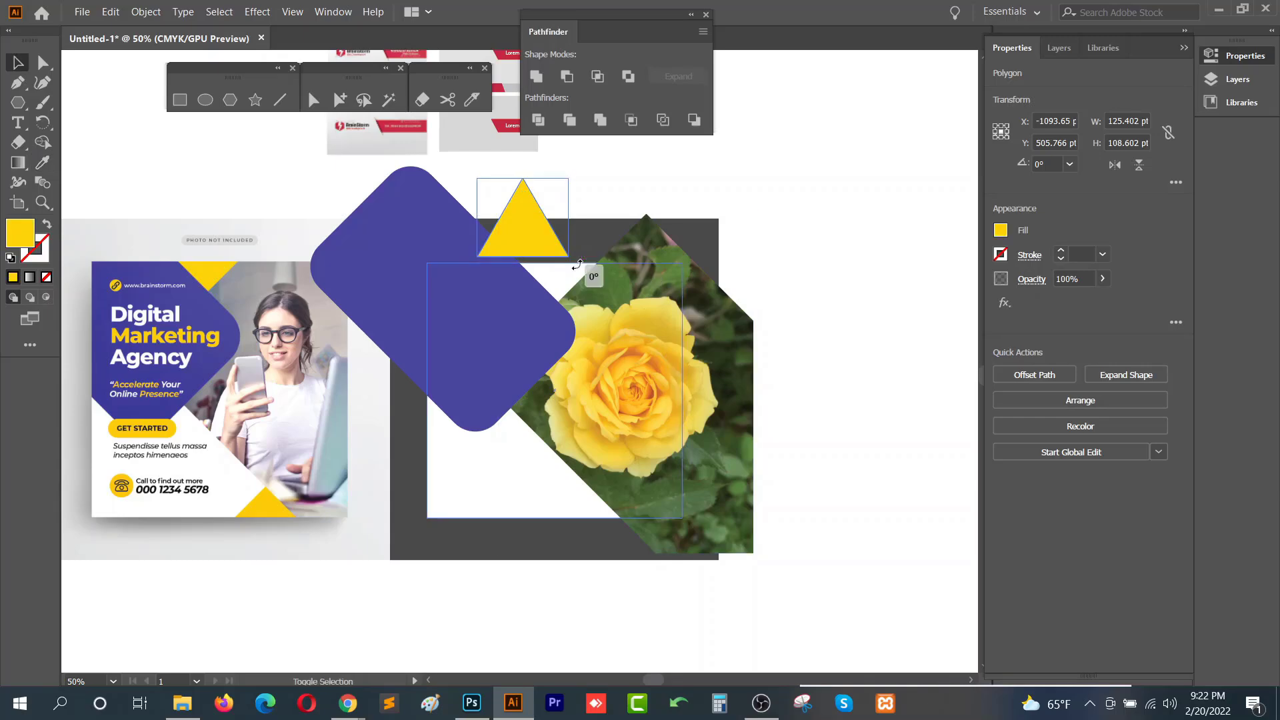
- Rotate the yellow triangle 180° and move it onto the purple shape's right corner
left_click_drag(577, 265, 389, 200)
key("ctrl+1")
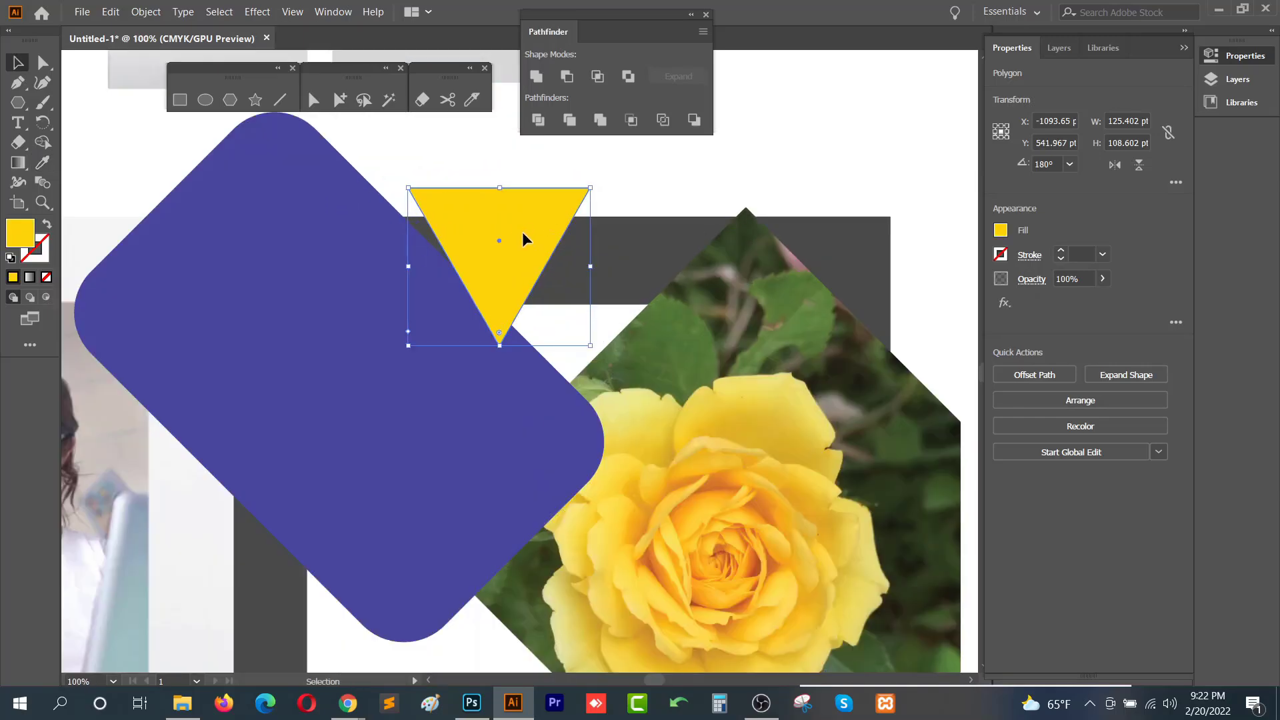
left_click_drag(523, 231, 584, 346)
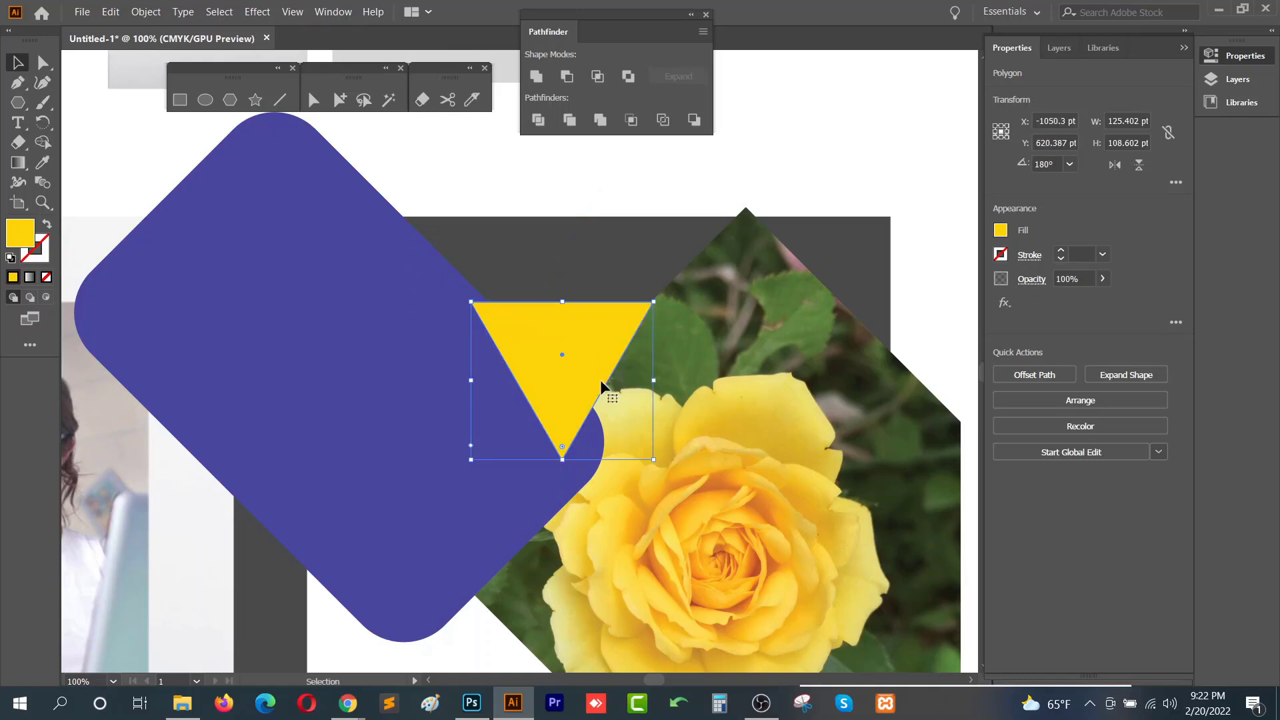
- Resize the yellow triangle to about 150 × 99 pt
mouse_move(568, 460)
left_mouse_down()
mouse_move(567, 417)
mouse_move(563, 445)
left_mouse_up()
left_click_drag(661, 379, 697, 378)
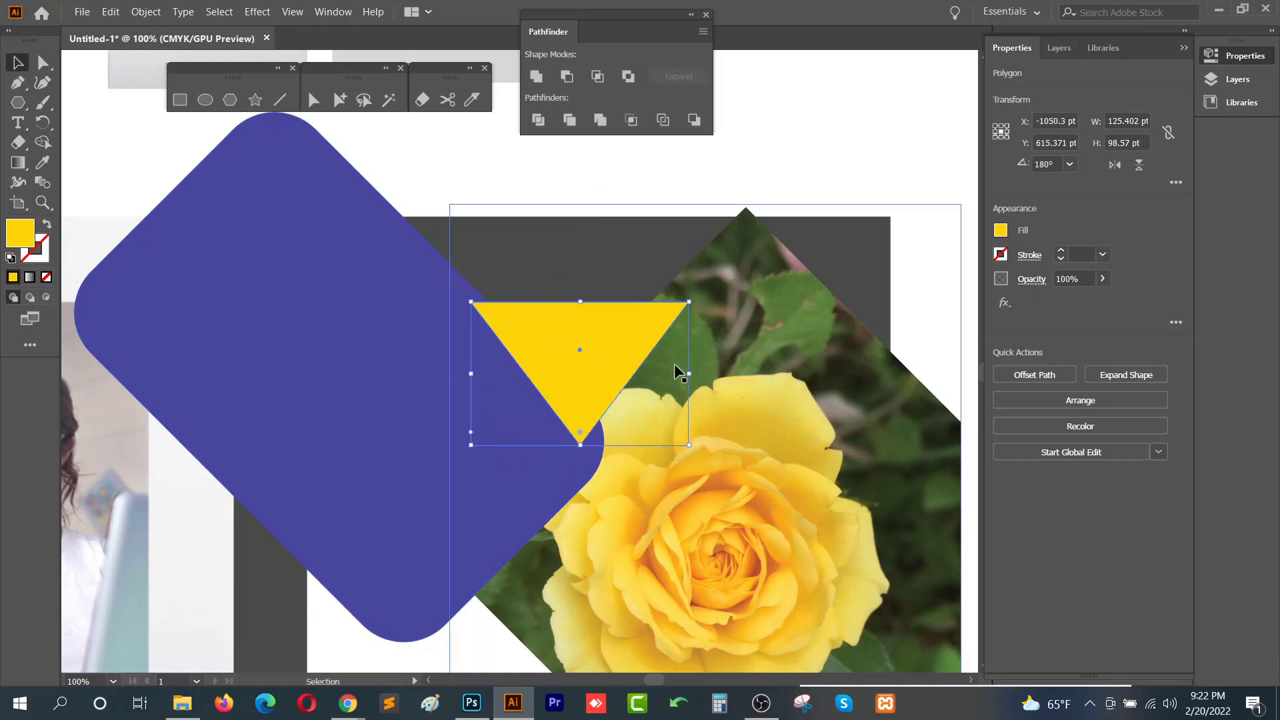
- Place a yellow triangle on the white card's bottom edge, beside the photo
key("a")
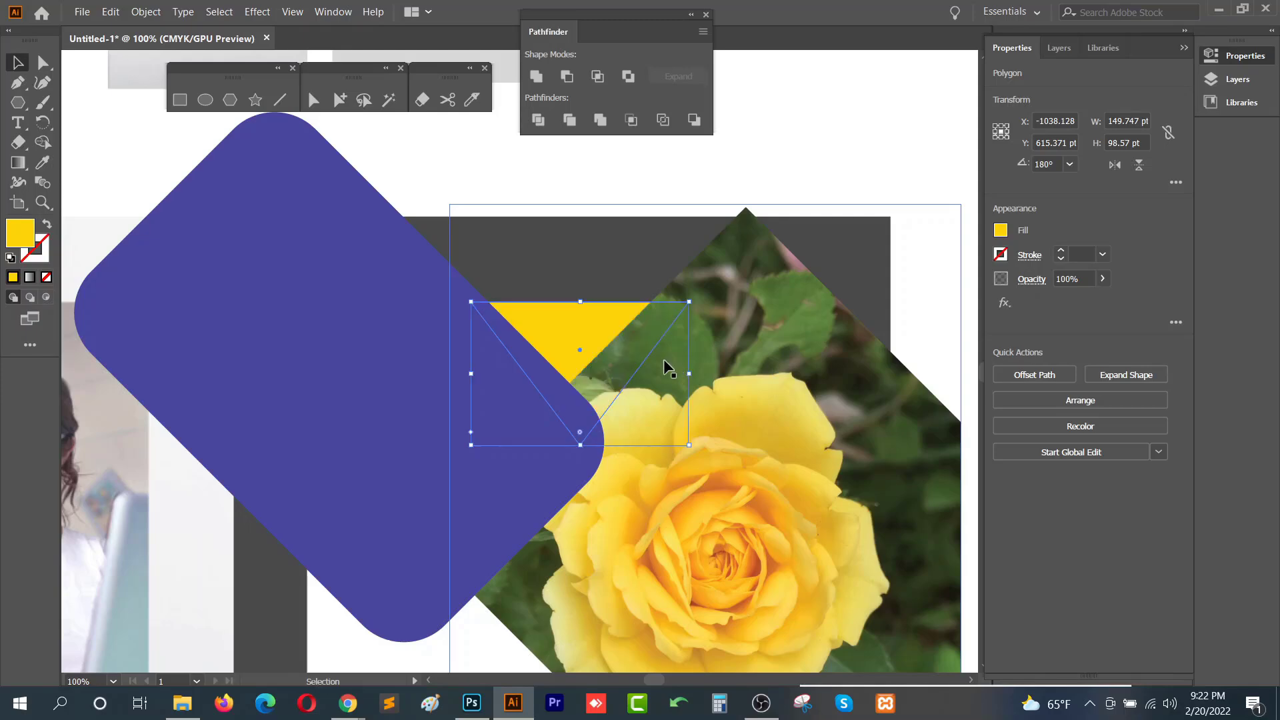
scroll(667, 366, "down", 4)
left_click_drag(641, 425, 638, 389)
scroll(639, 389, "up", 1)
scroll(638, 393, "up", 1)
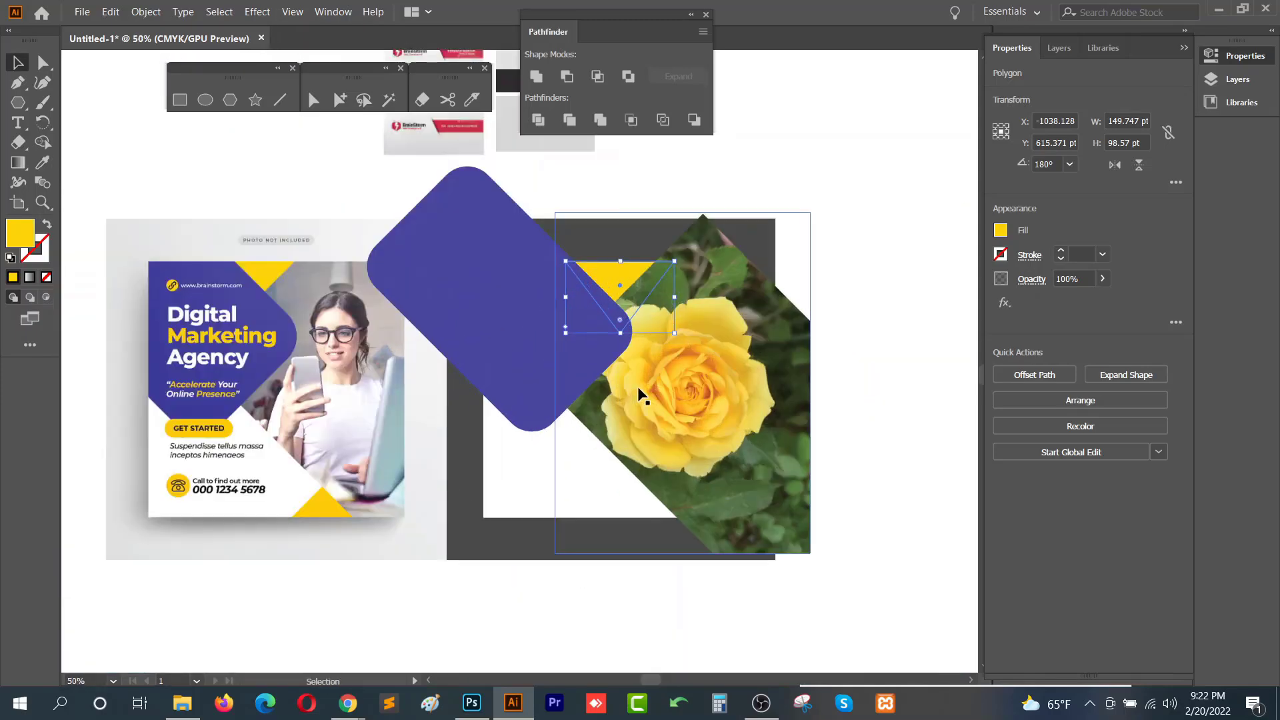
left_click(783, 193)
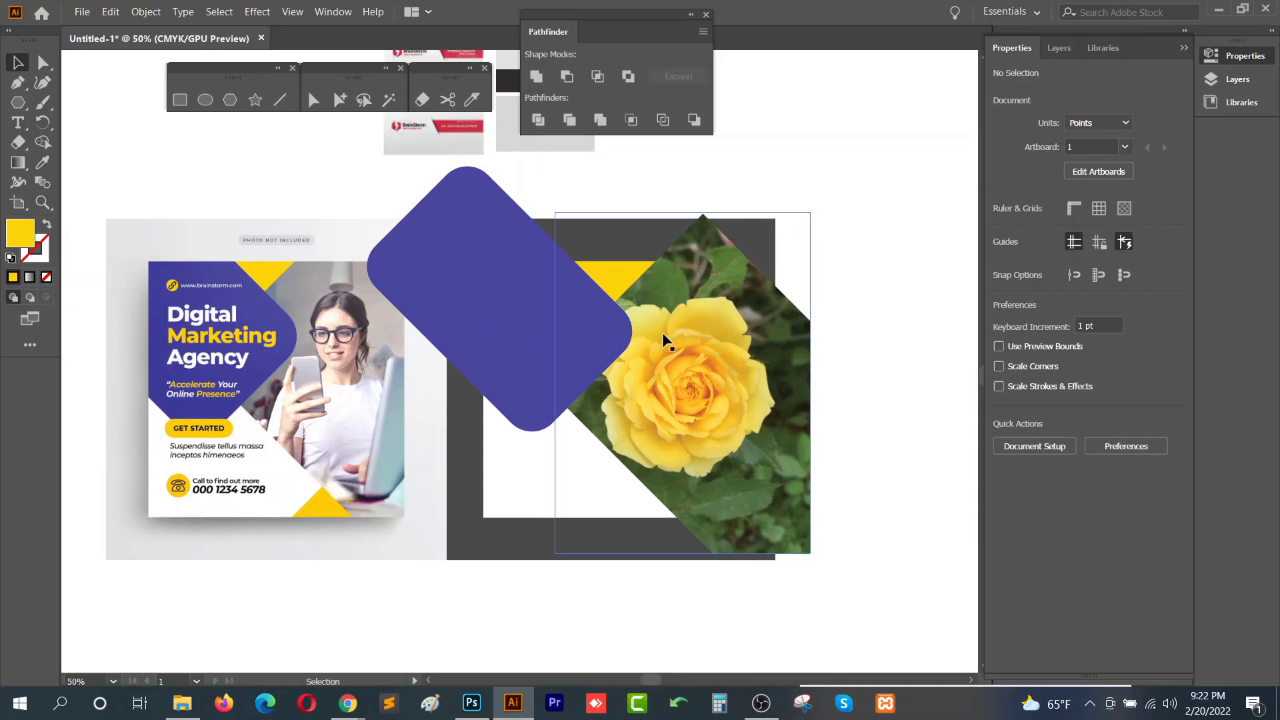
left_click_drag(621, 283, 571, 548)
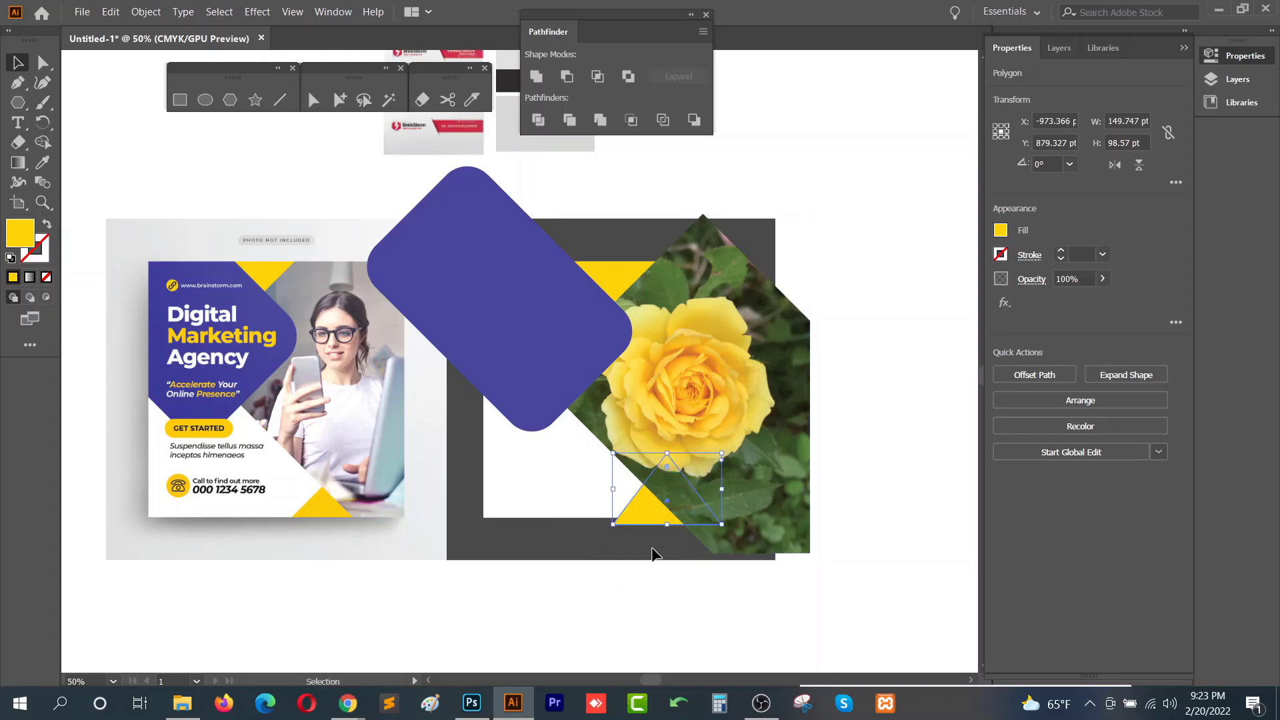
scroll(651, 546, "up", 2)
left_click_drag(653, 467, 597, 486)
left_click_drag(602, 553, 720, 491)
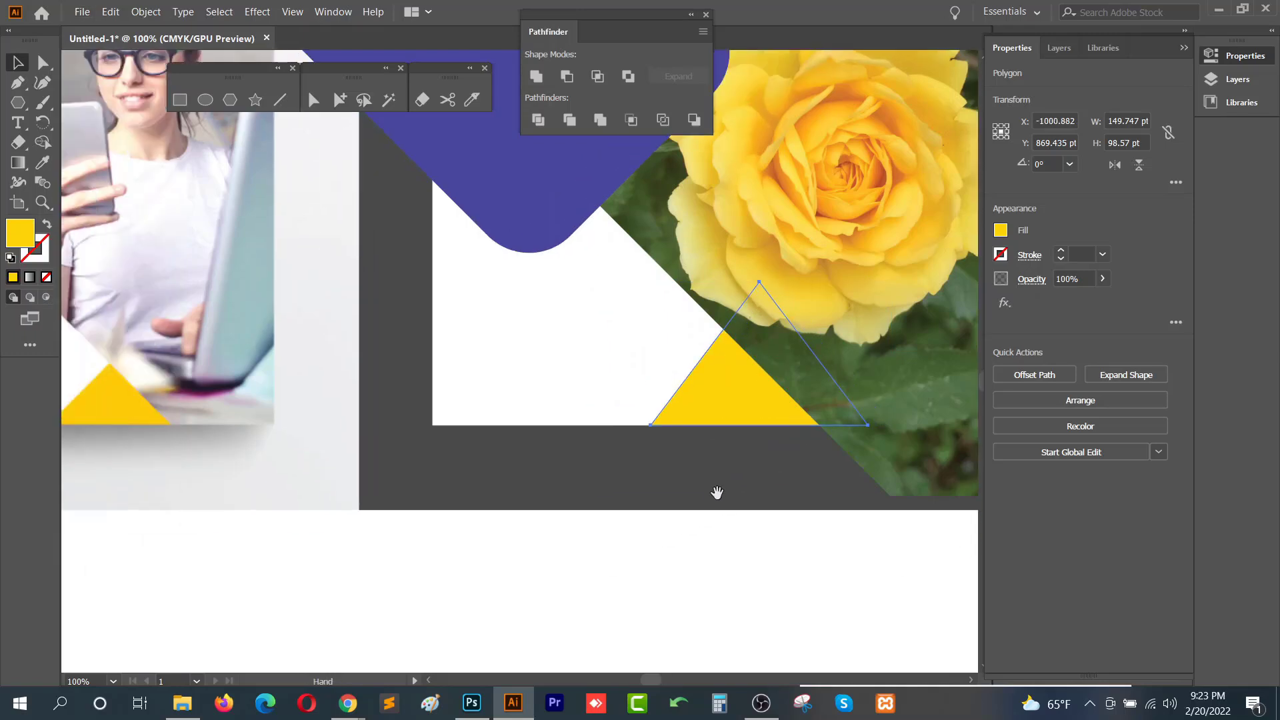
left_click(704, 485)
left_click_drag(727, 401, 611, 570)
scroll(728, 380, "down", 1)
left_click(693, 425)
scroll(623, 431, "down", 1)
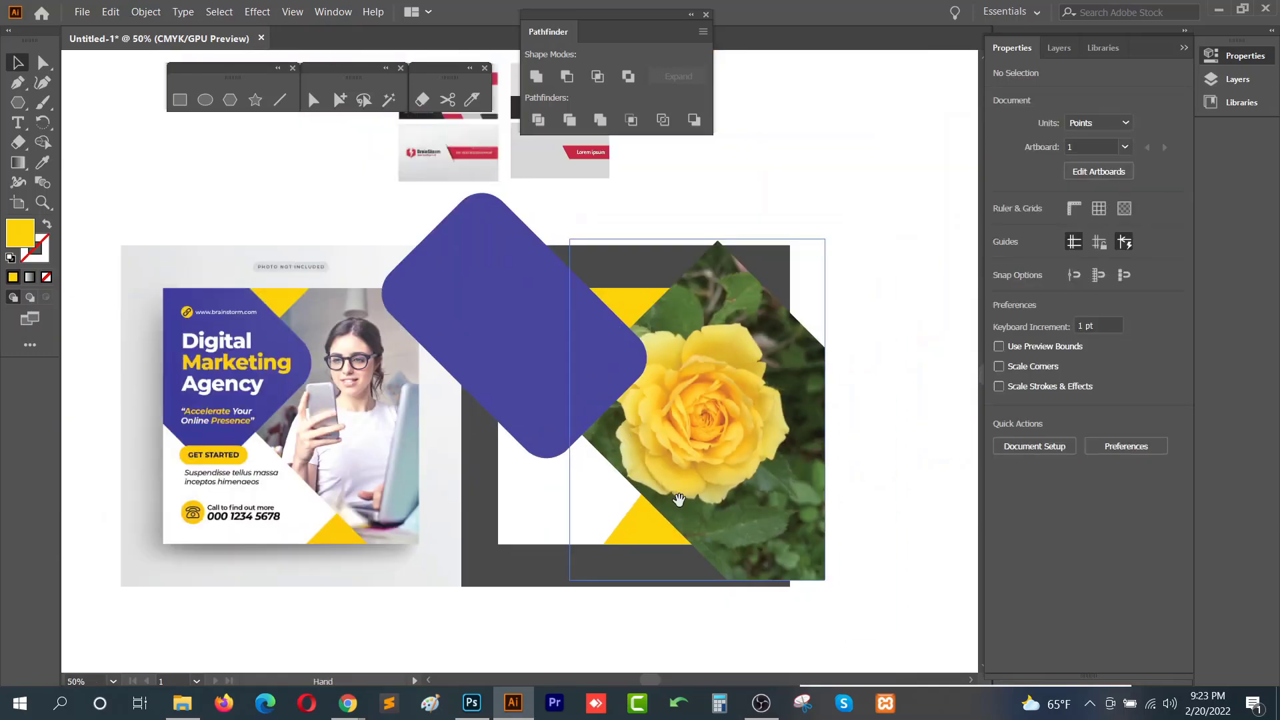
left_click_drag(679, 502, 659, 428)
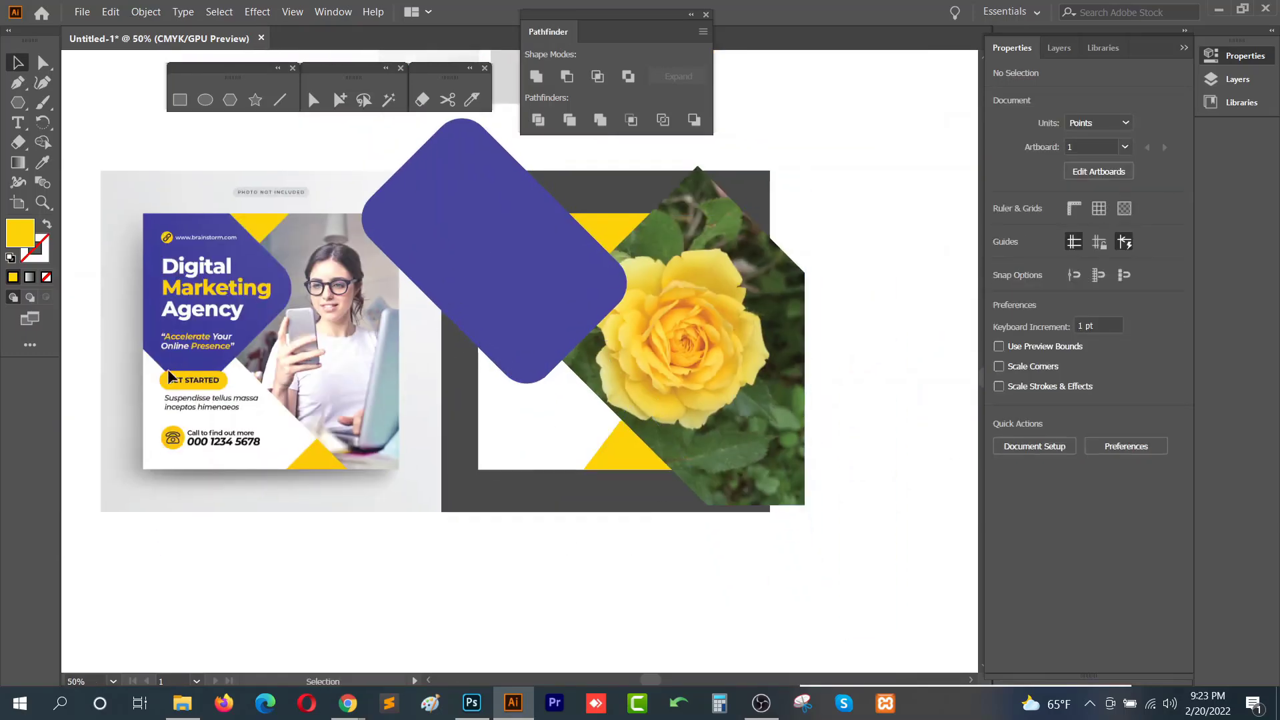
- Draw a yellow rounded button rectangle about 111 × 35 pt on the white card below the purple shape
left_click(181, 104)
left_click_drag(490, 373, 668, 486)
key("a")
scroll(549, 399, "up", 1)
scroll(551, 396, "up", 1)
key("v")
left_click(527, 436)
scroll(642, 447, "down", 1)
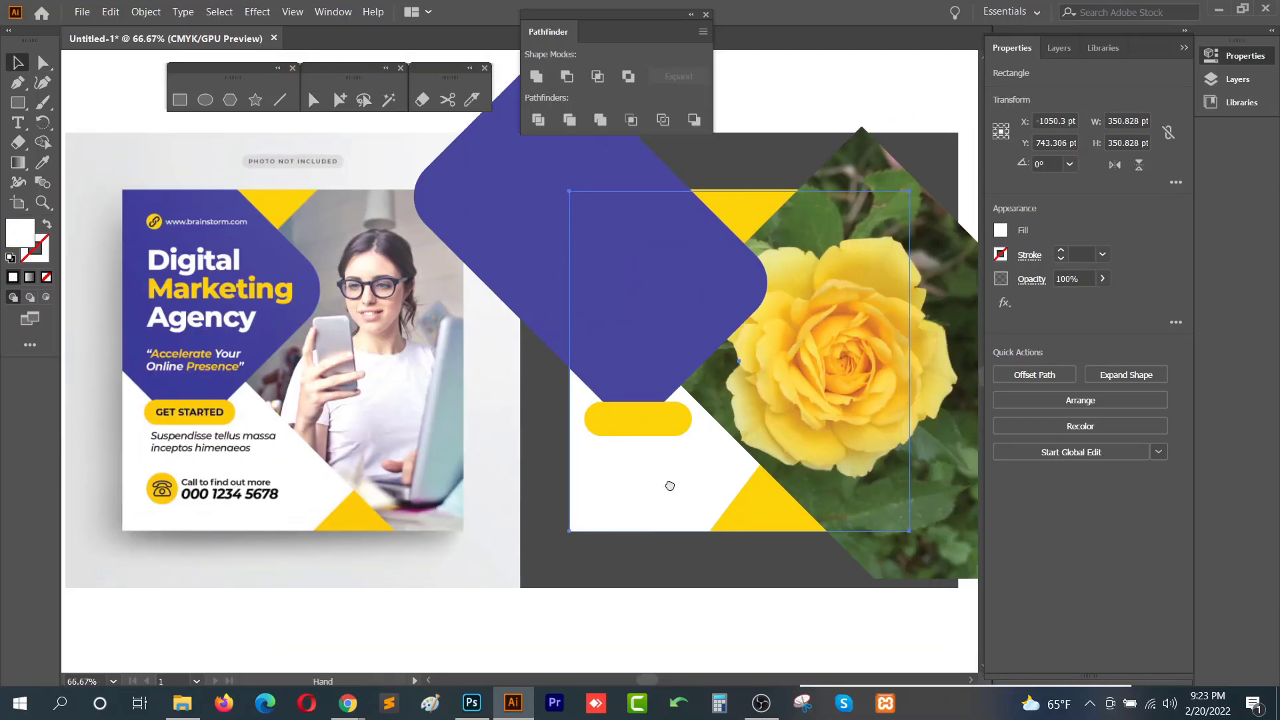
left_click(667, 425)
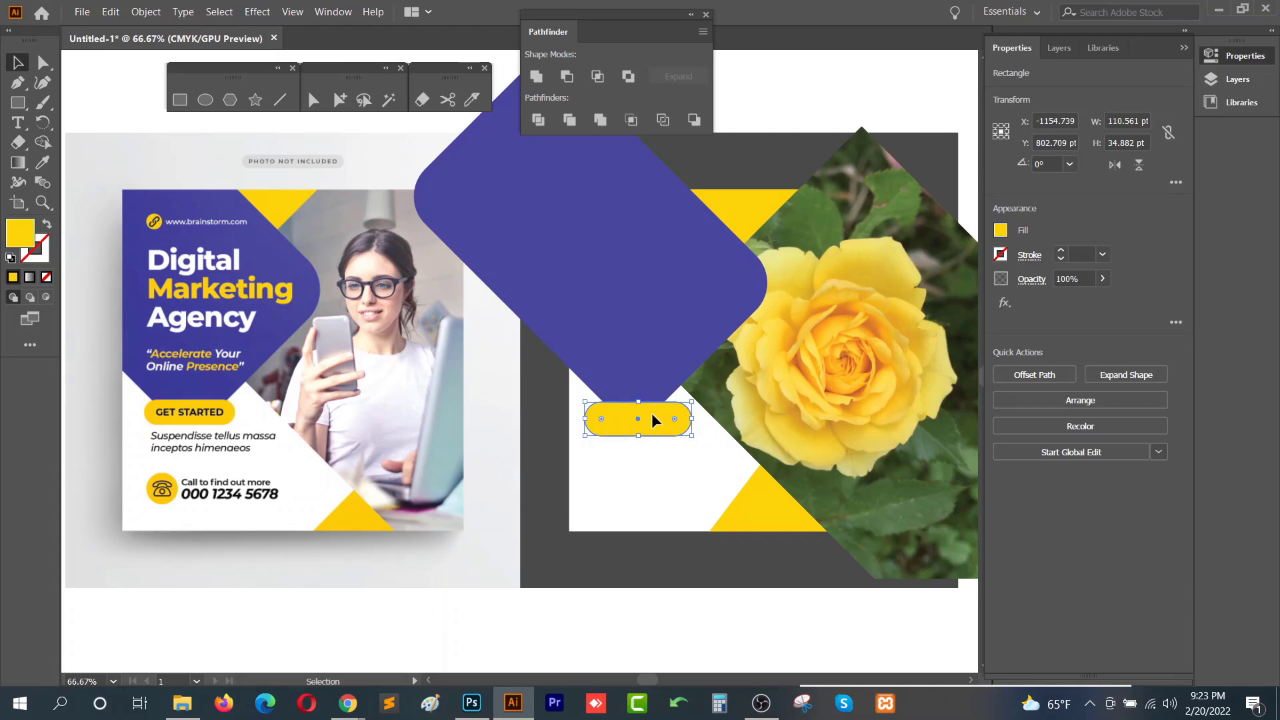
left_click_drag(657, 380, 666, 367)
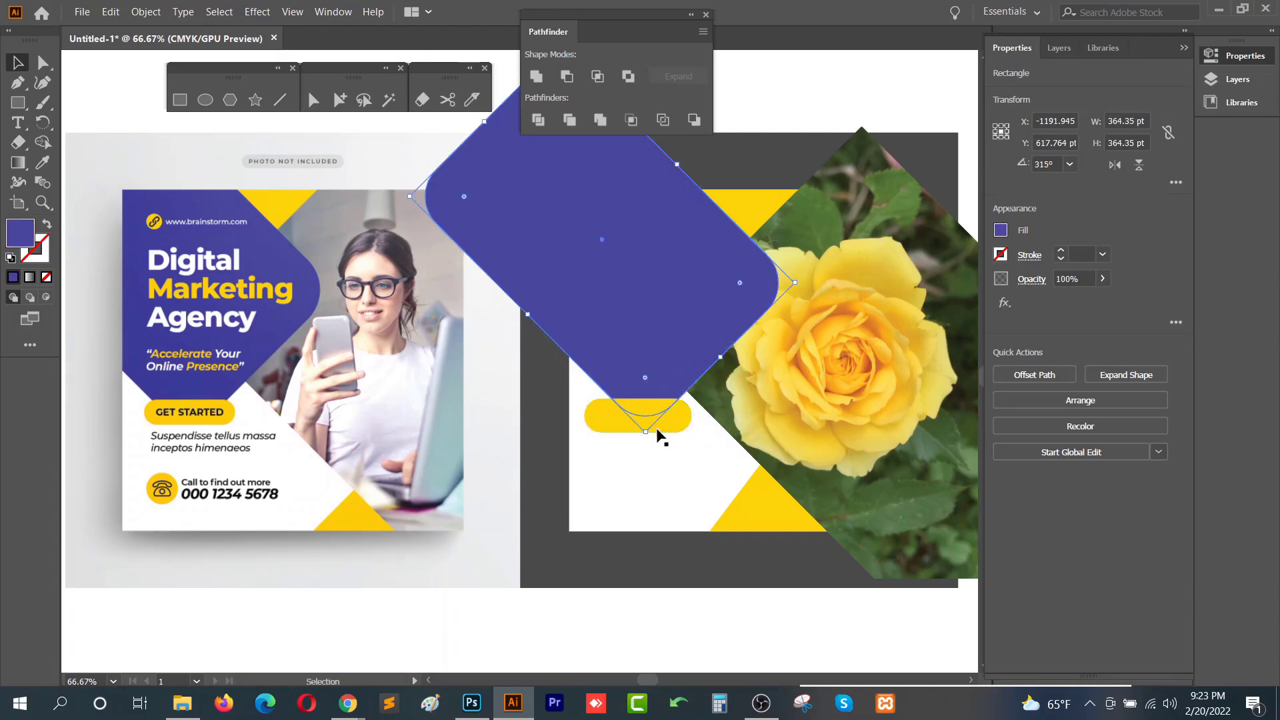
left_click_drag(677, 430, 682, 427)
left_click(662, 467)
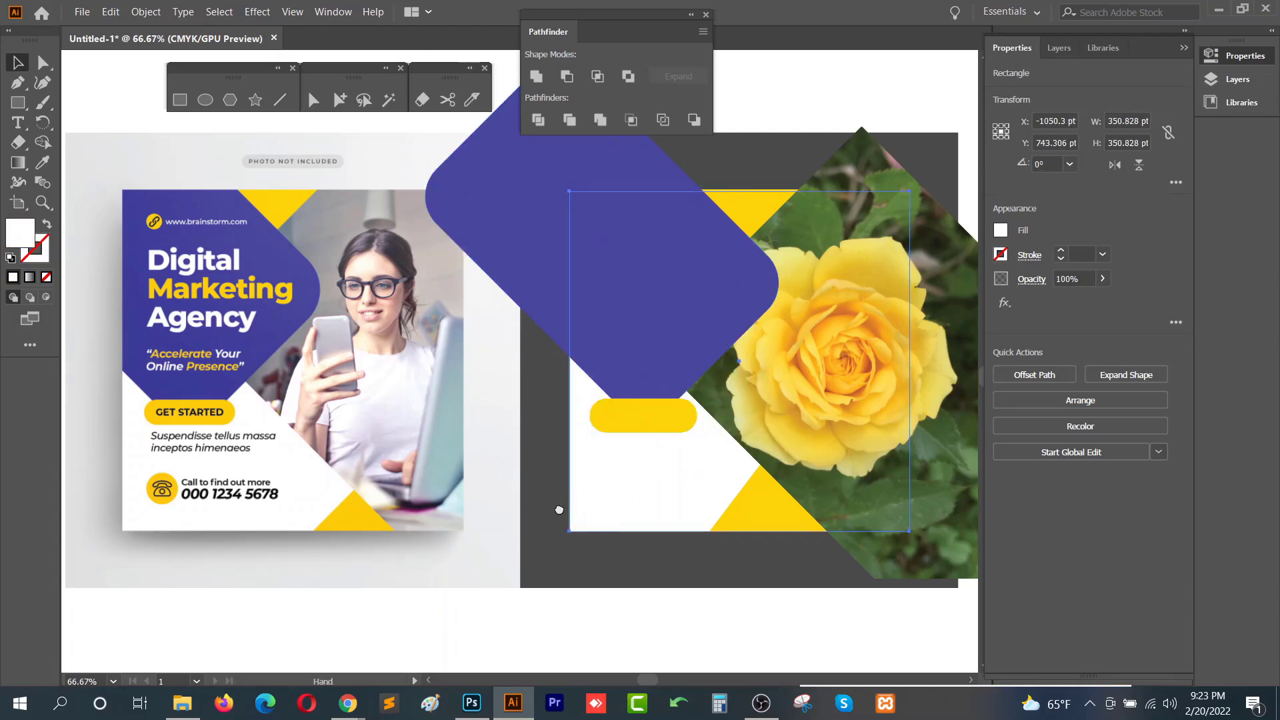
left_click_drag(603, 524, 592, 532)
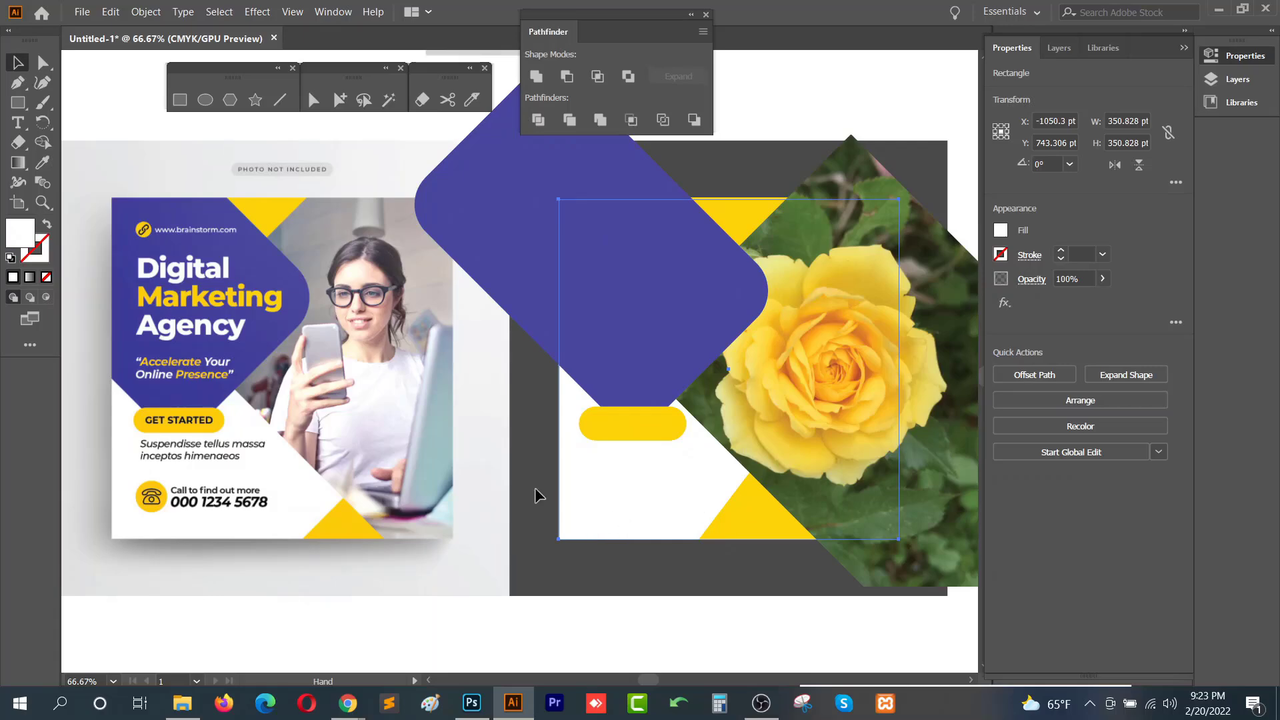
- Add a text object reading Digital and move it onto the purple shape
left_click(18, 122)
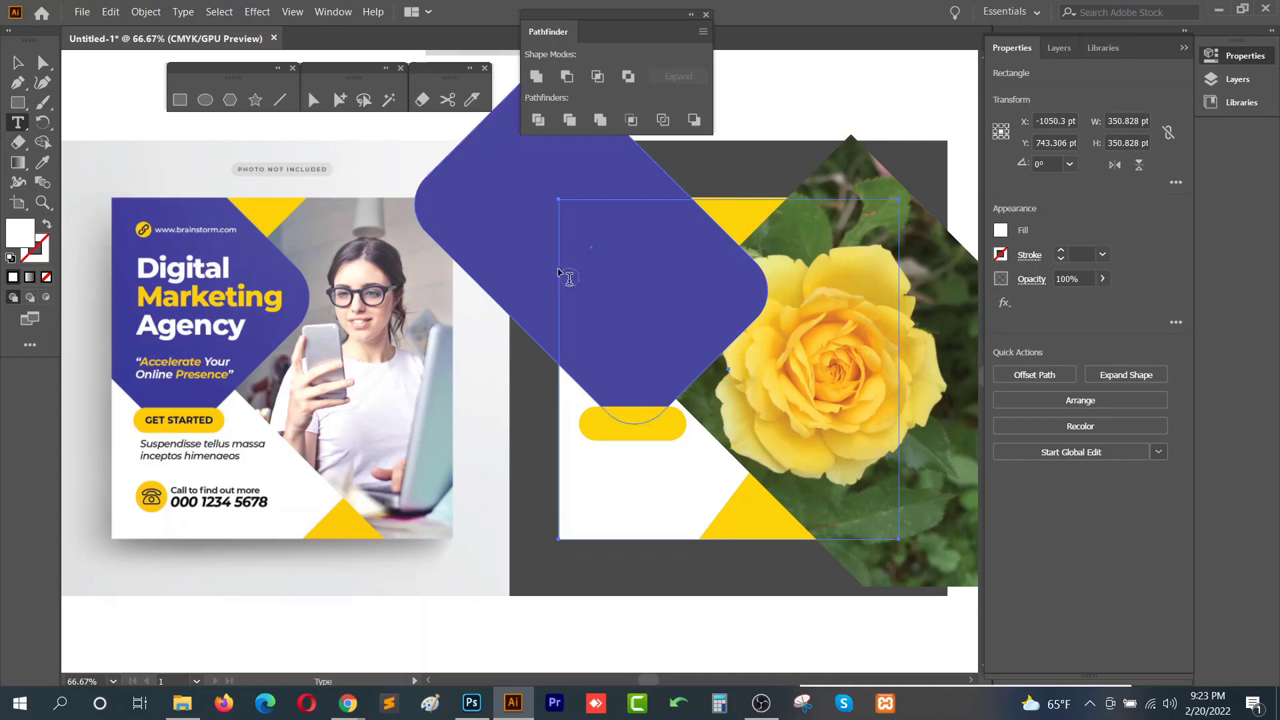
scroll(657, 530, "down", 1)
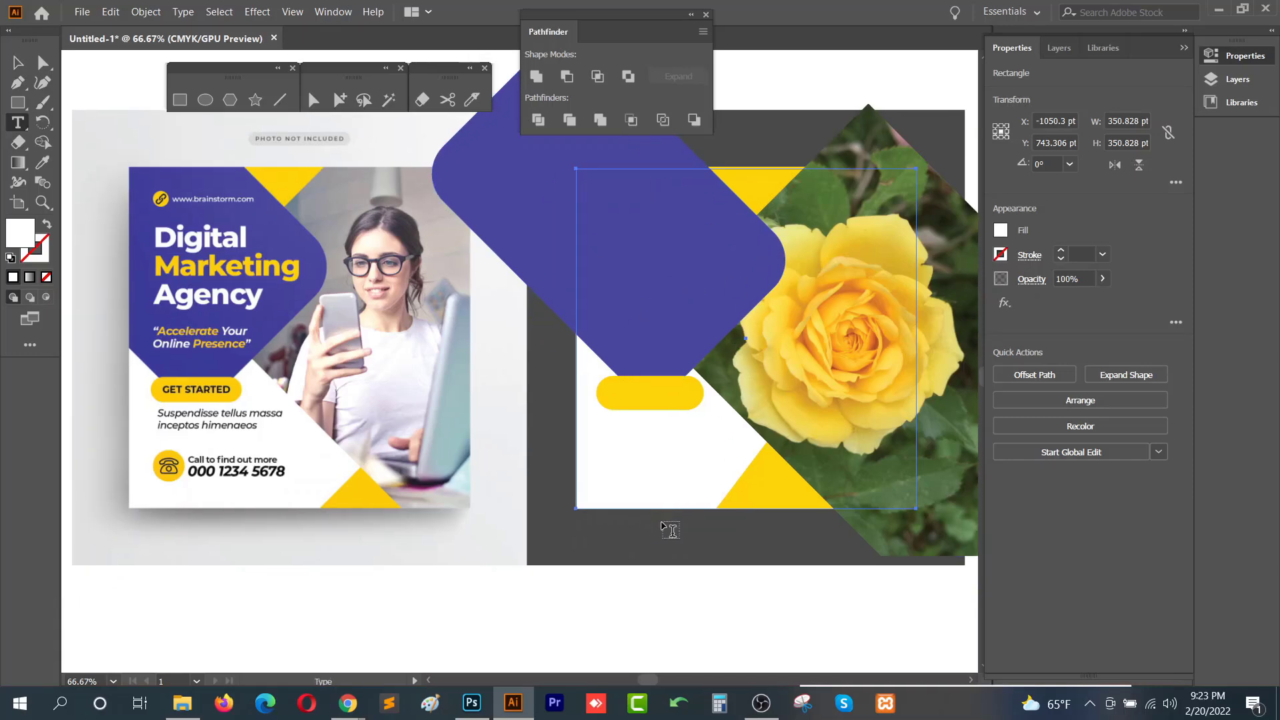
left_click(539, 600)
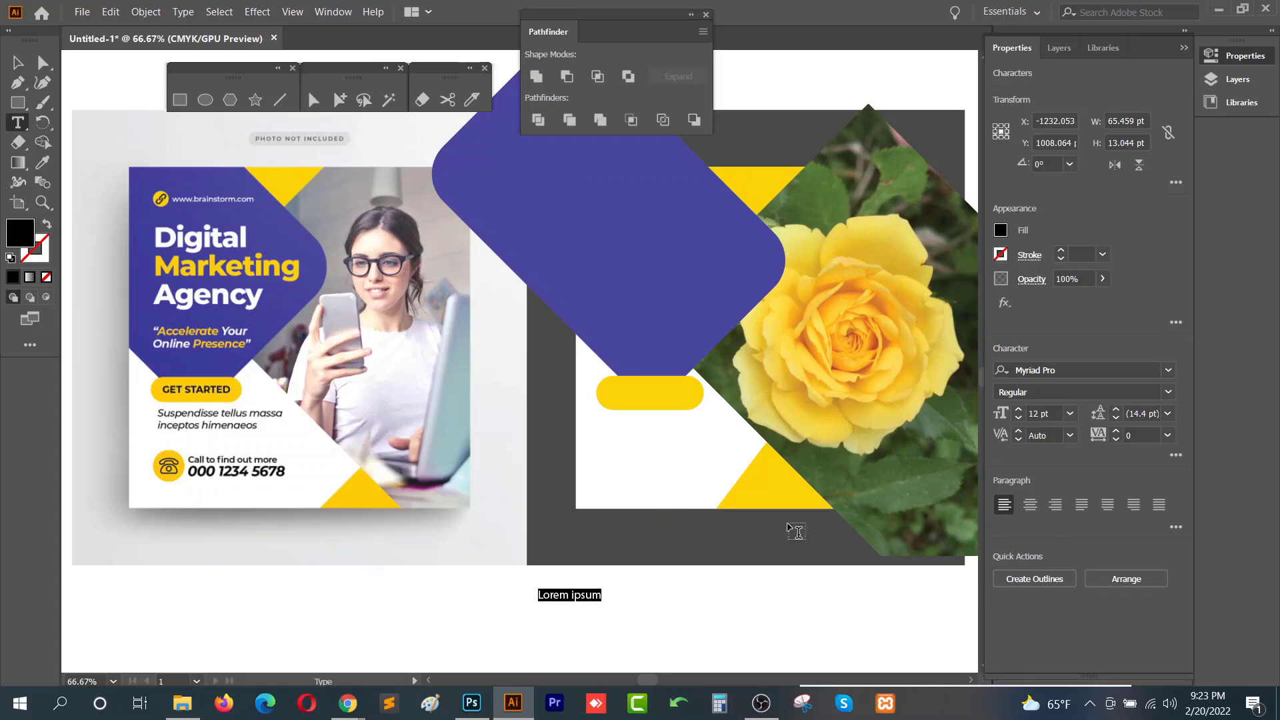
type("Digital")
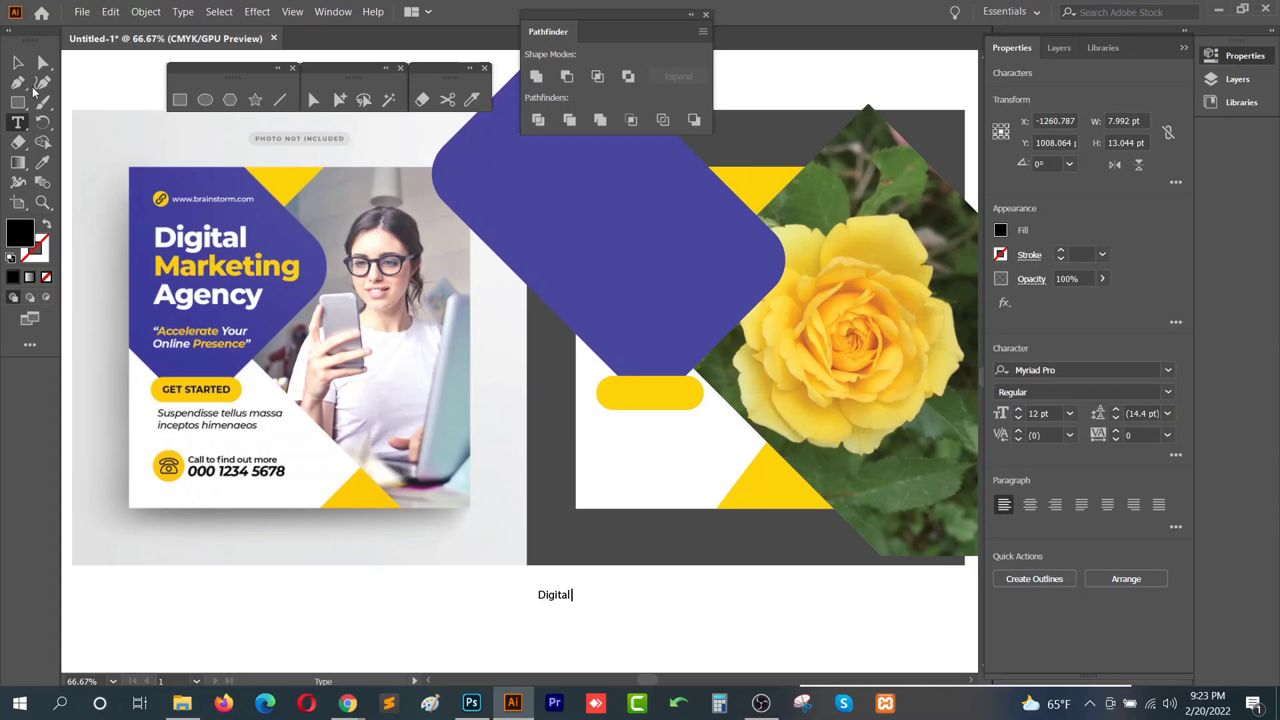
left_click(18, 62)
left_click_drag(580, 597, 669, 260)
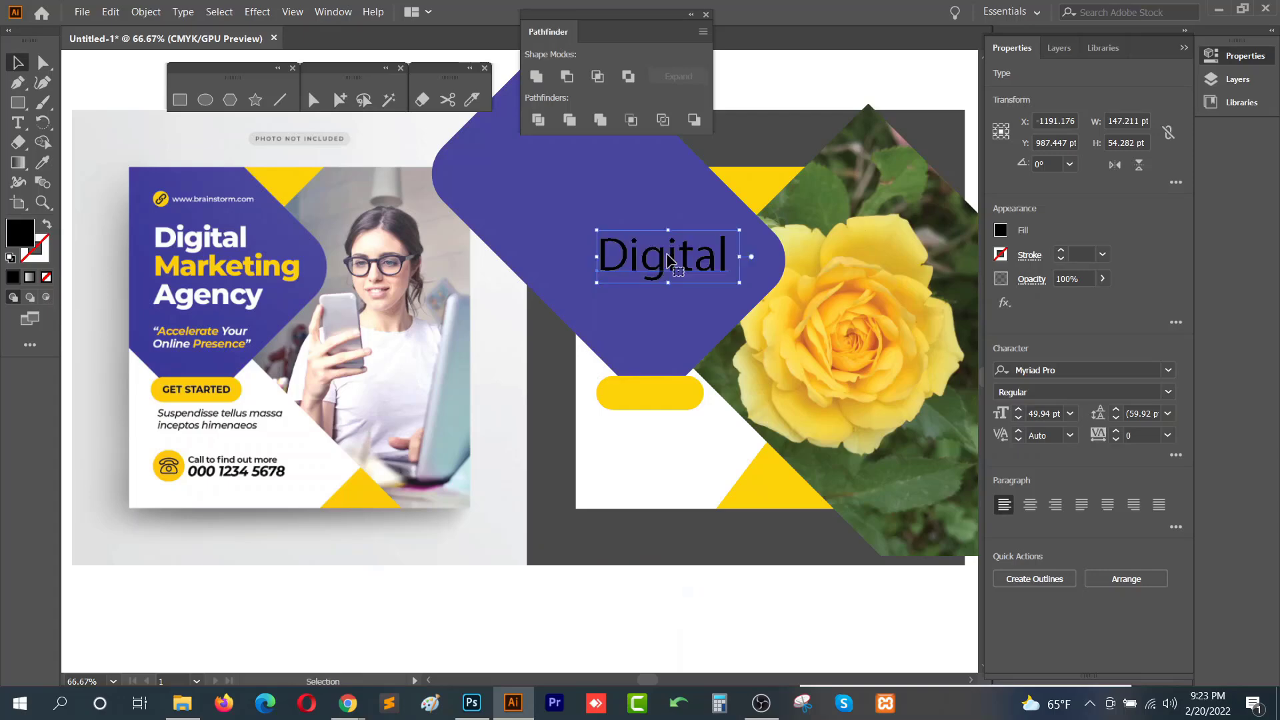
- Fill the Digital text white using the Eyedropper
key("i")
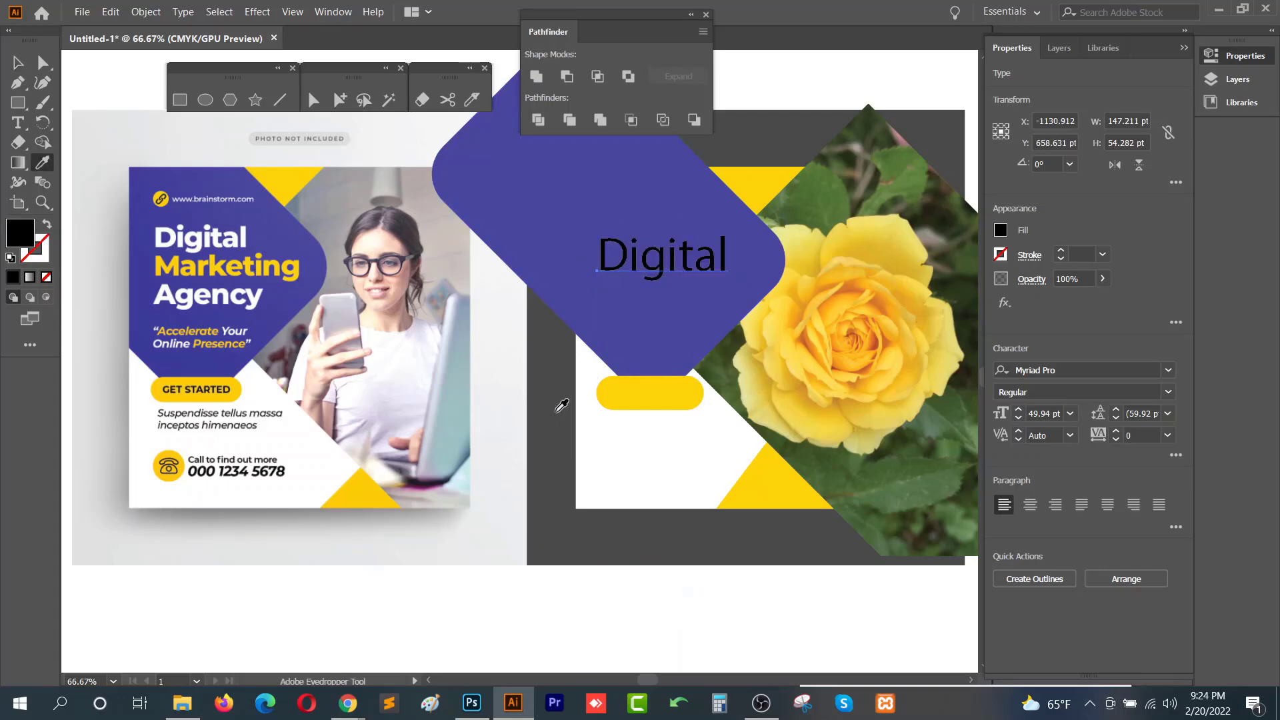
left_click(672, 415)
key("v")
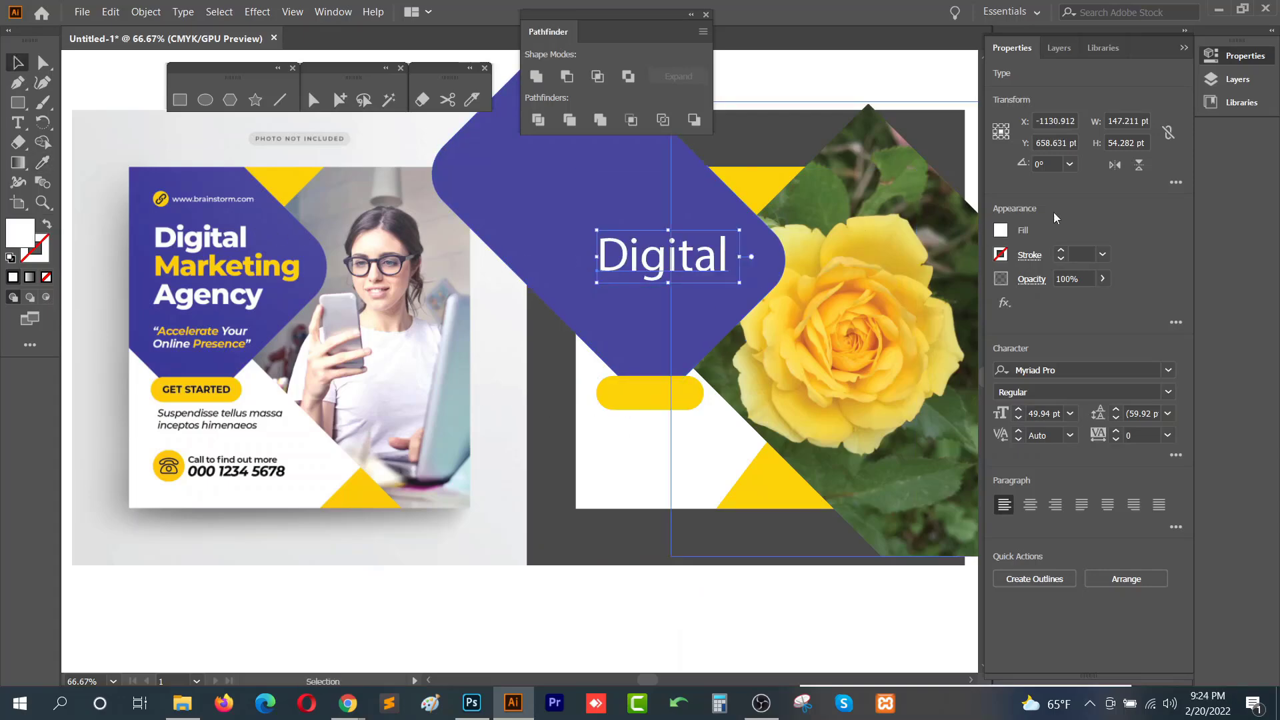
- Set the Digital text's font to Poppins Bold
left_click(1075, 372)
type("poppins")
key("Down")
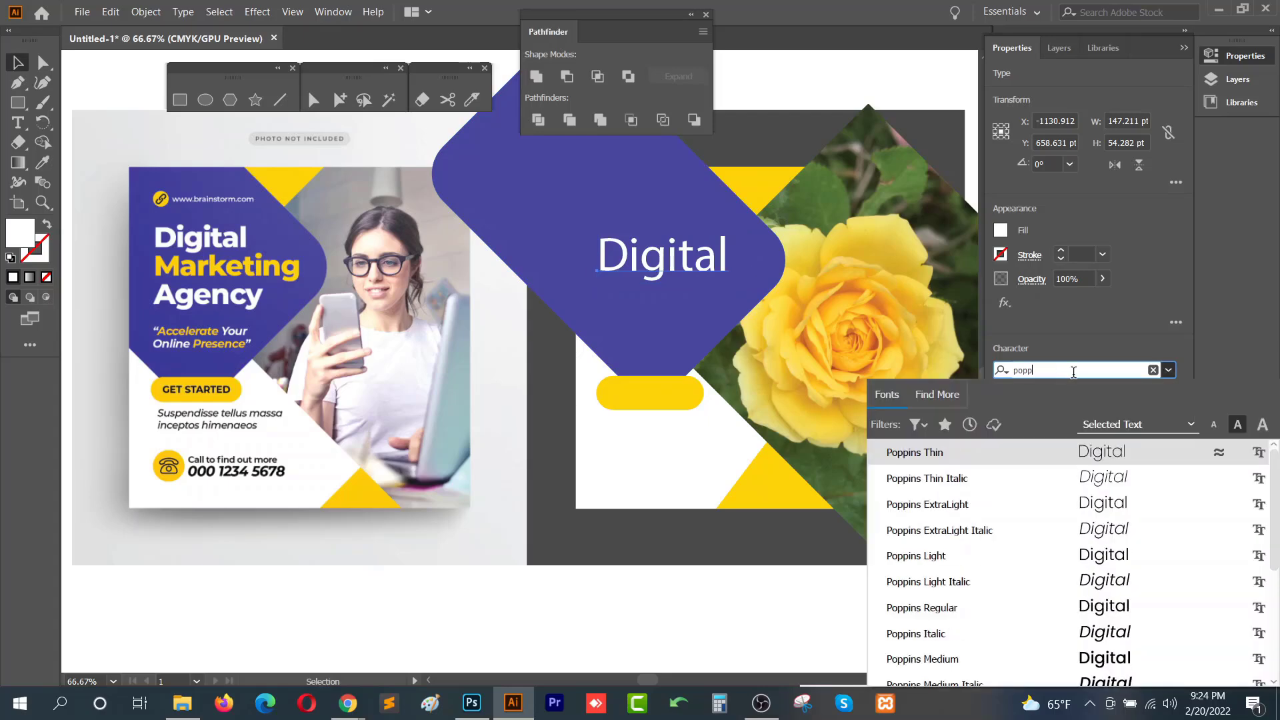
key("Return")
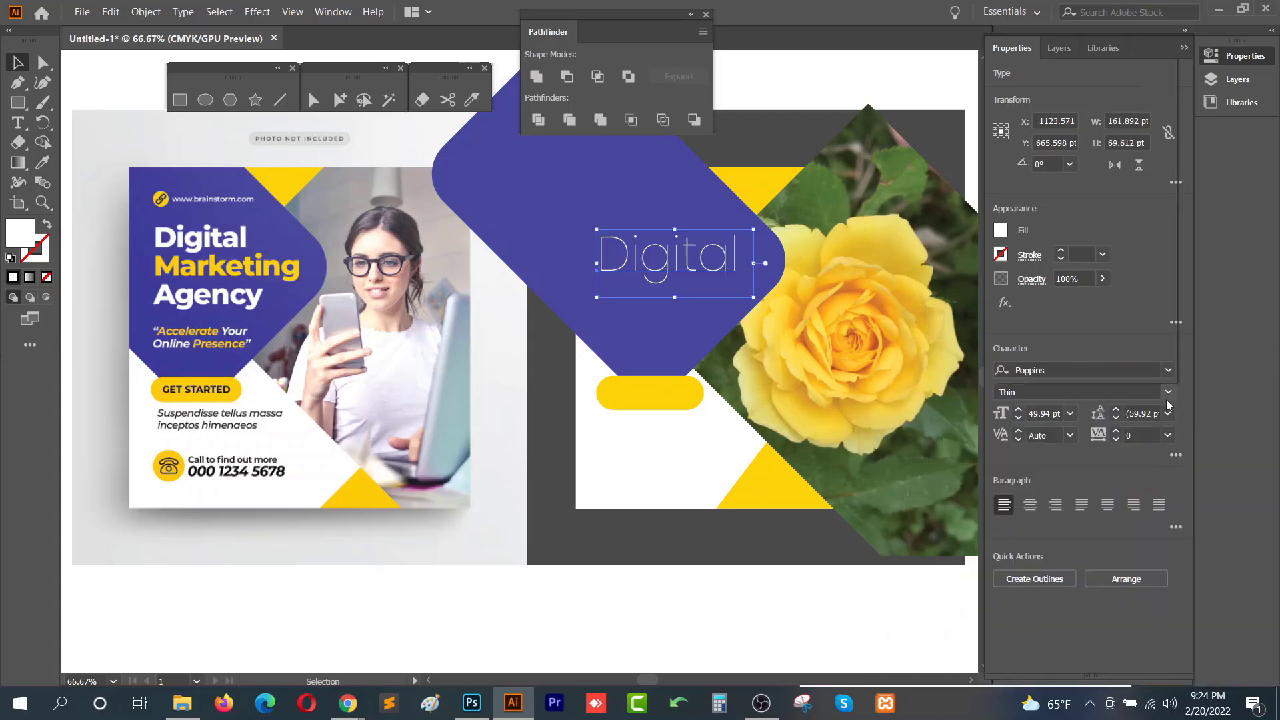
left_click(1168, 392)
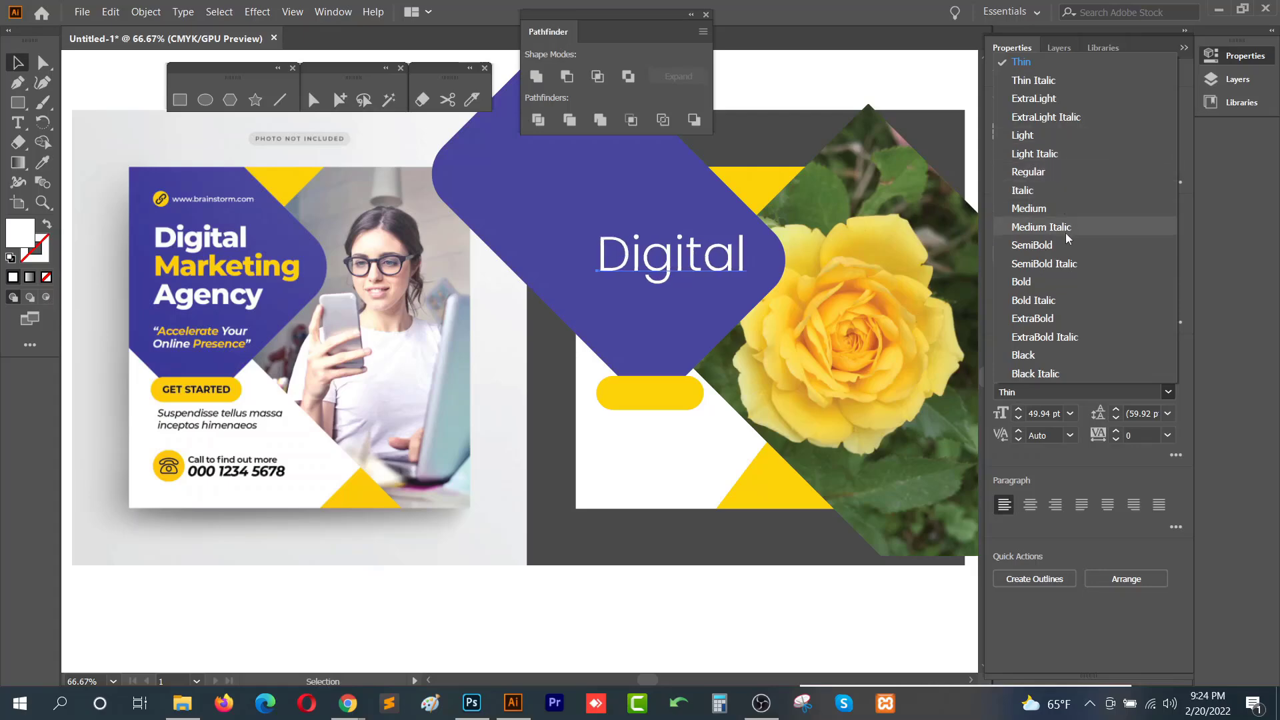
left_click(1059, 282)
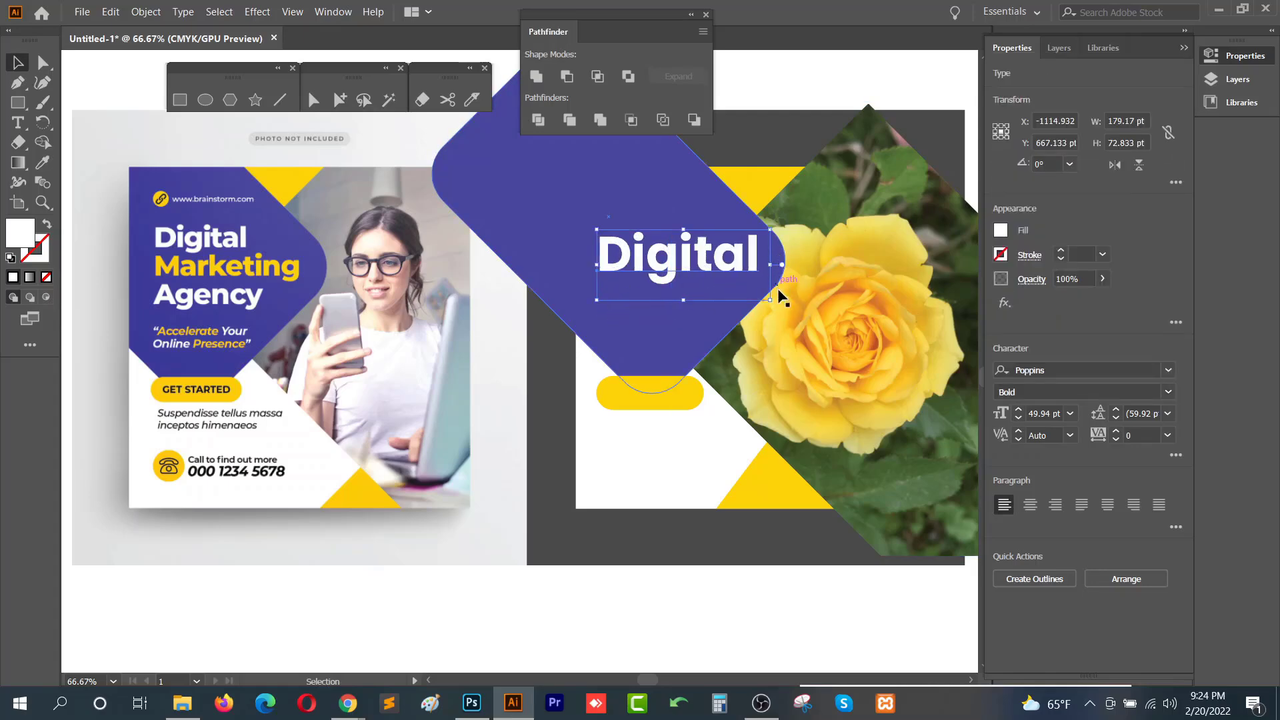
- Duplicate the Digital text below it and change the copy to Marketing
left_click_drag(771, 300, 537, 301)
double_click(673, 288)
type("M")
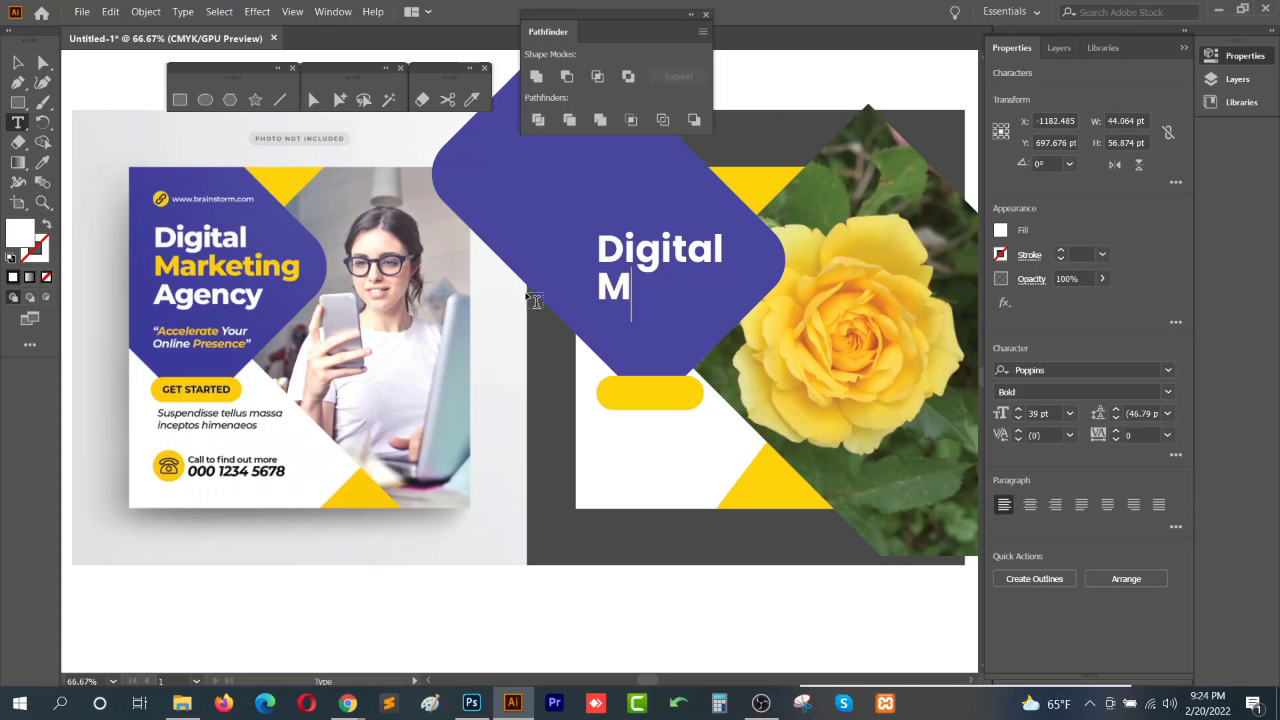
type("arketing")
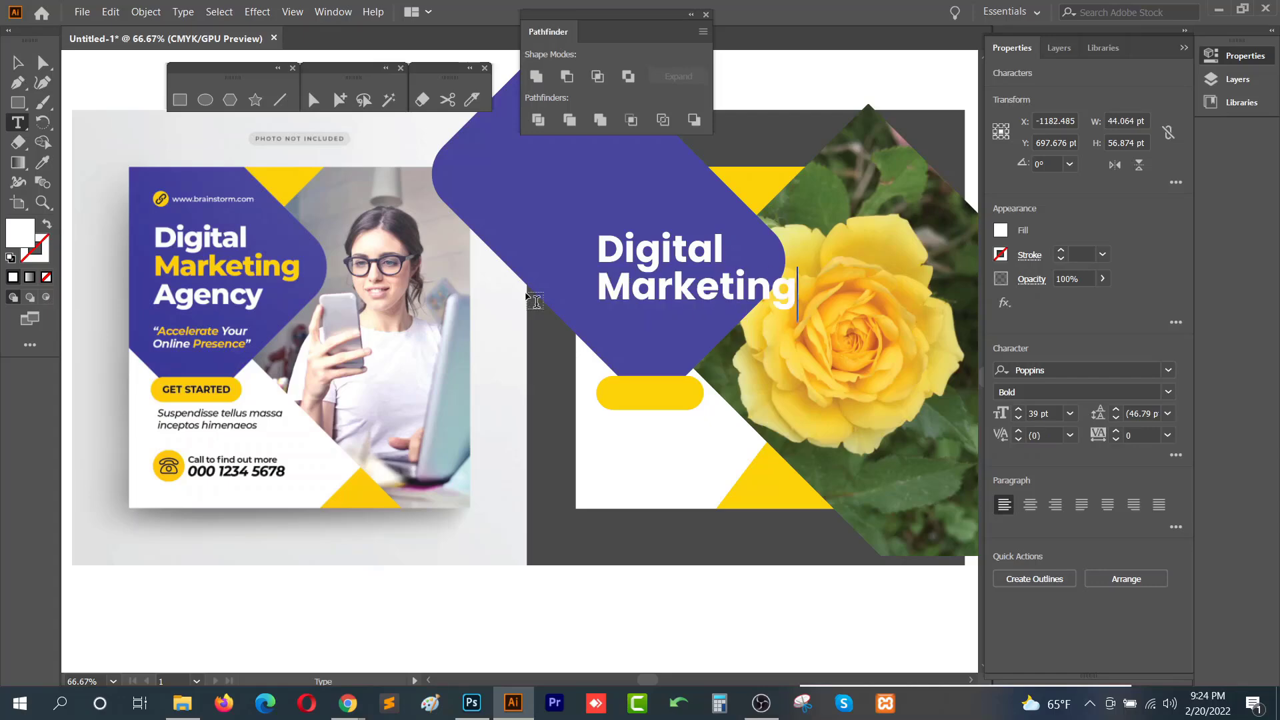
- Scale the title text down and add a third Marketing line beneath it
left_click(18, 62)
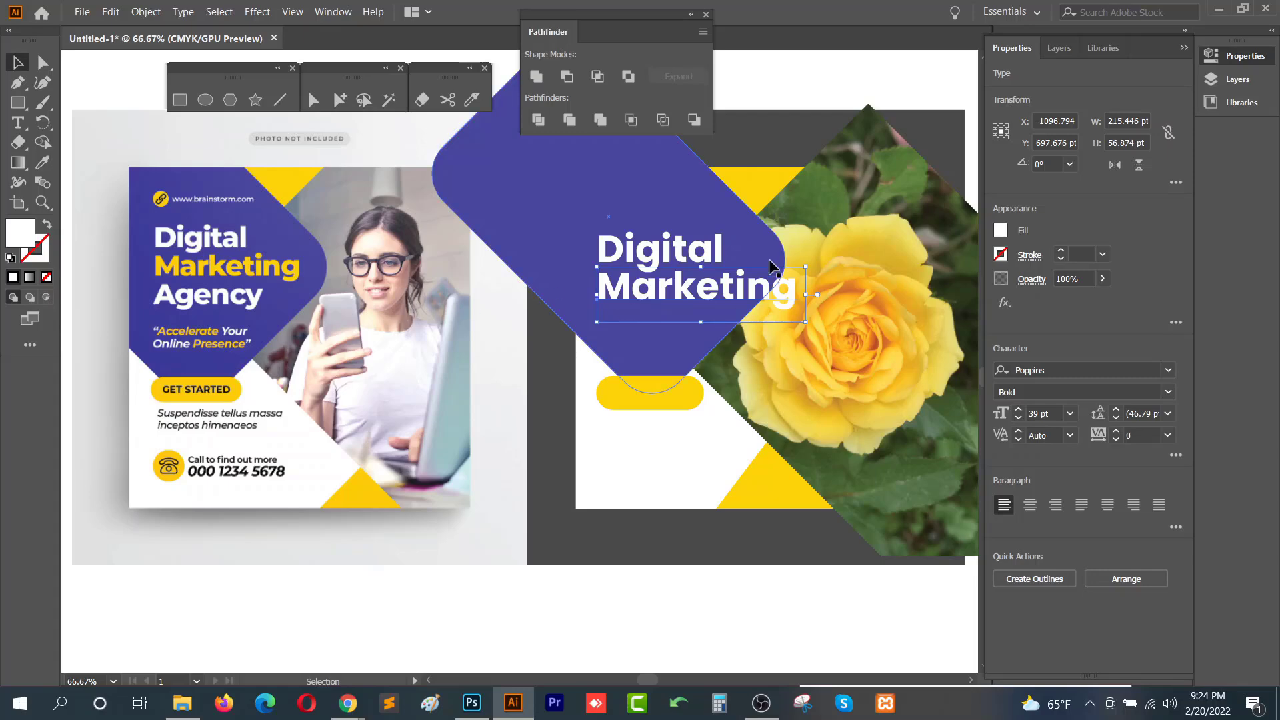
left_click_drag(806, 322, 706, 329)
left_click(732, 270)
double_click(690, 319)
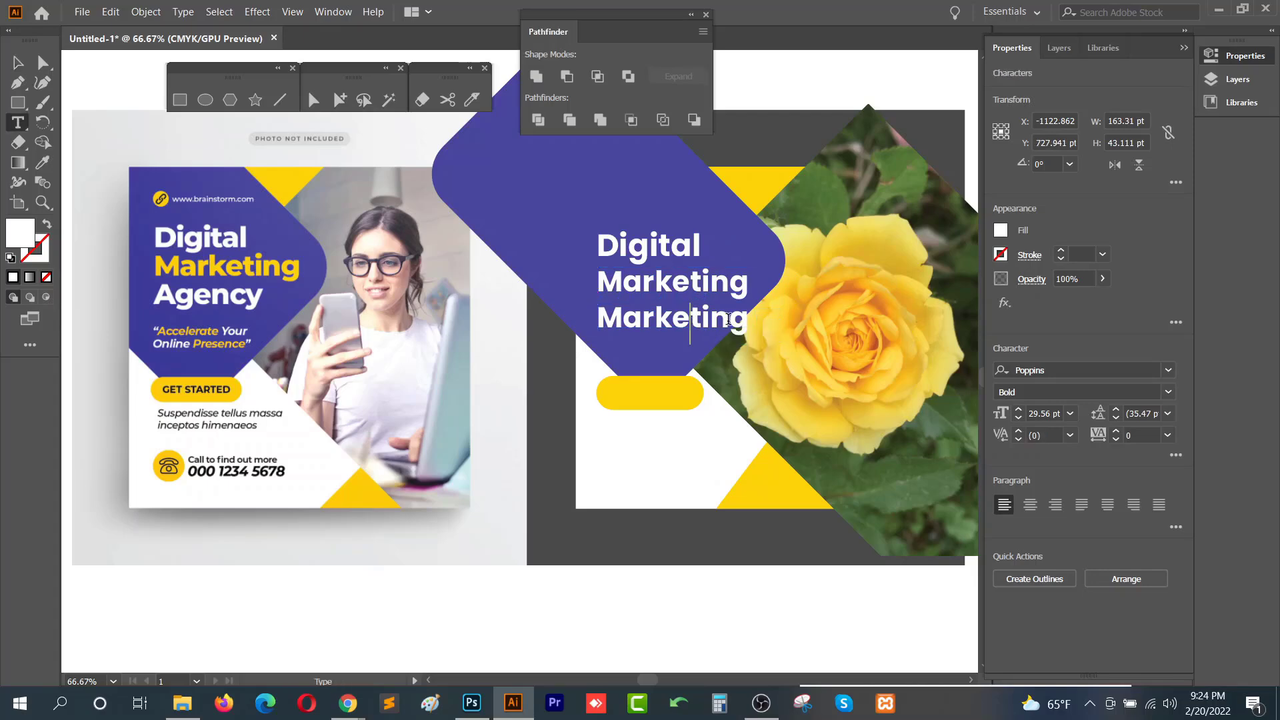
- Replace the third line's text with Agency
left_click(625, 327, "ctrl")
left_click(641, 323)
double_click(640, 317)
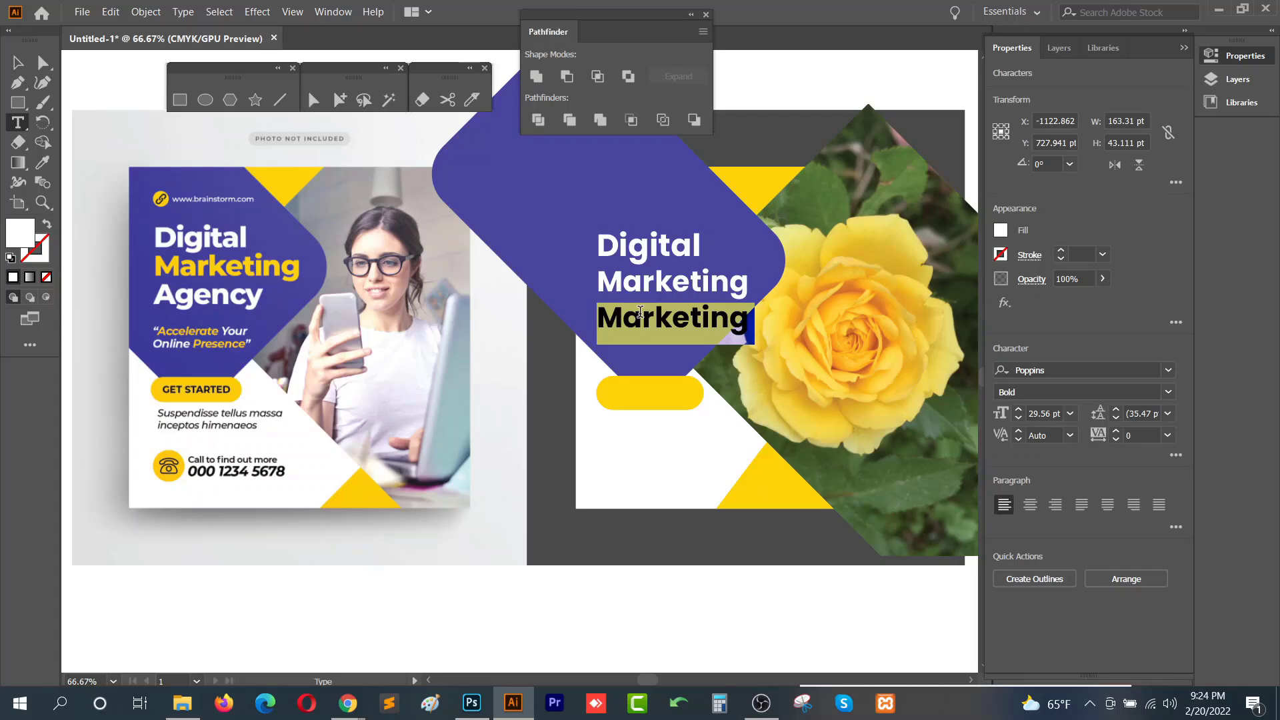
type("Ag")
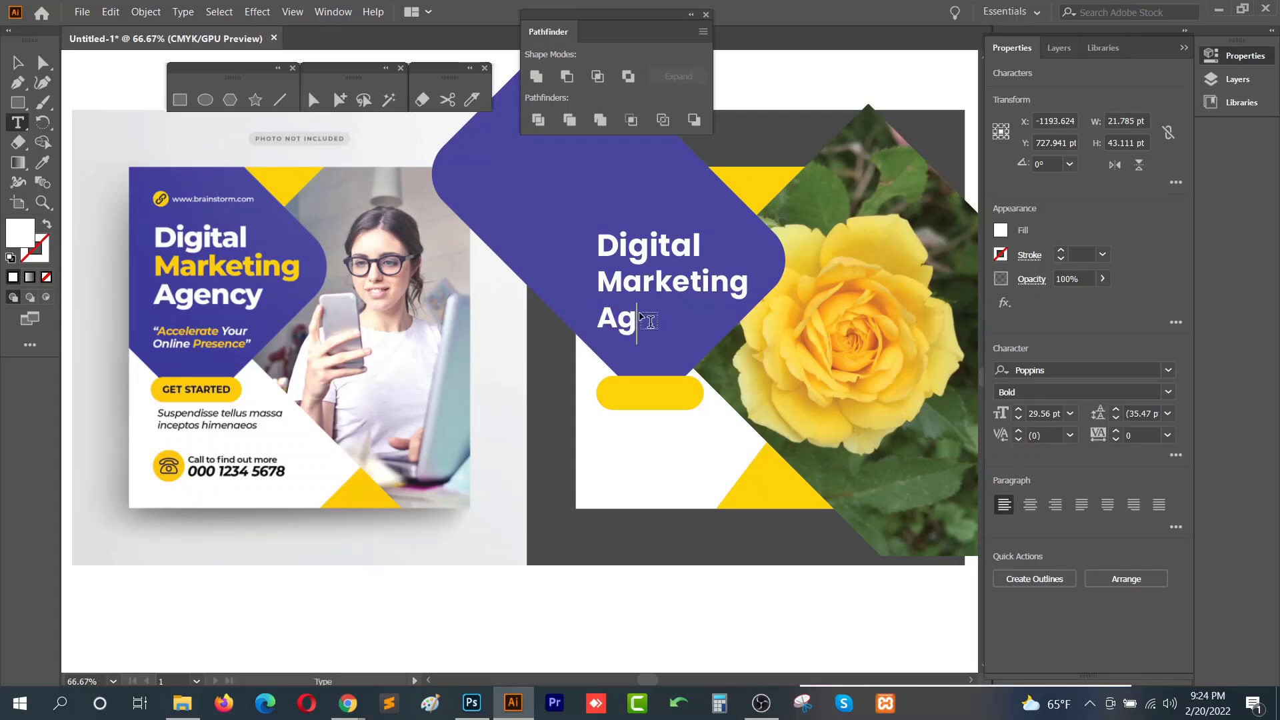
type("ency")
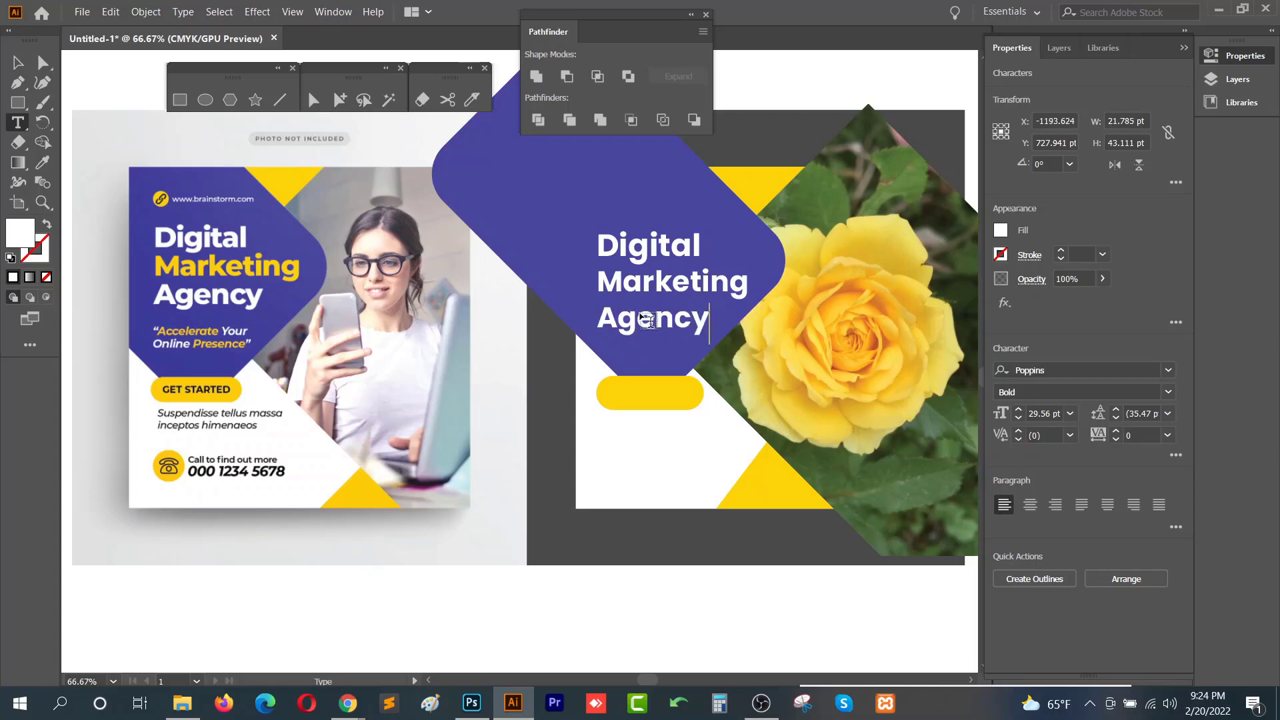
- Color the Marketing line with the yellow sampled from the reference flyer
left_click(18, 62)
left_click(720, 289)
key("i")
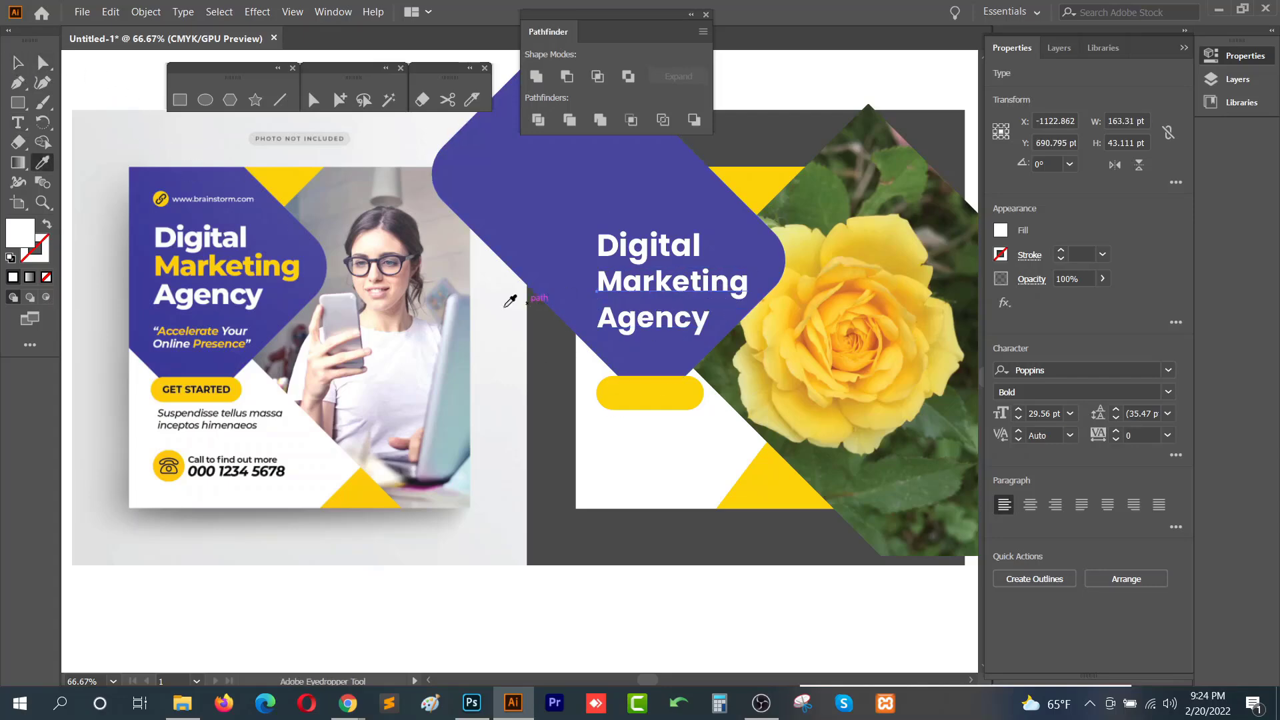
left_click(268, 174)
key("v")
left_click(716, 543)
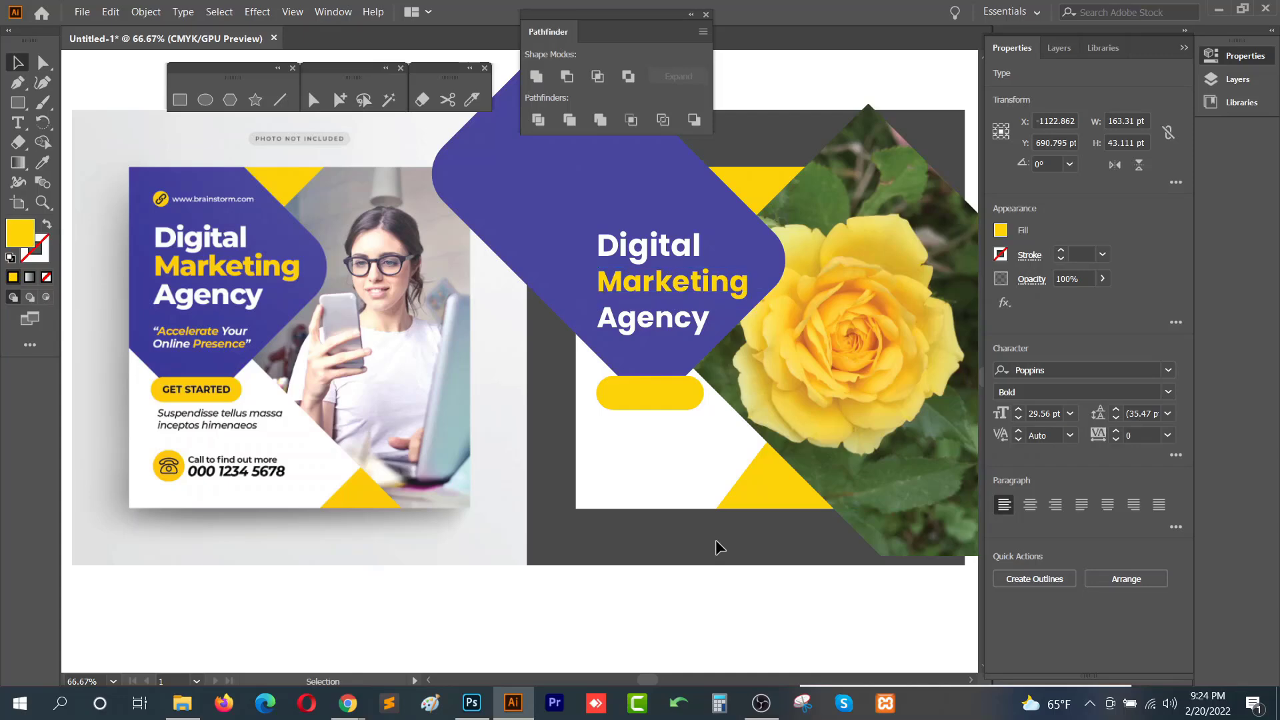
- Move the Marketing and Agency lines up so the three heading lines sit closer together
left_click_drag(659, 257, 659, 238)
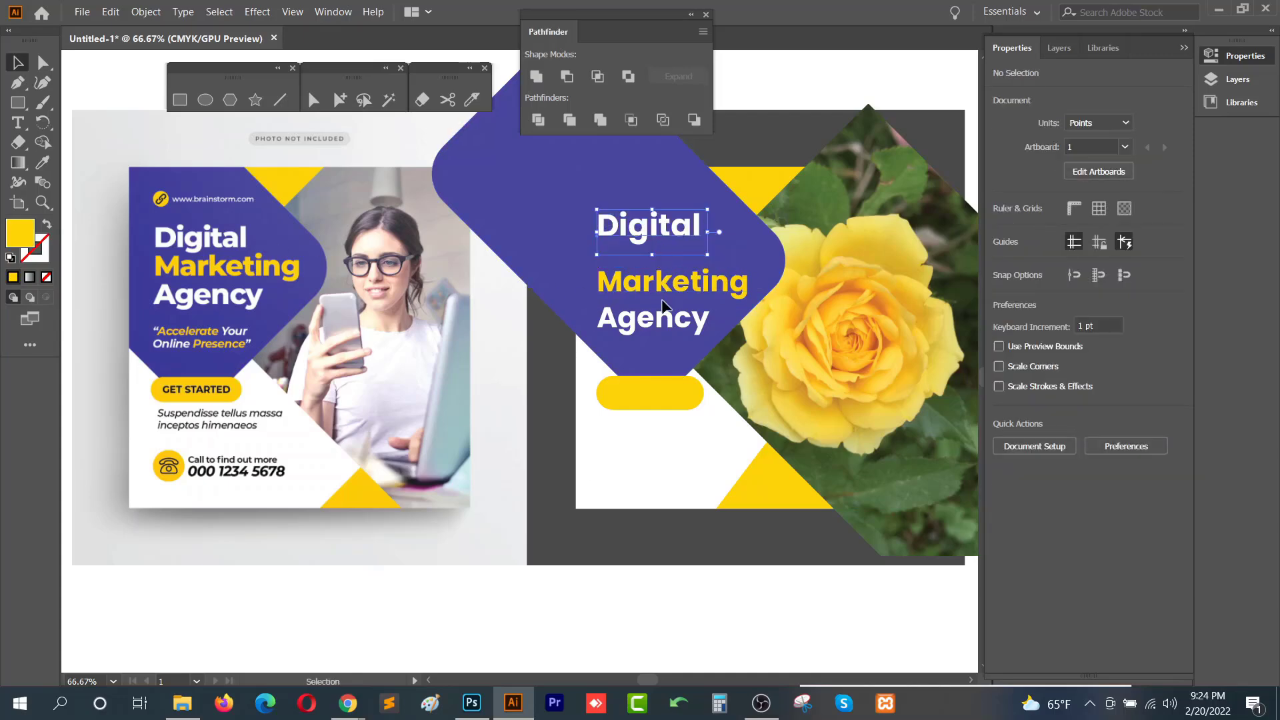
left_click_drag(661, 284, 662, 265)
left_click_drag(659, 319, 659, 289)
- Select all three heading lines and set their font size to 30 pt
left_click(667, 225)
left_click(677, 263, "shift")
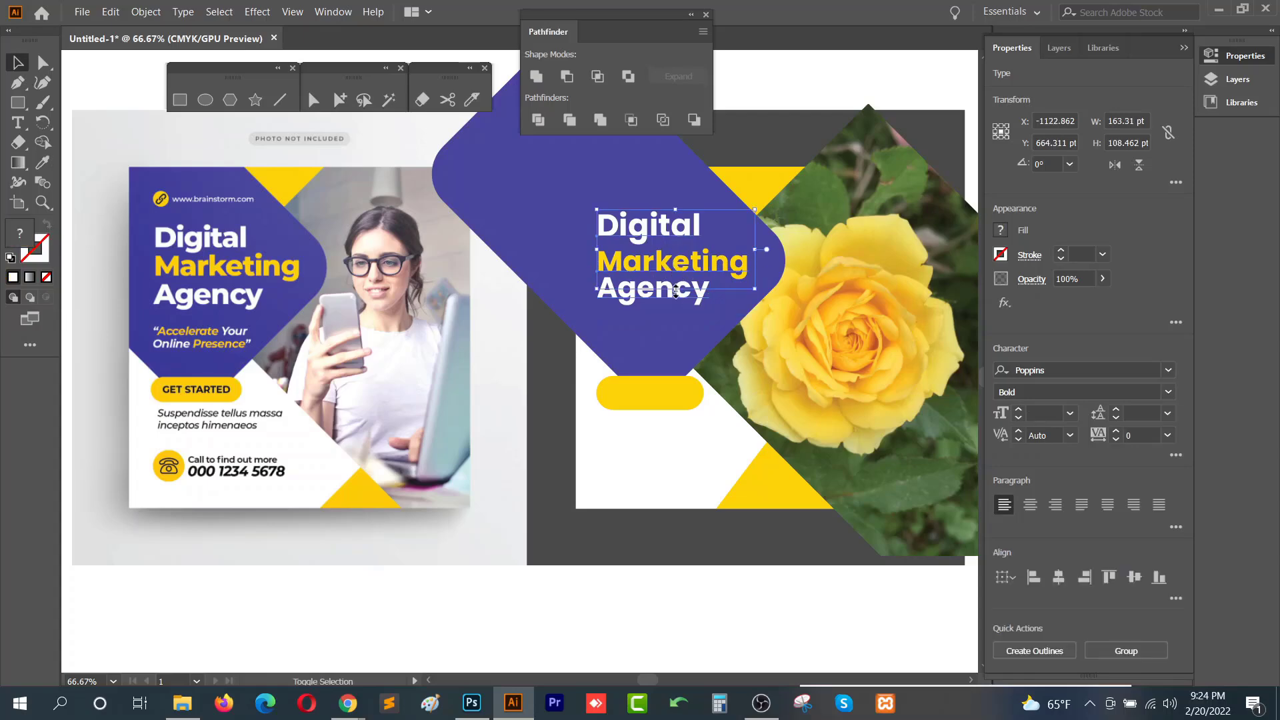
left_click(662, 302, "shift")
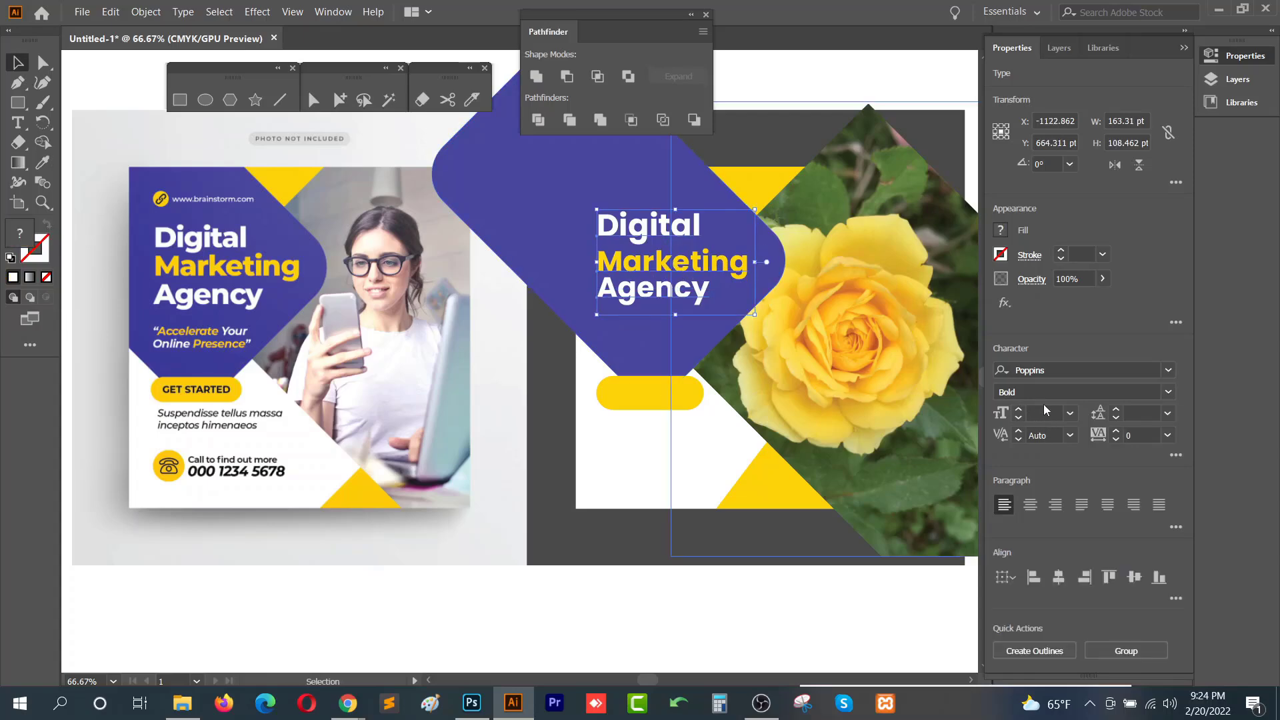
left_click(1045, 410)
type("33")
key("Return")
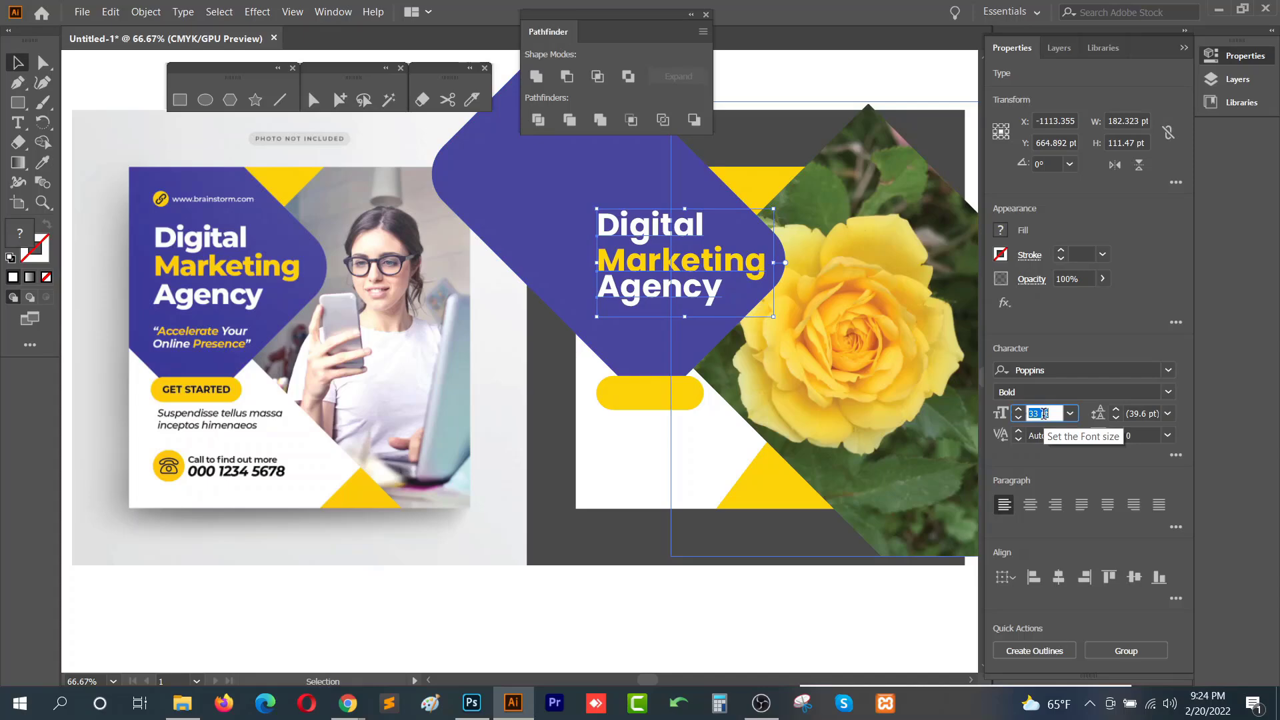
key("Down")
key("Down")
key("Down")
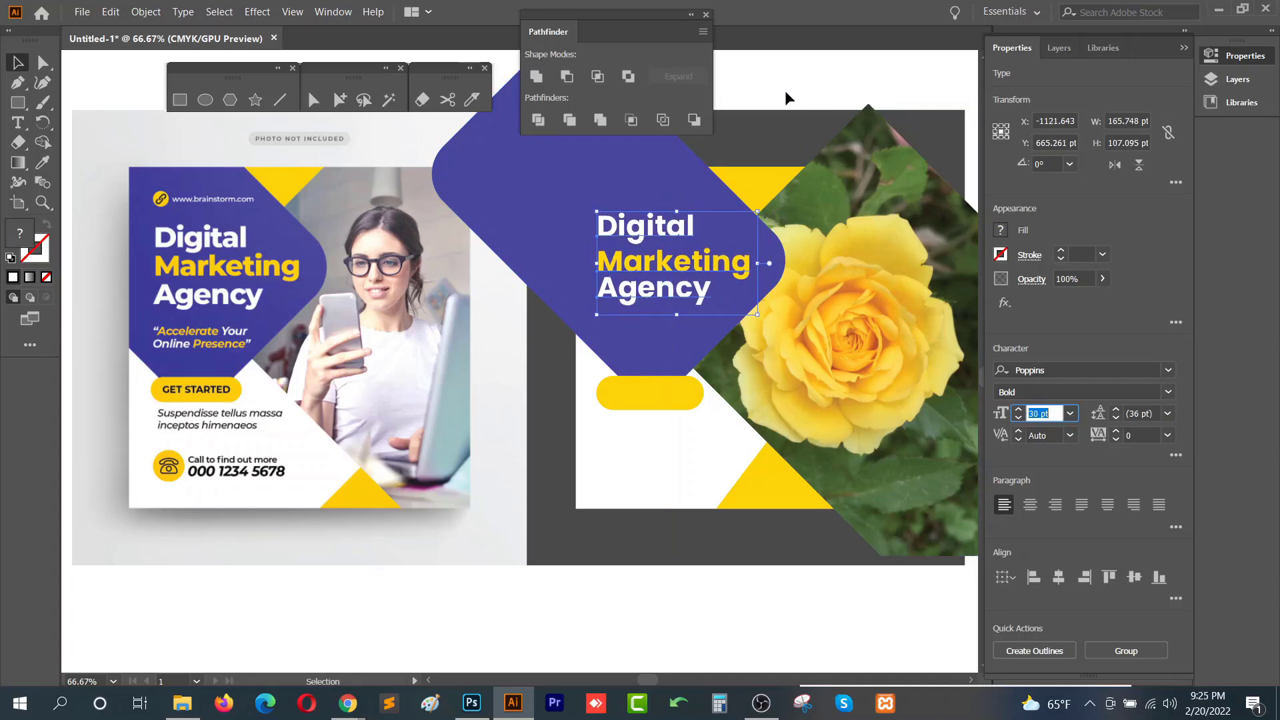
- Nudge the Marketing line slightly upward to even out the heading's line spacing
left_click(789, 99)
scroll(760, 280, "up", 1)
scroll(757, 277, "up", 2)
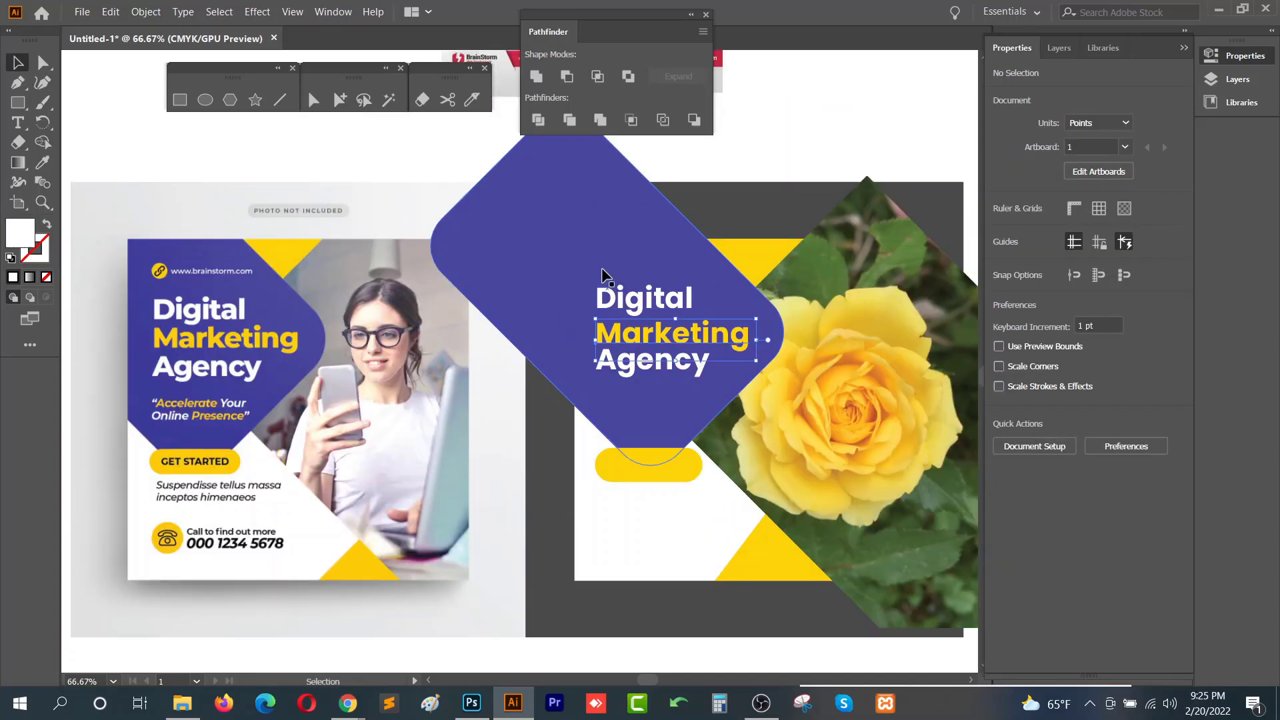
scroll(602, 268, "up", 2)
left_click_drag(664, 416, 664, 405)
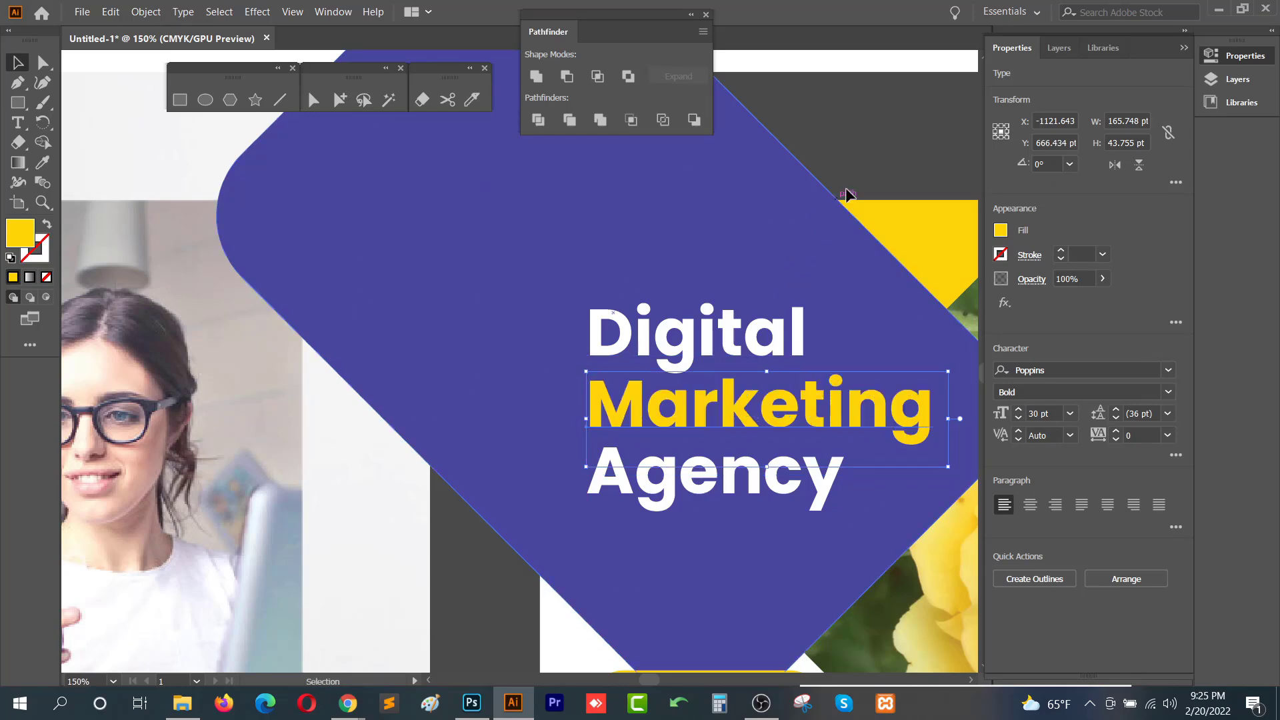
left_click(889, 160)
scroll(770, 270, "down", 2)
left_click_drag(756, 449, 625, 419)
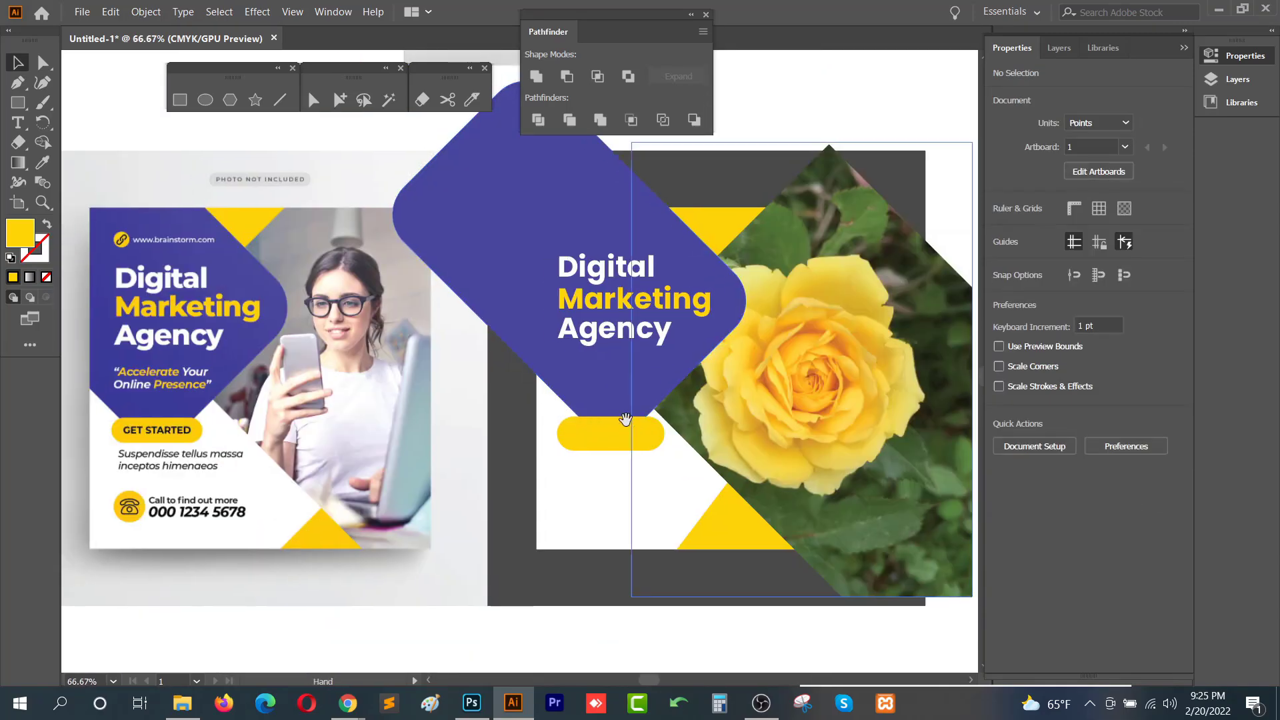
left_click_drag(643, 472, 665, 432)
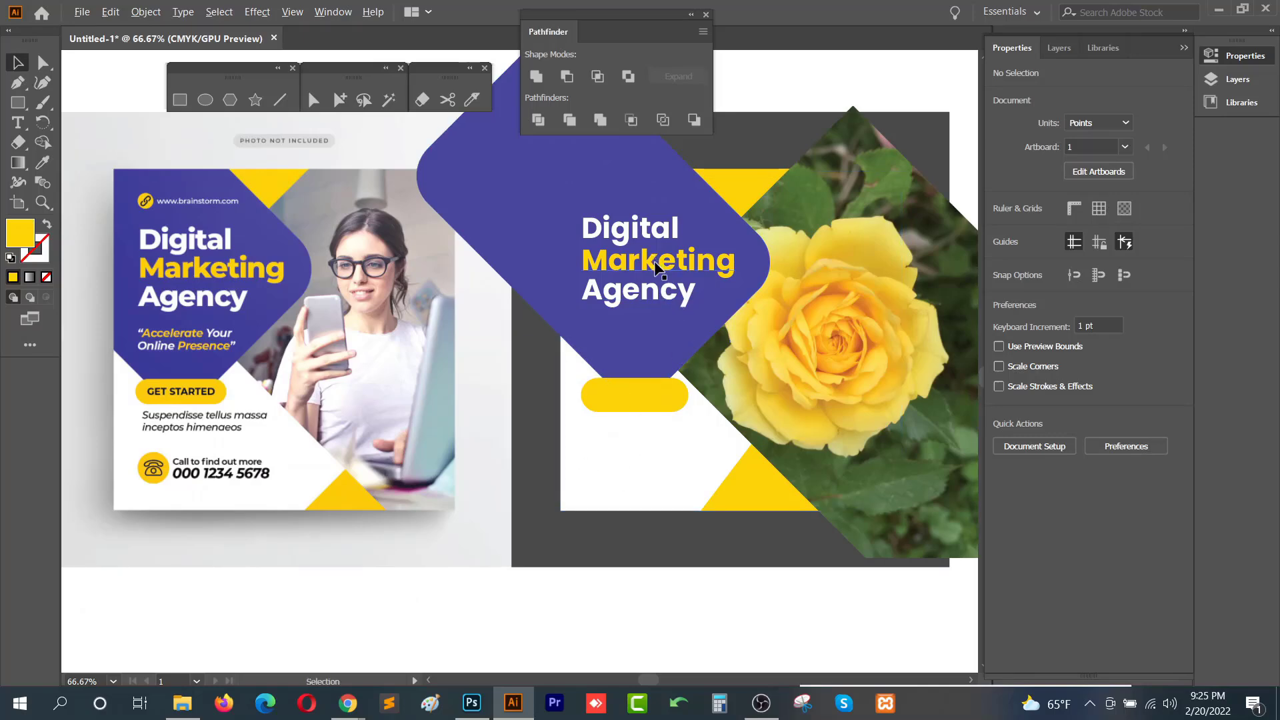
- Duplicate the Marketing line below the button and recolor it with the black sampled from the reference's phone number
left_click_drag(660, 267, 657, 481)
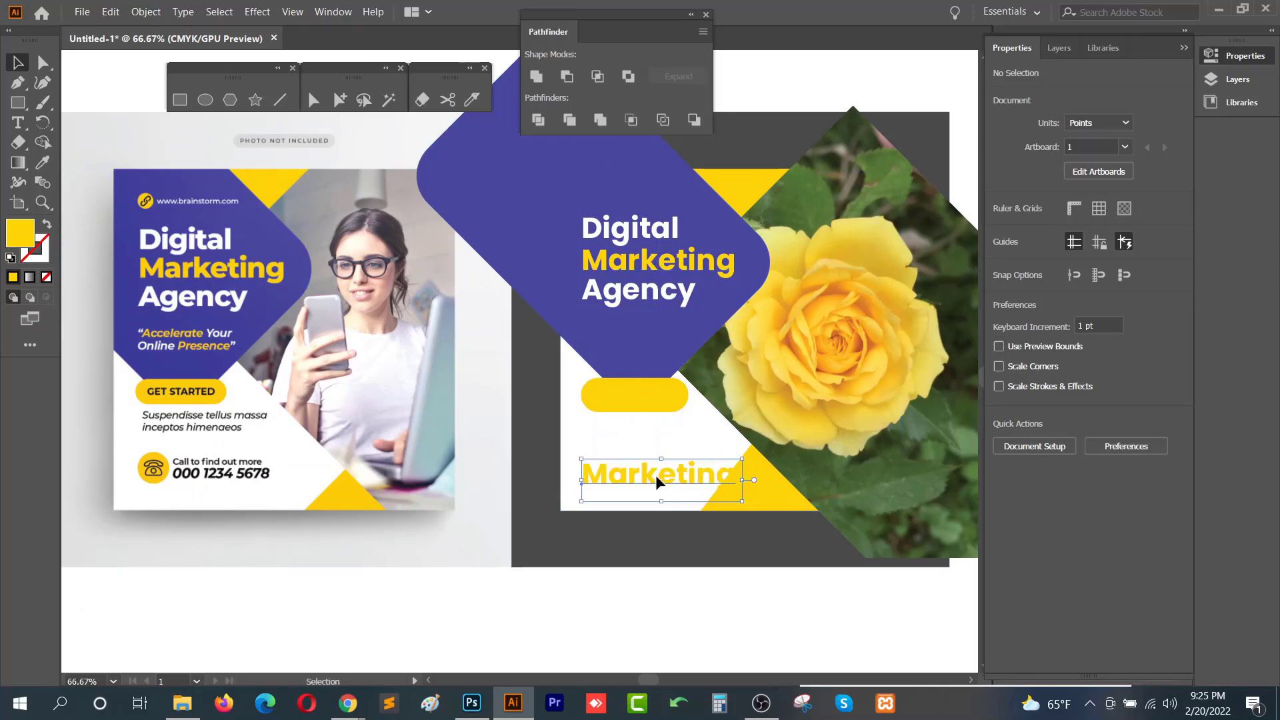
key("i")
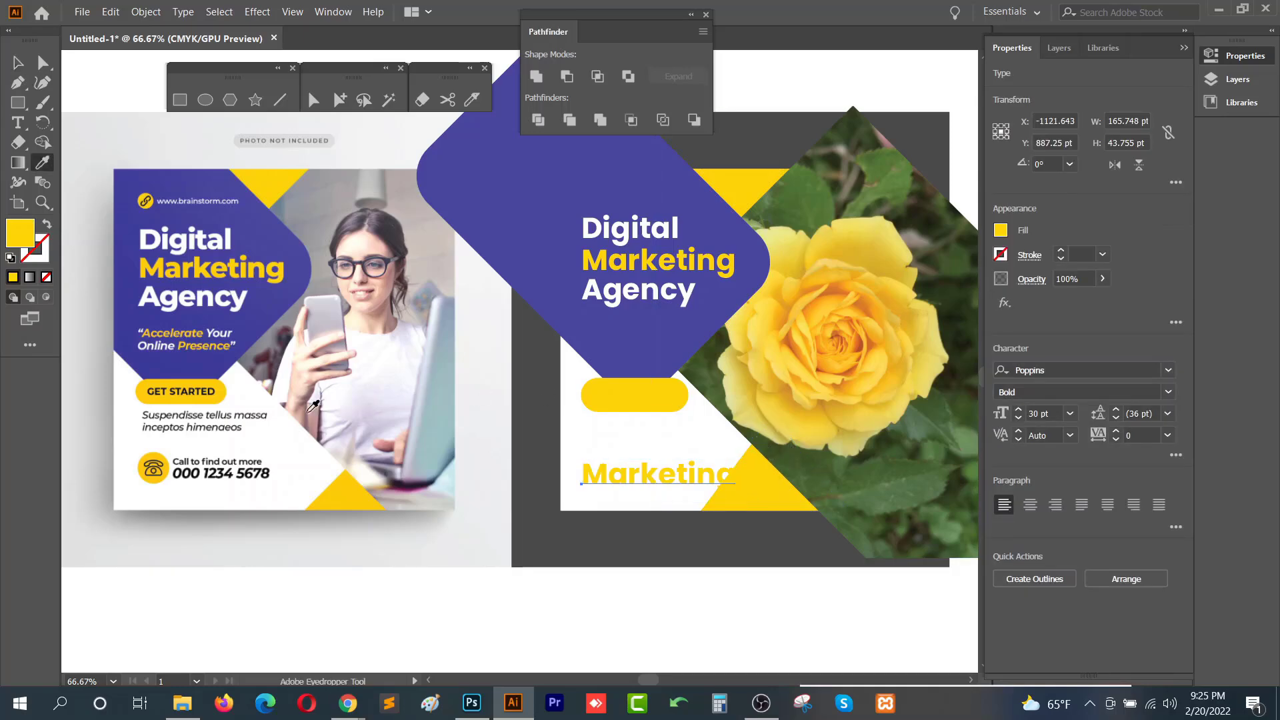
left_click(229, 473)
key("v")
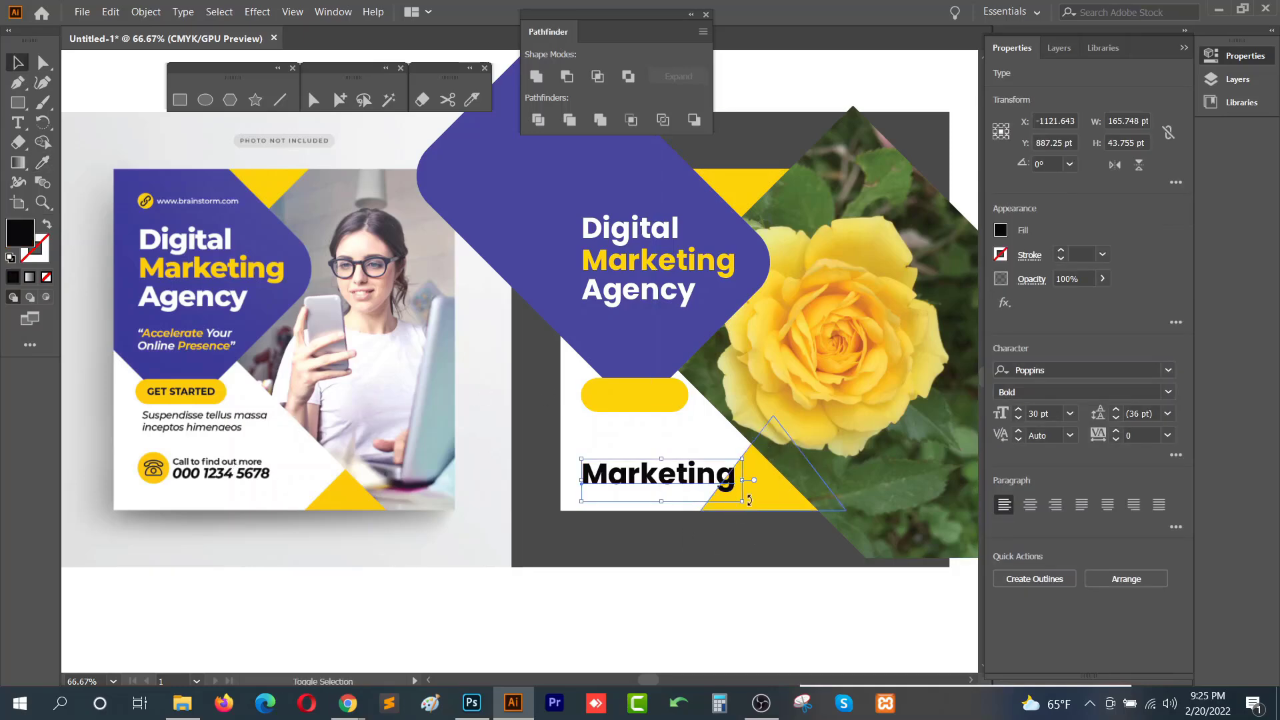
- Place a smaller copy of the black Marketing text onto the yellow button as its label
left_click_drag(741, 502, 643, 398)
left_click(640, 400)
left_click_drag(732, 409, 657, 392)
left_click(650, 439)
- Try repositioning the white background rectangle, then undo the moves
scroll(650, 437, "down", 1)
left_click_drag(812, 543, 707, 561)
left_click(819, 328)
left_click_drag(850, 170, 481, 536)
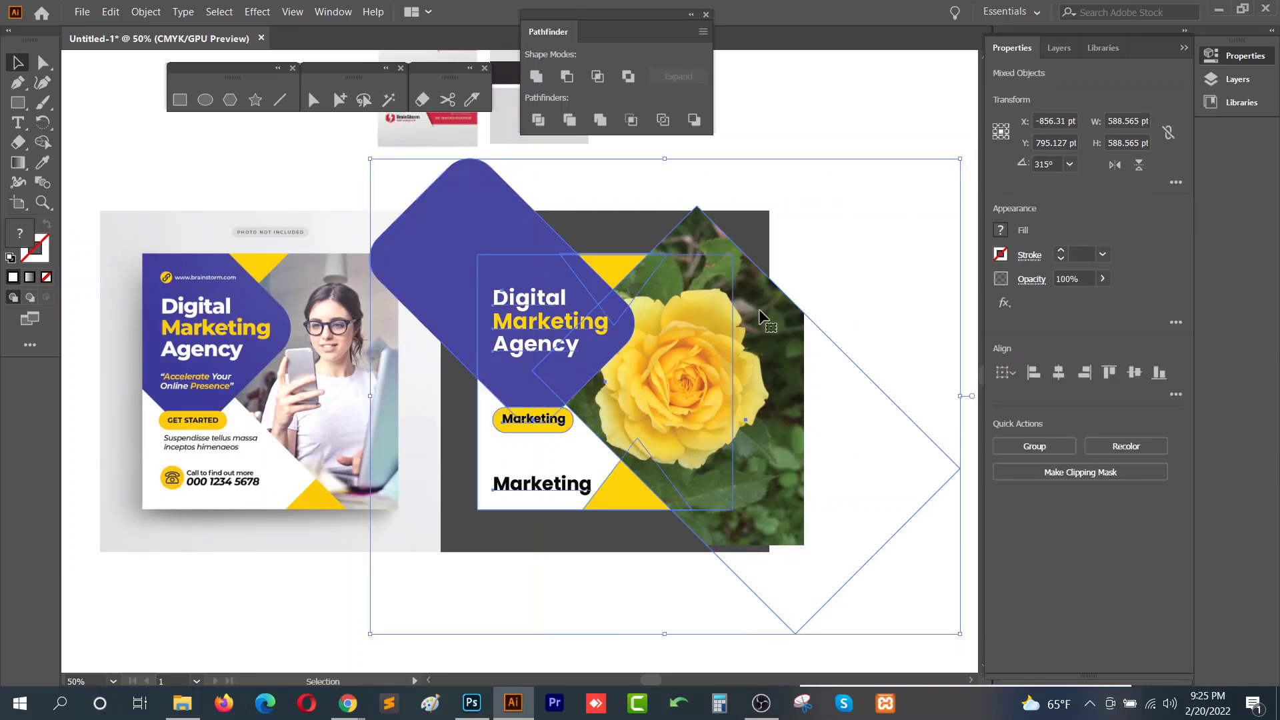
left_click(838, 551)
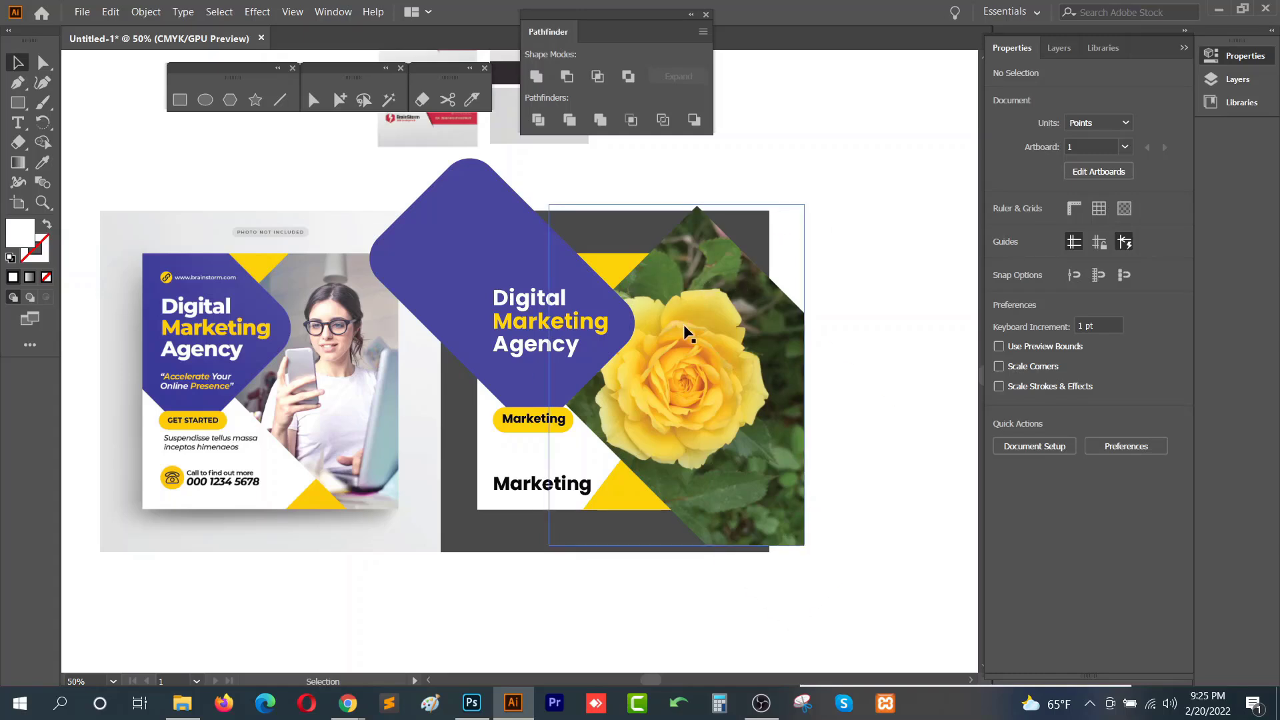
left_click(469, 214)
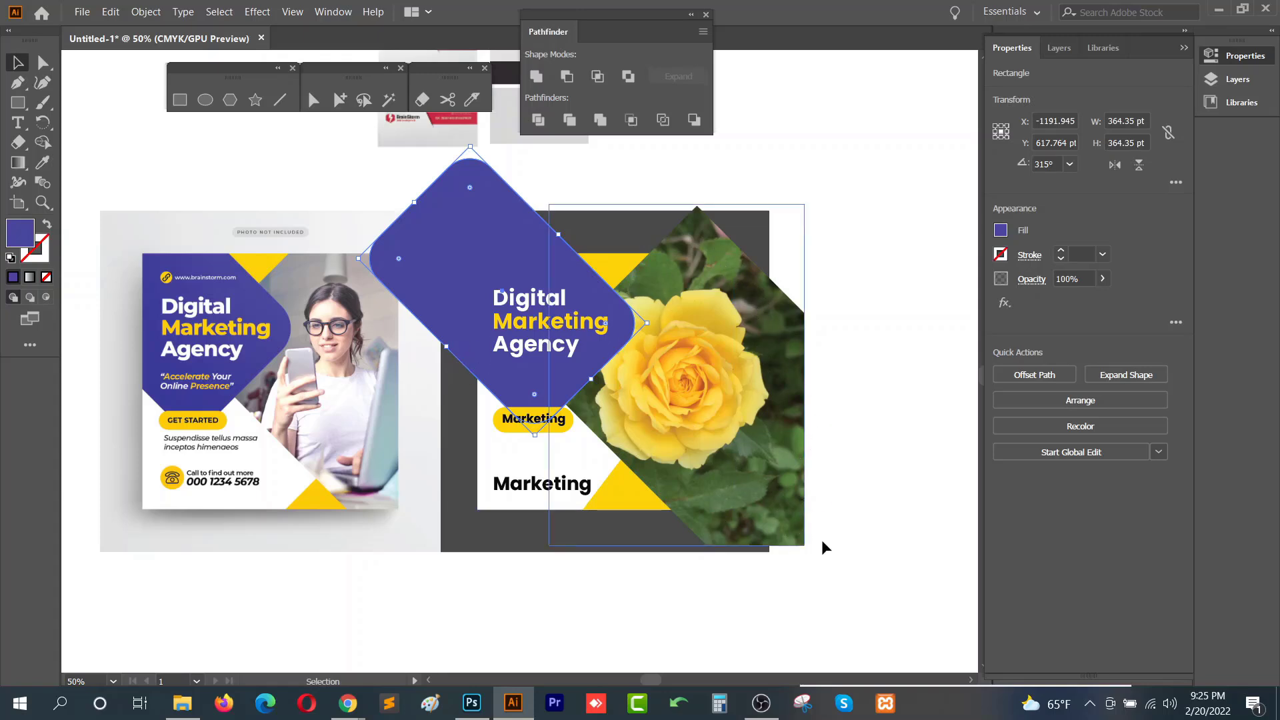
left_click(630, 580)
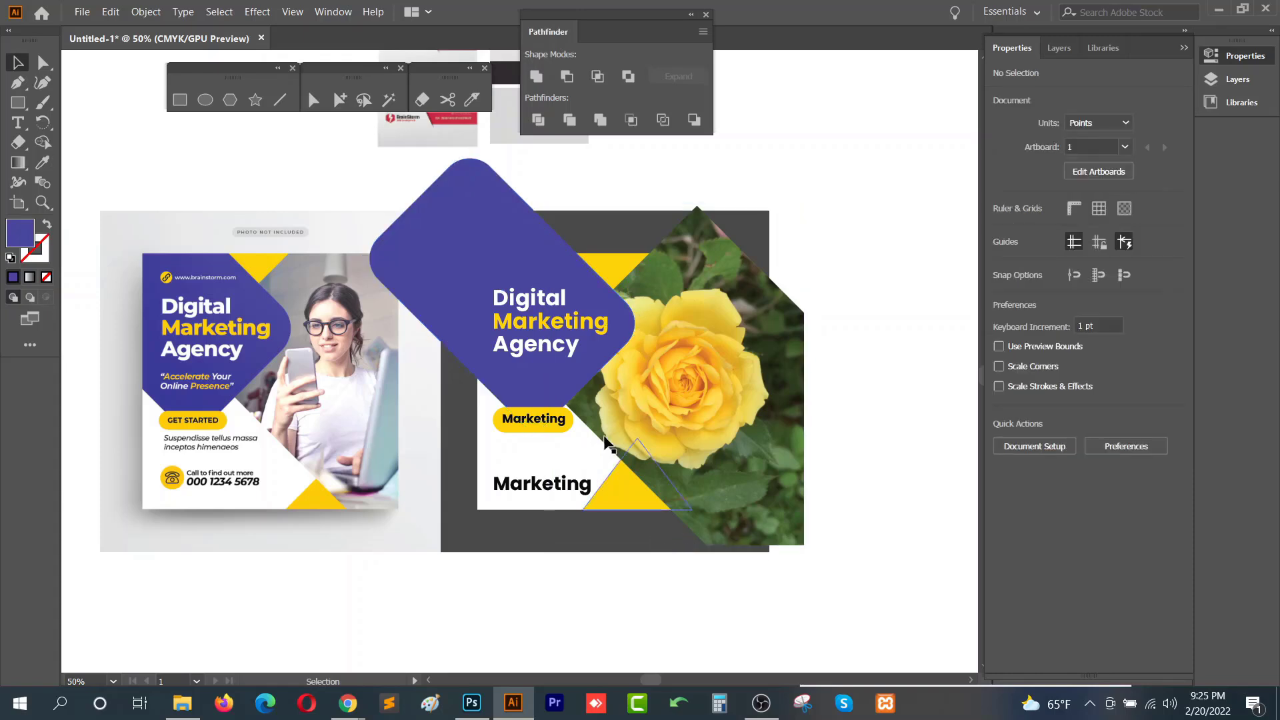
left_click(527, 460)
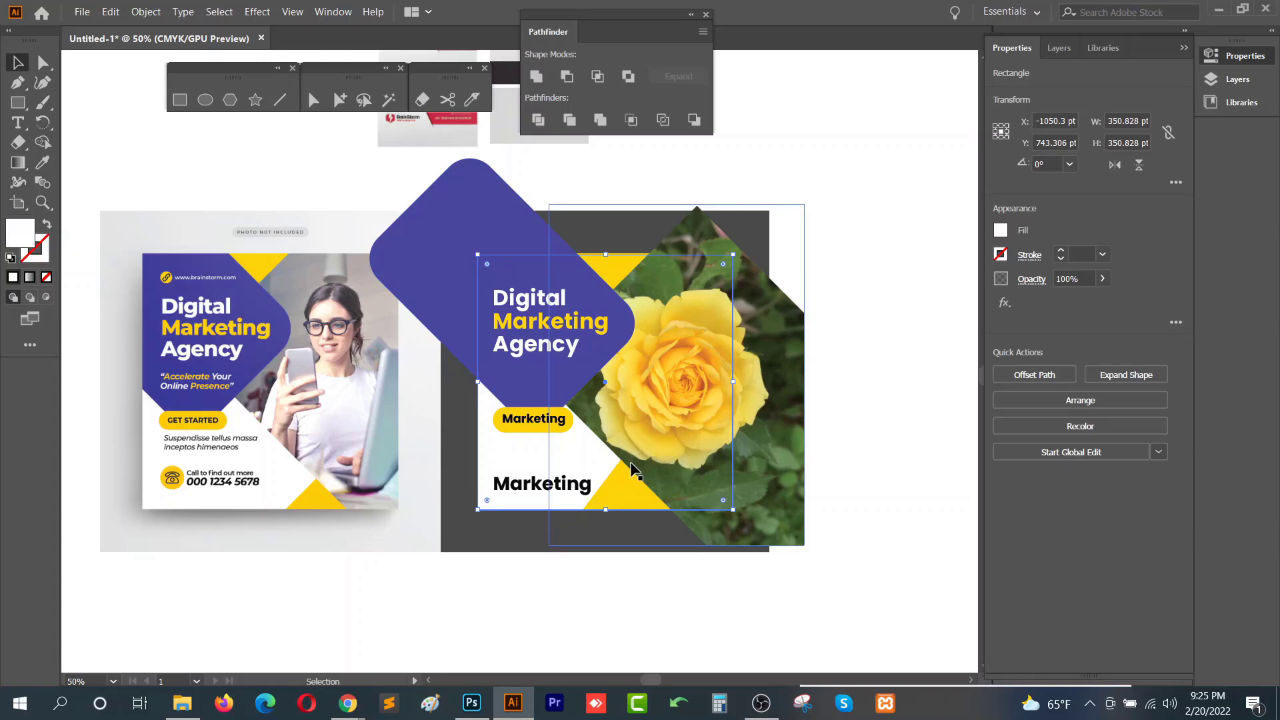
key("ctrl")
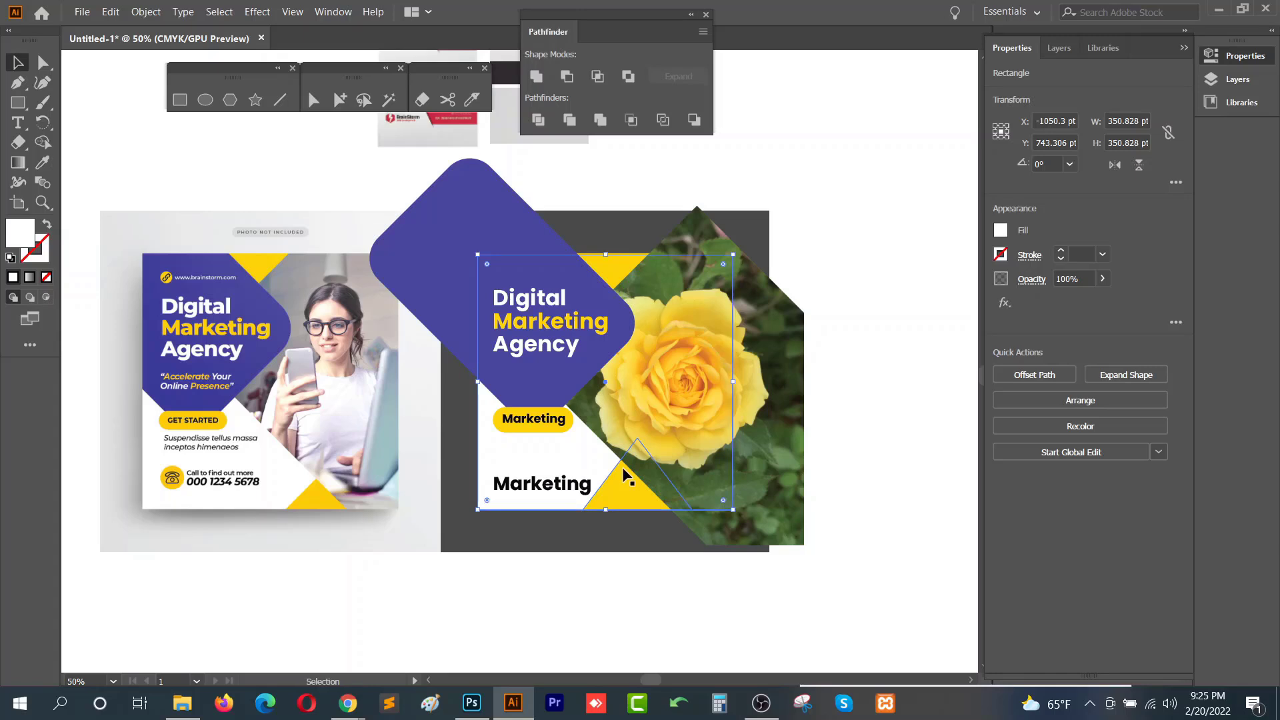
left_click_drag(597, 464, 589, 489)
left_click_drag(476, 538, 770, 541)
key("ctrl+z")
key("ctrl+z")
key("ctrl+z")
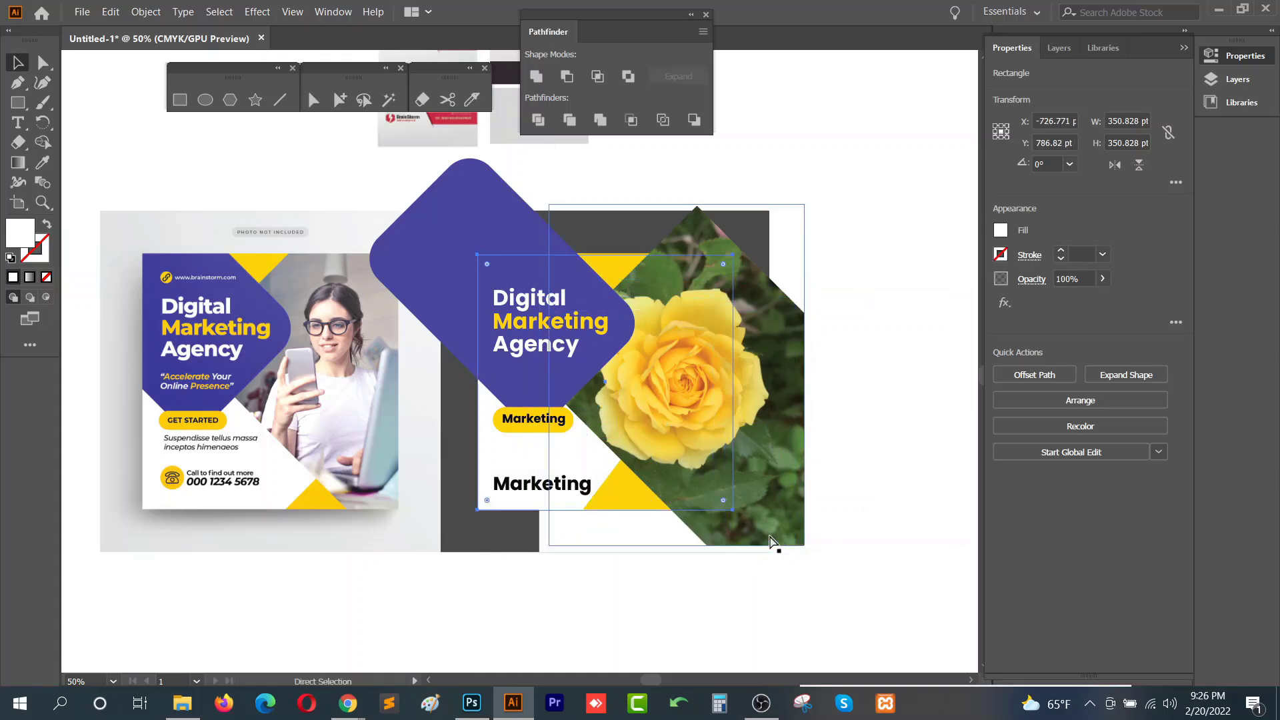
- Bring the white background rectangle to the front and make a clipping mask of the whole design with it
left_click(558, 563)
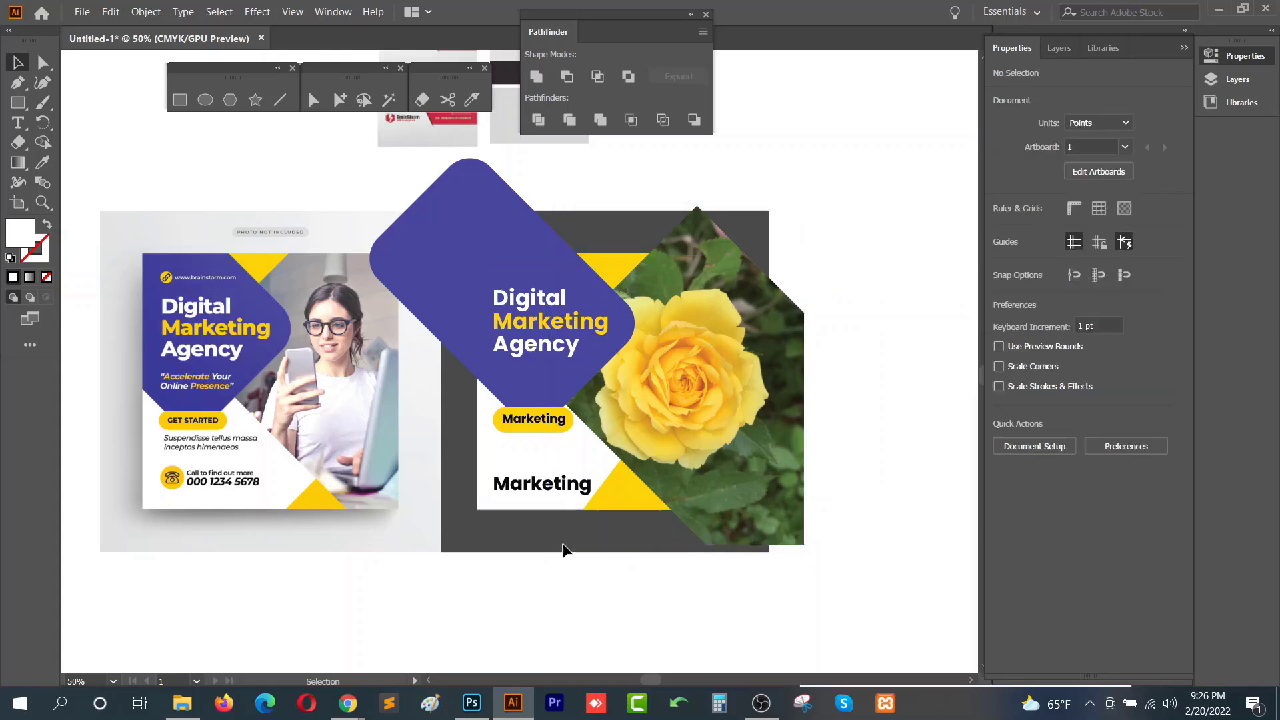
left_click(584, 445, "ctrl")
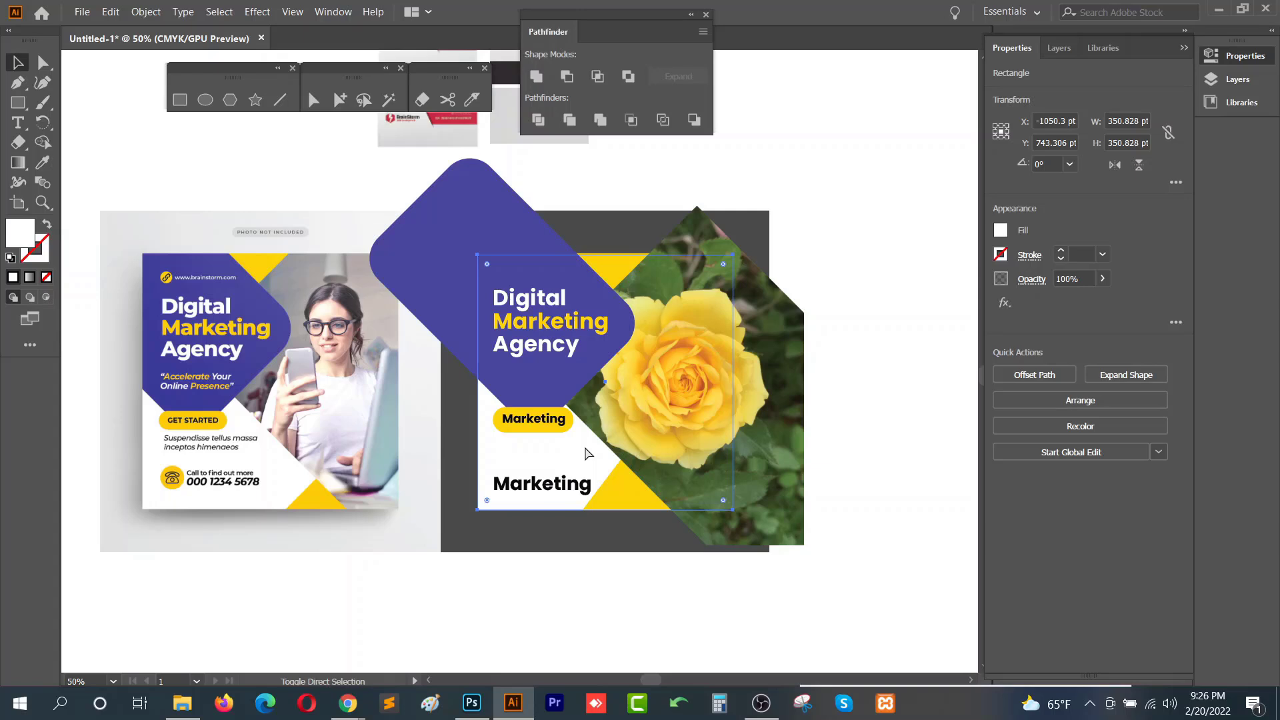
key("ctrl+shift+bracketright")
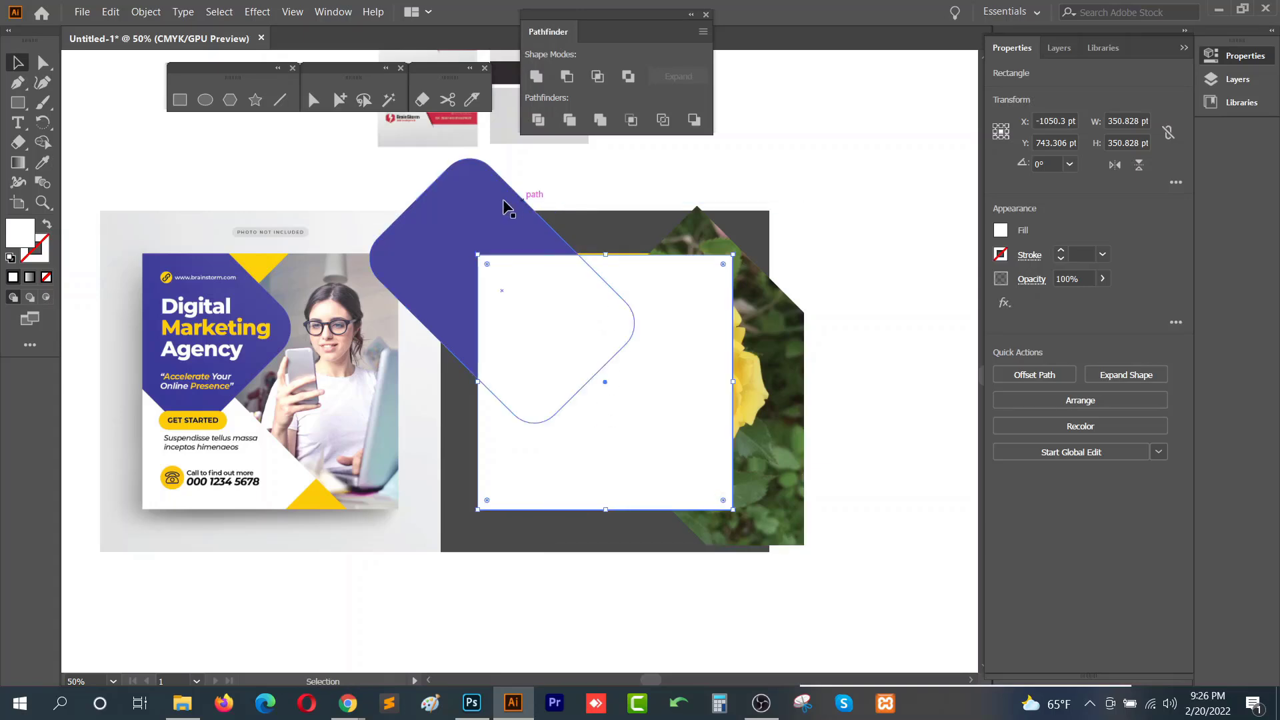
left_click_drag(780, 588, 487, 256)
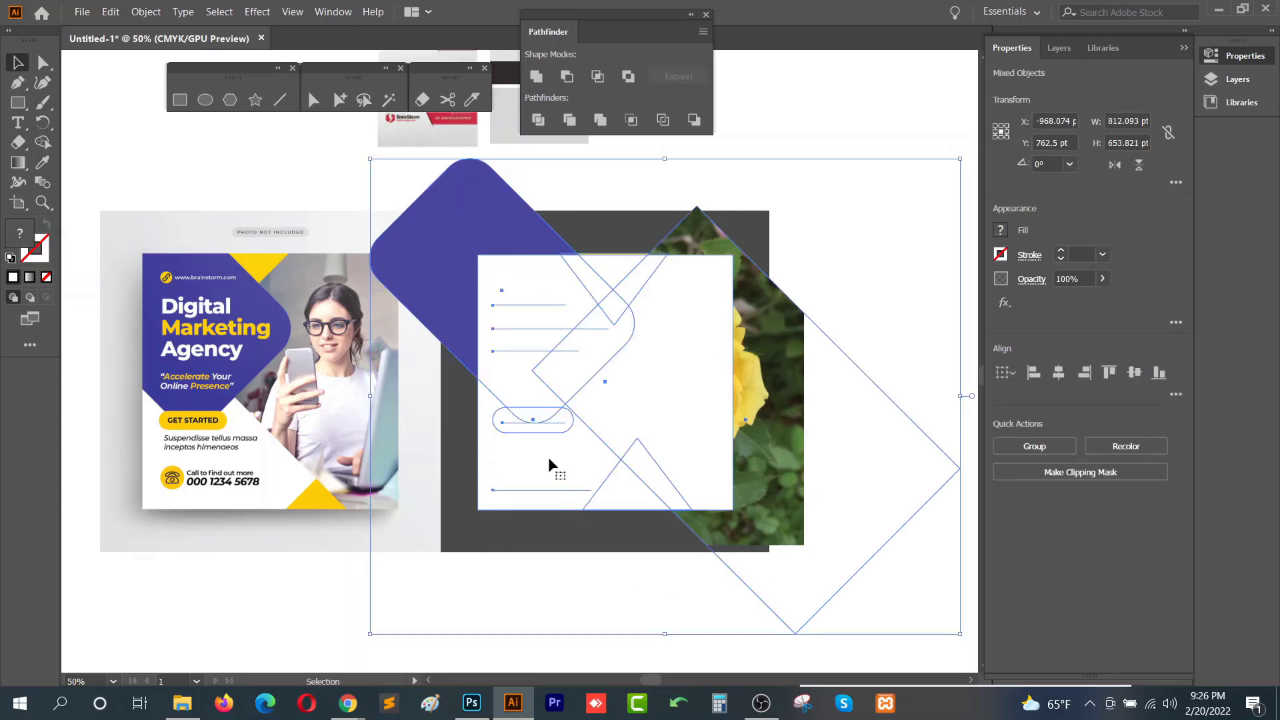
left_click(579, 587)
right_click(649, 341)
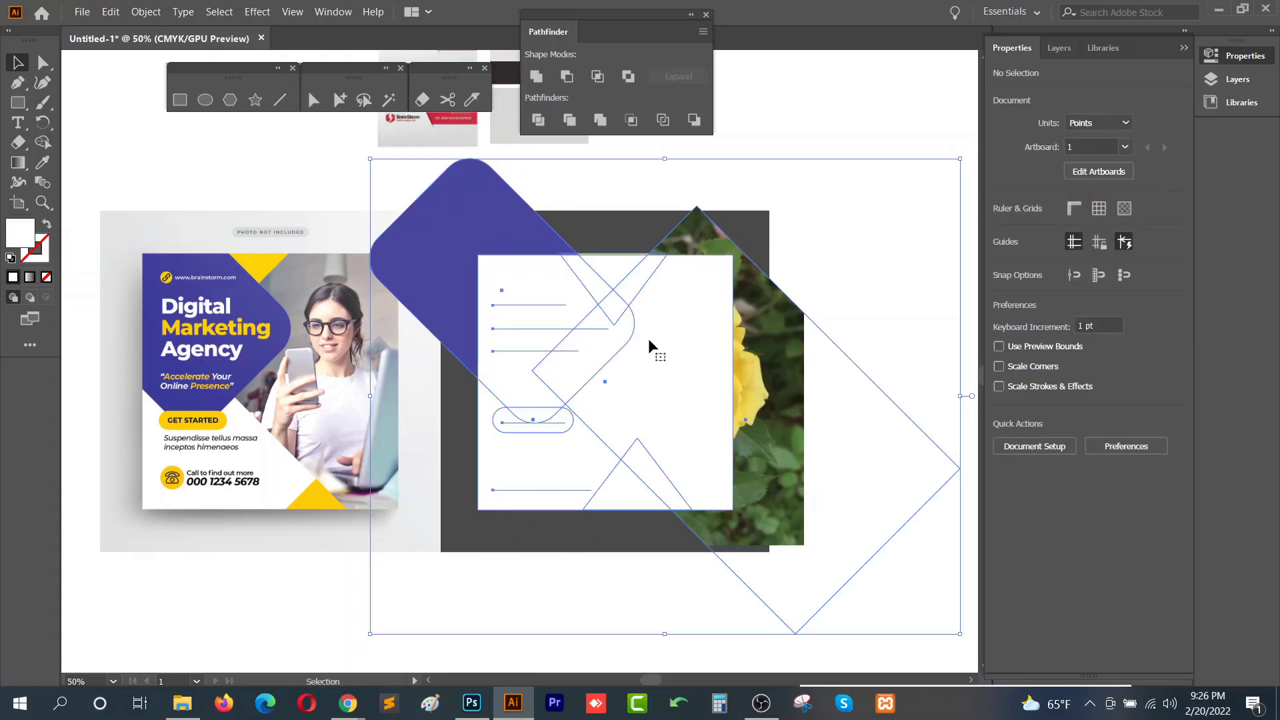
left_click(598, 567)
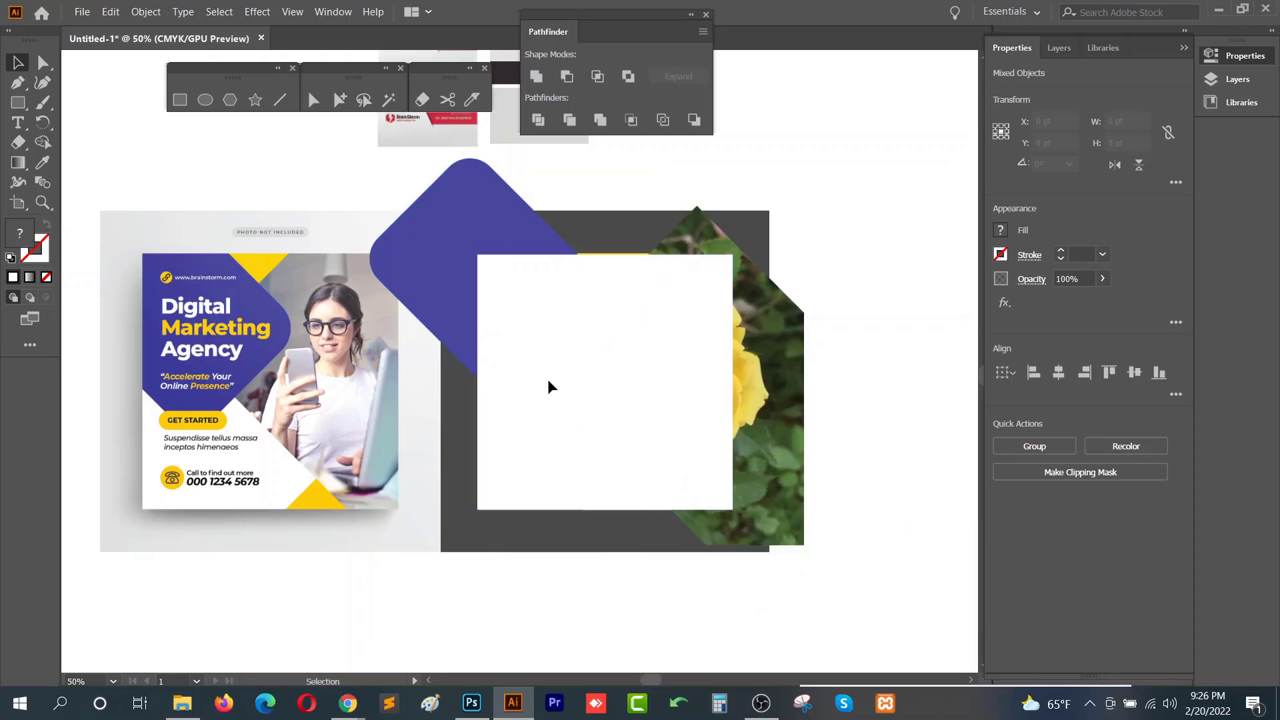
left_click(539, 342)
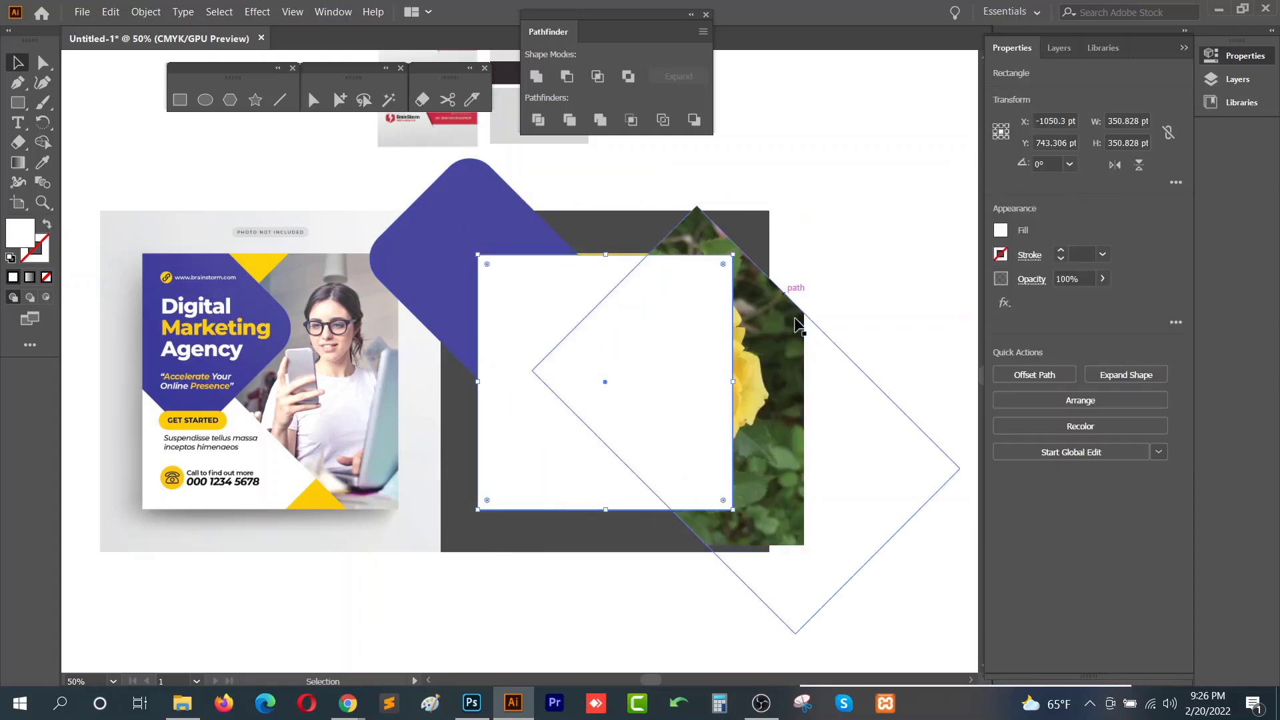
left_click_drag(731, 604, 486, 256)
right_click(684, 286)
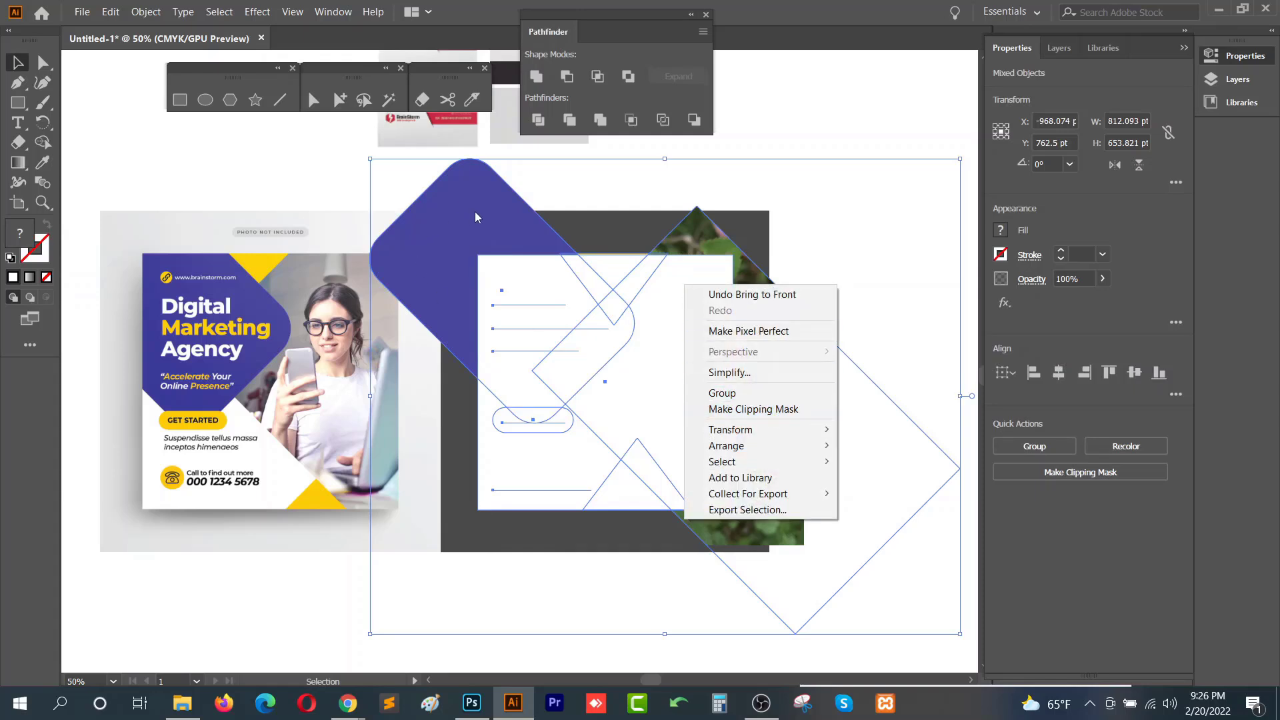
left_click(757, 410)
- Undo the clipping mask and the extra rectangle changes
left_click(791, 286)
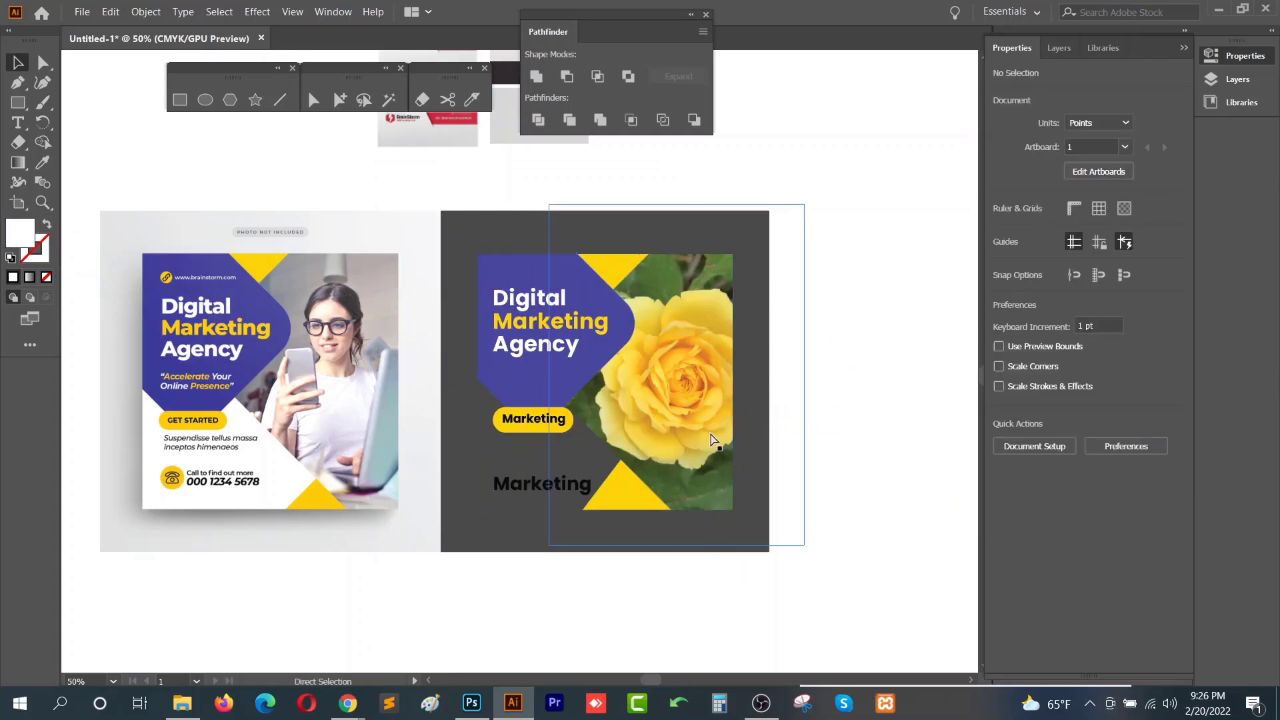
key("ctrl+z")
left_click(657, 584)
left_click_drag(661, 424, 773, 457)
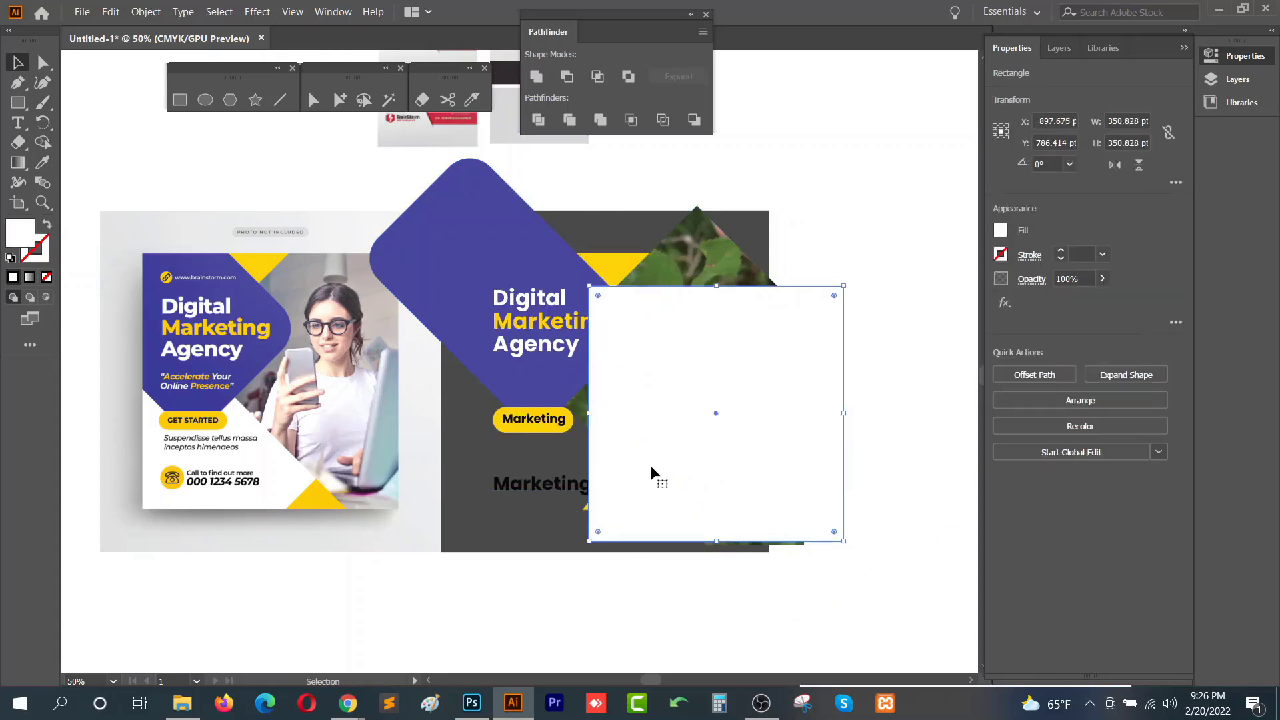
key("ctrl")
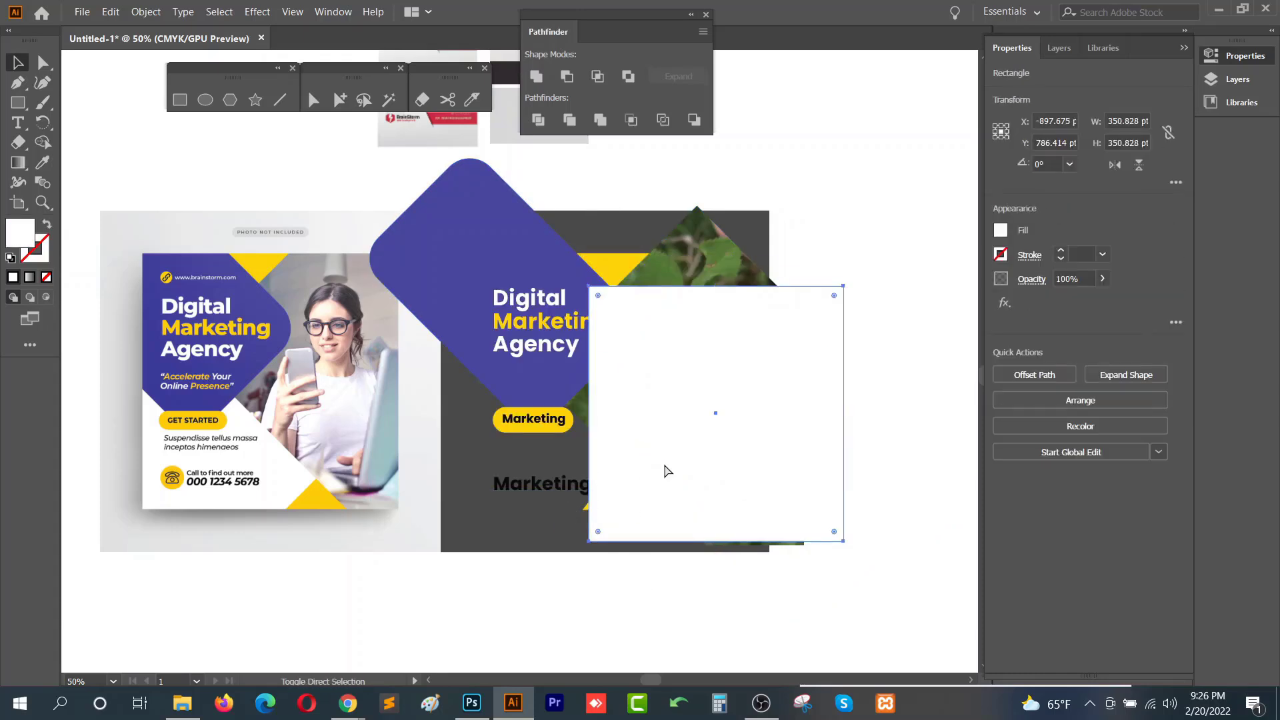
key("ctrl+z")
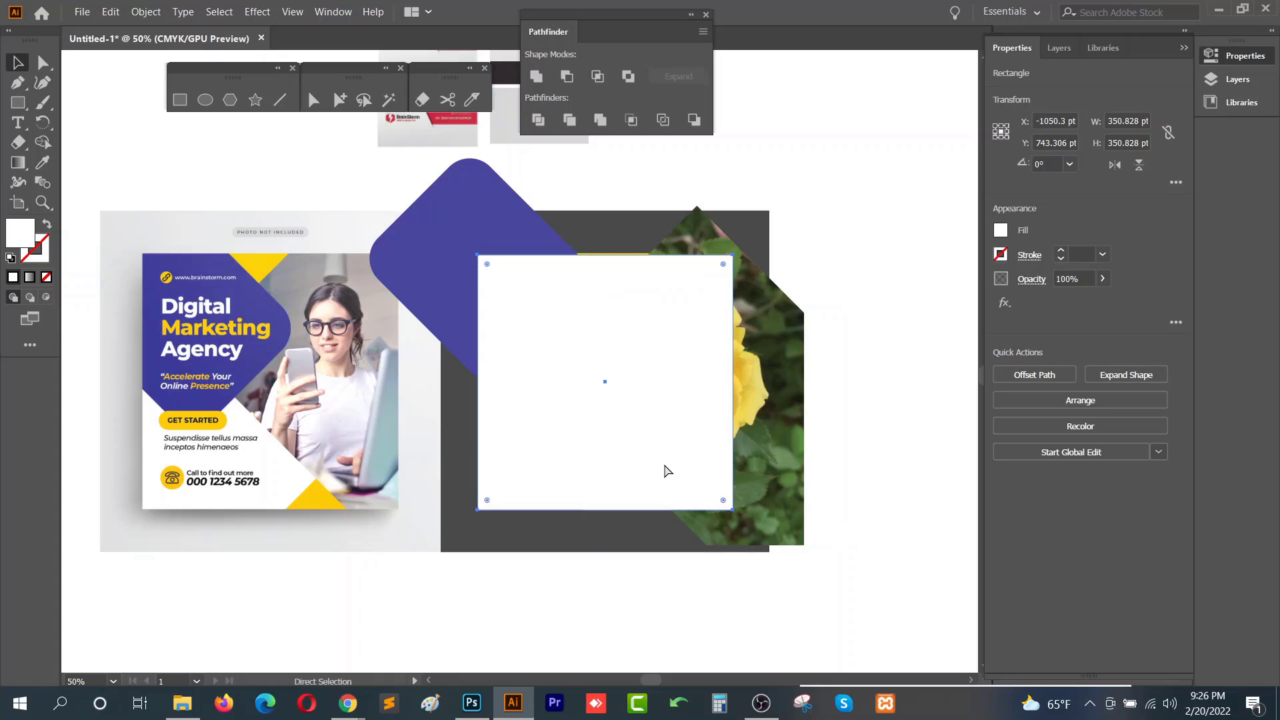
key("ctrl+z")
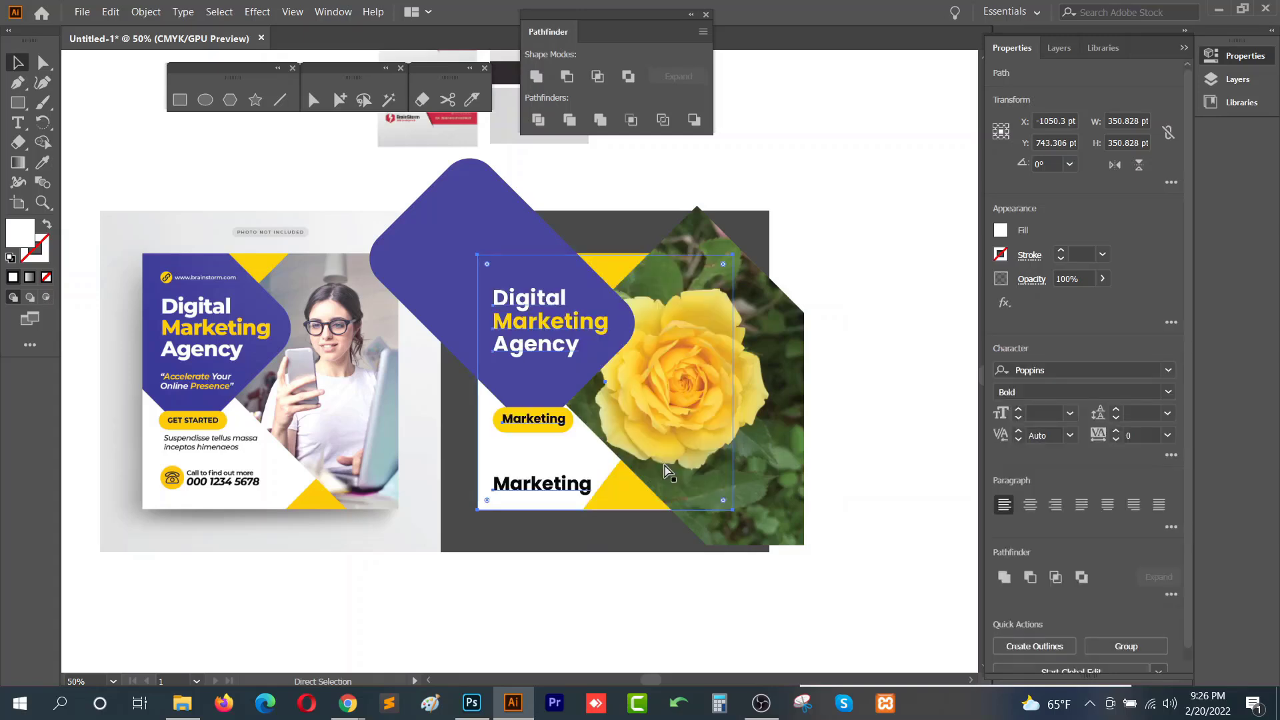
key("ctrl+shift+z")
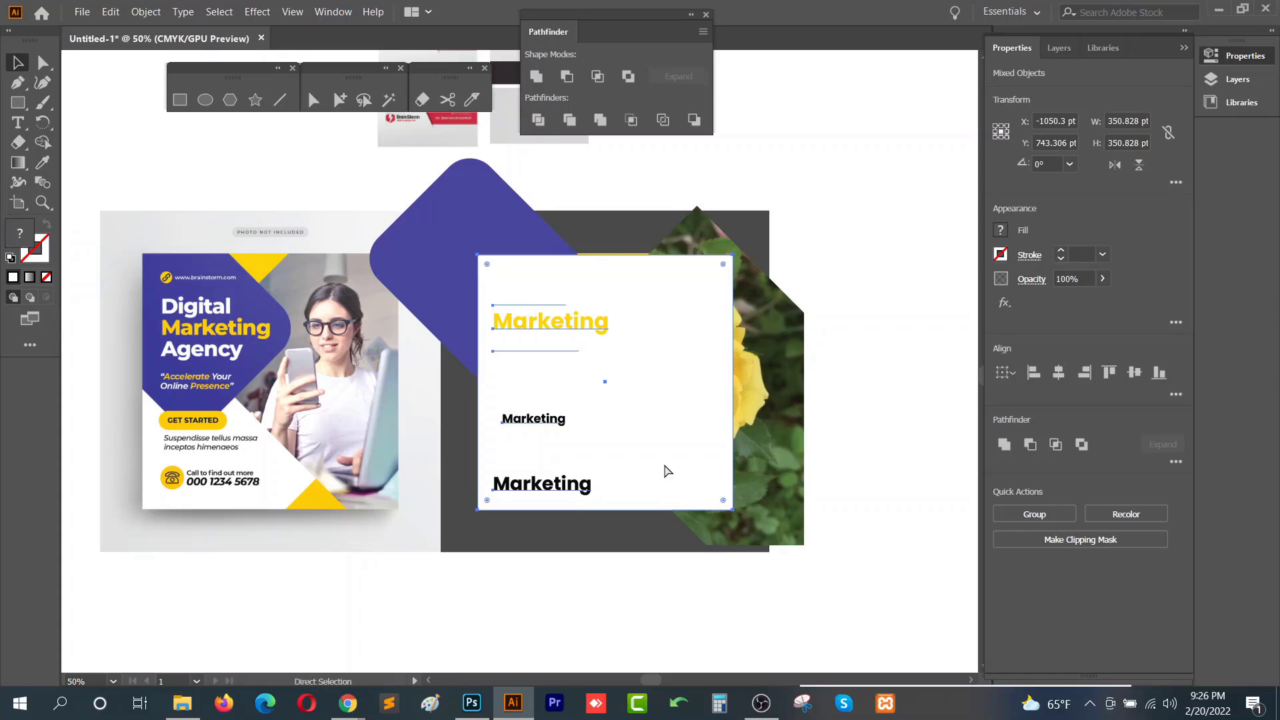
key("Delete")
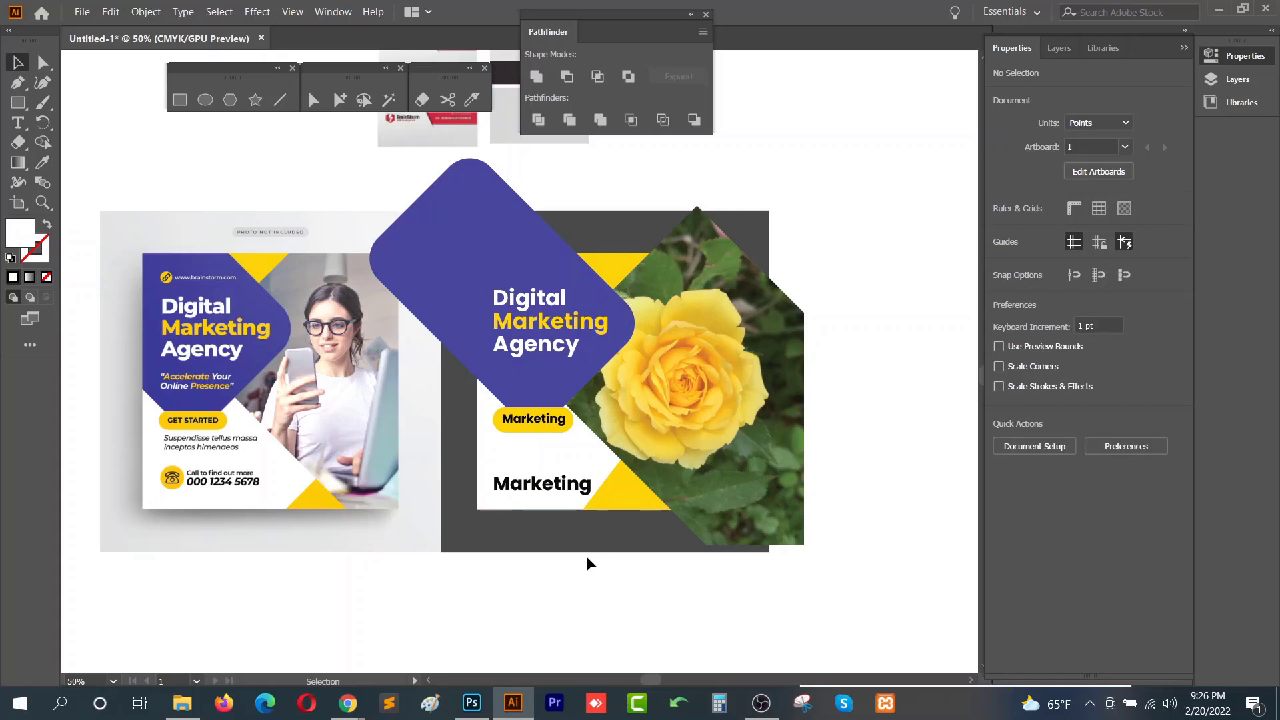
- Send the white background rectangle to the back of the stacking order
left_click(595, 471)
key("ctrl+shift+[")
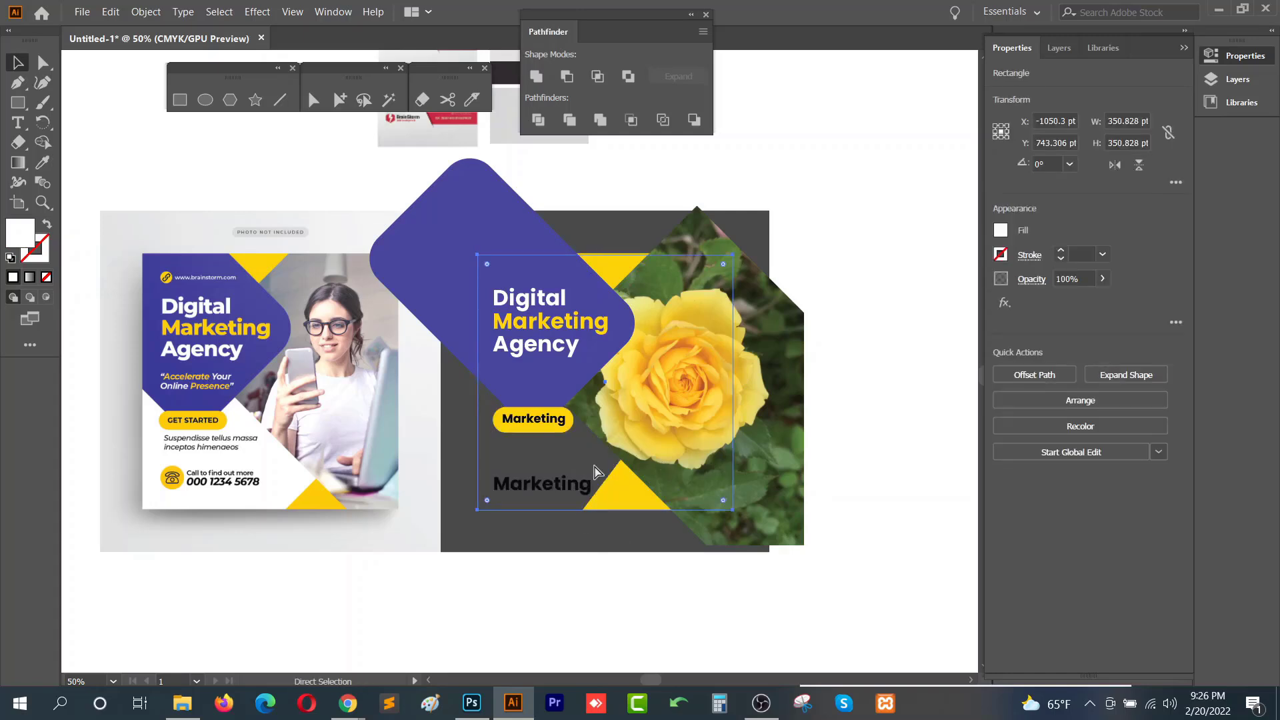
- Step the white background rectangle forward and backward through the stacking order
key("ctrl+]")
key("ctrl+]")
key("ctrl+]")
key("ctrl+]")
key("ctrl+]")
key("ctrl+]")
key("ctrl+]")
key("ctrl+]")
key("ctrl+]")
key("ctrl+]")
key("ctrl+[")
key("ctrl+[")
key("ctrl+[")
key("ctrl+[")
key("ctrl+[")
key("ctrl+[")
key("ctrl+[")
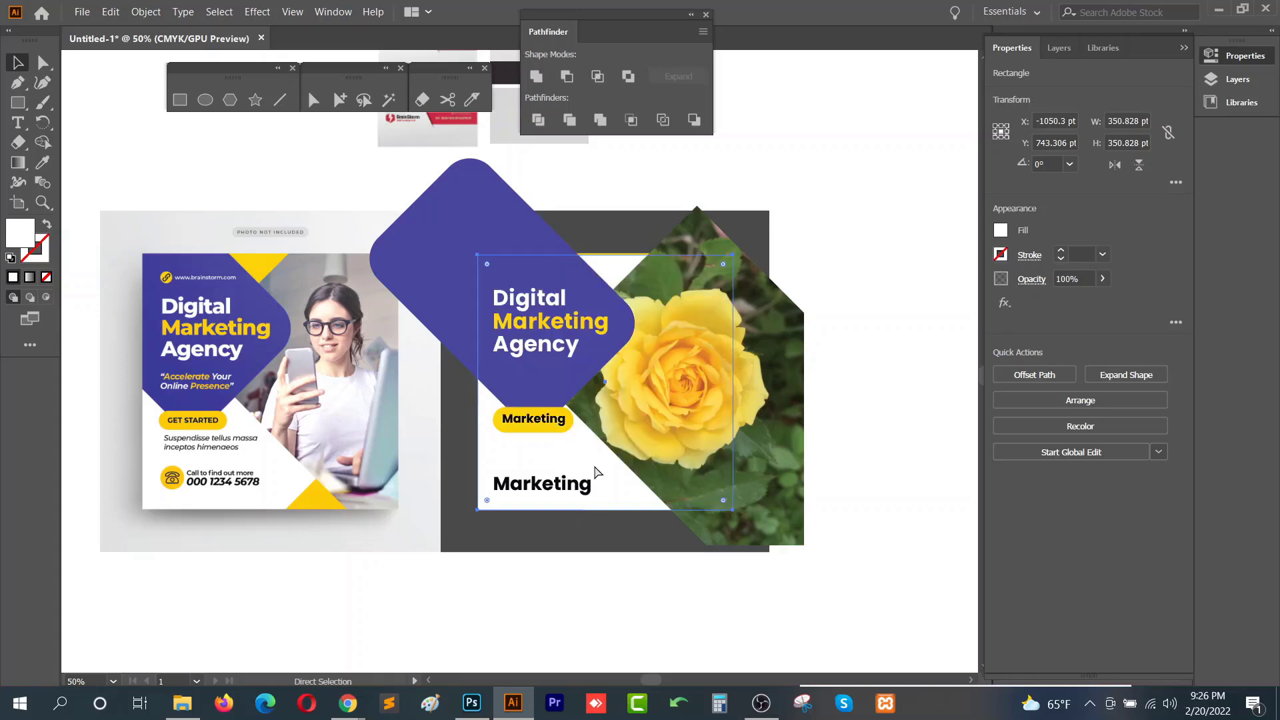
key("ctrl+[")
key("ctrl+[")
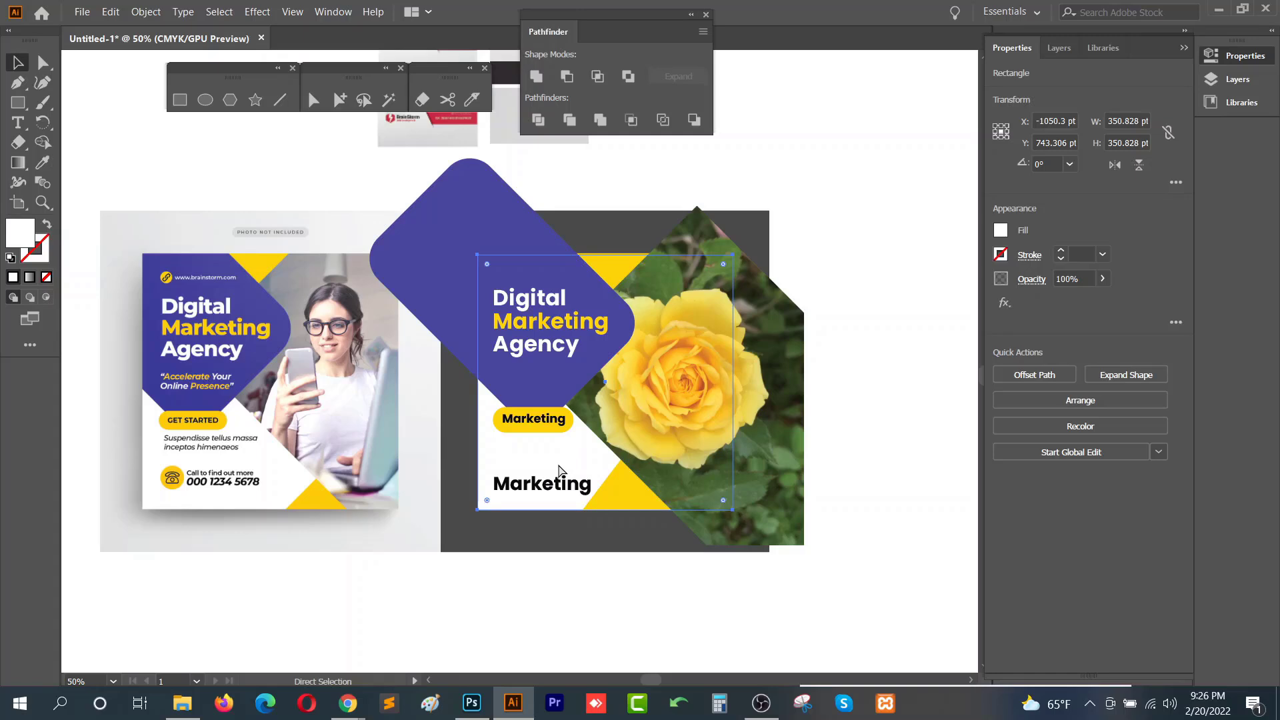
- Bring the white background rectangle to the front and make a clipping mask of the whole flyer design with it
key("ctrl+shift+bracketright")
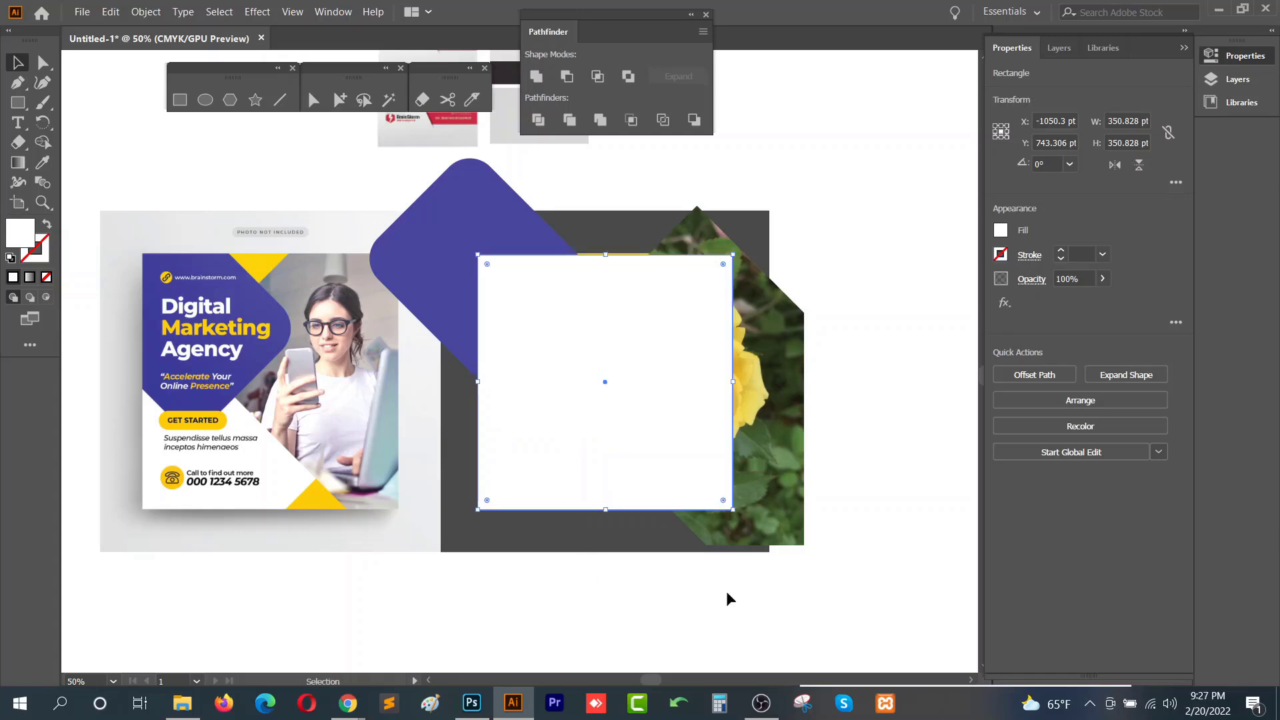
left_click_drag(758, 577, 466, 229)
right_click(545, 293)
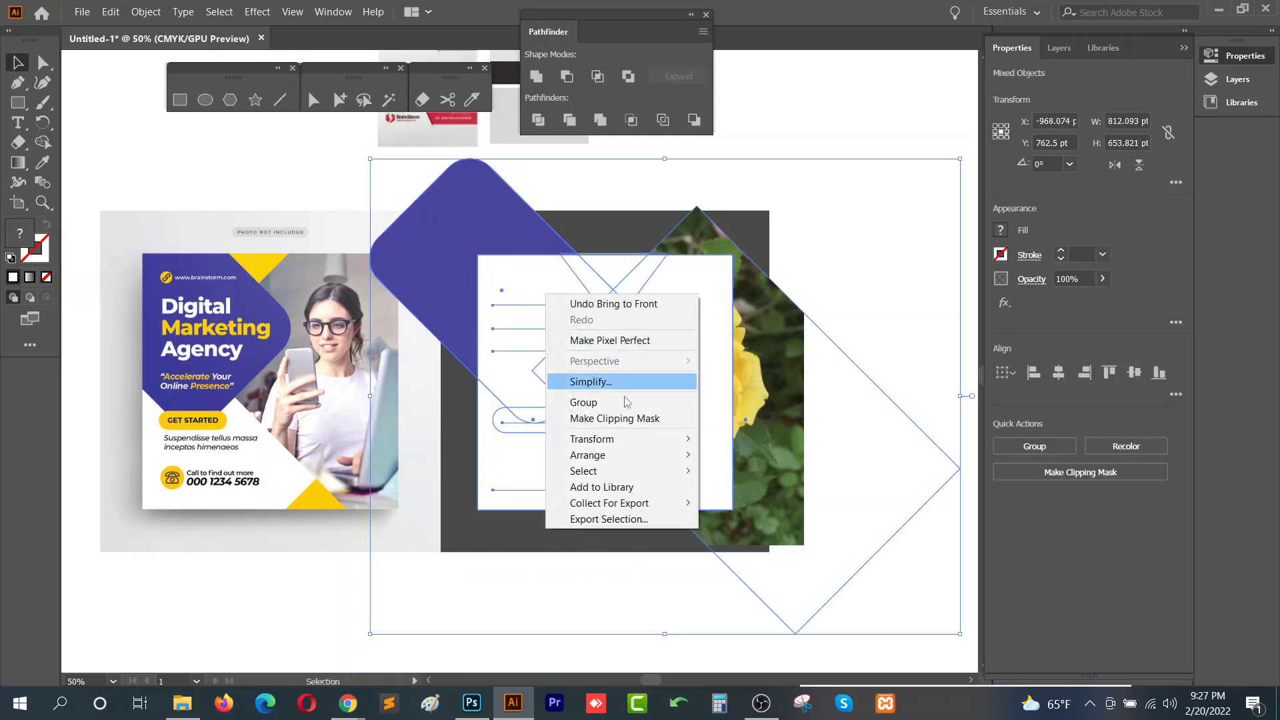
left_click(615, 418)
left_click(638, 557)
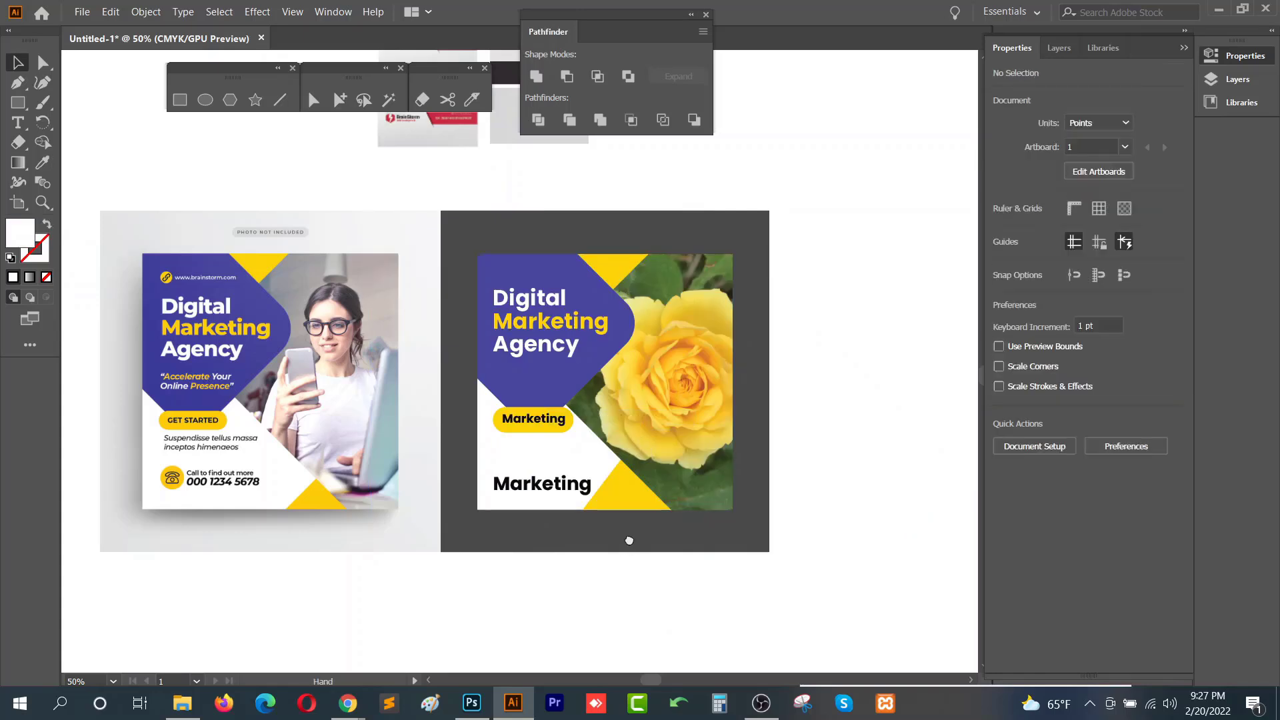
- Move the clipped flyer design off the dark background panel
left_click_drag(629, 540, 680, 538)
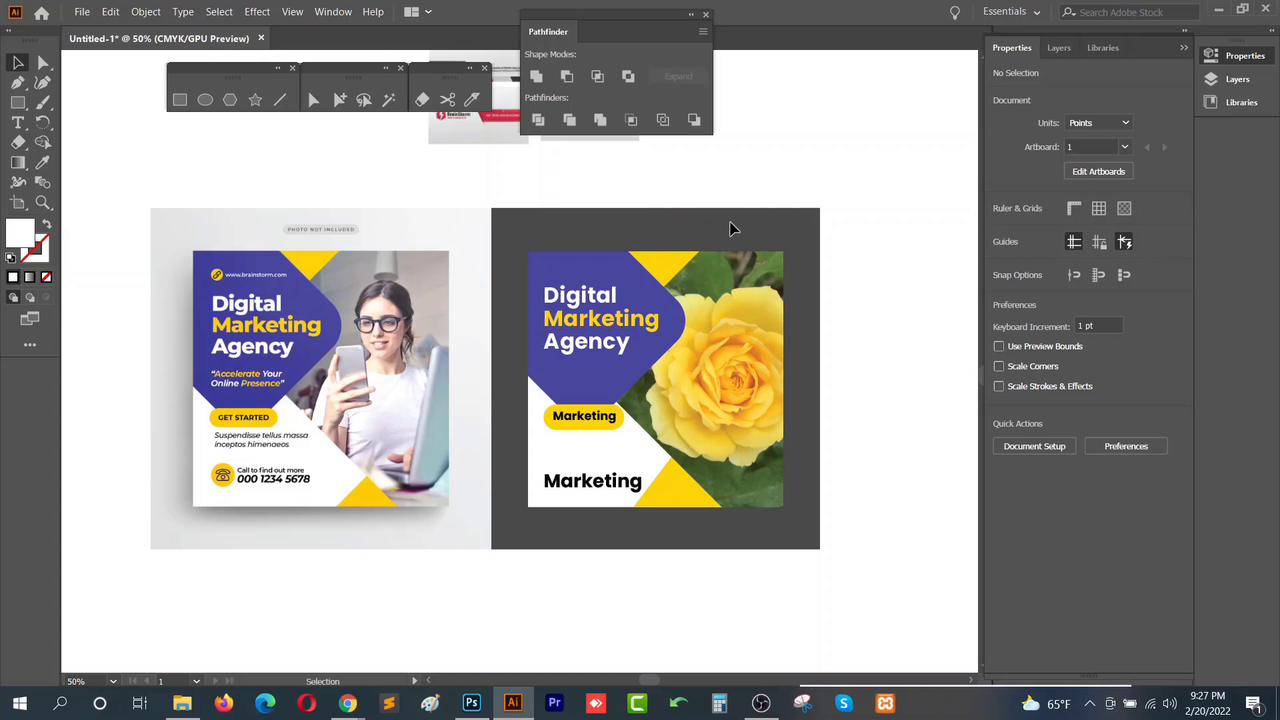
key("ctrl+a")
left_click(849, 172)
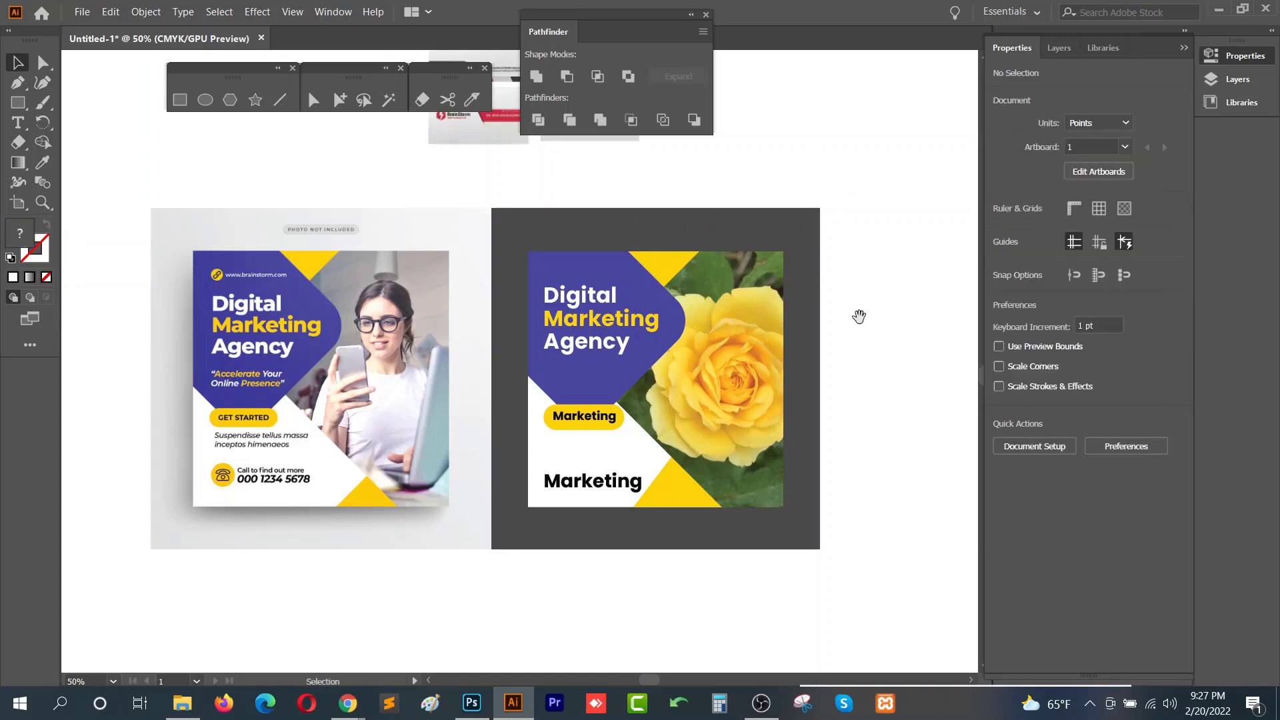
left_click_drag(859, 317, 745, 306)
left_click_drag(557, 335, 778, 390)
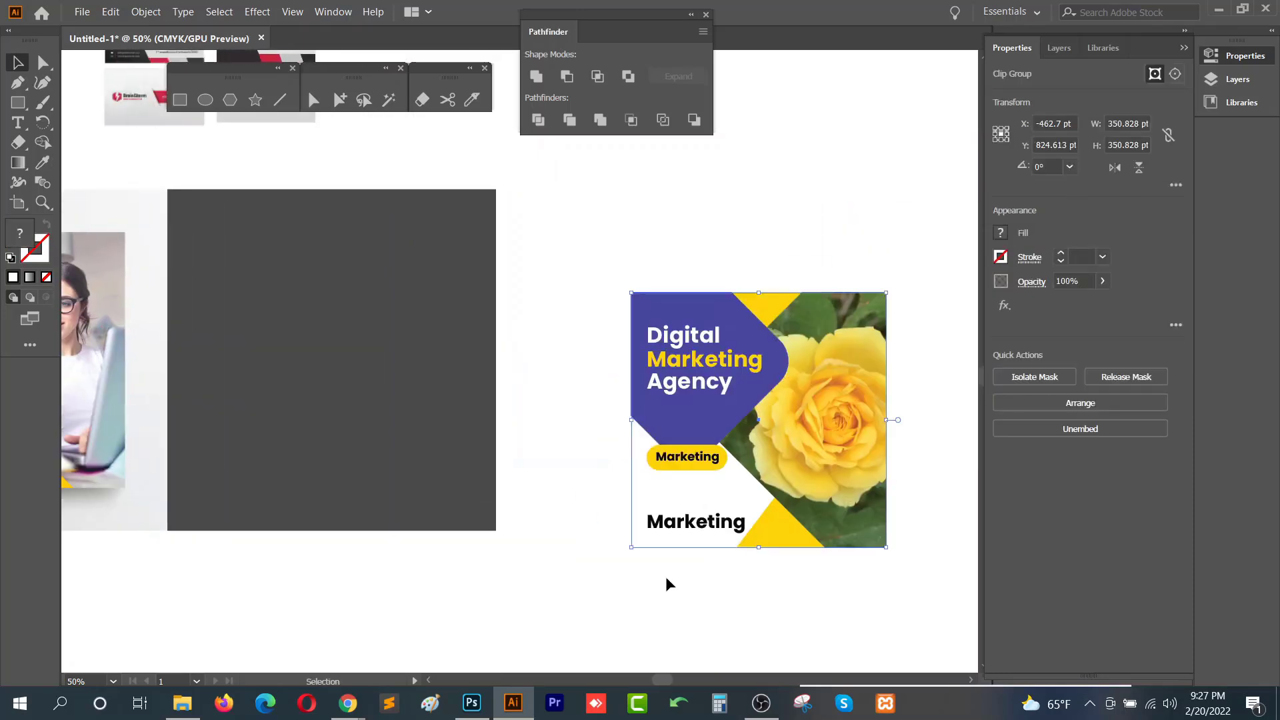
left_click(665, 577)
- Move the clipped flyer design back and center it on the dark background panel
scroll(665, 538, "down", 2)
left_click_drag(465, 440, 493, 373)
left_click(520, 417)
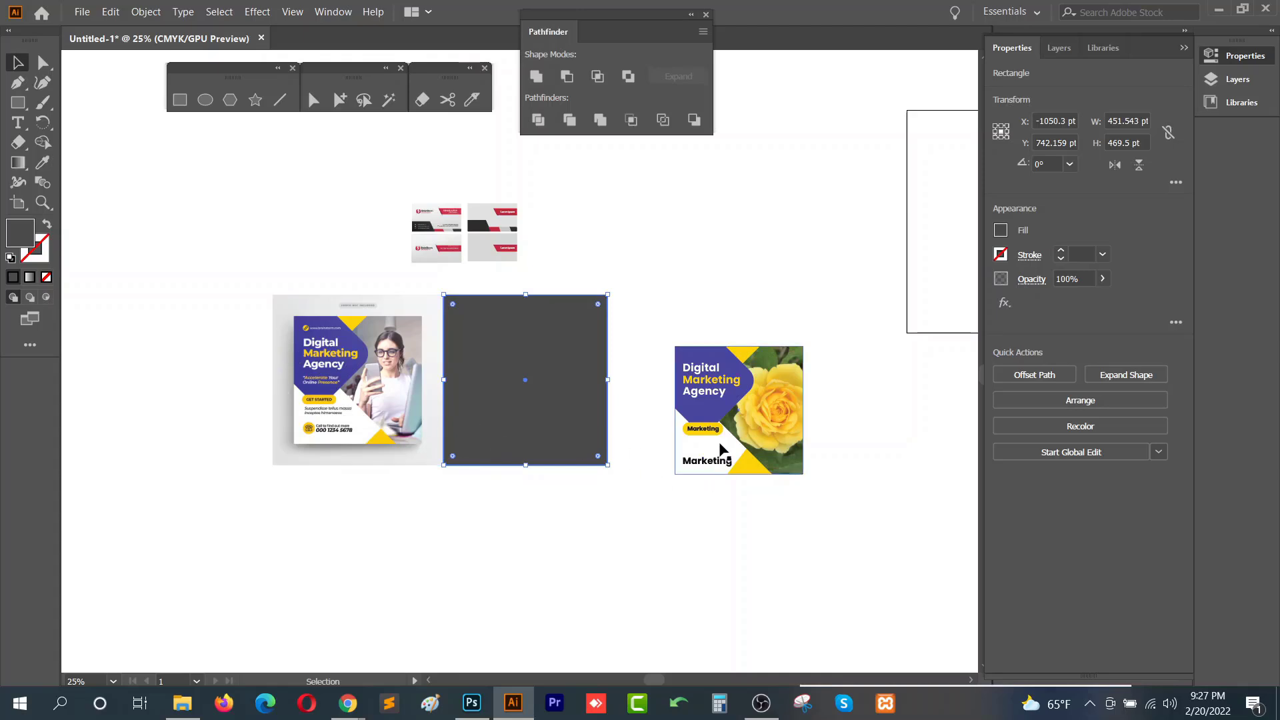
left_click(653, 465)
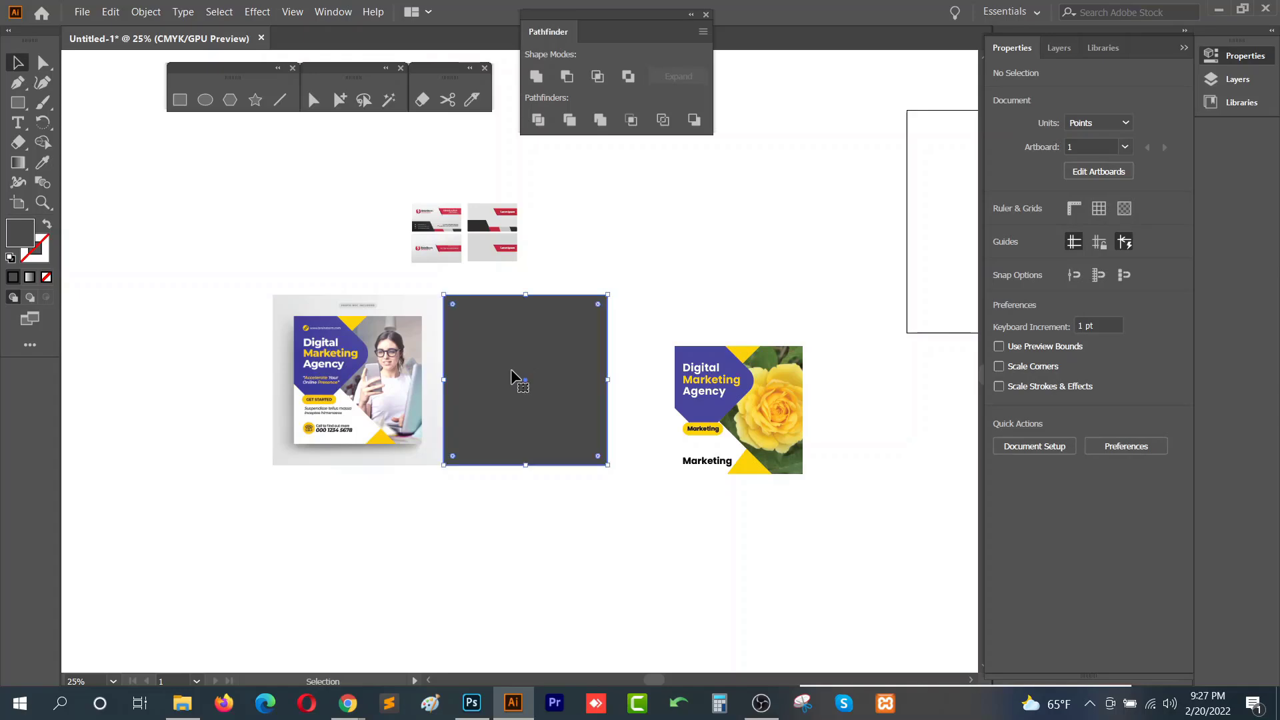
left_click_drag(620, 381, 489, 368)
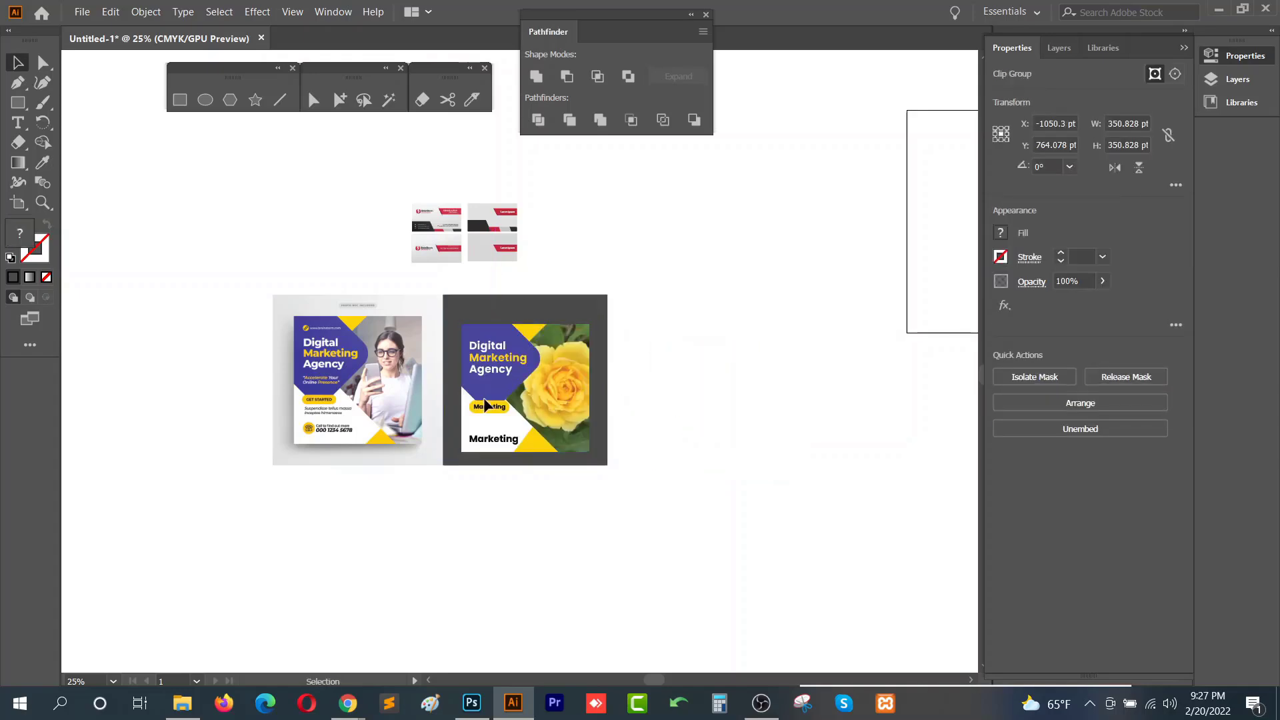
key("ctrl+shift+a")
scroll(489, 402, "up", 4)
scroll(627, 402, "down", 3)
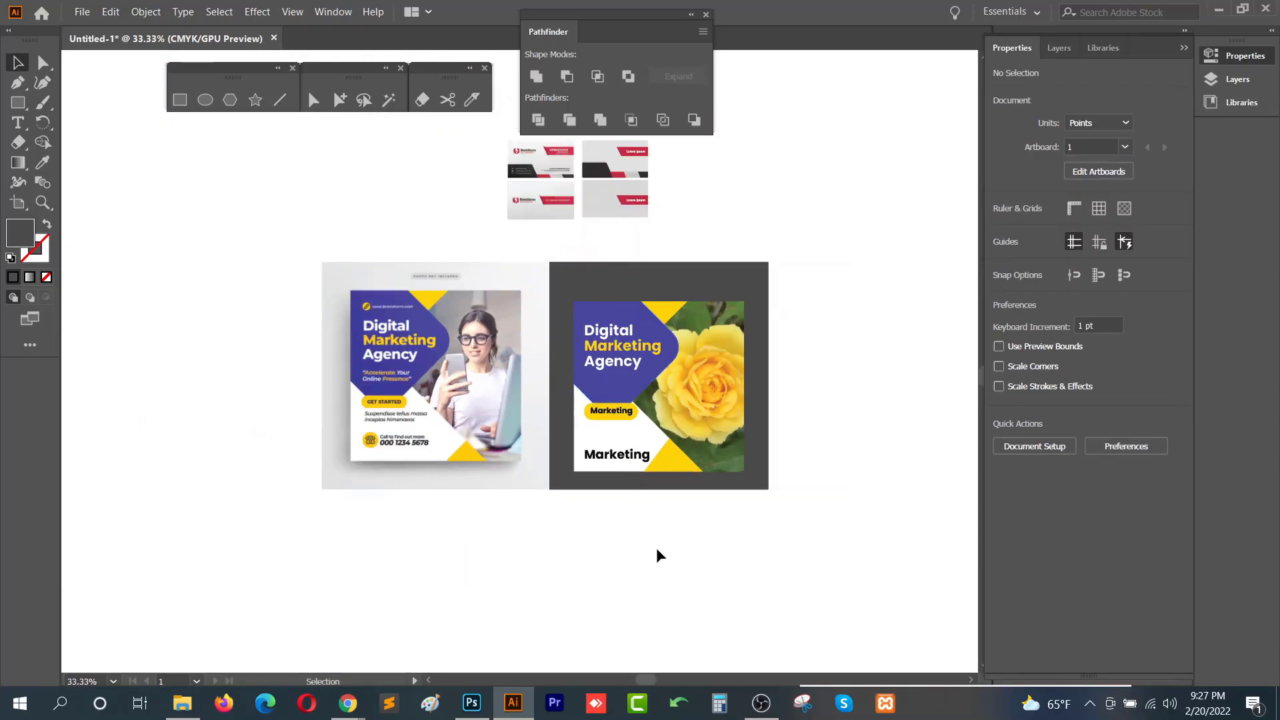
left_click_drag(648, 473, 666, 463)
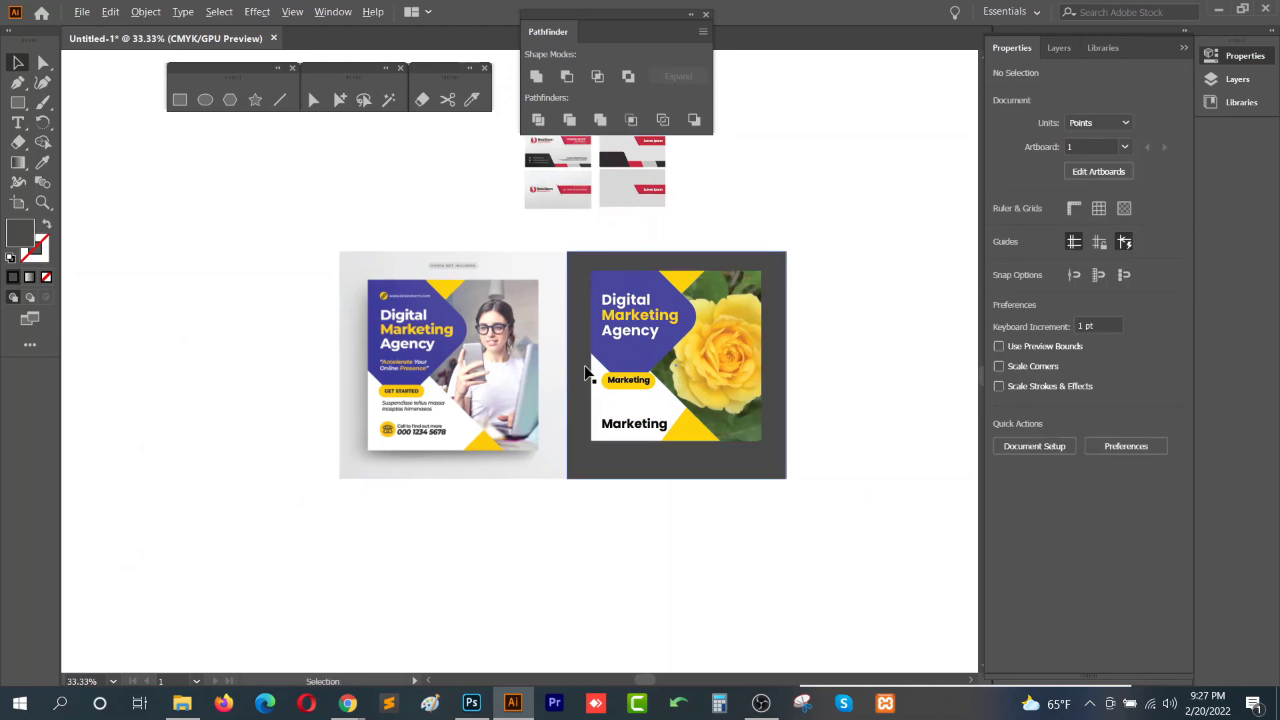
scroll(585, 368, "up", 1)
left_click_drag(687, 379, 686, 394)
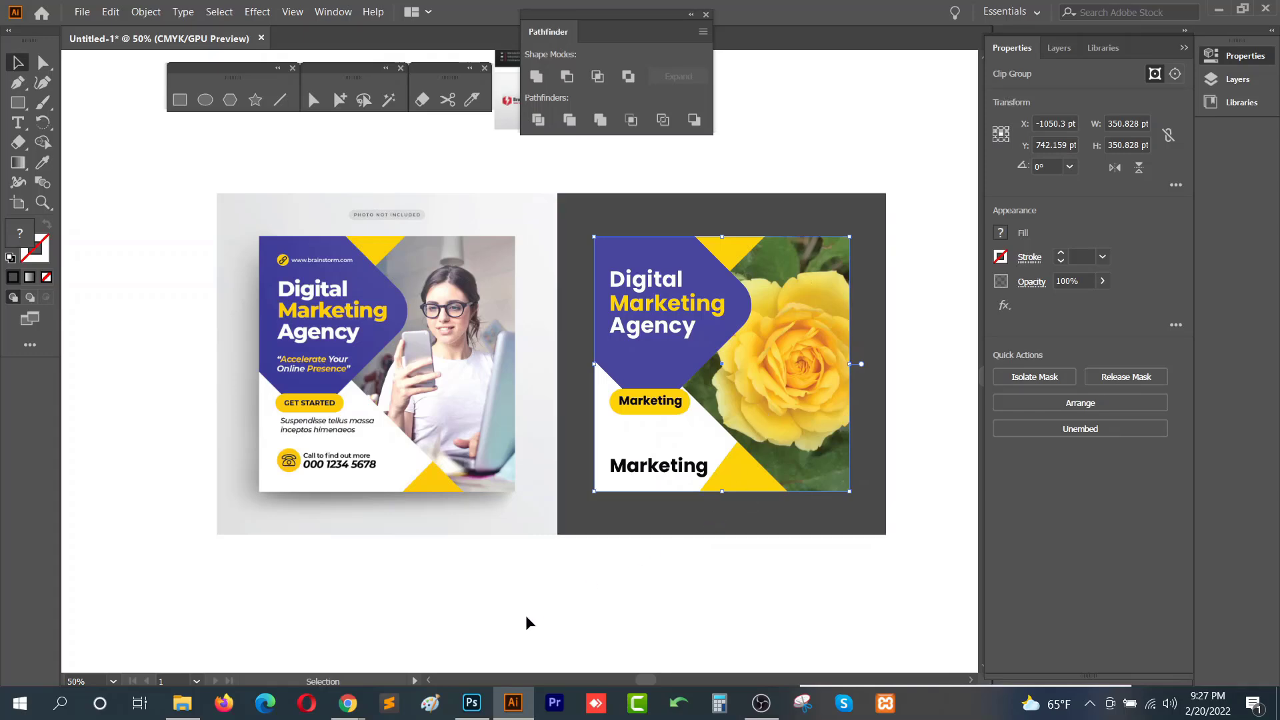
- Switch to the Course outline document in the browser and scroll to the Class-14 topics
mouse_move(347, 703)
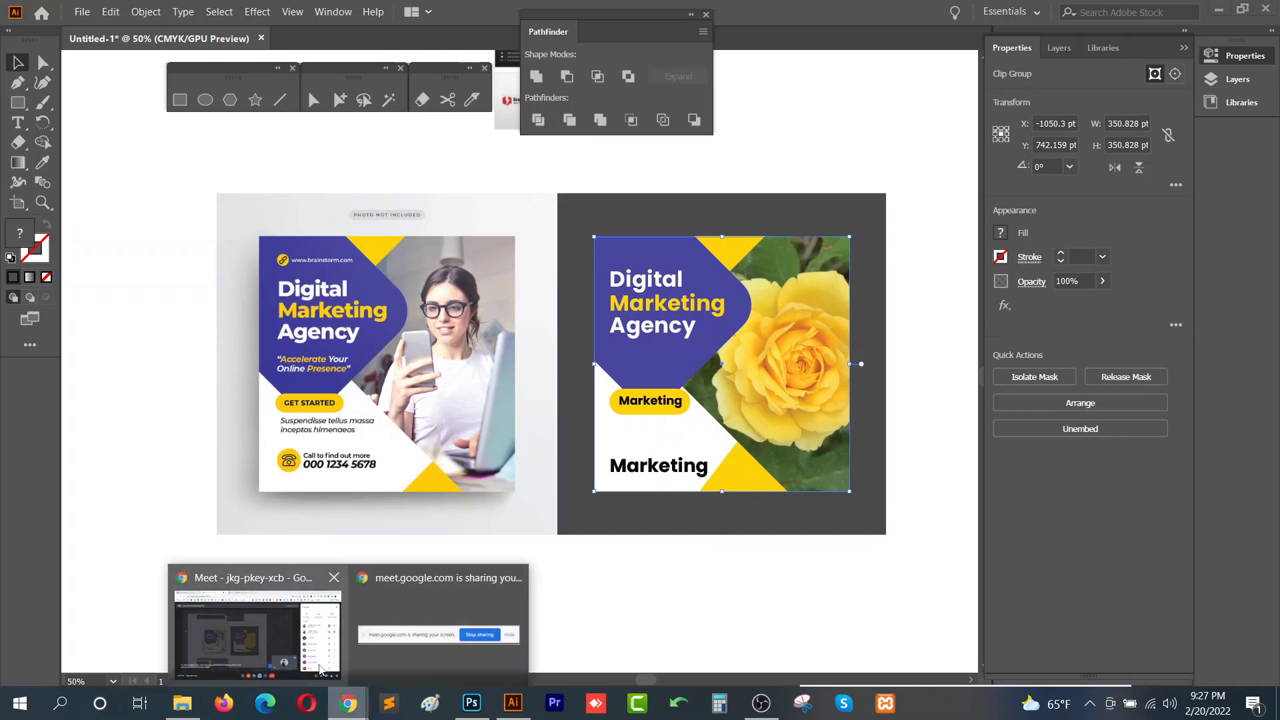
left_click(317, 660)
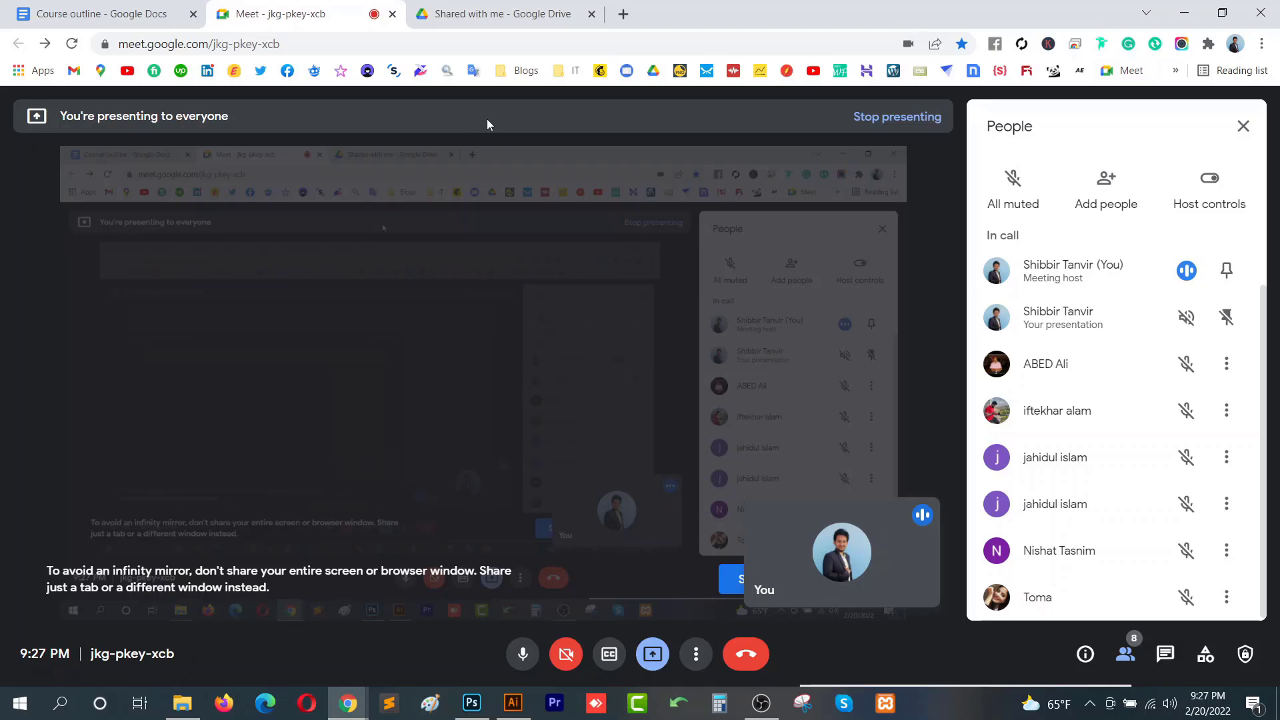
left_click(59, 9)
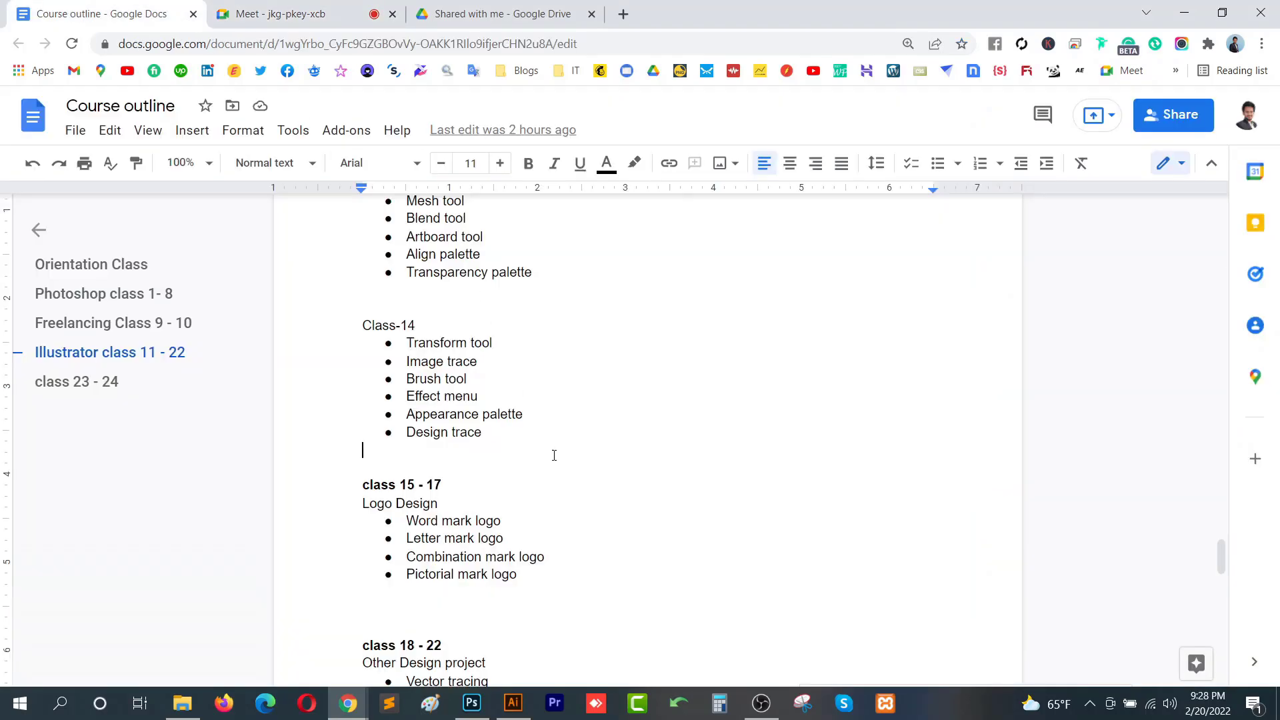
scroll(567, 498, "down", 1)
scroll(567, 497, "down", 1)
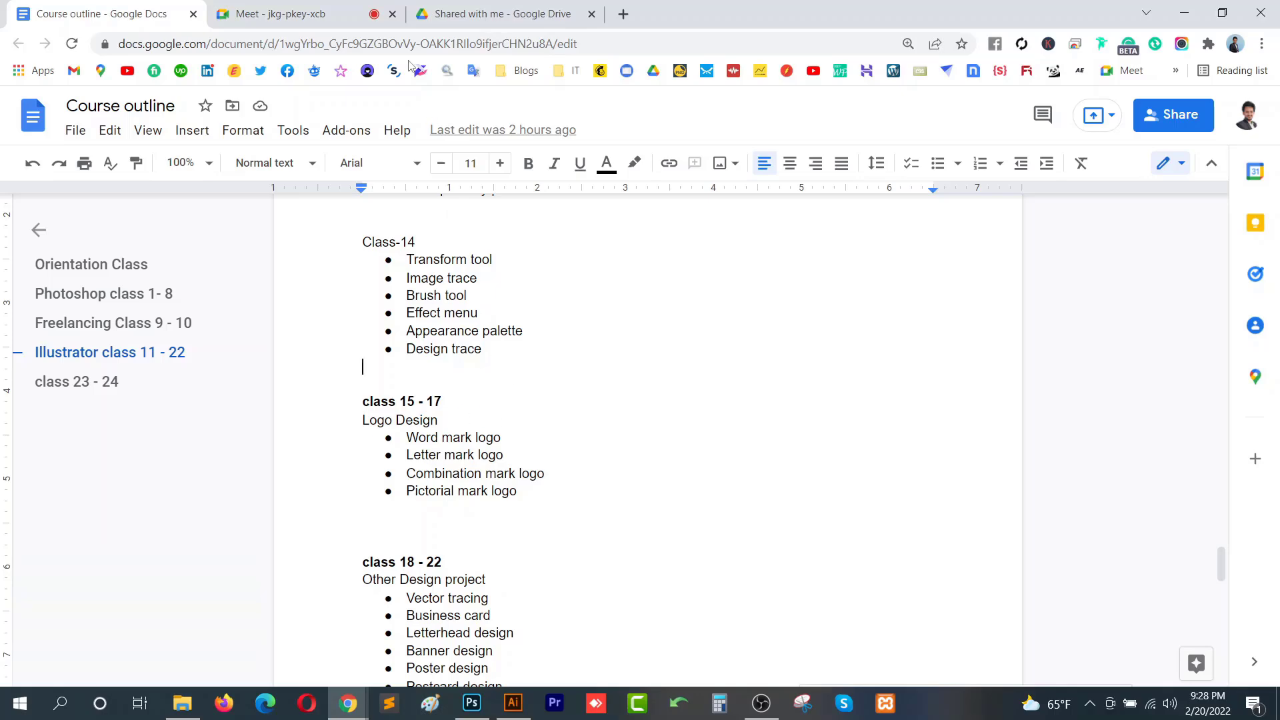
- Open the Class 14 folder of the Graphic Design Online Course and browse its sample design images
left_click(280, 13)
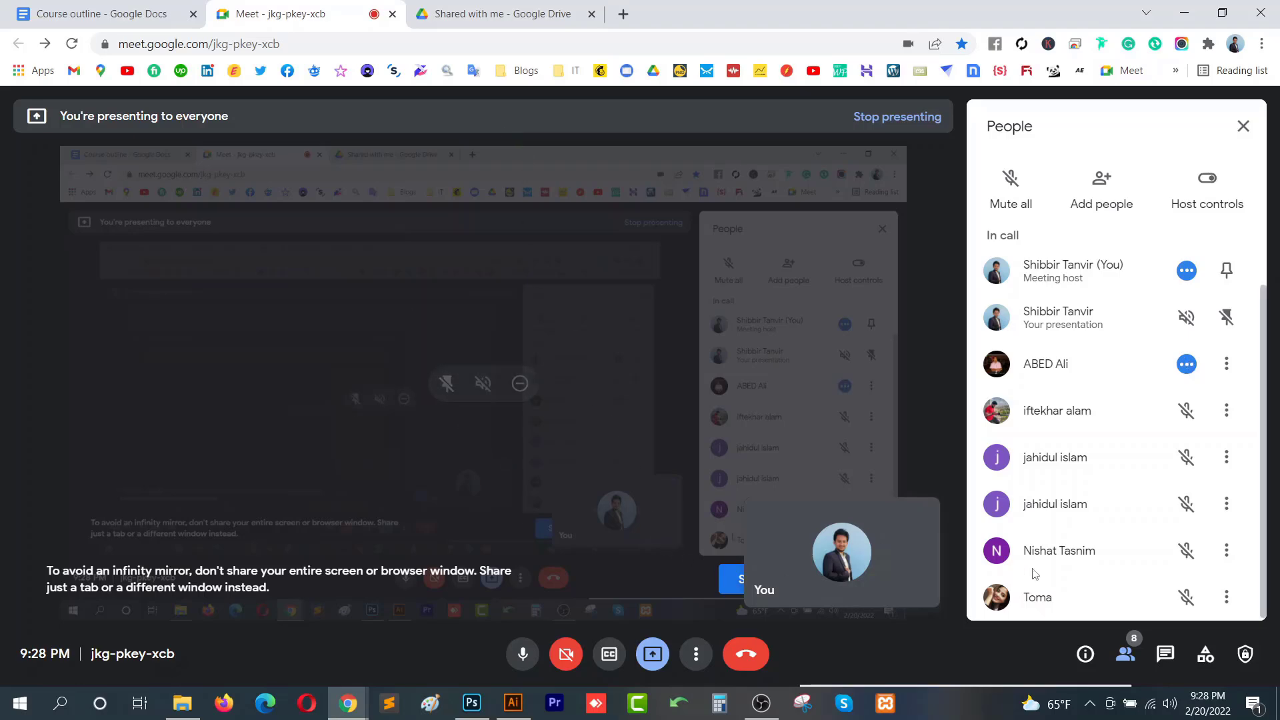
left_click(139, 20)
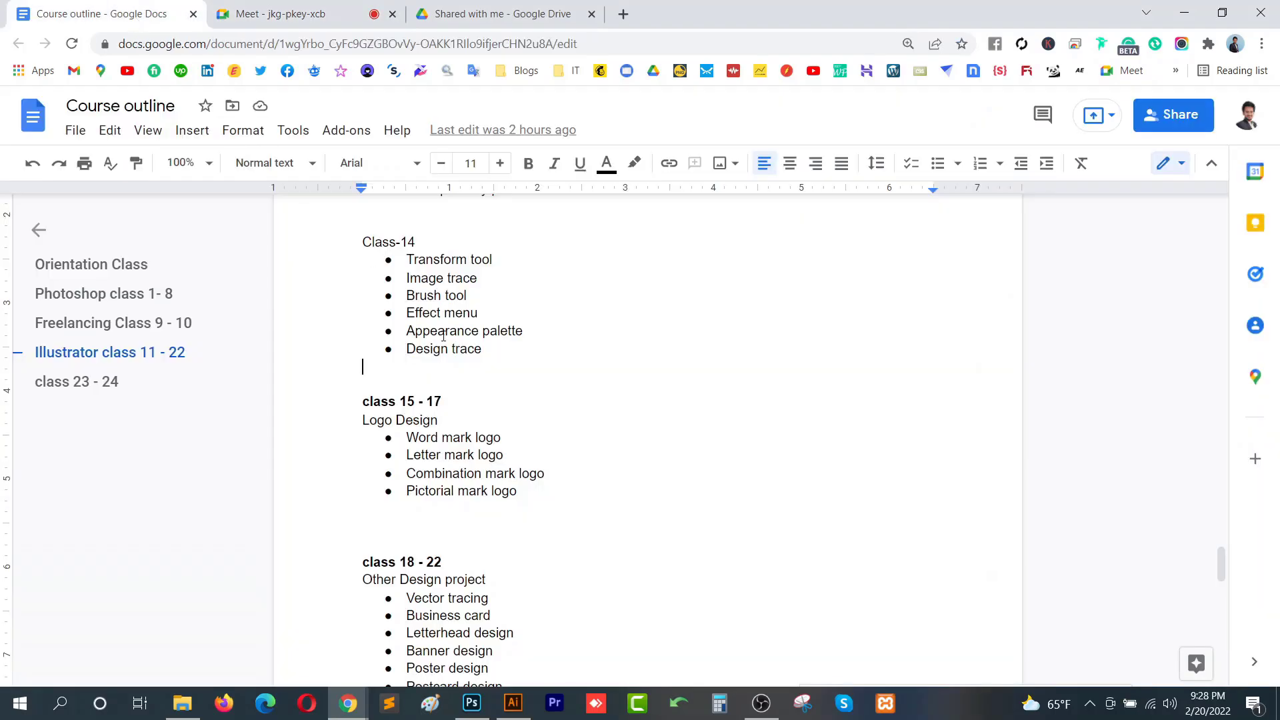
left_click(182, 703)
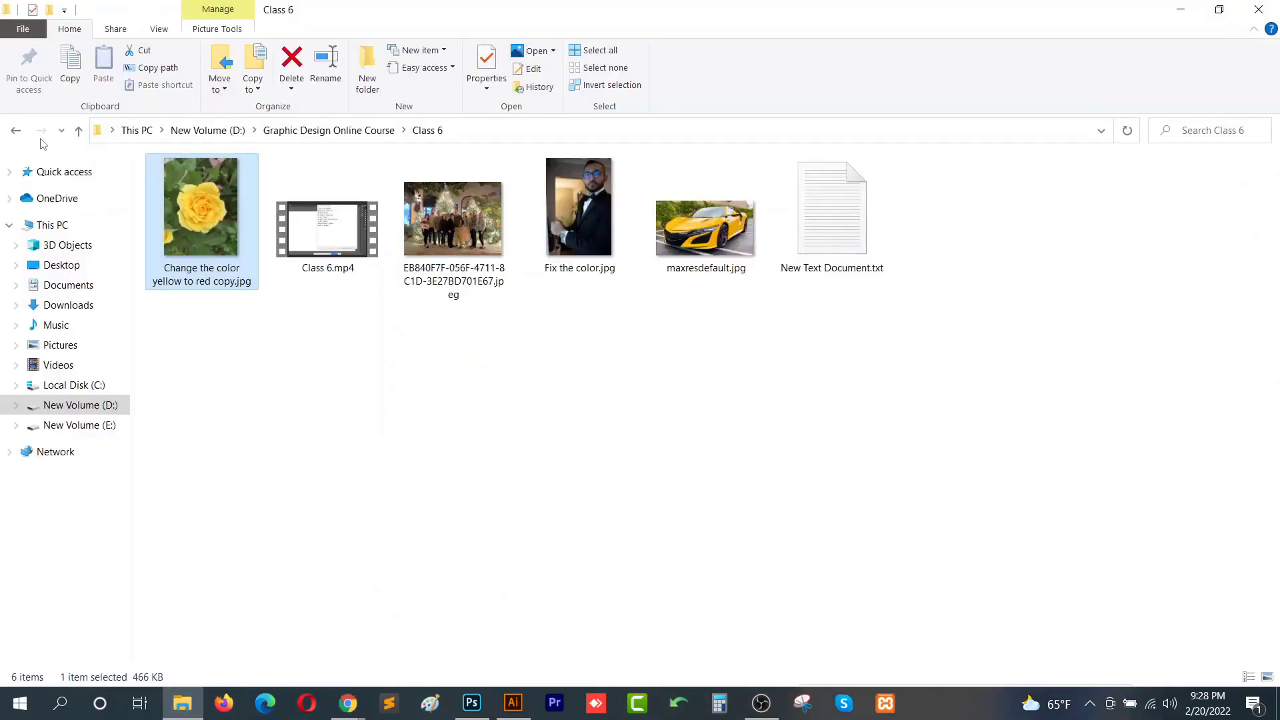
left_click(20, 131)
double_click(540, 334)
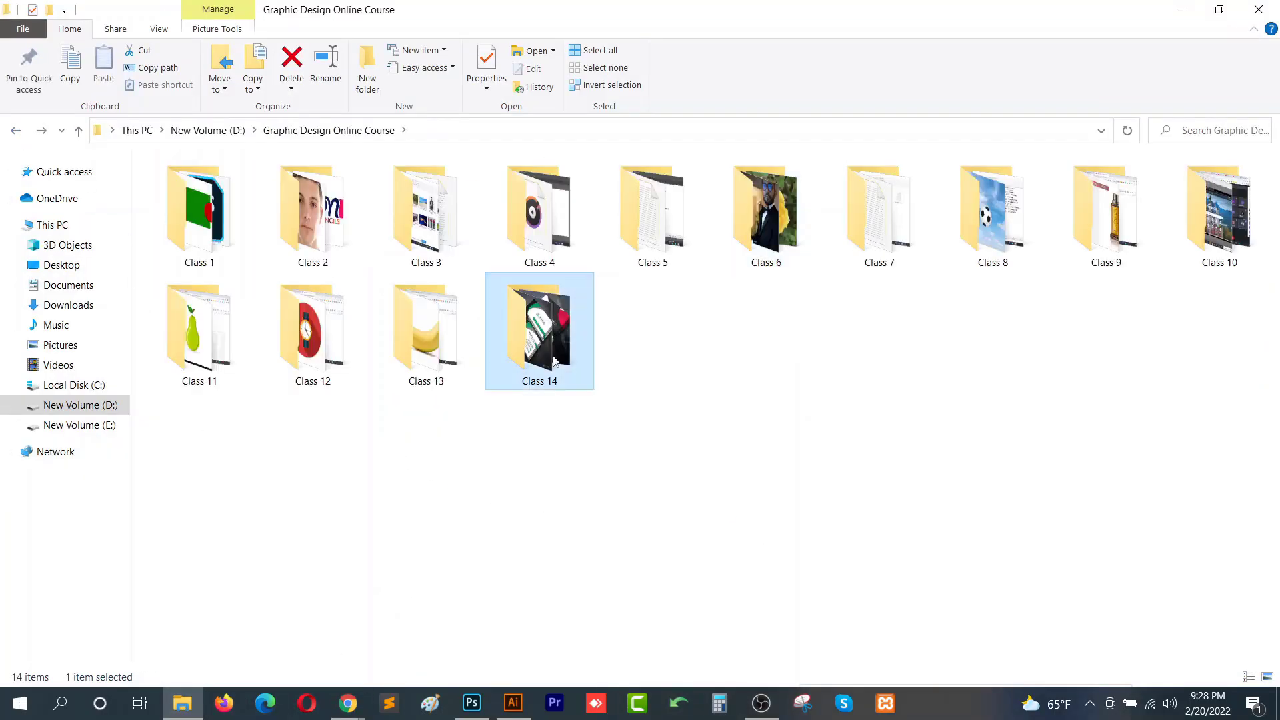
scroll(589, 436, "down", 3)
scroll(587, 440, "up", 3)
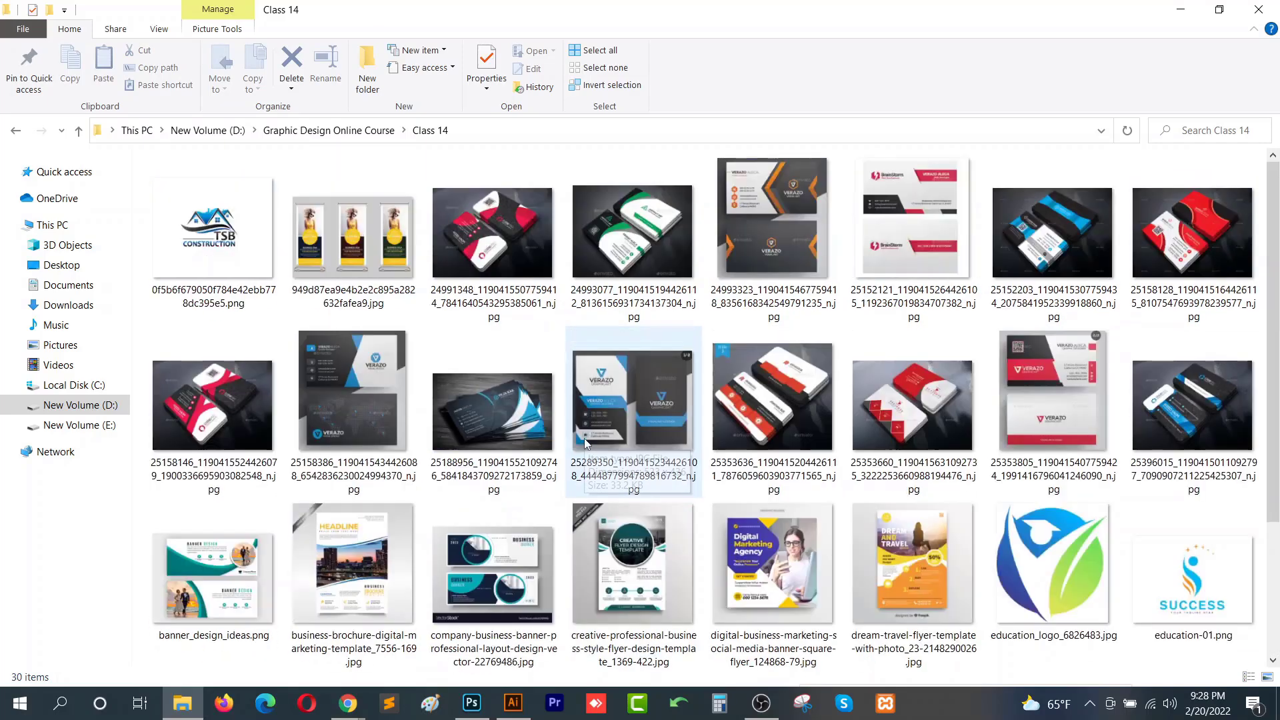
scroll(585, 443, "down", 3)
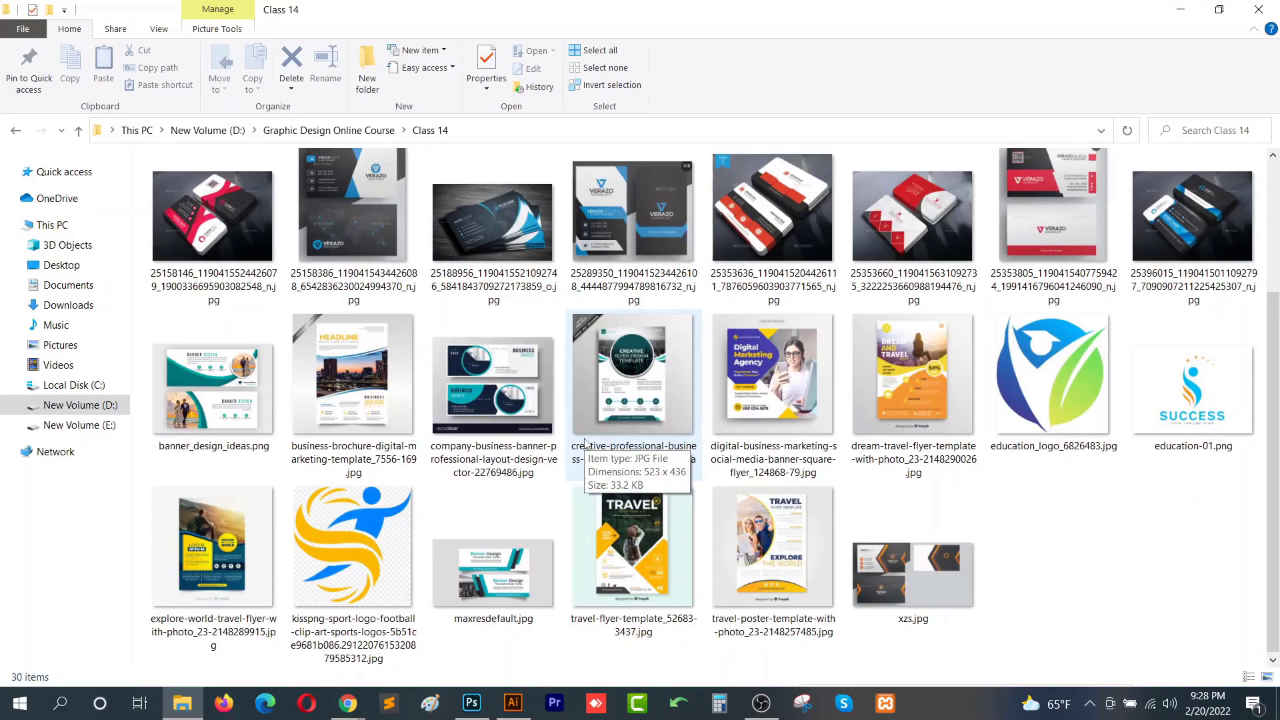
scroll(586, 442, "up", 3)
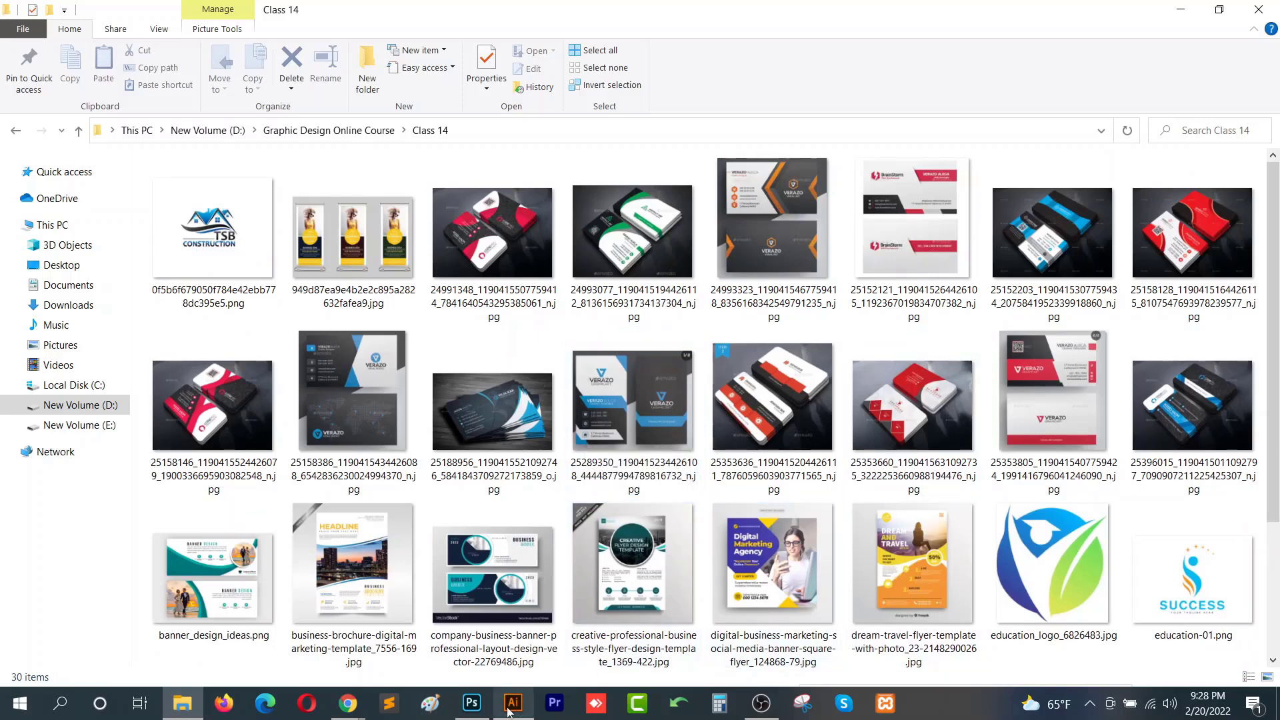
- Return to the course outline document and highlight the Design trace item under Class-14
mouse_move(354, 705)
left_click(393, 620)
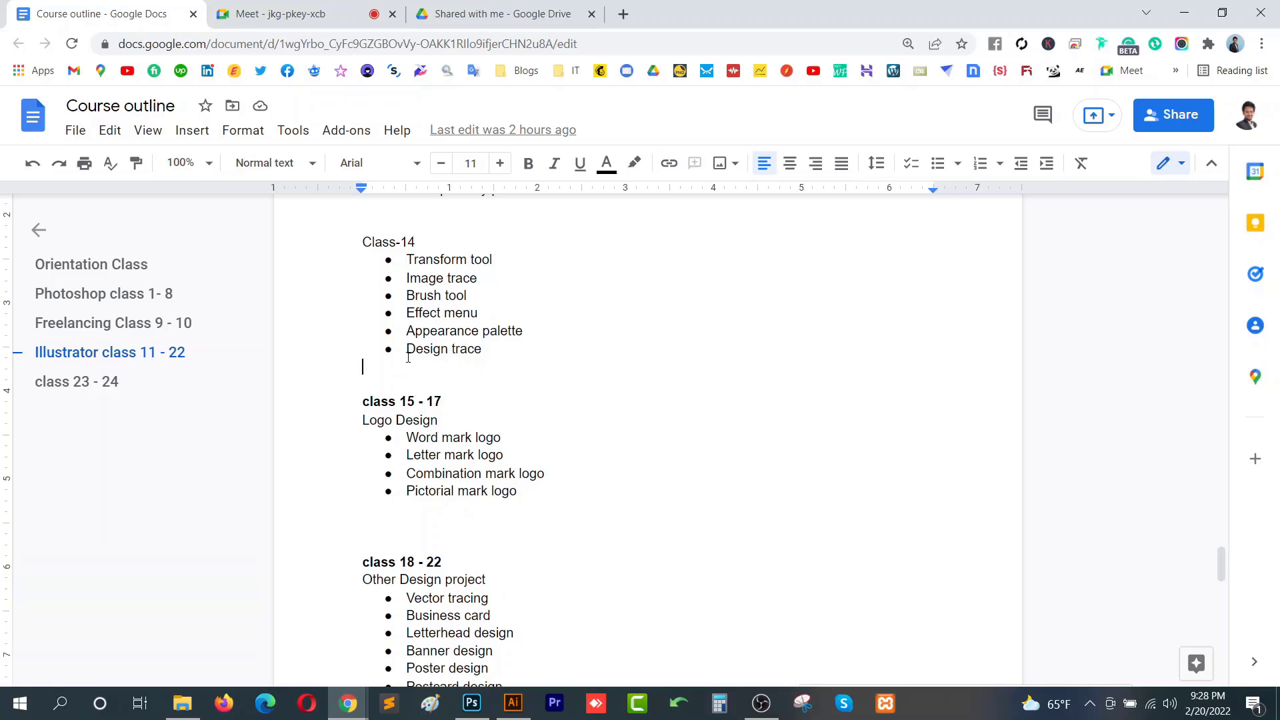
left_click_drag(407, 351, 485, 345)
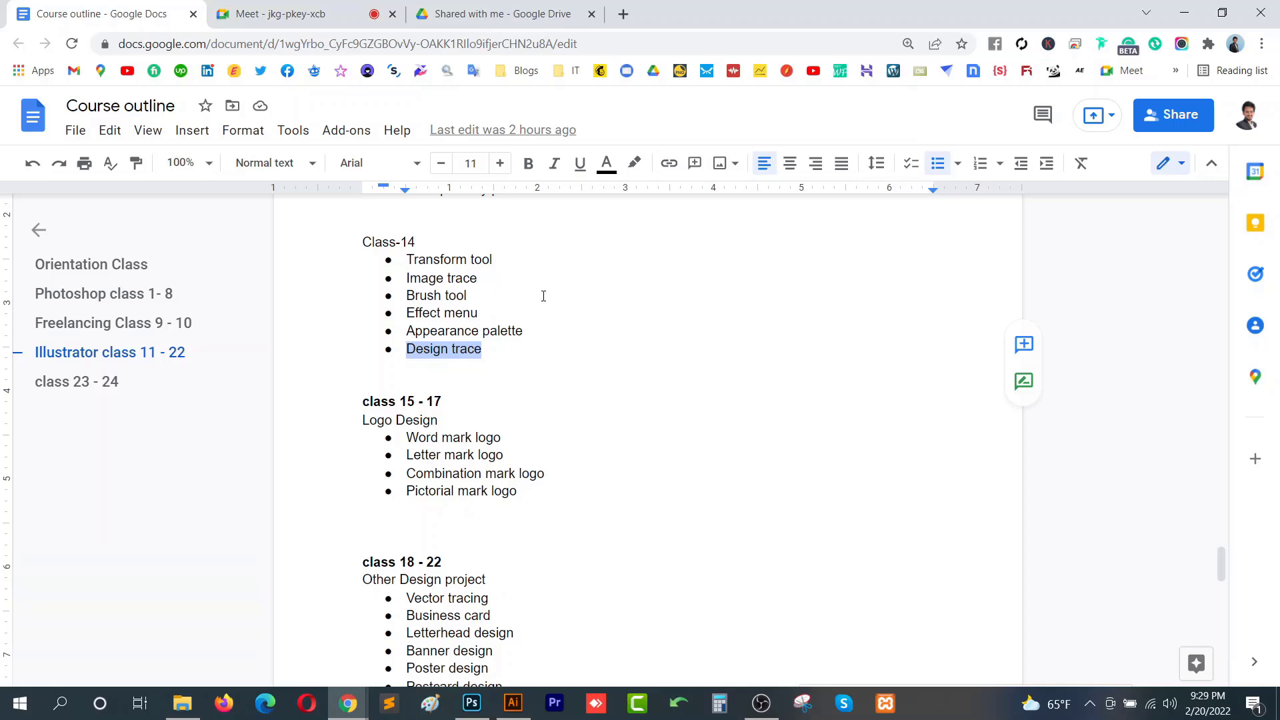
left_click(544, 295)
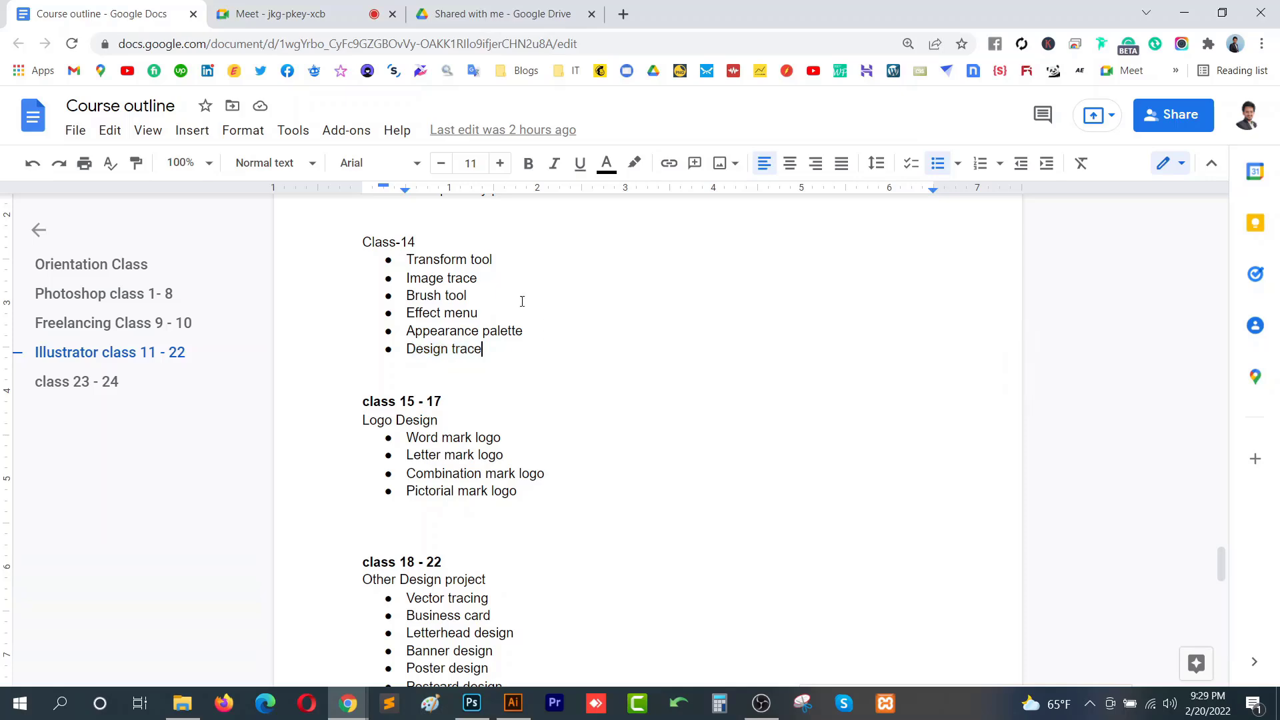
left_click(281, 13)
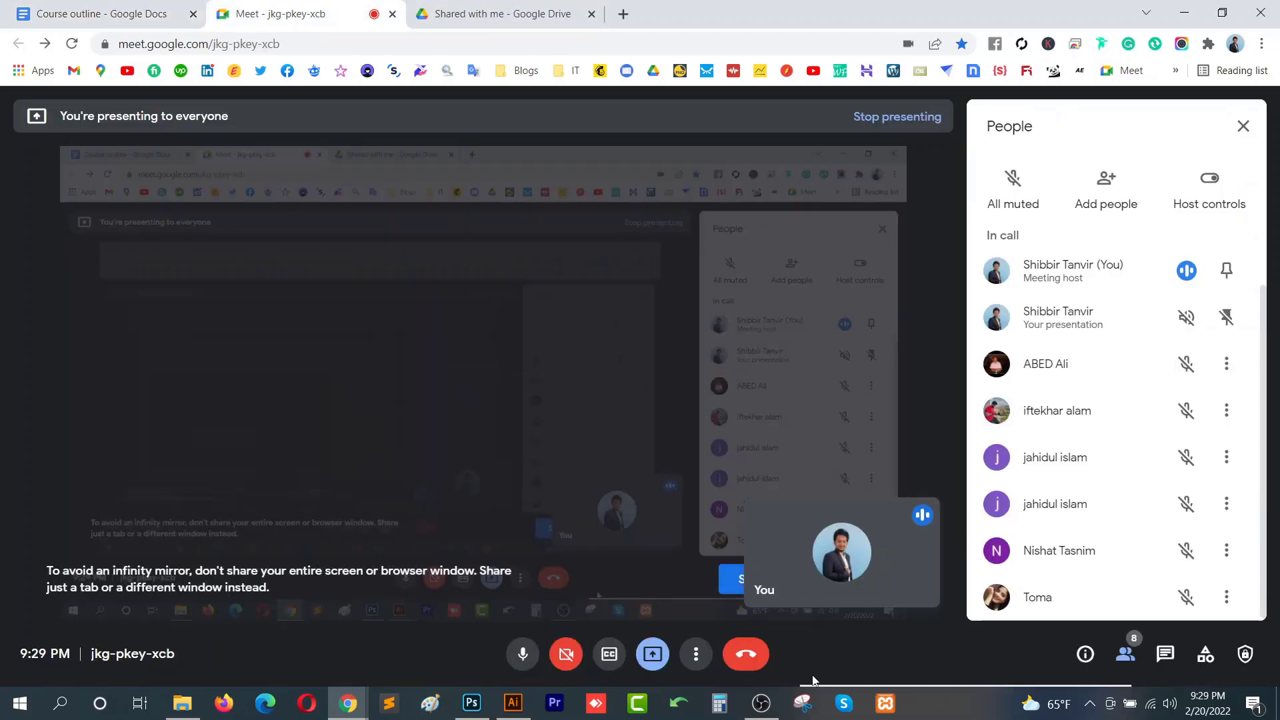